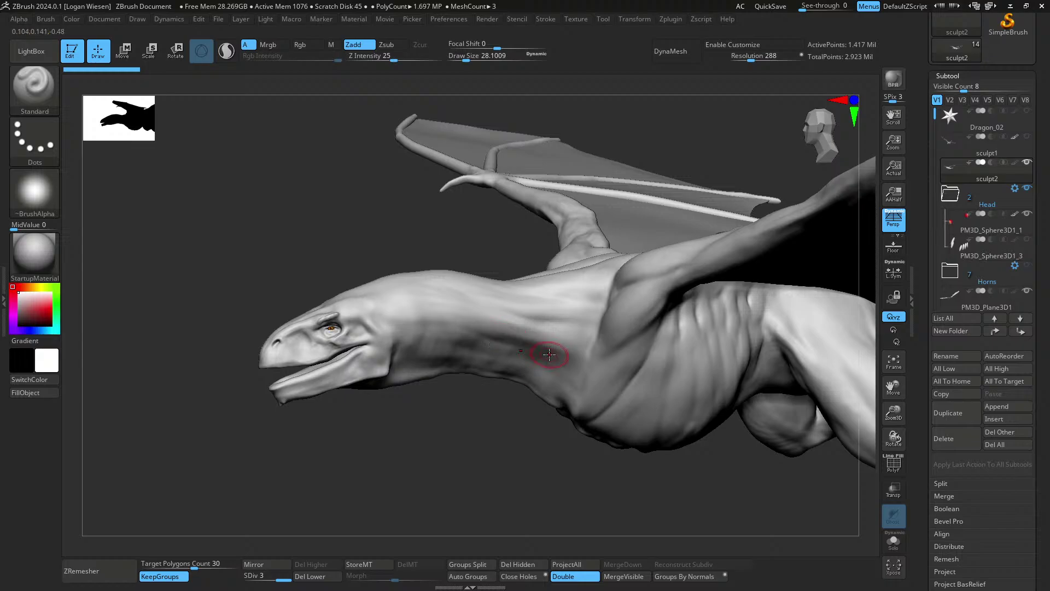
- Choose the ClayBuildup brush for the dragon's head, with intensity 10 and a draw size of about 10
mouse_move(985, 248)
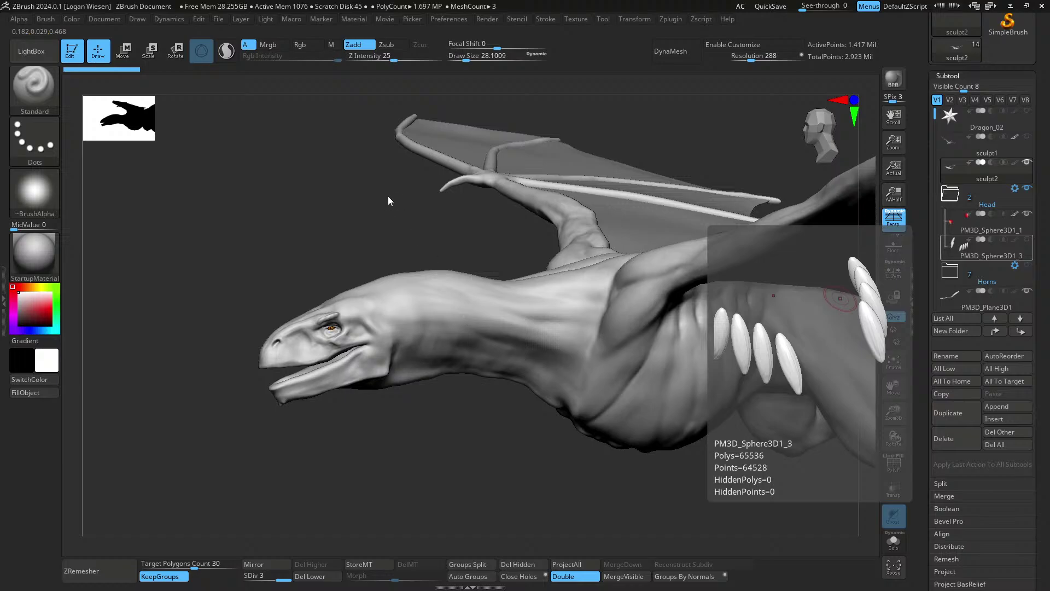
mouse_move(503, 357)
right_down()
mouse_move(450, 364)
mouse_move(466, 359)
right_up()
key(b)
key(c)
key(b)
click(42, 201)
click(359, 272)
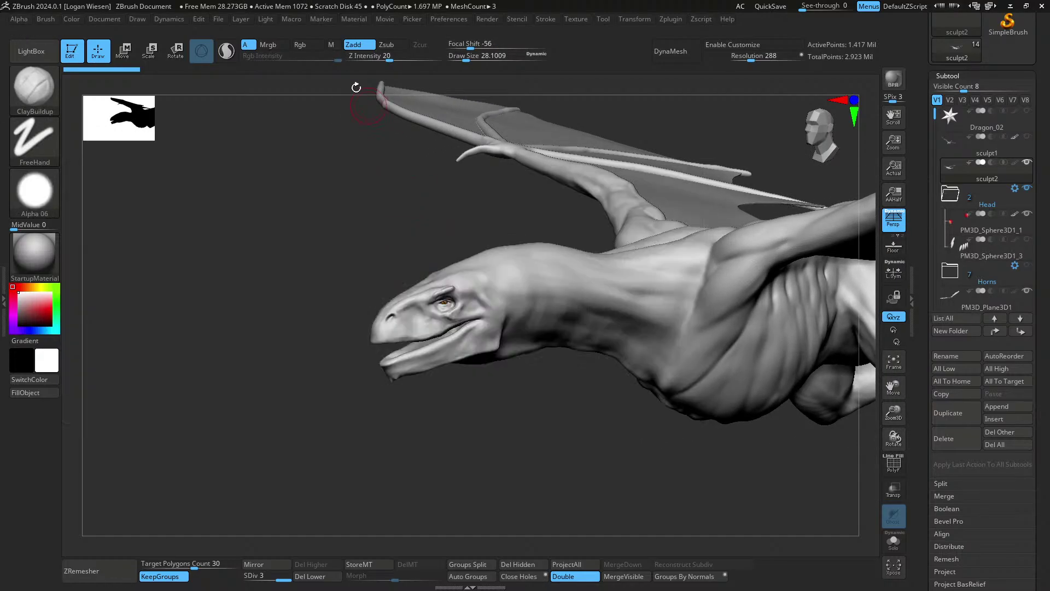
mouse_move(457, 394)
ctrl+right_down()
mouse_move(491, 284)
mouse_move(507, 329)
ctrl+right_up()
key(s)
drag(506, 330, 496, 330)
mouse_move(493, 290)
ctrl+right_down()
mouse_move(476, 317)
mouse_move(503, 304)
ctrl+right_up()
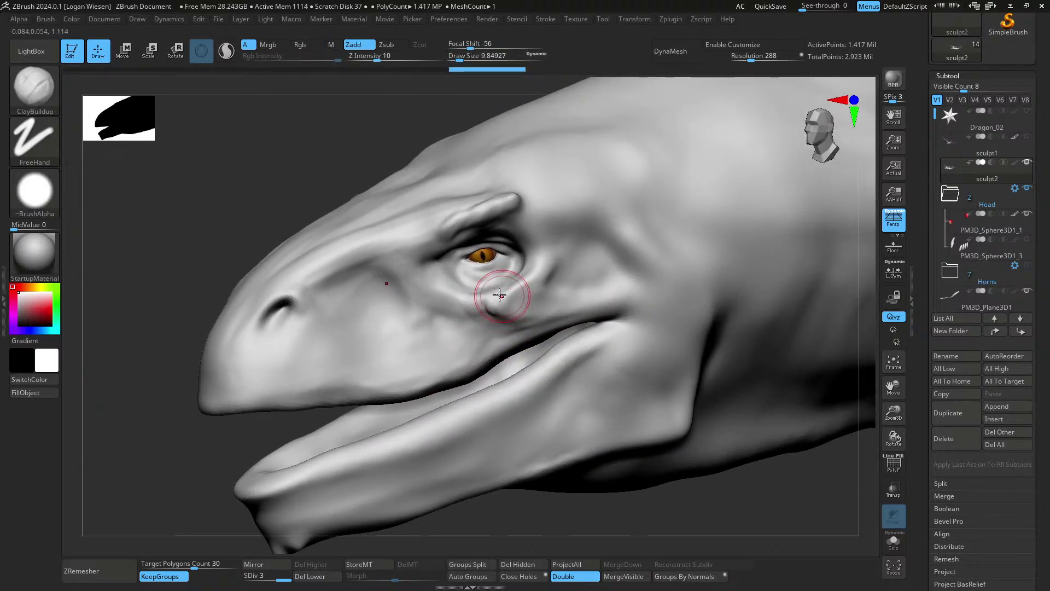
- Reduce the draw size to about 4.5 and build up skin folds behind and below the eye
key(s)
drag(522, 312, 518, 308)
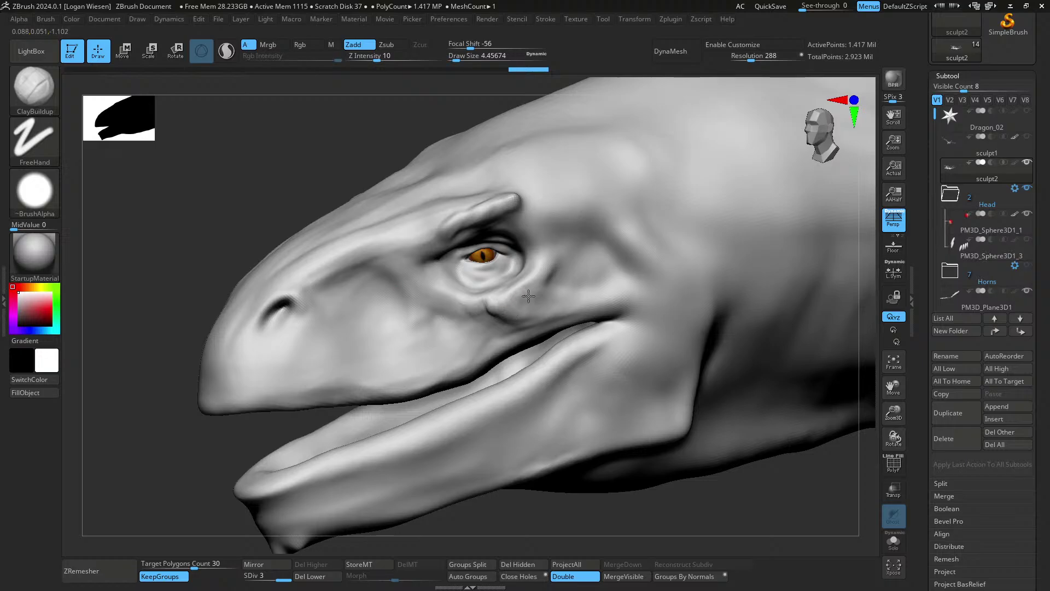
right_drag(528, 296, 536, 274)
drag(542, 263, 533, 277)
right_drag(532, 284, 499, 284)
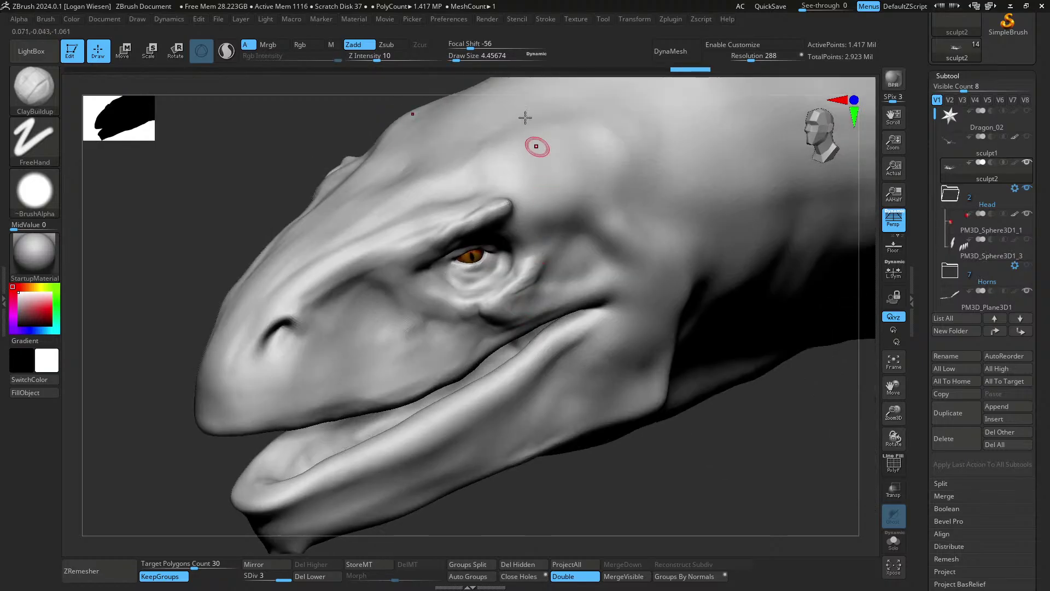
- Set the brush intensity to 22 and build up skin folds in front of the eye
click(391, 59)
right_drag(353, 298, 414, 311)
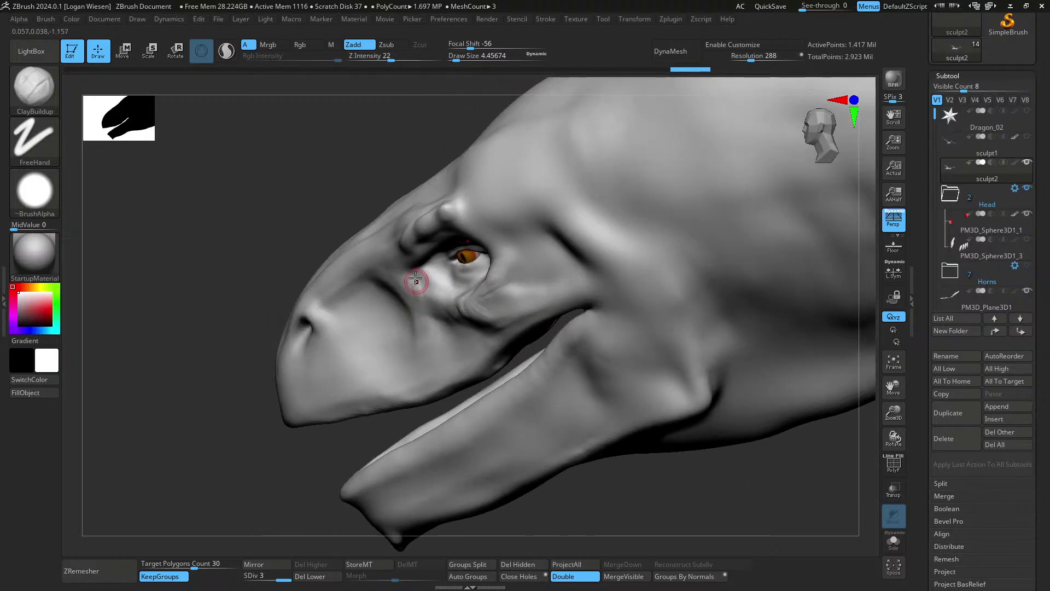
drag(416, 280, 429, 298)
right_drag(430, 298, 425, 289)
drag(425, 290, 443, 299)
mouse_move(461, 303)
right_down()
mouse_move(473, 290)
mouse_move(415, 244)
right_up()
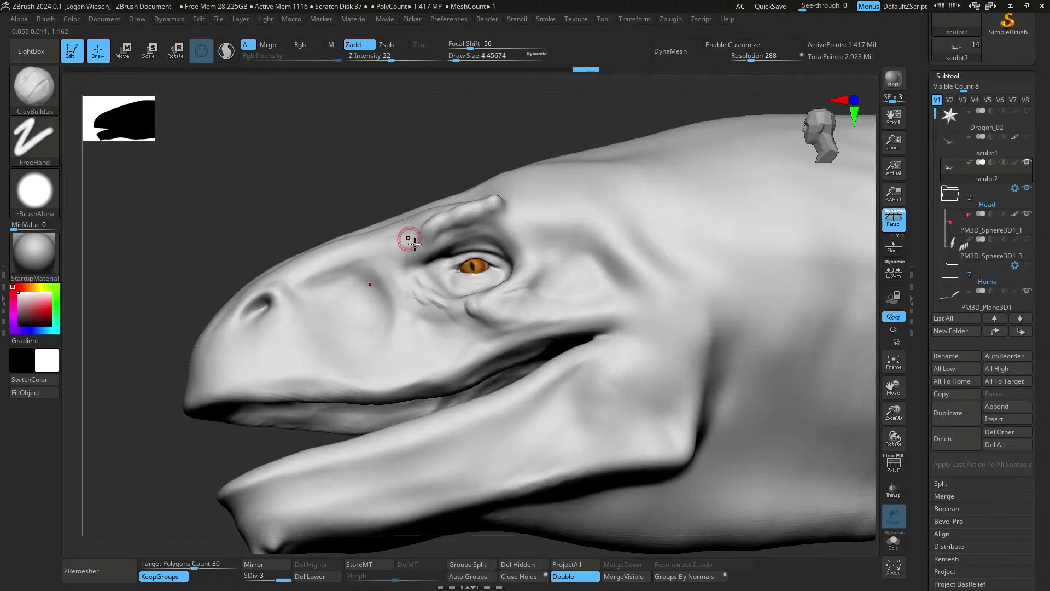
- Refine the wrinkles around the eye socket at a draw size of about 2.7 and smooth the lower eyelid
mouse_move(461, 211)
right_down()
mouse_move(408, 252)
mouse_move(476, 234)
mouse_move(471, 243)
mouse_move(498, 256)
mouse_move(455, 244)
mouse_move(469, 285)
mouse_move(471, 263)
right_up()
mouse_move(475, 305)
ctrl+right_down()
mouse_move(474, 356)
mouse_move(492, 289)
mouse_move(466, 277)
ctrl+right_up()
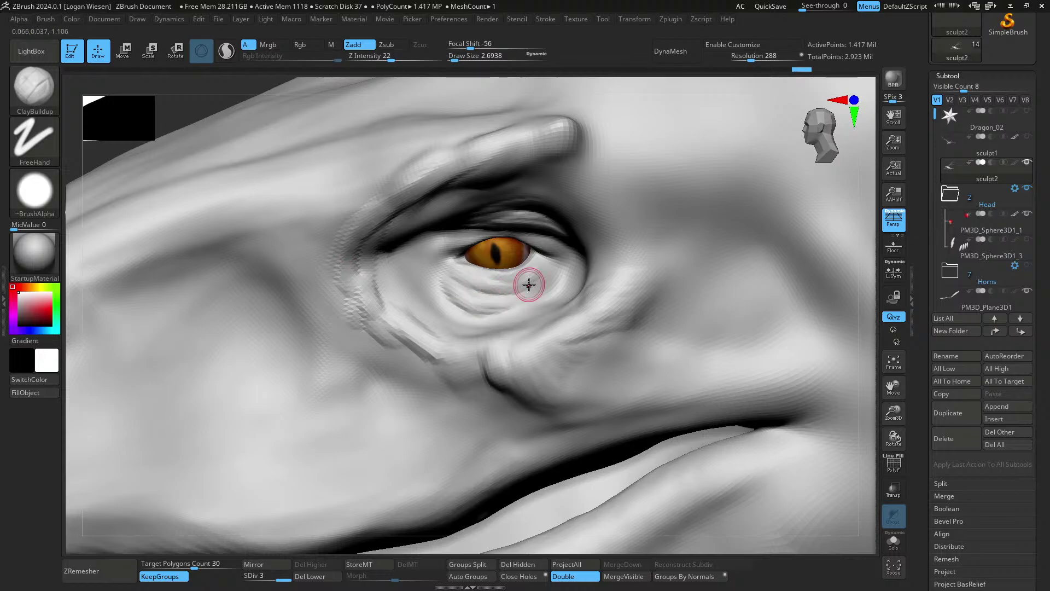
right_drag(529, 285, 545, 298)
mouse_move(445, 281)
shift+mouse_down()
mouse_move(518, 301)
mouse_move(544, 278)
shift+mouse_up()
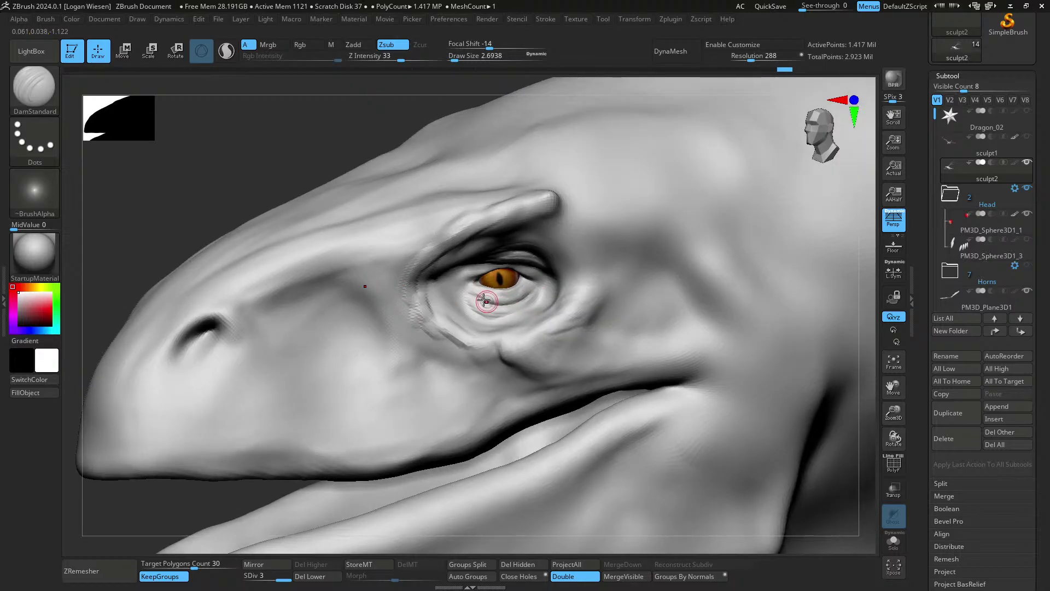
- Carve fine creases into the eyelids and eye corner with the DamStandard brush
right_drag(483, 300, 483, 281)
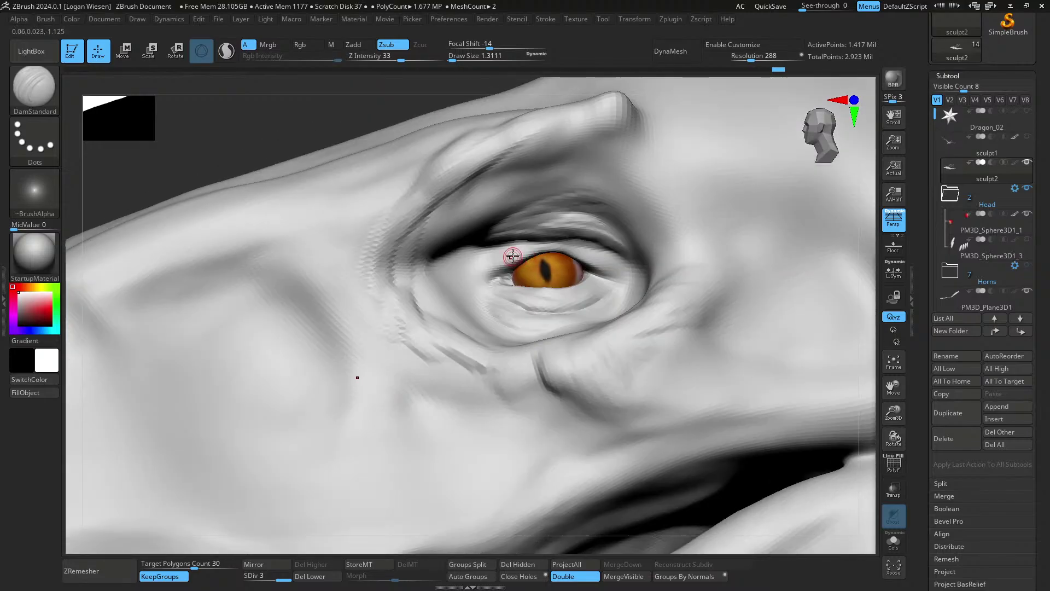
key(])
key(])
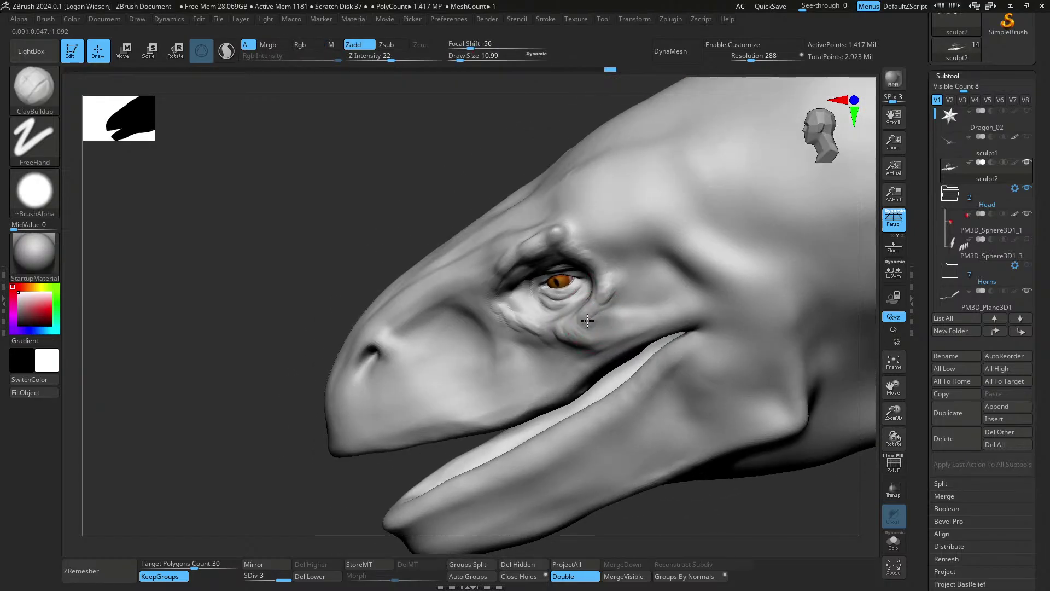
- Build up the cheek between the eye and the mouth corner with ClayBuildup, adjusting the draw size
drag(596, 329, 614, 323)
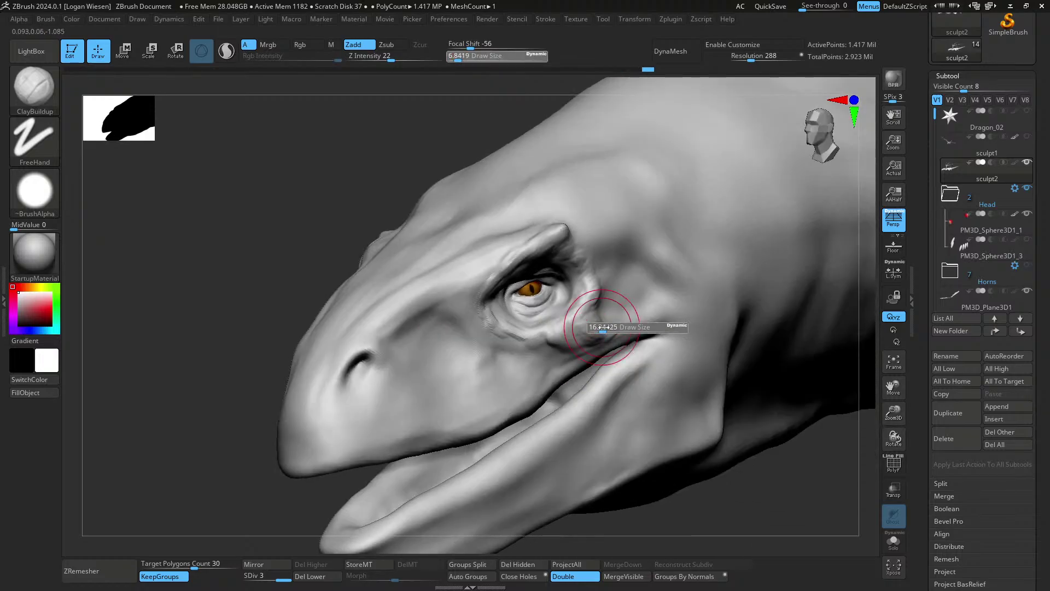
key(s)
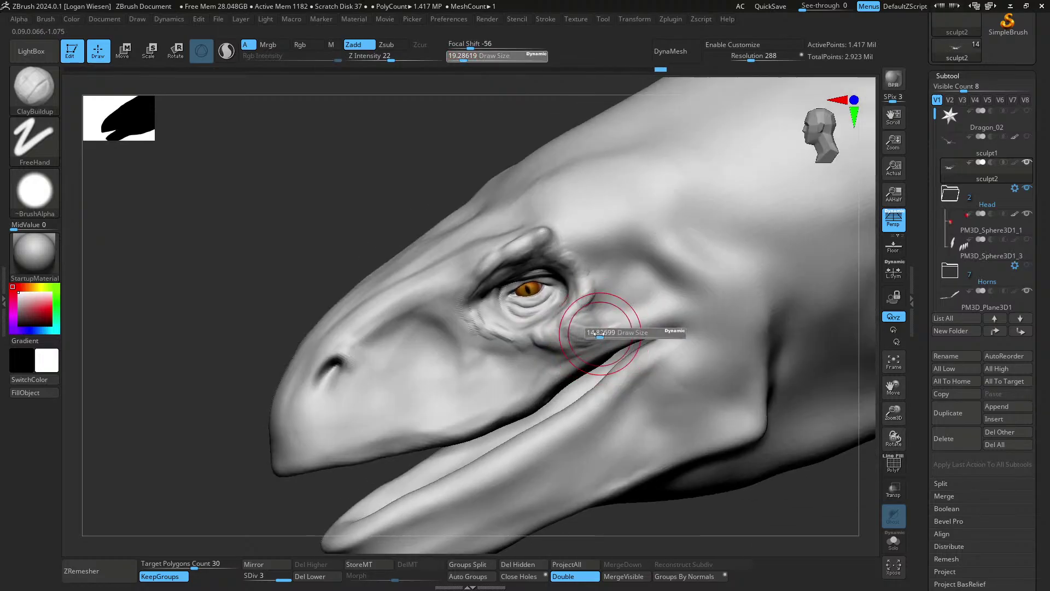
drag(600, 333, 600, 334)
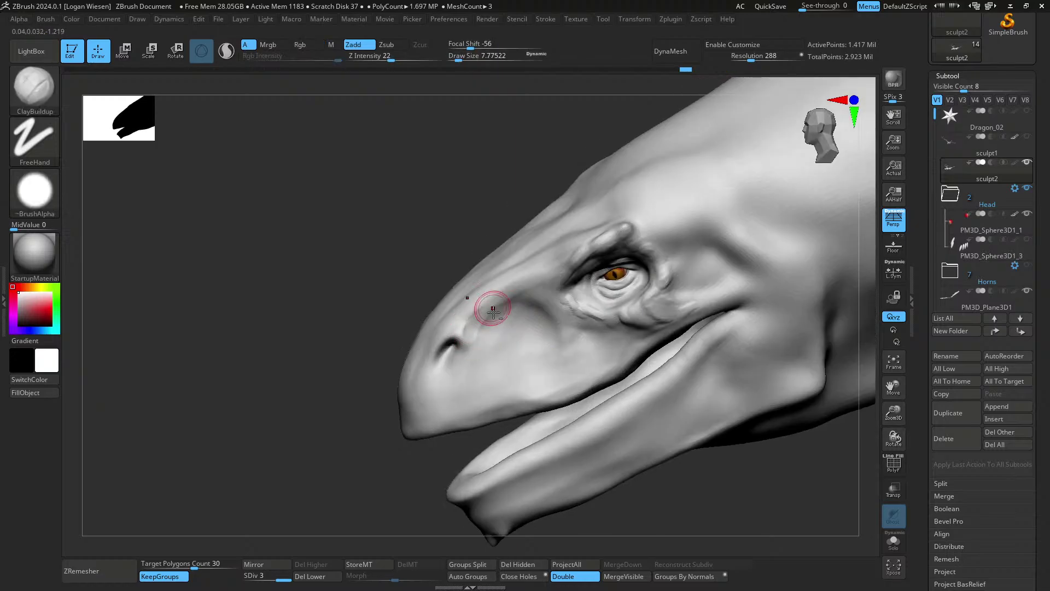
- Build up a raised form behind the nostril with ClayBuildup and smooth the nostril opening
mouse_move(493, 310)
mouse_down()
mouse_move(478, 334)
mouse_move(499, 328)
mouse_move(493, 341)
mouse_move(507, 357)
mouse_move(507, 332)
mouse_up()
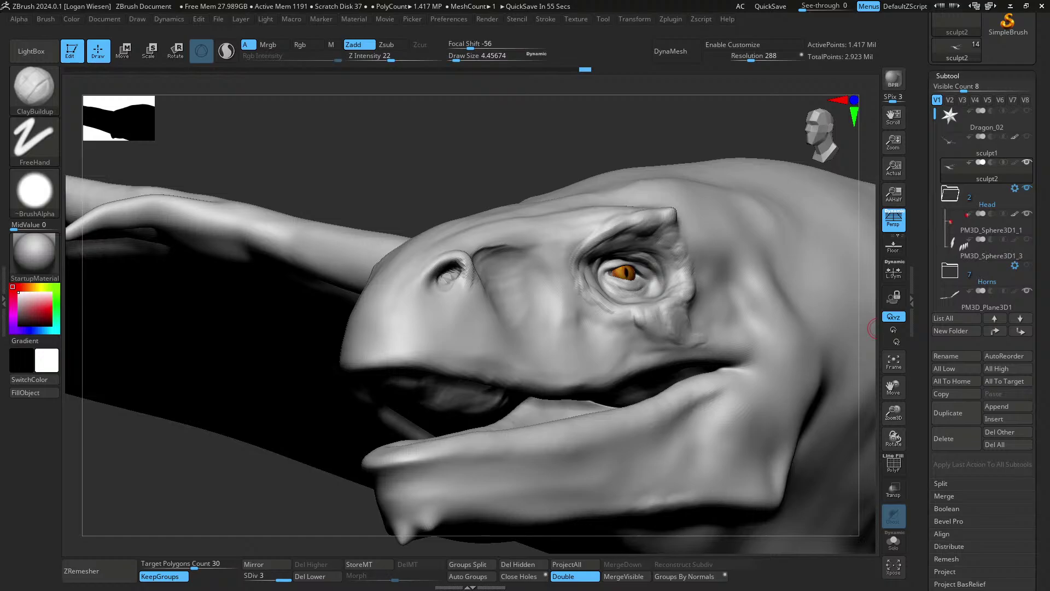
click(551, 181)
right_drag(475, 300, 469, 303)
shift+drag(447, 279, 450, 280)
mouse_move(450, 280)
right_down()
mouse_move(507, 338)
mouse_move(470, 283)
right_up()
- Build up a central ridge along the top of the snout towards the forehead with ClayBuildup
mouse_move(475, 334)
alt+right_down()
mouse_move(574, 333)
mouse_move(569, 284)
mouse_move(471, 290)
mouse_move(516, 358)
mouse_move(504, 378)
alt+right_up()
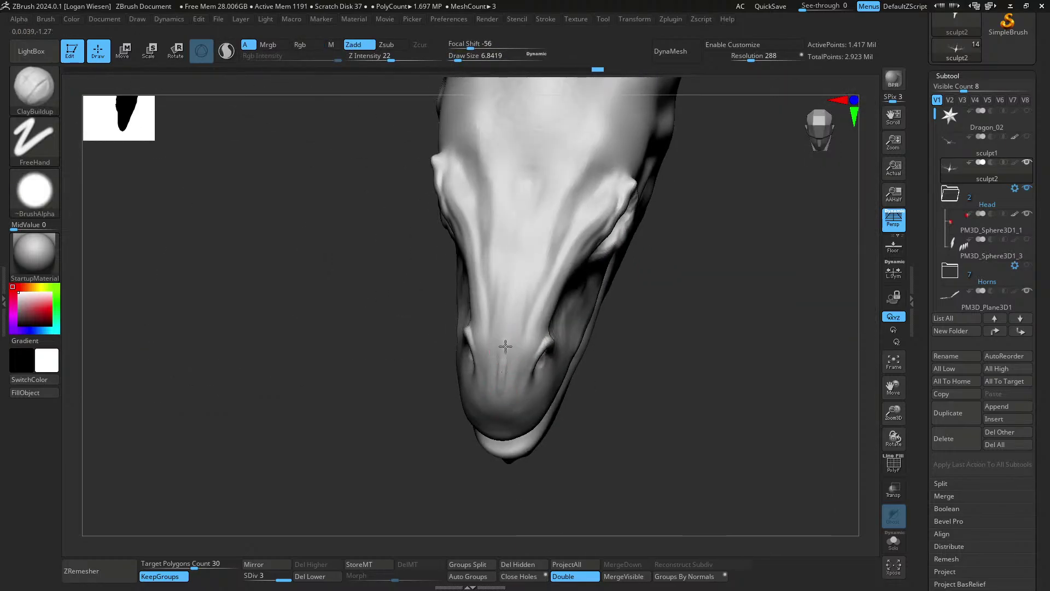
right_drag(518, 256, 507, 370)
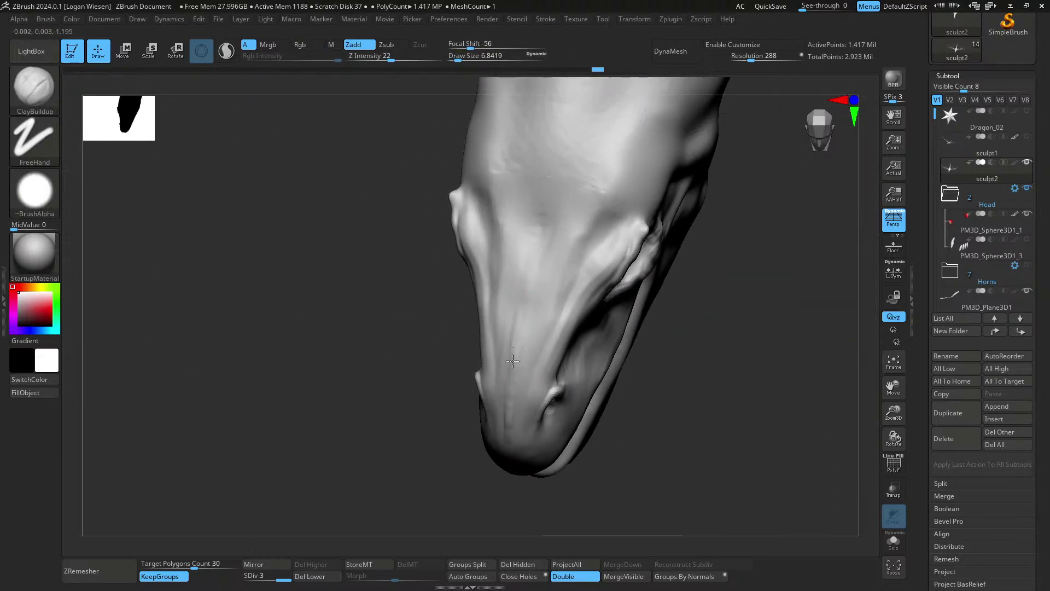
right_drag(526, 265, 533, 250)
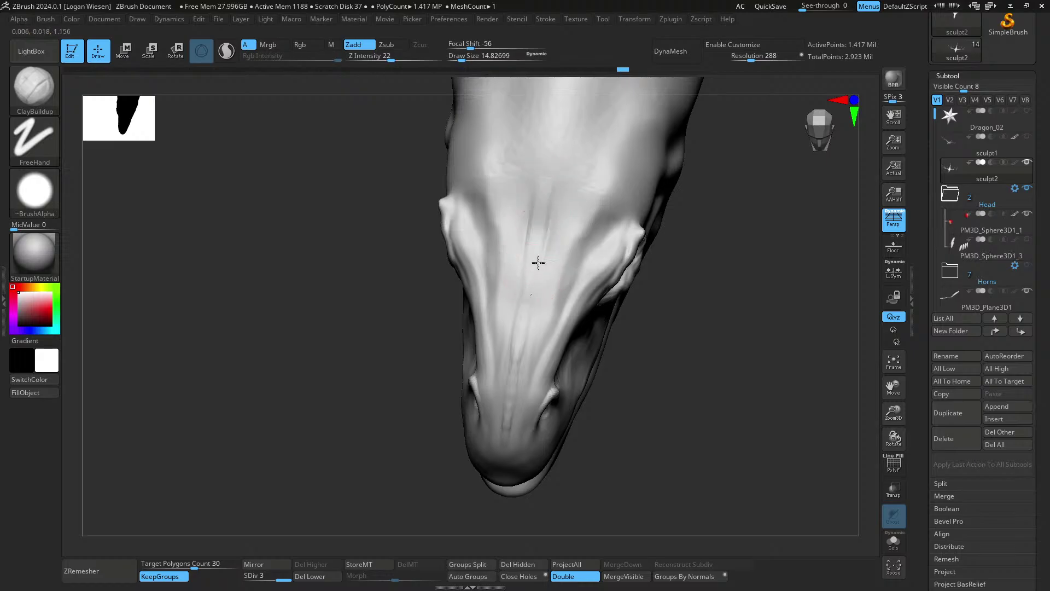
- Smooth the forehead and crown of the head and blend the forms along the top of the neck
mouse_move(563, 200)
alt+right_down()
mouse_move(550, 304)
mouse_move(556, 276)
alt+right_up()
mouse_move(581, 236)
shift+mouse_down()
mouse_move(579, 221)
mouse_move(583, 267)
shift+mouse_up()
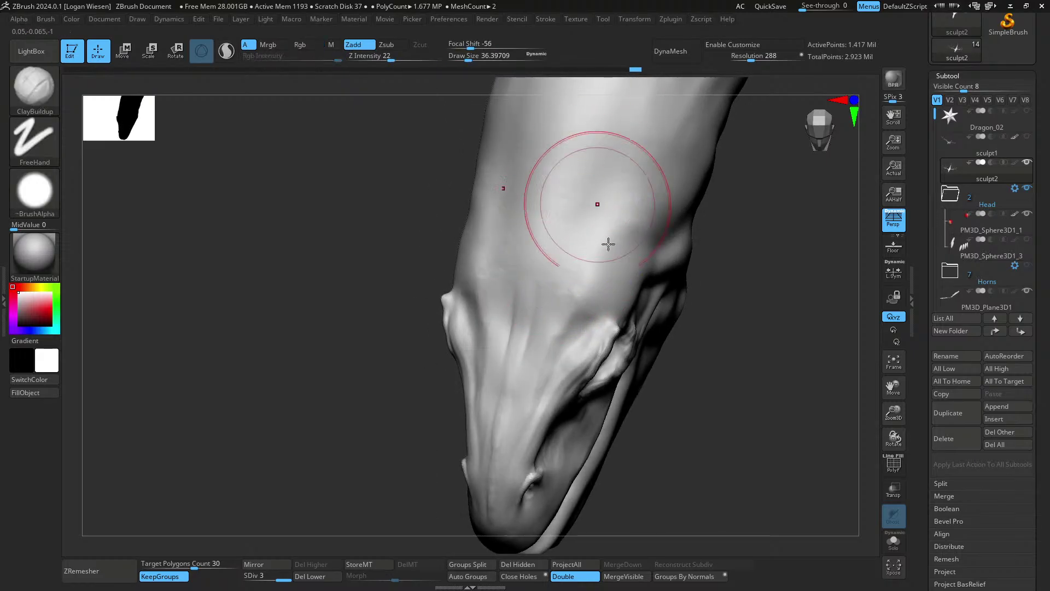
alt+right_drag(609, 244, 572, 300)
shift+drag(572, 300, 622, 218)
ctrl+right_drag(622, 218, 553, 383)
shift+drag(553, 378, 556, 291)
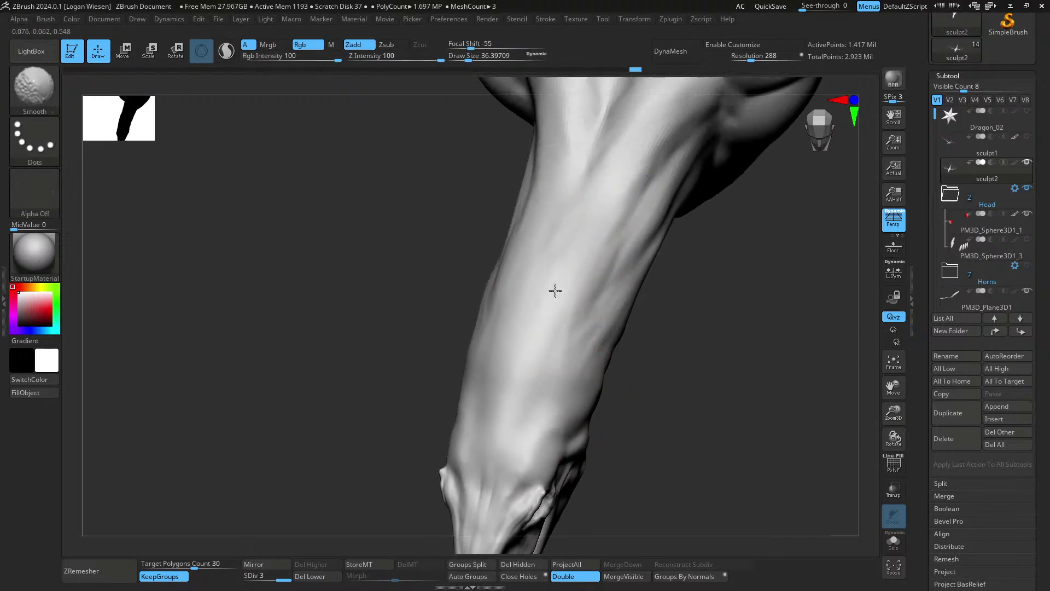
right_drag(574, 371, 573, 331)
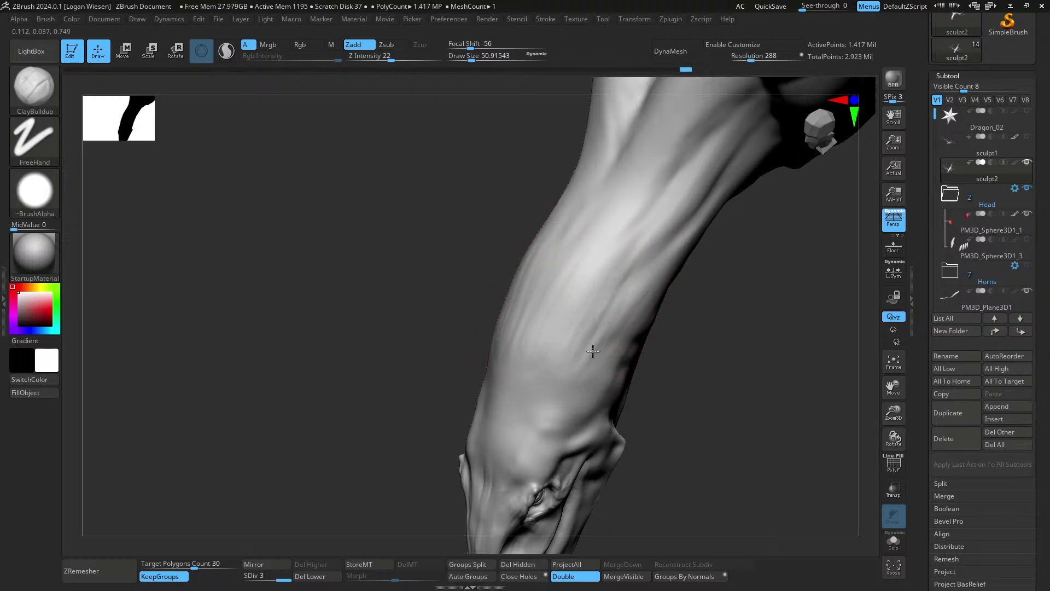
right_drag(570, 265, 593, 291)
mouse_move(527, 305)
right_down()
mouse_move(613, 331)
mouse_move(570, 279)
mouse_move(555, 316)
mouse_move(621, 293)
right_up()
- Build up the rear corner of the lower jaw with ClayBuildup at a draw size of about 18
key(s)
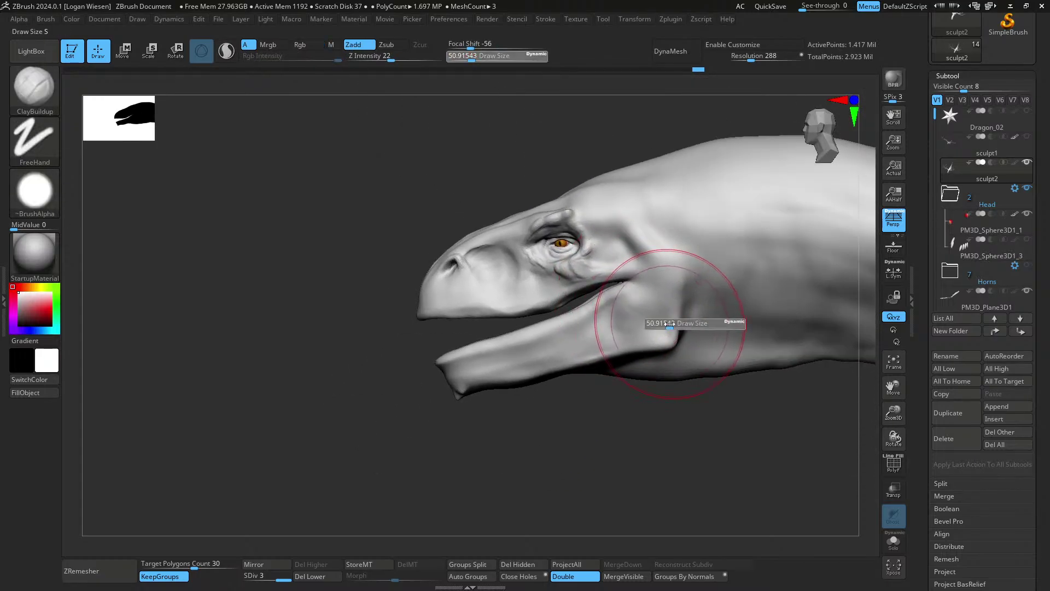
drag(669, 323, 664, 304)
mouse_move(664, 305)
right_down()
mouse_move(678, 301)
mouse_move(668, 293)
mouse_move(673, 335)
right_up()
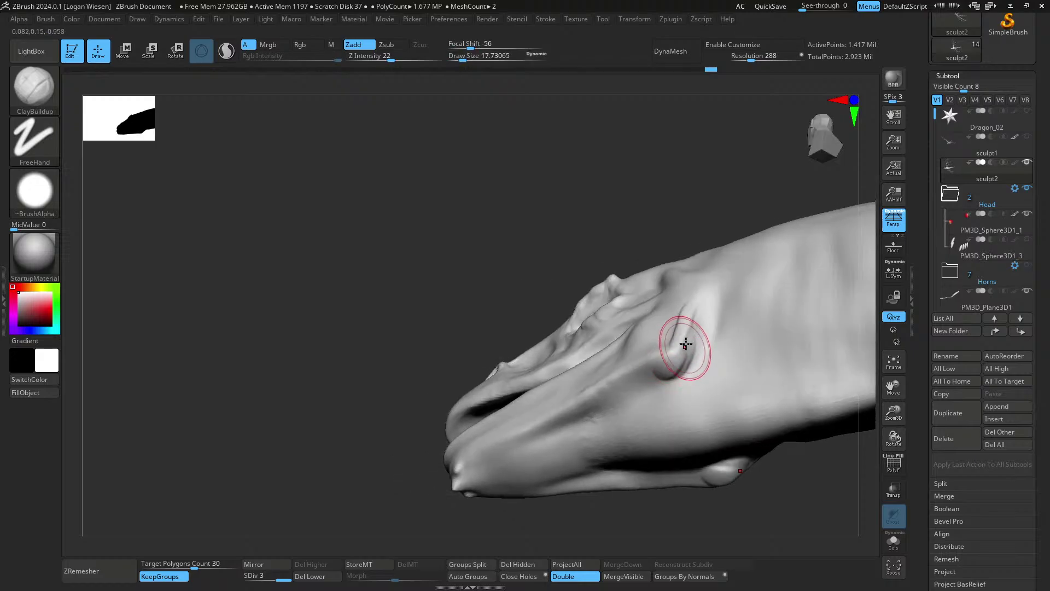
drag(686, 343, 662, 368)
right_drag(662, 368, 665, 385)
drag(665, 385, 657, 372)
mouse_move(657, 372)
right_down()
mouse_move(655, 385)
mouse_move(660, 361)
right_up()
drag(668, 343, 635, 343)
right_drag(638, 340, 630, 320)
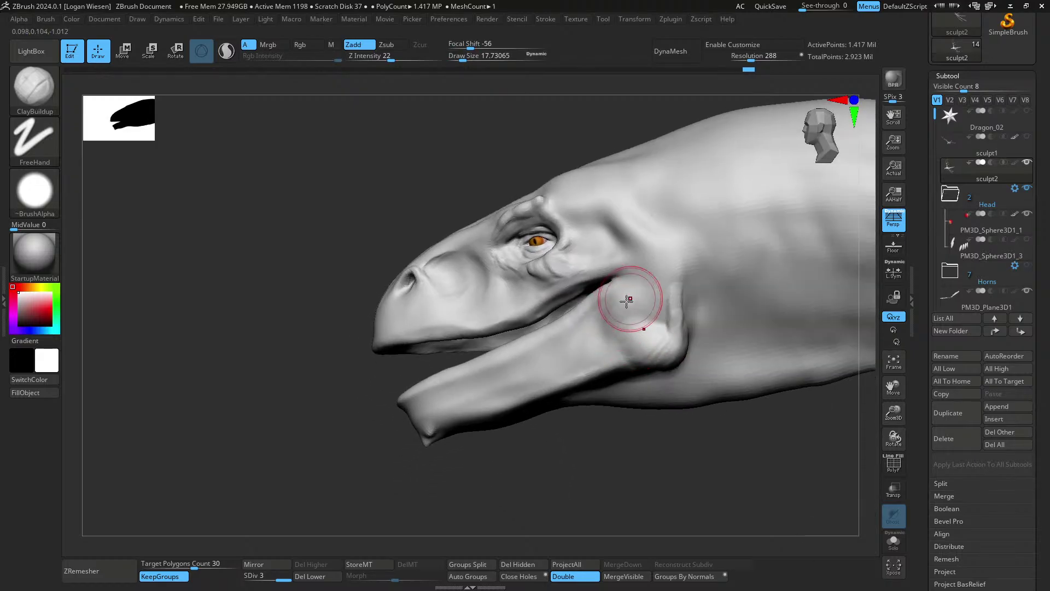
- Smooth the jaw muscle area and rework the jaw corner with ClayBuildup at a draw size of about 21
mouse_move(631, 306)
shift+mouse_down()
mouse_move(638, 348)
mouse_move(635, 314)
mouse_move(656, 350)
shift+mouse_up()
key(s)
right_drag(657, 351, 632, 339)
mouse_move(669, 325)
mouse_down()
mouse_move(667, 353)
mouse_move(656, 350)
mouse_move(677, 356)
mouse_move(631, 352)
mouse_move(651, 342)
mouse_up()
key(ctrl+z)
key(s)
mouse_move(654, 303)
mouse_down()
mouse_move(638, 295)
mouse_move(657, 345)
mouse_move(640, 336)
mouse_move(667, 325)
mouse_up()
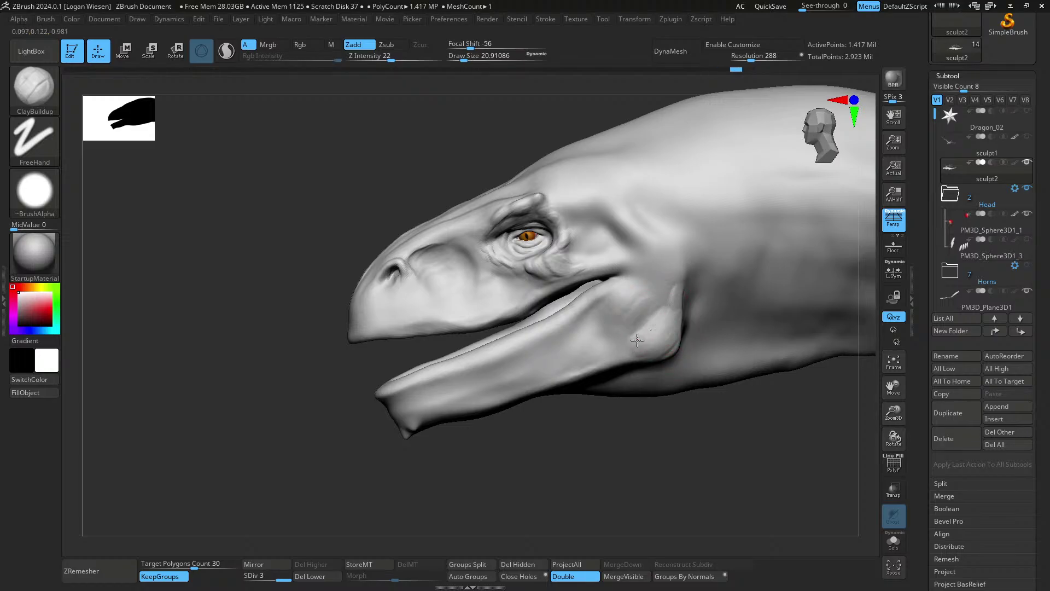
- Carve around the jaw corner from below and define the ridge along the lower jaw's underside
mouse_move(605, 321)
right_down()
mouse_move(638, 375)
mouse_move(619, 326)
right_up()
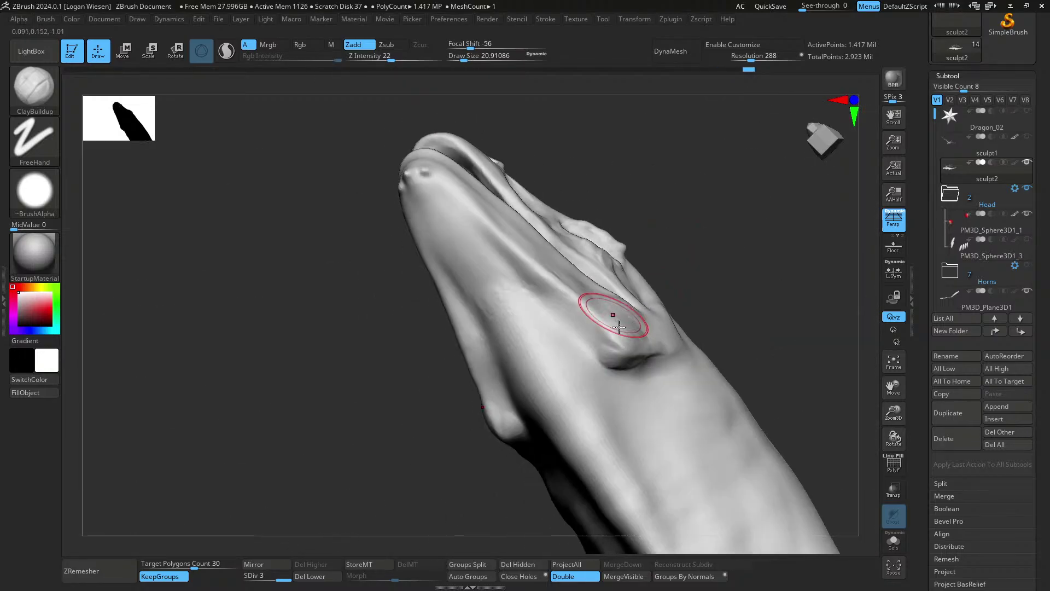
alt+drag(613, 316, 641, 354)
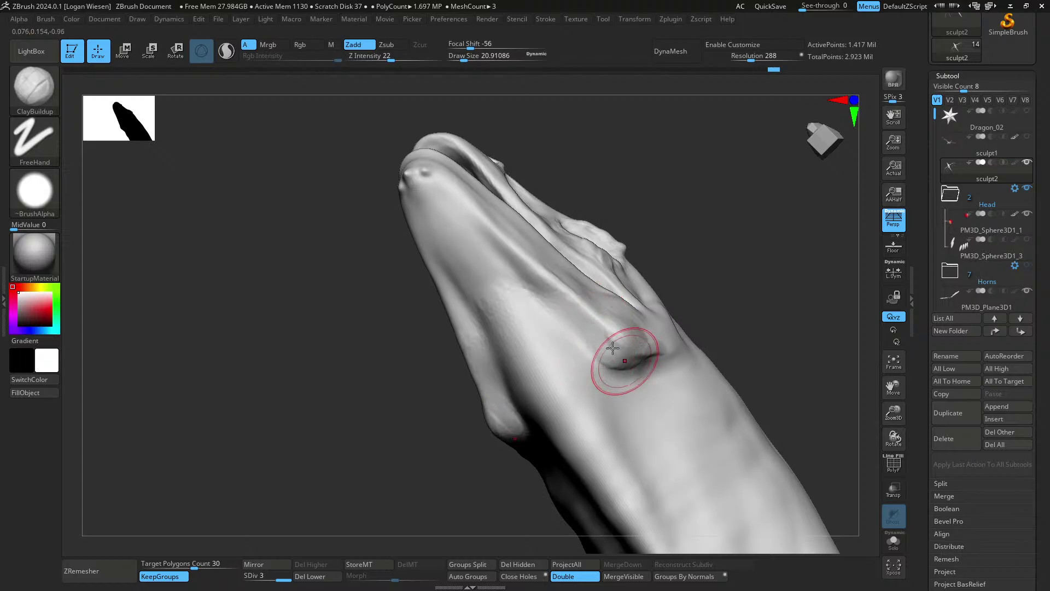
mouse_move(614, 352)
right_down()
mouse_move(638, 375)
mouse_move(508, 291)
right_up()
mouse_move(509, 291)
mouse_down()
mouse_move(520, 331)
mouse_move(591, 372)
mouse_up()
- Build up a raised line along the centre of the throat at a draw size of about 13
ctrl+right_drag(590, 375, 585, 350)
right_drag(585, 350, 571, 345)
key(s)
mouse_move(551, 340)
mouse_down()
mouse_move(563, 378)
mouse_move(544, 376)
mouse_up()
key(s)
right_drag(569, 416, 543, 304)
key(bracketright)
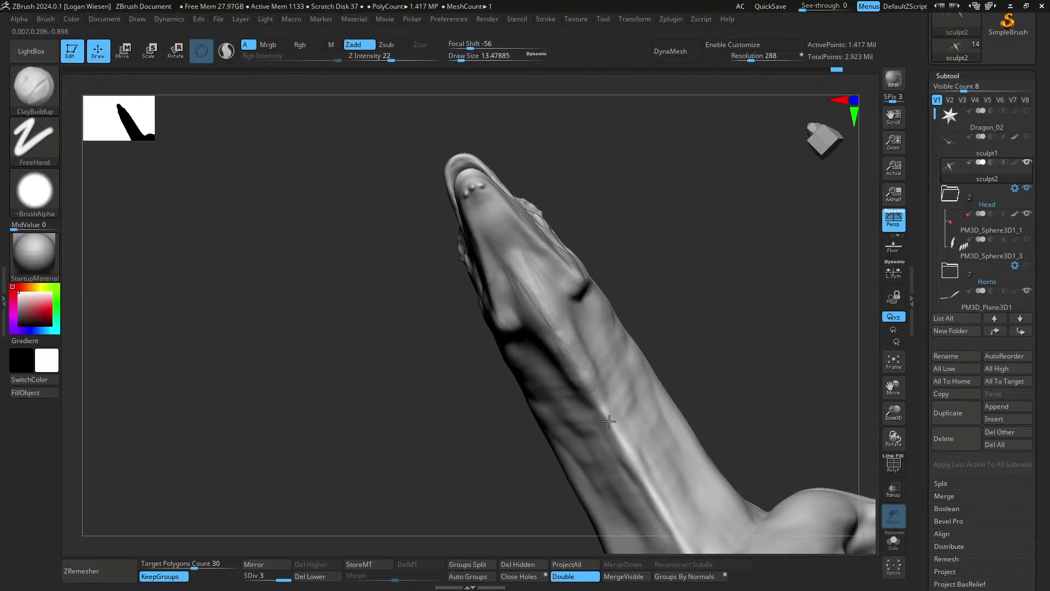
drag(609, 421, 596, 401)
- Build up the chin and the lower edge of the jawbone back to the jaw corner with ClayBuildup
mouse_move(700, 407)
right_down()
mouse_move(612, 435)
mouse_move(626, 395)
mouse_move(539, 281)
right_up()
mouse_move(507, 243)
right_down()
mouse_move(536, 277)
mouse_move(481, 273)
mouse_move(495, 325)
right_up()
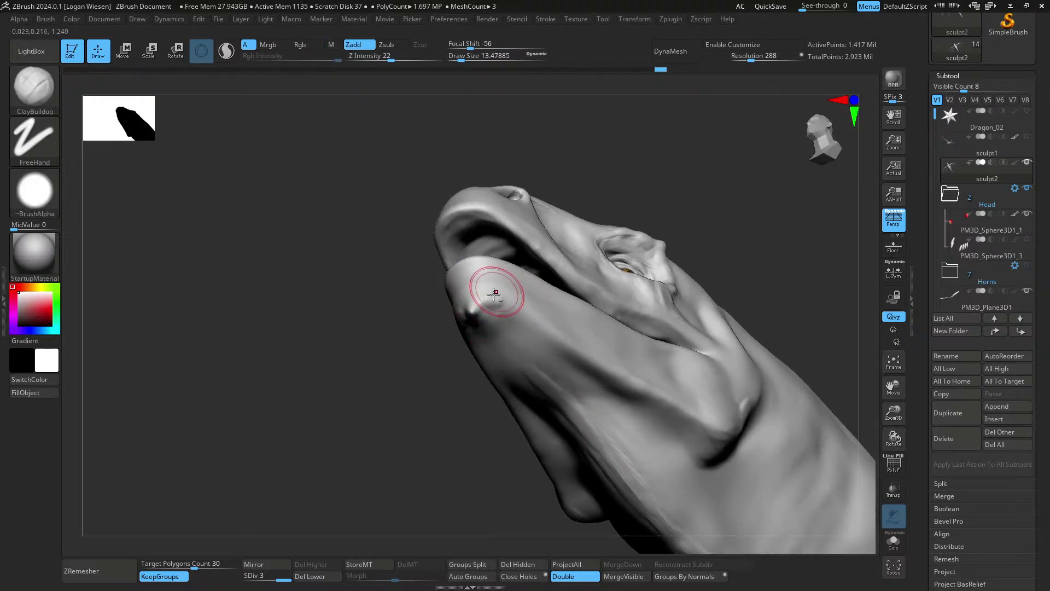
mouse_move(476, 291)
right_down()
mouse_move(485, 312)
mouse_move(499, 300)
mouse_move(532, 316)
mouse_move(511, 297)
right_up()
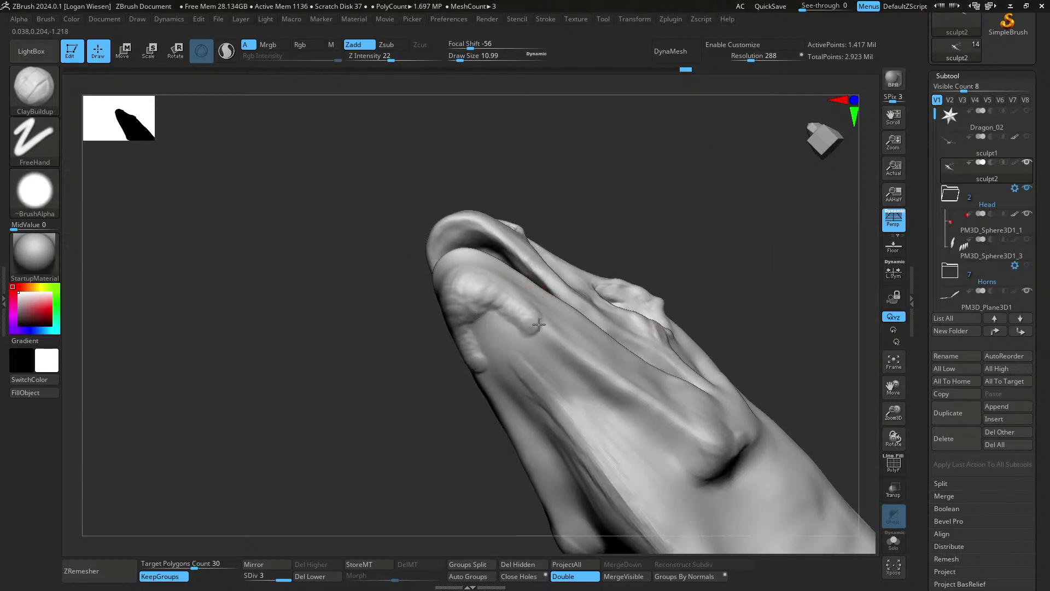
drag(545, 327, 563, 351)
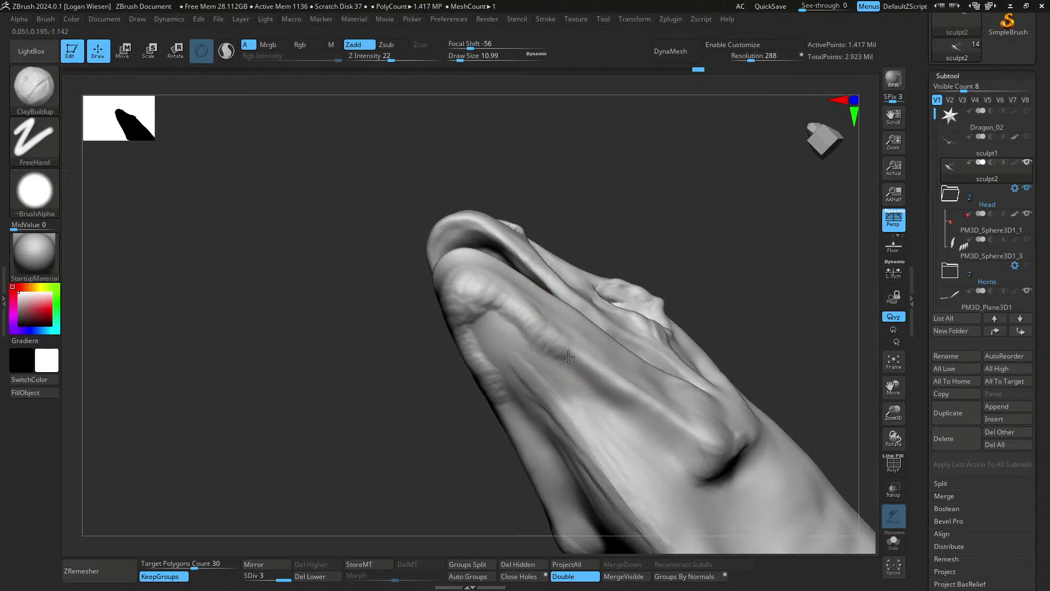
right_drag(587, 378, 582, 345)
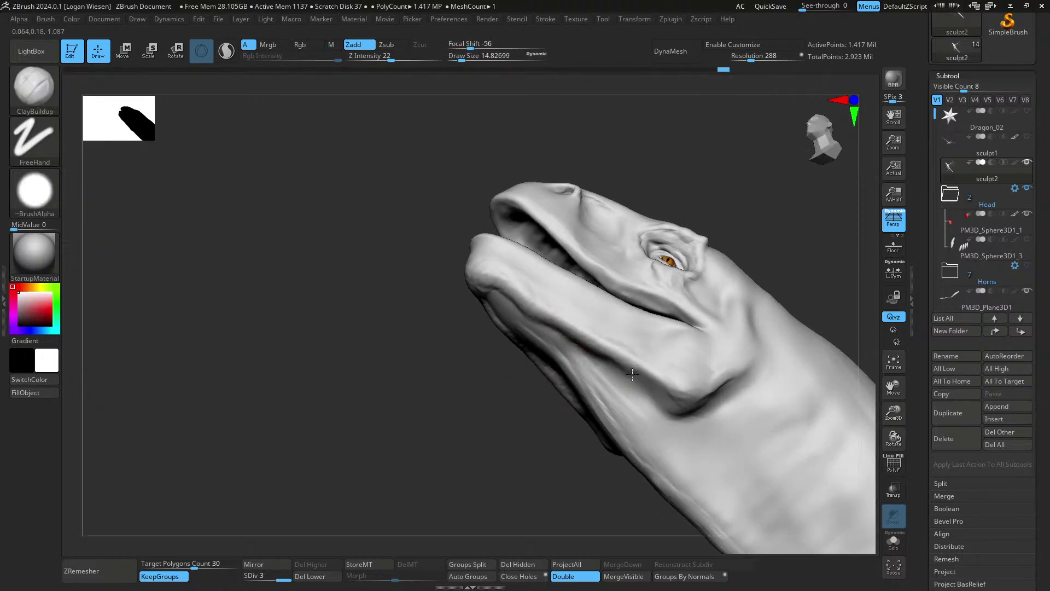
drag(656, 374, 670, 398)
right_drag(668, 403, 534, 336)
- Increase the draw size to about 23 and fill out the underside between the jawbones
key(])
mouse_move(487, 299)
mouse_down()
mouse_move(484, 309)
mouse_move(514, 331)
mouse_move(519, 323)
mouse_up()
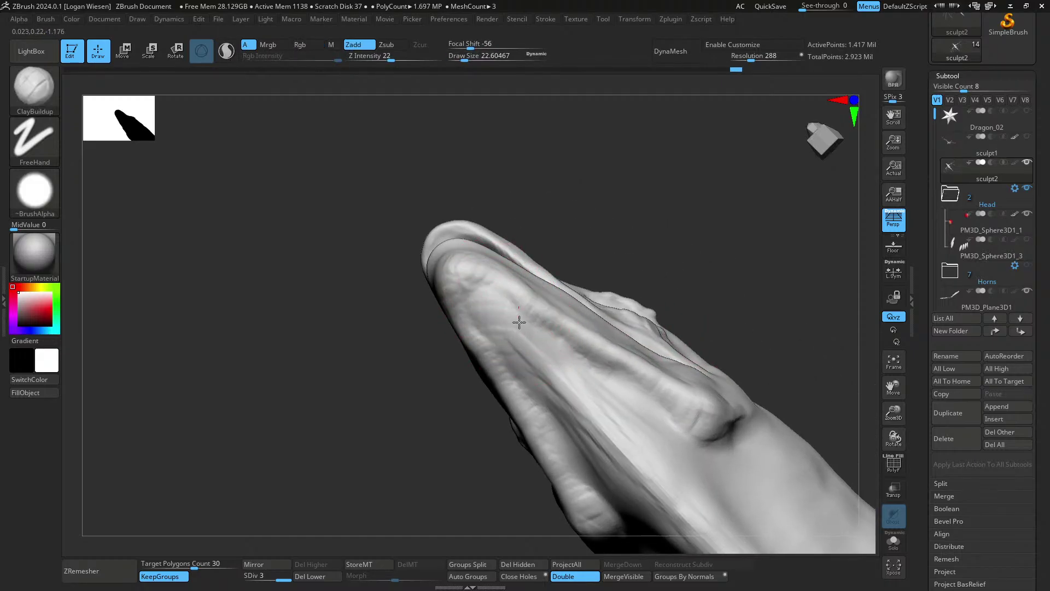
drag(562, 367, 586, 394)
right_drag(611, 392, 598, 380)
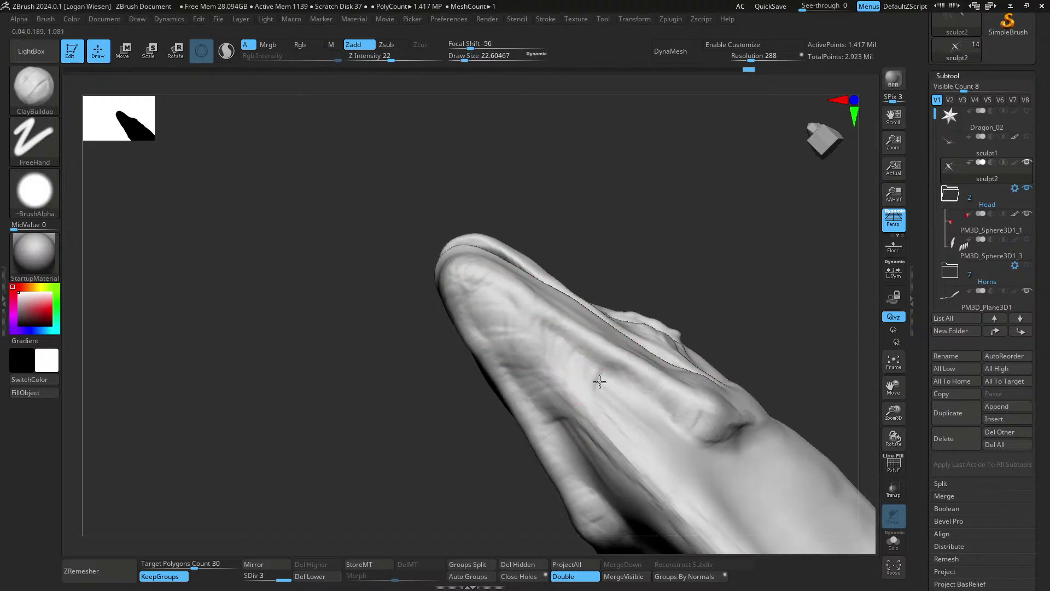
drag(598, 380, 581, 406)
- Adjust the lower jaw's profile from the side with the Move Topological brush at a draw size of about 26
mouse_move(663, 471)
alt+right_down()
mouse_move(628, 370)
mouse_move(622, 408)
mouse_move(633, 304)
mouse_move(613, 408)
mouse_move(649, 404)
alt+right_up()
mouse_move(648, 404)
ctrl+right_down()
mouse_move(625, 353)
mouse_move(722, 356)
mouse_move(579, 356)
mouse_move(589, 392)
ctrl+right_up()
key(b)
key(m)
key(t)
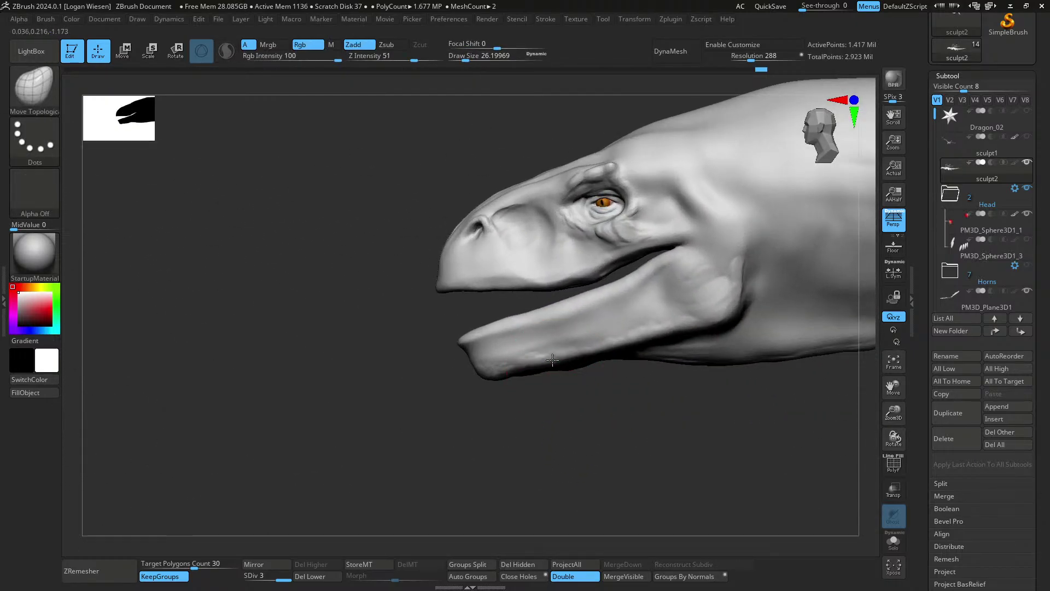
- Build up the throat beside the jawbone with ClayBuildup at a draw size of about 19
key(b)
key(c)
key(b)
mouse_move(552, 360)
right_down()
mouse_move(563, 270)
mouse_move(599, 364)
mouse_move(680, 401)
mouse_move(648, 412)
right_up()
drag(689, 419, 666, 410)
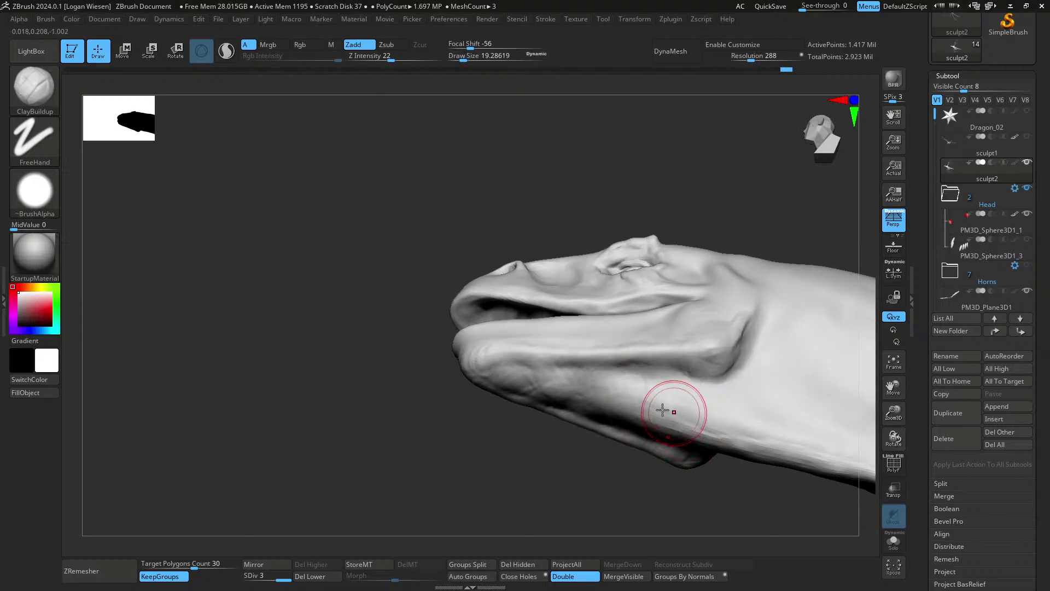
- Reduce the draw size to about 11 and build up the hollow between the nostril and the eye, including its upper ridge
alt+right_drag(715, 483, 625, 398)
ctrl+right_drag(625, 398, 641, 316)
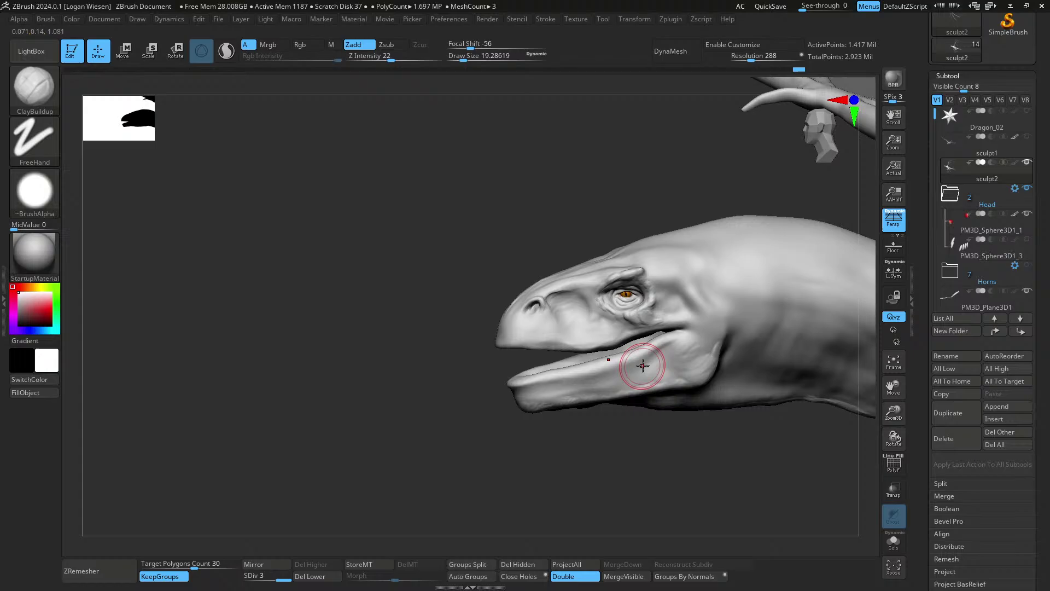
ctrl+right_drag(643, 366, 611, 290)
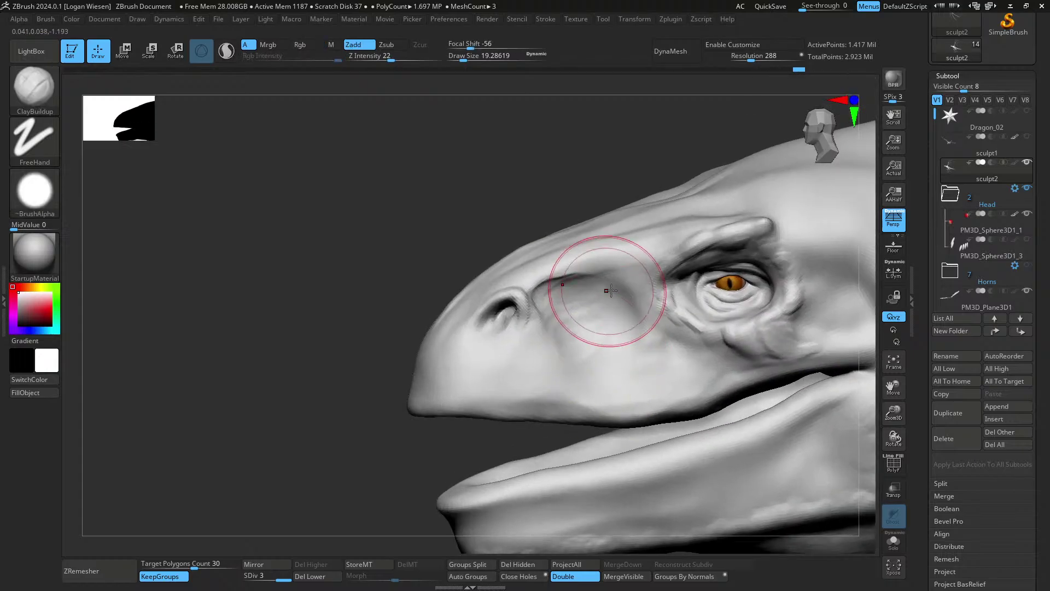
key(s)
mouse_move(633, 305)
mouse_down()
mouse_move(622, 305)
mouse_move(644, 277)
mouse_move(624, 298)
mouse_up()
key(s)
drag(651, 336, 641, 281)
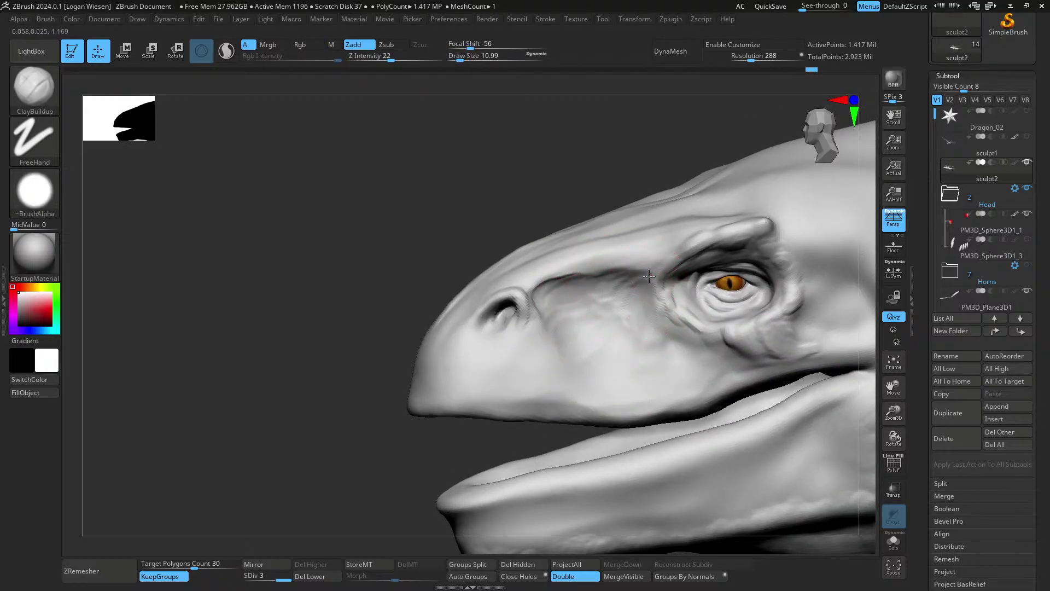
drag(547, 273, 614, 274)
- Set the draw size to about 15 and build up the brow and the muscle forms behind the eye
ctrl+right_drag(670, 259, 544, 269)
mouse_move(626, 350)
right_down()
mouse_move(673, 346)
mouse_move(621, 345)
right_up()
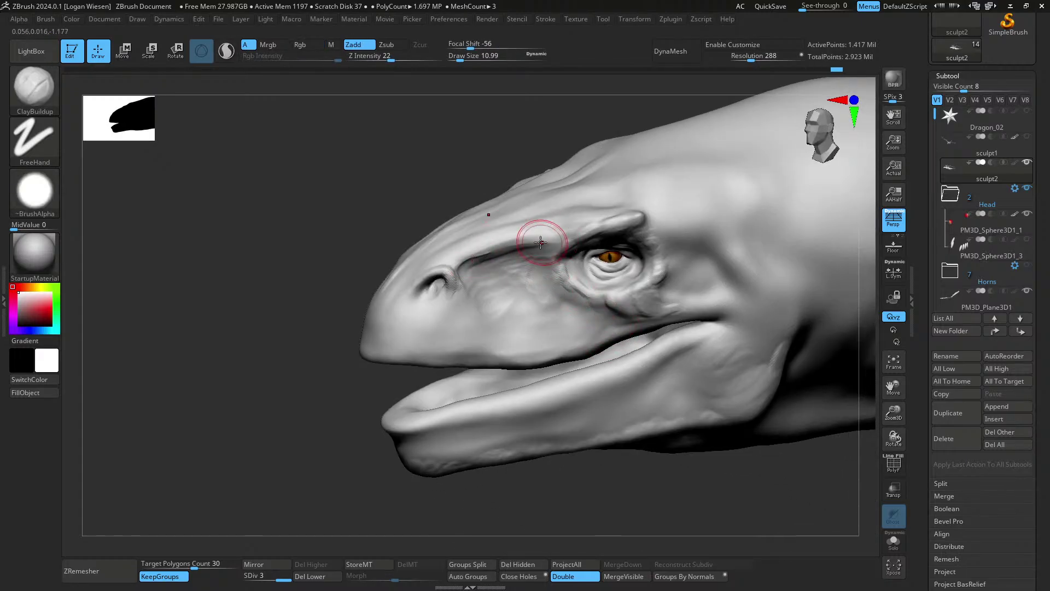
mouse_move(596, 216)
right_down()
mouse_move(561, 304)
mouse_move(594, 287)
mouse_move(589, 301)
mouse_move(629, 305)
right_up()
key(s)
drag(629, 305, 632, 305)
mouse_move(649, 297)
right_down()
mouse_move(665, 323)
mouse_move(642, 304)
right_up()
key(s)
drag(642, 303, 633, 303)
right_drag(656, 279, 663, 268)
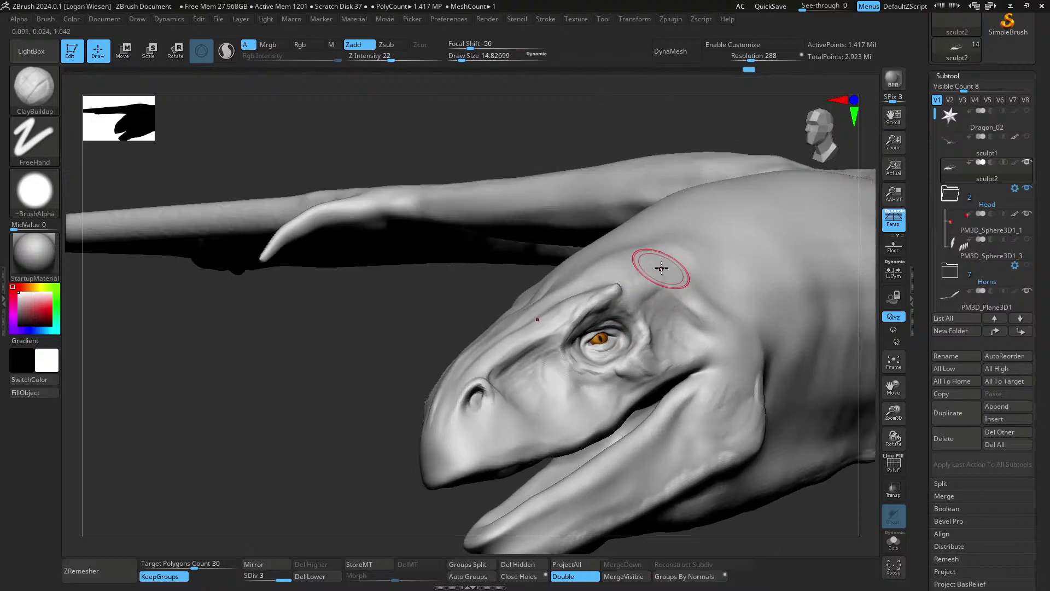
right_drag(715, 307, 688, 298)
mouse_move(690, 357)
alt+right_down()
mouse_move(723, 285)
mouse_move(675, 298)
alt+right_up()
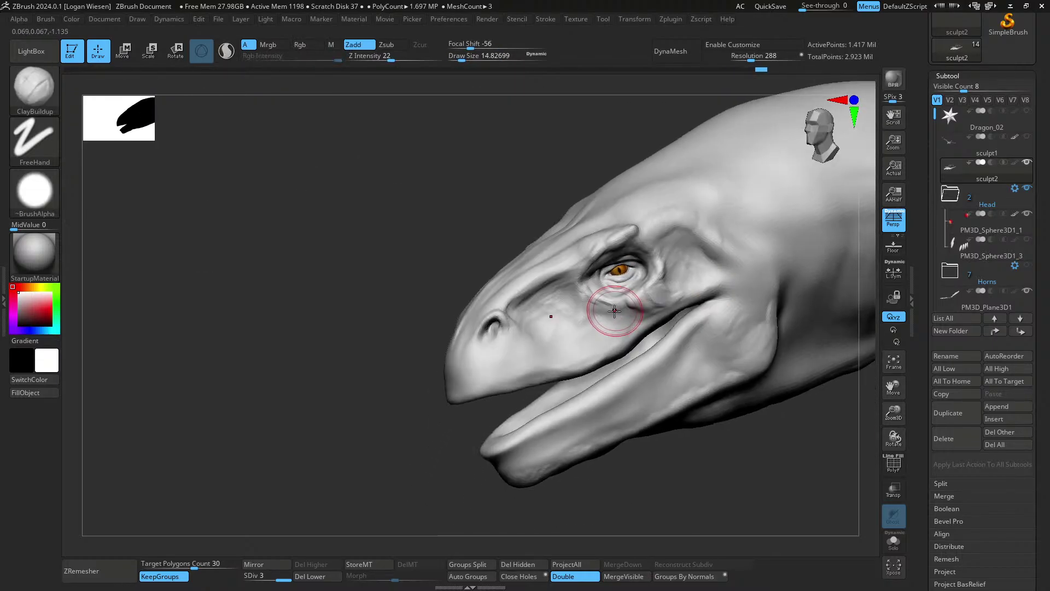
- Build up the cheek below the eye with ClayBuildup
drag(611, 310, 621, 313)
mouse_move(685, 336)
ctrl+right_down()
mouse_move(637, 287)
mouse_move(695, 323)
mouse_move(618, 303)
mouse_move(638, 356)
mouse_move(614, 401)
mouse_move(561, 375)
mouse_move(570, 333)
mouse_move(544, 289)
ctrl+right_up()
key(s)
drag(548, 298, 545, 295)
key(s)
drag(550, 291, 547, 292)
- Adjust the side contour of the neck from above with Move Topological at a draw size of about 71
right_drag(547, 292, 549, 246)
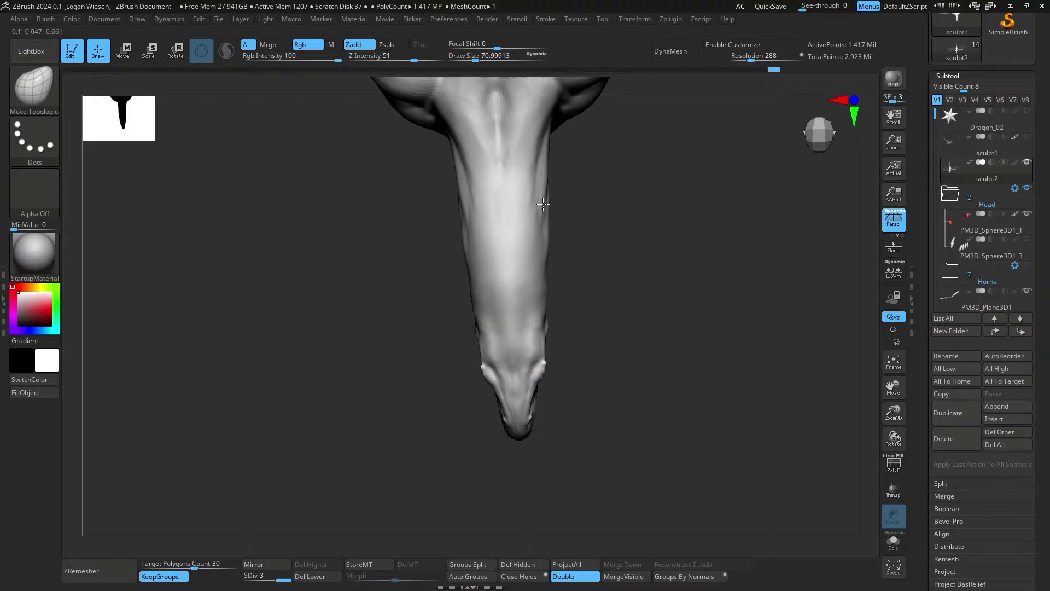
drag(553, 231, 548, 232)
right_drag(556, 235, 536, 244)
- Carve and shape the side of the neck behind the head with ClayBuildup, starting at a draw size of about 91
key(b)
key(c)
key(b)
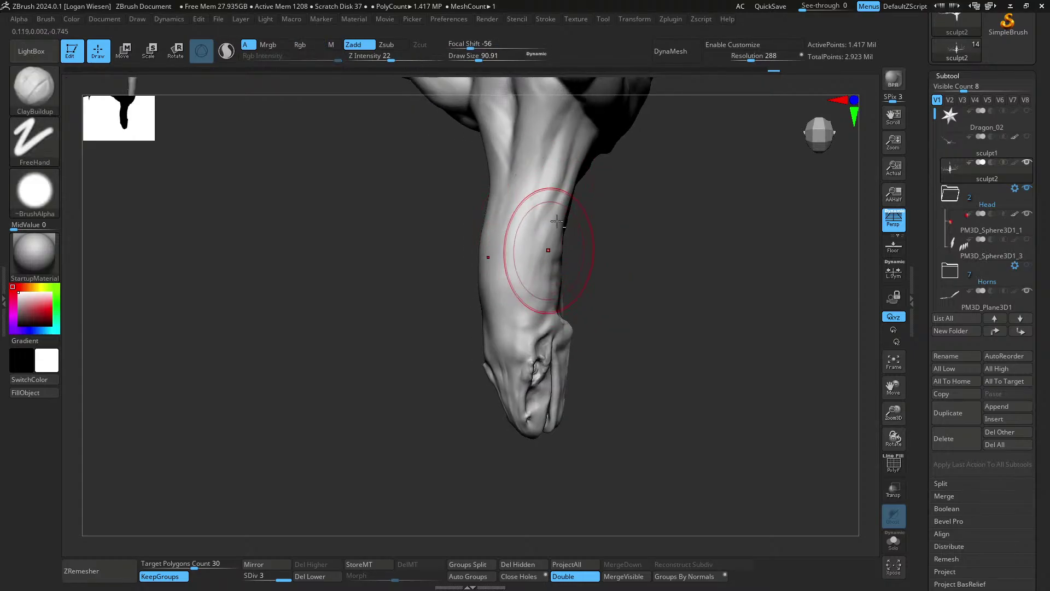
mouse_move(551, 250)
alt+mouse_down()
mouse_move(570, 167)
mouse_move(555, 247)
alt+mouse_up()
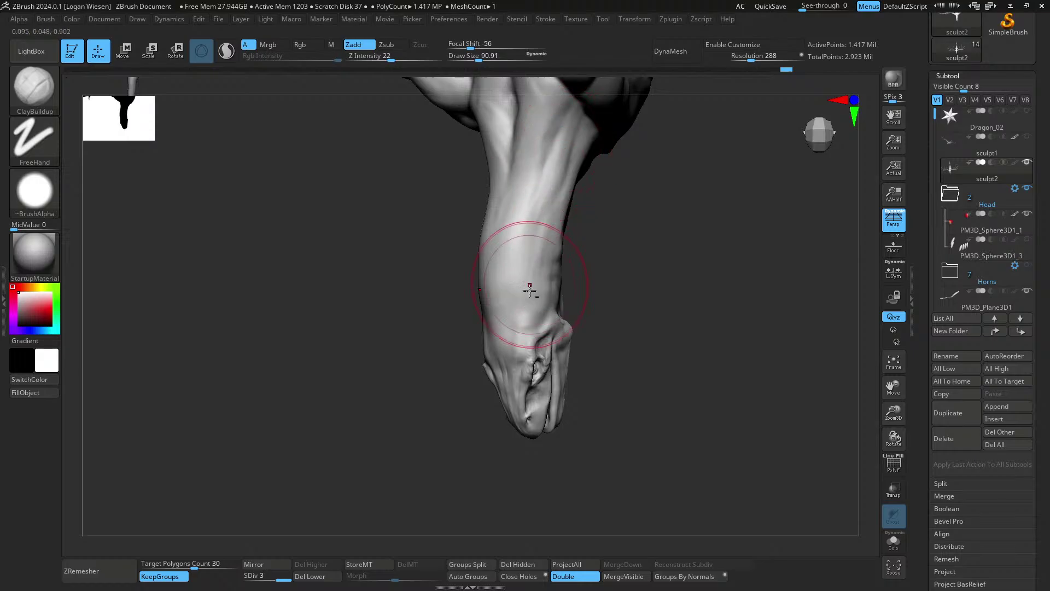
right_drag(529, 288, 541, 272)
key(s)
drag(540, 272, 539, 273)
right_drag(568, 276, 540, 299)
key(s)
drag(540, 300, 541, 321)
- Reduce the draw size to about 24 and build up the muscle over the jaw corner
mouse_move(541, 322)
right_down()
mouse_move(544, 245)
mouse_move(643, 304)
mouse_move(645, 241)
mouse_move(478, 220)
mouse_move(492, 290)
mouse_move(606, 284)
mouse_move(589, 307)
mouse_move(600, 349)
right_up()
key(s)
mouse_move(601, 349)
mouse_down()
mouse_move(589, 348)
mouse_move(587, 317)
mouse_up()
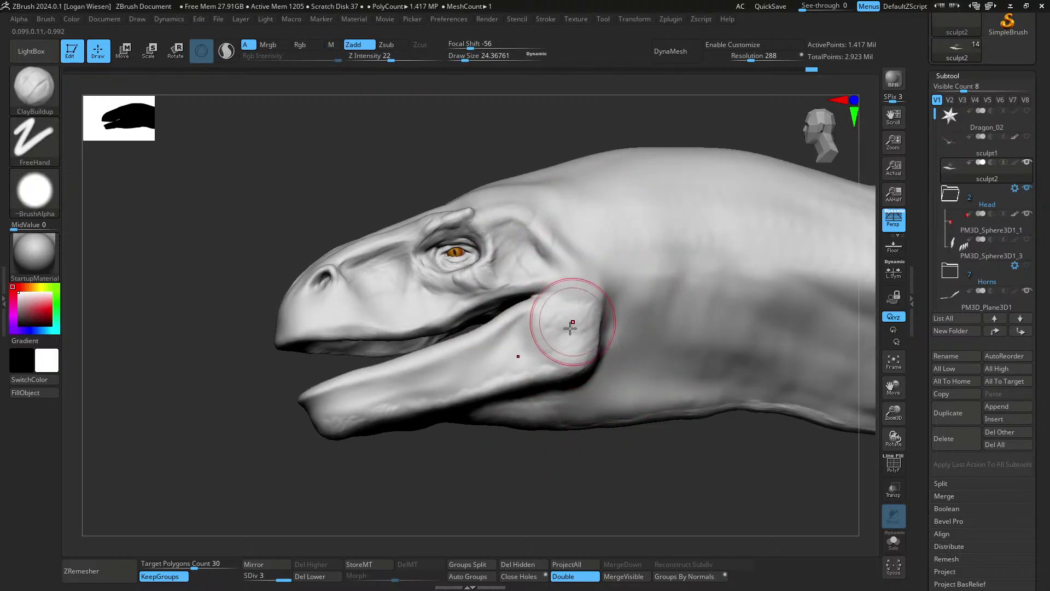
- Sculpt a ridge along the side of the lower jaw below the lip at a draw size of about 12
mouse_move(532, 349)
right_down()
mouse_move(549, 359)
mouse_move(602, 290)
mouse_move(583, 279)
right_up()
key(s)
drag(584, 279, 579, 279)
drag(665, 239, 580, 287)
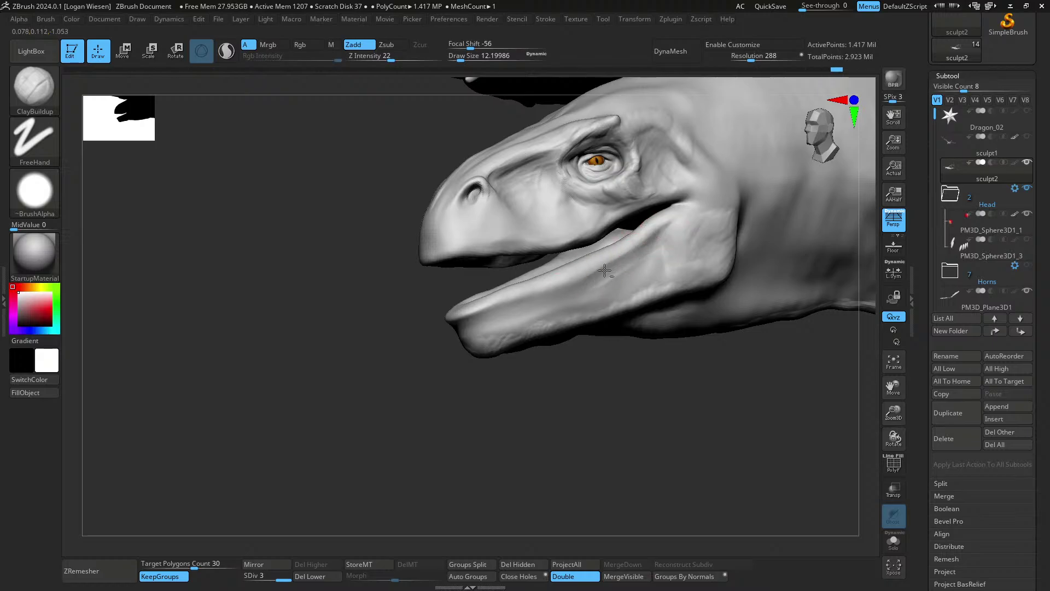
drag(652, 239, 555, 292)
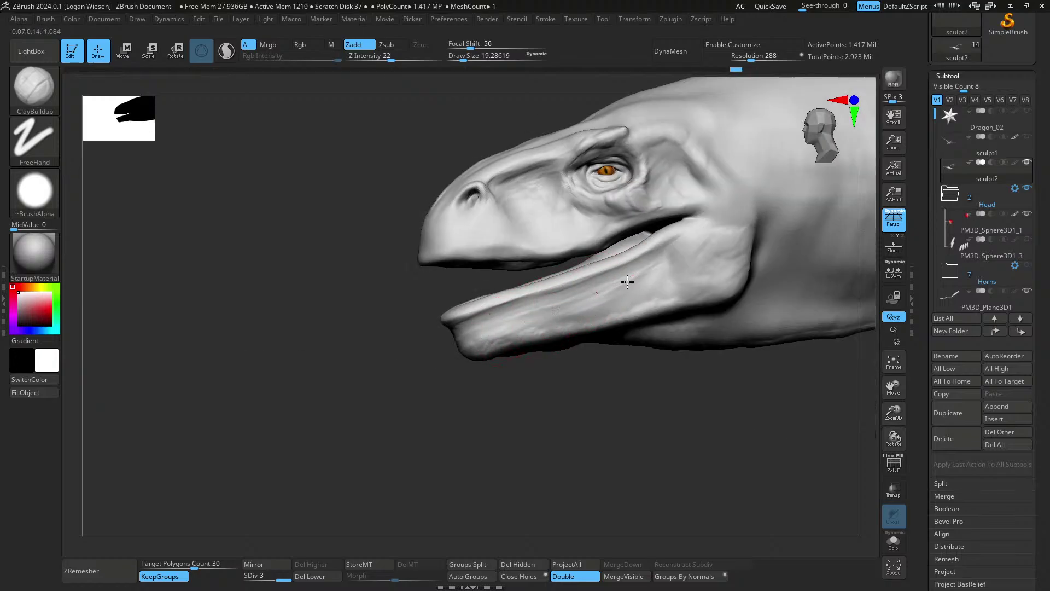
- Smooth the new strokes along the side of the lower jaw
key(shift)
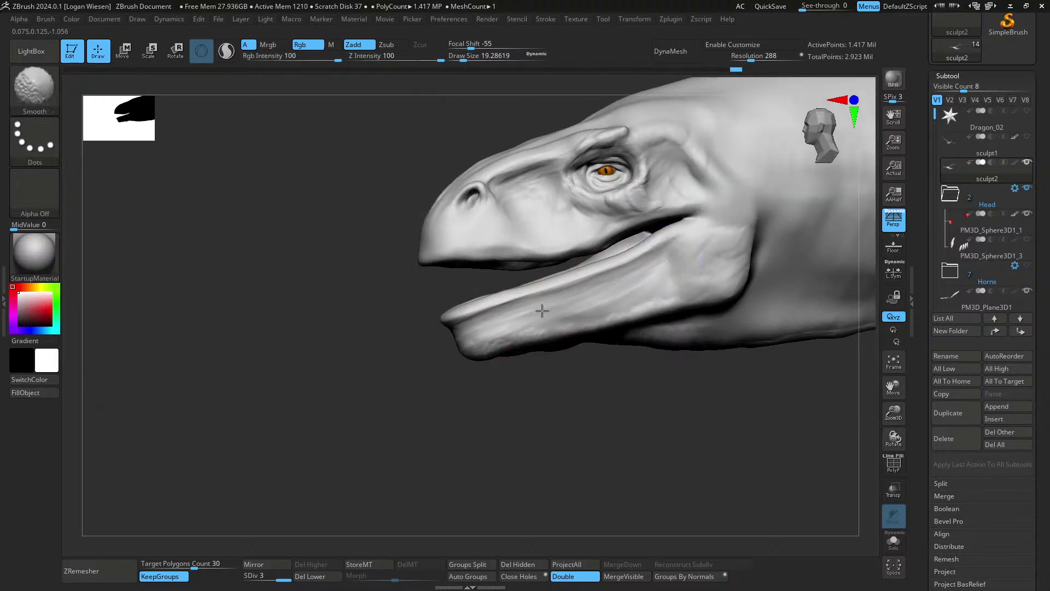
mouse_move(699, 285)
alt+right_down()
mouse_move(678, 352)
mouse_move(588, 335)
alt+right_up()
mouse_move(568, 316)
shift+mouse_down()
mouse_move(551, 307)
mouse_move(612, 306)
shift+mouse_up()
right_drag(632, 312, 589, 307)
mouse_move(587, 305)
shift+mouse_down()
mouse_move(666, 278)
mouse_move(608, 242)
shift+mouse_up()
- Examine the whole dragon's proportions and the head's silhouette from several angles
right_drag(605, 274, 612, 244)
mouse_move(556, 294)
right_down()
mouse_move(657, 322)
mouse_move(596, 310)
mouse_move(636, 392)
mouse_move(679, 372)
mouse_move(651, 346)
right_up()
key(s)
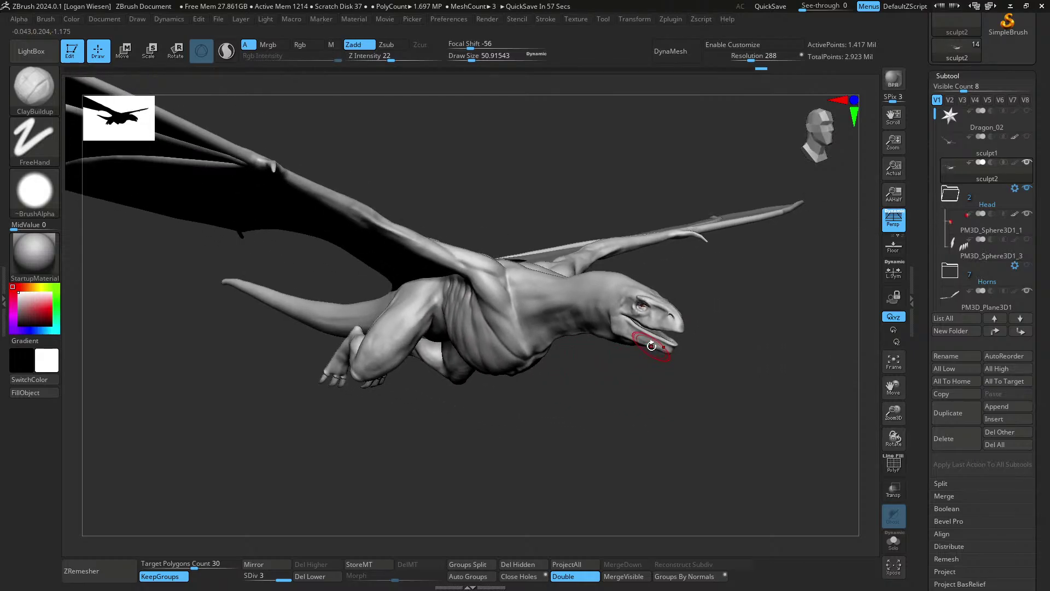
ctrl+right_drag(631, 381, 636, 392)
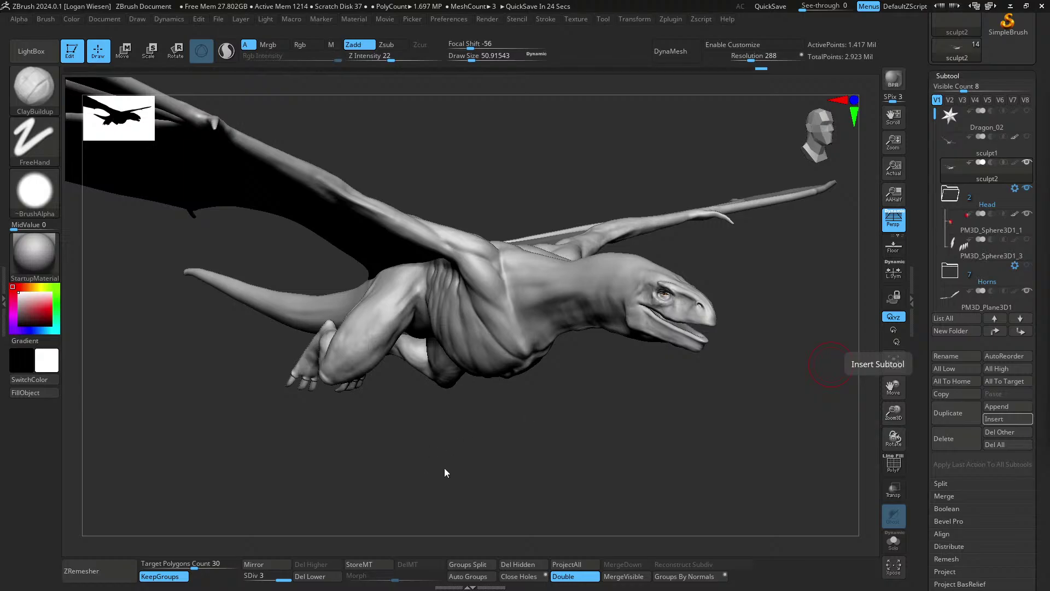
drag(446, 473, 626, 509)
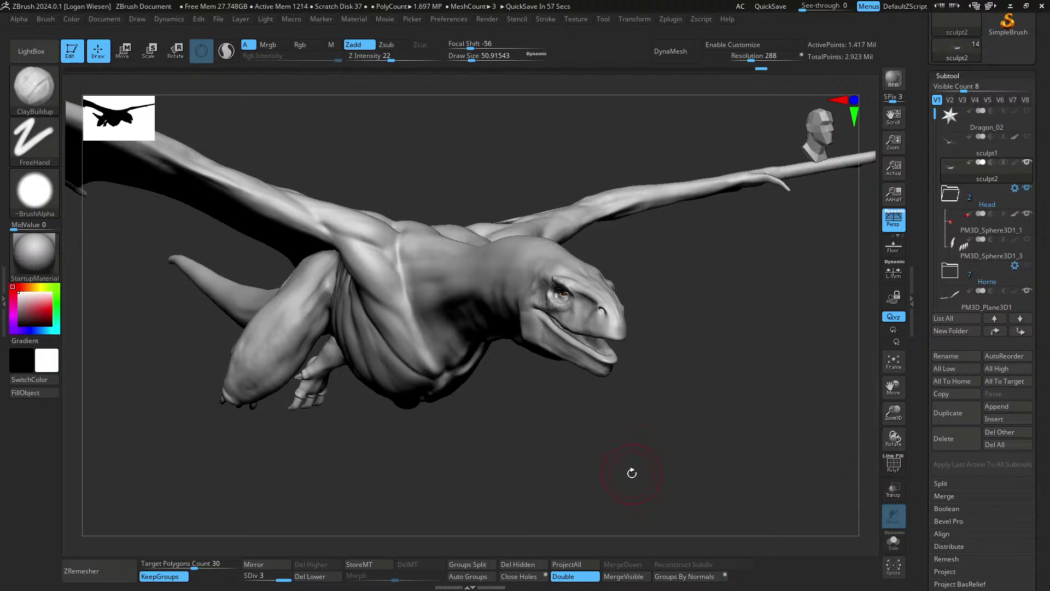
mouse_move(572, 342)
right_down()
mouse_move(493, 344)
mouse_move(525, 361)
mouse_move(576, 341)
right_up()
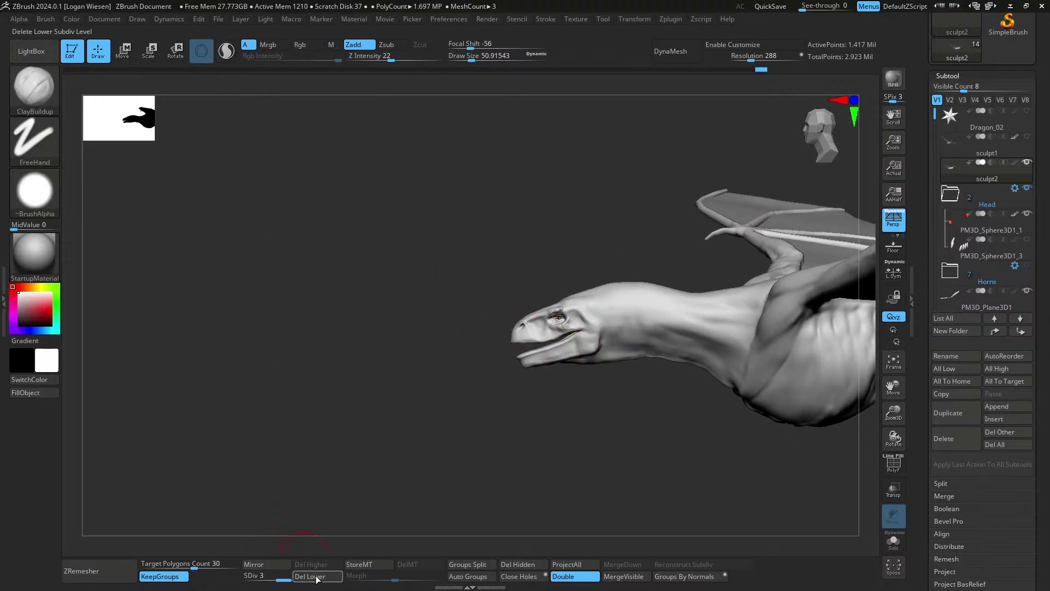
- Duplicate the sculpt2 subtool and hide the original
click(952, 416)
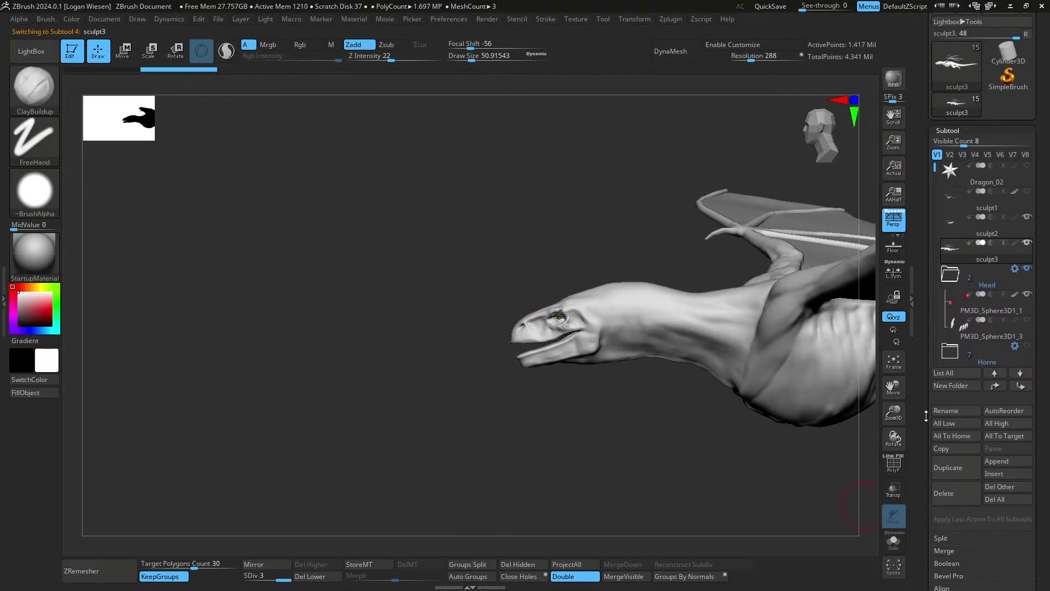
click(1027, 218)
- Delete the lower subdivision levels of the sculpt3 subtool and turn on Sculptris Pro mode
mouse_move(500, 397)
right_down()
mouse_move(425, 427)
mouse_move(246, 538)
right_up()
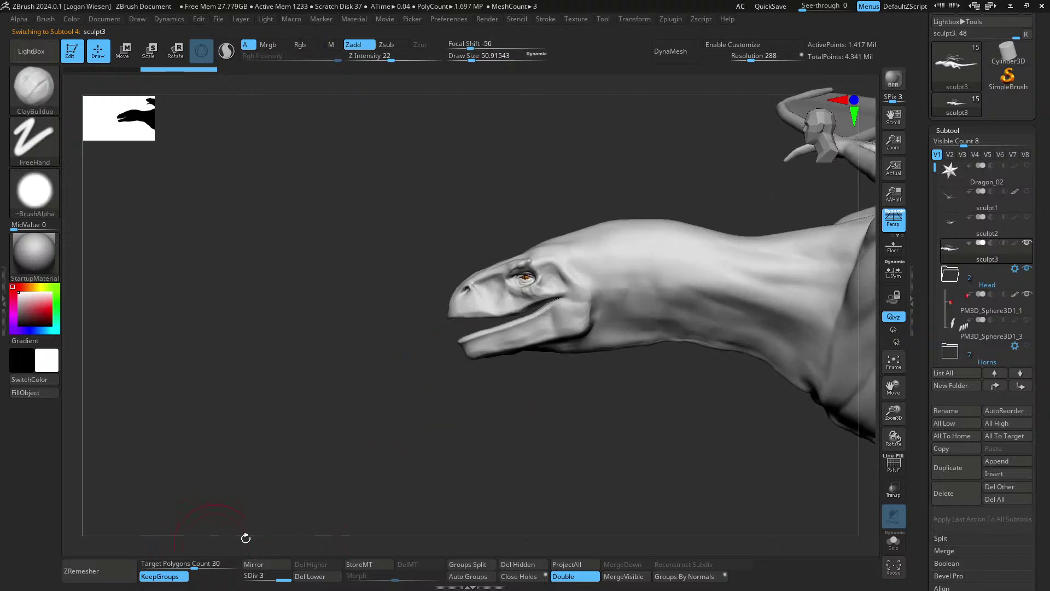
click(313, 576)
drag(380, 263, 422, 237)
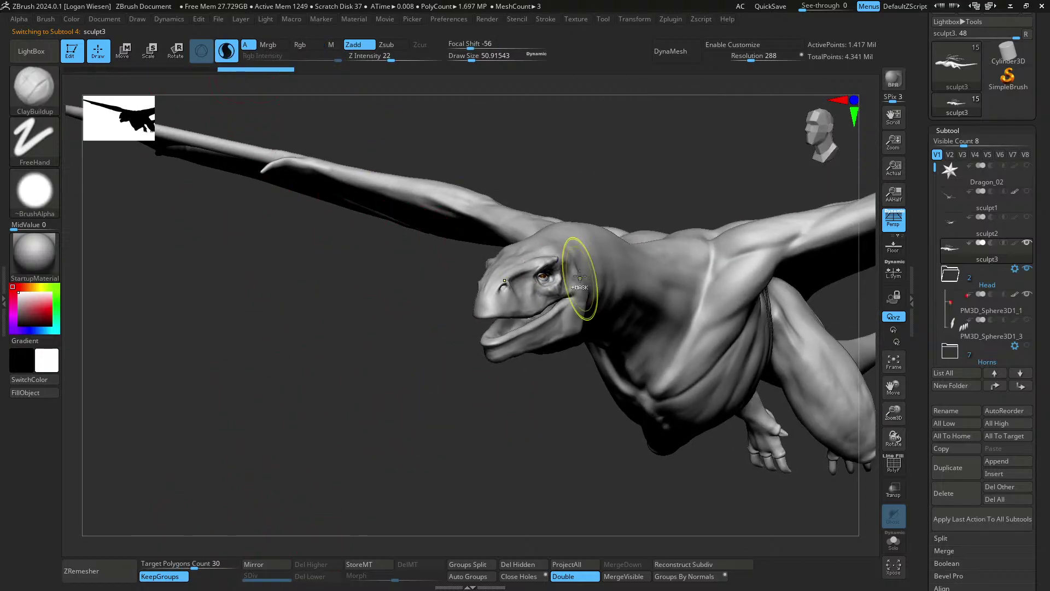
ctrl+right_drag(580, 275, 581, 298)
mouse_move(581, 298)
right_down()
mouse_move(511, 290)
mouse_move(575, 306)
right_up()
mouse_move(509, 289)
right_down()
mouse_move(593, 284)
mouse_move(596, 271)
mouse_move(551, 293)
mouse_move(568, 319)
mouse_move(597, 302)
right_up()
- Pull the throat down behind the lower jaw with Move Topological at a draw size of about 59
key(b)
key(m)
key(t)
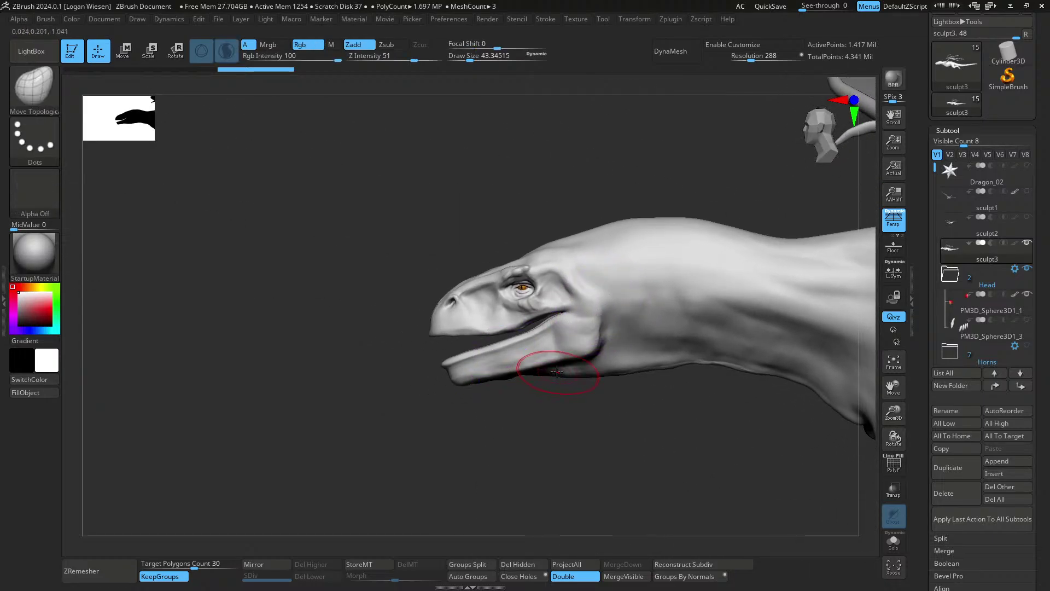
key(s)
drag(557, 372, 559, 374)
key(s)
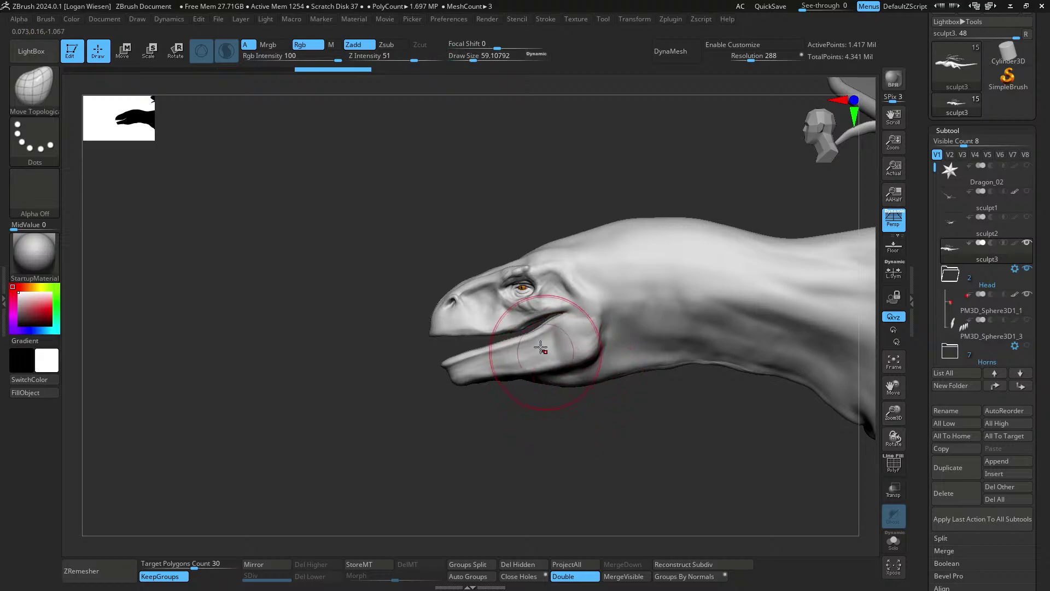
- Raise the rear part of the lower lip towards the upper jaw, reducing the draw size from about 46 to about 39
key(bracketleft)
key(s)
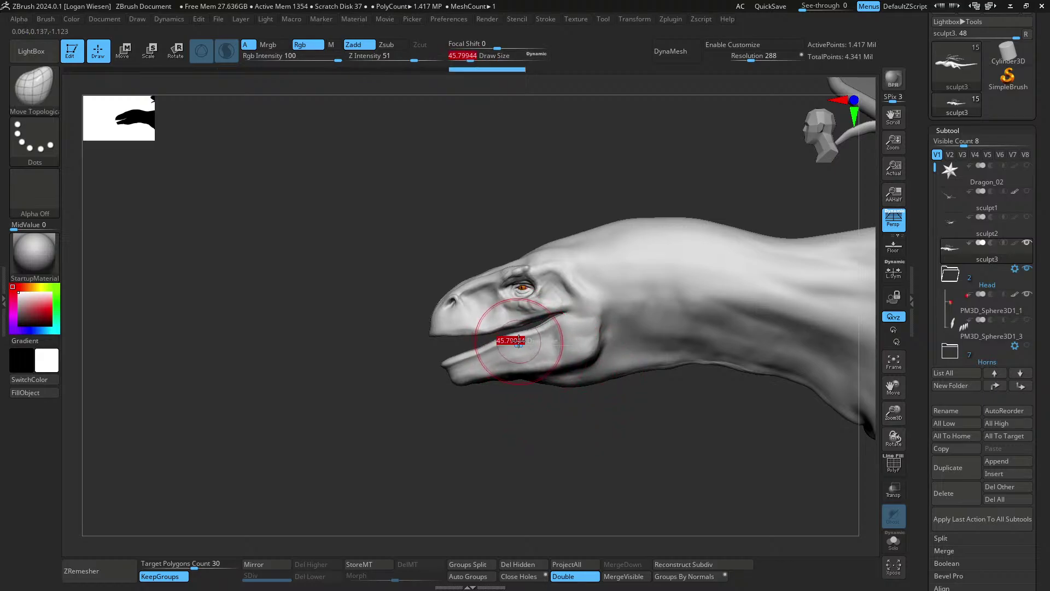
drag(517, 329, 518, 328)
key(s)
drag(539, 328, 538, 327)
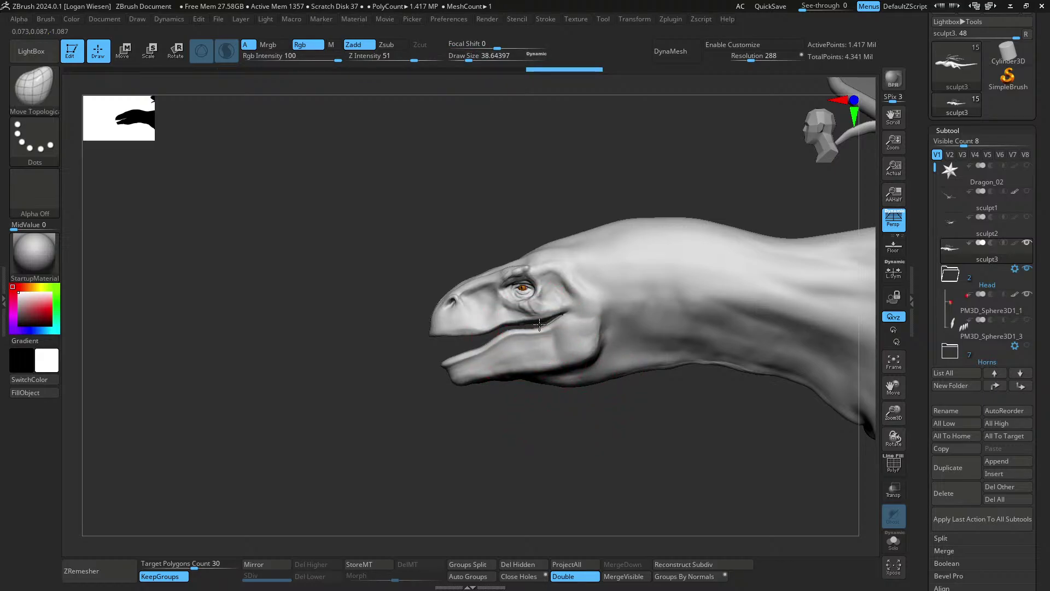
- Reshape the chin and front edge of the lower jaw with Move Topological at a draw size of about 51
key(bracketright)
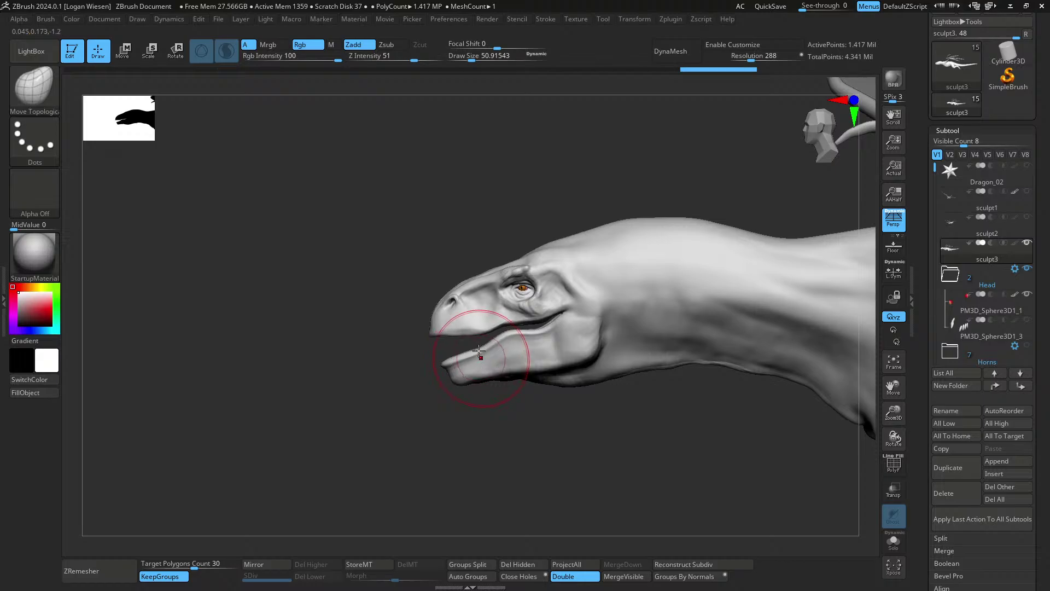
drag(453, 367, 455, 364)
key(bracketleft)
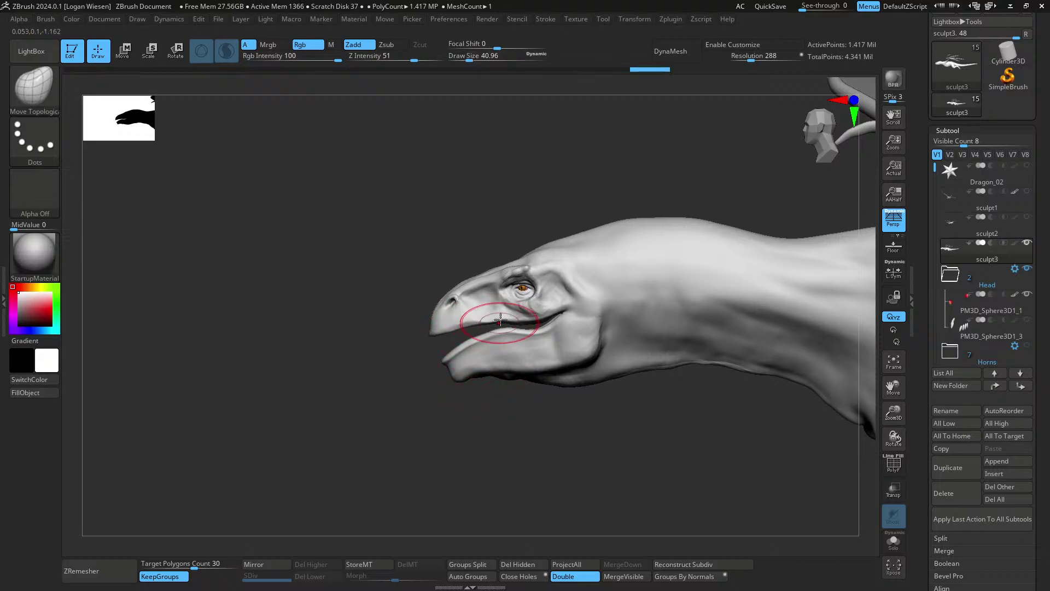
key(bracketright)
key(bracketright)
key(bracketright)
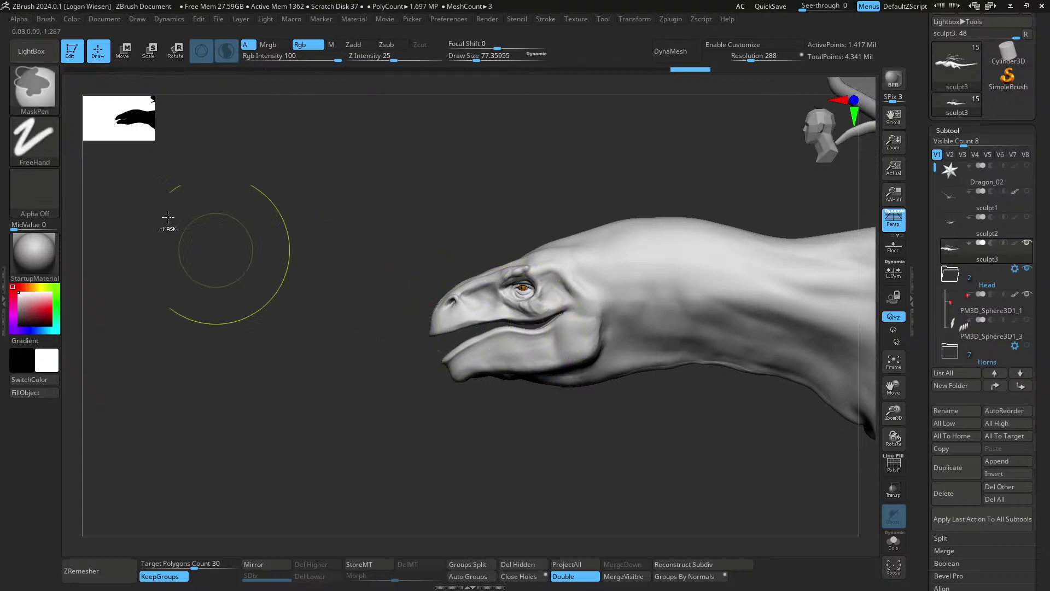
- Mask the whole lower jaw and the throat behind it with the MaskLasso brush
ctrl+click(34, 89)
ctrl+click(255, 147)
ctrl+drag(438, 360, 498, 326)
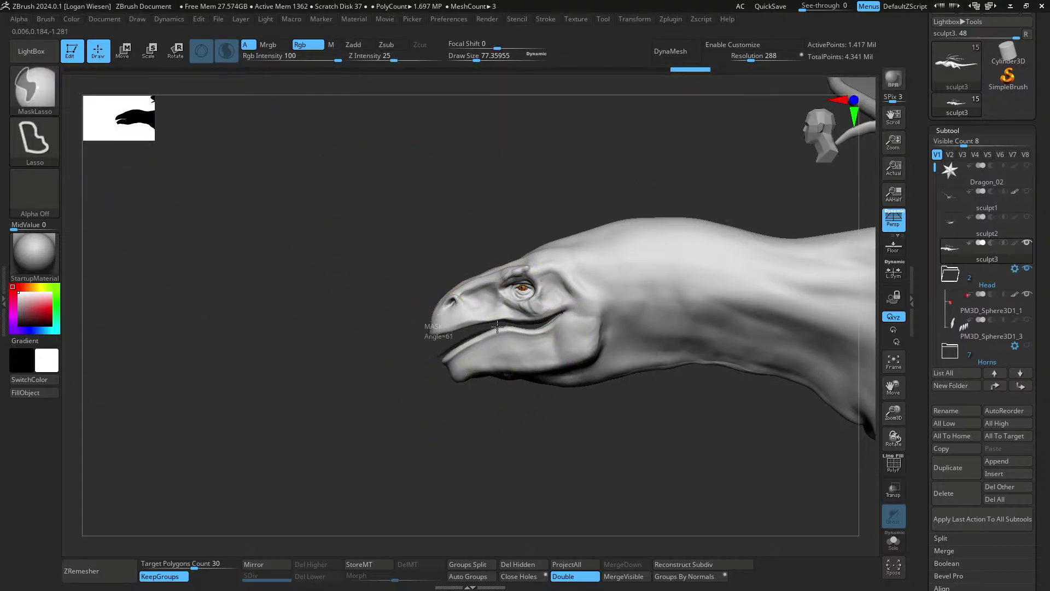
mouse_move(564, 312)
ctrl+mouse_down()
mouse_move(317, 408)
mouse_move(328, 391)
ctrl+mouse_up()
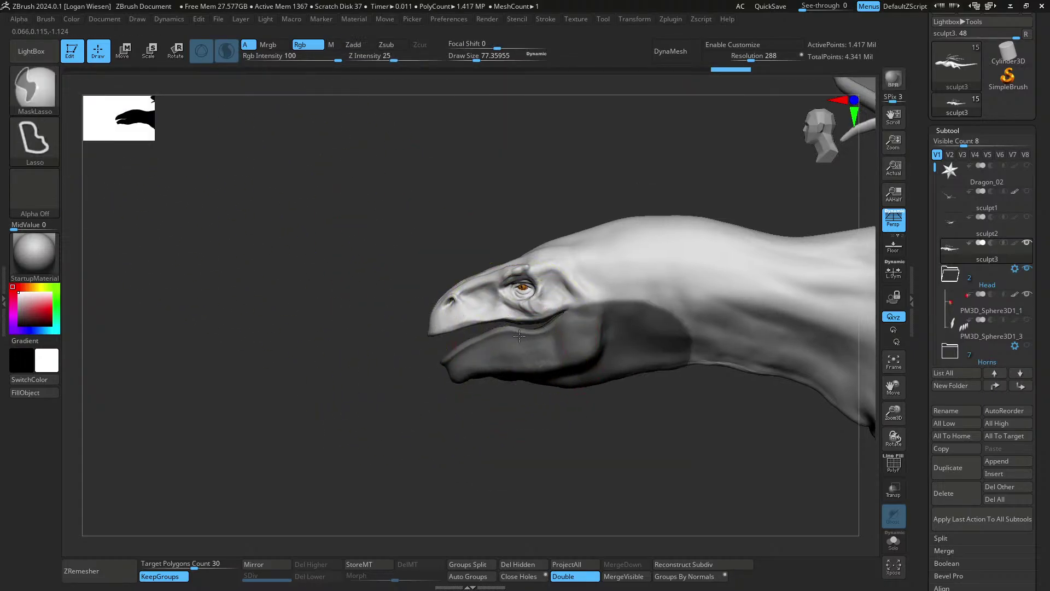
ctrl+right_drag(383, 356, 459, 416)
mouse_move(564, 334)
ctrl+mouse_down()
mouse_move(489, 314)
mouse_move(520, 414)
ctrl+mouse_up()
- Blur the edge of the lower jaw mask, and invert the mask and back again
mouse_move(624, 371)
ctrl+right_down()
mouse_move(625, 388)
mouse_move(570, 433)
ctrl+right_up()
ctrl+click(617, 394)
ctrl+click(617, 394)
ctrl+click(569, 433)
ctrl+right_drag(469, 383, 437, 358)
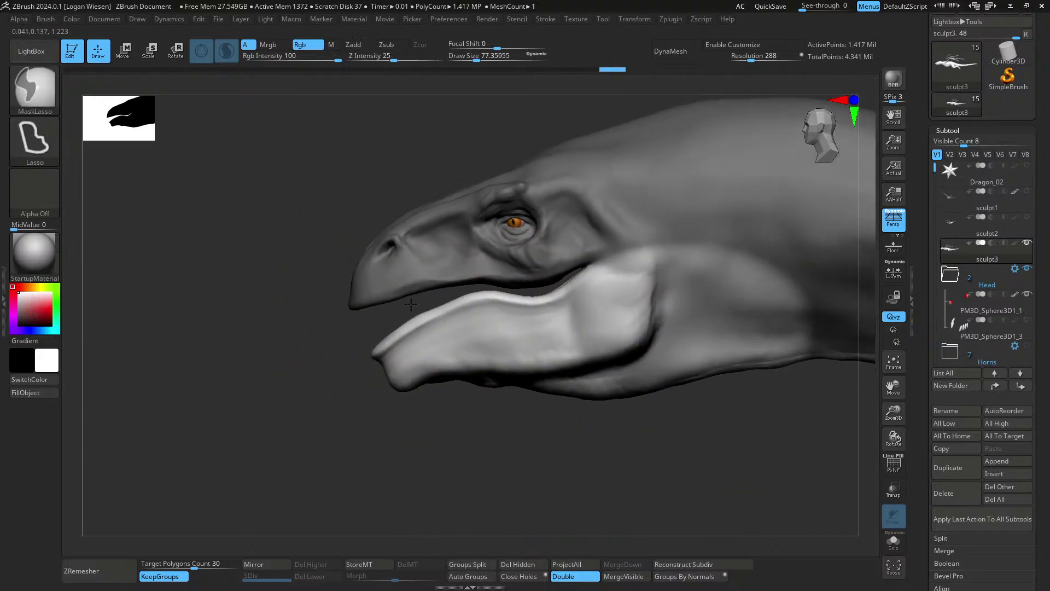
ctrl+click(354, 379)
- Try to push the snout back with Move Topological at a draw size of about 166
key(s)
drag(367, 301, 373, 301)
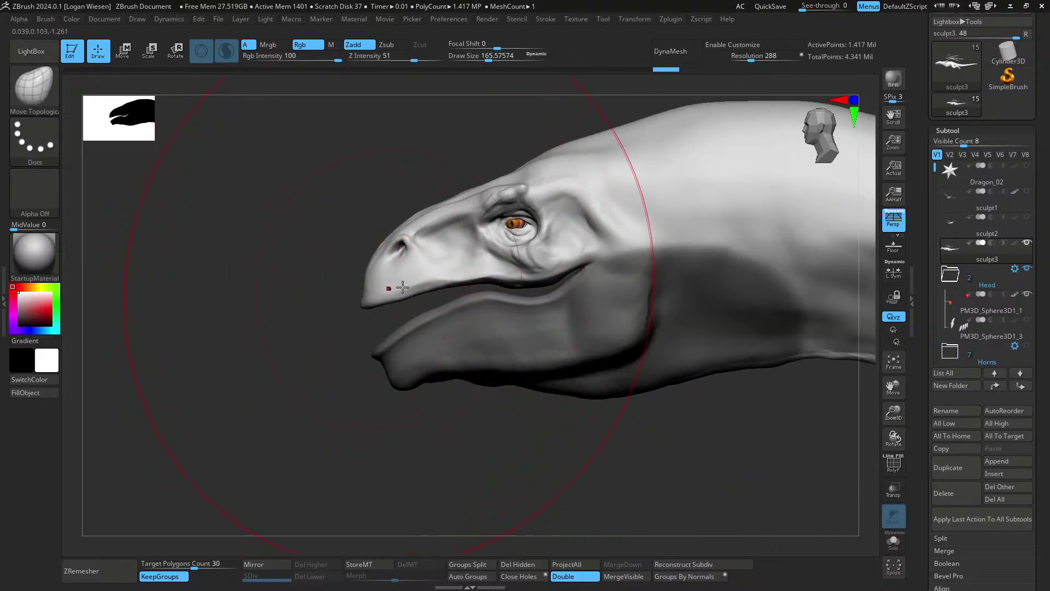
ctrl+drag(553, 200, 546, 215)
key(ctrl+z)
- Add the eye area and the back of the skull to the mask with MaskLasso and soften its edge
ctrl+drag(539, 138, 605, 125)
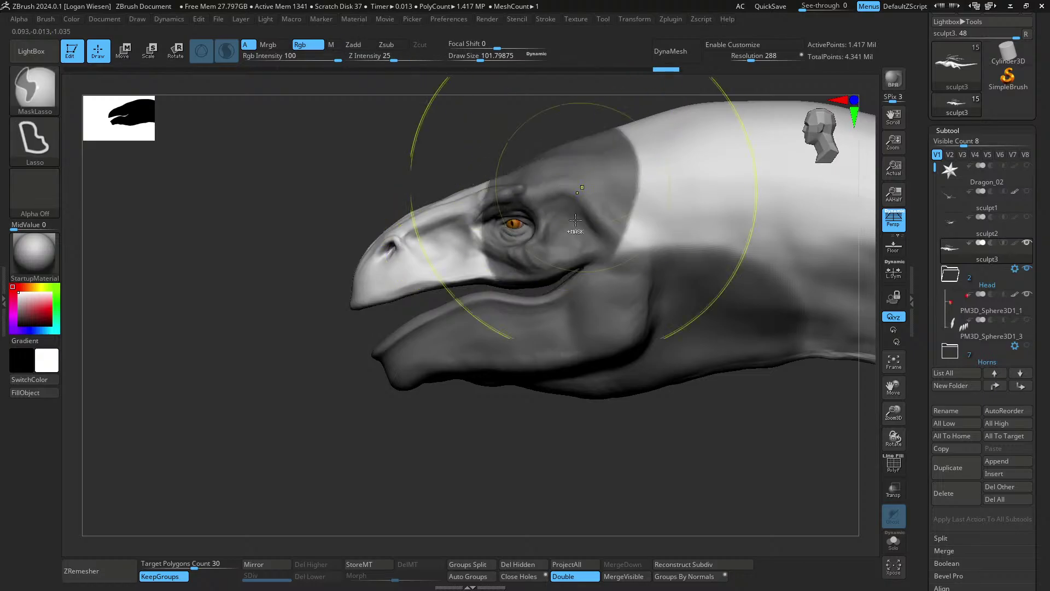
ctrl+click(566, 219)
ctrl+click(543, 220)
- Push the tip of the snout back and reshape the front of the upper jaw with Move Topological
mouse_move(389, 259)
mouse_down()
mouse_move(402, 257)
mouse_move(387, 275)
mouse_up()
key(s)
mouse_move(428, 265)
mouse_down()
mouse_move(413, 266)
mouse_move(414, 291)
mouse_up()
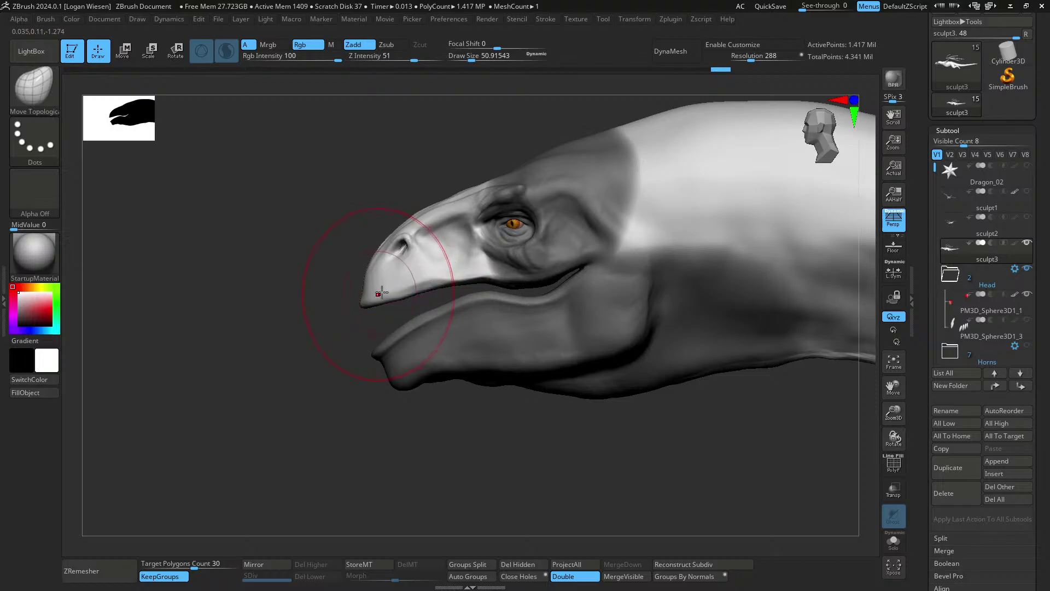
- Reshape the tip and bridge of the snout with Move Topological at a draw size of about 48, and clear the mask
key(bracketright)
key(bracketleft)
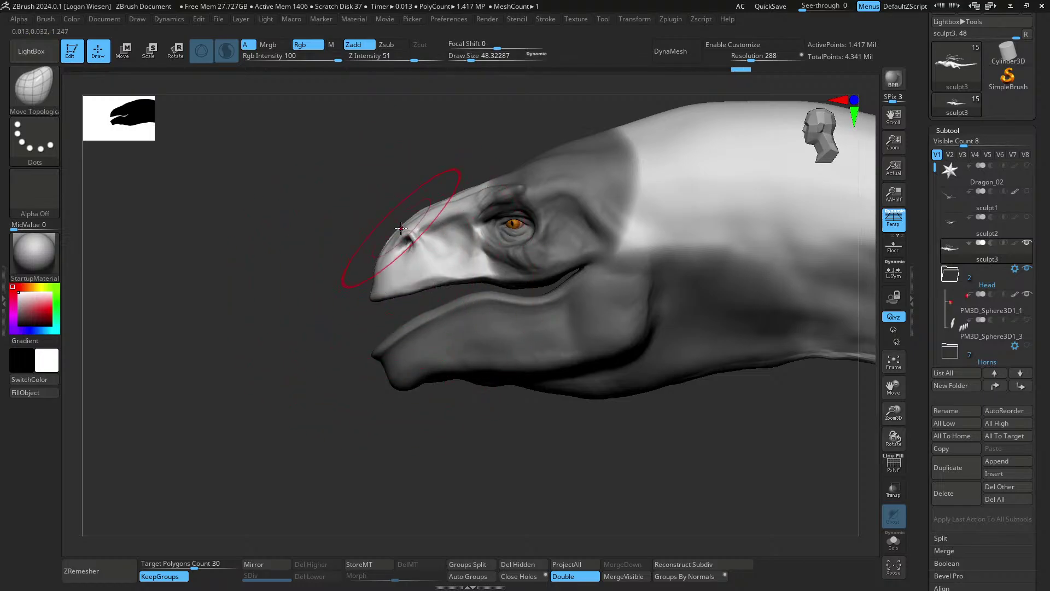
ctrl+right_drag(485, 303, 463, 272)
key(s)
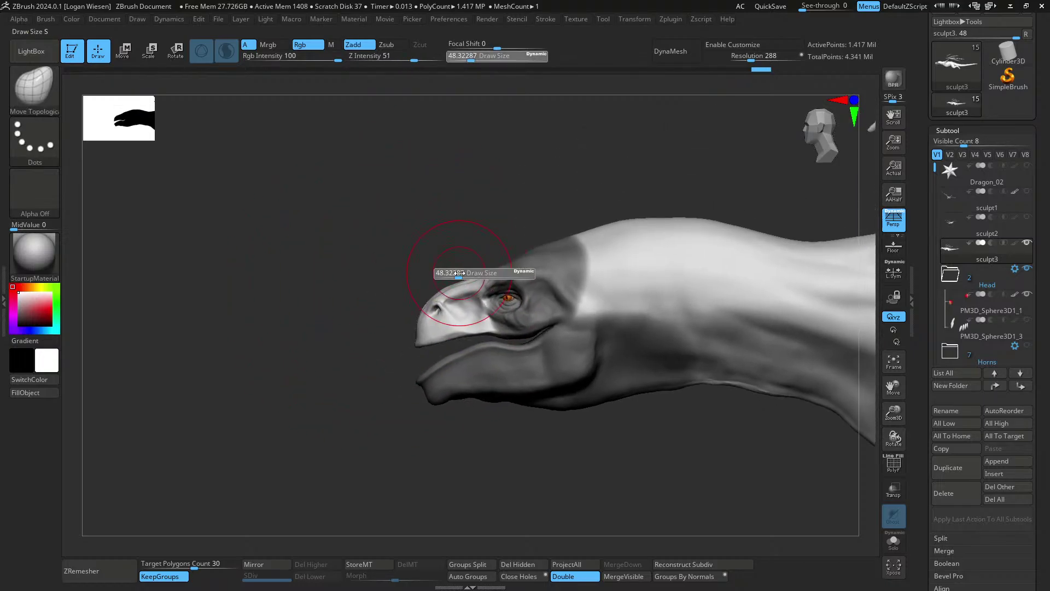
drag(458, 272, 461, 272)
mouse_move(473, 286)
alt+right_down()
mouse_move(463, 270)
mouse_move(554, 289)
alt+right_up()
mouse_move(554, 289)
mouse_down()
mouse_move(434, 274)
mouse_move(438, 241)
mouse_move(445, 370)
mouse_move(430, 379)
mouse_up()
- Reshape the lower jaw and slim the chin with Move Topological at a draw size of about 43
key(s)
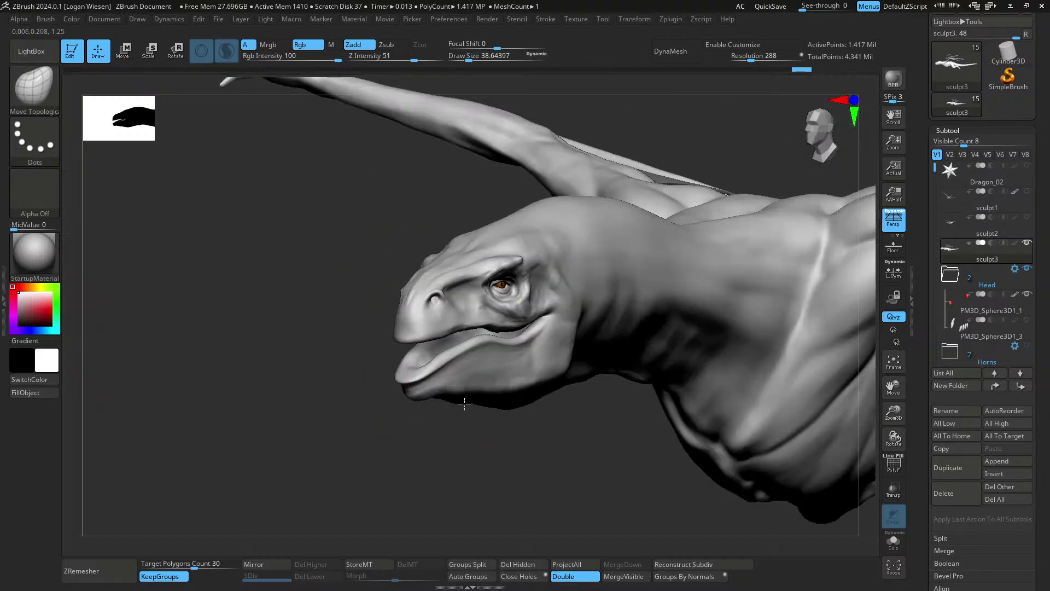
right_drag(465, 404, 491, 361)
mouse_move(491, 361)
ctrl+right_down()
mouse_move(504, 356)
mouse_move(471, 364)
ctrl+right_up()
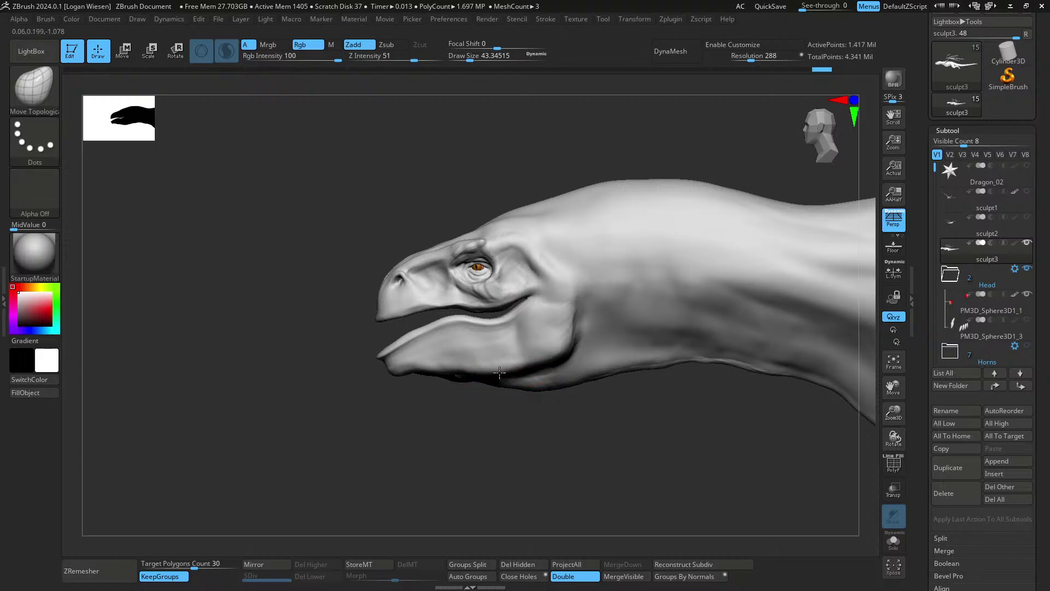
key(s)
drag(500, 372, 537, 362)
mouse_move(540, 363)
right_down()
mouse_move(563, 356)
mouse_move(567, 304)
mouse_move(585, 312)
mouse_move(542, 338)
right_up()
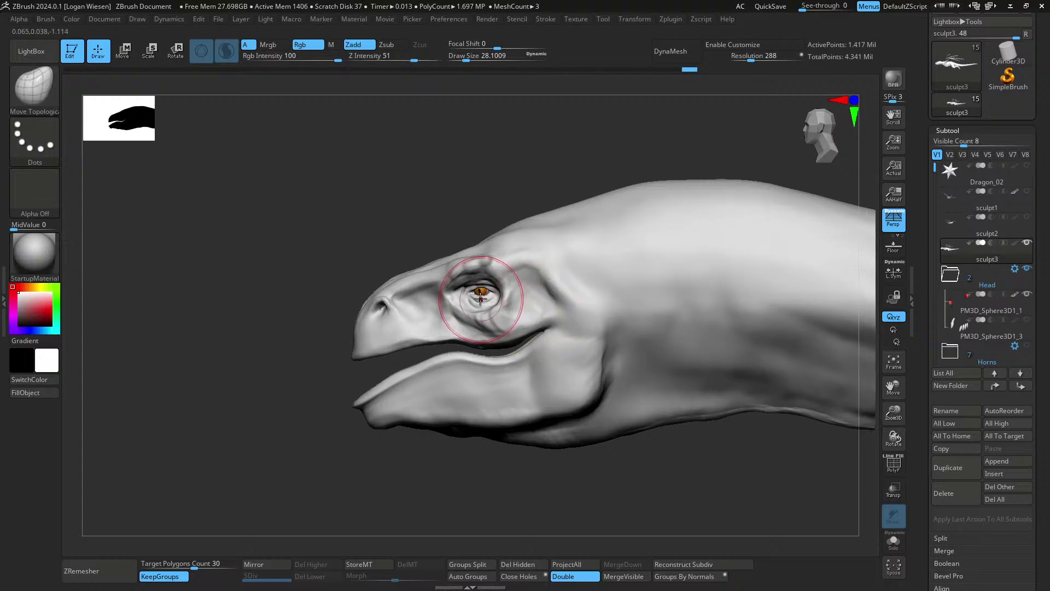
- Adjust the brow and the skin around the eye with Move Topological at a draw size of about 32
drag(487, 299, 489, 298)
key(s)
drag(487, 299, 481, 298)
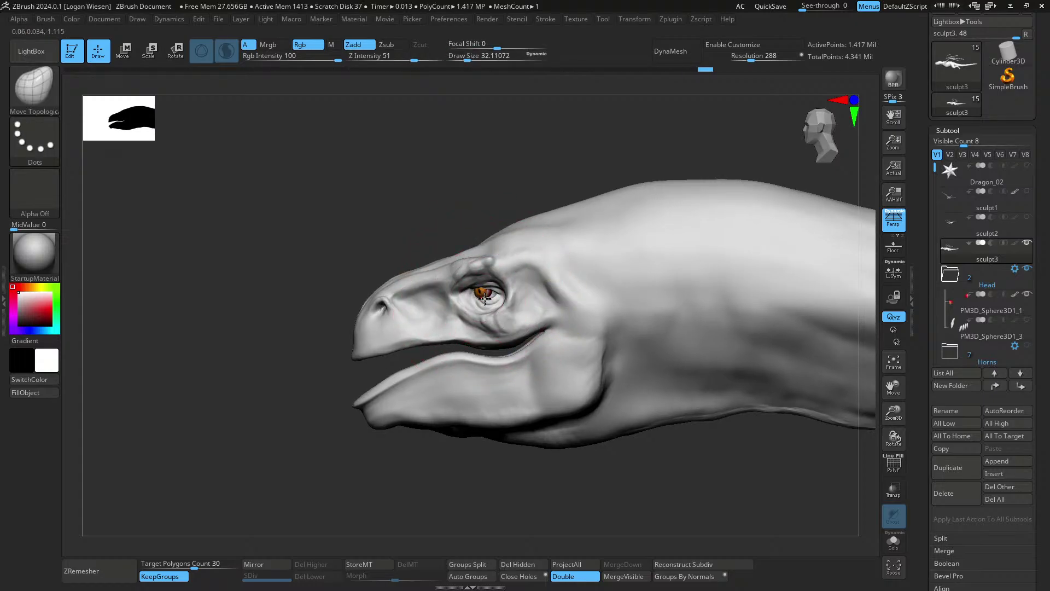
- Select the eyeball subtool PM3D_Sphere3D1_1 and reposition the eyeball in its socket with the gizmo
alt+click(485, 294)
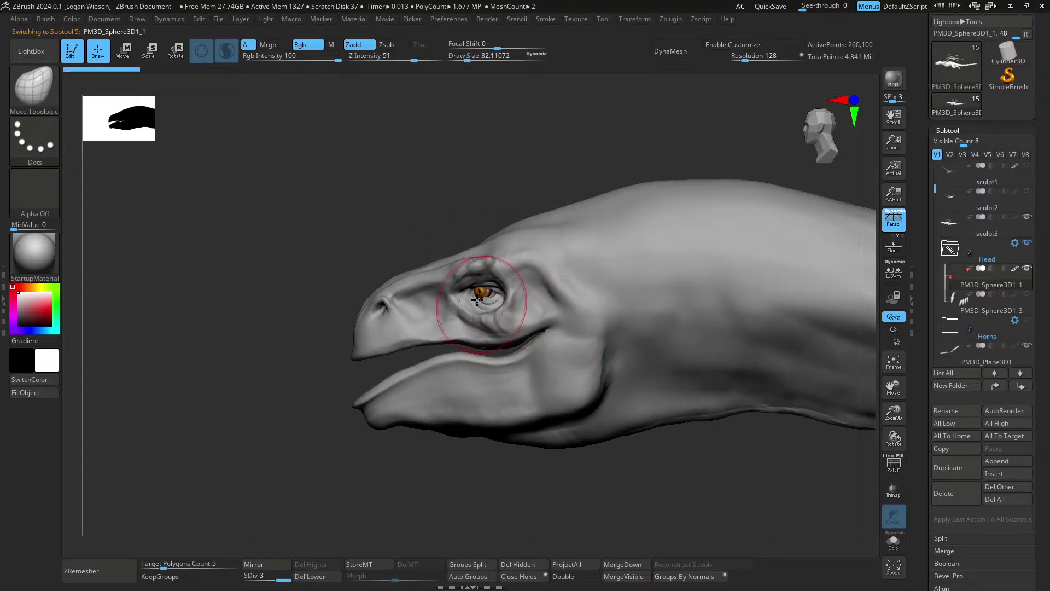
key(w)
ctrl+right_drag(486, 291, 499, 317)
drag(525, 244, 537, 249)
ctrl+right_drag(536, 250, 607, 279)
drag(539, 253, 536, 255)
right_drag(536, 255, 519, 293)
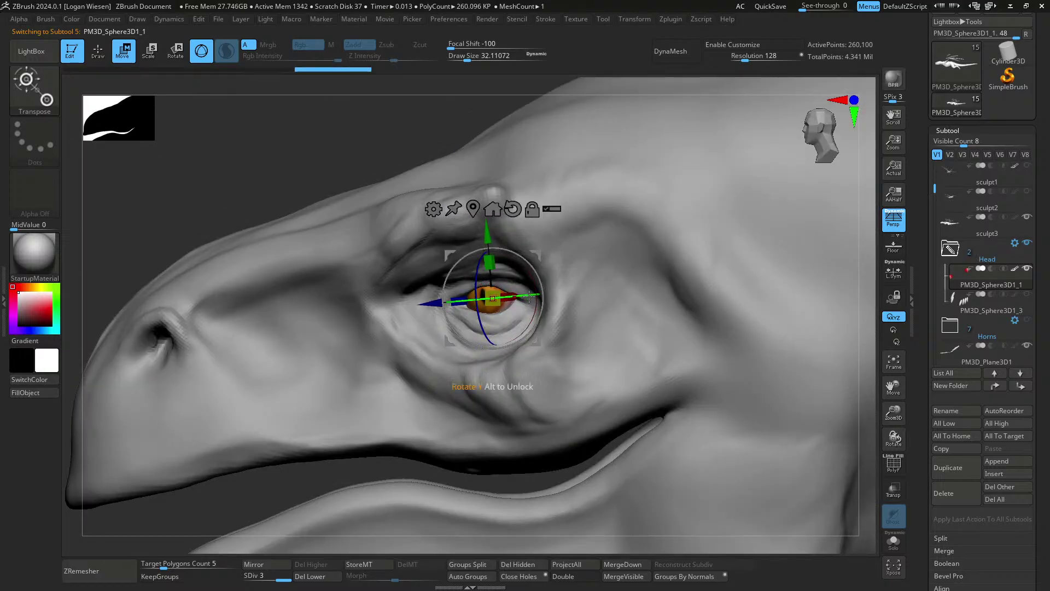
key(q)
drag(525, 296, 494, 300)
- Return to the sculpt3 subtool and fit the eyelids around the eyeball with Move Topological, starting at a draw size of about 9
key(s)
right_drag(494, 300, 504, 286)
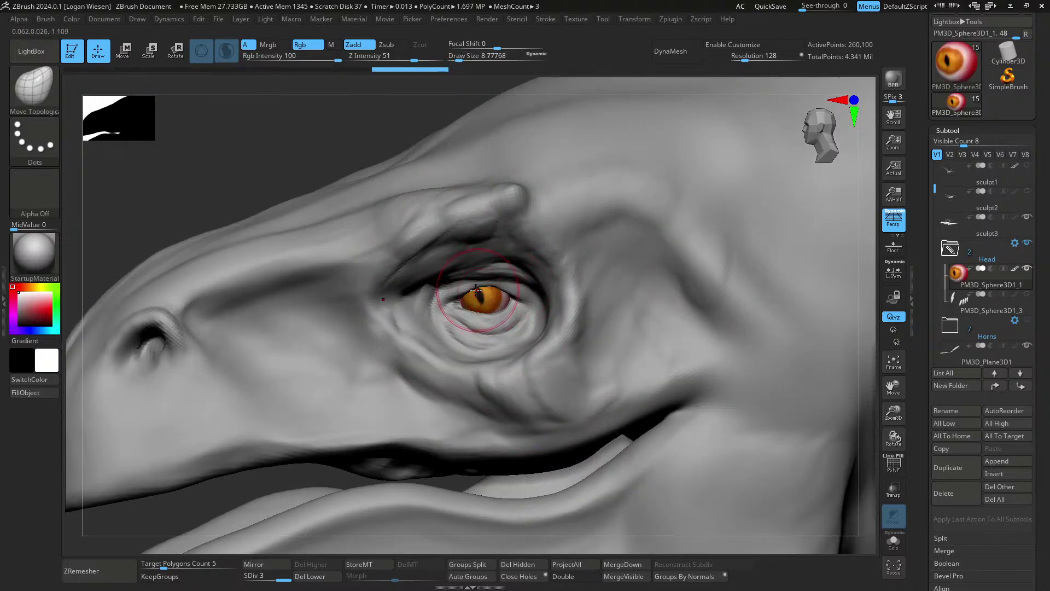
alt+click(705, 255)
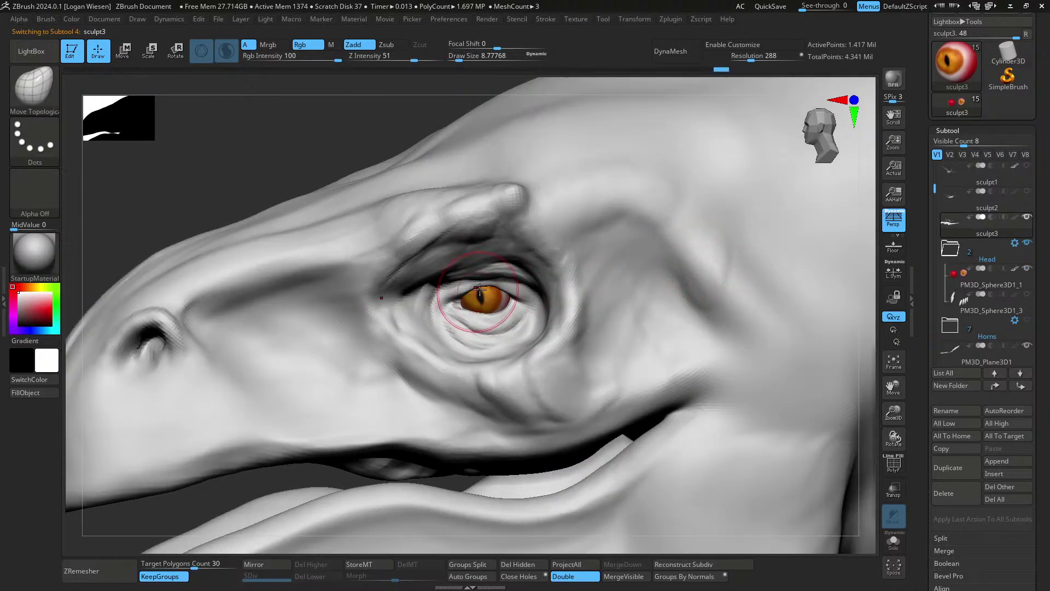
right_drag(487, 290, 491, 299)
key(s)
drag(493, 295, 490, 295)
drag(489, 289, 497, 319)
mouse_move(497, 320)
right_down()
mouse_move(503, 274)
mouse_move(480, 280)
right_up()
key(s)
drag(483, 295, 493, 288)
right_drag(494, 289, 509, 285)
key(s)
drag(512, 287, 509, 287)
- Reshape the throat behind the lower jaw with Move Topological at a draw size of about 56
mouse_move(512, 289)
right_down()
mouse_move(509, 361)
mouse_move(569, 356)
mouse_move(574, 383)
right_up()
key(s)
drag(493, 313, 497, 311)
right_drag(497, 311, 608, 306)
mouse_move(607, 307)
right_down()
mouse_move(632, 333)
mouse_move(701, 333)
mouse_move(619, 328)
mouse_move(631, 306)
mouse_move(617, 331)
right_up()
key(s)
drag(617, 332, 629, 332)
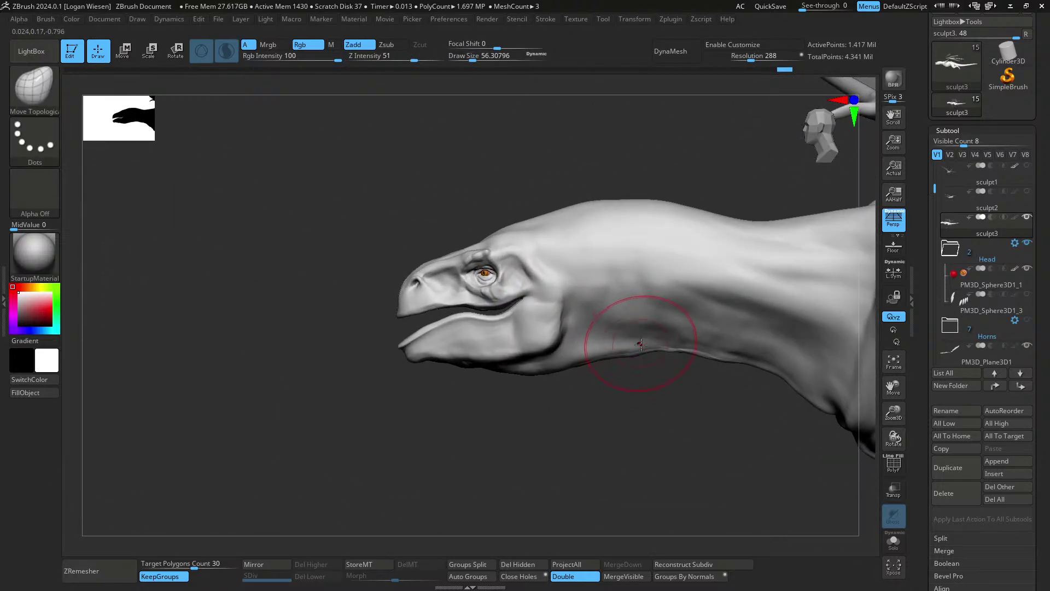
- Adjust the underside of the neck with Move Topological at a draw size of about 138
mouse_move(621, 361)
right_down()
mouse_move(633, 335)
mouse_move(611, 373)
mouse_move(595, 353)
right_up()
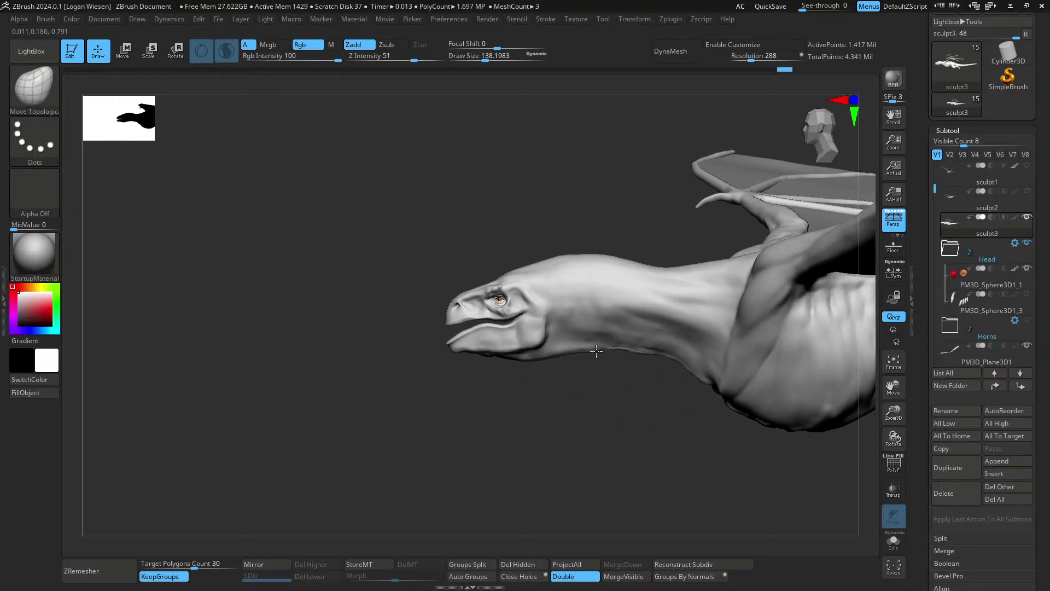
drag(596, 351, 599, 350)
key(s)
drag(618, 349, 671, 359)
mouse_move(645, 345)
right_down()
mouse_move(697, 317)
mouse_move(755, 309)
mouse_move(593, 312)
right_up()
- Reshape the back of the skull and flatten the nape with Move Topological at a draw size of about 68
mouse_move(593, 312)
ctrl+right_down()
mouse_move(626, 326)
mouse_move(626, 342)
ctrl+right_up()
key(s)
drag(559, 281, 553, 281)
alt+right_drag(527, 283, 540, 280)
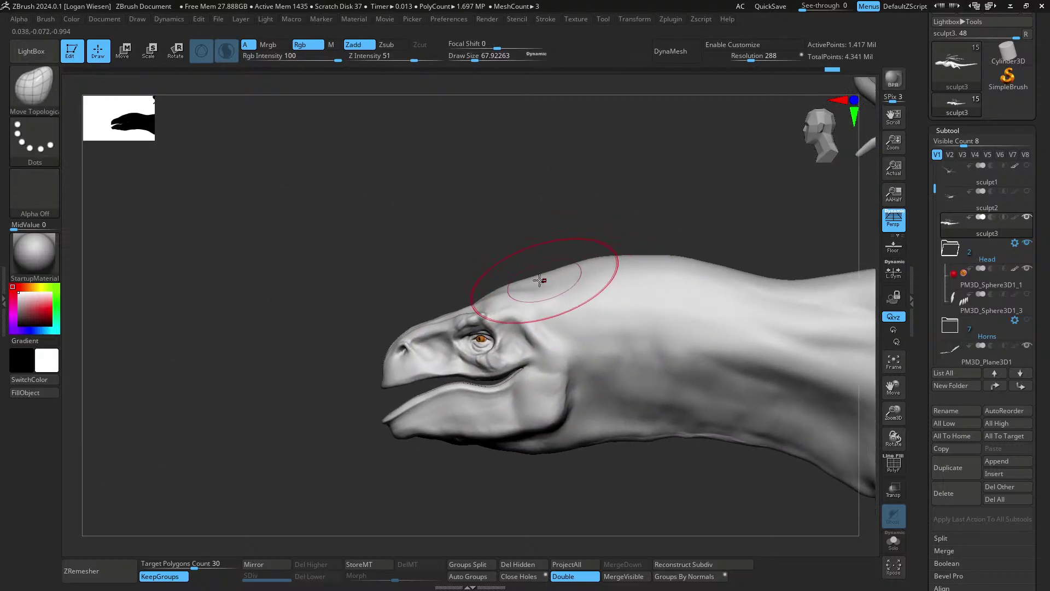
drag(621, 265, 624, 268)
mouse_move(632, 281)
alt+right_down()
mouse_move(577, 244)
mouse_move(594, 229)
alt+right_up()
key(s)
mouse_move(622, 246)
mouse_down()
mouse_move(586, 250)
mouse_move(629, 249)
mouse_up()
mouse_move(611, 307)
alt+right_down()
mouse_move(588, 249)
mouse_move(593, 232)
alt+right_up()
- Mask a band around the back of the head behind the eye and jaw with MaskLasso, and invert the mask
mouse_move(594, 232)
right_down()
mouse_move(694, 241)
mouse_move(540, 244)
mouse_move(585, 294)
mouse_move(545, 352)
right_up()
ctrl+drag(538, 199, 531, 371)
ctrl+right_drag(532, 366, 534, 340)
mouse_move(534, 341)
right_down()
mouse_move(620, 339)
mouse_move(537, 335)
right_up()
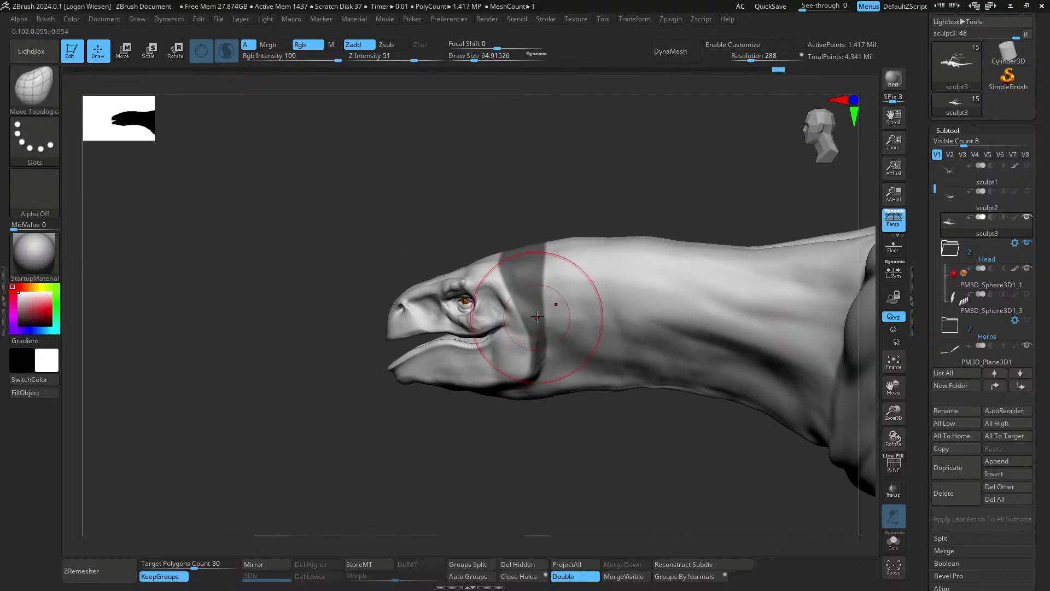
ctrl+click(540, 421)
- Pull the unmasked band backward into a flared frill with Move Topological at draw sizes between about 56 and 39
mouse_move(569, 394)
right_down()
mouse_move(601, 364)
mouse_move(561, 267)
right_up()
right_drag(590, 232, 525, 241)
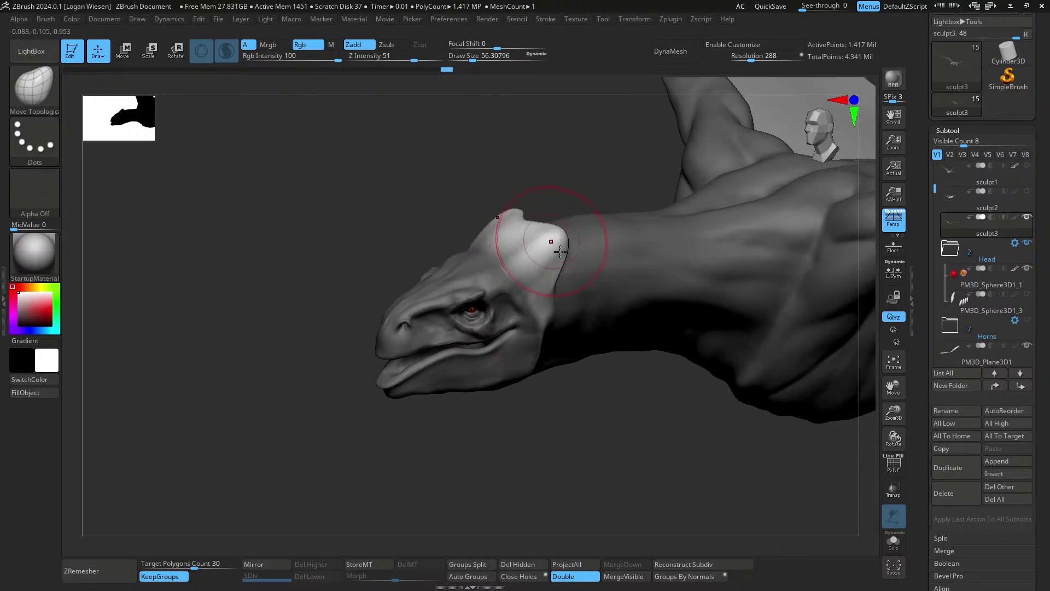
right_drag(566, 304, 557, 303)
key(s)
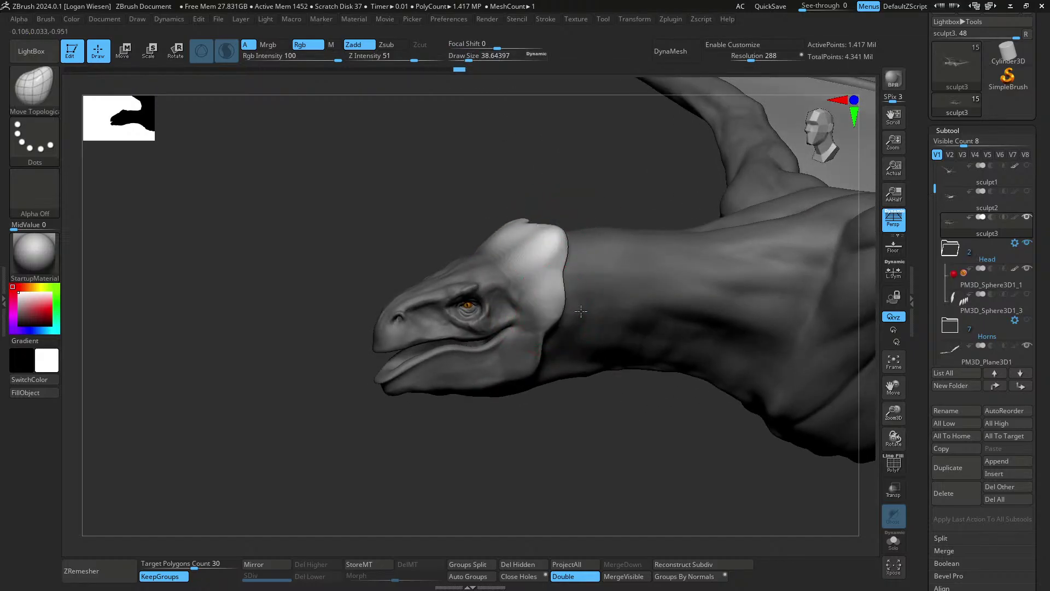
drag(559, 304, 564, 304)
mouse_move(563, 304)
right_down()
mouse_move(565, 296)
mouse_move(625, 306)
mouse_move(556, 269)
mouse_move(559, 289)
right_up()
key(s)
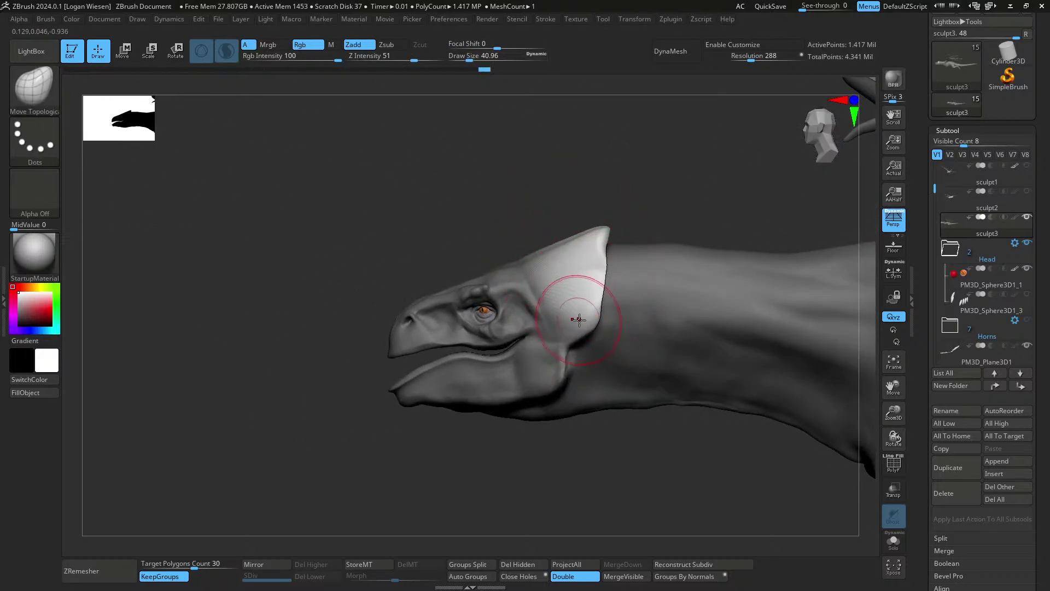
- Thicken the rim of the frill with the Inflat brush and Sculptris Pro at intensity 10, and clear the mask
mouse_move(622, 319)
right_down()
mouse_move(596, 314)
mouse_move(611, 297)
mouse_move(609, 269)
right_up()
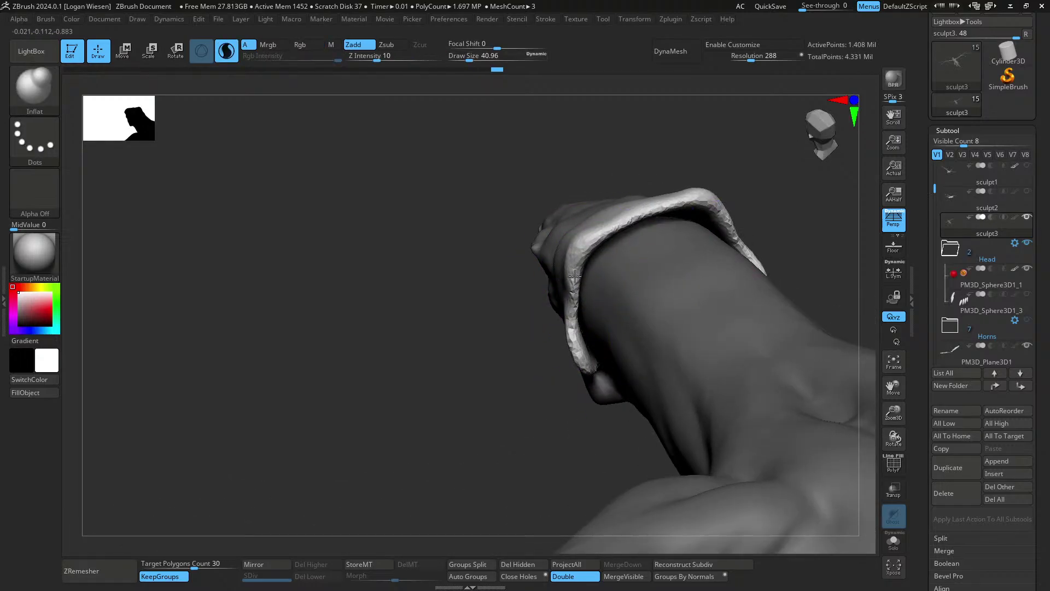
right_drag(574, 276, 585, 312)
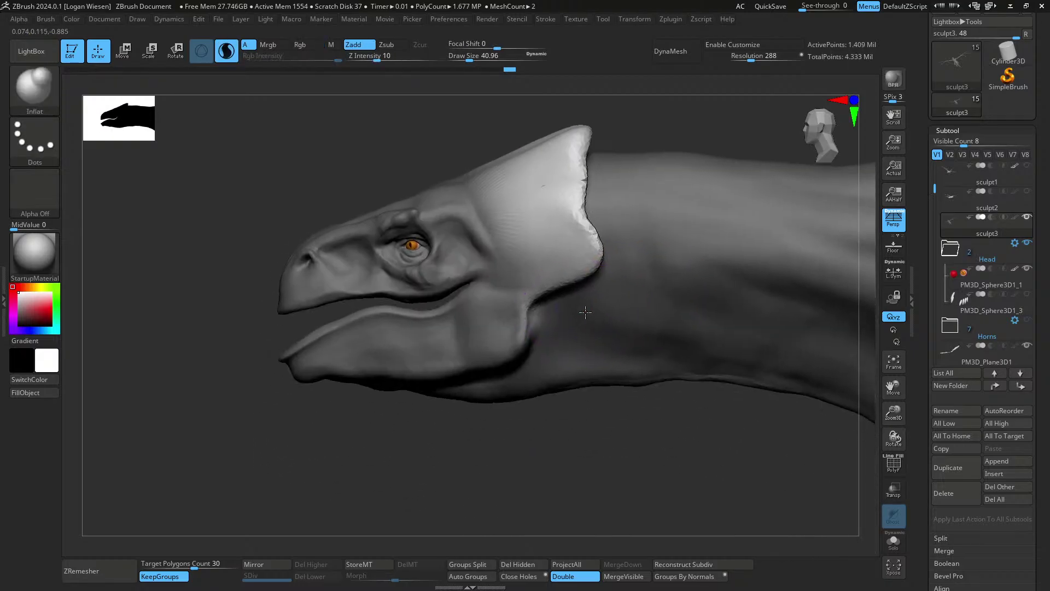
ctrl+drag(514, 442, 521, 420)
- Pull spikes out of the frill's lower edge behind the jaw with SnakeHook at a draw size of about 24
mouse_move(564, 324)
right_down()
mouse_move(582, 317)
mouse_move(553, 309)
right_up()
key(b)
key(s)
key(h)
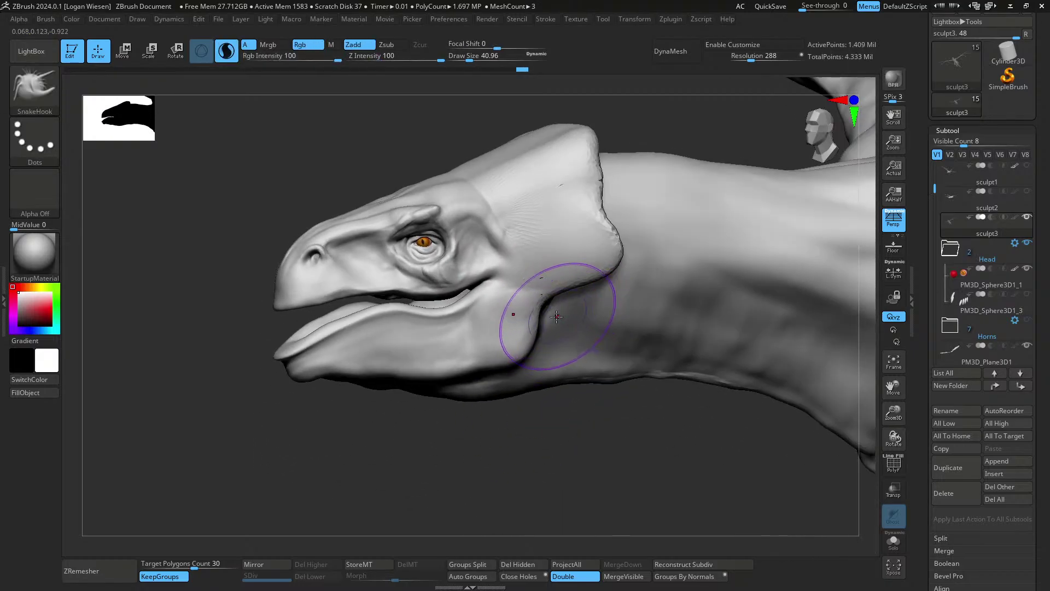
key([)
right_drag(629, 304, 558, 323)
key(s)
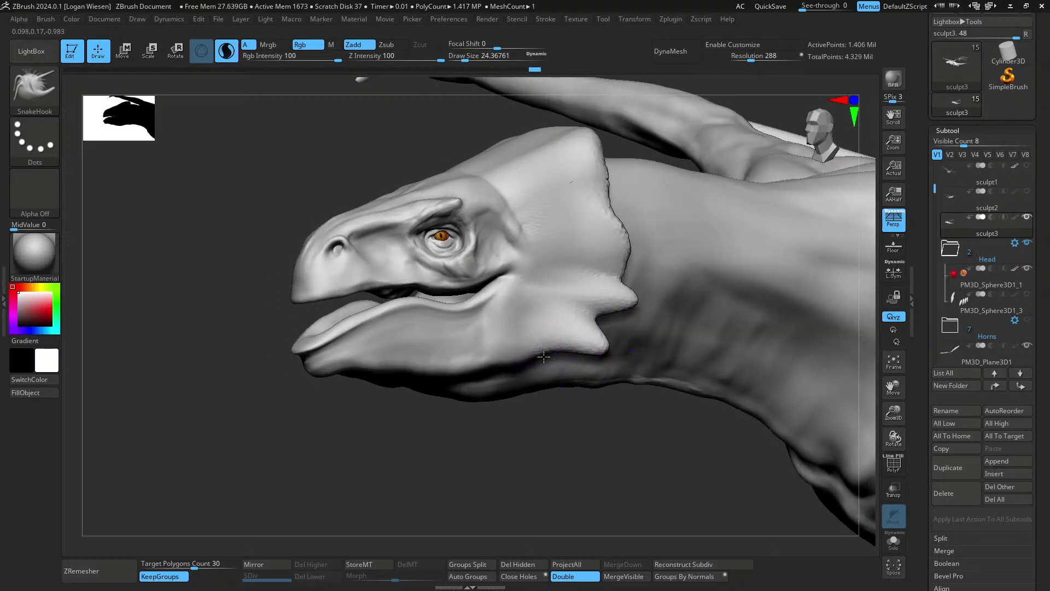
- Pull further spikes out of the frill's middle and upper edge with SnakeHook
right_drag(563, 391, 587, 311)
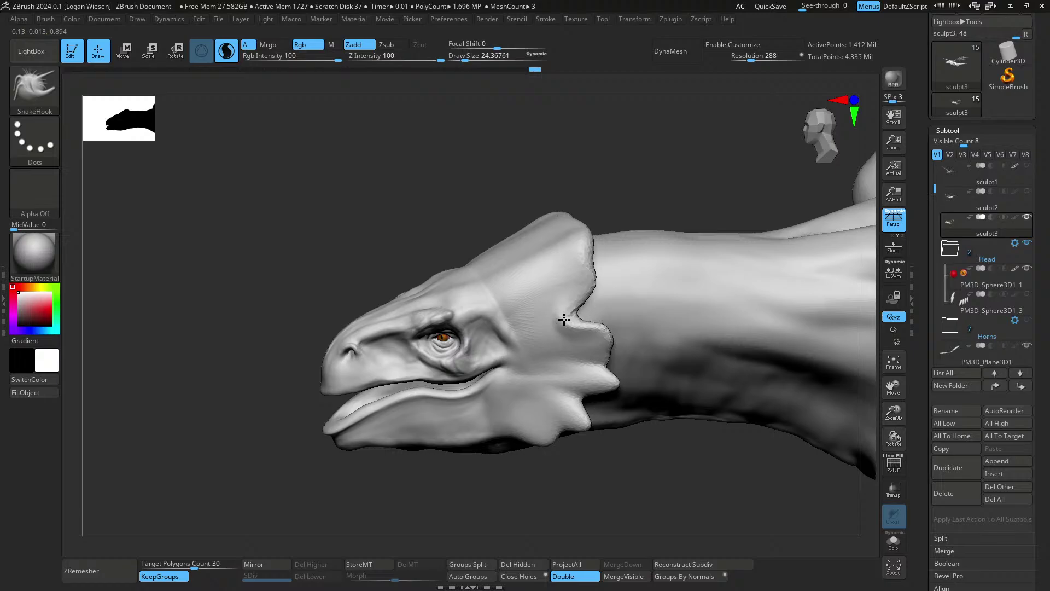
mouse_move(593, 273)
right_down()
mouse_move(603, 282)
mouse_move(609, 265)
right_up()
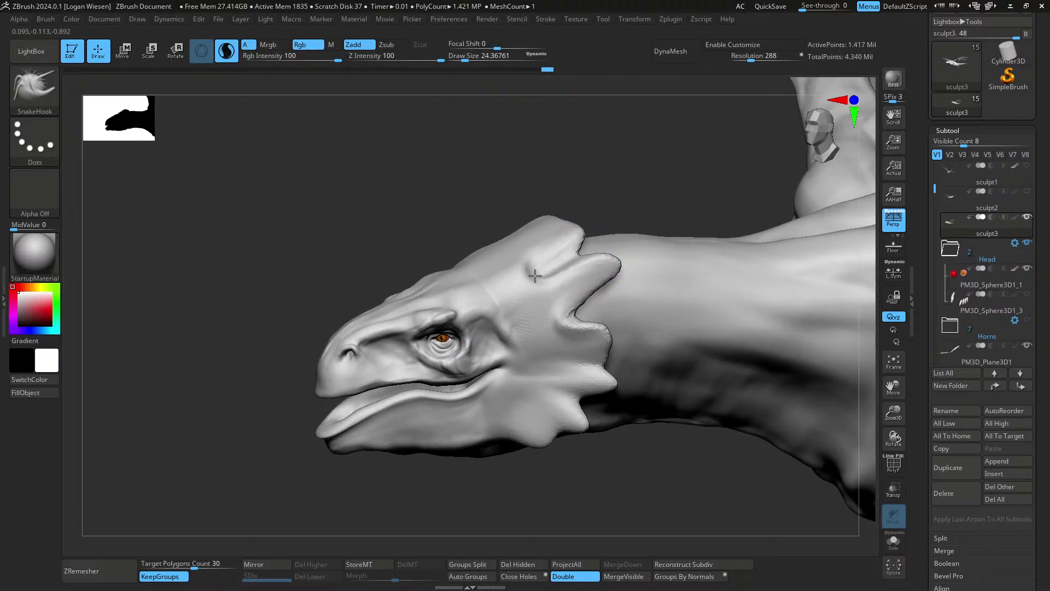
right_drag(535, 275, 577, 244)
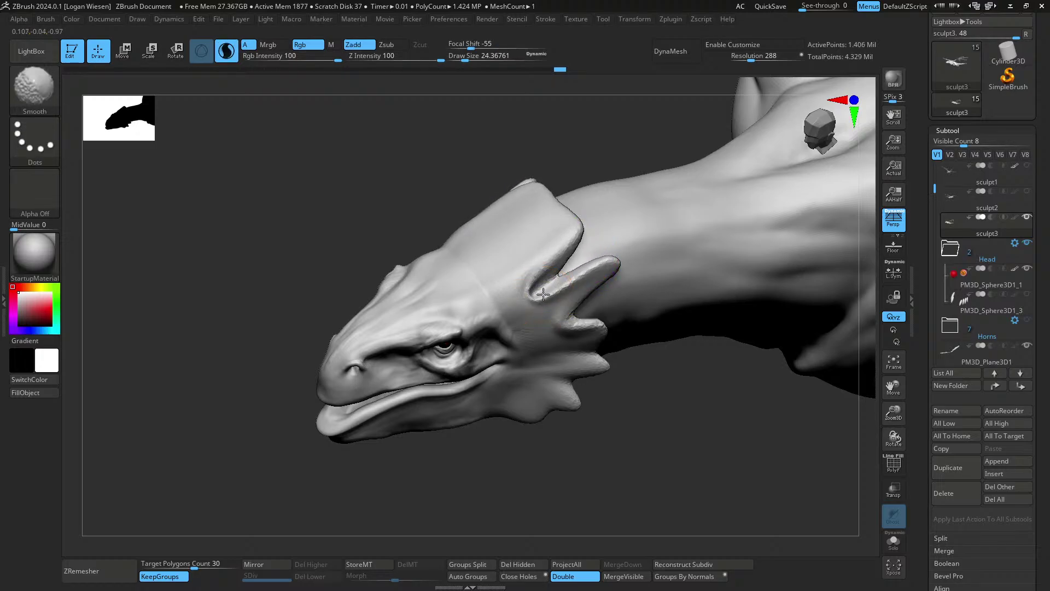
- Smooth the groove between the upper frill spikes and shape the paired lobes on top of the head with SnakeHook
shift+drag(546, 289, 555, 280)
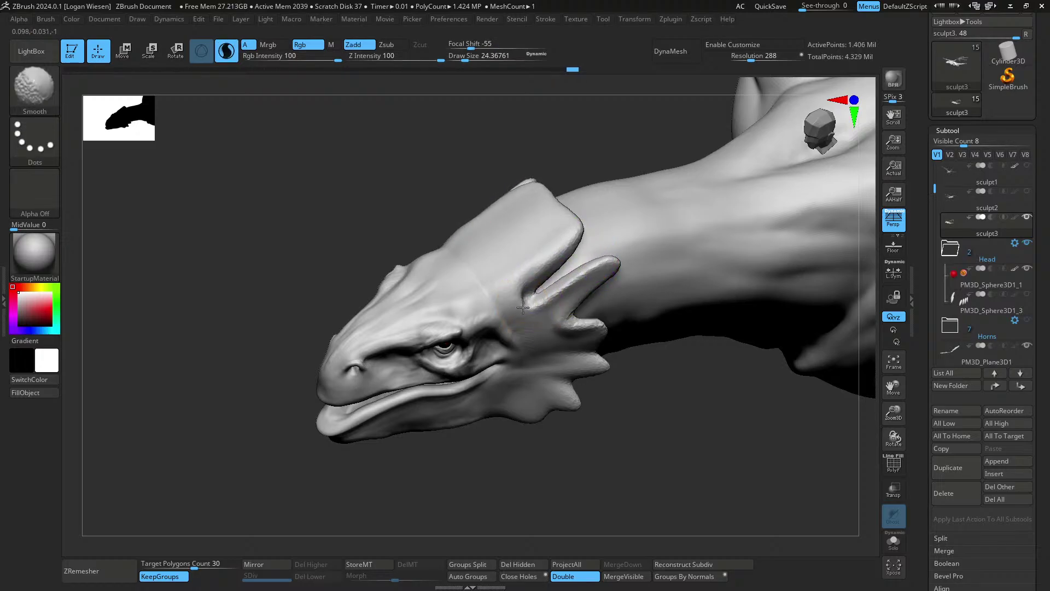
key(shift)
mouse_move(523, 308)
right_down()
mouse_move(549, 270)
mouse_move(543, 224)
right_up()
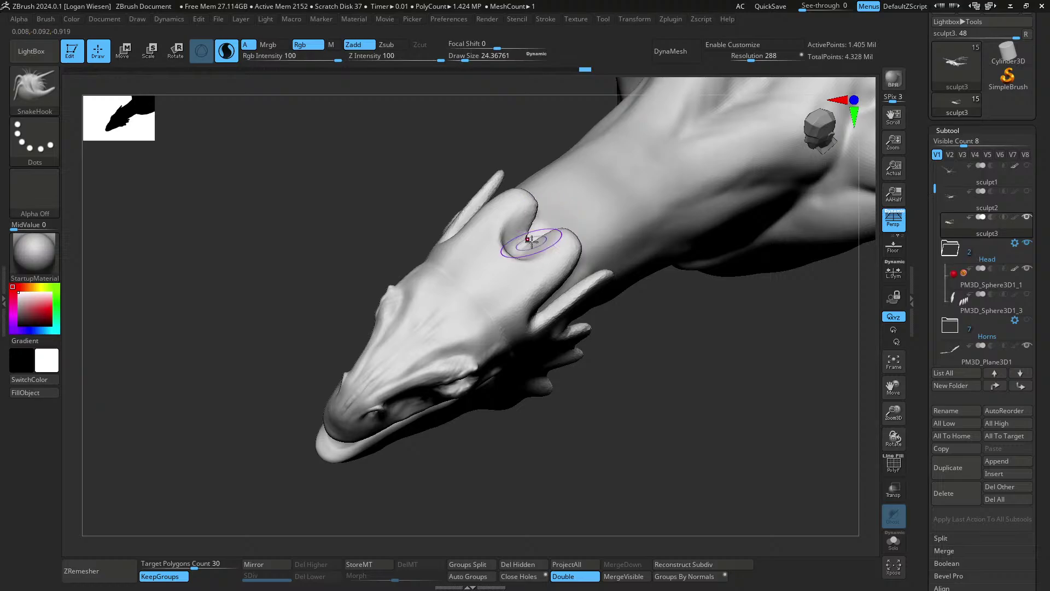
right_drag(527, 269, 520, 264)
drag(521, 263, 550, 223)
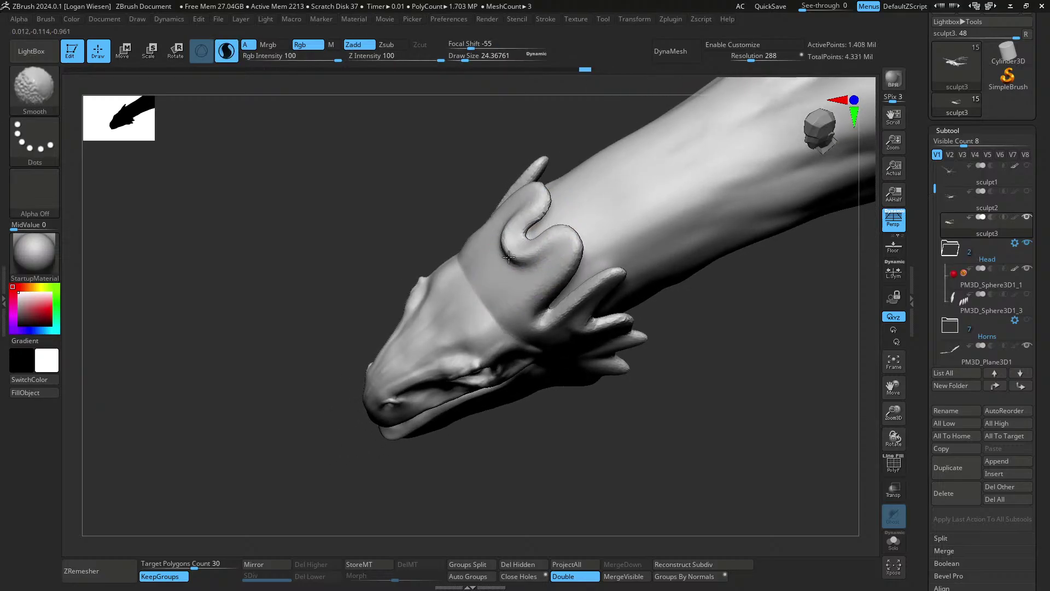
- Build up the surface between the top lobes of the frill with ClayBuildup at intensity 22
key(b)
key(c)
key(b)
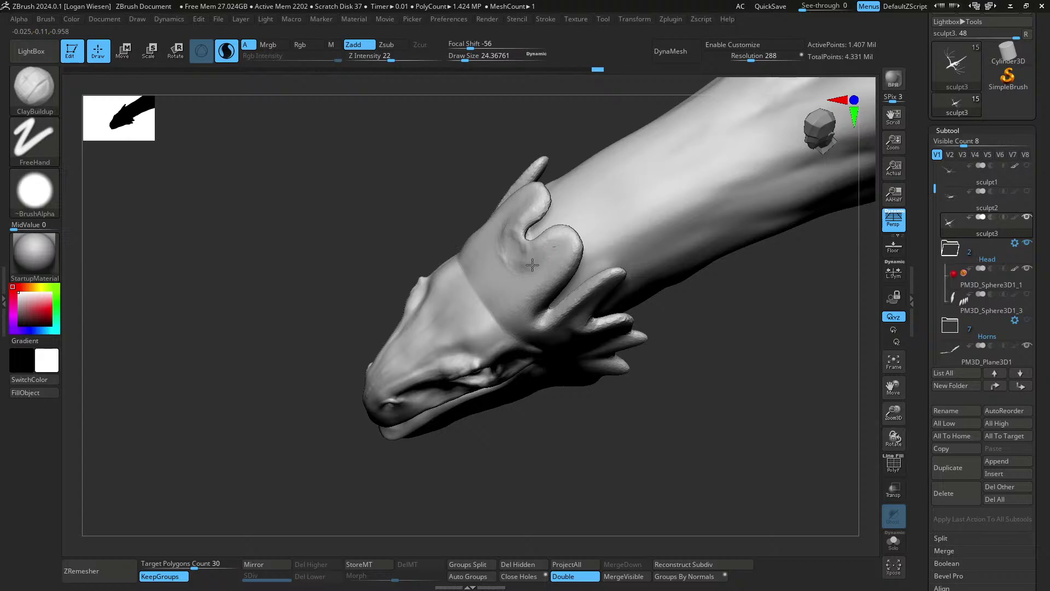
drag(532, 264, 552, 247)
- Adjust the eyelids with Move Topological at a draw size of about 23
mouse_move(579, 222)
right_down()
mouse_move(624, 241)
mouse_move(596, 202)
mouse_move(593, 319)
mouse_move(643, 329)
mouse_move(537, 314)
mouse_move(585, 284)
mouse_move(621, 293)
mouse_move(572, 291)
right_up()
key(b)
key(m)
key(t)
key(s)
drag(523, 293, 527, 293)
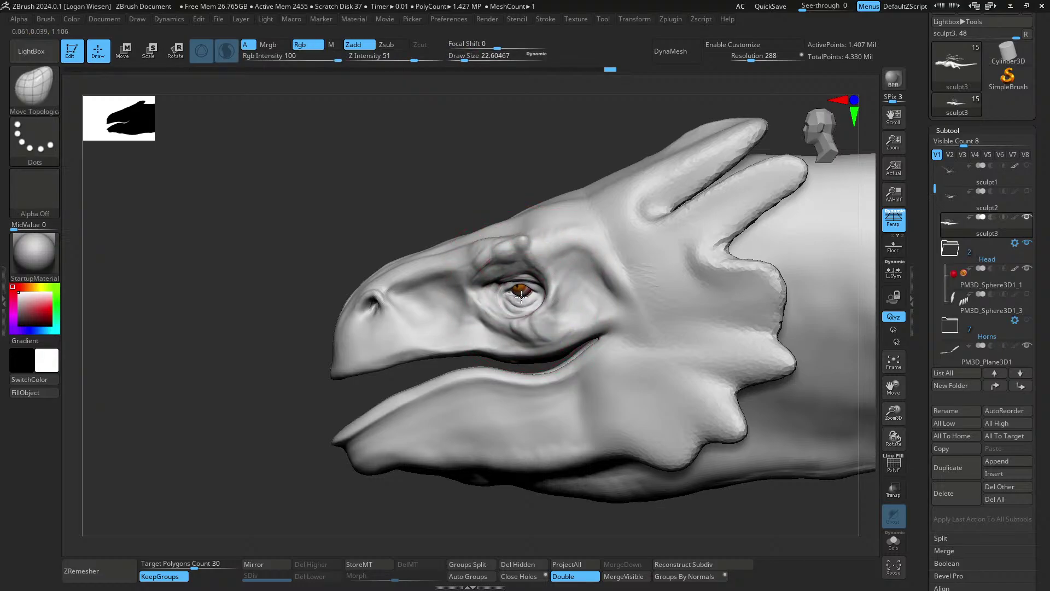
- Select the eyeball subtool, fine-tune its position and rotation with the gizmo, and return to the sculpt3 subtool
alt+click(524, 291)
key(w)
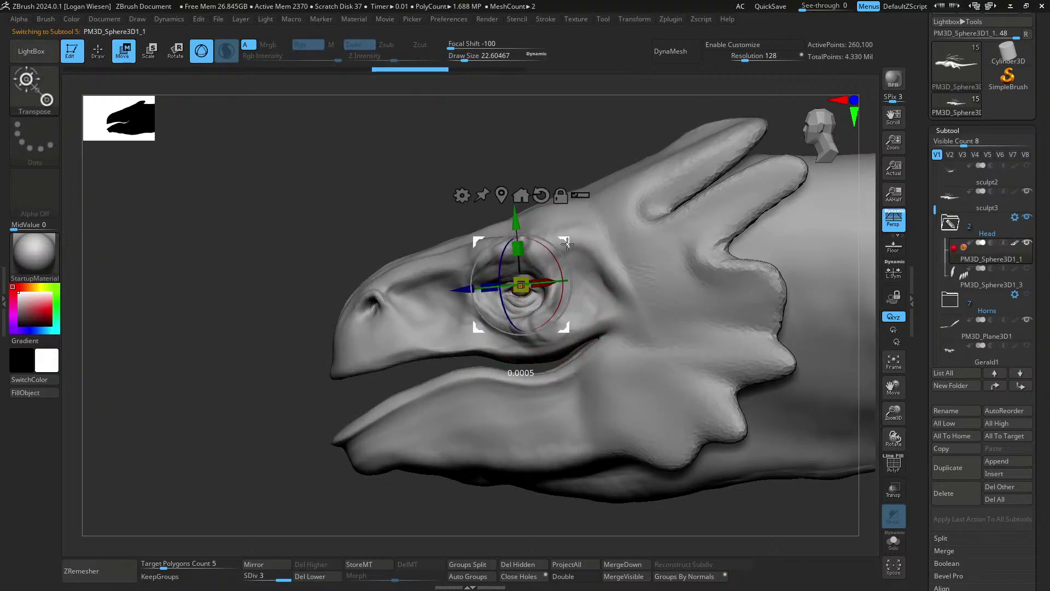
key(q)
mouse_move(572, 310)
ctrl+right_down()
mouse_move(586, 268)
mouse_move(655, 267)
mouse_move(619, 272)
mouse_move(599, 322)
ctrl+right_up()
key(w)
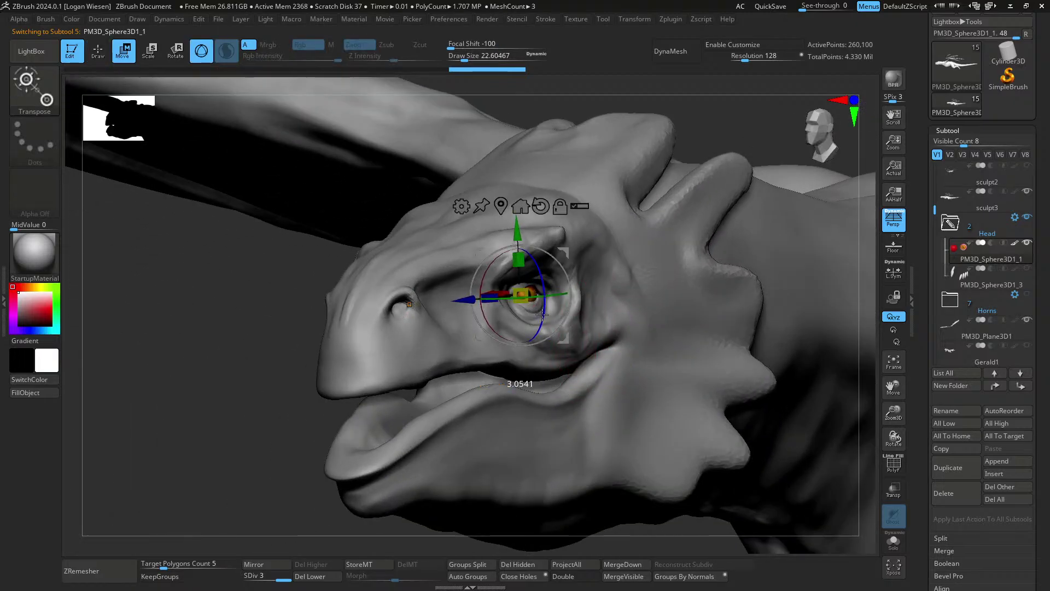
mouse_move(560, 280)
right_down()
mouse_move(479, 311)
mouse_move(552, 279)
right_up()
key(q)
mouse_move(579, 314)
ctrl+right_down()
mouse_move(589, 272)
mouse_move(635, 311)
mouse_move(619, 266)
mouse_move(563, 312)
ctrl+right_up()
alt+click(635, 312)
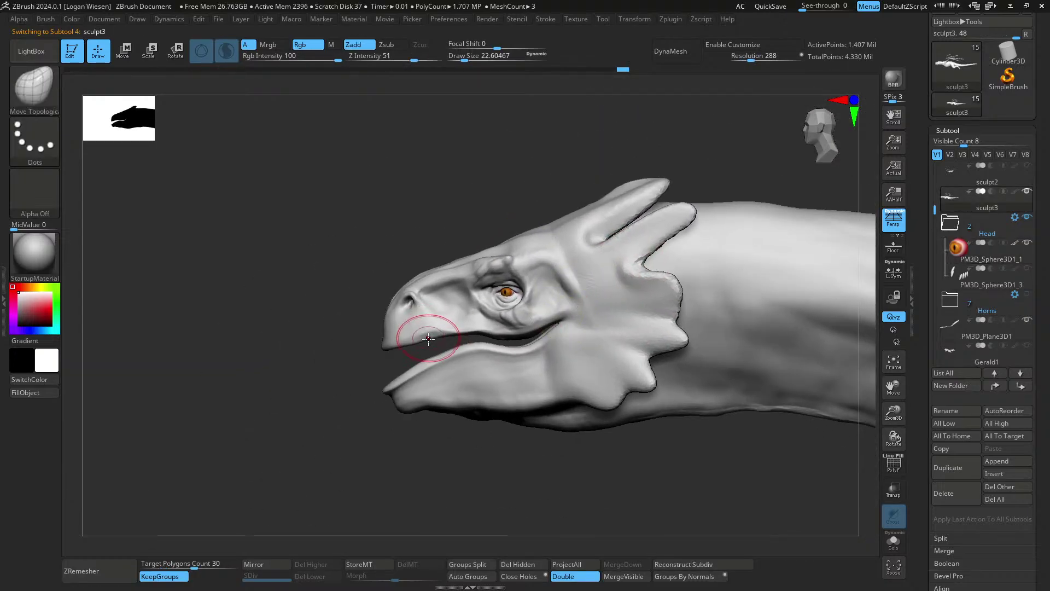
- Mask the upper jaw and face with MaskLasso, adjust the lower jaw at a draw size of about 51, and clear the mask
key(bracketright)
key(bracketright)
key(ctrl)
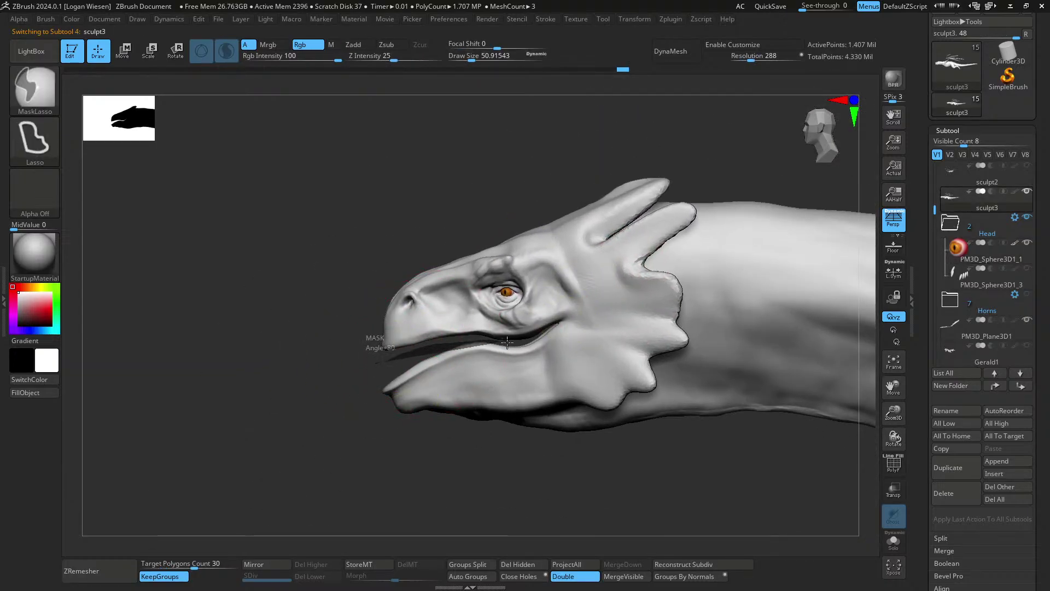
mouse_move(537, 337)
ctrl+mouse_down()
mouse_move(580, 213)
mouse_move(544, 293)
ctrl+mouse_up()
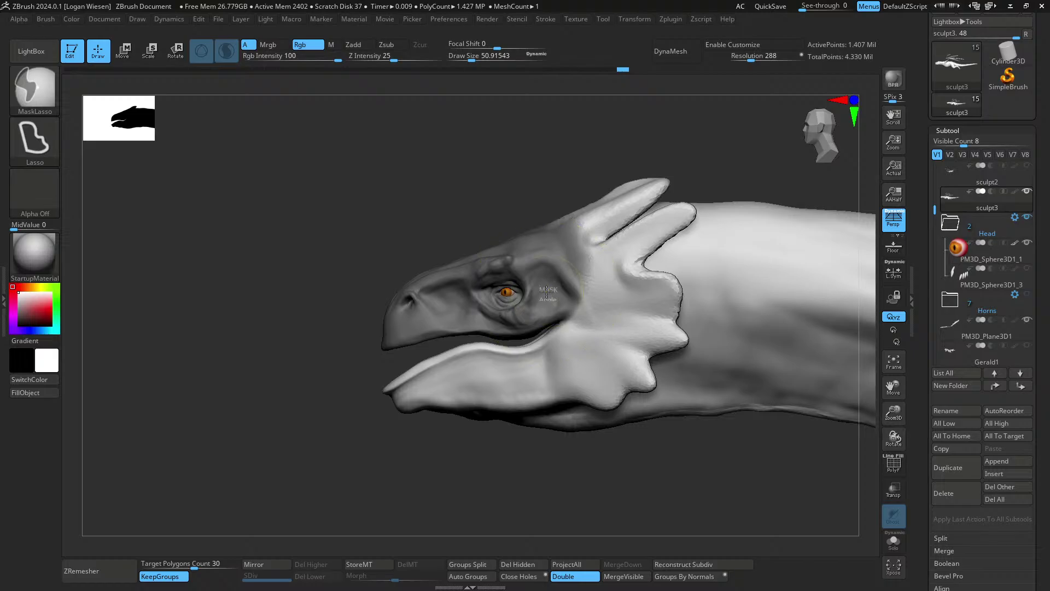
ctrl+right_drag(580, 342, 572, 306)
ctrl+drag(554, 487, 527, 419)
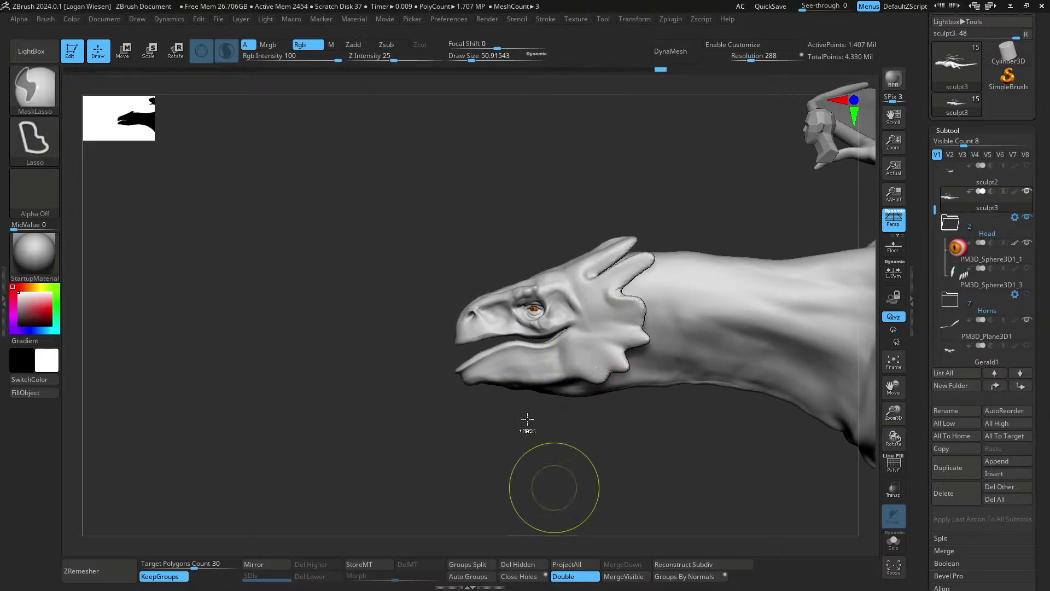
- Turn off perspective, mask the lower jaw with MaskLasso up to the mouth corner, and invert the mask
mouse_move(527, 419)
ctrl+right_down()
mouse_move(595, 310)
mouse_move(645, 326)
mouse_move(638, 331)
ctrl+right_up()
key(p)
key(shift)
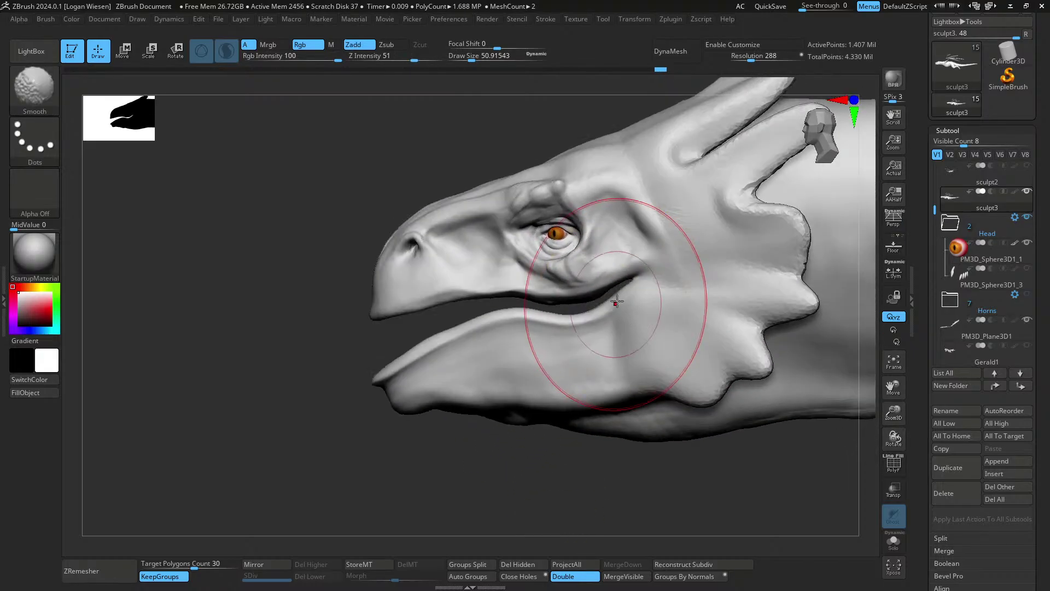
key(ctrl)
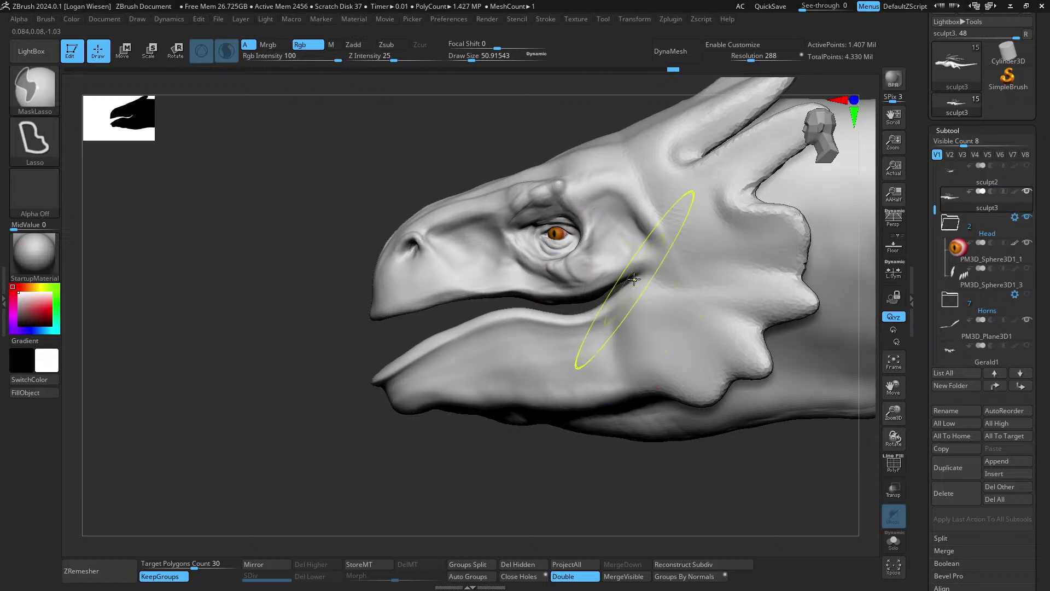
mouse_move(510, 301)
ctrl+mouse_down()
mouse_move(307, 446)
mouse_move(680, 476)
mouse_move(694, 293)
mouse_move(683, 307)
ctrl+mouse_up()
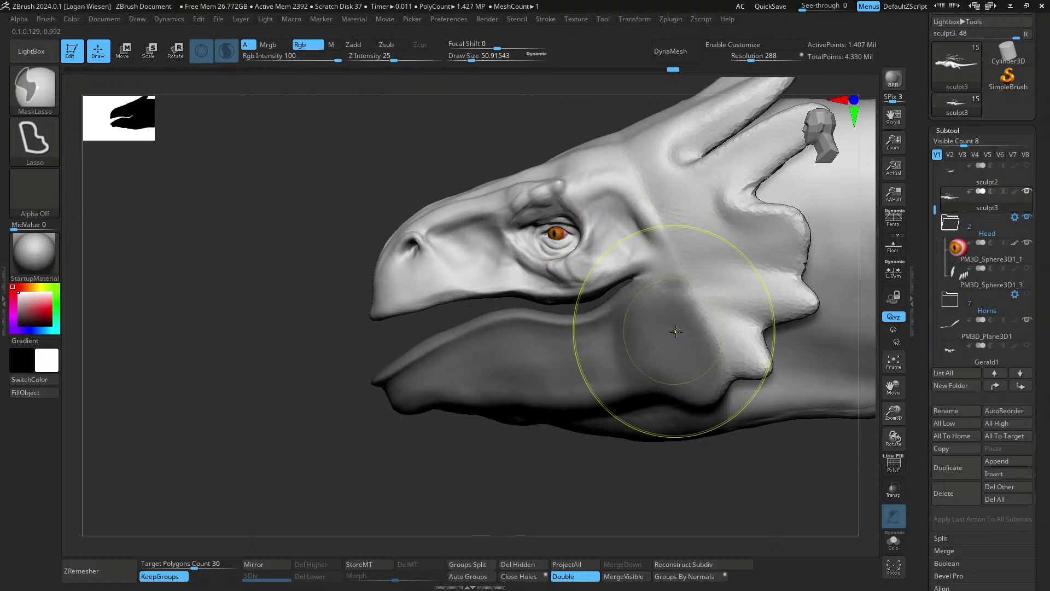
ctrl+click(693, 486)
- Place the gizmo at the jaw hinge and rotate the unmasked lower jaw slightly
key(w)
mouse_move(681, 481)
alt+mouse_down()
mouse_move(572, 269)
mouse_move(649, 394)
mouse_move(739, 345)
mouse_move(677, 341)
alt+mouse_up()
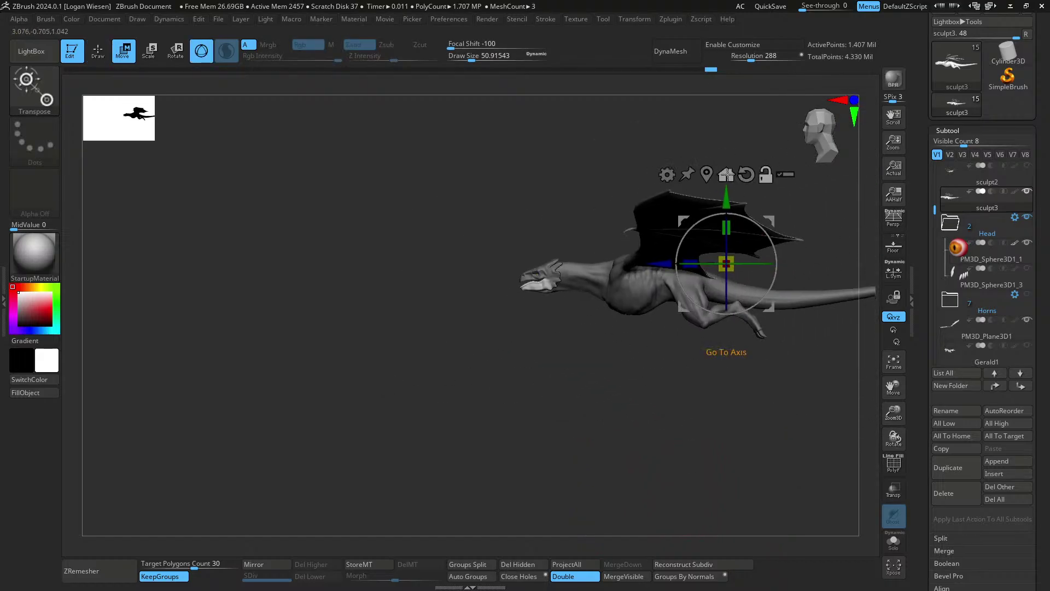
click(707, 174)
alt+drag(553, 268, 627, 261)
drag(628, 280, 631, 286)
right_drag(621, 288, 628, 268)
drag(629, 268, 648, 262)
- Make the lower jaw its own polygroup from the mask and check it with the polyframe display
key(shift+f)
mouse_move(649, 267)
ctrl+right_down()
mouse_move(649, 287)
mouse_move(643, 256)
ctrl+right_up()
key(ctrl+w)
key(shift+f)
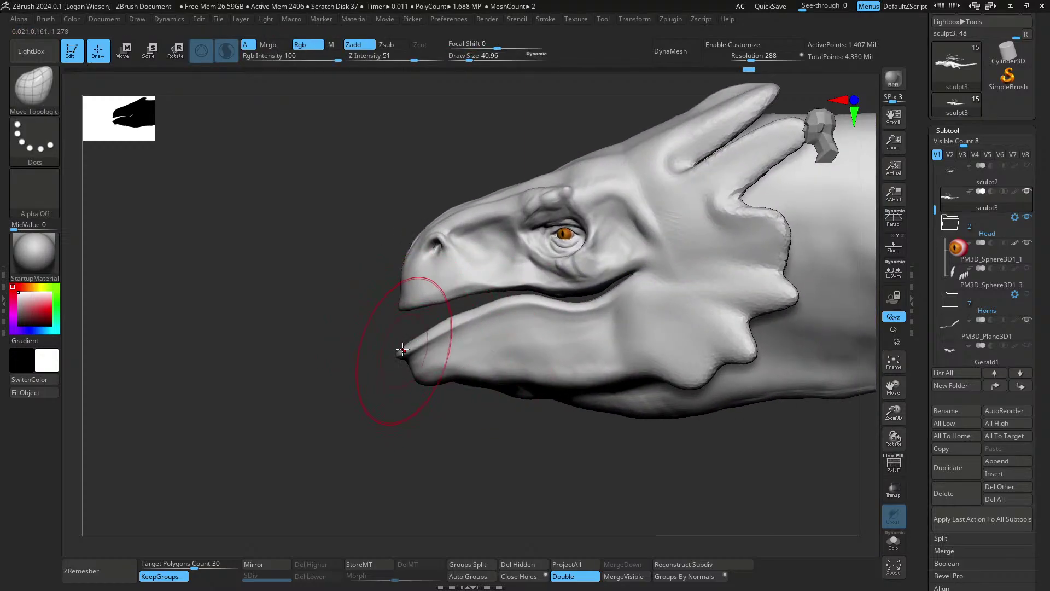
- Isolate the lower-jaw polygroup, mask it, and show the whole mesh again
ctrl+shift+click(553, 343)
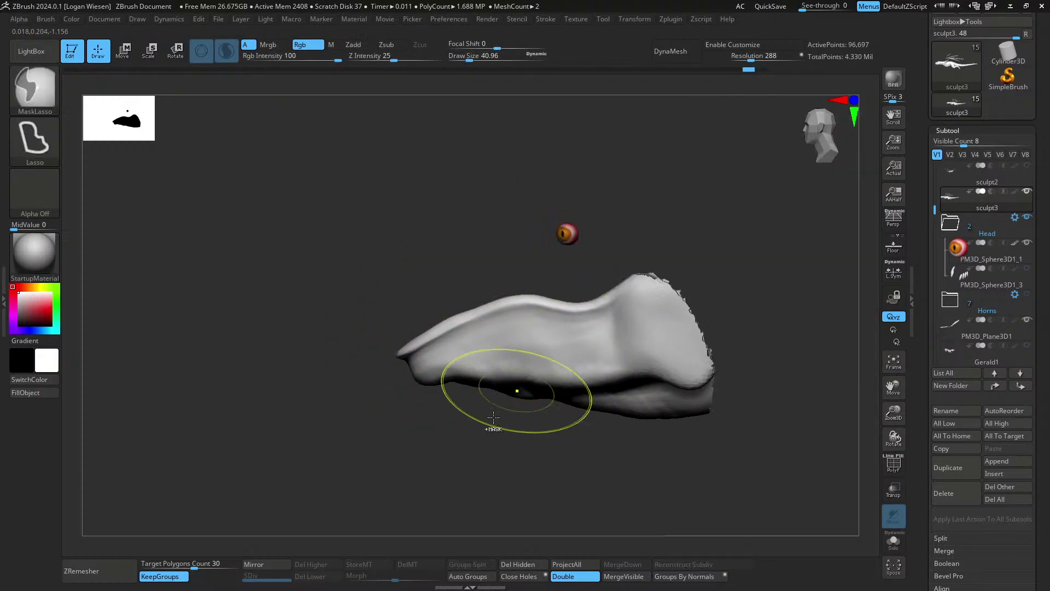
ctrl+shift+click(484, 437)
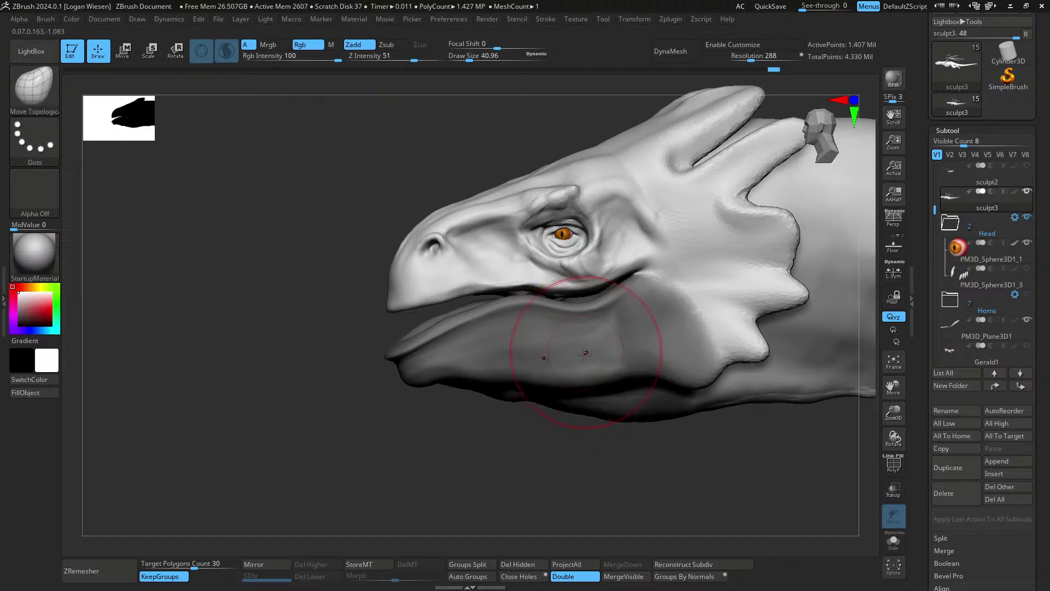
drag(486, 353, 510, 358)
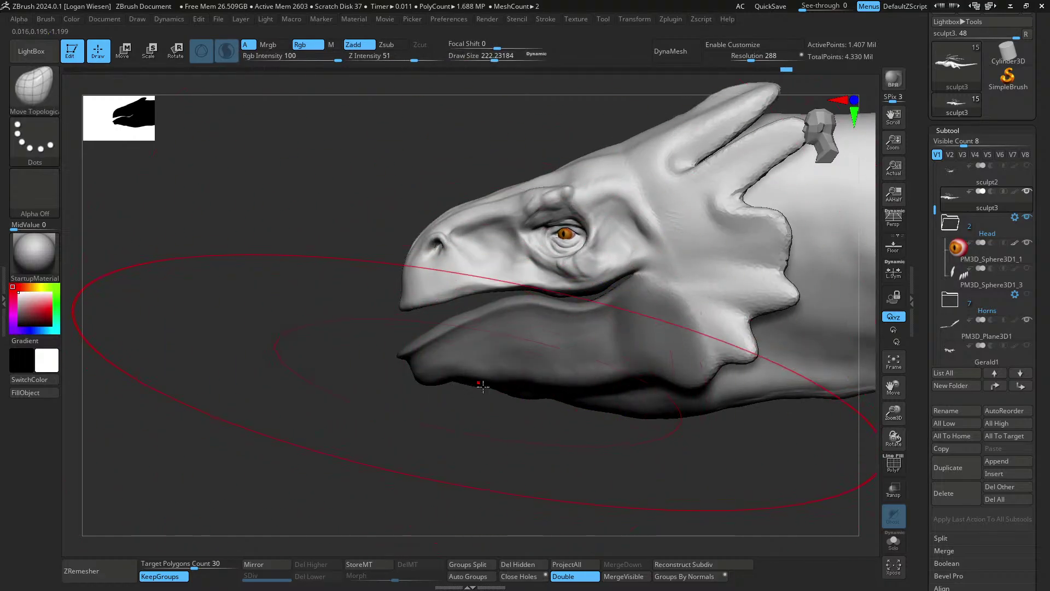
- Invert the mask and move the lower jaw closer to the snout with Move Topological at a draw size of about 130
ctrl+click(453, 389)
key(s)
drag(447, 372, 421, 348)
key(s)
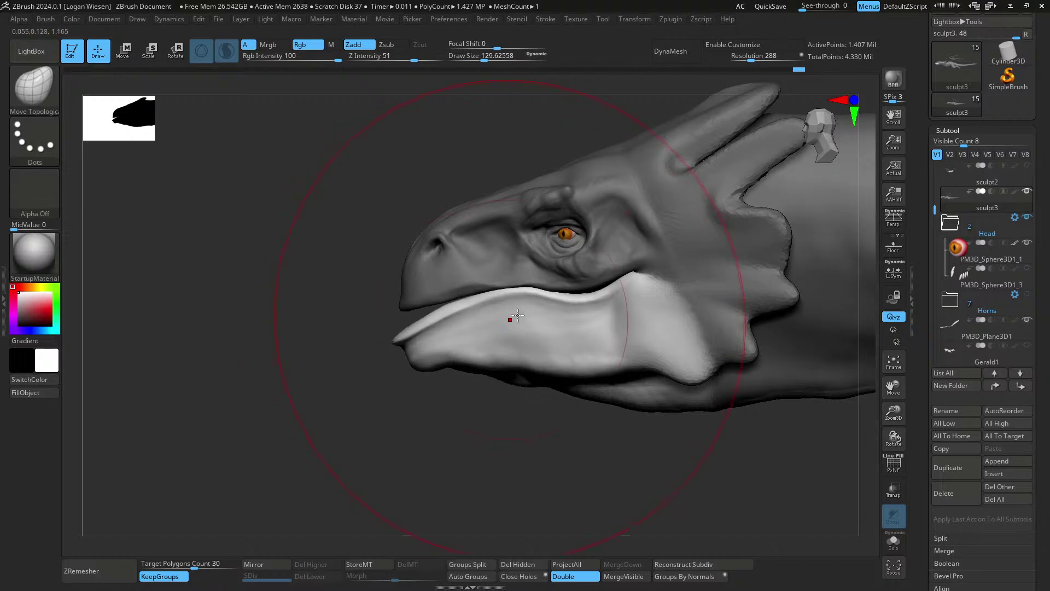
key(s)
mouse_move(517, 310)
mouse_down()
mouse_move(514, 294)
mouse_move(513, 308)
mouse_up()
key(s)
- Adjust the snout tip at a draw size of about 56 and the lower-jaw tip at about 34, inverting the mask between them
ctrl+click(469, 434)
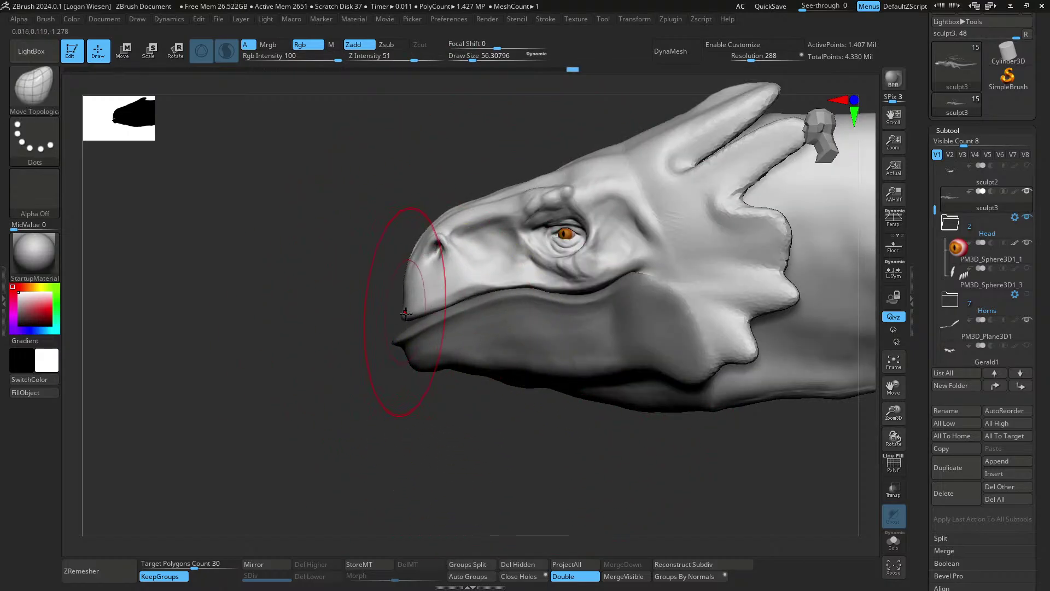
mouse_move(345, 313)
shift+mouse_down()
mouse_move(483, 317)
mouse_move(445, 344)
mouse_move(422, 333)
shift+mouse_up()
ctrl+click(516, 308)
key(s)
drag(506, 328, 365, 333)
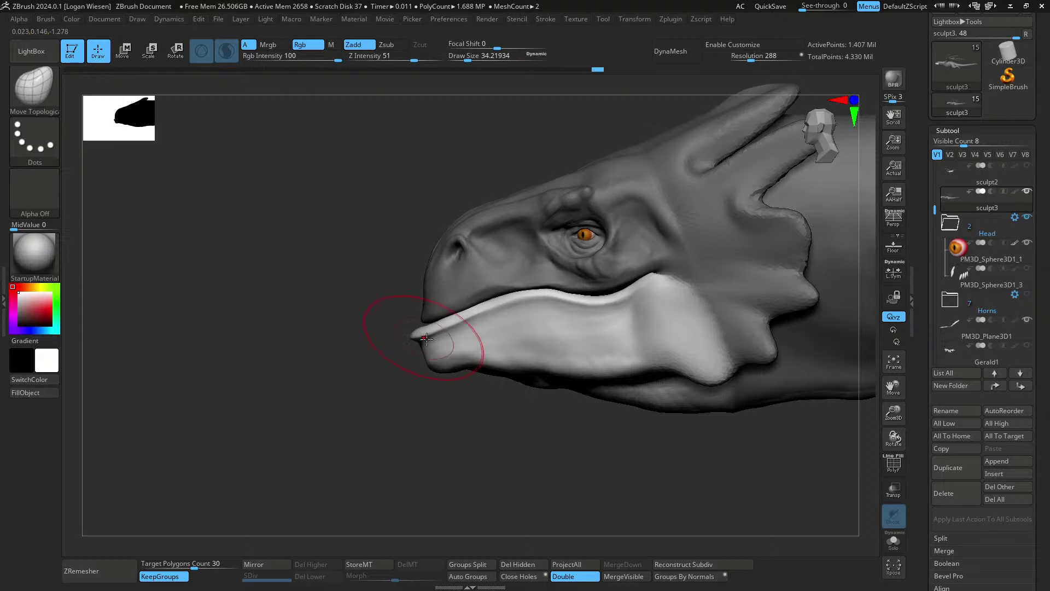
- Build up and smooth the lower lip and jaw tip with ClayBuildup at a draw size of about 23
right_drag(427, 339, 430, 340)
key(b)
key(c)
key(b)
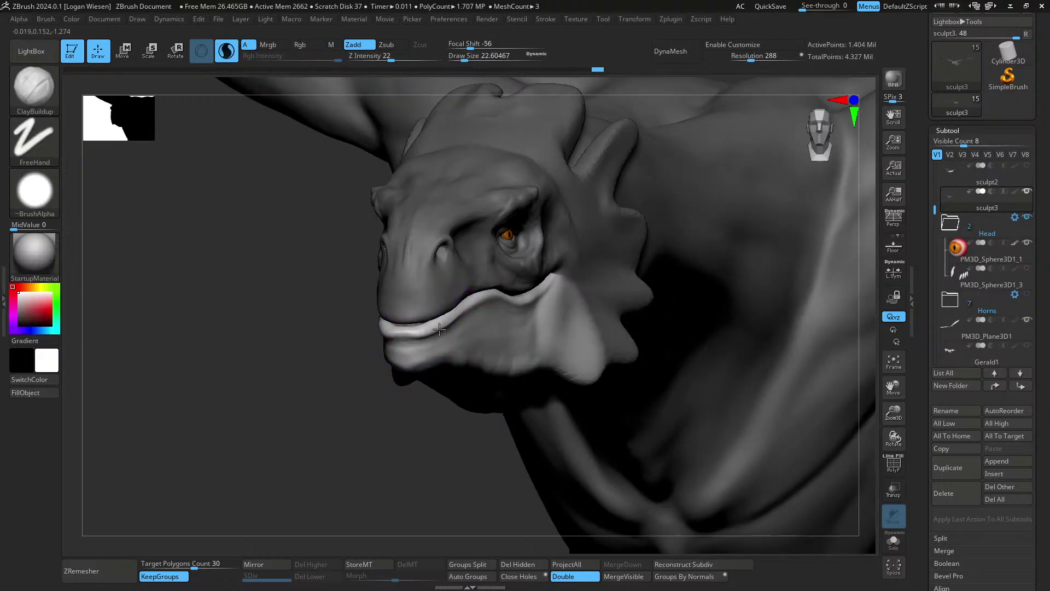
right_drag(481, 339, 436, 336)
shift+drag(436, 336, 404, 329)
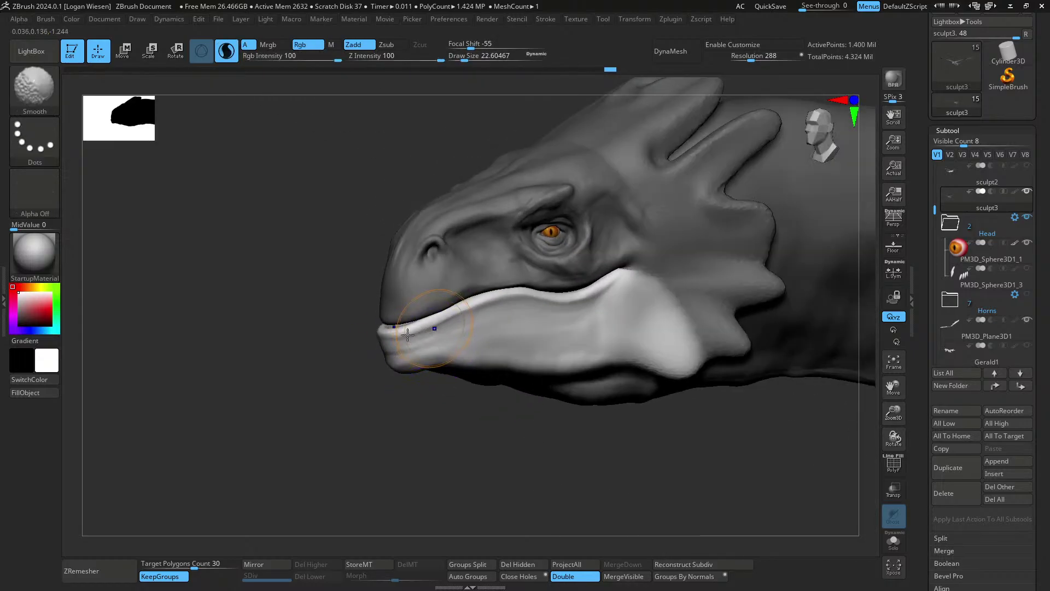
mouse_move(415, 378)
right_down()
mouse_move(400, 399)
mouse_move(437, 377)
right_up()
- Test the bite by rotating the lower jaw about its hinge with the gizmo, leaving the mouth slightly open
right_drag(446, 316, 562, 370)
key(w)
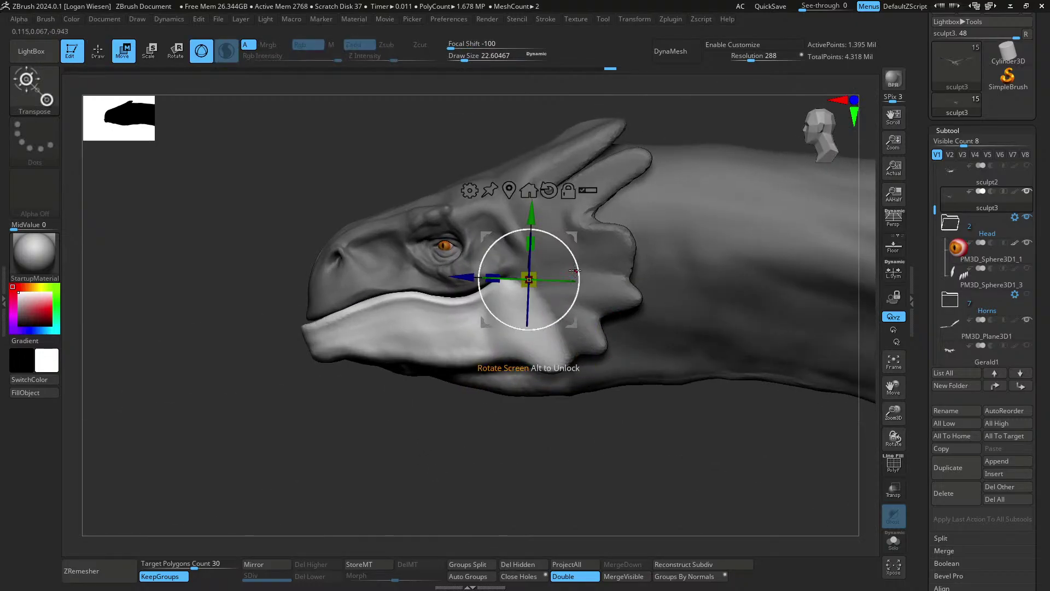
drag(575, 269, 577, 269)
key(q)
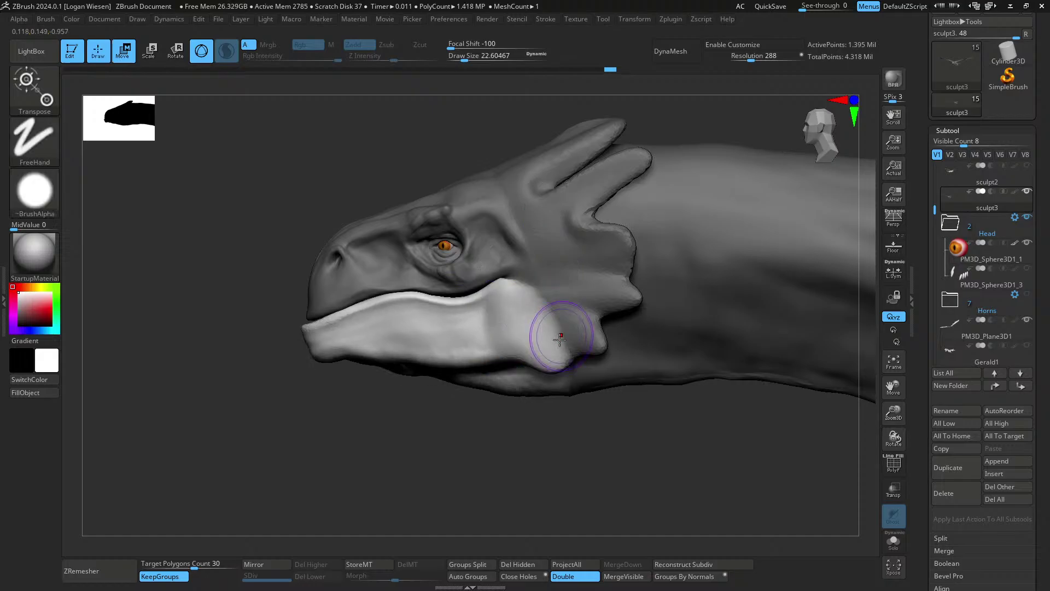
ctrl+click(580, 446)
key(w)
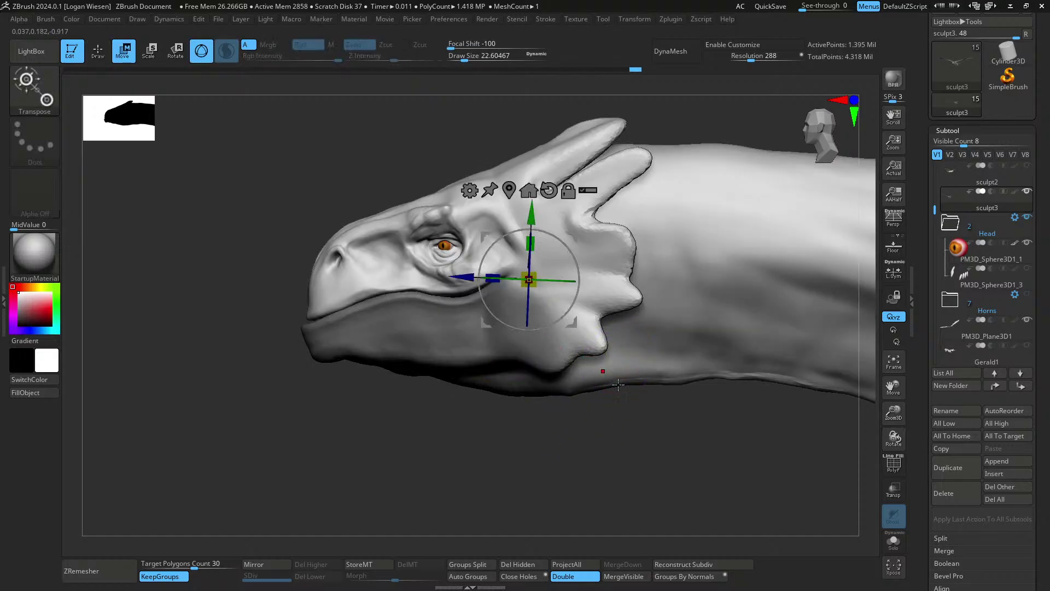
key(ctrl+z)
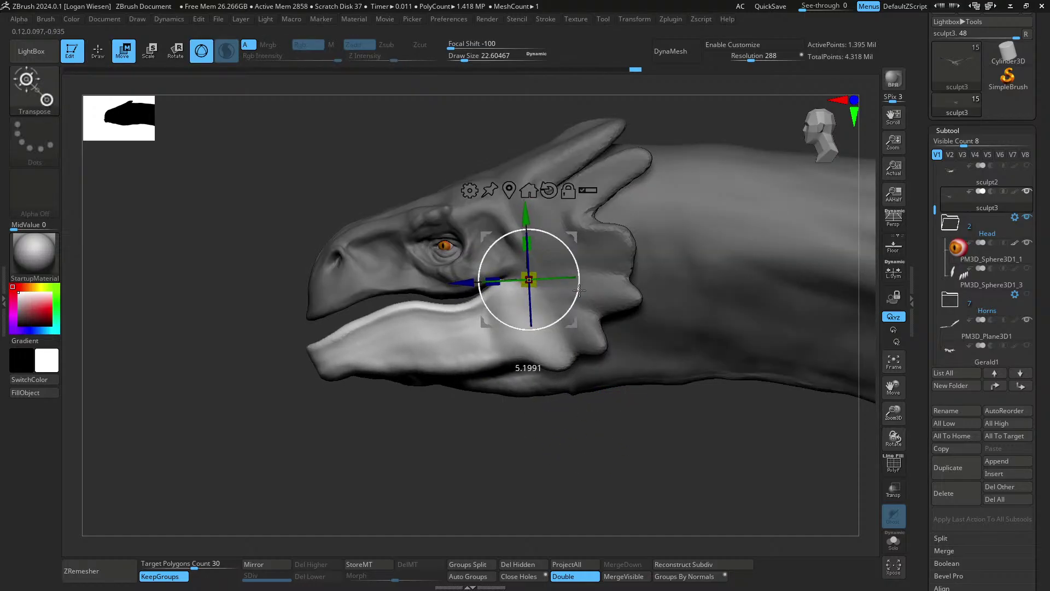
key(q)
- Clear the lower-jaw mask and turn perspective back on
mouse_move(560, 389)
ctrl+right_down()
mouse_move(558, 359)
mouse_move(626, 362)
mouse_move(612, 339)
ctrl+right_up()
ctrl+drag(733, 345, 753, 367)
ctrl+right_drag(640, 377, 648, 351)
right_drag(647, 350, 619, 342)
key(p)
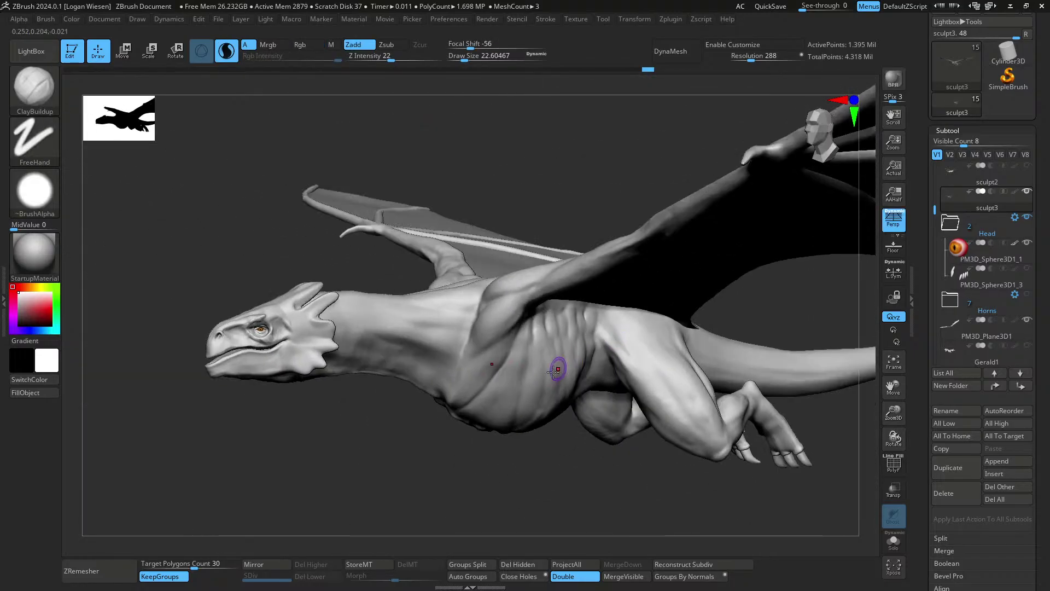
- Refine and smooth the upper frill spikes and the gap between them at a draw size of about 16
mouse_move(558, 370)
right_down()
mouse_move(474, 371)
mouse_move(547, 286)
mouse_move(591, 296)
right_up()
alt+right_drag(591, 296, 563, 333)
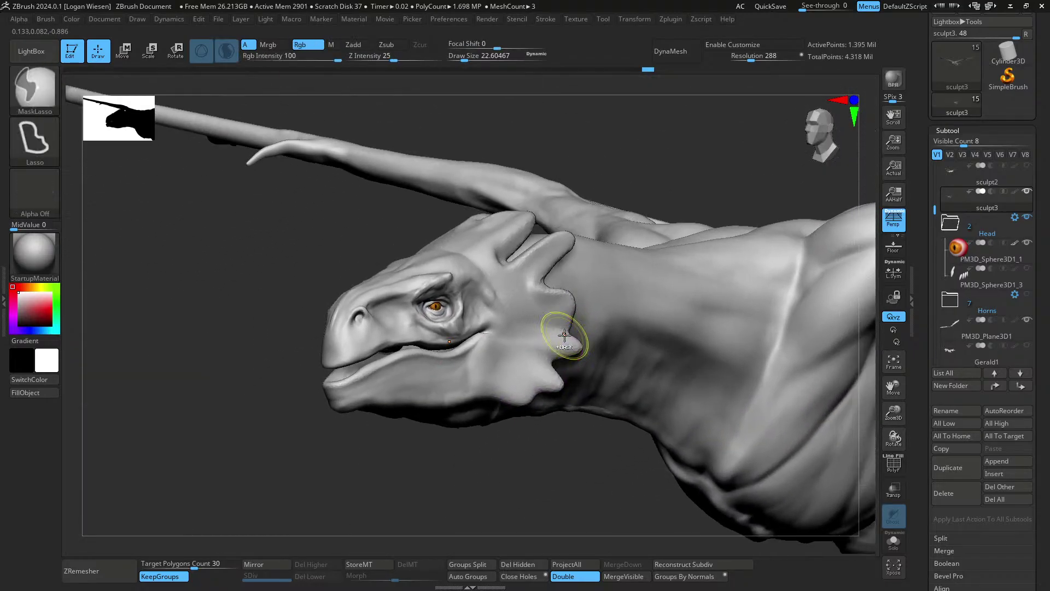
mouse_move(556, 277)
right_down()
mouse_move(558, 298)
mouse_move(576, 247)
right_up()
key(s)
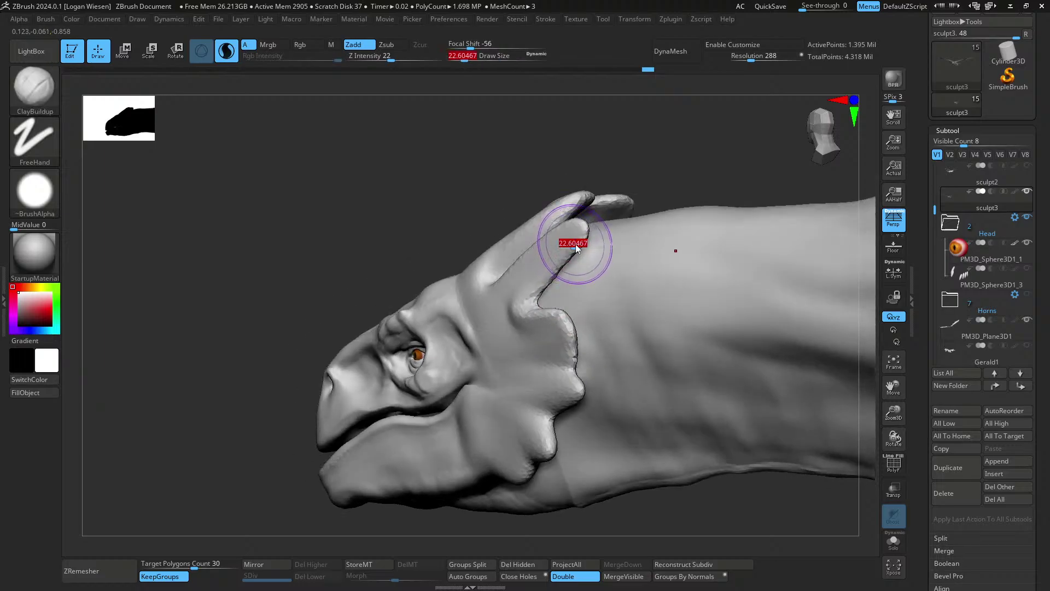
drag(540, 285, 535, 297)
mouse_move(535, 290)
right_down()
mouse_move(559, 225)
mouse_move(550, 229)
mouse_move(563, 240)
right_up()
shift+drag(564, 240, 533, 280)
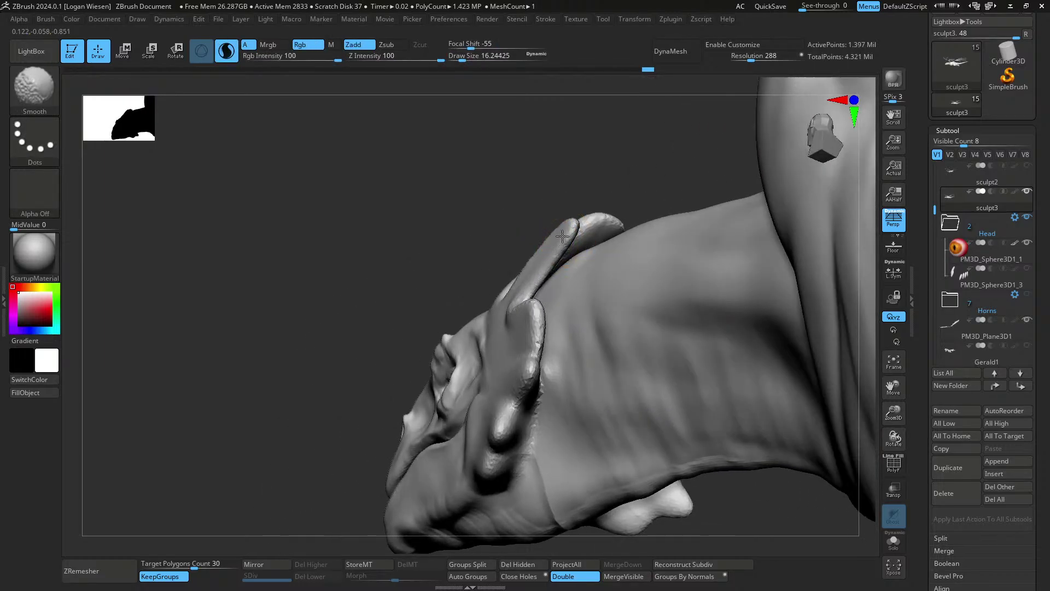
right_drag(574, 215, 526, 220)
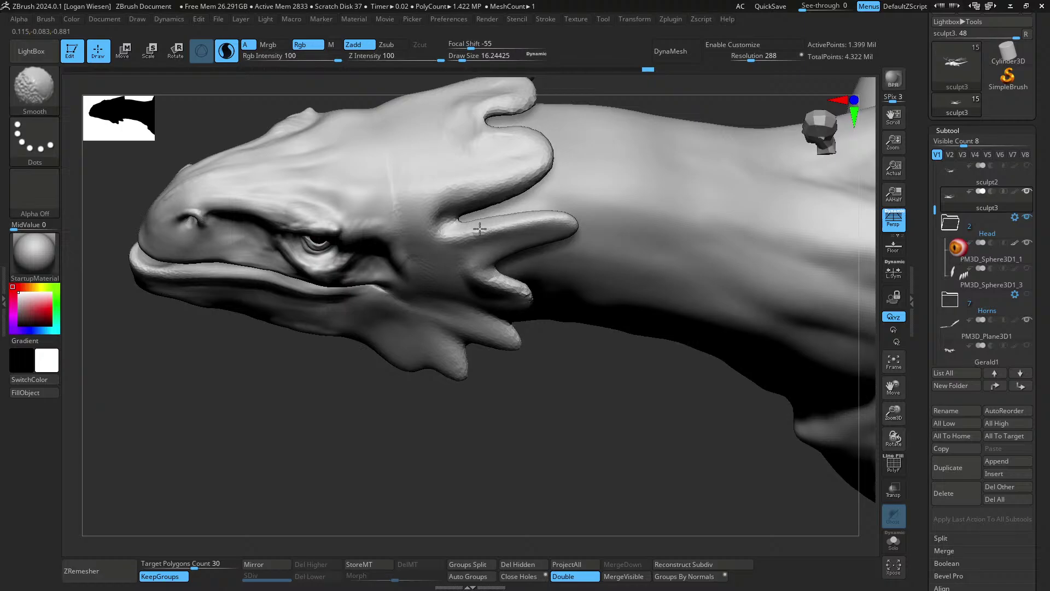
- Build up the base of the upper frill spikes with ClayBuildup at a draw size of about 21 and intensity 22
shift+drag(436, 224, 439, 216)
key(s)
drag(444, 205, 440, 200)
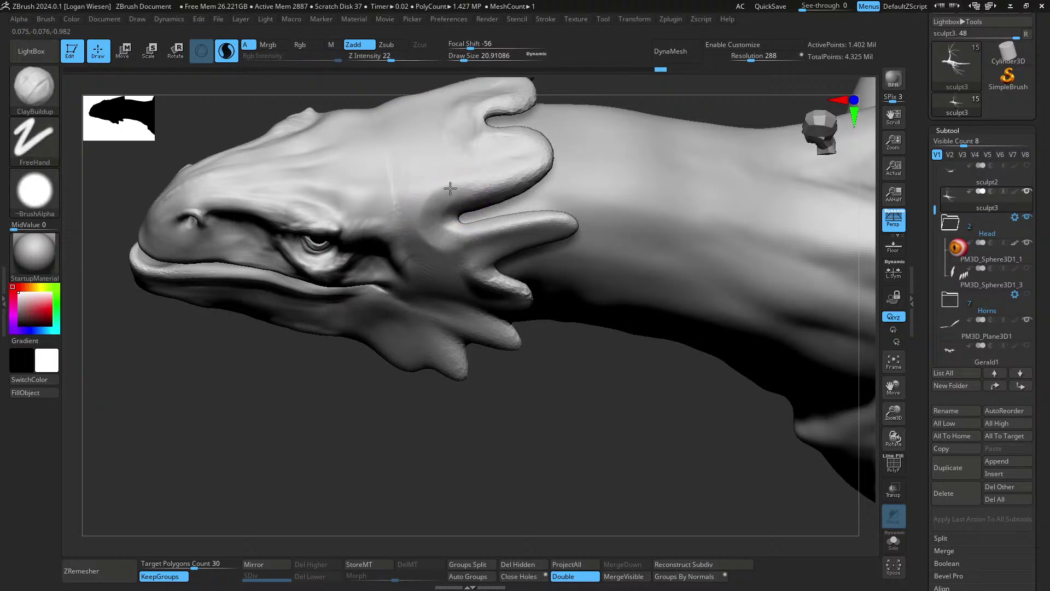
drag(459, 194, 441, 211)
right_drag(465, 192, 469, 152)
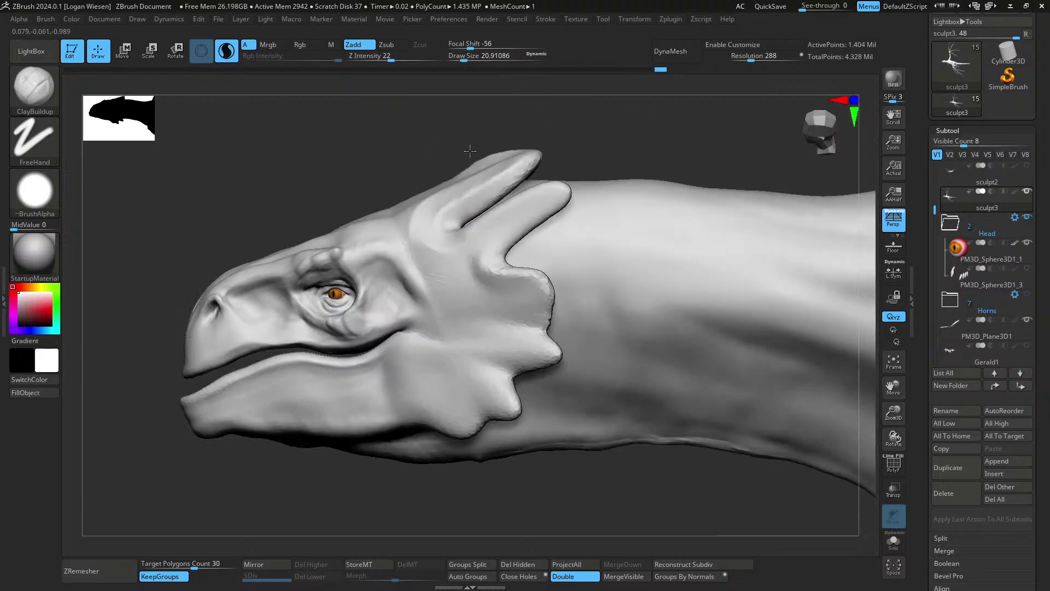
- Mask the entire head and frill with MaskLasso along the frill's back edge, leaving the neck unmasked
mouse_move(571, 271)
alt+right_down()
mouse_move(575, 332)
mouse_move(572, 286)
mouse_move(534, 220)
mouse_move(542, 241)
alt+right_up()
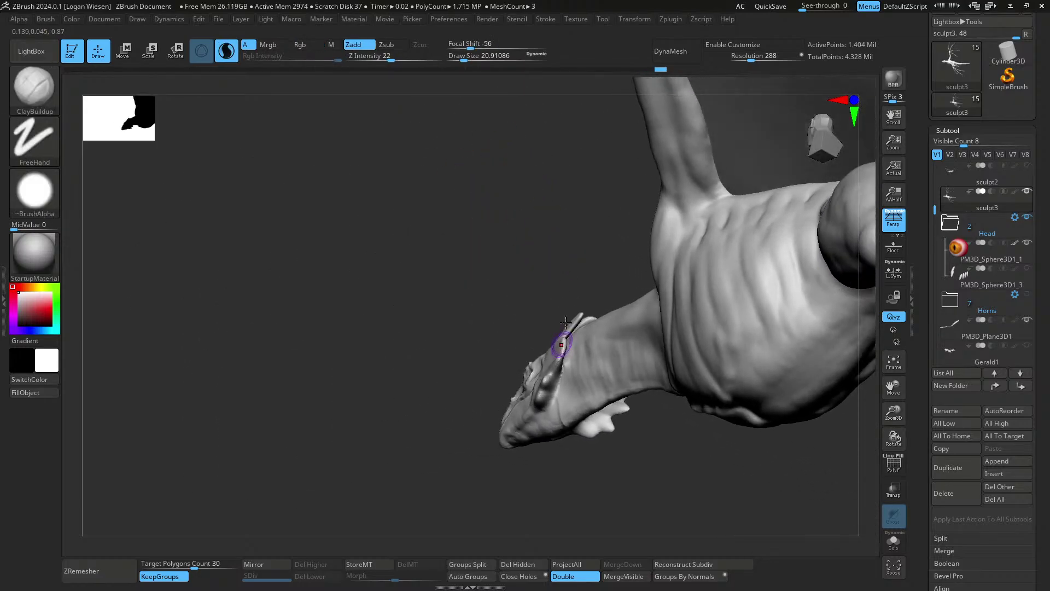
alt+right_drag(560, 339, 564, 279)
mouse_move(563, 279)
ctrl+right_down()
mouse_move(567, 310)
mouse_move(521, 290)
mouse_move(474, 368)
ctrl+right_up()
key(ctrl)
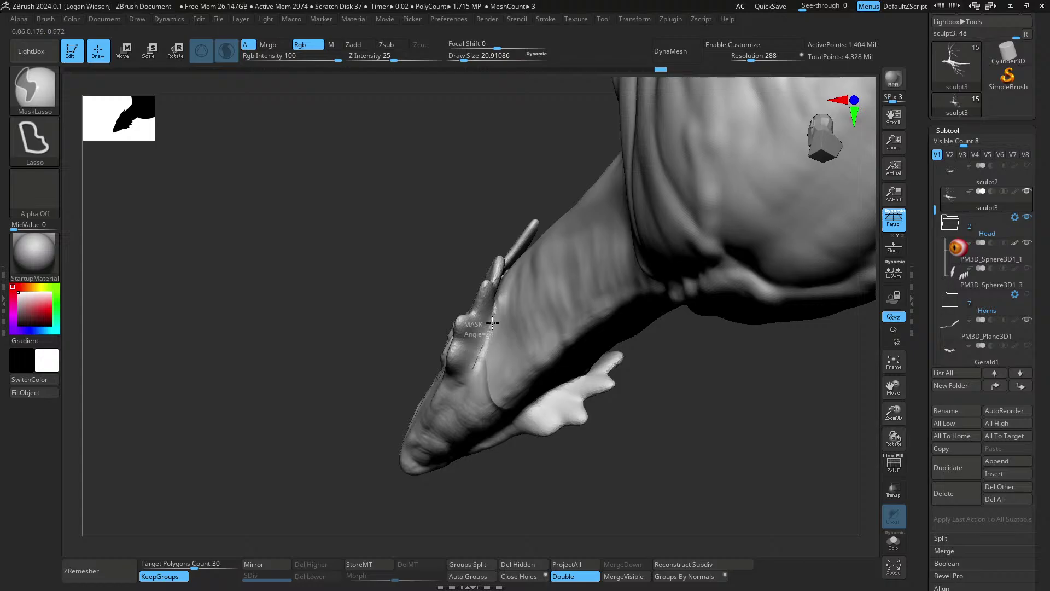
mouse_move(555, 177)
ctrl+mouse_down()
mouse_move(341, 530)
mouse_move(547, 466)
mouse_move(528, 388)
ctrl+mouse_up()
mouse_move(520, 362)
right_down()
mouse_move(481, 329)
mouse_move(493, 293)
mouse_move(541, 272)
mouse_move(506, 253)
mouse_move(524, 264)
right_up()
mouse_move(466, 315)
ctrl+mouse_down()
mouse_move(574, 162)
mouse_move(572, 183)
ctrl+mouse_up()
mouse_move(510, 292)
right_down()
mouse_move(553, 391)
mouse_move(565, 382)
mouse_move(492, 230)
mouse_move(535, 328)
mouse_move(681, 223)
mouse_move(614, 352)
mouse_move(614, 316)
mouse_move(638, 305)
mouse_move(631, 281)
mouse_move(673, 236)
mouse_move(613, 253)
mouse_move(640, 253)
mouse_move(445, 352)
mouse_move(434, 247)
mouse_move(469, 304)
mouse_move(503, 309)
right_up()
key(shift+f)
key(s)
key(shift+f)
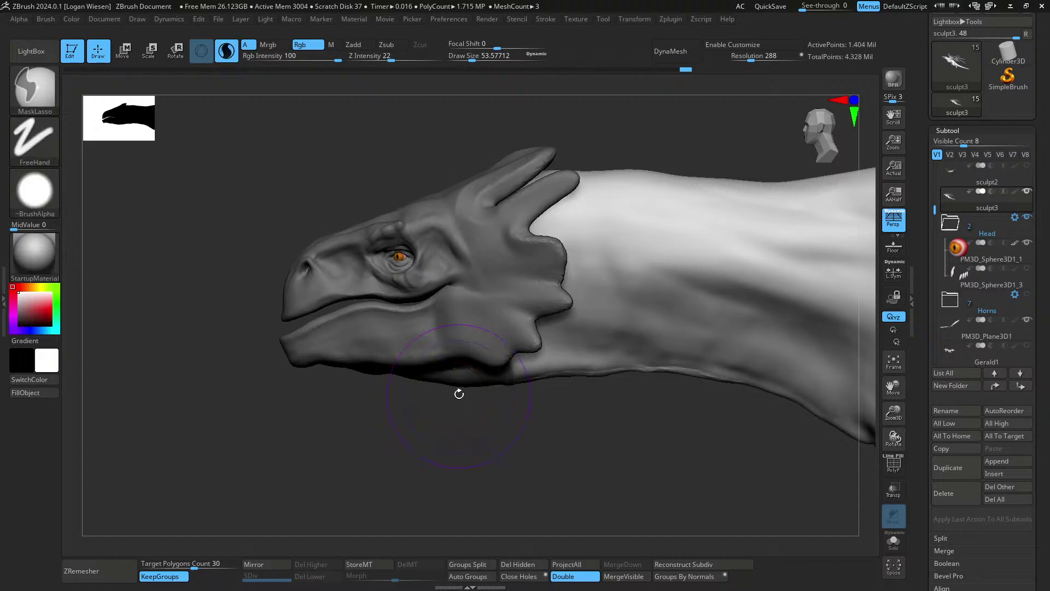
- Hide the lower-jaw polygroup and turn the masked head and frill into a separate polygroup from the neck
mouse_move(457, 394)
right_down()
mouse_move(495, 294)
mouse_move(514, 330)
right_up()
key(shift+f)
key(shift+f)
mouse_move(520, 276)
right_down()
mouse_move(501, 314)
mouse_move(511, 308)
right_up()
ctrl+shift+click(412, 365)
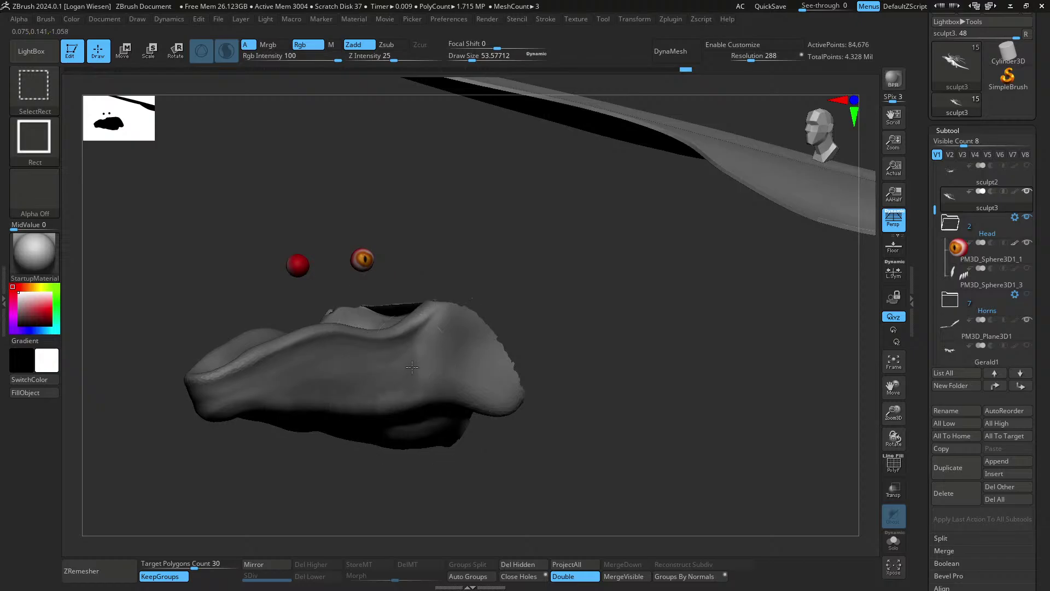
ctrl+shift+click(412, 367)
right_drag(511, 361, 478, 352)
ctrl+drag(473, 356, 478, 351)
key(shift+f)
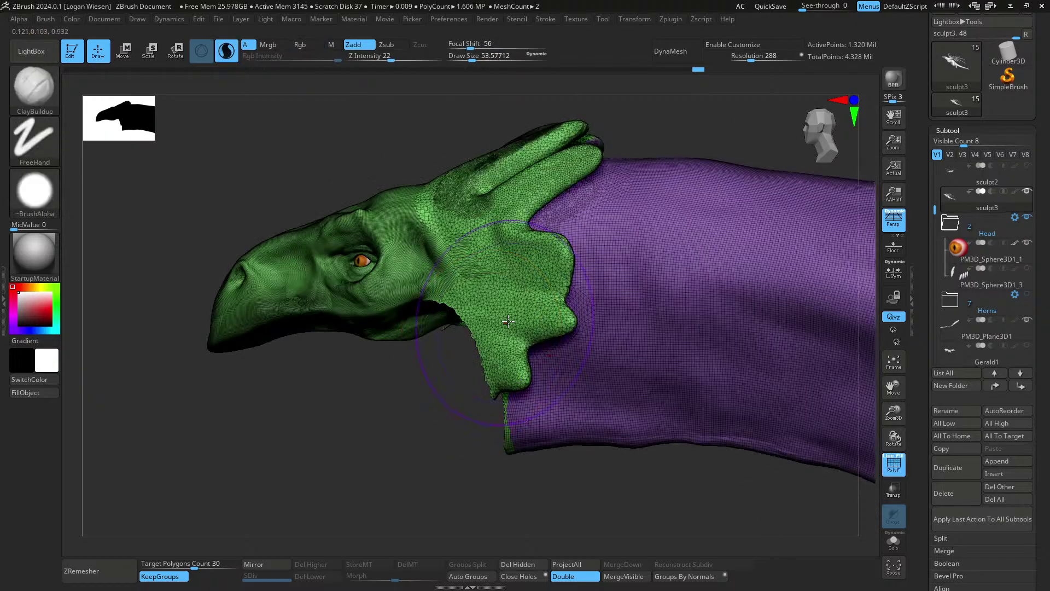
- Hide the head and lower-jaw polygroups so only the neck and body of the mesh are shown
mouse_move(508, 321)
right_down()
mouse_move(496, 317)
mouse_move(486, 265)
mouse_move(606, 243)
mouse_move(646, 219)
mouse_move(603, 225)
mouse_move(542, 274)
mouse_move(464, 274)
mouse_move(515, 315)
mouse_move(474, 326)
right_up()
ctrl+shift+click(400, 169)
ctrl+shift+click(511, 305)
ctrl+shift+click(452, 365)
ctrl+shift+click(471, 324)
key(shift+f)
mouse_move(567, 262)
right_down()
mouse_move(534, 300)
mouse_move(563, 276)
mouse_move(538, 408)
right_up()
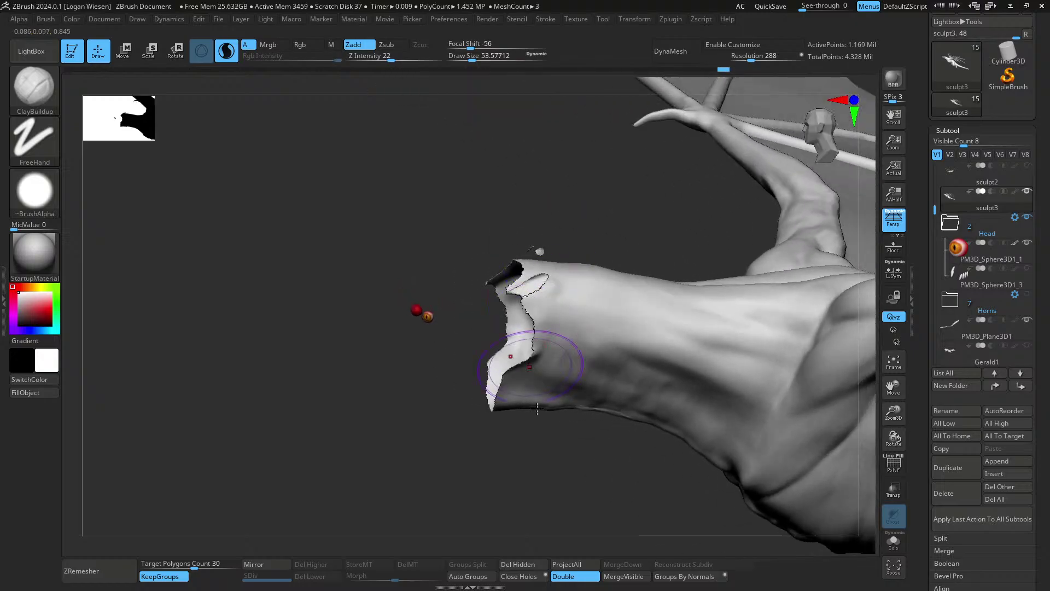
- Split the hidden head and jaw off into their own subtool with Split Hidden
scroll(933, 520, down, 3)
scroll(941, 438, down, 3)
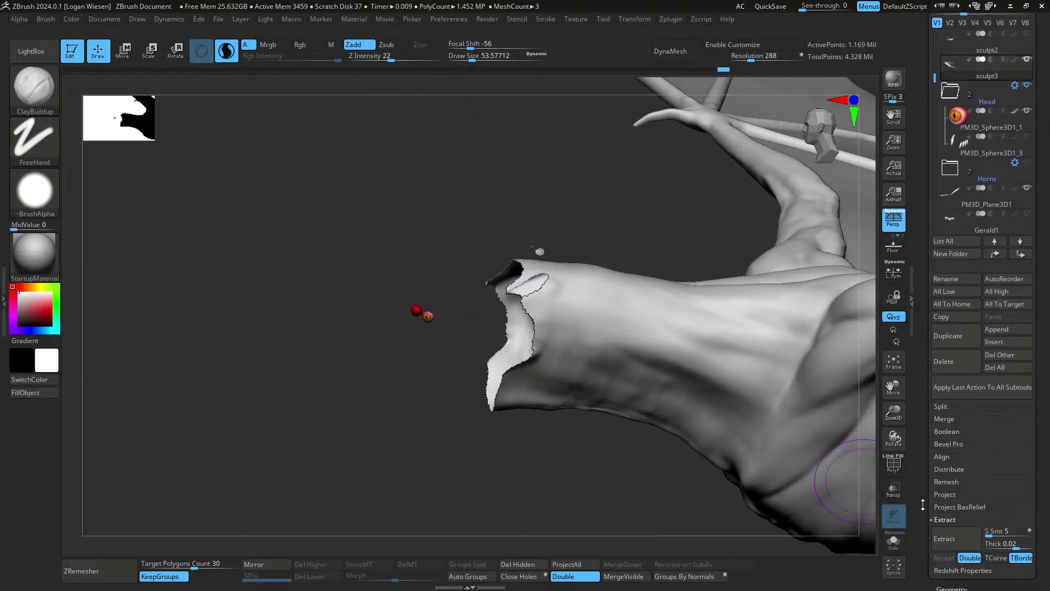
click(942, 393)
click(968, 408)
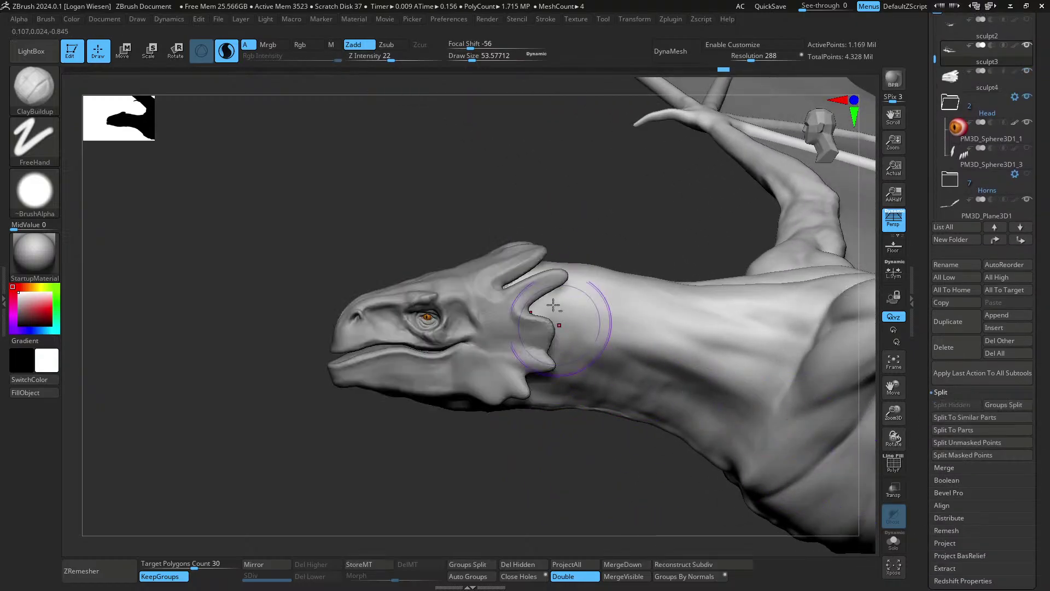
- Show the body subtool in Solo mode and try to close its open neck with Close Holes
mouse_move(554, 307)
right_down()
mouse_move(593, 330)
mouse_move(553, 324)
mouse_move(590, 326)
mouse_move(502, 498)
right_up()
key(alt+s)
click(519, 578)
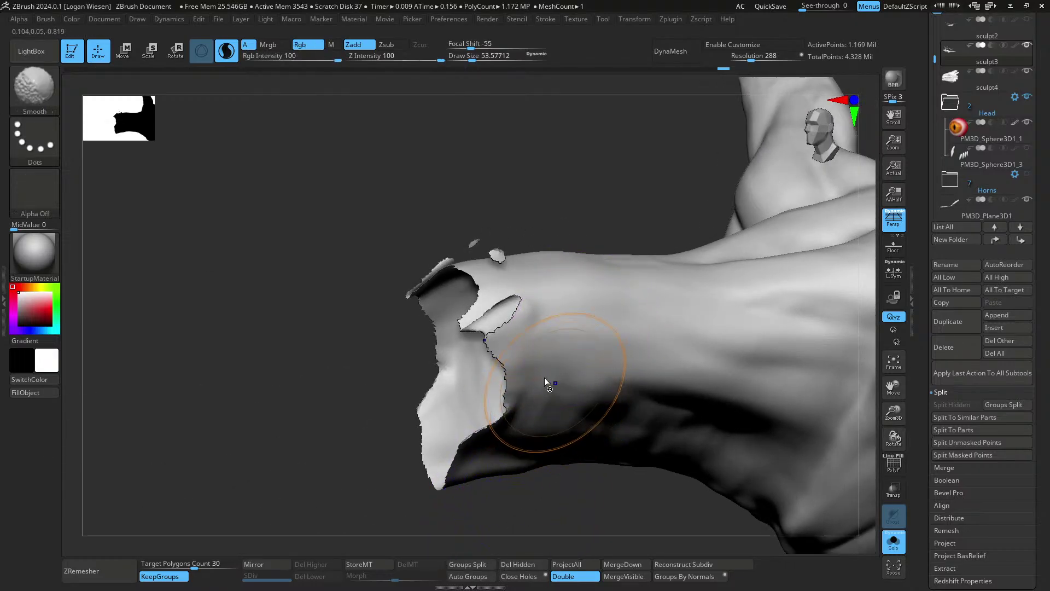
- Display the body's polygroups and regroup its disconnected pieces with Auto Groups
key(shift+f)
key(g)
click(551, 329)
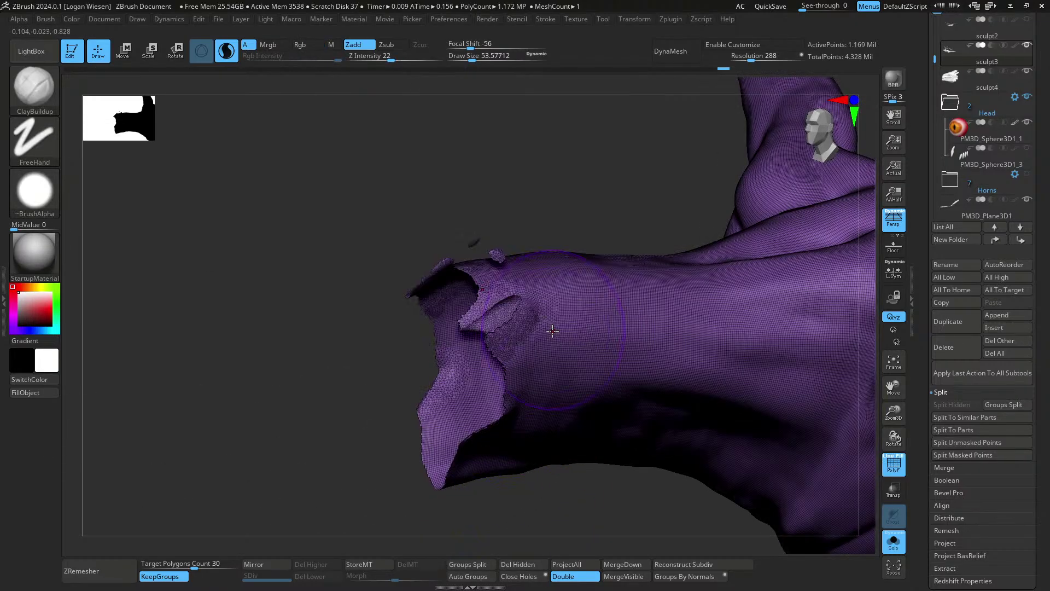
click(481, 577)
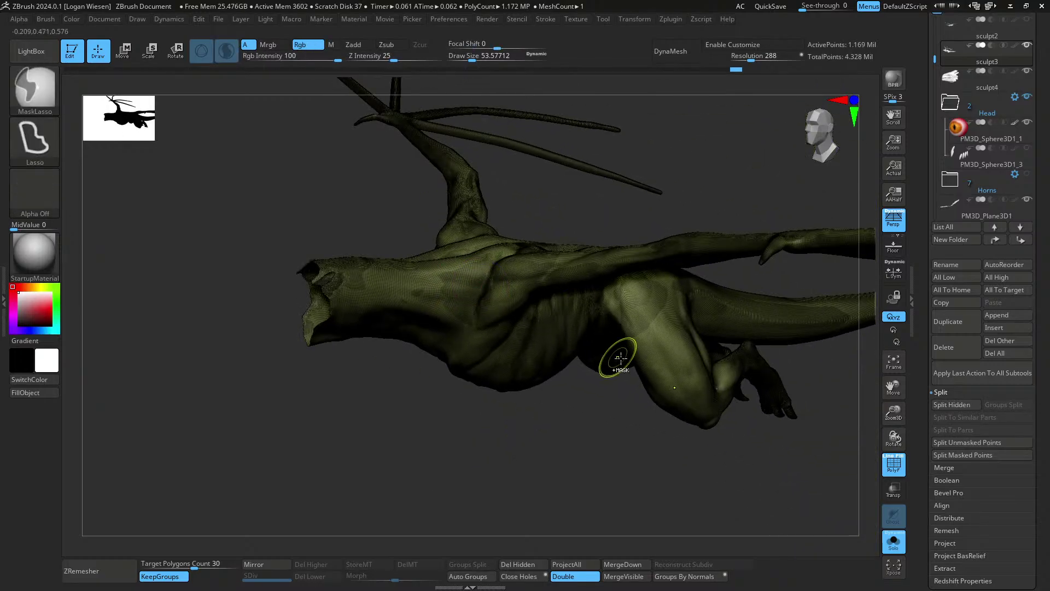
- Delete the hidden stray pieces of the body and cap its open neck with Close Holes
ctrl+right_drag(621, 358, 575, 303)
mouse_move(574, 304)
right_down()
mouse_move(615, 258)
mouse_move(560, 298)
mouse_move(594, 313)
right_up()
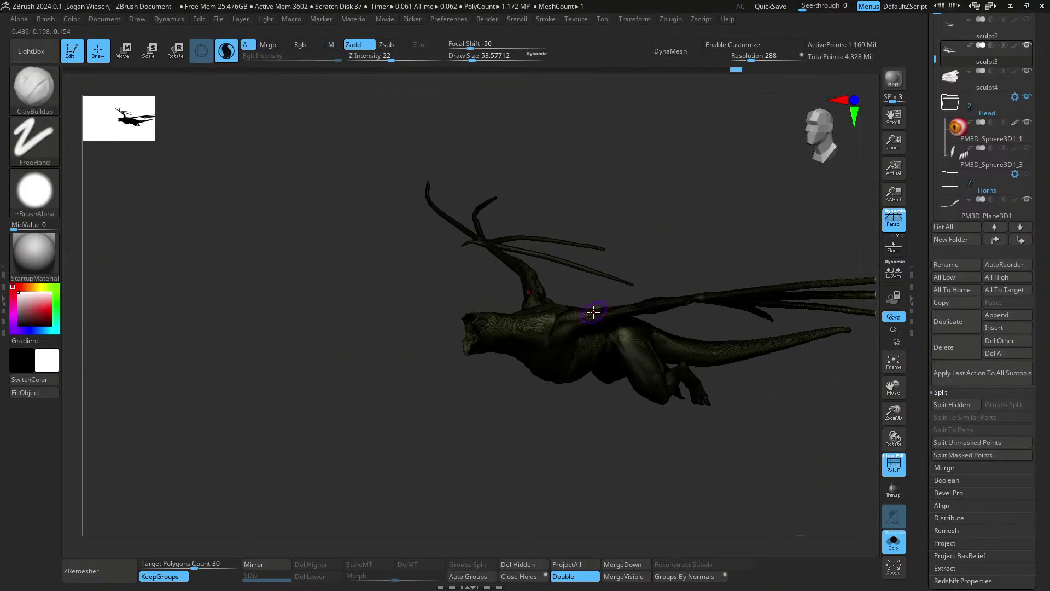
click(531, 567)
mouse_move(490, 399)
ctrl+right_down()
mouse_move(498, 443)
mouse_move(481, 345)
mouse_move(555, 390)
ctrl+right_up()
click(525, 579)
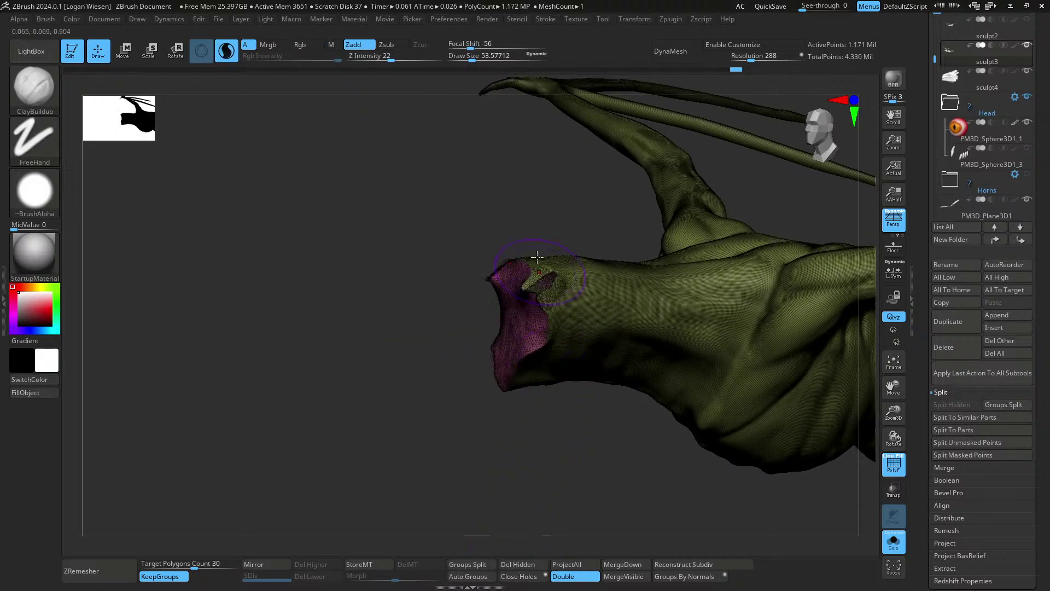
- Smooth the ragged edges around the body's closed neck with the Smooth brush
ctrl+right_drag(530, 270, 551, 279)
key(shift)
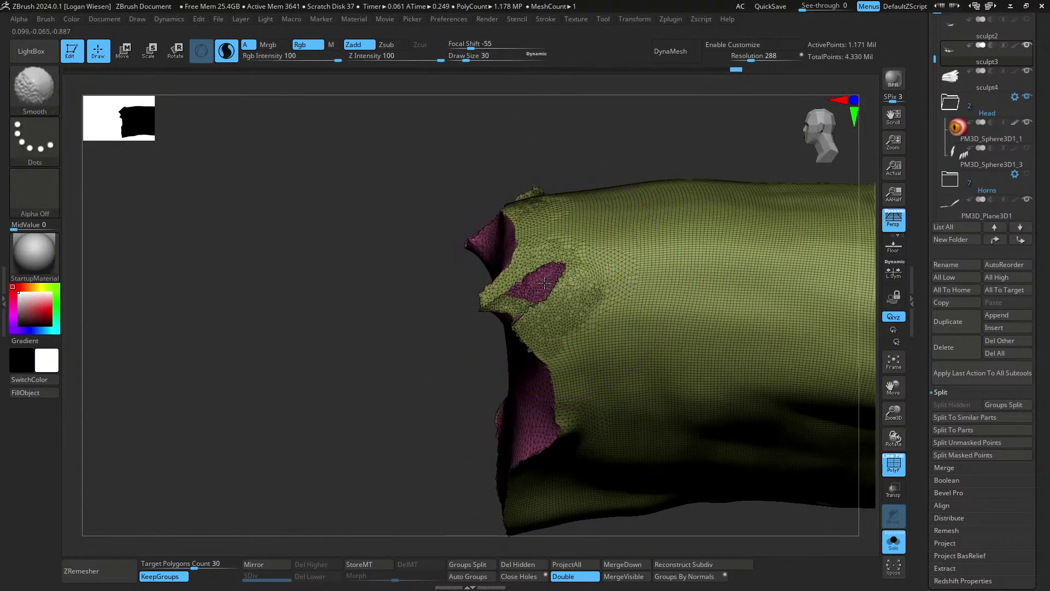
right_drag(510, 325, 549, 328)
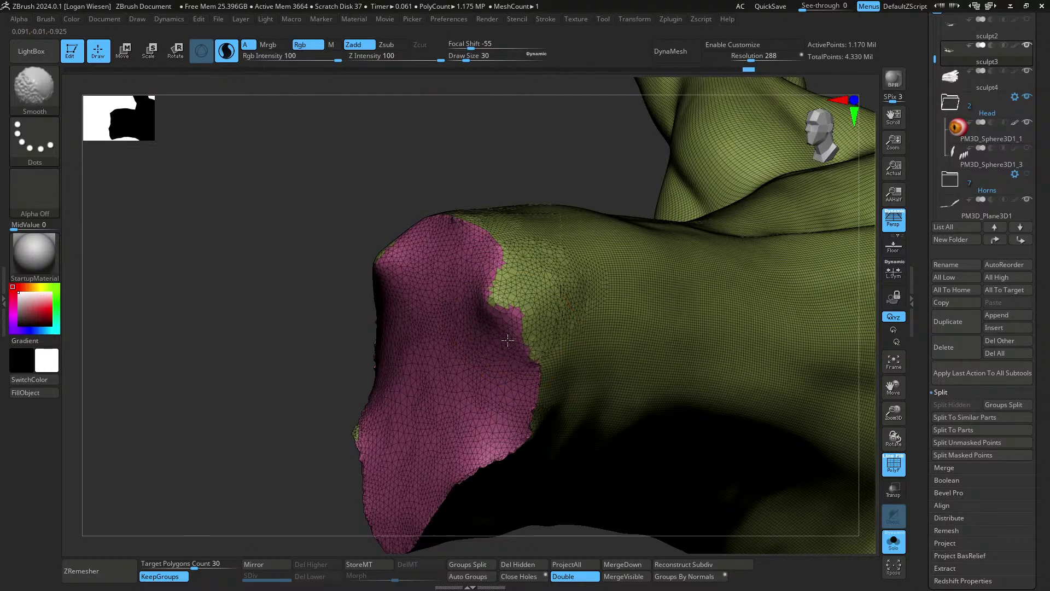
shift+drag(508, 340, 440, 502)
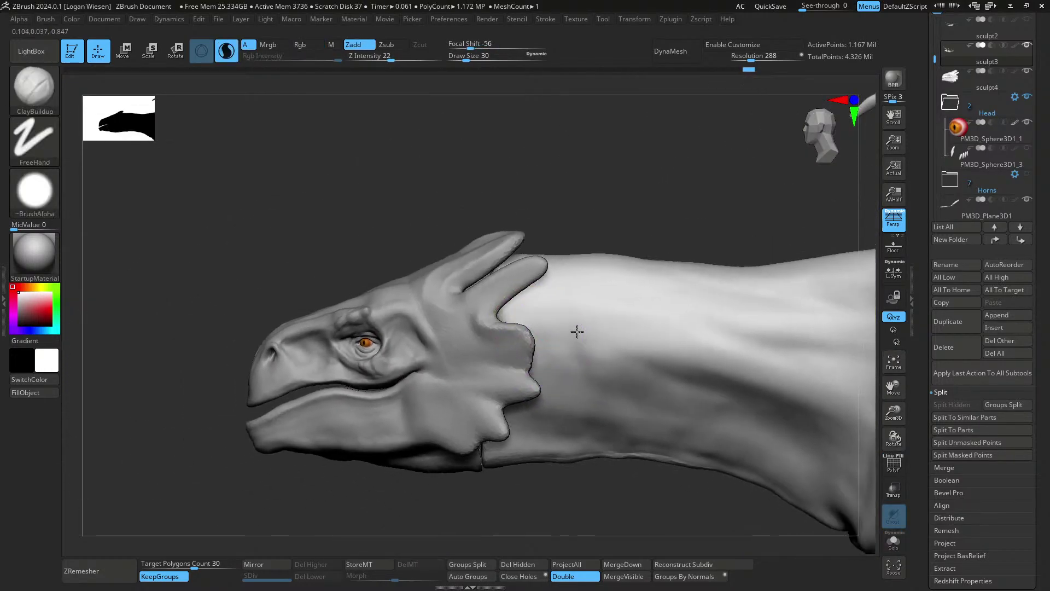
- Select the head subtool, isolate it in Solo mode and cap its open back with Close Holes
alt+right_drag(577, 332, 637, 310)
alt+click(515, 366)
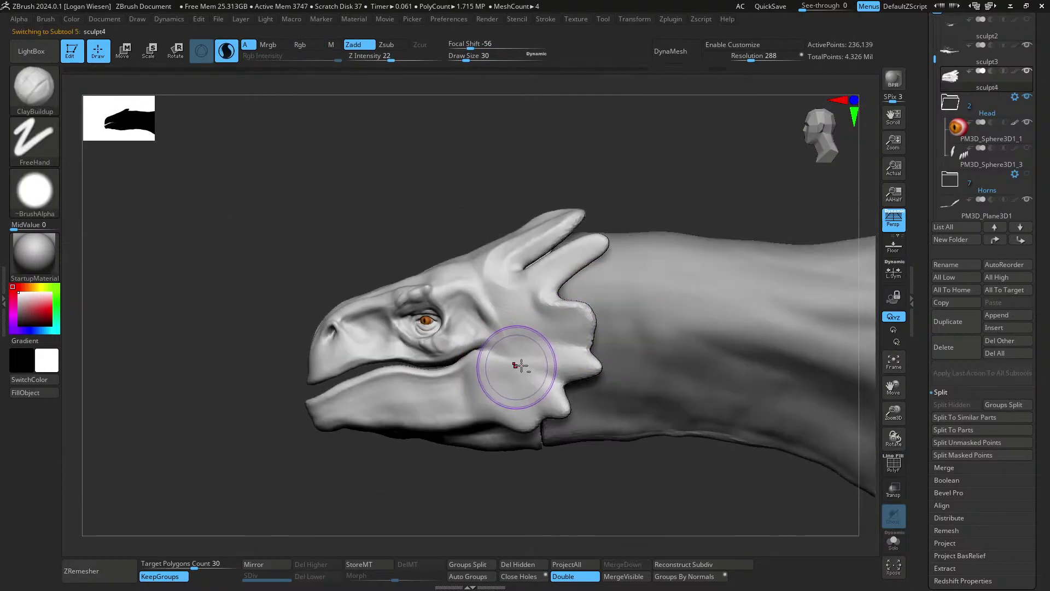
mouse_move(536, 368)
right_down()
mouse_move(561, 350)
mouse_move(448, 340)
right_up()
key(alt+s)
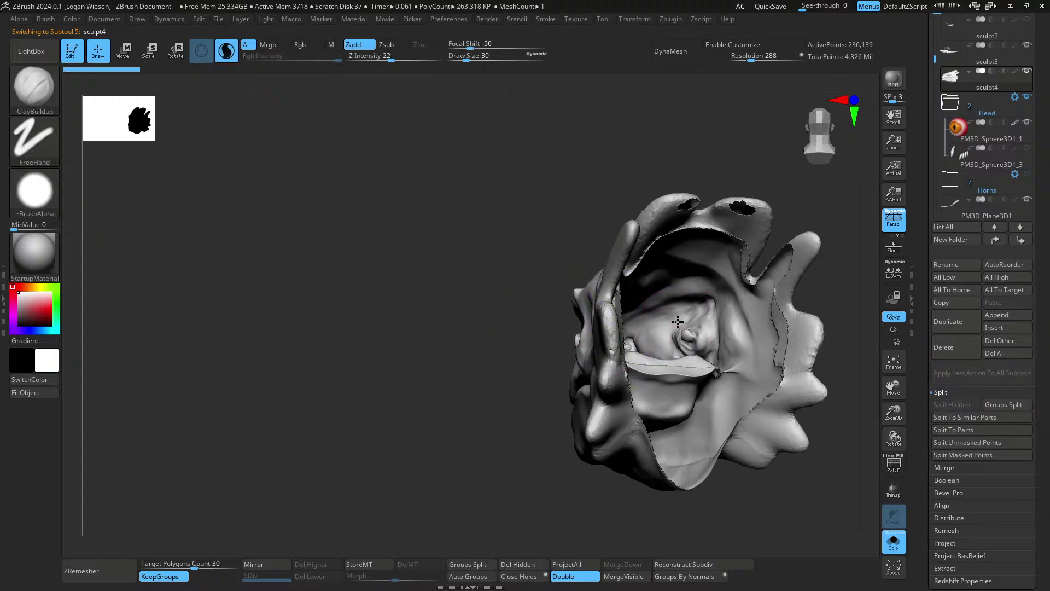
alt+right_drag(657, 342, 593, 339)
click(518, 579)
- Display the head's polygroups, isolate the upper head with its new cap, and merge them into one polygroup
key(shift+f)
right_drag(665, 301, 710, 266)
ctrl+shift+click(637, 304)
ctrl+shift+click(638, 305)
ctrl+shift+click(697, 245)
ctrl+shift+drag(721, 285, 735, 306)
key(ctrl+w)
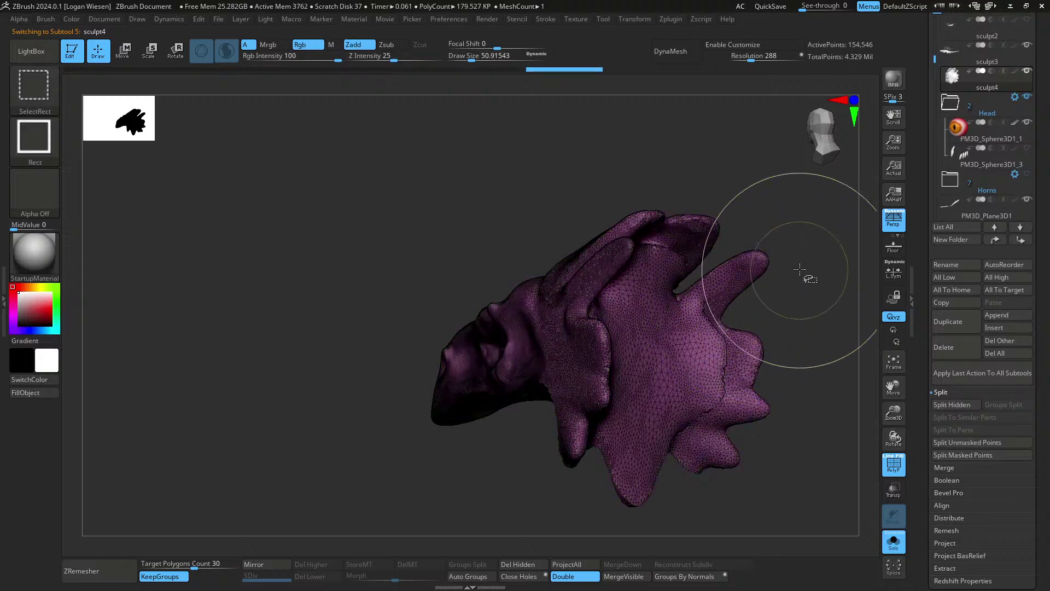
ctrl+shift+click(804, 276)
right_drag(766, 323, 810, 331)
ctrl+right_drag(658, 337, 659, 296)
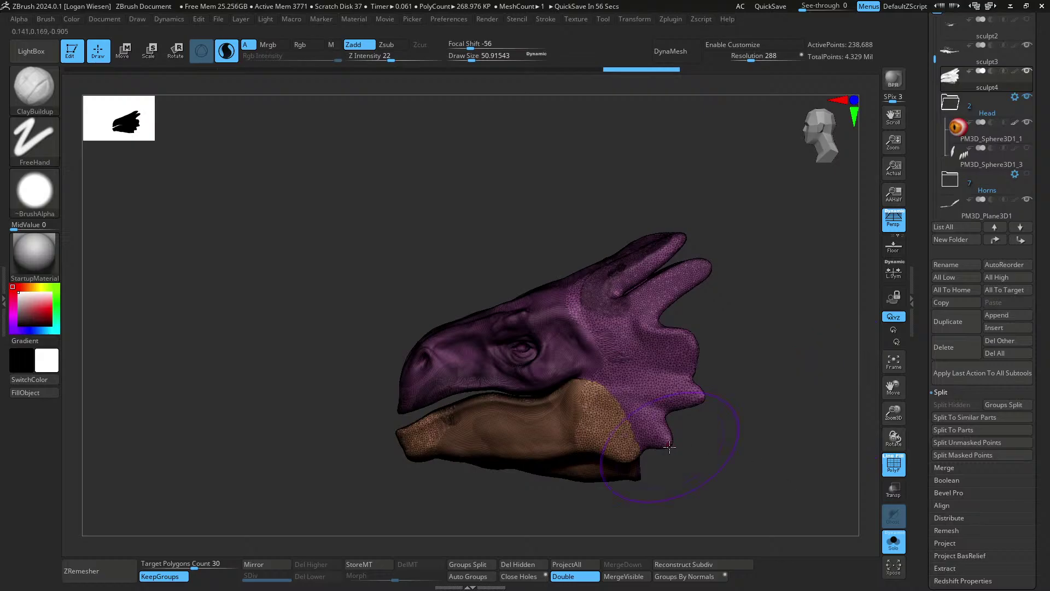
- Show the whole model without polygroup colours and choose the Move Topological brush at a draw size of about 32
key(alt+shift+s)
mouse_move(585, 284)
right_down()
mouse_move(632, 306)
mouse_move(598, 314)
mouse_move(637, 369)
right_up()
key(shift+f)
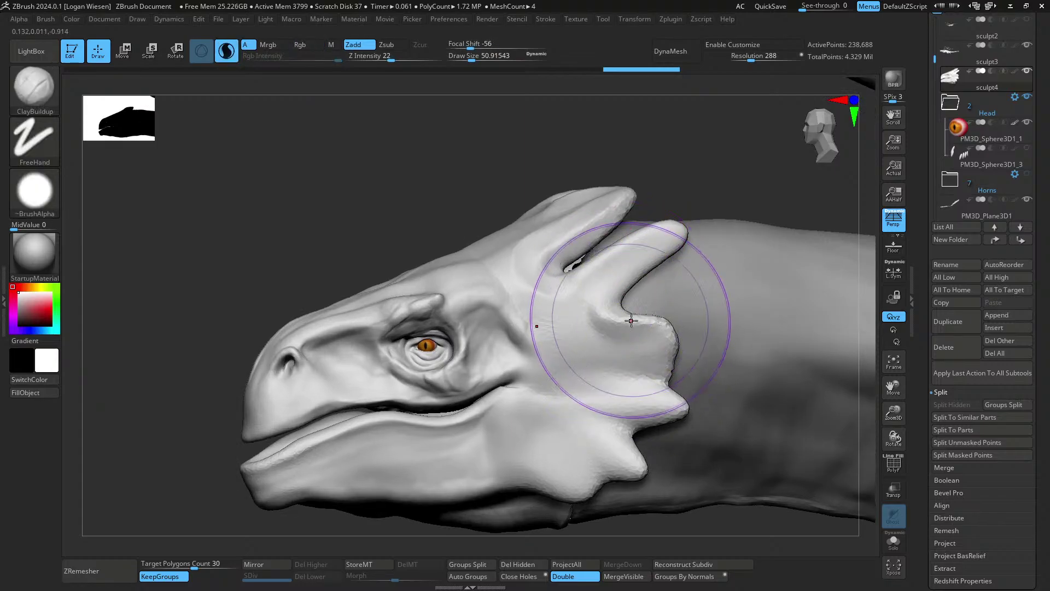
key(b)
key(m)
key(t)
key(s)
drag(624, 323, 619, 323)
- Isolate the head in Solo mode and smooth the seam between its closed back and the frill
key(alt+shift+s)
mouse_move(619, 324)
right_down()
mouse_move(629, 270)
mouse_move(666, 274)
mouse_move(633, 282)
right_up()
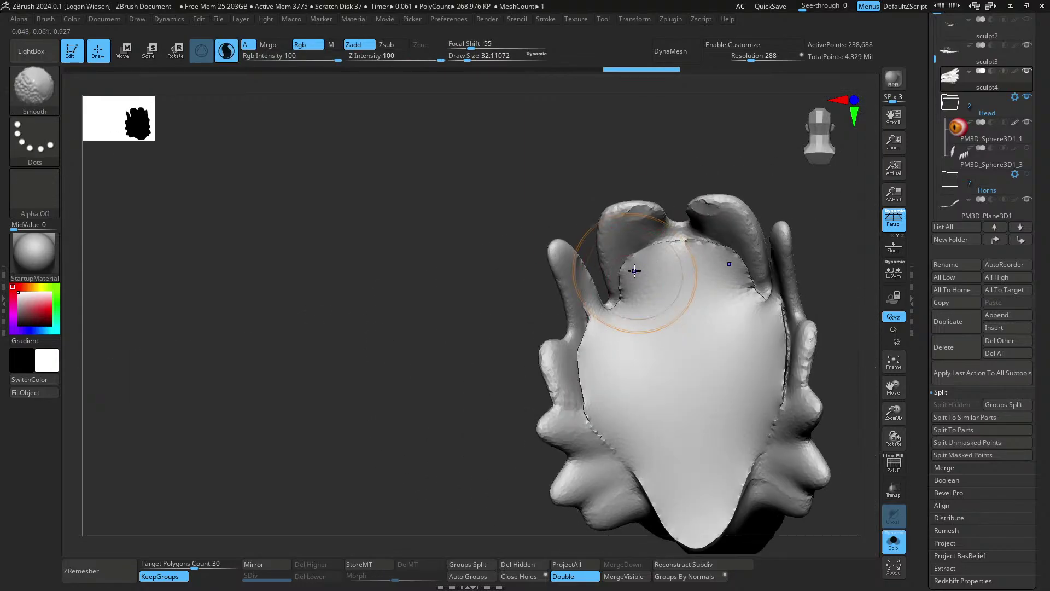
shift+drag(617, 420, 659, 506)
right_drag(635, 392, 681, 350)
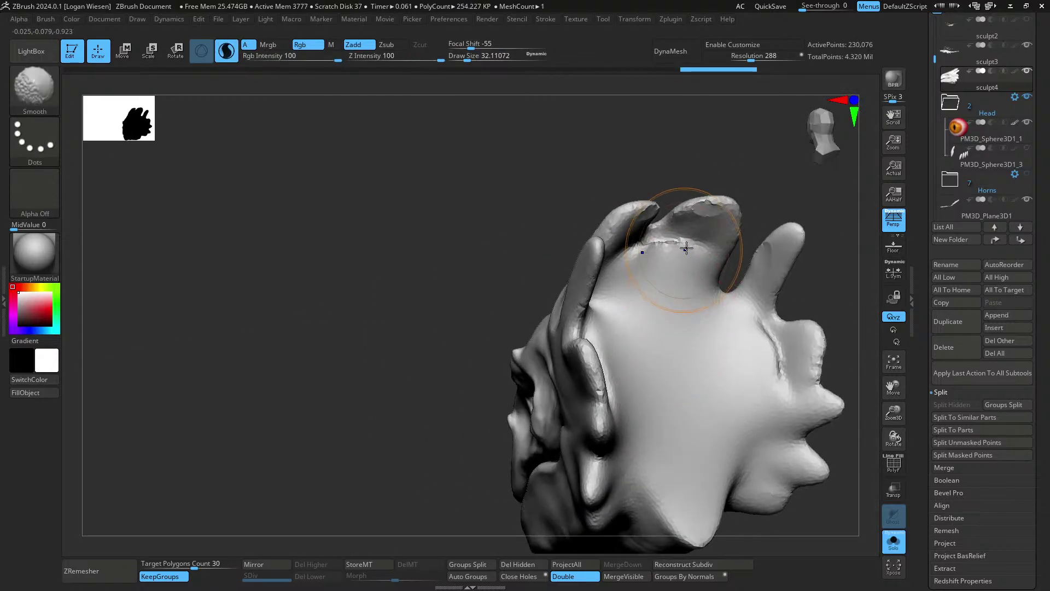
shift+drag(651, 248, 698, 241)
ctrl+drag(766, 164, 788, 184)
shift+right_drag(709, 211, 710, 173)
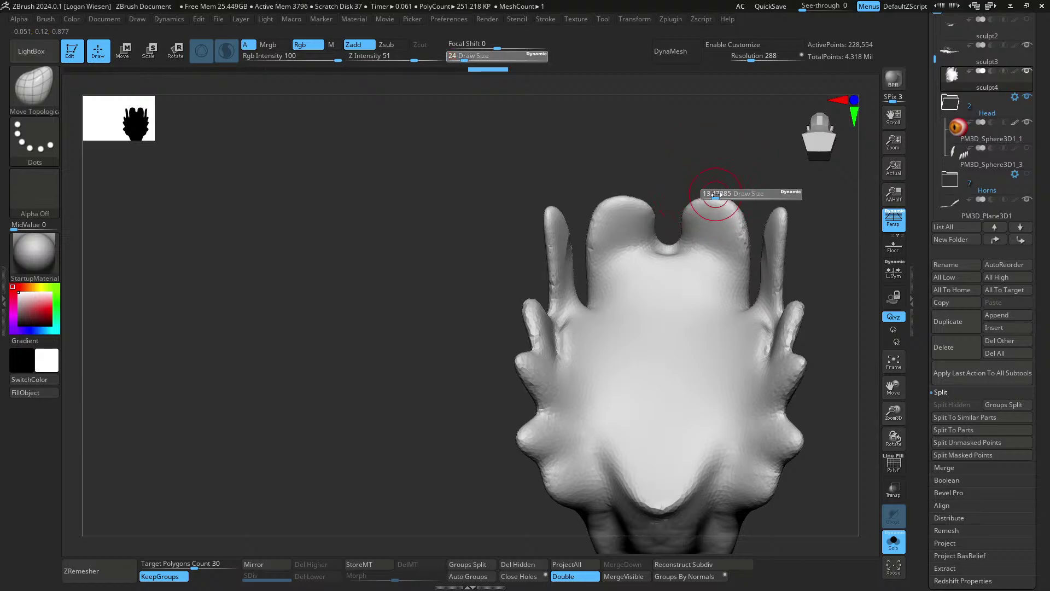
- Pull the two top frill spikes into points and build up clay on them at a draw size of about 13
drag(716, 194, 717, 181)
mouse_move(727, 195)
right_down()
mouse_move(735, 218)
mouse_move(704, 241)
mouse_move(755, 270)
mouse_move(592, 201)
mouse_move(611, 157)
right_up()
right_drag(569, 281, 598, 206)
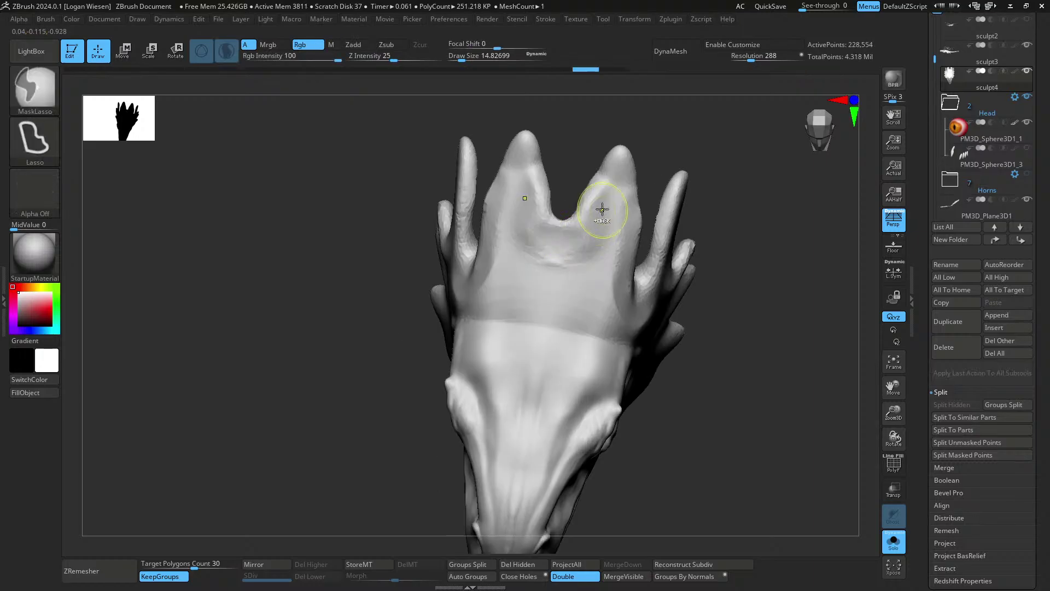
right_drag(609, 167, 617, 225)
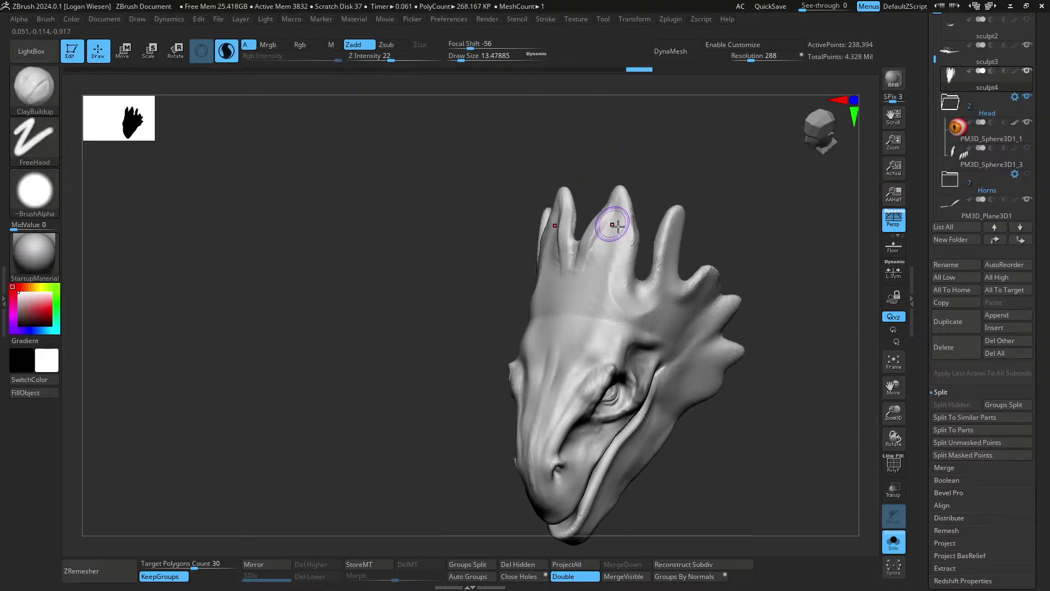
right_drag(541, 323, 585, 313)
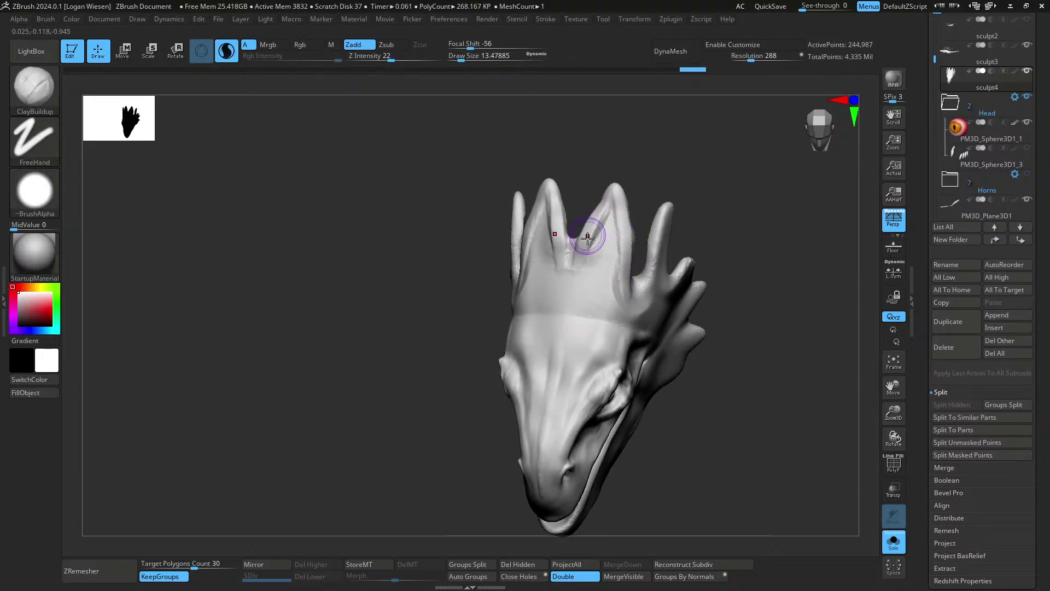
mouse_move(595, 260)
right_down()
mouse_move(600, 251)
mouse_move(590, 304)
right_up()
- Refine the base of the top frill spikes with the Standard brush and smooth the surface between them
key(b)
key(s)
key(t)
right_drag(613, 231, 605, 307)
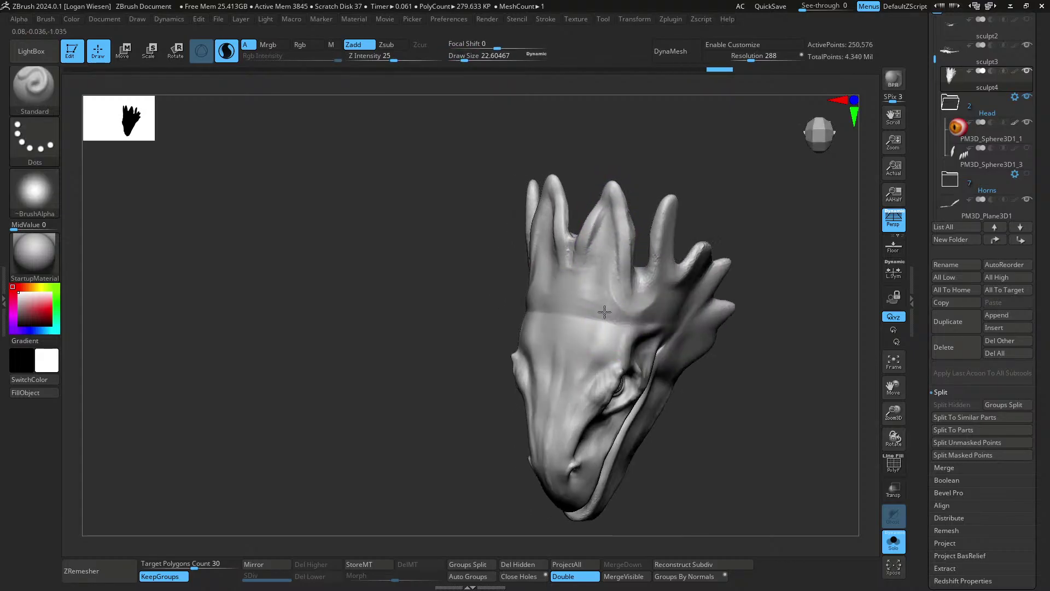
shift+drag(621, 273, 638, 241)
mouse_move(586, 248)
right_down()
mouse_move(641, 244)
mouse_move(645, 230)
mouse_move(614, 263)
mouse_move(631, 286)
mouse_move(624, 270)
mouse_move(587, 272)
right_up()
- Reshape the top frill spikes with Move Topological and build up the area behind the eye with ClayBuildup
key(b)
key(m)
key(t)
key(b)
key(c)
key(b)
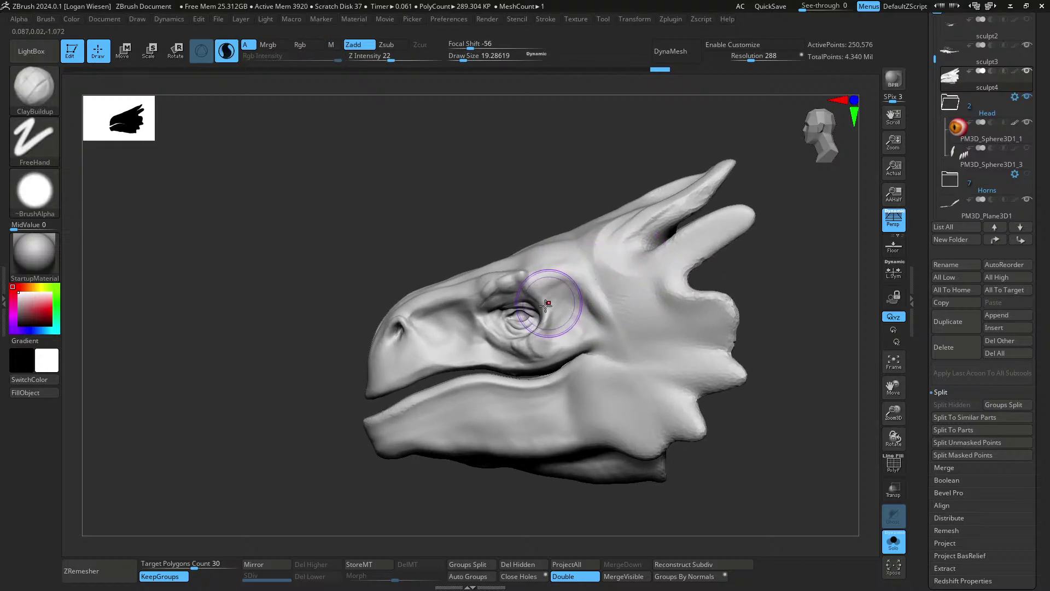
- Adjust the area around the eye with Move Topological at a draw size of about 54 and leave Solo mode
key(b)
key(m)
key(t)
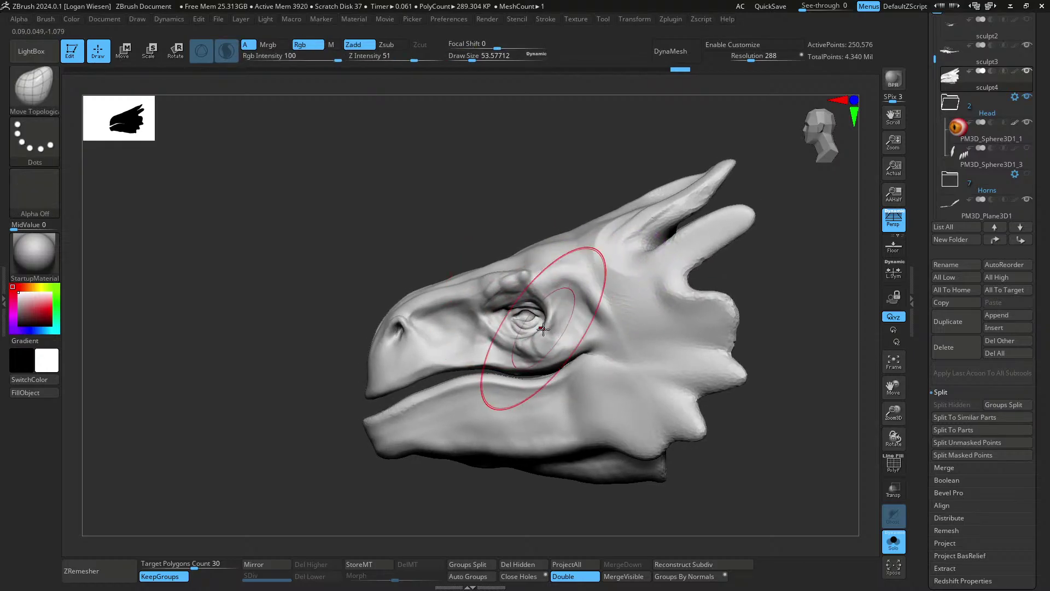
key(alt+s)
mouse_move(545, 327)
right_down()
mouse_move(570, 318)
mouse_move(544, 317)
right_up()
- Select the eyeball subtool and adjust its placement in the eye socket
alt+click(524, 316)
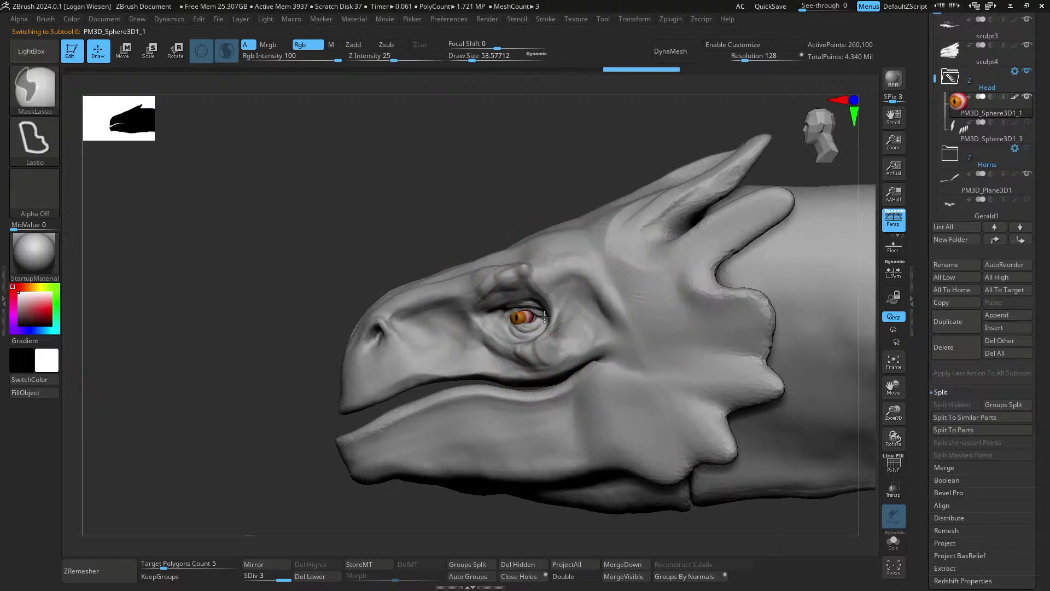
key(w)
key(q)
mouse_move(574, 277)
right_down()
mouse_move(649, 335)
mouse_move(601, 310)
mouse_move(609, 276)
mouse_move(641, 246)
right_up()
- Reselect the head and reshape its side frill spikes with Move Topological at a draw size of about 46
alt+click(675, 339)
key(s)
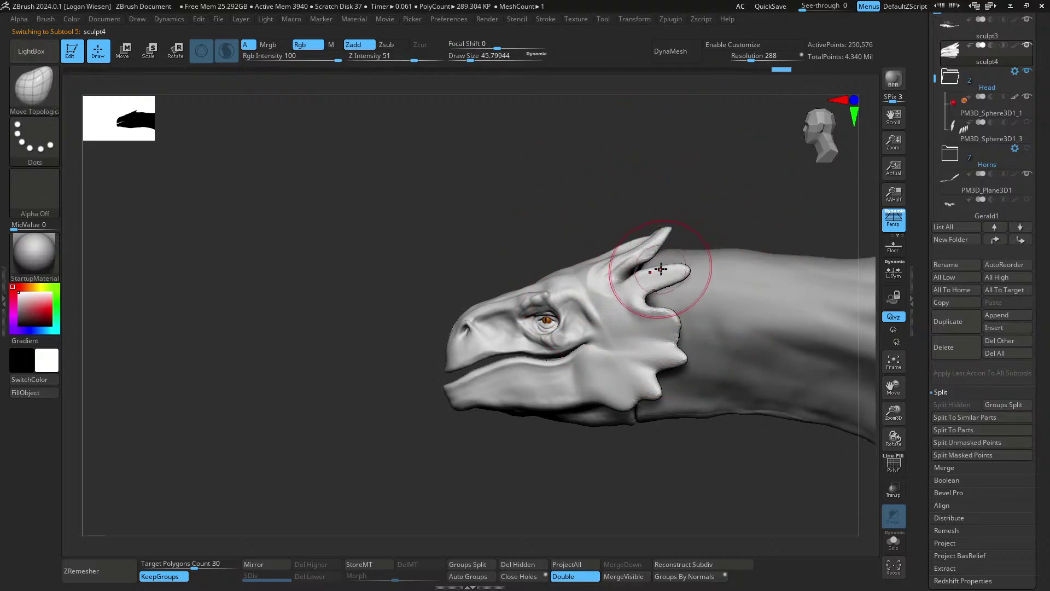
right_drag(692, 267, 659, 233)
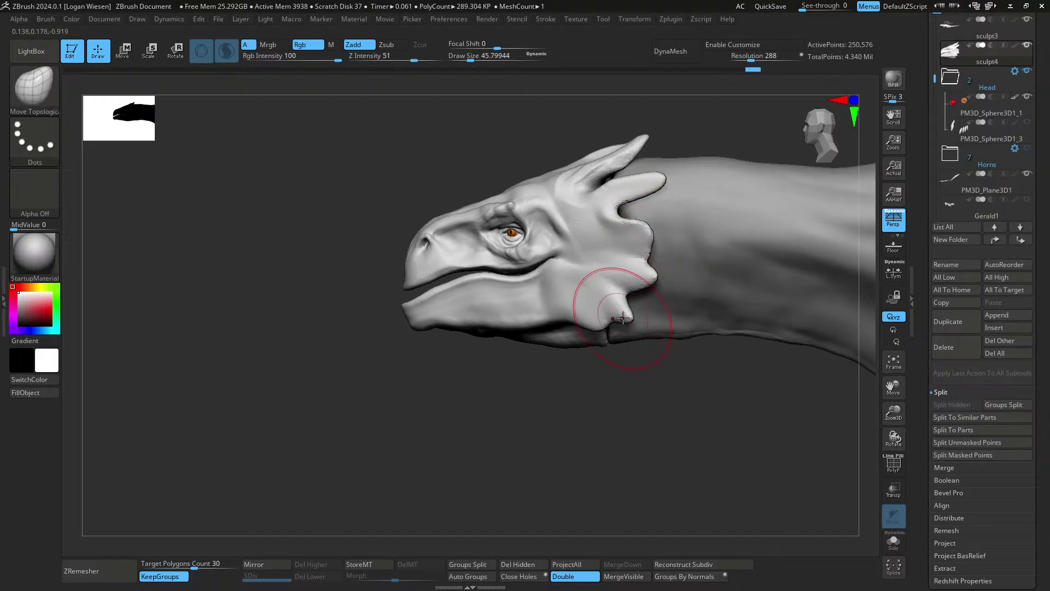
mouse_move(623, 317)
ctrl+right_down()
mouse_move(603, 291)
mouse_move(688, 281)
mouse_move(609, 263)
mouse_move(624, 380)
mouse_move(584, 314)
mouse_move(575, 330)
mouse_move(587, 337)
ctrl+right_up()
- Try to build up the cheek around the mouth corner with ClayBuildup at a draw size of about 21 to 24
key([)
key([)
key([)
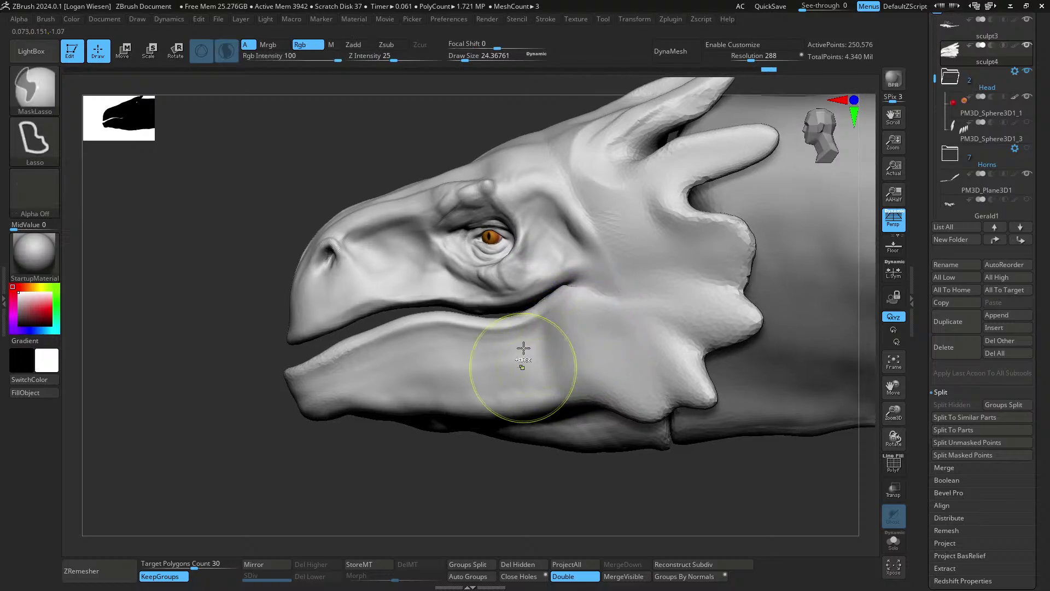
mouse_move(524, 349)
right_down()
mouse_move(563, 328)
mouse_move(558, 305)
mouse_move(575, 300)
right_up()
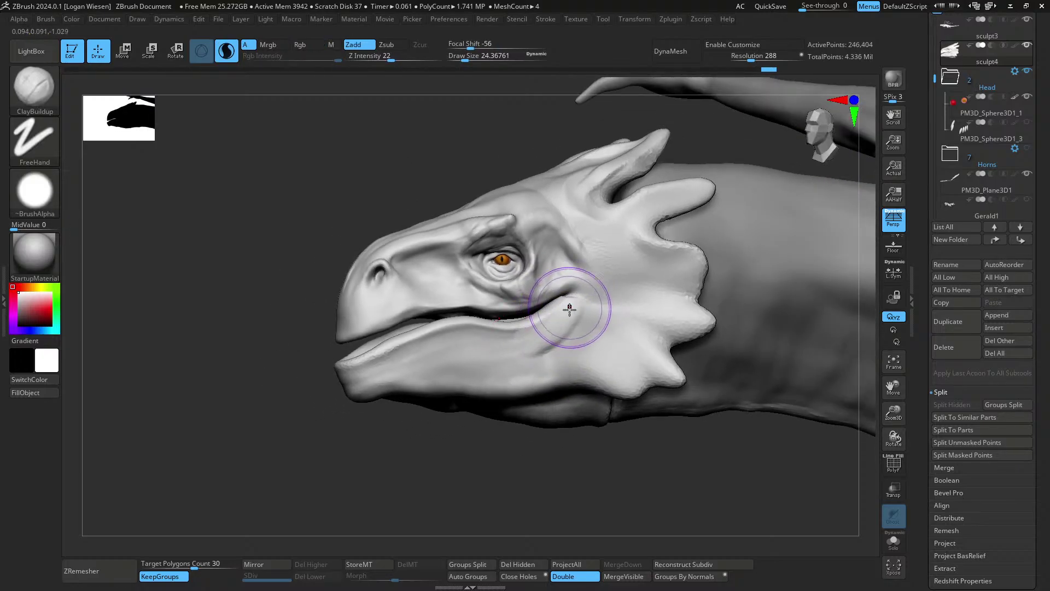
right_drag(555, 334, 561, 342)
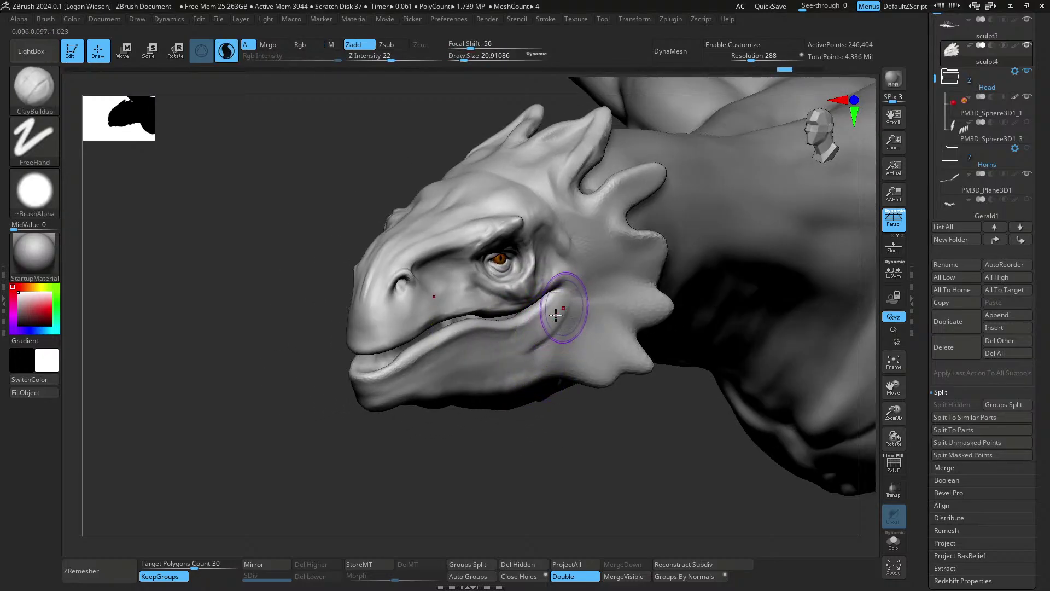
drag(567, 303, 537, 344)
- Isolate the head in Solo mode and enable auto masking for the ClayBuildup brush
key(ctrl+shift+s)
mouse_move(531, 347)
right_down()
mouse_move(591, 328)
mouse_move(547, 325)
mouse_move(514, 305)
right_up()
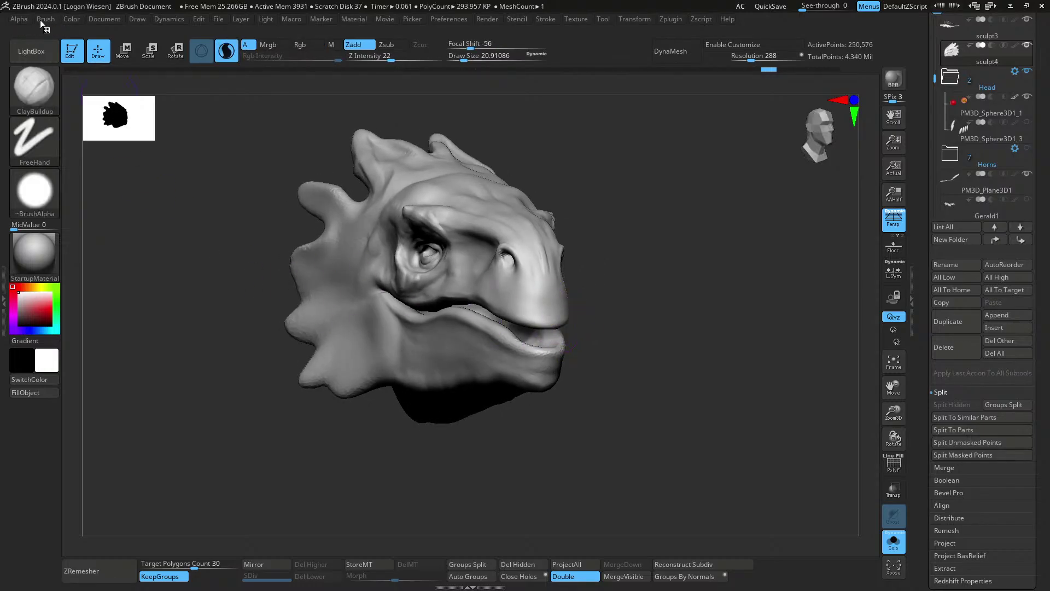
click(19, 20)
click(50, 20)
click(71, 434)
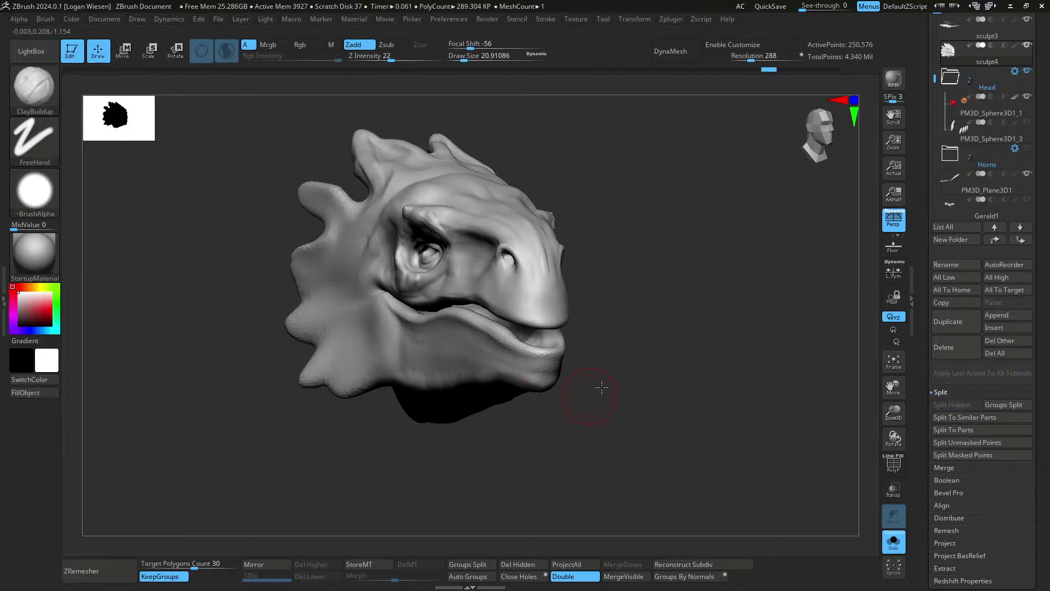
- Build up muscle volume on the lower jaw below the mouth corner with ClayBuildup, dismissing the Auto Masking notes
drag(598, 387, 522, 335)
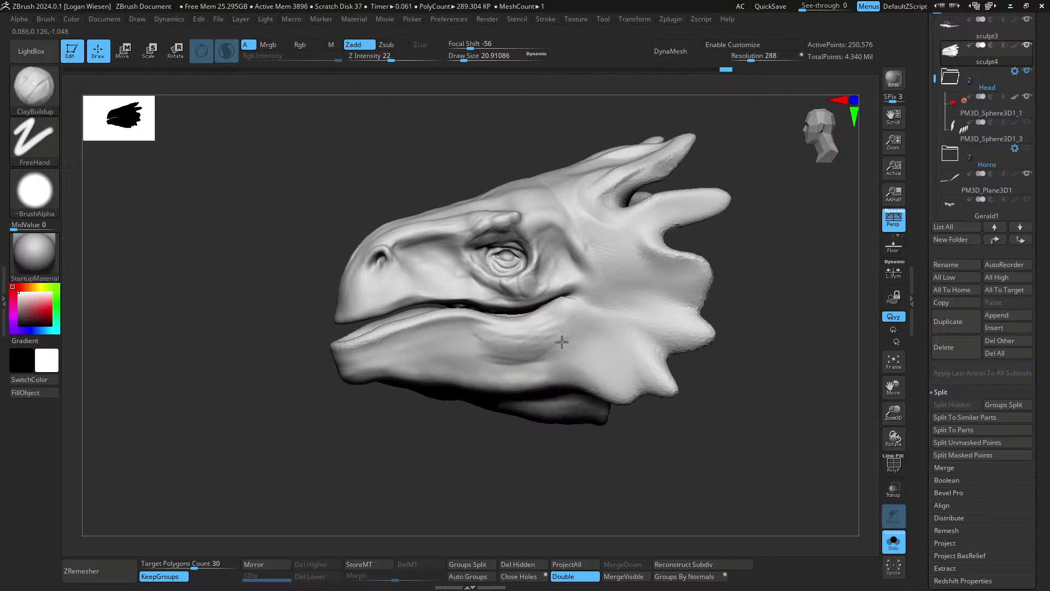
drag(562, 342, 550, 350)
mouse_move(550, 351)
right_down()
mouse_move(646, 352)
mouse_move(553, 347)
mouse_move(540, 368)
right_up()
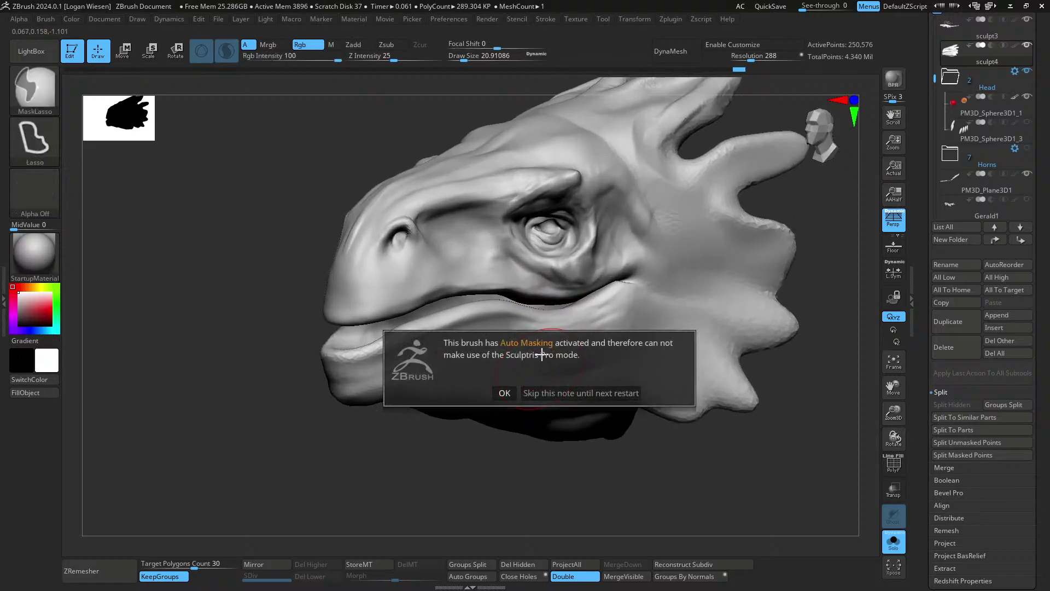
click(504, 392)
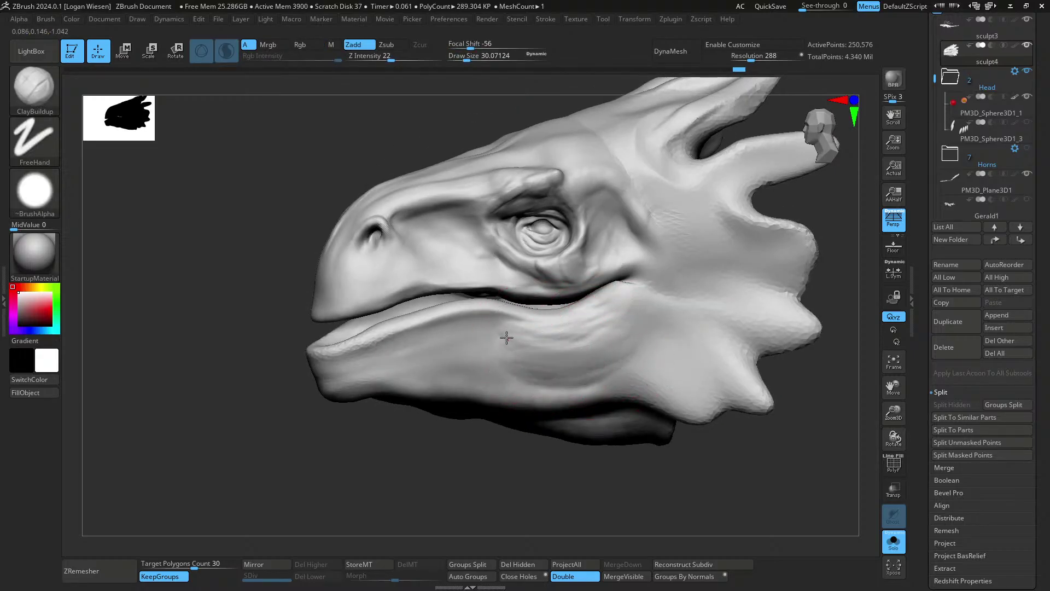
drag(495, 323, 627, 340)
ctrl+right_drag(610, 362, 605, 343)
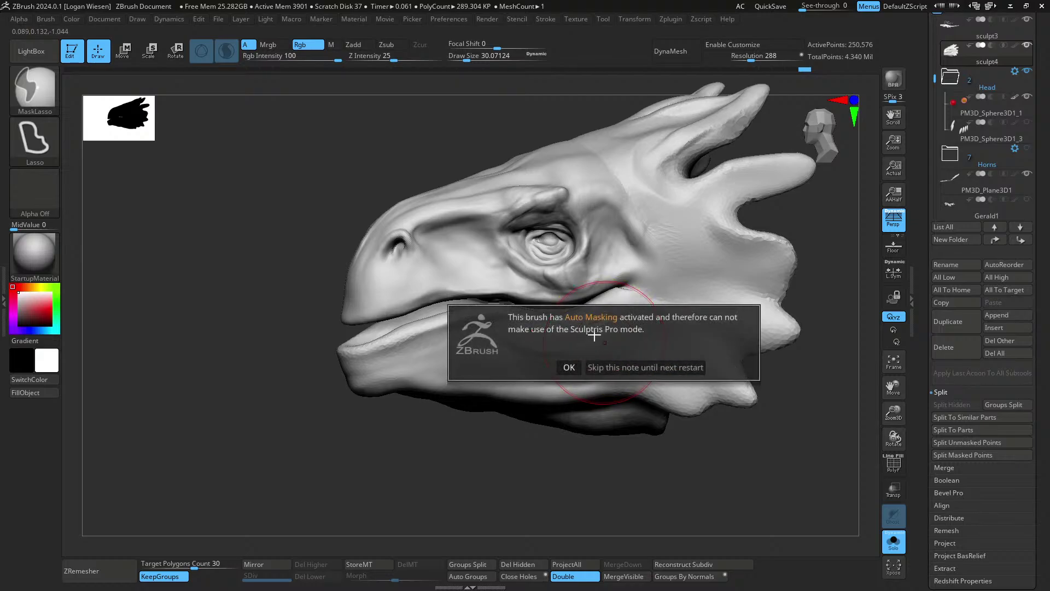
click(579, 365)
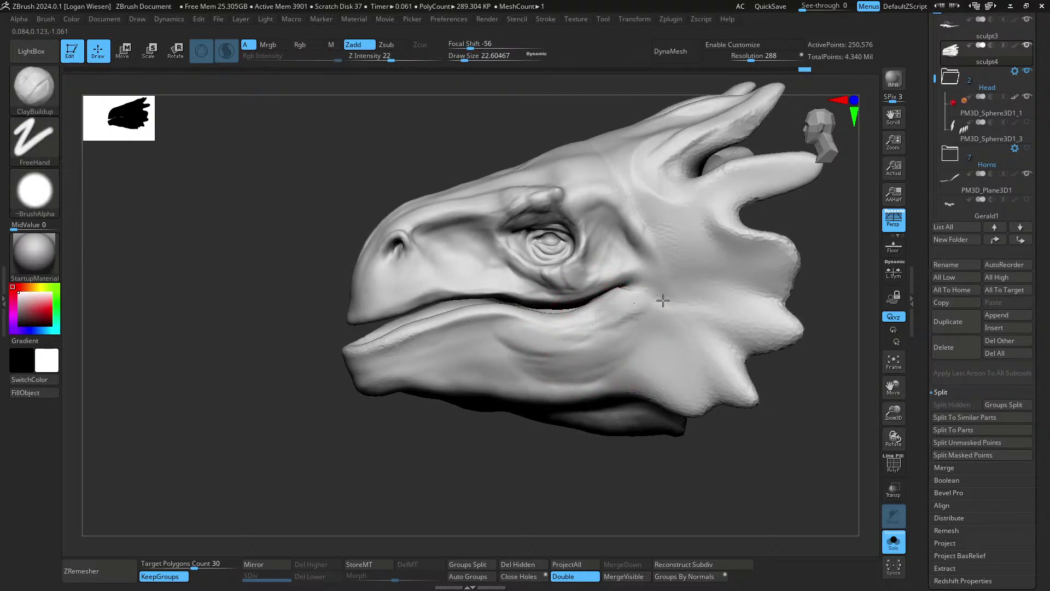
- Smooth the new clay on the side of the lower jaw and add more volume along its lip
key(shift)
shift+drag(589, 356, 547, 359)
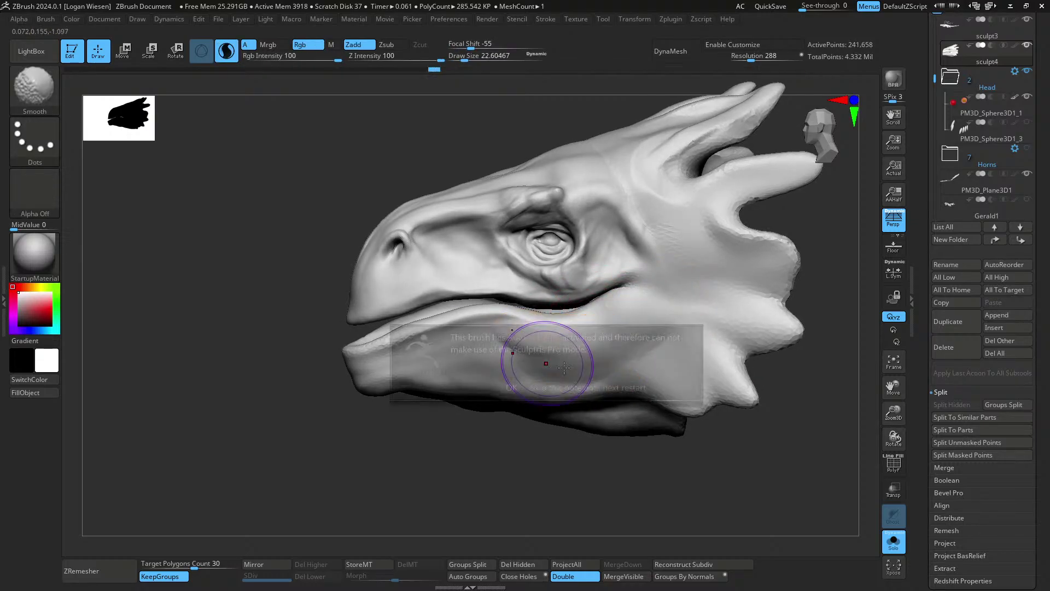
click(514, 386)
mouse_move(579, 351)
right_down()
mouse_move(551, 380)
mouse_move(570, 359)
mouse_move(495, 350)
right_up()
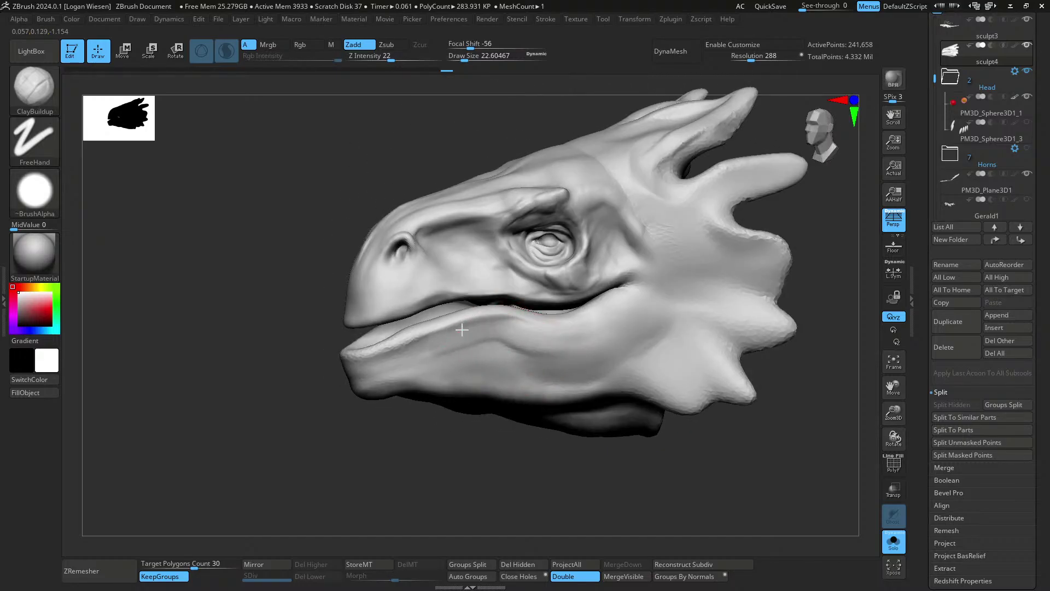
right_drag(604, 372, 586, 281)
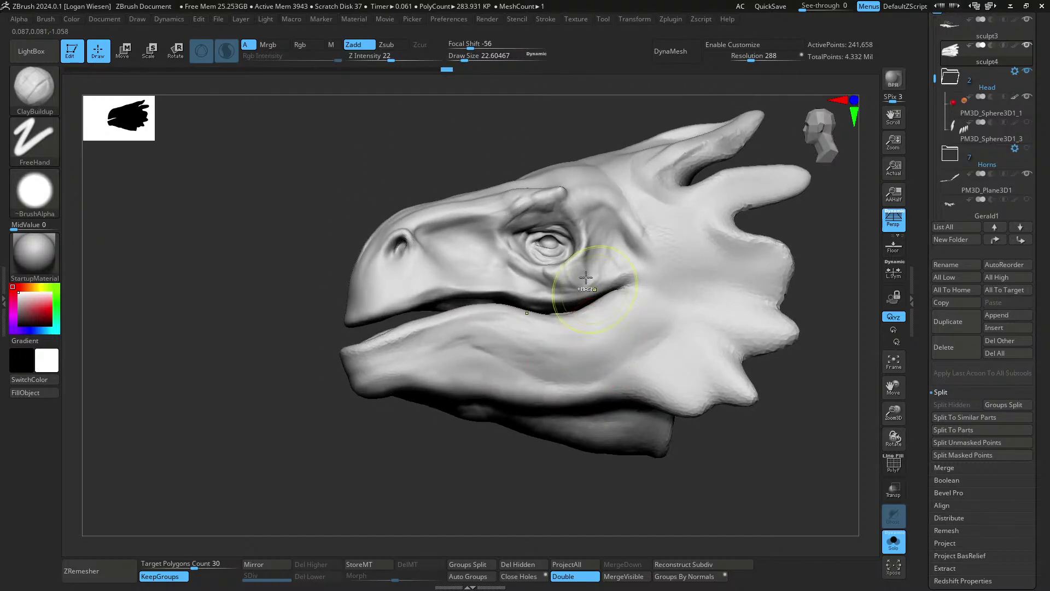
- Refine the folds around the eye socket with ClayBuildup at a draw size of about 11 and smooth them, dismissing the Auto Masking note
key(ctrl)
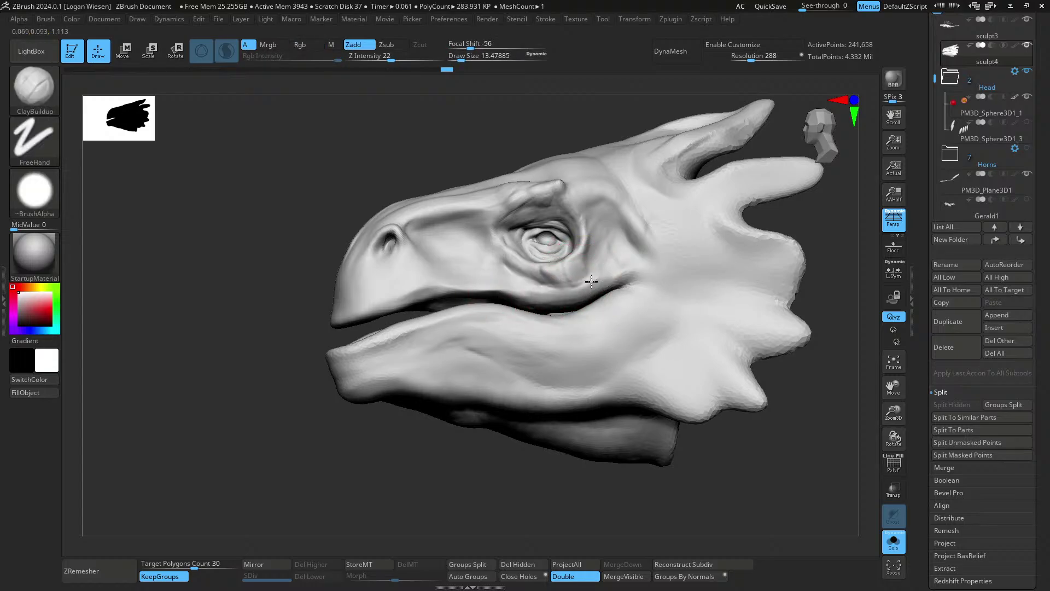
right_drag(580, 285, 604, 253)
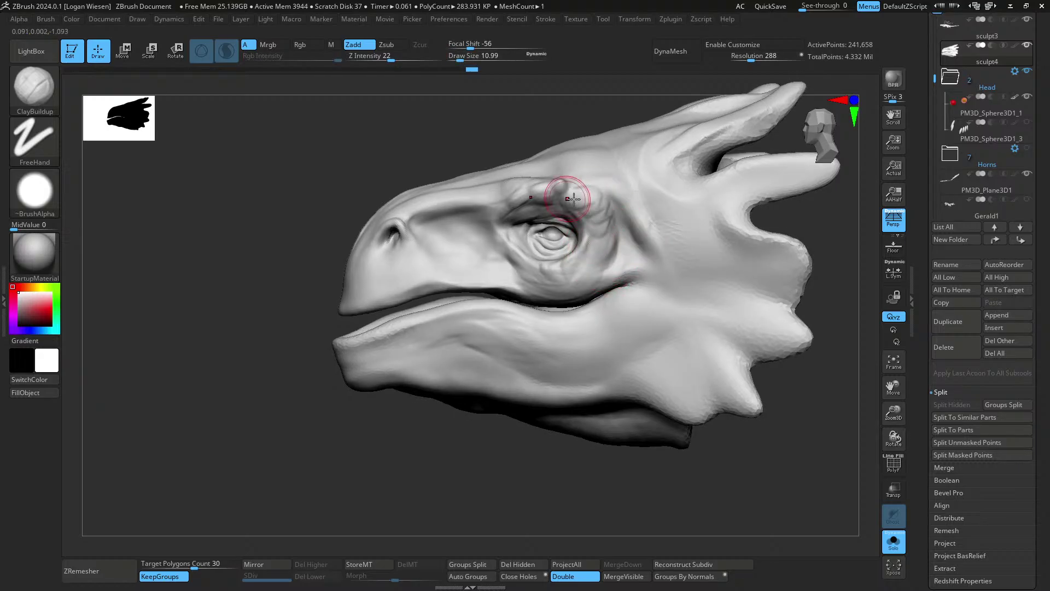
mouse_move(573, 199)
right_down()
mouse_move(589, 200)
mouse_move(555, 192)
right_up()
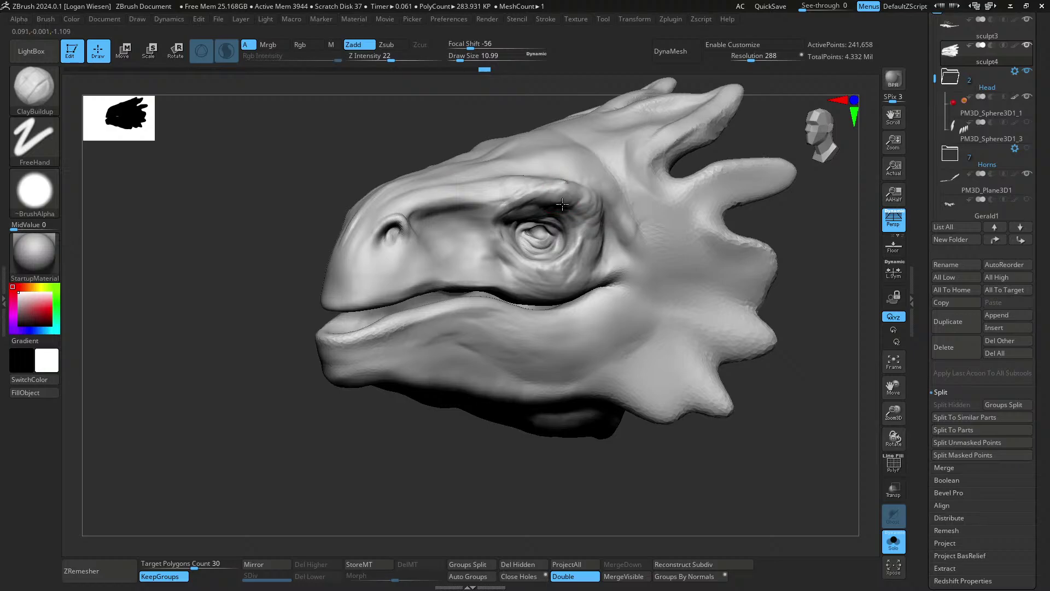
mouse_move(589, 226)
right_down()
mouse_move(603, 228)
mouse_move(593, 223)
right_up()
shift+drag(579, 228, 589, 232)
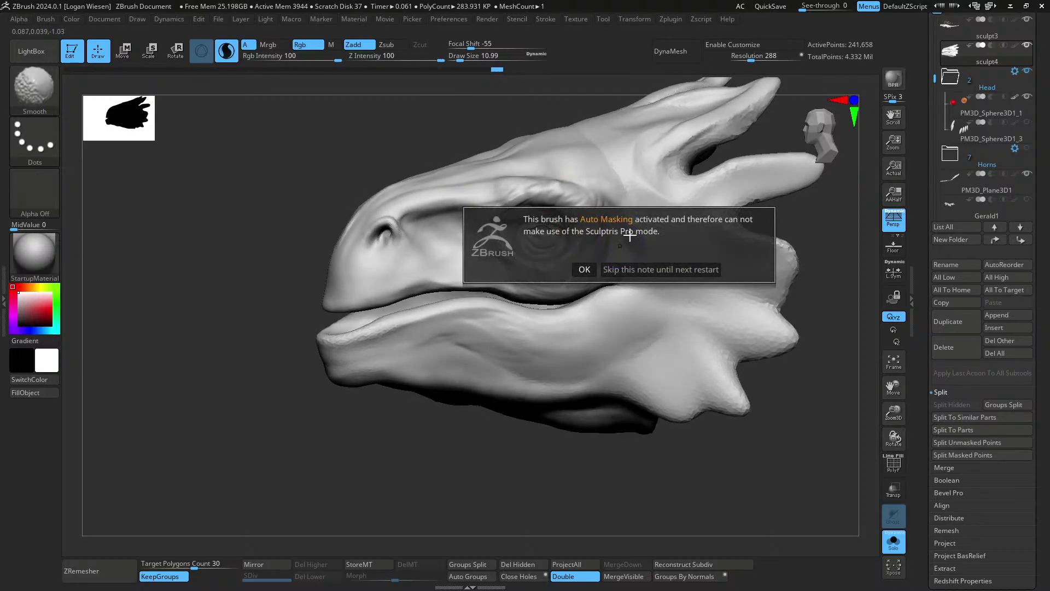
click(584, 269)
click(579, 242)
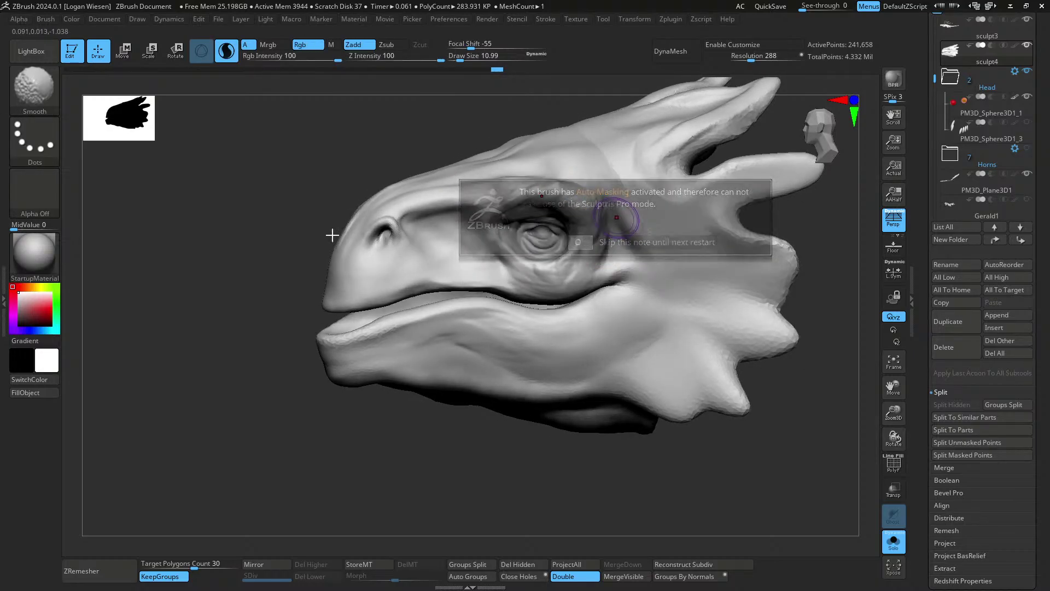
- Turn off BackfaceMask in the ClayBuildup brush's auto masking settings
click(45, 19)
drag(46, 510, 49, 436)
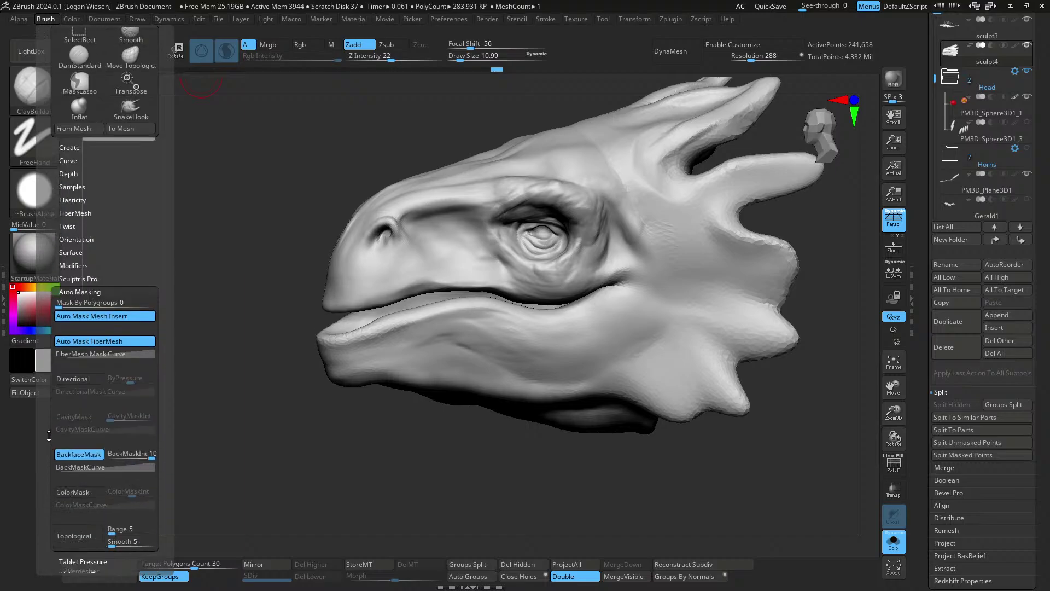
drag(241, 364, 301, 350)
- Build up the brow ridge above and behind the eye with ClayBuildup at a draw size of about 16
drag(624, 188, 626, 188)
mouse_move(627, 189)
right_down()
mouse_move(613, 192)
mouse_move(628, 189)
right_up()
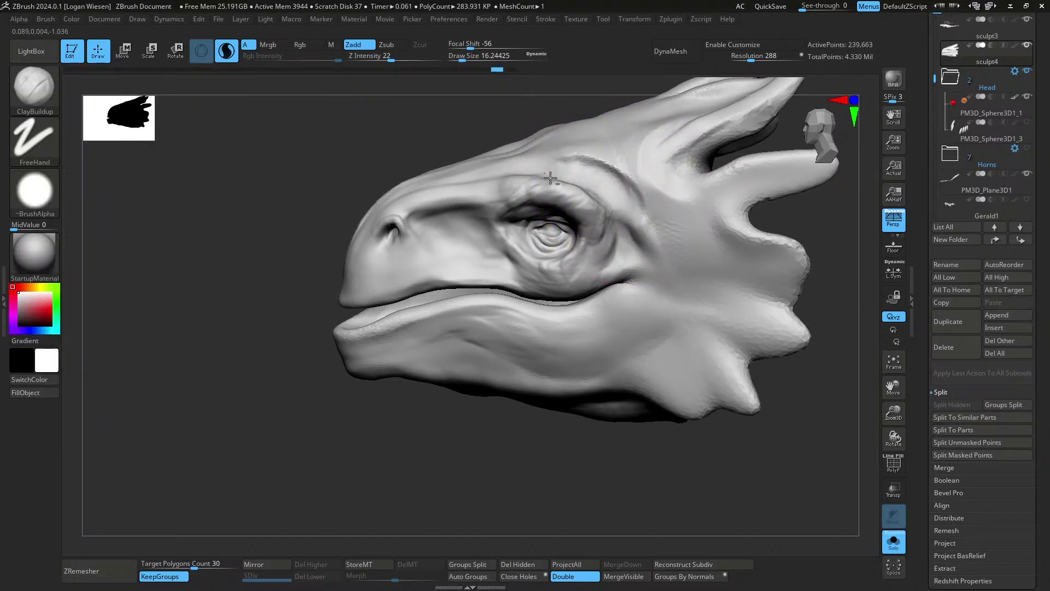
right_drag(557, 186, 572, 239)
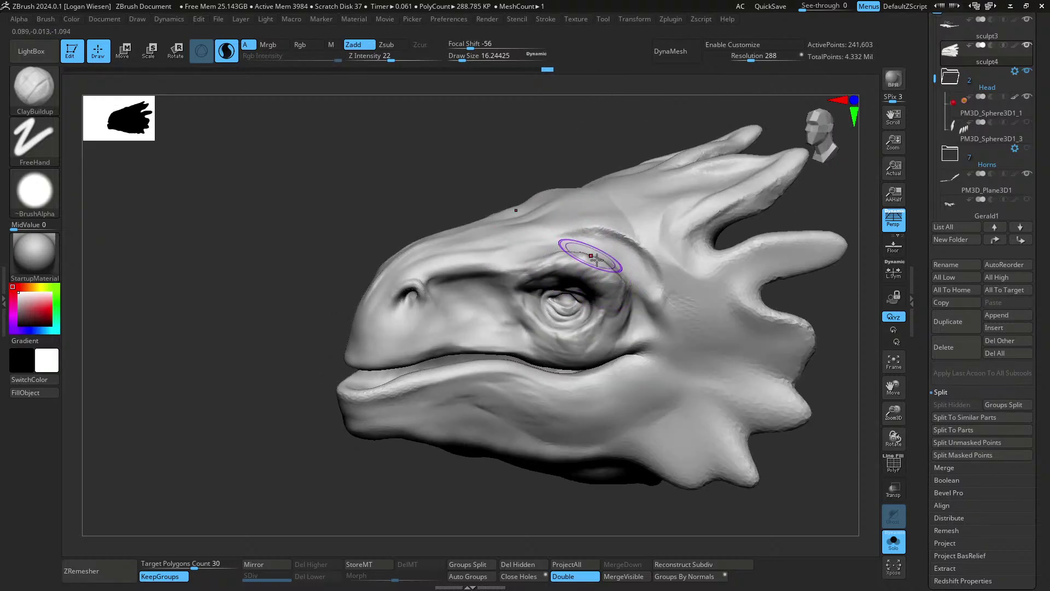
mouse_move(563, 247)
right_down()
mouse_move(622, 256)
mouse_move(586, 242)
mouse_move(607, 212)
right_up()
- Add muscle and ridge detail to the brow and forehead with ClayBuildup at a draw size of about 12
key(s)
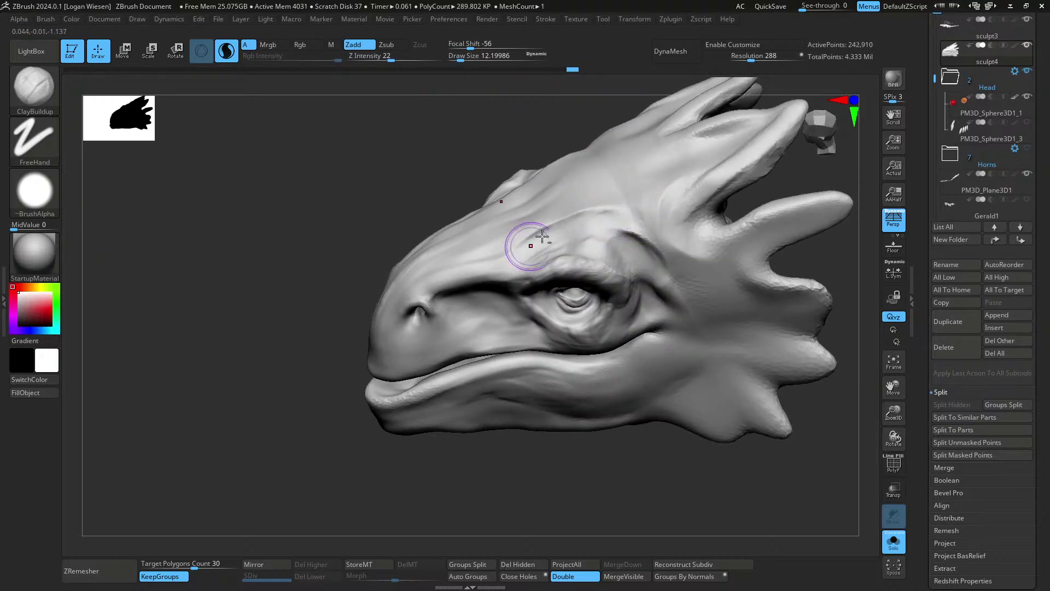
right_drag(542, 236, 544, 241)
key(s)
mouse_move(600, 188)
right_down()
mouse_move(638, 216)
mouse_move(656, 251)
mouse_move(641, 283)
right_up()
drag(641, 283, 673, 277)
- Shape the temple between the eye and the upper horns with ClayBuildup at a draw size of about 23
key(s)
drag(628, 235, 634, 229)
right_drag(629, 236, 648, 251)
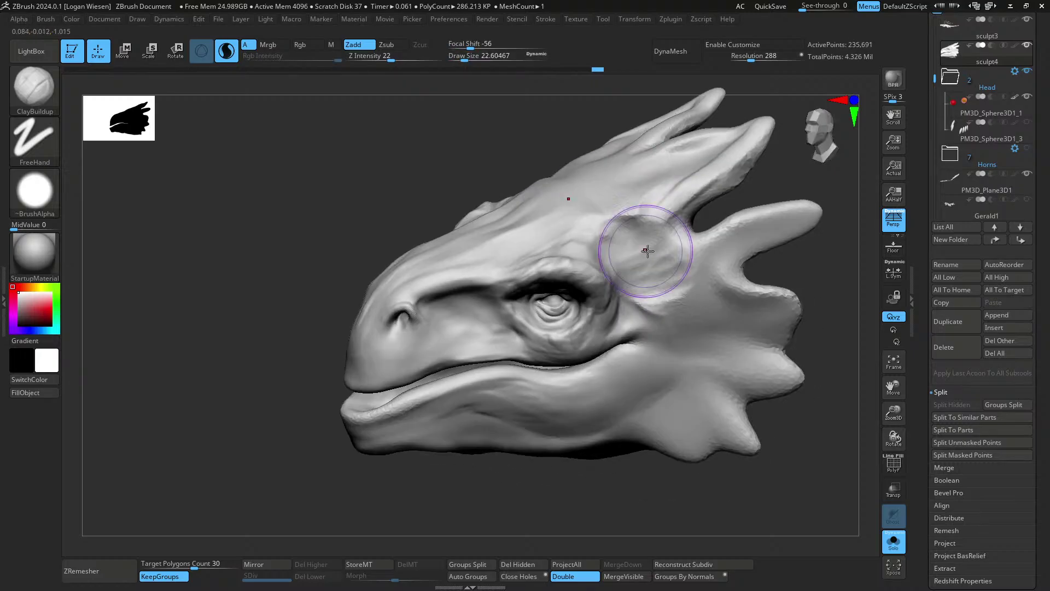
right_drag(585, 229, 622, 183)
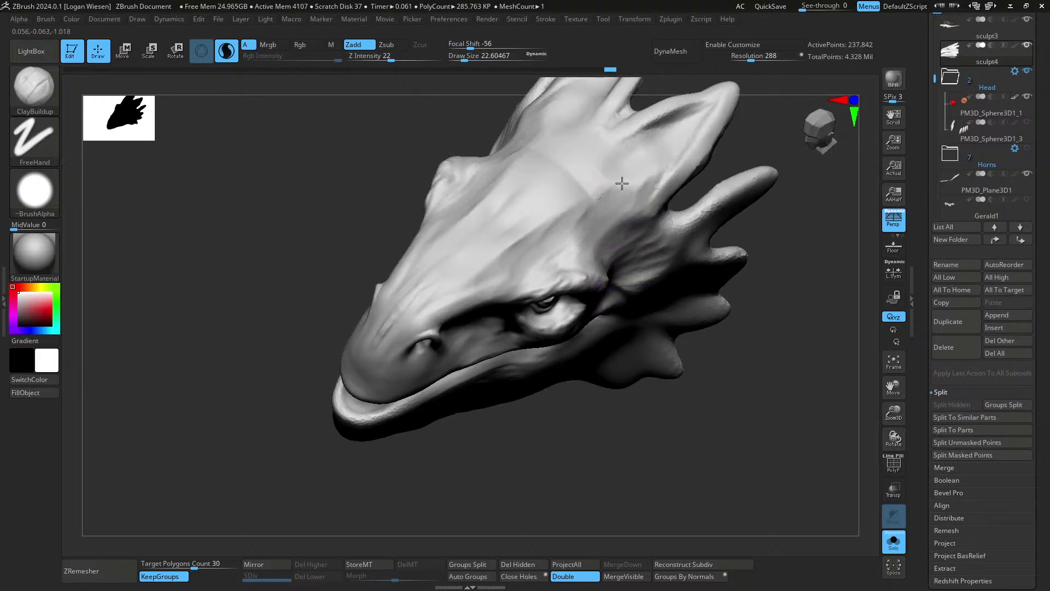
mouse_move(570, 242)
right_down()
mouse_move(633, 216)
mouse_move(601, 214)
right_up()
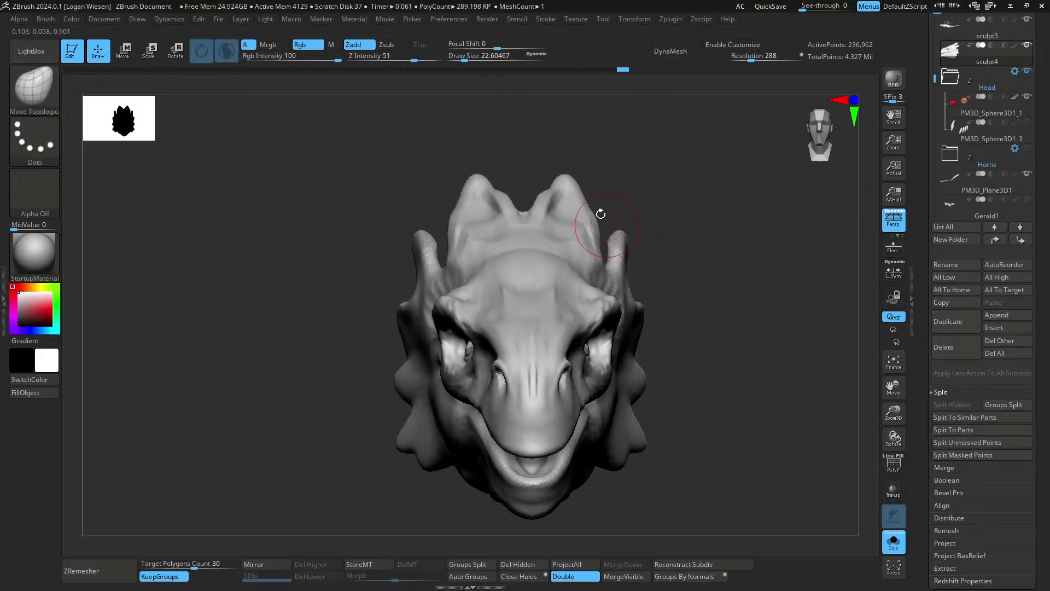
- Reshape the upper horns and side frill with Move Topological, enlarging the draw size from about 23 to 59
key(bracketleft)
drag(582, 176, 600, 213)
ctrl+right_drag(619, 227, 620, 201)
key(s)
drag(599, 205, 603, 204)
right_drag(613, 199, 607, 233)
key(s)
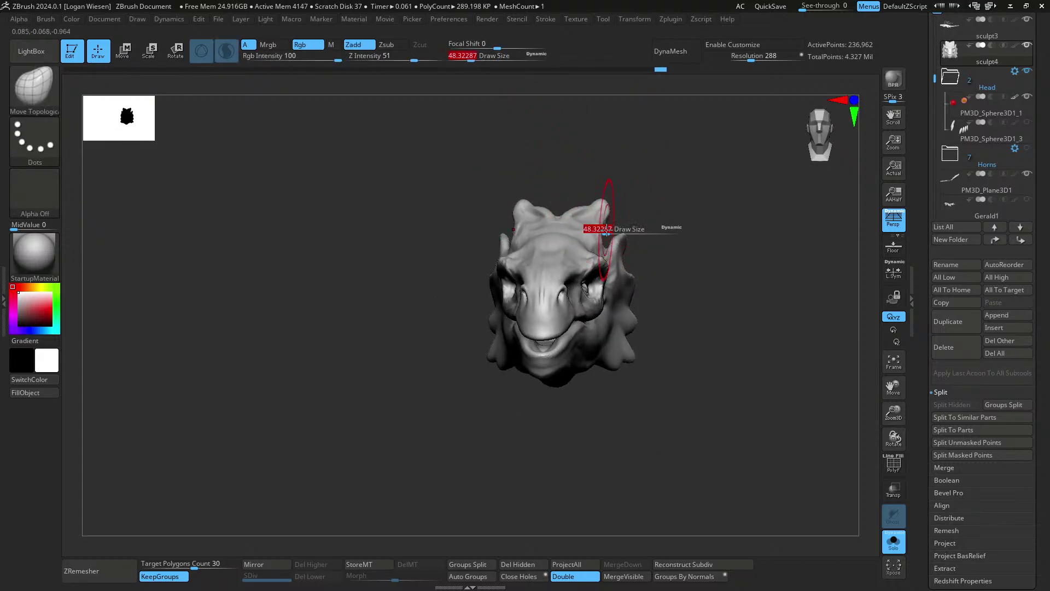
mouse_move(639, 268)
right_down()
mouse_move(633, 331)
mouse_move(648, 331)
mouse_move(634, 276)
right_up()
key(s)
drag(638, 282, 629, 282)
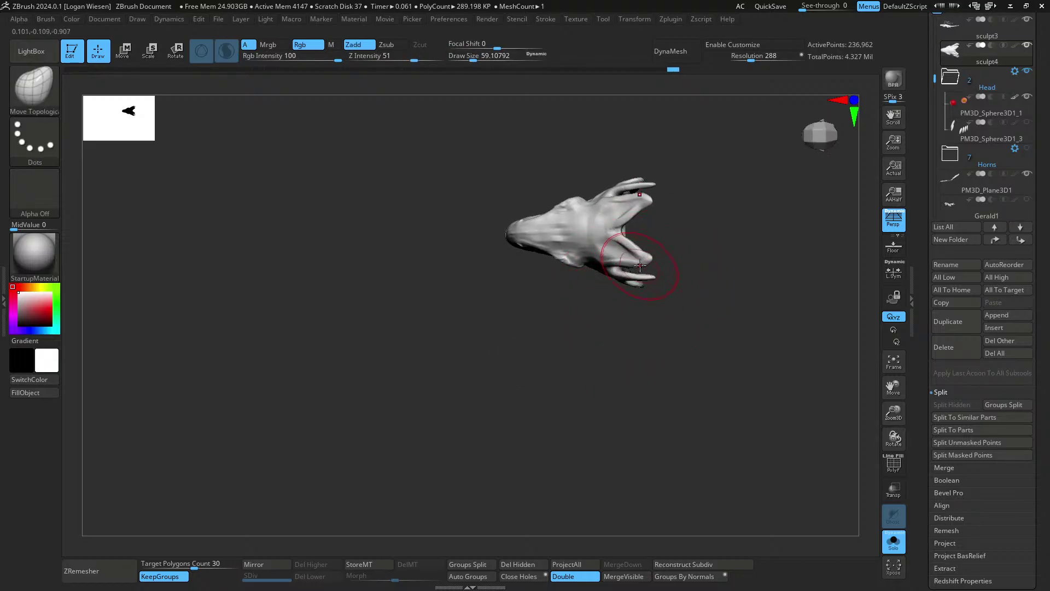
- Adjust the overall proportions of the cheeks and snout with Move Topological at draw sizes of about 68 to 91
mouse_move(648, 263)
right_down()
mouse_move(640, 312)
mouse_move(596, 277)
mouse_move(535, 277)
right_up()
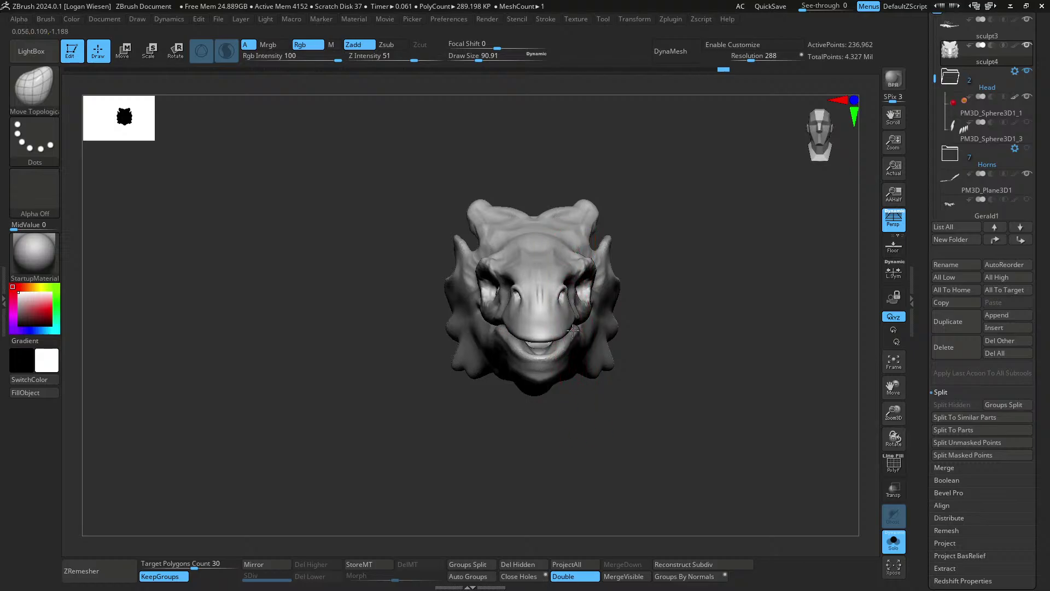
mouse_move(581, 336)
right_down()
mouse_move(665, 328)
mouse_move(620, 304)
mouse_move(615, 328)
mouse_move(613, 305)
mouse_move(668, 321)
mouse_move(579, 356)
right_up()
key(ctrl)
key(s)
drag(579, 356, 569, 359)
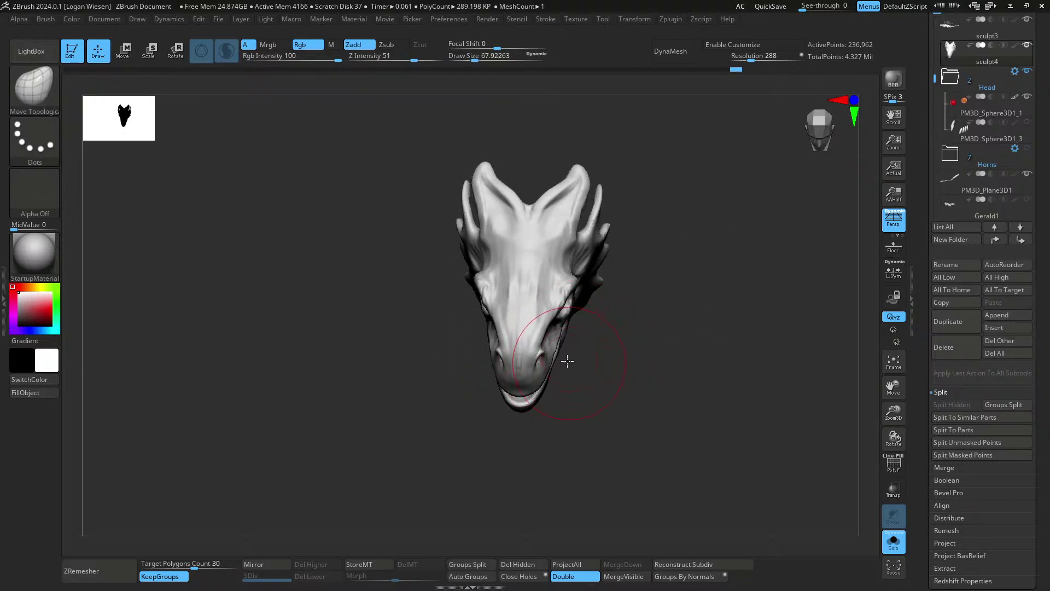
- Refine the nostril and snout profile with Move Topological at a draw size of about 16
mouse_move(569, 360)
alt+right_down()
mouse_move(607, 301)
mouse_move(609, 169)
mouse_move(551, 253)
mouse_move(556, 342)
alt+right_up()
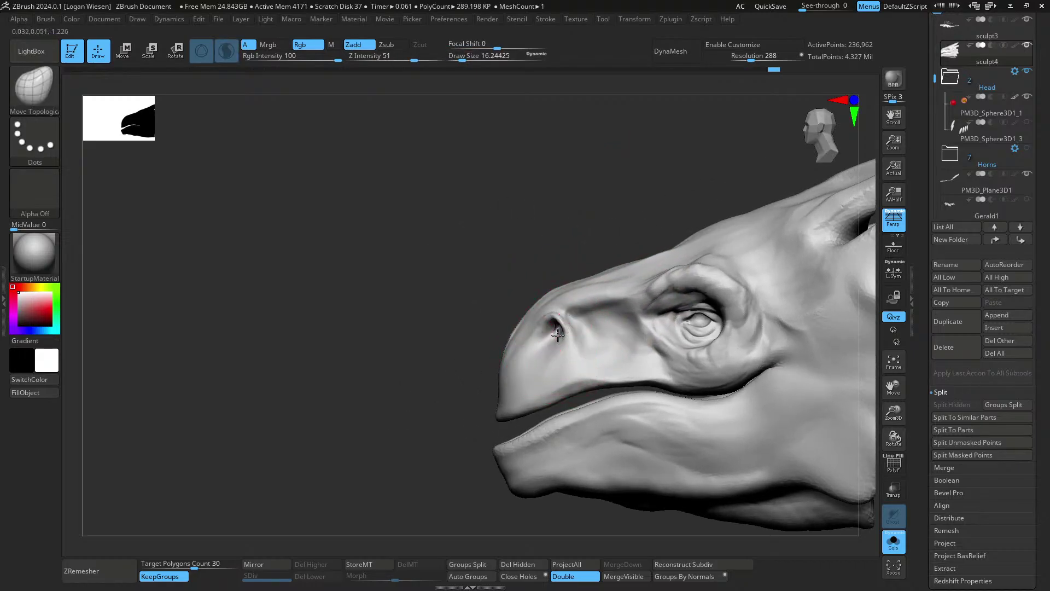
ctrl+right_drag(558, 334, 595, 340)
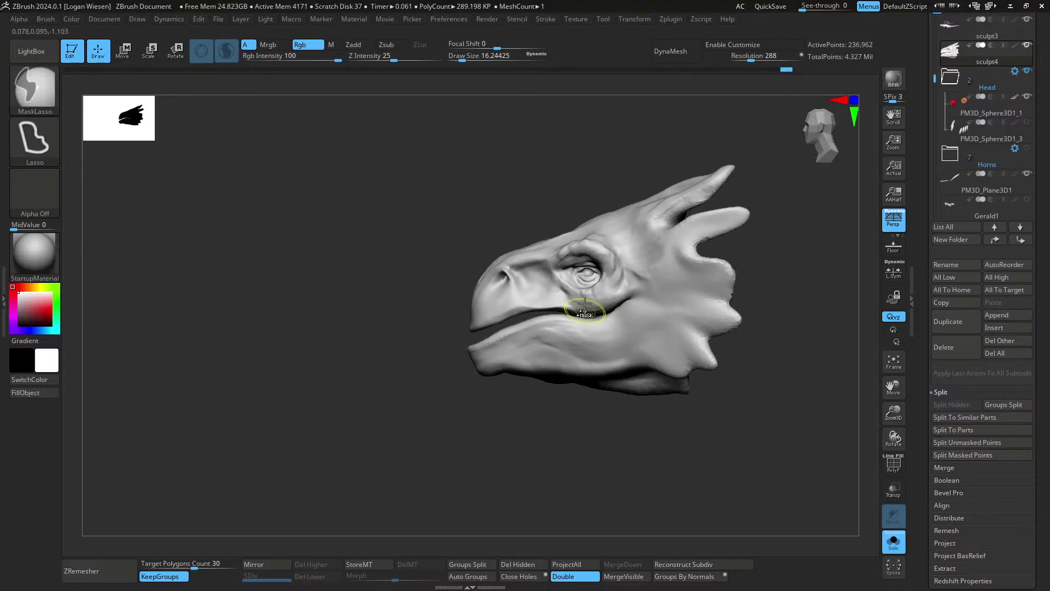
mouse_move(585, 304)
ctrl+right_down()
mouse_move(591, 279)
mouse_move(614, 323)
ctrl+right_up()
- Adjust the forms around the eye with Move Topological and leave Solo mode to show the head with the neck and eyes
key(b)
key(m)
key(t)
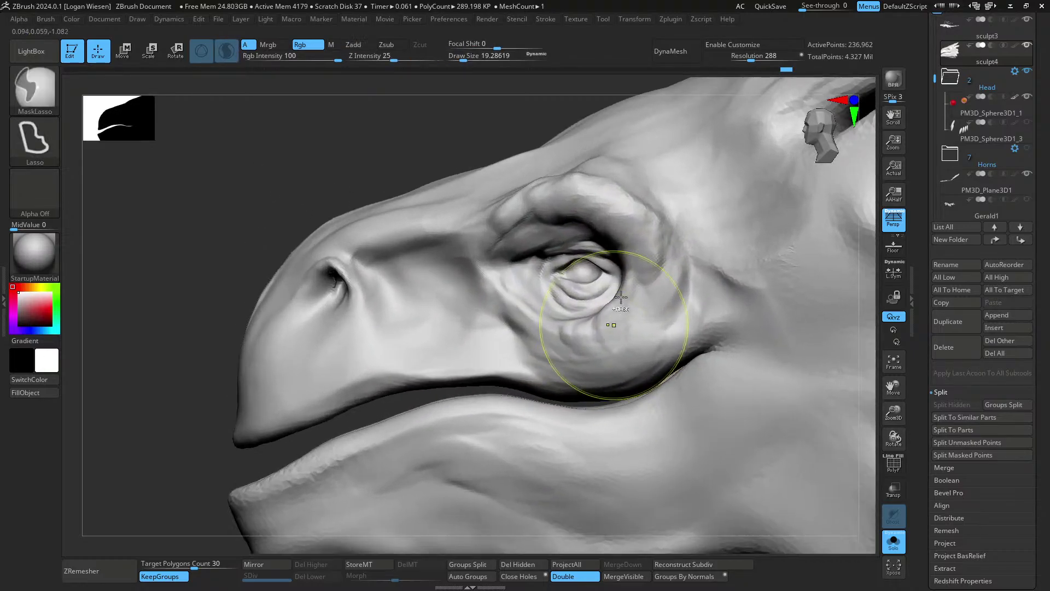
key(s)
drag(629, 283, 572, 288)
mouse_move(575, 290)
right_down()
mouse_move(615, 314)
mouse_move(622, 279)
right_up()
key(alt+s)
mouse_move(622, 328)
shift+right_down()
mouse_move(645, 381)
mouse_move(583, 282)
mouse_move(647, 310)
mouse_move(678, 307)
mouse_move(613, 306)
mouse_move(631, 314)
mouse_move(631, 328)
shift+right_up()
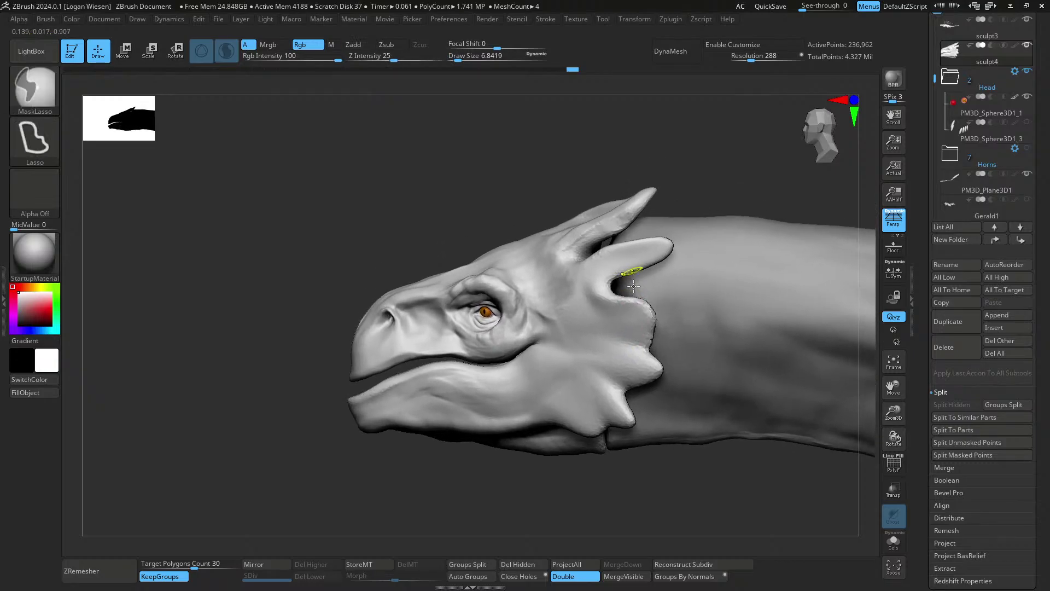
- Isolate the head again and build up the side frill and upper horns with ClayBuildup
ctrl+right_drag(631, 268, 629, 295)
key(b)
key(c)
key(b)
key(s)
drag(632, 252, 635, 252)
right_drag(630, 251, 607, 284)
ctrl+drag(657, 308, 691, 334)
right_drag(607, 284, 626, 244)
drag(554, 240, 575, 255)
mouse_move(573, 296)
right_down()
mouse_move(559, 239)
mouse_move(598, 207)
mouse_move(624, 225)
mouse_move(559, 175)
right_up()
- Reshape the upper horn with Move Topological at a draw size of about 32
key(b)
key(m)
key(t)
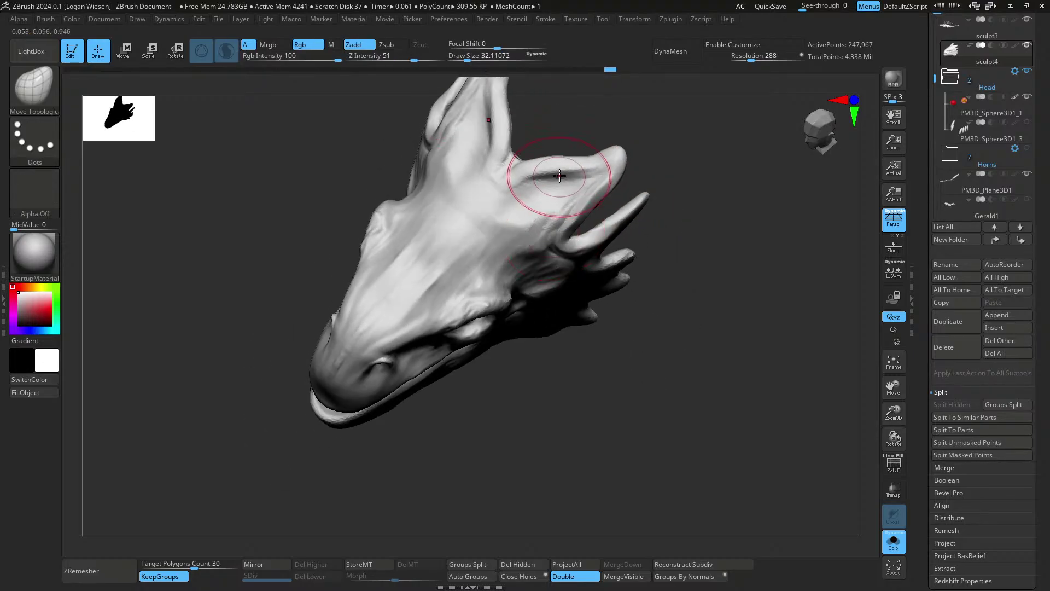
mouse_move(575, 141)
right_down()
mouse_move(579, 224)
mouse_move(608, 255)
mouse_move(614, 233)
mouse_move(593, 256)
mouse_move(504, 192)
mouse_move(553, 237)
right_up()
- Build up an extra spike and webbing along the inner edge of the upper horns with ClayBuildup at a draw size of about 8
key(b)
key(c)
key(b)
drag(574, 212, 540, 237)
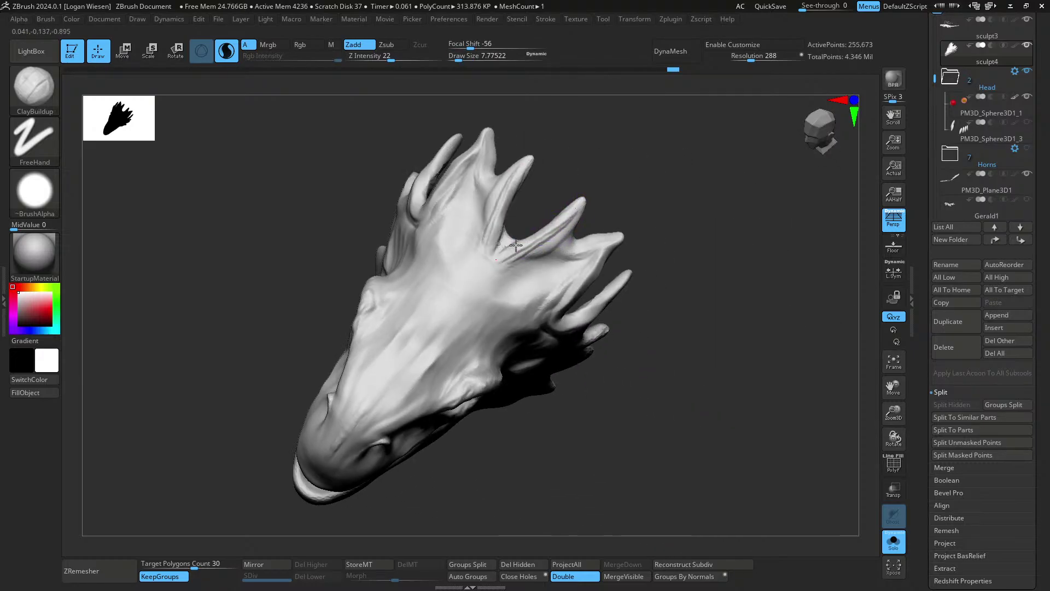
right_drag(584, 203, 587, 207)
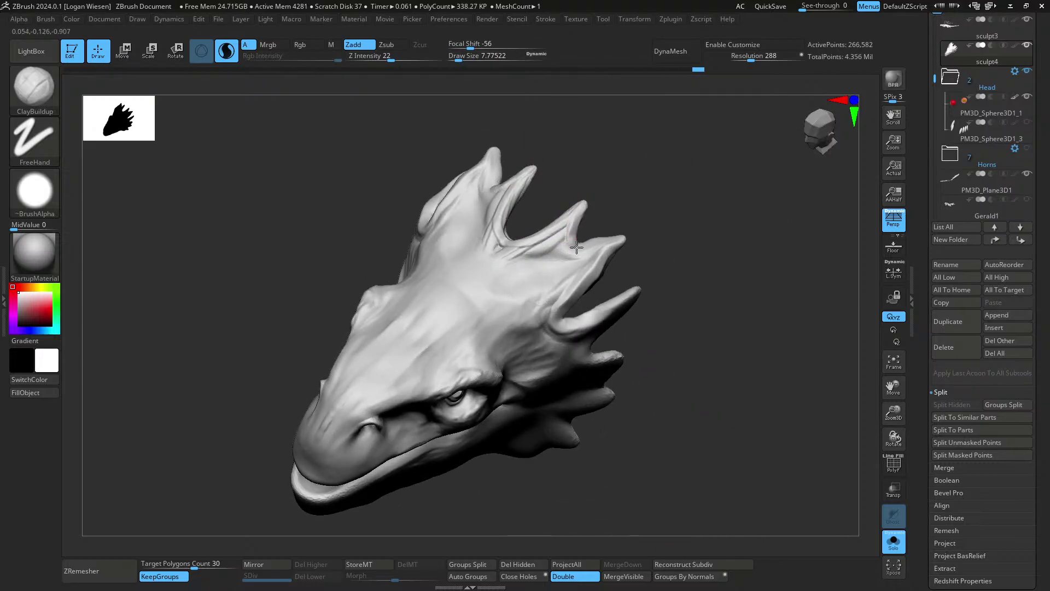
right_drag(577, 247, 616, 251)
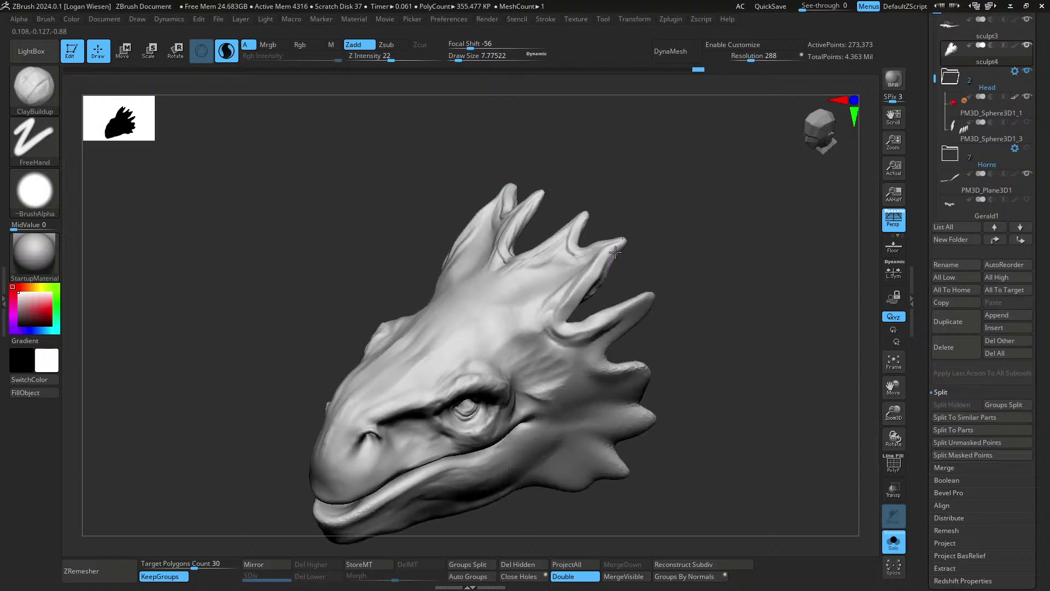
mouse_move(566, 300)
right_down()
mouse_move(581, 258)
mouse_move(612, 279)
mouse_move(653, 285)
right_up()
- Smooth the upper horn spikes and adjust their shape with Move Topological at a draw size of about 18
key(shift)
key(b)
key(m)
key(t)
key(s)
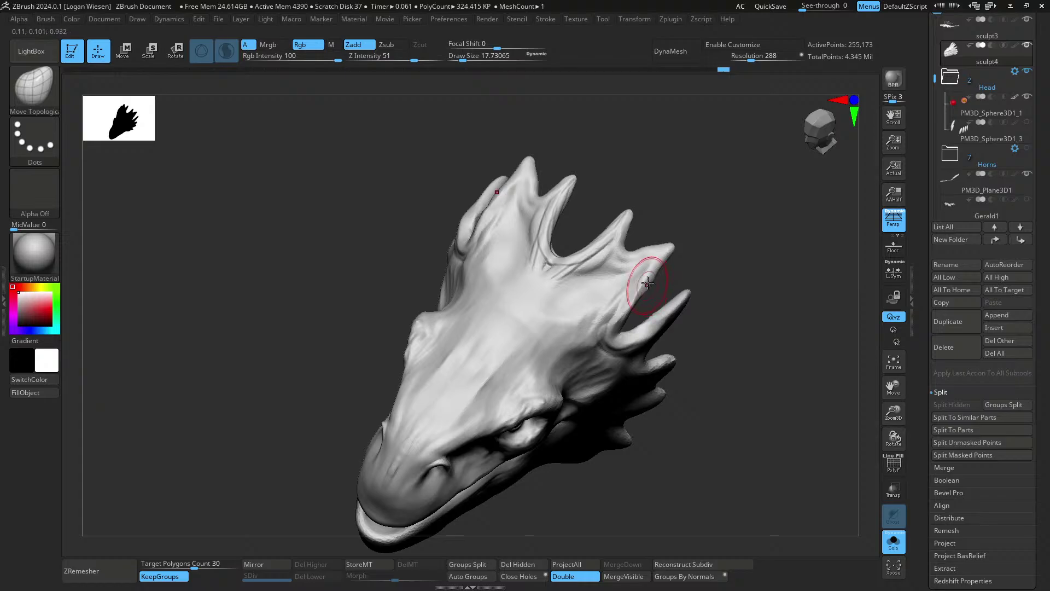
mouse_move(626, 222)
right_down()
mouse_move(596, 205)
mouse_move(647, 223)
mouse_move(591, 305)
right_up()
- Add ridges along the long side spike of the frill with ClayBuildup at draw sizes of about 5 to 10
key(b)
key(c)
key(b)
key(s)
drag(589, 305, 585, 305)
alt+right_drag(615, 332, 606, 271)
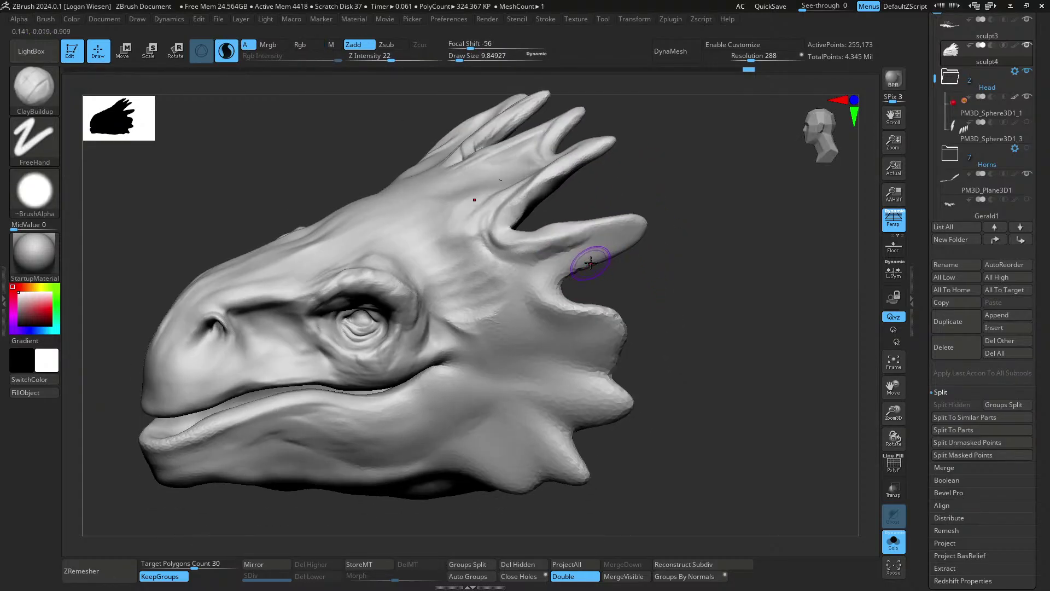
right_drag(641, 224, 643, 228)
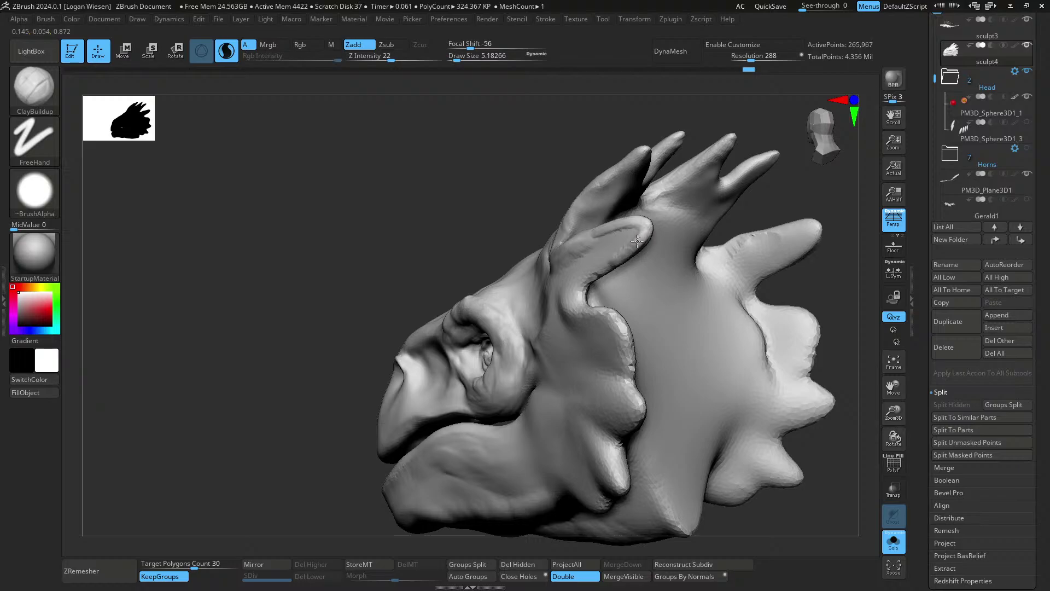
drag(637, 242, 596, 274)
right_drag(618, 247, 645, 241)
- Pull the long side spike into a sharper tip with Move Topological at a draw size of about 16
key(b)
key(m)
key(t)
key(s)
drag(642, 240, 647, 240)
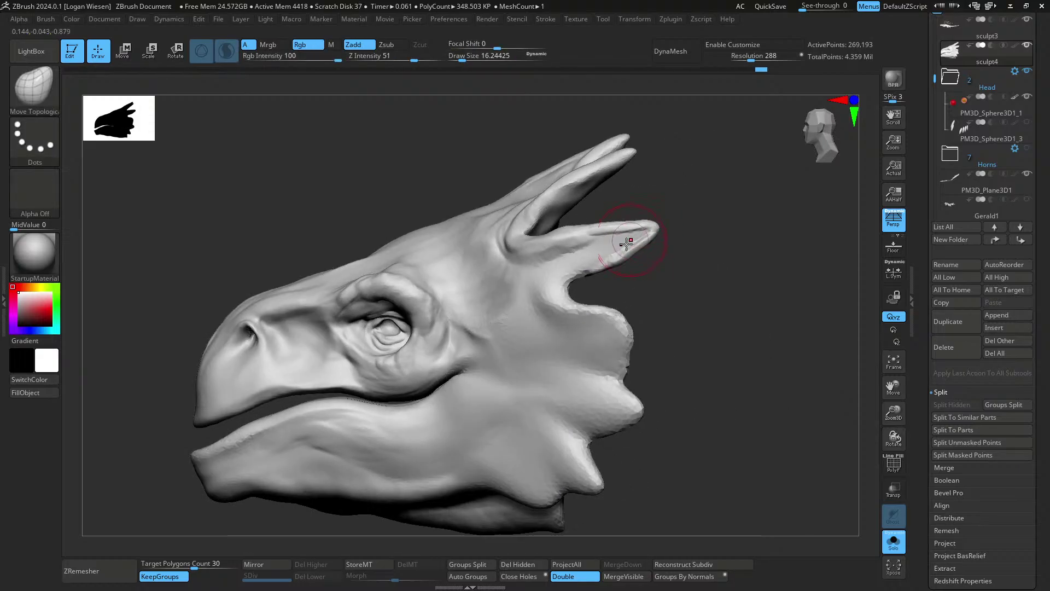
- Build up the lower edge of the long side spike with ClayBuildup and swell the frill edge with Inflat at a draw size of about 13
key(b)
key(c)
key(b)
mouse_move(591, 288)
right_down()
mouse_move(613, 273)
mouse_move(537, 241)
mouse_move(622, 278)
right_up()
key(b)
key(i)
key(n)
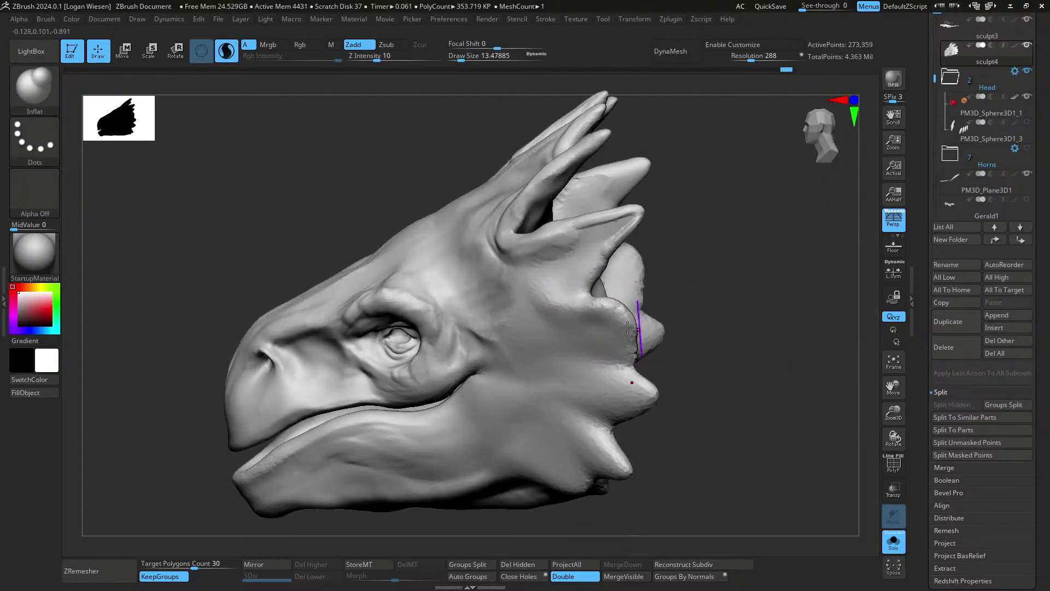
right_drag(628, 327, 600, 277)
- Thicken the frill edge between the long side spike and the lobe below it with ClayBuildup at a draw size of about 11
key(b)
key(c)
key(b)
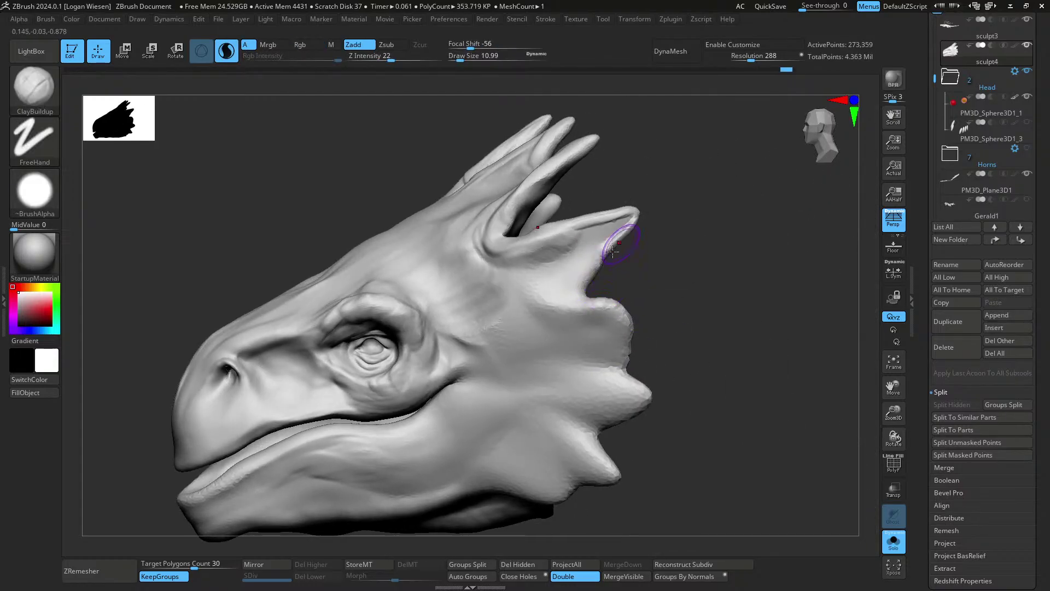
right_drag(630, 326, 623, 307)
- Deepen the notches and pull the side frill lobes into sharper points with Move Topological at a draw size of about 16
key(b)
key(m)
key(t)
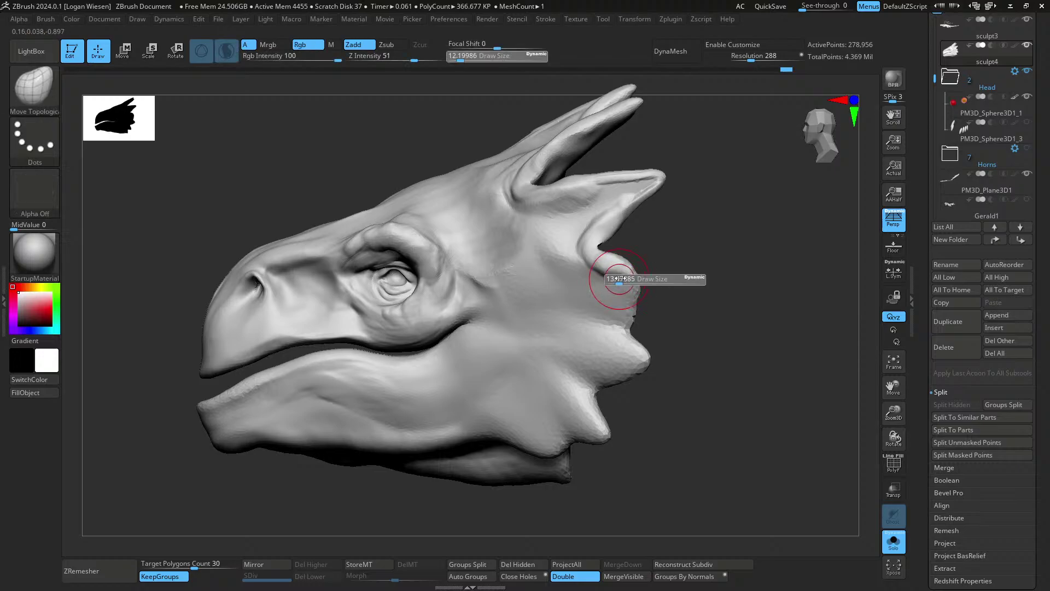
mouse_move(629, 312)
mouse_down()
mouse_move(611, 322)
mouse_move(599, 312)
mouse_up()
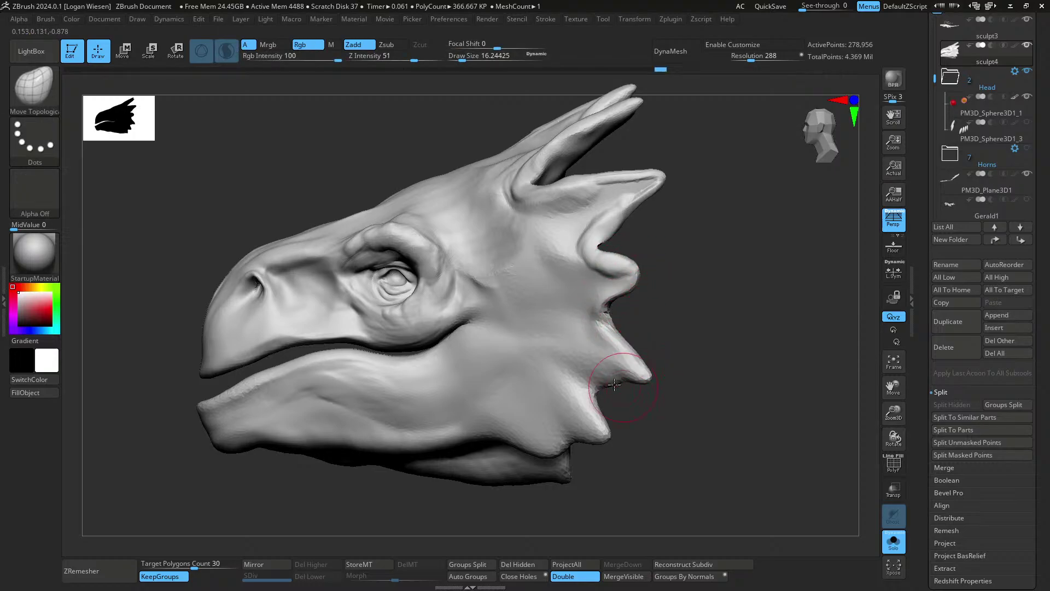
- Pull out a small spike at the lower end of the frill behind the jaw with Move Topological at a draw size of about 9
mouse_move(615, 379)
right_down()
mouse_move(598, 352)
mouse_move(573, 352)
right_up()
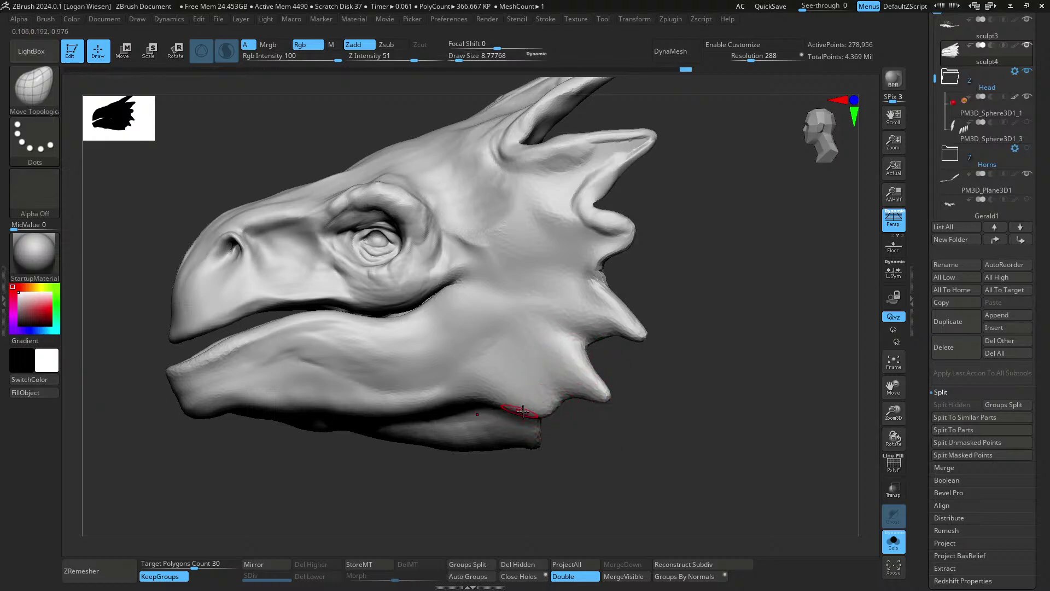
drag(550, 420, 564, 427)
right_drag(564, 427, 598, 411)
- Build up the small spikes at the lower end of the side frill with ClayBuildup at a draw size of about 9 to 11
key(b)
key(c)
key(b)
drag(534, 409, 553, 416)
right_drag(560, 417, 538, 407)
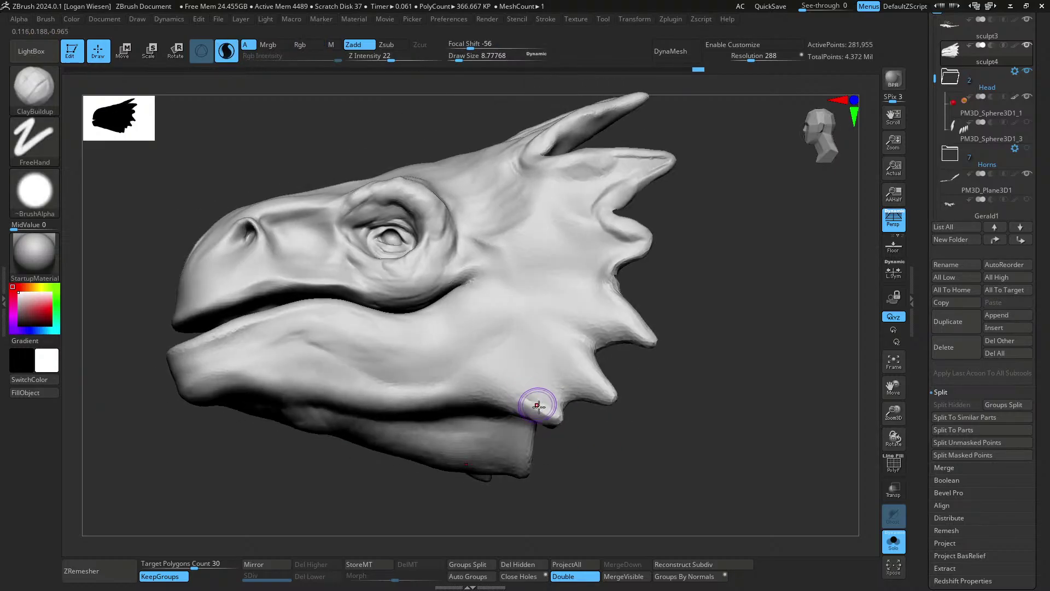
drag(586, 388, 605, 396)
right_drag(612, 395, 586, 392)
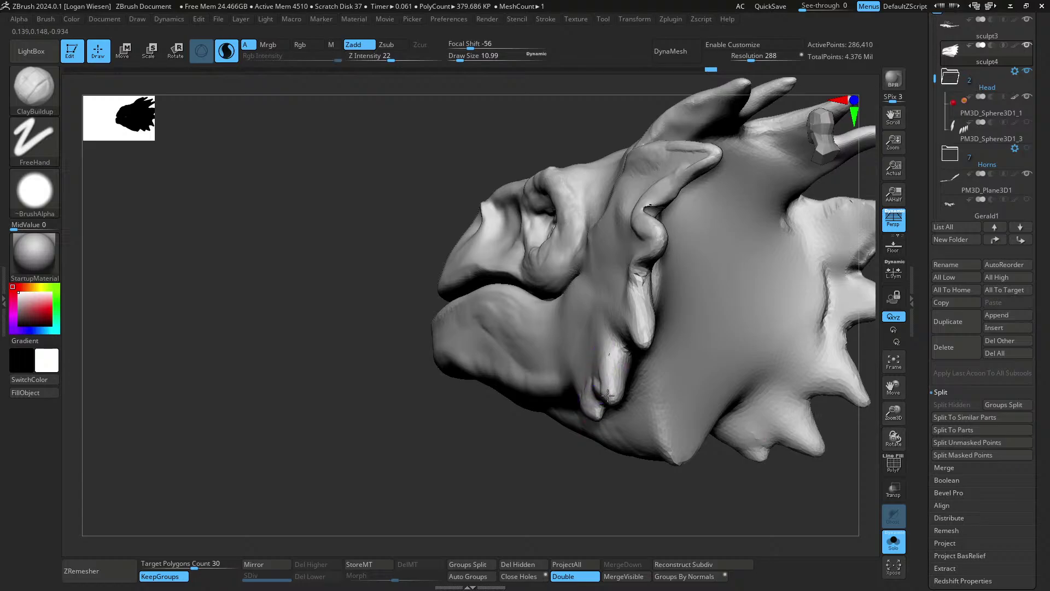
drag(608, 395, 612, 396)
right_drag(612, 396, 620, 399)
- Sculpt ridges running from the lower frill spikes onto the rear of the jaw with ClayBuildup at a draw size of about 6
key(s)
mouse_move(584, 355)
mouse_down()
mouse_move(591, 343)
mouse_move(574, 351)
mouse_up()
right_drag(549, 327, 534, 339)
mouse_move(537, 353)
mouse_down()
mouse_move(539, 388)
mouse_move(513, 348)
mouse_up()
key(s)
mouse_move(635, 333)
right_down()
mouse_move(624, 331)
mouse_move(652, 339)
right_up()
drag(669, 338, 650, 282)
right_drag(673, 334, 728, 307)
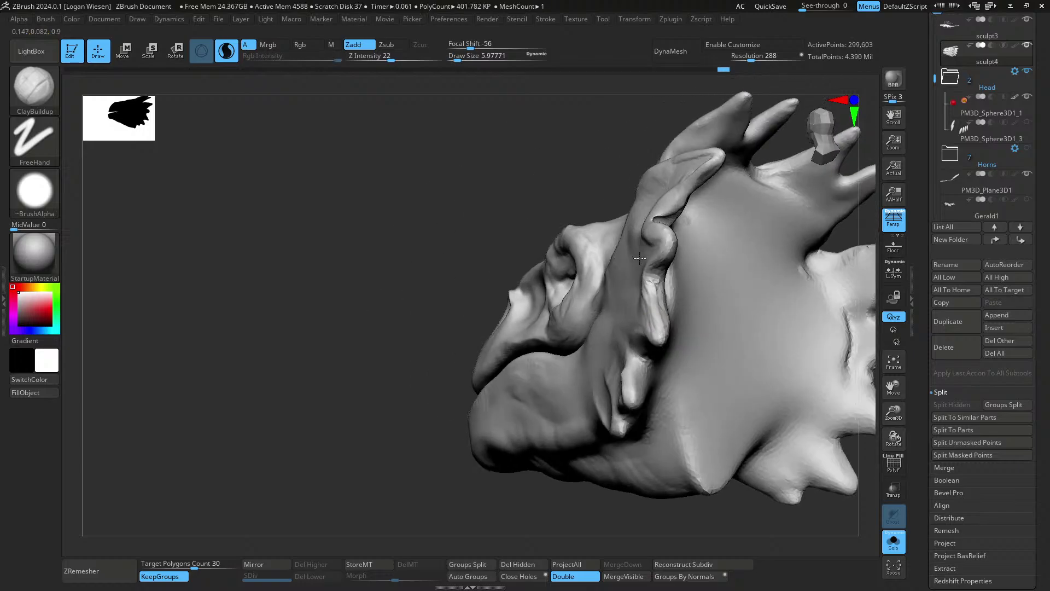
- Build up the middle lobe of the side frill and the edge below it with ClayBuildup
key(s)
drag(648, 282, 684, 290)
drag(653, 246, 656, 285)
right_drag(683, 306, 619, 296)
drag(637, 296, 660, 264)
right_drag(675, 260, 692, 264)
- Pull the middle frill lobe into a sharper spike with Move Topological and smooth its surface
key(b)
key(m)
key(t)
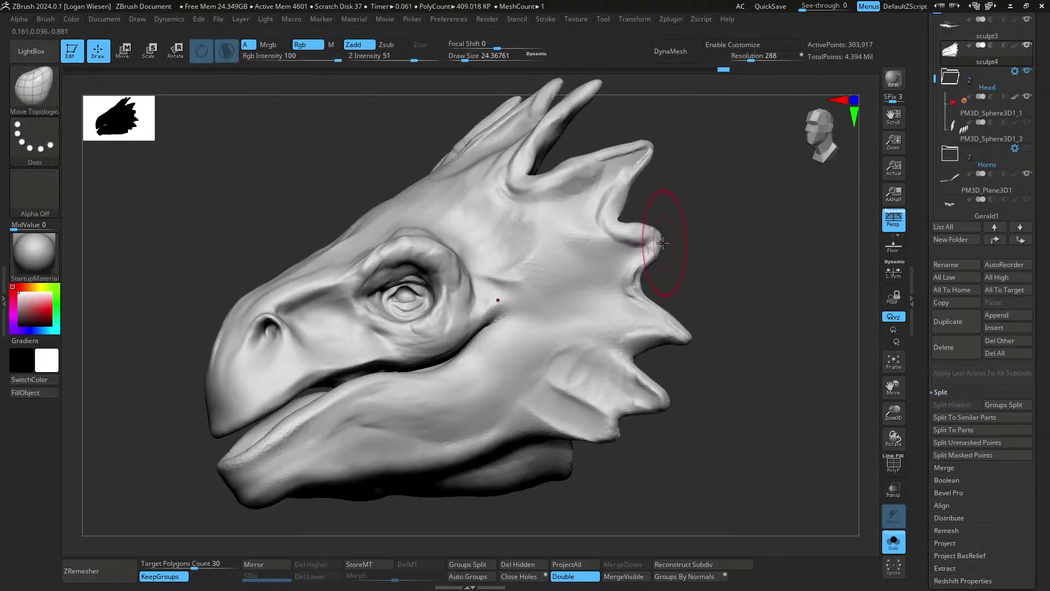
key(s)
drag(666, 242, 668, 239)
mouse_move(682, 241)
right_down()
mouse_move(666, 252)
mouse_move(629, 241)
mouse_move(629, 218)
right_up()
shift+drag(656, 219, 648, 212)
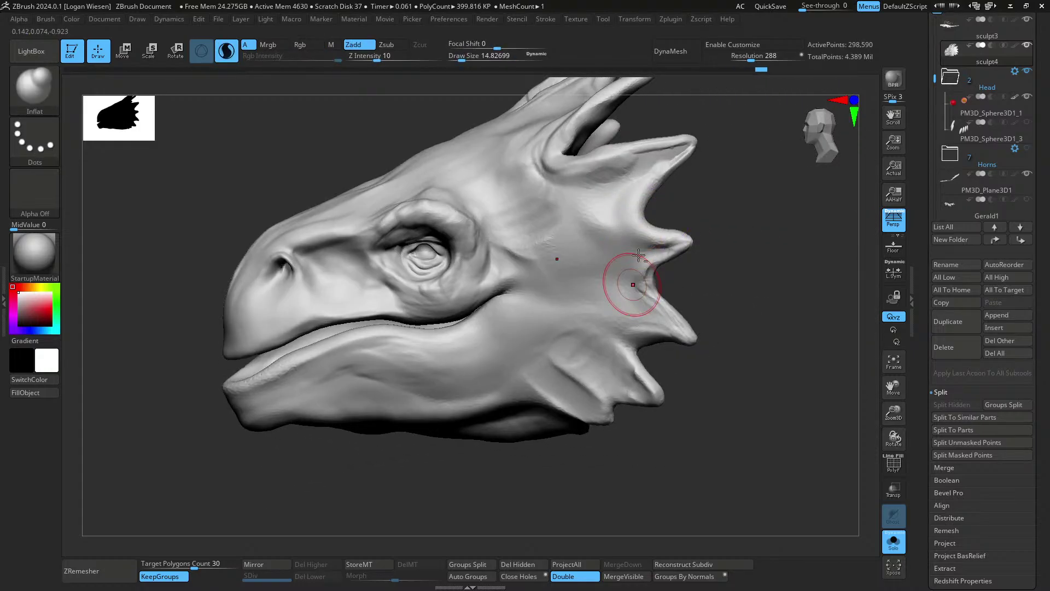
- Fill out the cheek behind the eye and the base of the upper horns with ClayBuildup at a draw size of about 26
mouse_move(629, 277)
right_down()
mouse_move(615, 246)
mouse_move(607, 254)
right_up()
mouse_move(607, 254)
mouse_down()
mouse_move(514, 265)
mouse_move(620, 269)
mouse_move(583, 296)
mouse_move(609, 270)
mouse_move(553, 269)
mouse_up()
right_drag(537, 244, 572, 248)
mouse_move(571, 247)
mouse_down()
mouse_move(570, 206)
mouse_move(569, 230)
mouse_up()
right_drag(569, 230, 607, 274)
mouse_move(558, 203)
mouse_down()
mouse_move(541, 230)
mouse_move(547, 189)
mouse_move(517, 230)
mouse_up()
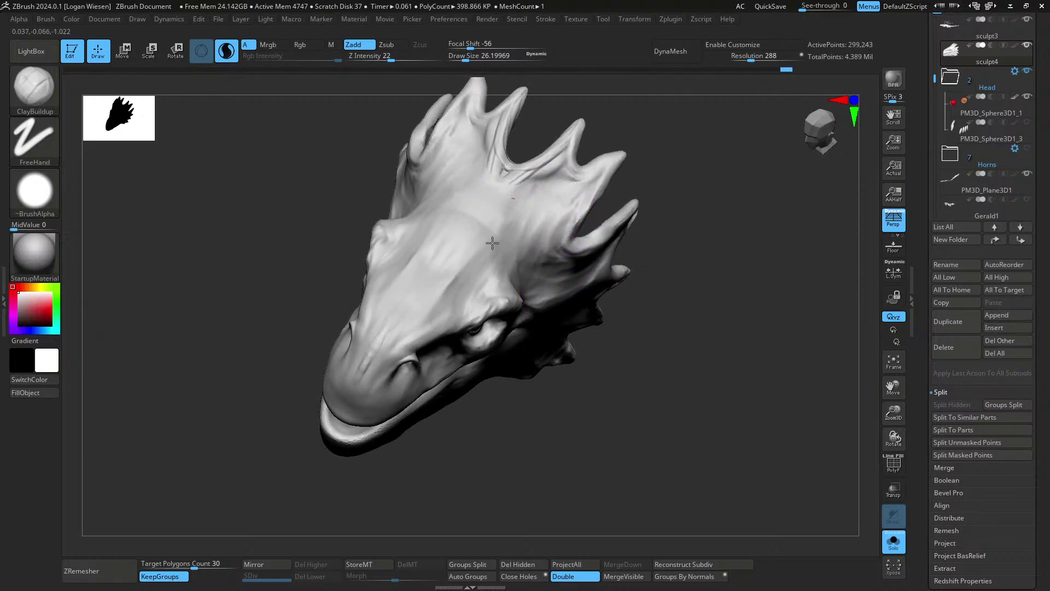
- Spread the upper horns and frill spikes outward with Move Topological at draw sizes of about 84 and 41
shift+right_drag(493, 243, 617, 280)
key(b)
key(m)
key(t)
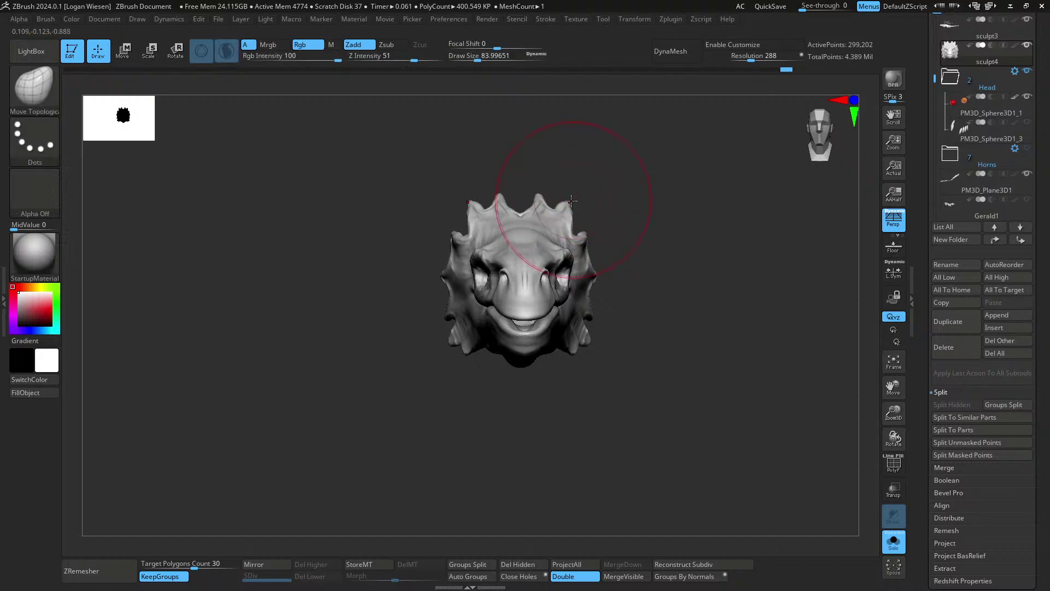
drag(571, 206, 582, 206)
mouse_move(587, 218)
right_down()
mouse_move(547, 230)
mouse_move(604, 257)
mouse_move(609, 339)
right_up()
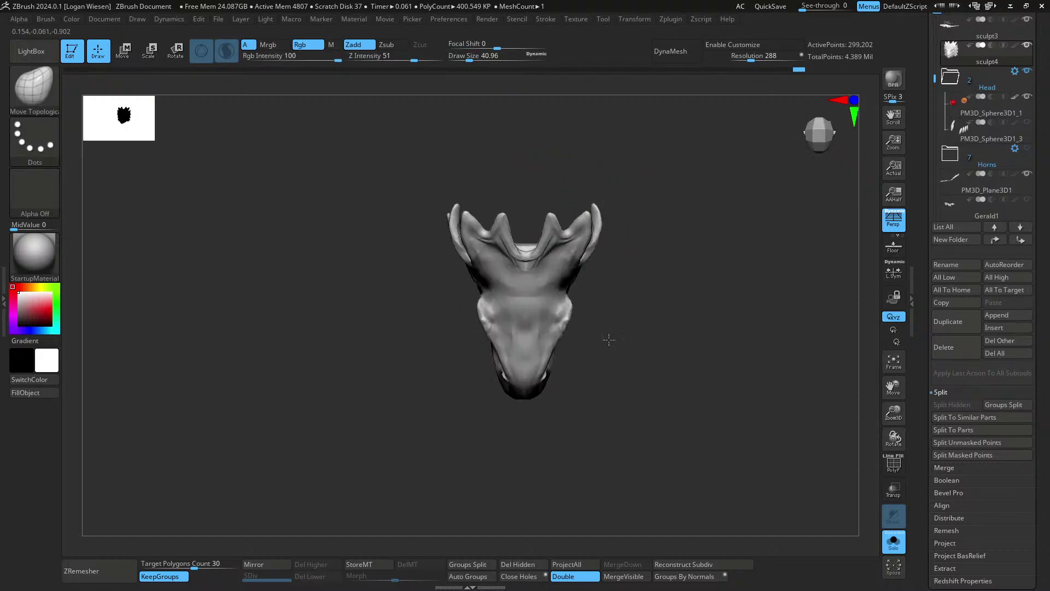
drag(595, 208, 602, 219)
- Swell the frill spikes and upper horns with Inflat, starting at a draw size of about 28
key(b)
key(i)
key(n)
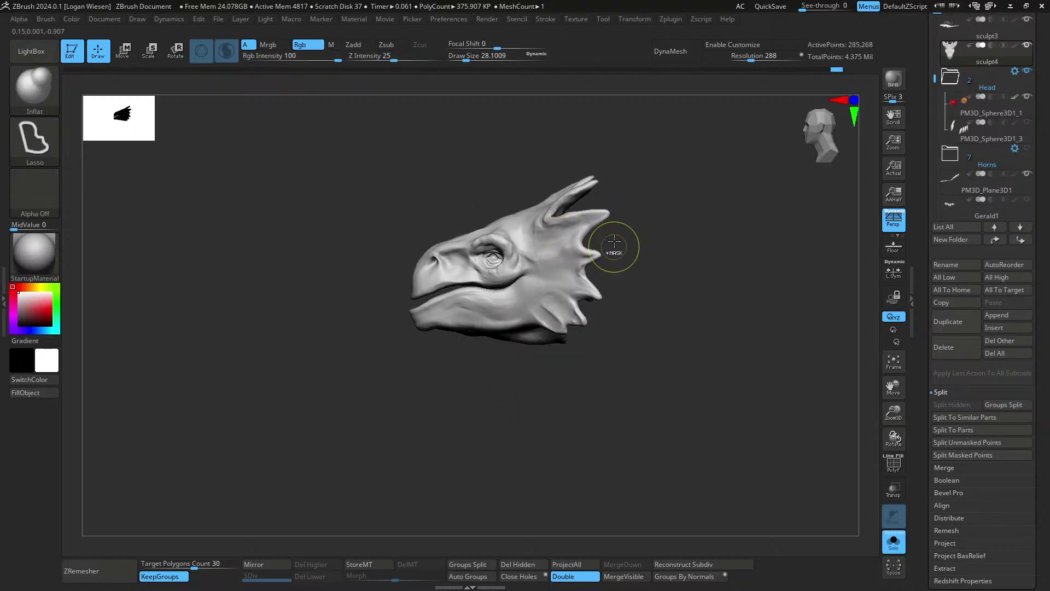
drag(610, 246, 629, 251)
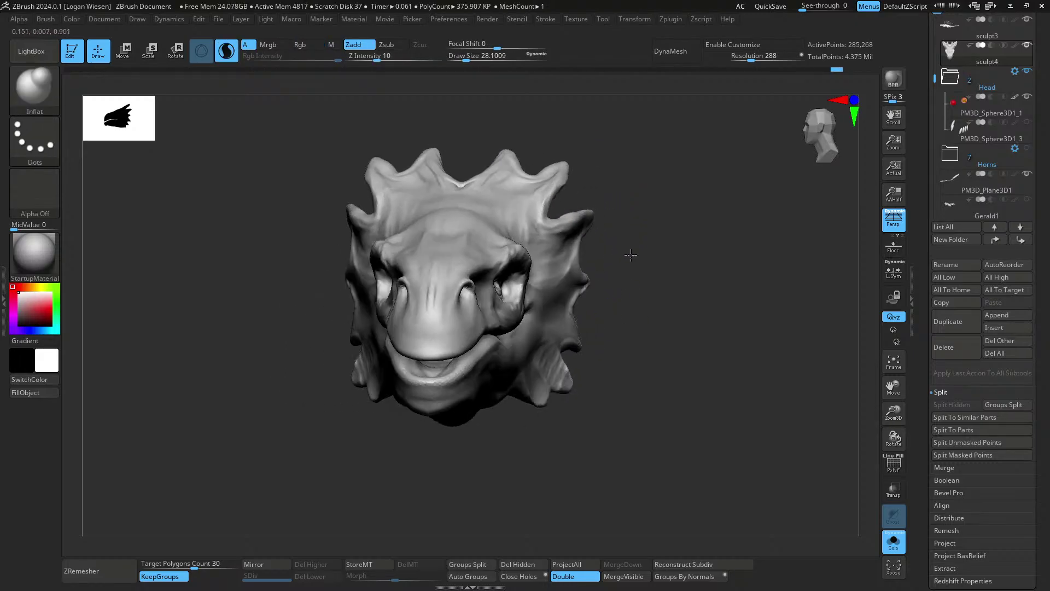
key(s)
key(s)
mouse_move(540, 221)
mouse_down()
mouse_move(556, 208)
mouse_move(551, 192)
mouse_move(575, 184)
mouse_up()
- Reshape the outer upper horn into a slimmer point with Move Topological at a draw size of about 30
key(s)
mouse_move(559, 181)
mouse_down()
mouse_move(563, 166)
mouse_move(559, 187)
mouse_up()
drag(621, 182, 574, 185)
drag(561, 187, 554, 190)
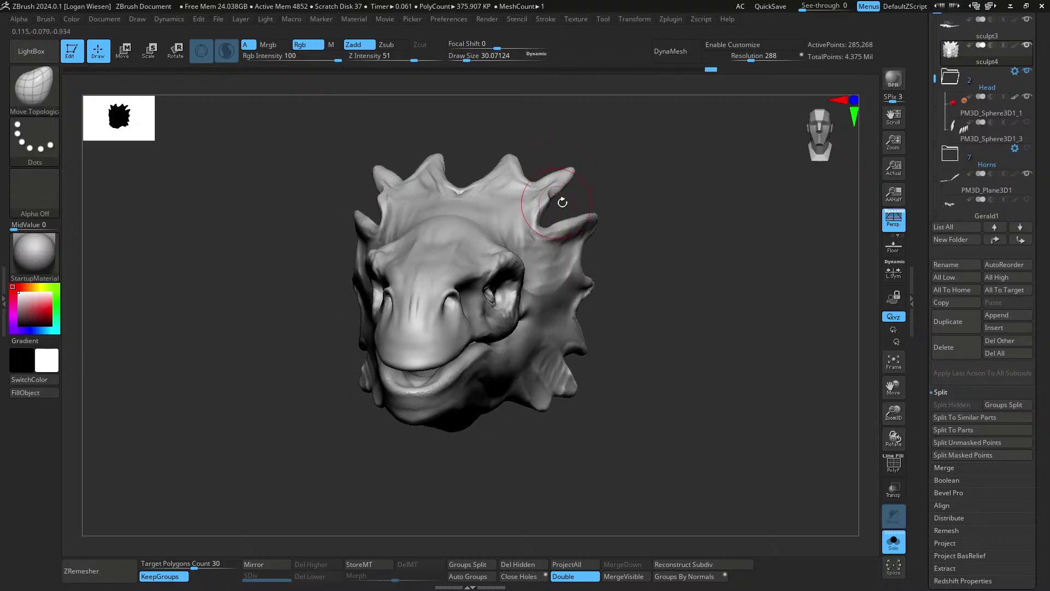
right_drag(618, 207, 591, 169)
mouse_move(614, 268)
right_down()
mouse_move(632, 275)
mouse_move(619, 276)
mouse_move(626, 257)
right_up()
- Turn off Solo to show the whole dragon and build up the mouth corner with ClayBuildup at a draw size of about 12
key(alt+s)
ctrl+right_drag(596, 290, 571, 298)
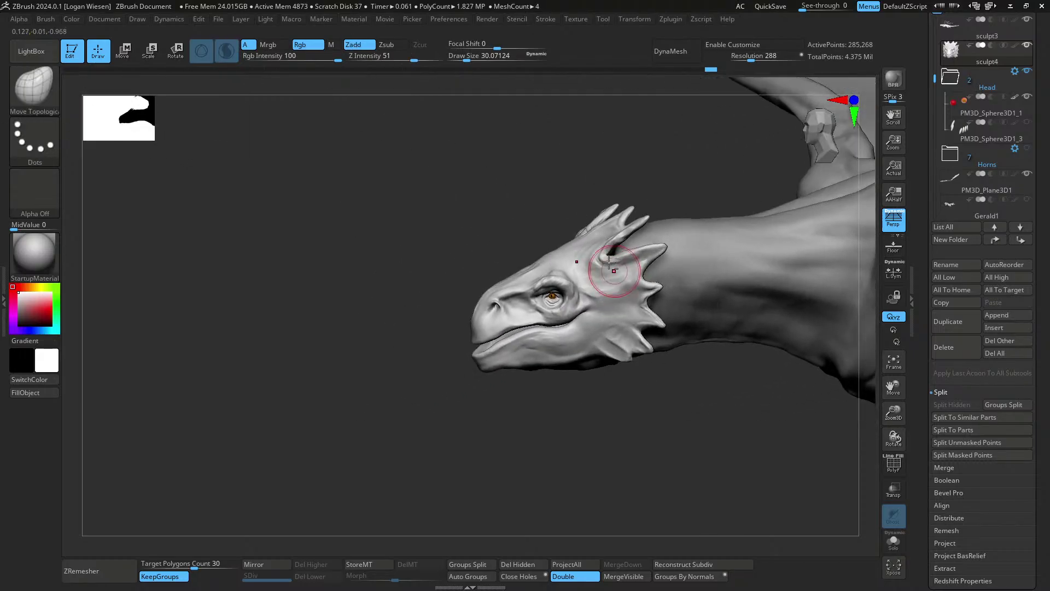
mouse_move(633, 246)
mouse_down()
mouse_move(621, 270)
mouse_move(607, 265)
mouse_up()
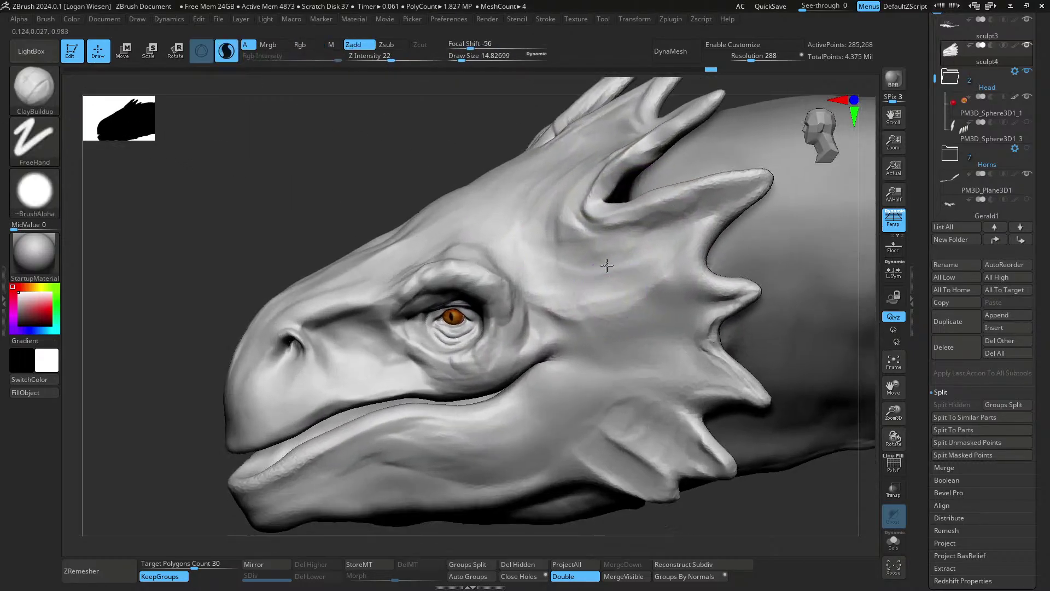
alt+right_drag(607, 265, 604, 224)
right_drag(600, 295, 593, 277)
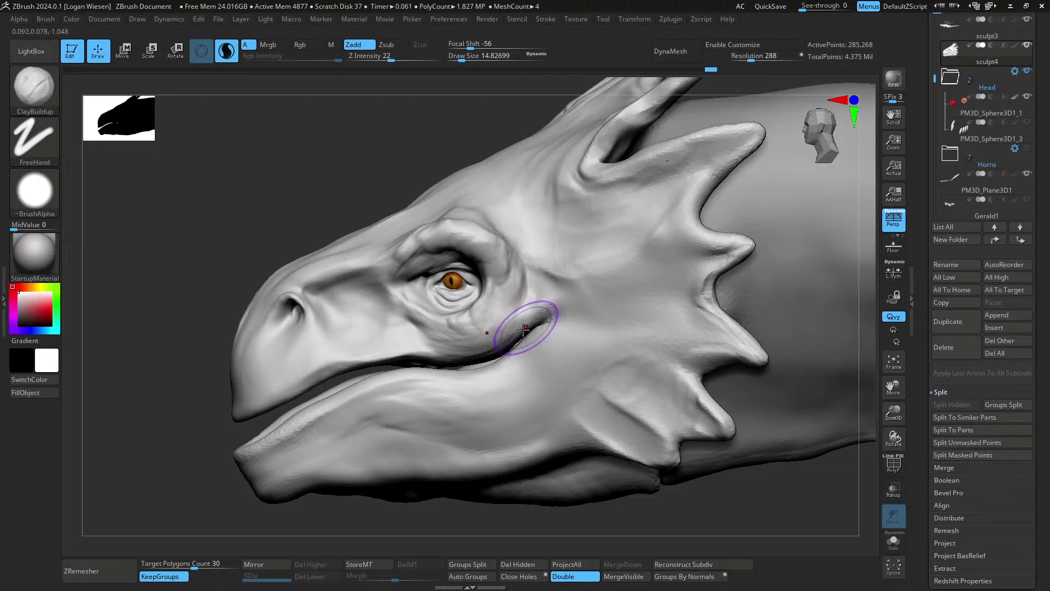
key(bracketleft)
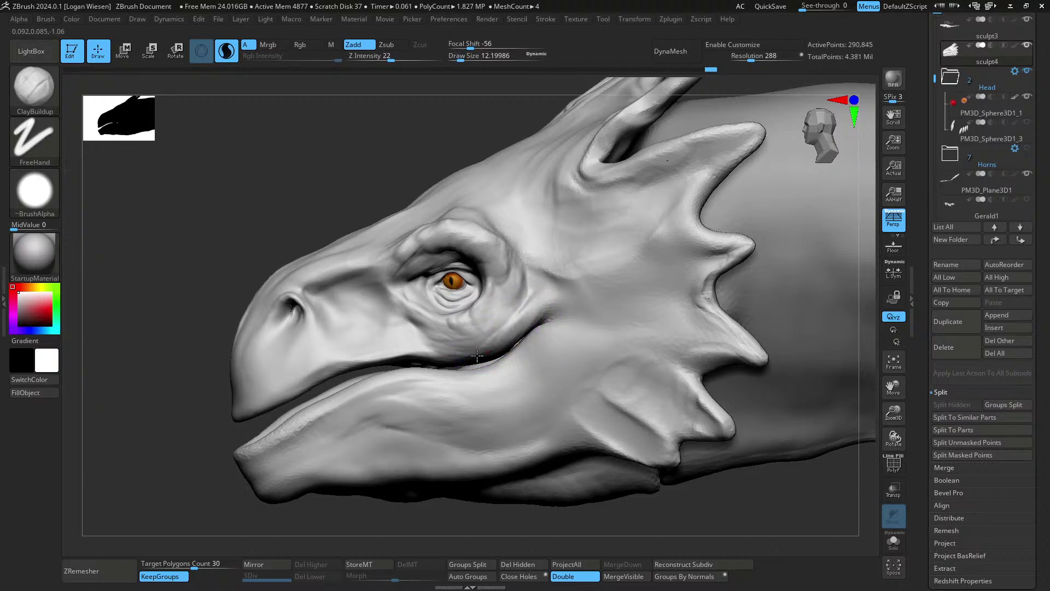
- Carve creases around the corner of the mouth with DamStandard, starting at a draw size of about 13
key(b)
key(d)
key(s)
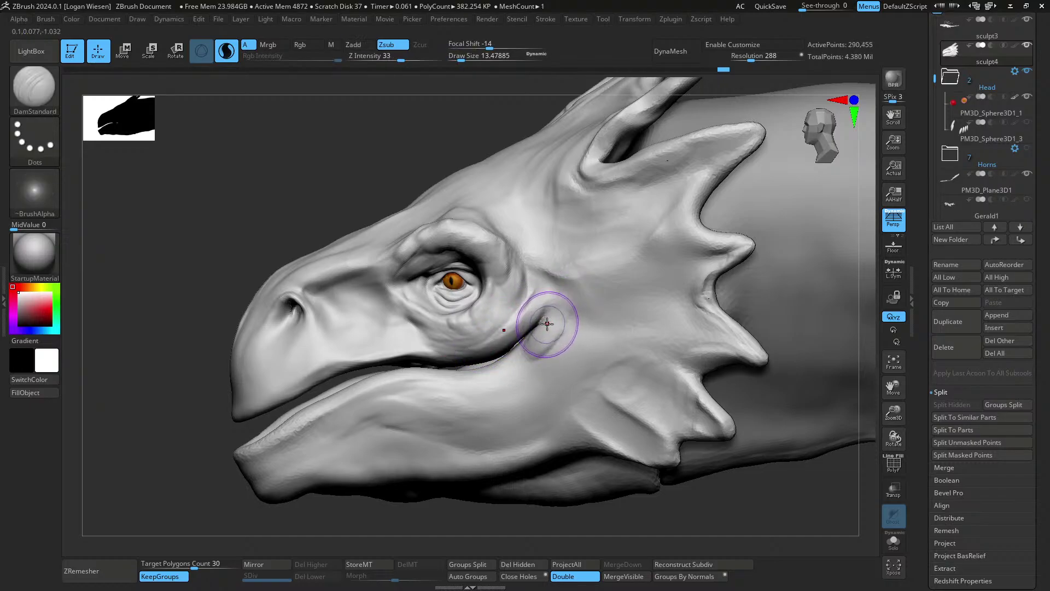
drag(560, 297, 514, 349)
mouse_move(547, 305)
right_down()
mouse_move(574, 300)
mouse_move(628, 399)
mouse_move(551, 305)
mouse_move(575, 310)
right_up()
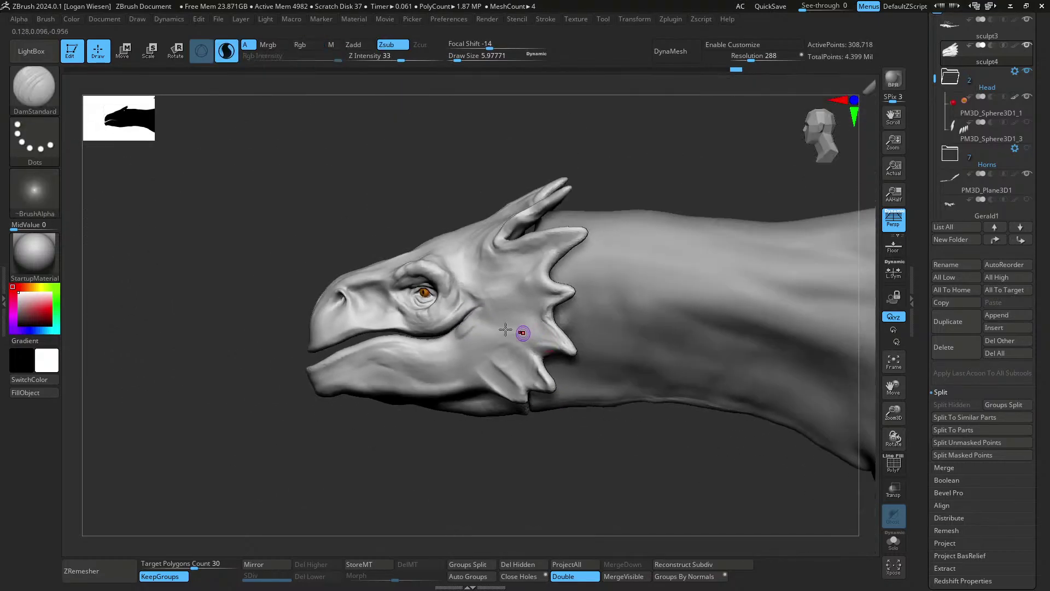
- Build up the cheek between the mouth corner and the side frill with ClayBuildup, starting at a draw size of about 19
key(b)
key(c)
key(b)
alt+right_drag(514, 321, 541, 315)
ctrl+right_drag(541, 315, 558, 310)
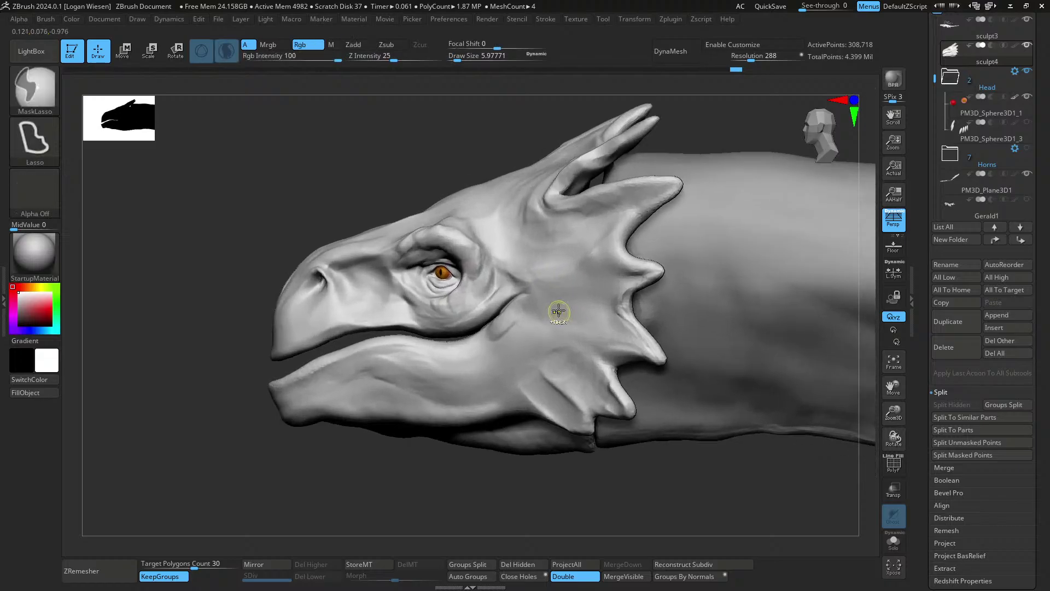
key(s)
drag(536, 315, 586, 299)
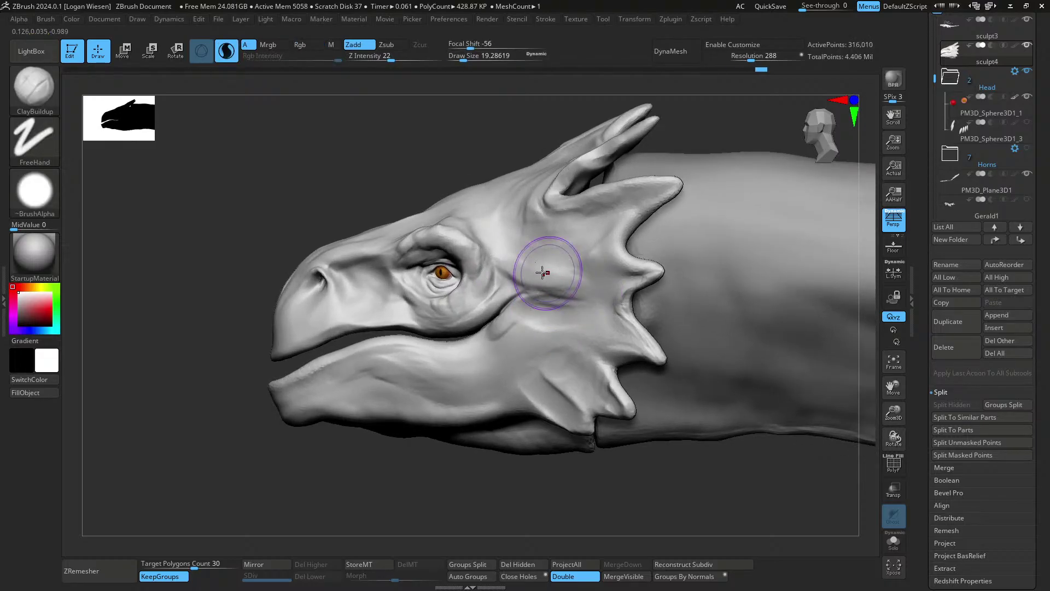
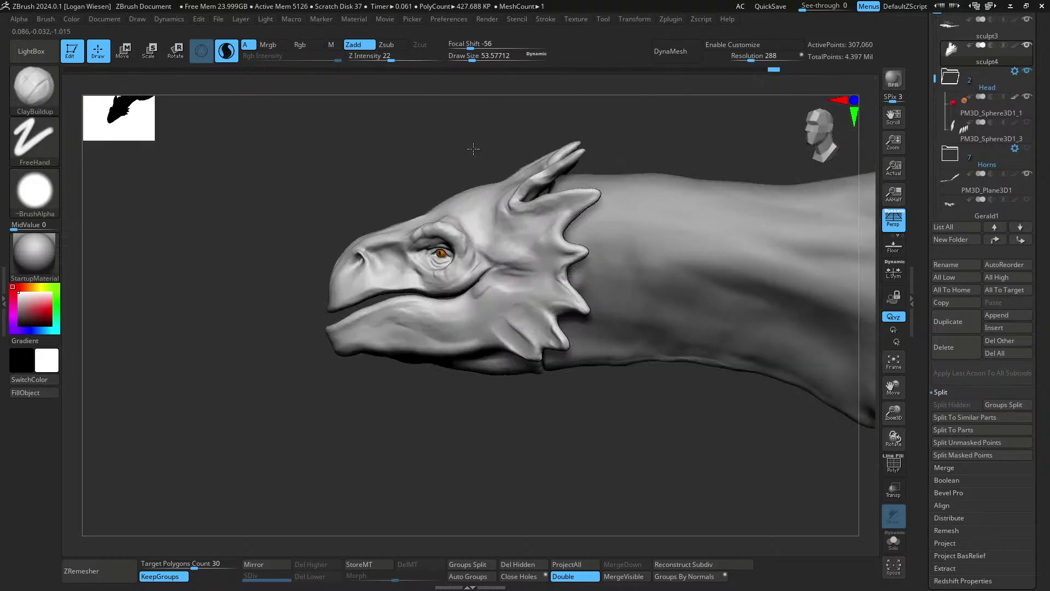
key(s)
drag(523, 252, 508, 249)
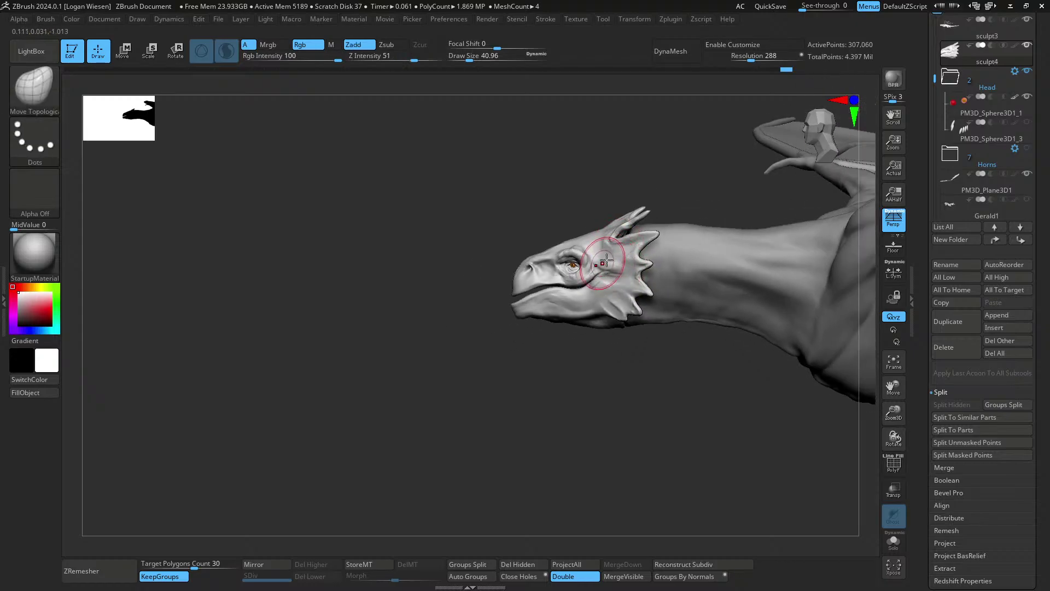
- Pull out a small central spike between the top horns of the crest and undo the last stroke on it
key(])
key(])
key(])
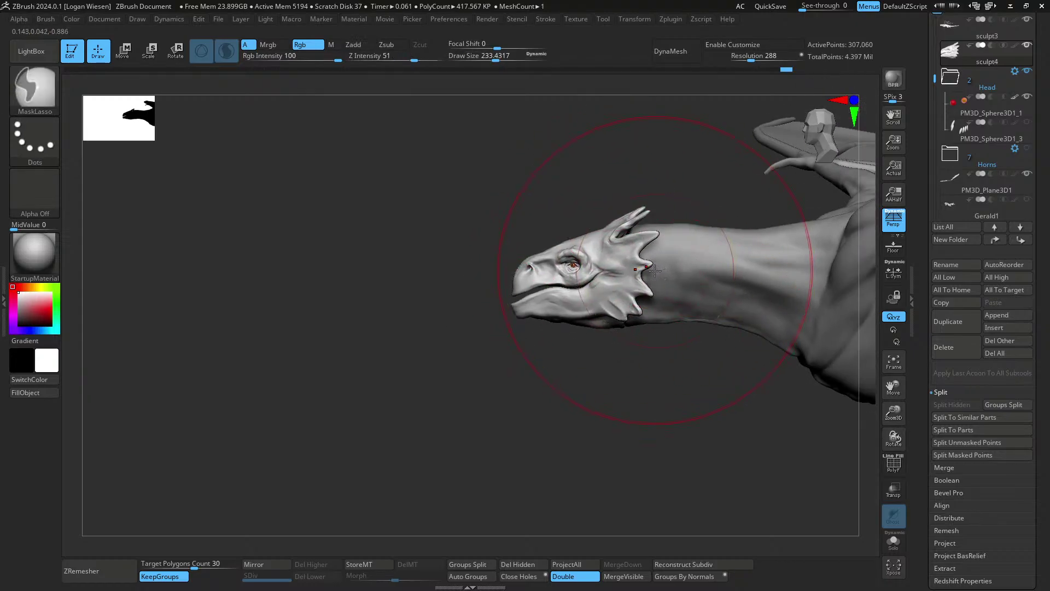
key([)
key([)
mouse_move(639, 254)
ctrl+right_down()
mouse_move(644, 246)
mouse_move(630, 246)
mouse_move(569, 290)
mouse_move(581, 276)
ctrl+right_up()
key([)
key([)
key([)
mouse_move(591, 314)
ctrl+right_down()
mouse_move(584, 277)
mouse_move(595, 270)
ctrl+right_up()
key(2)
drag(595, 270, 594, 277)
key(ctrl+z)
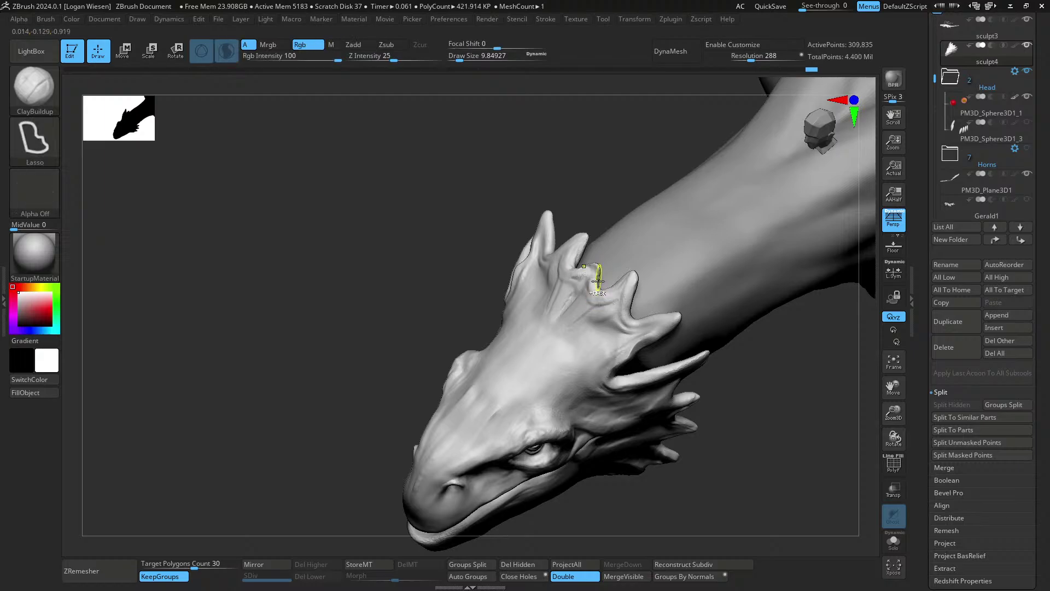
- Thicken the central crest spike and add ridges beneath it with ClayBuildup at draw sizes of about 4 to 8
ctrl+right_drag(596, 274, 600, 298)
key(4)
key(s)
drag(592, 290, 598, 268)
ctrl+right_drag(598, 268, 600, 295)
key(2)
drag(599, 294, 595, 279)
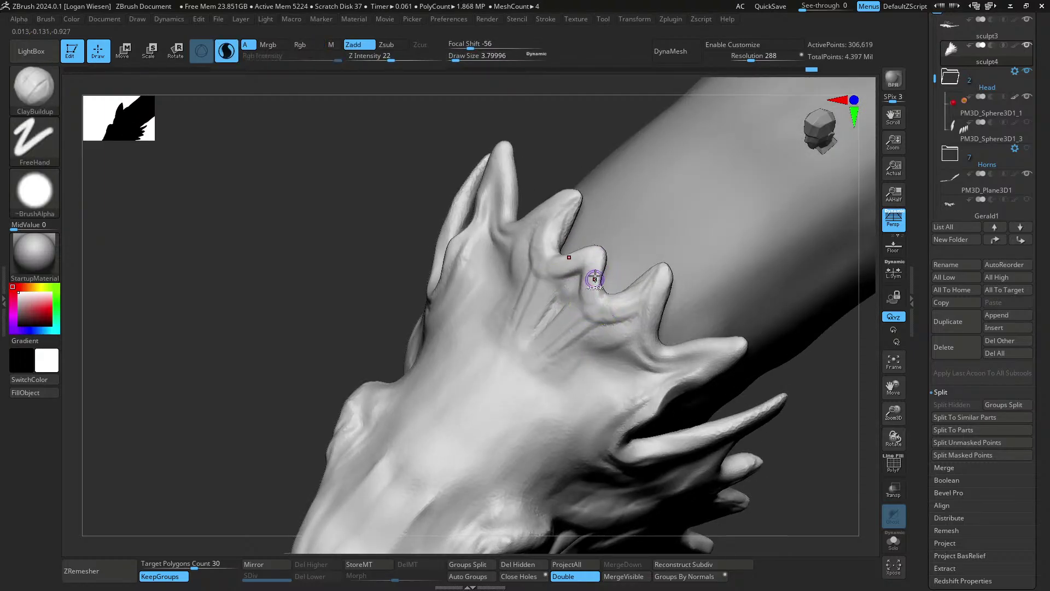
right_drag(619, 298, 614, 294)
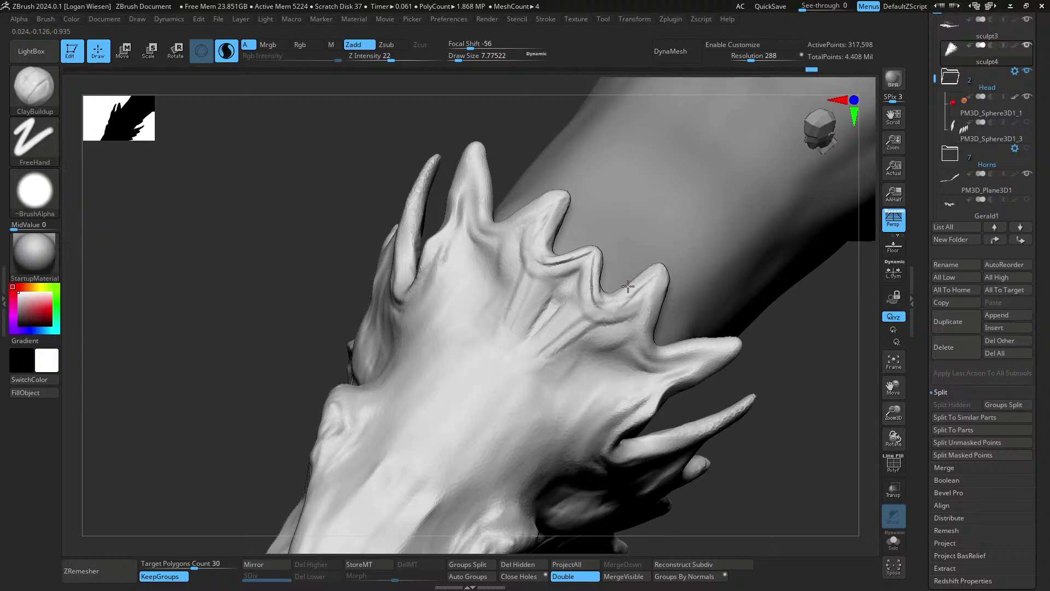
drag(628, 286, 621, 298)
- Sculpt ridges running from the upper horns down the back of the head with ClayBuildup at a draw size of about 19
mouse_move(630, 301)
alt+right_down()
mouse_move(633, 262)
mouse_move(611, 266)
alt+right_up()
key(s)
drag(612, 266, 613, 267)
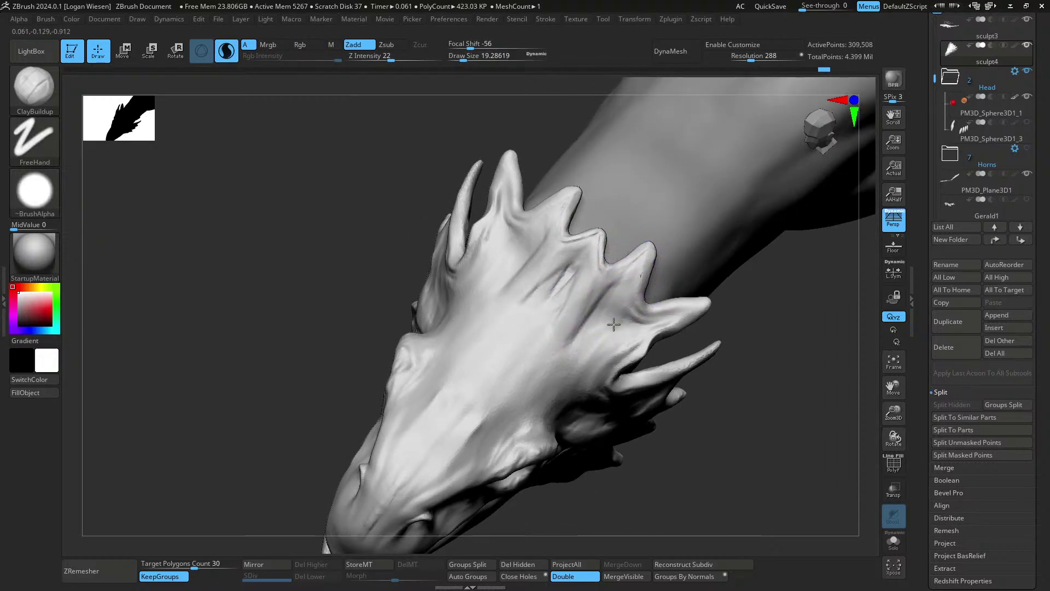
right_drag(622, 321, 628, 304)
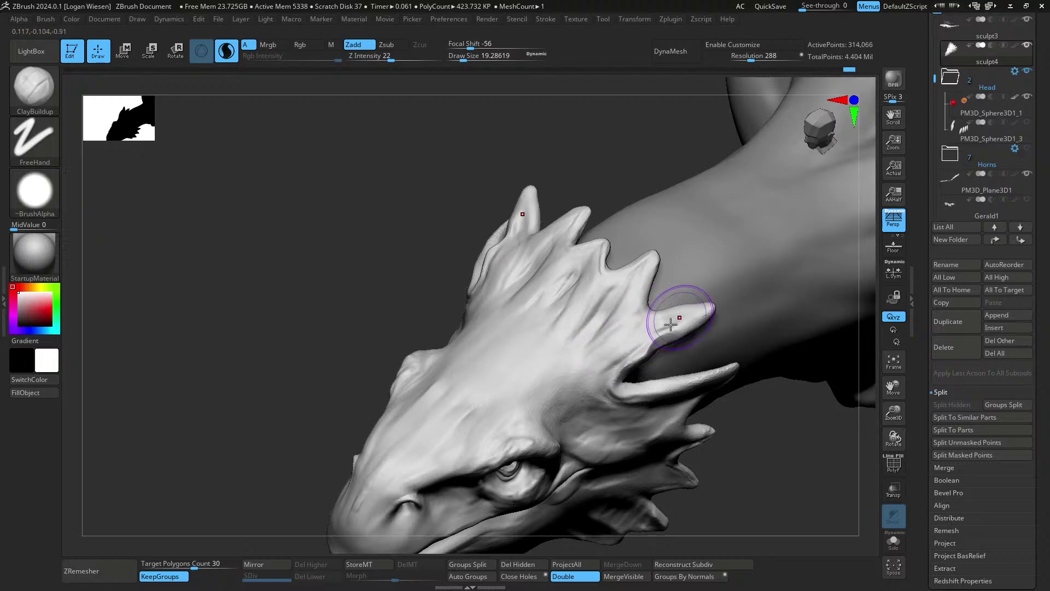
mouse_move(591, 373)
right_down()
mouse_move(575, 265)
mouse_move(520, 328)
mouse_move(567, 286)
mouse_move(579, 307)
mouse_move(629, 292)
right_up()
mouse_move(629, 292)
right_down()
mouse_move(651, 284)
mouse_move(596, 280)
mouse_move(586, 235)
mouse_move(593, 279)
right_up()
- Adjust the shape of the upper horn bases with Move Topological at a draw size of about 21
key(b)
key(m)
key(t)
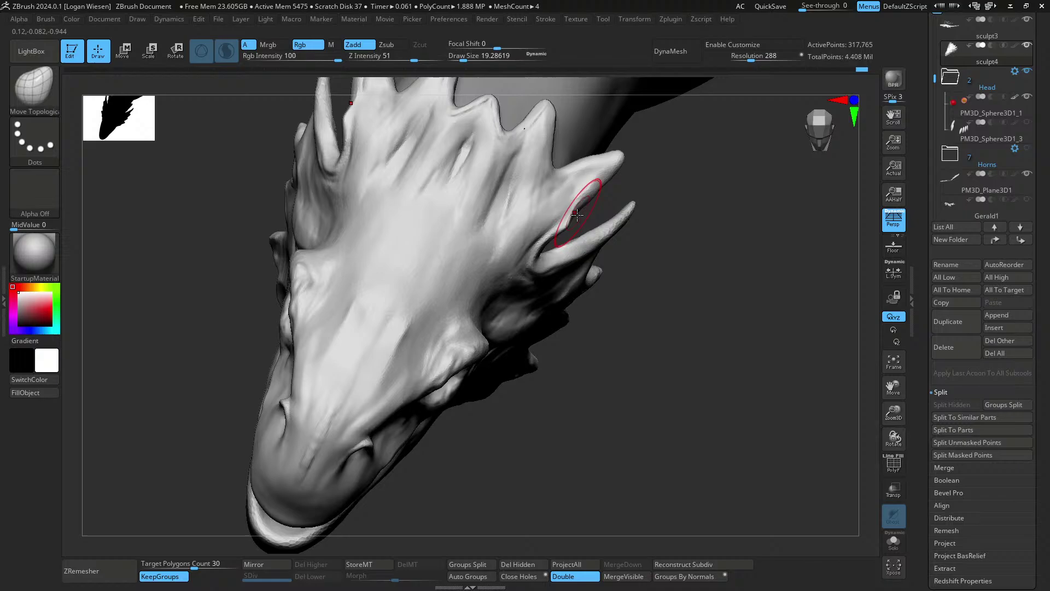
right_drag(577, 215, 573, 235)
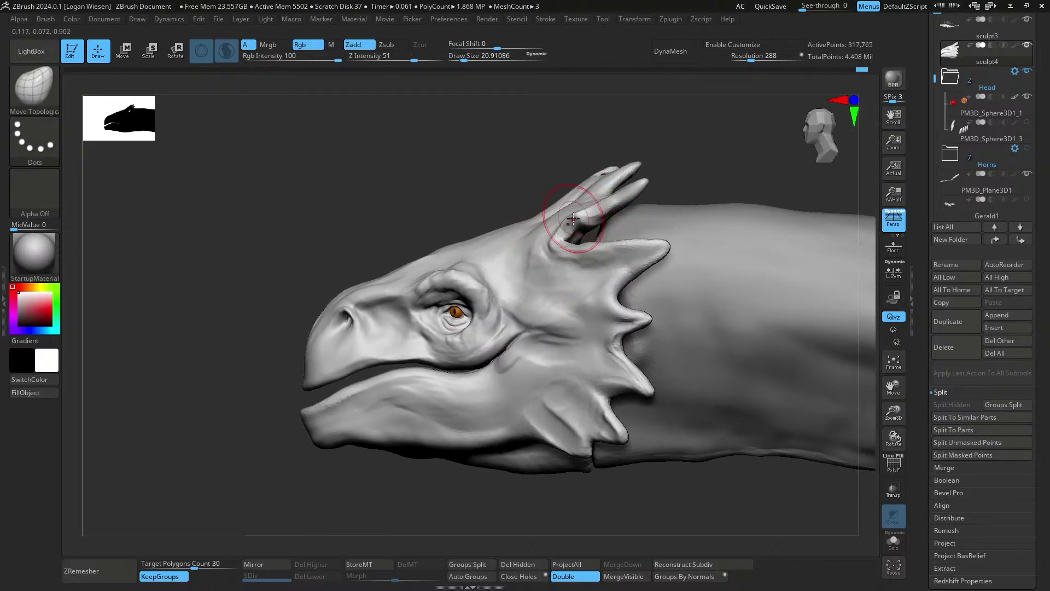
drag(573, 219, 581, 210)
- Shift the lower half of the side frill slightly forward with Move Topological at a draw size of about 56
ctrl+right_drag(598, 246, 585, 290)
mouse_move(585, 290)
right_down()
mouse_move(504, 294)
mouse_move(567, 281)
mouse_move(599, 316)
right_up()
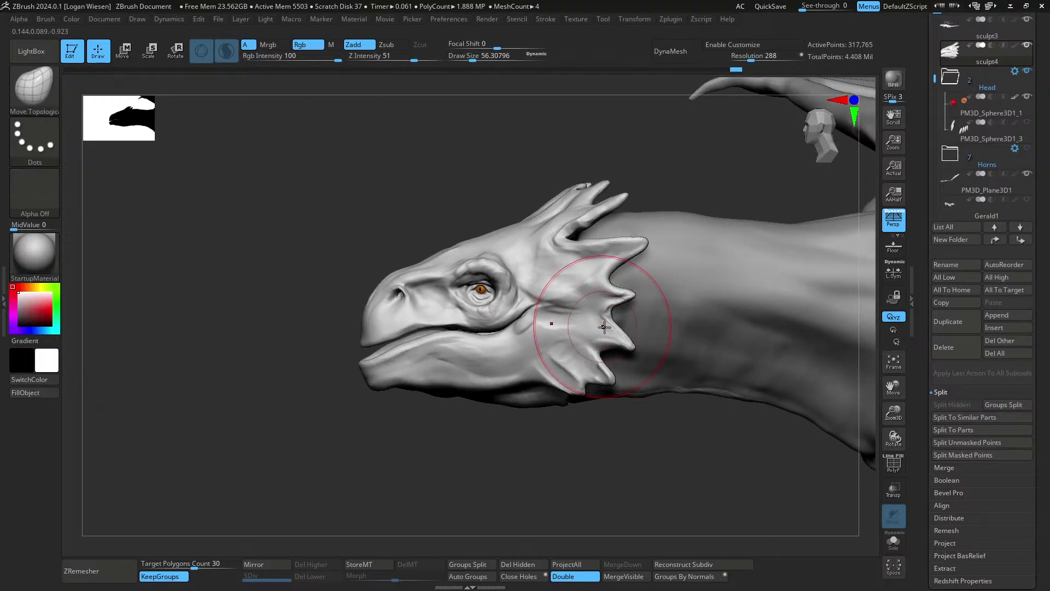
drag(604, 327, 595, 329)
mouse_move(595, 330)
ctrl+right_down()
mouse_move(600, 252)
mouse_move(658, 333)
mouse_move(631, 368)
ctrl+right_up()
- Switch to the neck subtool and fit its front end under the head and jaw with Move Topological
alt+click(657, 332)
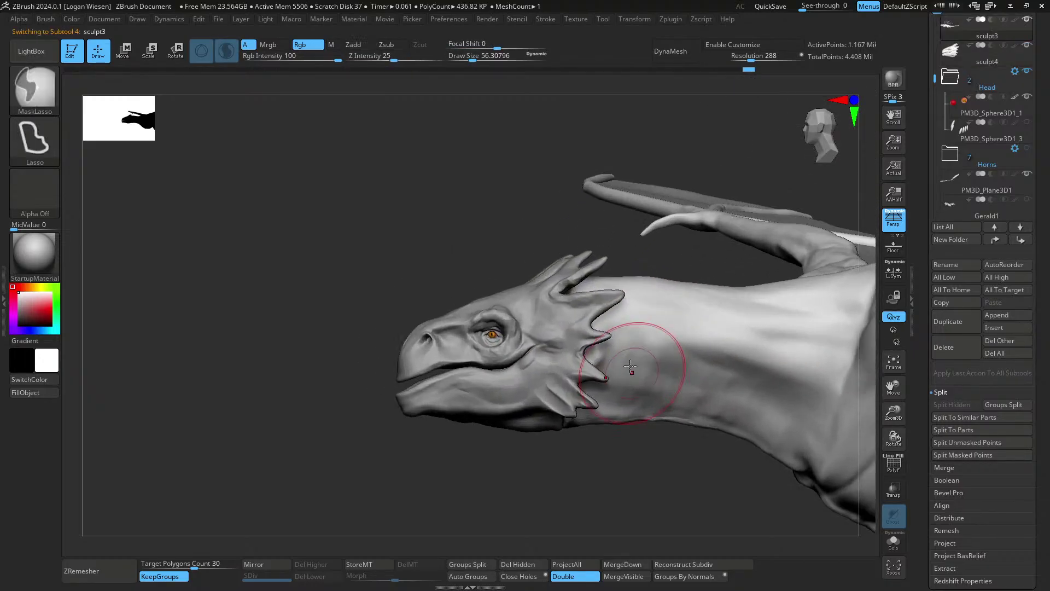
key(alt+s)
drag(589, 352, 555, 354)
key(alt+s)
mouse_move(574, 351)
right_down()
mouse_move(565, 342)
mouse_move(533, 359)
mouse_move(547, 305)
mouse_move(526, 303)
mouse_move(598, 317)
mouse_move(549, 334)
right_up()
key(s)
drag(595, 358, 586, 359)
mouse_move(570, 312)
alt+right_down()
mouse_move(558, 247)
mouse_move(584, 413)
alt+right_up()
key(s)
drag(528, 378, 523, 378)
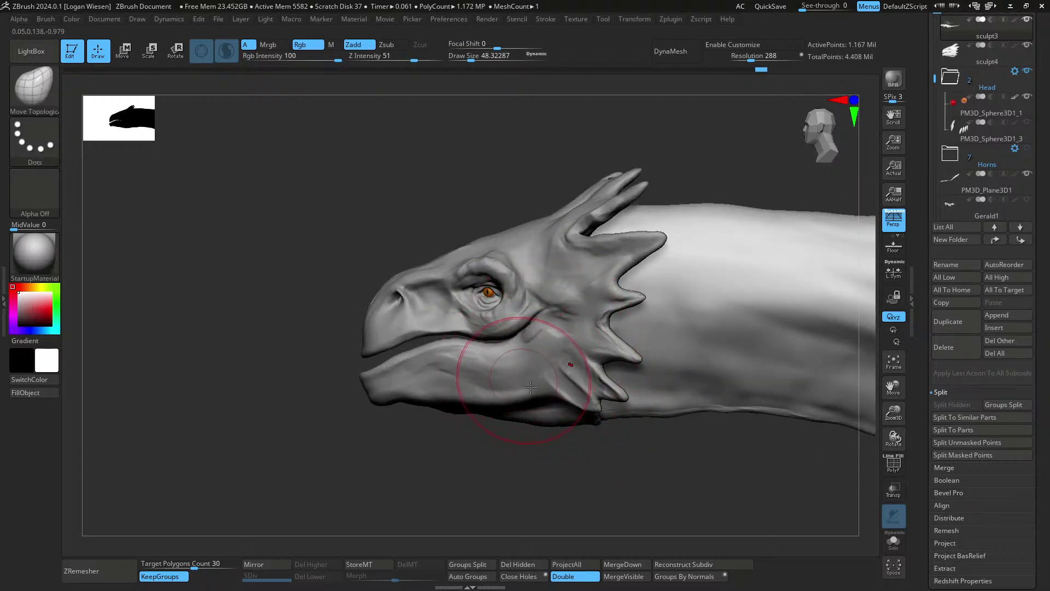
- Return to the head subtool and adjust and smooth the cheek area in front of the side frill
alt+click(522, 383)
mouse_move(567, 413)
alt+right_down()
mouse_move(570, 323)
mouse_move(599, 308)
alt+right_up()
key(s)
drag(601, 310, 598, 310)
mouse_move(574, 307)
shift+mouse_down()
mouse_move(607, 325)
mouse_move(594, 323)
shift+mouse_up()
mouse_move(594, 323)
shift+right_down()
mouse_move(575, 338)
mouse_move(576, 309)
mouse_move(527, 309)
shift+right_up()
- Add a row of small rounded bumps along the lower jaw edge with ClayBuildup at a draw size of about 6
key(b)
key(c)
key(b)
key(s)
drag(527, 309, 499, 305)
alt+right_drag(500, 305, 476, 341)
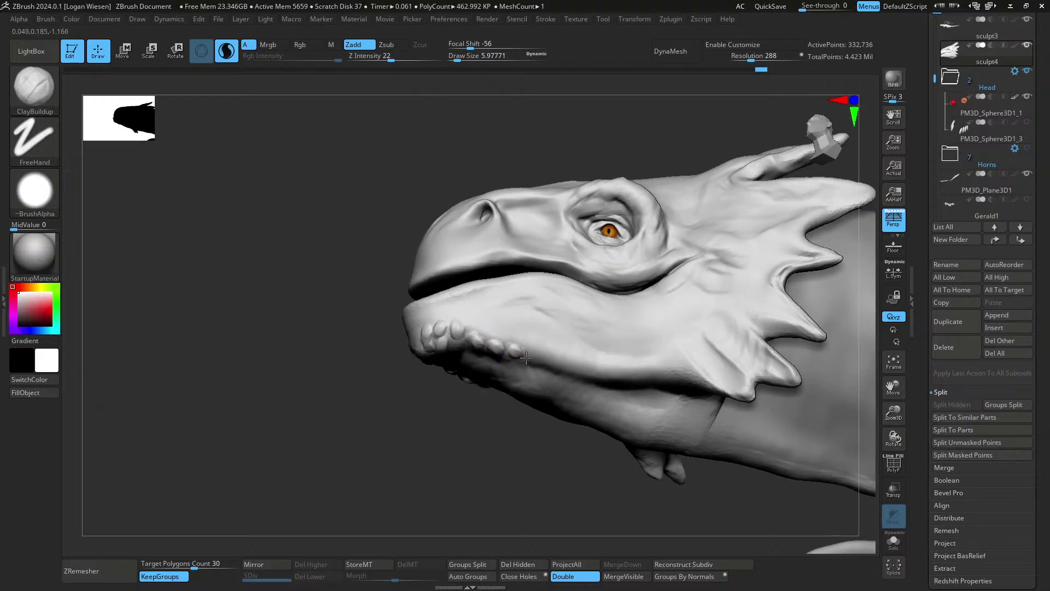
right_drag(564, 376, 535, 351)
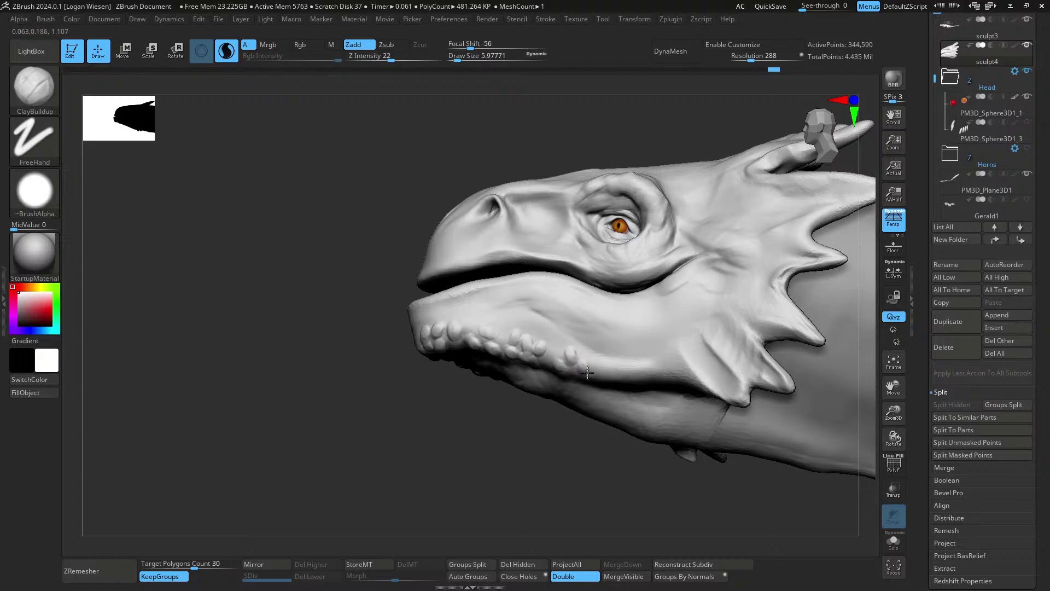
right_drag(587, 373, 624, 377)
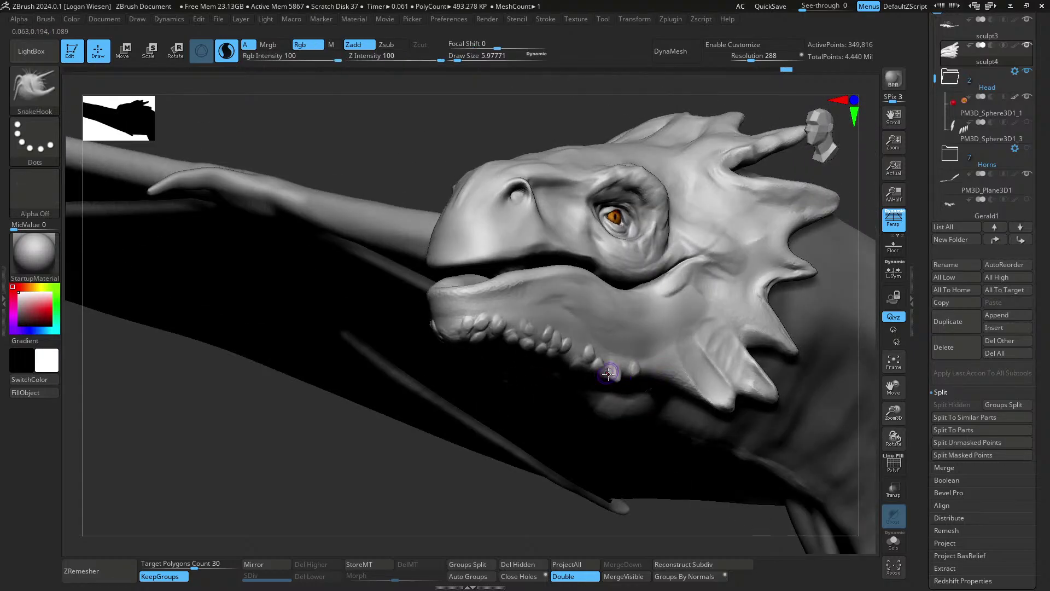
- Pull the bumps along both sides of the lower jaw edge into small spikes with SnakeHook at a draw size of about 6
right_drag(608, 373, 527, 345)
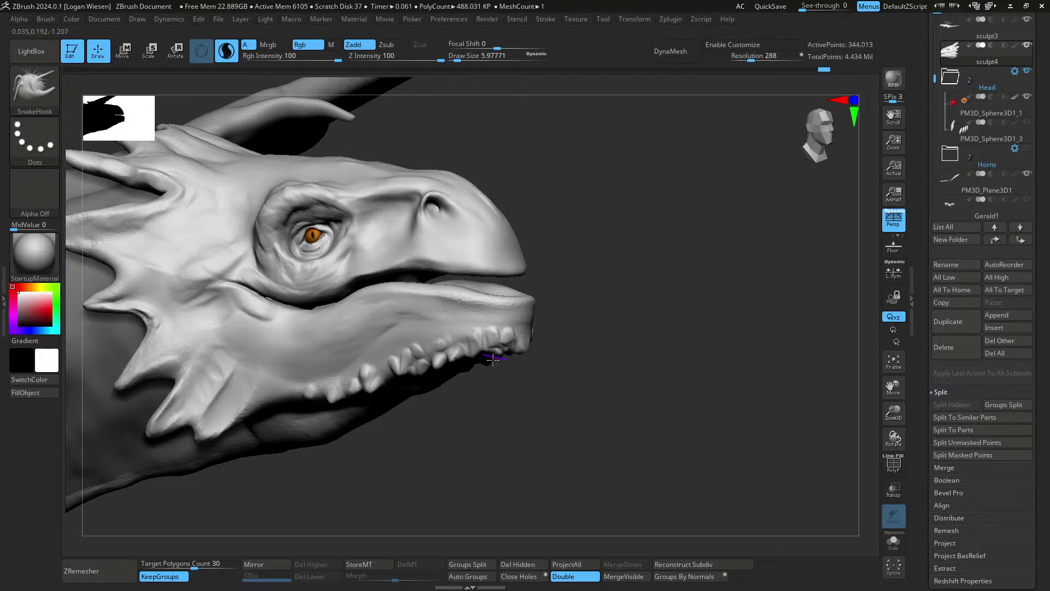
mouse_move(532, 371)
right_down()
mouse_move(591, 373)
mouse_move(551, 350)
mouse_move(588, 361)
mouse_move(646, 353)
mouse_move(690, 330)
right_up()
drag(664, 314, 676, 332)
mouse_move(676, 332)
right_down()
mouse_move(691, 335)
mouse_move(623, 331)
right_up()
mouse_move(624, 331)
ctrl+right_down()
mouse_move(617, 297)
mouse_move(616, 335)
mouse_move(594, 355)
mouse_move(557, 331)
mouse_move(520, 333)
mouse_move(555, 330)
mouse_move(524, 315)
ctrl+right_up()
drag(523, 316, 513, 330)
right_drag(509, 333, 518, 344)
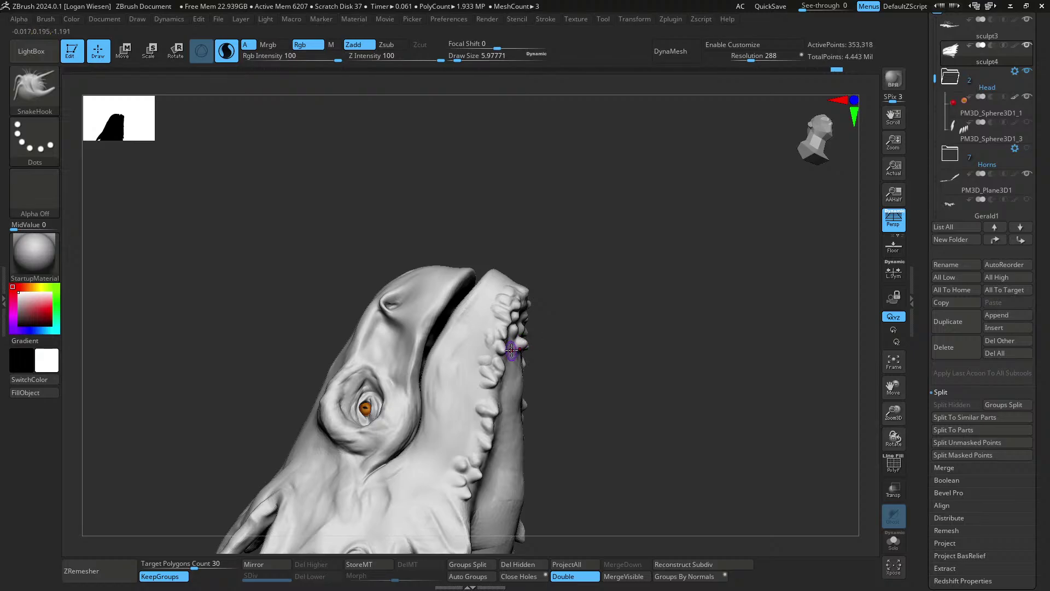
right_drag(526, 411, 537, 378)
- Build up extra volume on the spiky growths beneath the lower jaw with ClayBuildup at a draw size of about 7.8
key(b)
key(c)
key(b)
key(s)
drag(528, 368, 542, 386)
mouse_move(553, 430)
right_down()
mouse_move(544, 370)
mouse_move(560, 376)
mouse_move(499, 286)
mouse_move(588, 381)
mouse_move(525, 331)
right_up()
alt+right_drag(711, 325, 605, 368)
mouse_move(632, 309)
alt+right_down()
mouse_move(660, 313)
mouse_move(616, 356)
mouse_move(593, 323)
mouse_move(569, 372)
alt+right_up()
mouse_move(569, 372)
ctrl+right_down()
mouse_move(651, 336)
mouse_move(745, 318)
ctrl+right_up()
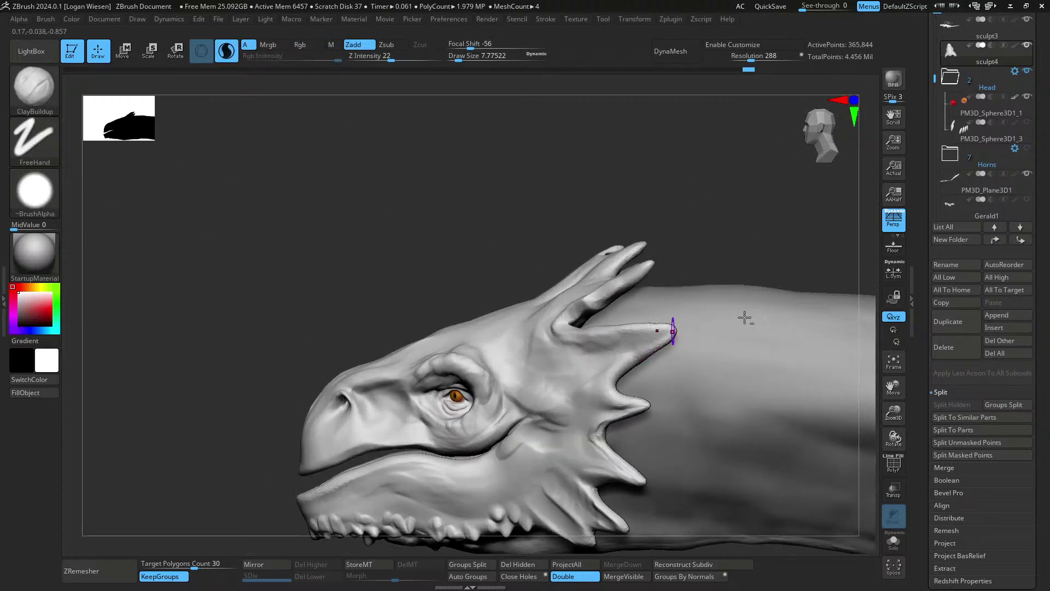
- Switch to the existing teeth subtool and try to flip it about 172° so the teeth point up from the lower jaw
scroll(952, 273, up, 5)
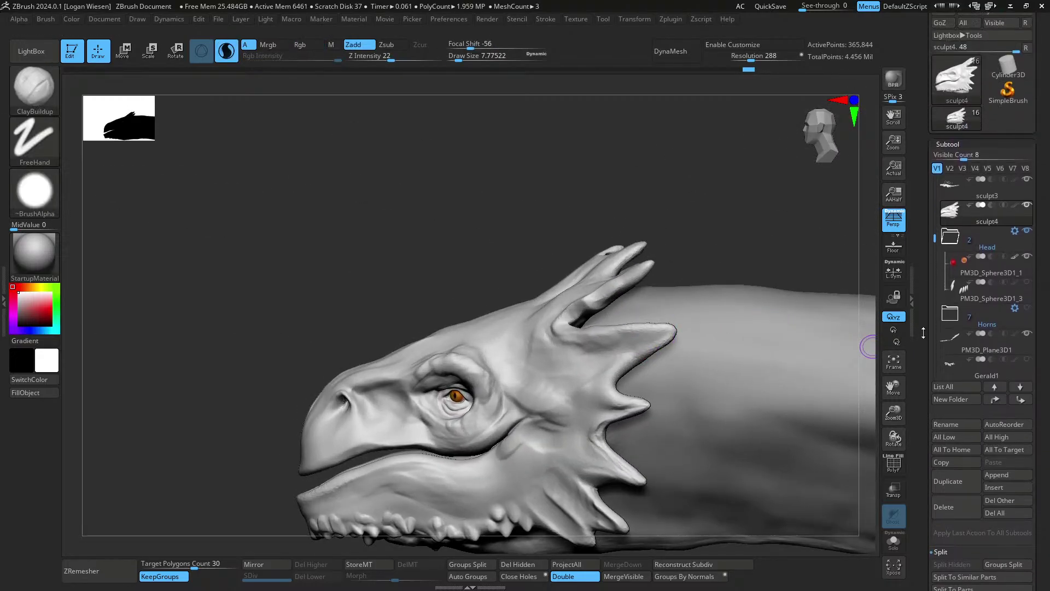
click(967, 276)
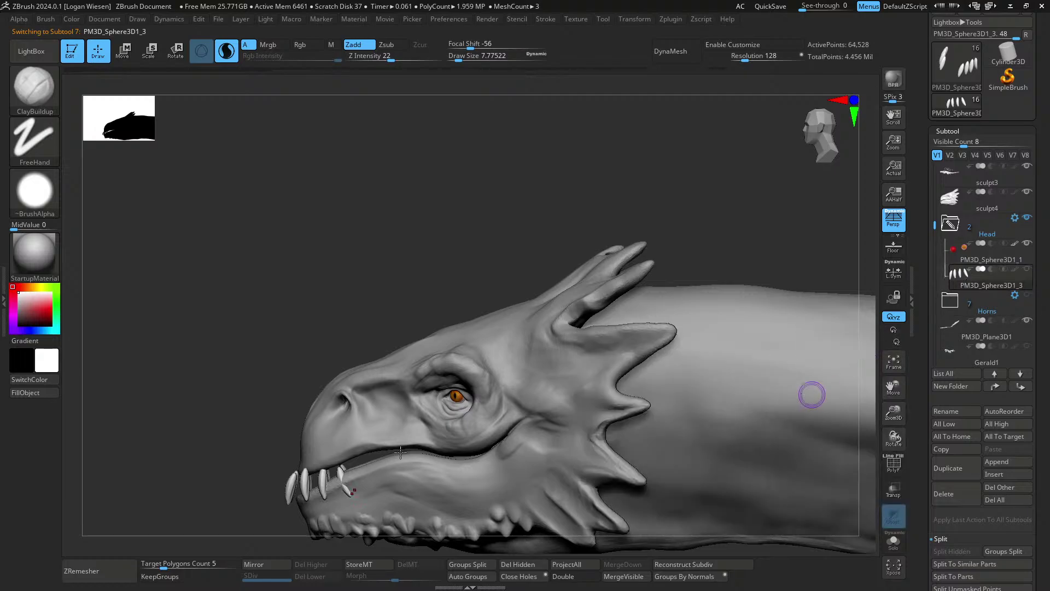
alt+right_drag(430, 386, 520, 351)
key(w)
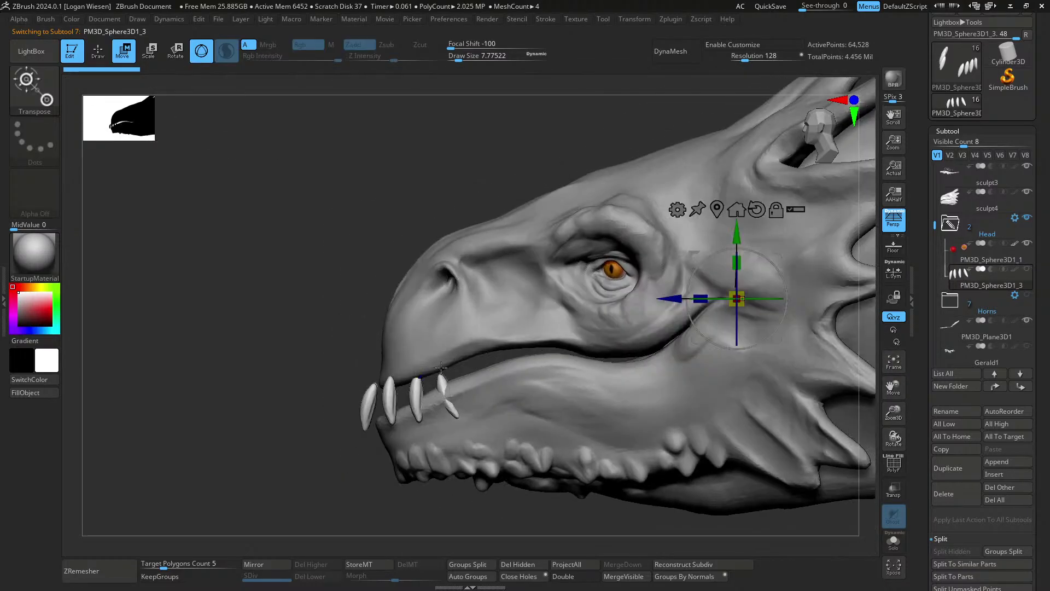
click(447, 357)
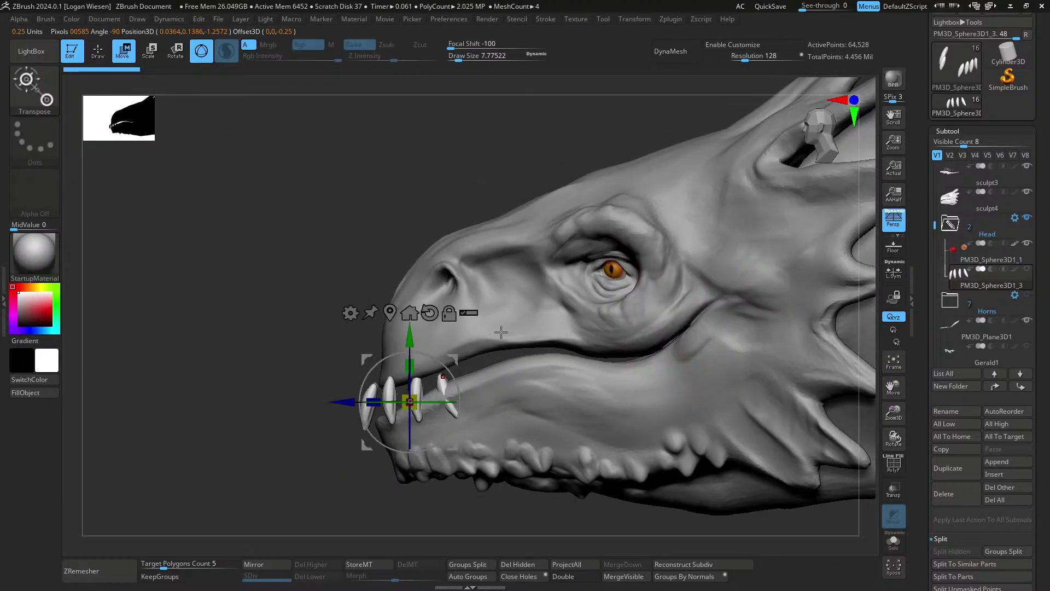
mouse_move(475, 350)
ctrl+mouse_down()
mouse_move(446, 383)
mouse_move(478, 340)
ctrl+mouse_up()
mouse_move(479, 342)
shift+right_down()
mouse_move(524, 351)
mouse_move(538, 336)
mouse_move(539, 367)
mouse_move(443, 348)
shift+right_up()
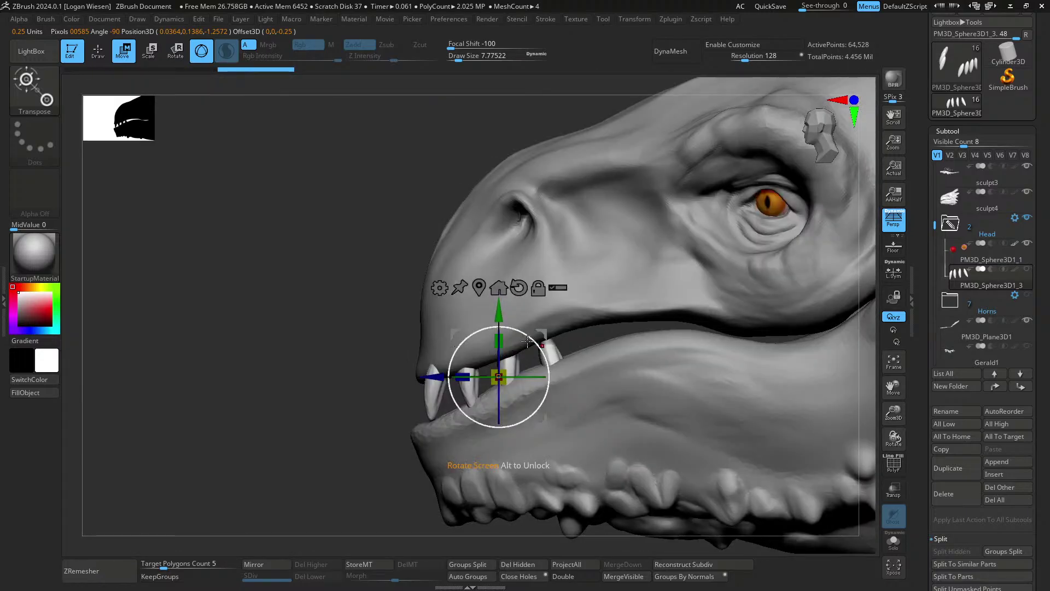
mouse_move(508, 327)
right_down()
mouse_move(572, 304)
mouse_move(618, 306)
mouse_move(574, 291)
mouse_move(513, 325)
right_up()
shift+drag(512, 325, 520, 343)
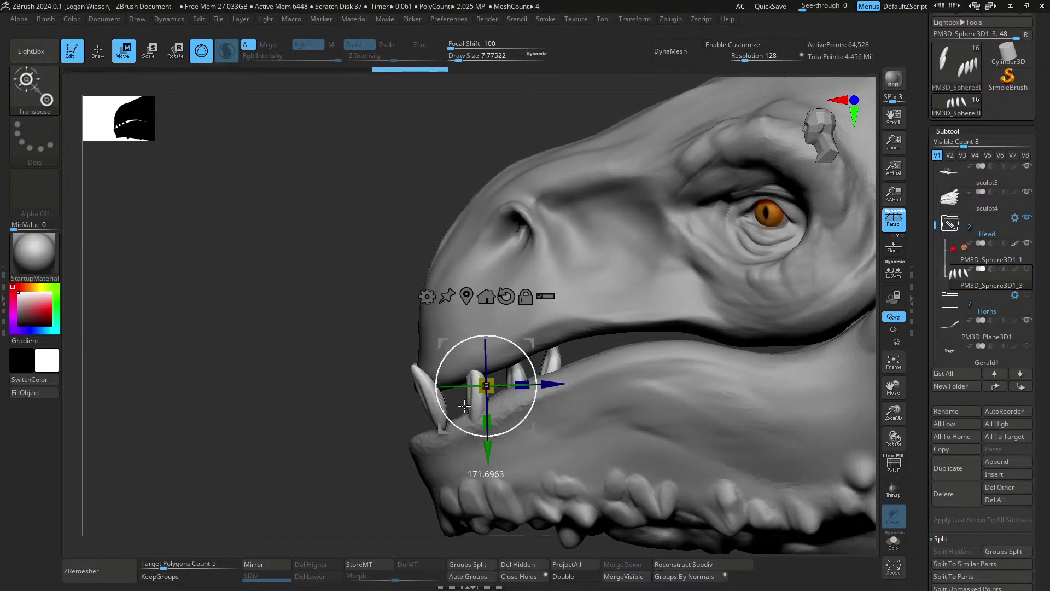
drag(465, 406, 466, 406)
- Try to reorient the flipped teeth by rotating them around several axes to fit along the lower jaw
right_drag(467, 406, 512, 392)
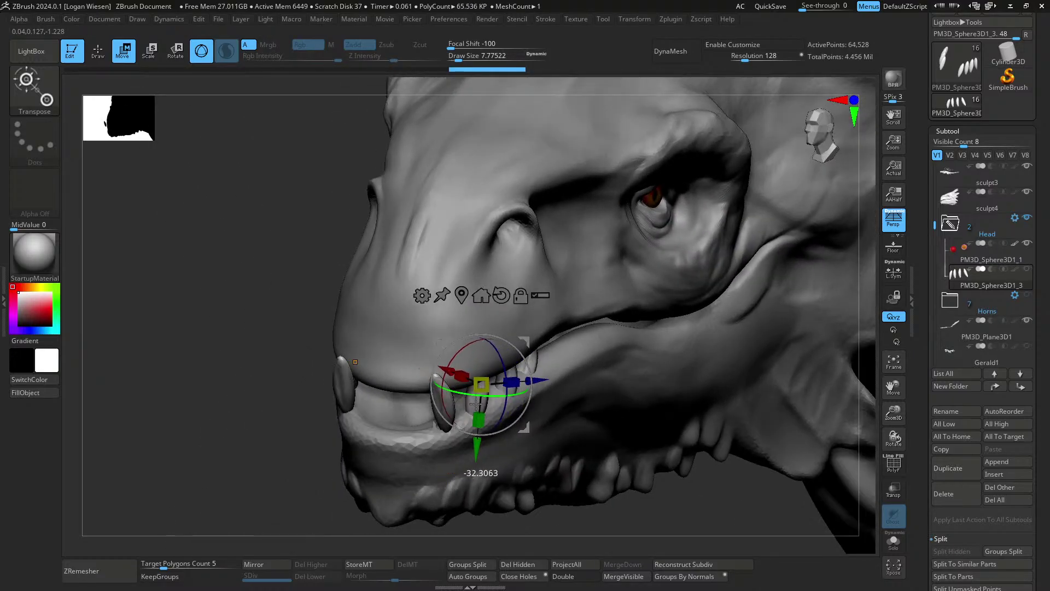
drag(476, 403, 335, 237)
drag(490, 349, 509, 495)
drag(541, 356, 469, 335)
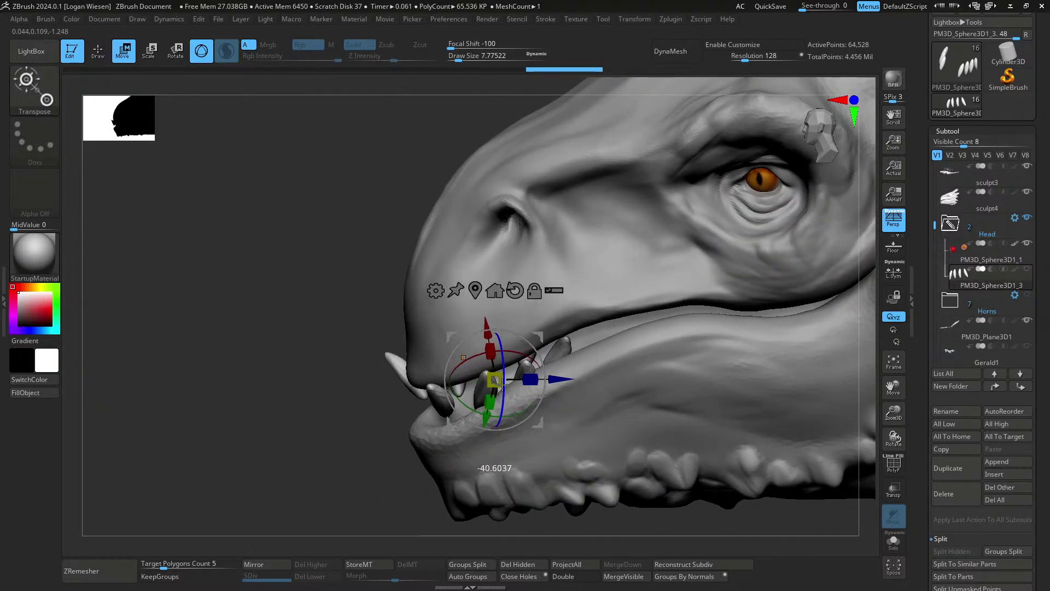
drag(503, 384, 501, 363)
right_drag(503, 366, 526, 375)
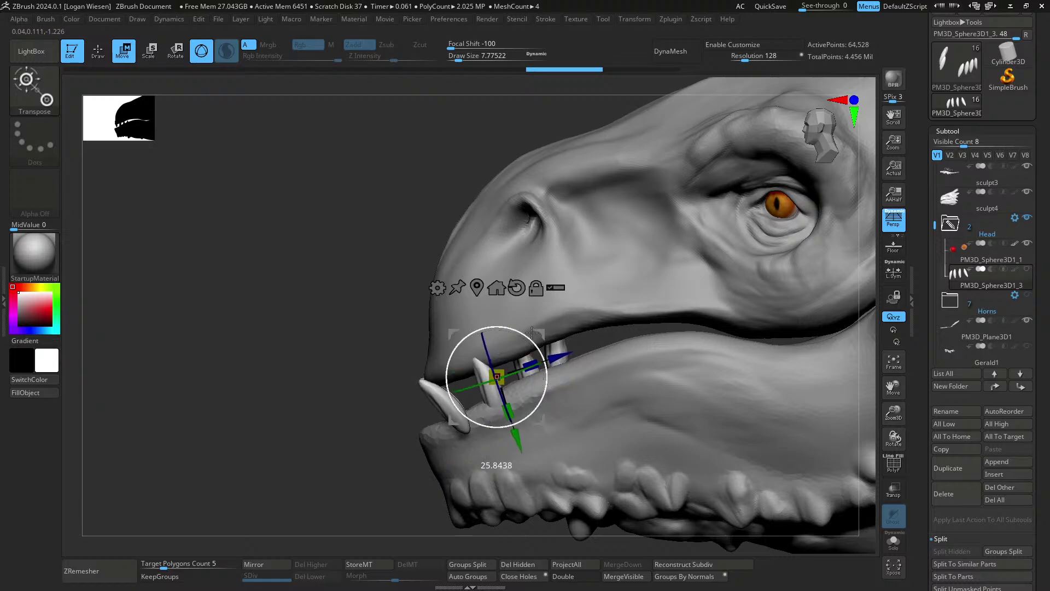
- Delete the old teeth subtool, then append a new sphere and make it the active subtool
click(950, 495)
click(902, 491)
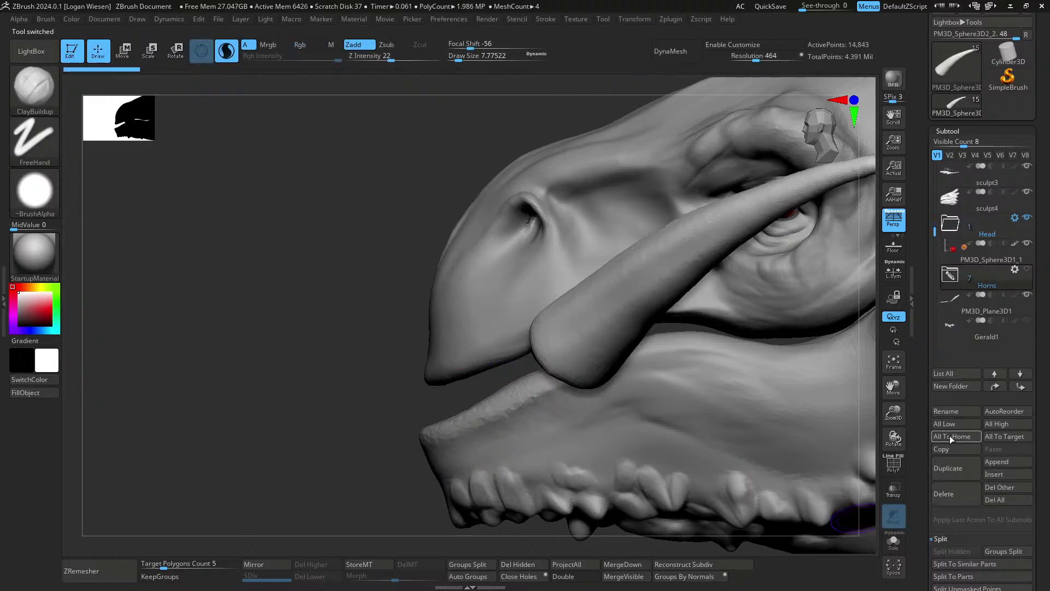
click(993, 462)
click(786, 347)
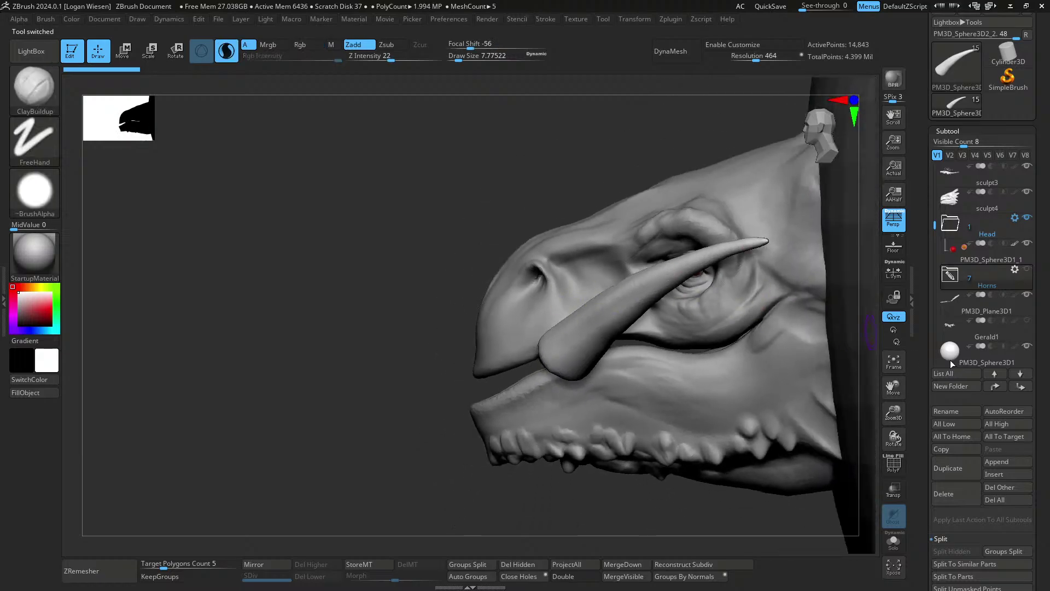
click(952, 362)
- Scale the new sphere down and move it to just in front of the dragon's mouth
ctrl+right_drag(787, 351, 459, 348)
ctrl+right_drag(460, 347, 660, 367)
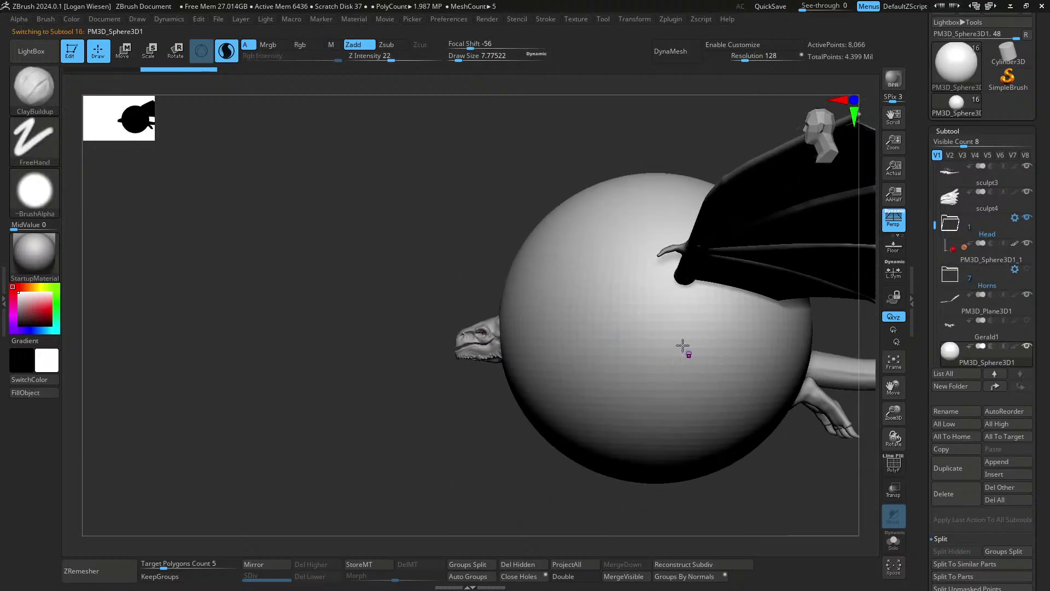
key(w)
drag(697, 284, 526, 302)
ctrl+right_drag(514, 345, 506, 306)
drag(494, 336, 453, 323)
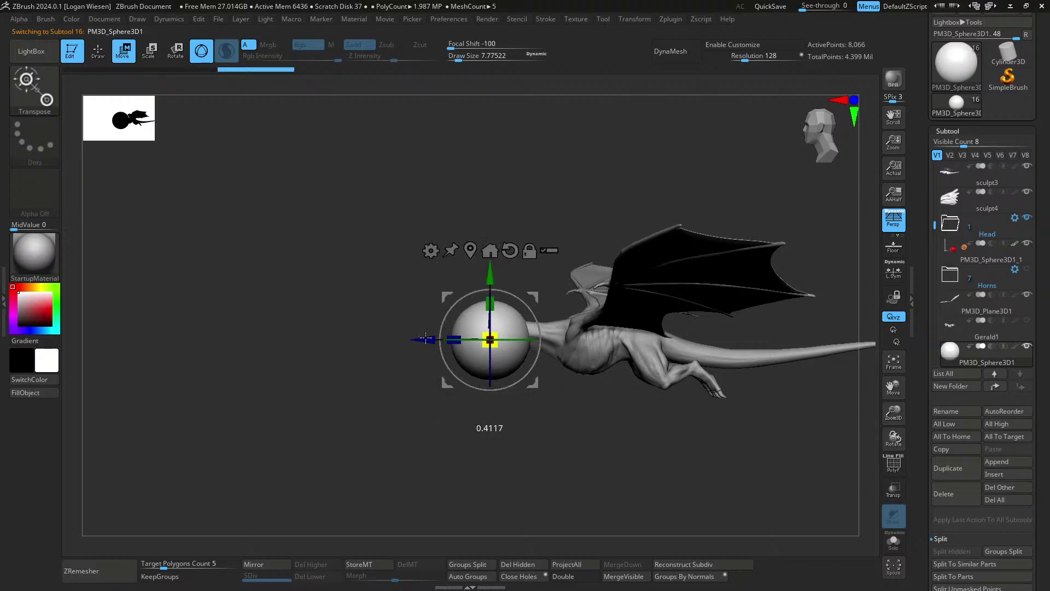
ctrl+right_drag(501, 383, 530, 465)
drag(491, 337, 404, 323)
ctrl+right_drag(408, 326, 511, 327)
drag(602, 290, 458, 326)
ctrl+right_drag(459, 326, 417, 381)
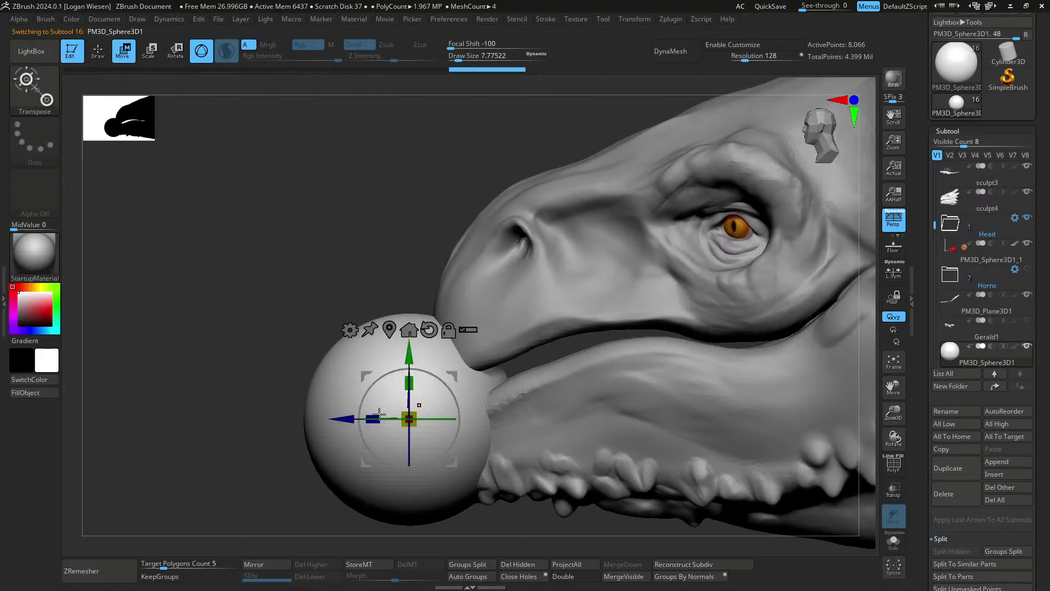
- Shrink the sphere further and scale it non-uniformly into a slim, upright tooth shape in front of the lower jaw
key(q)
key(w)
drag(410, 419, 369, 416)
drag(409, 383, 410, 316)
drag(411, 418, 322, 398)
alt+right_drag(472, 415, 515, 346)
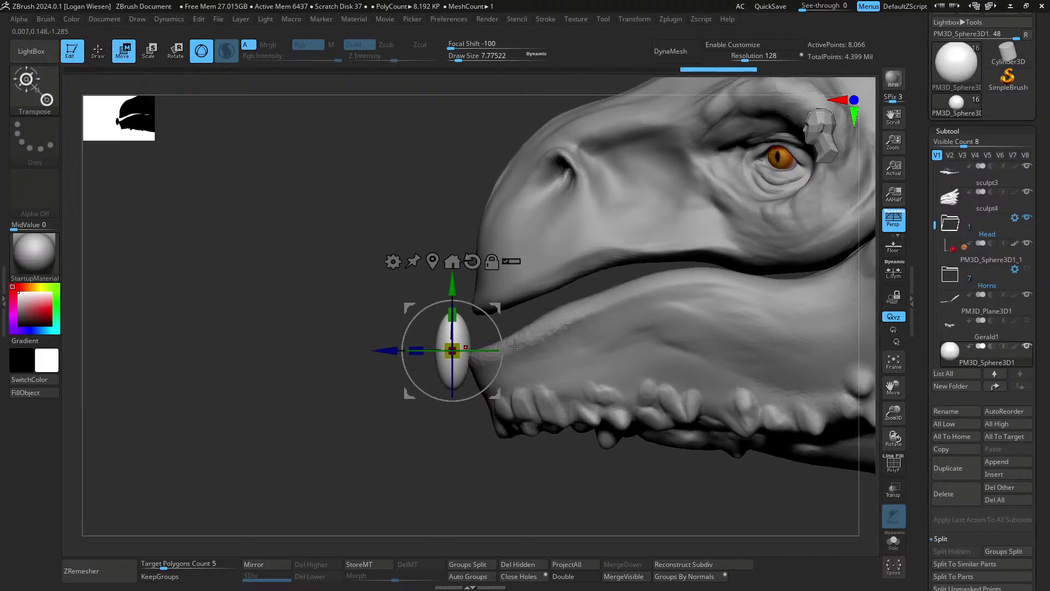
- Tilt the tooth to slant outward and seat its base on the front tip of the lower jaw
mouse_move(497, 310)
mouse_down()
mouse_move(525, 288)
mouse_move(490, 313)
mouse_up()
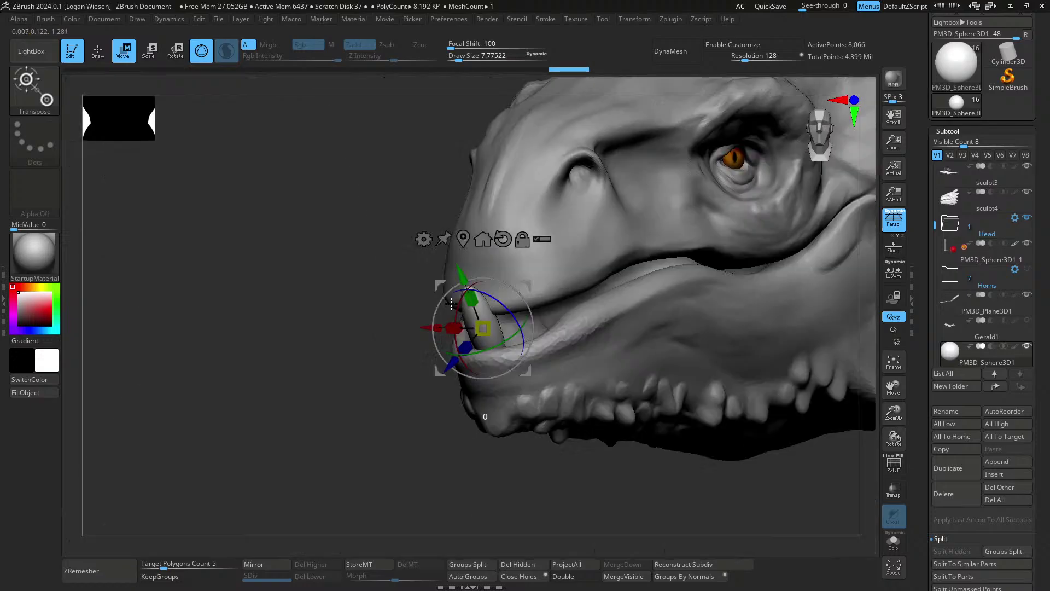
right_drag(520, 306, 543, 312)
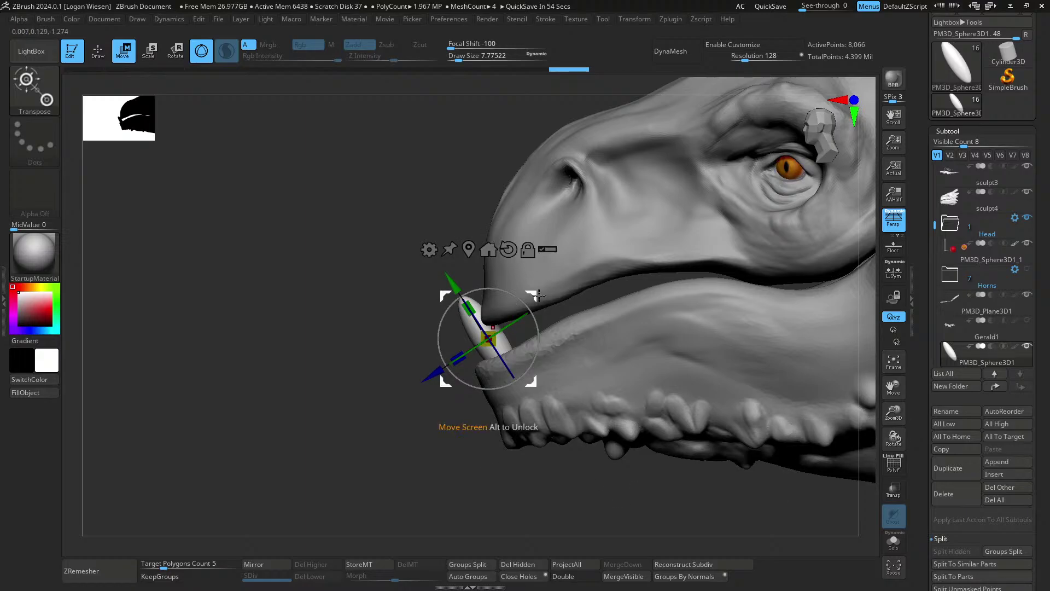
right_drag(539, 323, 564, 329)
key(q)
right_drag(493, 328, 563, 321)
key(w)
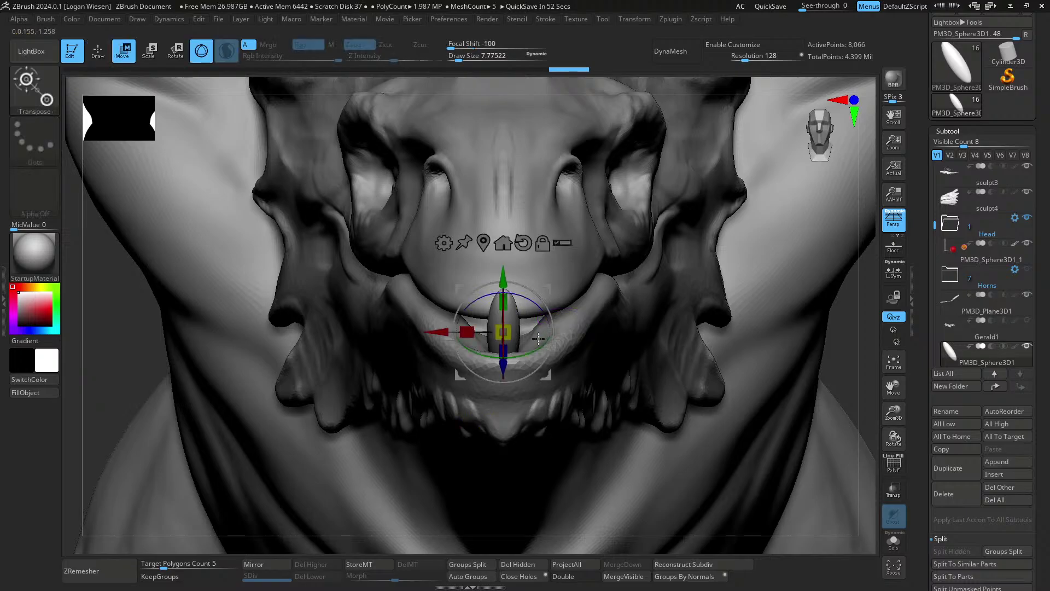
- Shift the tooth slightly off the centre line and mirror it across the X axis, merged into one SubTool
drag(539, 339, 456, 341)
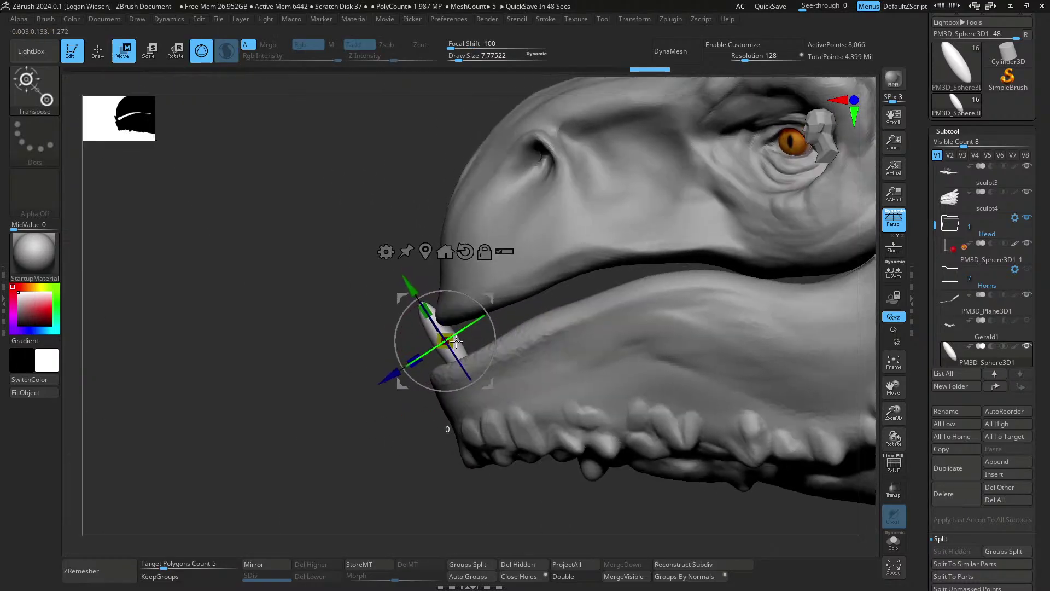
mouse_move(456, 341)
right_down()
mouse_move(485, 334)
mouse_move(460, 335)
right_up()
key(q)
key(w)
drag(370, 344, 373, 343)
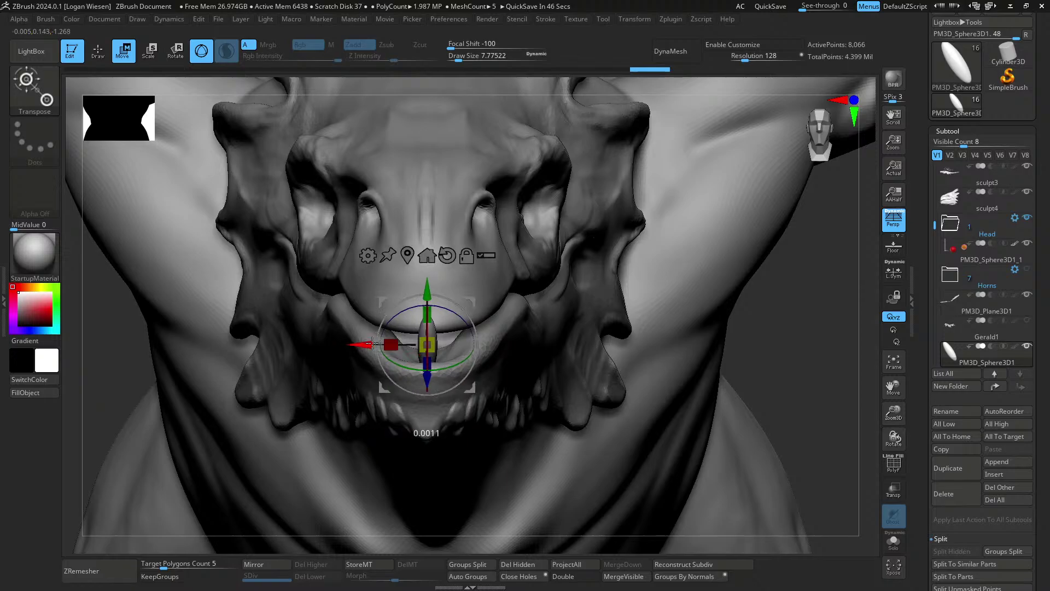
key(q)
click(275, 558)
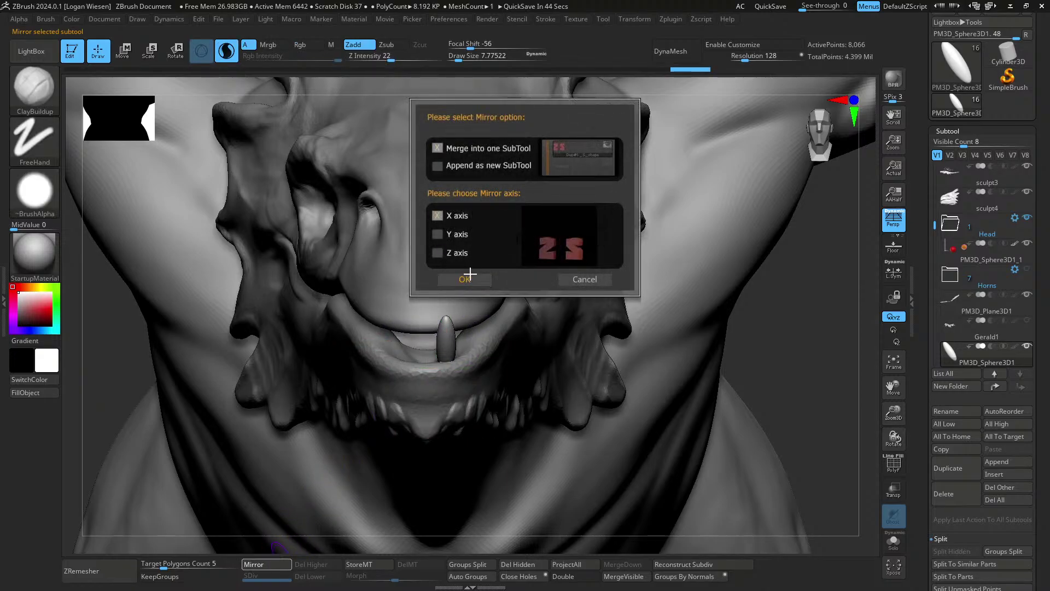
click(467, 274)
- Sculpt lengthwise form onto the pair of front teeth with ClayBuildup at draw sizes of about 2.7 and 1.9
drag(543, 328, 513, 305)
ctrl+right_drag(512, 305, 485, 314)
drag(466, 279, 475, 306)
right_drag(472, 309, 493, 317)
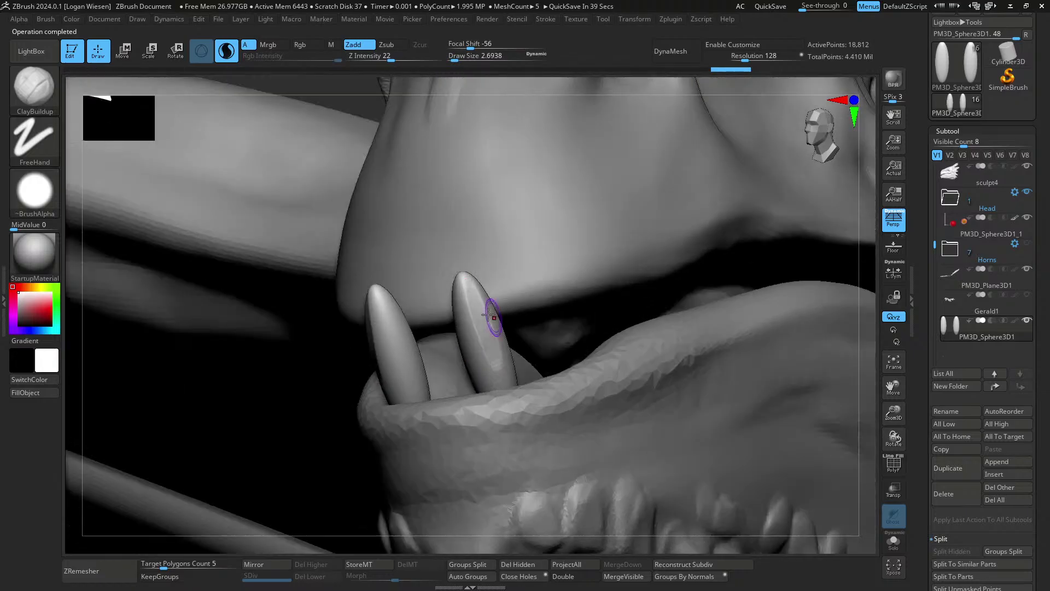
key(s)
drag(493, 317, 497, 317)
drag(474, 290, 484, 339)
right_drag(443, 313, 475, 310)
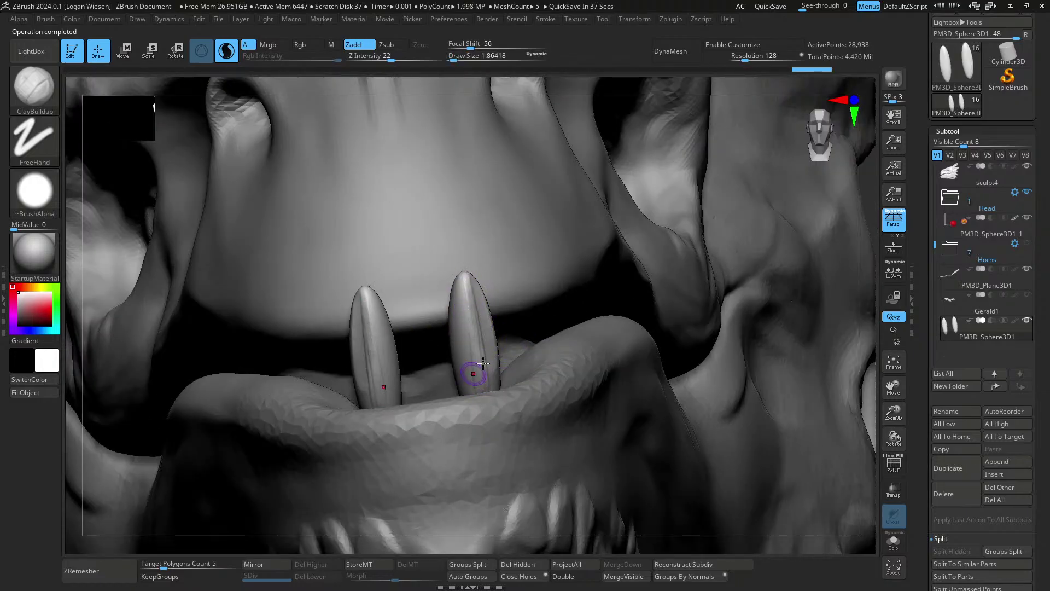
right_drag(483, 363, 451, 308)
key(s)
drag(450, 308, 465, 328)
mouse_move(465, 328)
right_down()
mouse_move(509, 306)
mouse_move(483, 313)
mouse_move(502, 317)
right_up()
- Isolate the teeth, thicken their backs with ClayBuildup at a draw size of about 6, and smooth the surfaces
key(alt+s)
drag(321, 396, 342, 418)
right_drag(328, 356, 376, 342)
alt+right_drag(376, 343, 406, 321)
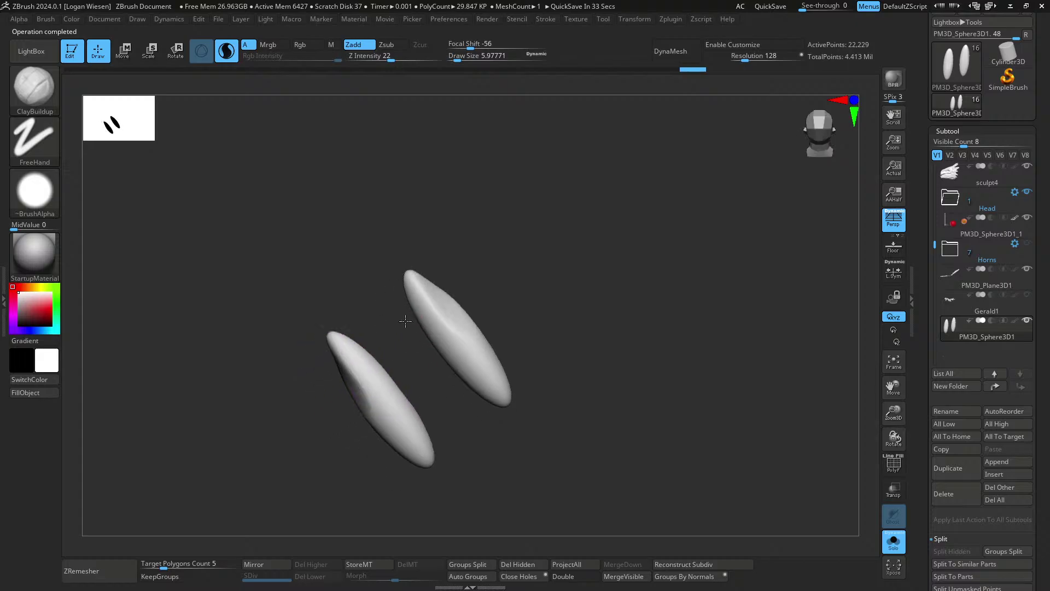
mouse_move(410, 363)
shift+mouse_down()
mouse_move(389, 375)
mouse_move(400, 408)
shift+mouse_up()
right_drag(400, 383, 331, 342)
mouse_move(331, 342)
shift+mouse_down()
mouse_move(356, 382)
mouse_move(367, 377)
shift+mouse_up()
- Reshape the teeth with Move Topological into curved fangs with narrow tips and wider bases, and show the whole dragon again
key(b)
key(m)
key(t)
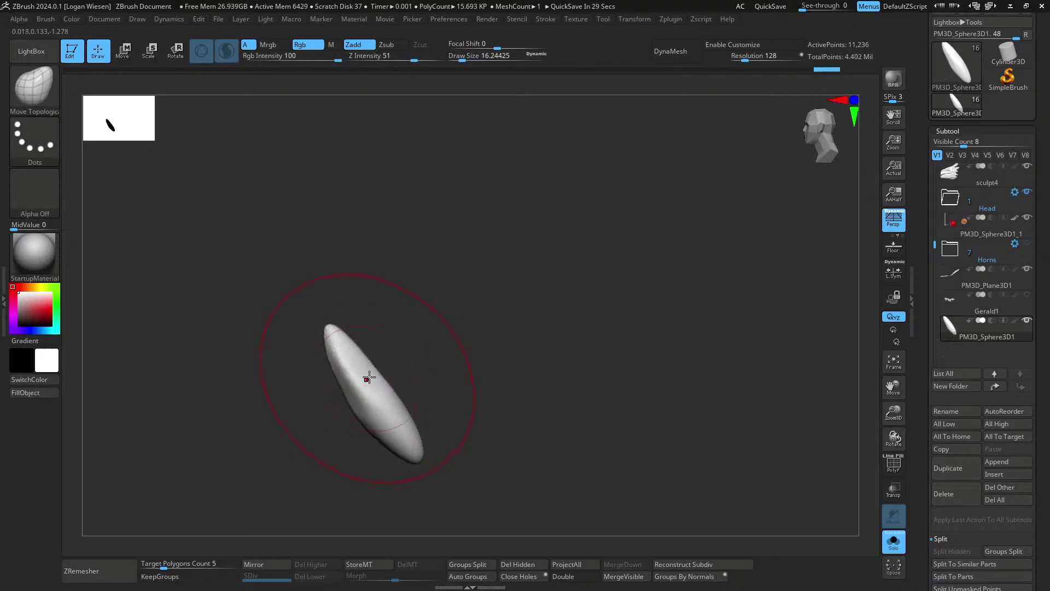
right_drag(366, 376, 451, 364)
mouse_move(394, 339)
right_down()
mouse_move(428, 315)
mouse_move(433, 323)
right_up()
drag(434, 328, 424, 333)
ctrl+right_drag(411, 320, 547, 328)
mouse_move(547, 329)
ctrl+right_down()
mouse_move(565, 316)
mouse_move(543, 315)
ctrl+right_up()
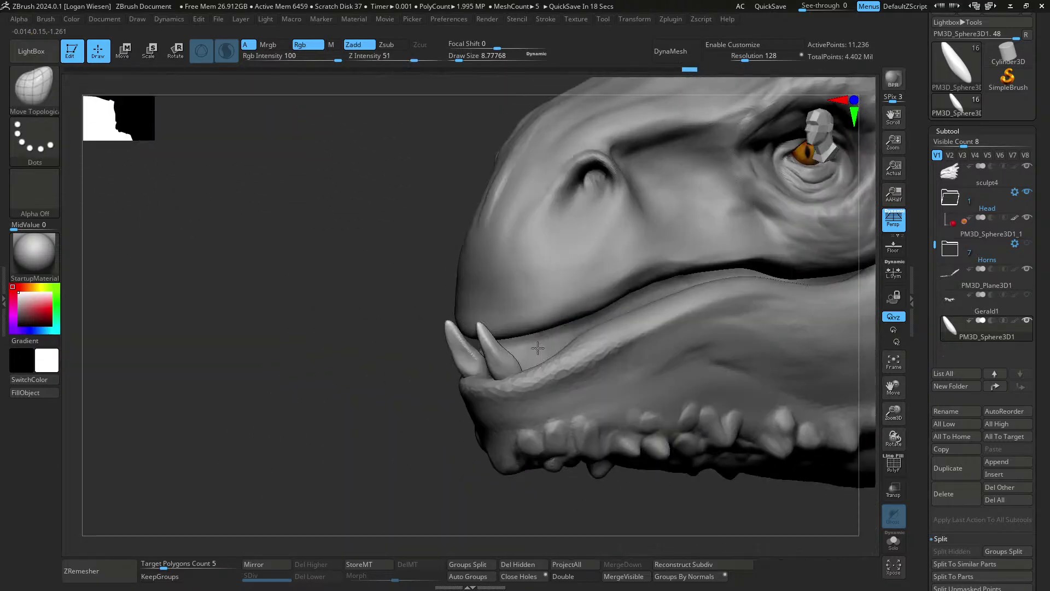
- Resize and reposition the fang pair so it sits in the front of the lower jaw
right_drag(542, 368, 511, 362)
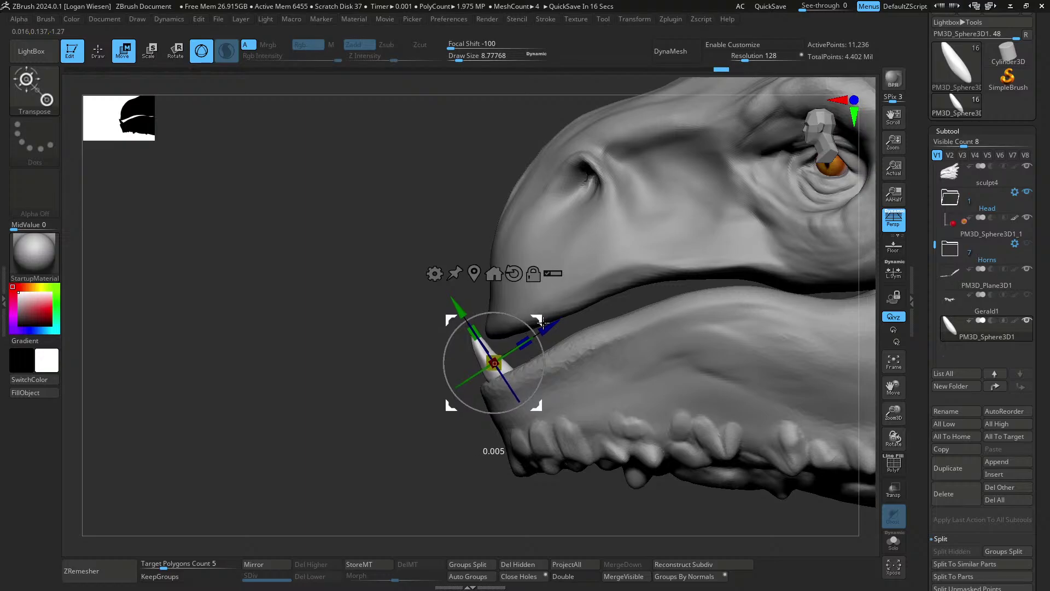
key(q)
mouse_move(539, 343)
right_down()
mouse_move(640, 370)
mouse_move(535, 354)
mouse_move(508, 331)
mouse_move(528, 246)
mouse_move(564, 325)
mouse_move(551, 363)
mouse_move(542, 340)
mouse_move(519, 337)
mouse_move(528, 332)
right_up()
key(w)
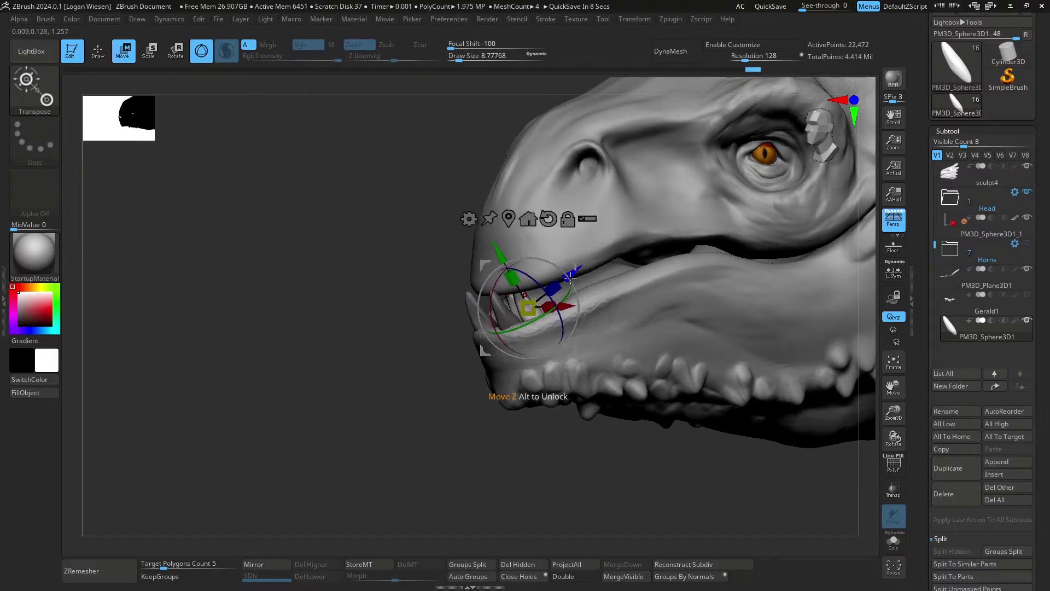
- Undo the last two changes, and place a duplicate of the fang pair just behind the front pair
right_drag(571, 279, 552, 344)
key(ctrl+z)
key(ctrl+z)
alt+drag(551, 344, 592, 346)
ctrl+drag(565, 382, 595, 356)
right_drag(593, 347, 539, 299)
drag(577, 279, 580, 286)
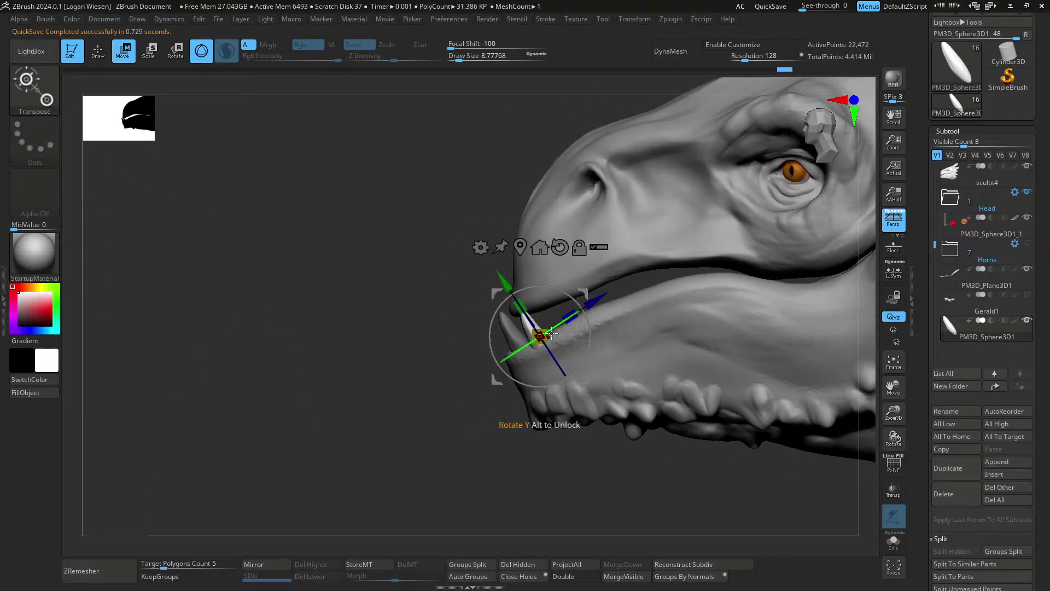
- Scale down, move and rotate the duplicated fang pair so it follows the curve of the lower jaw's edge
drag(542, 330, 541, 329)
right_drag(543, 328, 569, 304)
drag(578, 297, 578, 300)
right_drag(578, 301, 519, 311)
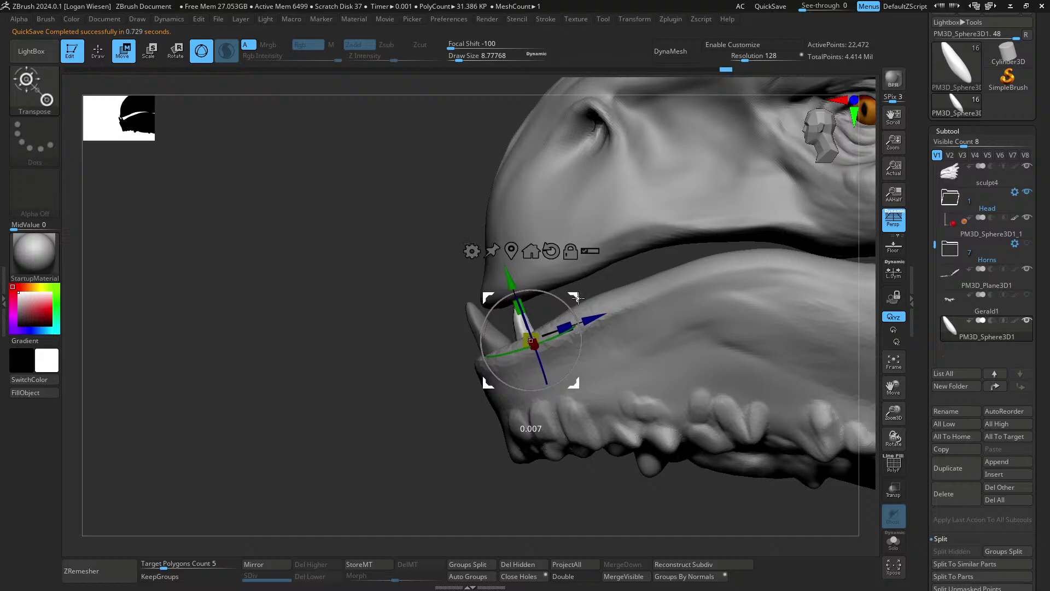
right_drag(578, 298, 539, 384)
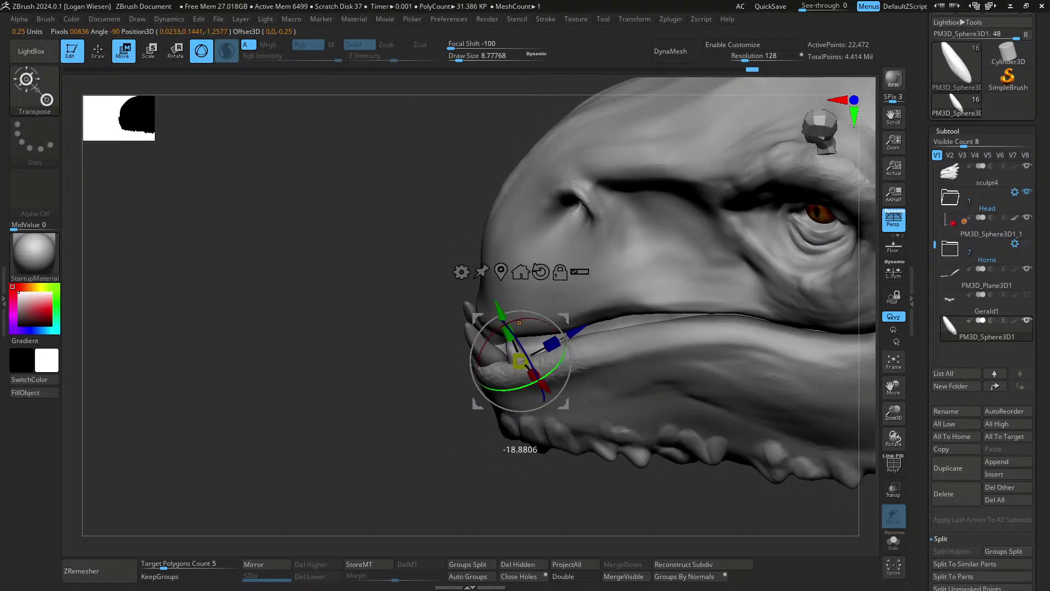
right_drag(580, 314, 510, 359)
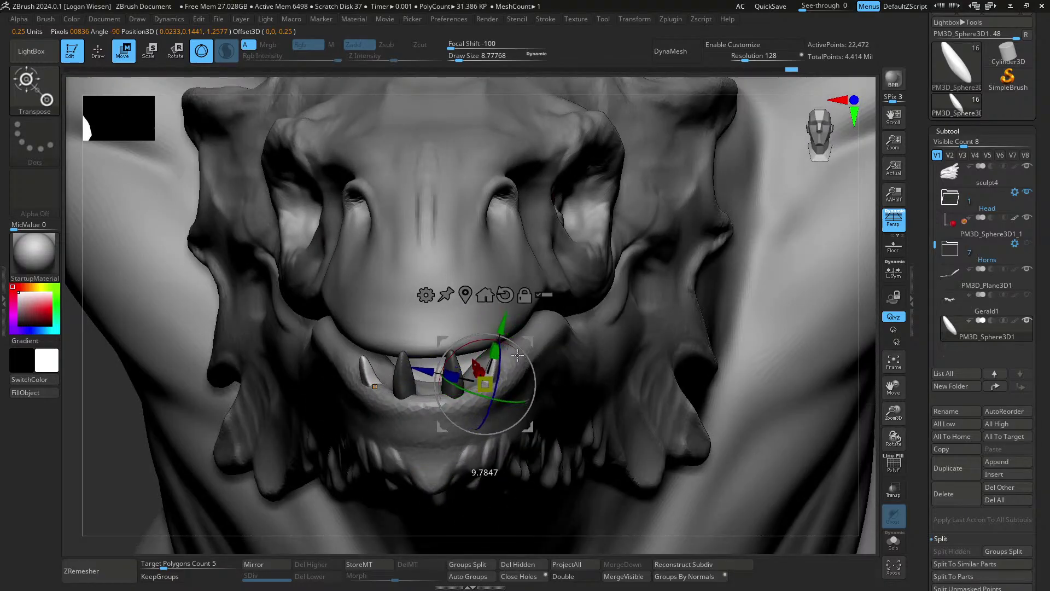
- Duplicate the fang pair again and move, scale and rotate the third pair to follow the edge of the lower jaw
right_drag(518, 355, 512, 331)
ctrl+drag(463, 292, 499, 286)
right_drag(482, 282, 477, 303)
drag(457, 289, 455, 283)
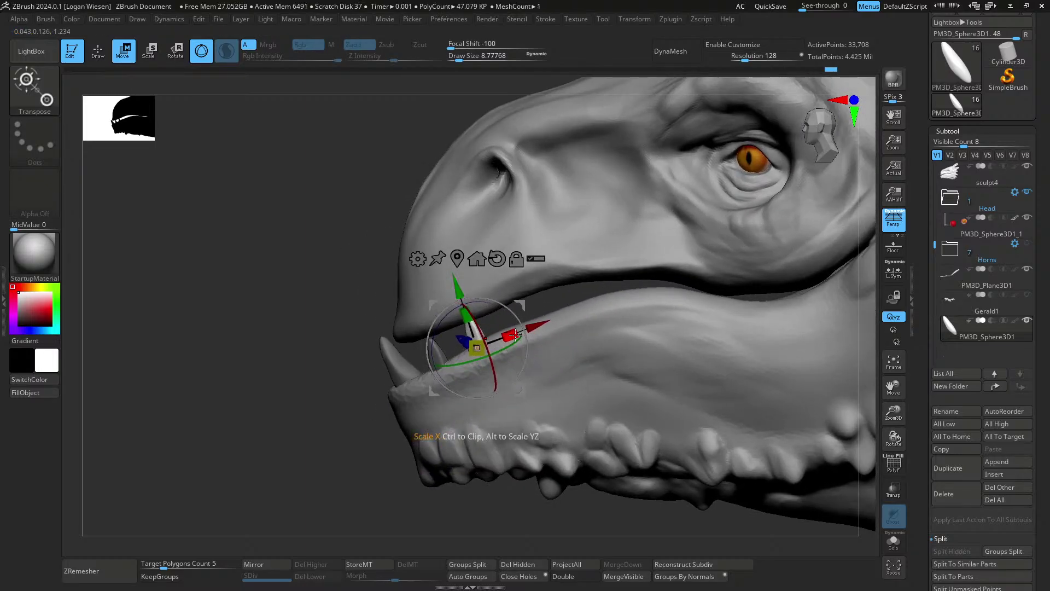
alt+right_drag(475, 336, 509, 328)
drag(499, 353, 496, 354)
right_drag(495, 354, 542, 353)
drag(541, 353, 543, 339)
- Place a larger fourth fang pair further back on the lower jaw and align it with the jaw edge from front and side
right_drag(543, 339, 520, 307)
drag(534, 299, 529, 300)
right_drag(529, 299, 564, 345)
right_drag(579, 307, 583, 300)
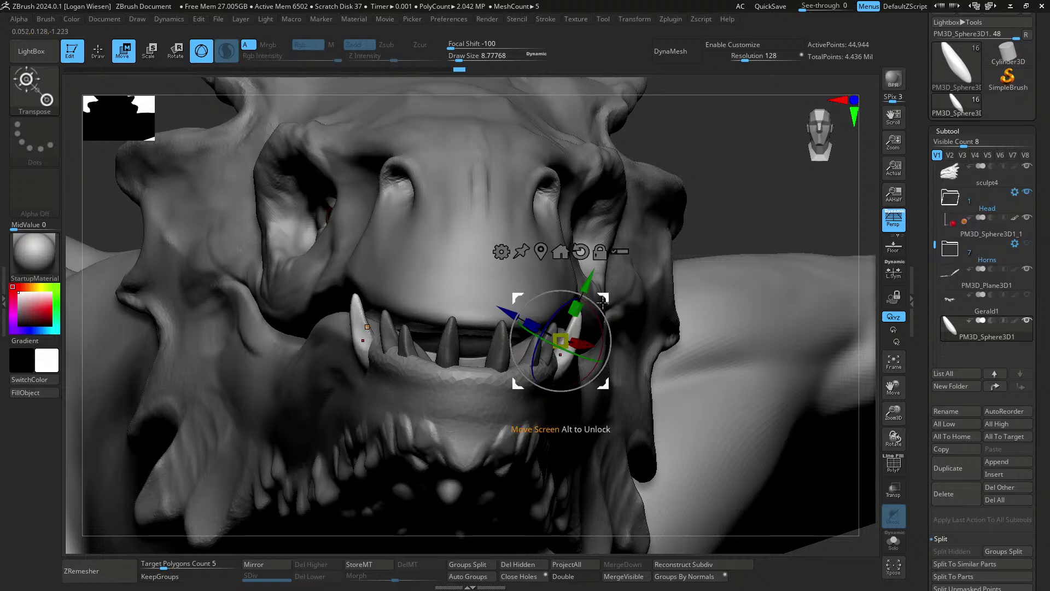
drag(602, 302, 599, 289)
right_drag(599, 288, 572, 314)
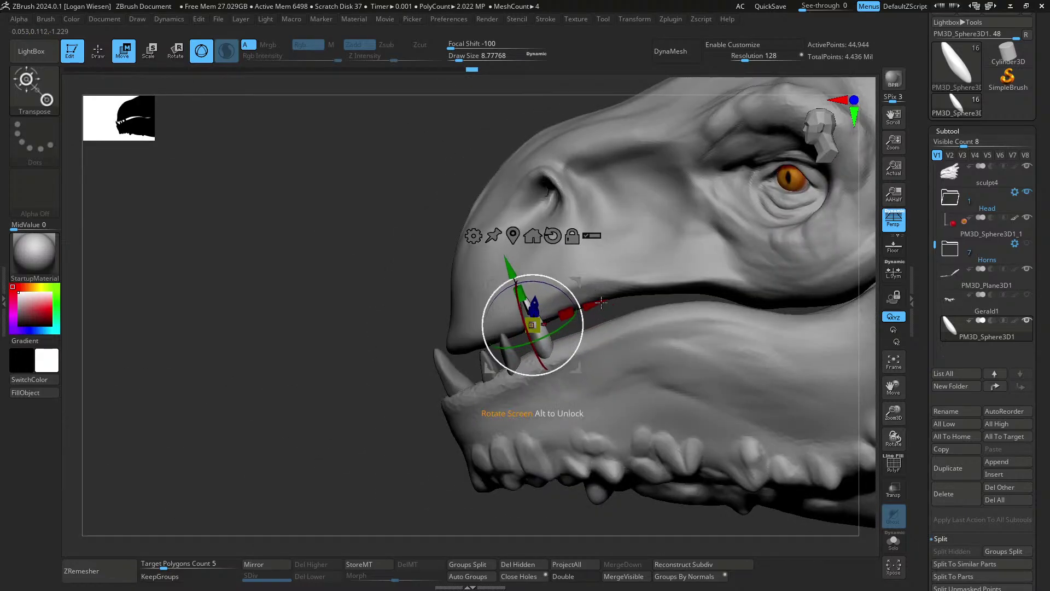
right_drag(602, 302, 580, 285)
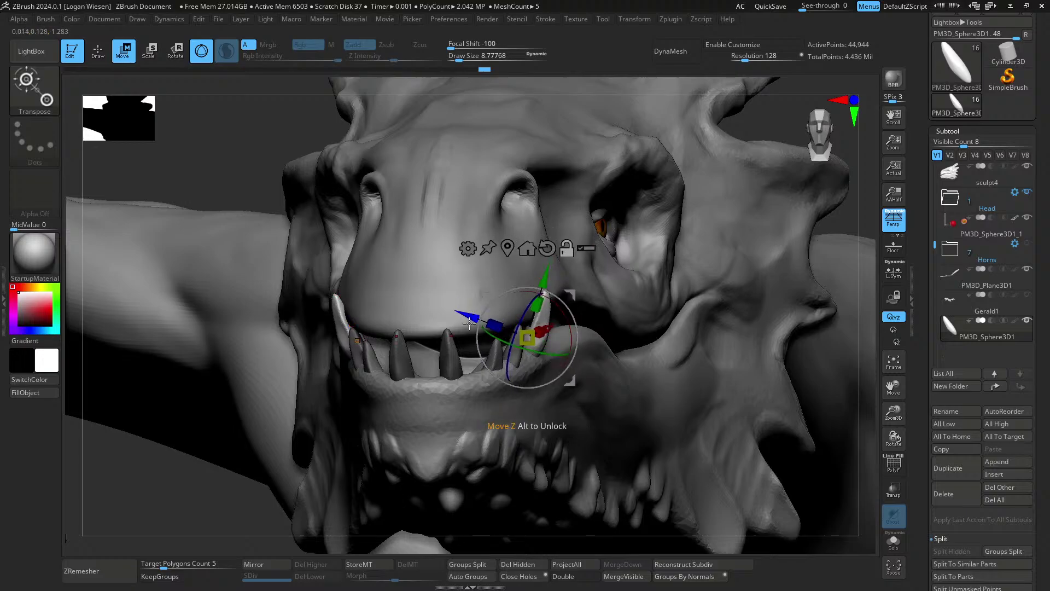
right_drag(480, 319, 577, 304)
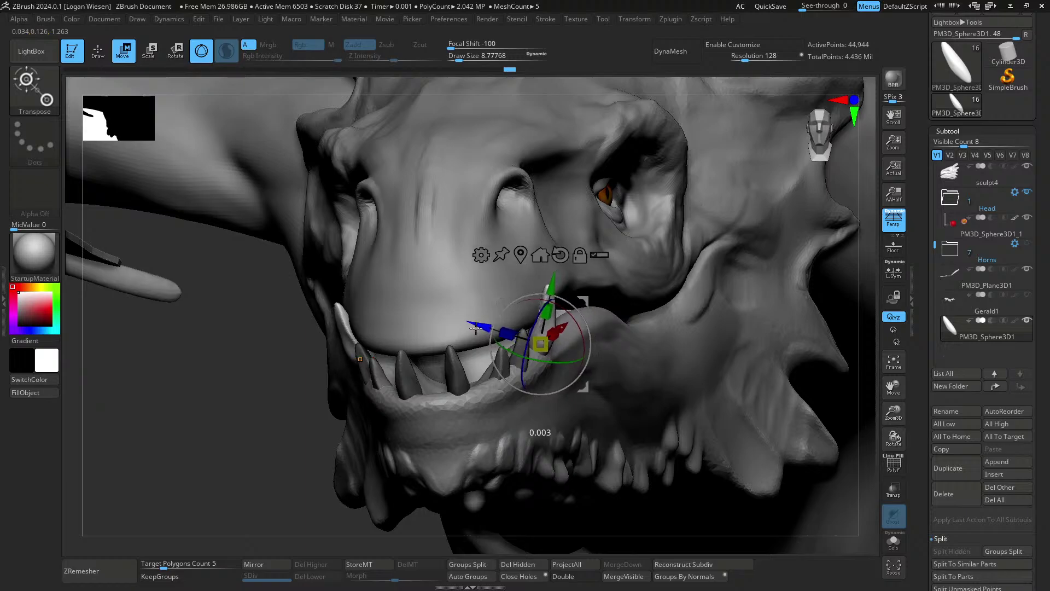
- Add a fifth fang pair as a duplicate just behind the fourth and seat its base on the jaw edge
right_drag(504, 334, 442, 324)
key(q)
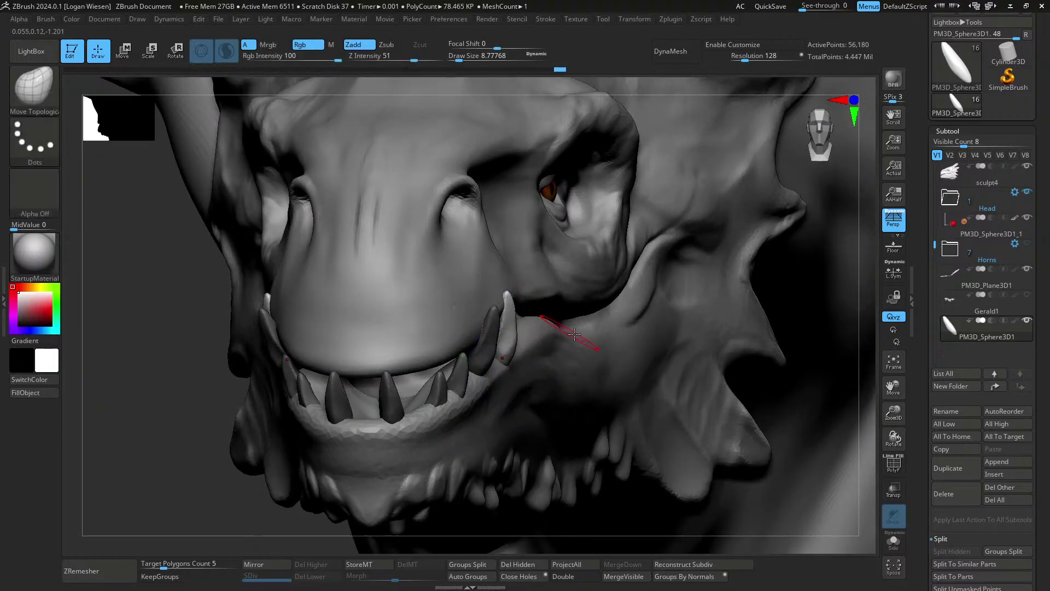
mouse_move(541, 331)
right_down()
mouse_move(535, 371)
mouse_move(554, 328)
mouse_move(626, 363)
mouse_move(507, 337)
mouse_move(502, 326)
right_up()
key(w)
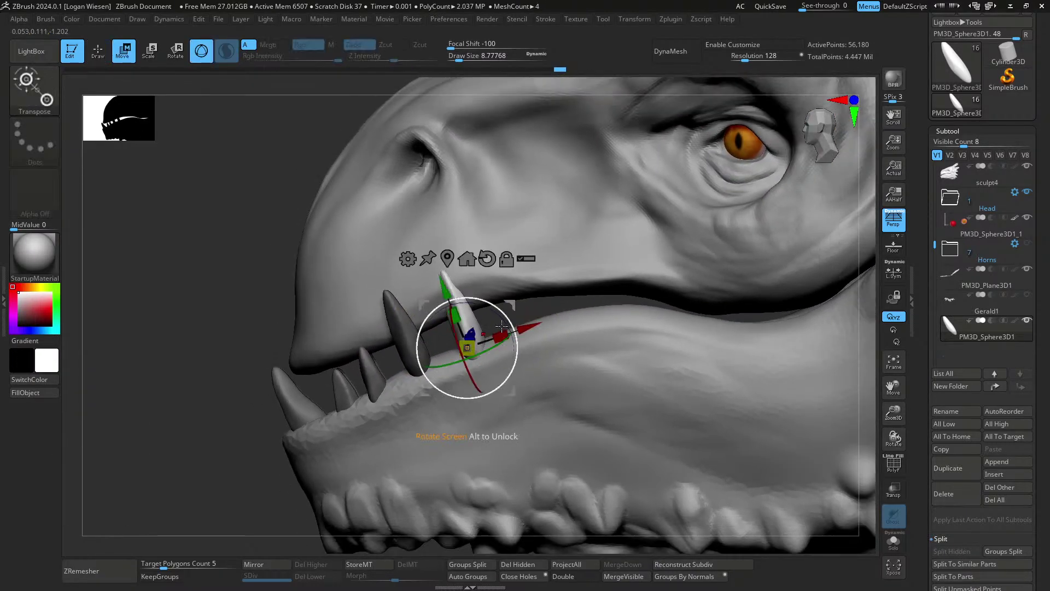
- Duplicate the fang pair one place further back, rotate it more upright and turn on Local Symmetry for the teeth
ctrl+drag(583, 310, 566, 303)
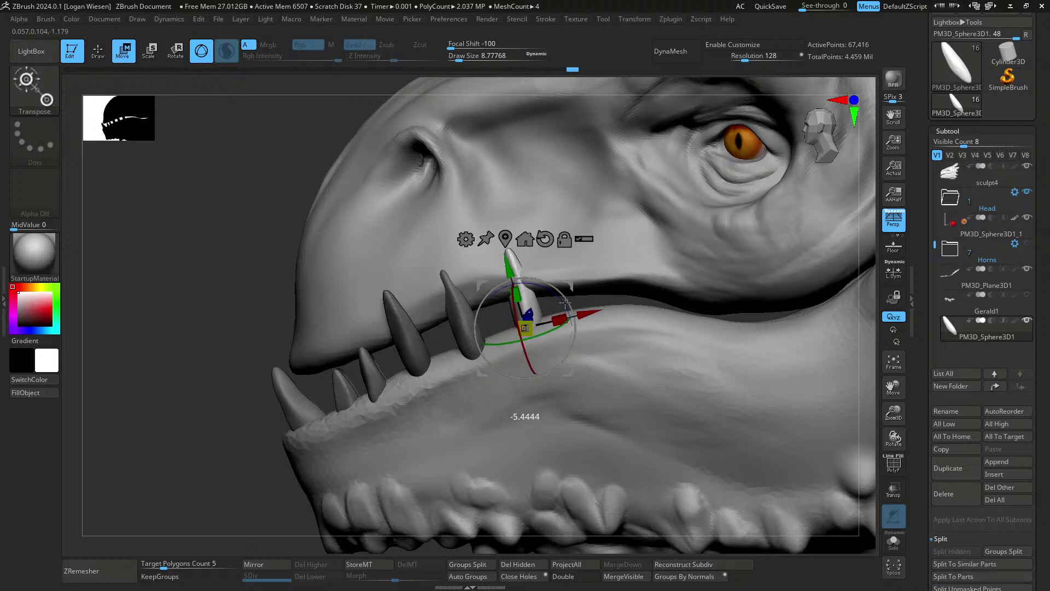
right_drag(524, 323, 551, 301)
drag(548, 300, 548, 304)
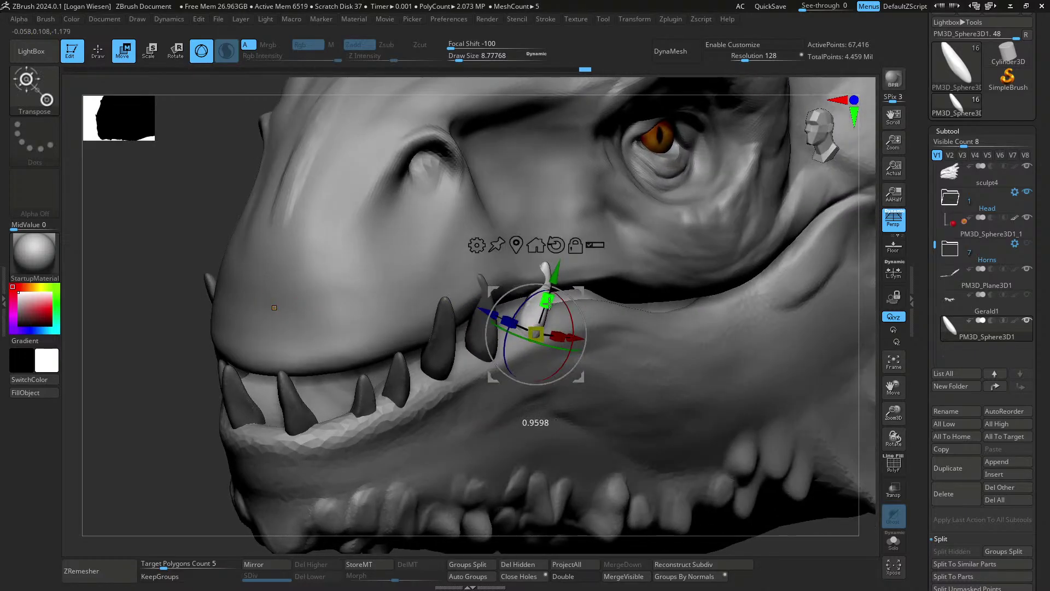
click(896, 272)
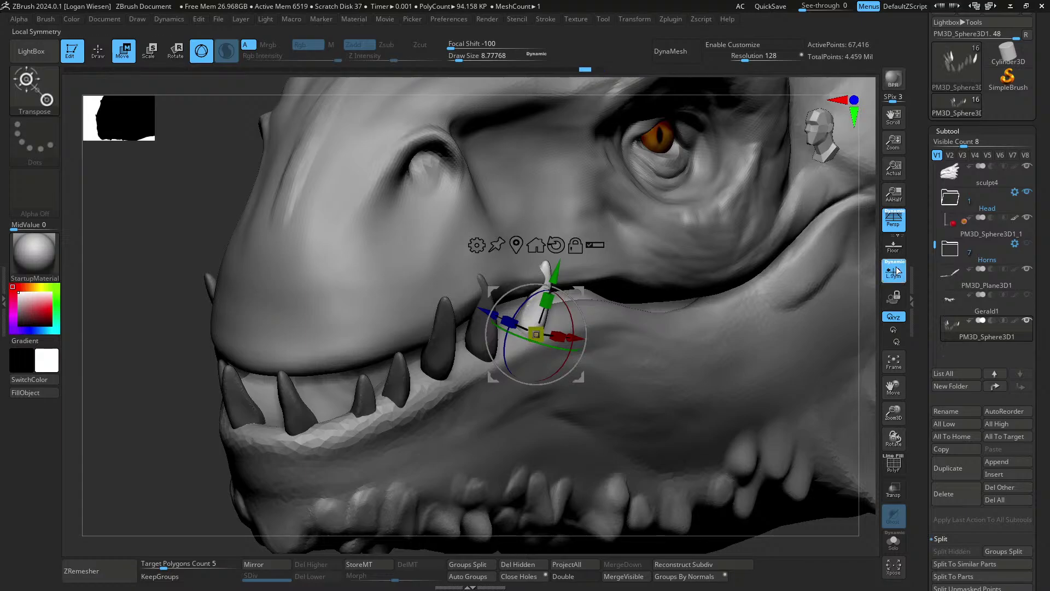
right_drag(542, 313, 591, 289)
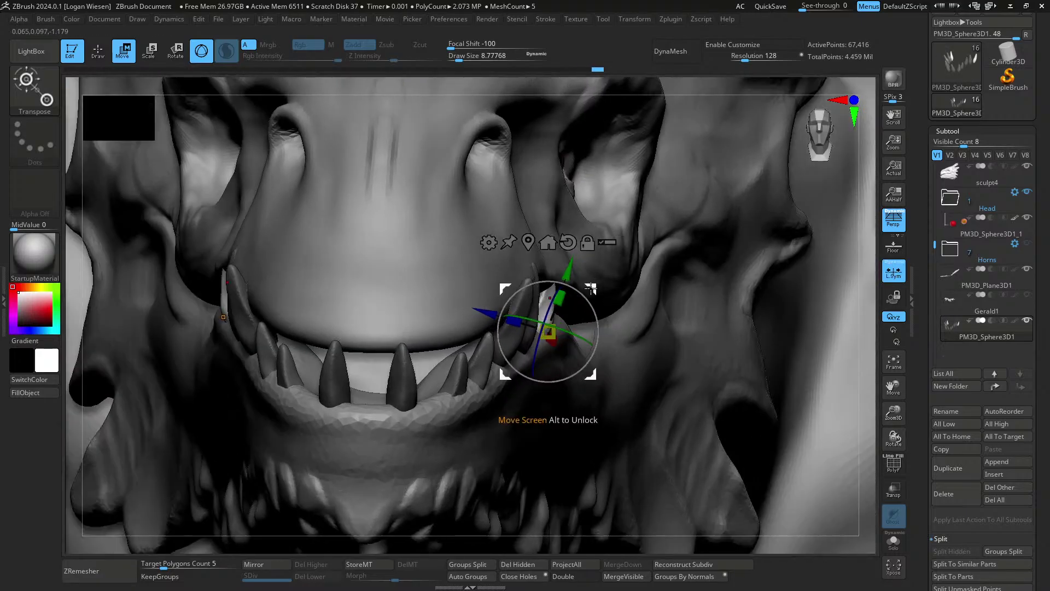
mouse_move(590, 340)
right_down()
mouse_move(547, 342)
mouse_move(544, 417)
mouse_move(582, 330)
right_up()
key(q)
mouse_move(512, 331)
ctrl+right_down()
mouse_move(511, 341)
mouse_move(602, 329)
mouse_move(617, 315)
mouse_move(516, 331)
mouse_move(483, 314)
ctrl+right_up()
key(w)
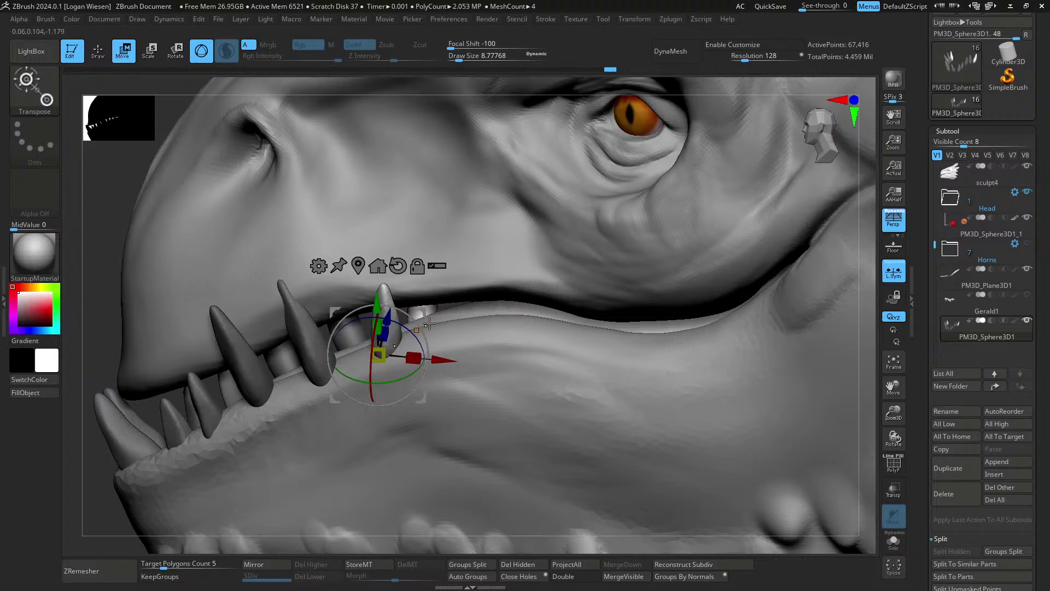
- Place a seventh fang pair further along the lower jaw, moving and rotating it to sit inside the lip line
ctrl+drag(423, 311, 499, 293)
right_drag(525, 307, 553, 295)
drag(539, 298, 575, 295)
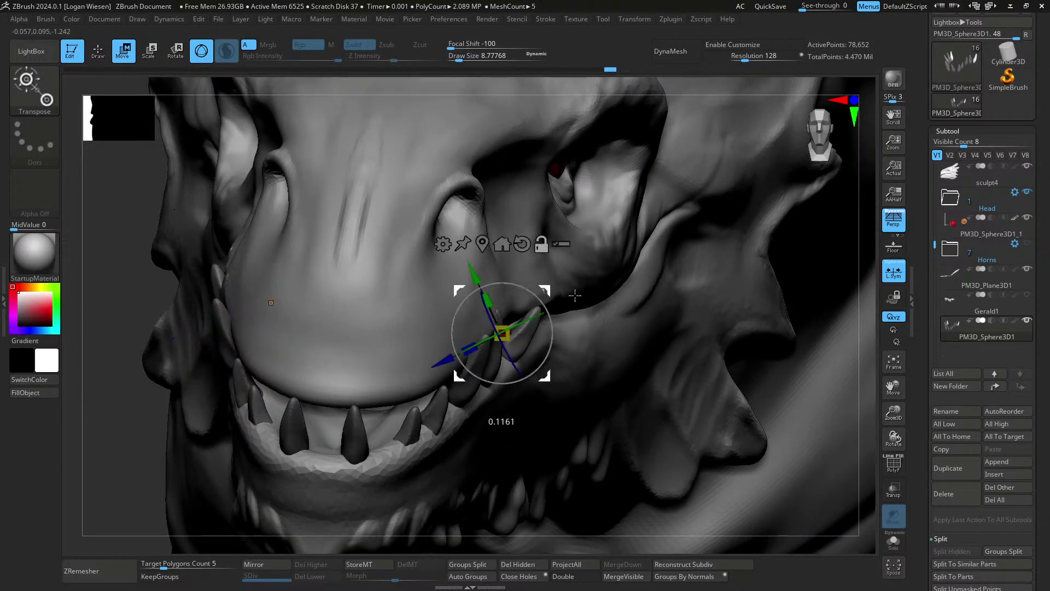
right_drag(550, 328, 564, 345)
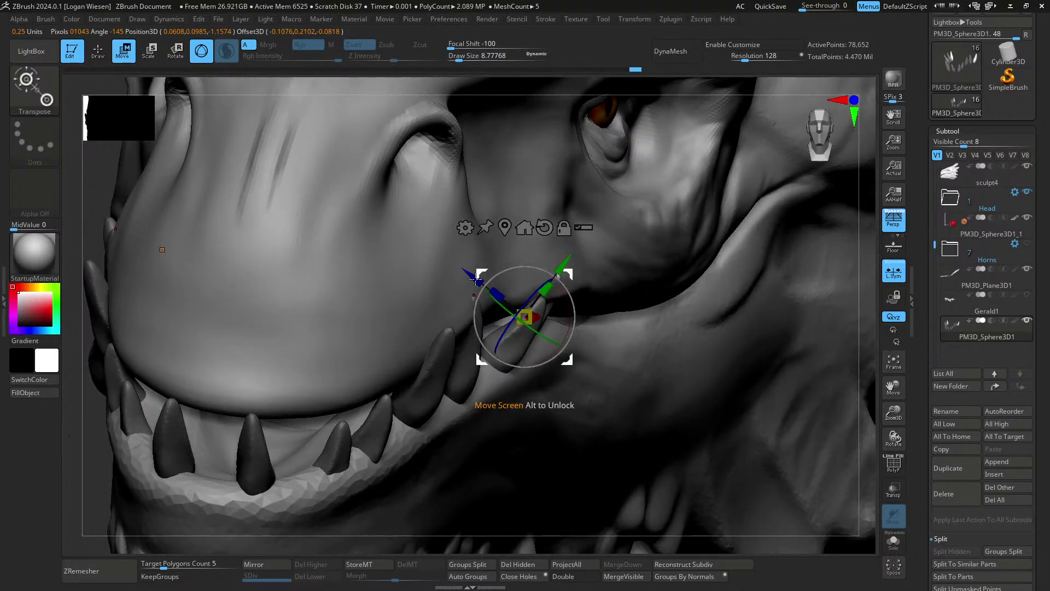
drag(479, 275, 492, 288)
right_drag(590, 350, 539, 336)
drag(536, 329, 549, 322)
right_drag(594, 307, 553, 295)
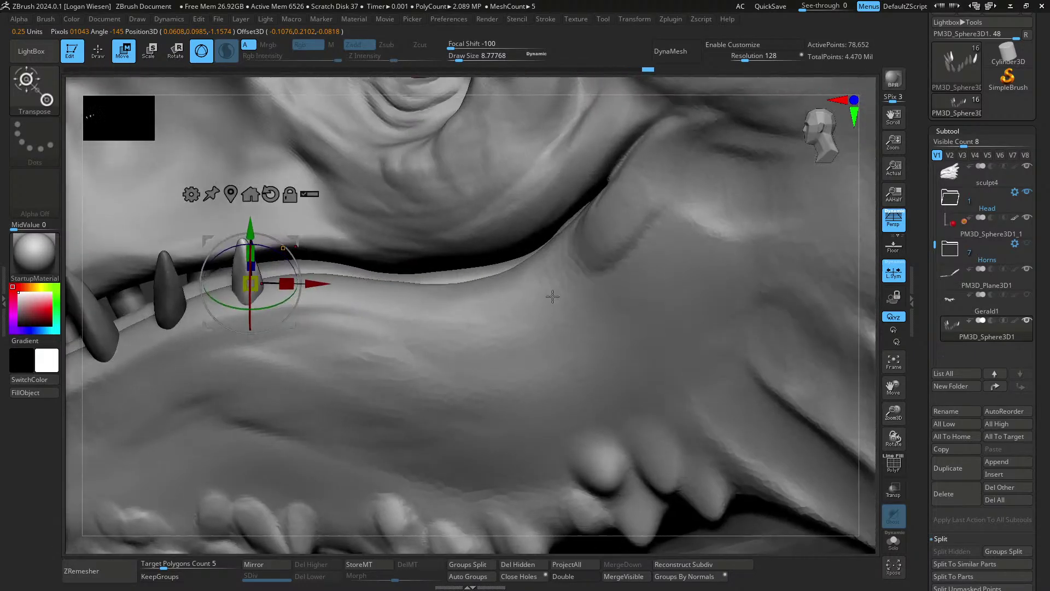
right_drag(376, 272, 516, 288)
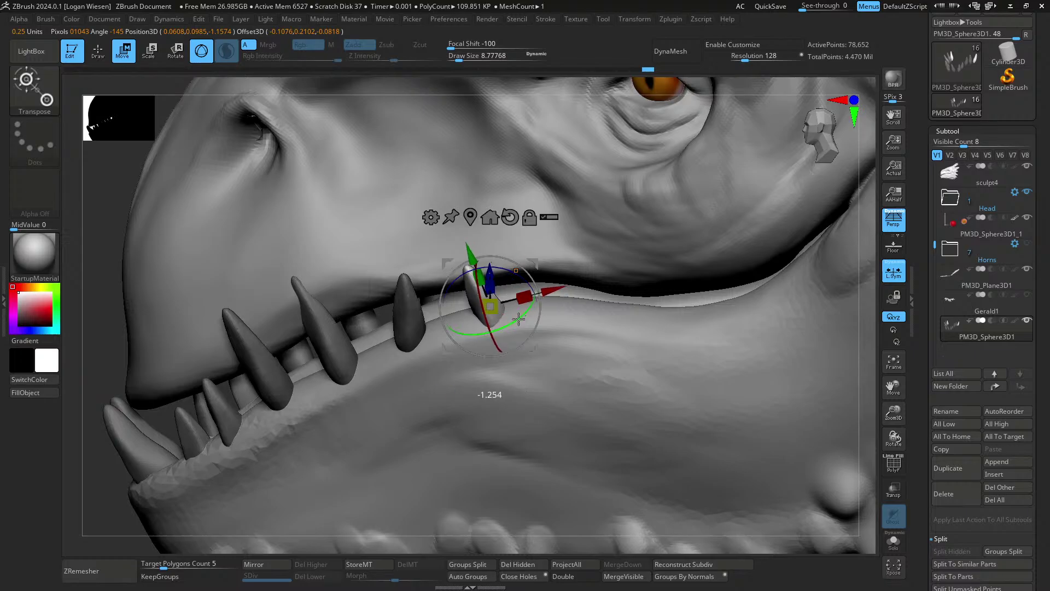
- Add a smaller eighth fang pair as the rearmost teeth of the lower jaw row
alt+right_drag(527, 292, 547, 302)
drag(563, 289, 563, 288)
alt+right_drag(609, 288, 572, 307)
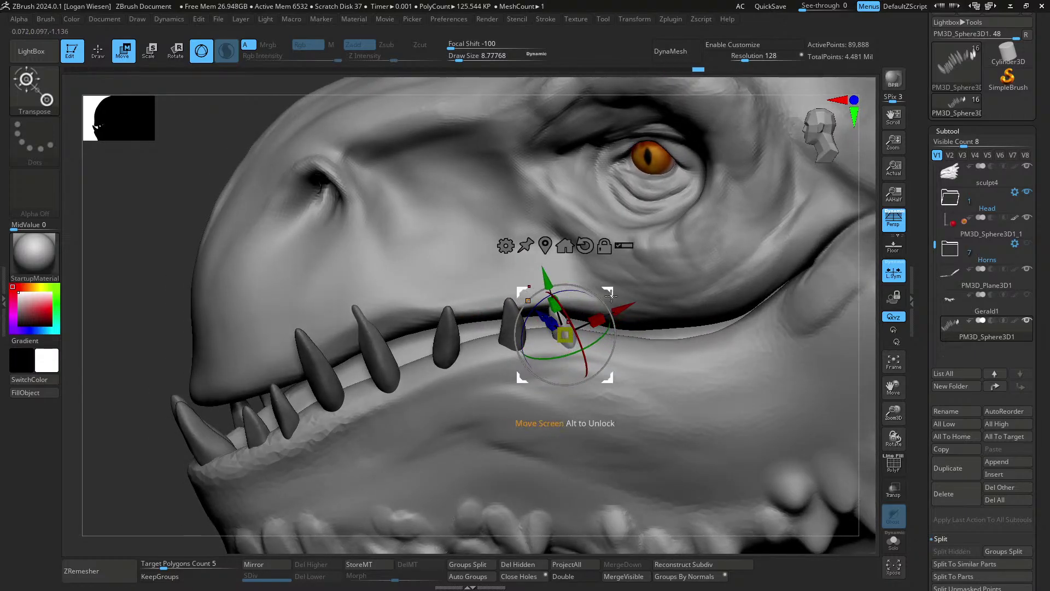
key(q)
alt+right_drag(622, 330, 589, 299)
mouse_move(581, 373)
right_down()
mouse_move(584, 398)
mouse_move(583, 350)
right_up()
mouse_move(584, 350)
right_down()
mouse_move(589, 340)
mouse_move(556, 312)
mouse_move(351, 380)
mouse_move(464, 318)
mouse_move(493, 355)
mouse_move(542, 346)
right_up()
- Split the teeth into separate polygroups with Auto Groups and isolate the teeth subtool in Solo view
key(shift+f)
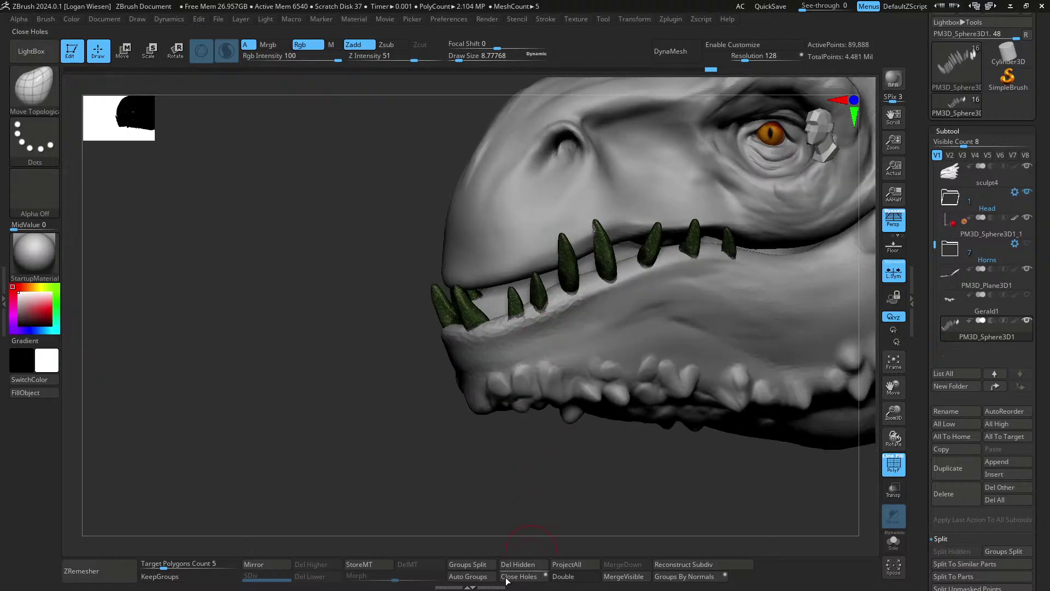
click(475, 577)
mouse_move(469, 307)
ctrl+right_down()
mouse_move(488, 329)
mouse_move(585, 331)
mouse_move(539, 323)
ctrl+right_up()
key(bracketright)
right_drag(473, 312, 490, 444)
key(shift+f)
key(alt+s)
key(shift+f)
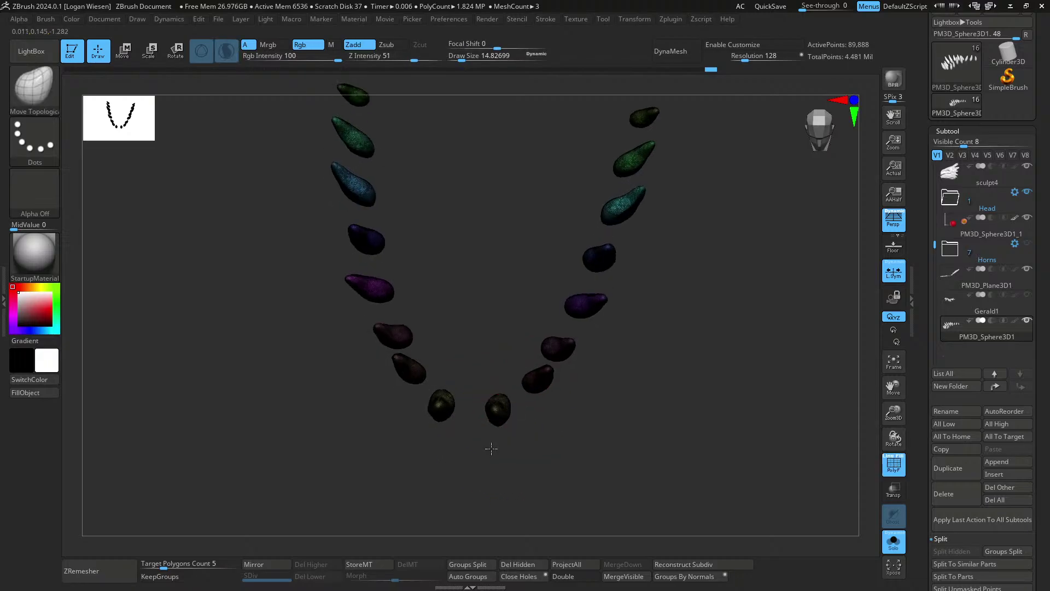
- Use SelectLasso to isolate the first and second fang pairs in turn, giving each left-right pair one shared polygroup
click(38, 91)
ctrl+shift+click(563, 148)
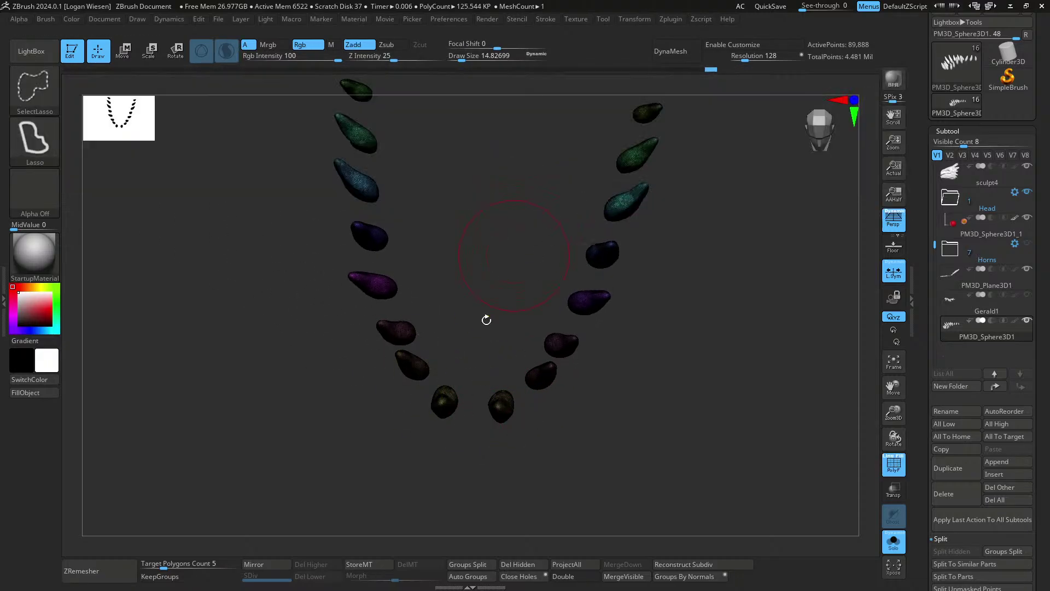
ctrl+right_drag(486, 321, 493, 353)
mouse_move(500, 354)
ctrl+shift+mouse_down()
mouse_move(533, 417)
mouse_move(530, 405)
ctrl+shift+mouse_up()
key(ctrl+w)
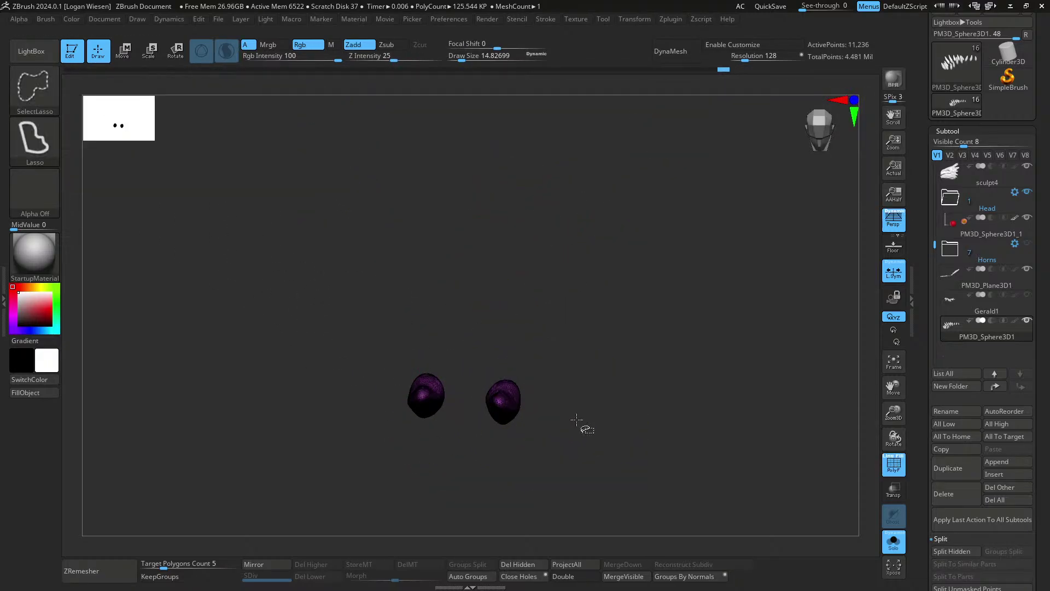
ctrl+shift+click(554, 338)
ctrl+shift+drag(600, 338, 600, 342)
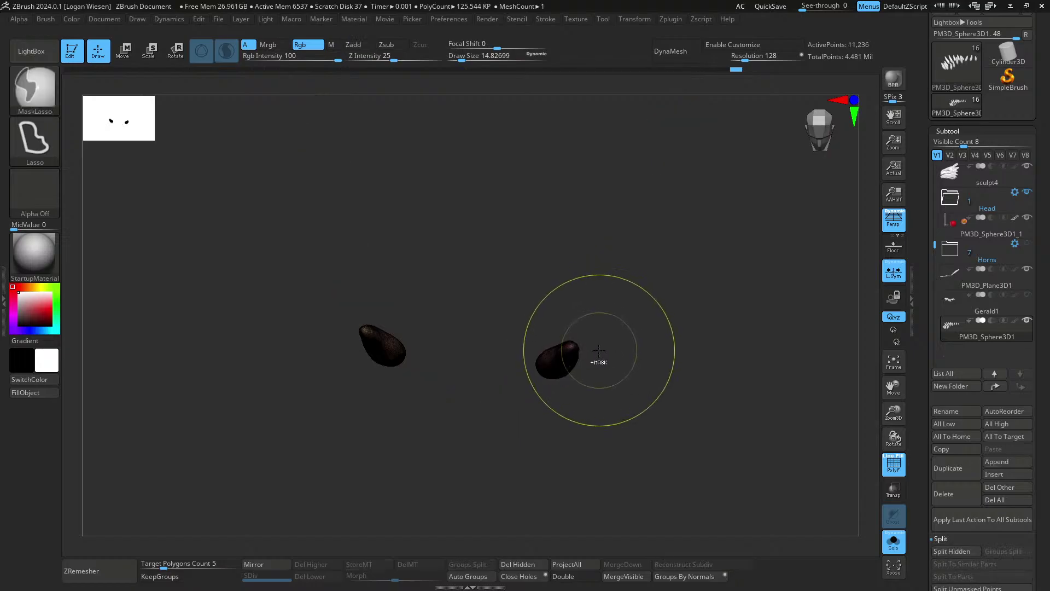
key(ctrl+w)
ctrl+shift+click(610, 361)
- Isolate the next fang pairs along the middle of the row and assign one shared polygroup to each pair
alt+right_drag(589, 311, 574, 358)
mouse_move(587, 342)
ctrl+shift+mouse_down()
mouse_move(556, 387)
mouse_move(616, 375)
ctrl+shift+mouse_up()
key(ctrl+w)
ctrl+shift+click(637, 359)
alt+right_drag(605, 320, 600, 356)
mouse_move(646, 316)
ctrl+shift+mouse_down()
mouse_move(587, 377)
mouse_move(640, 362)
ctrl+shift+mouse_up()
key(ctrl+w)
ctrl+shift+click(677, 346)
mouse_move(663, 248)
ctrl+shift+mouse_down()
mouse_move(631, 246)
mouse_move(651, 316)
mouse_move(706, 284)
mouse_move(649, 363)
mouse_move(685, 355)
ctrl+shift+mouse_up()
key(ctrl+w)
ctrl+shift+click(684, 310)
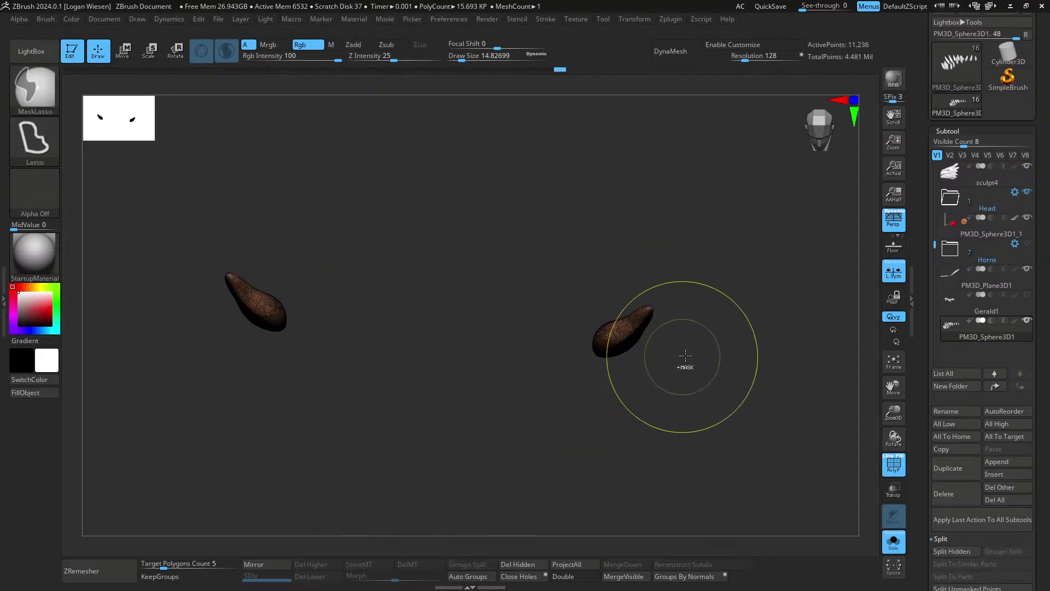
- Give each of the rearmost fang pairs its own shared polygroup, and show the whole head again with PolyFrame off
ctrl+shift+click(659, 288)
mouse_move(657, 286)
ctrl+shift+mouse_down()
mouse_move(586, 227)
mouse_move(692, 293)
ctrl+shift+mouse_up()
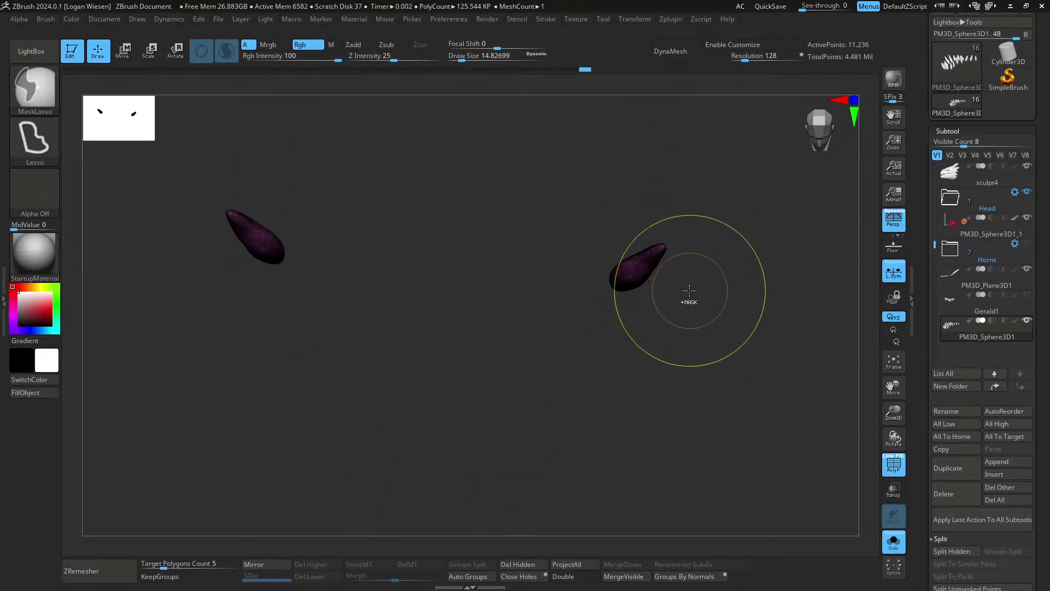
ctrl+shift+click(689, 290)
ctrl+shift+drag(694, 182, 698, 230)
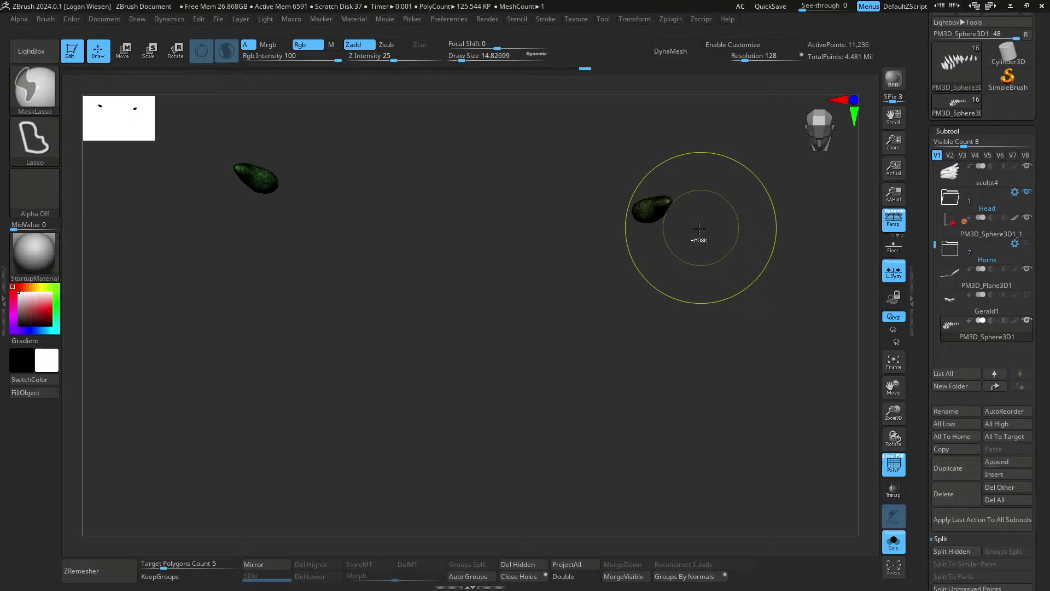
ctrl+shift+click(705, 256)
key(alt+s)
right_drag(628, 358, 603, 235)
alt+right_drag(535, 383, 559, 361)
key(shift+f)
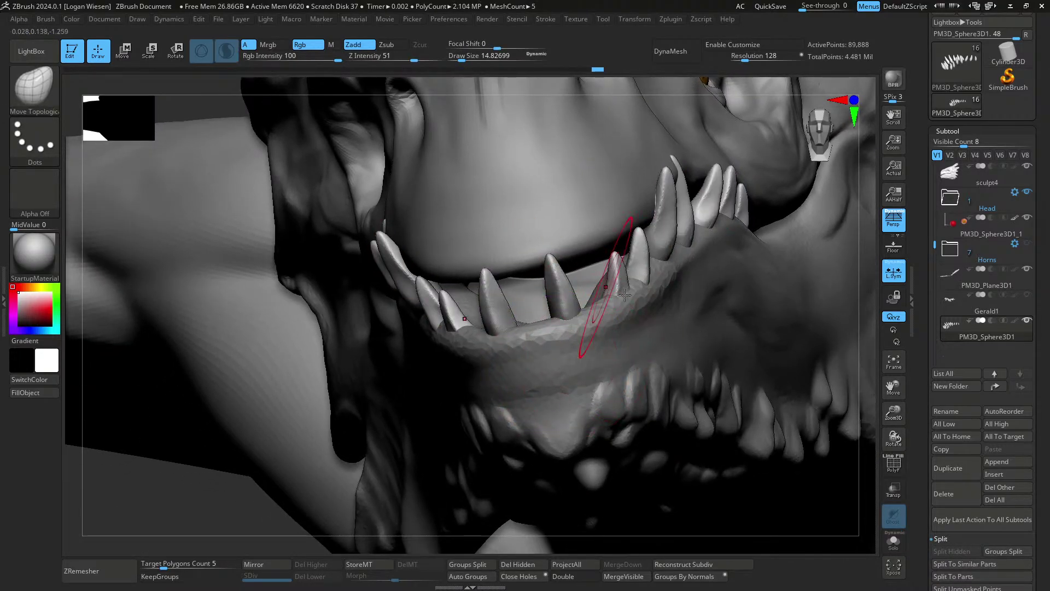
- Reduce the brush to a draw size of about 4.5 and check the paired polygroups on the teeth with PolyFrame
key(s)
drag(578, 328, 565, 310)
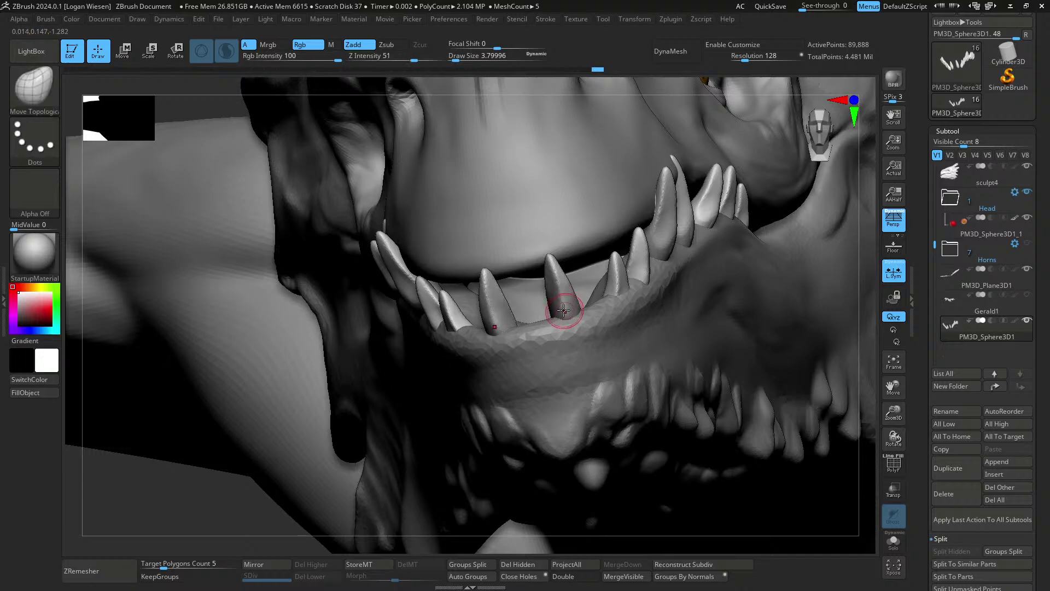
key(ctrl+shift)
ctrl+right_drag(566, 305, 570, 312)
key(shift+f)
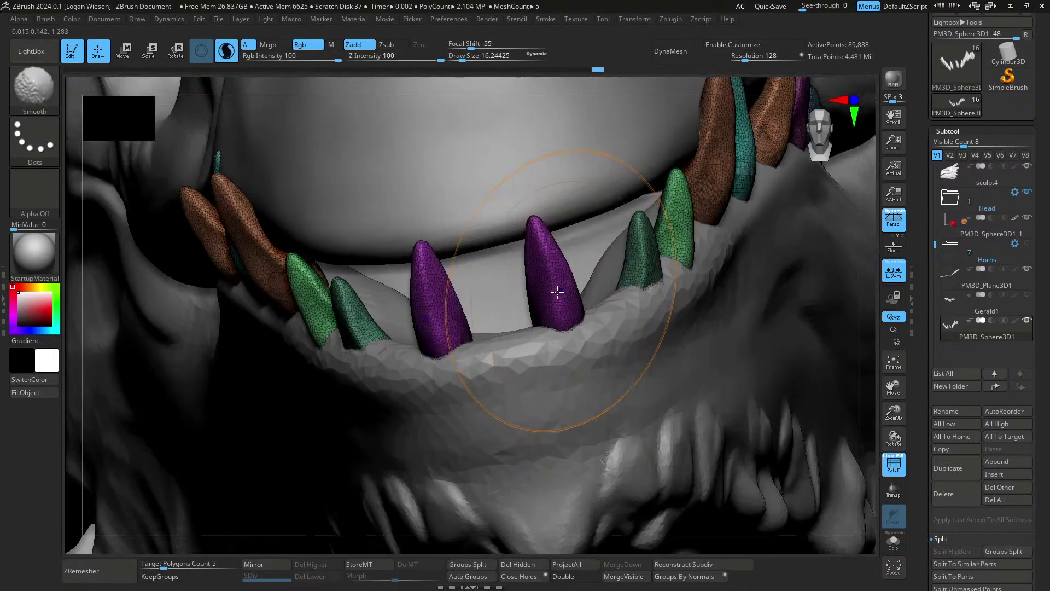
key(shift+f)
key(s)
drag(565, 300, 559, 300)
- Isolate the front fang pair by its polygroup and mask all the other teeth
ctrl+right_drag(558, 300, 557, 308)
ctrl+shift+click(558, 306)
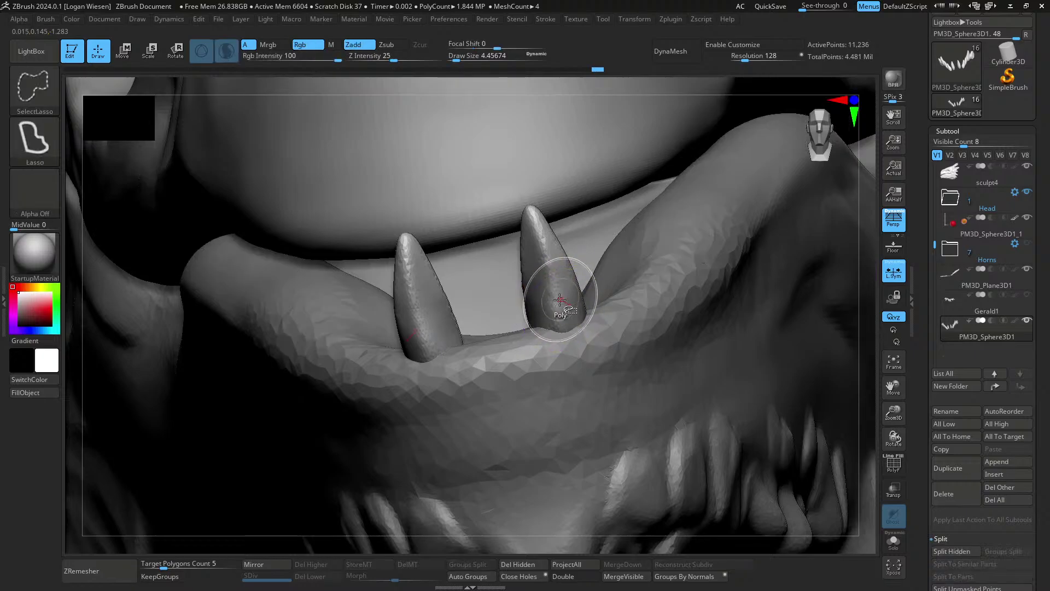
key(s)
drag(553, 306, 562, 306)
ctrl+right_drag(561, 306, 526, 220)
ctrl+right_drag(217, 356, 243, 450)
ctrl+click(249, 457)
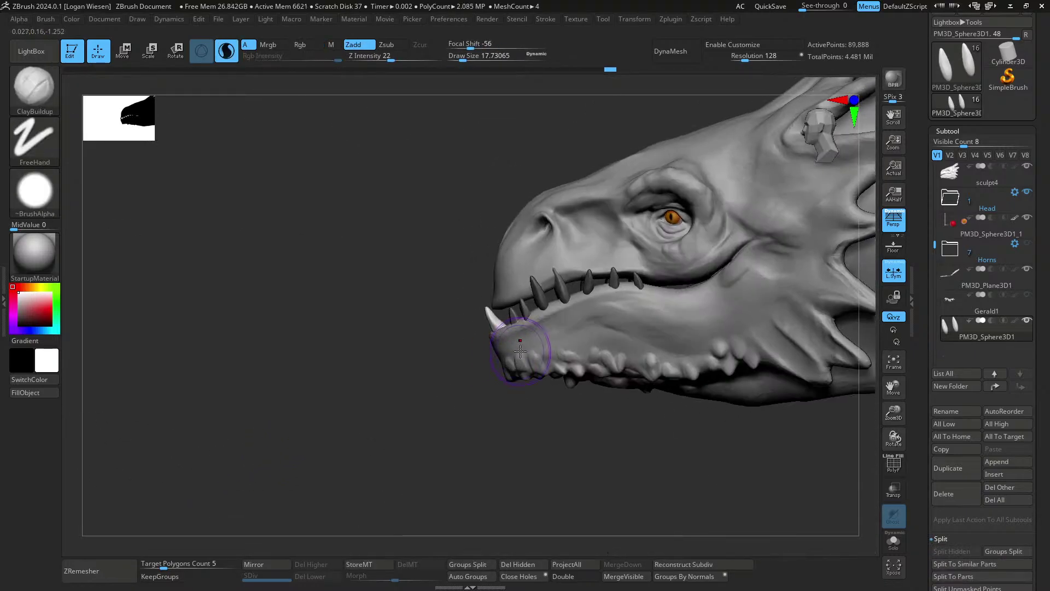
- Center the gizmo on the unmasked front fang pair and move and rotate it into a better fit at the jaw tip
key(w)
ctrl+right_drag(525, 378, 529, 390)
click(800, 171)
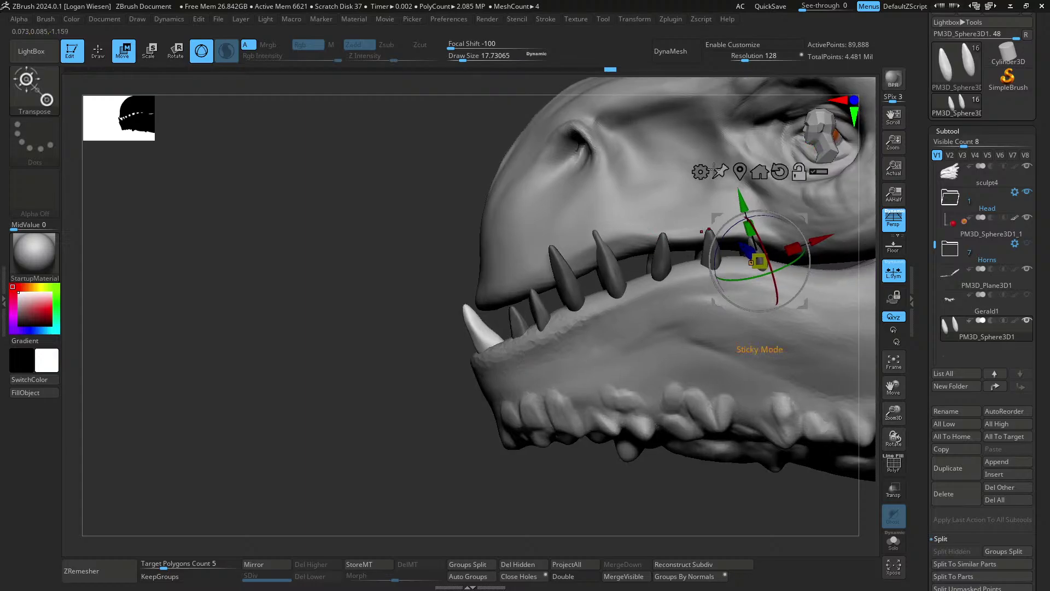
click(741, 170)
alt+right_drag(492, 306, 517, 294)
ctrl+right_drag(517, 295, 519, 328)
drag(519, 284, 514, 282)
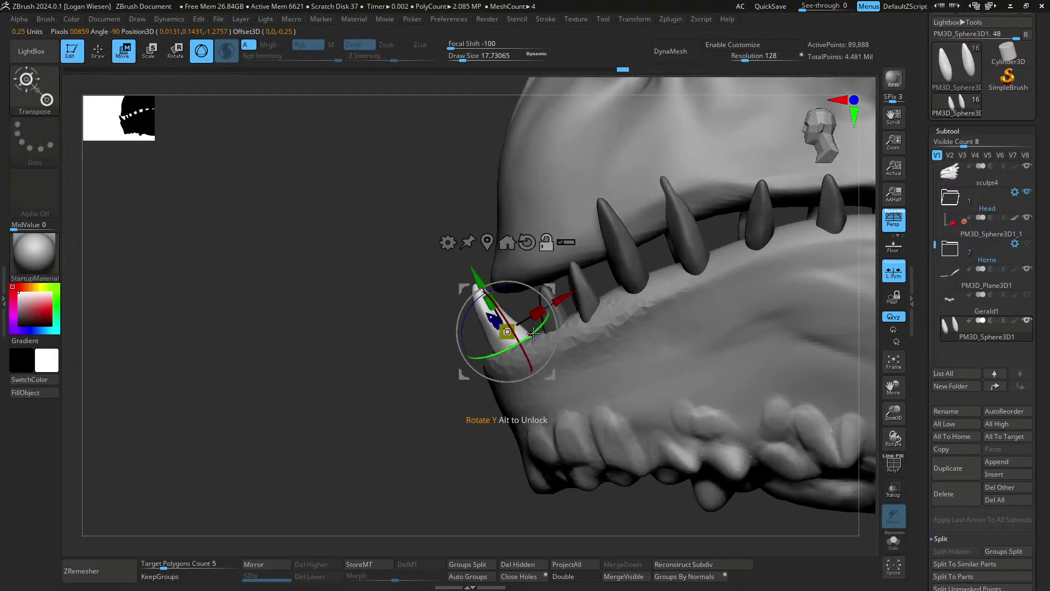
drag(526, 345, 546, 316)
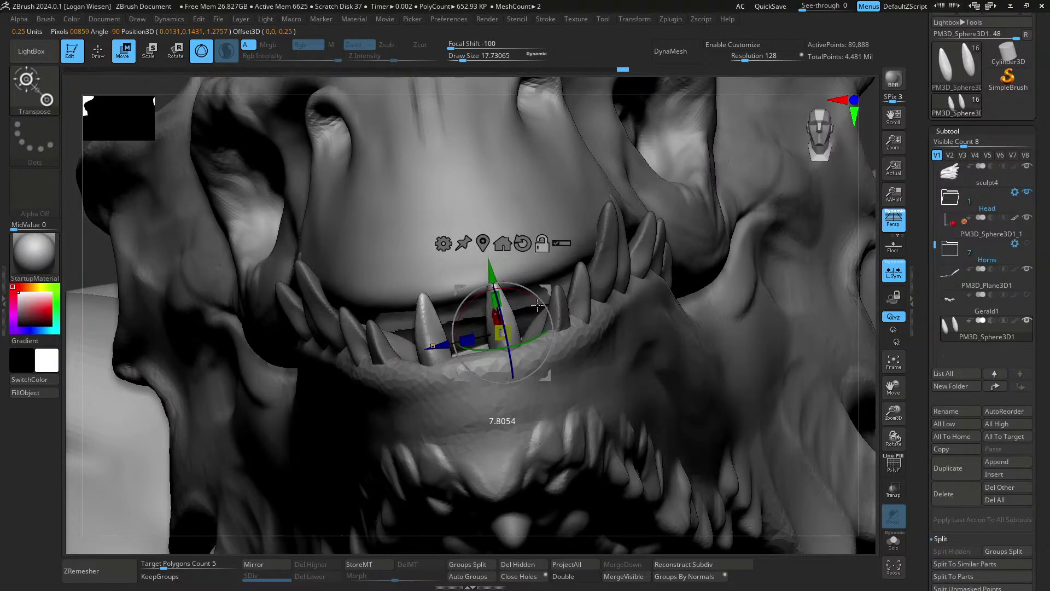
alt+right_drag(547, 294, 565, 253)
drag(541, 272, 577, 336)
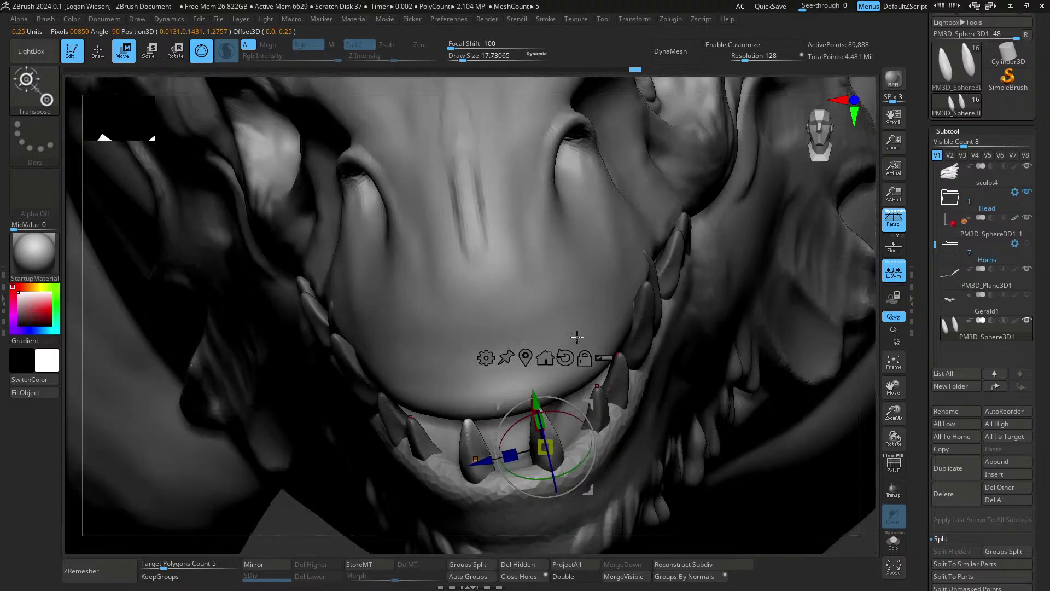
- Duplicate the unmasked fang pair and fit the copy as a small pair just behind the jaw tip's front fangs
alt+right_drag(569, 390, 528, 255)
ctrl+drag(548, 269, 577, 256)
right_drag(581, 274, 520, 298)
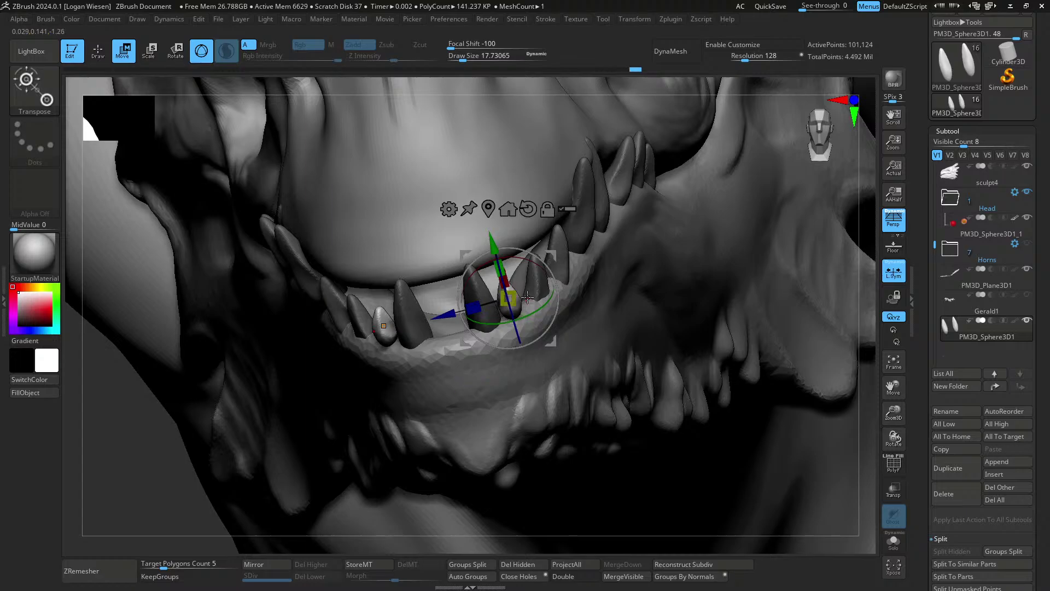
drag(527, 297, 522, 289)
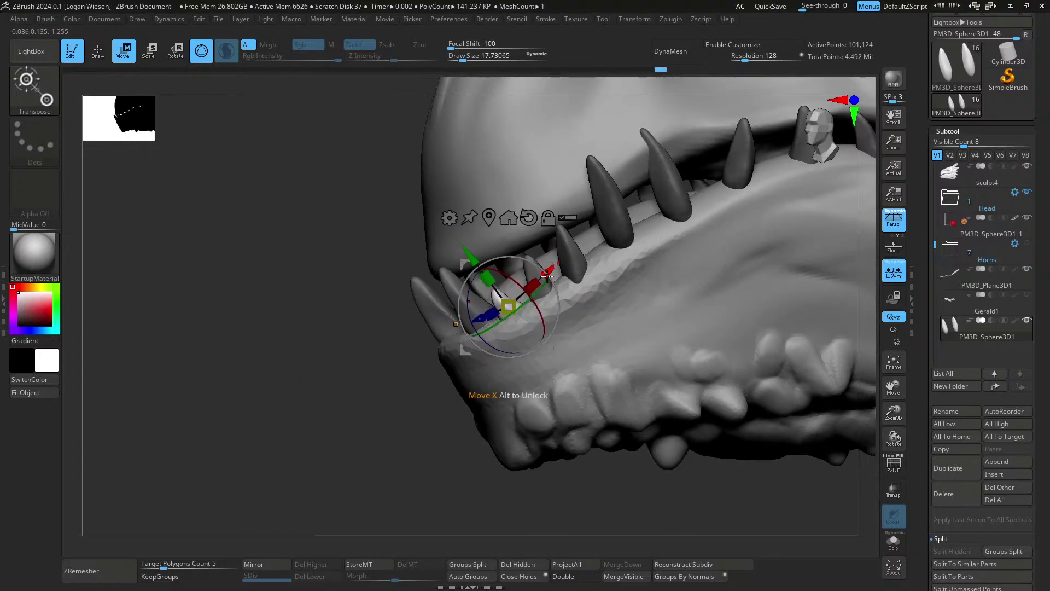
drag(546, 277, 504, 333)
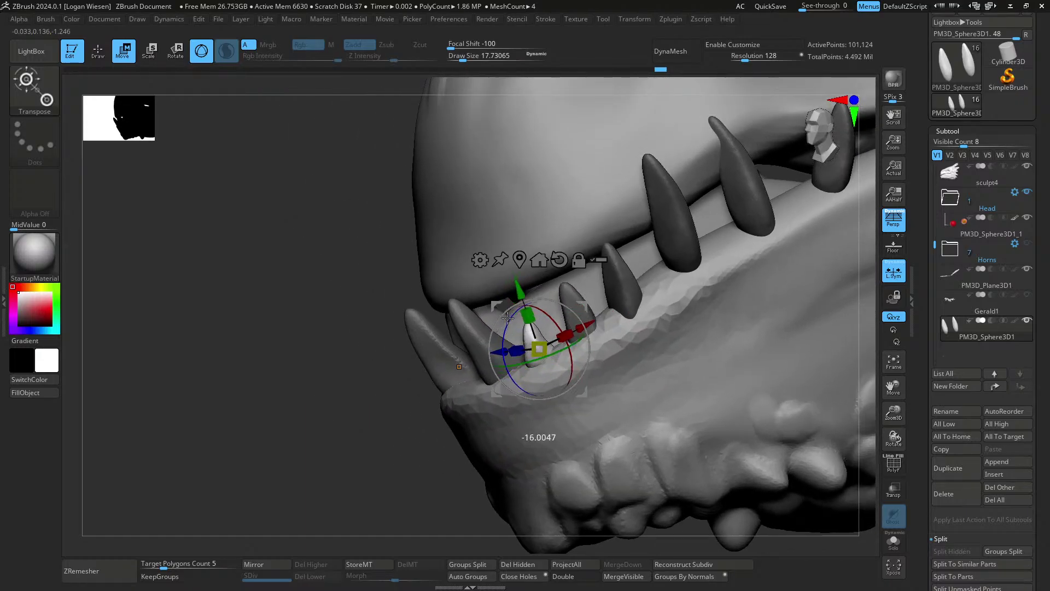
- Duplicate further small fang pairs into the gaps along the front part of the lower jaw
right_drag(507, 318, 651, 297)
drag(672, 277, 662, 317)
right_drag(684, 321, 702, 322)
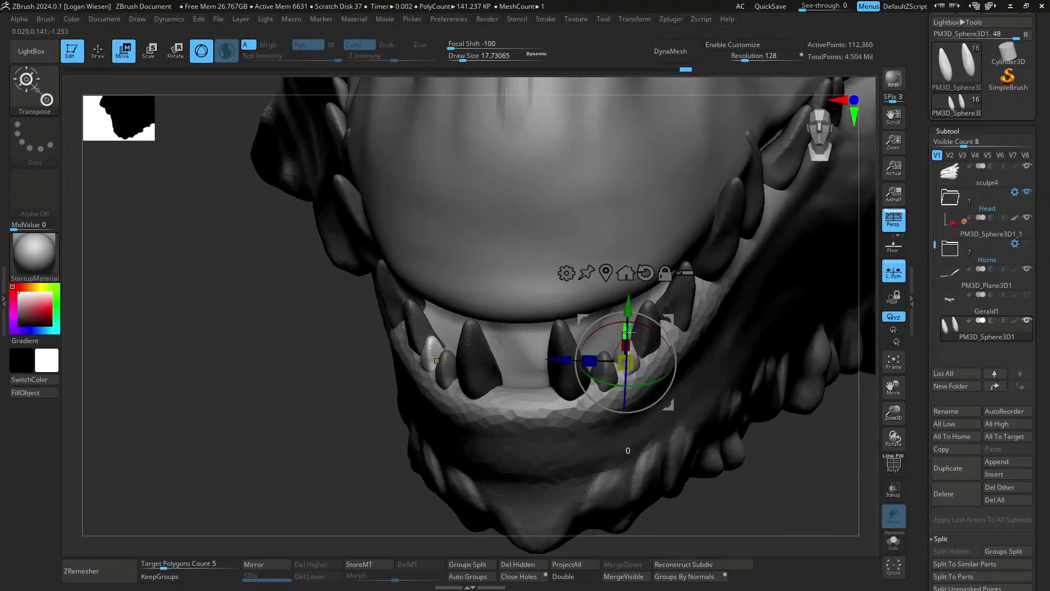
right_drag(639, 325, 618, 331)
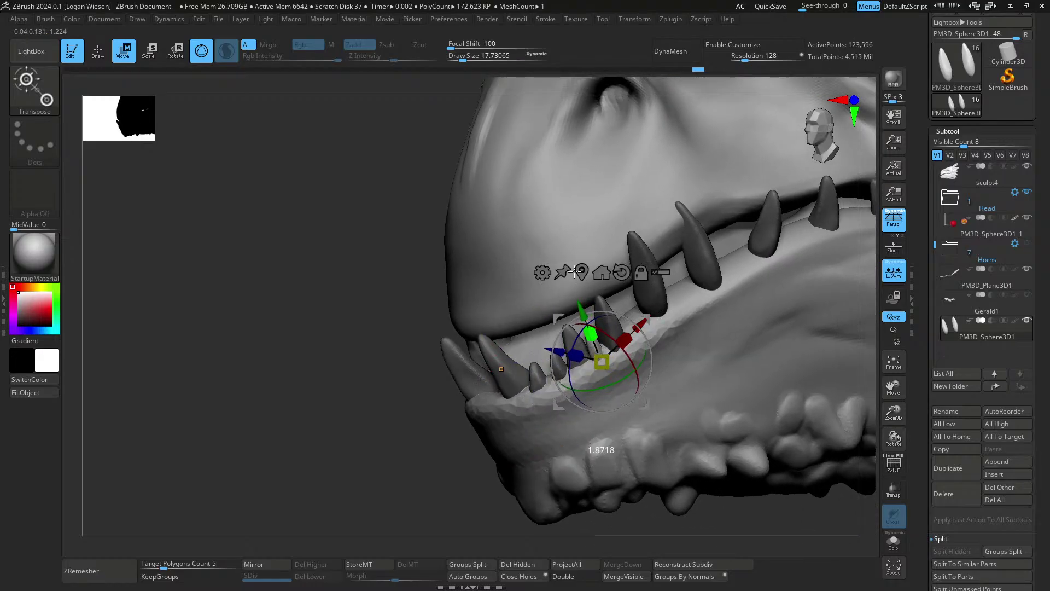
right_drag(574, 272, 694, 279)
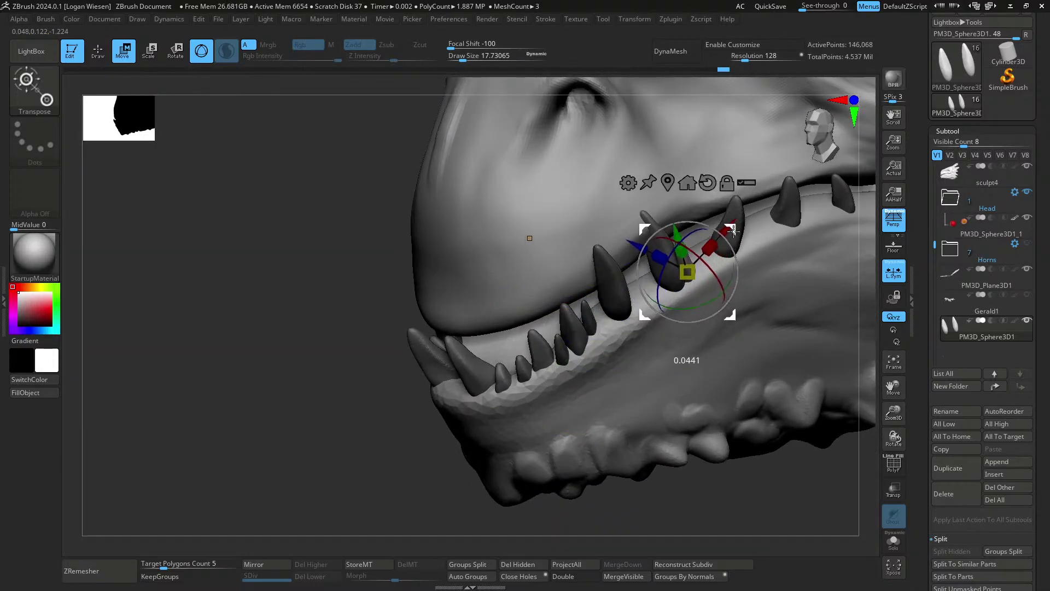
- Duplicate the small fang pair into the gap between the rearmost fangs and adjust its placement along the jaw edge
right_drag(734, 232, 634, 308)
ctrl+drag(629, 293, 760, 259)
mouse_move(745, 278)
right_down()
mouse_move(741, 311)
mouse_move(732, 284)
right_up()
drag(759, 256, 771, 250)
right_drag(753, 273, 651, 309)
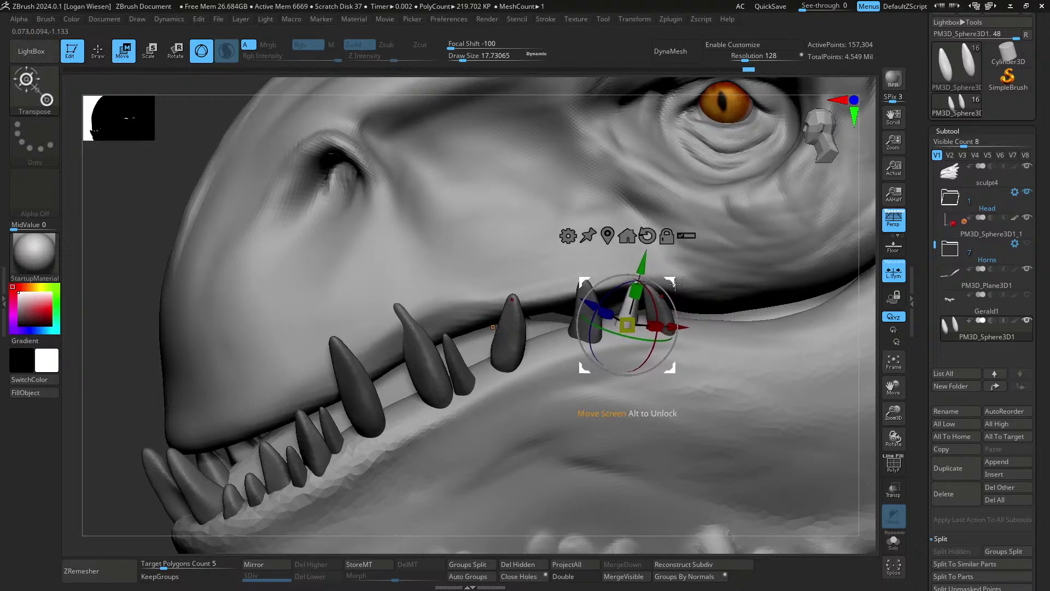
right_drag(675, 283, 686, 253)
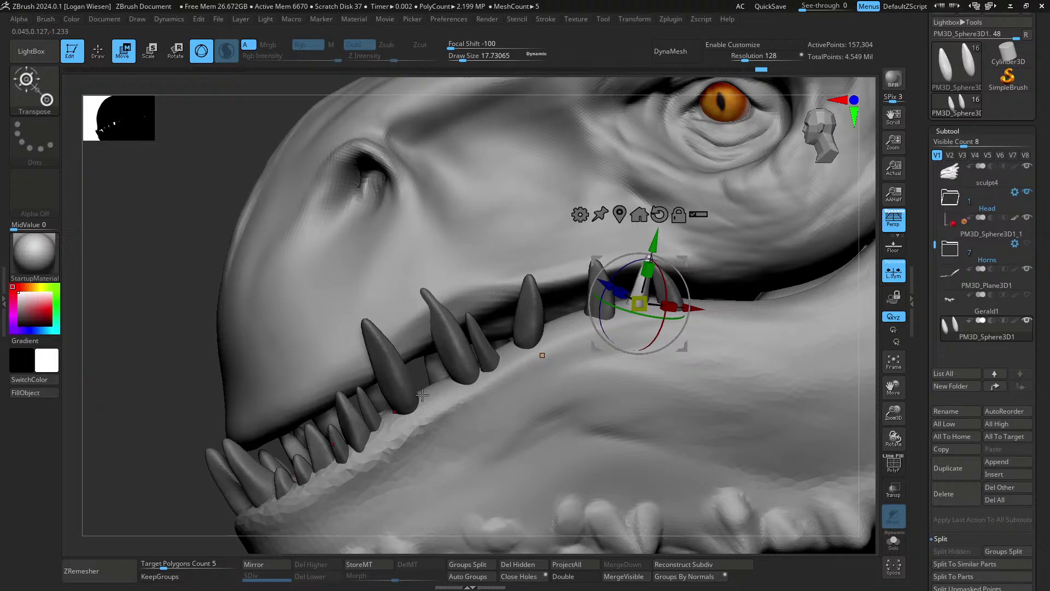
- Duplicate small fang pairs forward into the gap ahead of the rear fangs and align them with the gum line
alt+right_drag(423, 395, 432, 386)
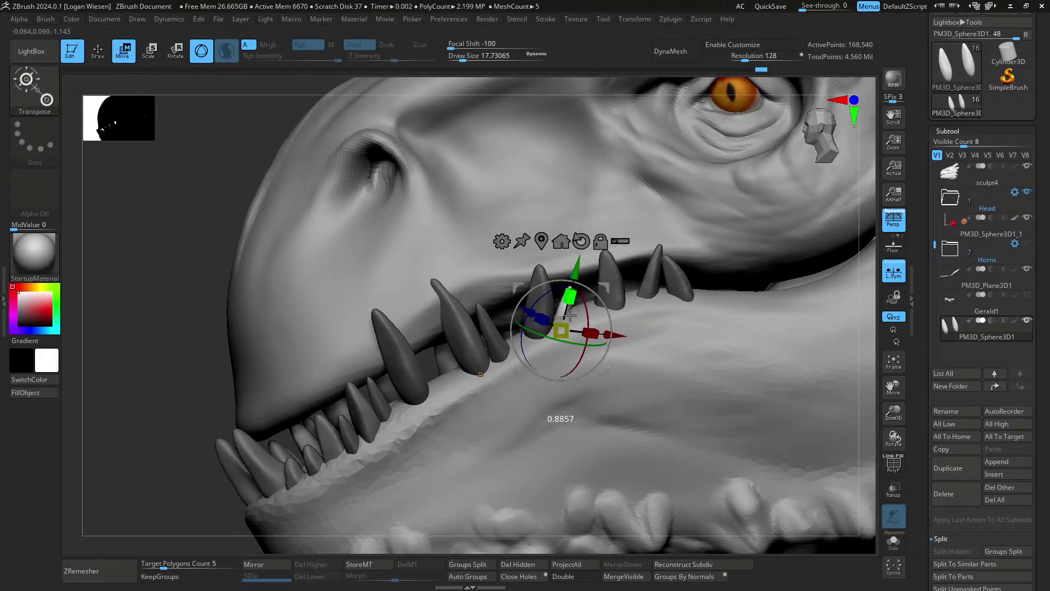
mouse_move(586, 270)
right_down()
mouse_move(558, 270)
mouse_move(532, 288)
mouse_move(506, 328)
mouse_move(553, 307)
mouse_move(592, 377)
mouse_move(590, 272)
right_up()
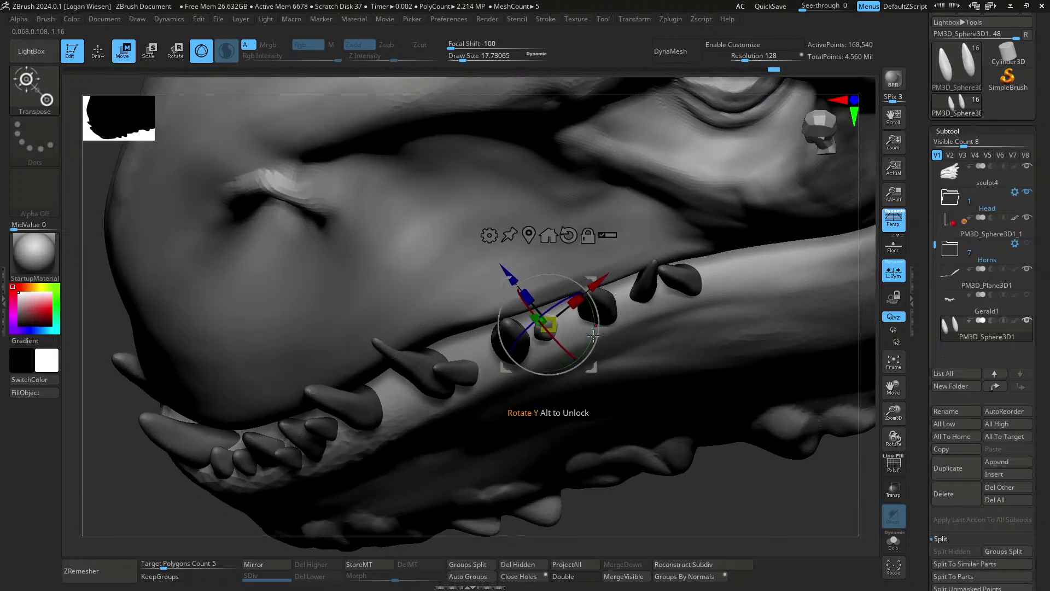
mouse_move(594, 335)
right_down()
mouse_move(554, 354)
mouse_move(612, 300)
mouse_move(616, 250)
mouse_move(597, 262)
mouse_move(630, 274)
mouse_move(612, 316)
mouse_move(599, 296)
right_up()
right_drag(606, 254, 618, 236)
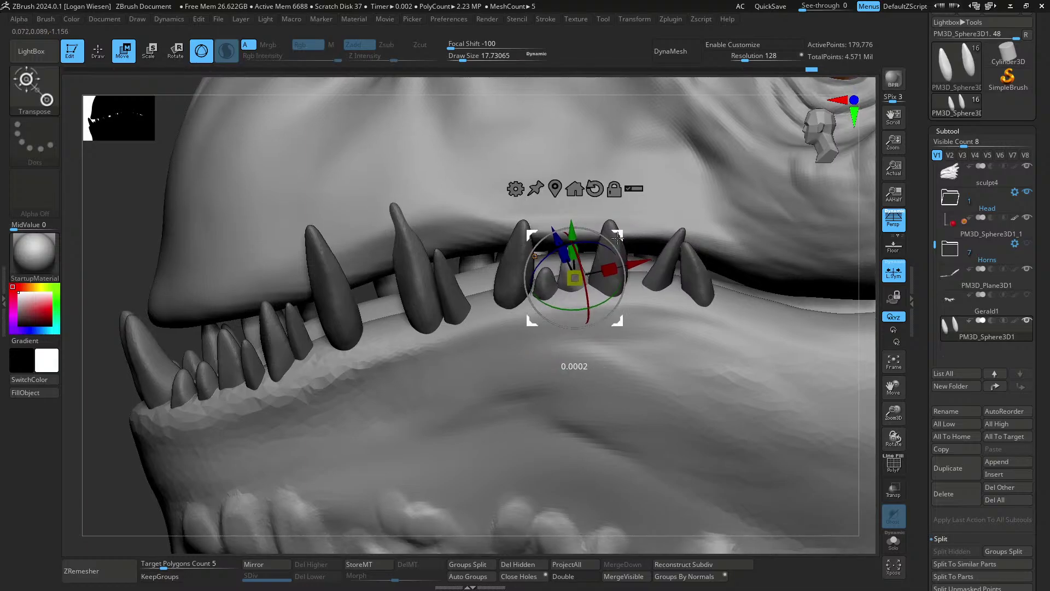
- Duplicate the small fang pair into the gap behind the second large side fang and align it with the gum
right_drag(533, 252, 498, 271)
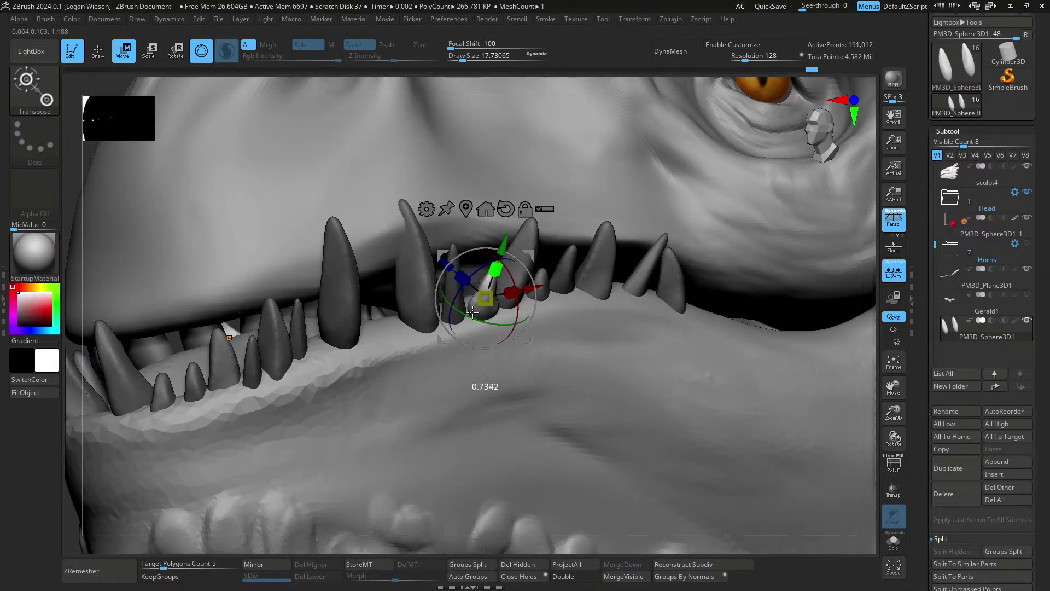
right_drag(472, 311, 498, 294)
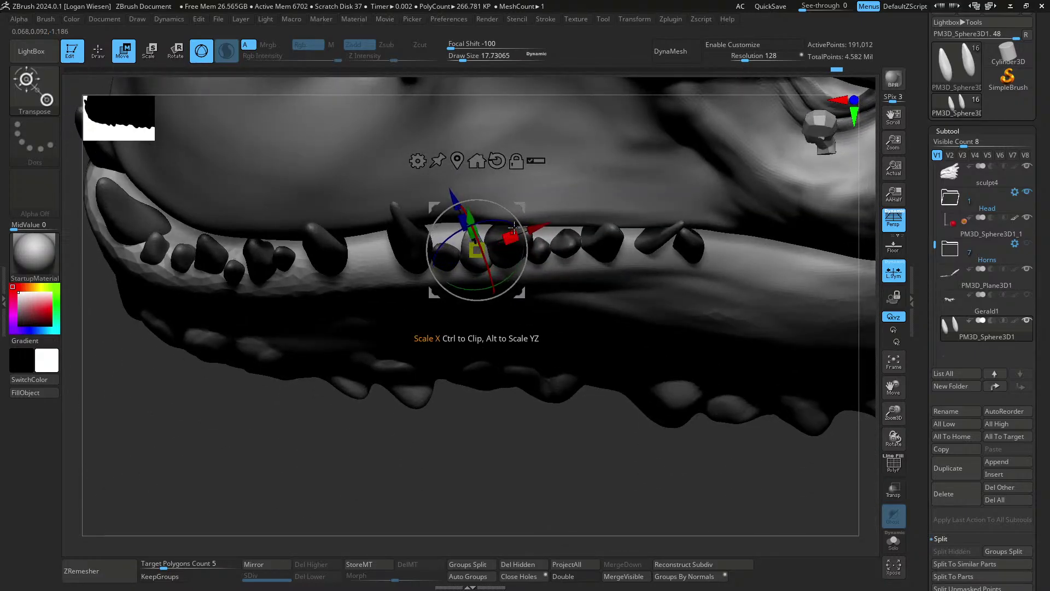
right_drag(516, 199, 610, 257)
- Duplicate the small fang pair between the two largest side fangs and adjust its size and position on the gum
right_drag(524, 291, 482, 296)
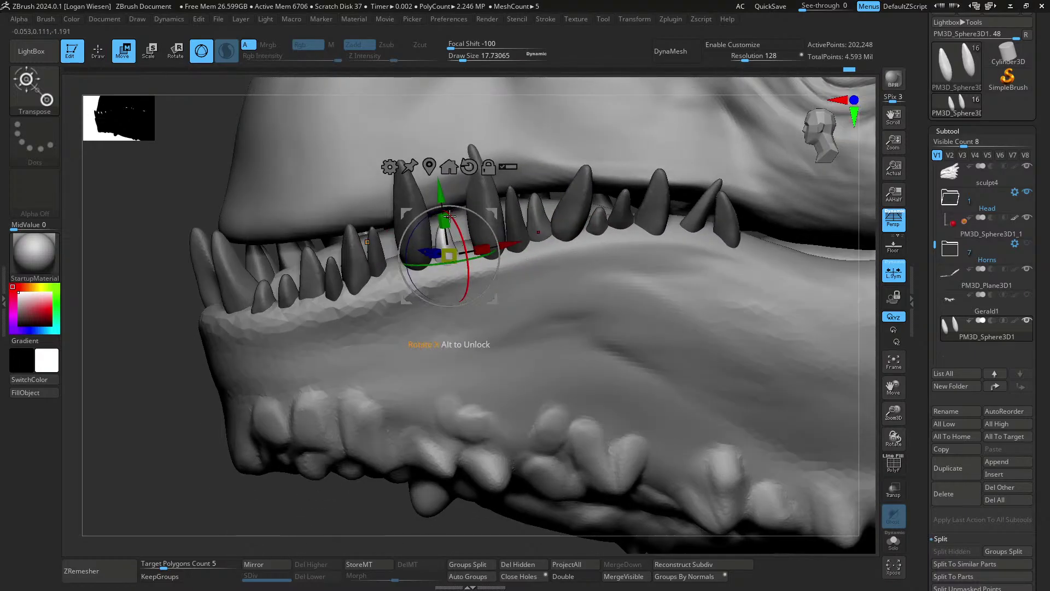
mouse_move(442, 183)
alt+right_down()
mouse_move(501, 300)
mouse_move(483, 301)
mouse_move(509, 323)
alt+right_up()
drag(499, 268, 492, 268)
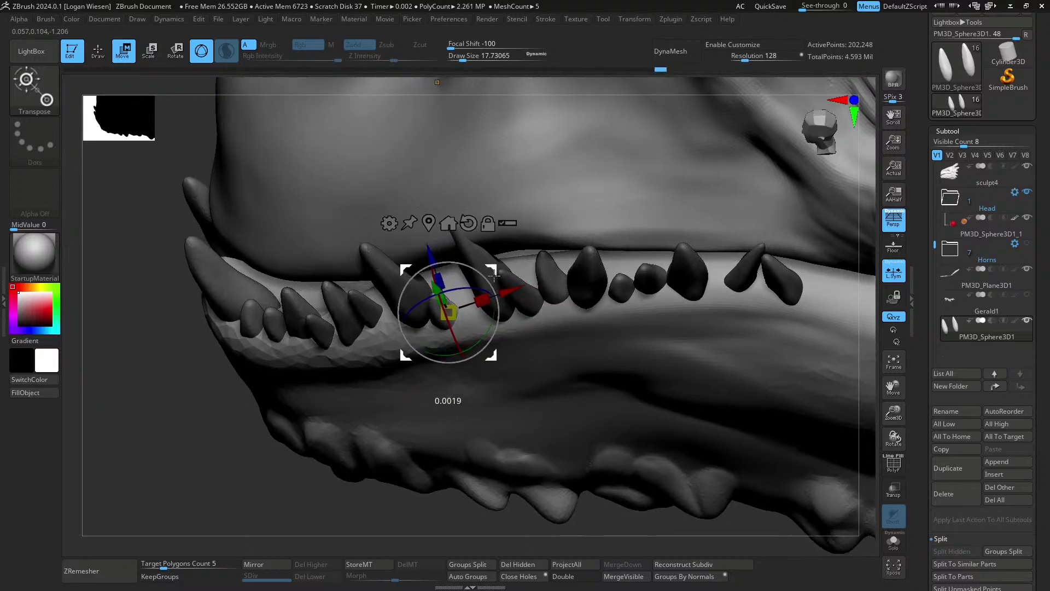
mouse_move(525, 257)
right_down()
mouse_move(497, 236)
mouse_move(552, 321)
mouse_move(511, 257)
right_up()
key(q)
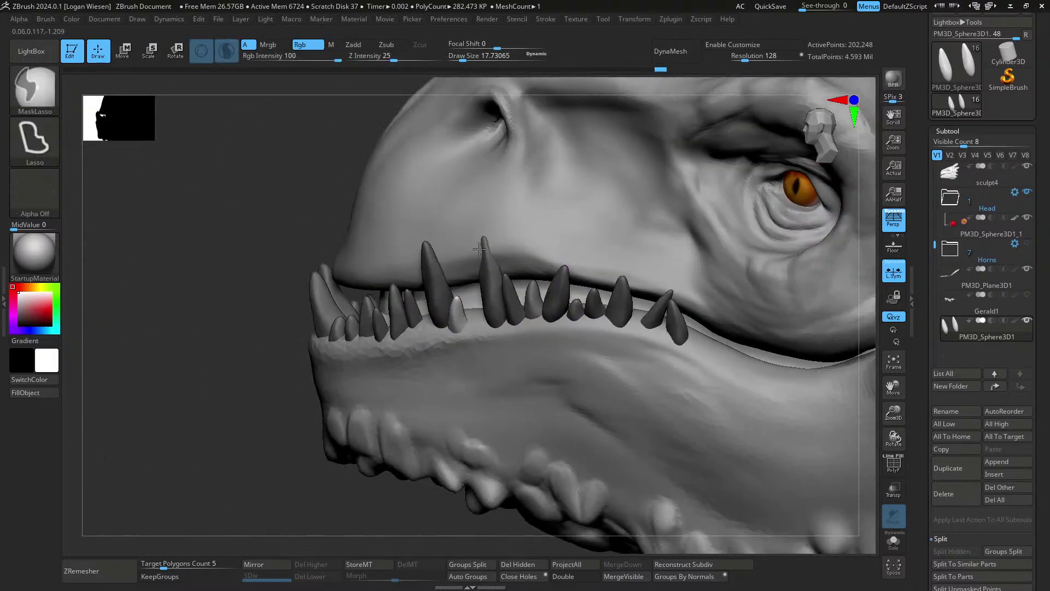
- Duplicate more small fang pairs to fill the remaining gaps beside the large side fangs and at the jaw tip
key(w)
ctrl+right_drag(507, 350, 517, 312)
mouse_move(517, 312)
right_down()
mouse_move(495, 310)
mouse_move(524, 301)
mouse_move(538, 372)
mouse_move(389, 438)
right_up()
right_drag(552, 263, 557, 295)
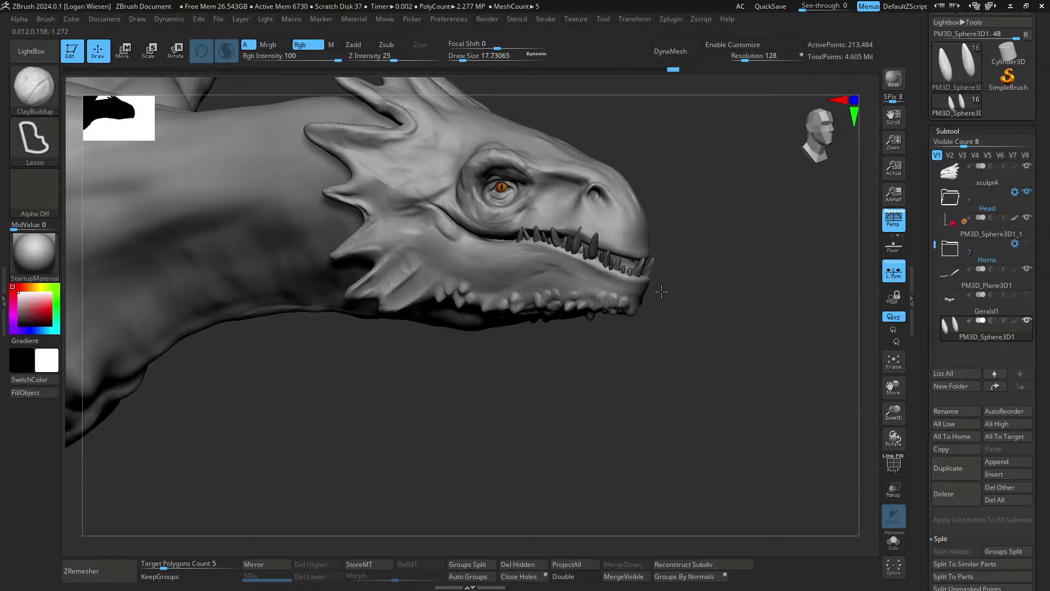
right_drag(660, 293, 495, 272)
key(w)
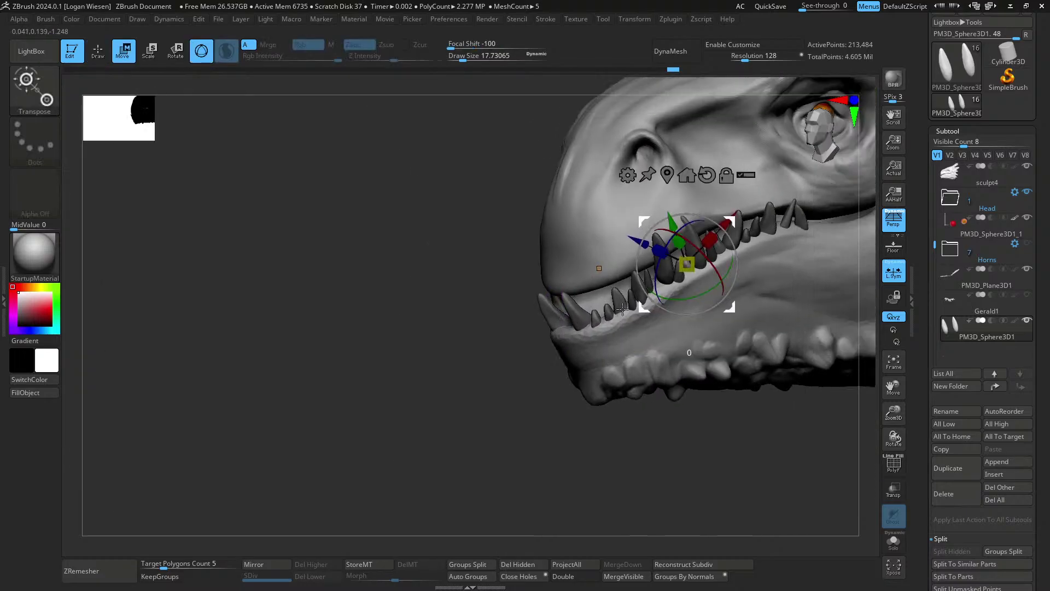
right_drag(734, 240, 698, 251)
right_drag(611, 299, 491, 273)
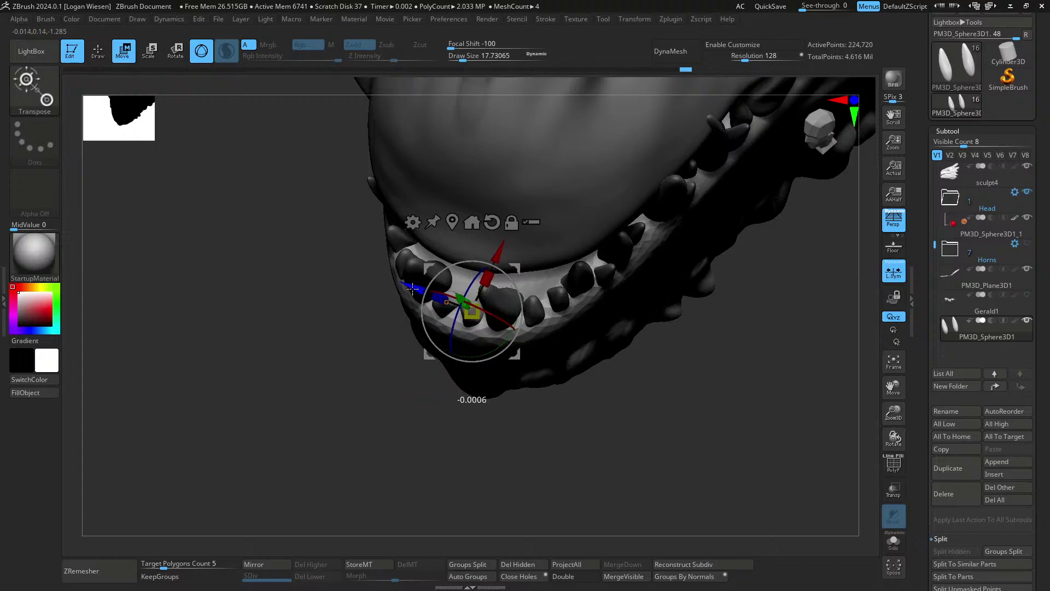
mouse_move(411, 288)
right_down()
mouse_move(461, 300)
mouse_move(501, 285)
mouse_move(622, 328)
mouse_move(600, 343)
mouse_move(623, 328)
mouse_move(603, 314)
mouse_move(532, 335)
right_up()
- Make the dragon's head sculpt the active subtool, check its polygroups with PolyFrame and adjust the brush's draw size
key(q)
alt+click(646, 316)
key(shift+f)
key(shift+f)
key(s)
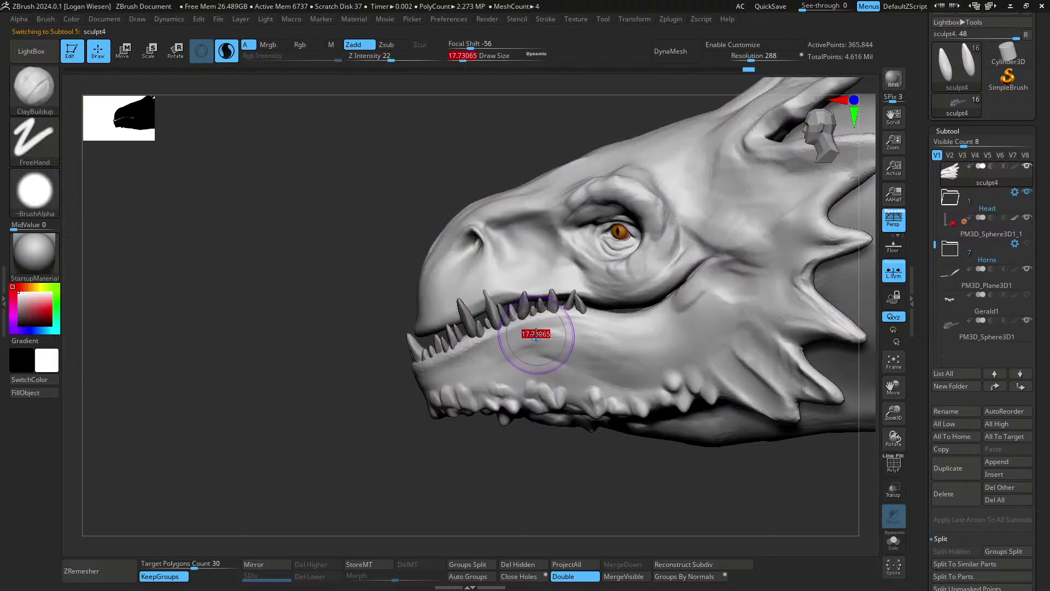
drag(536, 331, 542, 332)
- Isolate the lower jaw by its polygroup, mask it and show the whole head again
ctrl+right_drag(542, 331, 507, 312)
mouse_move(506, 311)
right_down()
mouse_move(526, 309)
mouse_move(506, 330)
right_up()
mouse_move(506, 330)
right_down()
mouse_move(524, 328)
mouse_move(504, 328)
mouse_move(544, 387)
mouse_move(521, 509)
right_up()
key(ctrl+shift)
ctrl+shift+click(557, 364)
ctrl+shift+click(521, 508)
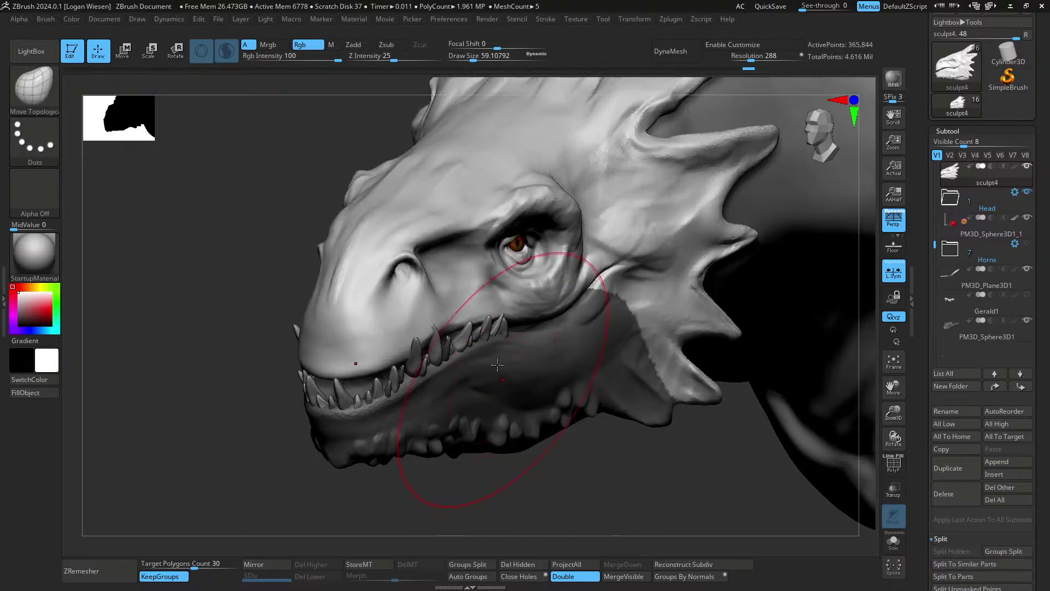
- Reshape the side of the upper lip above the fangs with Move Topological at a draw size of about 62
right_drag(497, 364, 486, 321)
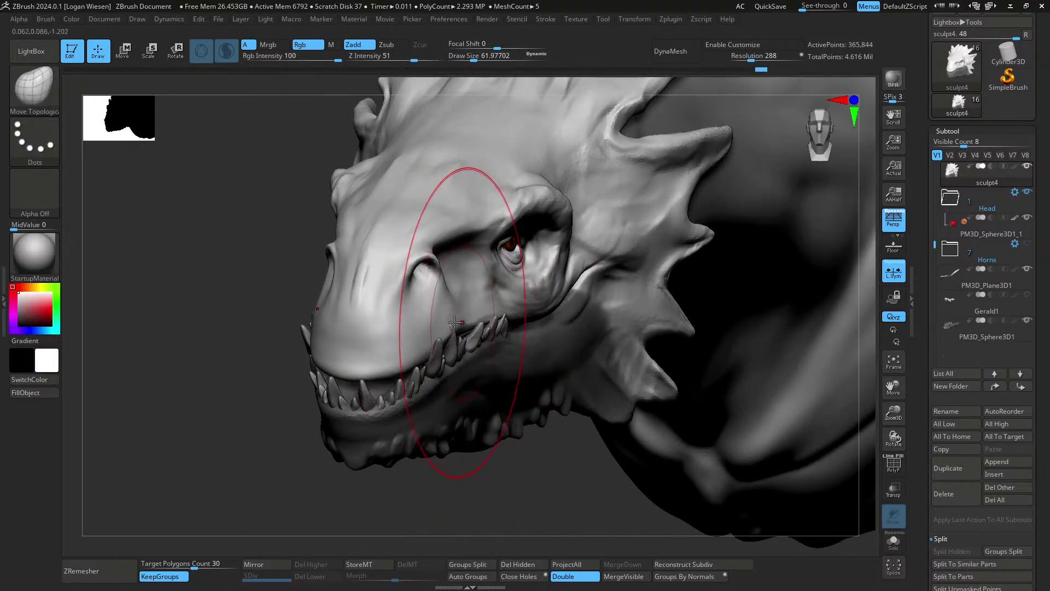
drag(463, 321, 438, 323)
mouse_move(402, 333)
right_down()
mouse_move(453, 337)
mouse_move(430, 383)
mouse_move(448, 335)
mouse_move(384, 398)
mouse_move(478, 353)
mouse_move(488, 305)
mouse_move(457, 347)
mouse_move(412, 311)
right_up()
key(s)
drag(412, 311, 402, 311)
mouse_move(402, 310)
right_down()
mouse_move(434, 296)
mouse_move(404, 304)
mouse_move(478, 304)
mouse_move(421, 313)
right_up()
- Build up the snout's bridge between the nostrils with ClayBuildup at a draw size of about 21
key(b)
key(c)
key(b)
key(s)
drag(418, 314, 424, 313)
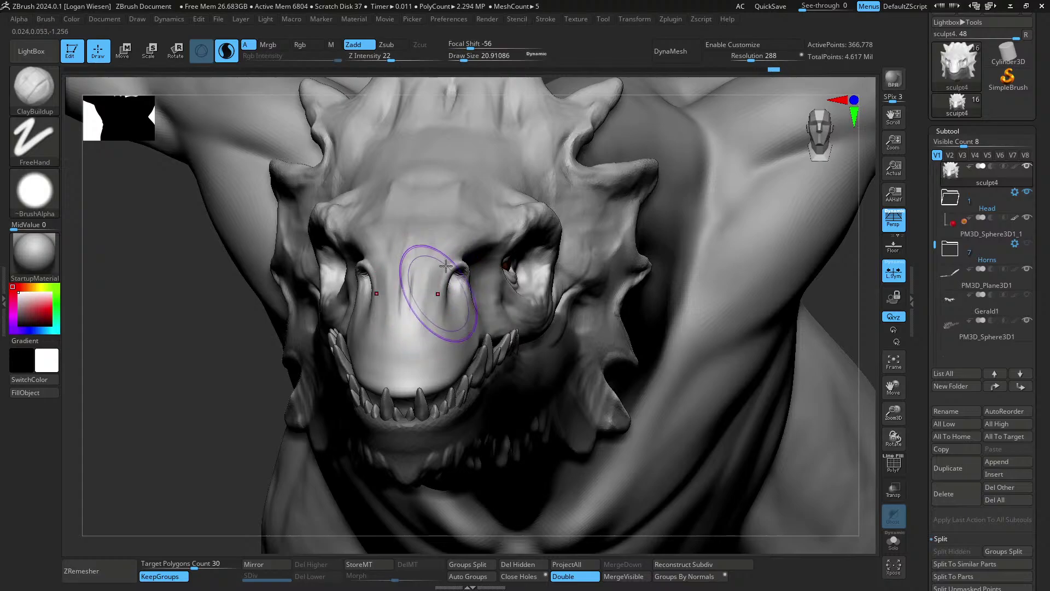
right_drag(443, 299, 407, 299)
- Add fine ridges over the snout ahead of the nostrils with ClayBuildup at a draw size of about 7.8
key(s)
drag(439, 296, 429, 329)
mouse_move(398, 319)
right_down()
mouse_move(418, 316)
mouse_move(419, 367)
right_up()
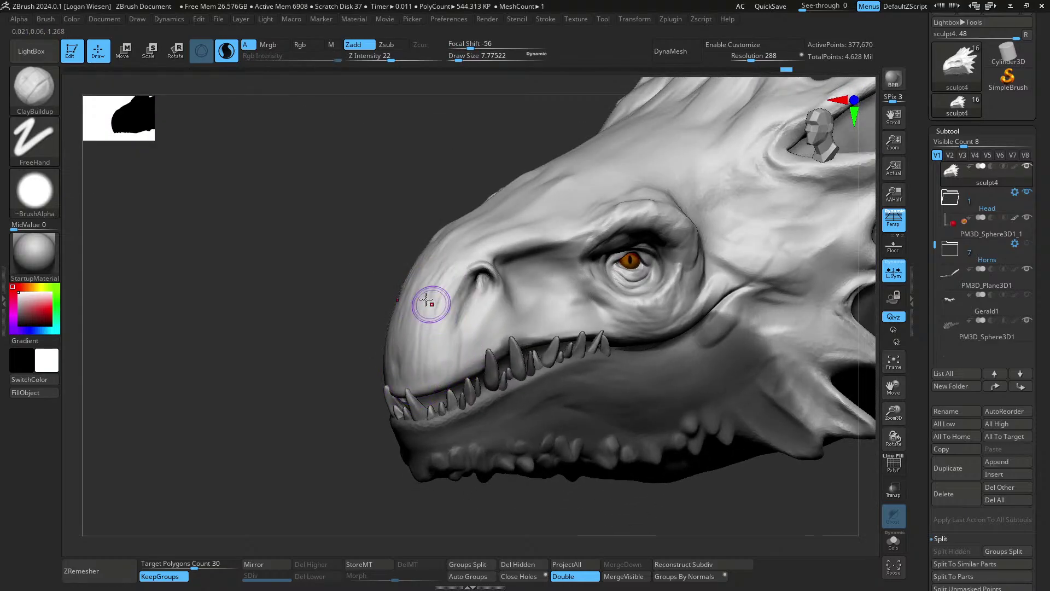
right_drag(434, 266, 459, 250)
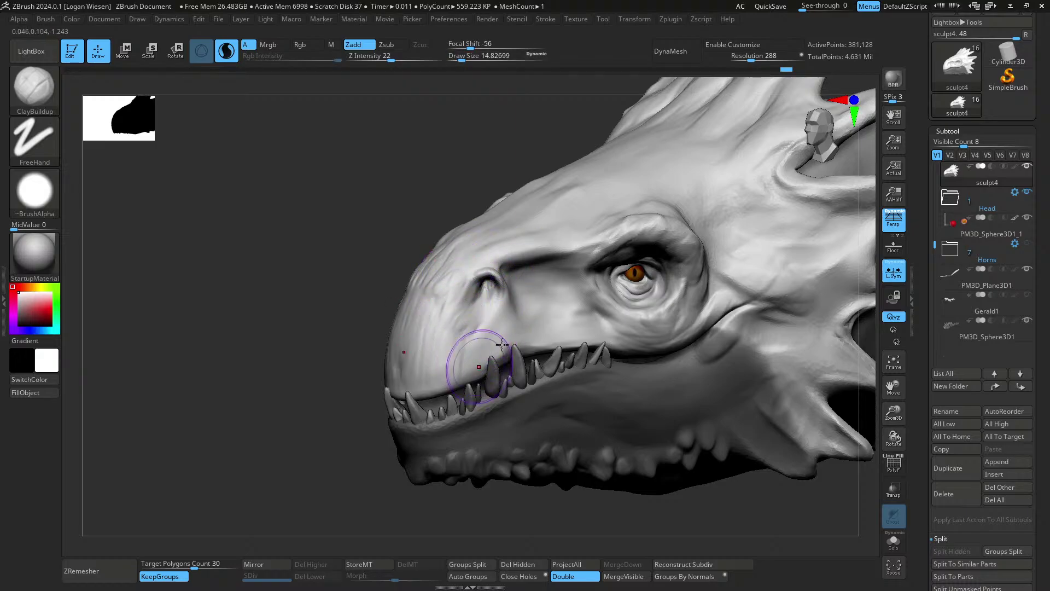
- Sculpt skin folds below the nostril toward the upper lip with ClayBuildup at a draw size of about 8.8
right_drag(502, 344, 470, 313)
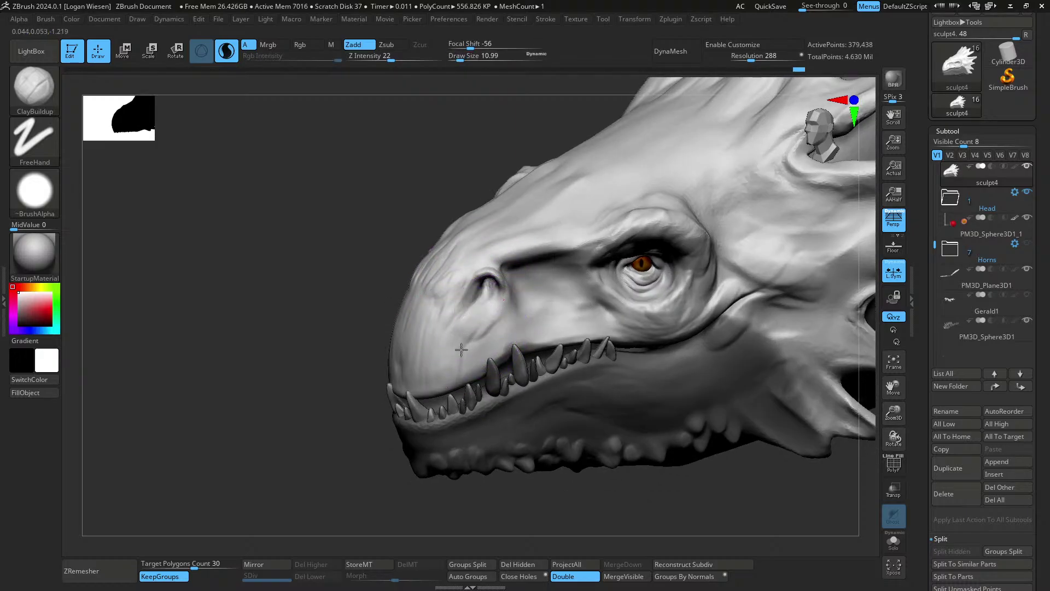
mouse_move(534, 347)
right_down()
mouse_move(534, 335)
mouse_move(489, 367)
right_up()
key([)
drag(472, 358, 480, 335)
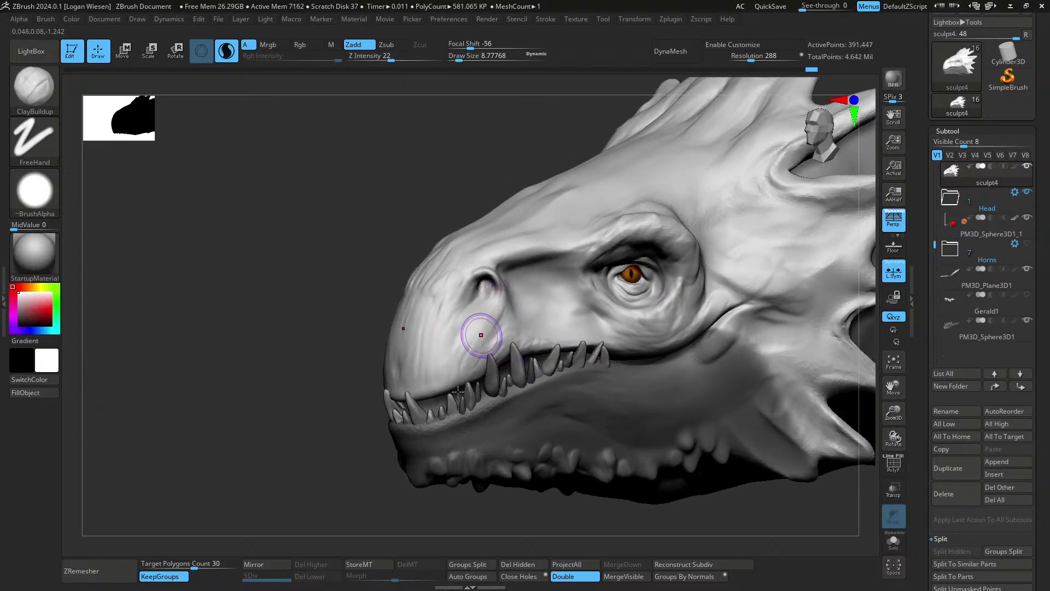
- Add vertical ridges down the snout's front to the upper lip with ClayBuildup at a draw size of about 12.2
right_drag(483, 334, 468, 317)
right_drag(421, 375, 410, 349)
key(s)
drag(404, 344, 395, 386)
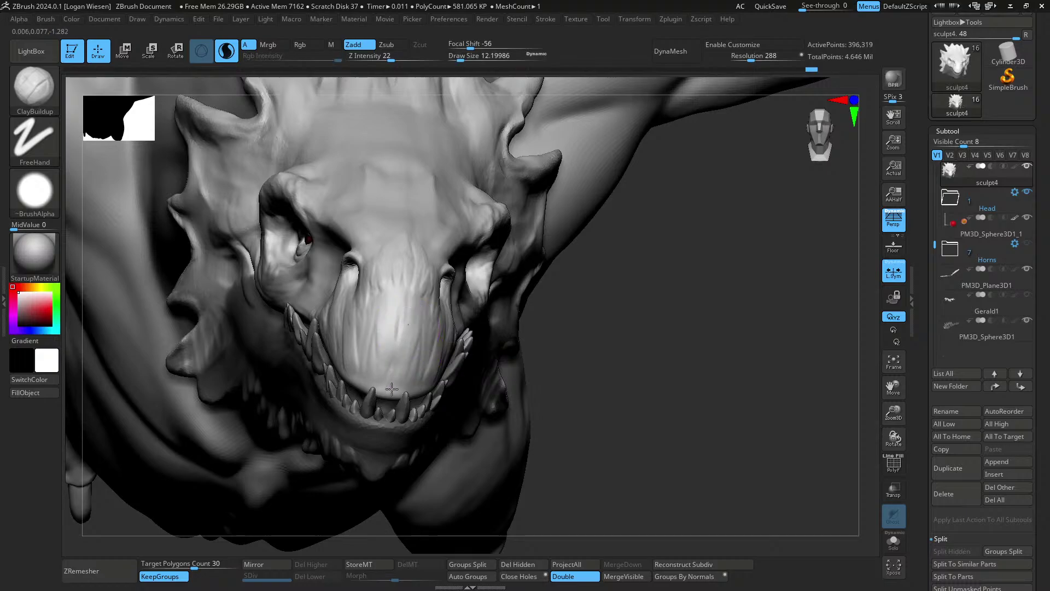
mouse_move(395, 383)
right_down()
mouse_move(459, 308)
mouse_move(479, 307)
mouse_move(446, 377)
mouse_move(497, 354)
mouse_move(492, 323)
right_up()
- Carve fine creases across the top of the snout with DamStandard at a draw size of about 8.8
mouse_move(492, 323)
right_down()
mouse_move(480, 330)
mouse_move(511, 253)
mouse_move(450, 256)
mouse_move(459, 338)
right_up()
key(b)
key(d)
key(s)
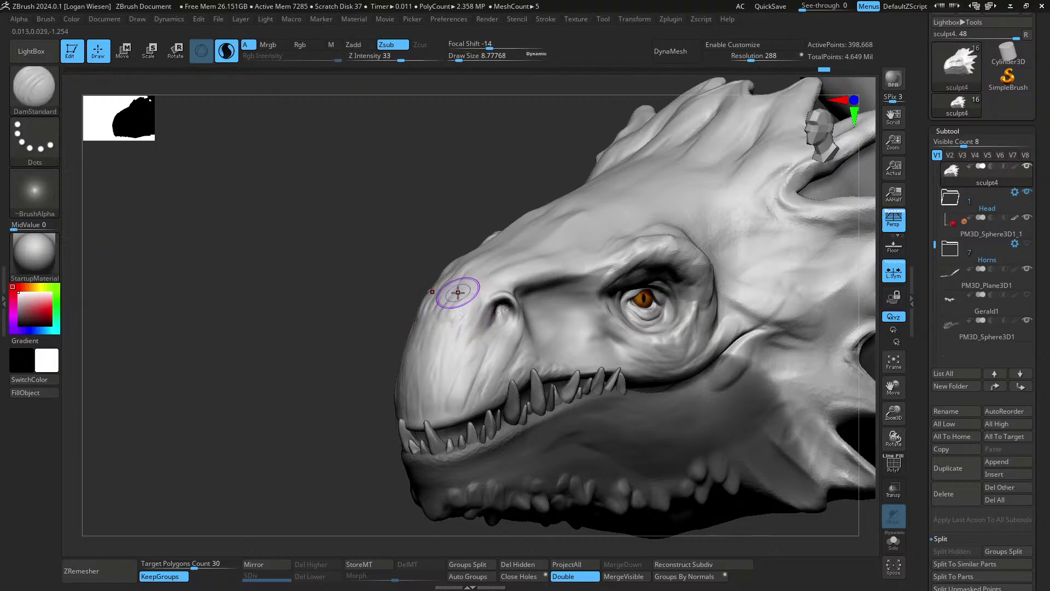
right_drag(458, 293, 451, 265)
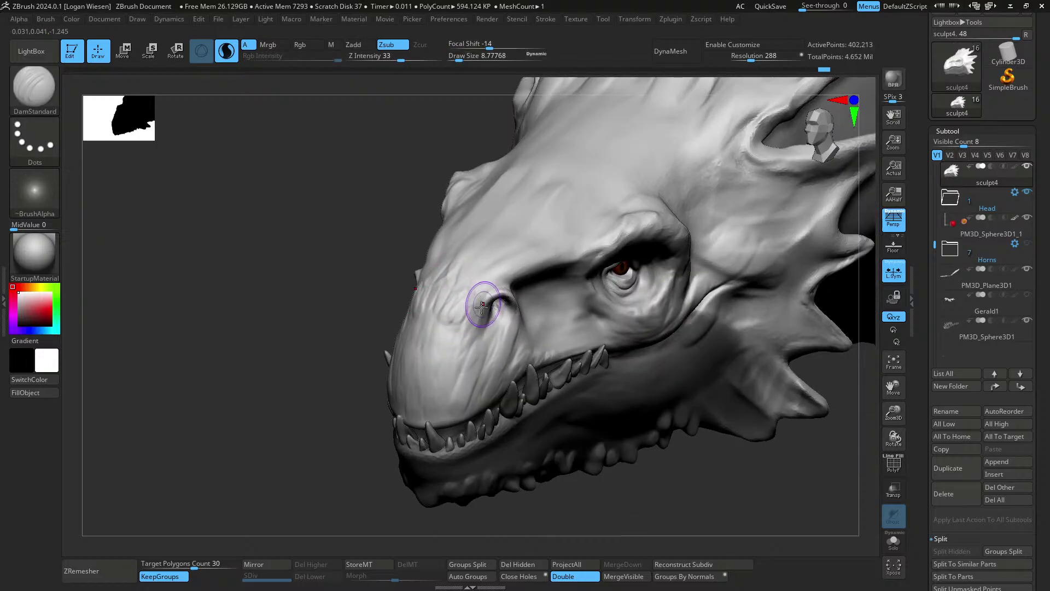
- Carve creases around the nostril and along the side of the snout above the lip with DamStandard
right_drag(482, 307, 468, 290)
drag(500, 300, 492, 313)
right_drag(493, 313, 481, 305)
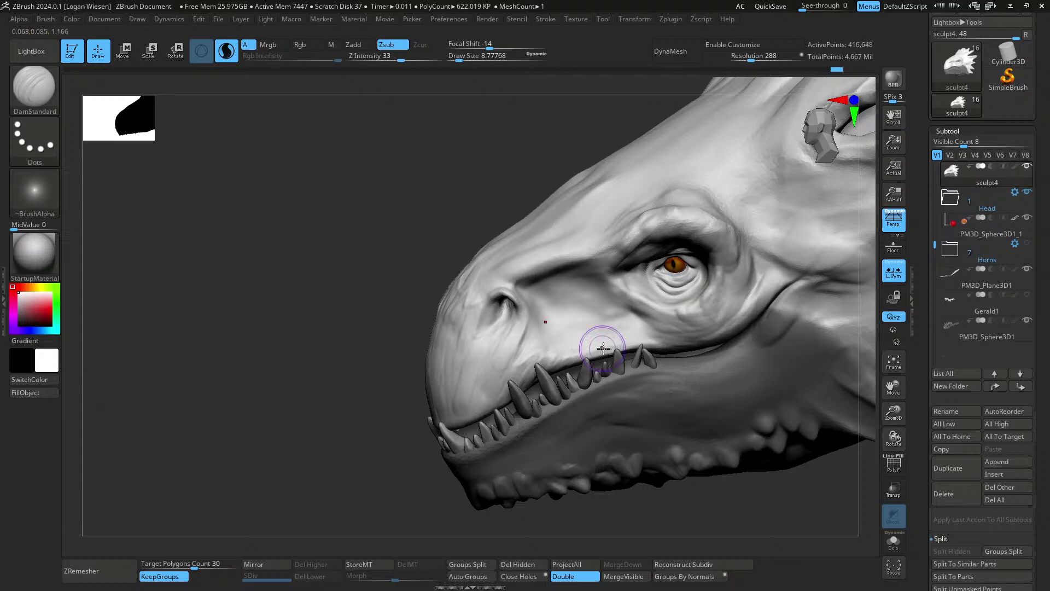
right_drag(603, 348, 496, 487)
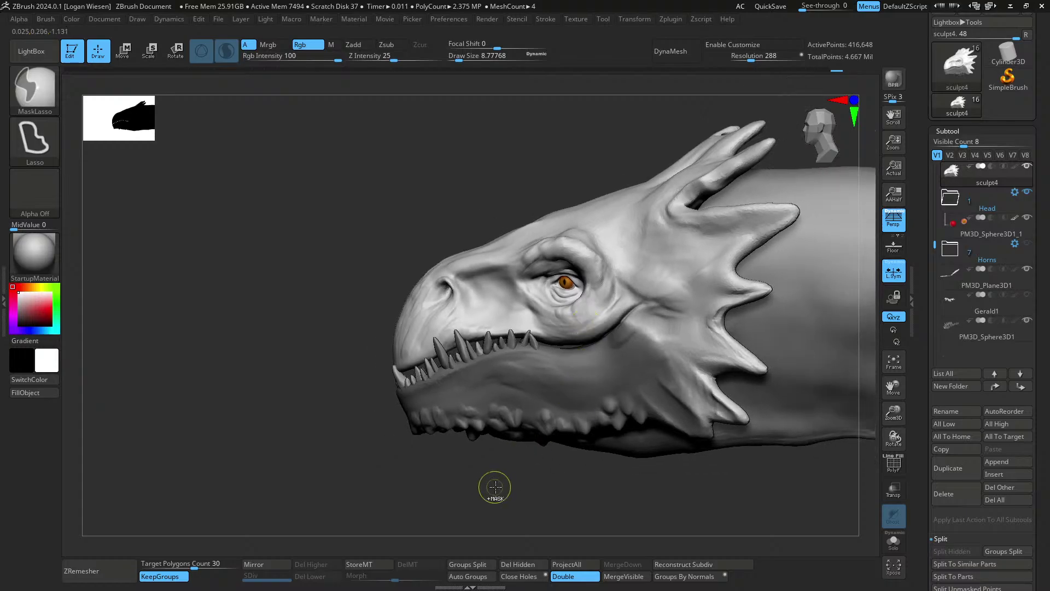
- Try clearing the jaw mask and reshaping the nostril with Move Topological at a draw size of about 14.8
ctrl+drag(495, 487, 487, 476)
mouse_move(461, 307)
ctrl+right_down()
mouse_move(481, 350)
mouse_move(435, 302)
ctrl+right_up()
key(b)
key(m)
key(t)
key(s)
drag(434, 303, 438, 303)
right_drag(438, 302, 437, 304)
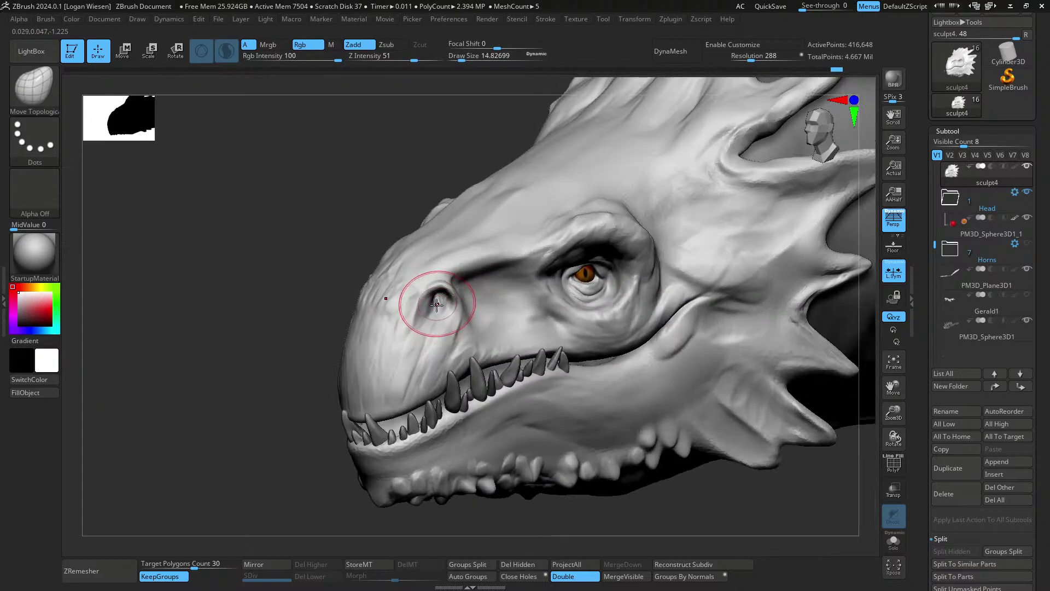
drag(437, 305, 454, 292)
right_drag(473, 295, 446, 303)
key(ctrl+z)
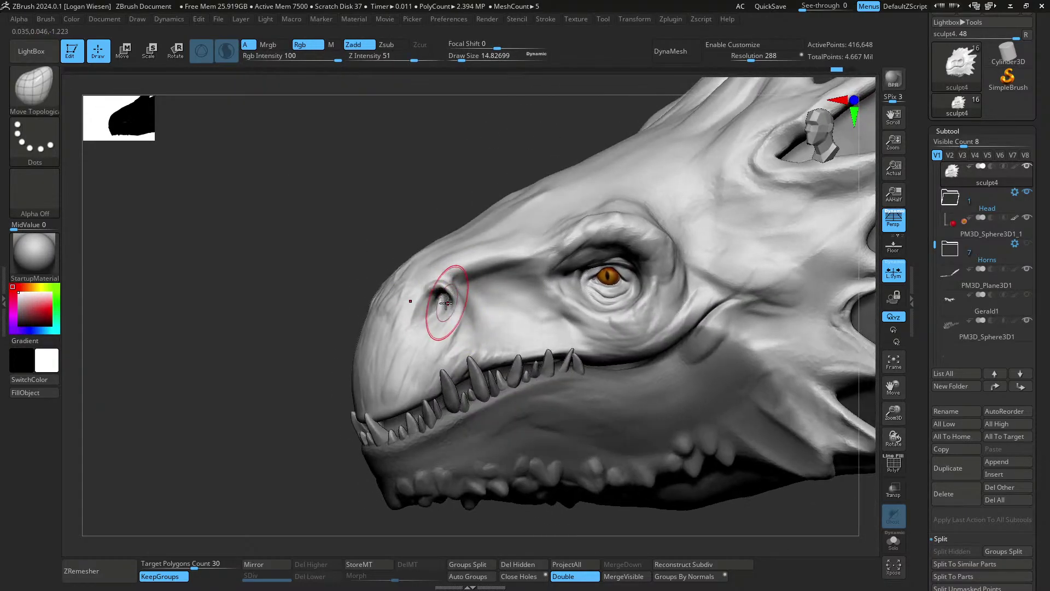
- Reshape the nostril with SnakeHook at a draw size of about 17.7, smooth its rim and clear the jaw mask
key(b)
key(s)
key(h)
drag(446, 302, 444, 297)
key(s)
drag(442, 298, 489, 292)
shift+drag(482, 295, 458, 295)
mouse_move(457, 299)
shift+mouse_down()
mouse_move(457, 284)
mouse_move(466, 303)
mouse_move(455, 308)
shift+mouse_up()
ctrl+drag(378, 236, 390, 245)
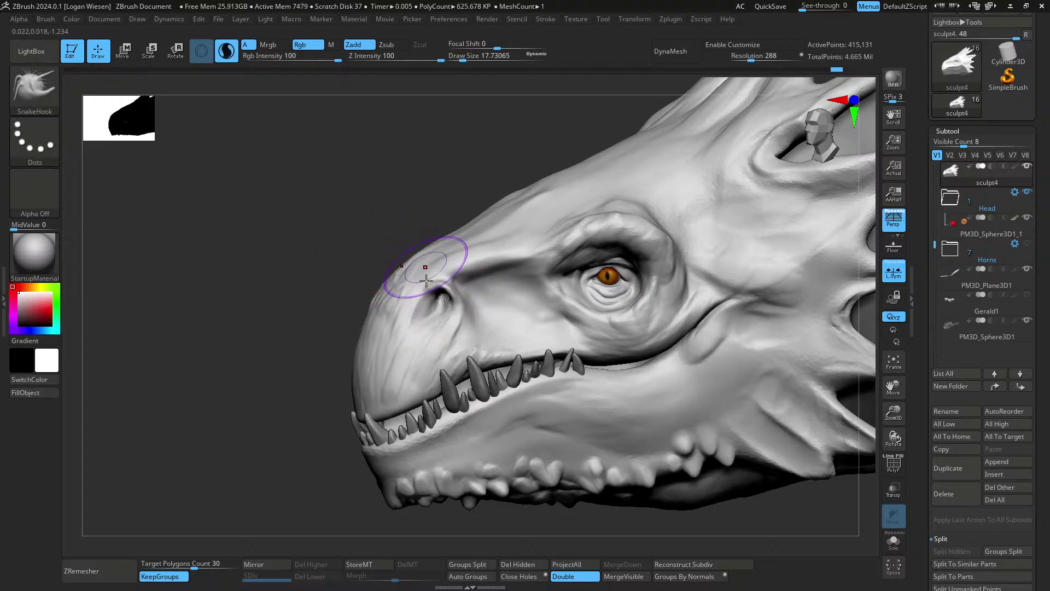
- Try moving the nostril back with Move Topological at a draw size of about 16.2
right_drag(429, 274, 430, 292)
key(b)
key(m)
key(t)
key(s)
mouse_move(457, 295)
mouse_down()
mouse_move(449, 315)
mouse_move(454, 302)
mouse_up()
key(s)
drag(453, 301, 475, 299)
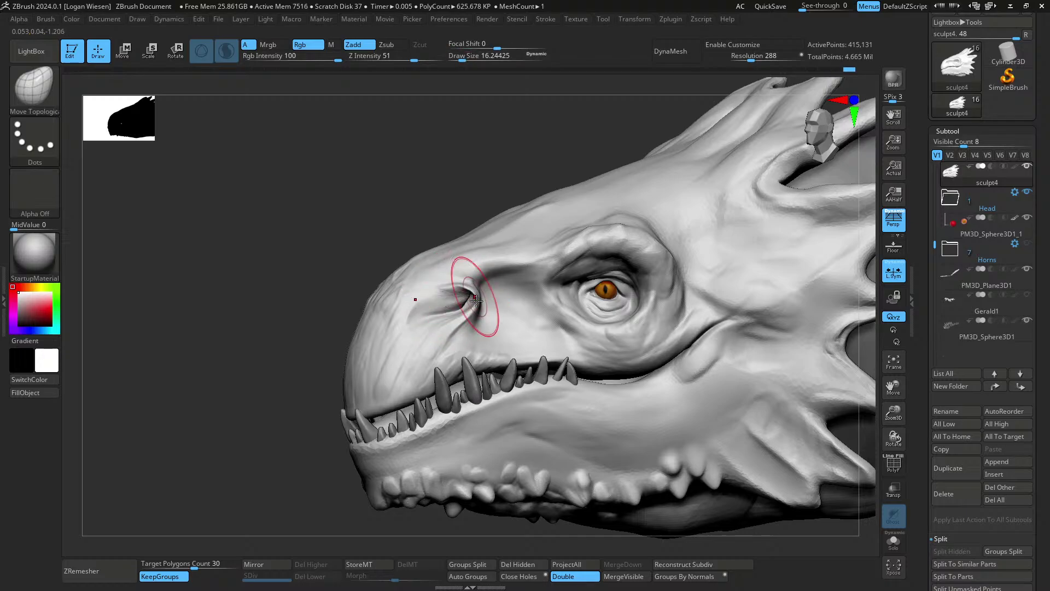
- Undo the recent nostril edits back to the state where the lower jaw is still masked
key(ctrl+z)
key(ctrl+z)
key(ctrl+z)
key(ctrl+z)
key(ctrl+z)
key(ctrl+z)
key(ctrl+z)
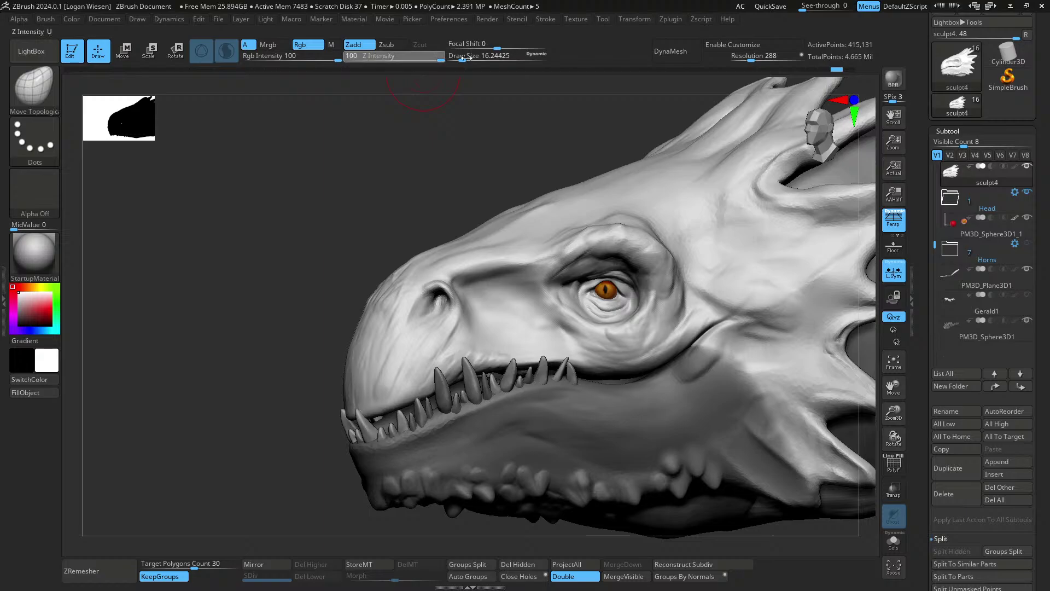
- Move the nostril back toward the eye with Move Topological at Z Intensity 100, using a draw size of about 14.8
drag(445, 300, 465, 294)
key(s)
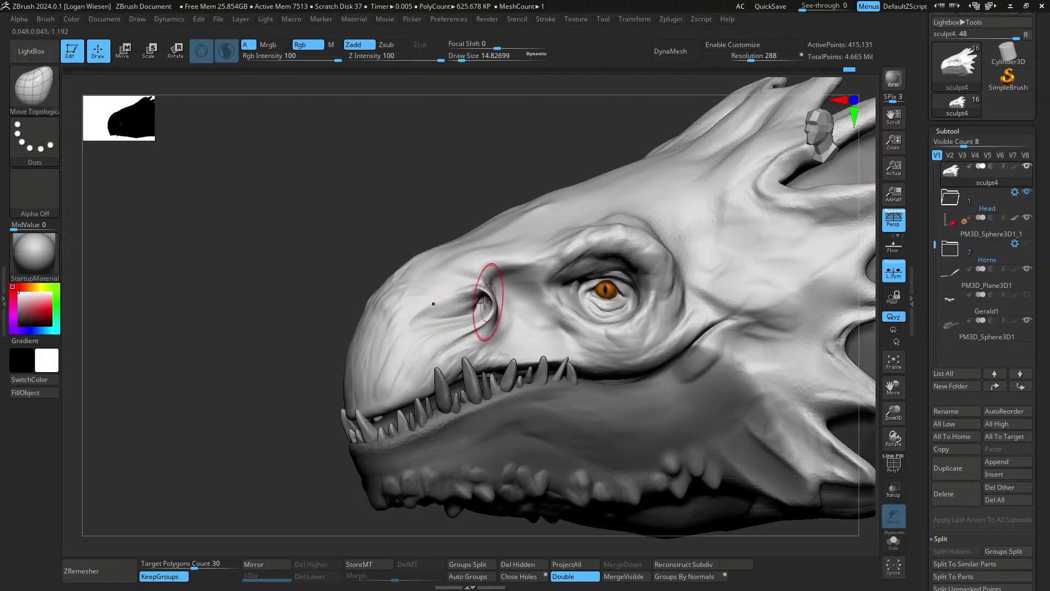
mouse_move(473, 304)
right_down()
mouse_move(474, 236)
mouse_move(560, 326)
mouse_move(493, 327)
mouse_move(549, 285)
right_up()
mouse_move(549, 285)
ctrl+right_down()
mouse_move(551, 314)
mouse_move(593, 328)
mouse_move(569, 349)
ctrl+right_up()
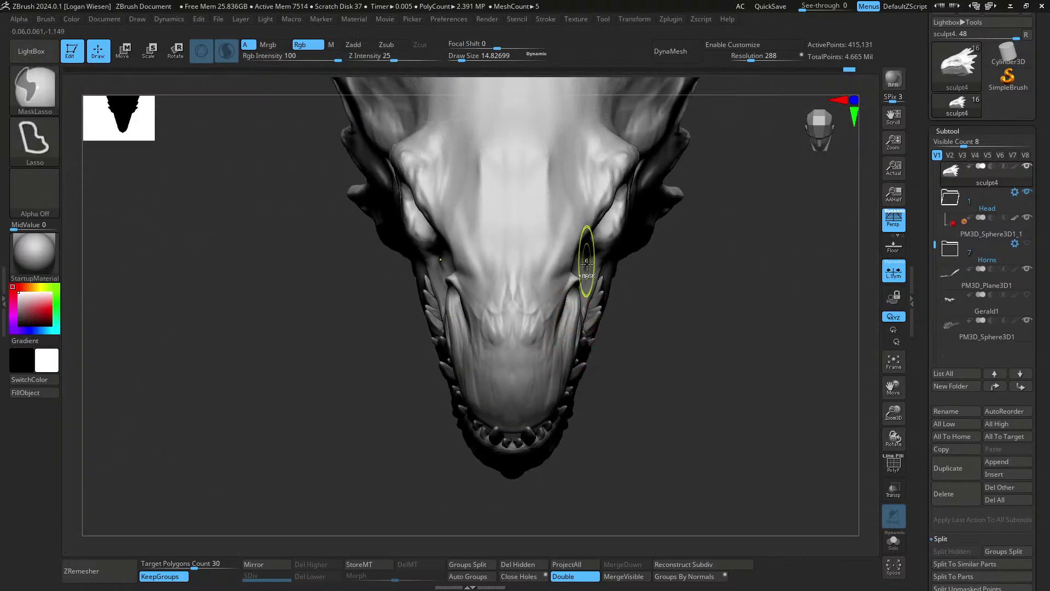
ctrl+right_drag(586, 257, 593, 278)
- Thicken the rim around the repositioned nostril with Inflat and ClayBuildup, smoothing it at a draw size of about 8.8
key([)
key([)
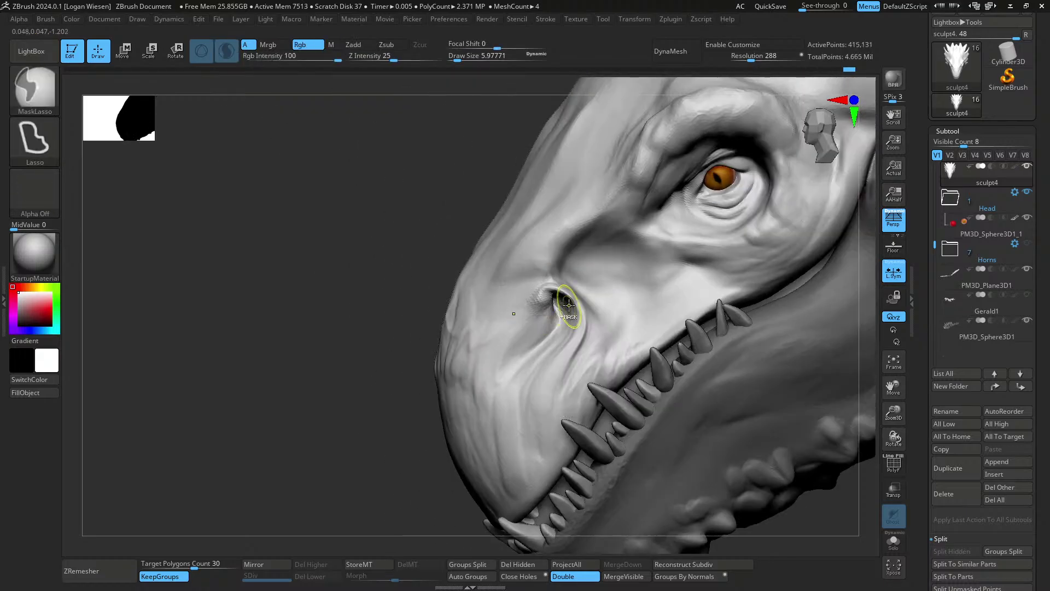
key(b)
key(i)
key(n)
key(b)
key(c)
key(b)
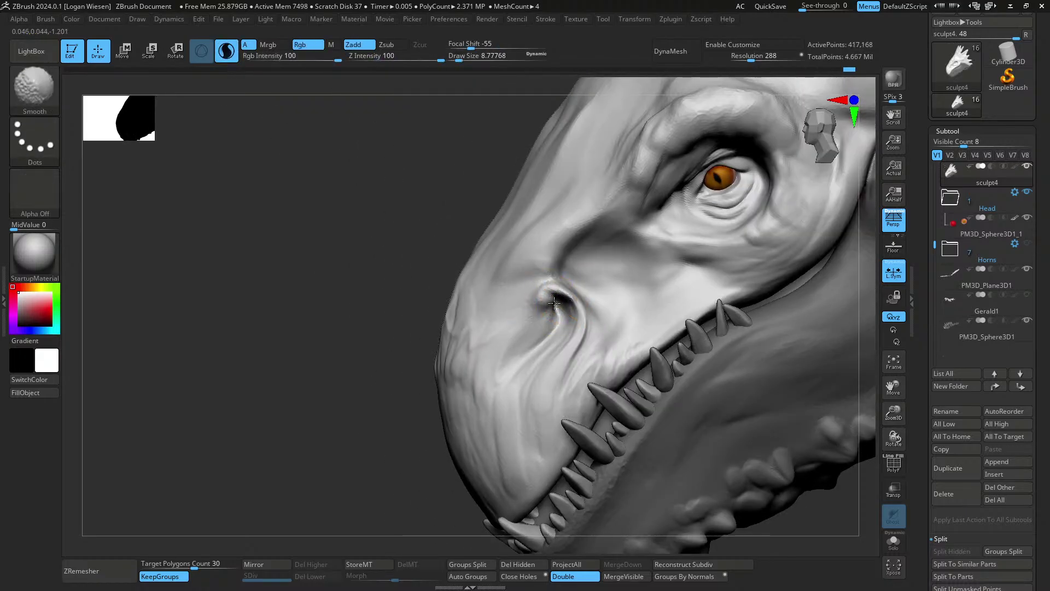
mouse_move(557, 322)
right_down()
mouse_move(594, 306)
mouse_move(553, 326)
right_up()
key(ctrl+z)
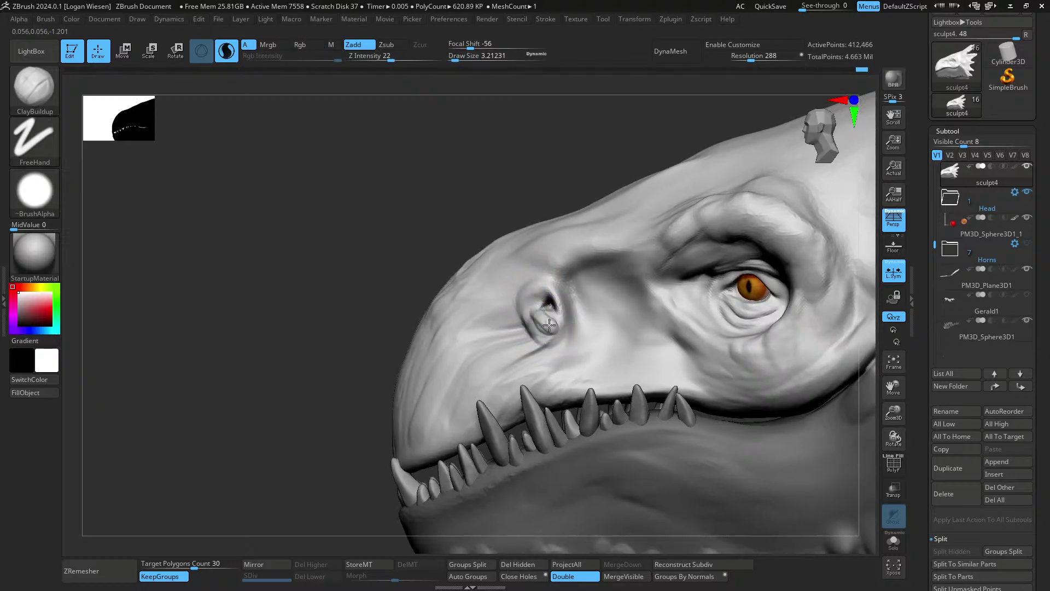
- Sculpt the nostril's opening and inner fold with ClayBuildup at draw sizes between about 3.2 and 6
key(])
drag(549, 325, 557, 328)
drag(550, 285, 571, 311)
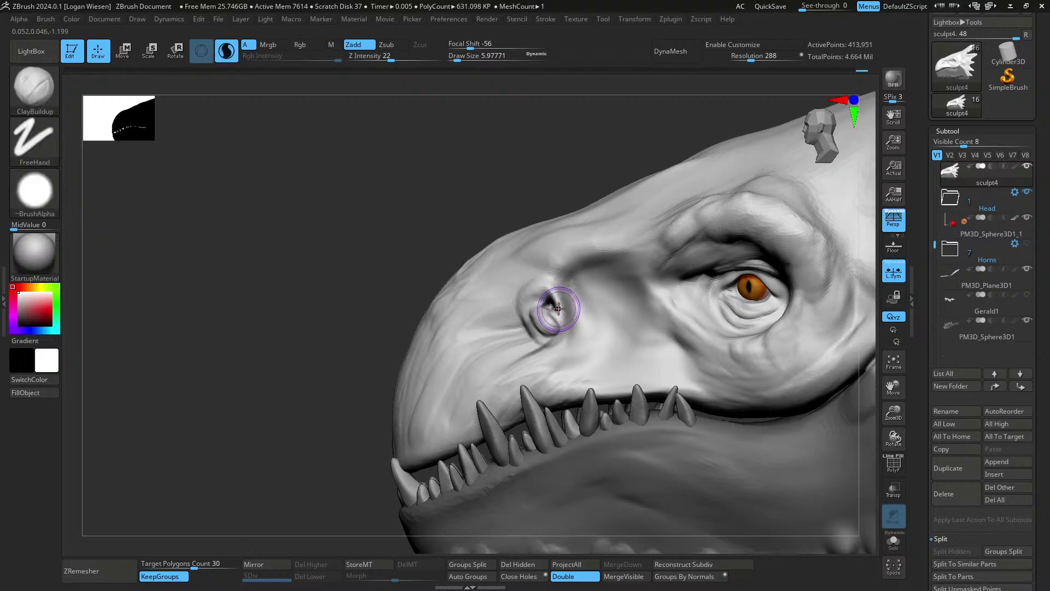
drag(558, 308, 569, 306)
key(s)
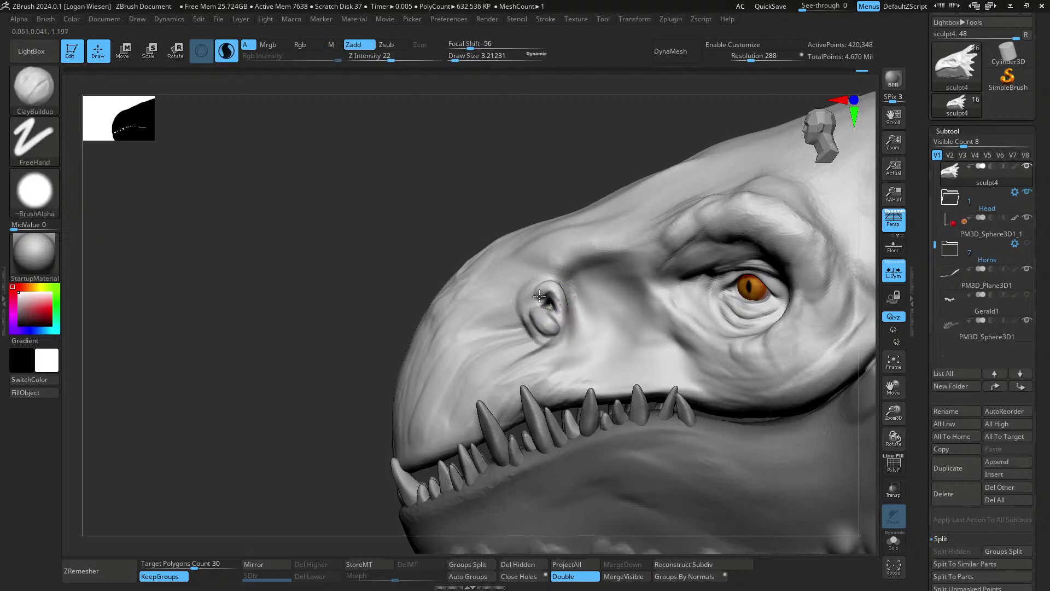
right_drag(567, 312, 563, 297)
key(s)
drag(564, 296, 567, 297)
mouse_move(561, 302)
right_down()
mouse_move(571, 290)
mouse_move(586, 308)
mouse_move(564, 290)
right_up()
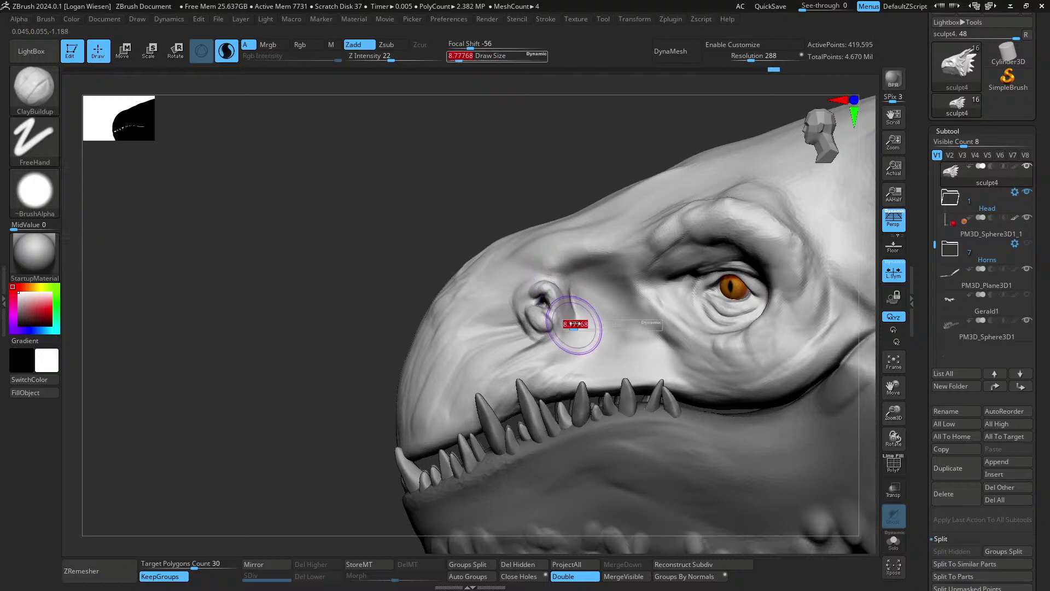
- Build up skin folds between the nostril and the eye with ClayBuildup at a draw size of about 14.8
drag(572, 324, 596, 340)
mouse_move(603, 328)
right_down()
mouse_move(605, 304)
mouse_move(572, 310)
mouse_move(633, 321)
mouse_move(615, 325)
mouse_move(575, 282)
right_up()
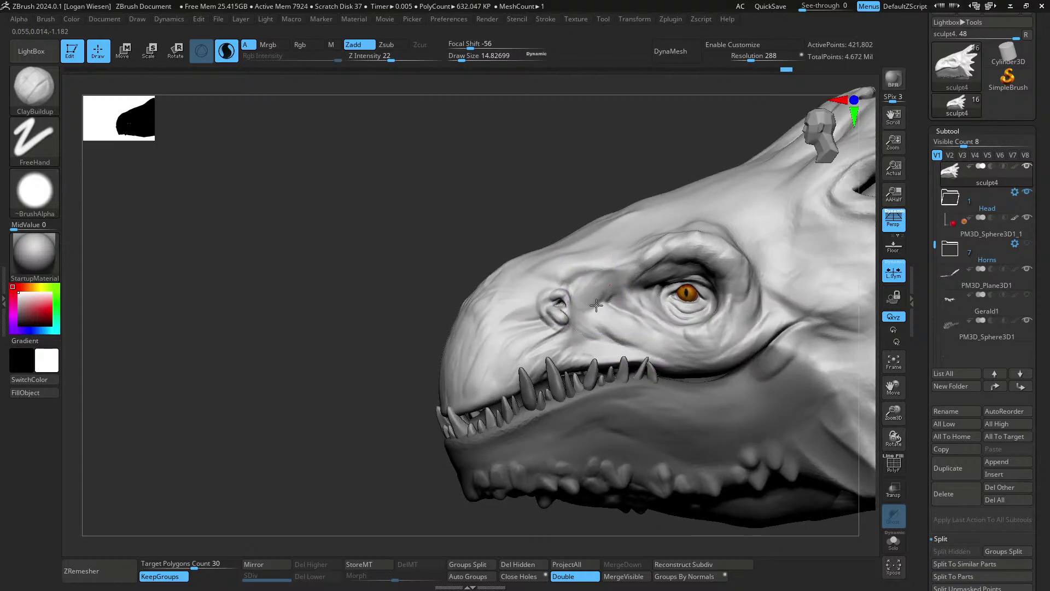
right_drag(622, 317, 626, 312)
right_drag(572, 280, 601, 276)
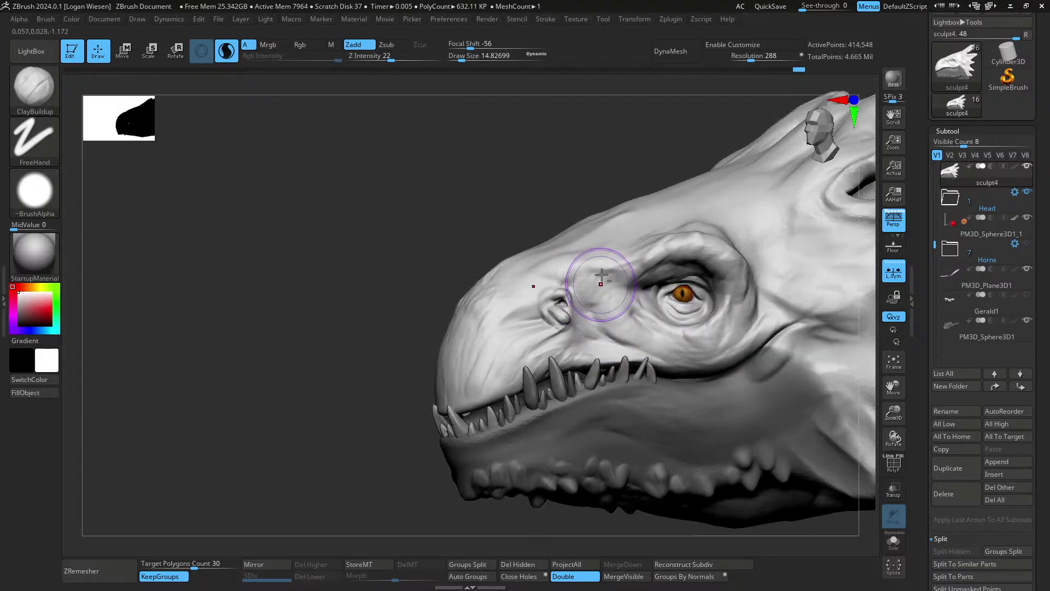
right_drag(636, 340, 602, 327)
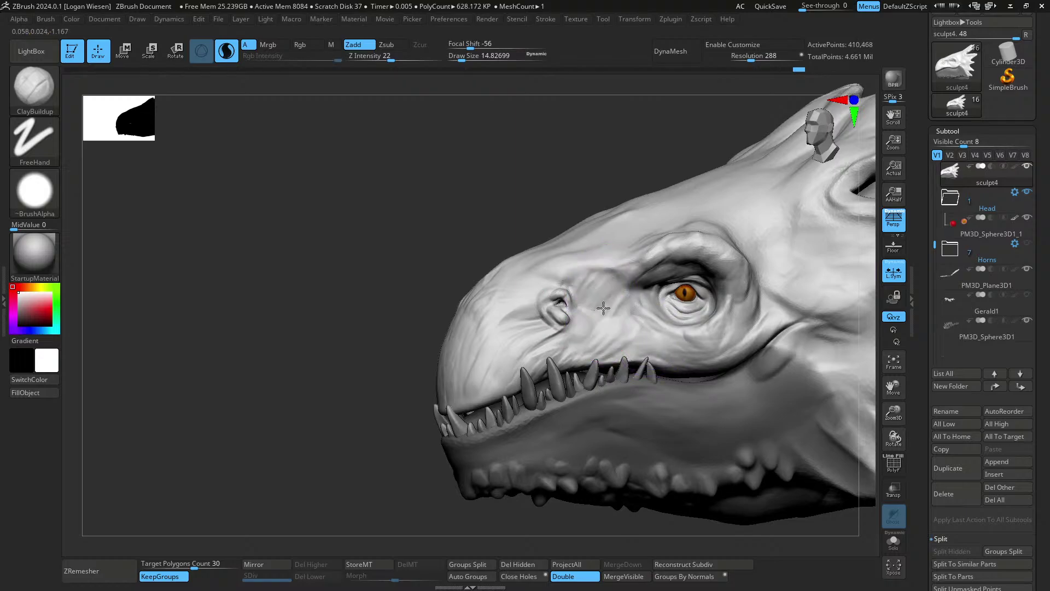
right_drag(647, 336, 539, 296)
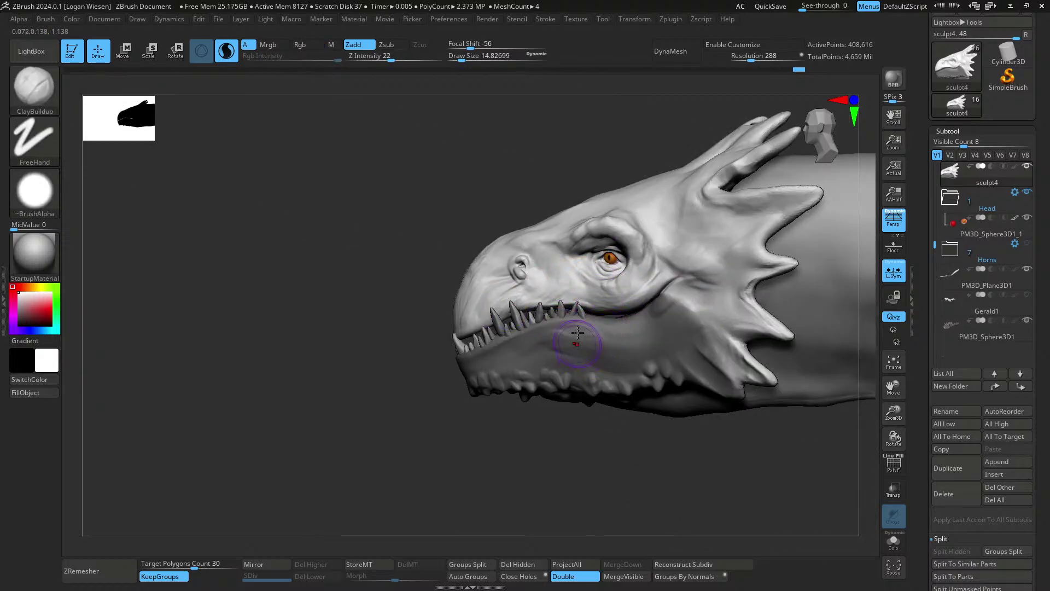
- Refine the nostril's rim and inner fold with ClayBuildup at a draw size of about 7.8
mouse_move(577, 332)
right_down()
mouse_move(570, 281)
mouse_move(520, 289)
mouse_move(480, 275)
mouse_move(499, 292)
right_up()
key(s)
drag(499, 292, 495, 291)
mouse_move(501, 277)
mouse_down()
mouse_move(515, 299)
mouse_move(507, 280)
mouse_up()
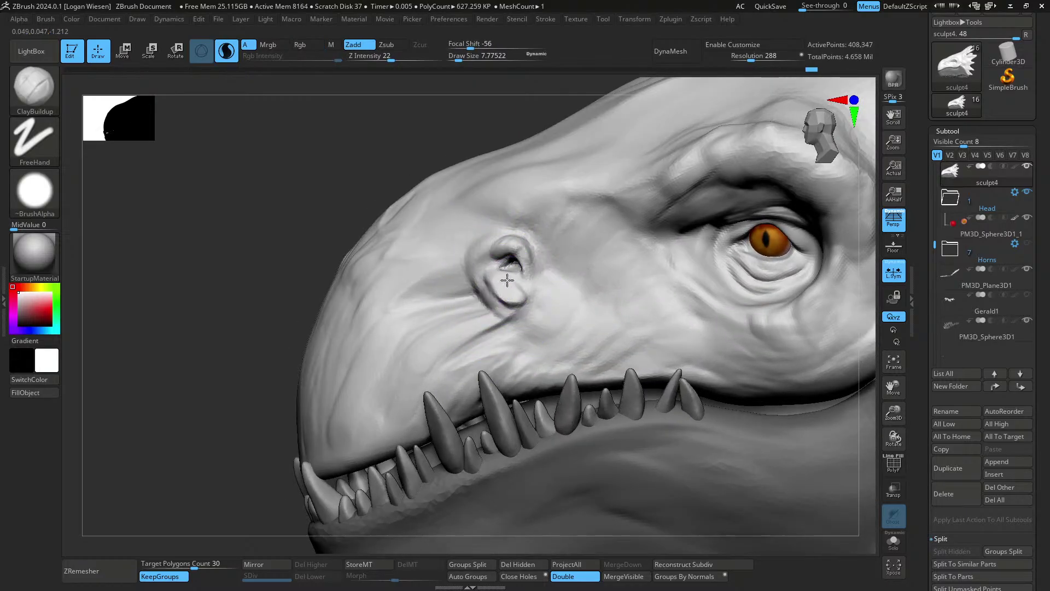
- Build up the top and front of the snout with ClayBuildup at draw sizes of about 13.5 to 17.7
mouse_move(507, 280)
right_down()
mouse_move(466, 298)
mouse_move(449, 285)
mouse_move(460, 274)
mouse_move(436, 296)
right_up()
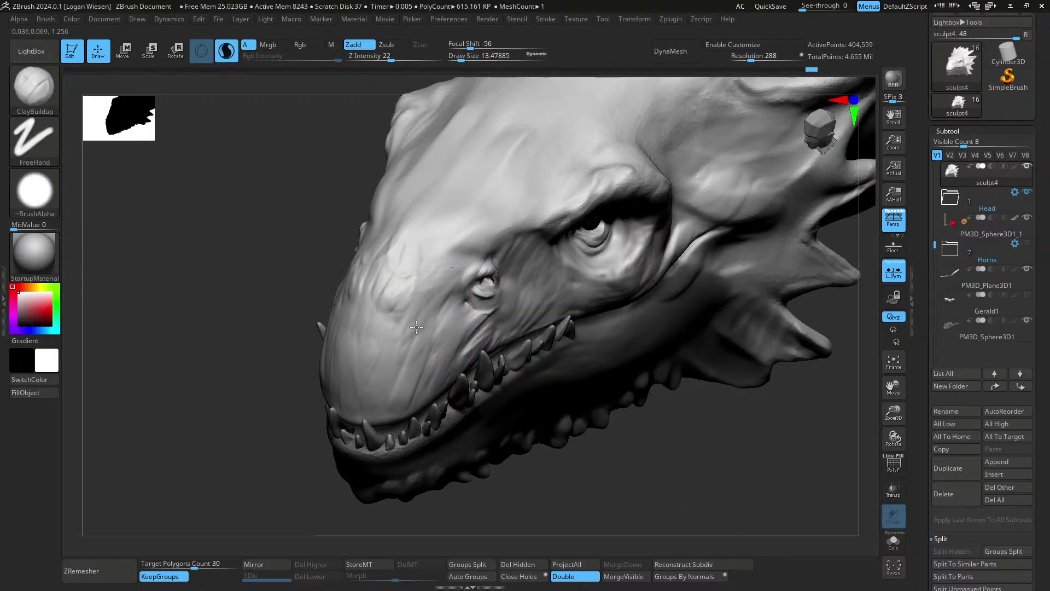
mouse_move(469, 351)
right_down()
mouse_move(427, 332)
mouse_move(469, 321)
right_up()
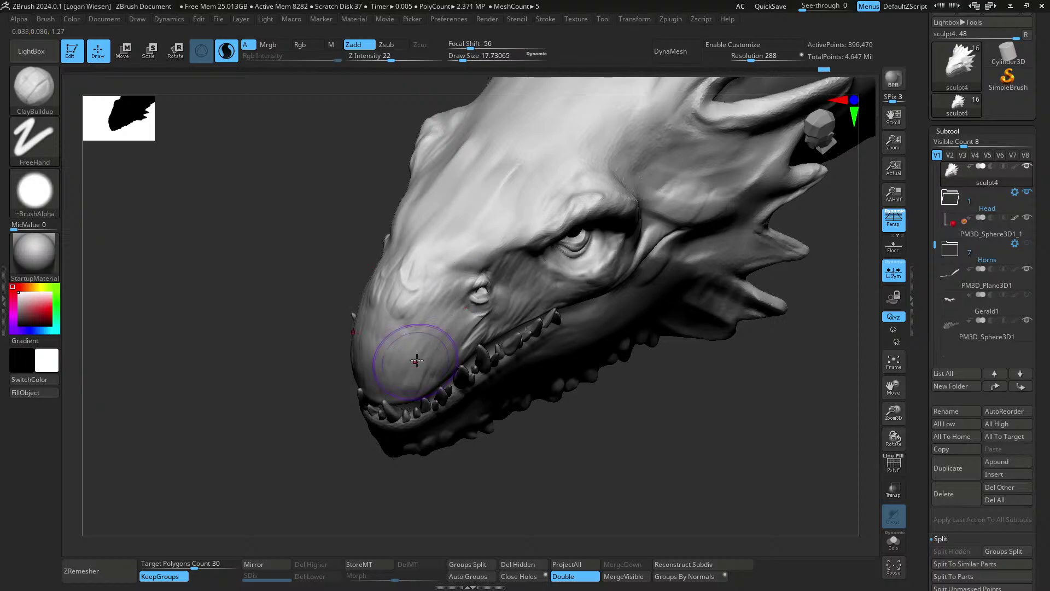
right_drag(417, 361, 429, 291)
right_drag(476, 332, 452, 230)
ctrl+right_drag(518, 253, 524, 261)
- Adjust the bridge of the snout with Move Topological and build up the forehead with ClayBuildup at a draw size of about 20.9
key(b)
key(m)
key(t)
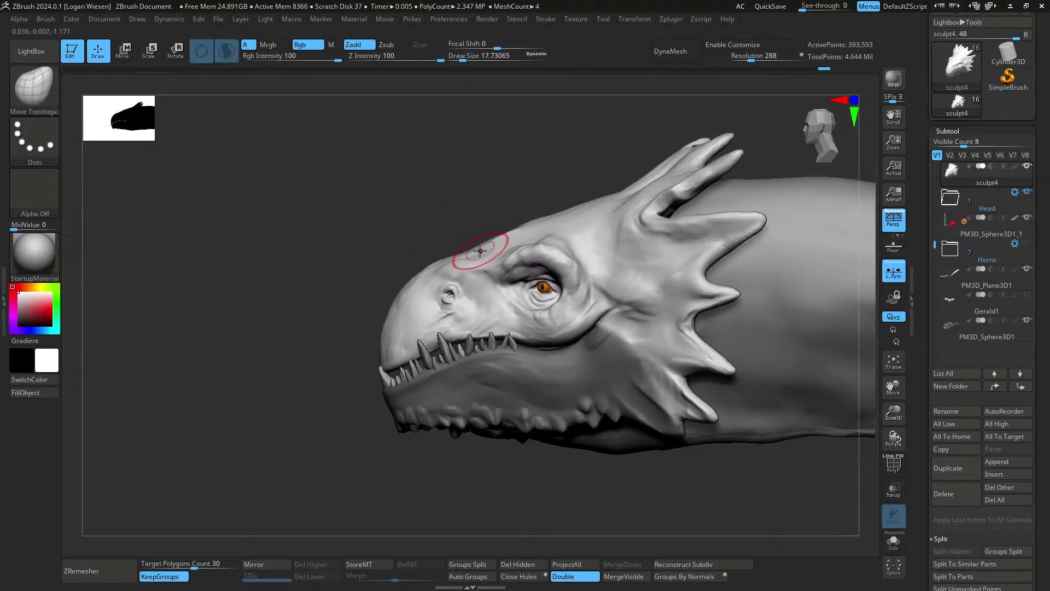
key(b)
key(c)
key(b)
right_drag(479, 221, 436, 266)
drag(479, 241, 436, 276)
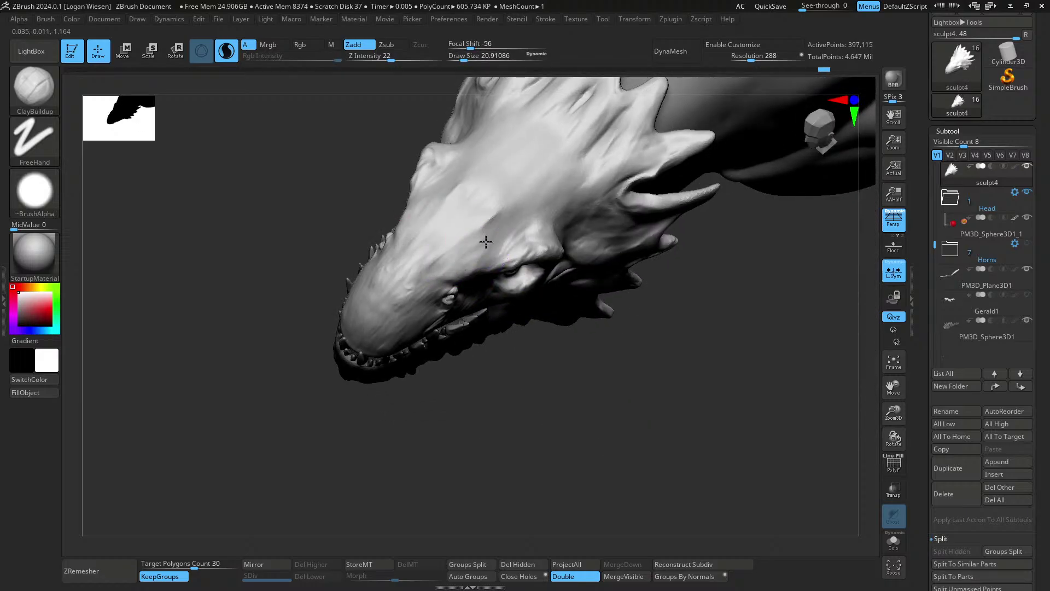
mouse_move(508, 221)
right_down()
mouse_move(535, 230)
mouse_move(504, 160)
mouse_move(570, 244)
mouse_move(546, 283)
mouse_move(709, 268)
right_up()
- Adjust the lower cheek frill spikes with Move Topological
alt+right_drag(529, 255, 531, 290)
mouse_move(531, 290)
ctrl+right_down()
mouse_move(531, 324)
mouse_move(495, 352)
mouse_move(411, 286)
mouse_move(422, 290)
ctrl+right_up()
right_drag(602, 337, 567, 375)
key(b)
key(m)
key(t)
key(s)
drag(569, 376, 568, 378)
- Build up ridges along the lower cheek frill spikes with ClayBuildup at a draw size of about 7.8
right_drag(579, 384, 599, 346)
key(b)
key(c)
key(b)
key(s)
drag(599, 346, 594, 345)
right_drag(613, 342, 652, 331)
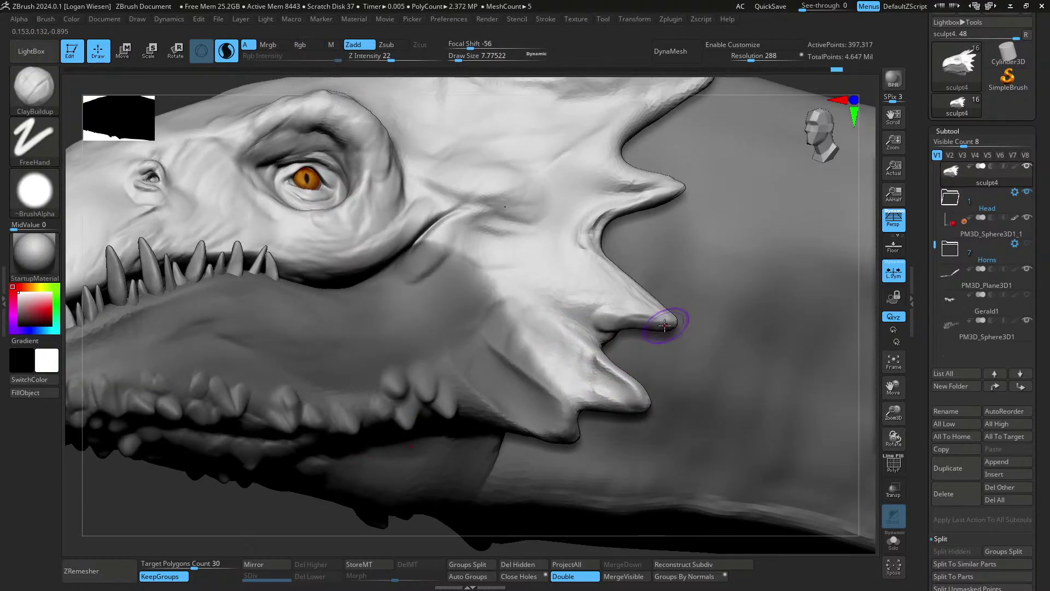
drag(665, 326, 593, 306)
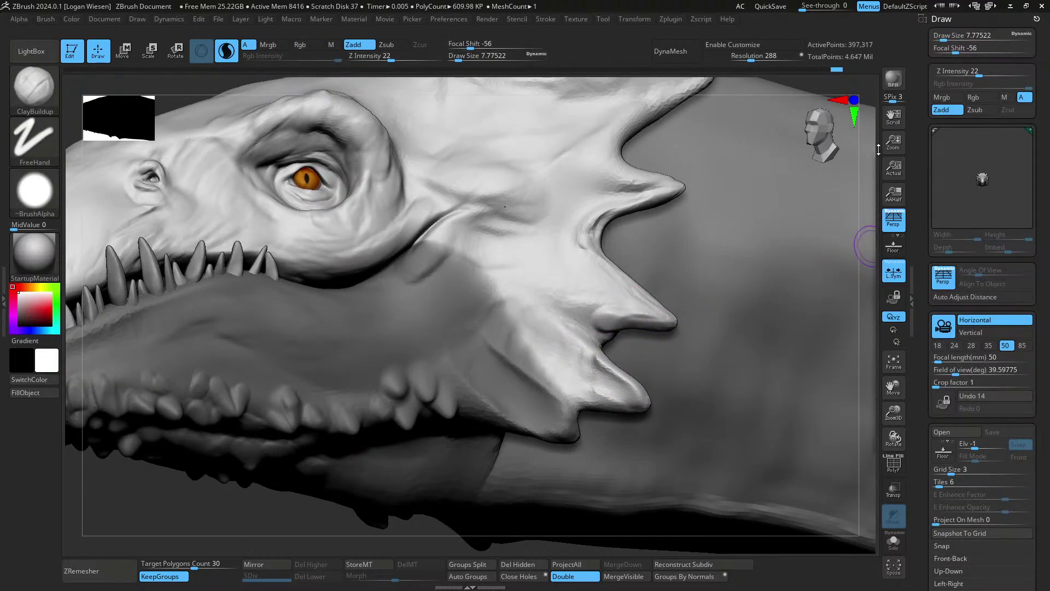
- Restore the Tool palette, undo the last stroke and rework the lower frill spikes with ClayBuildup at a draw size of about 13.5
drag(1037, 19, 818, 178)
right_drag(599, 296, 654, 313)
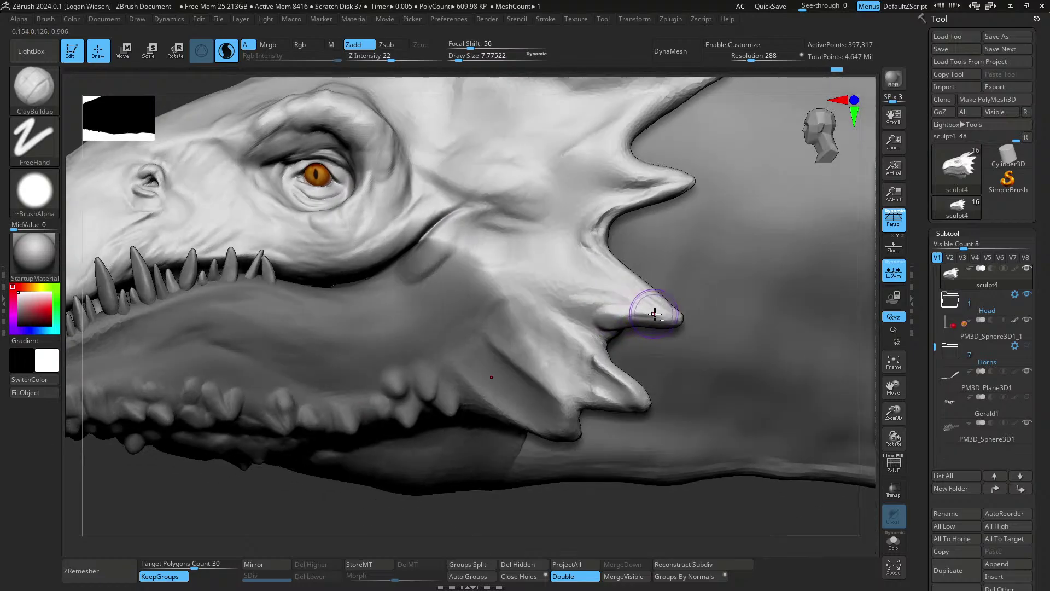
key(ctrl+z)
key(s)
drag(626, 305, 631, 305)
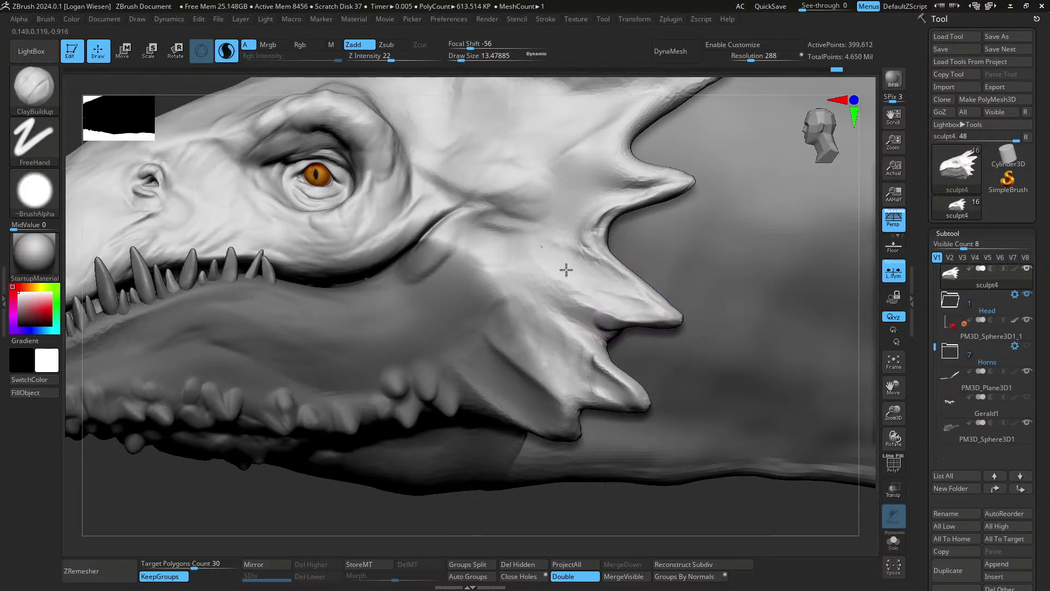
ctrl+right_drag(566, 270, 574, 304)
shift+drag(573, 304, 569, 288)
mouse_move(591, 308)
alt+right_down()
mouse_move(583, 332)
mouse_move(589, 318)
alt+right_up()
- Reshape the lower cheek frill spike from behind with SnakeHook at a draw size of about 17.7
mouse_move(579, 360)
right_down()
mouse_move(492, 355)
mouse_move(622, 331)
mouse_move(598, 350)
right_up()
key(b)
key(s)
key(h)
key(s)
drag(598, 353, 600, 352)
drag(600, 353, 615, 377)
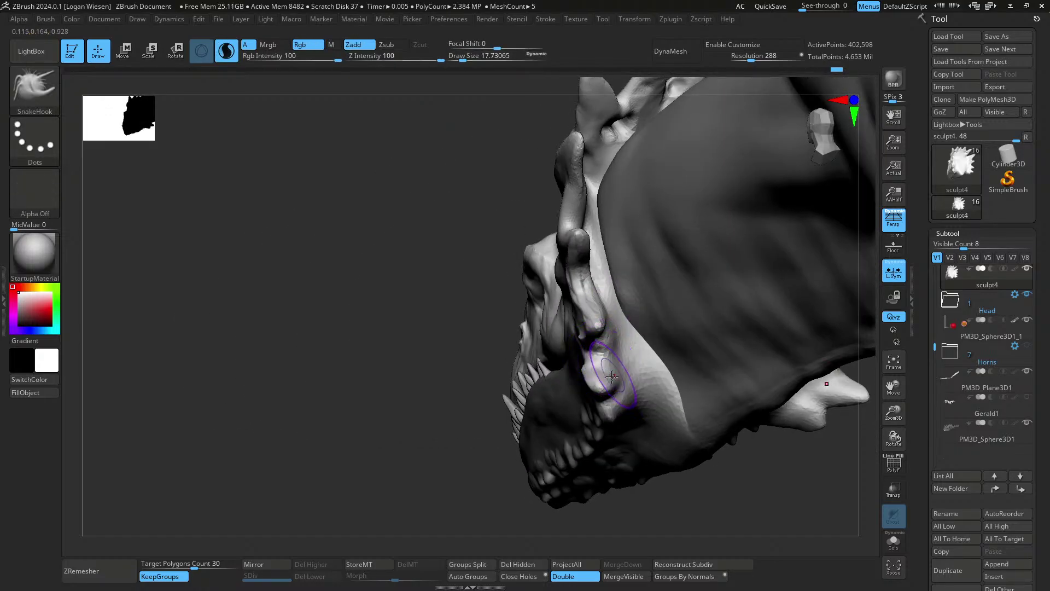
- Thicken the lower cheek frill spikes with Inflat
key(b)
key(i)
key(n)
drag(607, 412, 595, 340)
- Isolate the head subtool, then smooth and inflate the spike bases on the back of the frill with Inflat at about 17.7
mouse_move(594, 311)
right_down()
mouse_move(609, 317)
mouse_move(622, 282)
mouse_move(618, 144)
right_up()
key(alt+s)
shift+drag(619, 143, 612, 153)
mouse_move(605, 166)
right_down()
mouse_move(696, 176)
mouse_move(631, 185)
mouse_move(636, 193)
right_up()
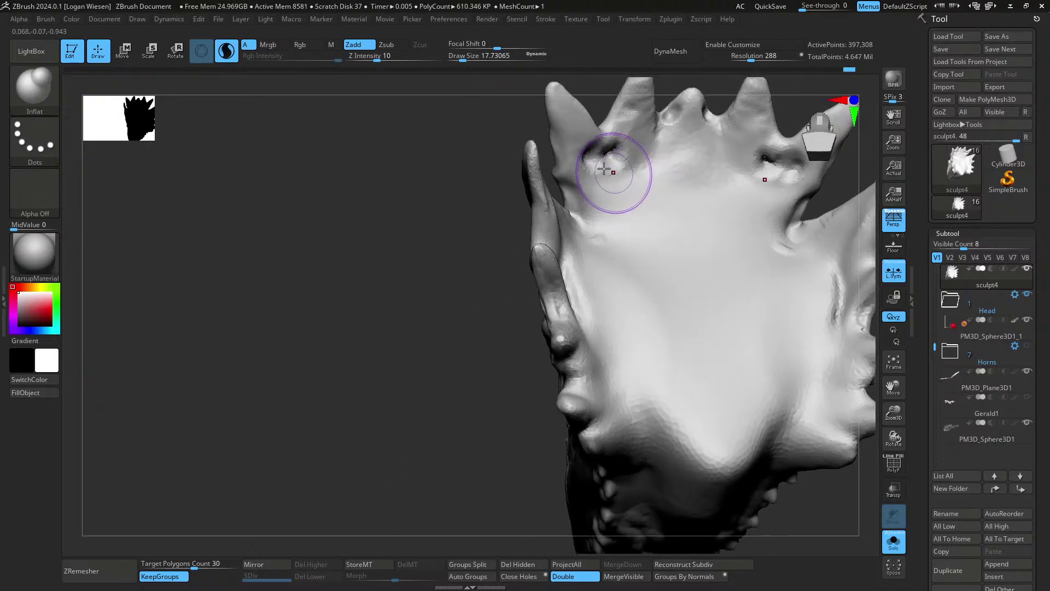
drag(614, 171, 590, 153)
mouse_move(590, 153)
ctrl+right_down()
mouse_move(619, 290)
mouse_move(590, 255)
mouse_move(586, 221)
ctrl+right_up()
key(ctrl)
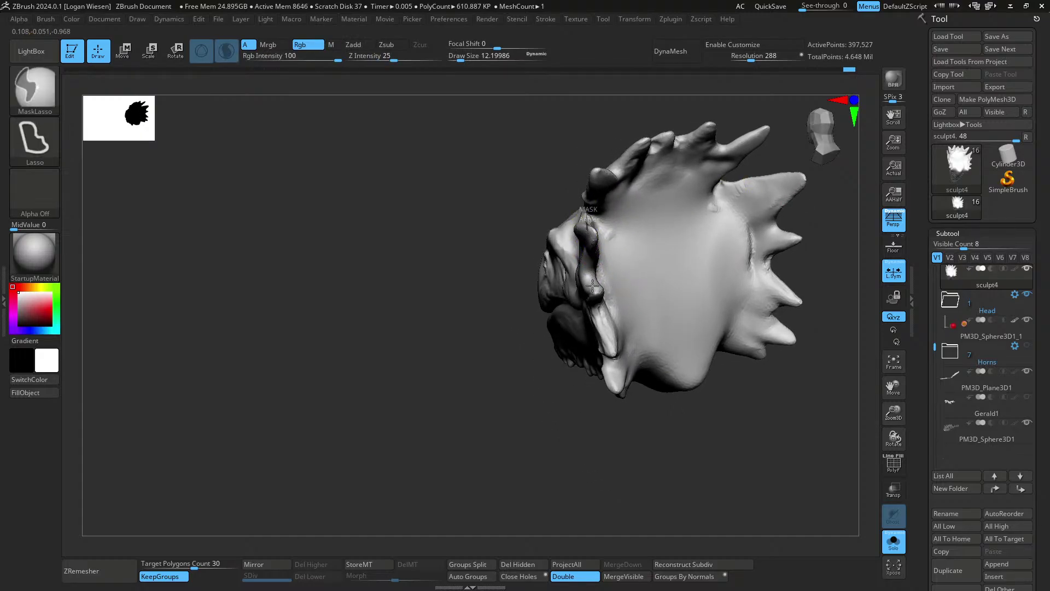
- Mask the back of the head and reshape the unmasked side frill spikes with the Move Topological brush
ctrl+drag(708, 377, 710, 197)
shift+right_drag(710, 198, 592, 274)
key(s)
drag(590, 274, 606, 273)
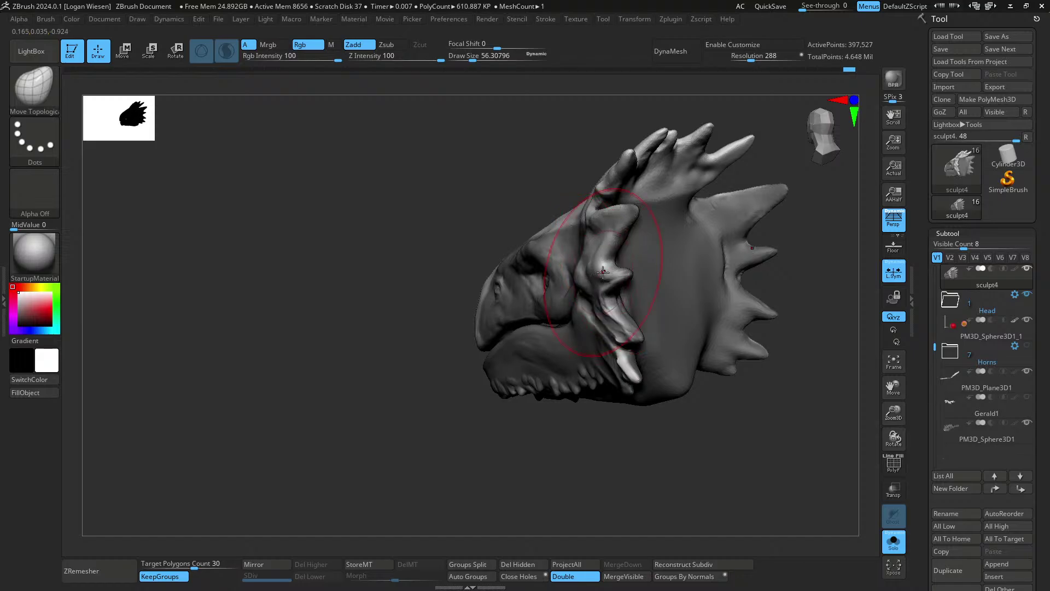
mouse_move(603, 272)
right_down()
mouse_move(609, 229)
mouse_move(613, 309)
right_up()
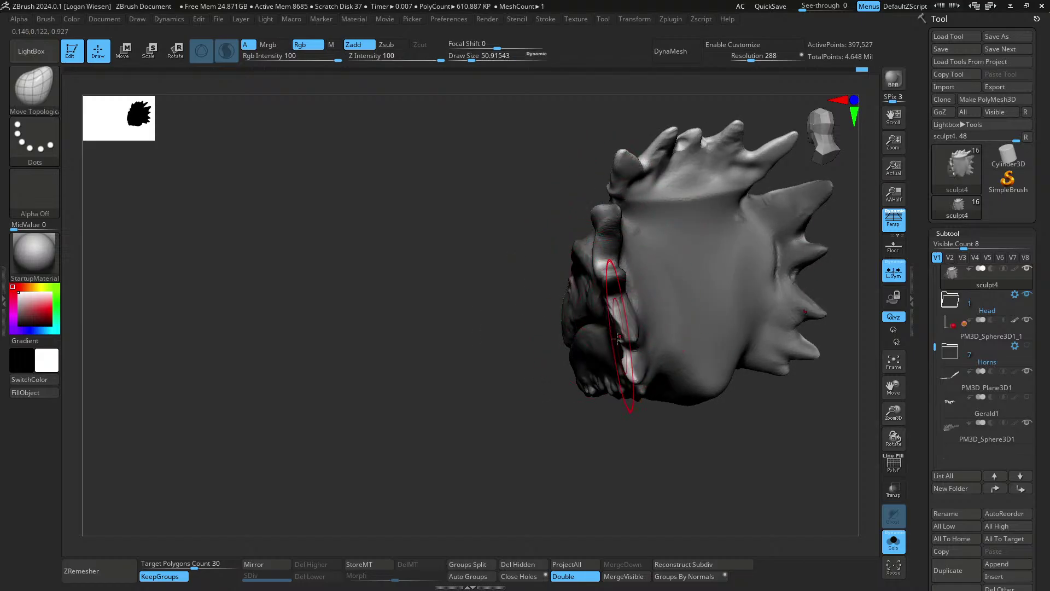
right_drag(626, 376, 730, 336)
mouse_move(730, 337)
right_down()
mouse_move(722, 296)
mouse_move(687, 255)
mouse_move(640, 290)
mouse_move(668, 247)
mouse_move(704, 241)
right_up()
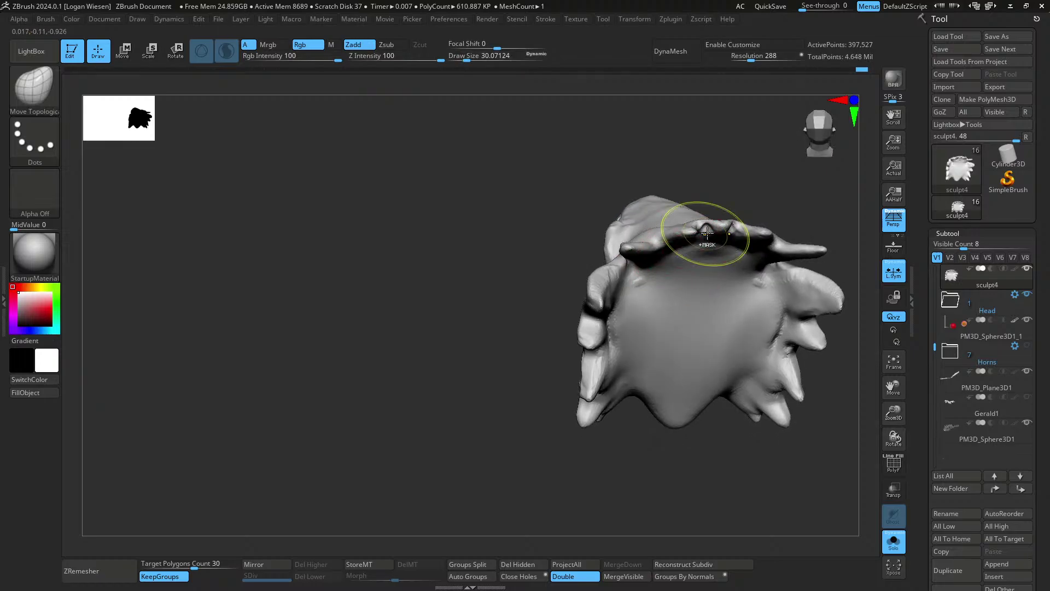
- Adjust the upper crest horns with the Move Topological brush at a draw size of about 71
mouse_move(598, 282)
ctrl+mouse_down()
mouse_move(770, 429)
mouse_move(842, 269)
ctrl+mouse_up()
mouse_move(657, 282)
right_down()
mouse_move(747, 257)
mouse_move(733, 295)
right_up()
key(s)
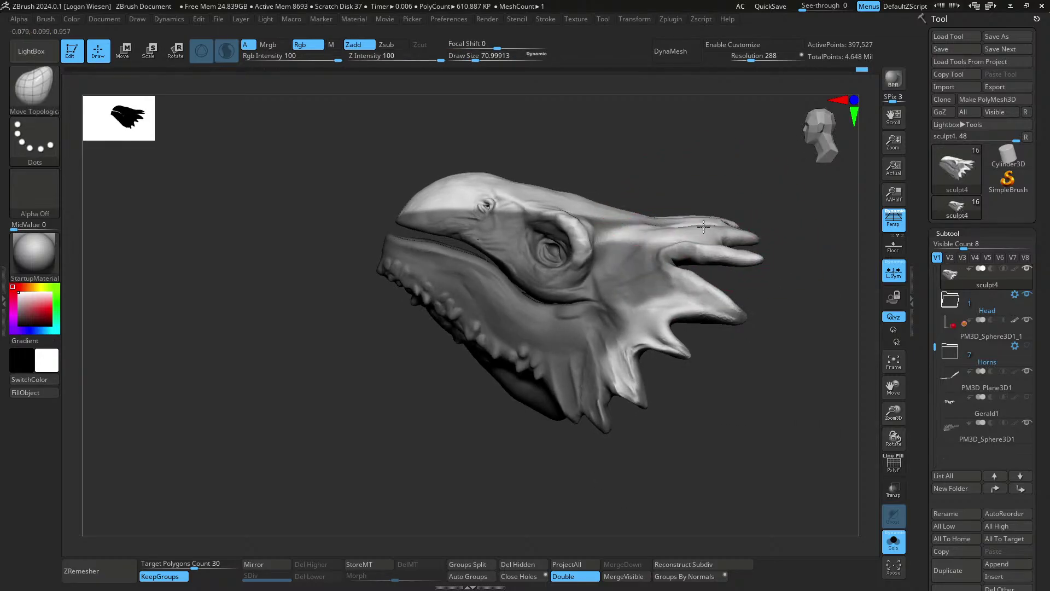
drag(704, 226, 703, 230)
mouse_move(702, 230)
right_down()
mouse_move(675, 234)
mouse_move(742, 232)
right_up()
mouse_move(786, 206)
right_down()
mouse_move(722, 231)
mouse_move(668, 309)
mouse_move(673, 274)
mouse_move(715, 320)
right_up()
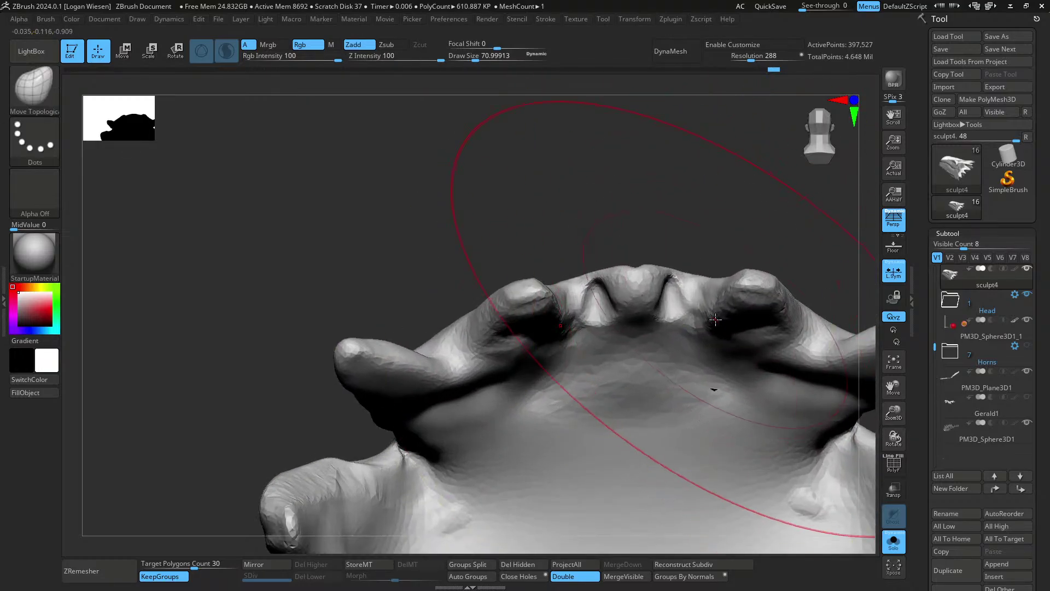
- Pull the small ridges flanking the crest's central spike into shape with Move Topological and SnakeHook at draw size about 5
key(s)
drag(716, 319, 690, 317)
right_drag(687, 307, 646, 293)
key(s)
drag(645, 293, 653, 294)
right_drag(659, 295, 646, 290)
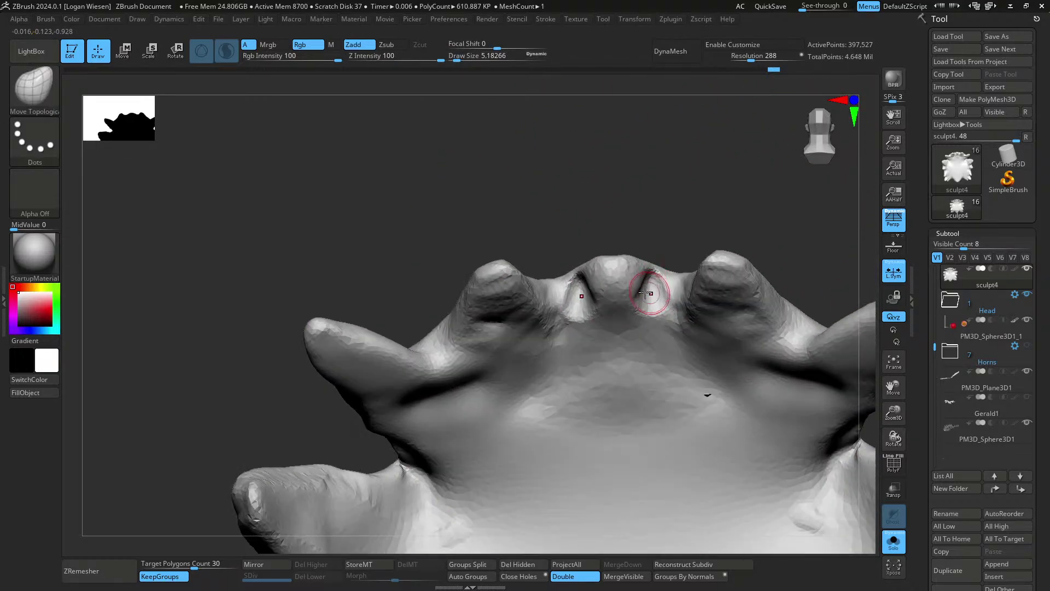
key(3)
drag(650, 294, 648, 289)
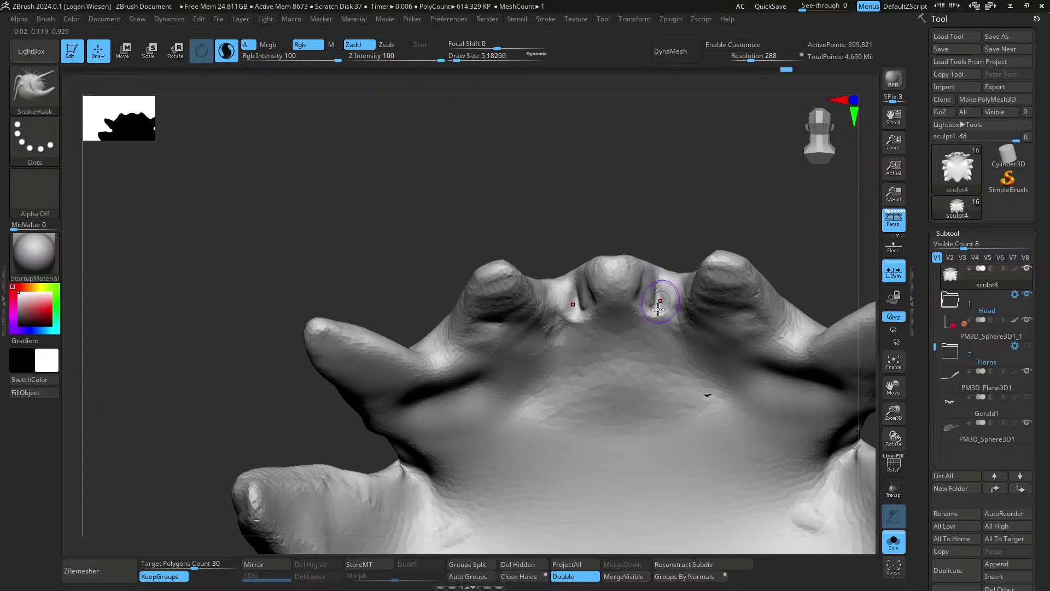
- Fill out the areas beside the central spike on the crest's back with ClayBuildup at draw size about 8
right_drag(658, 310, 648, 300)
key(1)
key(s)
mouse_move(646, 299)
mouse_down()
mouse_move(667, 319)
mouse_move(661, 306)
mouse_up()
right_drag(661, 306, 661, 295)
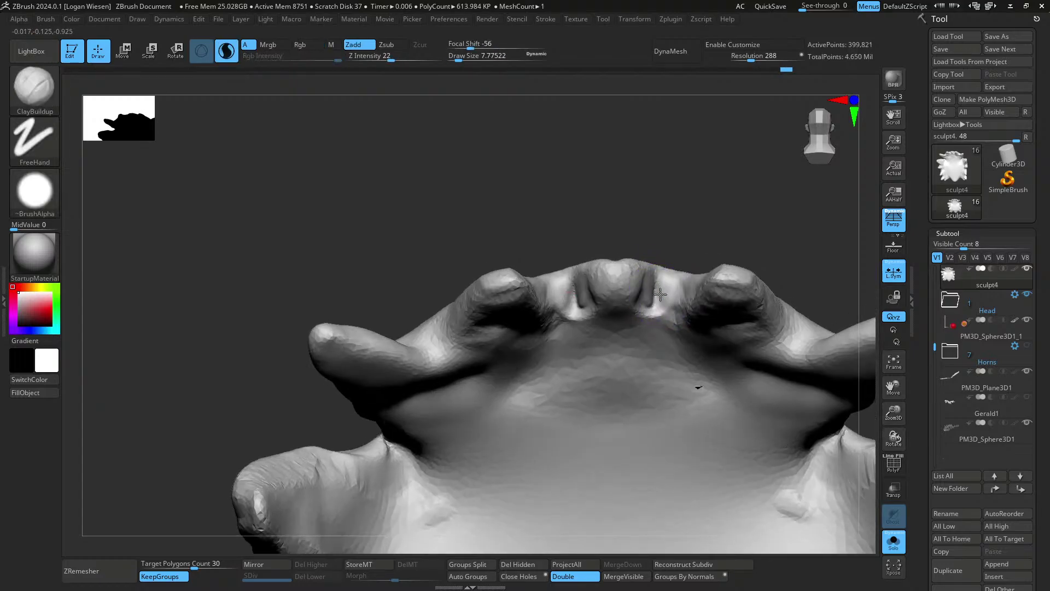
mouse_move(660, 295)
mouse_down()
mouse_move(672, 299)
mouse_move(658, 310)
mouse_move(670, 298)
mouse_up()
ctrl+right_drag(673, 264, 669, 285)
ctrl+right_drag(670, 285, 748, 255)
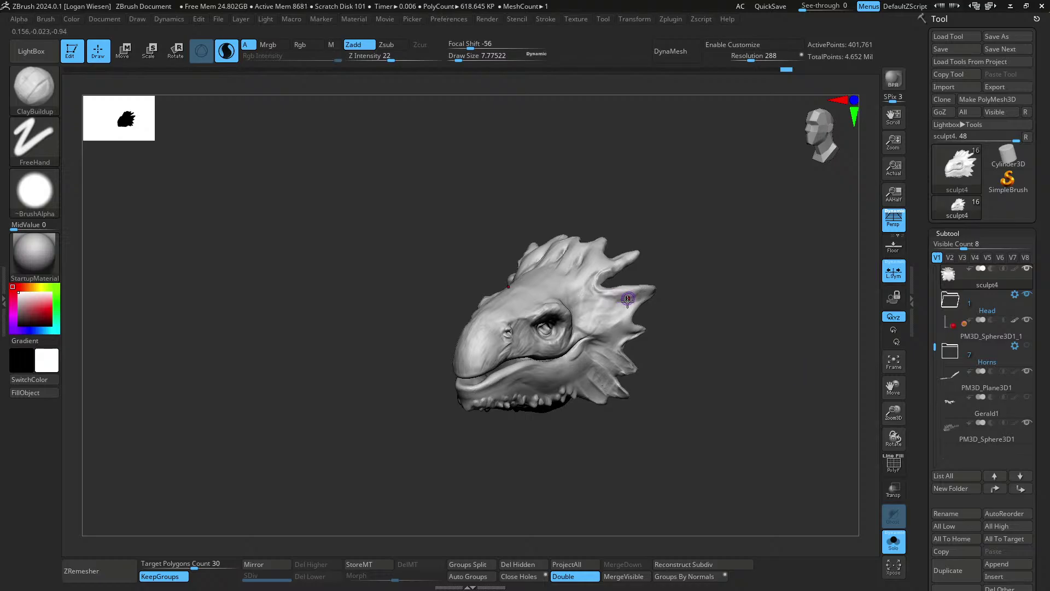
- Build up the temple and frill surface behind the eye with ClayBuildup at draw sizes of about 15 to 21
mouse_move(628, 301)
right_down()
mouse_move(589, 301)
mouse_move(591, 321)
right_up()
key(s)
drag(606, 292, 611, 294)
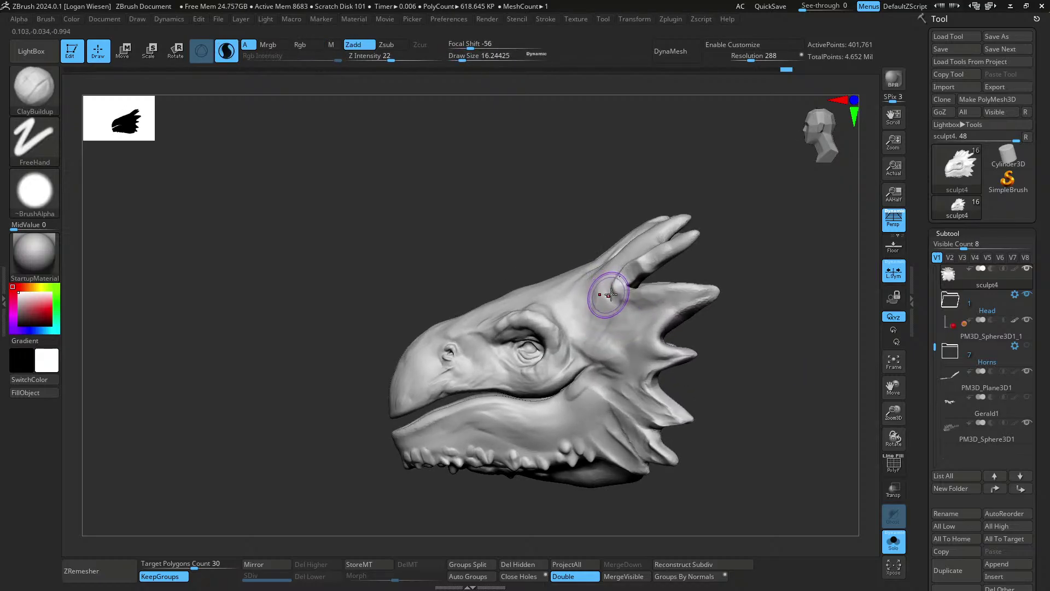
mouse_move(610, 295)
right_down()
mouse_move(588, 321)
mouse_move(620, 333)
right_up()
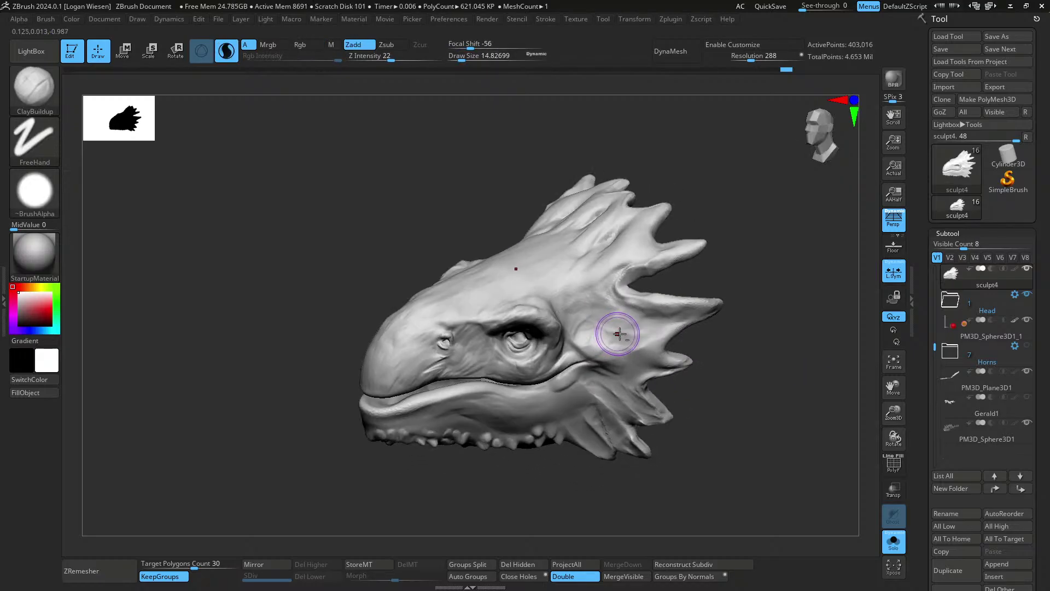
right_drag(596, 294, 591, 331)
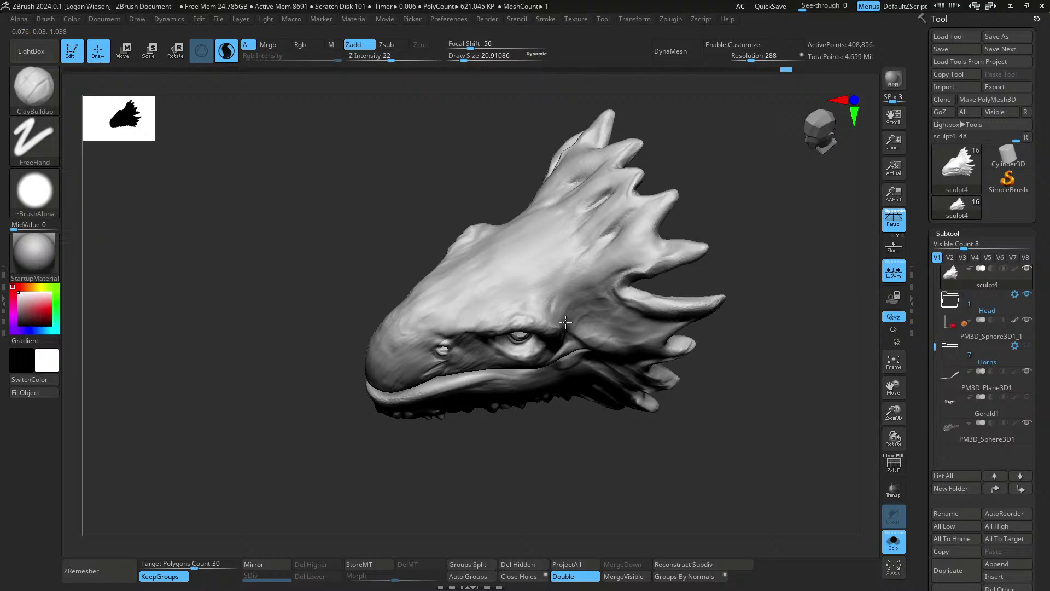
- Sculpt ridges on top of the skull leading into the crest horns with ClayBuildup at draw size about 26
mouse_move(532, 305)
right_down()
mouse_move(568, 339)
mouse_move(571, 268)
mouse_move(563, 345)
right_up()
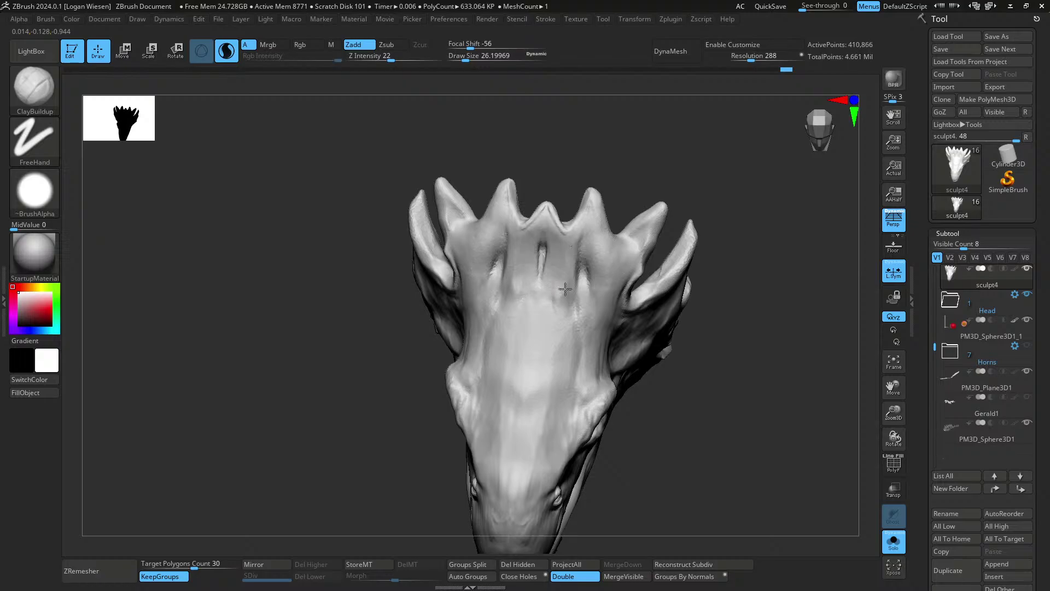
drag(573, 298, 587, 245)
right_drag(587, 296, 598, 259)
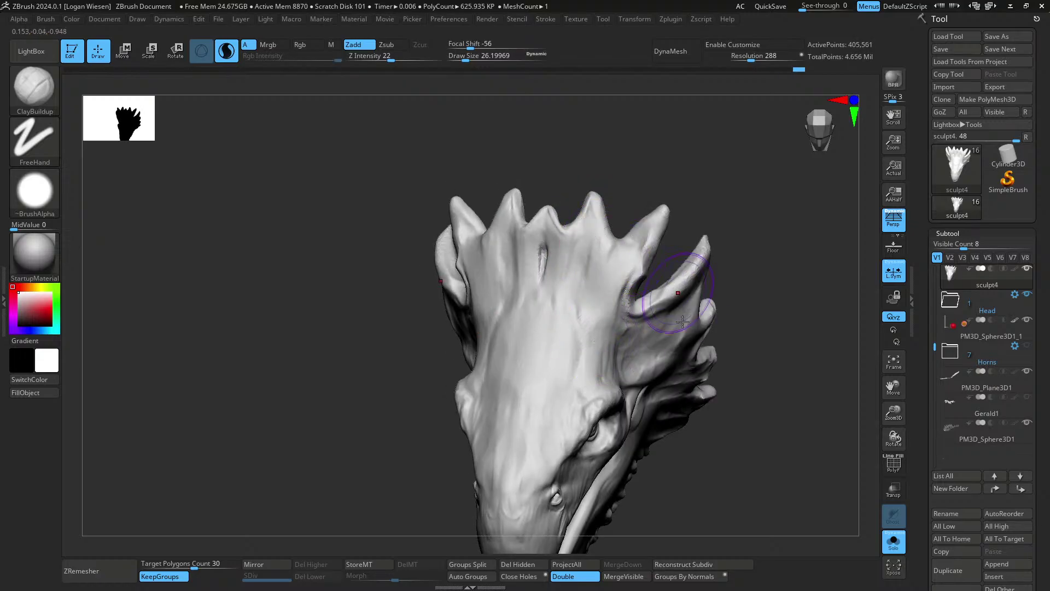
- Reshape the side horn and upper frill spike tips with Move Topological at draw size about 26
mouse_move(683, 321)
right_down()
mouse_move(691, 345)
mouse_move(656, 263)
right_up()
key(b)
key(m)
key(t)
drag(650, 236, 665, 228)
key(s)
drag(667, 234, 663, 235)
right_drag(690, 230, 672, 281)
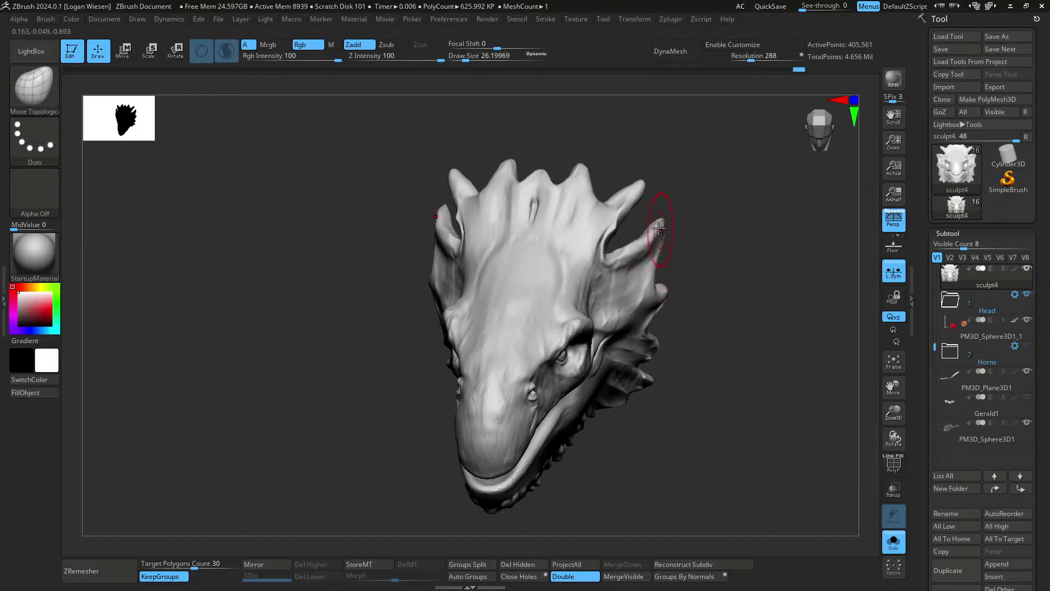
- Build up the frill surface behind the eye with ClayBuildup at draw size about 24
mouse_move(620, 258)
right_down()
mouse_move(672, 287)
mouse_move(659, 303)
mouse_move(674, 284)
mouse_move(619, 285)
mouse_move(637, 270)
right_up()
key(b)
key(c)
key(b)
key(bracketright)
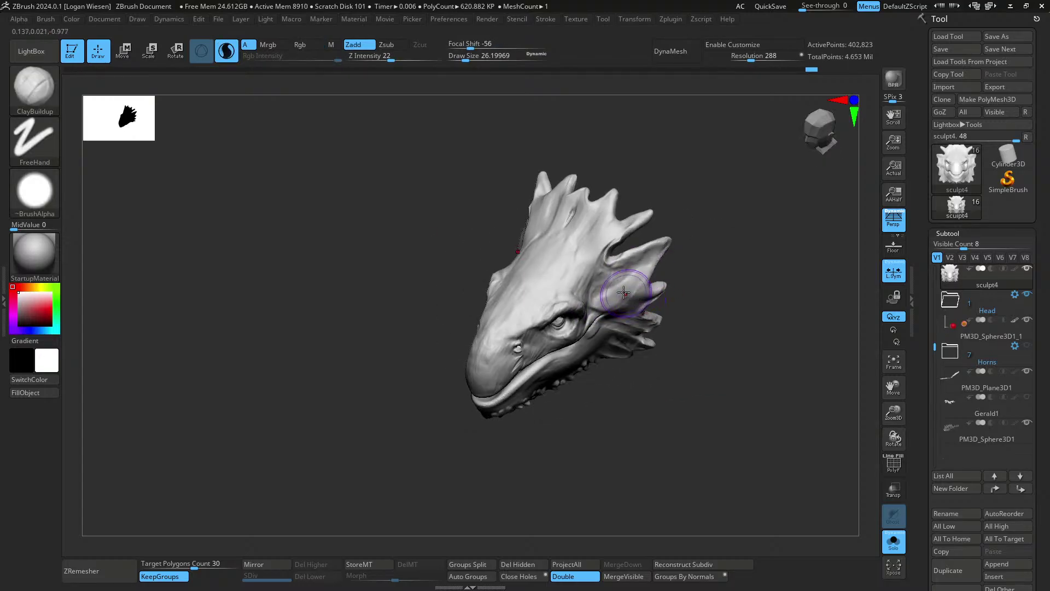
key(s)
drag(641, 269, 618, 278)
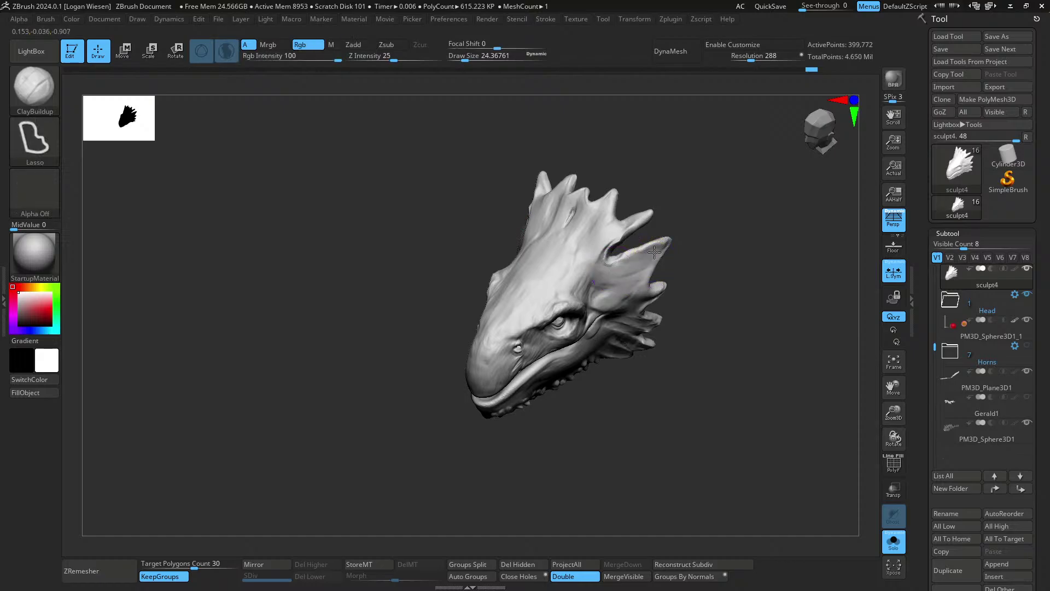
- Add a raised ridge along the upper frill spike with ClayBuildup at draw size about 16
ctrl+right_drag(607, 276, 594, 296)
mouse_move(593, 295)
right_down()
mouse_move(554, 295)
mouse_move(566, 310)
right_up()
mouse_move(693, 272)
right_down()
mouse_move(705, 274)
mouse_move(691, 249)
mouse_move(689, 265)
right_up()
key(s)
drag(689, 264, 683, 264)
drag(656, 257, 707, 234)
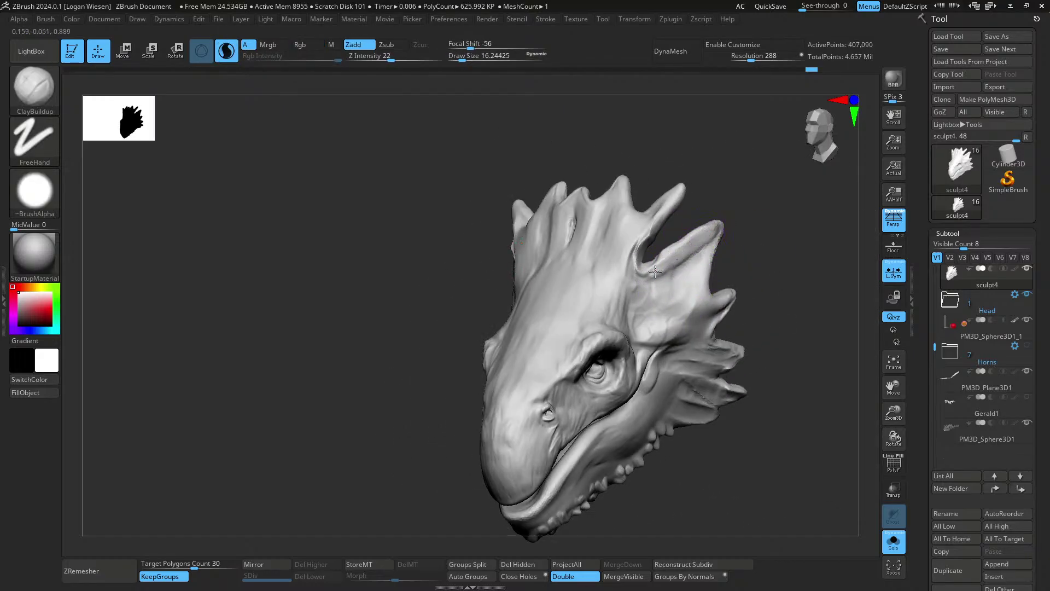
- Sculpt the junction between the lowest crest horn and upper frill spike with ClayBuildup at draw sizes about 9 and 16
mouse_move(635, 269)
right_down()
mouse_move(668, 293)
mouse_move(646, 268)
right_up()
key(bracketleft)
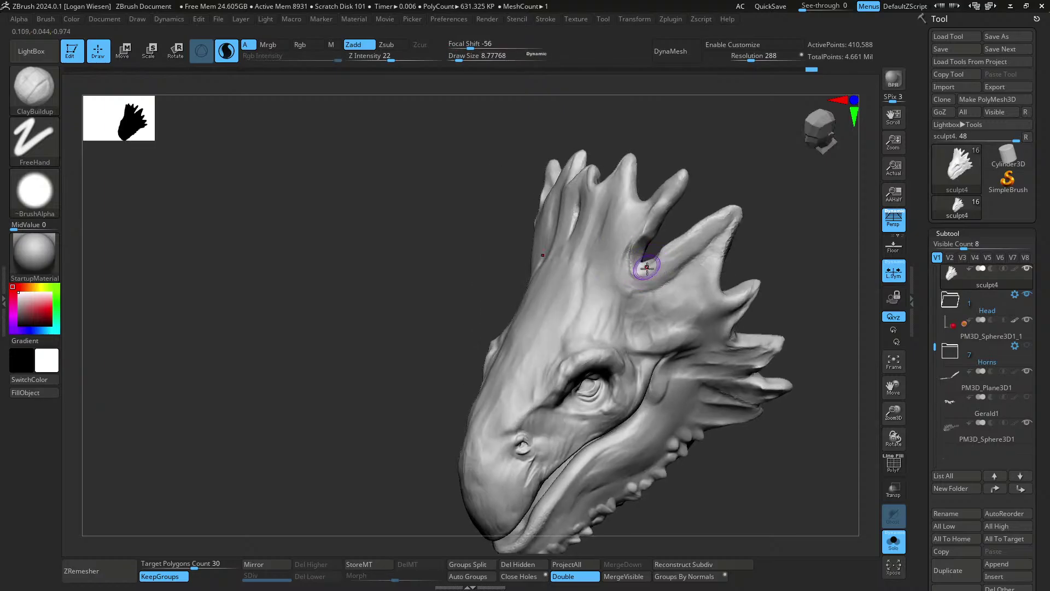
drag(636, 271, 651, 266)
right_drag(641, 269, 684, 271)
key(bracketright)
drag(635, 261, 629, 246)
right_drag(684, 219, 656, 207)
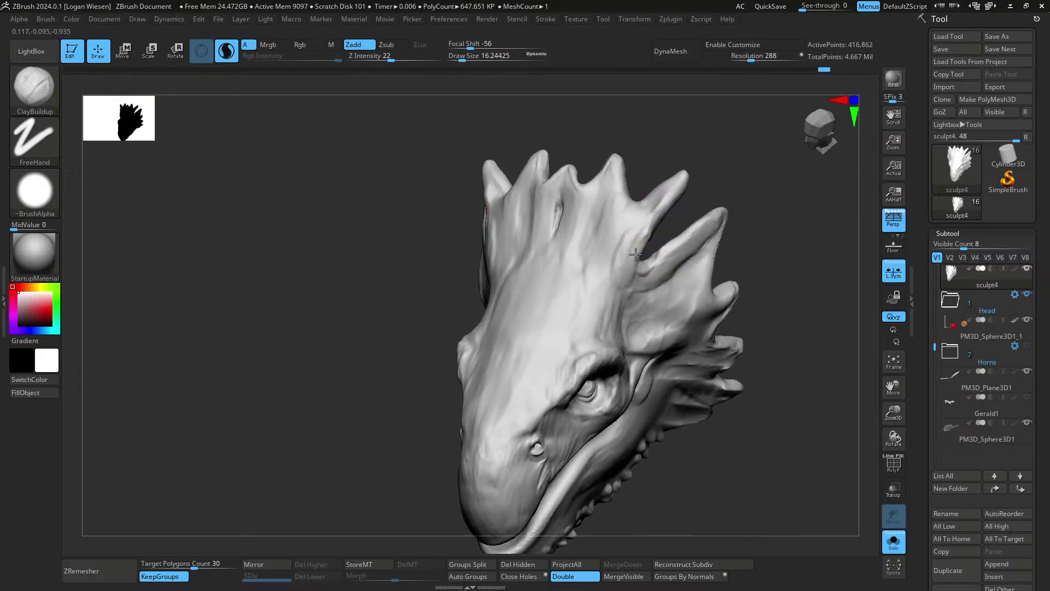
- Reshape the gap between the lowest crest horn and upper frill spike with the Move Topological brush
mouse_move(633, 257)
right_down()
mouse_move(656, 246)
mouse_move(594, 176)
right_up()
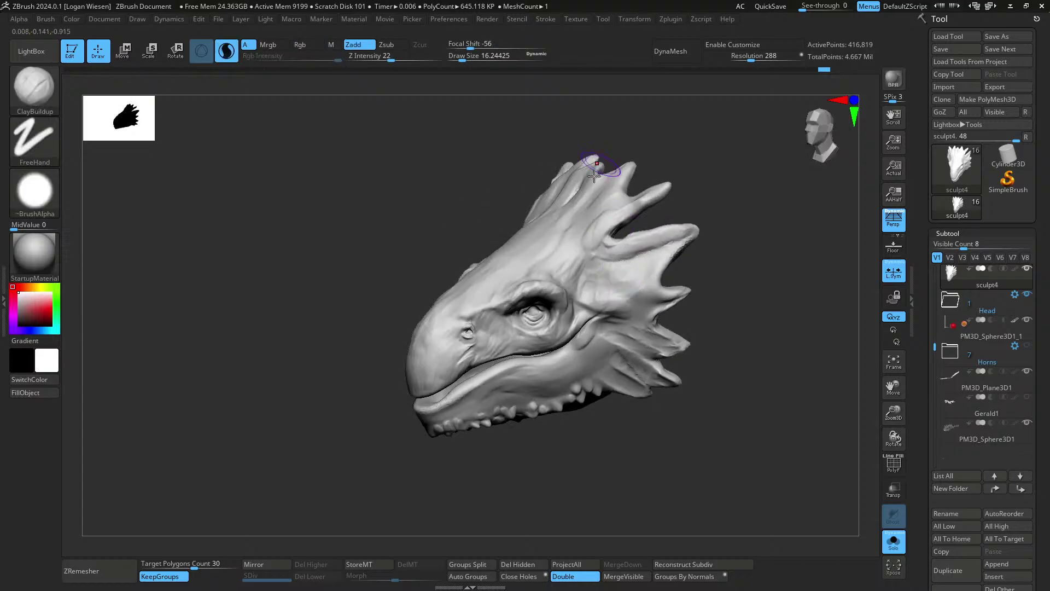
right_drag(663, 345, 630, 331)
mouse_move(629, 331)
ctrl+right_down()
mouse_move(626, 299)
mouse_move(618, 323)
mouse_move(643, 363)
mouse_move(652, 338)
mouse_move(741, 268)
mouse_move(727, 279)
mouse_move(727, 236)
mouse_move(710, 277)
mouse_move(626, 274)
mouse_move(644, 272)
ctrl+right_up()
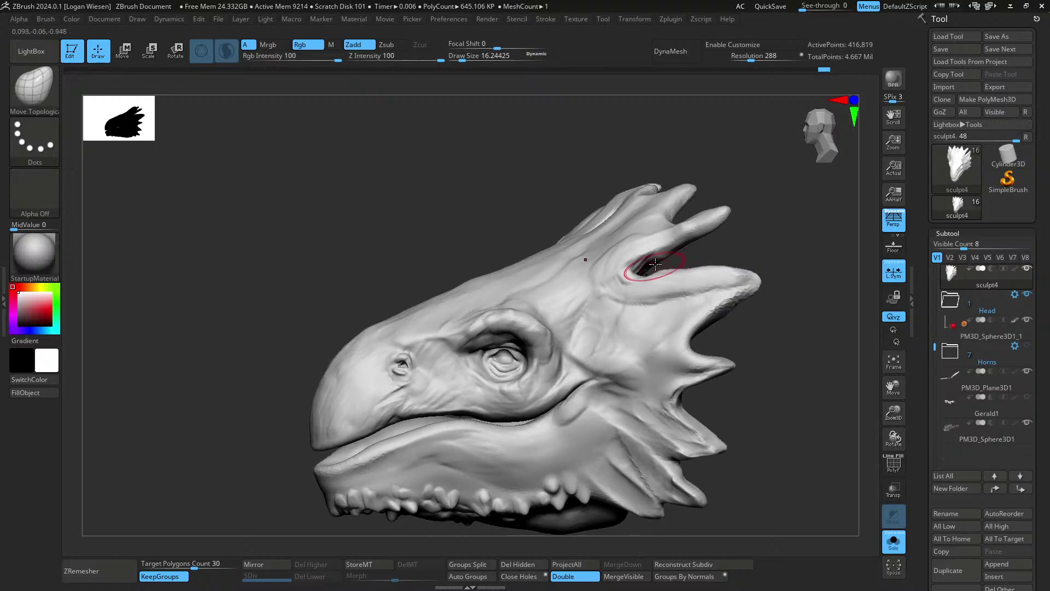
key(s)
mouse_move(658, 257)
mouse_down()
mouse_move(659, 241)
mouse_move(632, 278)
mouse_up()
right_drag(646, 254, 649, 276)
drag(649, 277, 624, 284)
- Build up the base of the lowest crest horn with ClayBuildup at draw size about 23
key(s)
drag(644, 232, 647, 232)
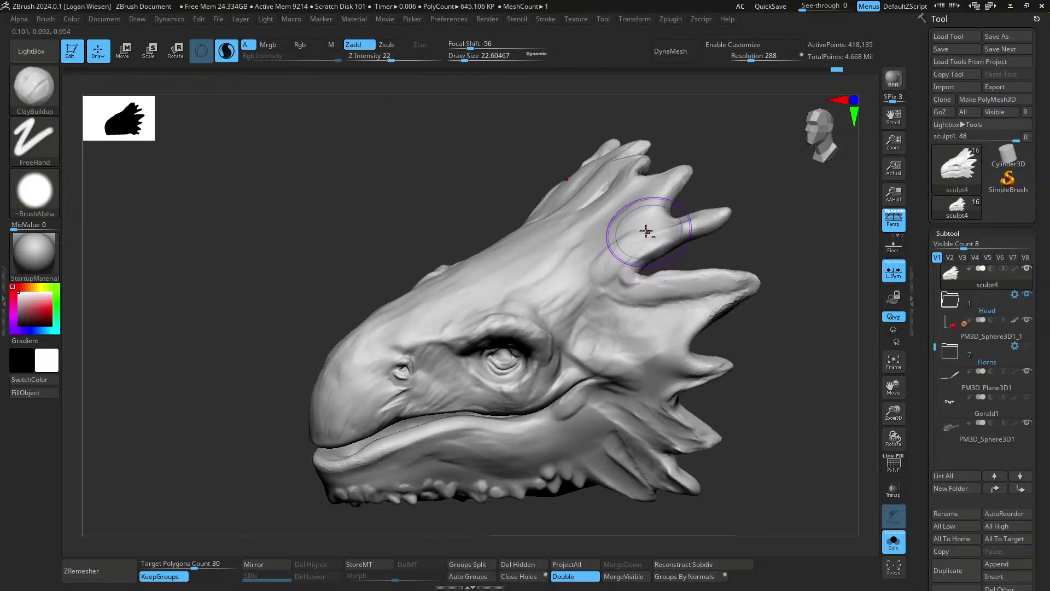
mouse_move(647, 232)
right_down()
mouse_move(636, 288)
mouse_move(591, 241)
mouse_move(629, 211)
mouse_move(628, 285)
right_up()
- Adjust the notches between the crest horns with Move Topological, starting at draw size about 16
key(s)
click(628, 286)
drag(635, 289, 629, 286)
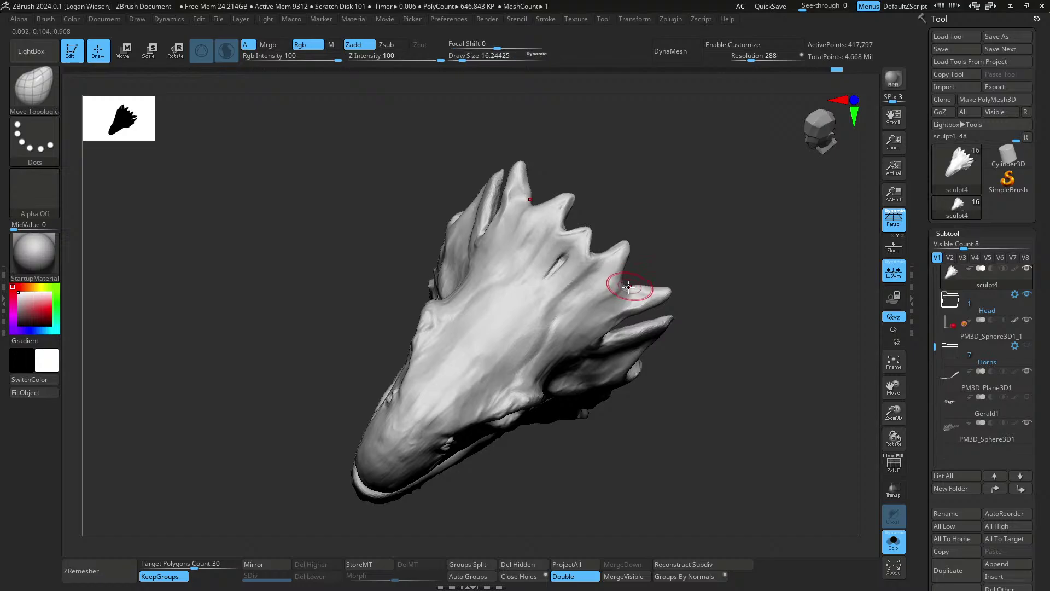
mouse_move(629, 293)
right_down()
mouse_move(631, 260)
mouse_move(662, 258)
mouse_move(606, 253)
mouse_move(612, 216)
right_up()
drag(612, 239, 606, 247)
key(s)
mouse_move(605, 246)
right_down()
mouse_move(625, 232)
mouse_move(648, 258)
mouse_move(621, 284)
mouse_move(598, 242)
right_up()
click(625, 232)
- Refine the crest and frill silhouette with Move Topological at a draw size of about 43
right_drag(672, 290, 661, 240)
key(s)
drag(626, 283, 636, 285)
mouse_move(633, 279)
right_down()
mouse_move(543, 202)
mouse_move(514, 236)
mouse_move(771, 241)
right_up()
right_drag(771, 241, 568, 290)
drag(568, 289, 677, 268)
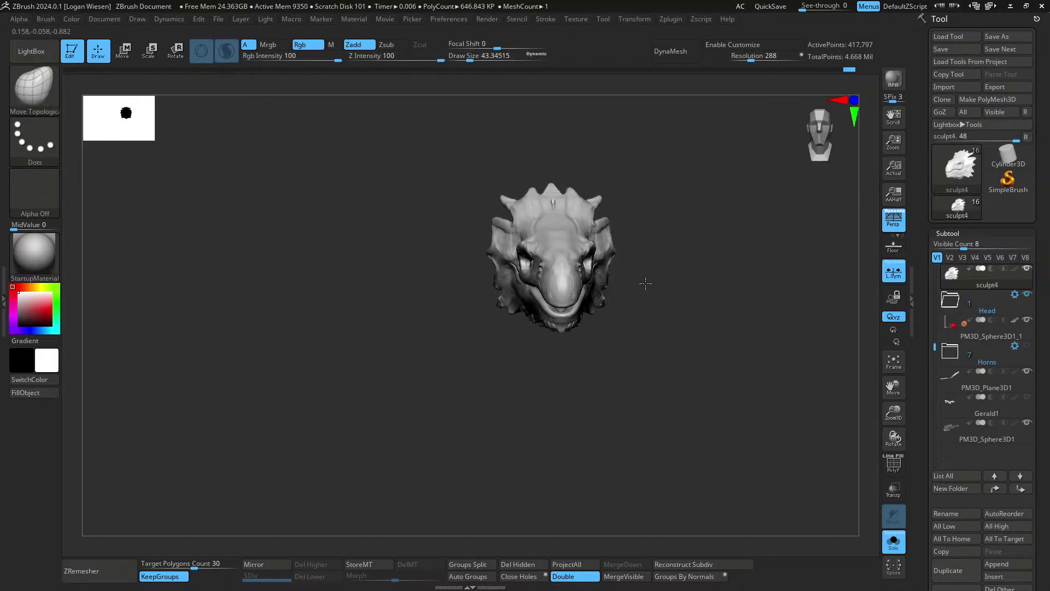
- Adjust the head's overall outline from the front and above with Move Topological at draw sizes about 84 and 68
right_drag(644, 375, 640, 402)
ctrl+right_drag(626, 268, 614, 286)
key(s)
mouse_move(612, 286)
mouse_down()
mouse_move(624, 213)
mouse_move(572, 296)
mouse_move(616, 300)
mouse_move(577, 316)
mouse_move(582, 327)
mouse_up()
key(s)
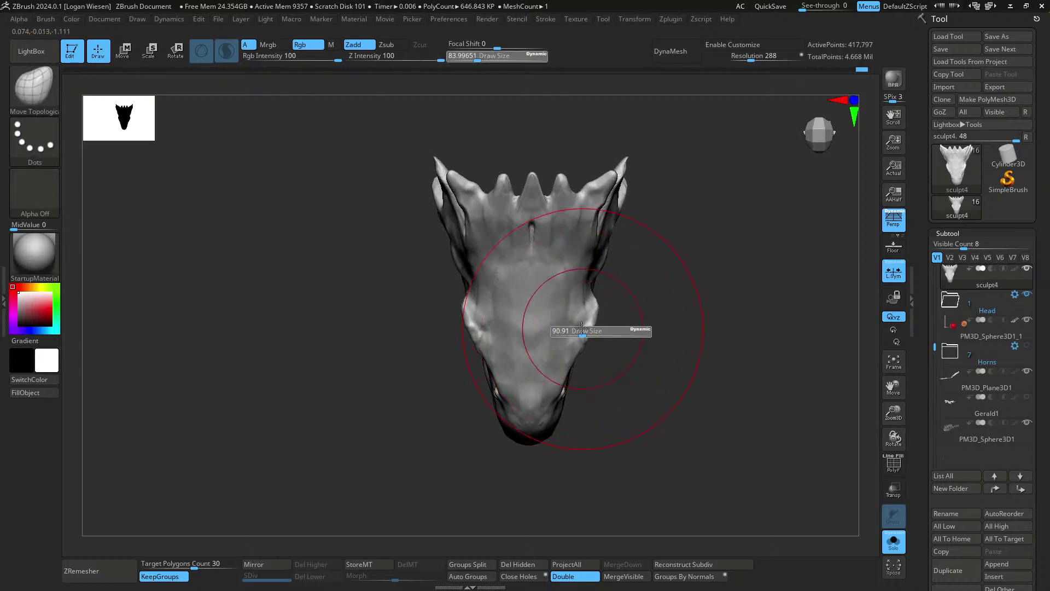
right_drag(583, 323, 588, 216)
right_drag(590, 459, 590, 350)
key(s)
drag(589, 350, 586, 351)
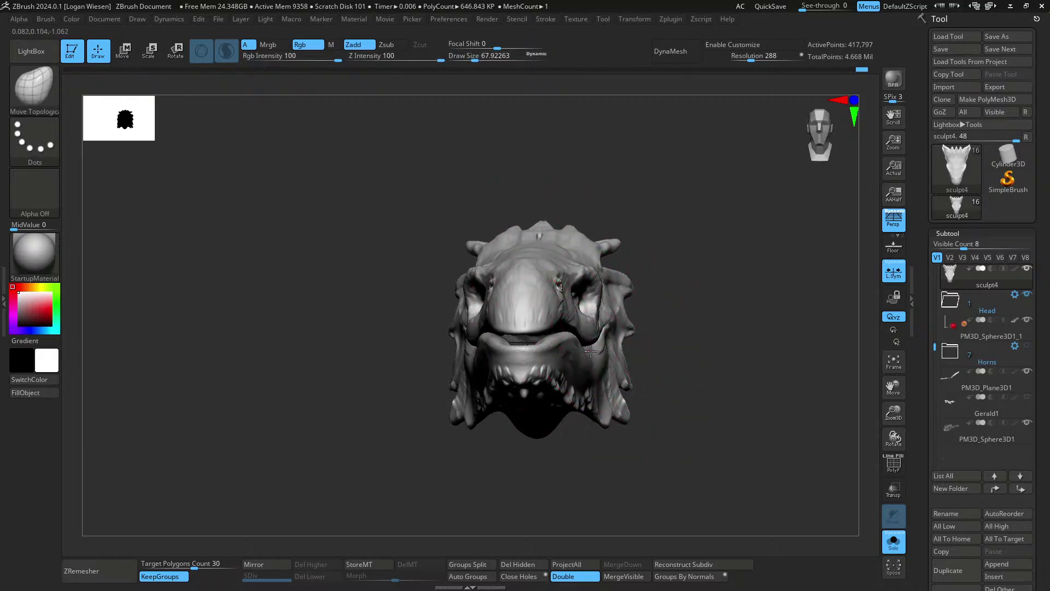
- Refine the cheeks, jaw sides and frill with Move Topological at draw sizes of about 51 and 94
right_drag(592, 346, 594, 383)
key(s)
drag(595, 351, 592, 351)
drag(592, 352, 592, 344)
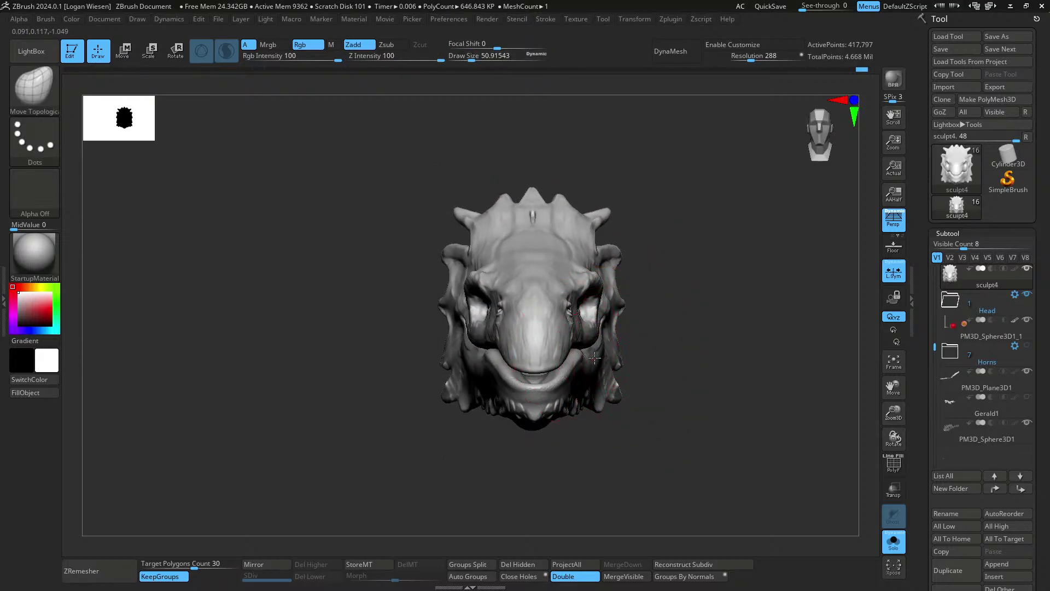
right_drag(593, 350, 595, 390)
mouse_move(594, 389)
mouse_down()
mouse_move(574, 306)
mouse_move(544, 345)
mouse_move(580, 323)
mouse_move(596, 292)
mouse_up()
key(s)
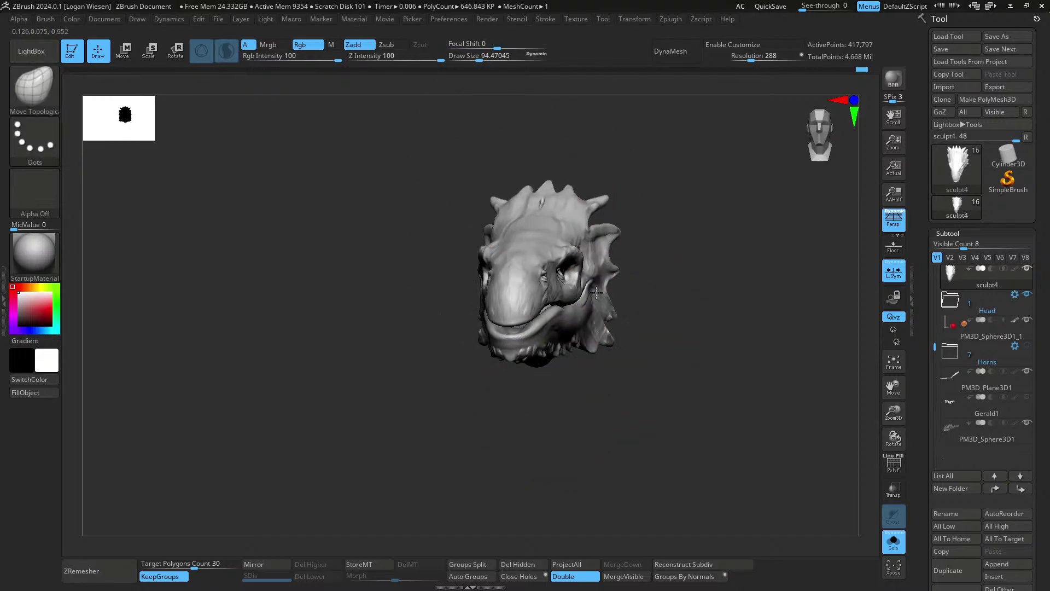
drag(604, 256, 622, 297)
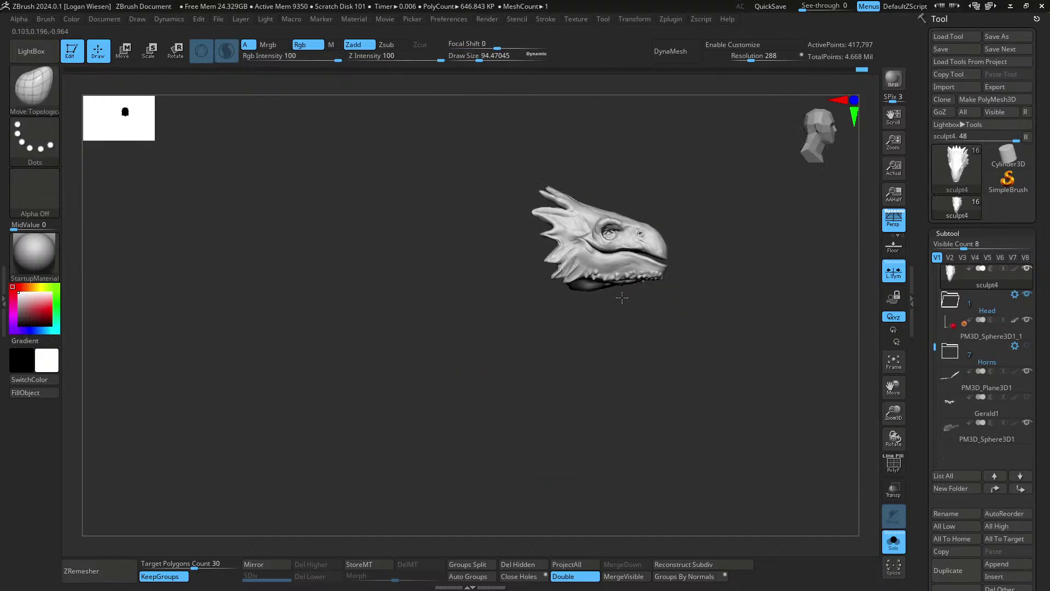
- Turn off Solo mode to show the whole dragon and set the draw size to about 59
key(alt+s)
mouse_move(568, 299)
right_down()
mouse_move(607, 303)
mouse_move(566, 356)
mouse_move(569, 295)
mouse_move(615, 300)
right_up()
key(s)
drag(615, 299, 608, 300)
mouse_move(608, 300)
right_down()
mouse_move(544, 293)
mouse_move(530, 274)
right_up()
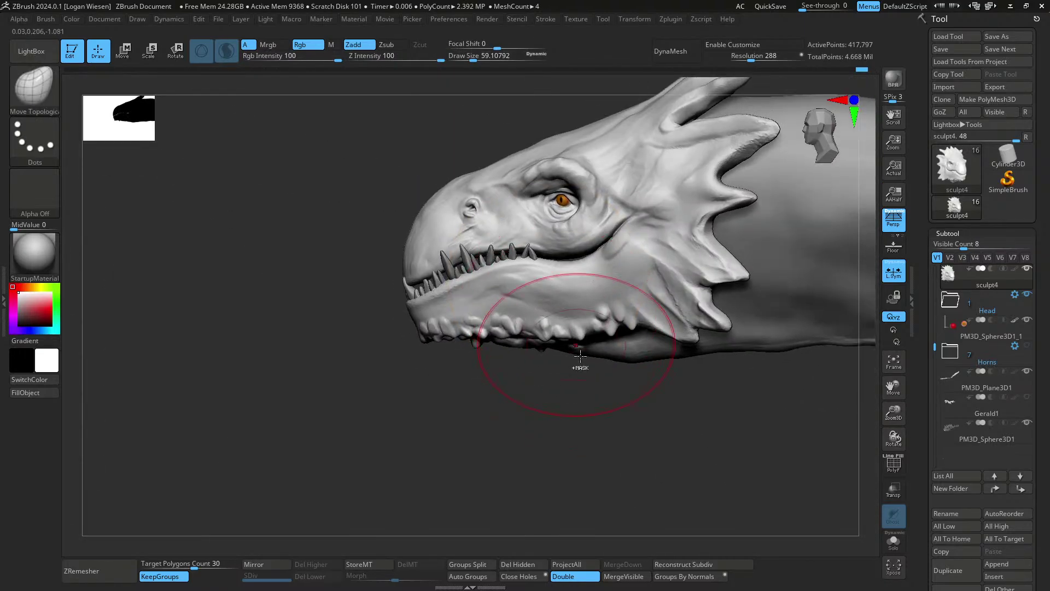
- Mask the snout tip and the spiked lower edge of the jaw with MaskLasso, checking the mask with the polyframe display
mouse_move(579, 368)
ctrl+right_down()
mouse_move(568, 329)
mouse_move(626, 336)
mouse_move(577, 352)
mouse_move(539, 389)
ctrl+right_up()
mouse_move(485, 355)
alt+right_down()
mouse_move(548, 336)
mouse_move(444, 369)
mouse_move(564, 350)
alt+right_up()
mouse_move(555, 309)
ctrl+right_down()
mouse_move(607, 268)
mouse_move(595, 305)
mouse_move(513, 345)
ctrl+right_up()
ctrl+drag(395, 267, 422, 249)
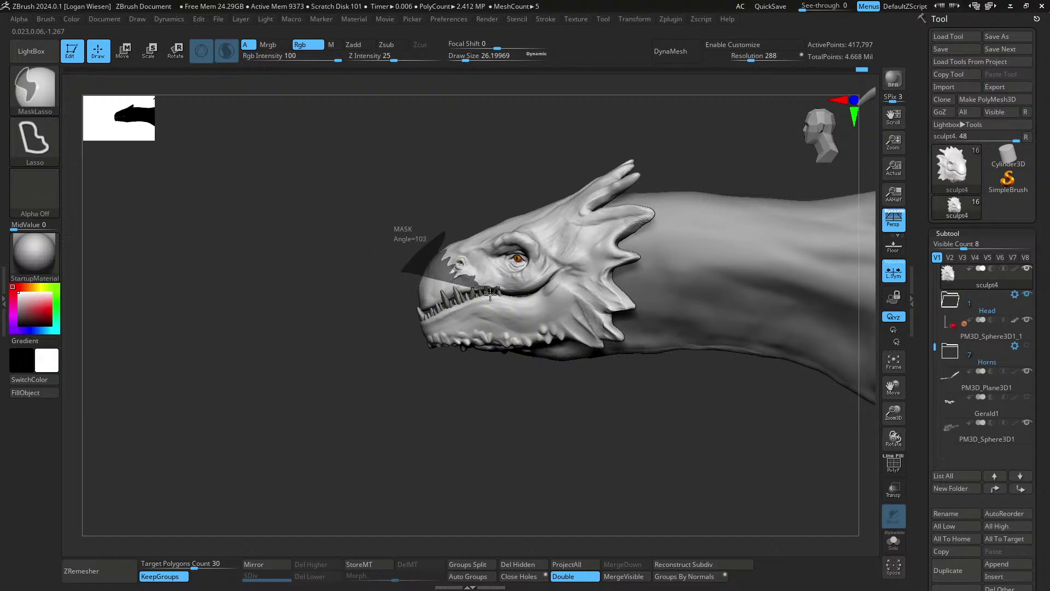
ctrl+drag(439, 311, 434, 351)
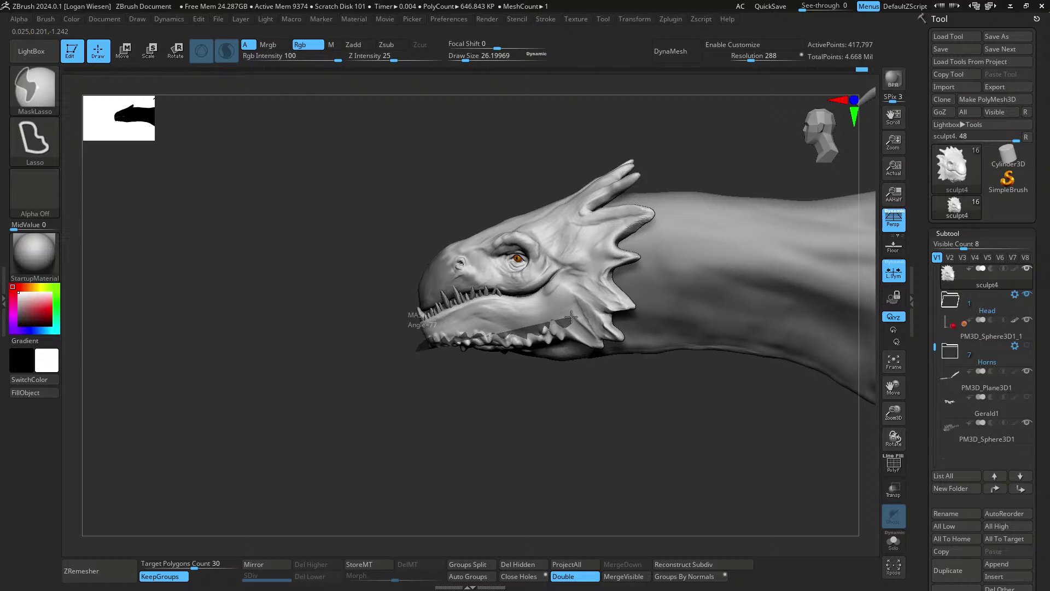
ctrl+drag(571, 316, 601, 429)
mouse_move(537, 399)
mouse_down()
mouse_move(563, 403)
mouse_move(594, 318)
mouse_up()
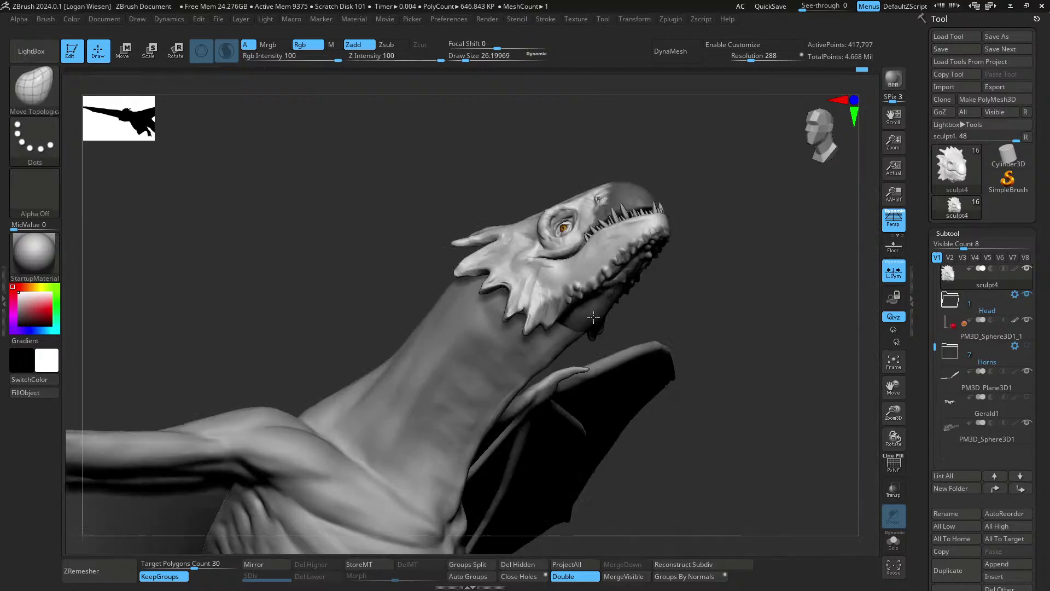
key(shift+f)
right_drag(594, 317, 547, 282)
key(shift+f)
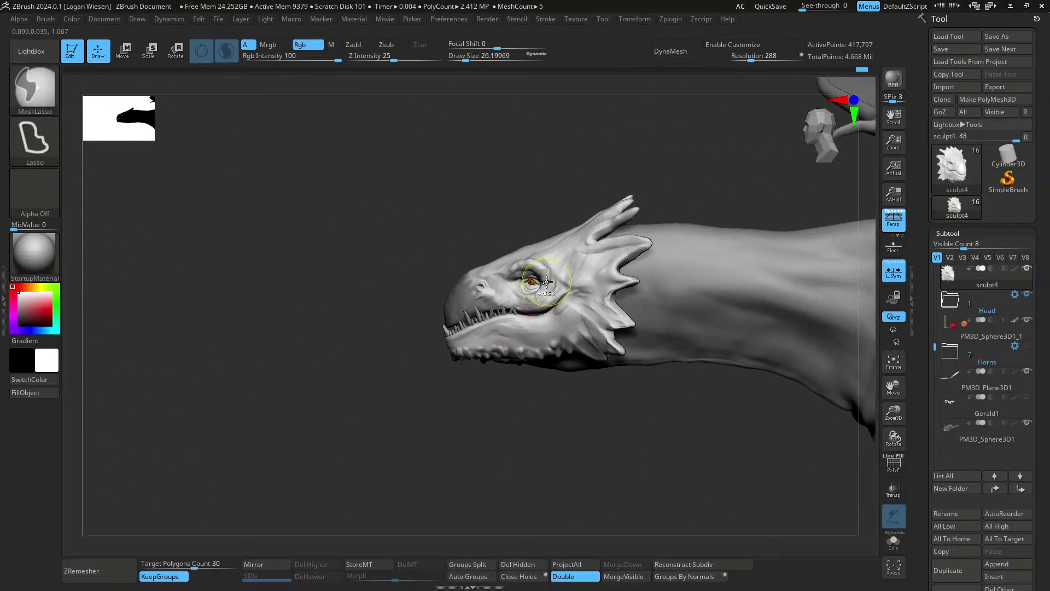
- Nudge the lower jaw and mouth line in side view with Move Topological at a draw size of about 26
right_drag(567, 363, 594, 420)
right_drag(481, 297, 517, 332)
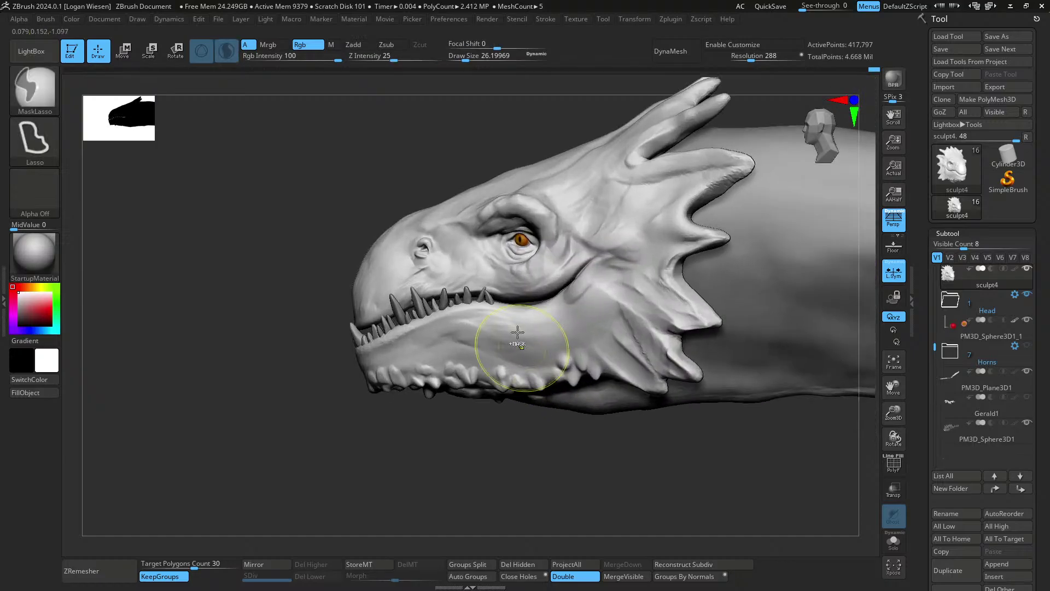
drag(517, 332, 545, 355)
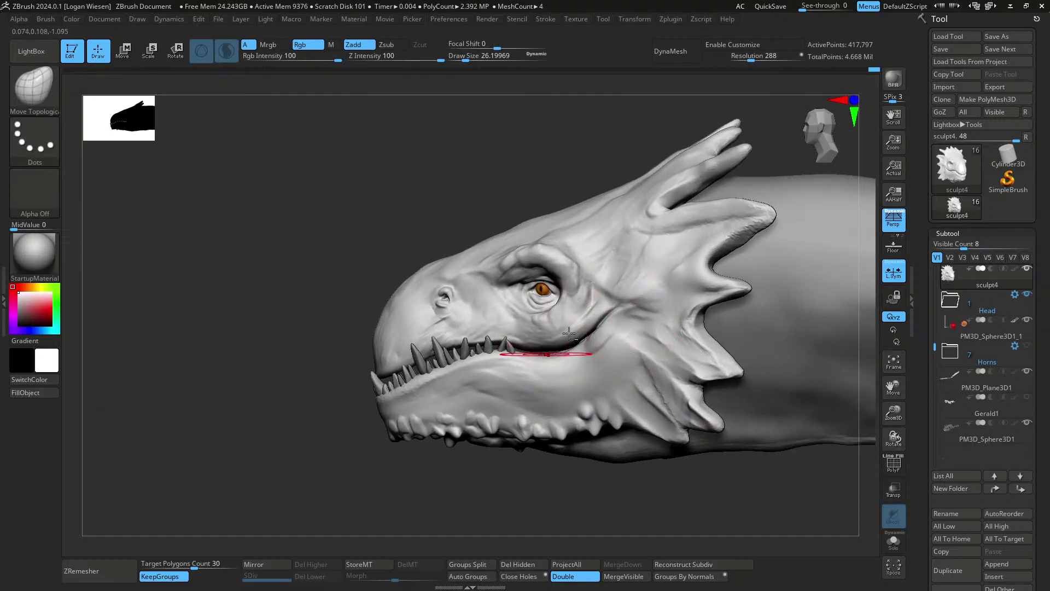
- Build up the lip and rear corner of the mouth with ClayBuildup at draw sizes of about 7 and 16
alt+right_drag(569, 333, 655, 285)
mouse_move(647, 329)
right_down()
mouse_move(621, 286)
mouse_move(670, 317)
right_up()
key(b)
key(c)
key(b)
key(s)
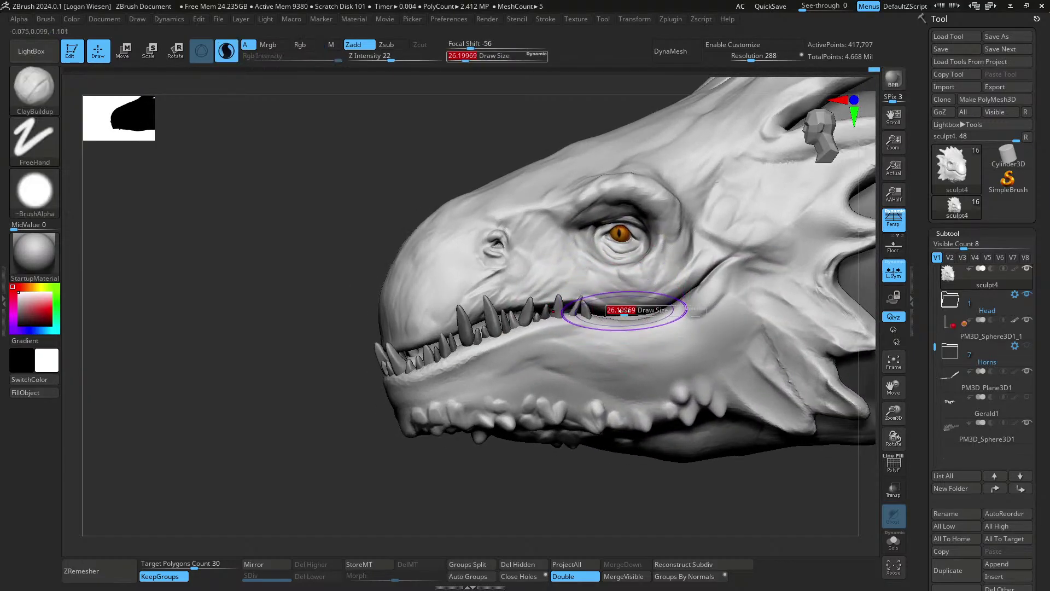
drag(625, 311, 616, 311)
mouse_move(617, 290)
right_down()
mouse_move(629, 252)
mouse_move(661, 309)
mouse_move(617, 317)
right_up()
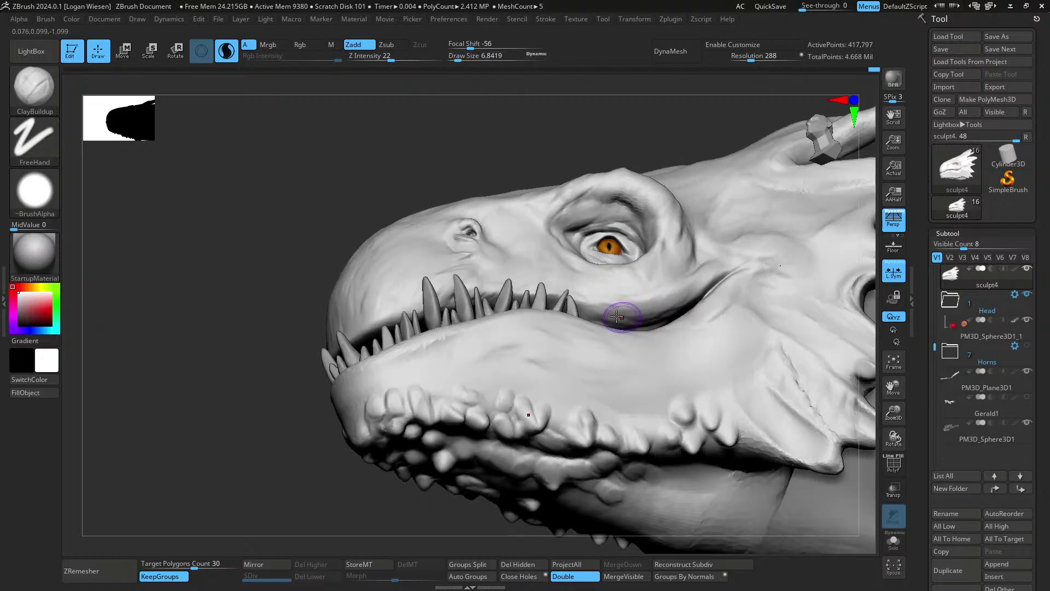
mouse_move(653, 316)
mouse_down()
mouse_move(626, 340)
mouse_move(607, 304)
mouse_move(664, 287)
mouse_move(615, 286)
mouse_up()
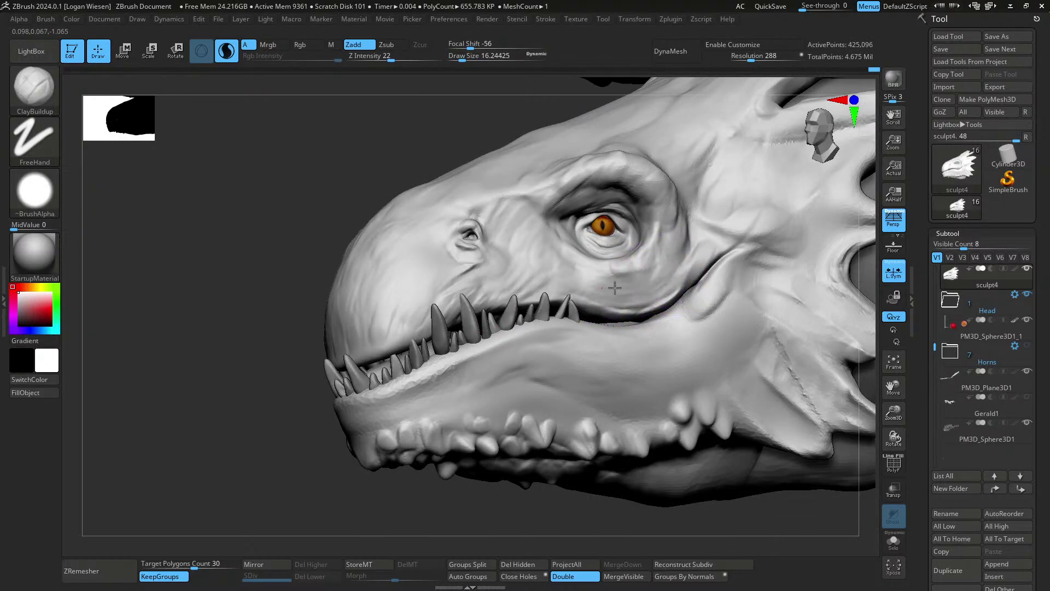
- Resize the ClayBuildup brush and refine the cheek surface beneath and behind the eye
right_drag(615, 286, 634, 268)
mouse_move(634, 268)
alt+right_down()
mouse_move(634, 290)
mouse_move(653, 298)
alt+right_up()
key(s)
drag(668, 264, 660, 265)
mouse_move(660, 265)
alt+right_down()
mouse_move(666, 278)
mouse_move(662, 246)
alt+right_up()
- Reshape the brow and sides of the head, checking from above, with Move Topological at a draw size of about 30
key(b)
key(m)
key(t)
key(s)
drag(622, 216, 637, 242)
right_drag(673, 287, 665, 366)
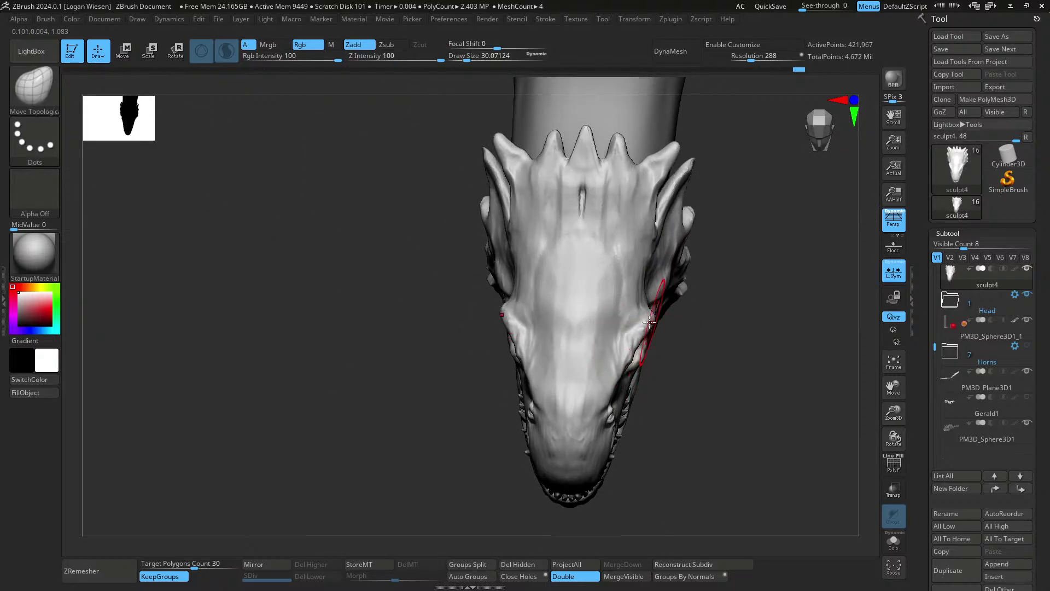
drag(641, 358, 636, 360)
right_drag(657, 358, 669, 307)
right_drag(669, 306, 619, 279)
drag(620, 278, 591, 261)
- Make the body subtool sculpt3 active and lay the first lengthwise neck folds behind the frill with ClayBuildup at draw size about 39
mouse_move(591, 261)
right_down()
mouse_move(550, 257)
mouse_move(593, 262)
mouse_move(584, 316)
mouse_move(583, 239)
right_up()
alt+click(584, 241)
alt+click(667, 257)
ctrl+right_drag(666, 257, 668, 282)
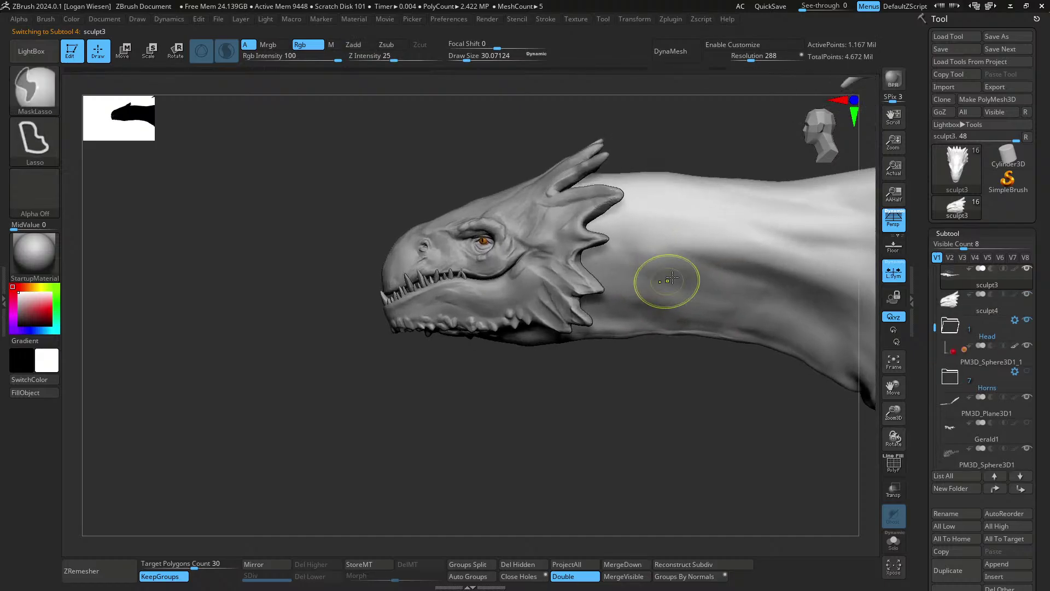
key(s)
drag(638, 274, 575, 279)
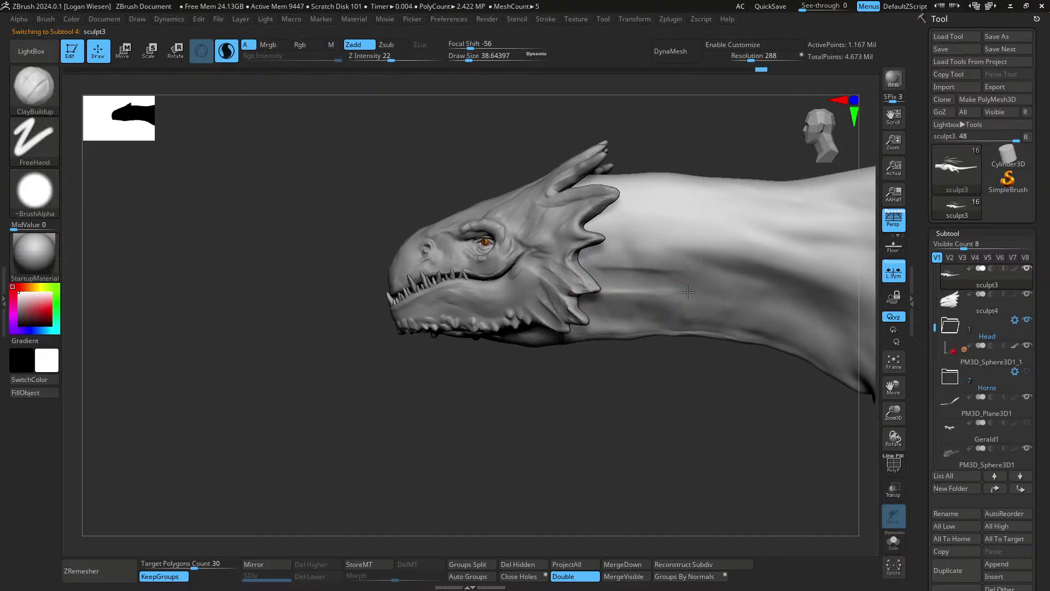
drag(689, 274, 648, 272)
- Add long folds along the side and lower part of the neck with ClayBuildup at draw sizes of about 17 and 30
key(s)
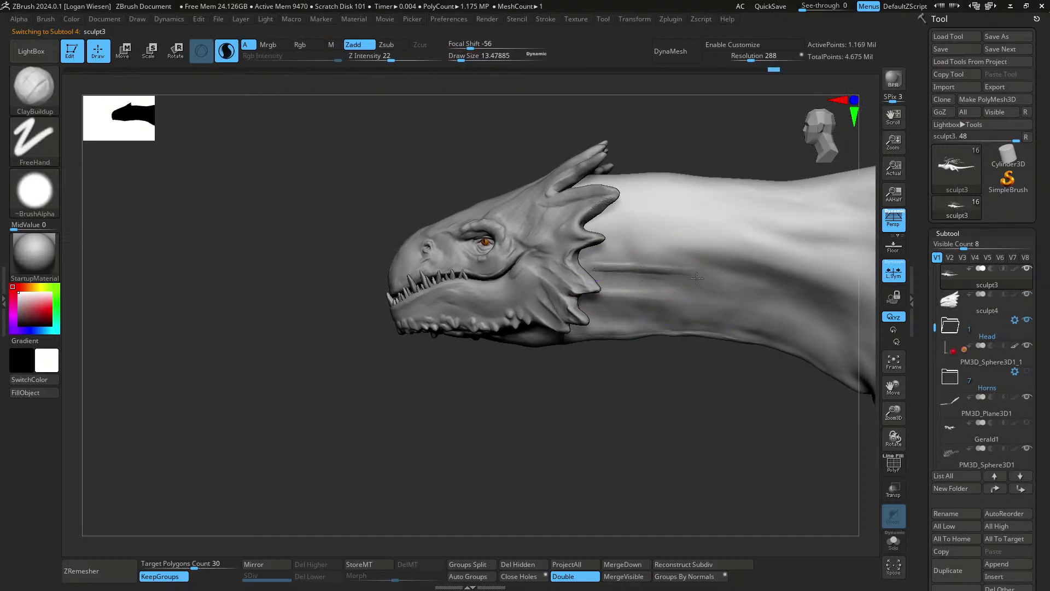
right_drag(692, 287, 690, 291)
key(s)
drag(605, 300, 610, 299)
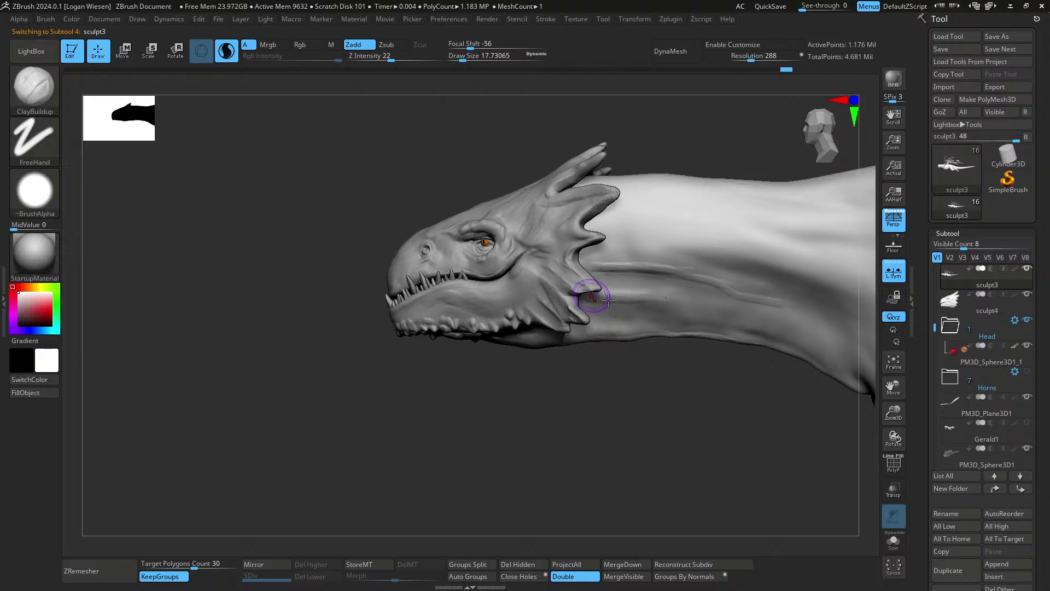
right_drag(692, 298, 555, 316)
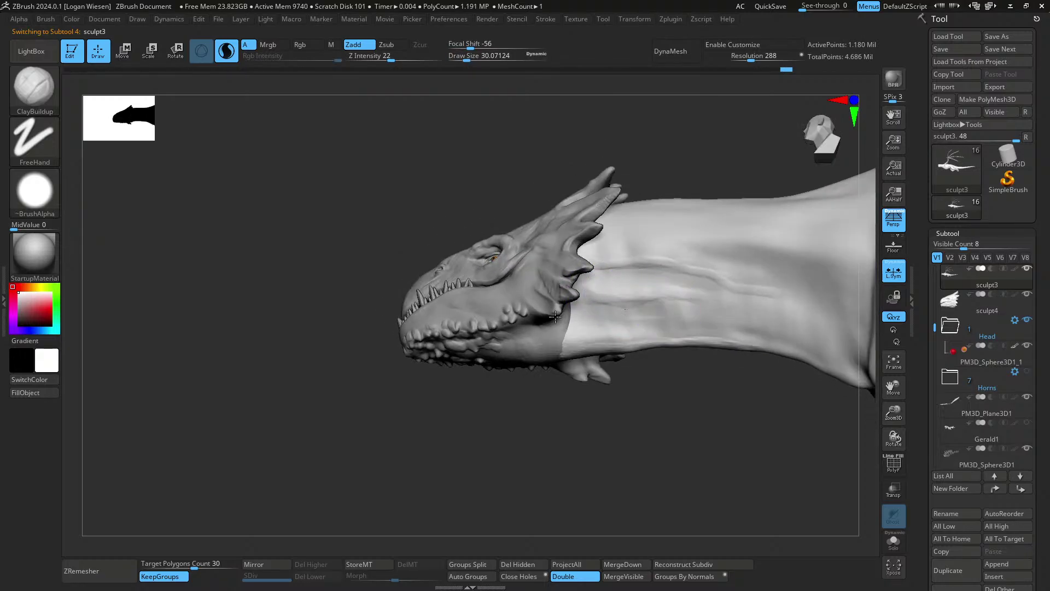
drag(658, 311, 639, 315)
key(s)
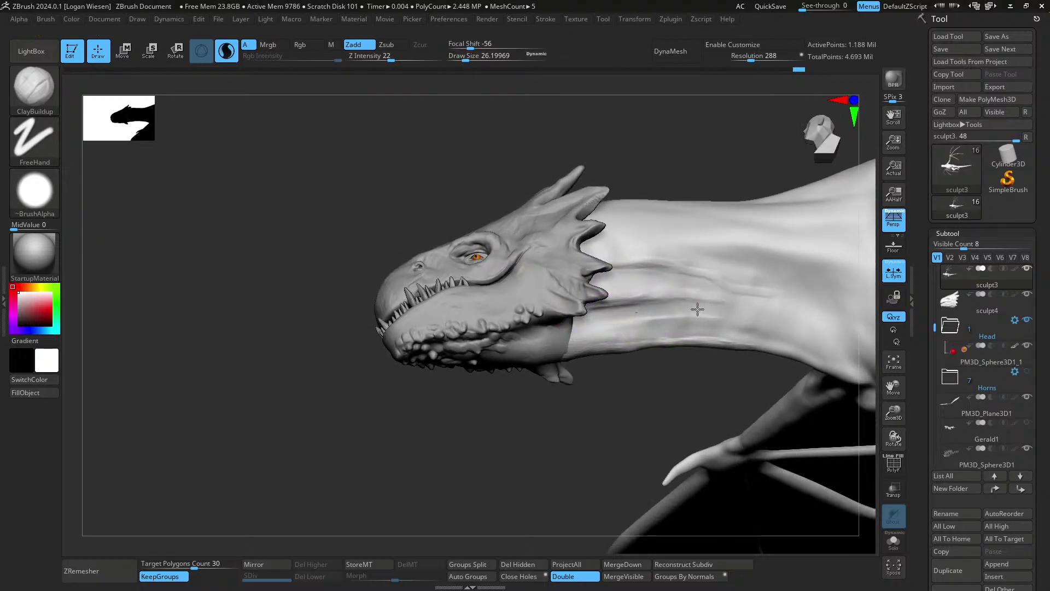
- Sharpen and lengthen the neck folds from the frill toward the neck base with ClayBuildup at draw sizes of about 23 and 15
right_drag(698, 310, 677, 291)
key(s)
drag(678, 291, 676, 291)
drag(676, 290, 620, 290)
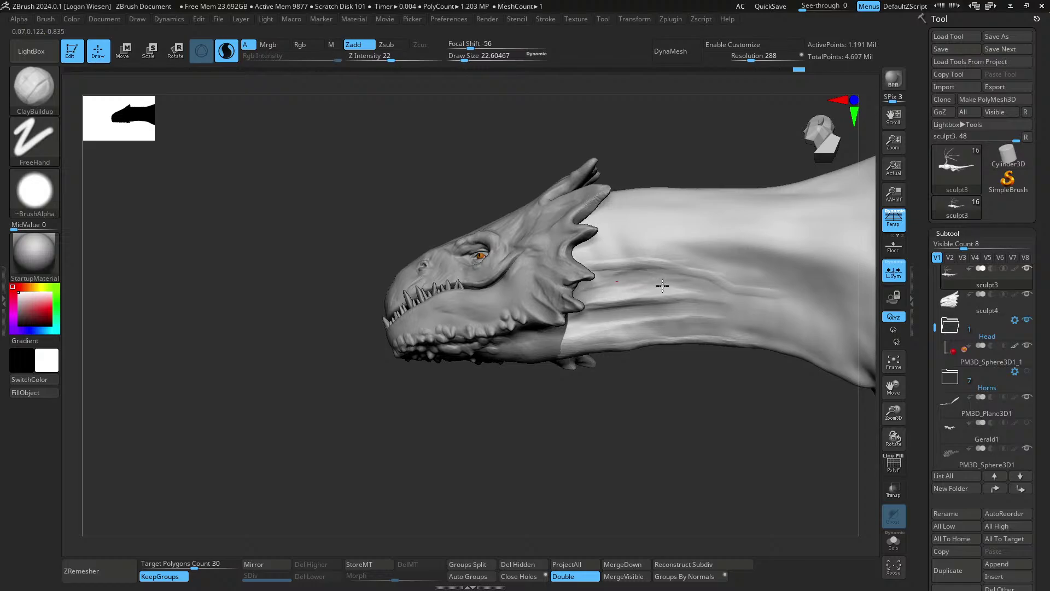
right_drag(662, 286, 657, 267)
key(s)
drag(657, 267, 654, 267)
drag(653, 267, 604, 275)
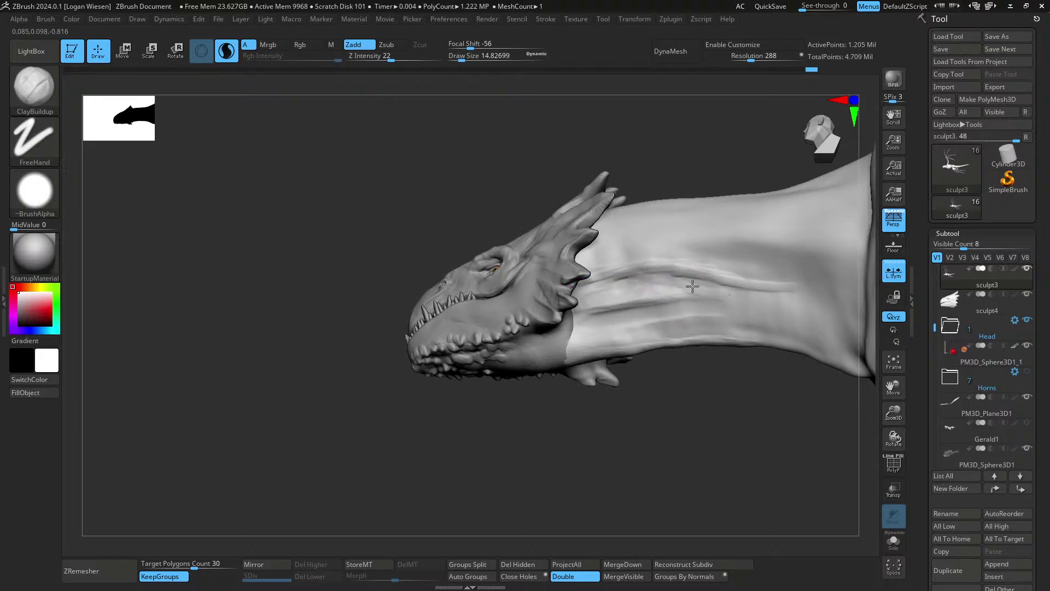
drag(730, 299, 636, 289)
right_drag(648, 308, 601, 309)
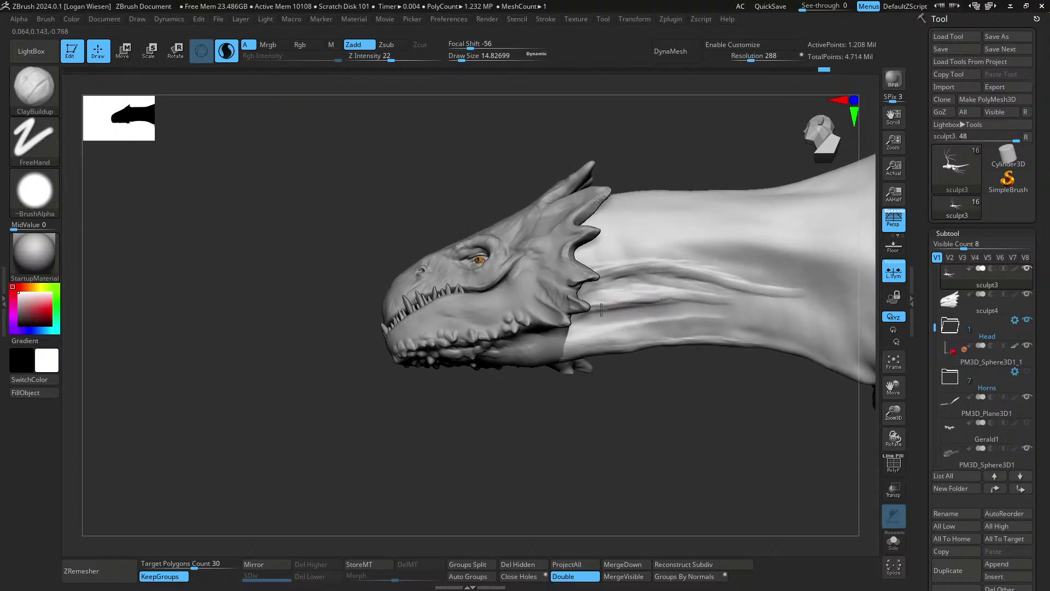
- Continue the ClayBuildup folds onto the throat and underside of the neck behind the jaw
right_drag(750, 297, 701, 306)
key(s)
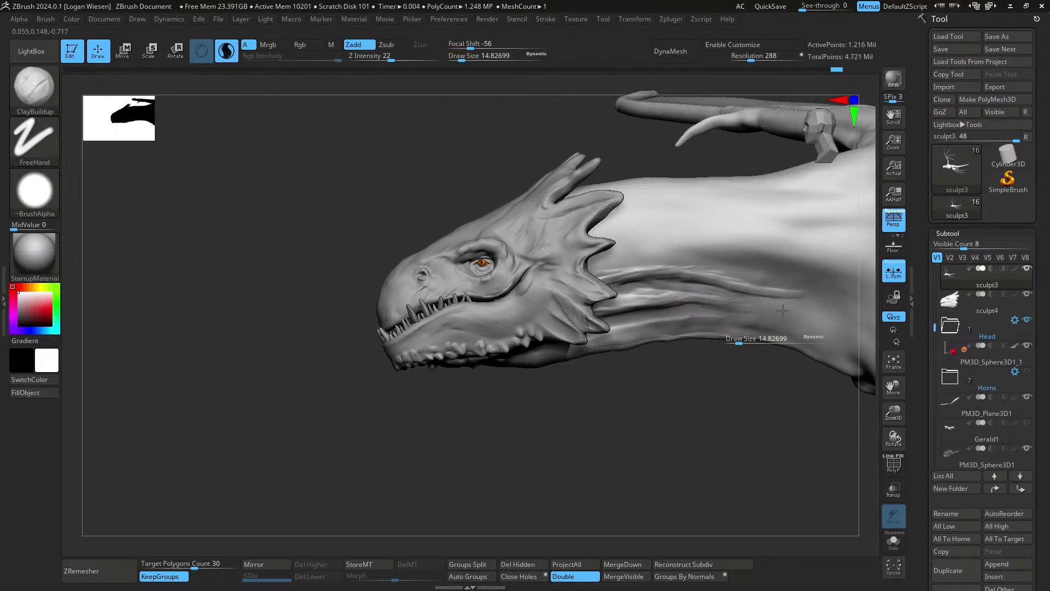
mouse_move(783, 311)
right_down()
mouse_move(727, 347)
mouse_move(652, 270)
mouse_move(621, 301)
right_up()
key(s)
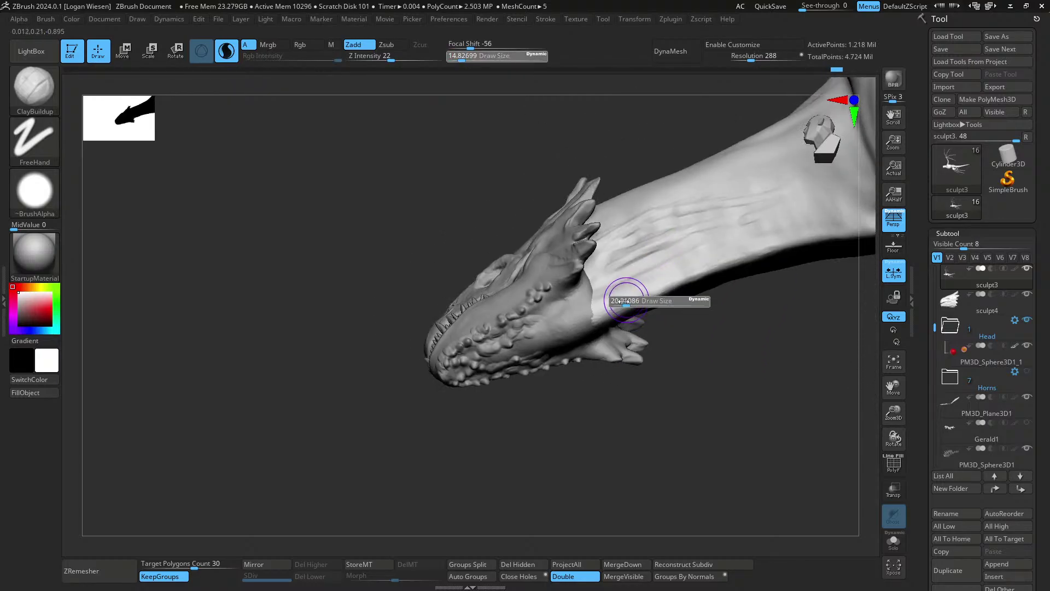
drag(624, 302, 623, 302)
drag(596, 318, 656, 295)
- Add a cluster of round scale bumps on the upper neck behind the frill with ClayBuildup at a draw size of about 13
right_drag(747, 256, 789, 266)
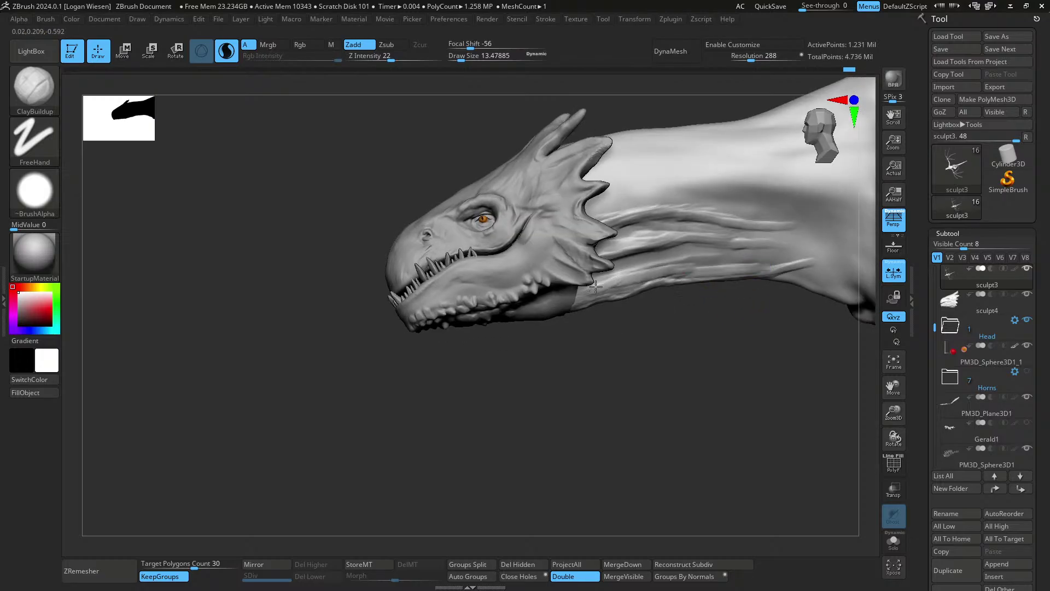
right_drag(608, 296, 669, 269)
right_drag(619, 246, 525, 251)
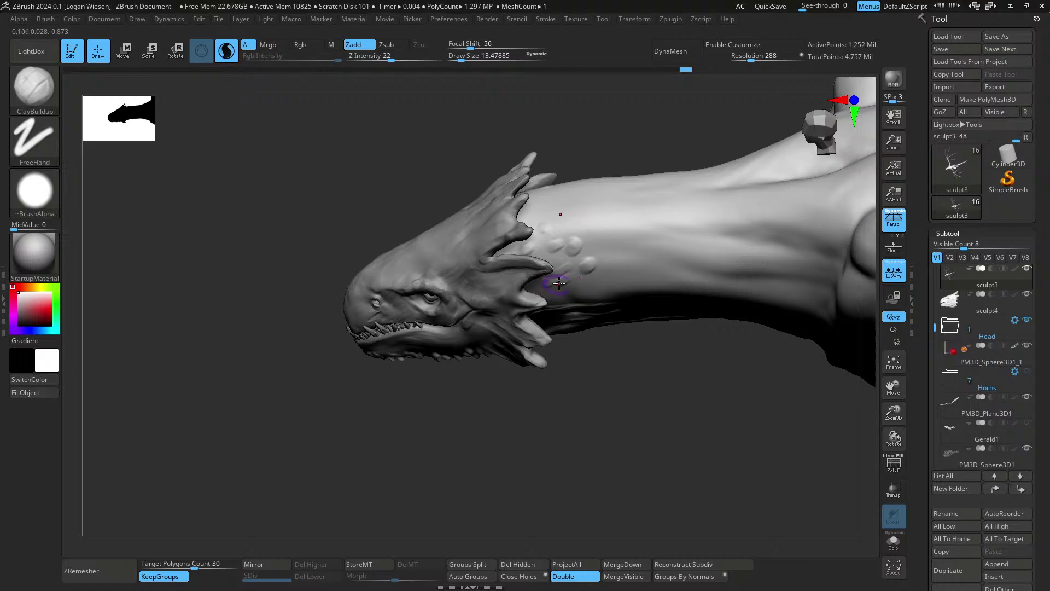
- Pull the neck bumps into raised scales with SnakeHook at draw sizes of about 7 and 10, isolating the body in Solo mode while shaping
key(b)
key(s)
key(h)
mouse_move(559, 283)
right_down()
mouse_move(589, 273)
mouse_move(578, 247)
mouse_move(596, 266)
mouse_move(591, 237)
mouse_move(589, 253)
mouse_move(563, 241)
mouse_move(619, 229)
right_up()
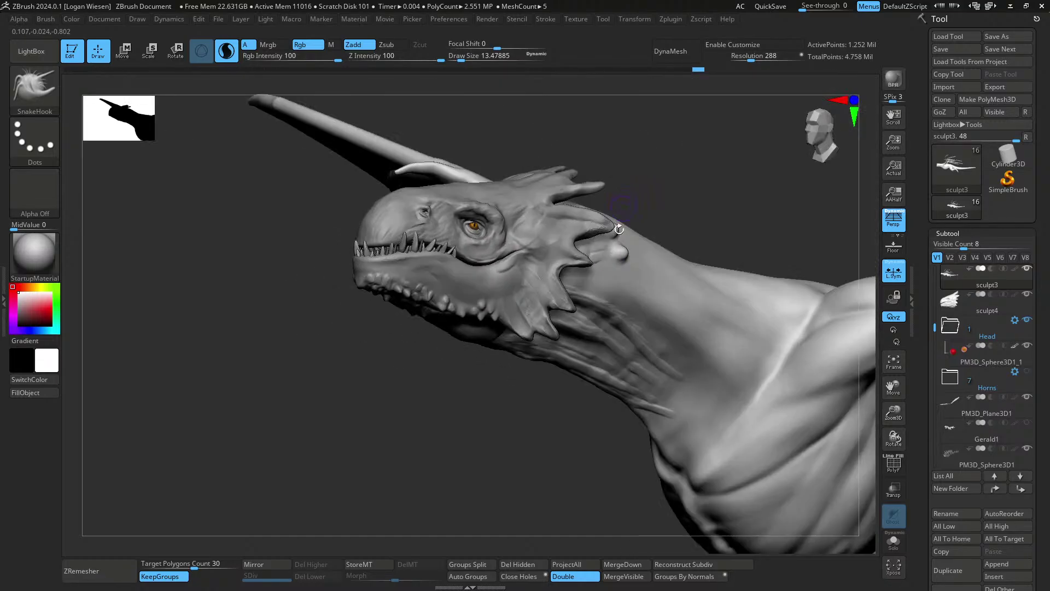
key(s)
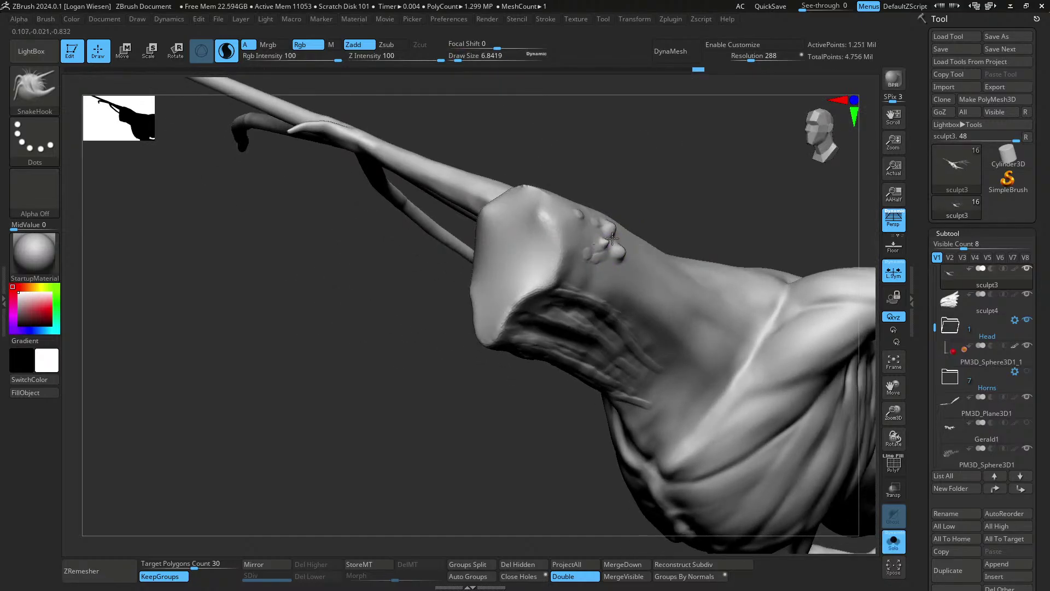
shift+drag(600, 238, 606, 242)
key(s)
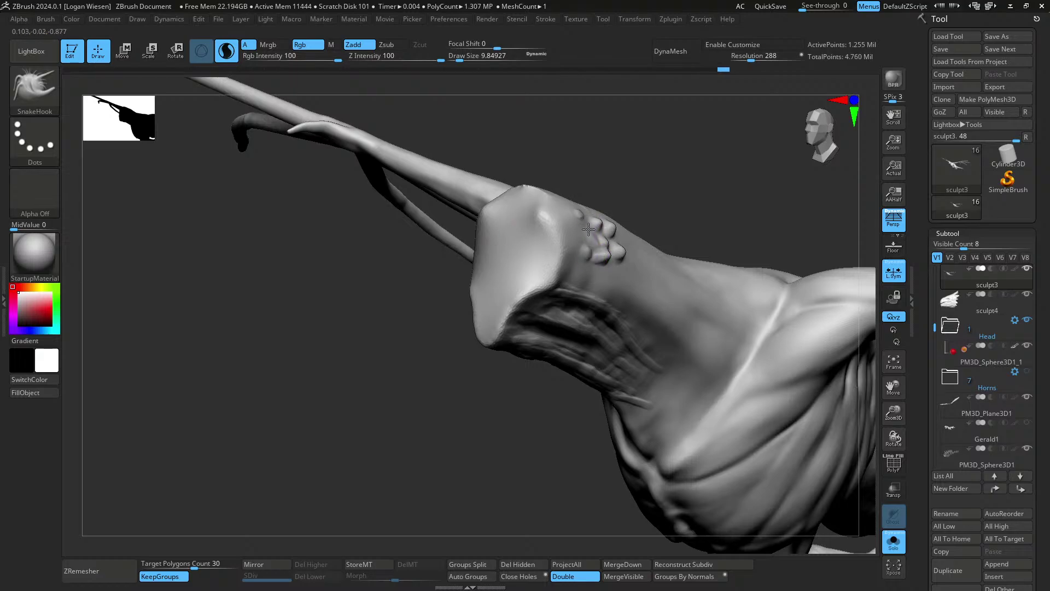
key(alt+s)
right_drag(620, 265, 631, 236)
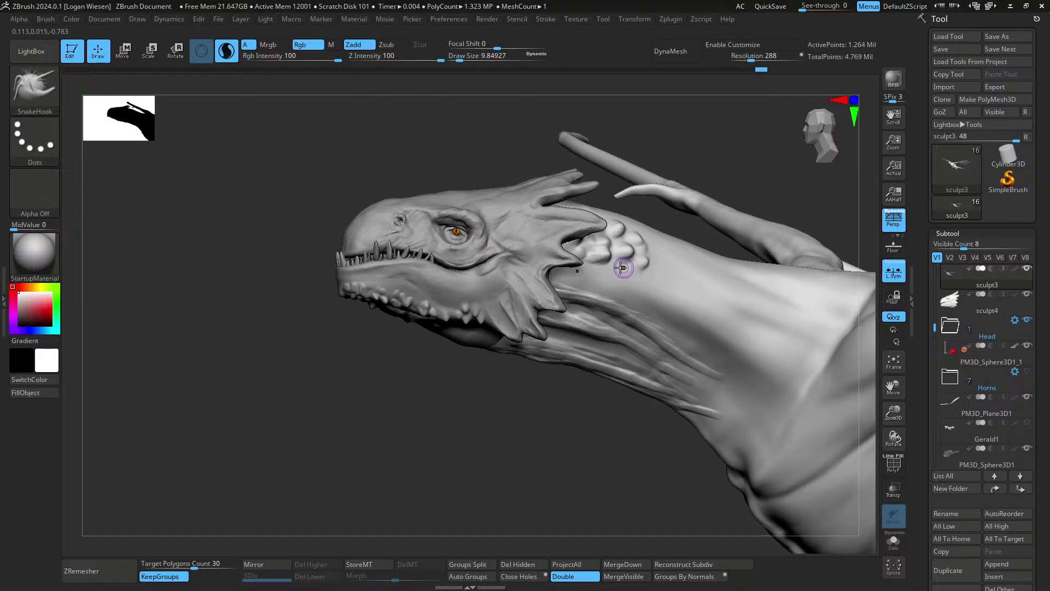
- Add more scale bumps to the patch behind the frill using the ClayBuildup and DamStandard brushes
mouse_move(658, 278)
right_down()
mouse_move(654, 300)
mouse_move(622, 254)
mouse_move(583, 259)
mouse_move(582, 246)
mouse_move(617, 265)
right_up()
key(b)
key(c)
key(b)
key(b)
key(d)
key(s)
- Pull the scales along the top of the neck into points with SnakeHook at a draw size of about 10
key(b)
key(s)
key(h)
drag(617, 265, 622, 258)
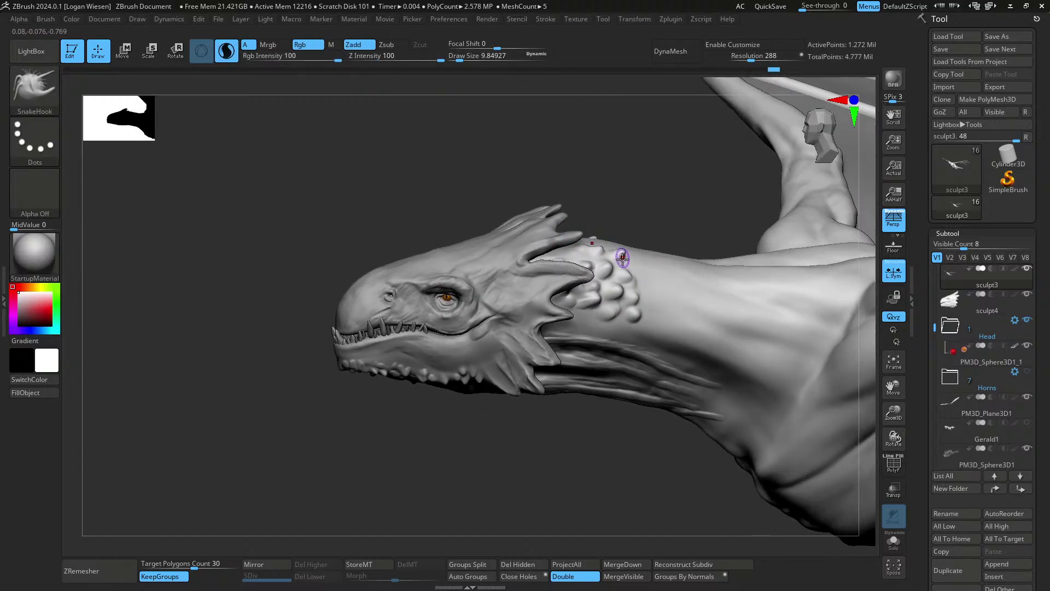
right_drag(623, 257, 629, 269)
drag(629, 270, 637, 264)
right_drag(618, 266, 604, 279)
right_drag(568, 241, 586, 231)
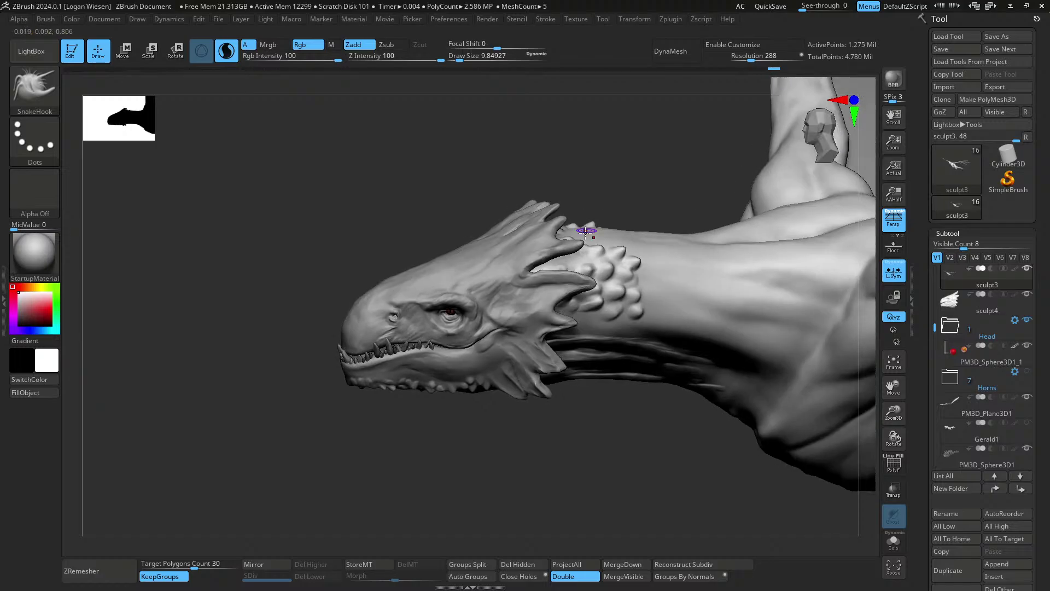
- Extend the scale patch farther back along the neck with ClayBuildup, reducing the draw size to about 11
mouse_move(672, 252)
right_down()
mouse_move(652, 283)
mouse_move(633, 243)
mouse_move(673, 225)
mouse_move(659, 298)
mouse_move(717, 323)
mouse_move(664, 335)
mouse_move(640, 225)
right_up()
mouse_move(640, 224)
alt+right_down()
mouse_move(668, 363)
mouse_move(626, 223)
alt+right_up()
key(b)
key(c)
key(b)
mouse_move(653, 205)
mouse_down()
mouse_move(655, 227)
mouse_move(616, 232)
mouse_up()
key(bracketleft)
key(bracketleft)
key(bracketleft)
key(bracketleft)
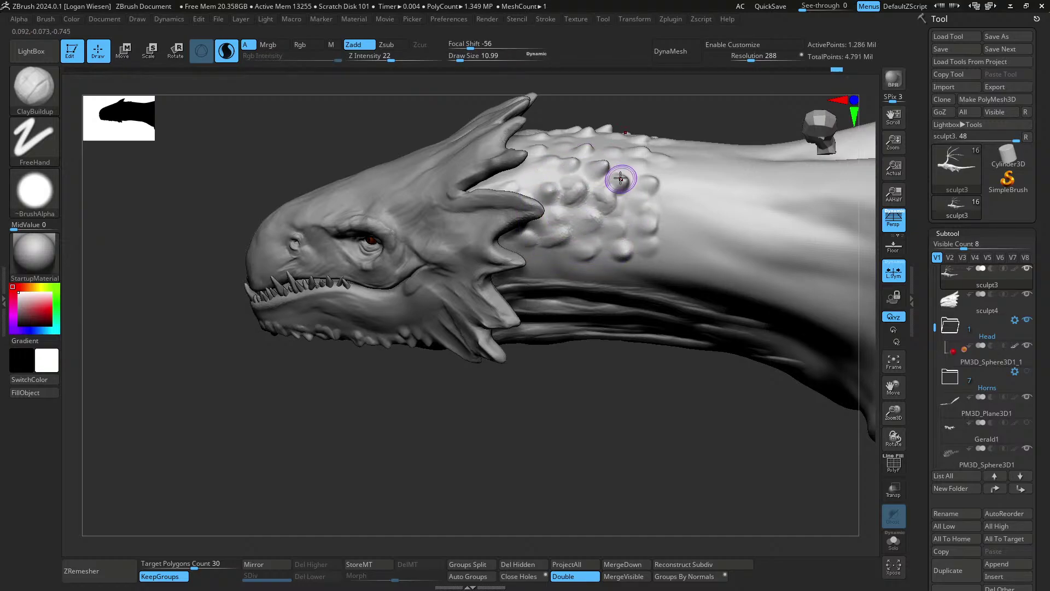
- Resize the ClayBuildup brush and add finishing strokes around the scale patch on the side of the neck
mouse_move(589, 168)
right_down()
mouse_move(623, 294)
mouse_move(569, 257)
right_up()
key(s)
drag(569, 258, 576, 256)
drag(576, 256, 558, 295)
mouse_move(558, 295)
right_down()
mouse_move(587, 248)
mouse_move(629, 246)
mouse_move(593, 225)
mouse_move(607, 287)
mouse_move(679, 274)
mouse_move(651, 274)
right_up()
- Reshape the neck's upper and lower outline with Move Topological at draw sizes of about 130 and 106 and Z Intensity 57
mouse_move(651, 273)
ctrl+right_down()
mouse_move(623, 229)
mouse_move(600, 299)
mouse_move(614, 358)
ctrl+right_up()
key(s)
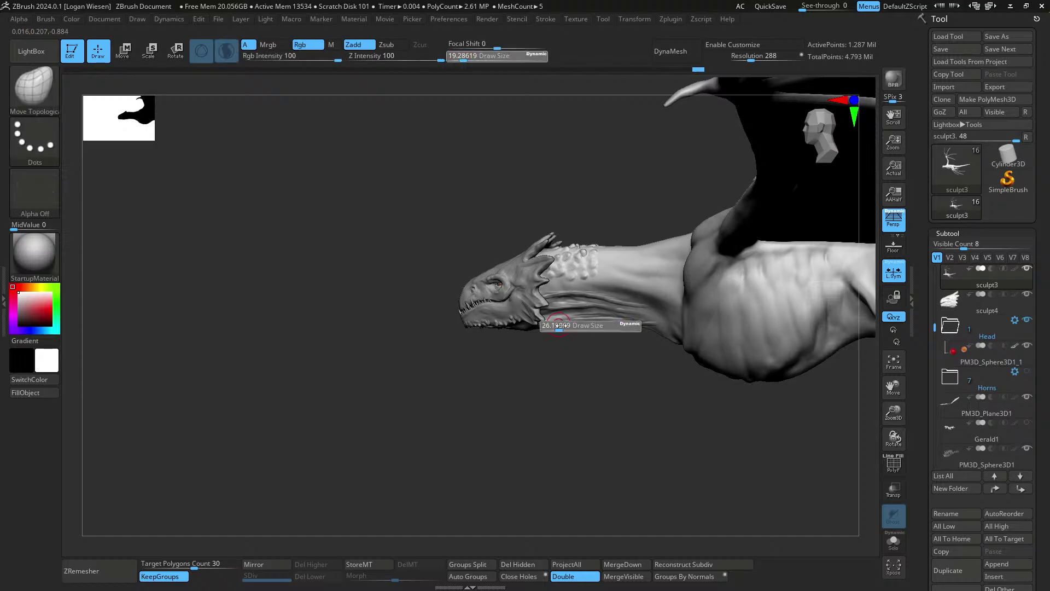
drag(561, 326, 574, 326)
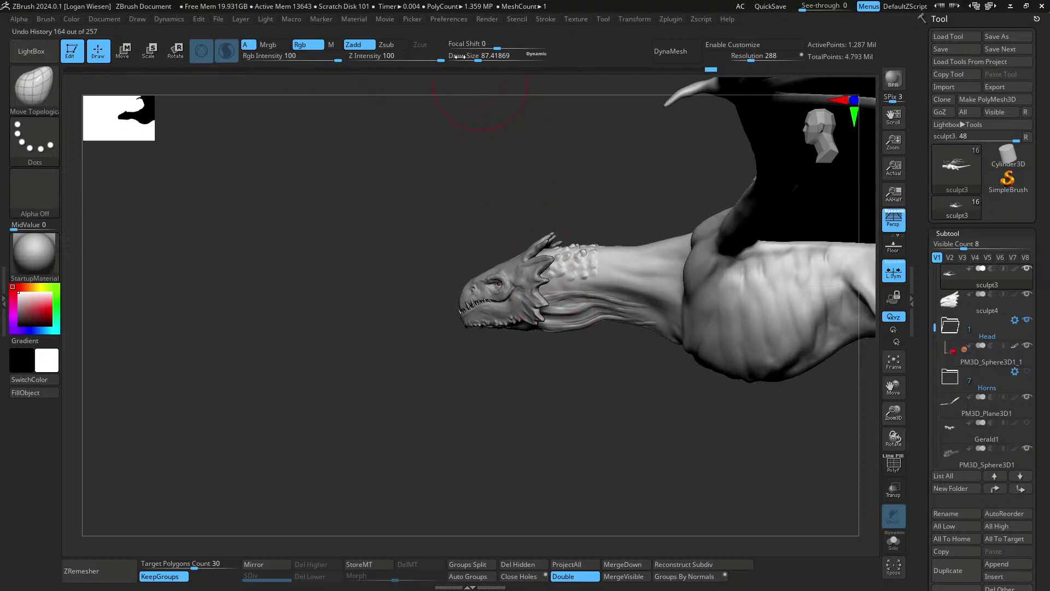
mouse_move(569, 306)
right_down()
mouse_move(690, 293)
mouse_move(619, 283)
mouse_move(629, 327)
right_up()
key(s)
drag(636, 231, 642, 229)
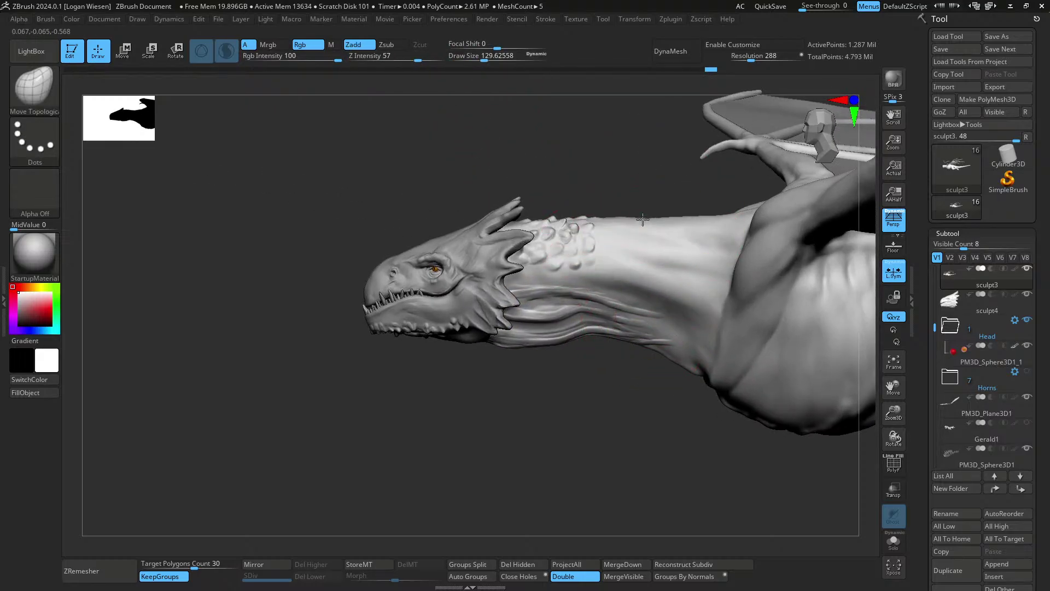
drag(664, 359, 666, 353)
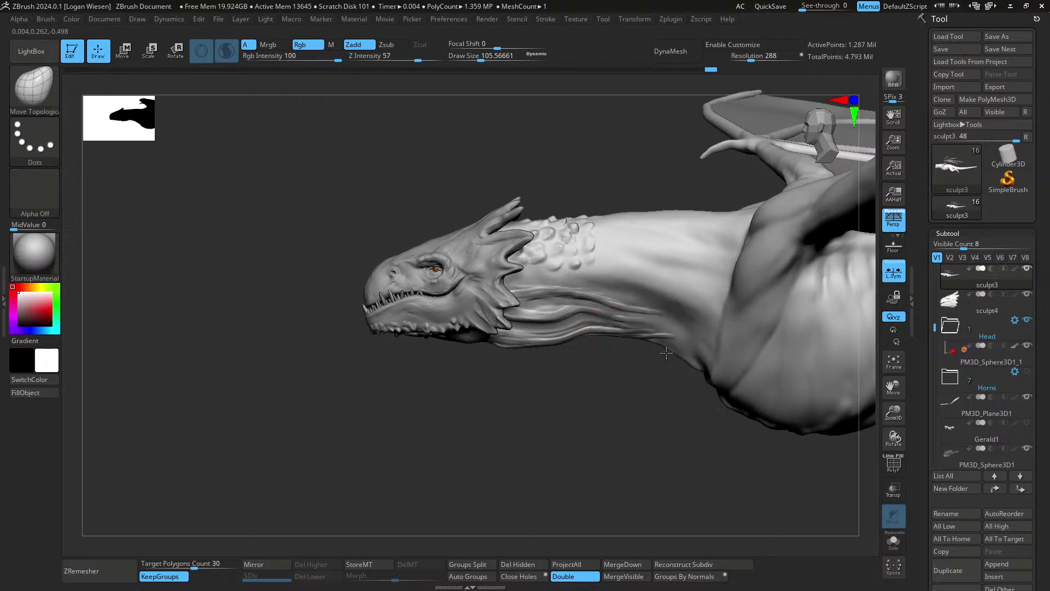
- Adjust the throat outline and the neck's join with the jaw using Move Topological at draw sizes of about 87 and 51
mouse_move(662, 353)
right_down()
mouse_move(695, 345)
mouse_move(697, 358)
mouse_move(655, 298)
mouse_move(593, 277)
mouse_move(574, 235)
mouse_move(481, 281)
mouse_move(598, 258)
mouse_move(563, 305)
right_up()
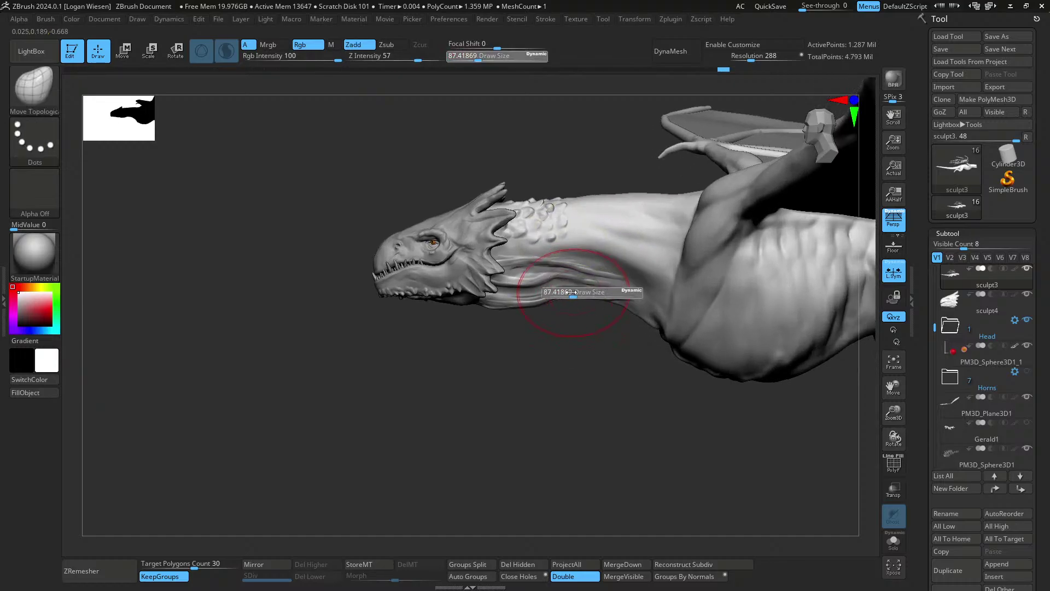
right_drag(492, 293, 493, 278)
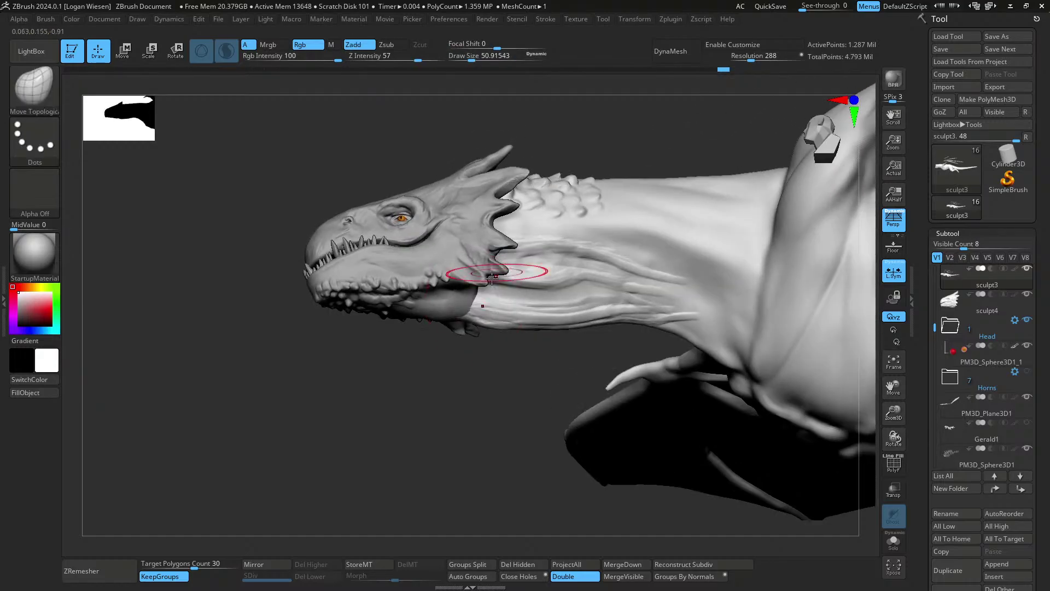
mouse_move(471, 316)
right_down()
mouse_move(454, 329)
mouse_move(453, 354)
mouse_move(416, 261)
mouse_move(541, 297)
mouse_move(429, 375)
mouse_move(432, 355)
mouse_move(492, 312)
mouse_move(569, 305)
mouse_move(493, 305)
mouse_move(564, 304)
mouse_move(589, 363)
mouse_move(600, 263)
right_up()
- Reshape the shoulders and upper wing arms from above with Move Topological at a draw size of about 175
right_drag(600, 273, 554, 234)
key(s)
drag(554, 234, 563, 234)
mouse_move(563, 233)
right_down()
mouse_move(581, 240)
mouse_move(567, 281)
mouse_move(559, 247)
mouse_move(573, 245)
mouse_move(581, 307)
mouse_move(566, 273)
right_up()
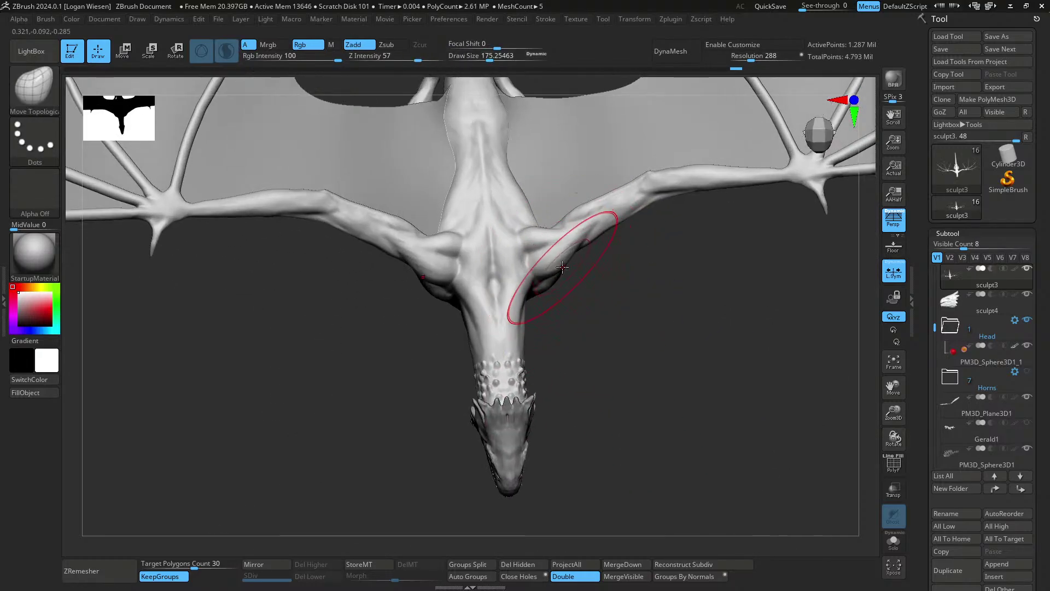
mouse_move(563, 218)
right_down()
mouse_move(570, 212)
mouse_move(574, 239)
right_up()
drag(601, 244, 610, 238)
- Refine the wing arm contours near the elbows with Move Topological at a draw size of about 106
right_drag(612, 235, 621, 228)
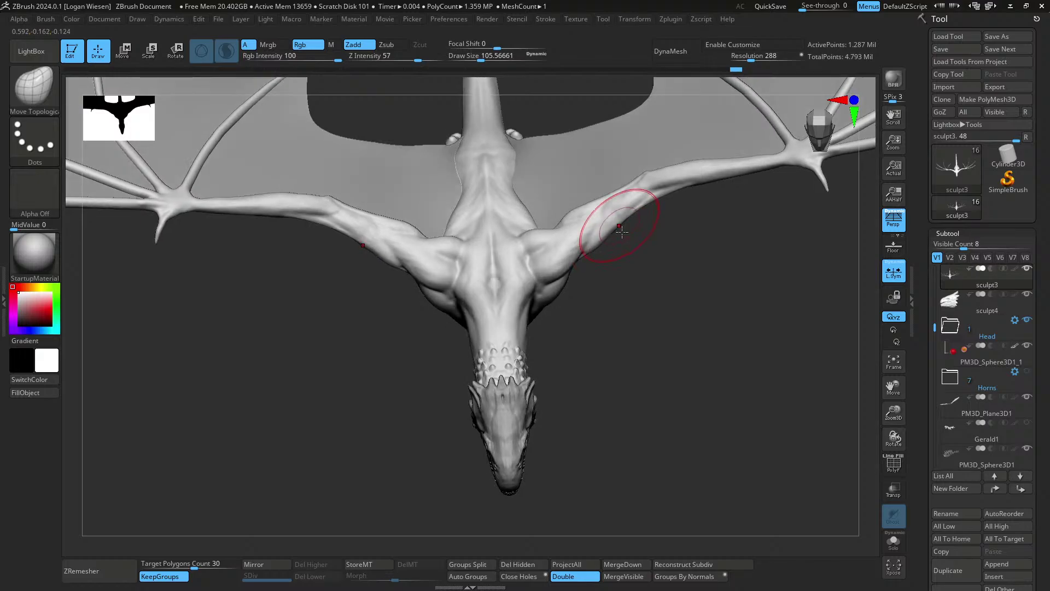
drag(622, 227, 653, 214)
mouse_move(653, 213)
right_down()
mouse_move(605, 147)
mouse_move(625, 225)
mouse_move(522, 231)
mouse_move(589, 225)
mouse_move(599, 204)
mouse_move(616, 216)
right_up()
drag(612, 215, 608, 206)
mouse_move(569, 237)
ctrl+right_down()
mouse_move(562, 205)
mouse_move(629, 257)
mouse_move(495, 235)
ctrl+right_up()
mouse_move(698, 272)
right_down()
mouse_move(671, 271)
mouse_move(623, 368)
mouse_move(652, 265)
right_up()
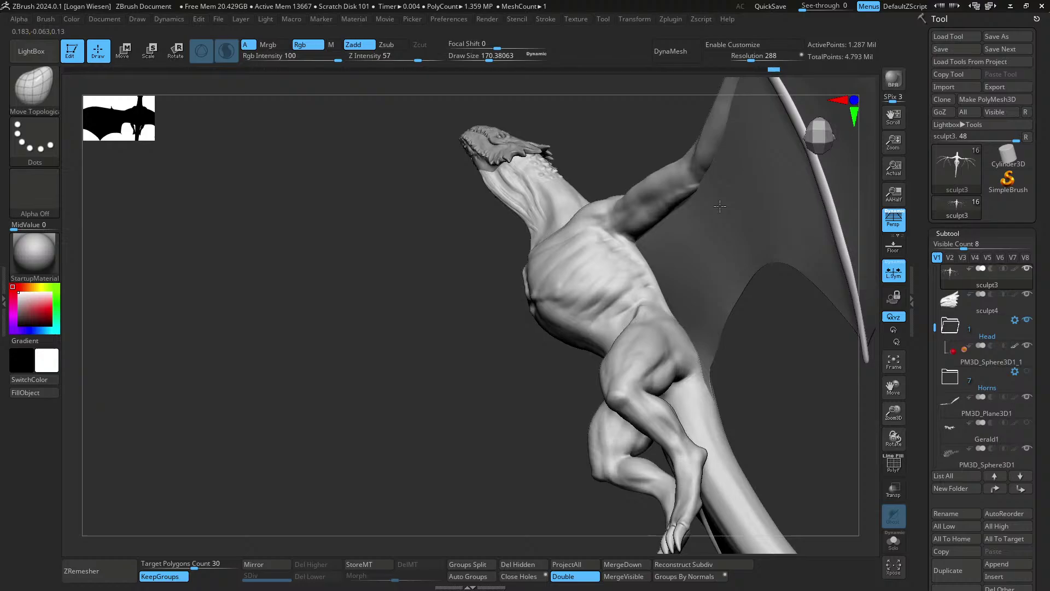
- Refine the dragon's chest and belly outline with Move Topological at draw sizes of about 125 and 98
right_drag(720, 206, 628, 265)
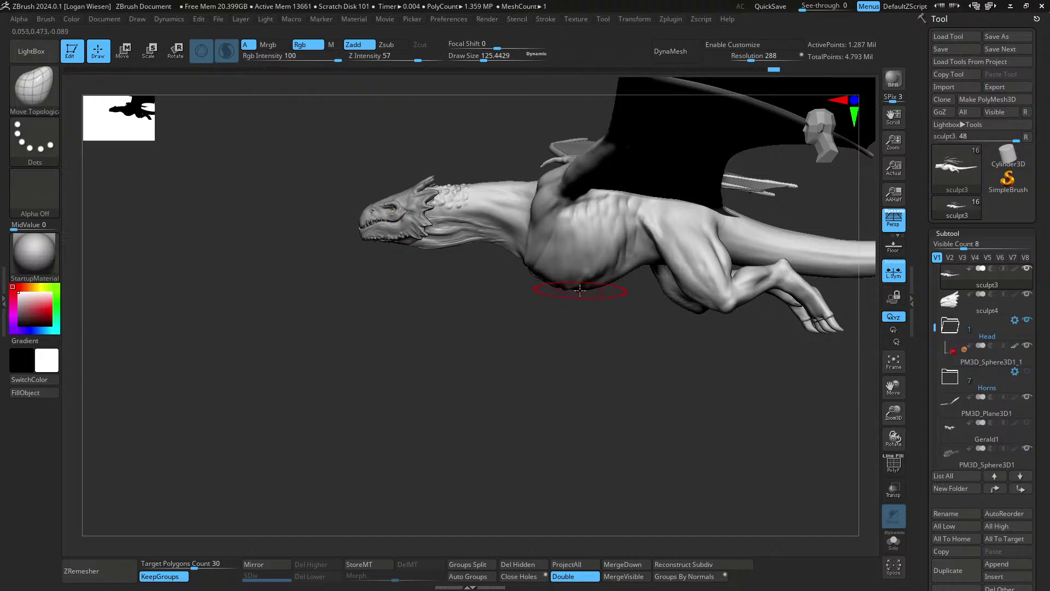
right_drag(580, 291, 563, 253)
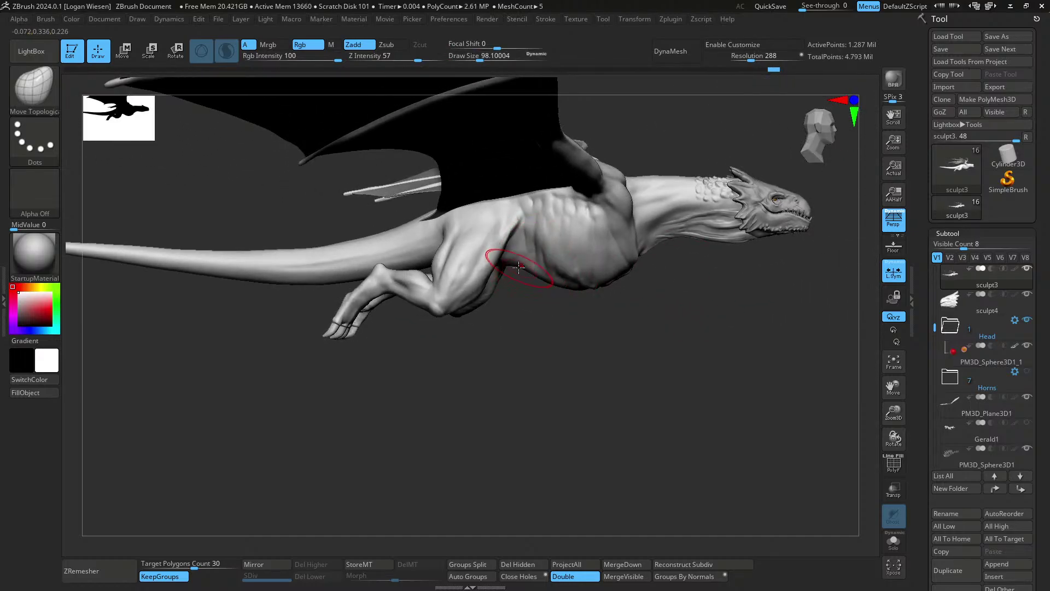
mouse_move(582, 319)
right_down()
mouse_move(650, 298)
mouse_move(634, 273)
mouse_move(651, 222)
right_up()
key(s)
drag(606, 357, 588, 368)
right_drag(587, 366, 576, 358)
- Build up the abdomen and lower rib area with ClayBuildup at Z Intensity 22 and draw sizes of about 98 and 84
key(b)
key(c)
key(b)
mouse_move(575, 357)
mouse_down()
mouse_move(563, 356)
mouse_move(582, 372)
mouse_up()
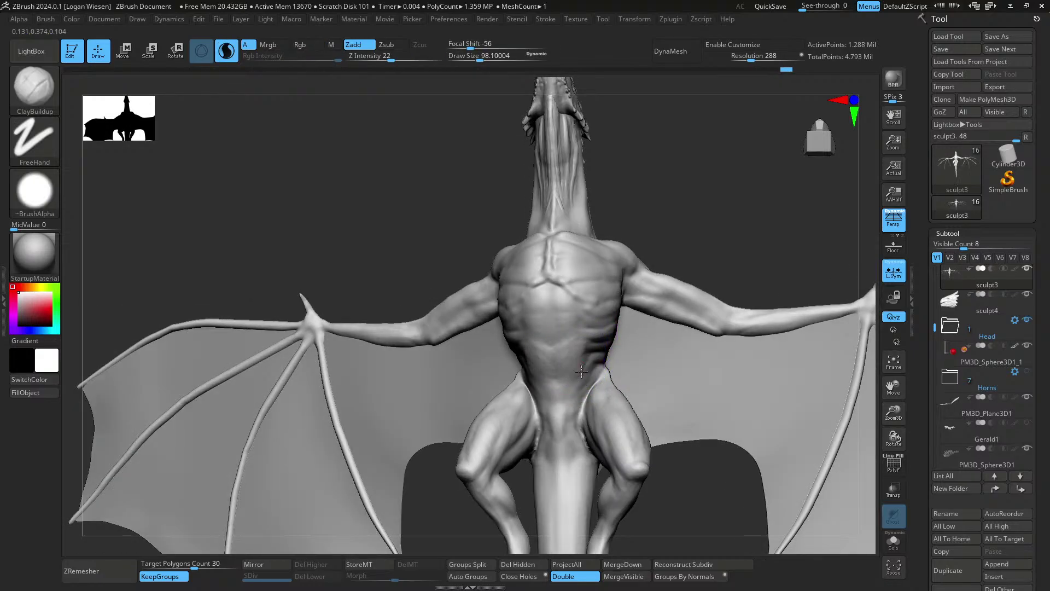
right_drag(595, 348, 560, 342)
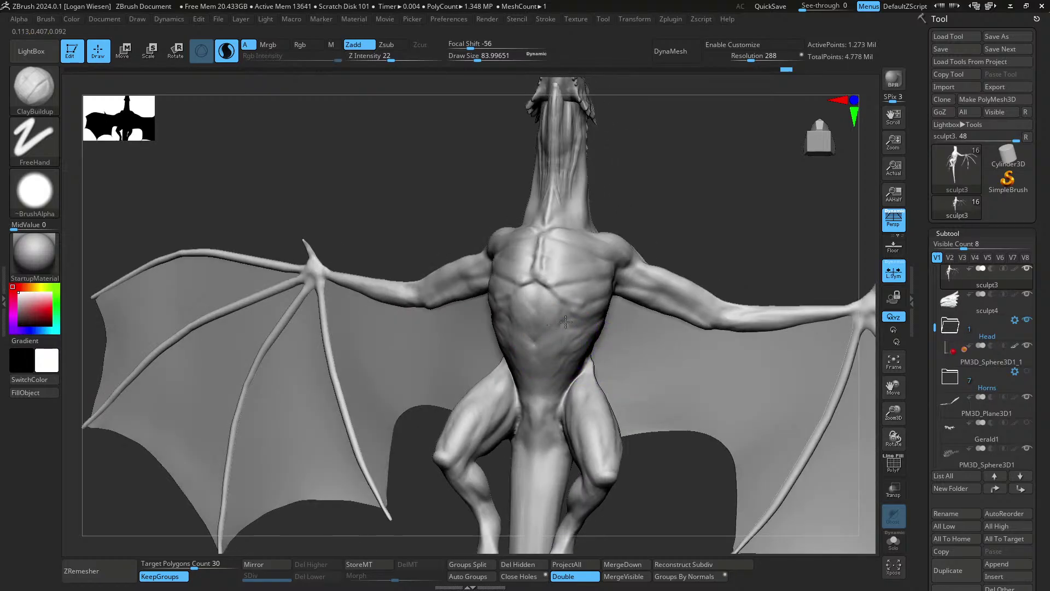
right_drag(576, 325, 557, 348)
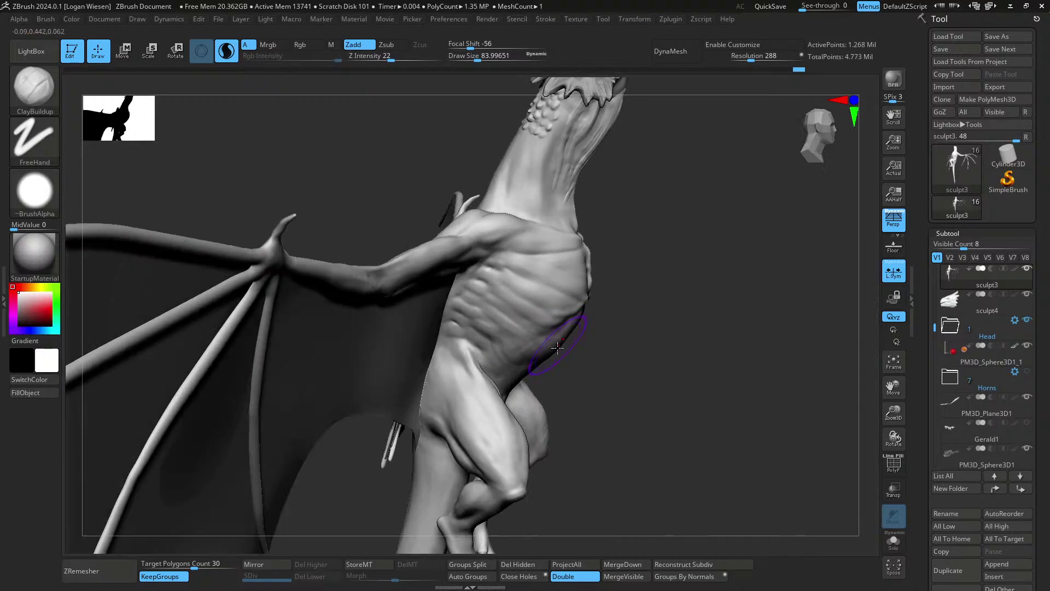
drag(517, 331, 516, 352)
mouse_move(602, 329)
right_down()
mouse_move(577, 305)
mouse_move(607, 310)
mouse_move(600, 352)
mouse_move(597, 312)
right_up()
mouse_move(596, 312)
right_down()
mouse_move(586, 301)
mouse_move(633, 295)
mouse_move(577, 309)
mouse_move(606, 294)
right_up()
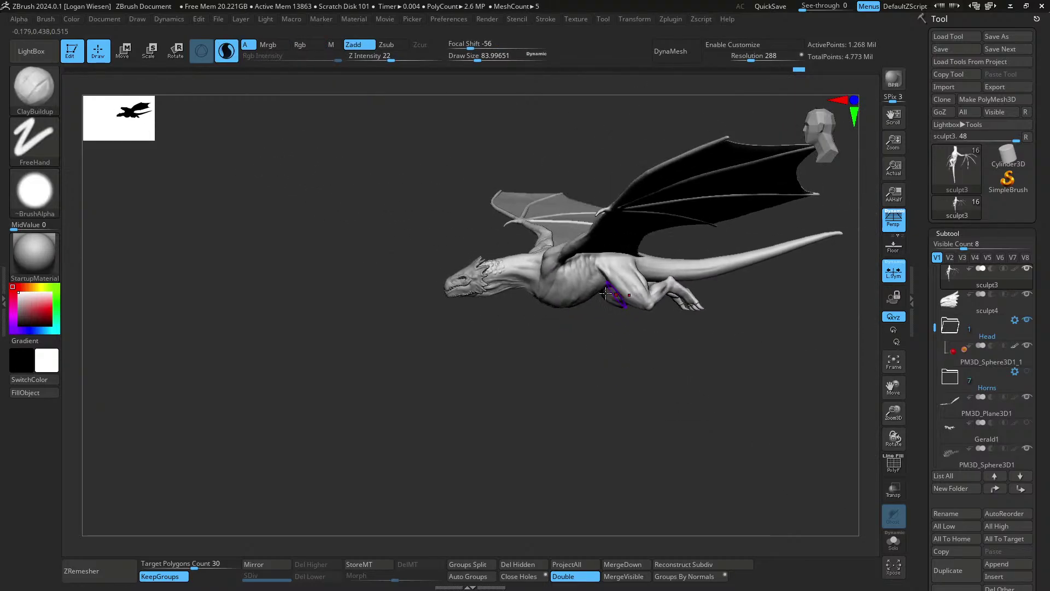
- Reshape the upper wing arm contour near the elbow with Move Topological at a draw size of about 84
mouse_move(498, 265)
ctrl+right_down()
mouse_move(536, 275)
mouse_move(620, 264)
mouse_move(664, 281)
mouse_move(675, 305)
mouse_move(698, 288)
ctrl+right_up()
key(b)
key(m)
key(t)
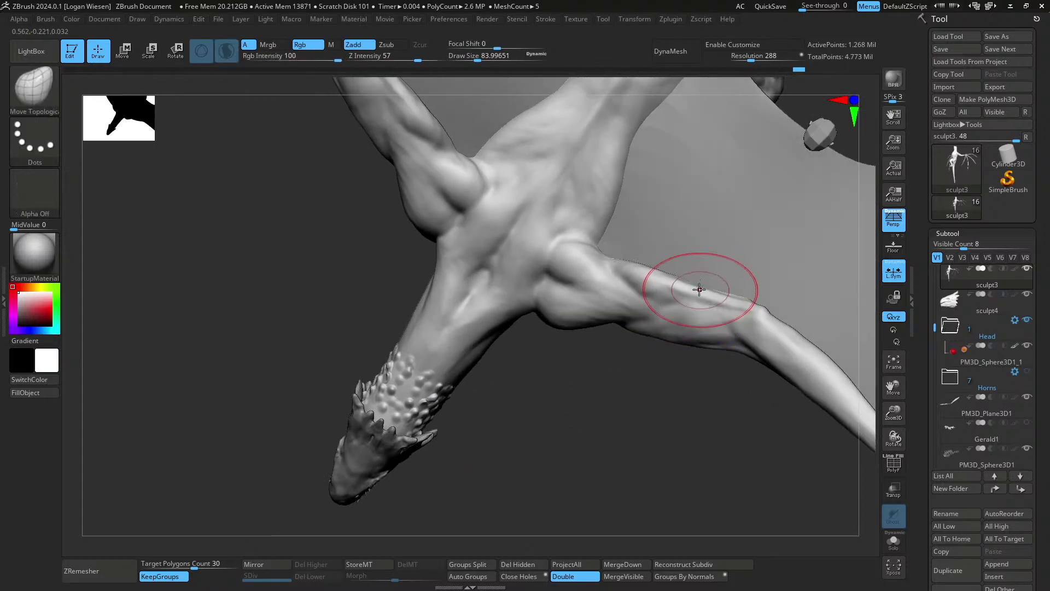
drag(703, 283, 705, 269)
right_drag(679, 273, 692, 198)
mouse_move(706, 316)
right_down()
mouse_move(732, 258)
mouse_move(700, 282)
mouse_move(691, 277)
mouse_move(709, 300)
right_up()
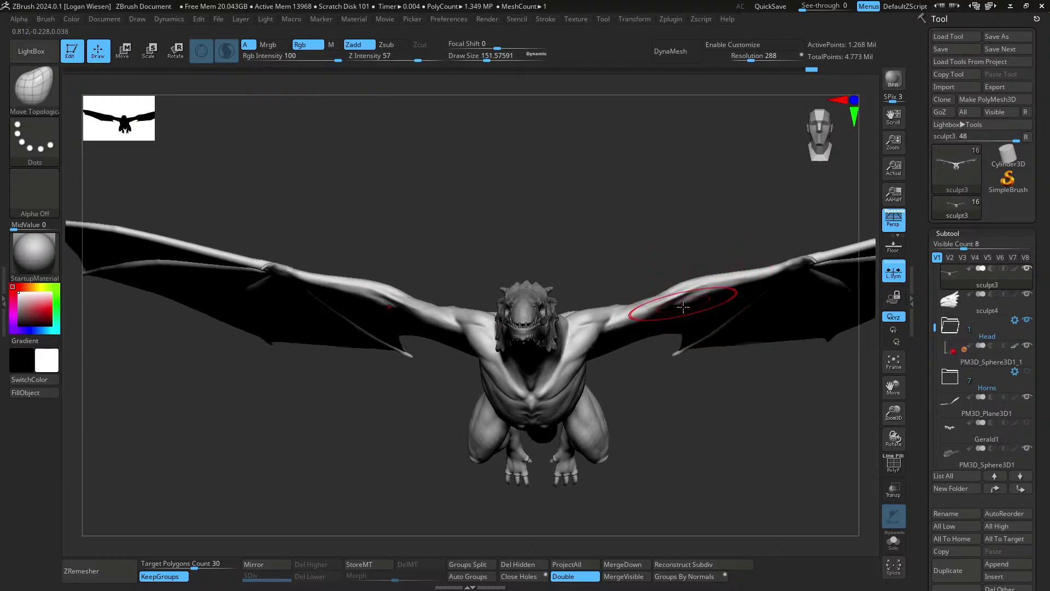
- Adjust the wing arms' outline from the front with Move Topological at a draw size of about 152, undoing the first attempt
drag(685, 301, 687, 307)
key(ctrl+z)
key(ctrl+z)
mouse_move(721, 303)
right_down()
mouse_move(719, 324)
mouse_move(680, 304)
right_up()
drag(655, 305, 658, 303)
mouse_move(678, 306)
right_down()
mouse_move(650, 314)
mouse_move(669, 309)
right_up()
right_drag(291, 166, 305, 186)
- Turn off Sculptris Pro and thicken the wing arms with the Inflat brush at draw size about 152 and Z Intensity 10
key(b)
key(i)
key(n)
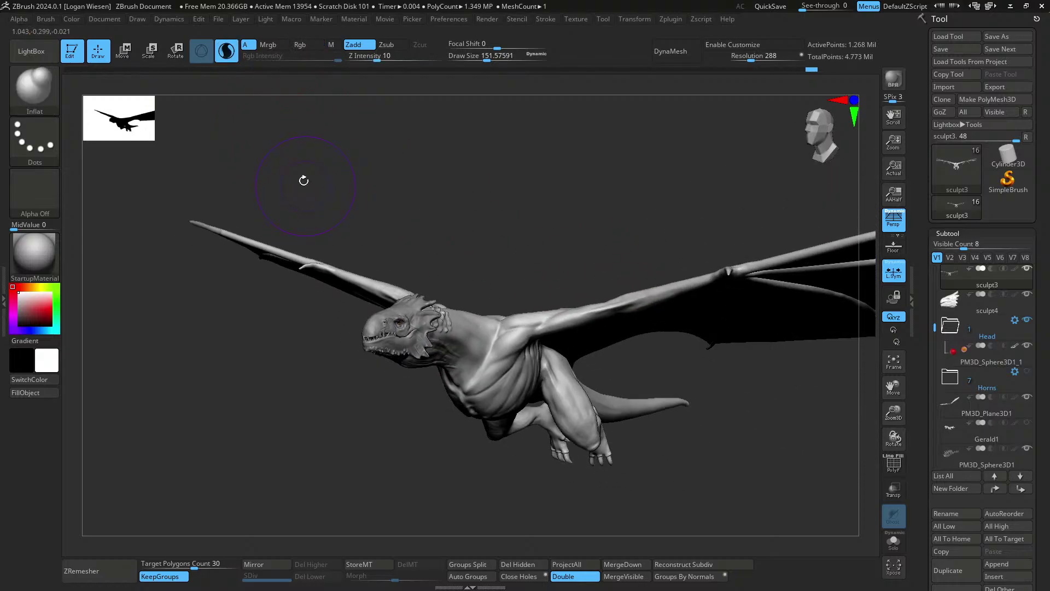
click(229, 54)
right_drag(583, 353, 627, 307)
mouse_move(643, 306)
mouse_down()
mouse_move(605, 313)
mouse_move(641, 307)
mouse_up()
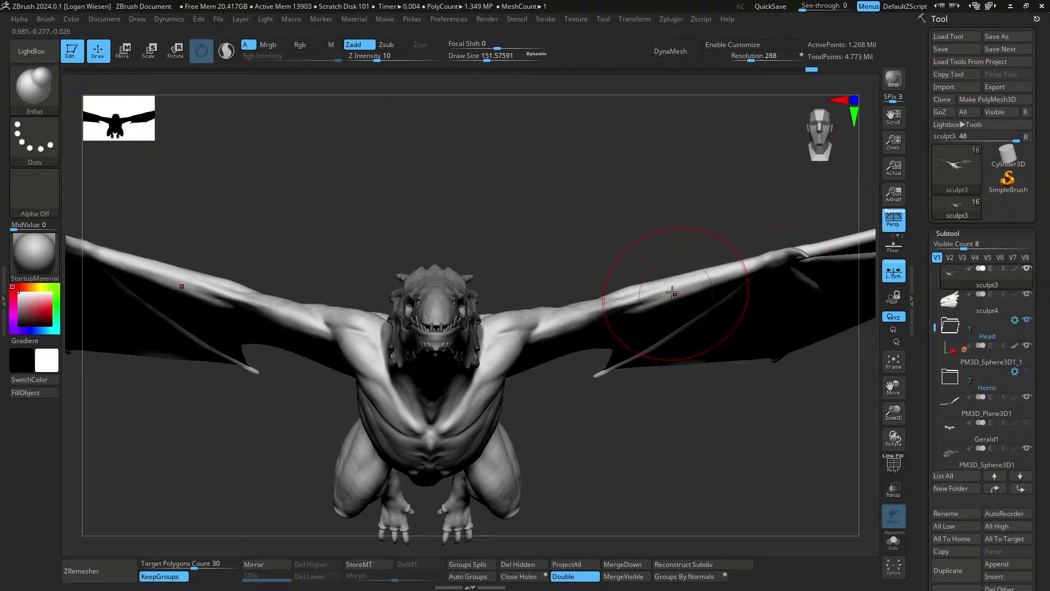
right_drag(673, 294, 685, 267)
right_drag(574, 316, 605, 354)
right_drag(584, 389, 580, 326)
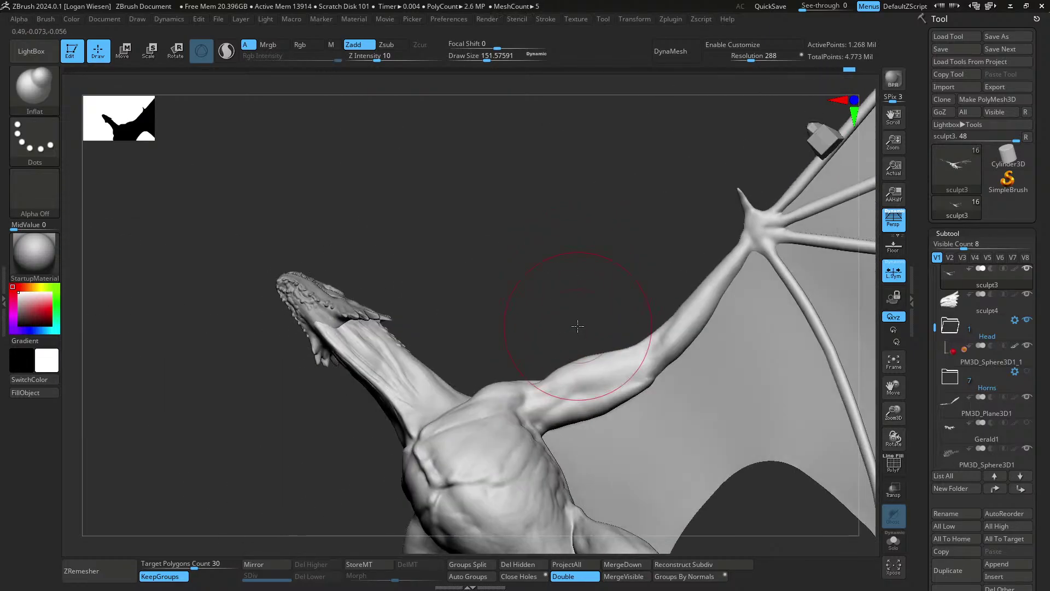
- Refine the upper wing arm outline between shoulder and elbow with Move Topological at a draw size of about 98
key(b)
key(m)
key(t)
drag(578, 421, 577, 363)
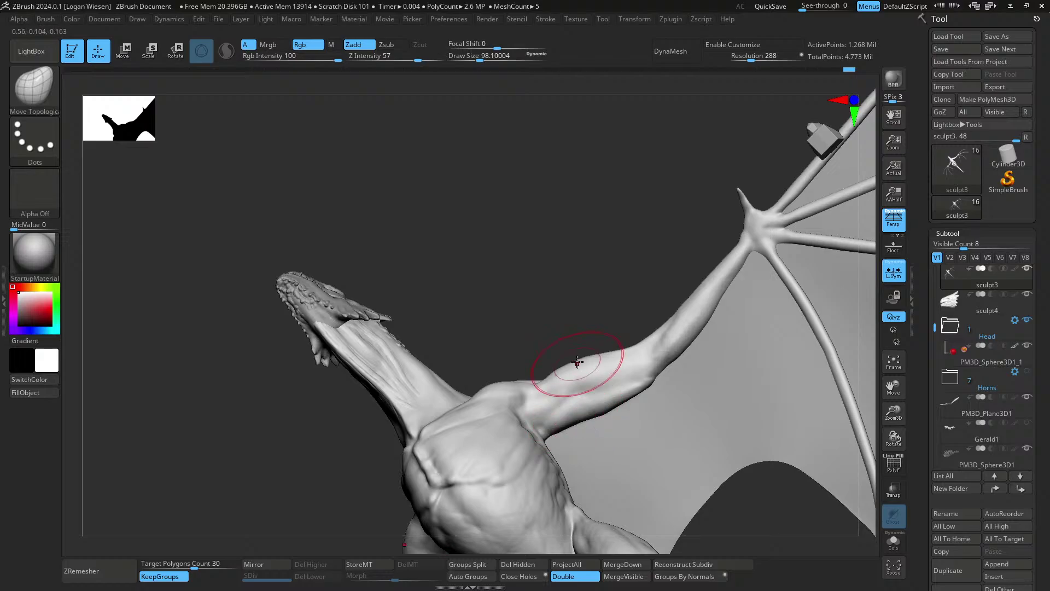
right_drag(580, 364, 571, 369)
drag(564, 369, 559, 374)
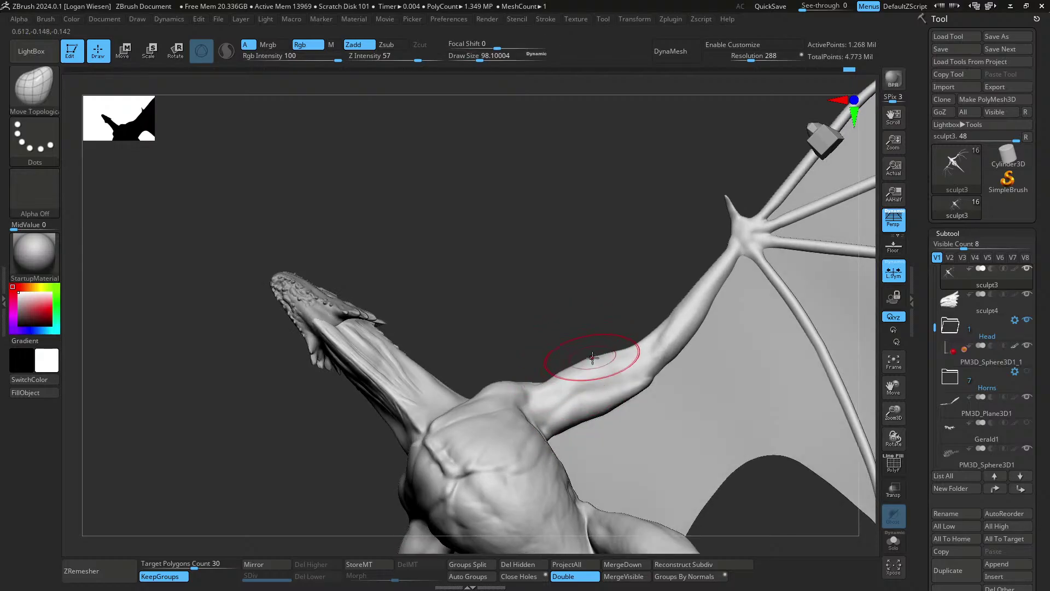
mouse_move(592, 332)
right_down()
mouse_move(624, 339)
mouse_move(608, 284)
mouse_move(659, 310)
mouse_move(614, 292)
mouse_move(651, 277)
mouse_move(688, 232)
mouse_move(695, 357)
mouse_move(575, 303)
mouse_move(675, 375)
mouse_move(646, 383)
right_up()
- Extend the skin folds along the side of the neck and throat with ClayBuildup at draw sizes of about 26 and 24
right_drag(471, 247, 493, 281)
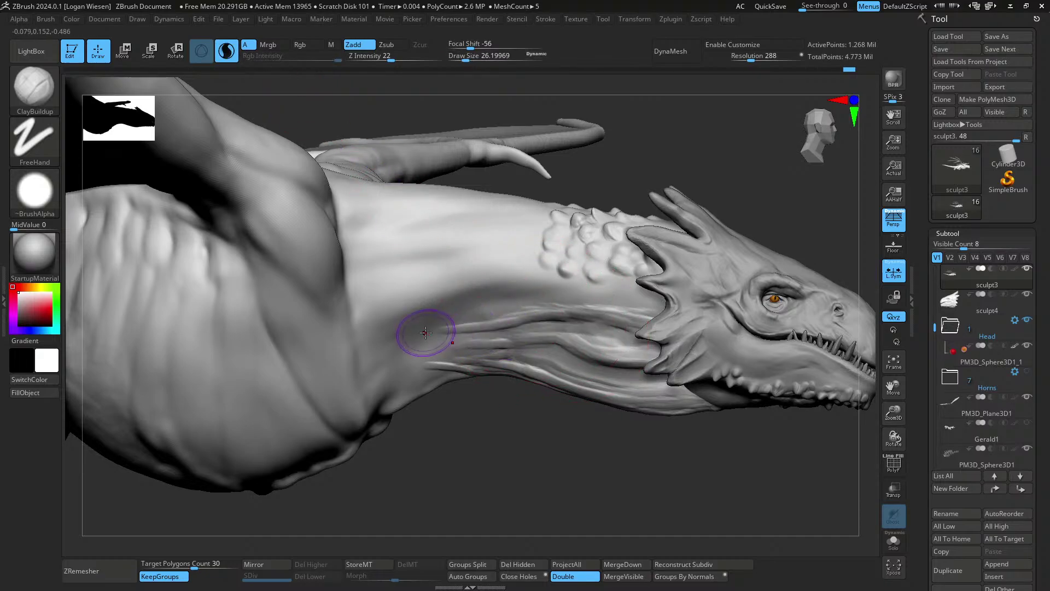
mouse_move(502, 339)
alt+right_down()
mouse_move(539, 316)
mouse_move(547, 279)
alt+right_up()
key(s)
click(539, 300)
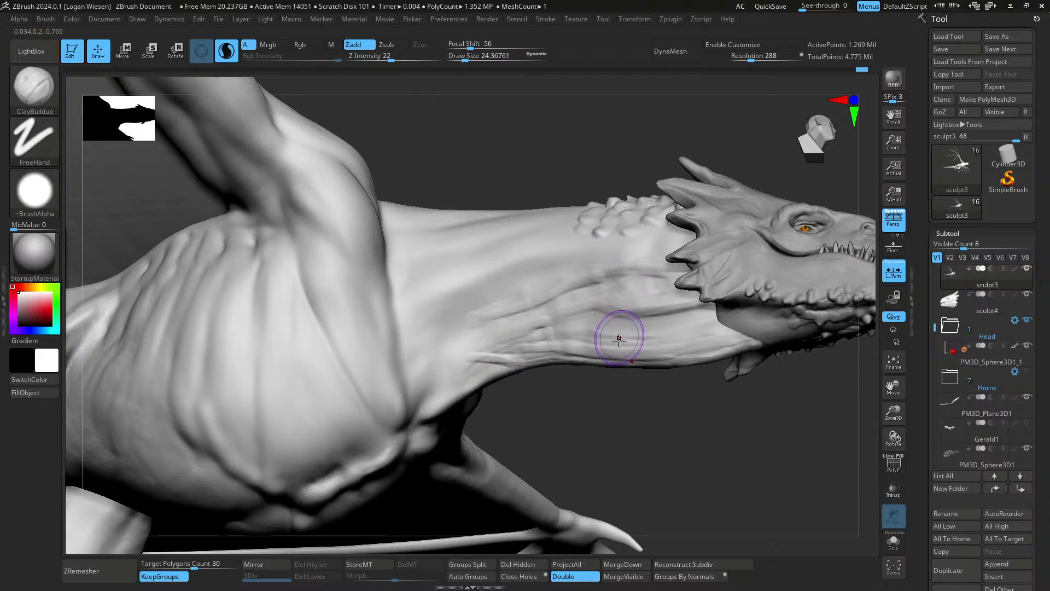
right_drag(619, 338, 629, 339)
- Add finer folds where the neck meets the chest with ClayBuildup at draw size about 16, and smooth them
key(s)
click(474, 359)
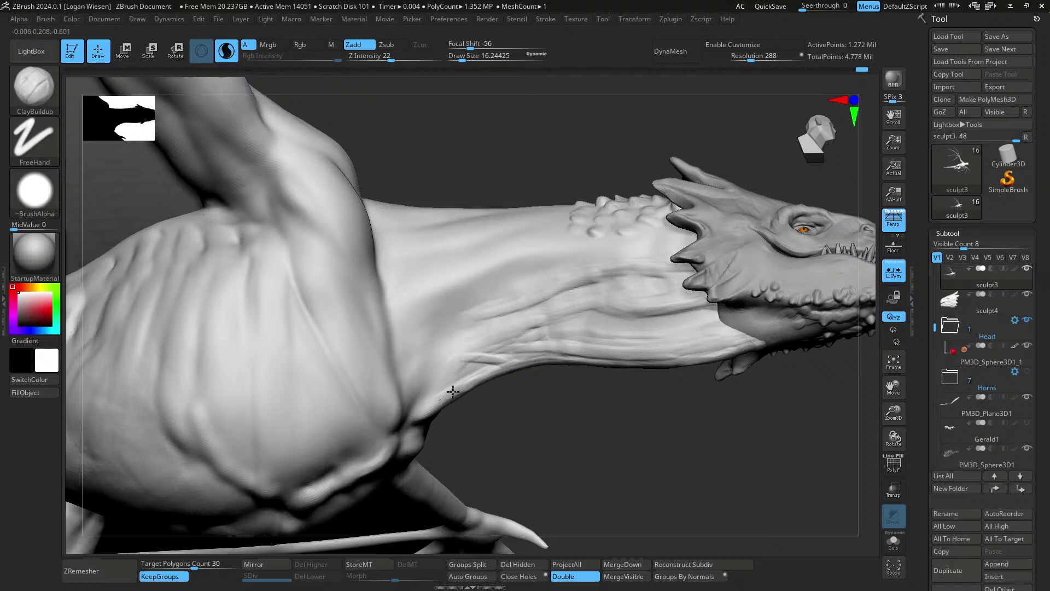
mouse_move(453, 391)
mouse_down()
mouse_move(429, 371)
mouse_move(494, 355)
mouse_up()
right_drag(531, 339, 535, 321)
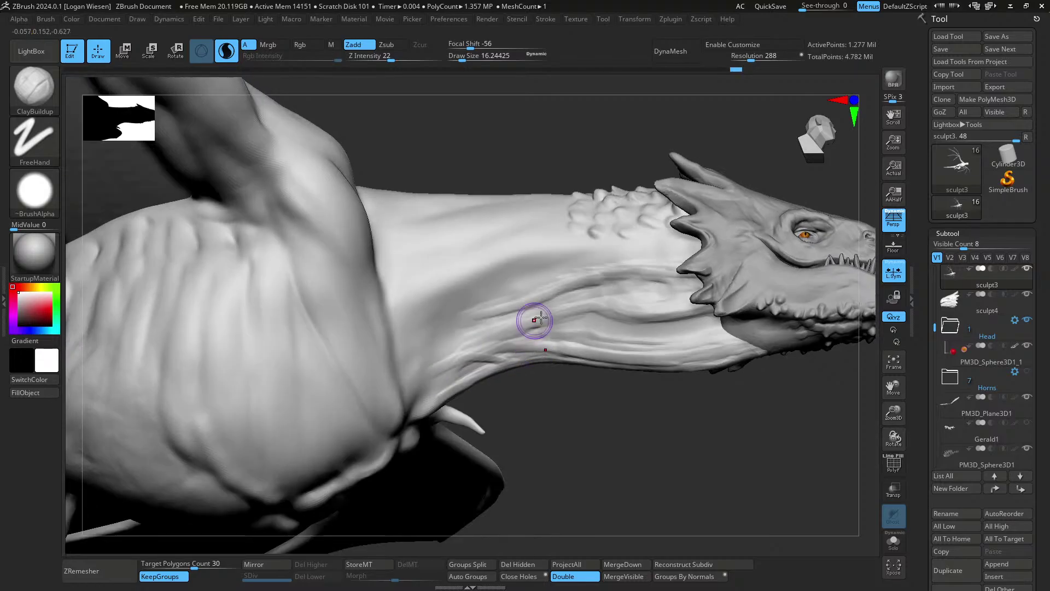
mouse_move(534, 321)
mouse_down()
mouse_move(431, 364)
mouse_move(506, 340)
mouse_up()
key(s)
click(456, 362)
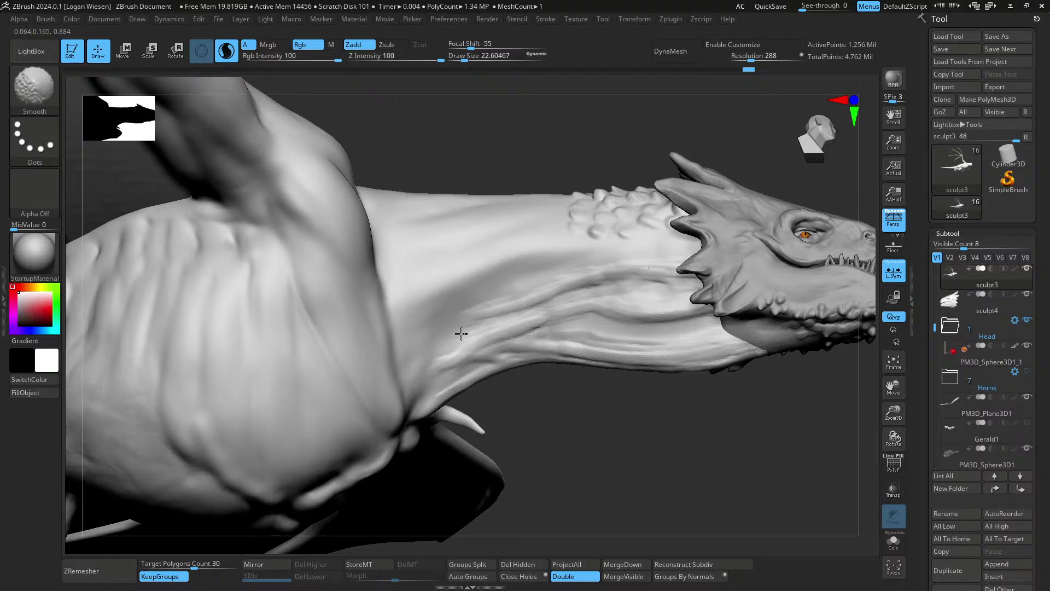
- Isolate the body subtool and sculpt a segmented spine ridge down the back of the neck with ClayBuildup at draw size about 13
mouse_move(580, 345)
right_down()
mouse_move(536, 356)
mouse_move(624, 393)
mouse_move(614, 343)
mouse_move(559, 322)
mouse_move(527, 328)
mouse_move(481, 281)
mouse_move(420, 284)
right_up()
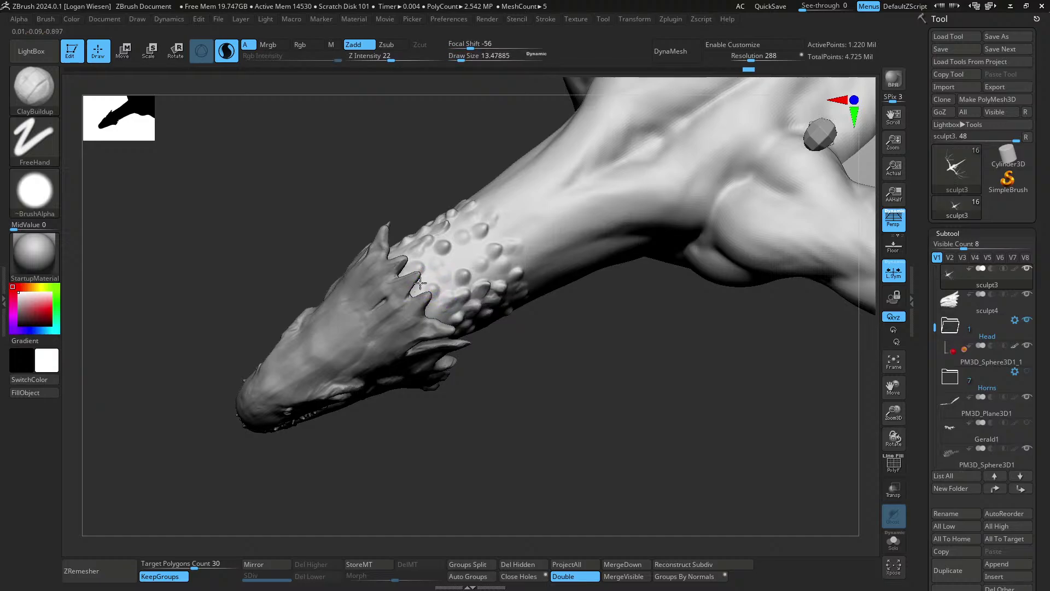
shift+drag(443, 268, 457, 278)
key(alt+s)
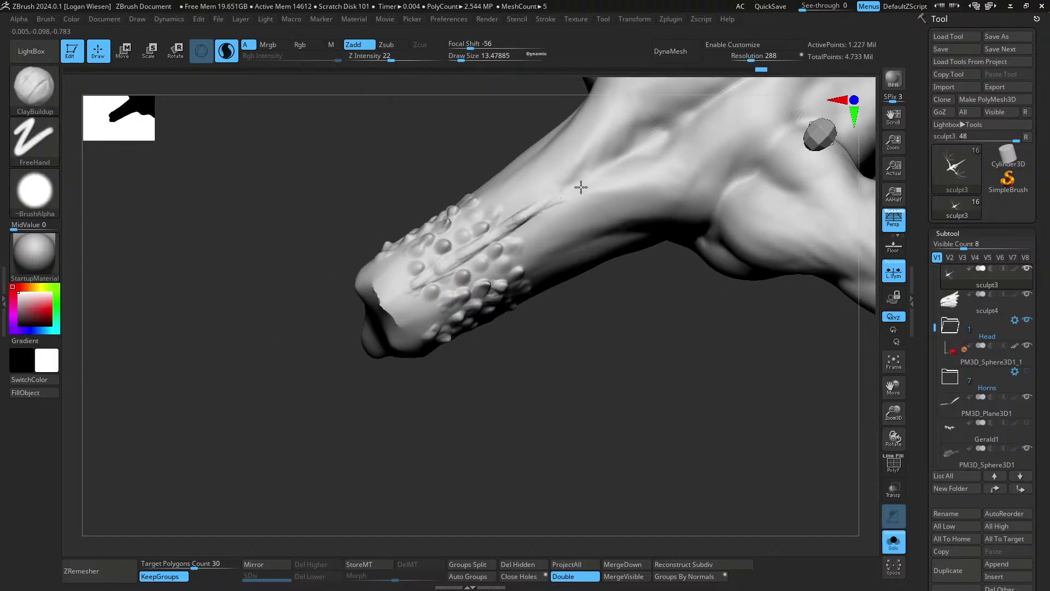
right_drag(612, 195, 546, 223)
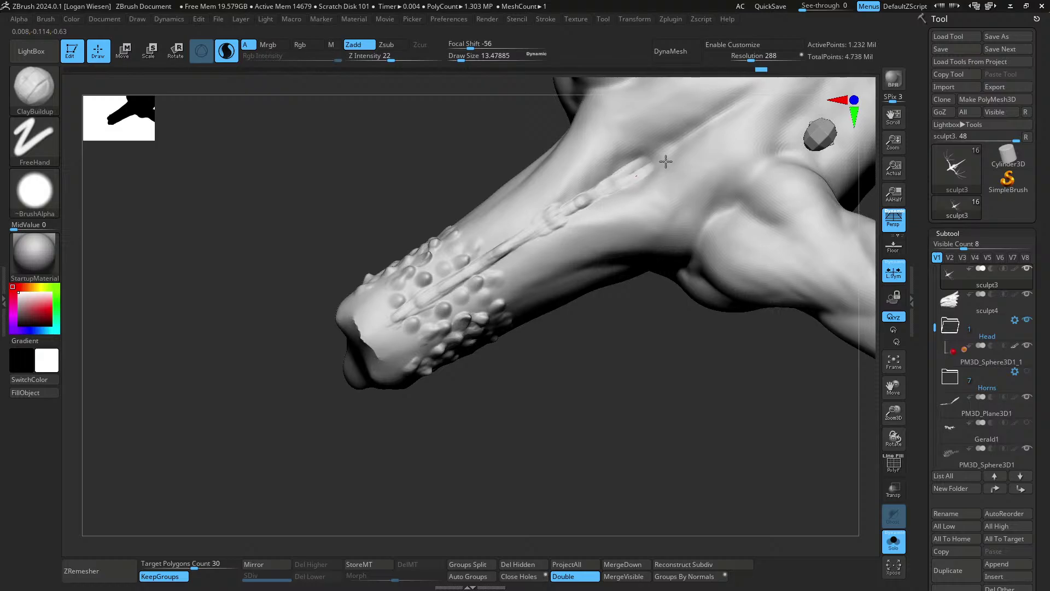
right_drag(666, 161, 568, 264)
alt+right_drag(628, 211, 605, 247)
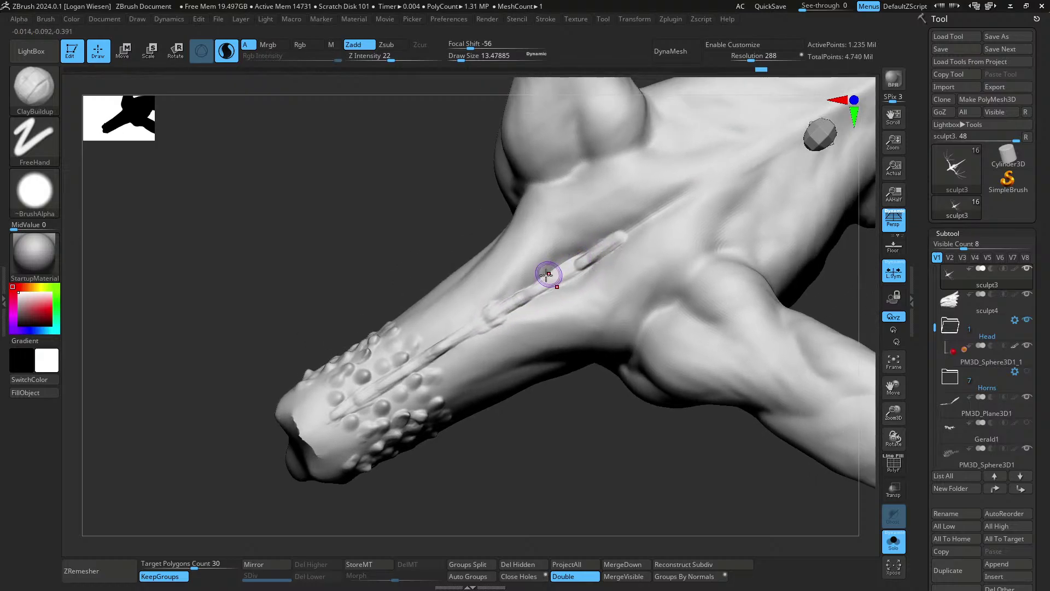
- Thicken the spine ridge and extend it between the shoulders with ClayBuildup at a draw size of about 18
mouse_move(574, 260)
mouse_down()
mouse_move(556, 274)
mouse_move(585, 261)
mouse_up()
drag(595, 254, 621, 239)
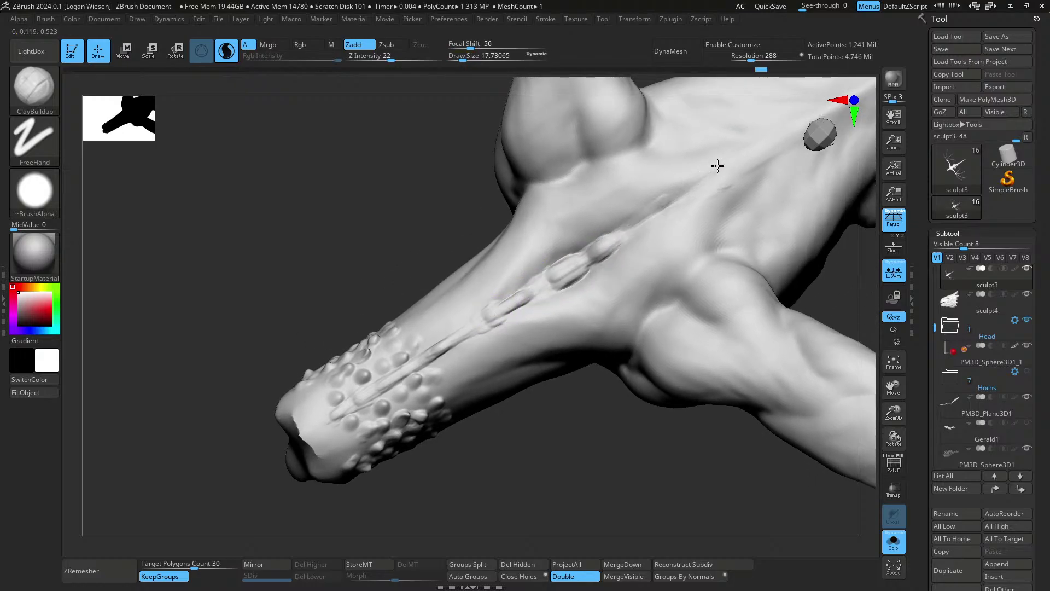
drag(718, 166, 526, 295)
right_drag(521, 302, 526, 291)
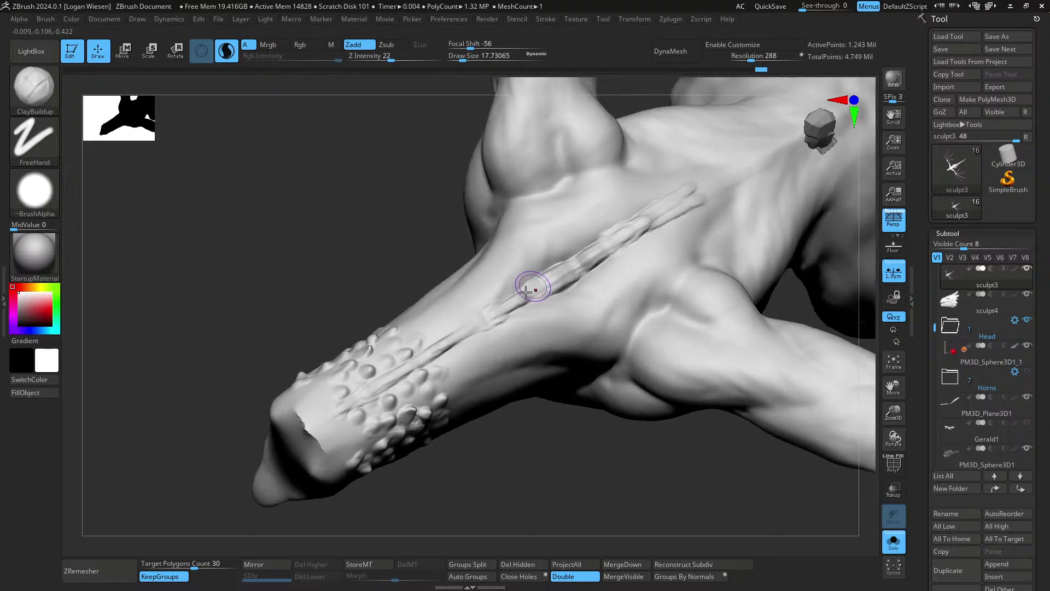
drag(504, 306, 443, 343)
right_drag(429, 357, 436, 279)
- Try pulling tall spikes out of the neck's spine ridge with SnakeHook at a draw size of about 16
key(b)
key(s)
key(h)
key(s)
drag(430, 349, 424, 348)
mouse_move(438, 340)
right_down()
mouse_move(539, 298)
mouse_move(530, 312)
mouse_move(479, 305)
right_up()
key(ctrl+z)
key(ctrl)
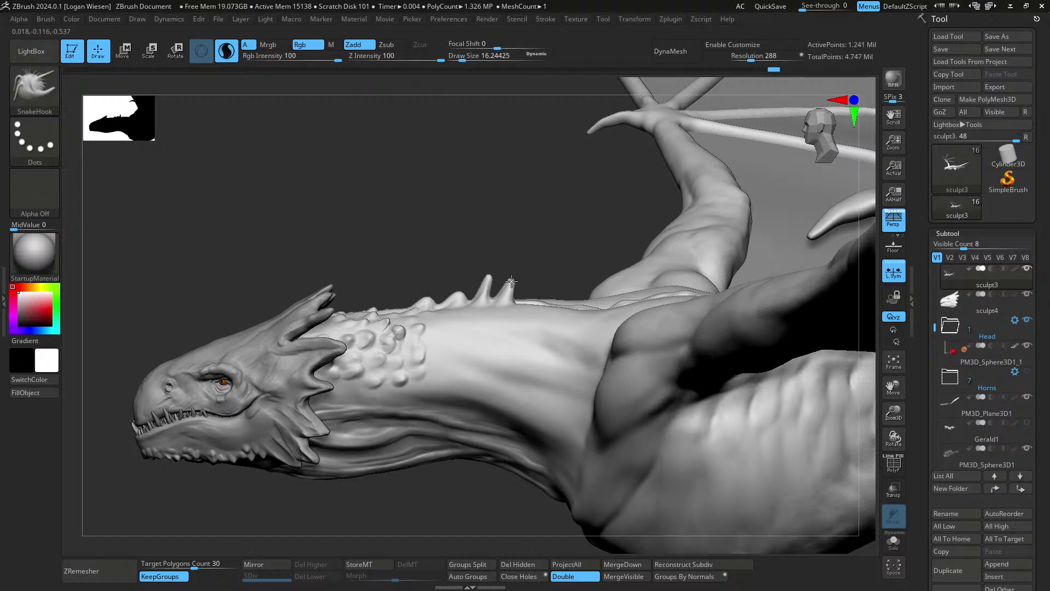
mouse_move(558, 277)
right_down()
mouse_move(534, 295)
mouse_move(567, 296)
mouse_move(533, 294)
right_up()
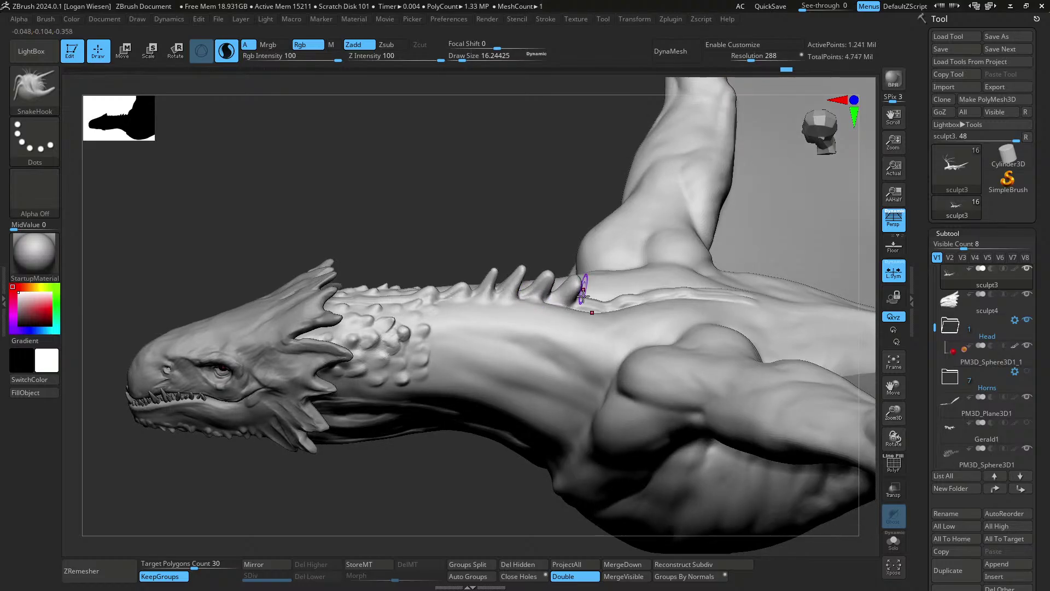
mouse_move(604, 292)
right_down()
mouse_move(589, 295)
mouse_move(659, 290)
mouse_move(565, 298)
mouse_move(594, 273)
mouse_move(593, 287)
right_up()
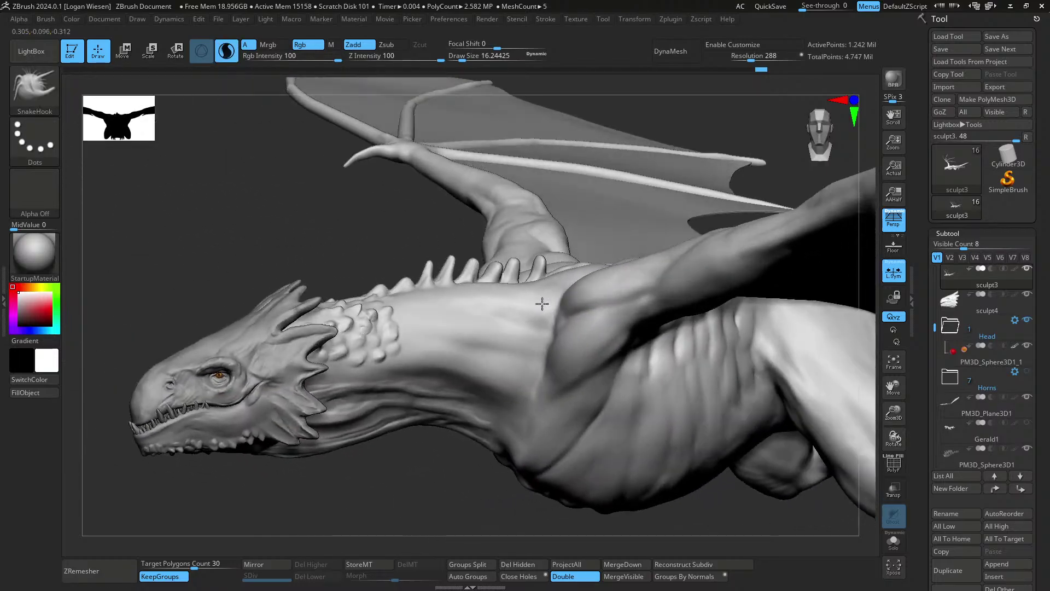
right_drag(542, 300, 537, 282)
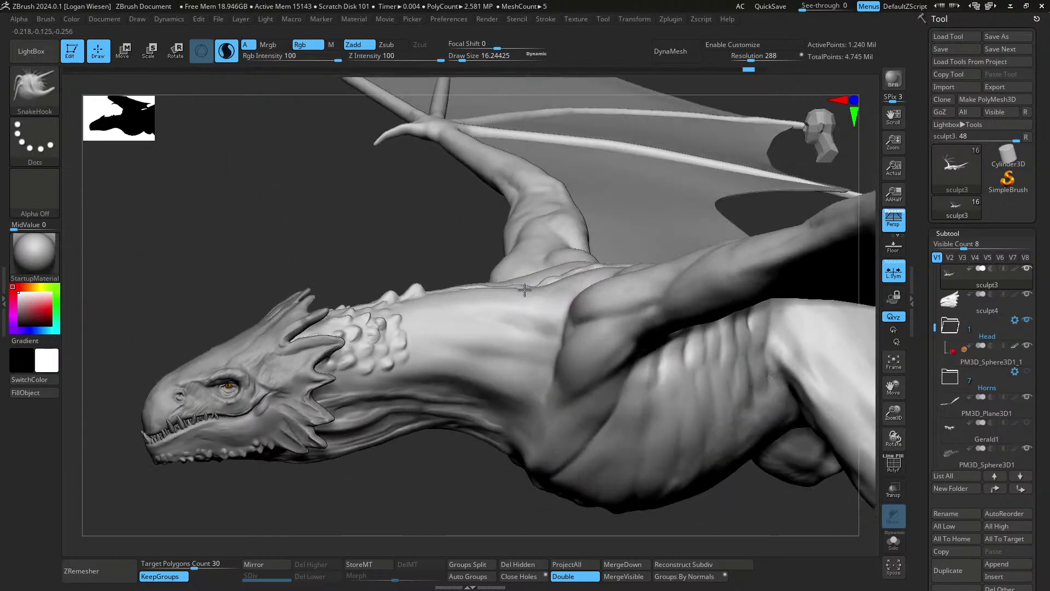
- Try a row of shorter spikes along the neck's spine ridge up to the shoulders with SnakeHook at draw size about 16
right_drag(525, 290, 421, 348)
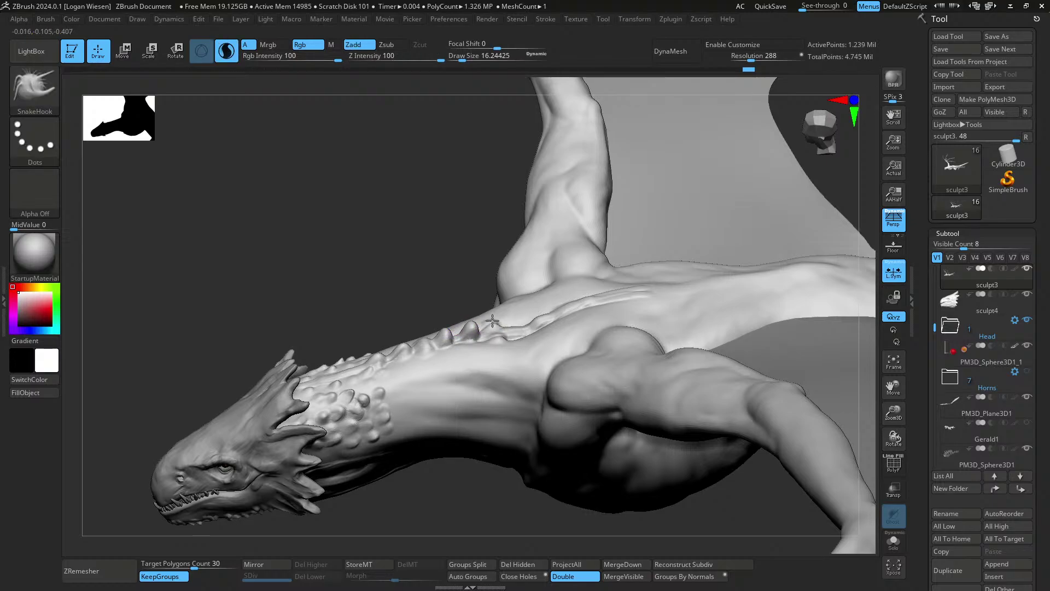
mouse_move(509, 334)
right_down()
mouse_move(494, 333)
mouse_move(525, 324)
right_up()
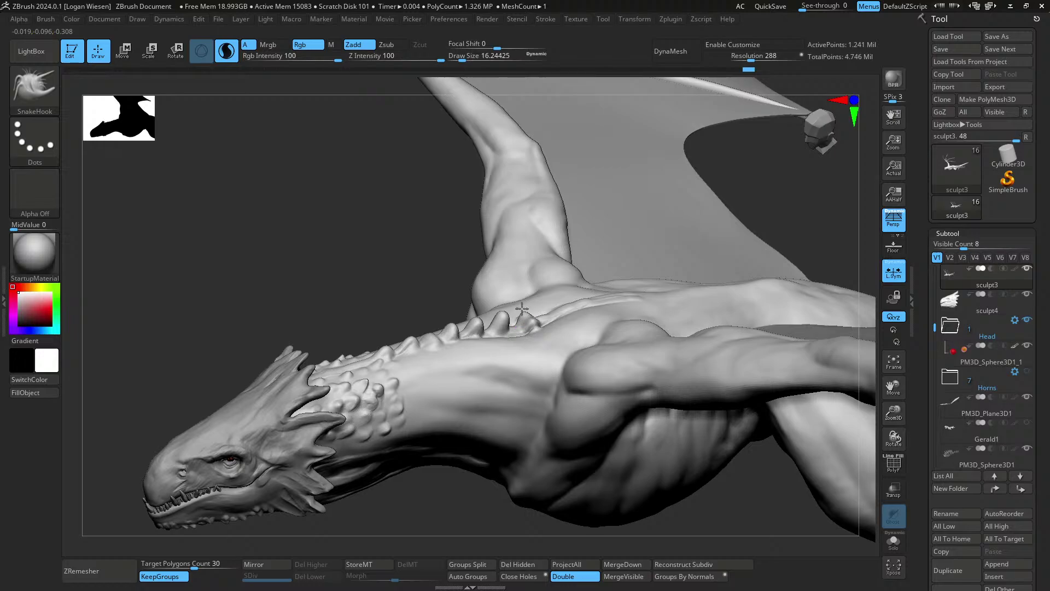
mouse_move(522, 309)
mouse_down()
mouse_move(520, 321)
mouse_move(521, 308)
mouse_up()
mouse_move(540, 322)
right_down()
mouse_move(522, 330)
mouse_move(541, 311)
right_up()
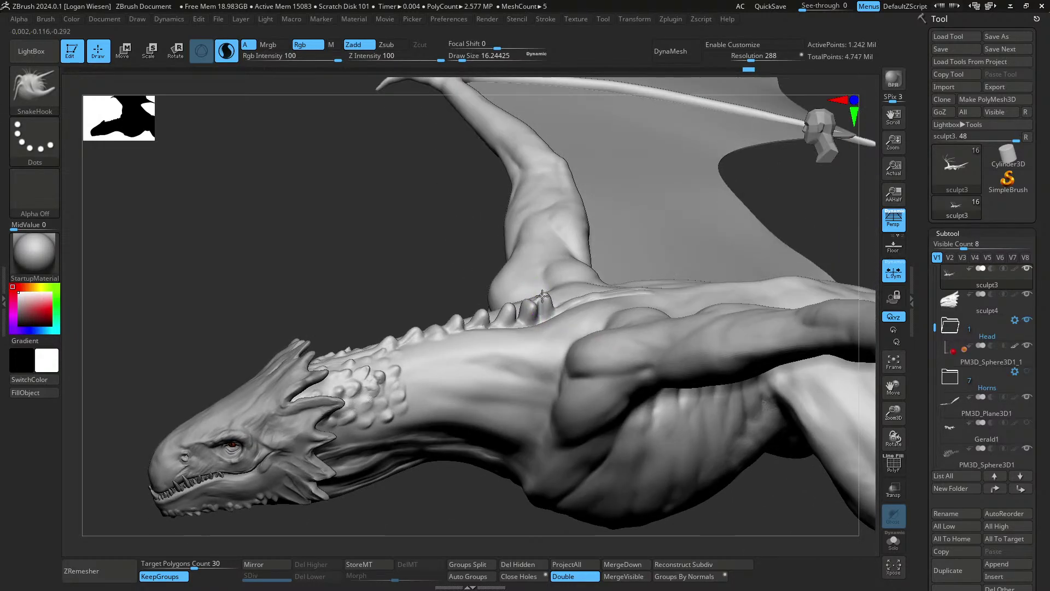
drag(542, 296, 544, 292)
- Check the spine ridge from above and undo the spikes pulled along the neck
mouse_move(593, 305)
ctrl+right_down()
mouse_move(542, 286)
mouse_move(545, 348)
mouse_move(508, 325)
ctrl+right_up()
right_drag(569, 313, 569, 351)
alt+right_drag(570, 350, 585, 299)
right_drag(580, 370, 574, 421)
mouse_move(576, 272)
right_down()
mouse_move(563, 258)
mouse_move(541, 326)
right_up()
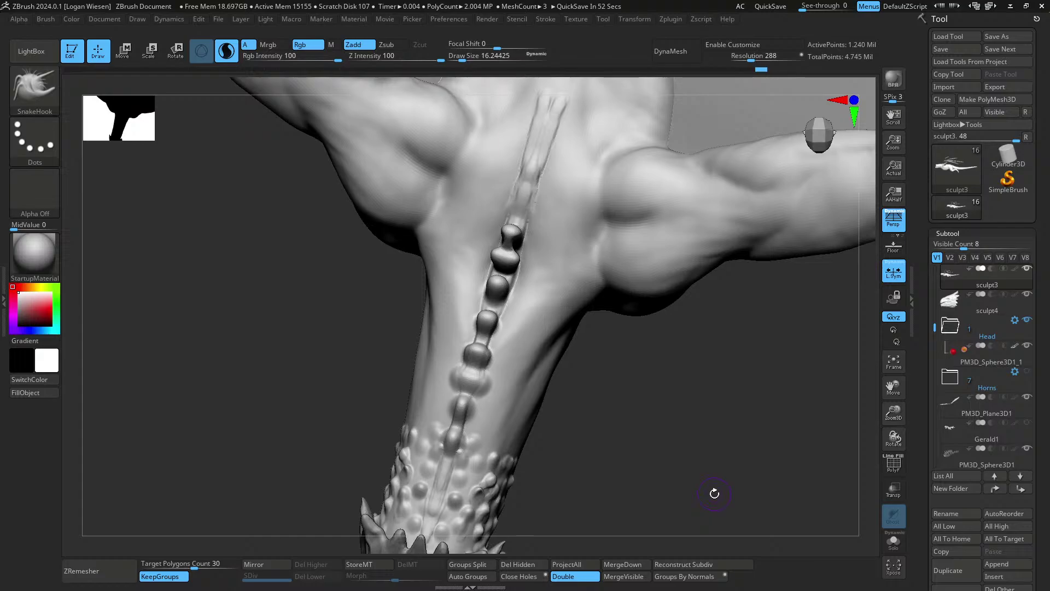
mouse_move(712, 481)
mouse_down()
mouse_move(687, 300)
mouse_move(635, 284)
mouse_move(569, 290)
mouse_move(577, 331)
mouse_up()
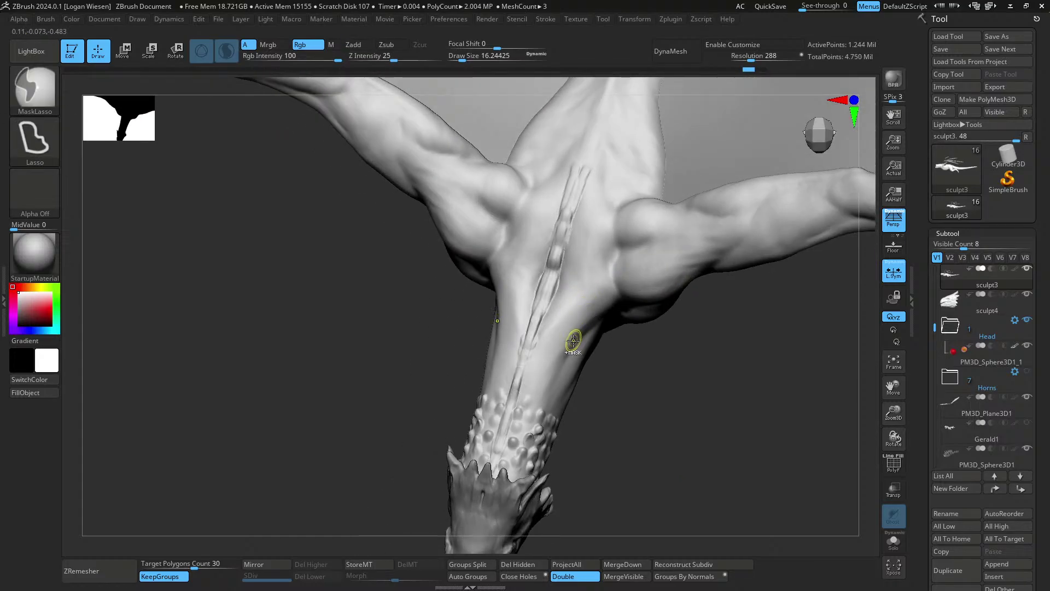
key(ctrl+z)
- Build up the upper back around the spine ridge between the shoulders with ClayBuildup at a draw size of about 43
mouse_move(567, 345)
right_down()
mouse_move(582, 326)
mouse_move(590, 347)
mouse_move(587, 317)
right_up()
key(b)
key(c)
key(b)
key(s)
drag(559, 213, 569, 214)
mouse_move(600, 166)
mouse_down()
mouse_move(571, 246)
mouse_move(582, 235)
mouse_up()
right_drag(582, 234, 618, 298)
alt+right_drag(615, 313, 614, 315)
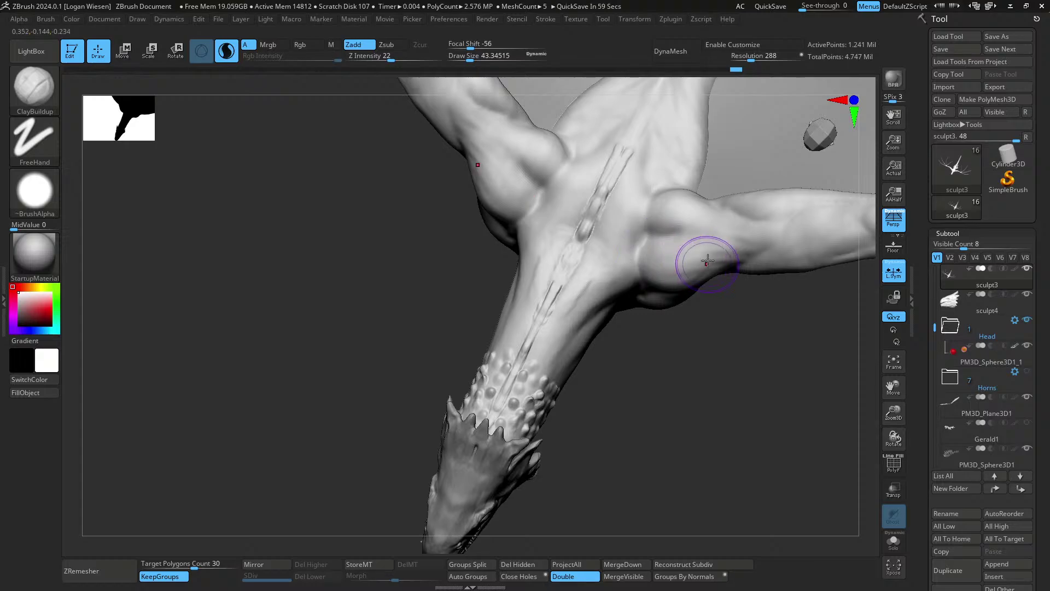
- Build up the upper back beside the spine ridge between the shoulders with ClayBuildup at draw sizes of about 56 to 62
alt+right_drag(710, 260, 706, 282)
key(s)
drag(590, 268, 594, 268)
drag(609, 245, 589, 268)
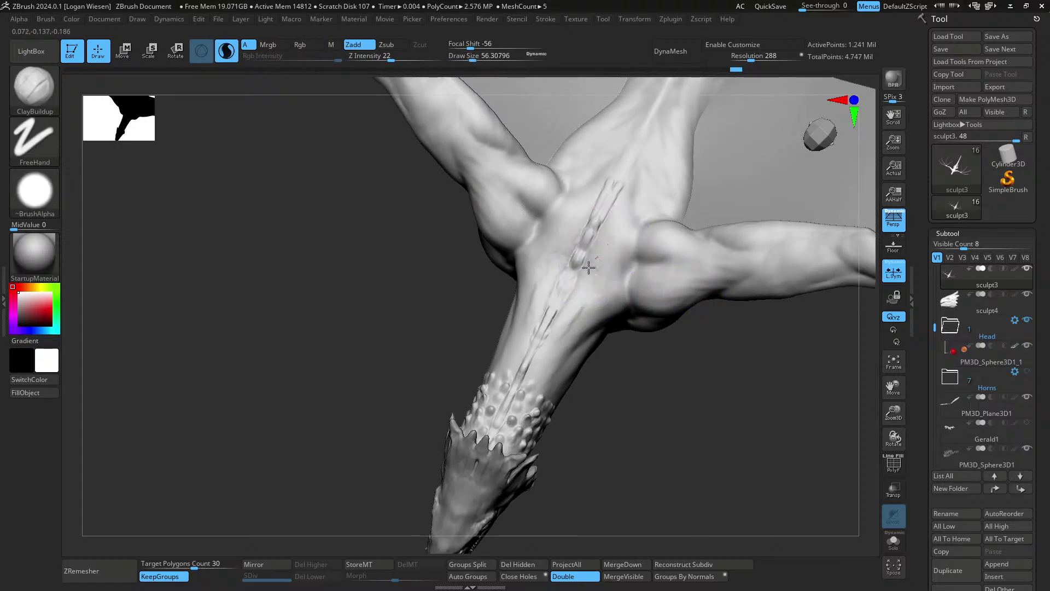
right_drag(594, 284, 591, 282)
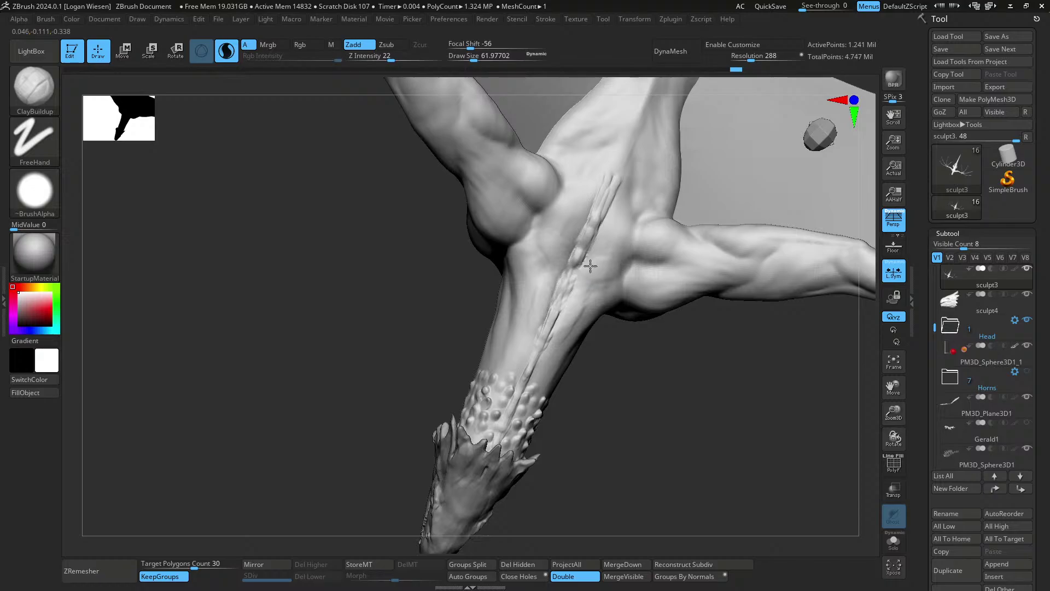
mouse_move(625, 232)
right_down()
mouse_move(583, 298)
mouse_move(609, 287)
mouse_move(615, 262)
right_up()
- Build up the side of the neck between the scales and the shoulder with ClayBuildup at draw size about 56
mouse_move(621, 340)
right_down()
mouse_move(627, 277)
mouse_move(596, 323)
mouse_move(558, 314)
right_up()
mouse_move(559, 314)
ctrl+right_down()
mouse_move(566, 334)
mouse_move(578, 329)
ctrl+right_up()
drag(516, 296, 614, 366)
right_drag(616, 366, 593, 357)
drag(618, 372, 508, 311)
mouse_move(595, 376)
right_down()
mouse_move(569, 329)
mouse_move(586, 335)
right_up()
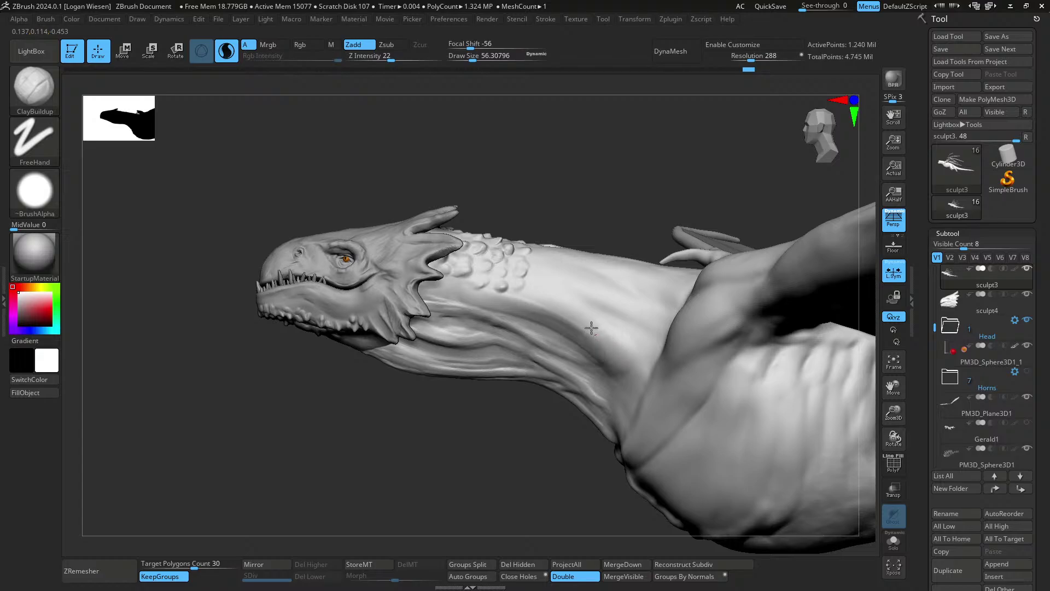
- Sculpt the muscle transition from the top of the neck into the wing shoulder with ClayBuildup at draw size about 56
right_drag(537, 315, 531, 237)
right_drag(594, 282, 598, 270)
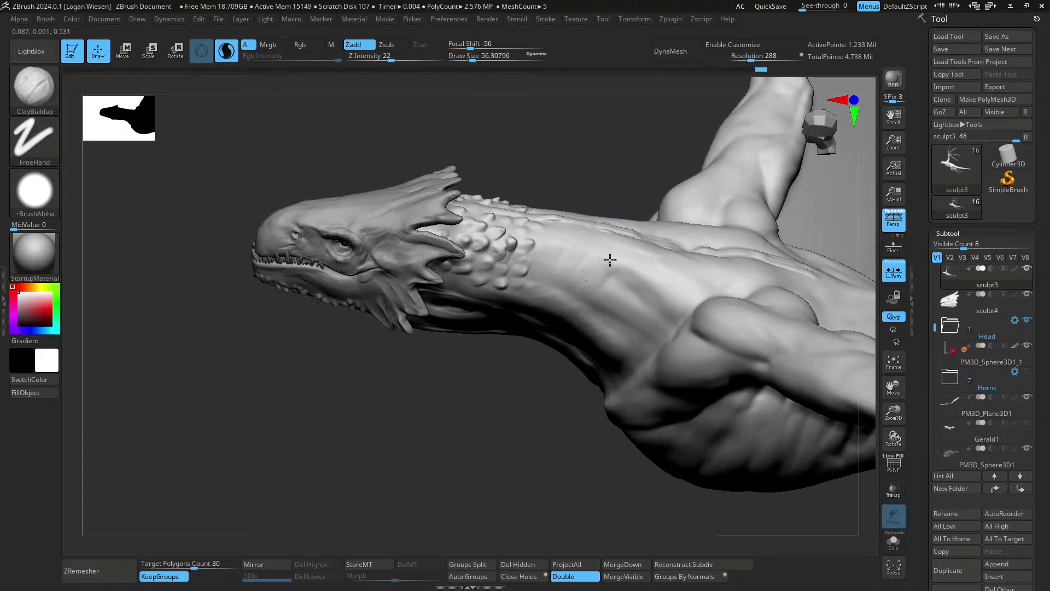
right_drag(650, 327, 668, 290)
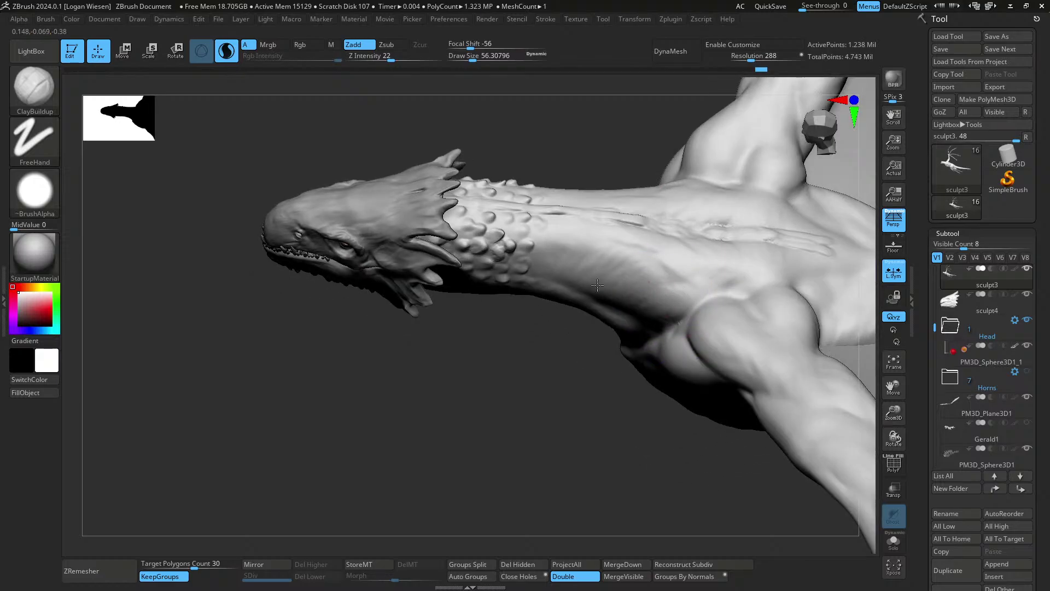
right_drag(558, 237, 592, 232)
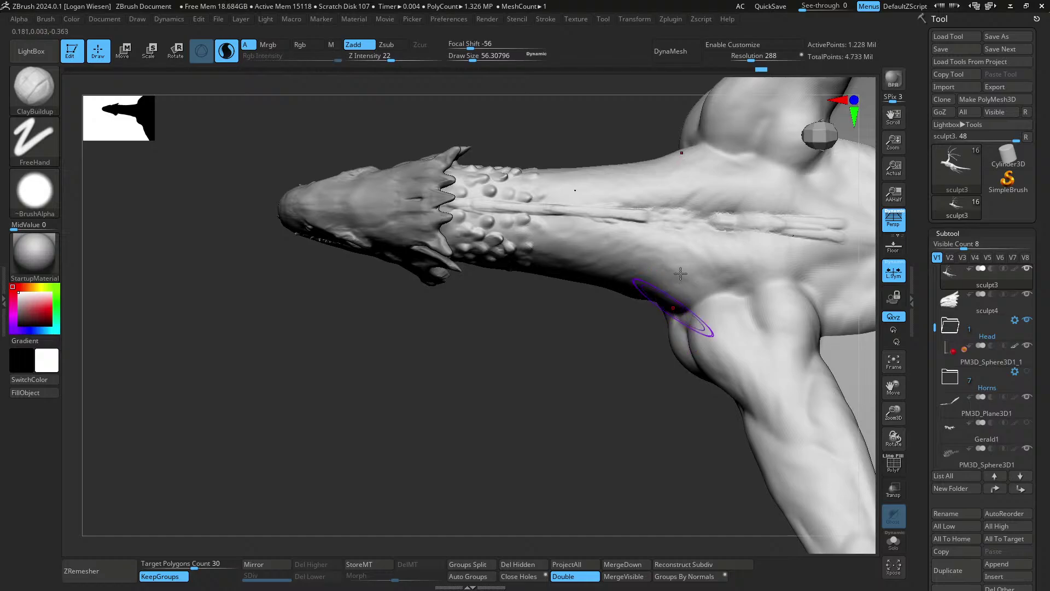
- Sculpt muscle strands and skin folds from the wing shoulder down over the ribcage with ClayBuildup at draw sizes of about 43 to 54
mouse_move(674, 322)
right_down()
mouse_move(729, 300)
mouse_move(710, 286)
mouse_move(717, 276)
mouse_move(569, 285)
mouse_move(650, 333)
mouse_move(513, 271)
mouse_move(605, 333)
mouse_move(617, 265)
mouse_move(628, 284)
mouse_move(645, 220)
right_up()
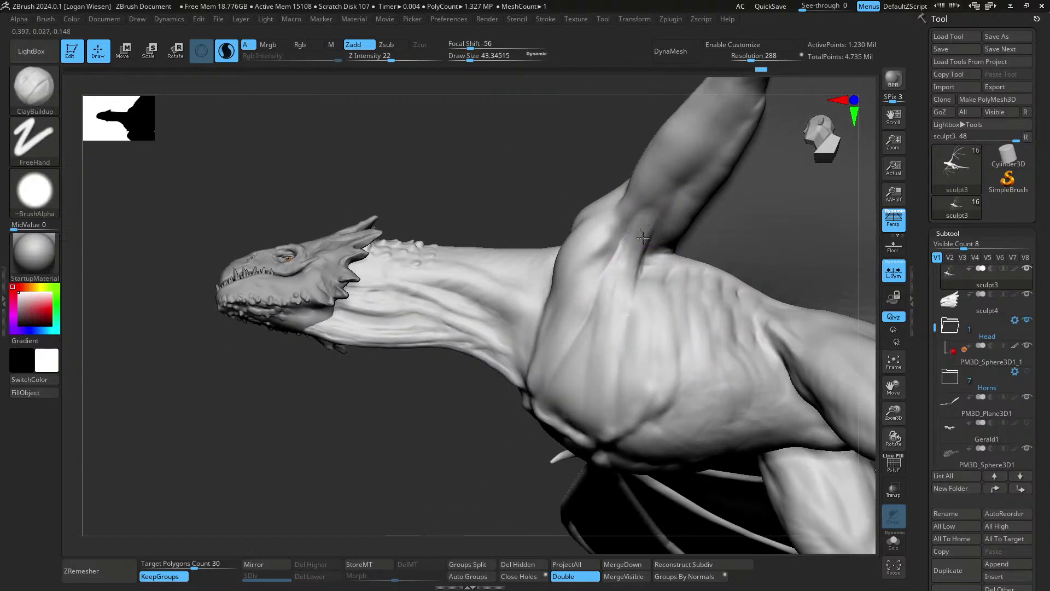
mouse_move(628, 296)
right_down()
mouse_move(605, 290)
mouse_move(624, 272)
mouse_move(624, 307)
mouse_move(582, 312)
mouse_move(591, 281)
mouse_move(593, 314)
mouse_move(594, 200)
right_up()
key(ctrl)
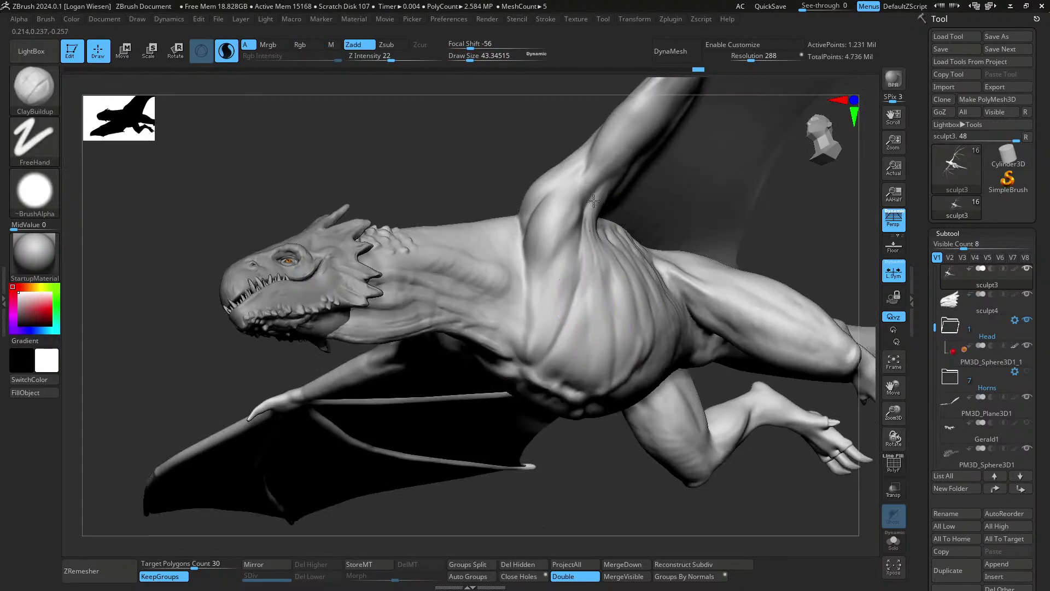
mouse_move(574, 275)
right_down()
mouse_move(605, 188)
mouse_move(547, 307)
mouse_move(586, 258)
right_up()
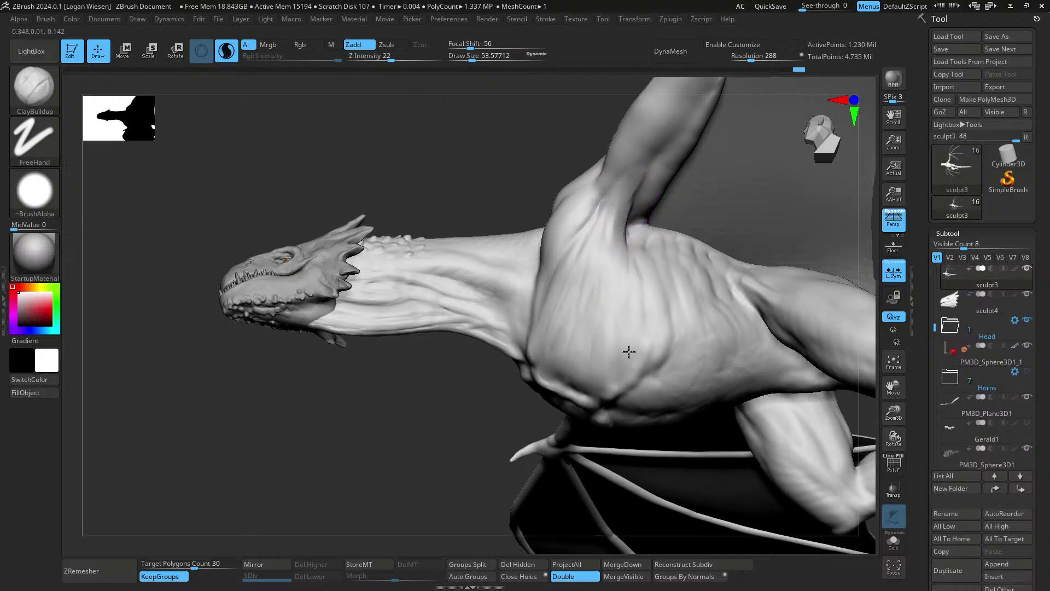
right_drag(619, 340, 568, 275)
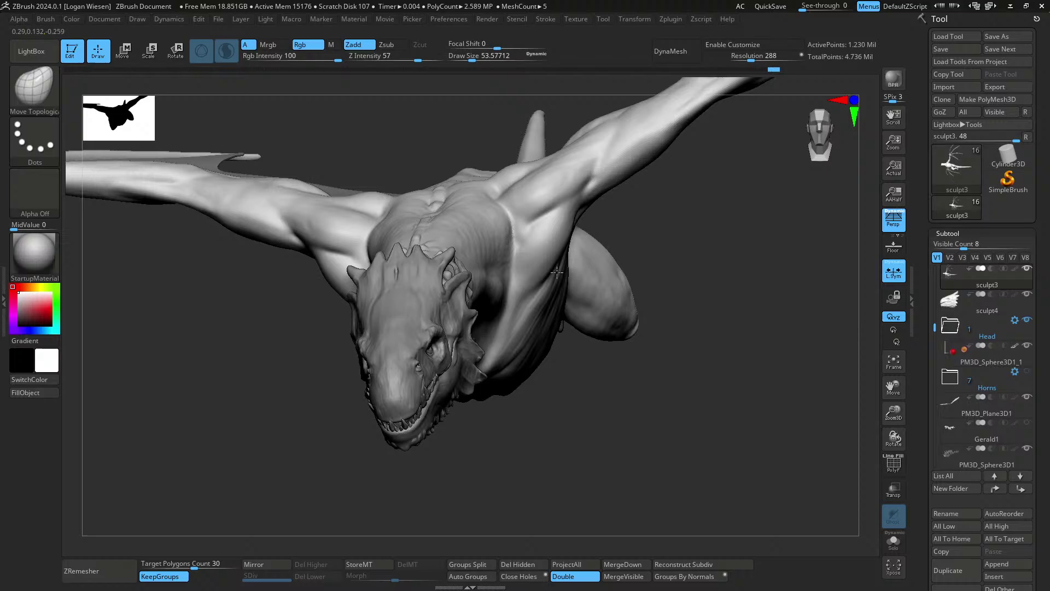
- Carve creases under the wing arm and across the upper chest with DamStandard at draw size about 46
mouse_move(557, 272)
right_down()
mouse_move(558, 218)
mouse_move(588, 230)
mouse_move(634, 216)
right_up()
key(b)
key(d)
key(s)
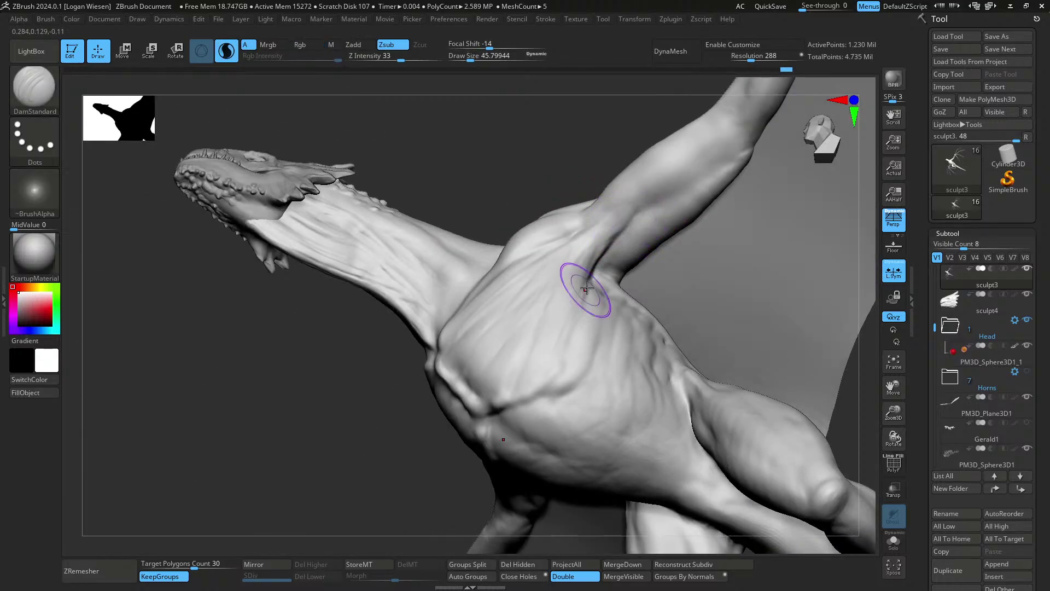
mouse_move(587, 289)
right_down()
mouse_move(599, 221)
mouse_move(650, 206)
mouse_move(563, 211)
mouse_move(561, 273)
right_up()
- Build up the muscles on the front of the wing shoulder with ClayBuildup at draw size about 41
key(b)
key(c)
key(b)
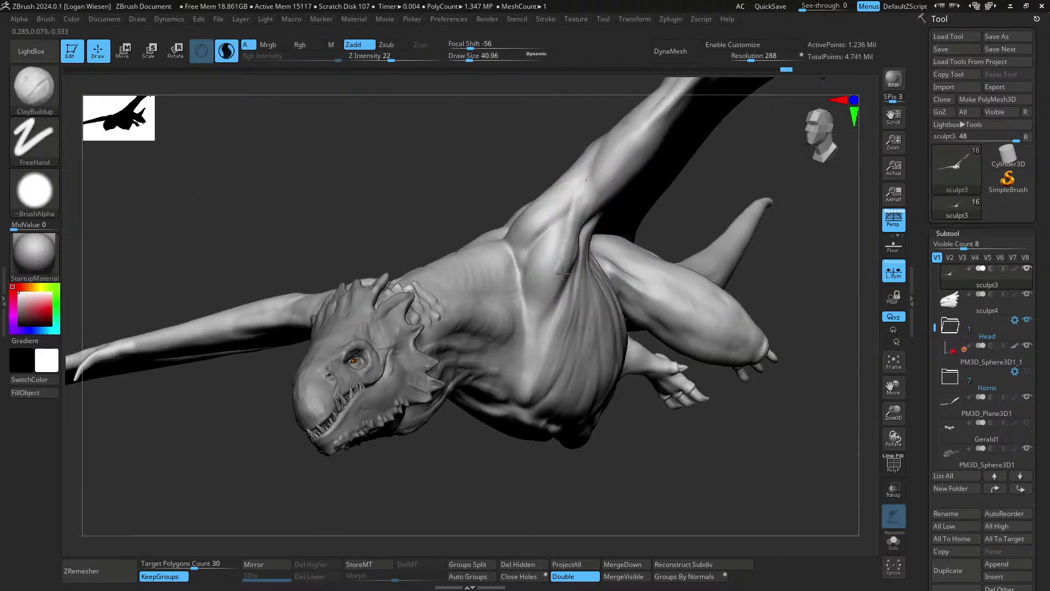
mouse_move(538, 249)
right_down()
mouse_move(561, 179)
mouse_move(549, 218)
right_up()
- Add muscle volume to the top of the wing shoulder and upper arm with ClayBuildup at draw sizes of about 51 to 59
key(s)
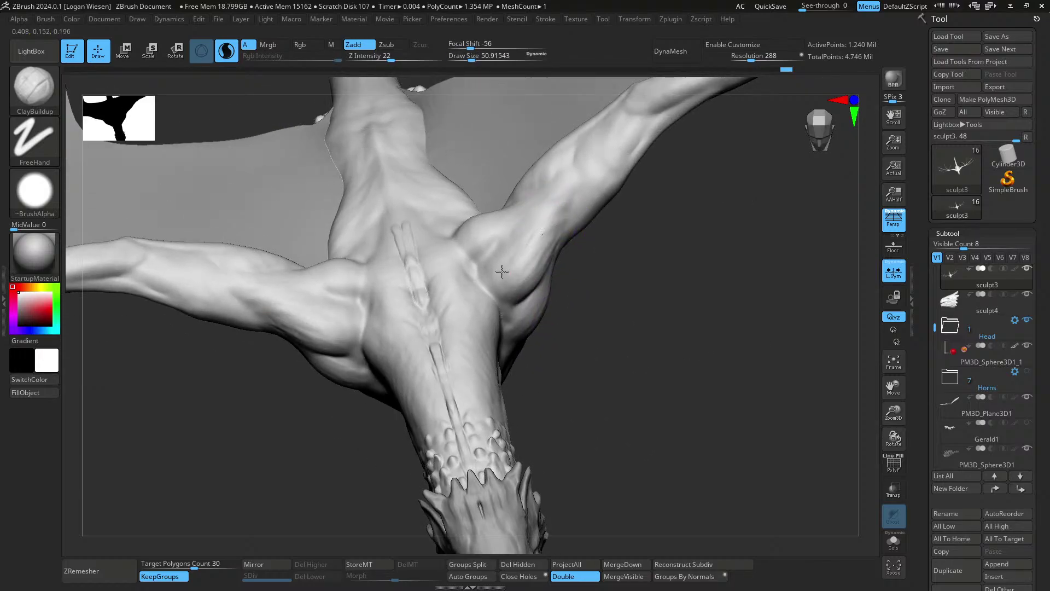
right_drag(481, 234, 463, 222)
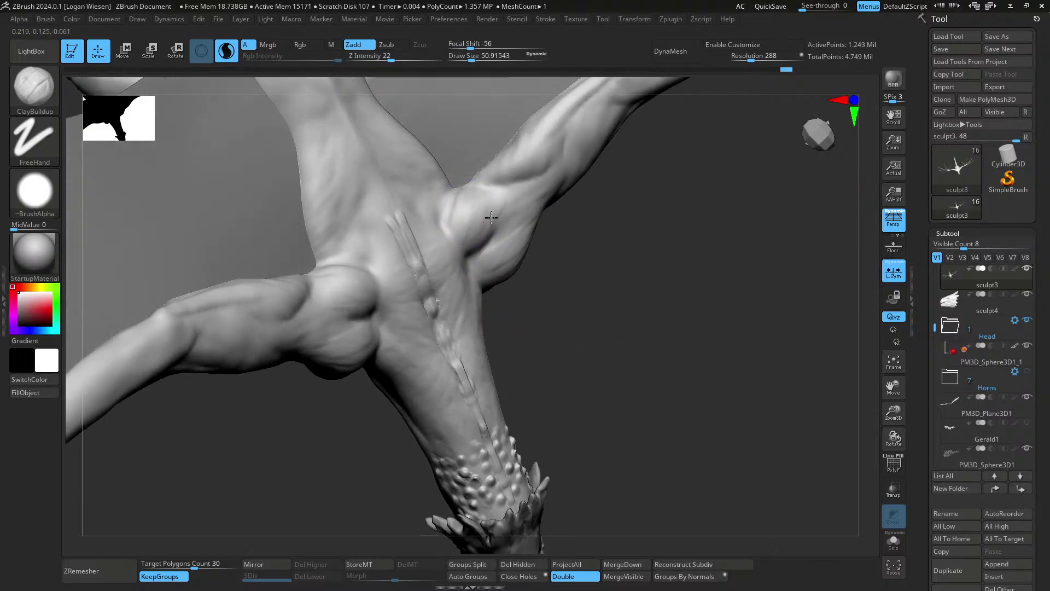
right_drag(543, 190, 528, 205)
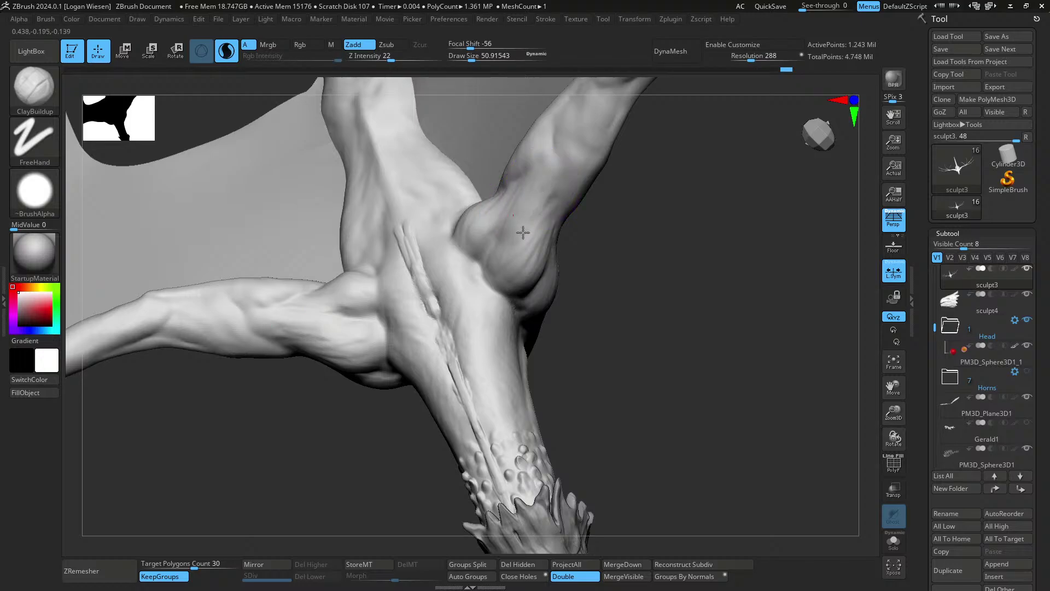
right_drag(499, 266, 513, 239)
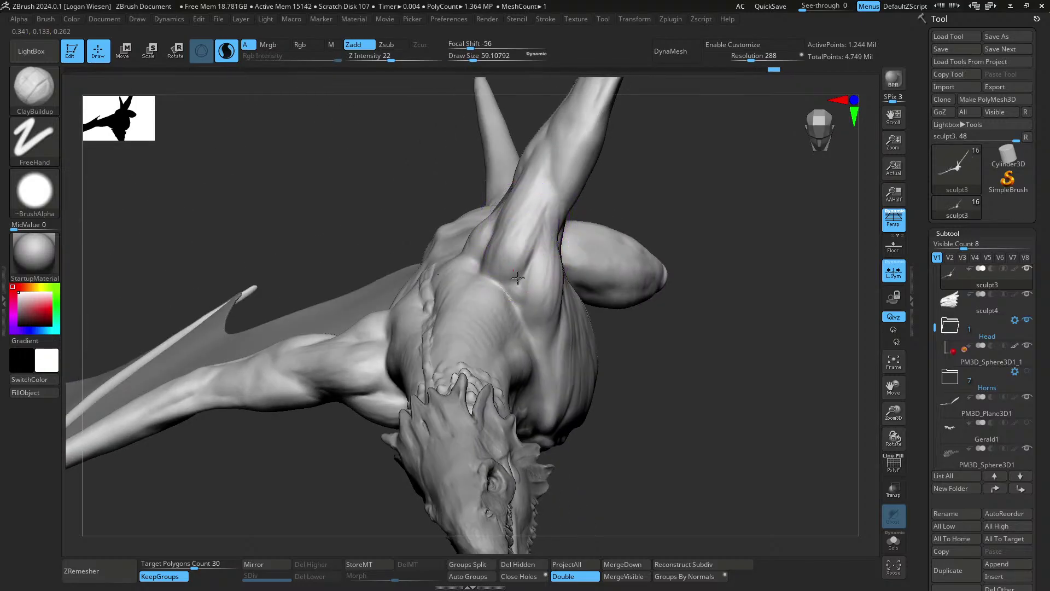
right_drag(517, 278, 532, 270)
- Build a raised collarbone ridge where the neck meets the chest with ClayBuildup at draw size about 16
mouse_move(550, 311)
right_down()
mouse_move(476, 266)
mouse_move(453, 317)
mouse_move(461, 307)
right_up()
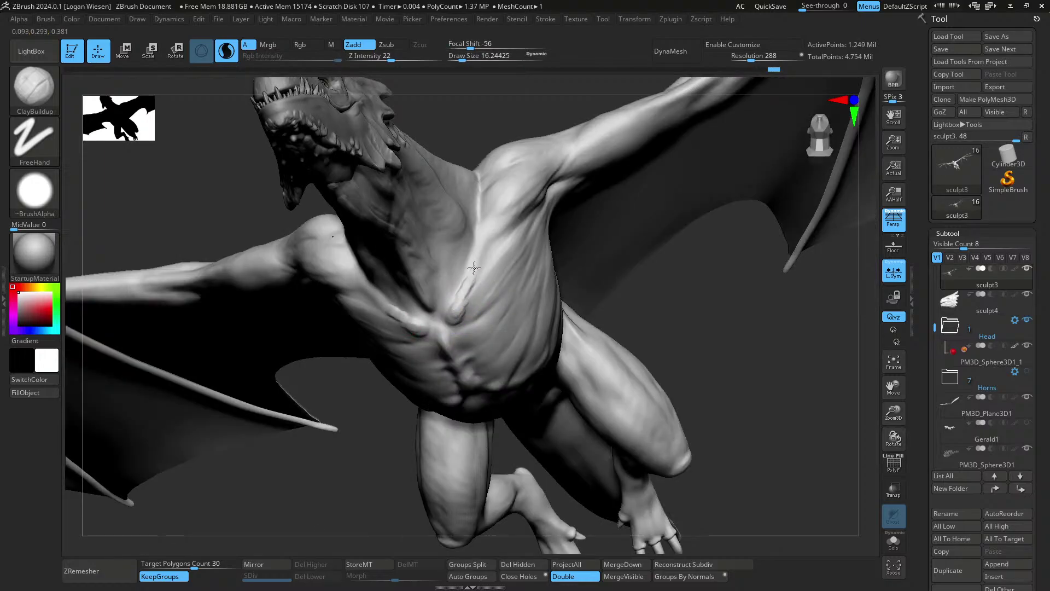
mouse_move(480, 241)
right_down()
mouse_move(461, 286)
mouse_move(432, 296)
mouse_move(367, 280)
mouse_move(536, 317)
mouse_move(504, 354)
mouse_move(587, 272)
mouse_move(592, 198)
right_up()
mouse_move(328, 339)
right_down()
mouse_move(380, 317)
mouse_move(382, 255)
mouse_move(328, 334)
right_up()
mouse_move(780, 363)
alt+right_down()
mouse_move(547, 316)
mouse_move(520, 252)
mouse_move(638, 340)
mouse_move(613, 312)
mouse_move(626, 300)
alt+right_up()
- Add a row of small bumps along the collarbone ridge with ClayBuildup at draw sizes of about 10 and 13
key(s)
drag(625, 301, 570, 279)
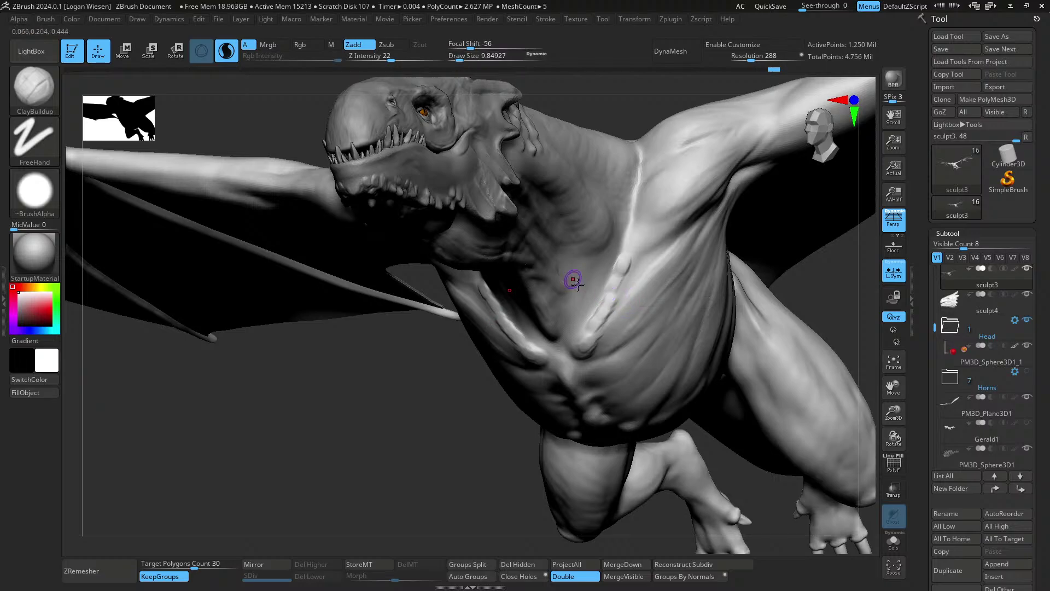
mouse_move(569, 279)
right_down()
mouse_move(597, 299)
mouse_move(621, 234)
right_up()
key(s)
drag(621, 234, 628, 234)
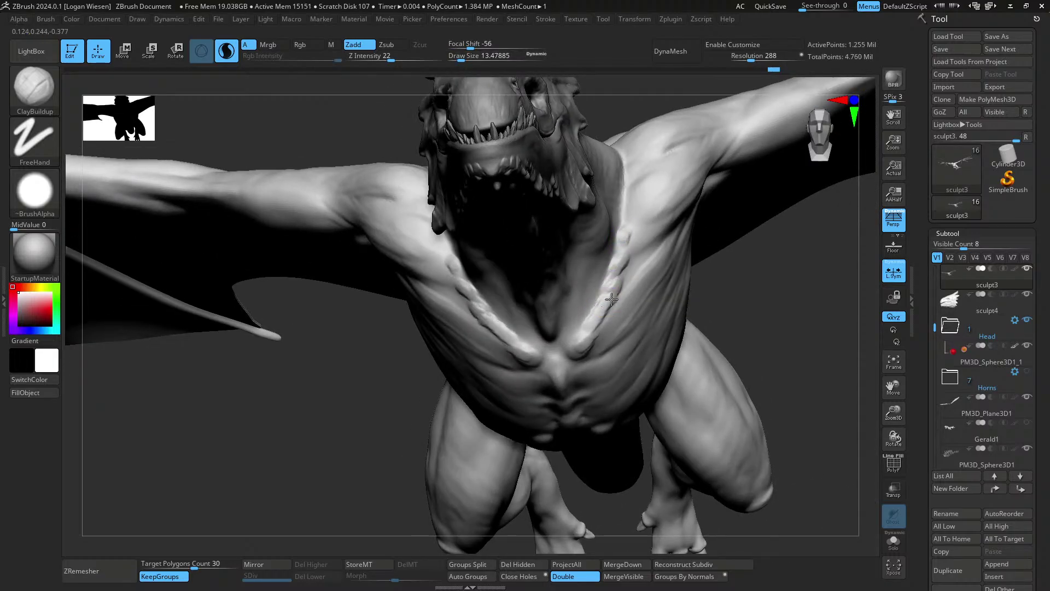
- Pull the bumps along the collarbone ridge outward with SnakeHook at draw size about 11
mouse_move(573, 352)
right_down()
mouse_move(610, 305)
mouse_move(618, 349)
mouse_move(583, 296)
mouse_move(567, 334)
mouse_move(569, 365)
mouse_move(537, 241)
mouse_move(504, 220)
mouse_move(528, 354)
right_up()
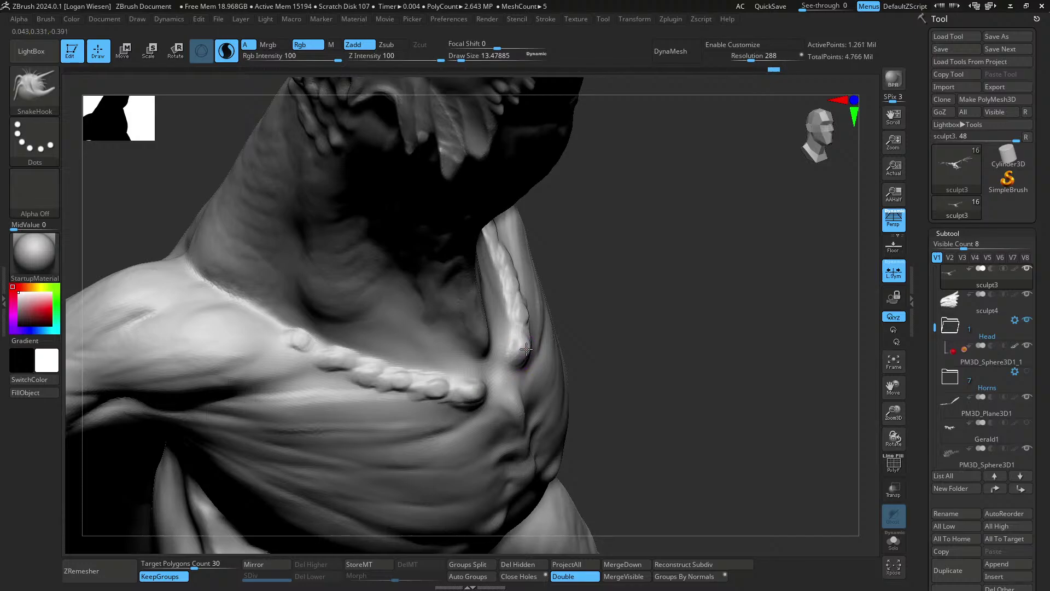
key(s)
drag(531, 308, 523, 299)
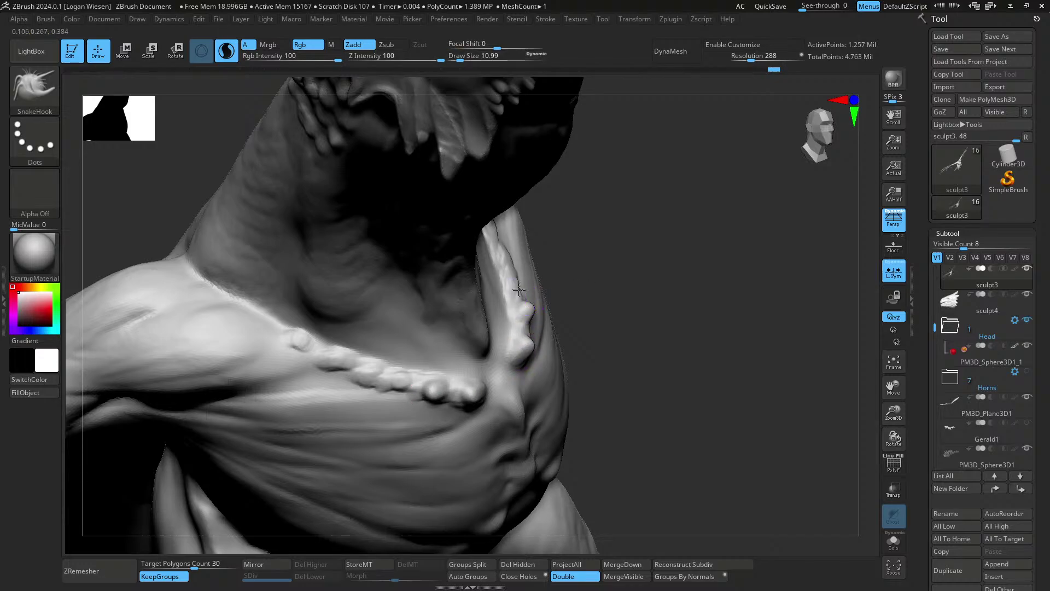
right_drag(524, 277, 502, 253)
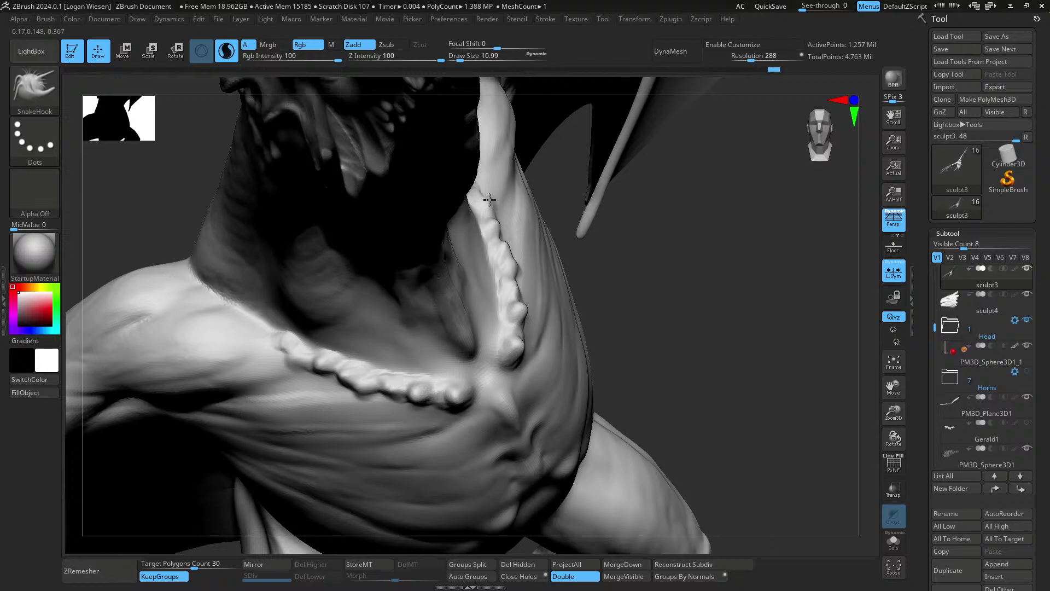
- Adjust the shape of the bumpy collarbone ridge with Move Topological at draw sizes of about 32 and 19
mouse_move(489, 211)
right_down()
mouse_move(530, 294)
mouse_move(690, 301)
mouse_move(529, 347)
mouse_move(438, 344)
right_up()
key(b)
key(m)
key(t)
key(bracketright)
key(bracketright)
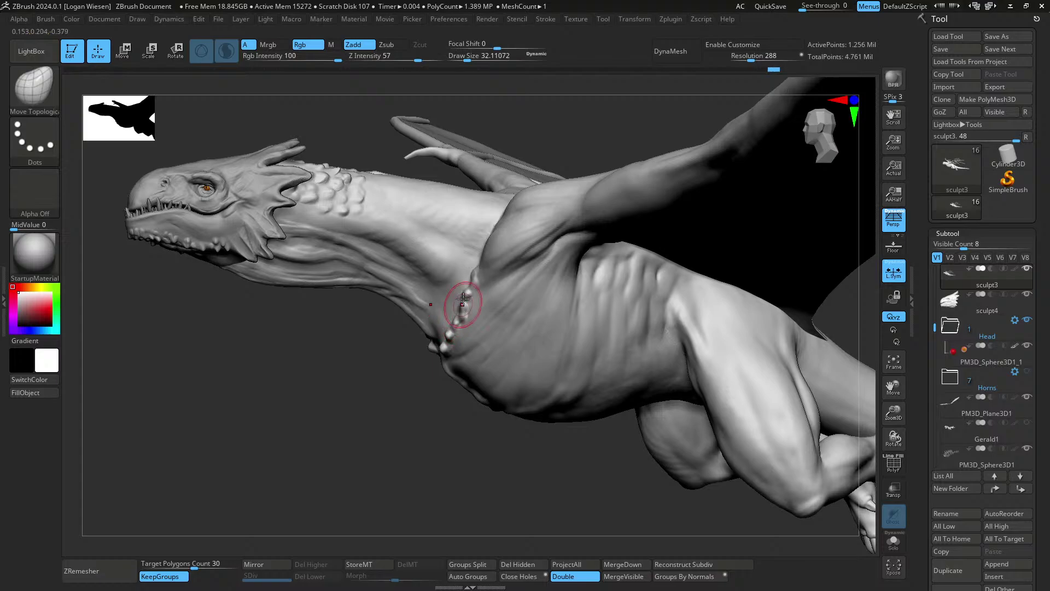
mouse_move(486, 317)
right_down()
mouse_move(579, 273)
mouse_move(569, 306)
mouse_move(588, 326)
right_up()
key(bracketleft)
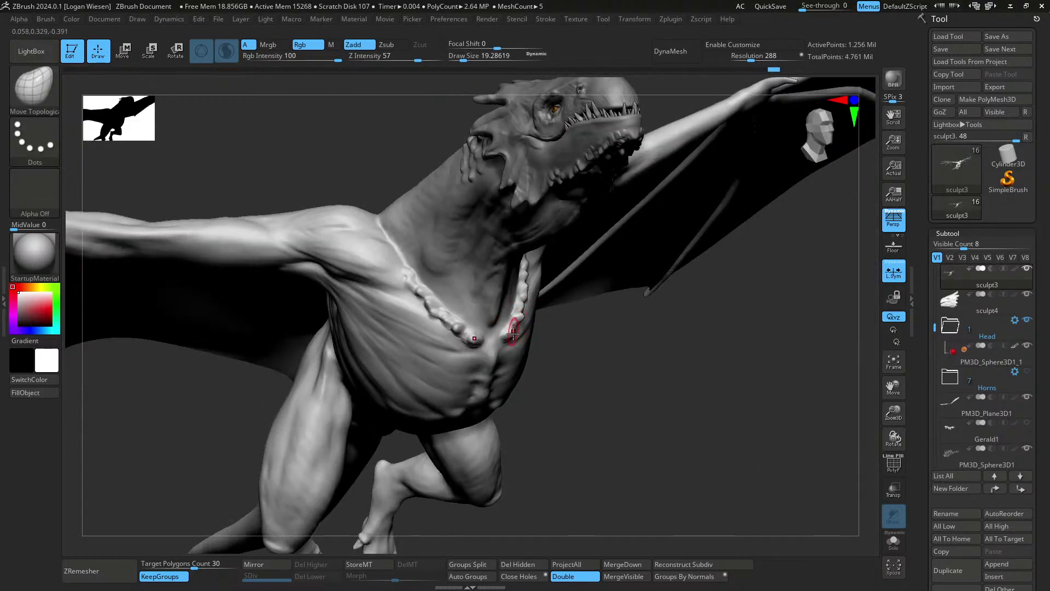
- Fill in the chest along the lower edge of the collarbone ridge with ClayBuildup at draw size about 28
right_drag(509, 333, 506, 328)
key(b)
key(c)
key(b)
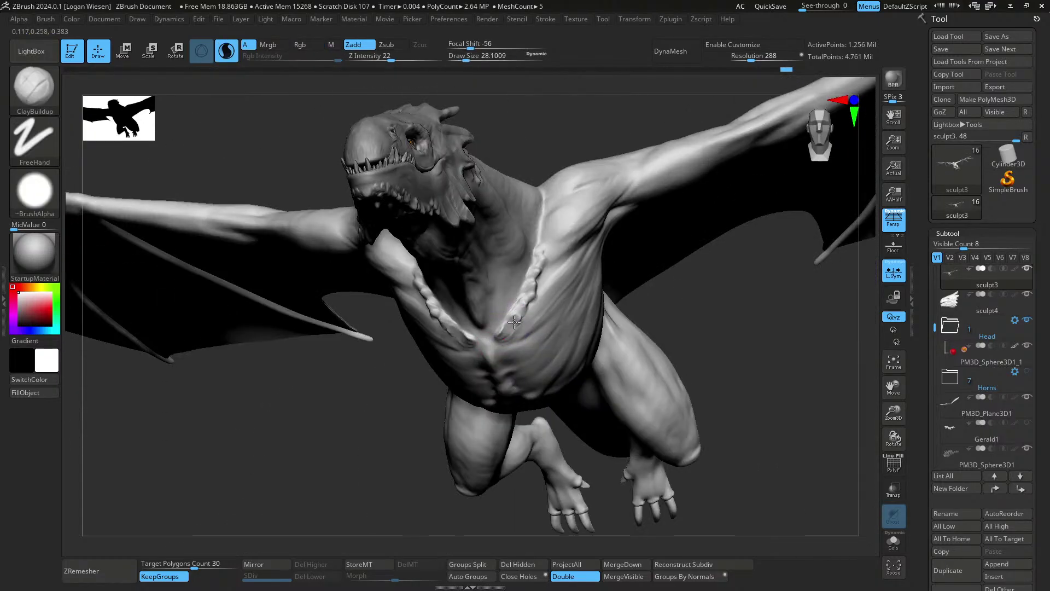
drag(517, 317, 534, 265)
ctrl+drag(263, 454, 290, 481)
- Blend the collarbone bumps into the chest from shoulder to sternum with ClayBuildup at draw size about 24
right_drag(525, 329, 569, 295)
ctrl+right_drag(569, 296, 569, 339)
mouse_move(520, 300)
mouse_down()
mouse_move(530, 281)
mouse_move(540, 295)
mouse_up()
right_drag(540, 296, 547, 284)
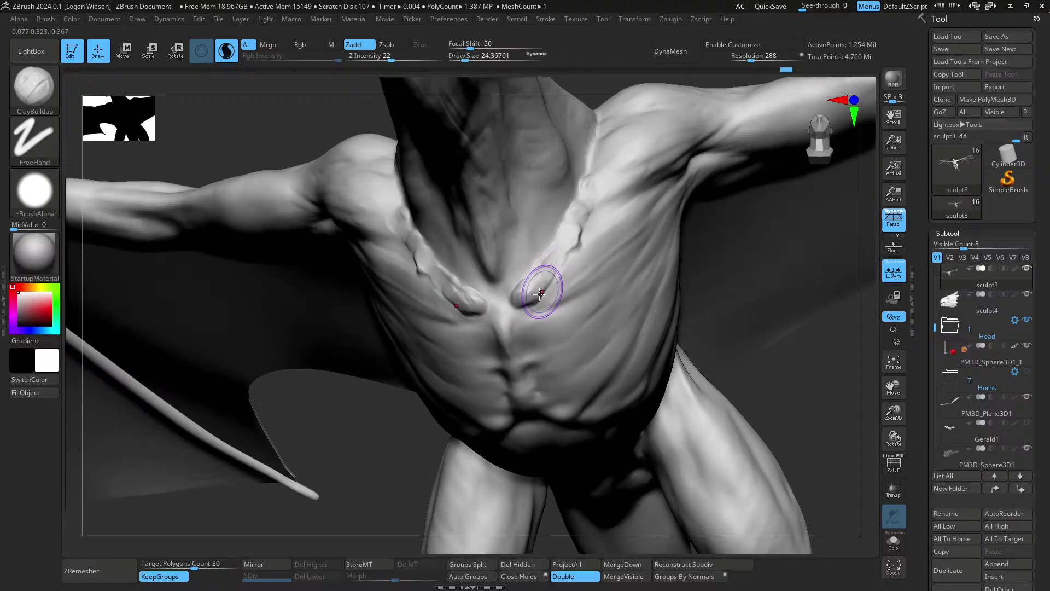
drag(588, 198, 564, 249)
drag(578, 227, 552, 263)
drag(572, 237, 535, 295)
- Sculpt a thin central ridge down the sternum below the collarbones with ClayBuildup at draw size about 12
right_drag(541, 325, 509, 294)
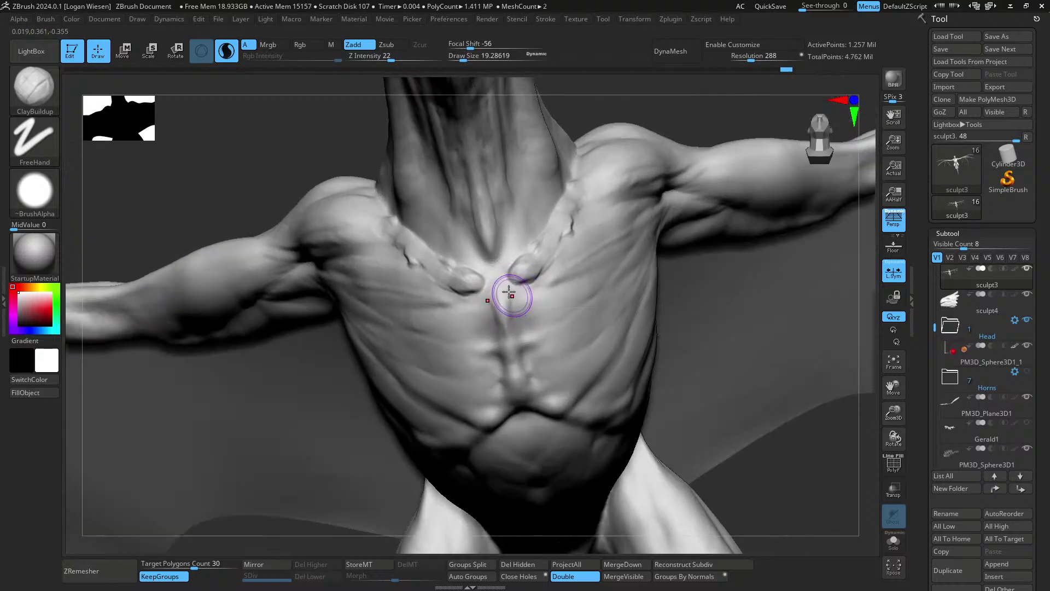
key(s)
drag(504, 299, 503, 324)
drag(506, 333, 504, 284)
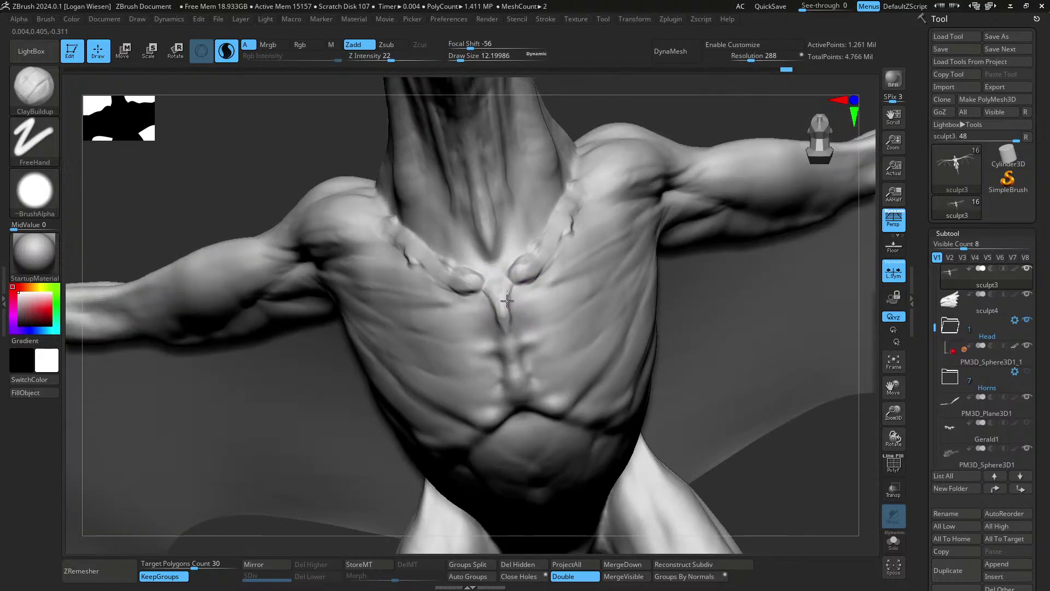
right_drag(507, 301, 507, 320)
drag(512, 332, 513, 350)
- Build up and smooth paired rib ends along the sternum with ClayBuildup at draw sizes of about 18 to 24
mouse_move(511, 335)
alt+right_down()
mouse_move(504, 274)
mouse_move(522, 328)
alt+right_up()
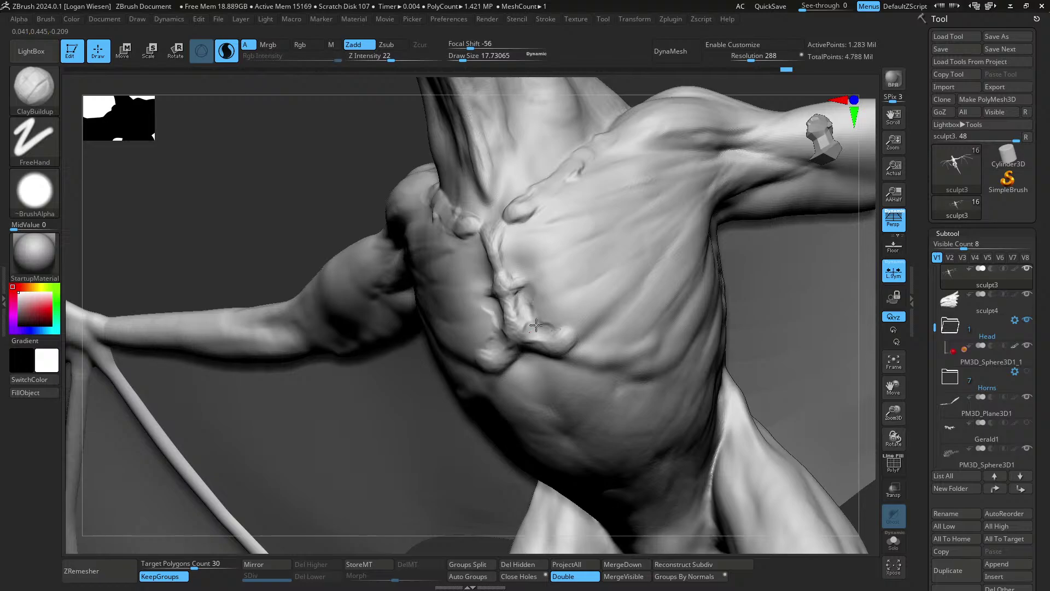
mouse_move(521, 288)
right_down()
mouse_move(507, 255)
mouse_move(510, 268)
right_up()
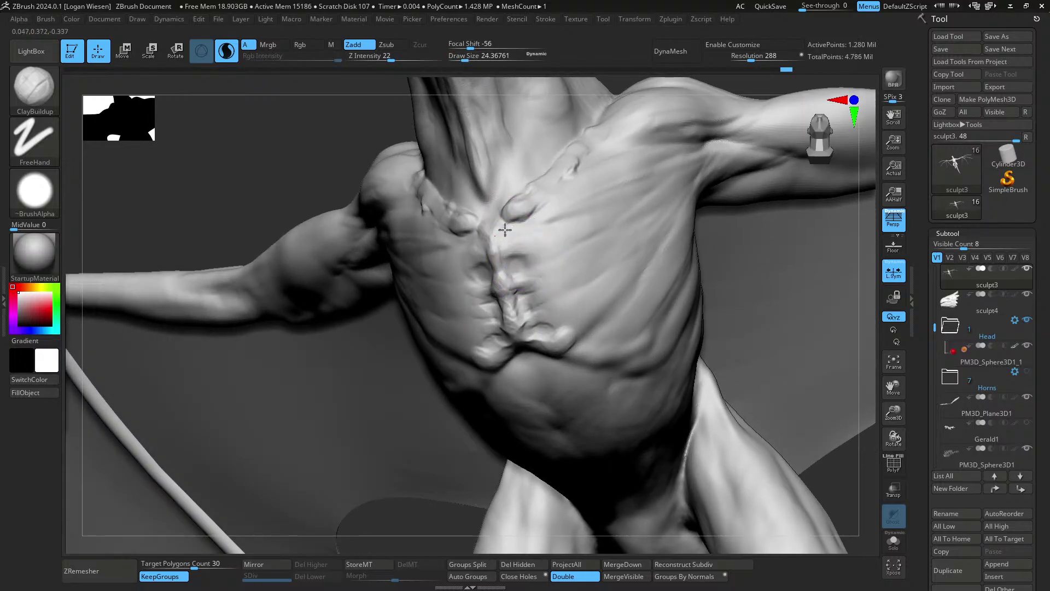
mouse_move(505, 230)
right_down()
mouse_move(567, 282)
mouse_move(528, 300)
mouse_move(573, 336)
mouse_move(547, 321)
mouse_move(585, 301)
mouse_move(527, 324)
mouse_move(612, 309)
mouse_move(593, 363)
mouse_move(603, 309)
mouse_move(629, 290)
mouse_move(544, 251)
mouse_move(519, 279)
mouse_move(578, 275)
mouse_move(579, 262)
mouse_move(634, 277)
mouse_move(649, 313)
right_up()
key(shift)
key(s)
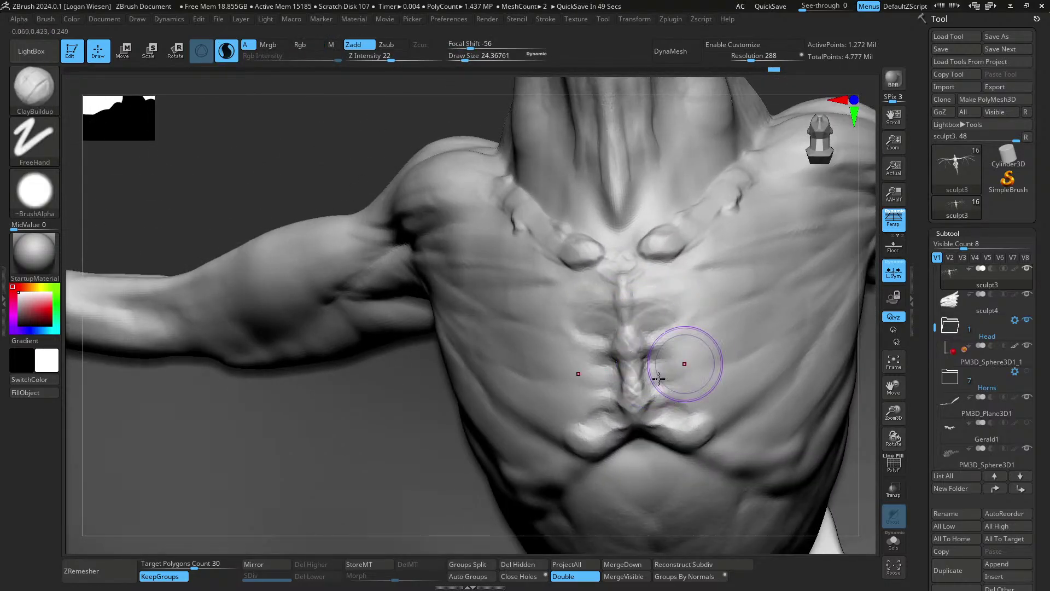
- Switch to the sculpt4 head subtool and adjust the eyelid shape with Move Topological at draw size about 11
mouse_move(684, 404)
ctrl+right_down()
mouse_move(651, 284)
mouse_move(666, 294)
mouse_move(607, 335)
mouse_move(544, 326)
mouse_move(542, 372)
ctrl+right_up()
alt+click(487, 272)
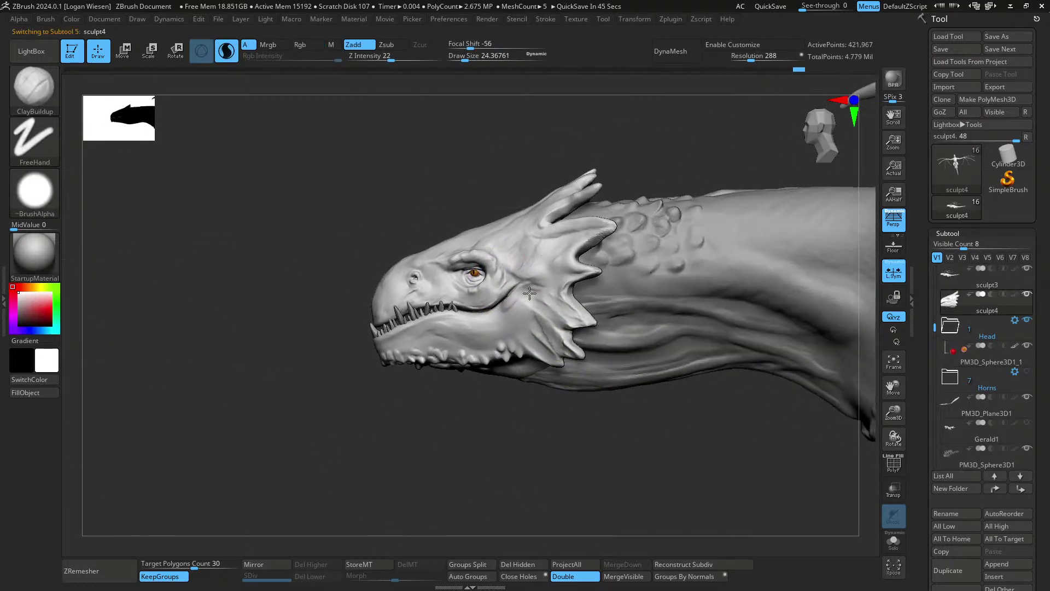
mouse_move(490, 279)
ctrl+right_down()
mouse_move(536, 368)
mouse_move(544, 281)
mouse_move(558, 282)
mouse_move(572, 224)
ctrl+right_up()
drag(564, 290, 568, 284)
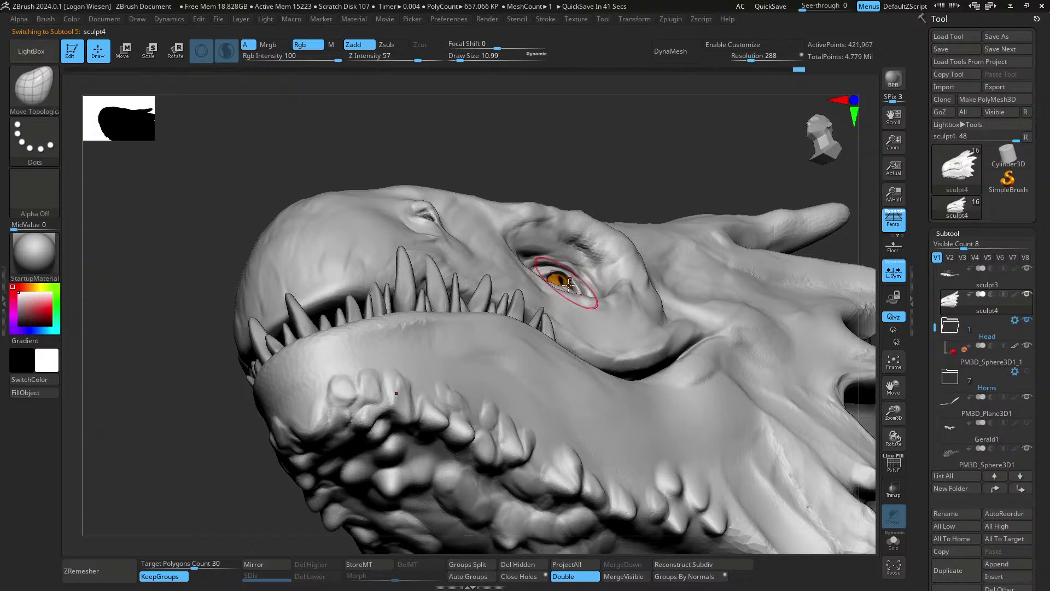
- Isolate the head and thicken the spikes along the frill's back edge with ClayBuildup at draw size about 9
mouse_move(549, 317)
right_down()
mouse_move(615, 281)
mouse_move(625, 224)
mouse_move(638, 251)
mouse_move(663, 223)
right_up()
key(b)
key(c)
key(b)
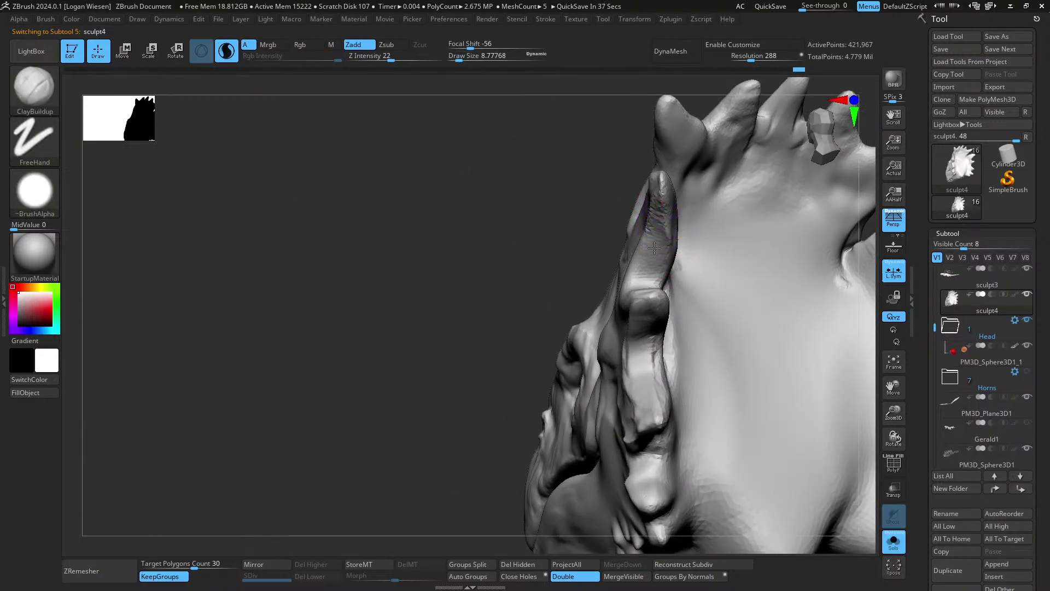
drag(665, 196, 648, 280)
right_drag(649, 280, 711, 219)
- Thicken and smooth the spikes along the frill's side edge with ClayBuildup at draw sizes of about 9 to 12
mouse_move(690, 196)
mouse_down()
mouse_move(636, 274)
mouse_move(663, 245)
mouse_up()
right_drag(674, 227, 731, 205)
mouse_move(690, 194)
shift+mouse_down()
mouse_move(635, 192)
mouse_move(651, 192)
shift+mouse_up()
right_drag(643, 198, 619, 210)
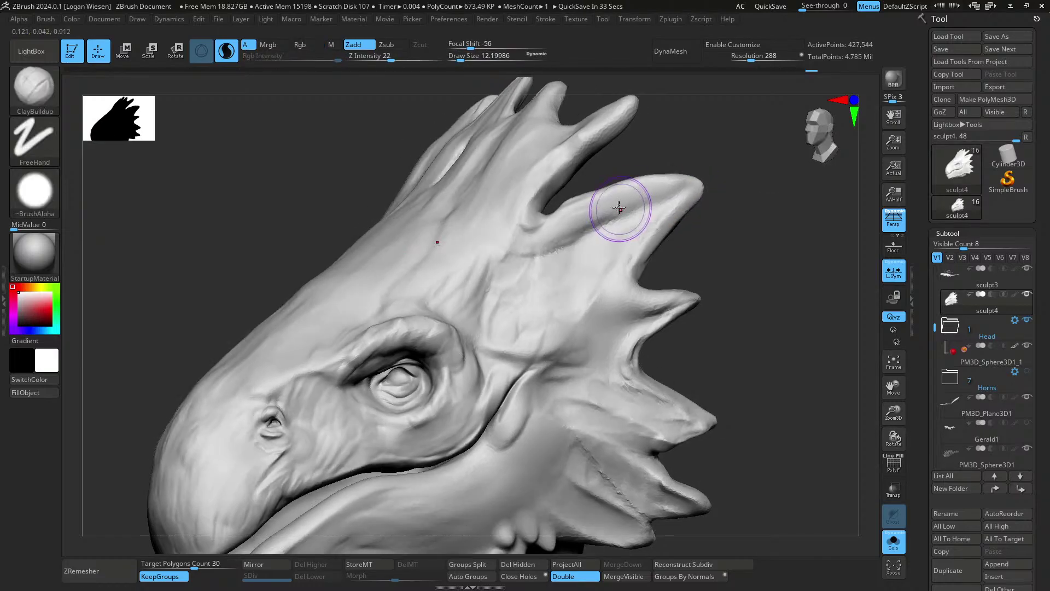
- Reshape the head's large upper side frill spike with Move Topological at draw sizes of about 12 to 23
key(b)
key(m)
key(t)
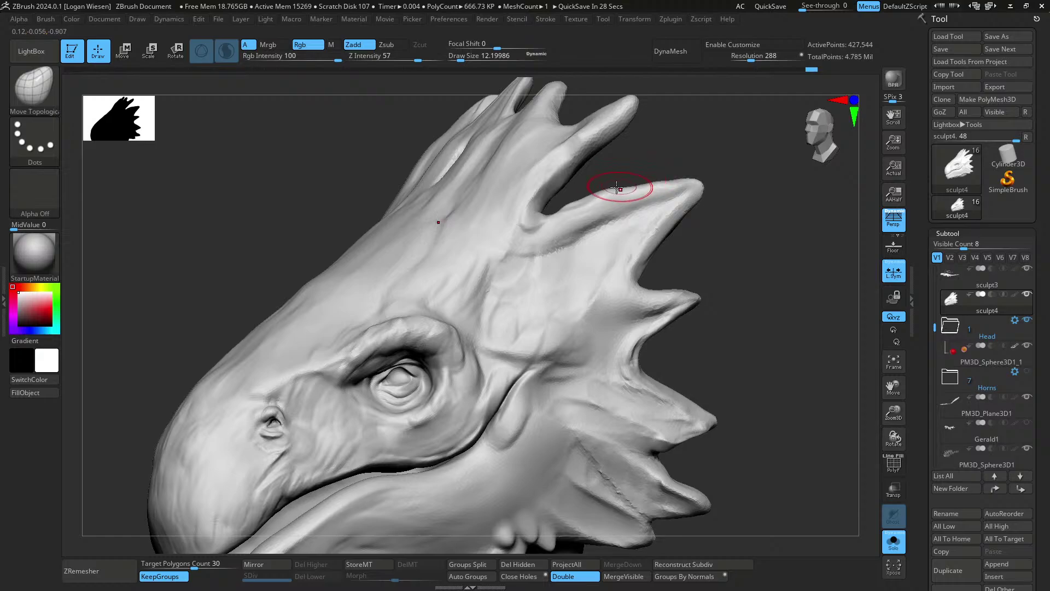
mouse_move(569, 211)
right_down()
mouse_move(579, 219)
mouse_move(572, 202)
mouse_move(583, 203)
right_up()
key(s)
drag(537, 188, 541, 188)
mouse_move(539, 188)
right_down()
mouse_move(538, 235)
mouse_move(534, 162)
mouse_move(607, 294)
mouse_move(535, 234)
right_up()
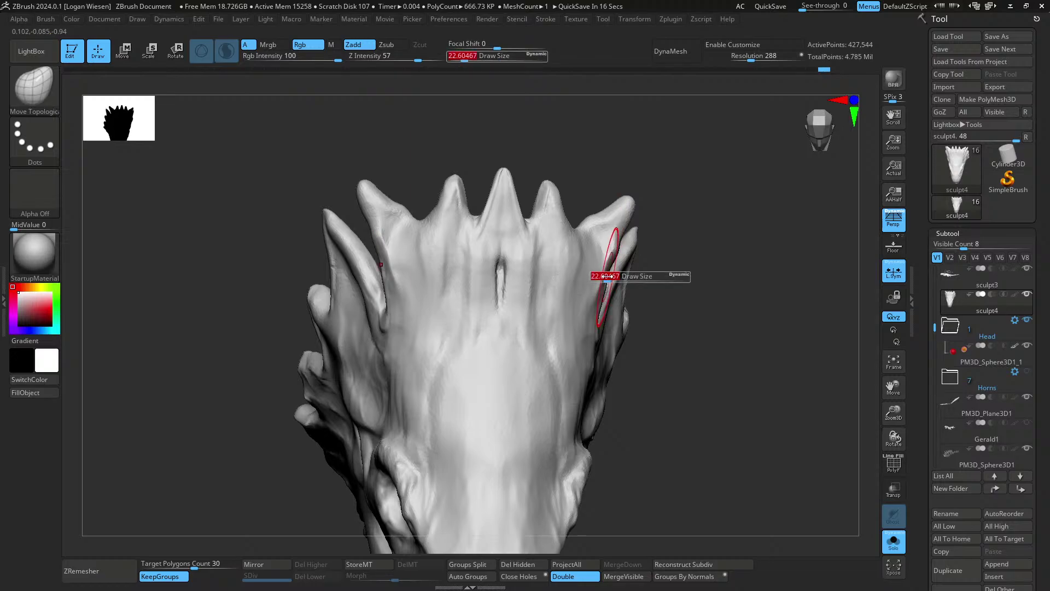
- Build up the outer crown spike and the gap beside the upper side spike with ClayBuildup at draw sizes of about 10 to 16
key(b)
key(c)
key(b)
mouse_move(591, 255)
right_down()
mouse_move(509, 257)
mouse_move(616, 232)
right_up()
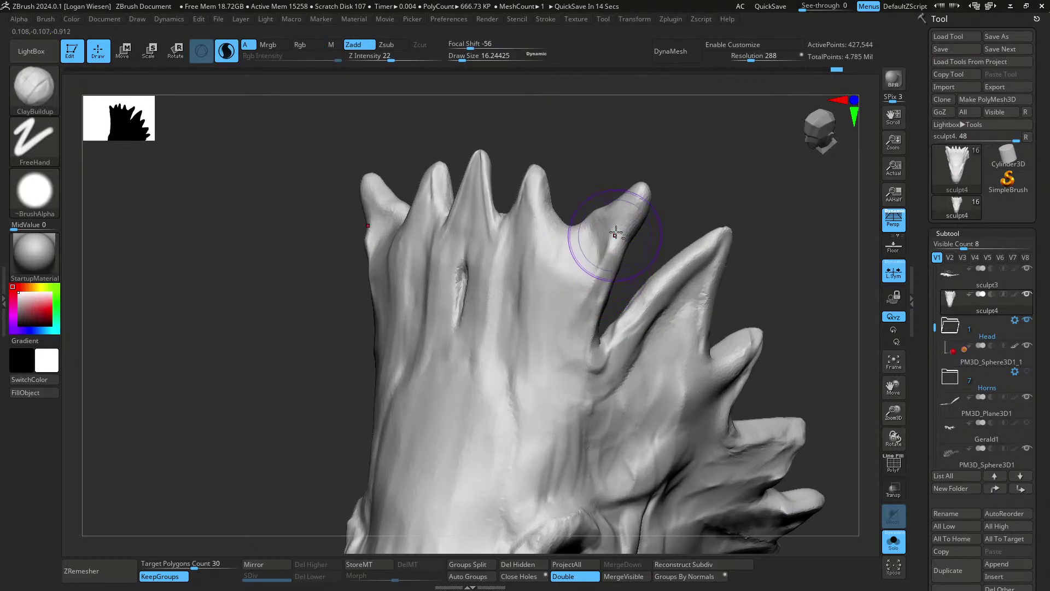
right_drag(593, 294, 605, 270)
drag(603, 288, 598, 322)
right_drag(582, 313, 605, 305)
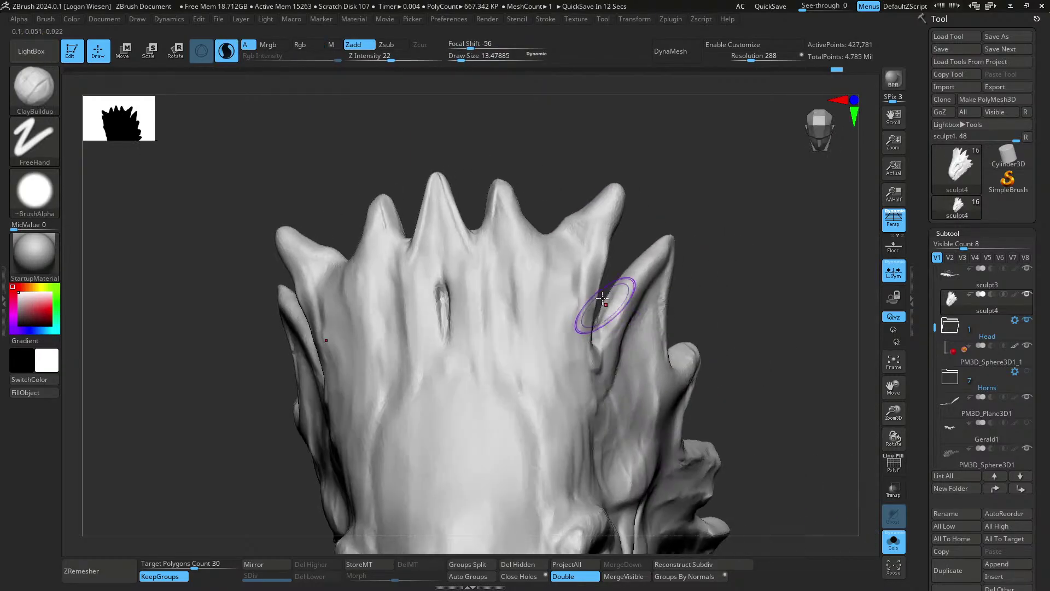
right_drag(607, 268, 572, 240)
drag(618, 211, 595, 349)
right_drag(597, 337, 630, 347)
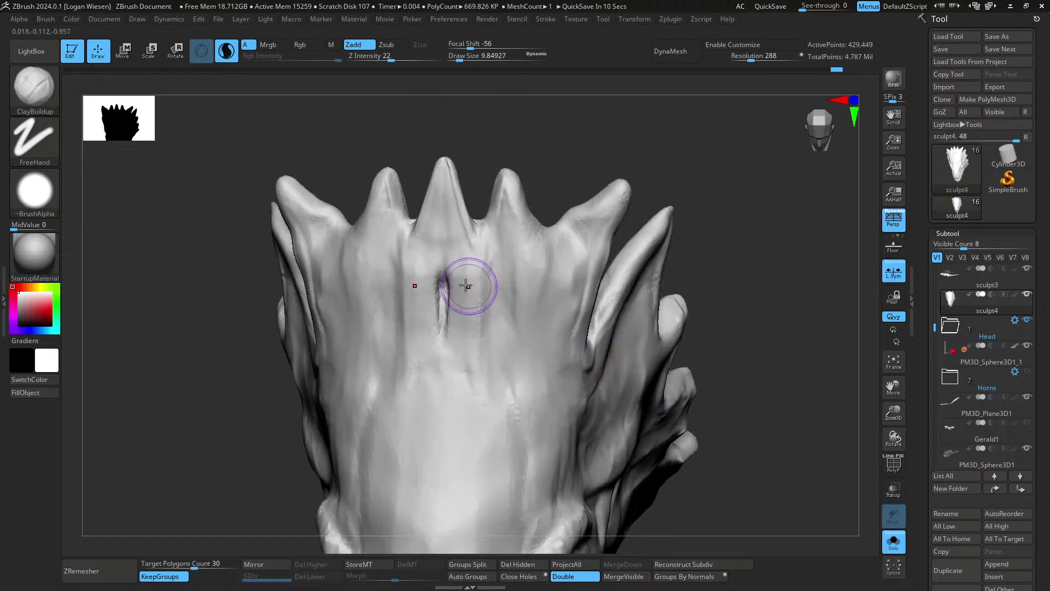
- Fill the narrow slit on the crown below the central spike with ClayBuildup and smooth the area
key(s)
mouse_move(468, 287)
mouse_down()
mouse_move(445, 314)
mouse_move(446, 301)
mouse_up()
key(s)
drag(445, 299, 453, 300)
drag(445, 271, 446, 328)
mouse_move(497, 330)
alt+right_down()
mouse_move(533, 293)
mouse_move(512, 249)
alt+right_up()
shift+drag(491, 246, 489, 277)
- Bring back the full dragon, inspect the Gerald1 subtool in isolation, and return to the sculpt3 subtool
mouse_move(573, 325)
right_down()
mouse_move(563, 274)
mouse_move(681, 251)
mouse_move(704, 375)
mouse_move(827, 330)
mouse_move(868, 328)
right_up()
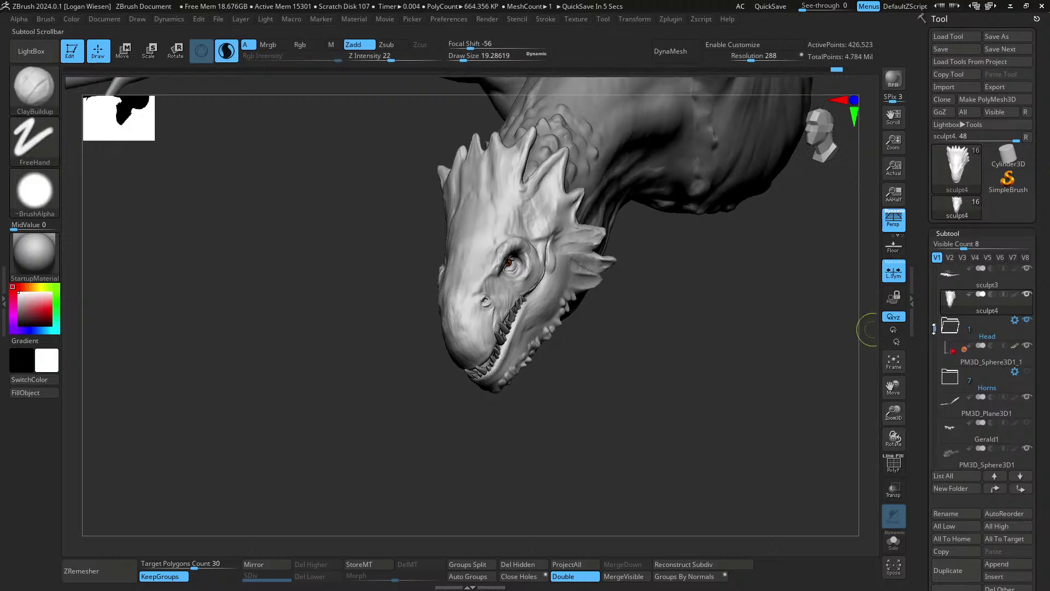
drag(935, 328, 935, 391)
click(977, 330)
key(alt+s)
mouse_move(737, 382)
right_down()
mouse_move(660, 316)
mouse_move(663, 354)
mouse_move(753, 364)
mouse_move(698, 364)
mouse_move(676, 346)
right_up()
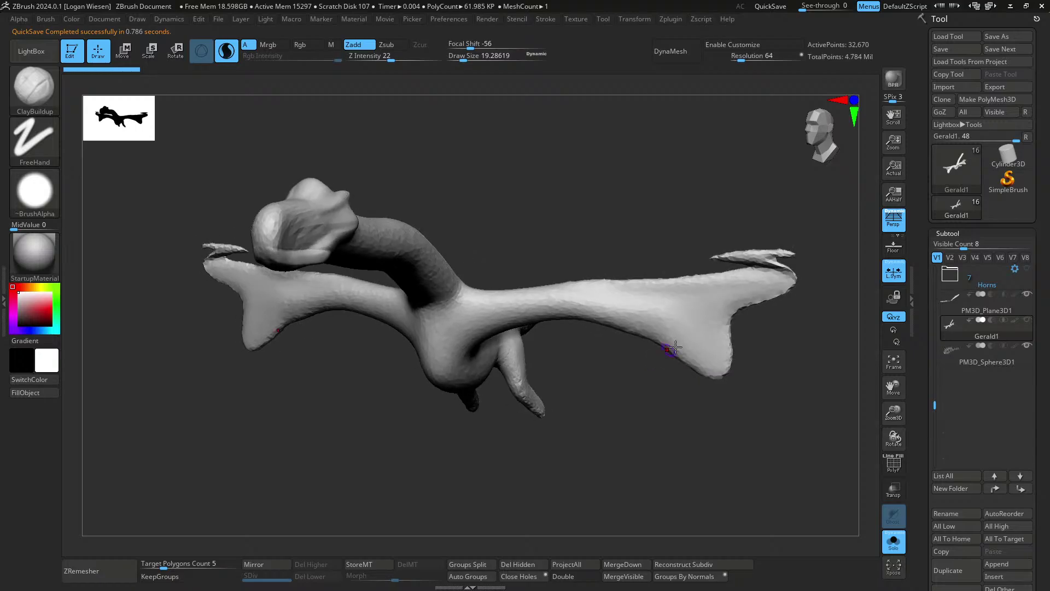
drag(935, 404, 935, 263)
click(952, 303)
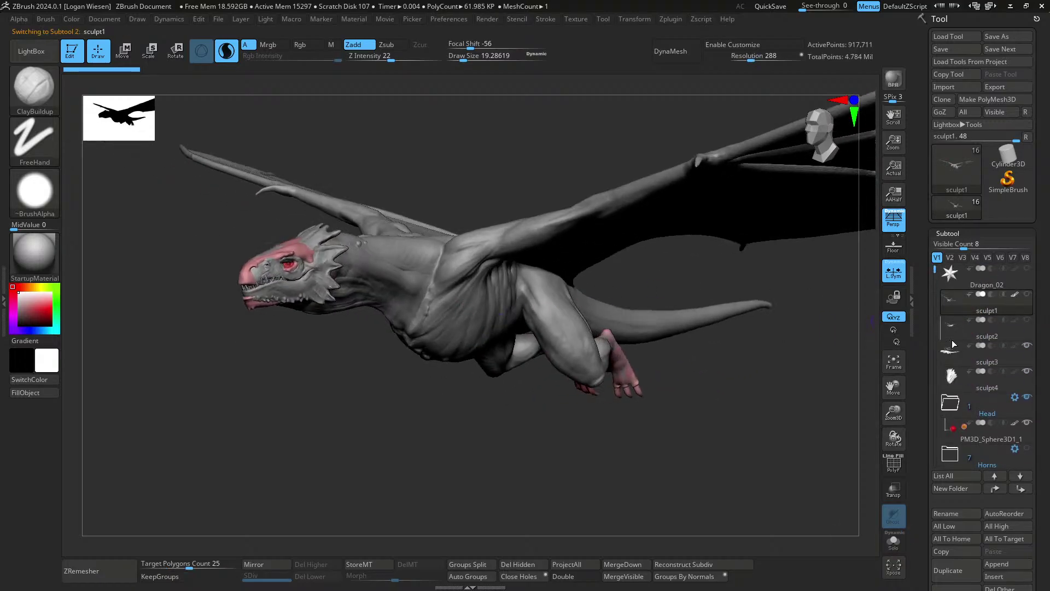
click(954, 359)
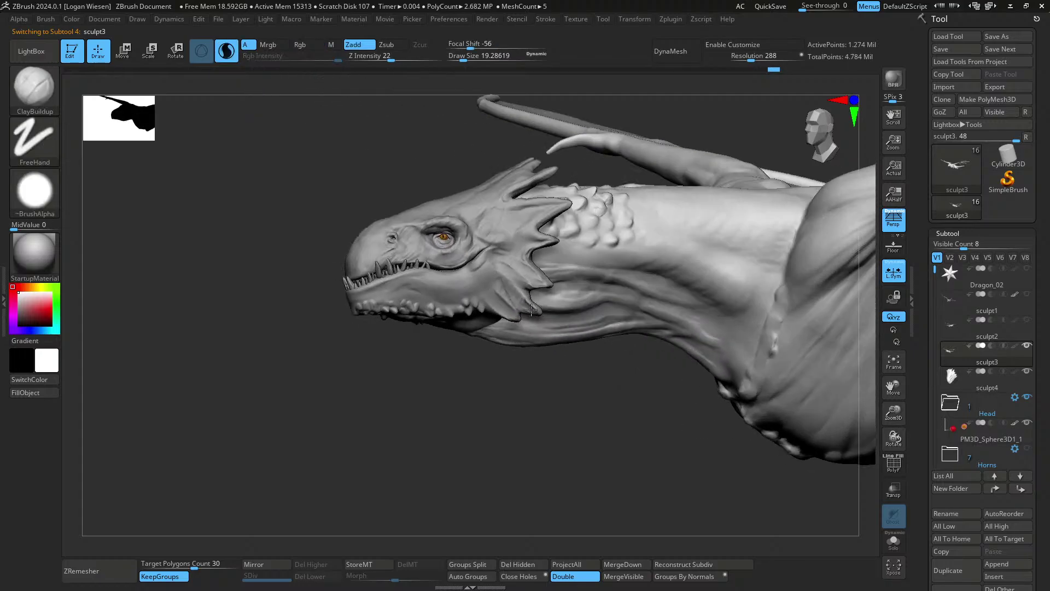
- Switch to the sculpt4 head and fill out the crown surface below the spikes with ClayBuildup at draw size about 26
alt+click(414, 284)
mouse_move(414, 284)
alt+right_down()
mouse_move(518, 375)
mouse_move(591, 312)
mouse_move(580, 316)
mouse_move(568, 295)
mouse_move(539, 300)
mouse_move(529, 264)
mouse_move(596, 309)
mouse_move(578, 281)
mouse_move(628, 326)
mouse_move(668, 315)
alt+right_up()
ctrl+right_drag(567, 270, 570, 223)
mouse_move(572, 216)
mouse_down()
mouse_move(600, 294)
mouse_move(595, 323)
mouse_up()
key(s)
mouse_move(573, 246)
mouse_down()
mouse_move(580, 367)
mouse_move(598, 326)
mouse_up()
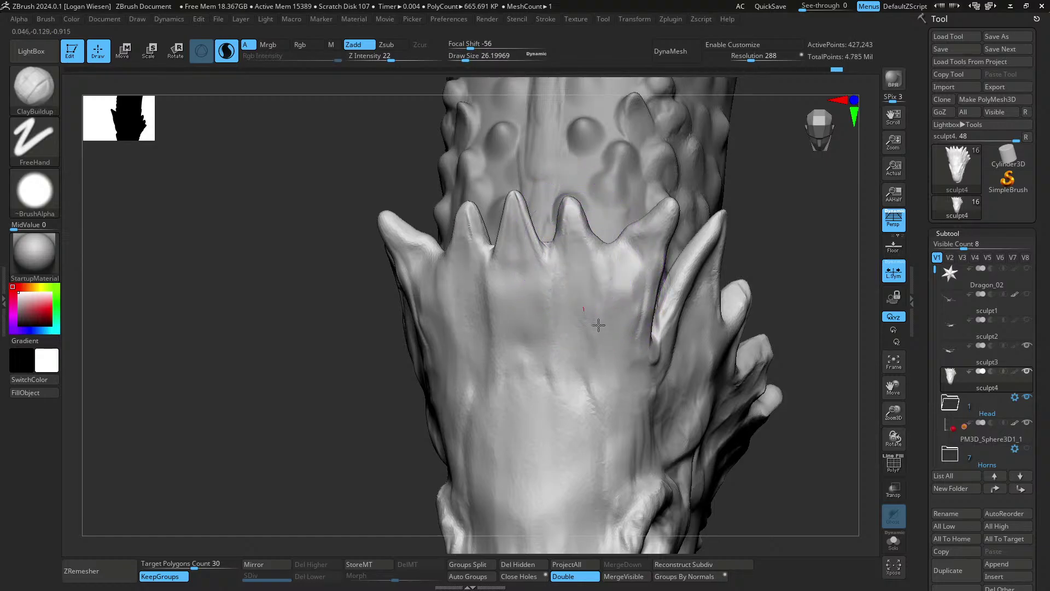
drag(610, 256, 598, 366)
- Build up the surface beneath the outer crown spikes with ClayBuildup, starting at draw size about 11
mouse_move(626, 286)
ctrl+right_down()
mouse_move(589, 265)
mouse_move(590, 204)
mouse_move(615, 225)
ctrl+right_up()
key(s)
drag(615, 225, 608, 225)
mouse_move(608, 225)
right_down()
mouse_move(588, 212)
mouse_move(626, 215)
mouse_move(620, 233)
right_up()
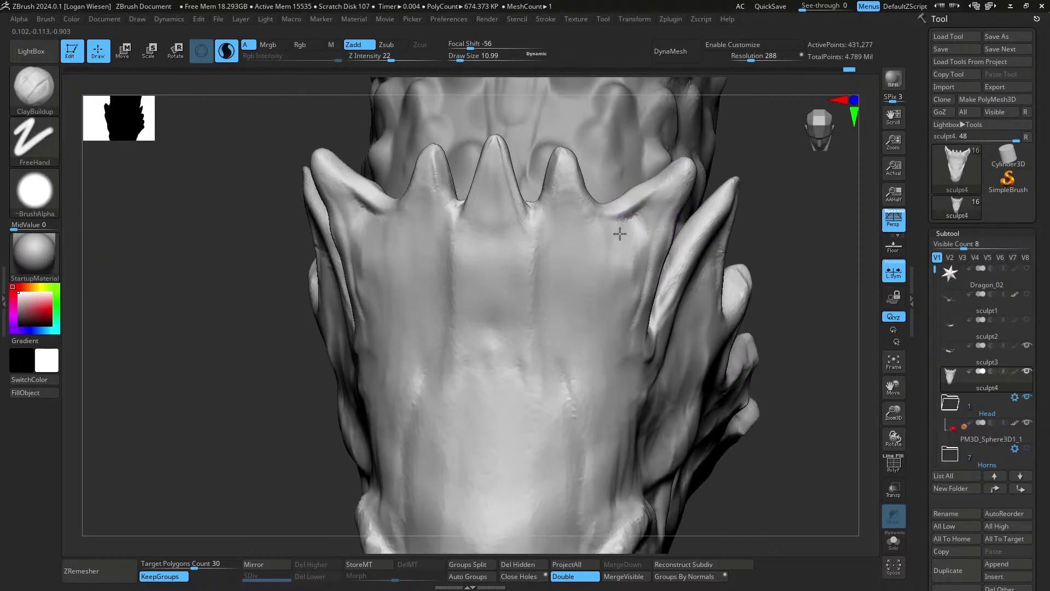
mouse_move(618, 223)
mouse_down()
mouse_move(646, 210)
mouse_move(634, 246)
mouse_move(650, 245)
mouse_move(656, 225)
mouse_move(645, 274)
mouse_up()
key(])
mouse_move(625, 323)
mouse_down()
mouse_move(626, 262)
mouse_move(585, 276)
mouse_up()
mouse_move(580, 278)
right_down()
mouse_move(603, 262)
mouse_move(370, 270)
mouse_move(375, 206)
mouse_move(363, 215)
mouse_move(380, 188)
right_up()
- Adjust the outer crown spikes' shape with Move Topological at draw size about 16
key(b)
key(m)
key(t)
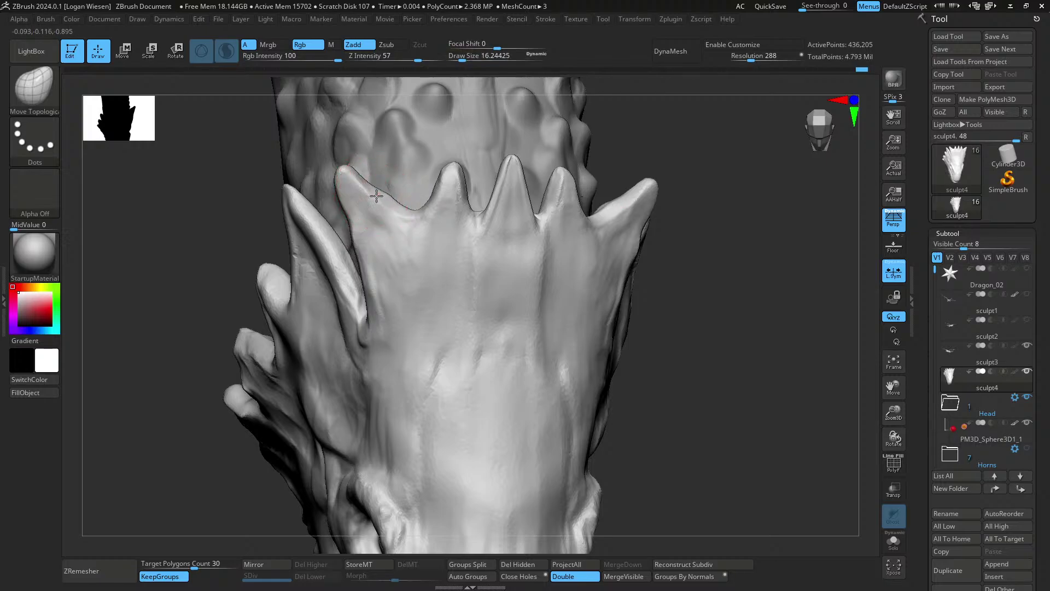
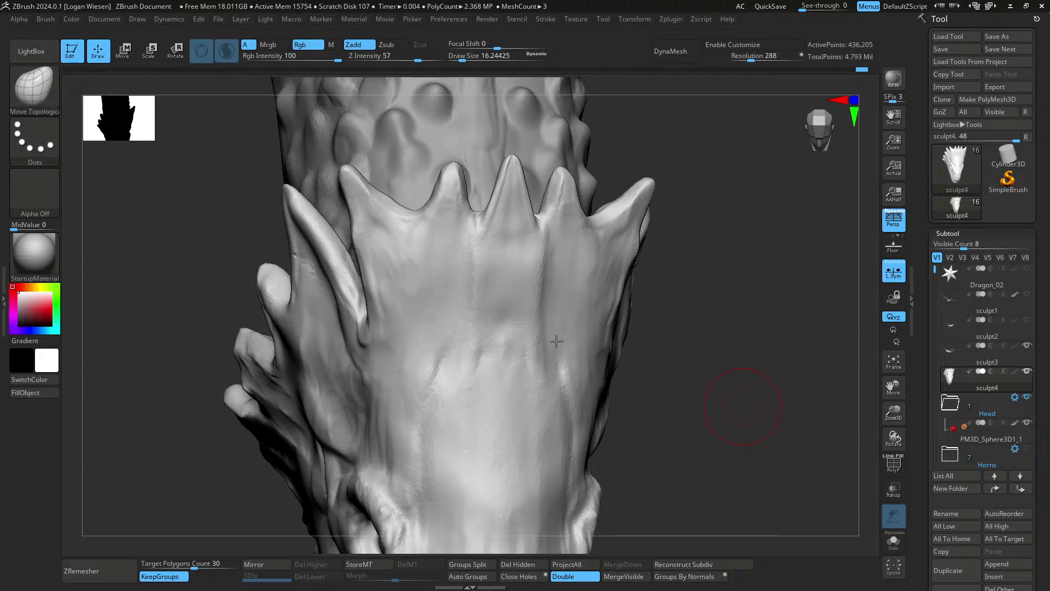
right_drag(557, 342, 548, 263)
- Define raised rims along the crown spikes and the curves between them with ClayBuildup at draw sizes of about 7 to 11
key(b)
key(c)
key(b)
key(s)
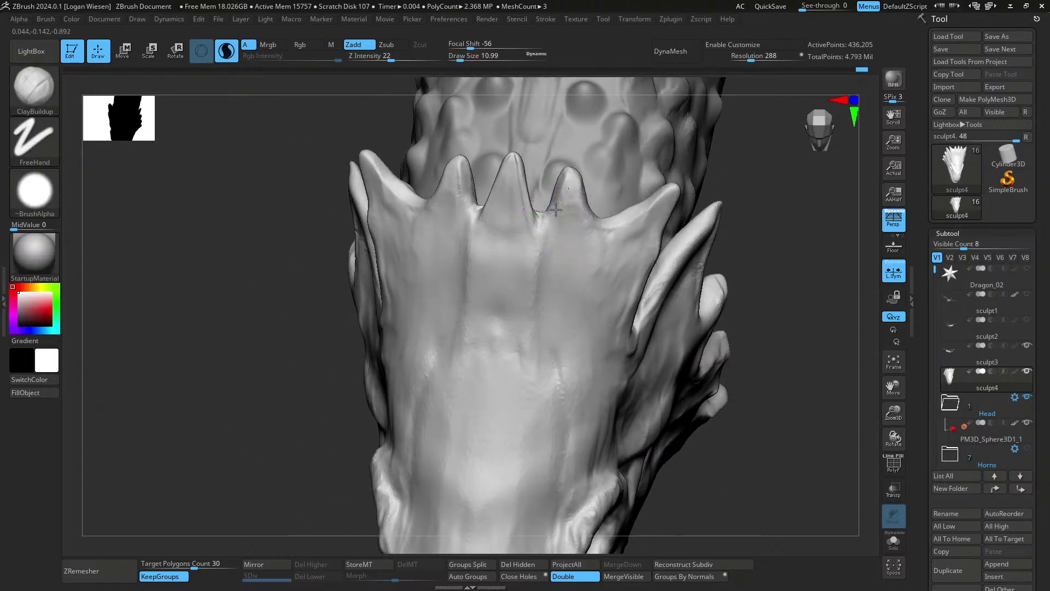
right_drag(569, 220, 572, 191)
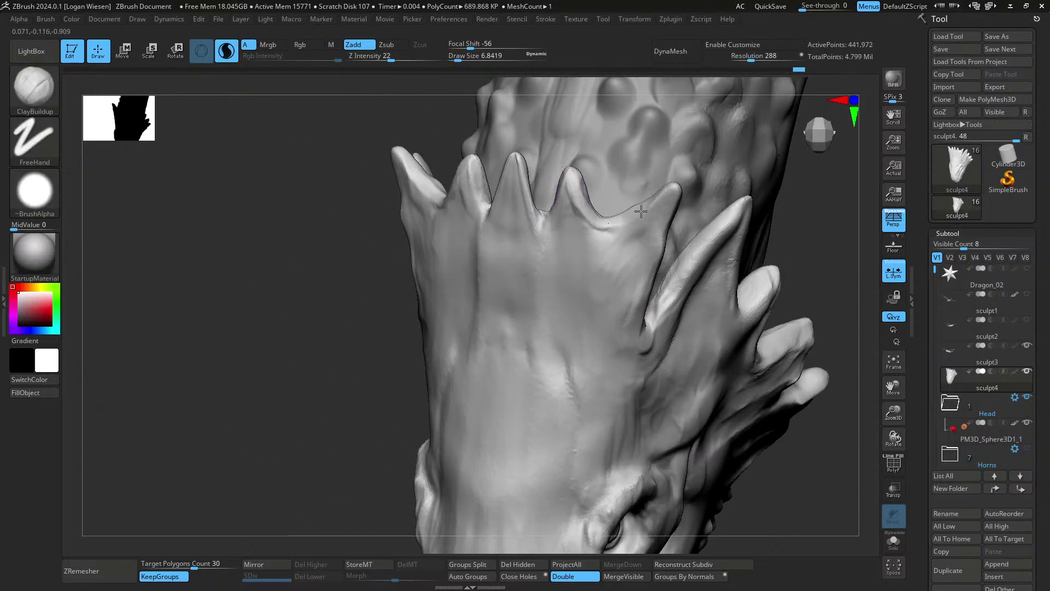
right_drag(624, 296, 628, 300)
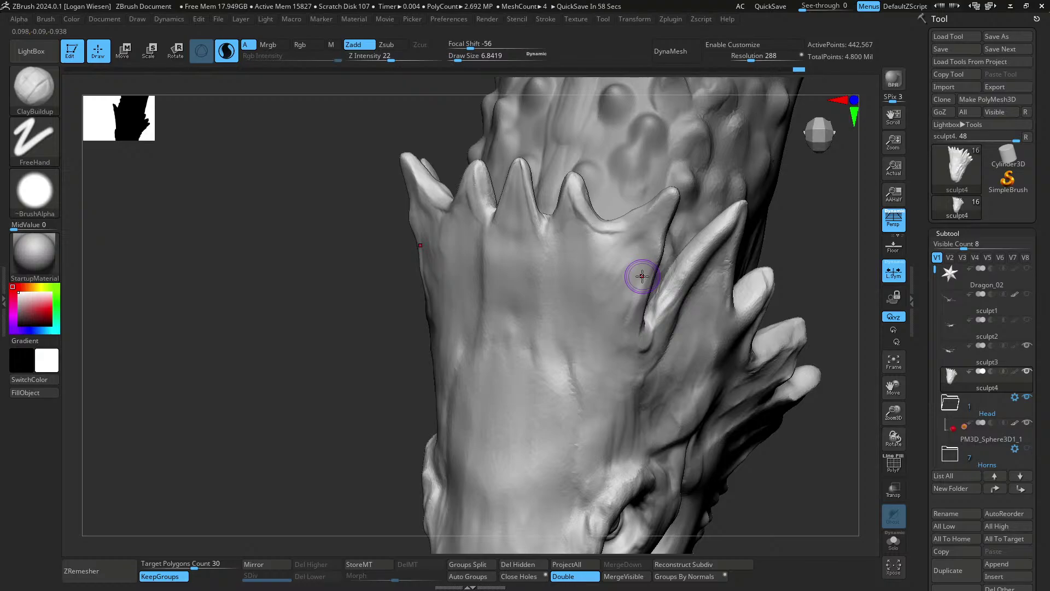
right_drag(629, 241, 613, 276)
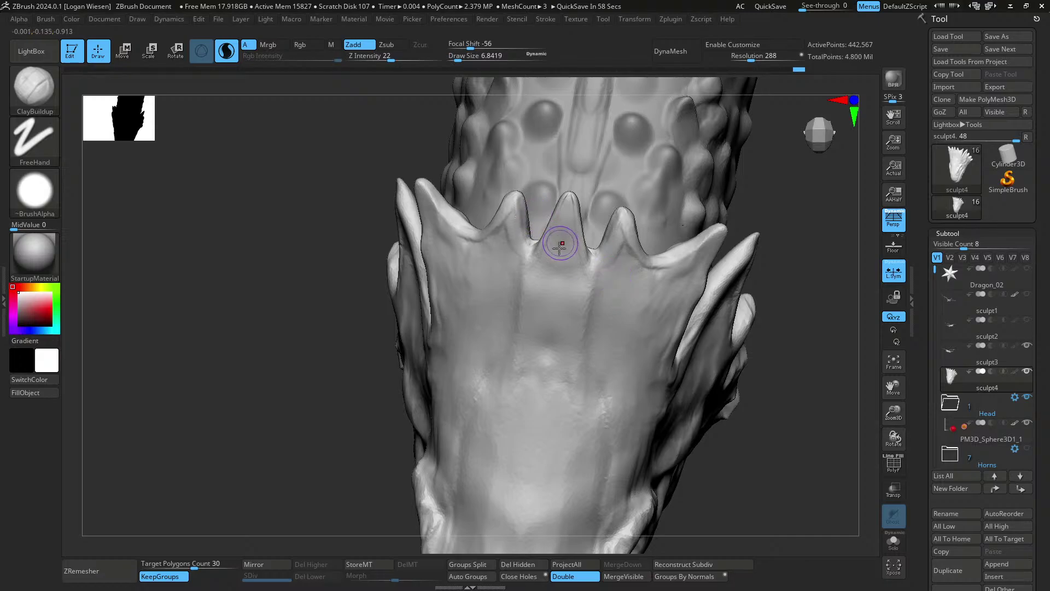
mouse_move(591, 230)
right_down()
mouse_move(575, 227)
mouse_move(567, 276)
mouse_move(577, 300)
mouse_move(583, 237)
right_up()
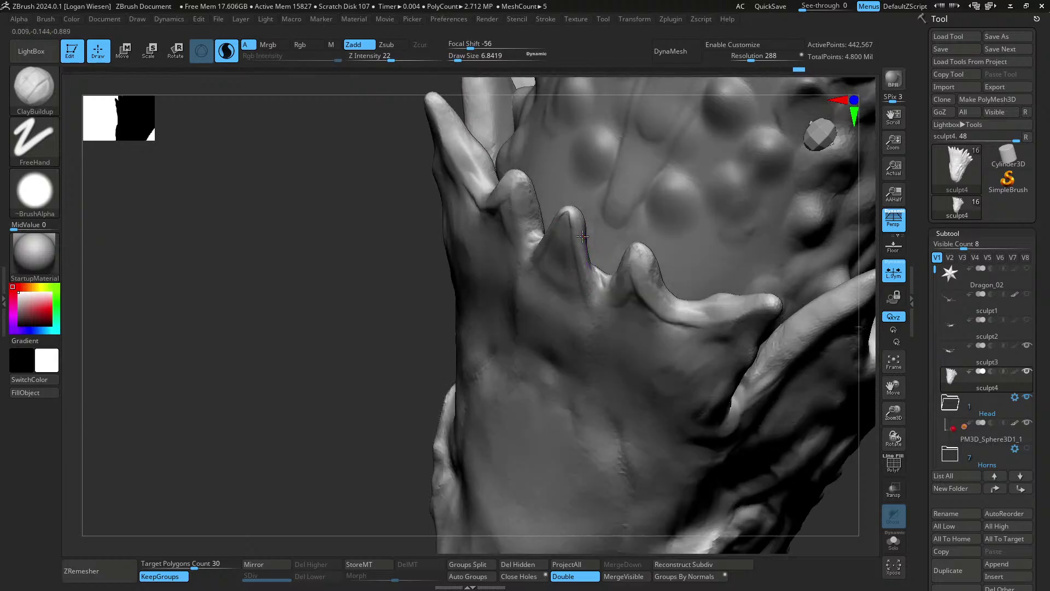
- Refine the top of the head below the crown spikes with ClayBuildup at draw size about 30
right_drag(628, 316, 691, 407)
alt+right_drag(566, 278, 644, 351)
right_drag(695, 274, 703, 269)
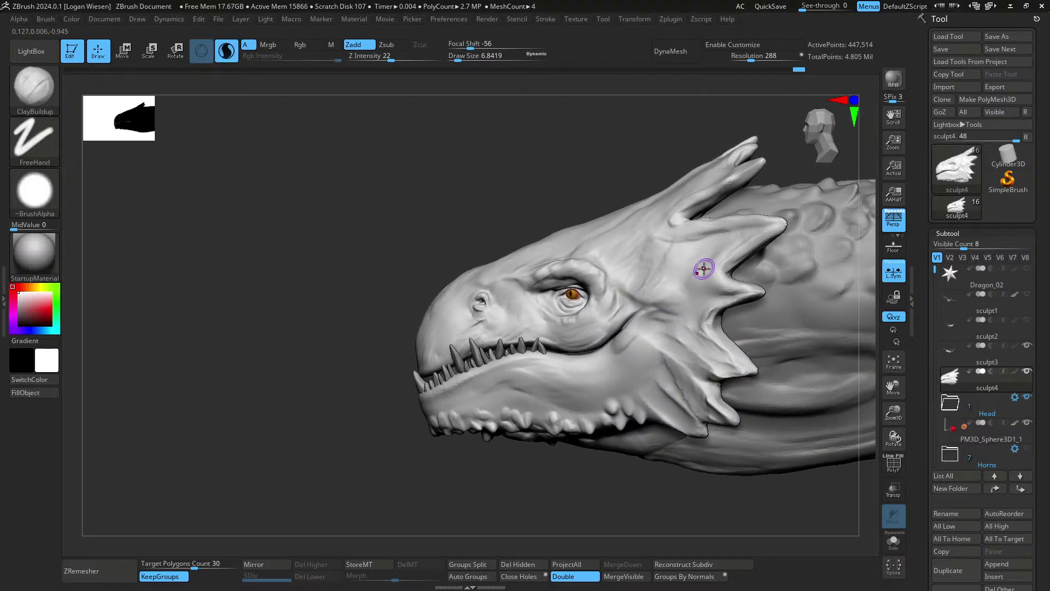
right_drag(622, 264, 630, 405)
mouse_move(665, 230)
ctrl+right_down()
mouse_move(651, 295)
mouse_move(586, 282)
ctrl+right_up()
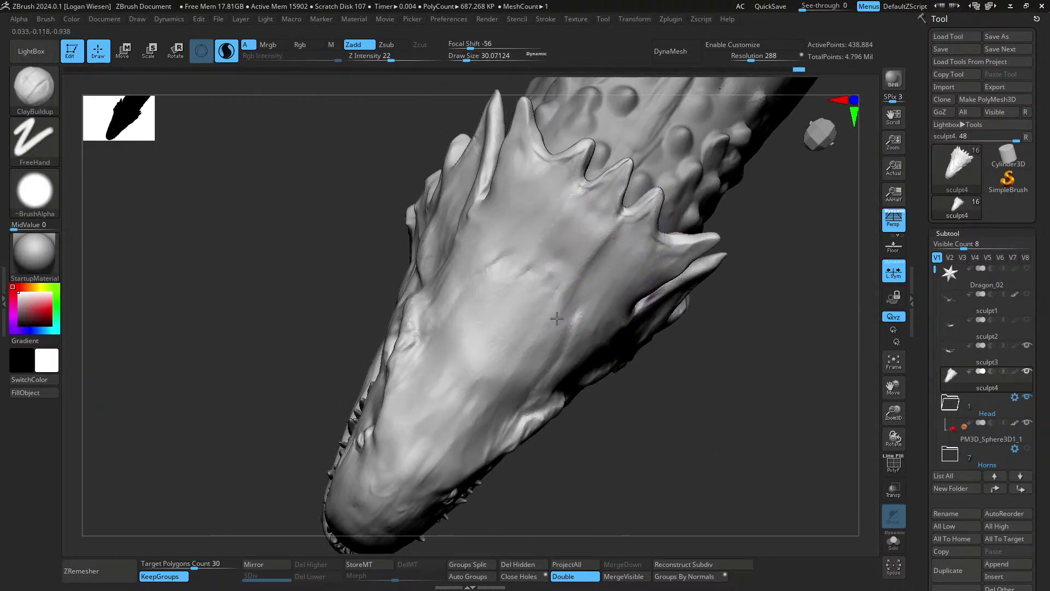
mouse_move(557, 318)
mouse_down()
mouse_move(638, 239)
mouse_move(589, 309)
mouse_up()
mouse_move(590, 309)
right_down()
mouse_move(600, 323)
mouse_move(605, 284)
mouse_move(578, 241)
right_up()
- Sharpen the edges of the central crown spikes with ClayBuildup at draw sizes of about 3 to 12
key(s)
click(569, 284)
ctrl+right_drag(578, 240, 574, 257)
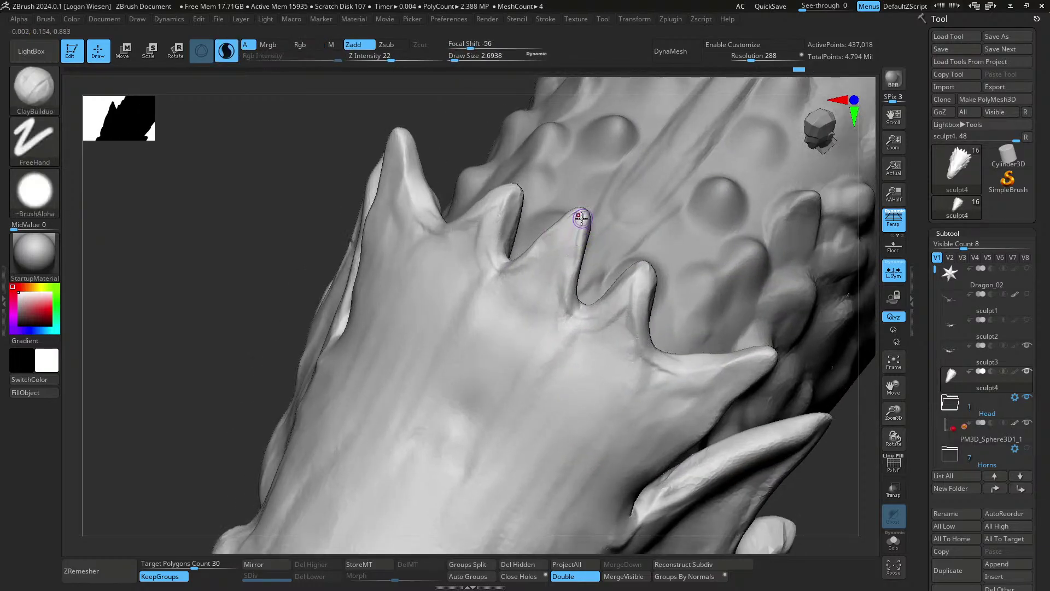
mouse_move(581, 313)
mouse_down()
mouse_move(567, 297)
mouse_move(619, 301)
mouse_move(651, 282)
mouse_up()
mouse_move(661, 302)
right_down()
mouse_move(636, 281)
mouse_move(623, 291)
right_up()
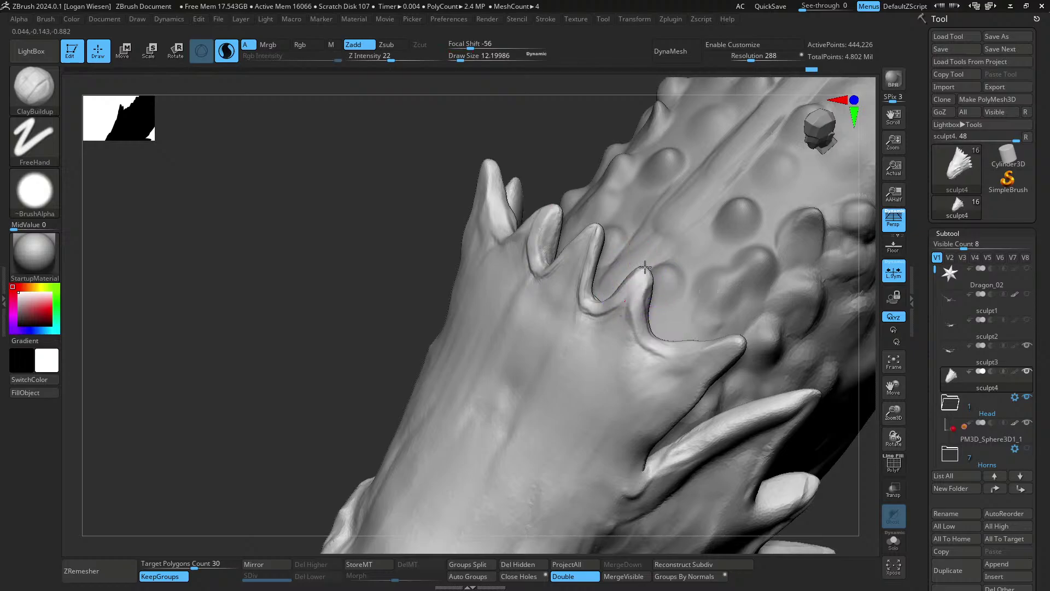
drag(641, 288, 654, 324)
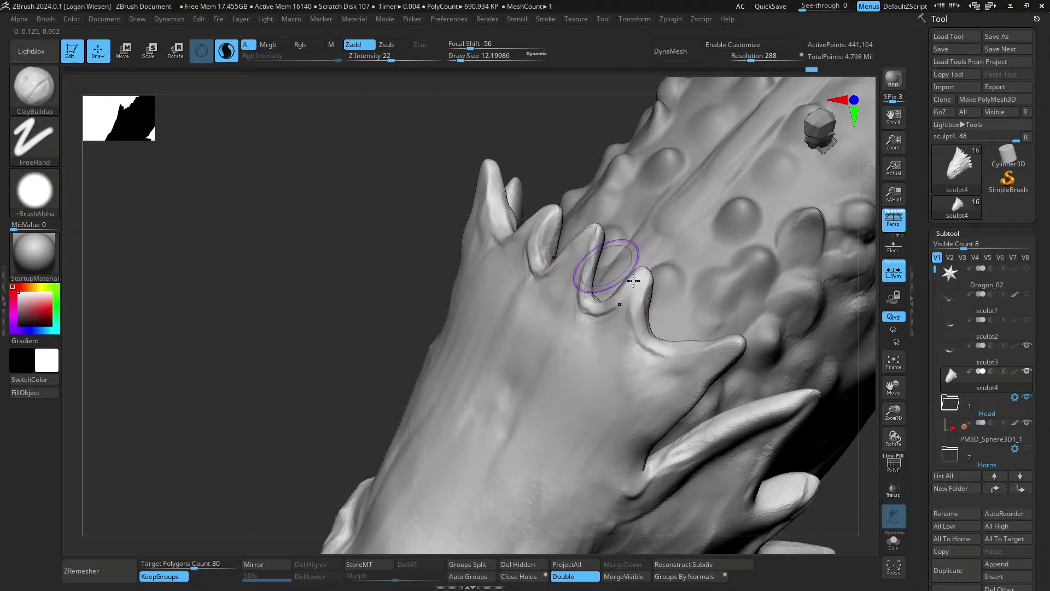
- Compare the crown with the Crimson Phantom head reference and review the whole dragon
drag(1049, 101, 563, 82)
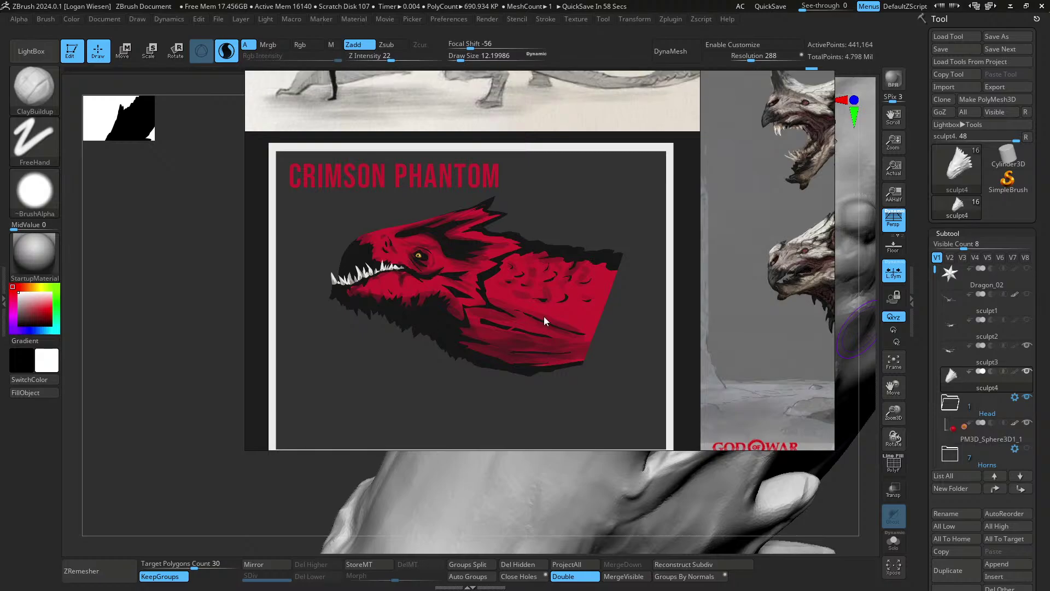
middle_drag(517, 318, 561, 307)
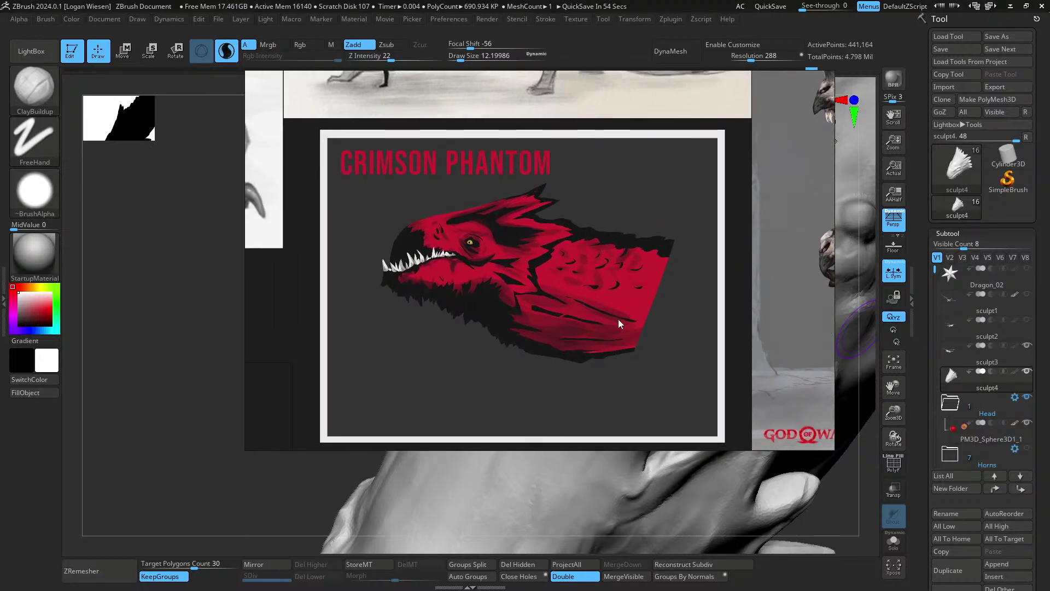
drag(475, 83, 1049, 101)
mouse_move(585, 279)
right_down()
mouse_move(659, 354)
mouse_move(651, 263)
mouse_move(618, 329)
mouse_move(665, 400)
mouse_move(694, 306)
right_up()
right_drag(693, 306, 692, 329)
mouse_move(974, 276)
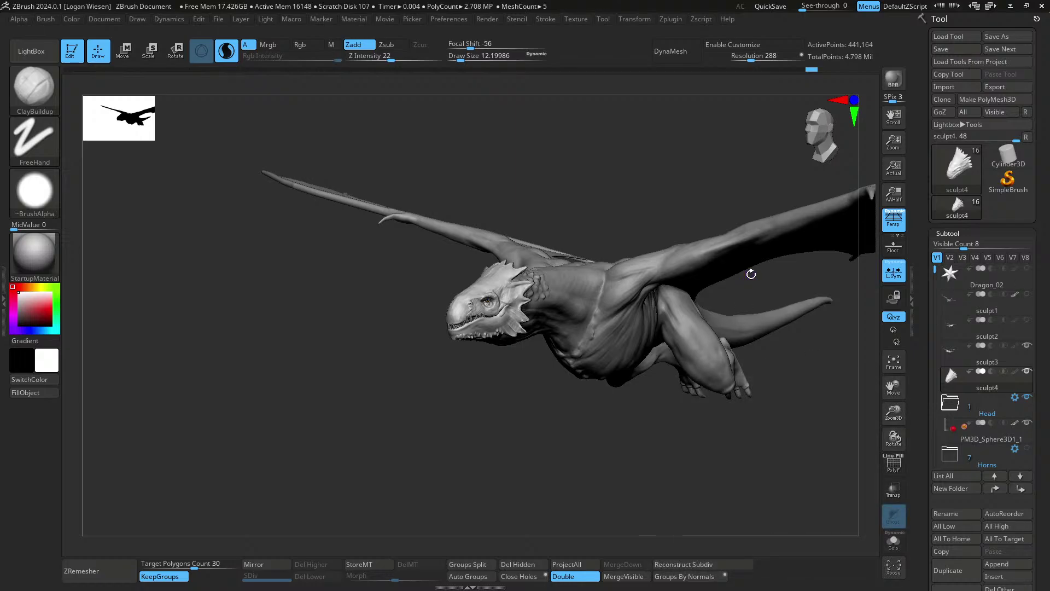
- Build up the base of the upper side frill spike with ClayBuildup at draw size about 23
mouse_move(578, 346)
right_down()
mouse_move(553, 300)
mouse_move(536, 336)
mouse_move(570, 335)
mouse_move(587, 296)
mouse_move(577, 284)
mouse_move(579, 301)
mouse_move(571, 283)
mouse_move(582, 277)
mouse_move(612, 286)
mouse_move(595, 298)
right_up()
key(b)
key(m)
key(t)
key(b)
key(c)
key(b)
drag(608, 290, 594, 297)
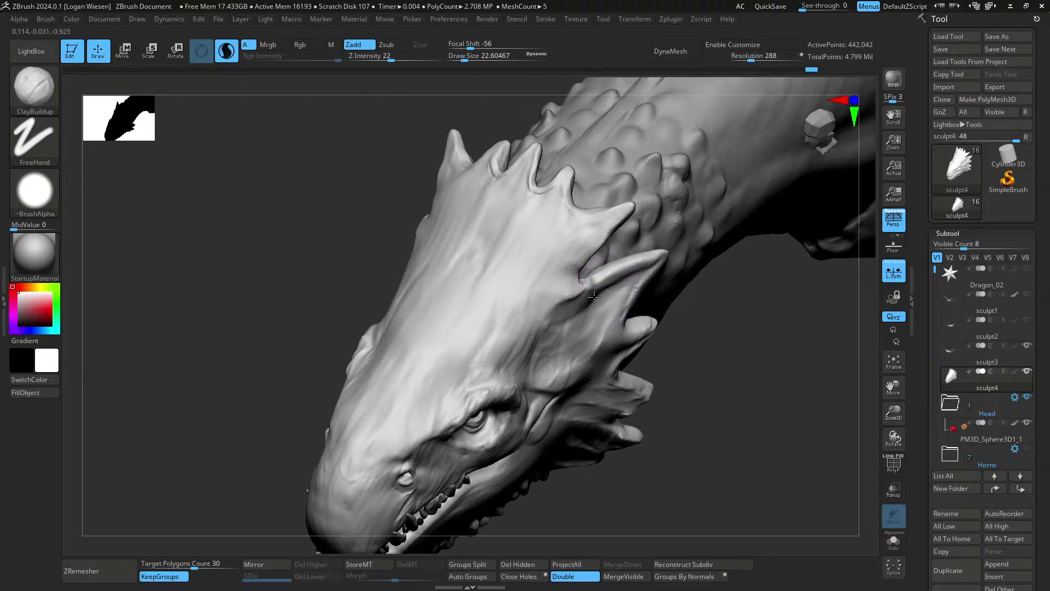
- Blend the side of the crown from the upper side spike toward the brow with ClayBuildup at draw sizes of about 24 to 26
right_drag(563, 300, 545, 271)
key(s)
drag(545, 271, 548, 271)
drag(582, 234, 563, 286)
right_drag(563, 286, 569, 273)
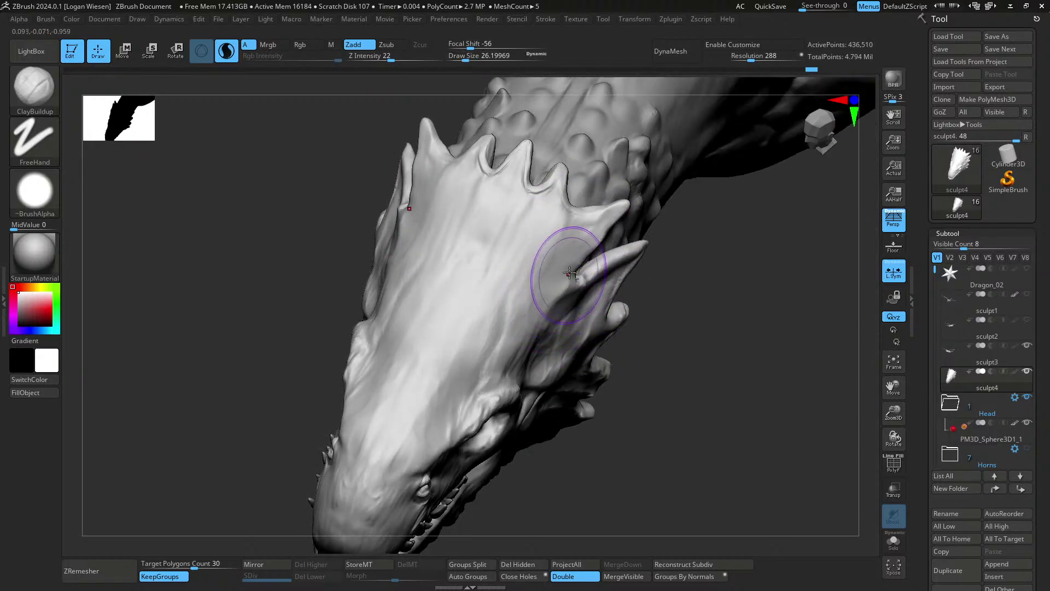
drag(527, 350, 525, 355)
right_drag(533, 345, 551, 310)
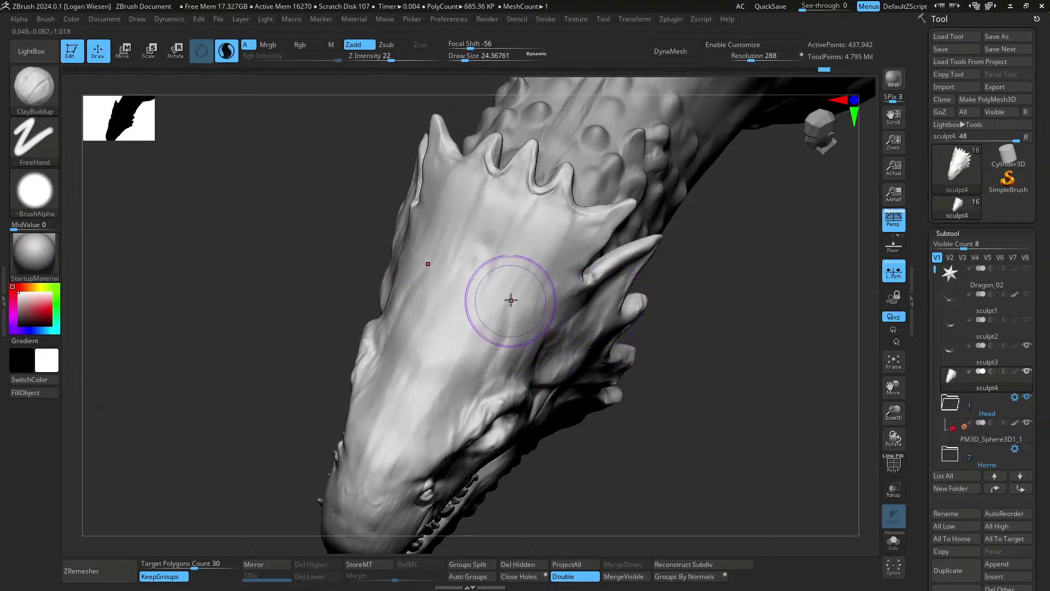
- Strengthen the edge between the outer crown spike and the upper side spike with ClayBuildup, starting at draw size about 16
mouse_move(509, 301)
right_down()
mouse_move(543, 281)
mouse_move(558, 288)
right_up()
drag(548, 292, 593, 247)
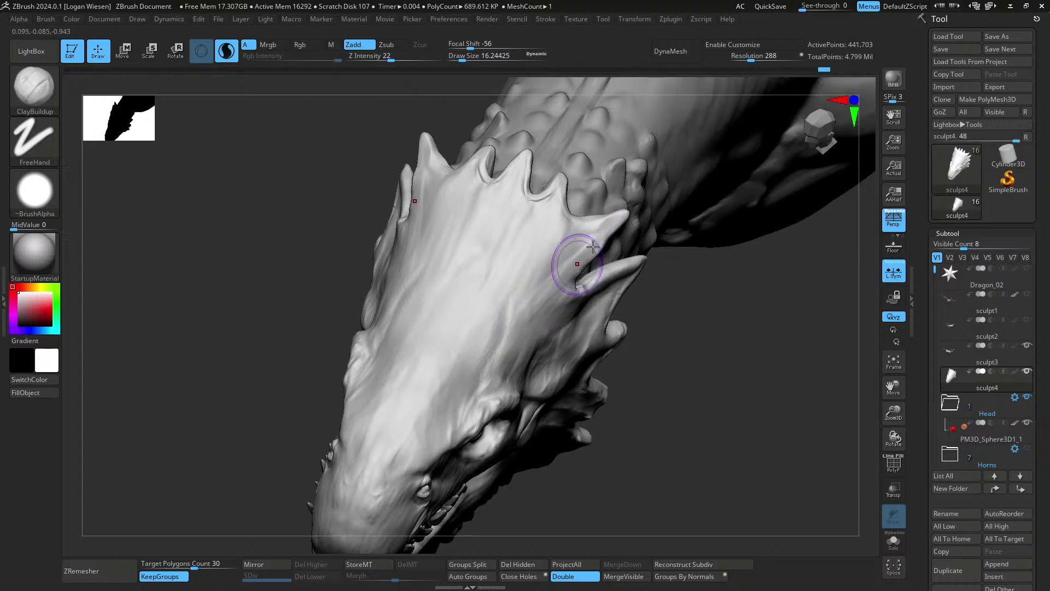
mouse_move(546, 300)
right_down()
mouse_move(535, 270)
mouse_move(605, 305)
mouse_move(602, 276)
right_up()
key(s)
drag(602, 276, 608, 276)
mouse_move(605, 272)
mouse_down()
mouse_move(584, 277)
mouse_move(561, 253)
mouse_move(554, 346)
mouse_up()
ctrl+right_drag(554, 347, 589, 327)
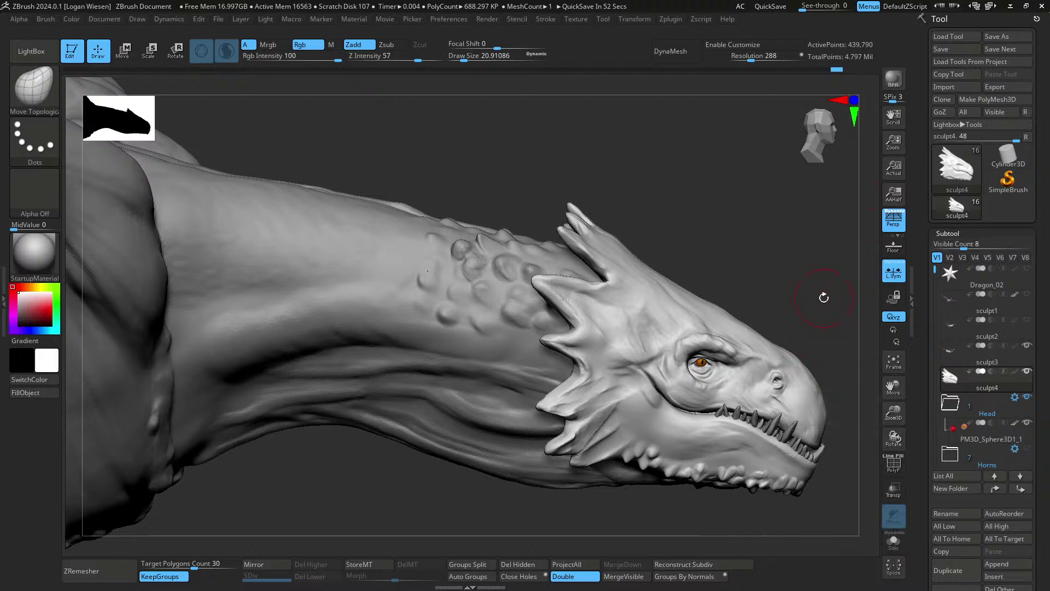
- Adjust the head and side frill silhouette in profile with Move Topological at draw size about 39
mouse_move(824, 298)
mouse_down()
mouse_move(586, 292)
mouse_move(591, 275)
mouse_move(499, 300)
mouse_up()
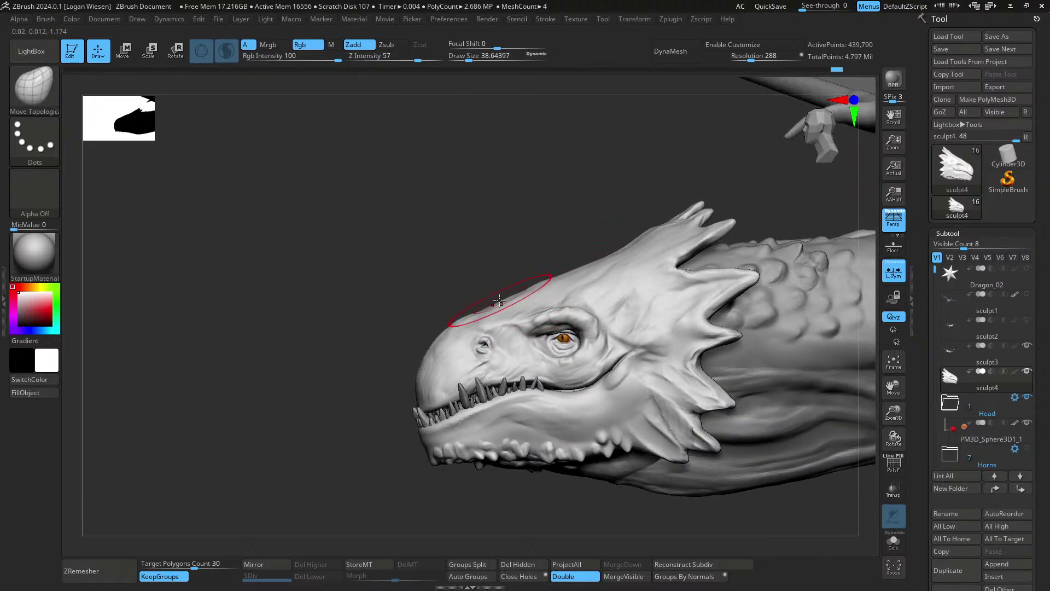
right_drag(628, 306, 599, 319)
alt+right_drag(599, 319, 563, 274)
mouse_move(618, 293)
ctrl+right_down()
mouse_move(597, 321)
mouse_move(617, 344)
ctrl+right_up()
drag(617, 345, 664, 296)
mouse_move(629, 343)
right_down()
mouse_move(574, 328)
mouse_move(593, 286)
right_up()
- Add volume to the upper side frill spike with ClayBuildup at draw size about 13
key(b)
key(c)
key(b)
drag(593, 286, 613, 301)
right_drag(612, 301, 645, 306)
drag(635, 318, 651, 267)
- Build up the head surface at the upper side spike's base with ClayBuildup at draw size about 28
key(s)
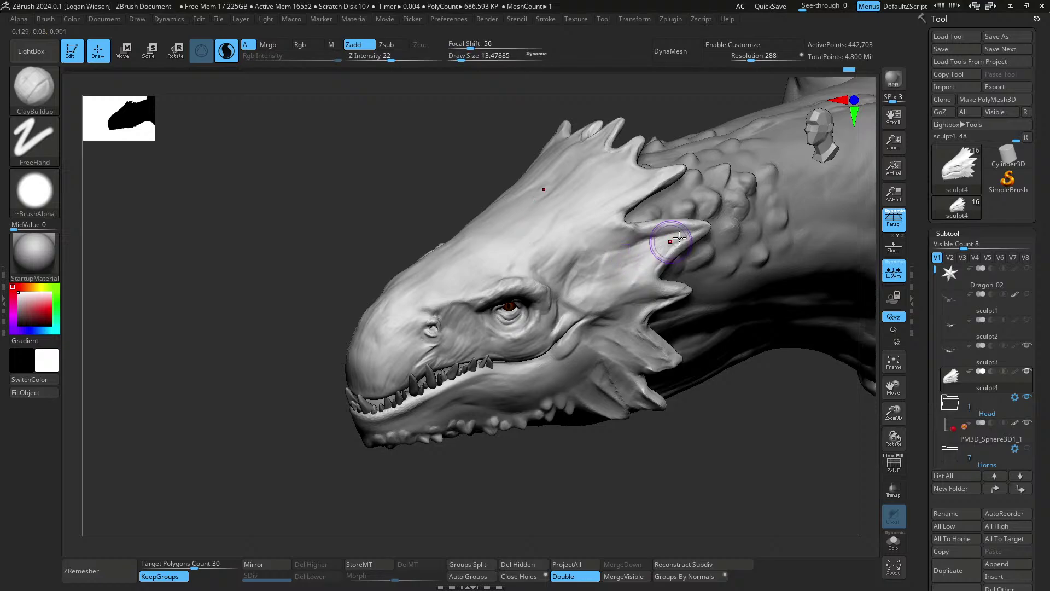
ctrl+right_drag(633, 295, 635, 274)
right_drag(635, 274, 585, 274)
mouse_move(668, 263)
ctrl+right_down()
mouse_move(677, 297)
mouse_move(671, 263)
ctrl+right_up()
drag(671, 263, 681, 250)
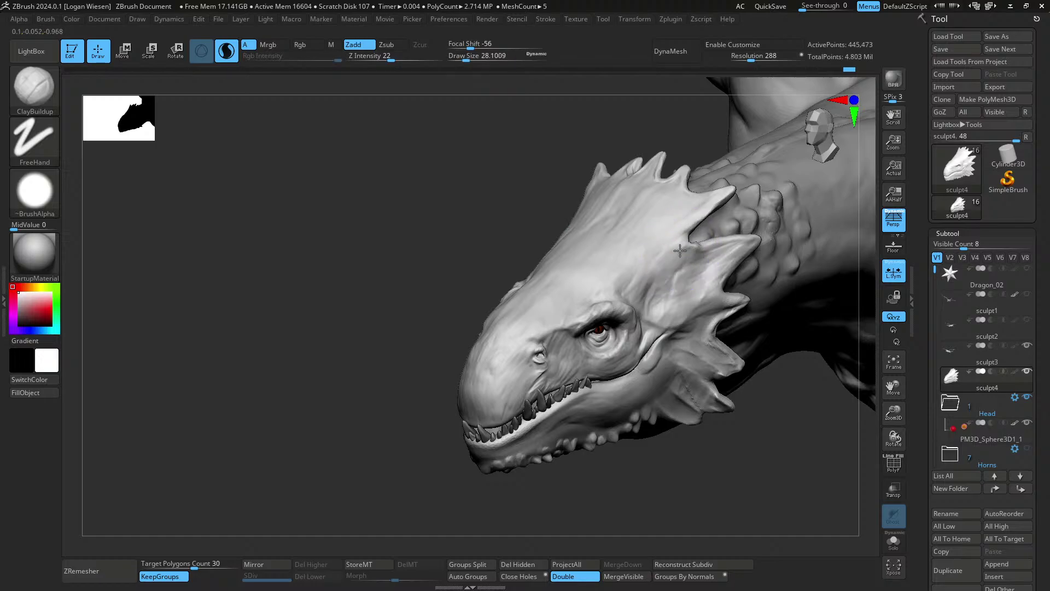
- Build up the notch between the outer crown spike and the upper side spike with ClayBuildup at draw size about 18
right_drag(671, 271, 672, 239)
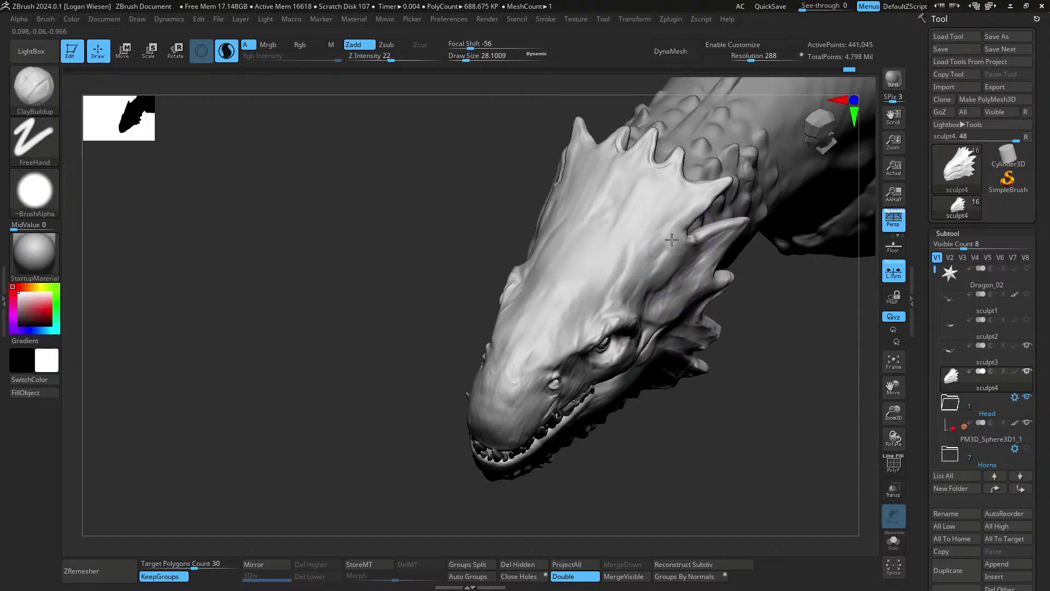
right_drag(653, 290, 660, 285)
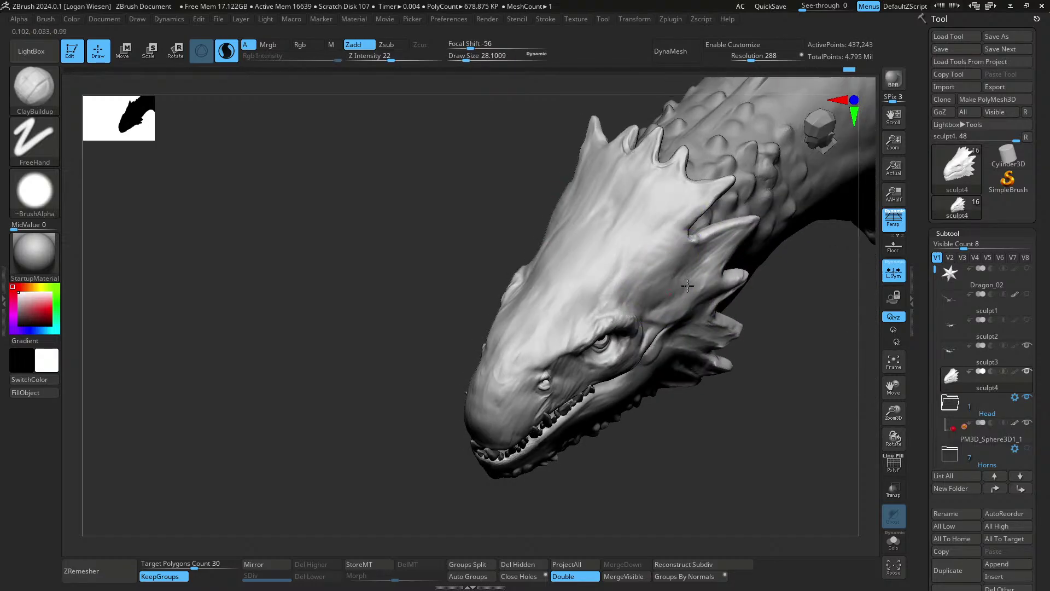
key(s)
drag(703, 262, 700, 261)
alt+right_drag(704, 257, 629, 323)
drag(665, 257, 633, 275)
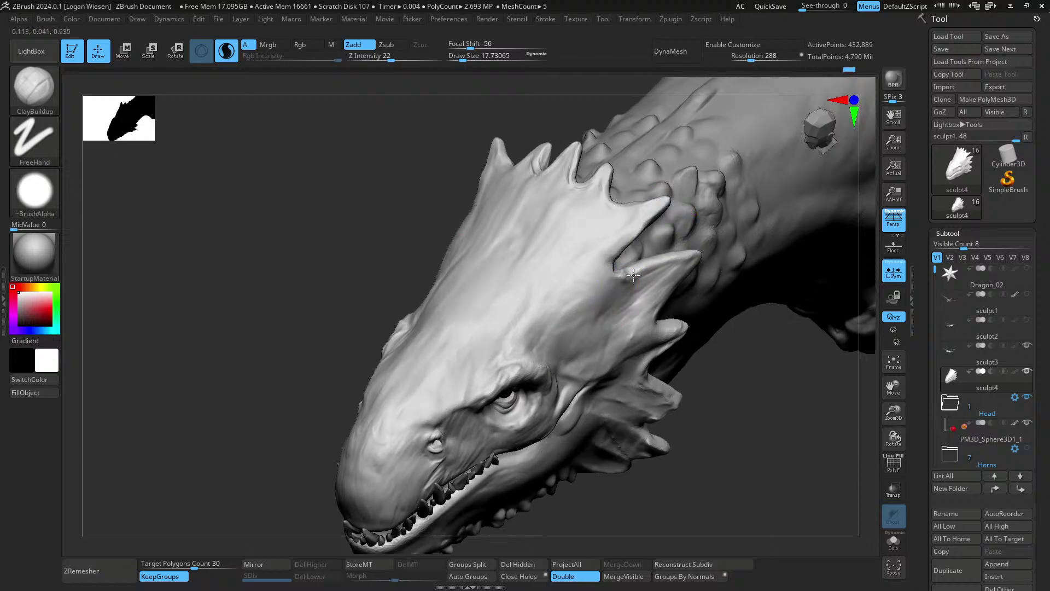
mouse_move(633, 275)
right_down()
mouse_move(586, 308)
mouse_move(621, 316)
right_up()
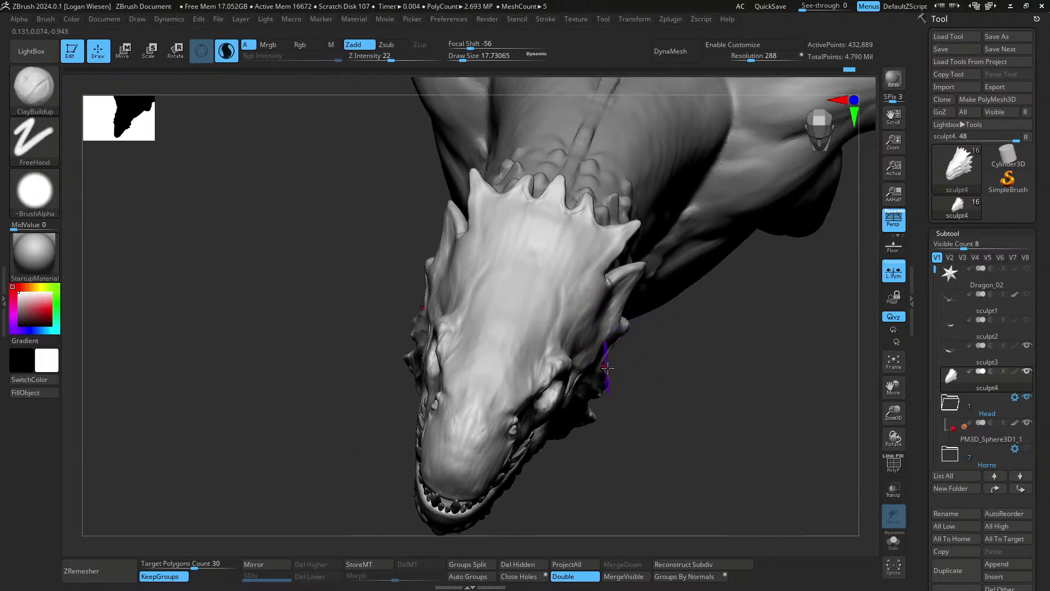
mouse_move(599, 392)
right_down()
mouse_move(578, 325)
mouse_move(581, 350)
right_up()
mouse_move(633, 277)
mouse_down()
mouse_move(609, 290)
mouse_move(644, 282)
mouse_up()
right_drag(598, 326, 633, 303)
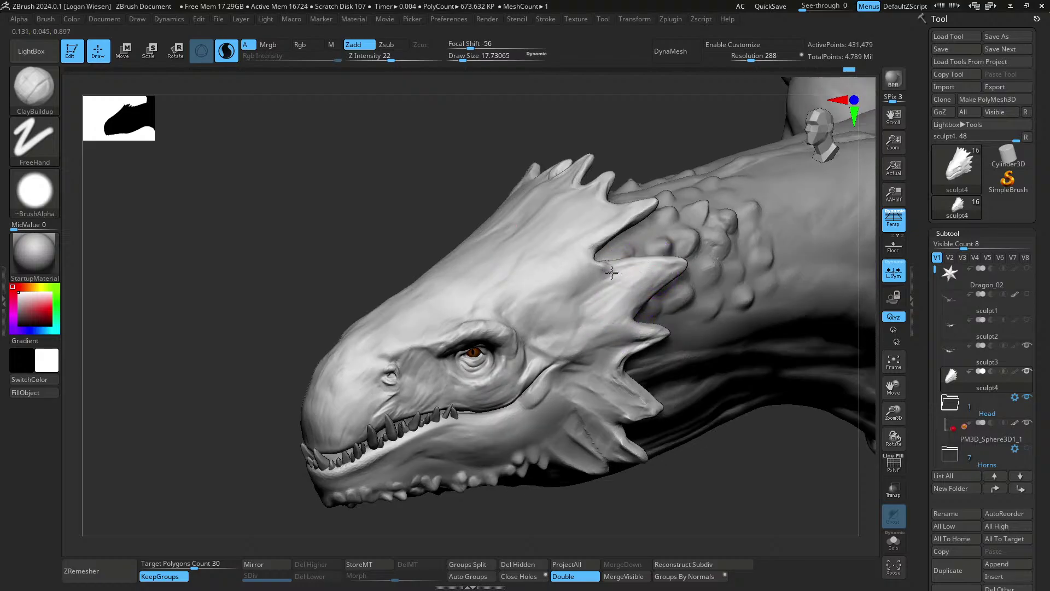
- Reshape the upper side spike's tip in profile with Move Topological, reducing the draw size from about 24 to 15
key(b)
key(m)
key(t)
key(s)
drag(677, 268, 681, 268)
right_drag(680, 273, 670, 242)
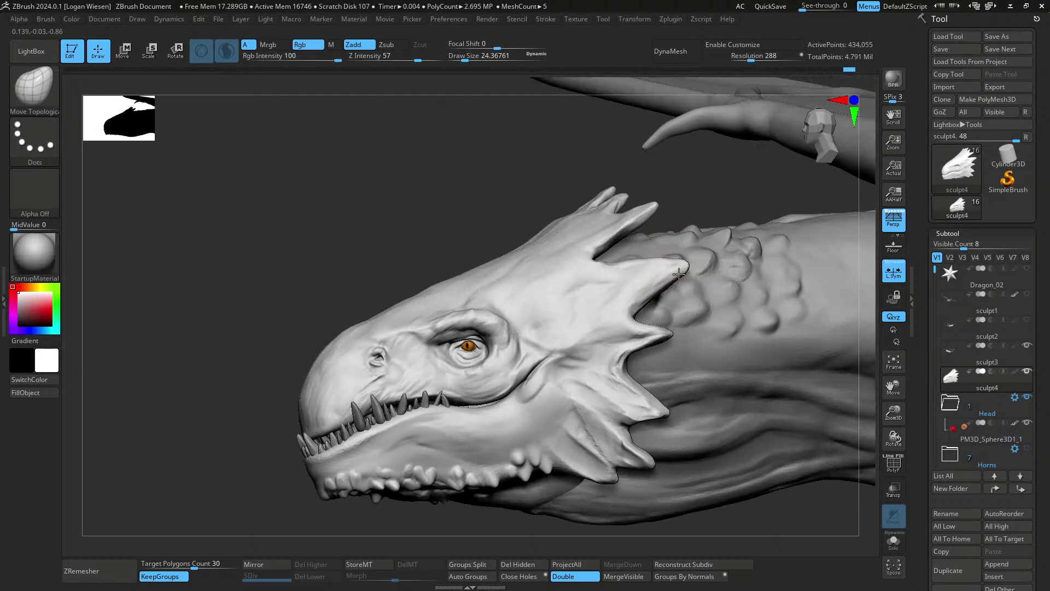
key(bracketleft)
key(bracketleft)
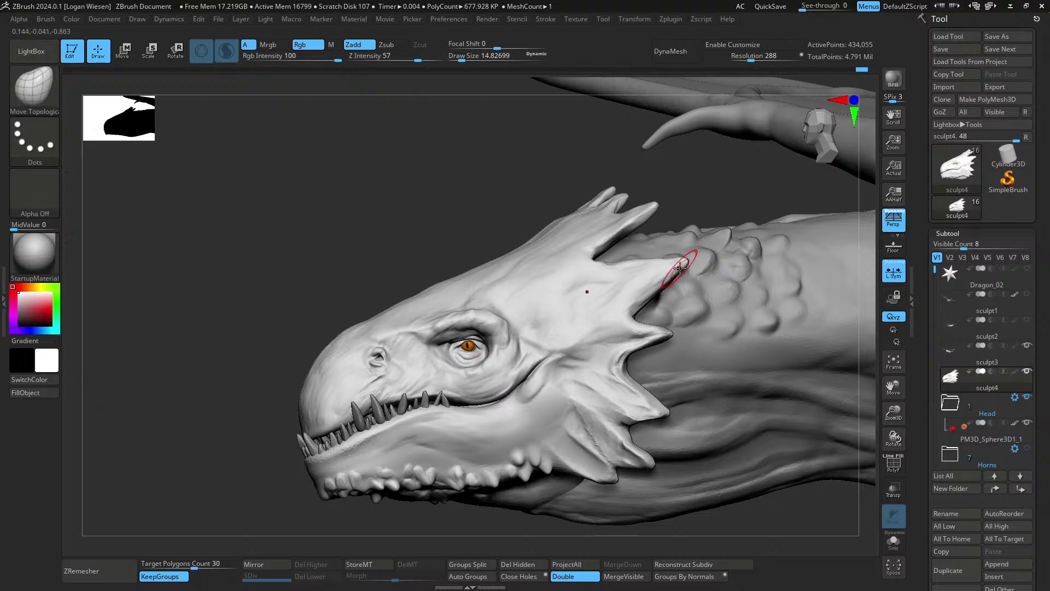
- Build up the bases of the inner and outer crown spikes with ClayBuildup at draw size about 12, then 10
right_drag(666, 287, 520, 241)
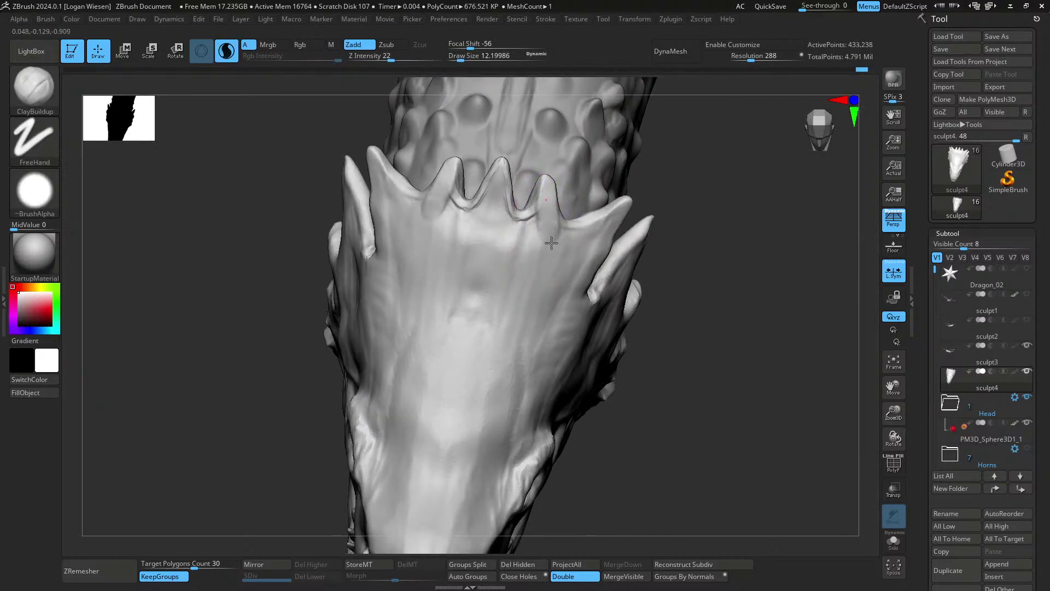
mouse_move(519, 226)
mouse_down()
mouse_move(546, 233)
mouse_move(552, 216)
mouse_up()
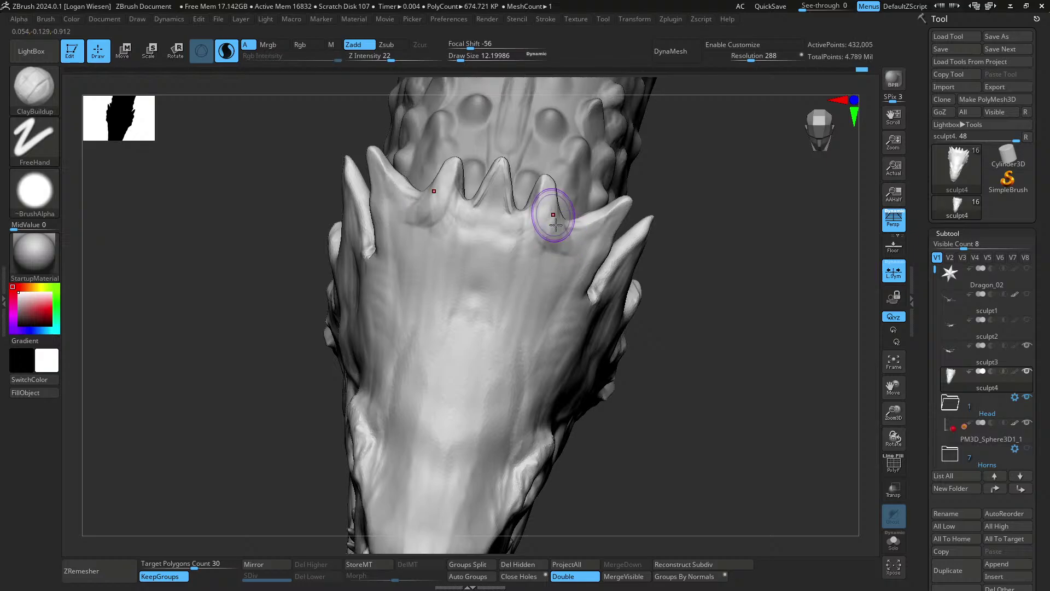
right_drag(555, 222, 495, 225)
drag(542, 225, 554, 240)
key(bracketleft)
key(bracketleft)
key(bracketleft)
right_drag(555, 240, 563, 258)
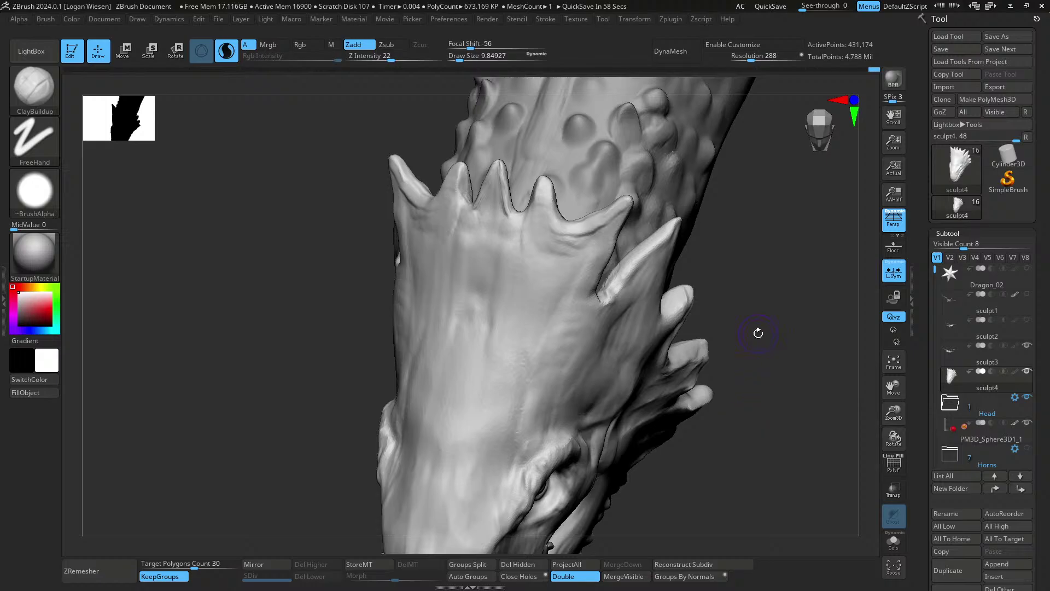
- Add clay along the upper side spike's base with ClayBuildup at draw size about 10
right_drag(623, 285, 641, 284)
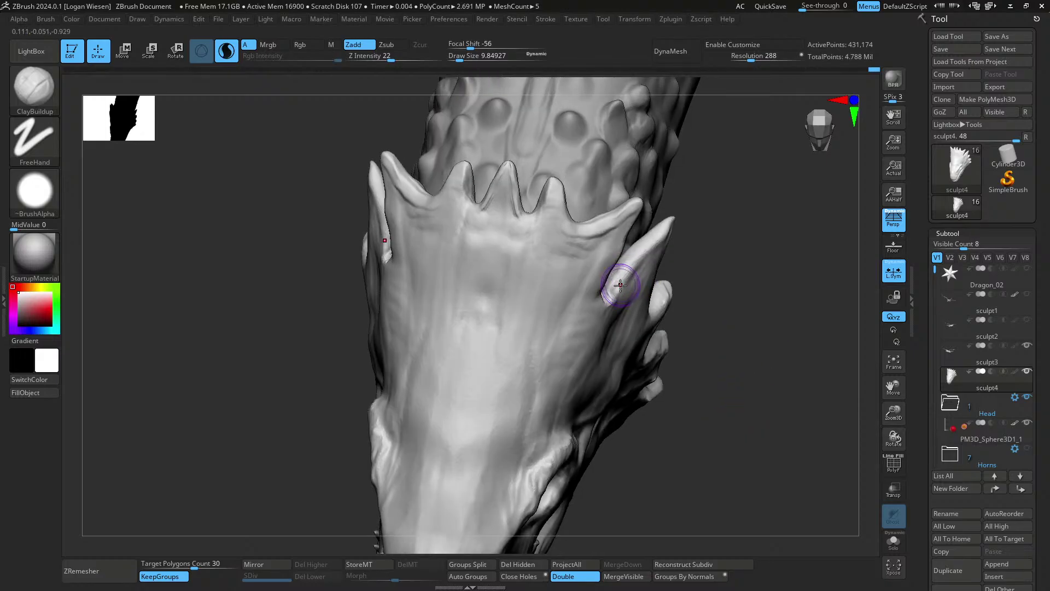
drag(629, 267, 611, 293)
mouse_move(596, 299)
right_down()
mouse_move(542, 301)
mouse_move(614, 298)
mouse_move(608, 313)
right_up()
- Refine the notch at the upper side spike's base with DamStandard and Inflate, using draw size about 11 for Inflate
key(b)
key(d)
key(s)
key(s)
drag(605, 300, 600, 299)
key(b)
key(i)
key(n)
key(s)
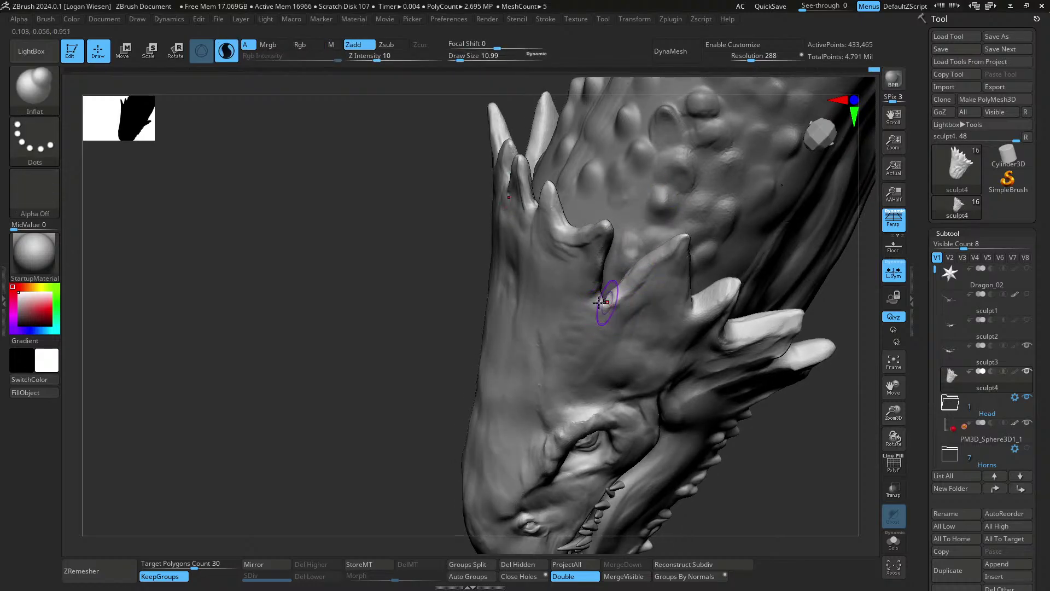
mouse_move(607, 300)
right_down()
mouse_move(615, 328)
mouse_move(611, 285)
right_up()
- Blend the upper side spike's base into the head with ClayBuildup, raising the draw size from about 15 to 26
key(b)
key(c)
key(b)
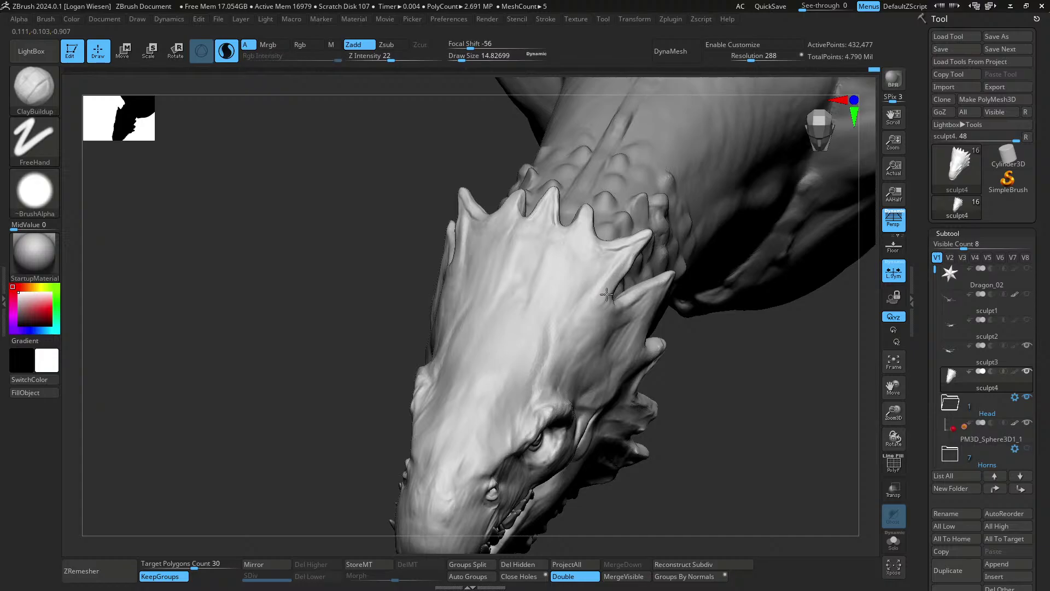
drag(607, 295, 616, 299)
right_drag(638, 299, 619, 300)
key(s)
drag(629, 266, 628, 266)
mouse_move(624, 306)
mouse_down()
mouse_move(602, 299)
mouse_move(619, 282)
mouse_up()
right_drag(595, 310, 615, 317)
key(s)
drag(598, 281, 602, 281)
drag(634, 247, 607, 271)
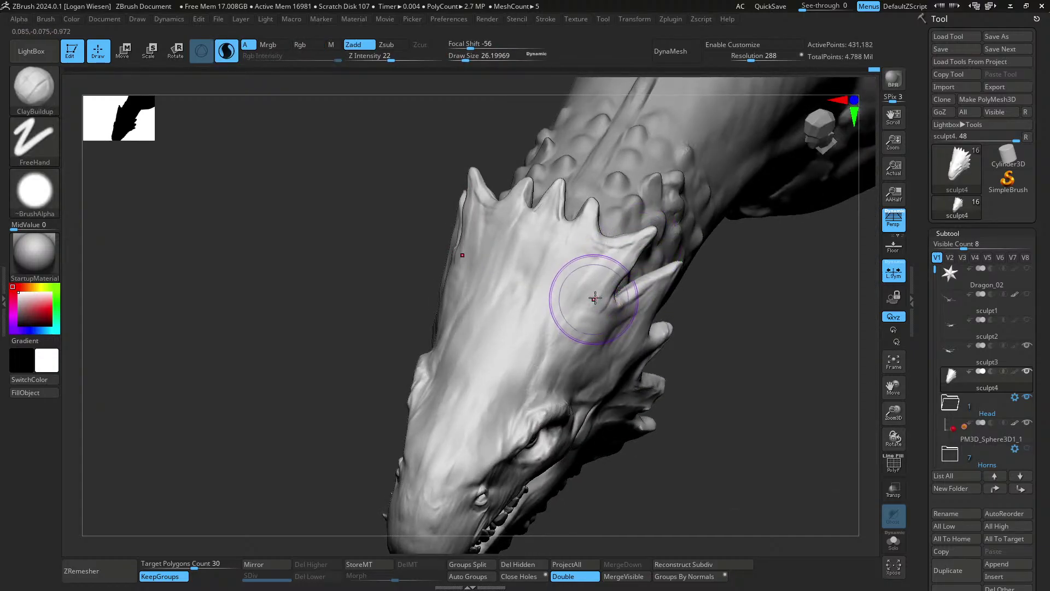
- Build up the side of the upper side spike with ClayBuildup at draw size about 19
key(bracketleft)
key(bracketleft)
key(bracketleft)
key(bracketleft)
right_drag(615, 312, 648, 272)
key(s)
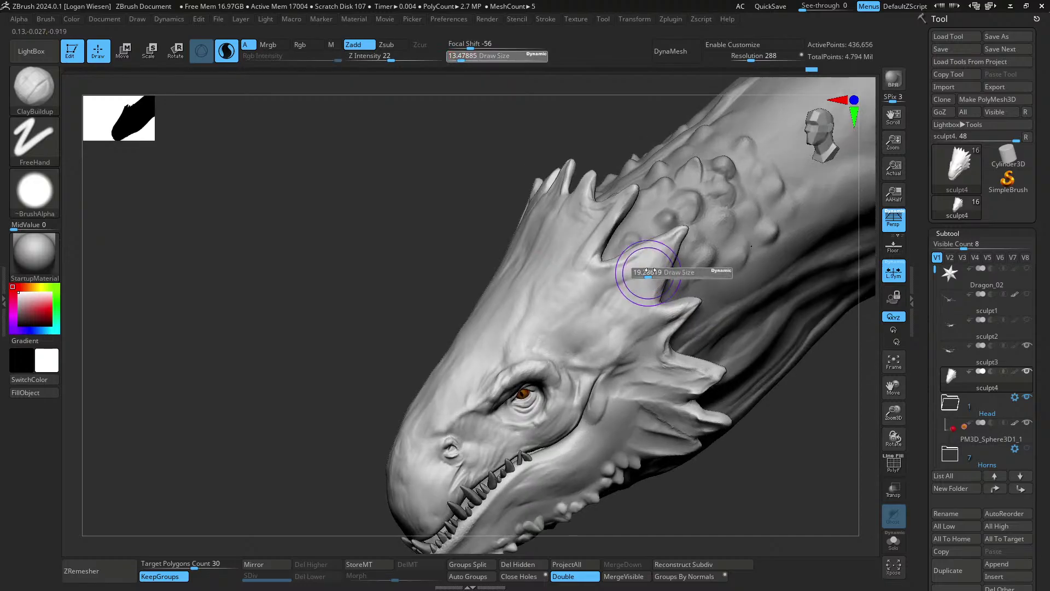
drag(649, 272, 650, 271)
drag(677, 237, 644, 280)
- Adjust the upper frill's silhouette with Move Topological
mouse_move(645, 295)
right_down()
mouse_move(647, 326)
mouse_move(659, 323)
mouse_move(634, 290)
mouse_move(657, 233)
right_up()
key(b)
key(m)
key(t)
key(s)
key(alt+shift+s)
mouse_move(677, 284)
ctrl+right_down()
mouse_move(671, 301)
mouse_move(678, 275)
mouse_move(575, 210)
ctrl+right_up()
- Sculpt ridges running from the crown spikes down the top of the head with ClayBuildup at draw size about 18 to 21
key(b)
key(c)
key(b)
drag(554, 137, 586, 118)
mouse_move(630, 131)
right_down()
mouse_move(680, 176)
mouse_move(645, 195)
mouse_move(666, 254)
mouse_move(591, 267)
mouse_move(571, 197)
right_up()
key(alt+shift+s)
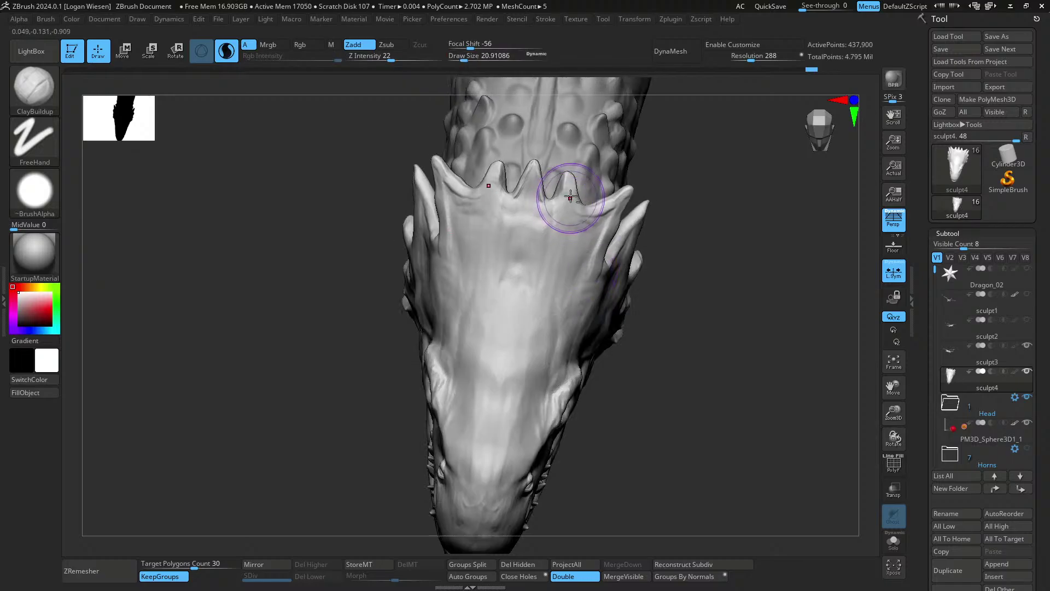
right_drag(558, 254, 571, 203)
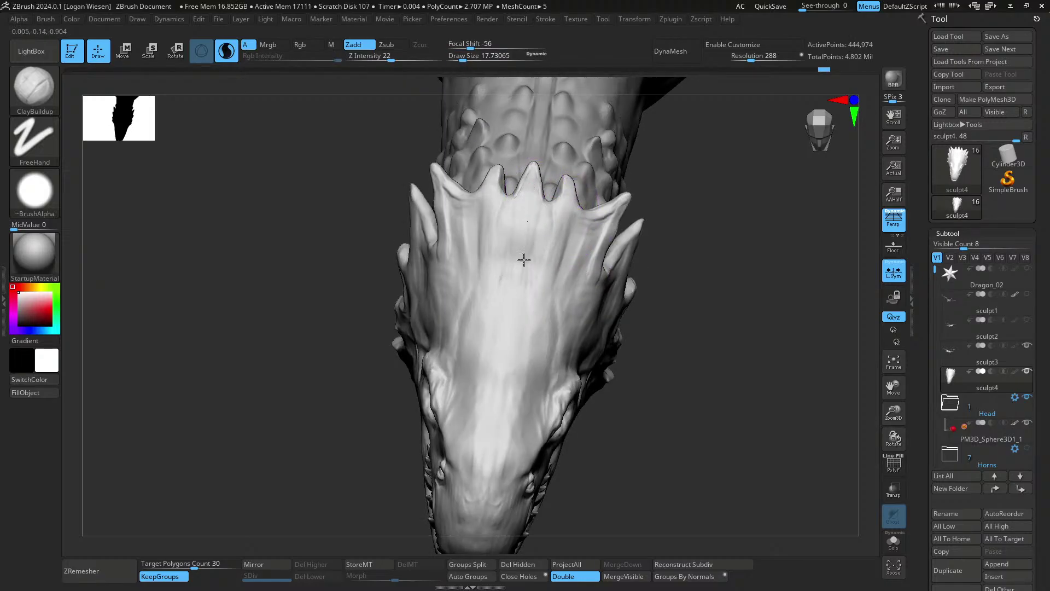
right_drag(525, 260, 524, 265)
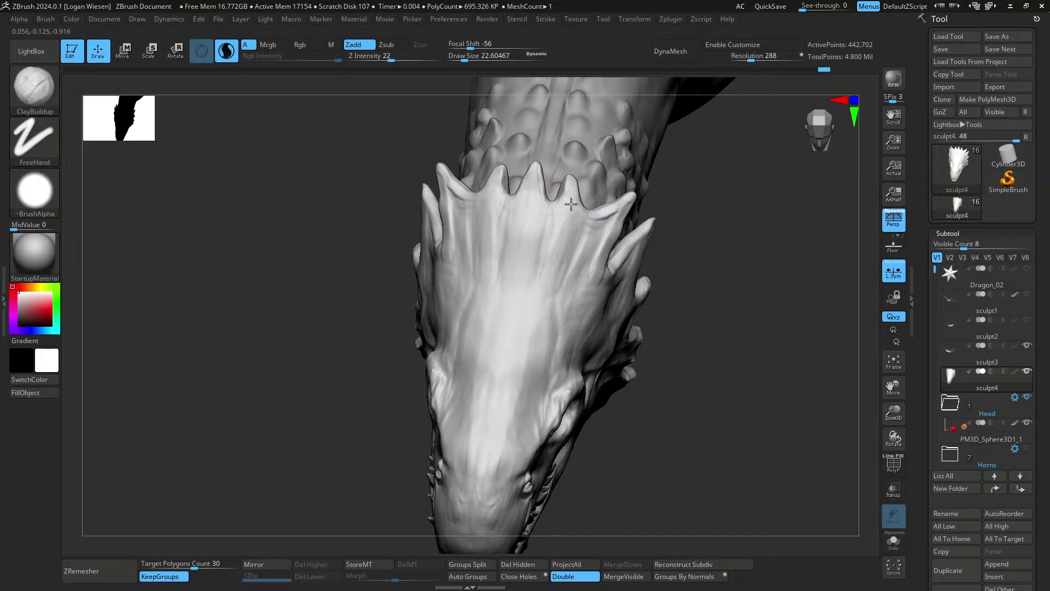
- Build ridges from the outer crown spike toward the upper side spike's base with ClayBuildup at draw size about 23
mouse_move(573, 300)
right_down()
mouse_move(548, 295)
mouse_move(623, 225)
right_up()
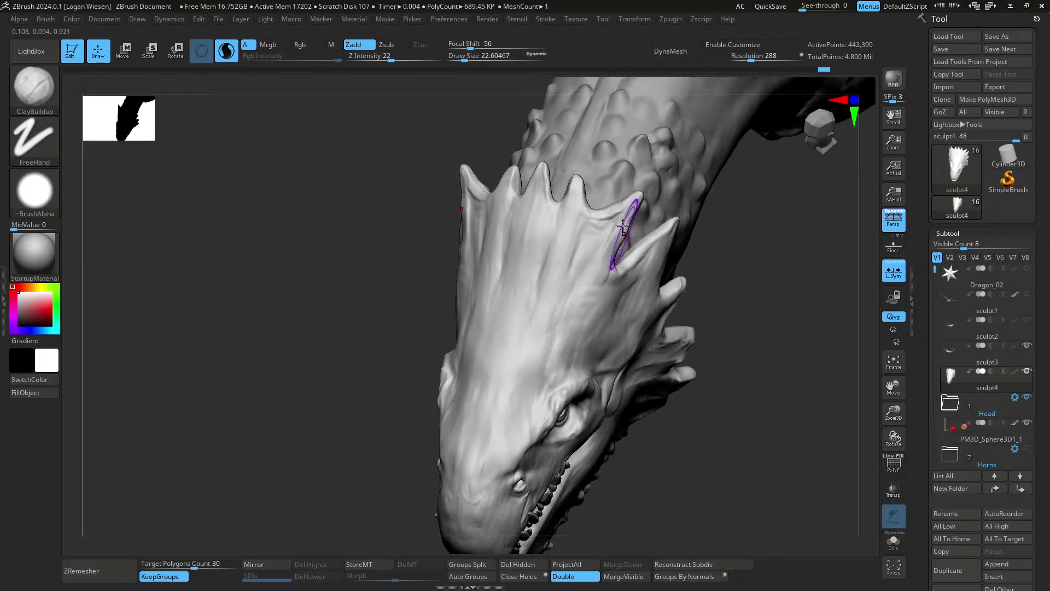
drag(581, 291, 581, 276)
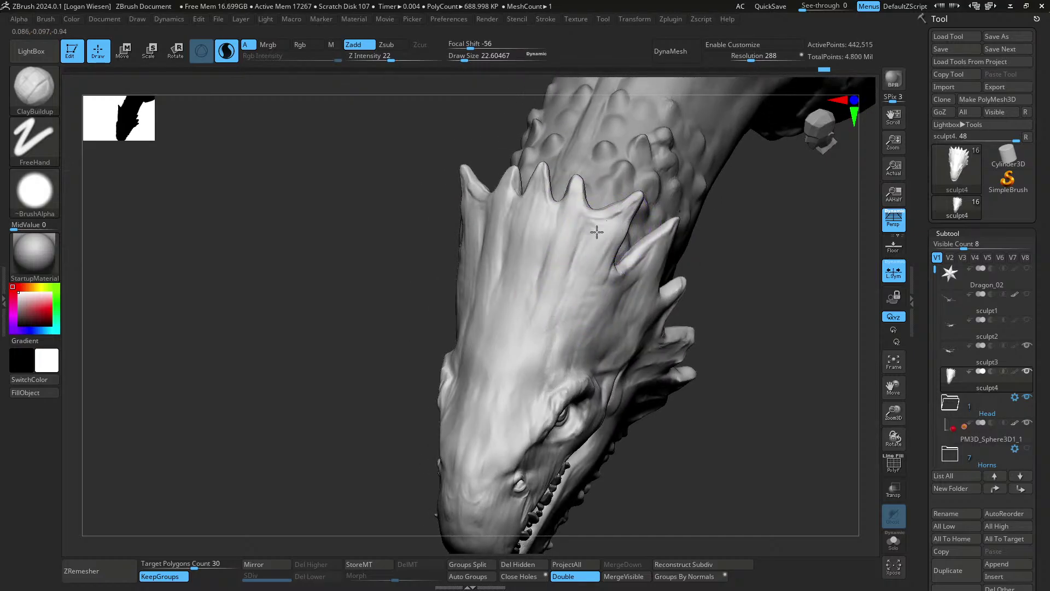
drag(597, 232, 601, 240)
right_drag(560, 314, 606, 291)
right_drag(576, 343, 597, 317)
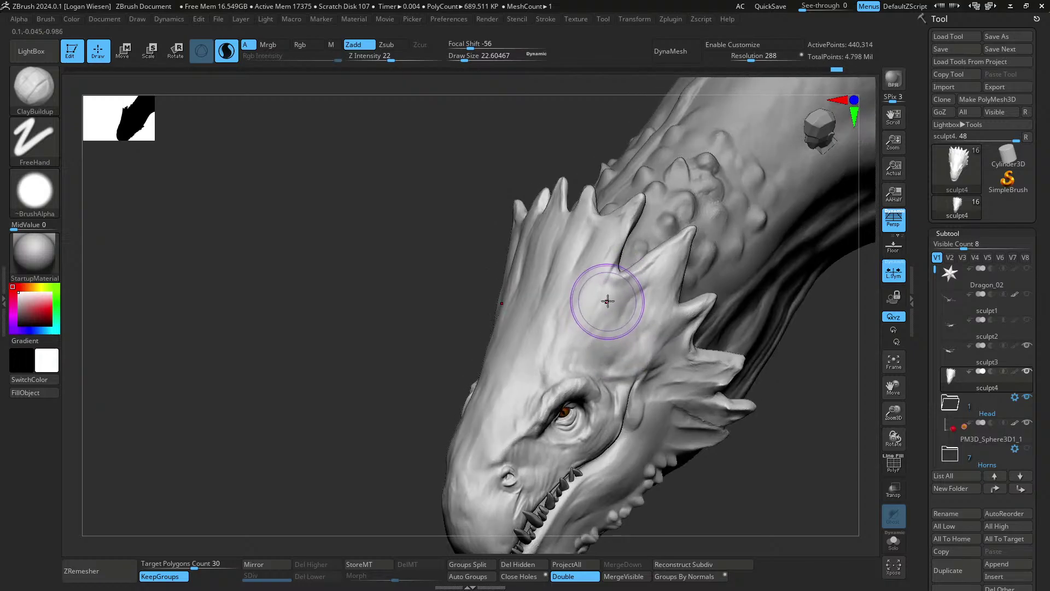
mouse_move(608, 301)
mouse_down()
mouse_move(624, 312)
mouse_move(641, 298)
mouse_up()
mouse_move(655, 319)
right_down()
mouse_move(663, 312)
mouse_move(633, 281)
mouse_move(656, 276)
mouse_move(638, 305)
mouse_move(680, 263)
right_up()
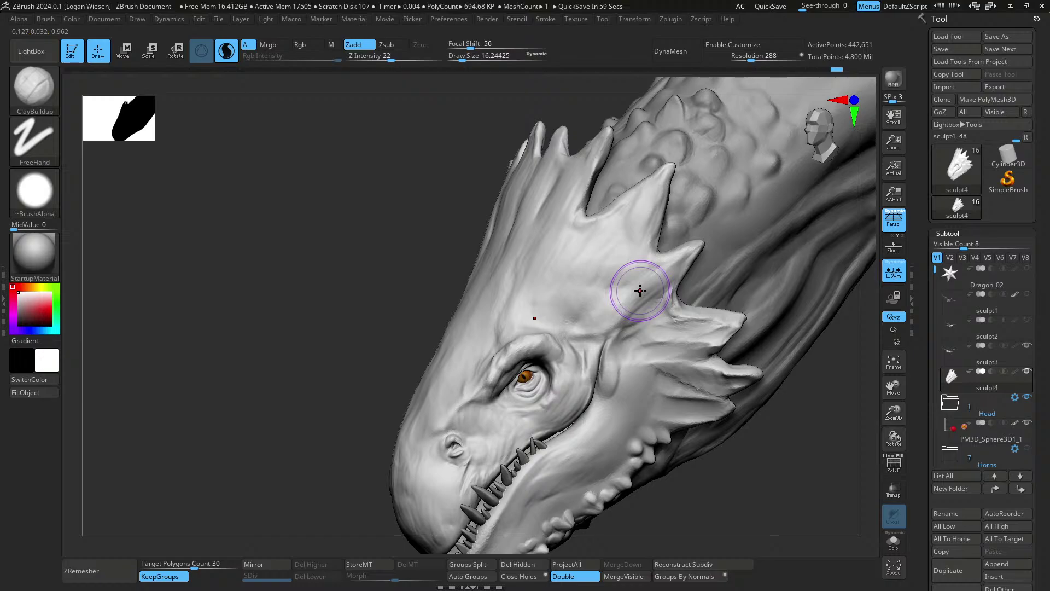
- Thicken the third side frill spike with ClayBuildup at draw size about 15 to 21 and smooth its surface
mouse_move(731, 300)
right_down()
mouse_move(713, 310)
mouse_move(632, 280)
right_up()
ctrl+right_drag(605, 247, 610, 294)
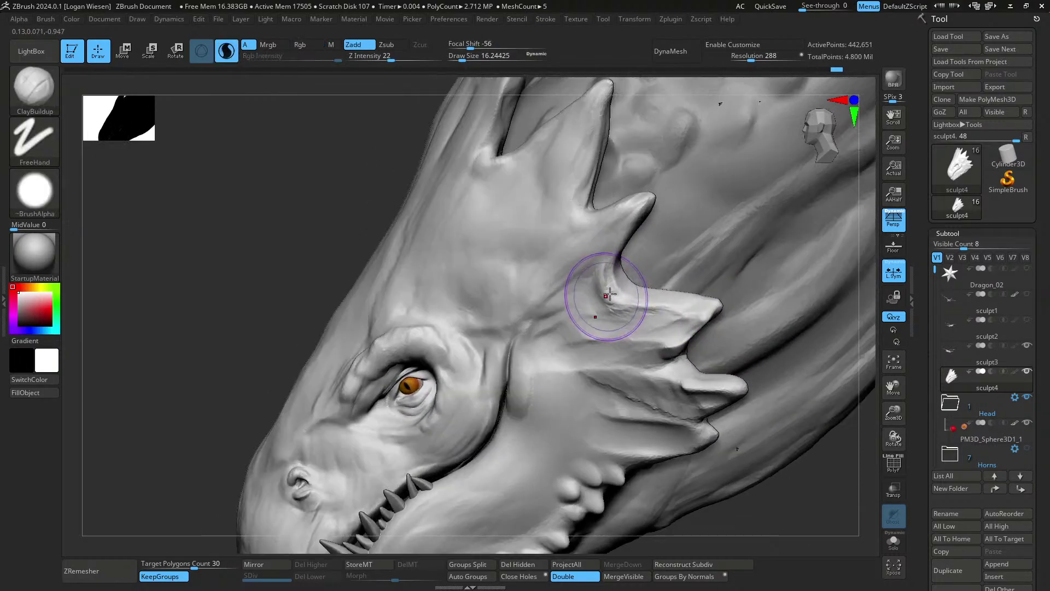
key(s)
click(614, 286)
mouse_move(616, 252)
mouse_down()
mouse_move(614, 294)
mouse_move(665, 305)
mouse_up()
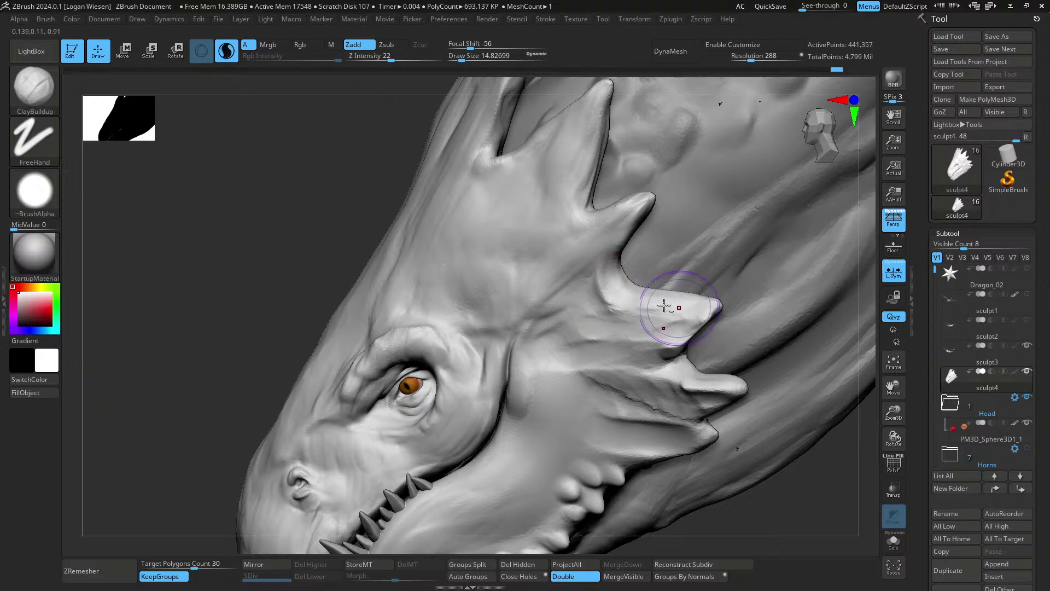
mouse_move(665, 307)
right_down()
mouse_move(675, 248)
mouse_move(641, 265)
right_up()
shift+drag(682, 274, 674, 262)
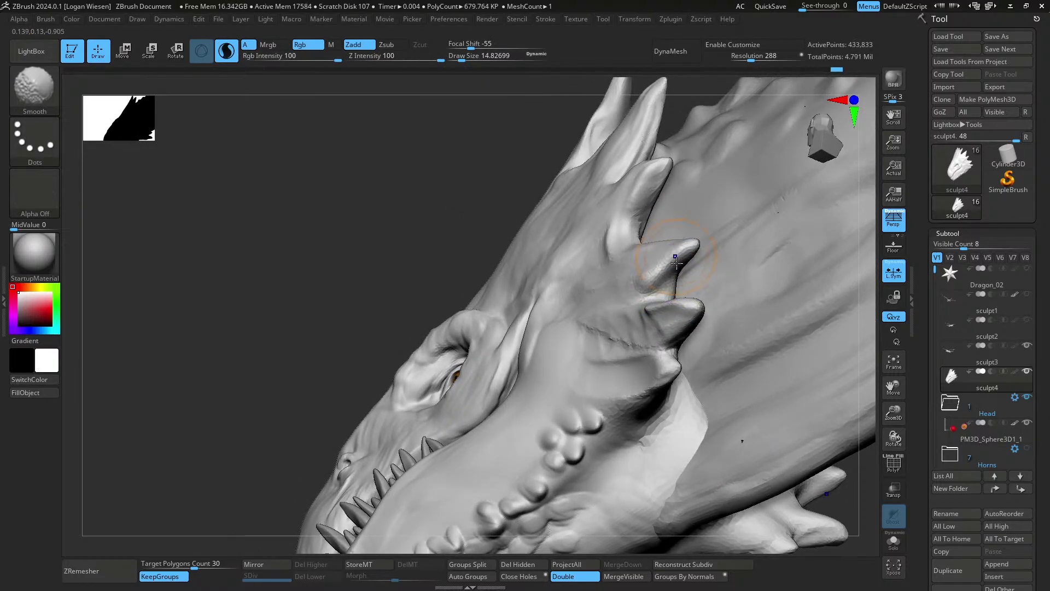
mouse_move(676, 263)
right_down()
mouse_move(681, 244)
mouse_move(612, 310)
mouse_move(633, 277)
right_up()
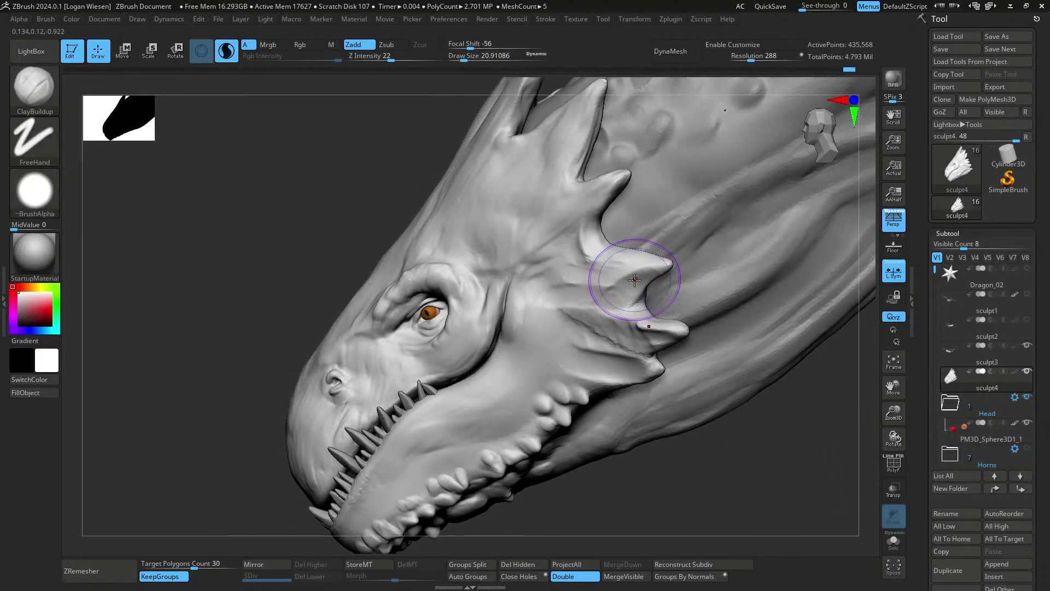
right_drag(655, 318, 662, 296)
ctrl+drag(662, 296, 689, 276)
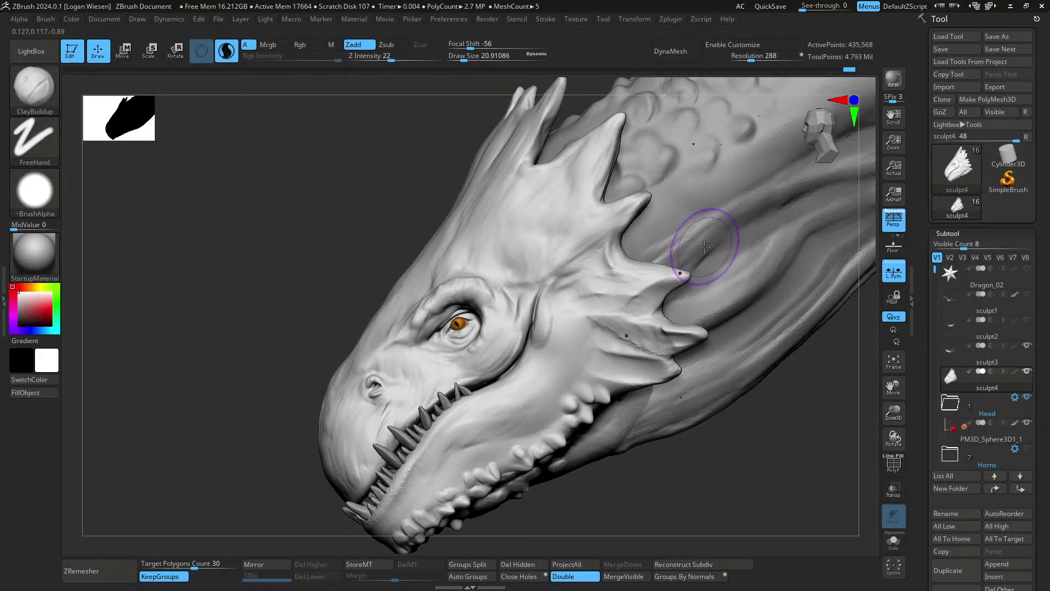
- Reshape the third side frill spike with Move Topological at draw size about 26 and smooth the area at its base
mouse_move(649, 309)
right_down()
mouse_move(673, 310)
mouse_move(680, 268)
mouse_move(656, 287)
mouse_move(679, 263)
right_up()
key(b)
key(m)
key(t)
key(s)
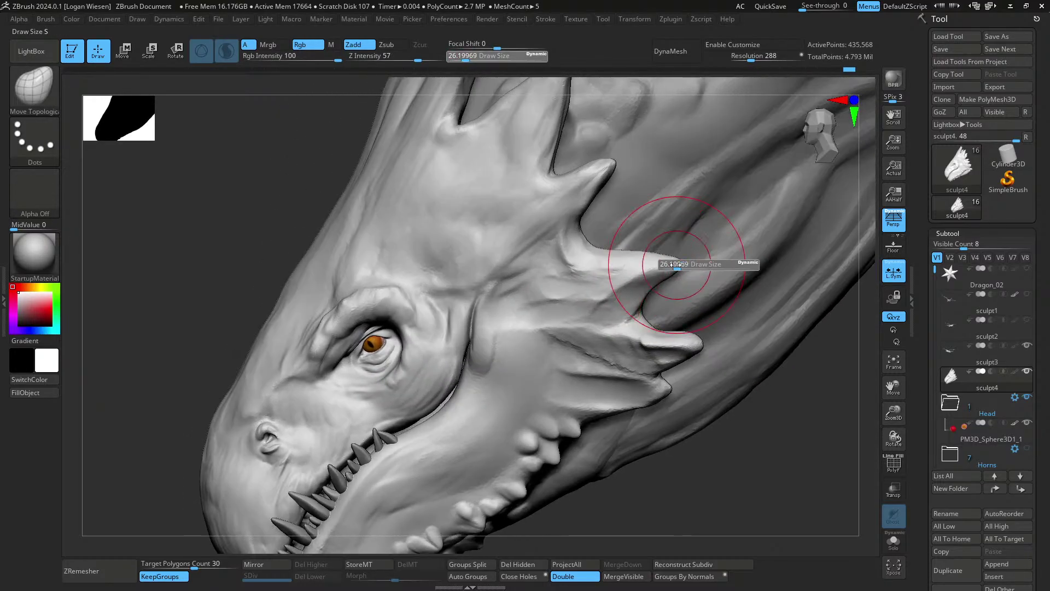
drag(679, 263, 675, 263)
right_drag(643, 254, 635, 254)
mouse_move(562, 241)
shift+mouse_down()
mouse_move(588, 260)
mouse_move(569, 271)
shift+mouse_up()
- Define the surface between the lower side frill spikes with ClayBuildup at draw size about 13
mouse_move(575, 274)
ctrl+right_down()
mouse_move(628, 305)
mouse_move(637, 281)
mouse_move(602, 325)
mouse_move(631, 315)
ctrl+right_up()
key(s)
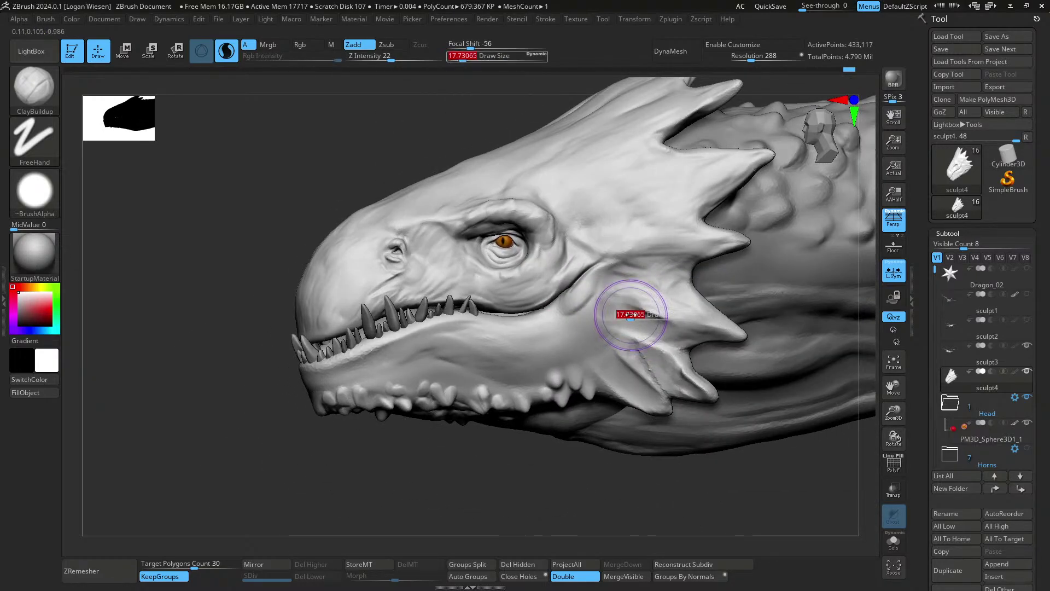
drag(631, 315, 628, 315)
right_drag(667, 350, 675, 374)
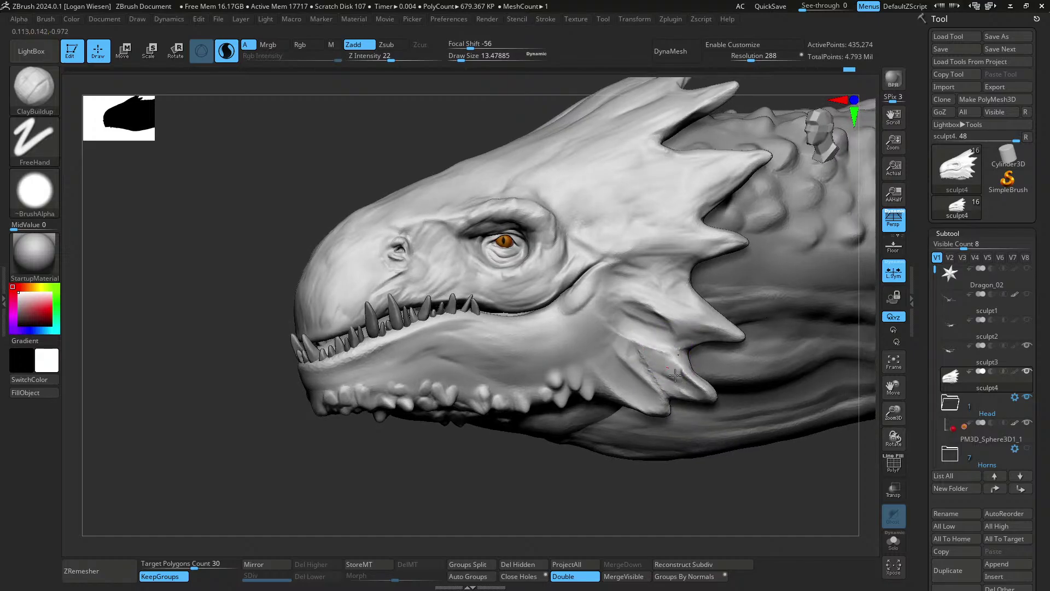
drag(625, 344, 635, 351)
mouse_move(645, 359)
right_down()
mouse_move(633, 340)
mouse_move(618, 348)
right_up()
- Add small bumps at the rear of the jaw's bump row with ClayBuildup at draw size about 8
key(s)
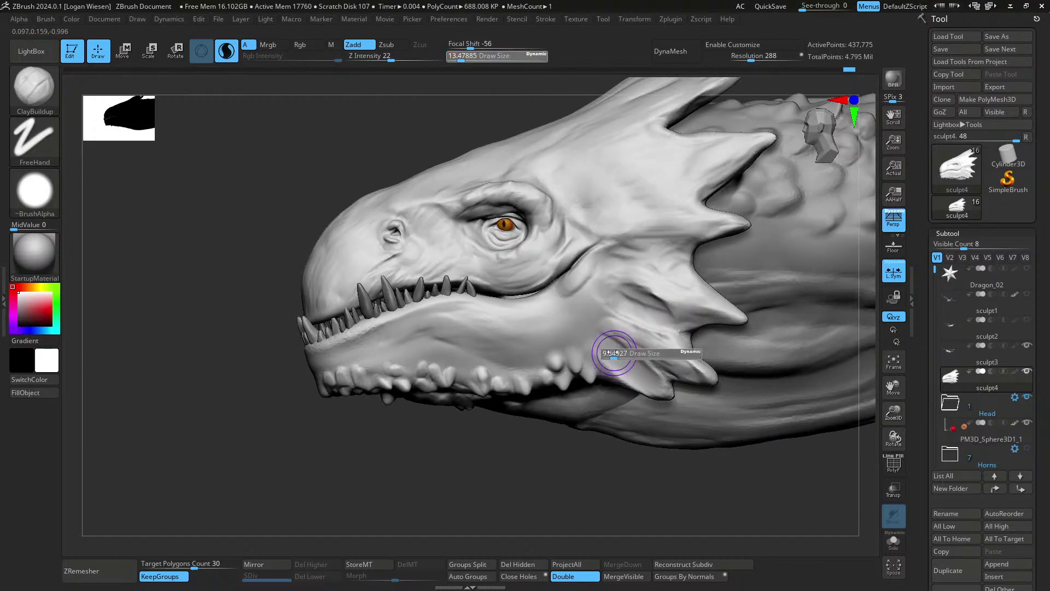
drag(612, 352, 609, 353)
drag(588, 358, 595, 358)
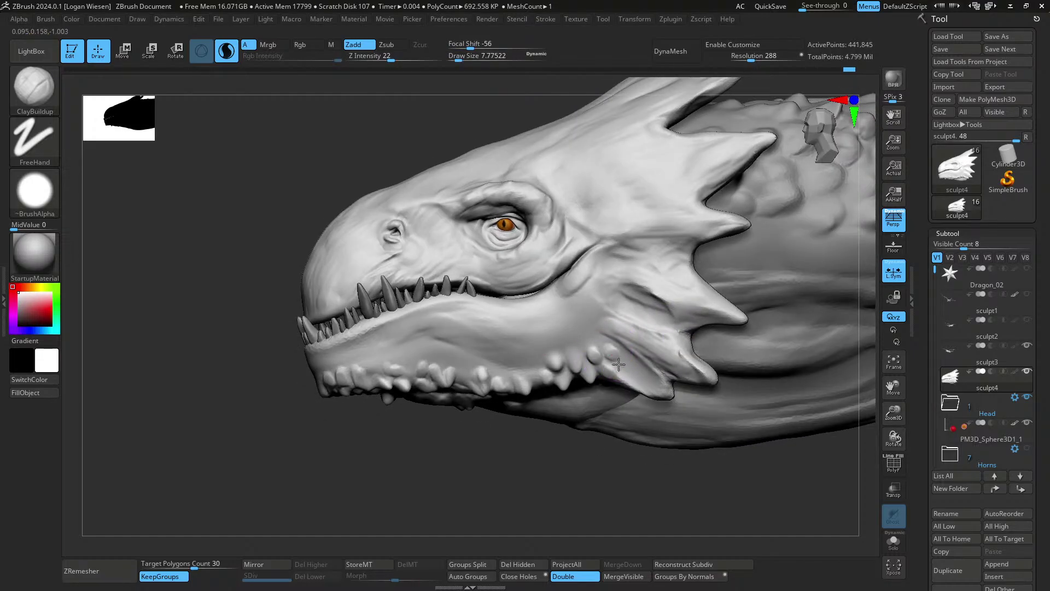
key(bracketleft)
- Pull the lower jaw bumps into small spikes with SnakeHook at draw size about 5
mouse_move(633, 364)
right_down()
mouse_move(624, 356)
mouse_move(627, 373)
mouse_move(645, 383)
mouse_move(630, 352)
mouse_move(663, 378)
right_up()
key(b)
key(s)
key(h)
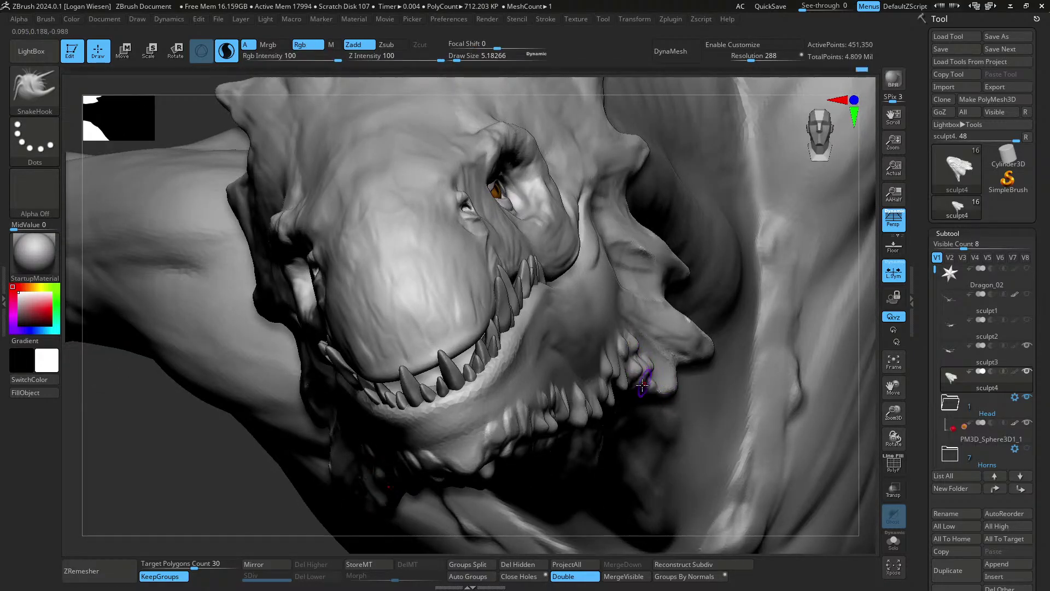
right_drag(663, 400, 622, 345)
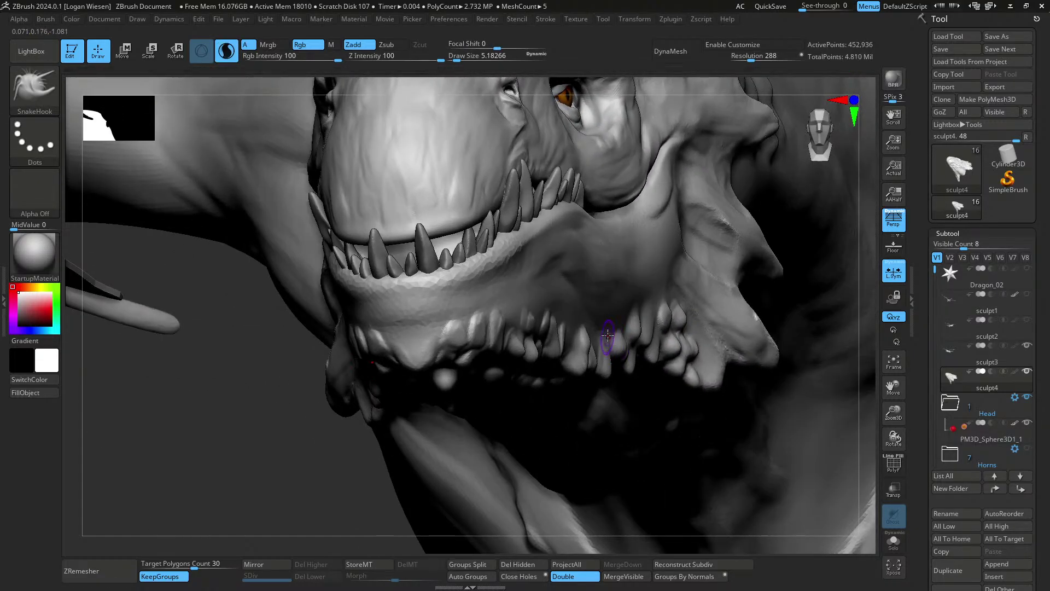
drag(607, 342, 604, 353)
mouse_move(604, 353)
right_down()
mouse_move(595, 346)
mouse_move(640, 340)
right_up()
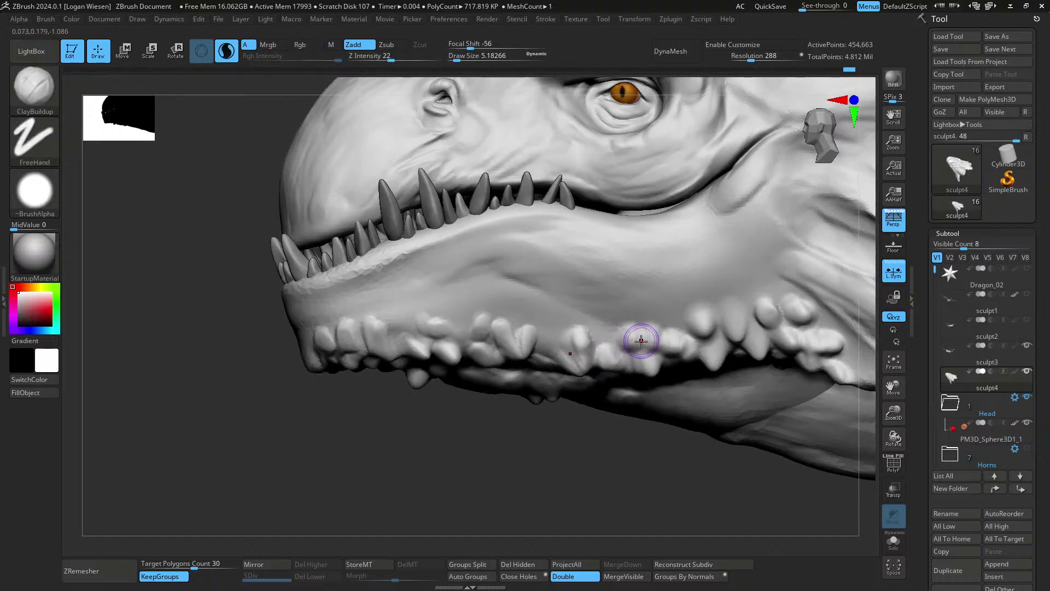
- Add small bumps in the middle of the jaw's bump row with ClayBuildup at draw size about 5
key(b)
key(c)
key(b)
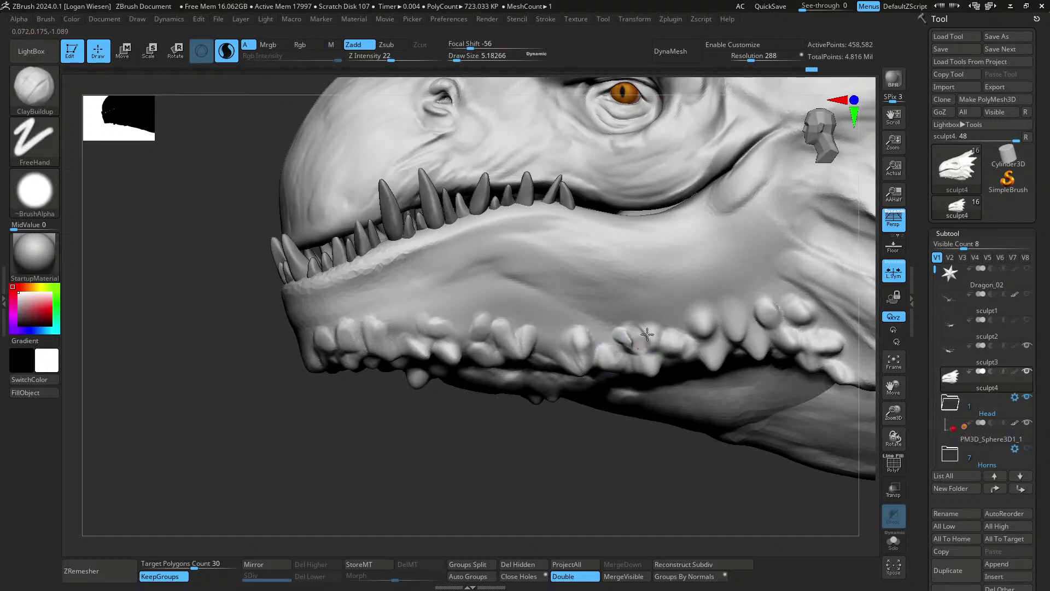
drag(660, 340, 674, 355)
mouse_move(675, 360)
ctrl+right_down()
mouse_move(666, 270)
mouse_move(684, 306)
mouse_move(709, 313)
mouse_move(662, 340)
mouse_move(709, 288)
mouse_move(700, 287)
ctrl+right_up()
- Build up and smooth the cheek surface above the rear jaw bumps with ClayBuildup at draw size about 32
key(b)
key(m)
key(t)
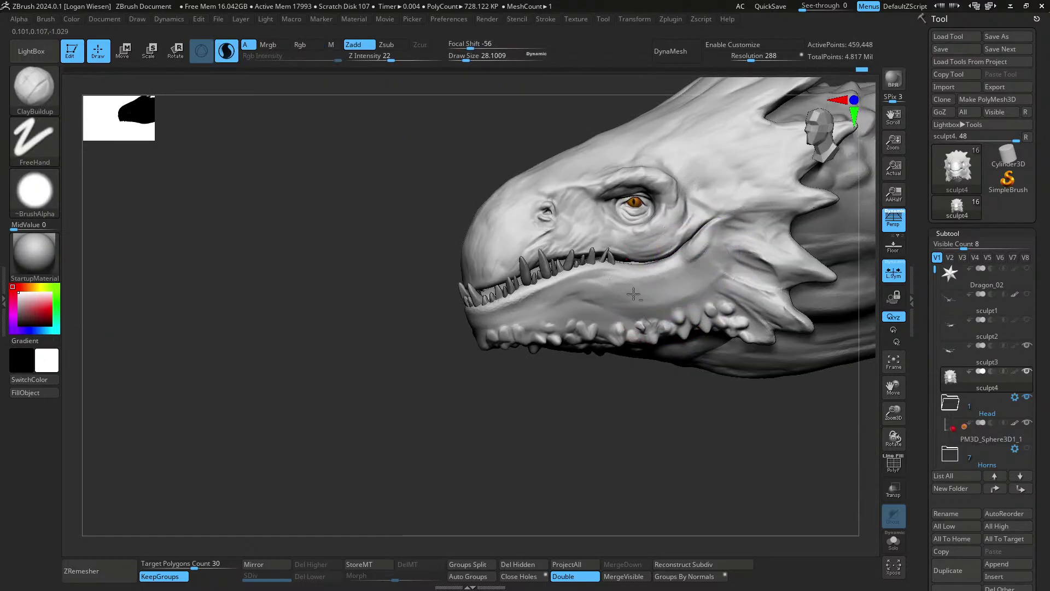
drag(707, 280, 720, 246)
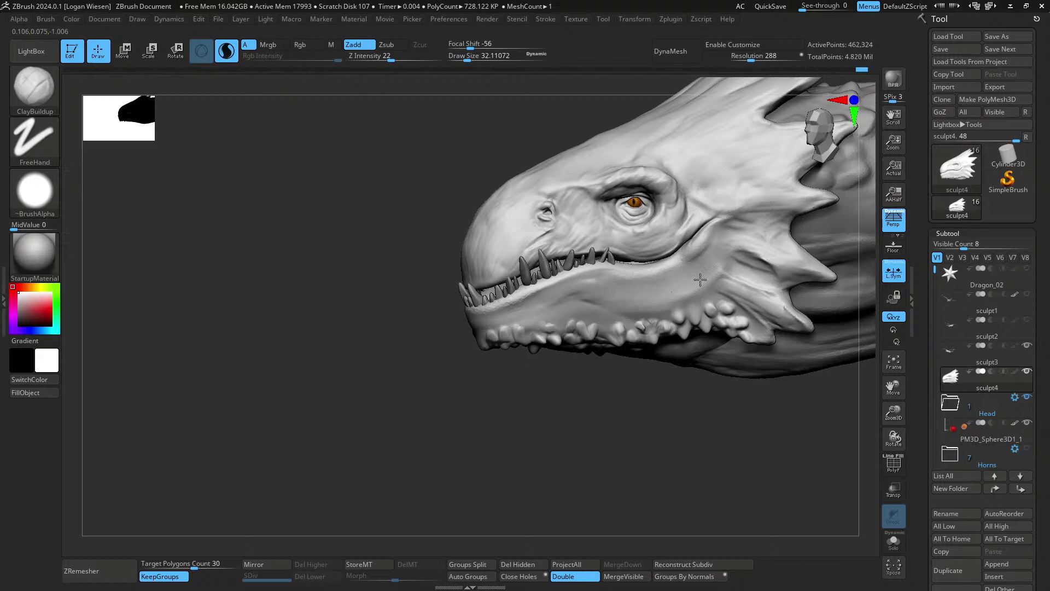
right_drag(633, 291, 675, 277)
key(s)
shift+drag(675, 277, 671, 278)
- Extend small bumps up the rear of the jaw toward the cheek with ClayBuildup at draw size about 4
ctrl+right_drag(670, 278, 679, 315)
key(s)
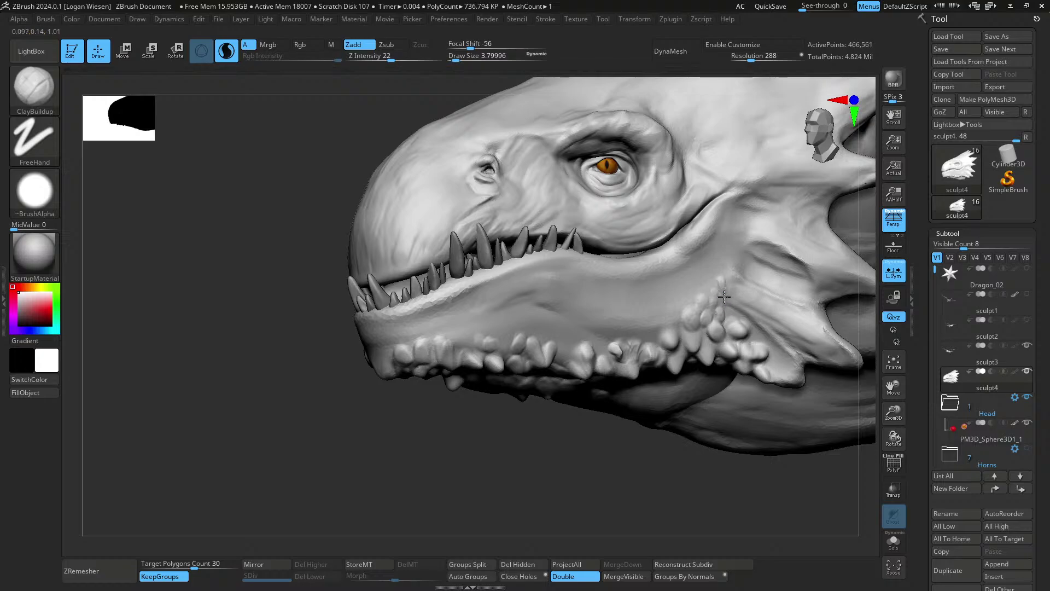
drag(682, 313, 683, 318)
mouse_move(684, 319)
right_down()
mouse_move(697, 307)
mouse_move(686, 322)
right_up()
shift+drag(686, 323, 688, 331)
- Add more small bumps along the upper edge of the jaw's bump row with ClayBuildup at draw sizes about 7 and 4.5
mouse_move(684, 356)
ctrl+right_down()
mouse_move(676, 327)
mouse_move(687, 345)
mouse_move(649, 347)
mouse_move(632, 362)
ctrl+right_up()
key(])
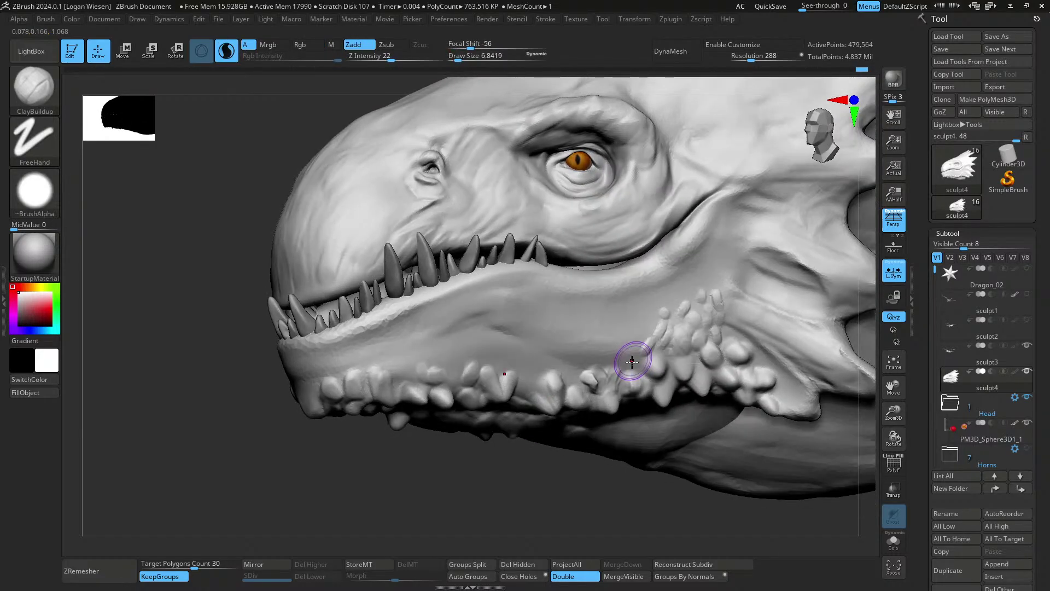
drag(649, 375, 659, 368)
mouse_move(704, 350)
ctrl+right_down()
mouse_move(683, 326)
mouse_move(712, 331)
mouse_move(696, 346)
mouse_move(674, 313)
mouse_move(680, 342)
mouse_move(691, 328)
ctrl+right_up()
key(s)
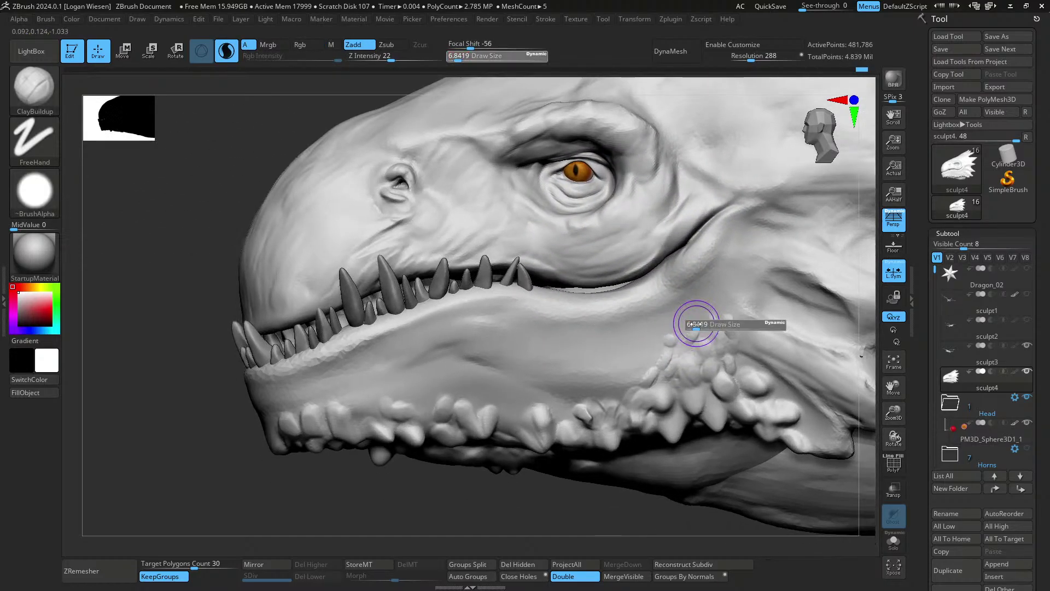
drag(697, 323, 694, 323)
alt+right_drag(648, 345, 672, 312)
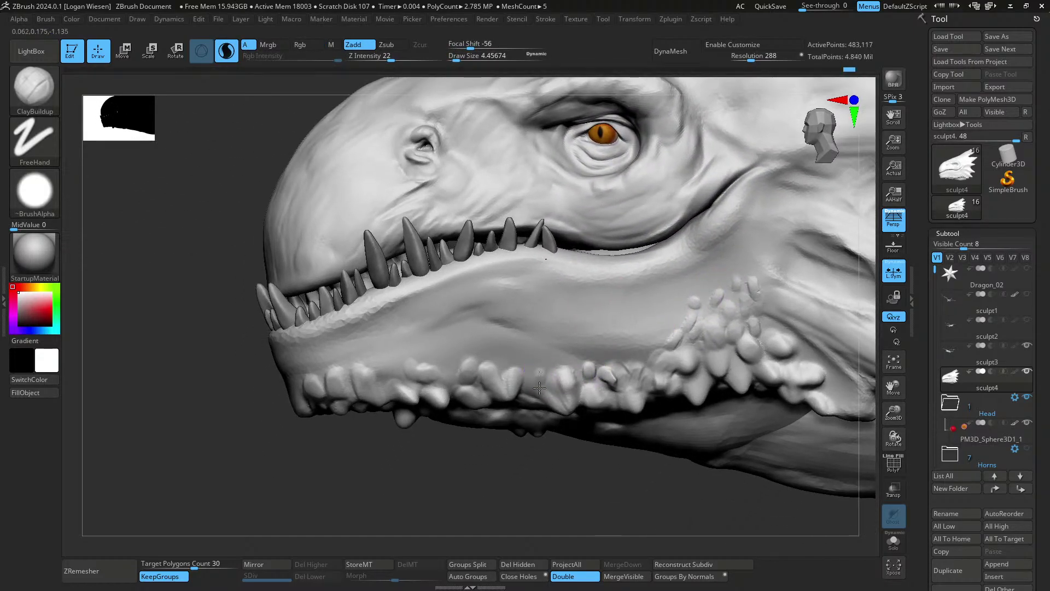
ctrl+right_drag(608, 350, 631, 278)
- Mask the snout tip in front of the nostril with a lasso and invert the mask
ctrl+right_drag(523, 259, 552, 427)
mouse_move(351, 240)
alt+right_down()
mouse_move(449, 283)
mouse_move(466, 305)
alt+right_up()
key(s)
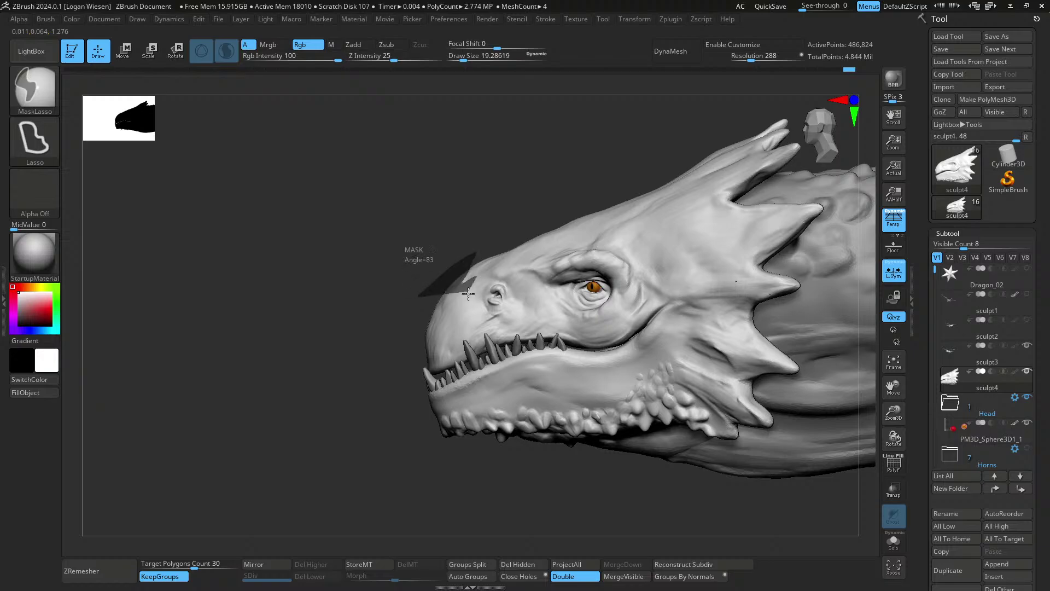
ctrl+drag(461, 368, 406, 374)
ctrl+click(470, 317)
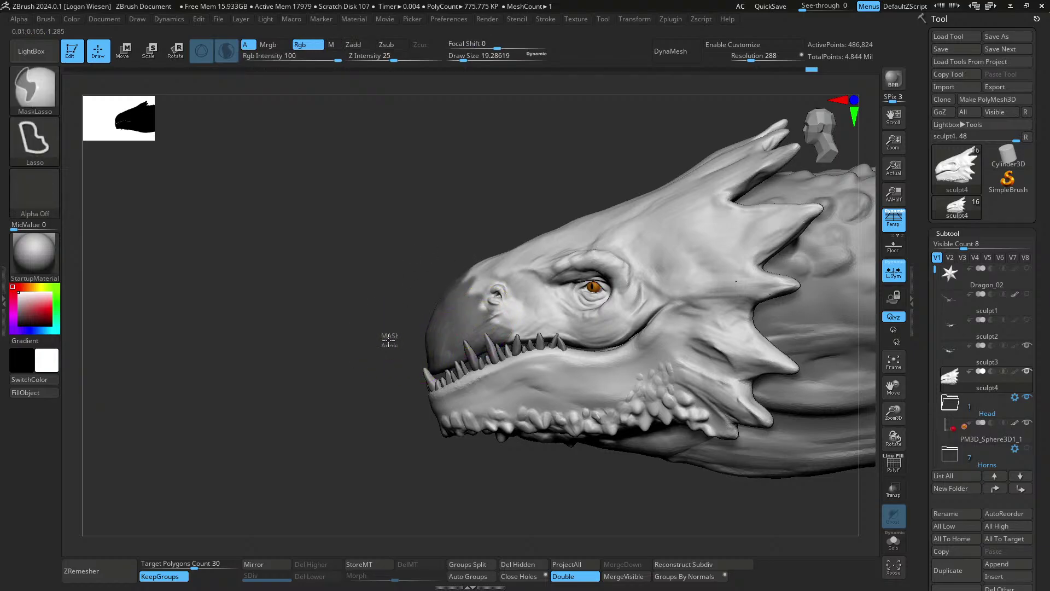
ctrl+click(389, 340)
alt+right_drag(390, 341, 432, 335)
- Fill the unmasked snout tip with dark grey and set the active color back to white
drag(18, 306, 14, 312)
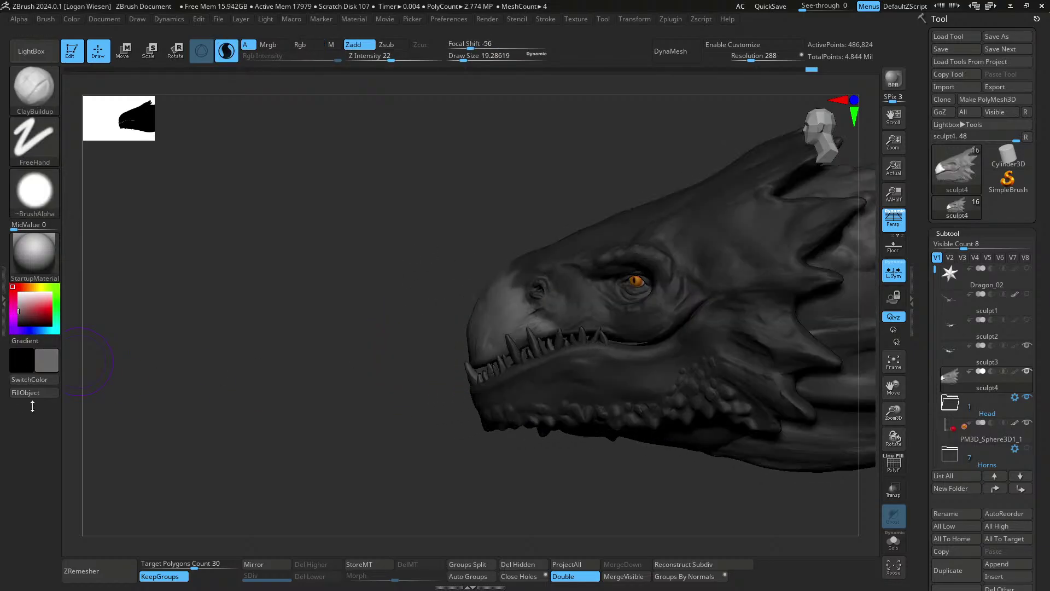
click(33, 394)
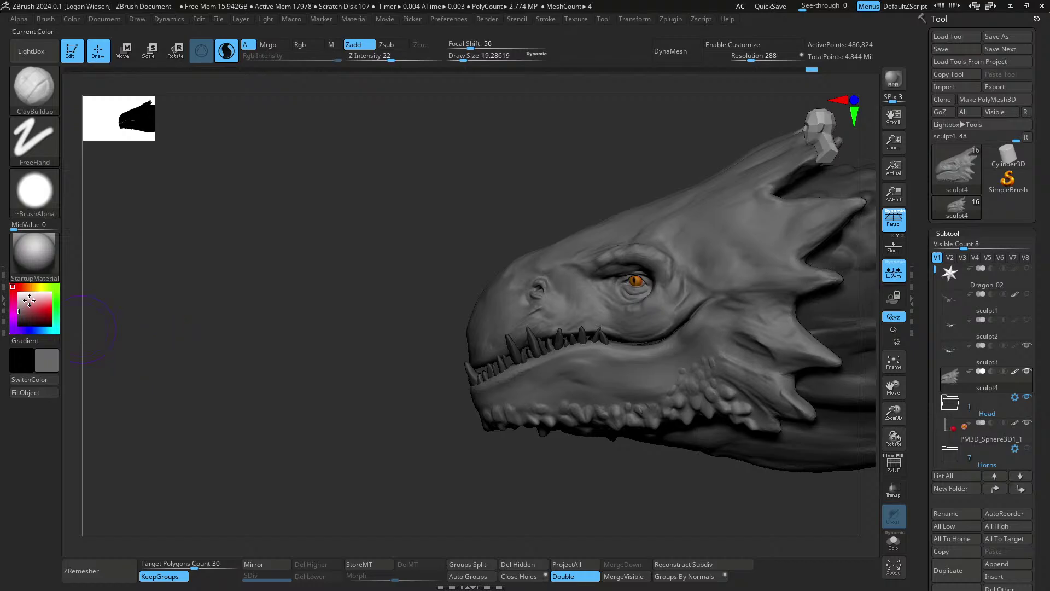
click(23, 299)
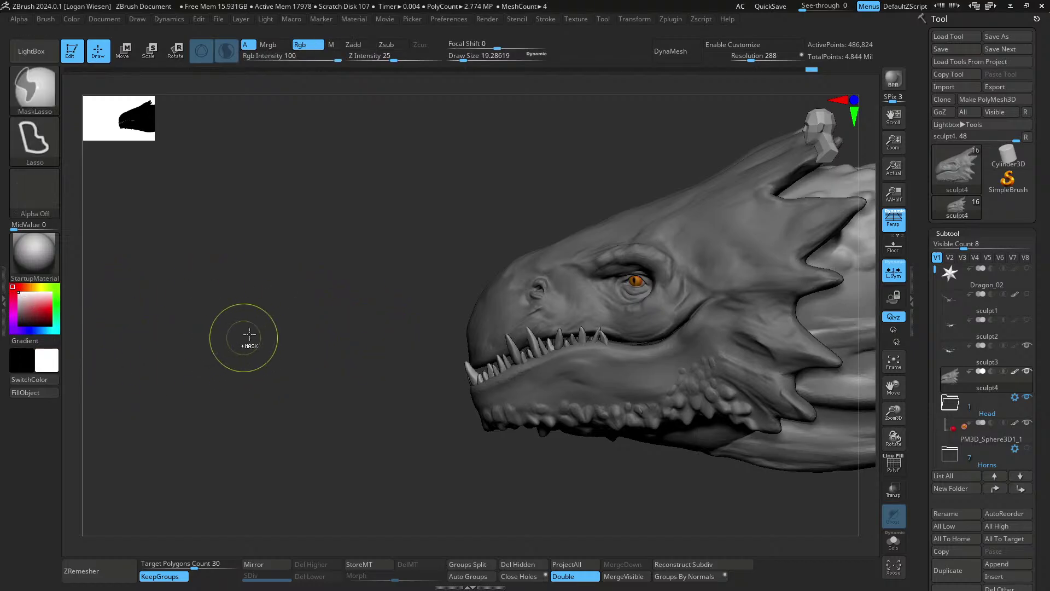
click(44, 390)
- Examine the dark snout tip and the head's overall shape from several angles
right_drag(321, 324, 386, 337)
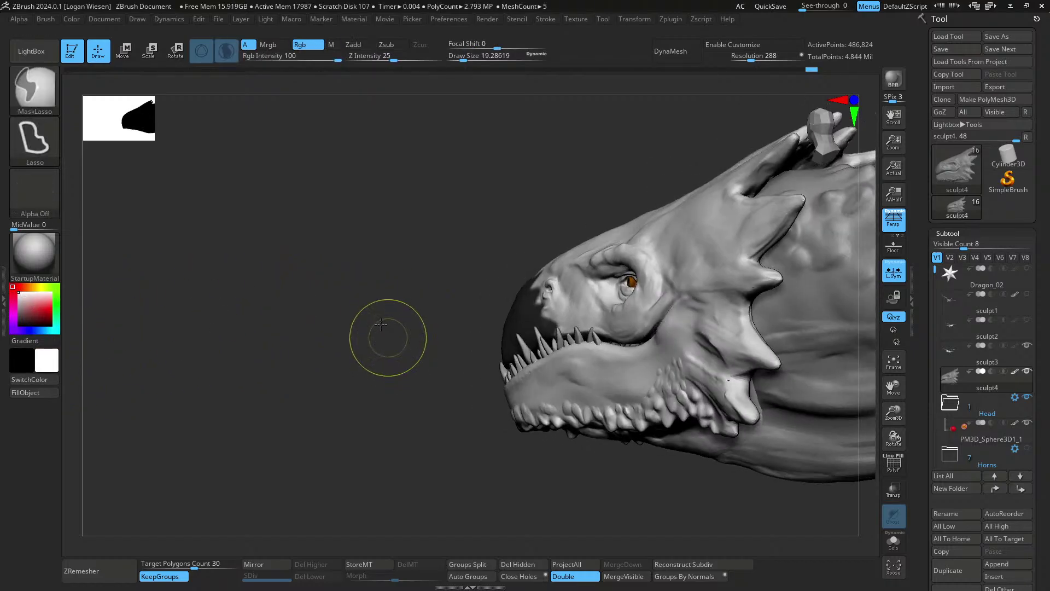
ctrl+right_drag(548, 280, 608, 290)
ctrl+right_drag(643, 354, 634, 306)
mouse_move(635, 306)
right_down()
mouse_move(728, 307)
mouse_move(598, 293)
mouse_move(596, 362)
right_up()
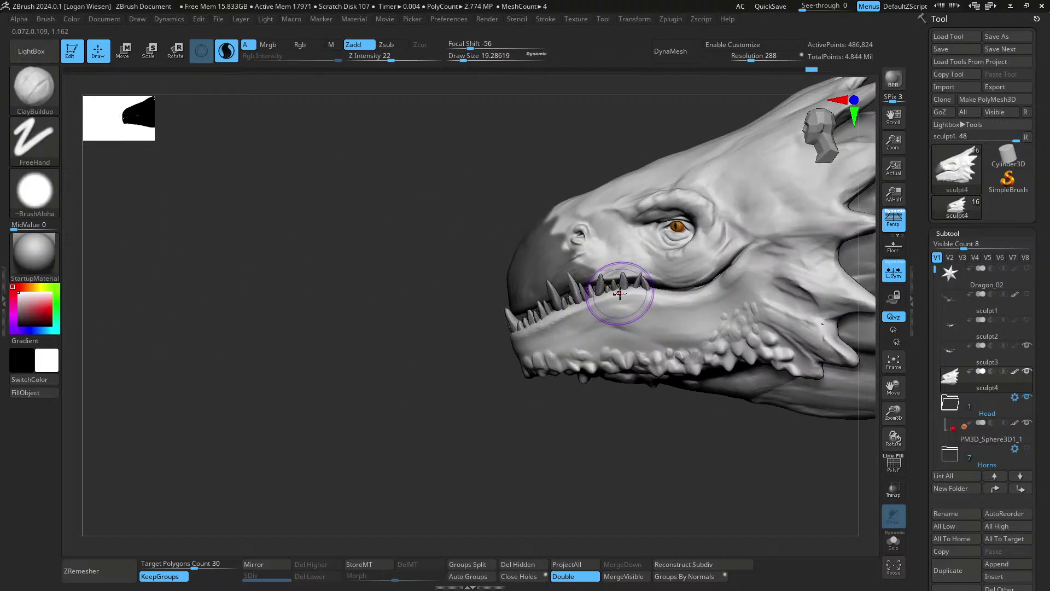
mouse_move(765, 303)
alt+right_down()
mouse_move(686, 319)
mouse_move(719, 339)
alt+right_up()
drag(719, 340, 715, 303)
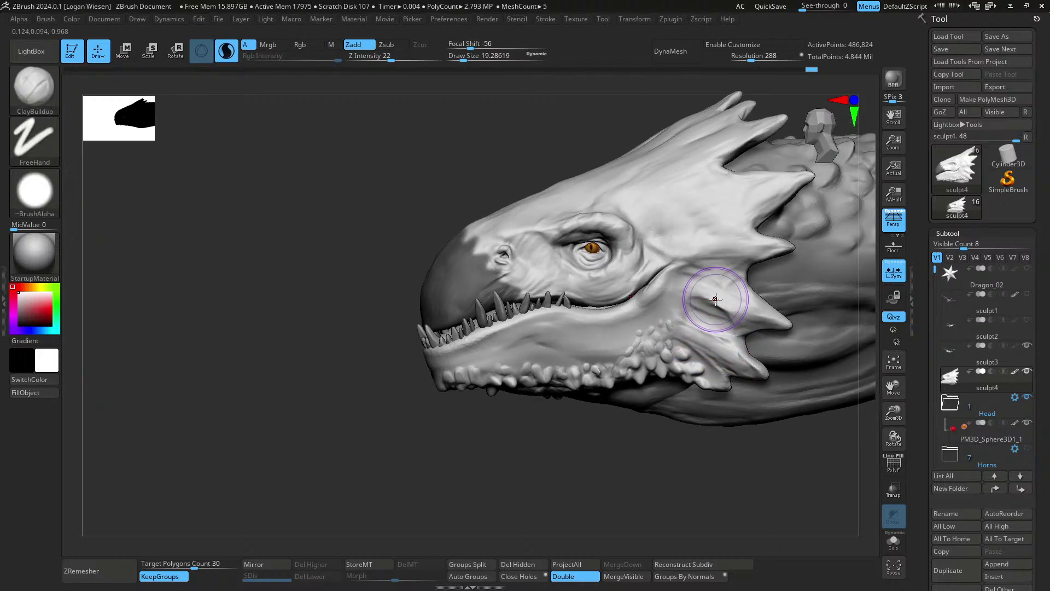
mouse_move(708, 320)
right_down()
mouse_move(733, 322)
mouse_move(708, 331)
right_up()
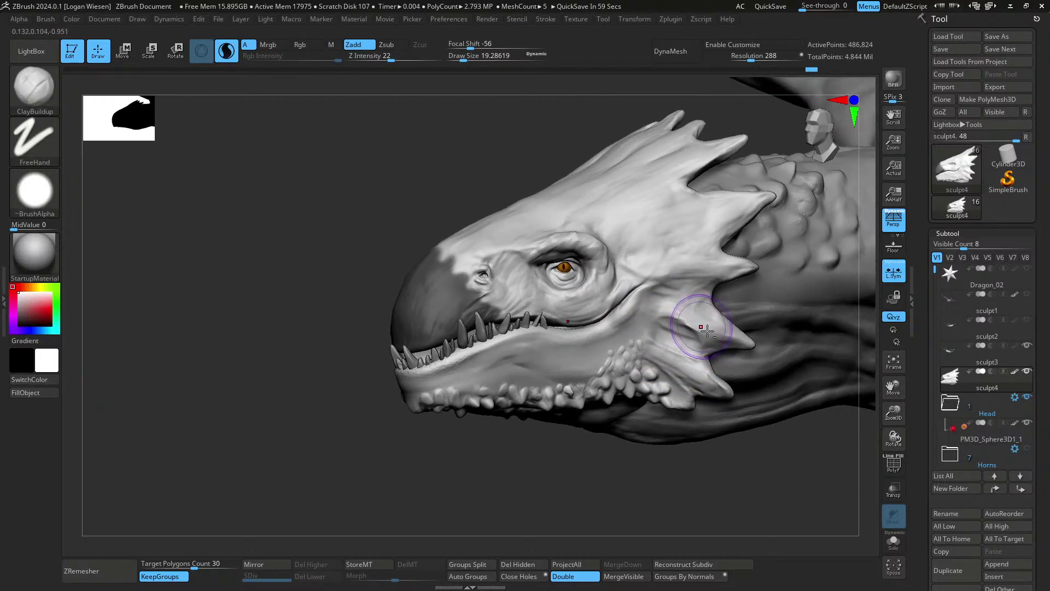
mouse_move(584, 350)
right_down()
mouse_move(614, 340)
mouse_move(612, 370)
right_up()
key(s)
drag(600, 338, 575, 356)
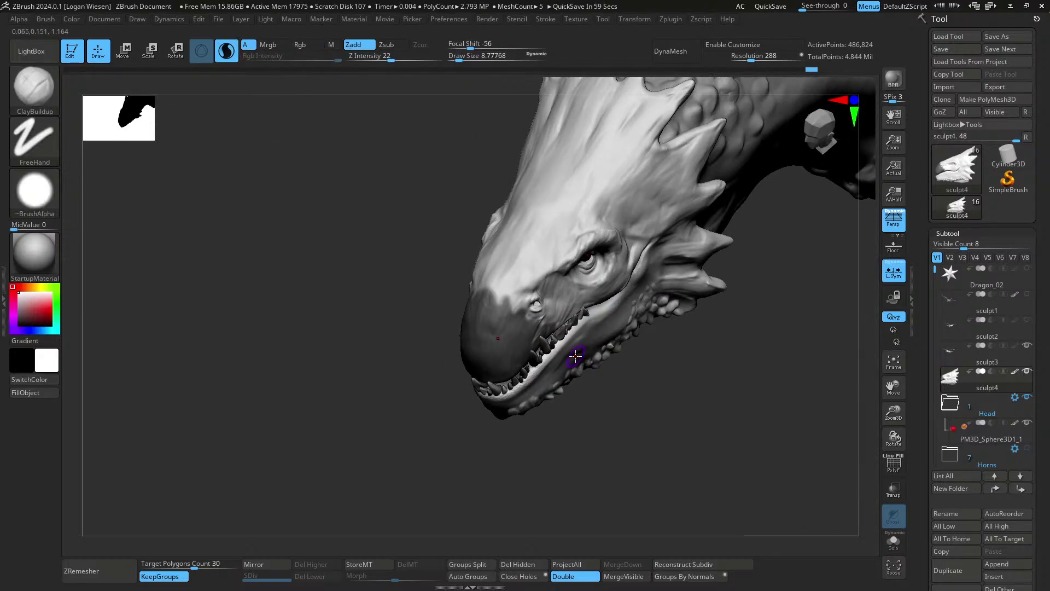
right_drag(663, 311, 626, 303)
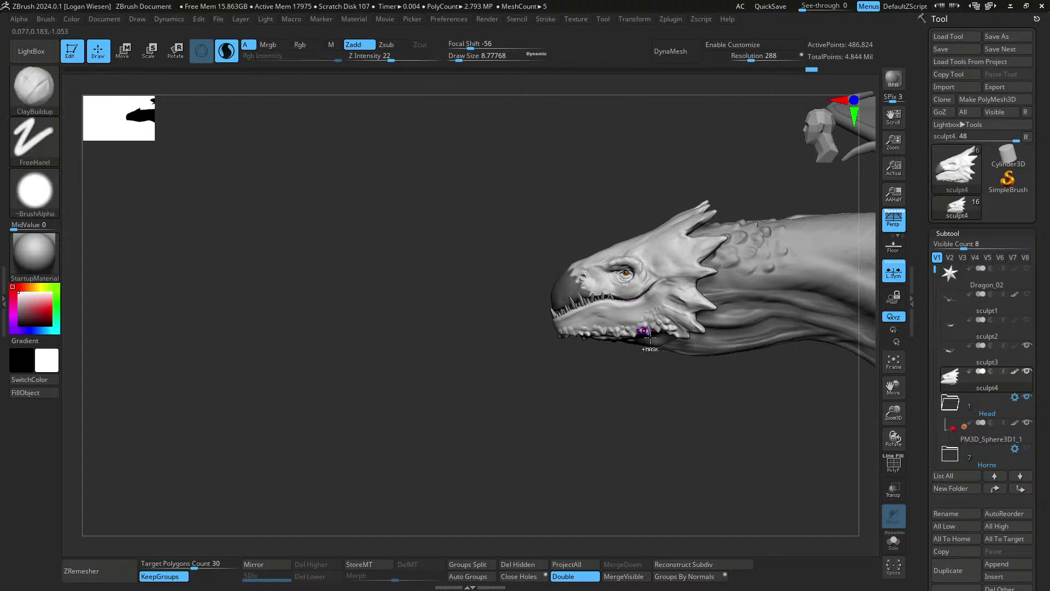
right_drag(651, 338, 659, 387)
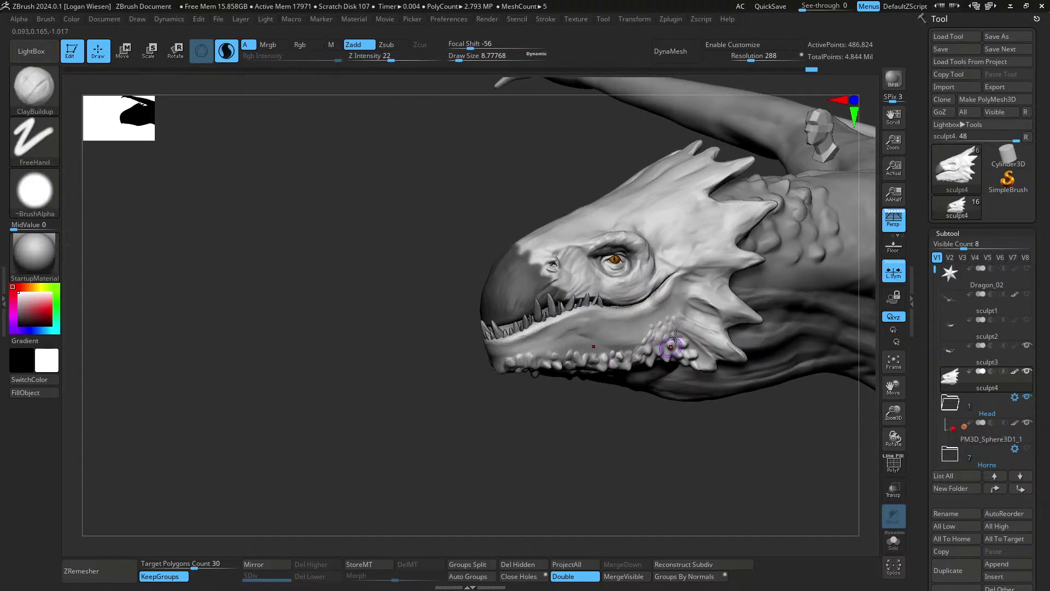
right_drag(676, 337, 688, 350)
- Try to pull out the rear jaw bumps with SnakeHook at draw size about 9
key(b)
key(s)
key(h)
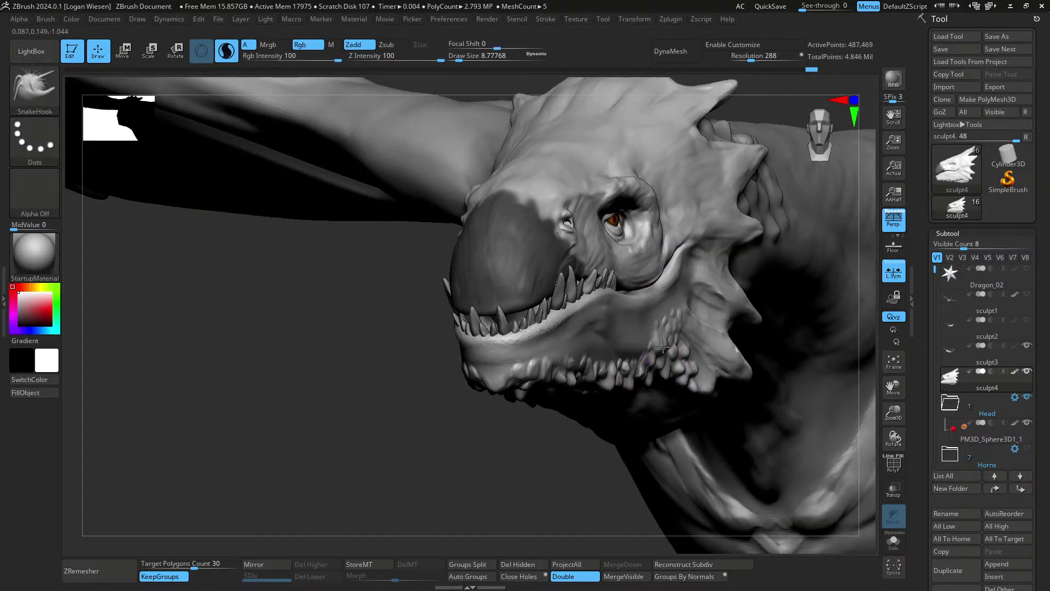
drag(650, 345, 674, 324)
key(ctrl+z)
- Examine the jaw bumps and the head's proportions against the neck and body
right_drag(750, 340, 701, 319)
right_drag(618, 335, 582, 348)
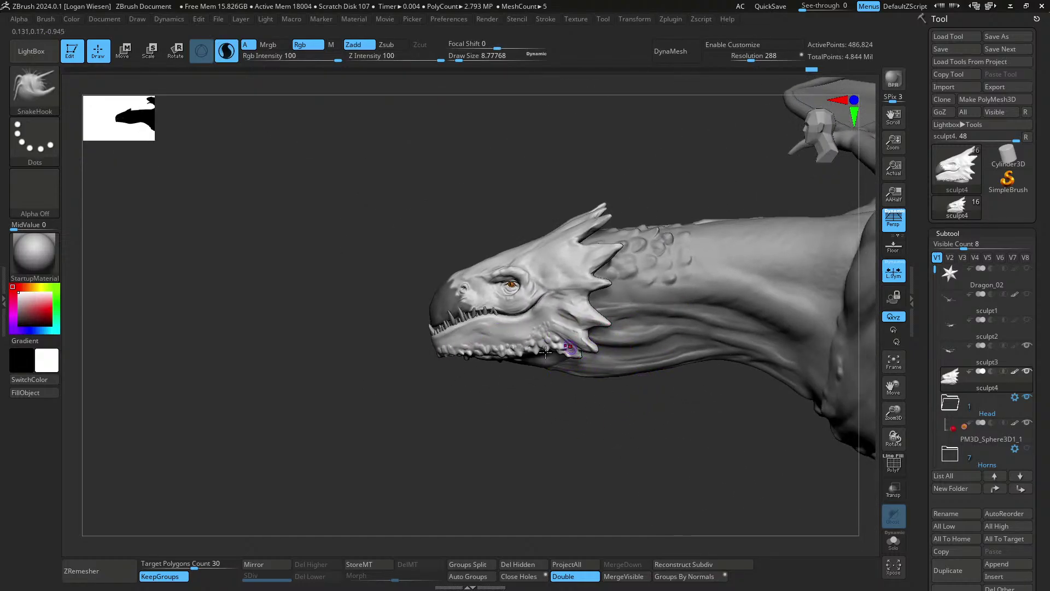
ctrl+right_drag(546, 352, 491, 370)
right_drag(588, 344, 605, 325)
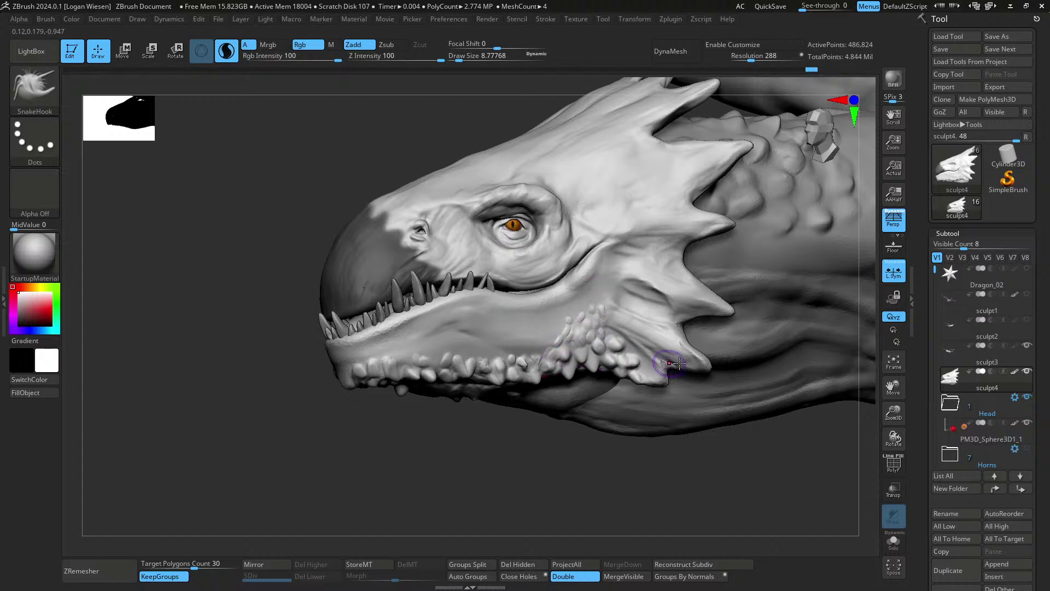
mouse_move(679, 363)
right_down()
mouse_move(725, 303)
mouse_move(717, 357)
mouse_move(664, 328)
mouse_move(709, 299)
mouse_move(649, 301)
right_up()
key(s)
click(646, 303)
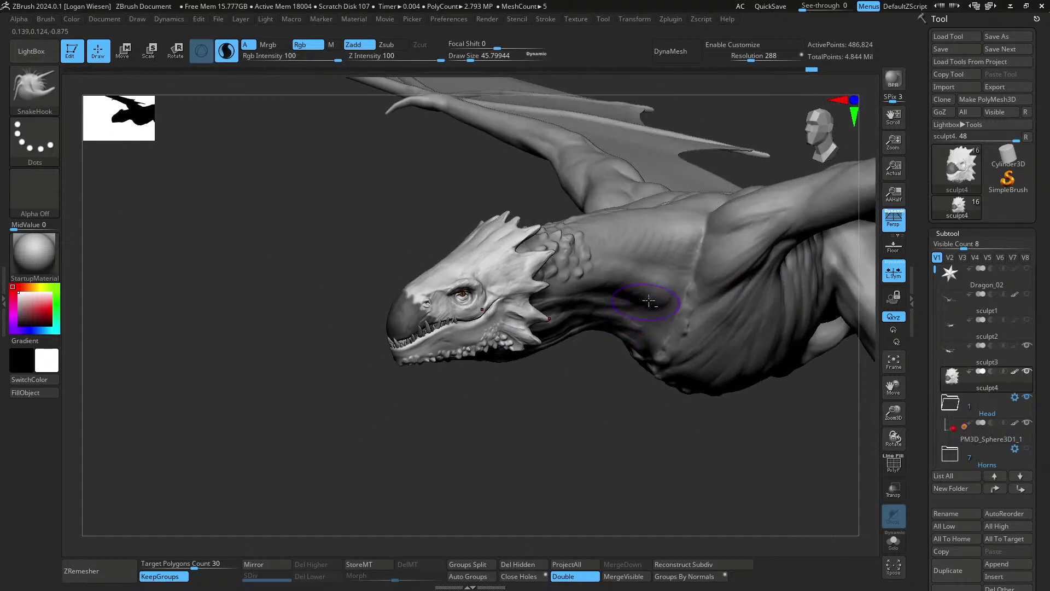
- Select the sculpt3 body and move the wings' wrist joints inward with Move Topological at draw size 1000
alt+click(651, 301)
mouse_move(732, 274)
right_down()
mouse_move(661, 312)
mouse_move(654, 302)
right_up()
key(b)
key(m)
key(t)
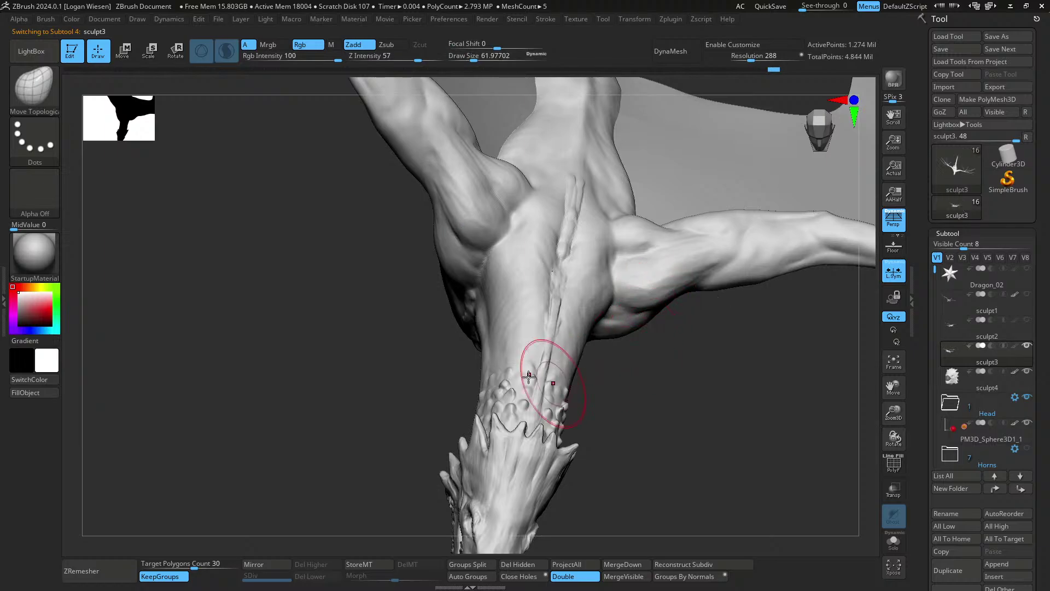
mouse_move(596, 383)
right_down()
mouse_move(669, 307)
mouse_move(683, 312)
mouse_move(671, 323)
mouse_move(747, 277)
mouse_move(691, 346)
mouse_move(675, 307)
mouse_move(741, 333)
mouse_move(641, 261)
mouse_move(659, 290)
mouse_move(651, 322)
mouse_move(725, 306)
mouse_move(674, 322)
mouse_move(677, 410)
right_up()
key(ctrl)
ctrl+right_drag(668, 295, 697, 330)
key(s)
drag(697, 329, 722, 334)
ctrl+right_drag(722, 335, 721, 304)
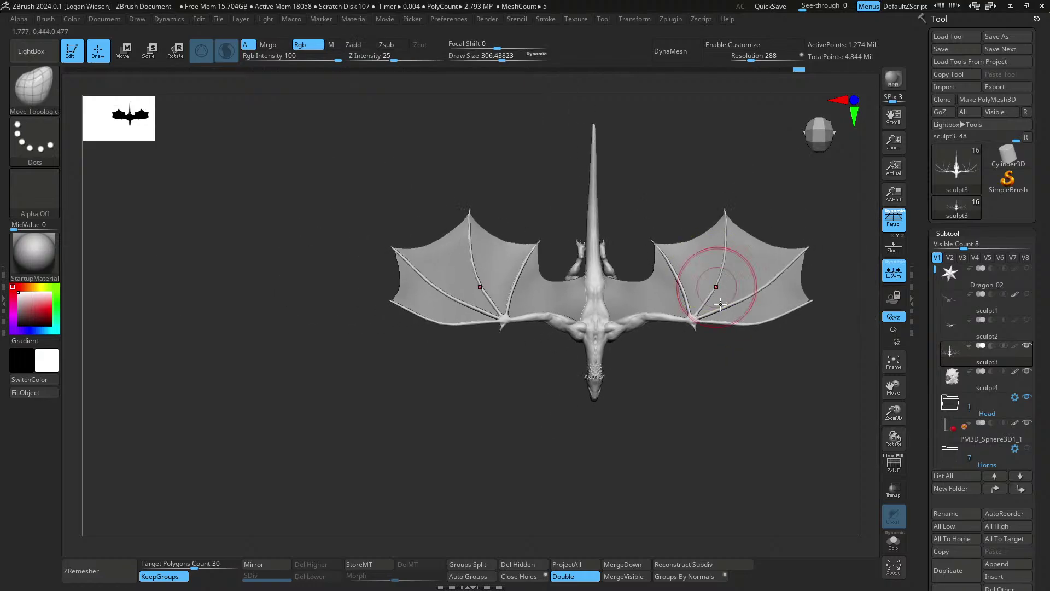
key(s)
drag(720, 304, 753, 310)
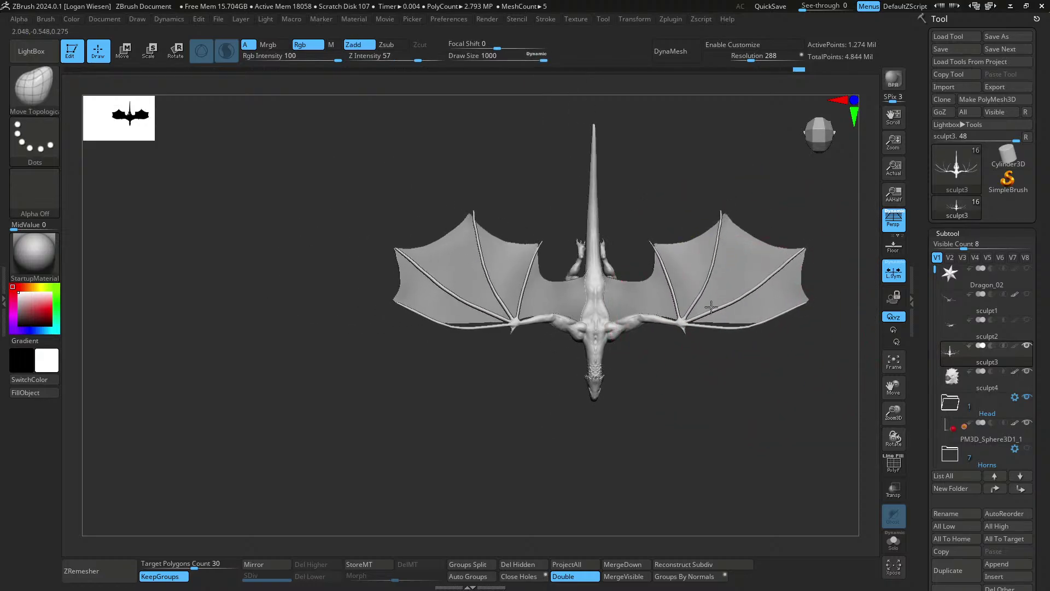
- Adjust the wing arms from the underside with Move Topological at draw sizes from about 680 down to 275
mouse_move(722, 327)
right_down()
mouse_move(675, 370)
mouse_move(635, 311)
mouse_move(654, 279)
mouse_move(650, 298)
right_up()
key(s)
drag(649, 298, 619, 301)
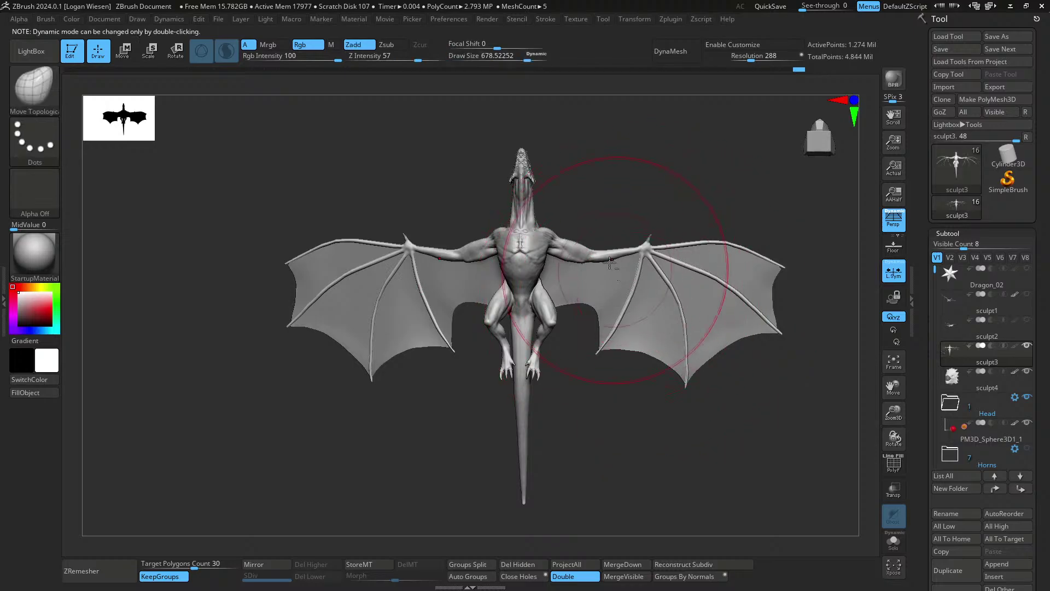
alt+right_drag(618, 302, 646, 329)
key(s)
drag(645, 306, 617, 298)
ctrl+right_drag(616, 304, 613, 292)
key(s)
drag(614, 294, 594, 299)
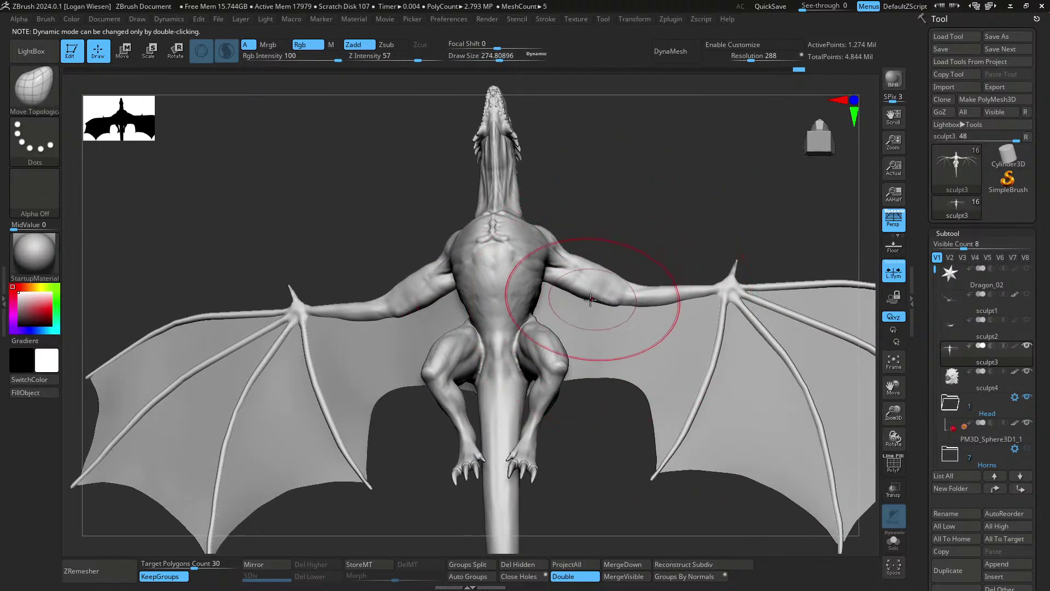
- Refine the body's shape with Move Topological, reducing the draw size to about 23
right_drag(604, 281, 608, 287)
key(s)
drag(609, 286, 604, 254)
ctrl+right_drag(605, 252, 621, 224)
mouse_move(621, 224)
right_down()
mouse_move(631, 352)
mouse_move(696, 302)
mouse_move(711, 306)
mouse_move(688, 312)
mouse_move(722, 313)
mouse_move(611, 318)
mouse_move(657, 353)
mouse_move(717, 338)
mouse_move(638, 296)
mouse_move(641, 321)
right_up()
key(s)
drag(642, 321, 607, 320)
mouse_move(677, 314)
right_down()
mouse_move(715, 352)
mouse_move(639, 328)
mouse_move(731, 307)
mouse_move(586, 286)
mouse_move(680, 329)
mouse_move(647, 332)
right_up()
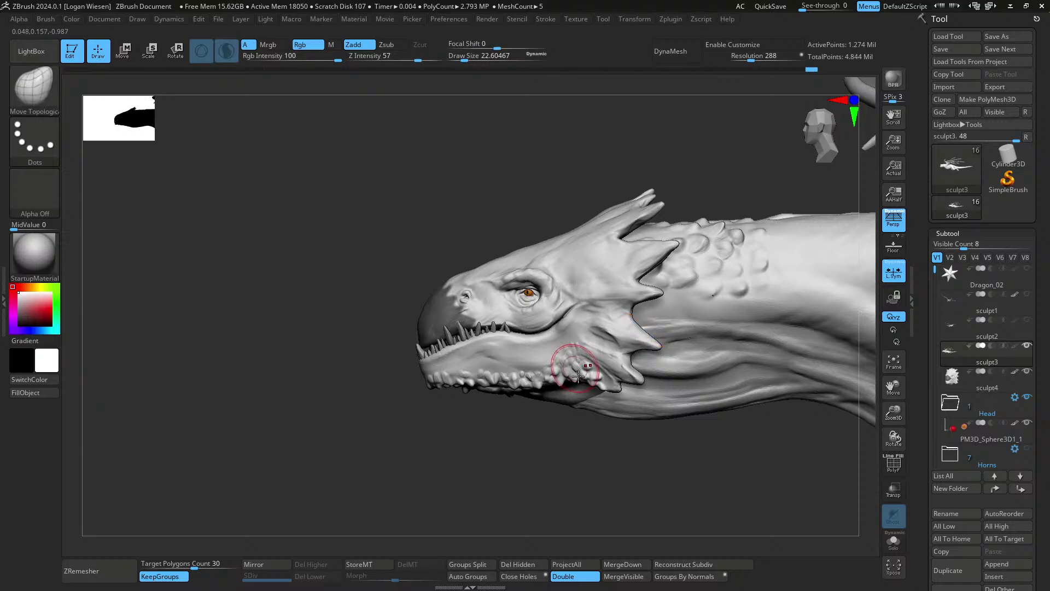
- Mask the jaw's bump row on the sculpt4 head, invert the mask and fill the bumps with dark grey
alt+click(578, 376)
alt+right_drag(578, 377, 590, 354)
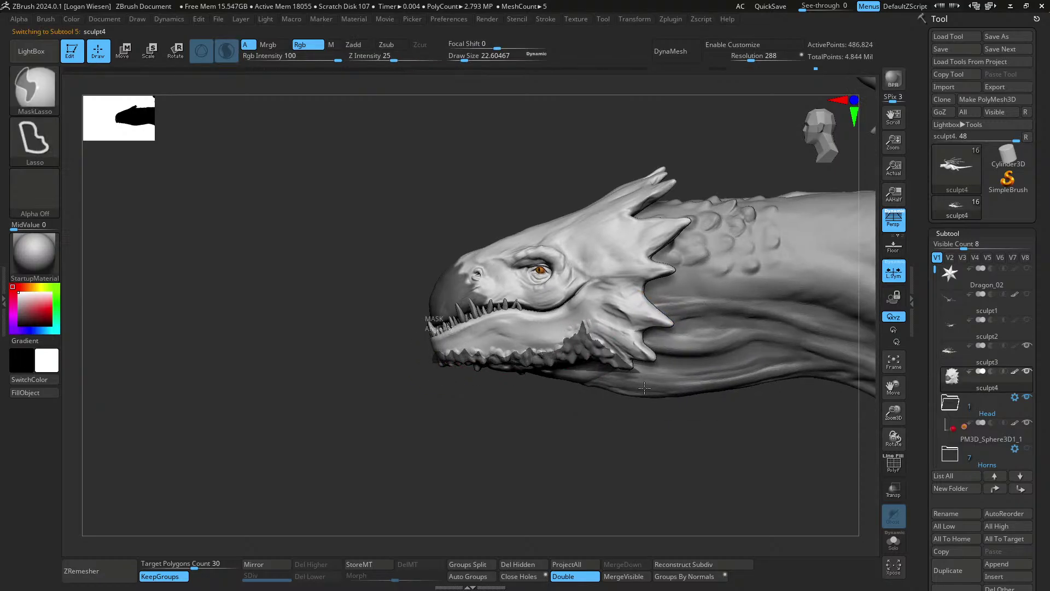
ctrl+drag(645, 388, 421, 418)
mouse_move(534, 416)
right_down()
mouse_move(630, 399)
mouse_move(534, 413)
right_up()
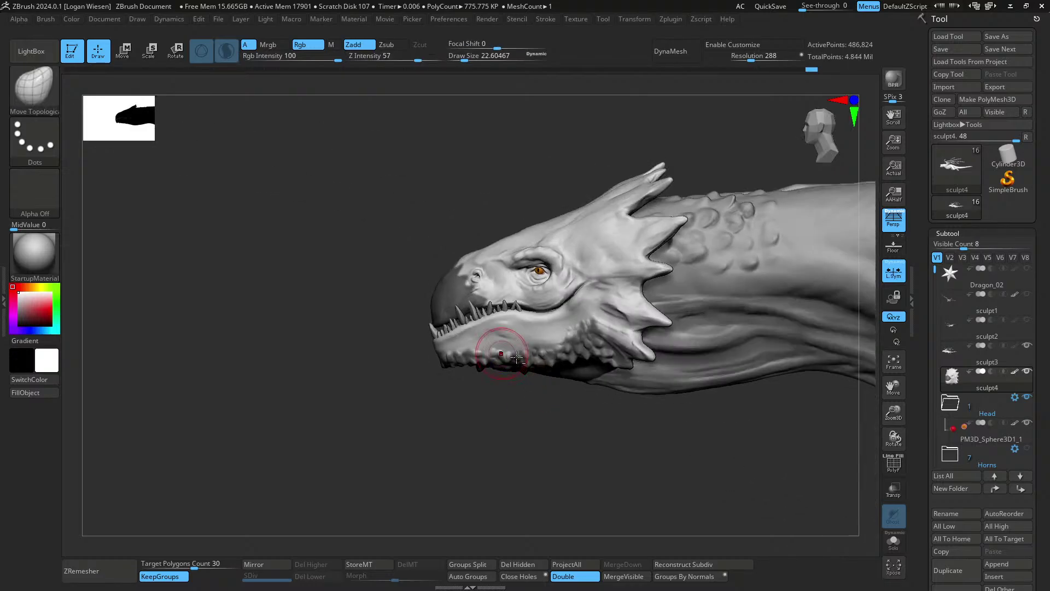
ctrl+right_drag(516, 357, 535, 366)
ctrl+click(382, 364)
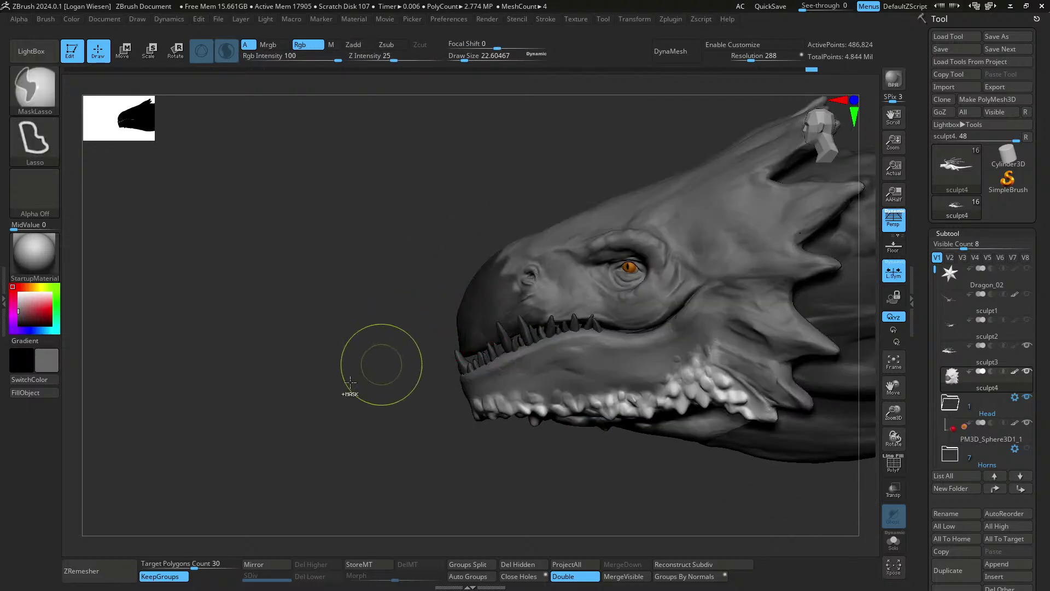
click(42, 394)
ctrl+drag(328, 386, 350, 402)
- Lasso-mask the tips of the frill spikes along one side of the sculpt4 head
ctrl+right_drag(511, 370, 636, 320)
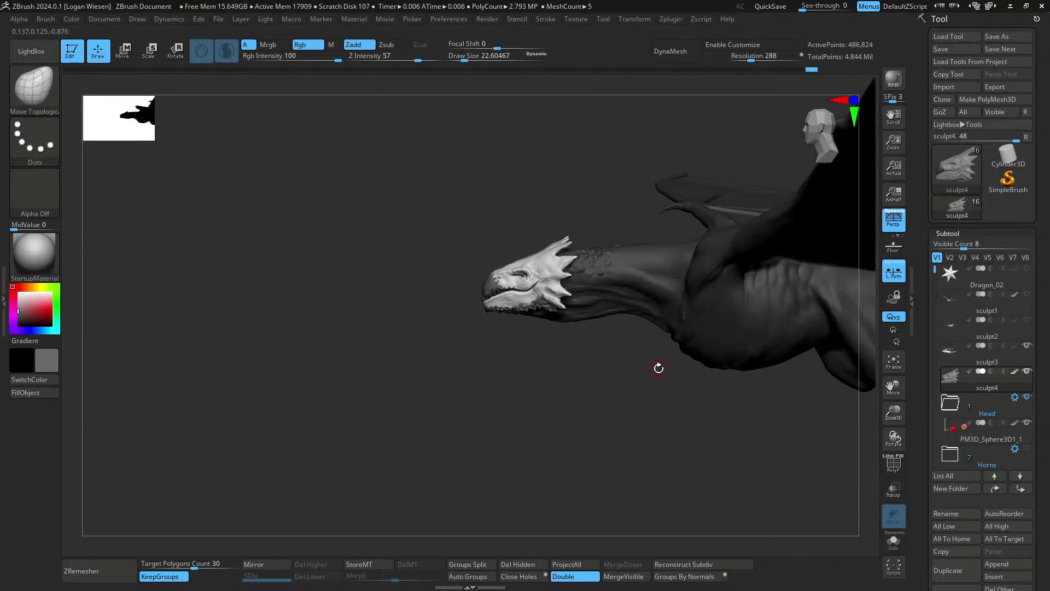
mouse_move(580, 272)
ctrl+right_down()
mouse_move(581, 286)
mouse_move(572, 219)
mouse_move(552, 192)
ctrl+right_up()
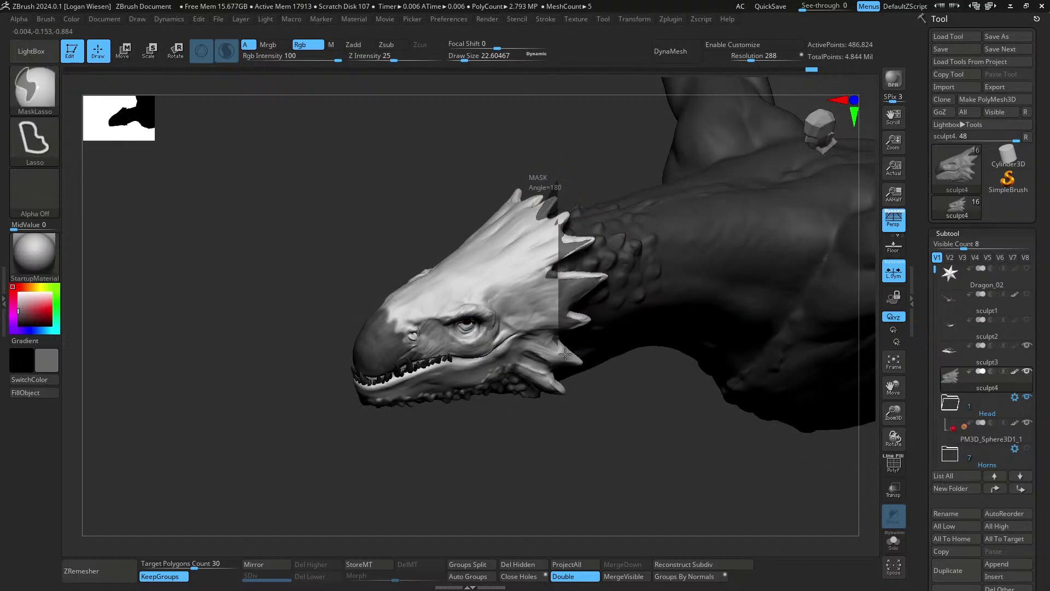
right_drag(630, 395, 591, 255)
mouse_move(616, 297)
right_down()
mouse_move(583, 264)
mouse_move(586, 221)
right_up()
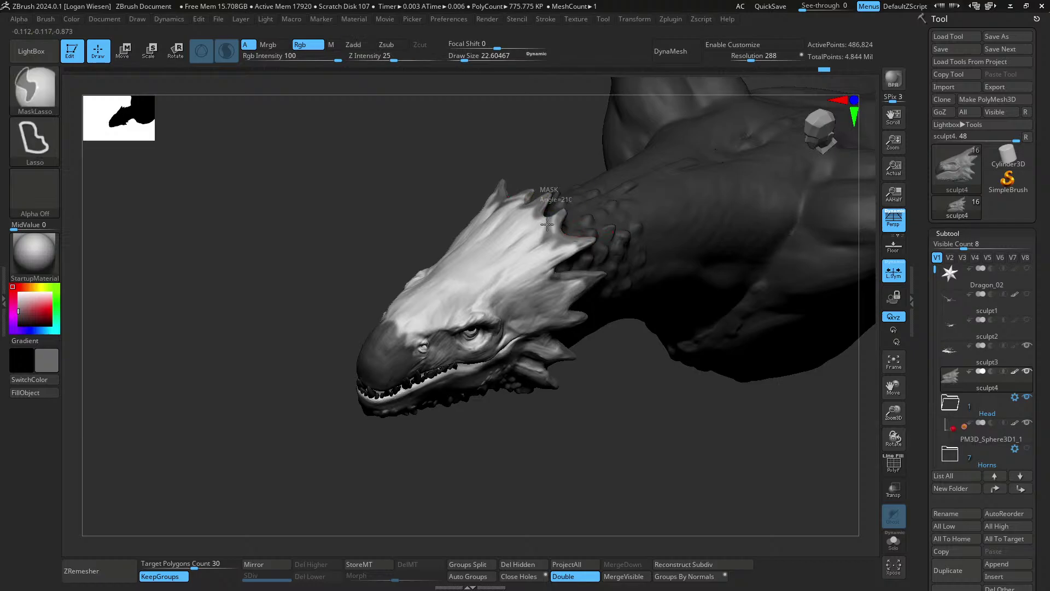
mouse_move(590, 236)
right_down()
mouse_move(605, 252)
mouse_move(640, 233)
mouse_move(597, 250)
mouse_move(582, 226)
mouse_move(570, 248)
right_up()
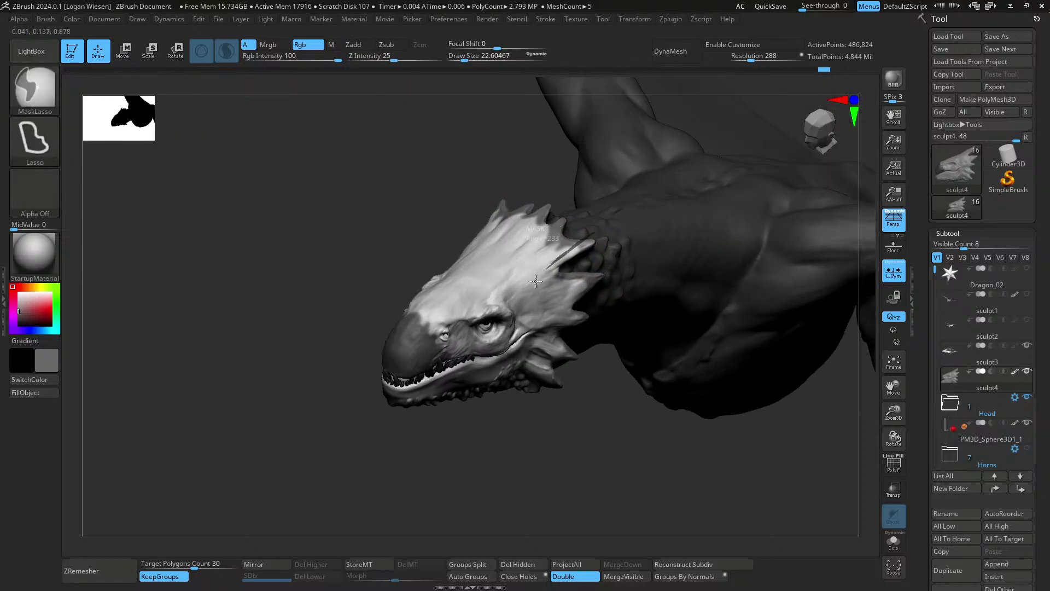
mouse_move(535, 281)
right_down()
mouse_move(664, 285)
mouse_move(547, 283)
mouse_move(543, 269)
mouse_move(579, 282)
mouse_move(541, 253)
right_up()
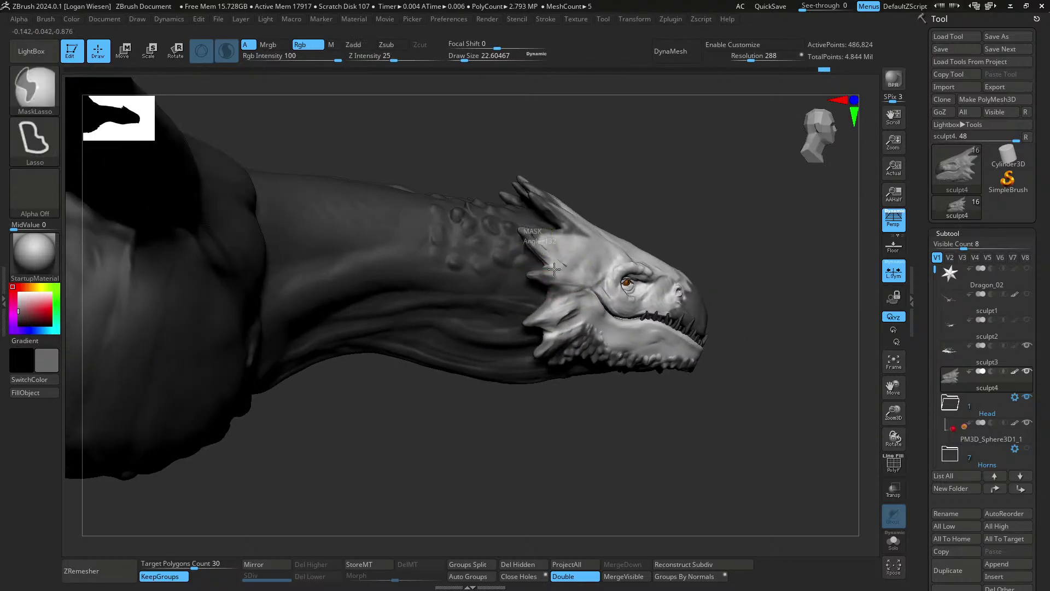
- Mask the remaining spike tips from the head's other side, invert the mask and fill the tips with dark grey
ctrl+drag(554, 269, 536, 257)
mouse_move(553, 257)
right_down()
mouse_move(528, 267)
mouse_move(536, 244)
right_up()
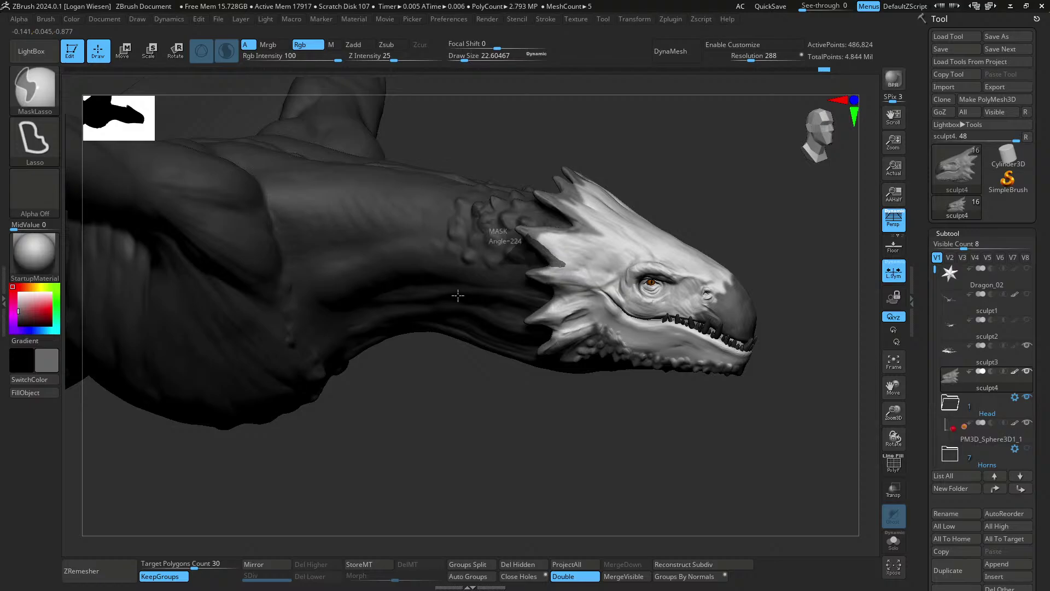
mouse_move(458, 295)
right_down()
mouse_move(511, 277)
mouse_move(550, 334)
mouse_move(586, 347)
right_up()
right_drag(555, 404, 718, 304)
ctrl+click(732, 296)
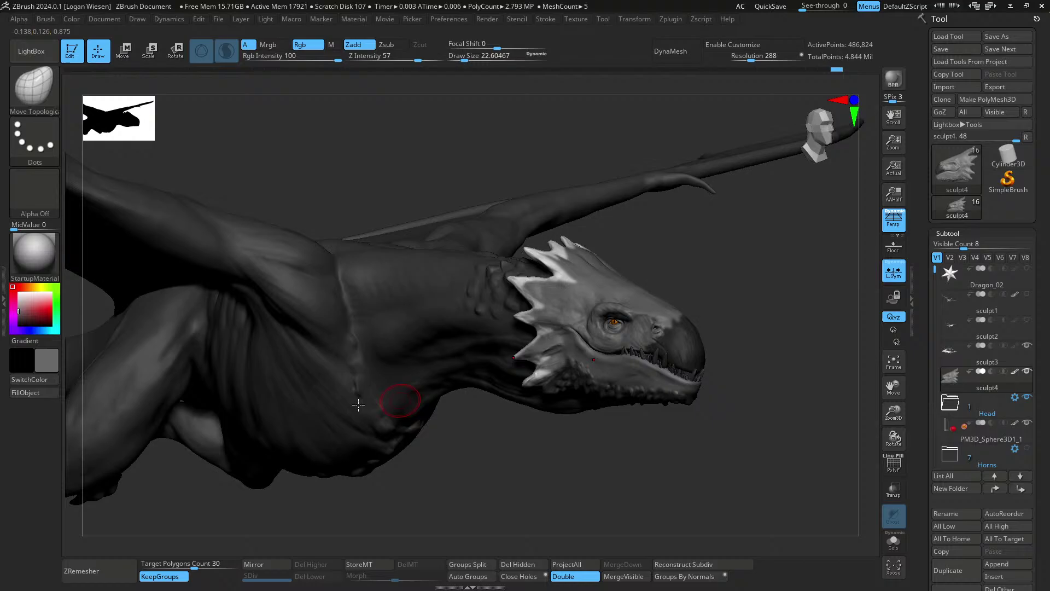
click(41, 394)
ctrl+drag(723, 296, 750, 317)
- Mask the edge of the lower lip below the teeth, invert the mask, fill the lip with dark grey and clear the mask
mouse_move(758, 320)
right_down()
mouse_move(682, 294)
mouse_move(619, 309)
mouse_move(677, 319)
mouse_move(680, 345)
mouse_move(671, 332)
mouse_move(656, 360)
mouse_move(539, 353)
mouse_move(515, 392)
mouse_move(471, 323)
right_up()
key(s)
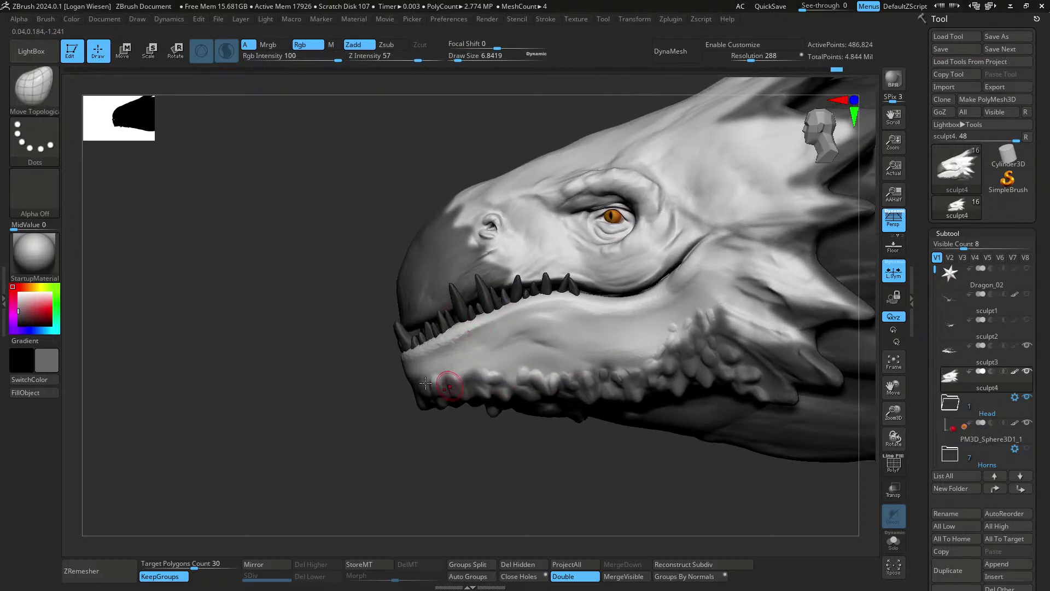
right_drag(385, 350, 378, 351)
ctrl+drag(439, 335, 420, 379)
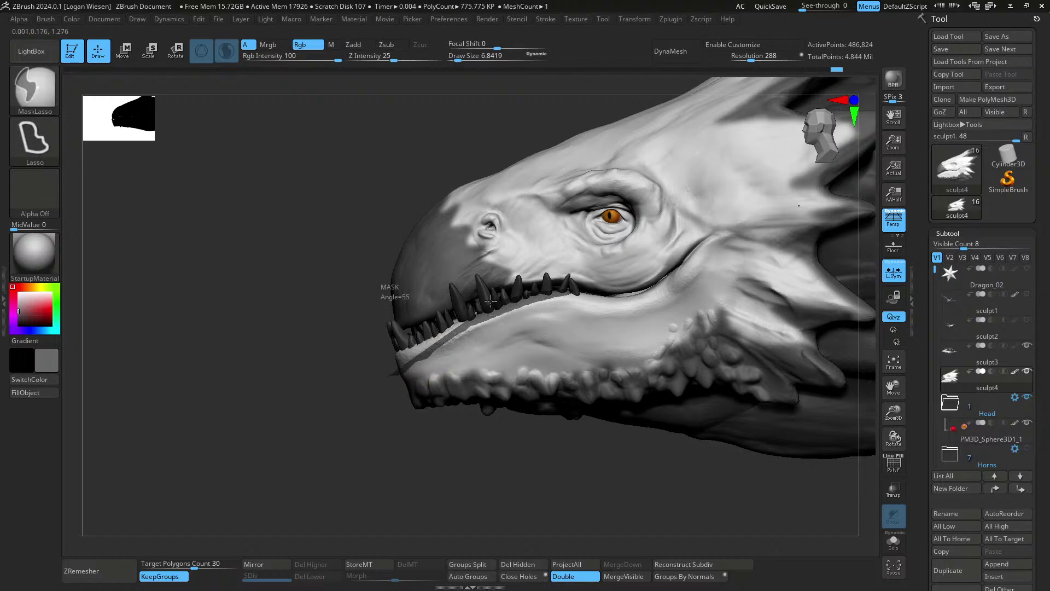
ctrl+drag(350, 358, 355, 378)
ctrl+click(355, 399)
click(44, 394)
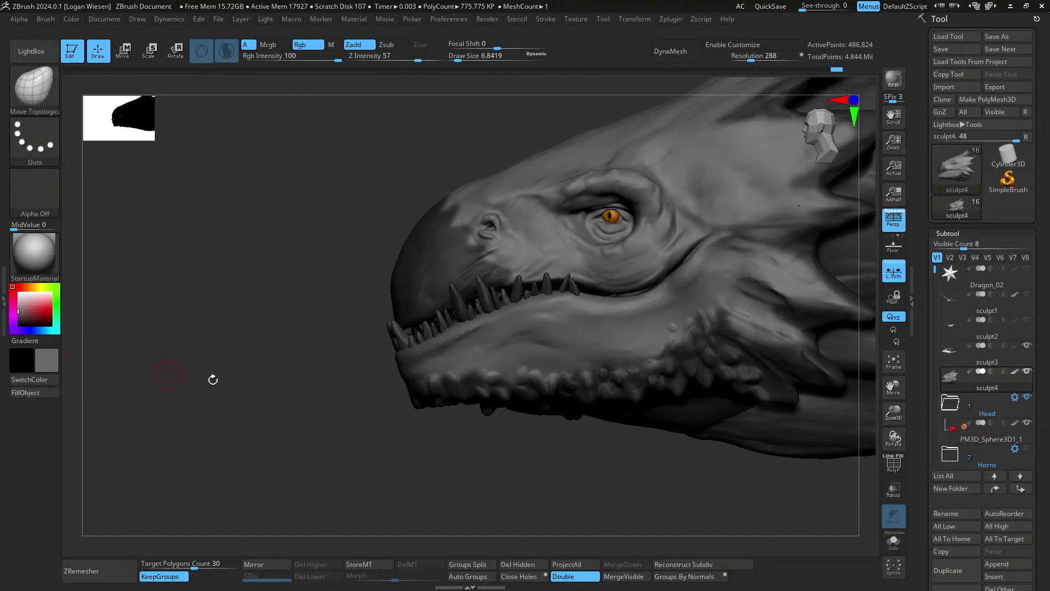
ctrl+drag(210, 432, 251, 395)
- Paint the skin around the eyeball dark grey with the Standard brush at a draw size of about 5 to 7
ctrl+right_drag(492, 411, 495, 383)
right_drag(496, 383, 471, 361)
alt+right_drag(570, 374, 531, 363)
ctrl+right_drag(516, 290, 571, 361)
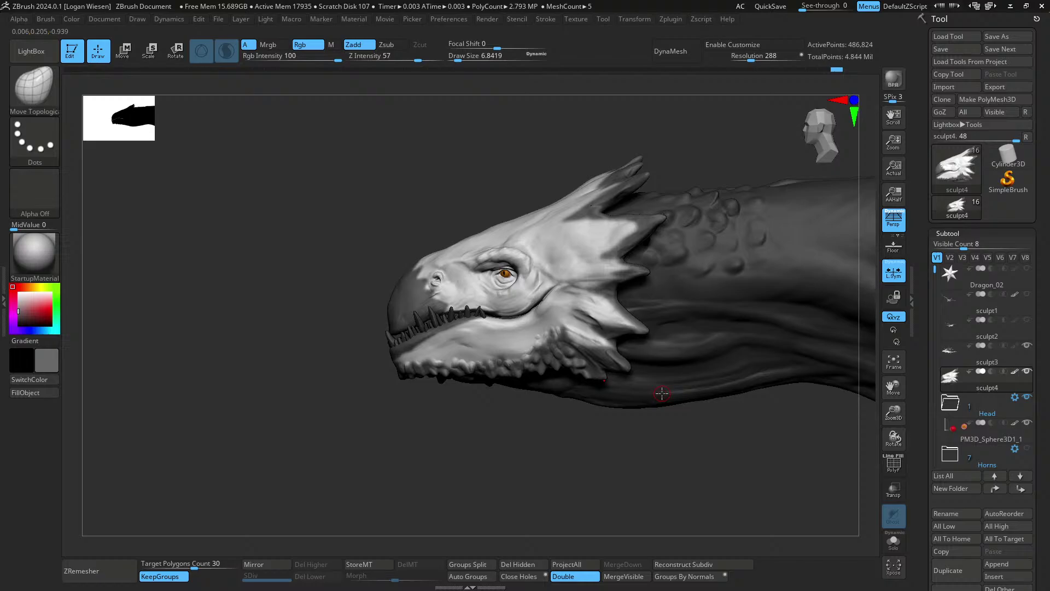
mouse_move(613, 295)
right_down()
mouse_move(515, 290)
mouse_move(557, 320)
right_up()
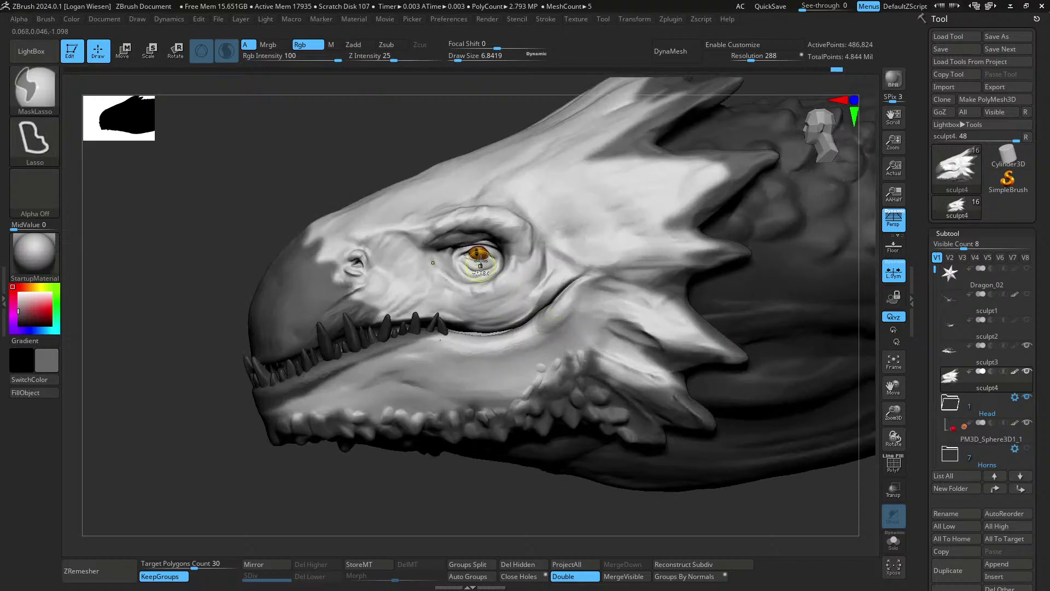
mouse_move(484, 269)
right_down()
mouse_move(529, 295)
mouse_move(534, 317)
right_up()
key(b)
key(s)
key(t)
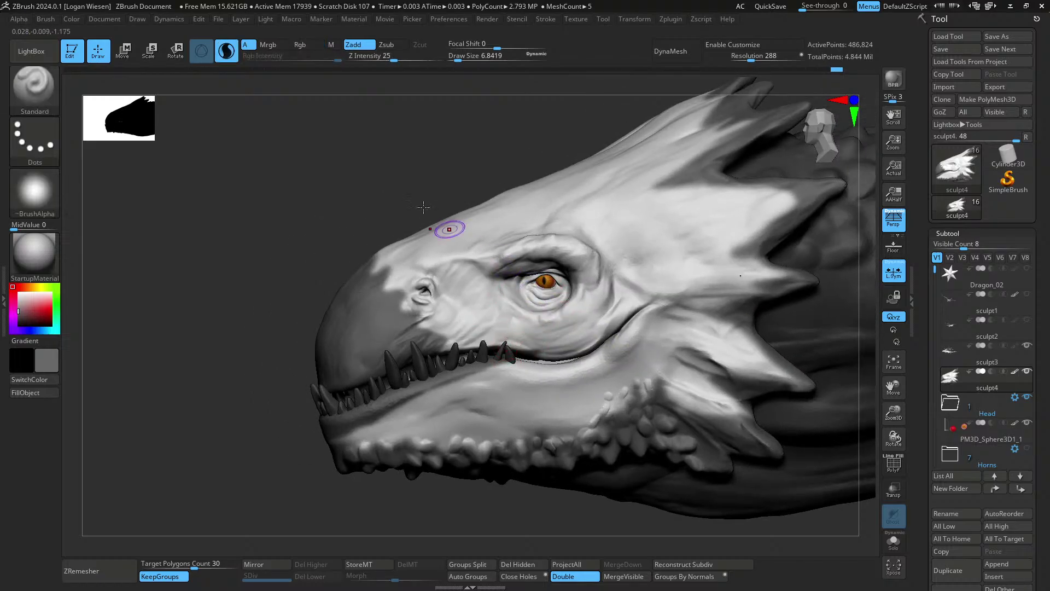
ctrl+right_drag(537, 299, 552, 321)
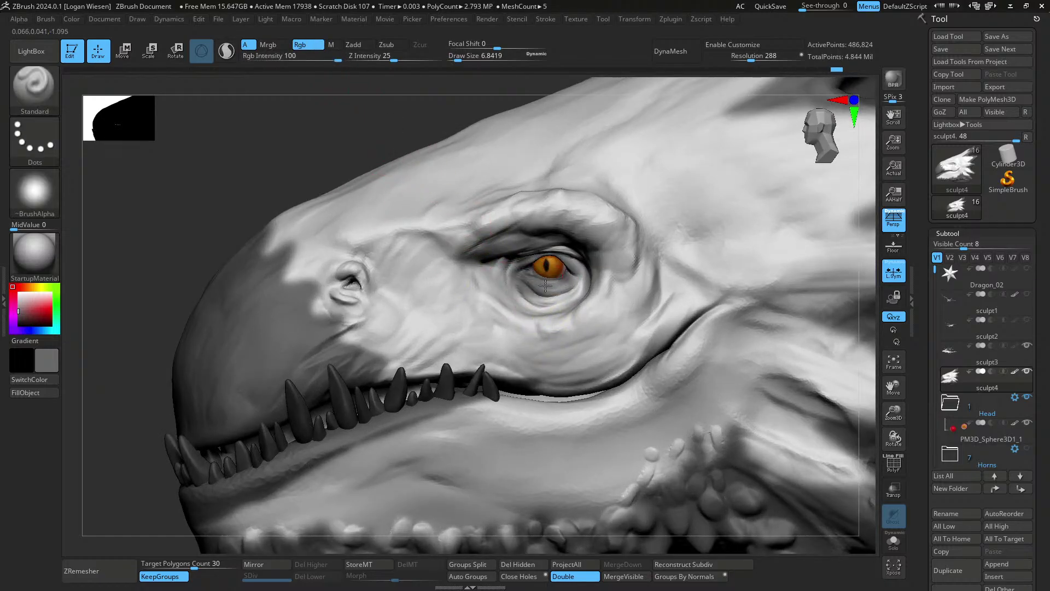
drag(546, 285, 565, 281)
key(ctrl+z)
mouse_move(549, 278)
right_down()
mouse_move(571, 280)
mouse_move(570, 299)
right_up()
drag(517, 271, 555, 294)
mouse_move(560, 299)
ctrl+right_down()
mouse_move(614, 329)
mouse_move(641, 289)
mouse_move(563, 296)
mouse_move(553, 360)
mouse_move(547, 340)
mouse_move(584, 327)
ctrl+right_up()
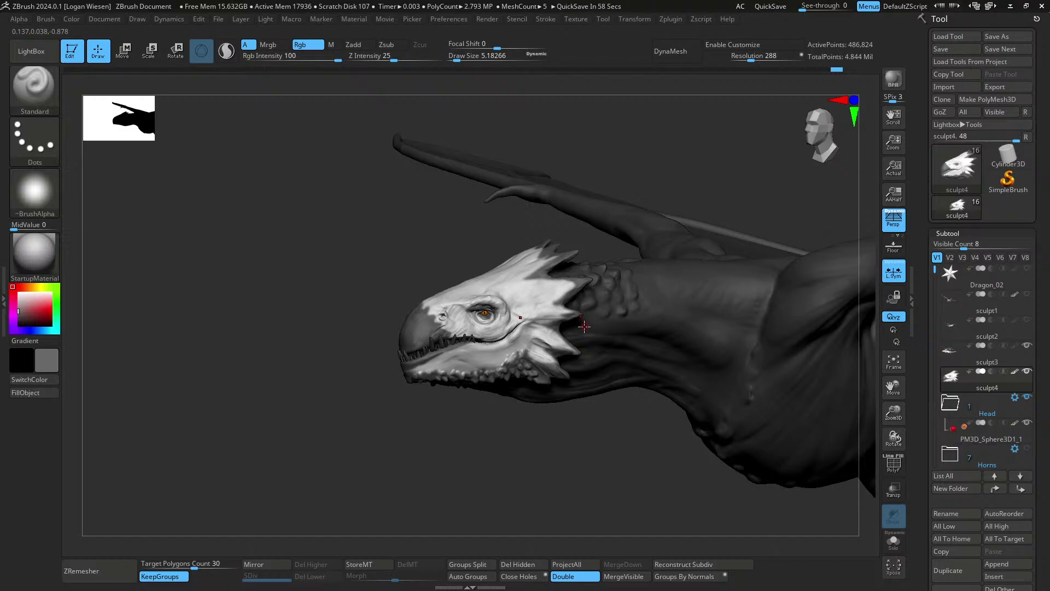
- Set the paint colour to white and the draw size to about 9
ctrl+right_drag(537, 322, 472, 352)
mouse_move(471, 351)
alt+right_down()
mouse_move(514, 336)
mouse_move(569, 343)
mouse_move(601, 292)
mouse_move(541, 300)
mouse_move(502, 267)
mouse_move(481, 387)
mouse_move(465, 342)
alt+right_up()
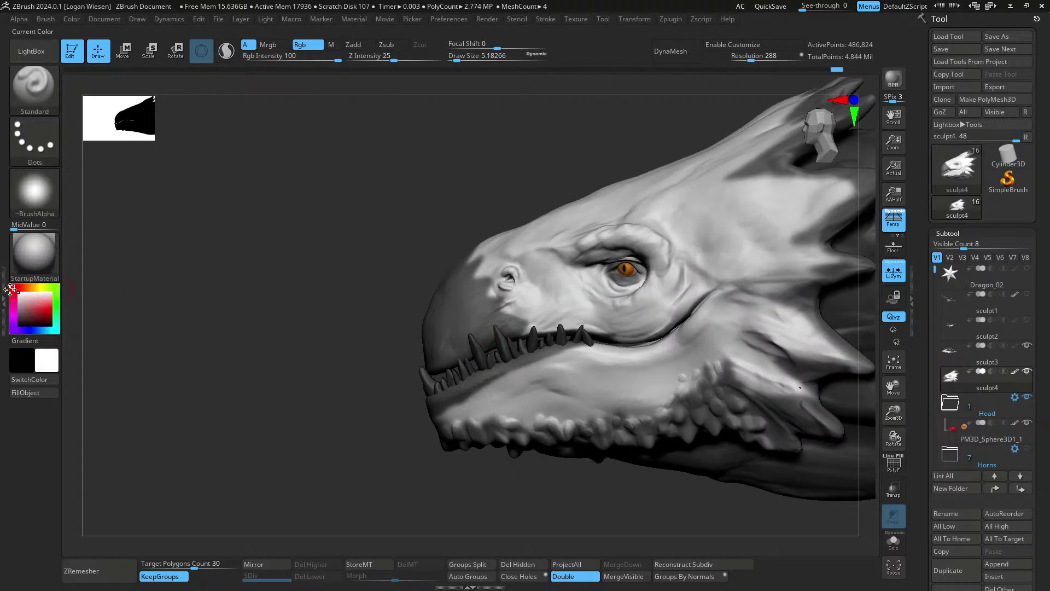
mouse_move(602, 377)
ctrl+right_down()
mouse_move(586, 296)
mouse_move(611, 311)
ctrl+right_up()
key(s)
drag(611, 312, 630, 312)
mouse_move(629, 312)
ctrl+right_down()
mouse_move(645, 350)
mouse_move(627, 318)
mouse_move(608, 361)
ctrl+right_up()
mouse_move(608, 361)
right_down()
mouse_move(558, 348)
mouse_move(596, 344)
right_up()
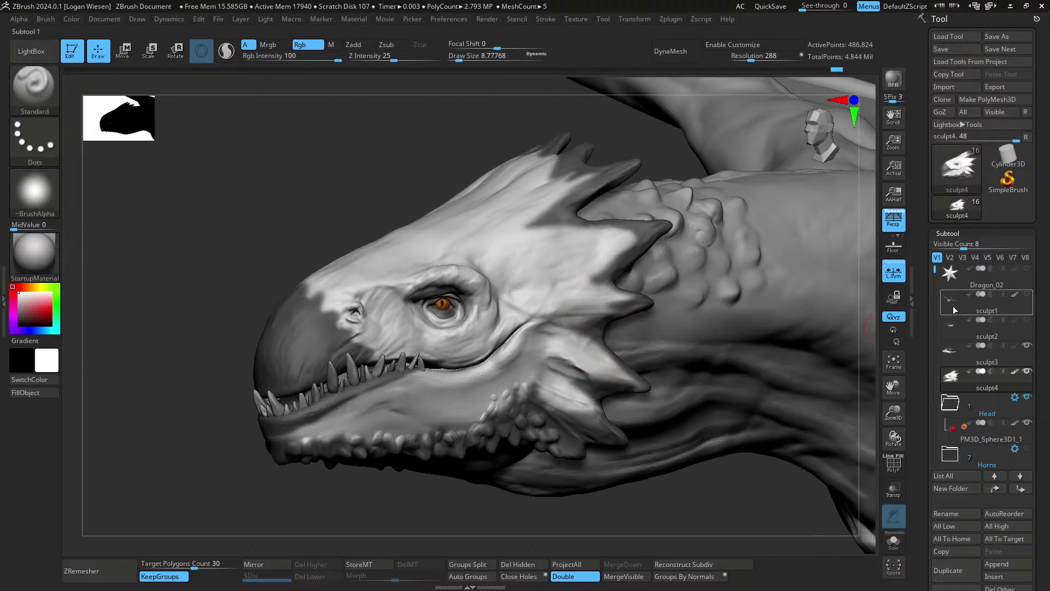
click(953, 353)
ctrl+right_drag(580, 432, 569, 385)
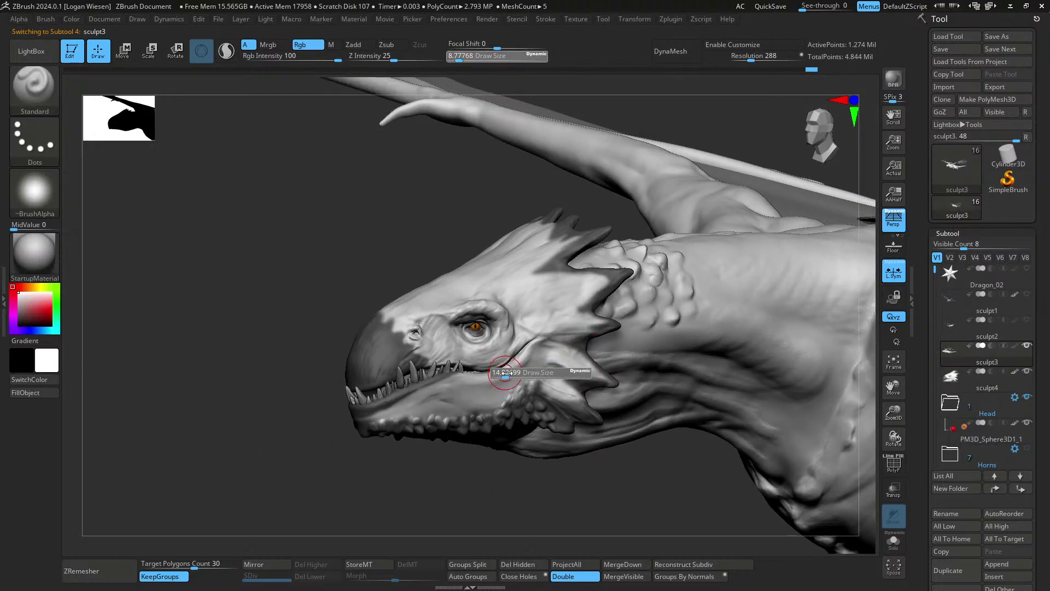
drag(506, 374, 511, 374)
alt+right_drag(512, 395, 546, 368)
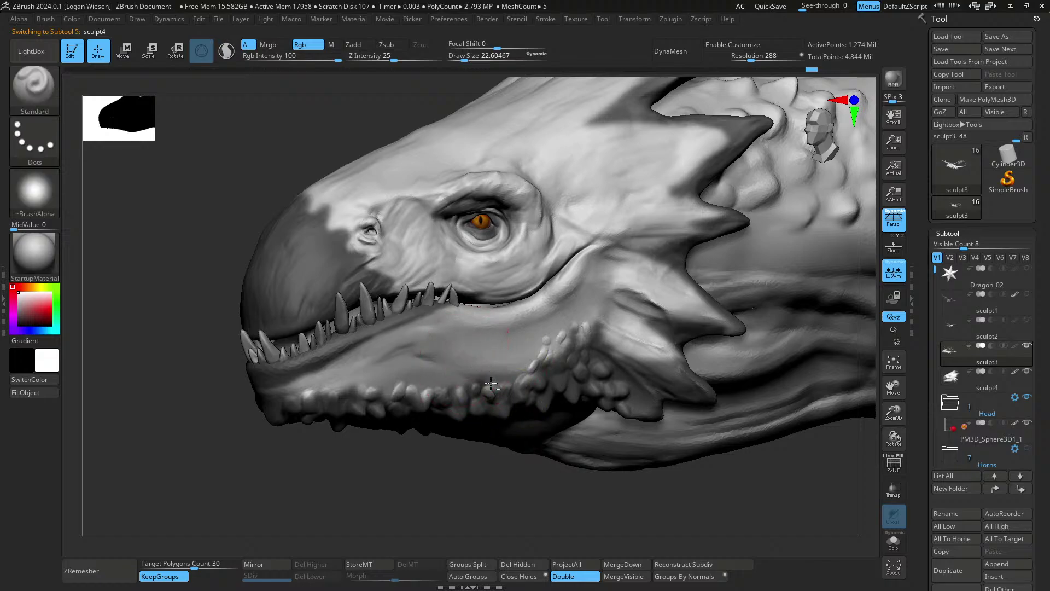
alt+click(470, 378)
right_drag(475, 383, 465, 405)
mouse_move(409, 372)
ctrl+right_down()
mouse_move(403, 363)
mouse_move(439, 352)
ctrl+right_up()
alt+right_drag(788, 391, 673, 331)
mouse_move(673, 331)
right_down()
mouse_move(626, 340)
mouse_move(870, 326)
mouse_move(649, 321)
mouse_move(582, 385)
mouse_move(536, 339)
right_up()
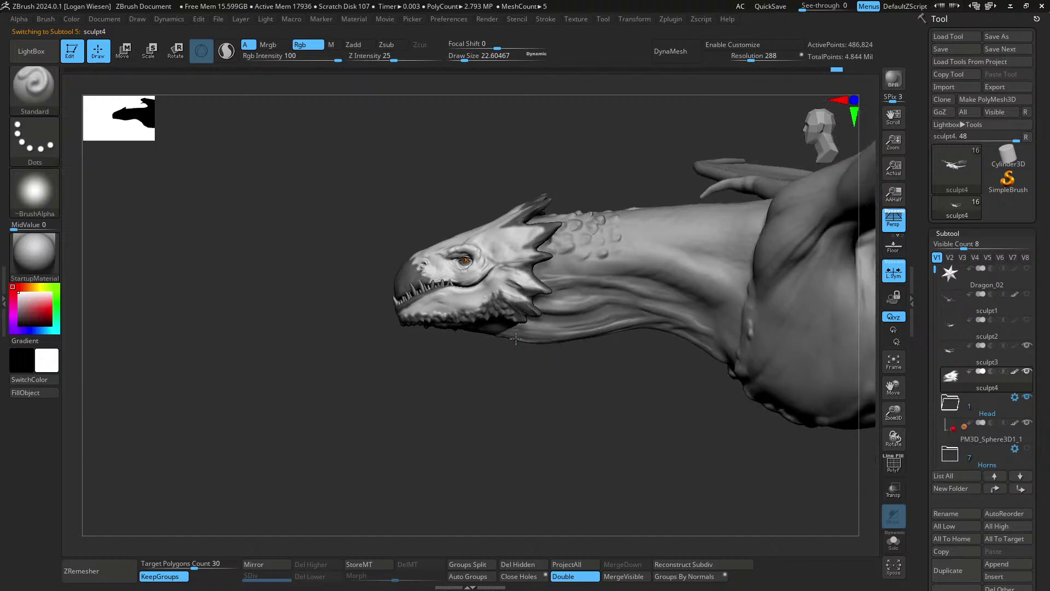
key(ctrl)
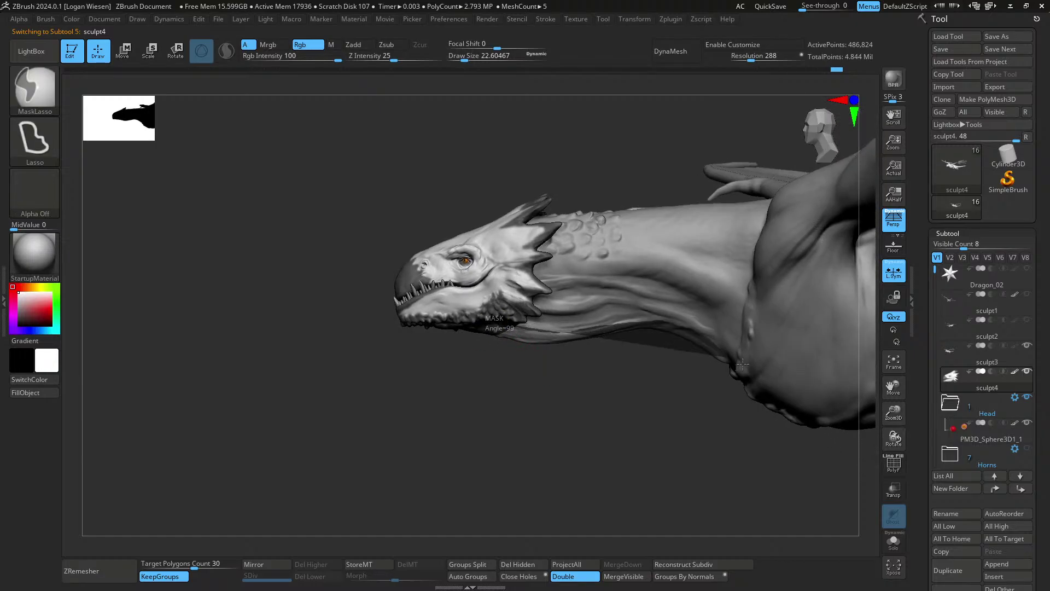
mouse_move(563, 428)
right_down()
mouse_move(590, 368)
mouse_move(680, 328)
mouse_move(637, 352)
right_up()
key(ctrl)
- Select the sculpt3 body, set the draw size to about 51, lasso-mask the underside of the neck and invert the mask
alt+click(682, 284)
right_drag(629, 309, 586, 327)
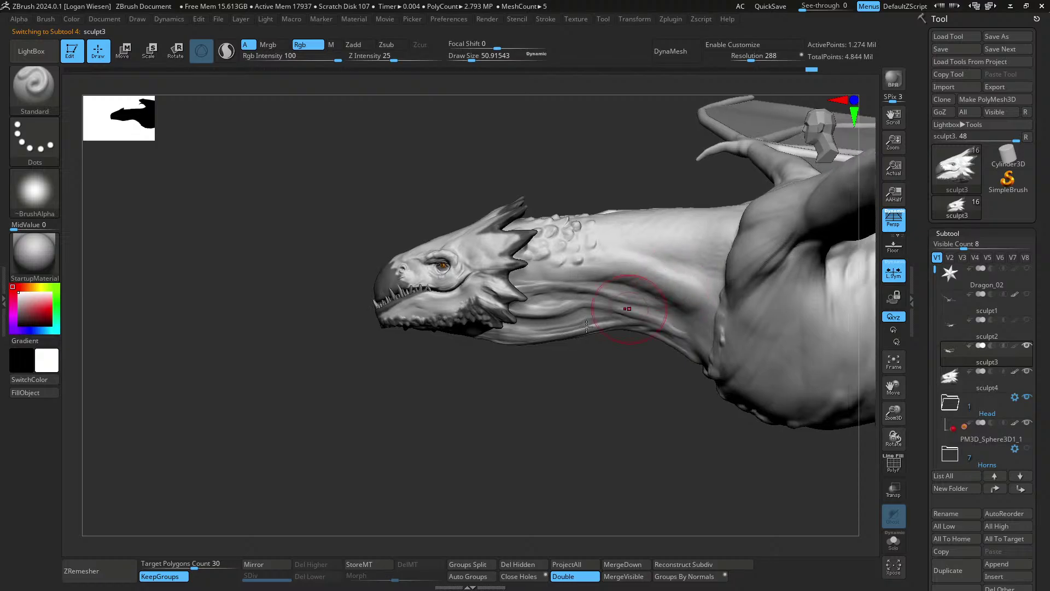
key(ctrl)
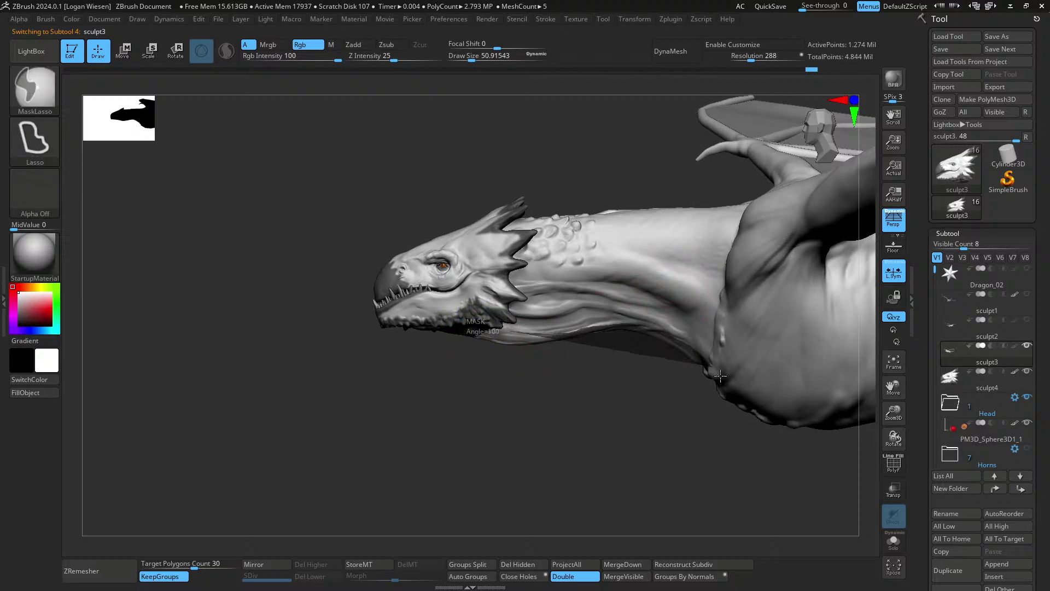
ctrl+drag(721, 376, 495, 398)
right_drag(566, 408, 558, 382)
ctrl+click(553, 416)
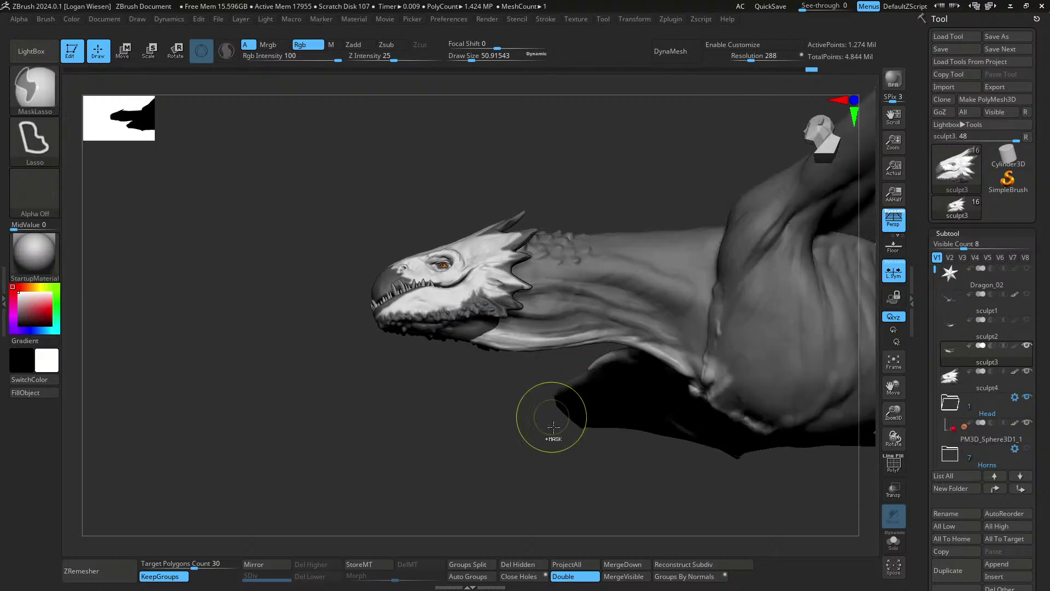
- Pick a dark grey, fill the unmasked underside of the neck with it and reduce the draw size to about 34
mouse_move(487, 388)
mouse_down()
mouse_move(621, 295)
mouse_move(518, 359)
mouse_move(405, 409)
mouse_move(292, 401)
mouse_up()
key(ctrl)
ctrl+right_drag(350, 268, 382, 336)
key(c)
key(ctrl)
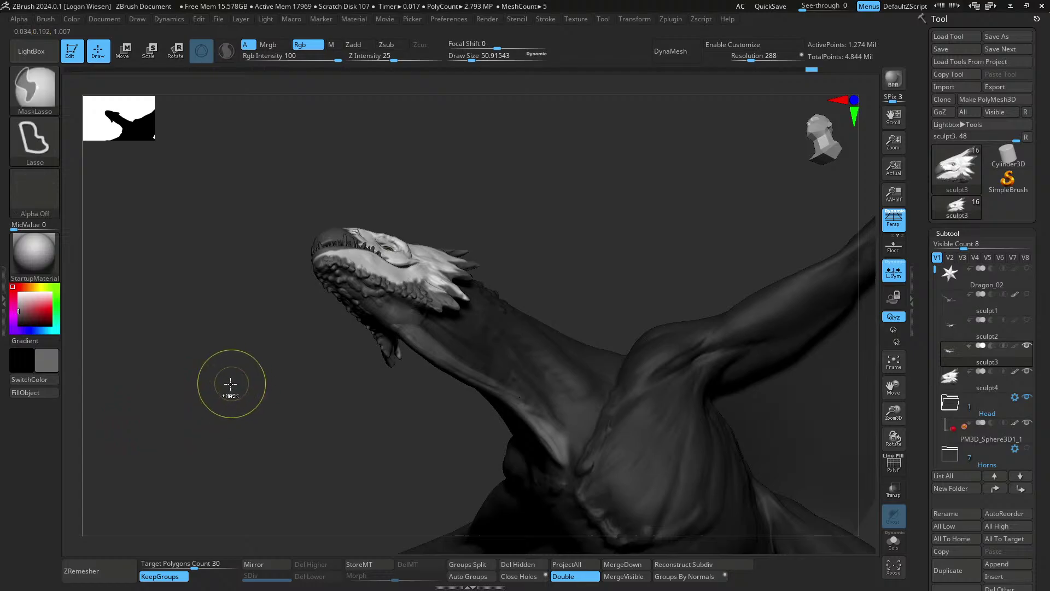
click(34, 392)
ctrl+click(235, 406)
mouse_move(438, 322)
right_down()
mouse_move(499, 368)
mouse_move(440, 370)
mouse_move(504, 346)
mouse_move(477, 317)
right_up()
mouse_move(477, 317)
mouse_down()
mouse_move(605, 295)
mouse_move(511, 304)
mouse_up()
right_drag(511, 304, 532, 310)
ctrl+right_drag(539, 350, 517, 250)
drag(517, 248, 504, 287)
drag(486, 245, 464, 294)
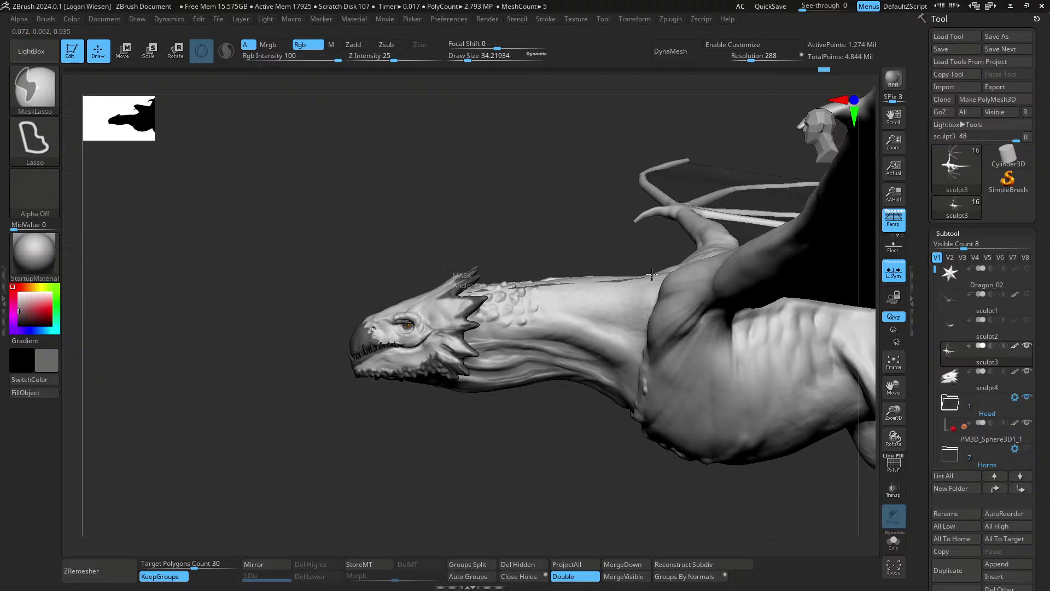
- Lasso-mask a strip along the top of the neck behind the head's spikes
ctrl+drag(653, 274, 589, 251)
right_drag(567, 256, 558, 386)
mouse_move(619, 272)
right_down()
mouse_move(617, 298)
mouse_move(520, 235)
mouse_move(489, 200)
right_up()
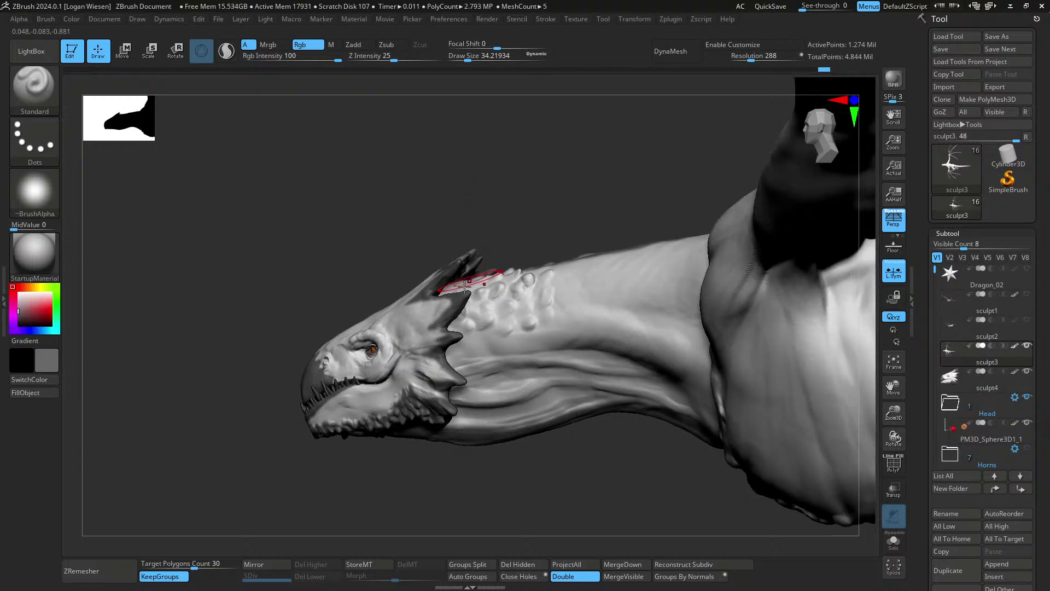
key(ctrl)
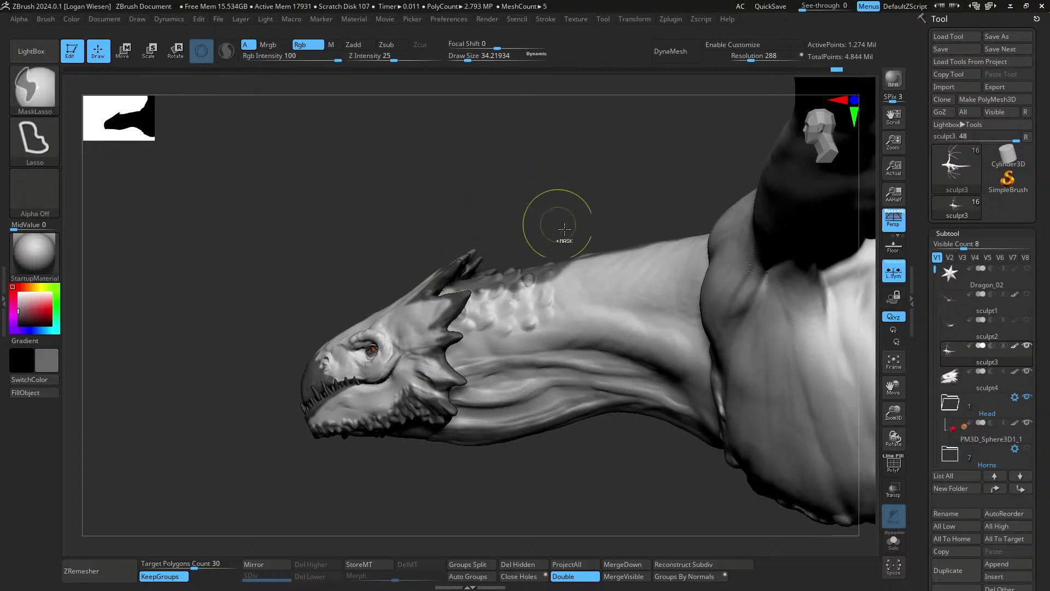
right_drag(564, 230, 586, 320)
mouse_move(593, 284)
right_down()
mouse_move(591, 302)
mouse_move(591, 230)
mouse_move(541, 301)
mouse_move(471, 297)
right_up()
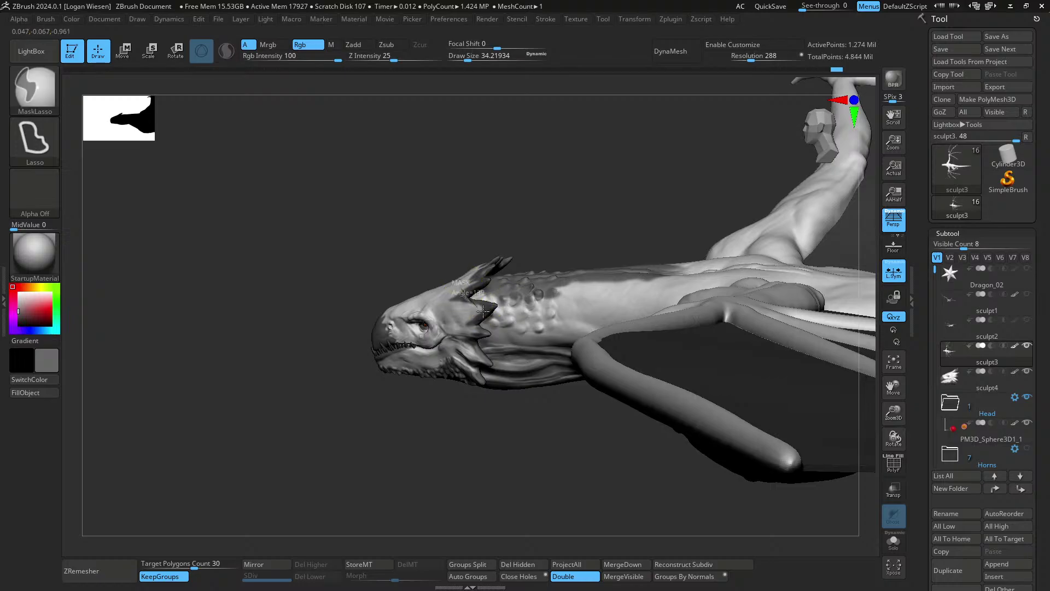
- Extend the mask over the bumps on the side of the neck and back toward the shoulders
right_drag(550, 285, 486, 343)
key(ctrl)
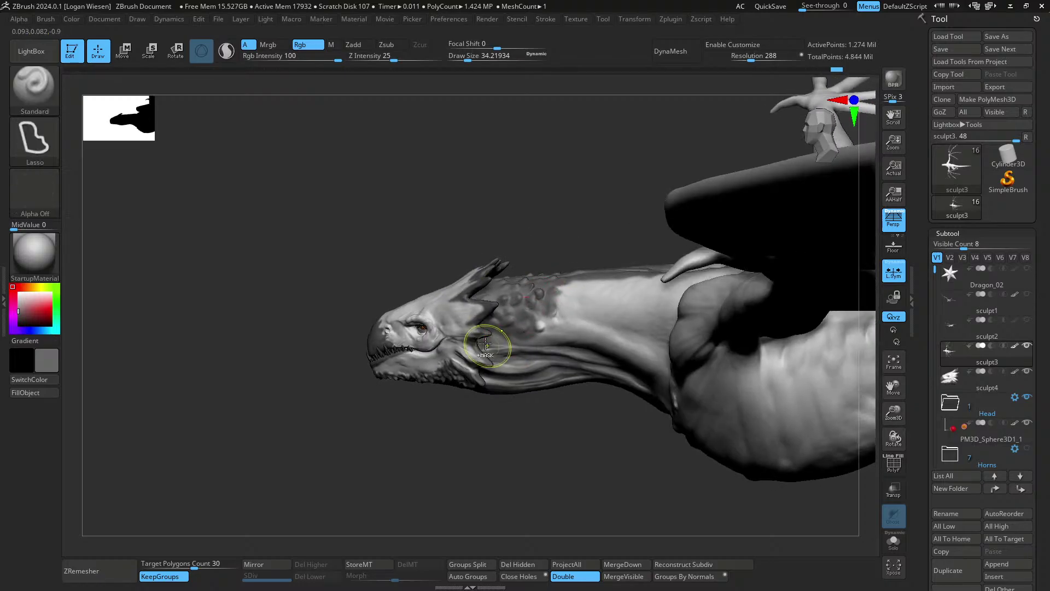
ctrl+drag(568, 363, 569, 393)
mouse_move(544, 394)
right_down()
mouse_move(553, 344)
mouse_move(534, 323)
mouse_move(641, 326)
mouse_move(529, 309)
mouse_move(537, 281)
mouse_move(523, 262)
right_up()
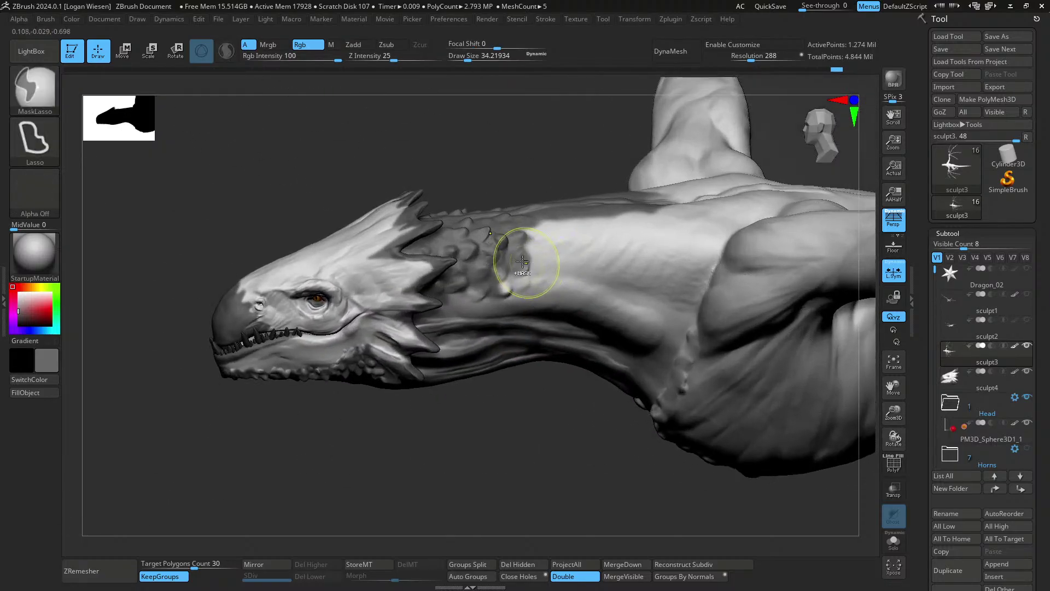
ctrl+drag(591, 187, 520, 211)
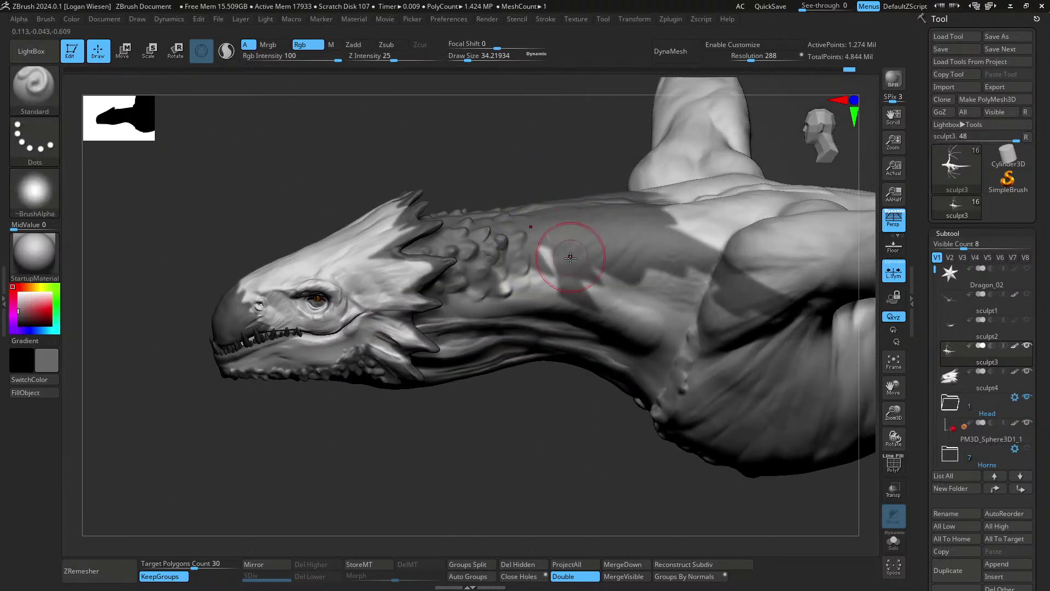
- Trim the mask on the side of the neck into a jagged lower edge from the bumps back to the shoulders
right_drag(570, 251, 544, 300)
ctrl+alt+drag(790, 299, 591, 406)
right_drag(662, 347, 745, 313)
mouse_move(741, 258)
ctrl+alt+mouse_down()
mouse_move(853, 229)
mouse_move(843, 227)
ctrl+alt+mouse_up()
mouse_move(607, 287)
right_down()
mouse_move(656, 295)
mouse_move(596, 276)
right_up()
key(ctrl)
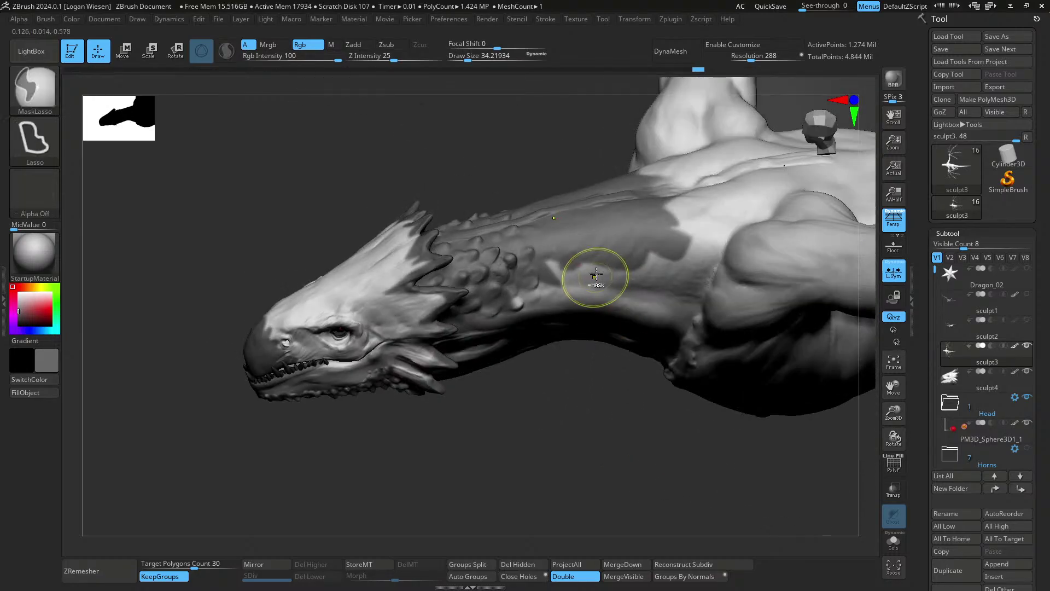
- Extend the neck mask up to the head's spikes, invert it and fill the strip along the top of the neck dark grey
mouse_move(747, 329)
right_down()
mouse_move(659, 345)
mouse_move(647, 263)
mouse_move(679, 418)
mouse_move(725, 386)
mouse_move(739, 359)
right_up()
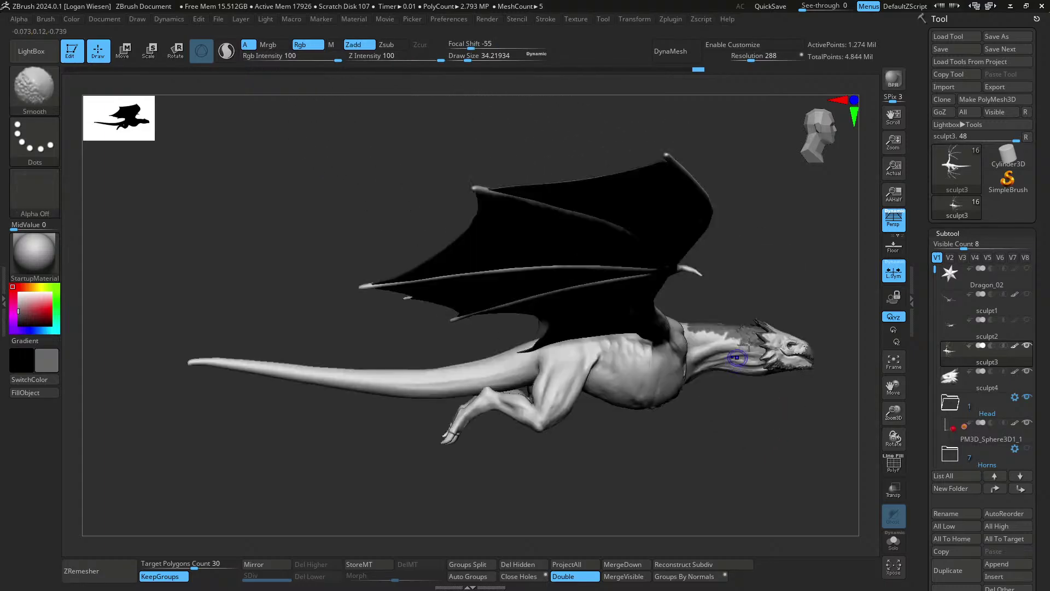
mouse_move(758, 306)
alt+right_down()
mouse_move(692, 277)
mouse_move(698, 315)
mouse_move(664, 351)
mouse_move(664, 291)
mouse_move(631, 277)
alt+right_up()
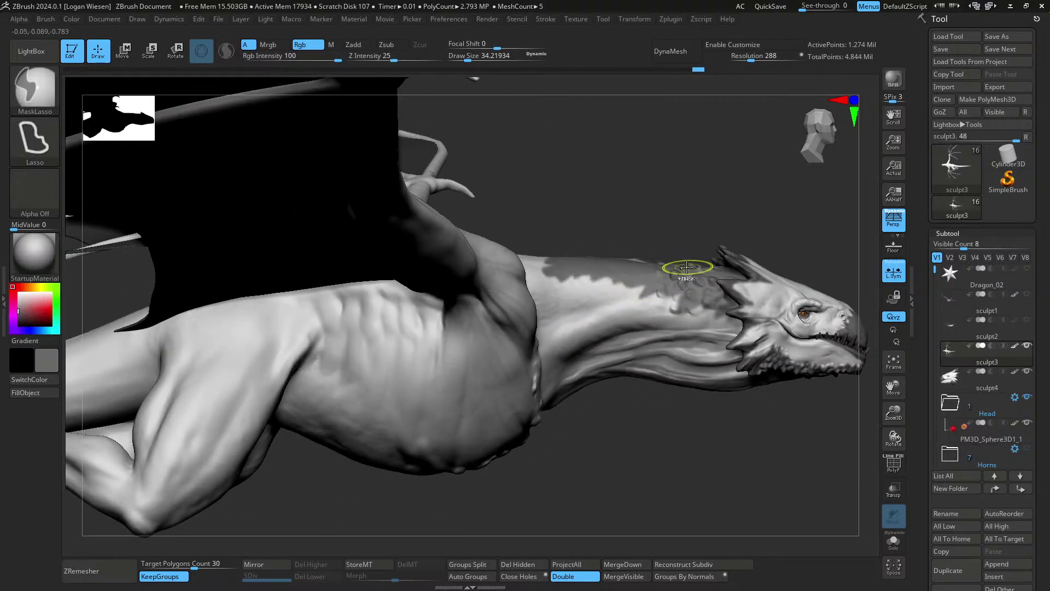
ctrl+drag(726, 221, 758, 274)
mouse_move(758, 306)
ctrl+right_down()
mouse_move(743, 271)
mouse_move(687, 296)
mouse_move(558, 268)
mouse_move(557, 321)
mouse_move(596, 308)
ctrl+right_up()
mouse_move(696, 340)
ctrl+right_down()
mouse_move(653, 370)
mouse_move(661, 349)
mouse_move(696, 326)
mouse_move(691, 300)
mouse_move(777, 312)
mouse_move(660, 334)
ctrl+right_up()
ctrl+right_drag(659, 333, 653, 428)
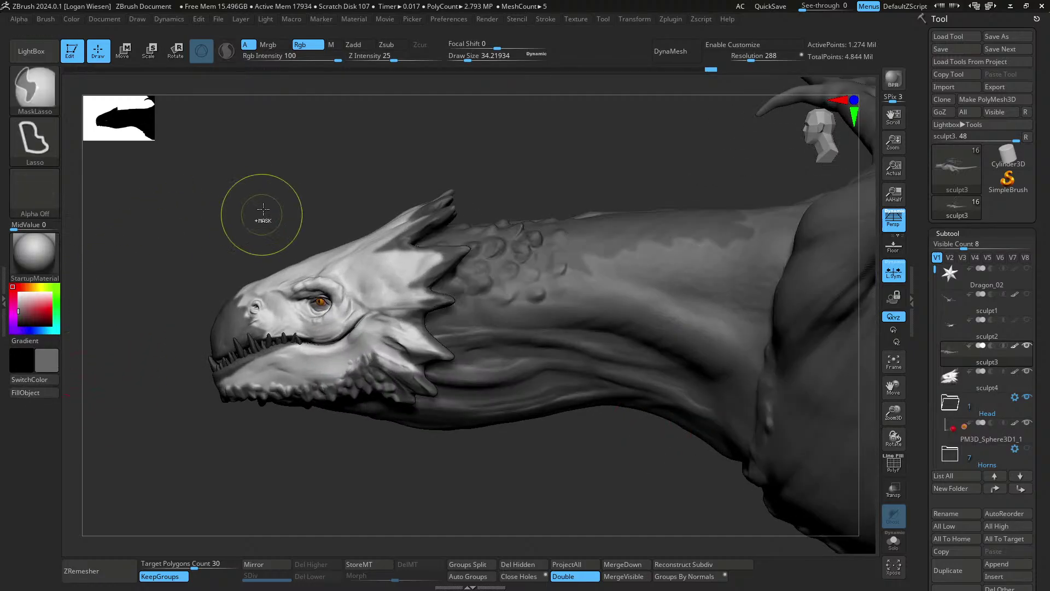
- Clear the mask from the body and reduce the draw size to about 24
right_drag(543, 328, 606, 351)
mouse_move(606, 350)
ctrl+right_down()
mouse_move(558, 319)
mouse_move(664, 352)
mouse_move(638, 256)
mouse_move(556, 274)
mouse_move(562, 316)
mouse_move(771, 424)
ctrl+right_up()
ctrl+right_drag(511, 300, 529, 302)
key(s)
drag(530, 304, 525, 304)
mouse_move(525, 304)
ctrl+right_down()
mouse_move(474, 246)
mouse_move(493, 258)
ctrl+right_up()
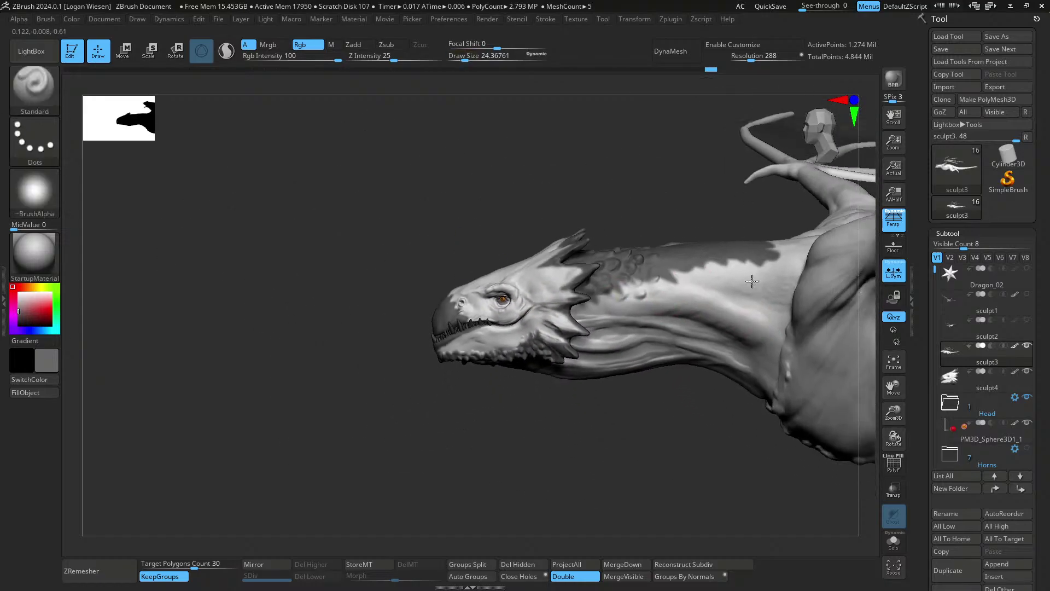
- Preview sculpt3 and sculpt4 without their polypaint, set the active colour to white and restore the polypaint on both
mouse_move(797, 424)
alt+right_down()
mouse_move(687, 379)
mouse_move(666, 339)
mouse_move(620, 315)
alt+right_up()
click(1015, 346)
click(1015, 371)
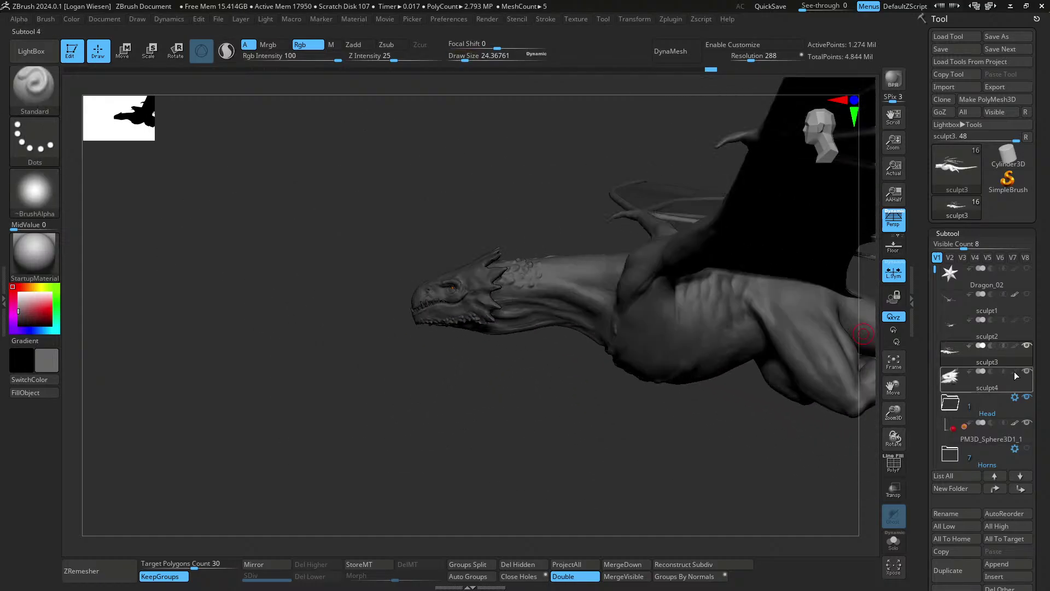
ctrl+right_drag(821, 520, 775, 448)
drag(35, 300, 17, 291)
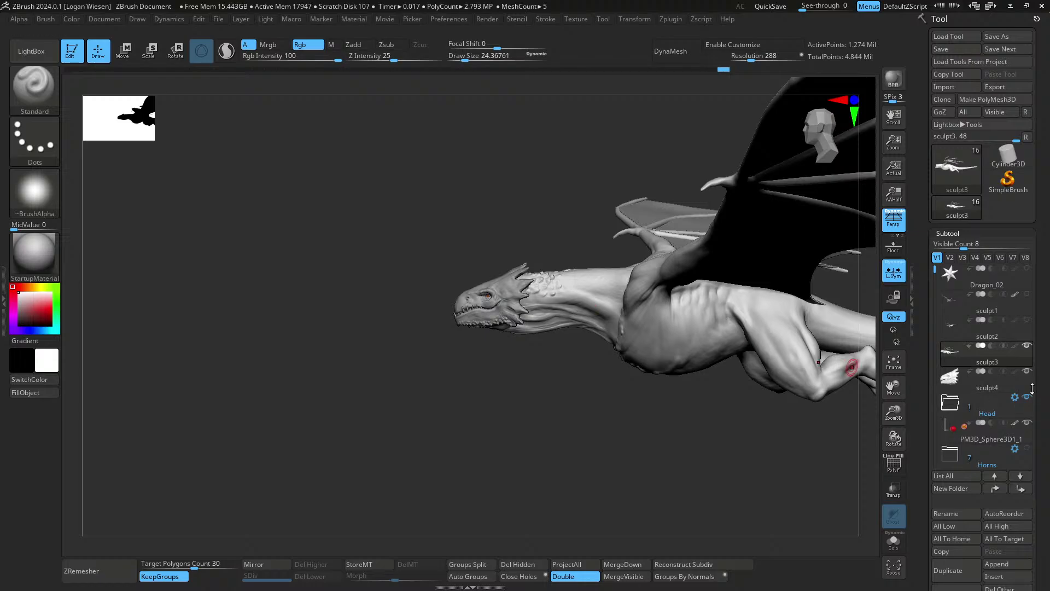
click(1016, 371)
click(1016, 346)
- Select the sculpt4 head and ready the ClayBuildup brush beside the eye at a draw size of about 6
mouse_move(416, 408)
right_down()
mouse_move(578, 396)
mouse_move(438, 383)
right_up()
alt+right_drag(476, 356, 675, 359)
mouse_move(580, 274)
ctrl+right_down()
mouse_move(525, 351)
mouse_move(597, 313)
ctrl+right_up()
alt+click(533, 334)
mouse_move(596, 313)
ctrl+right_down()
mouse_move(439, 185)
mouse_move(624, 347)
mouse_move(586, 342)
mouse_move(579, 278)
ctrl+right_up()
key(1)
key(s)
drag(578, 309, 572, 310)
mouse_move(574, 310)
ctrl+right_down()
mouse_move(584, 299)
mouse_move(563, 295)
mouse_move(565, 285)
ctrl+right_up()
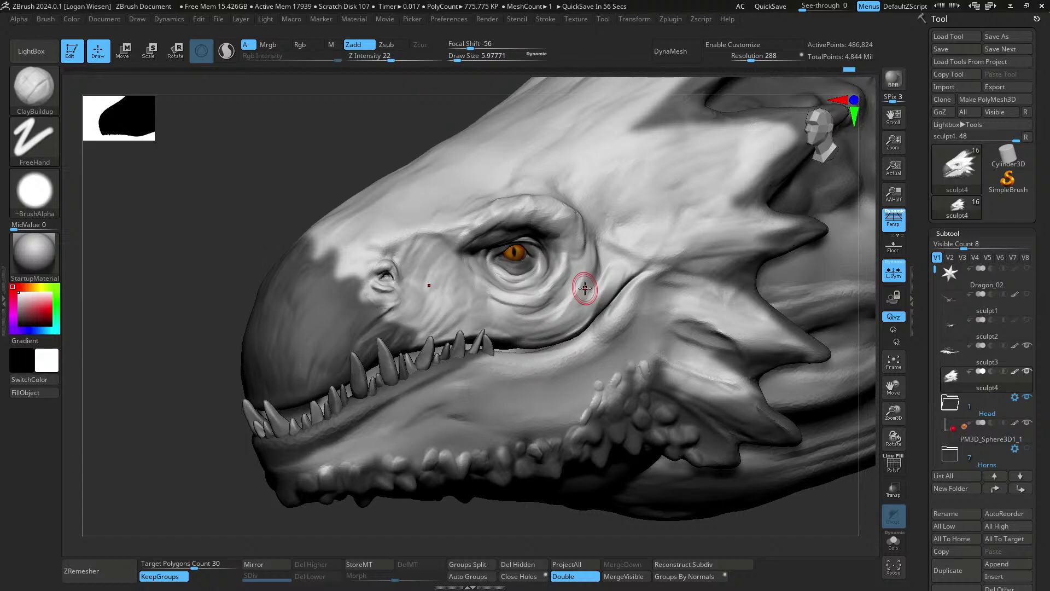
- Adjust the sides of the head from above with the Move Topological brush at a draw size of about 62
ctrl+right_drag(660, 283, 646, 306)
alt+right_drag(645, 306, 646, 239)
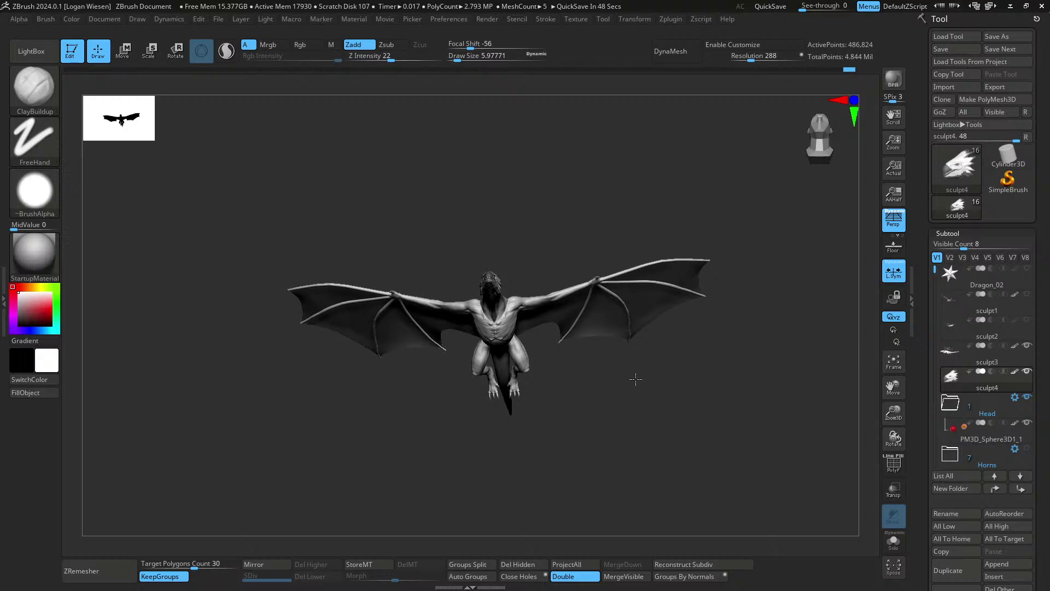
shift+right_drag(538, 325, 530, 348)
mouse_move(547, 276)
alt+right_down()
mouse_move(565, 267)
mouse_move(586, 347)
mouse_move(611, 291)
mouse_move(703, 297)
mouse_move(691, 383)
mouse_move(622, 330)
mouse_move(628, 364)
mouse_move(609, 311)
mouse_move(557, 302)
mouse_move(551, 339)
alt+right_up()
key(s)
drag(551, 340, 546, 339)
right_drag(512, 362, 541, 305)
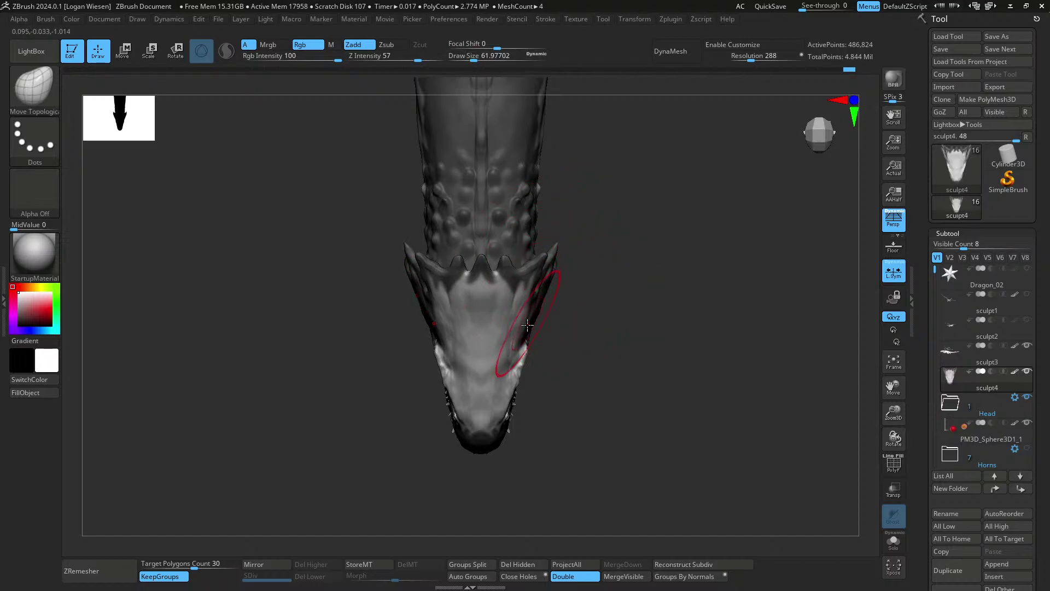
mouse_move(539, 349)
right_down()
mouse_move(569, 315)
mouse_move(572, 251)
mouse_move(592, 289)
mouse_move(595, 265)
mouse_move(587, 290)
mouse_move(575, 252)
right_up()
- Build up the underside of the jaw on both sides of the throat with ClayBuildup at a draw size of about 23
key(b)
key(c)
key(b)
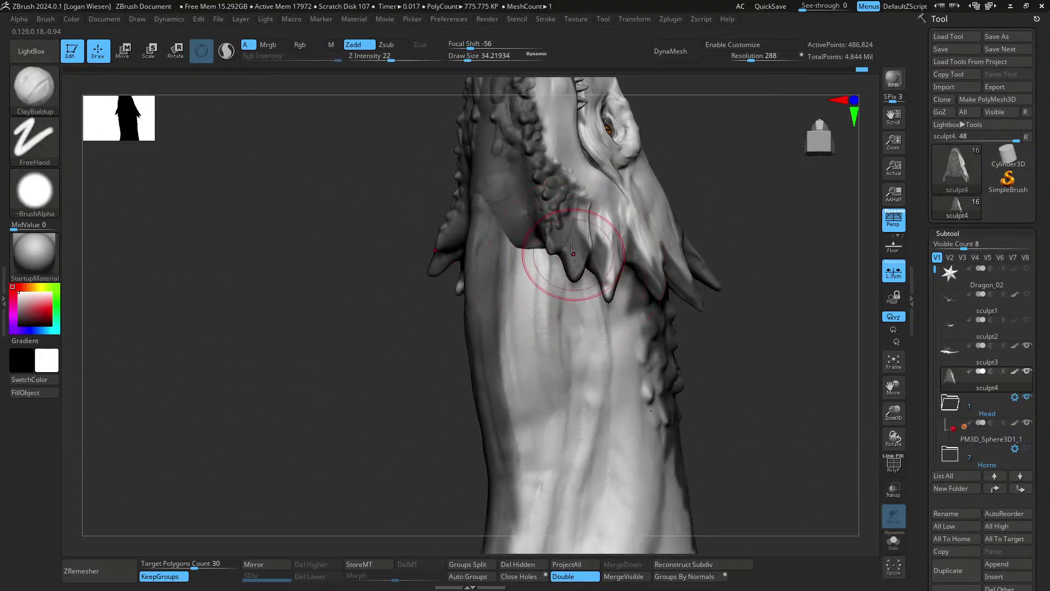
mouse_move(569, 289)
right_down()
mouse_move(562, 276)
mouse_move(605, 282)
mouse_move(613, 256)
mouse_move(569, 252)
mouse_move(602, 239)
mouse_move(538, 244)
mouse_move(556, 223)
right_up()
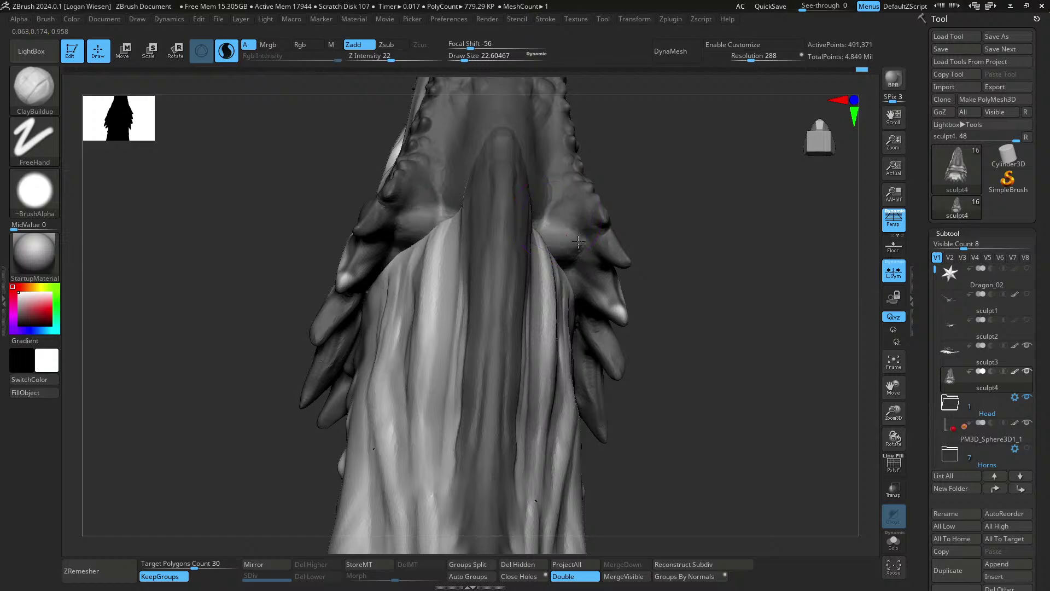
right_drag(564, 302, 574, 301)
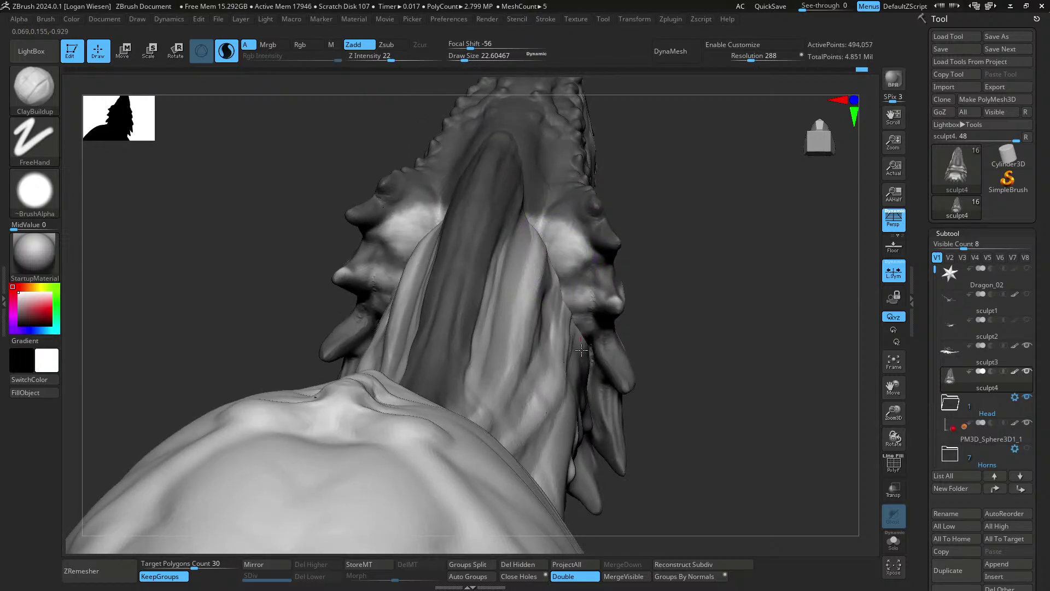
mouse_move(536, 244)
right_down()
mouse_move(541, 206)
mouse_move(538, 256)
right_up()
- Switch to the Move Topological brush and undo the last stroke where the throat meets the jaw
key(b)
key(m)
key(t)
key(ctrl+z)
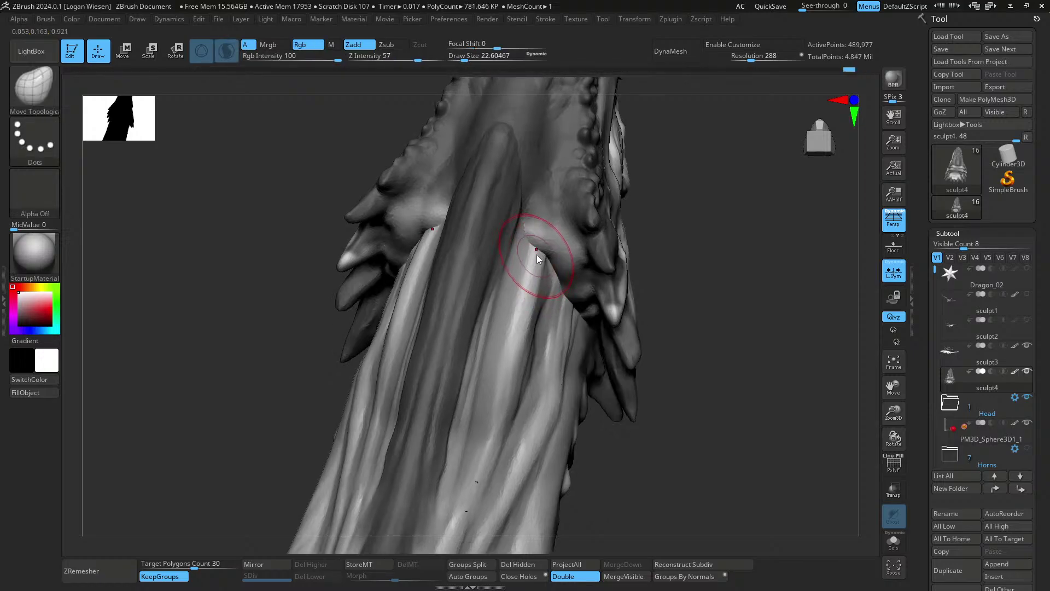
right_drag(529, 295, 593, 333)
alt+right_drag(612, 183, 593, 274)
- Save the tool as Dragon_03.ztl in the ZTools folder
key(ctrl+shift+t)
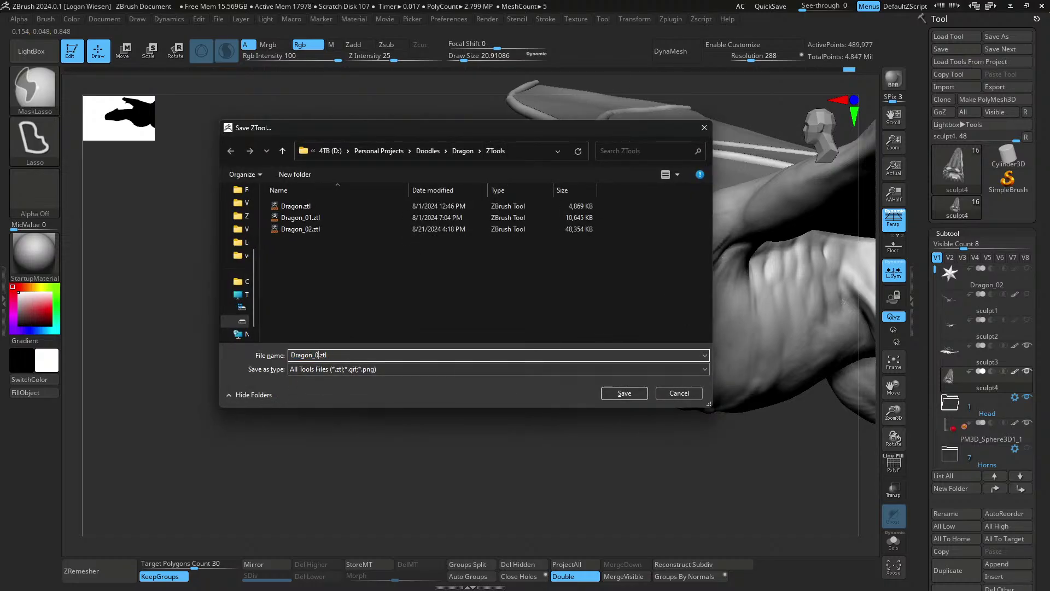
text(3)
key(Return)
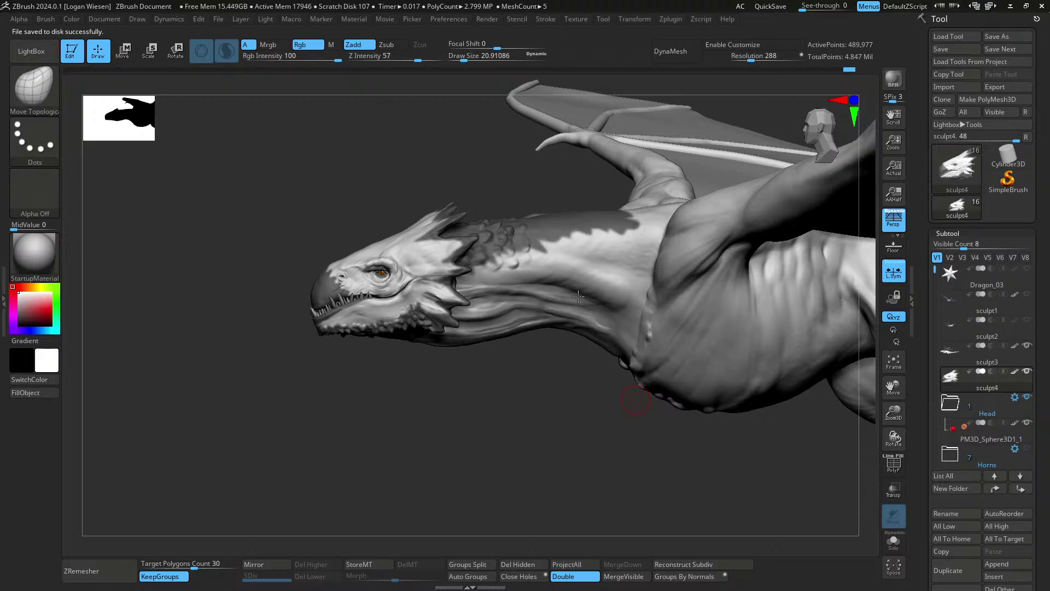
- Select the sculpt3 body and reshape the torso from the side with Move Topological at a draw size of about 195
mouse_move(579, 296)
right_down()
mouse_move(651, 315)
mouse_move(644, 297)
mouse_move(602, 324)
mouse_move(582, 298)
mouse_move(655, 298)
mouse_move(640, 300)
mouse_move(628, 353)
mouse_move(632, 308)
right_up()
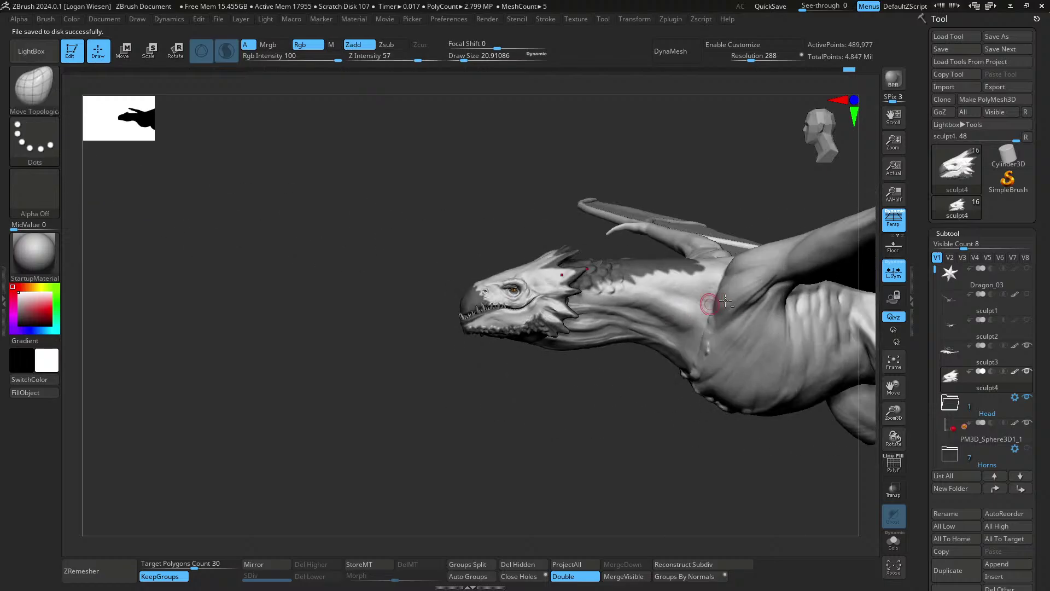
alt+right_drag(725, 301, 484, 319)
right_drag(603, 301, 628, 278)
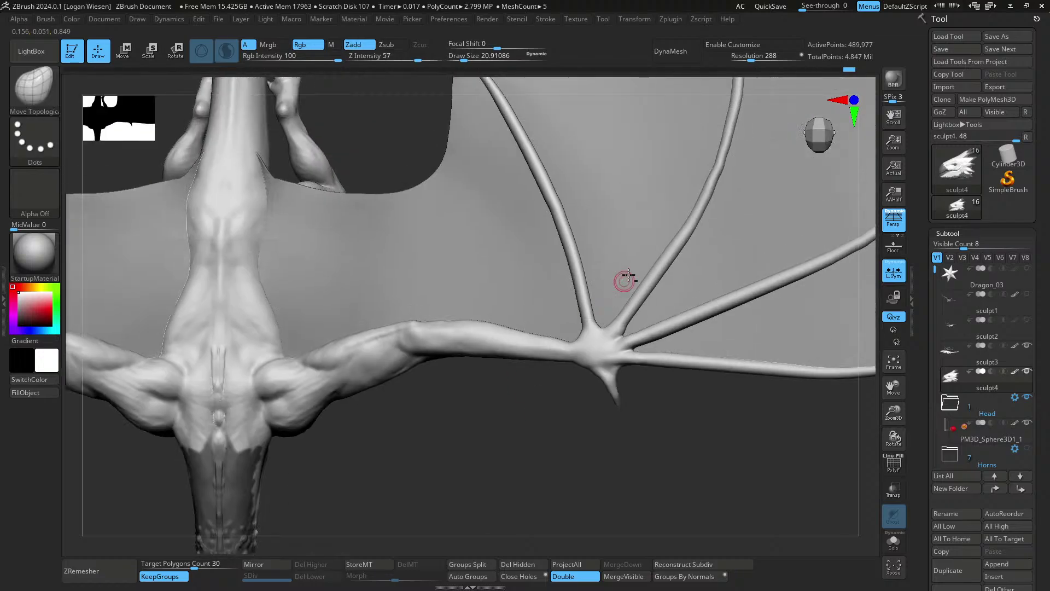
ctrl+right_drag(600, 353, 589, 290)
alt+click(552, 356)
mouse_move(582, 366)
ctrl+right_down()
mouse_move(582, 278)
mouse_move(603, 169)
ctrl+right_up()
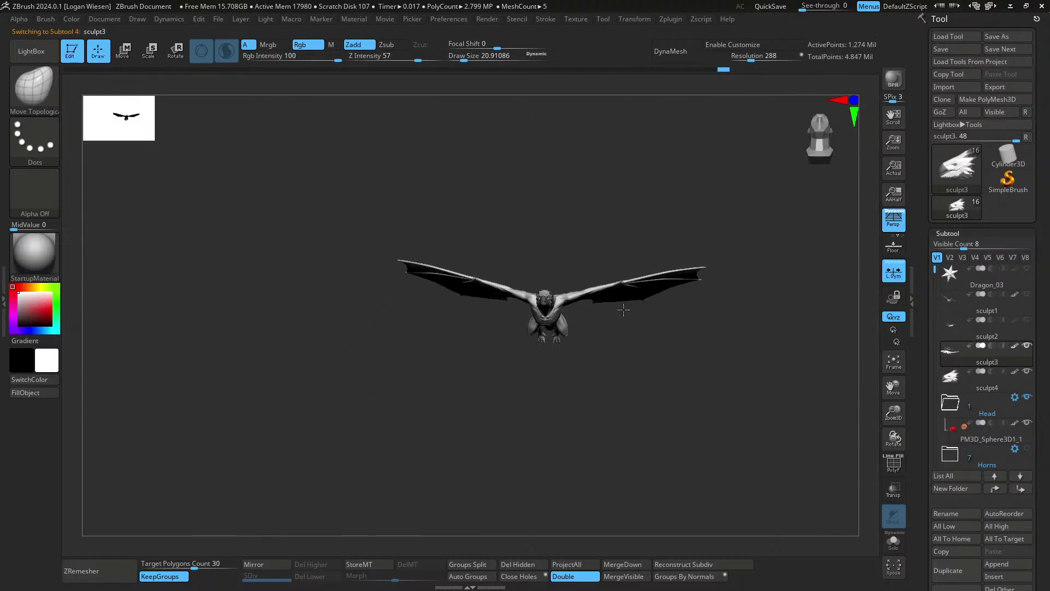
ctrl+right_drag(581, 262, 585, 307)
right_drag(584, 306, 610, 345)
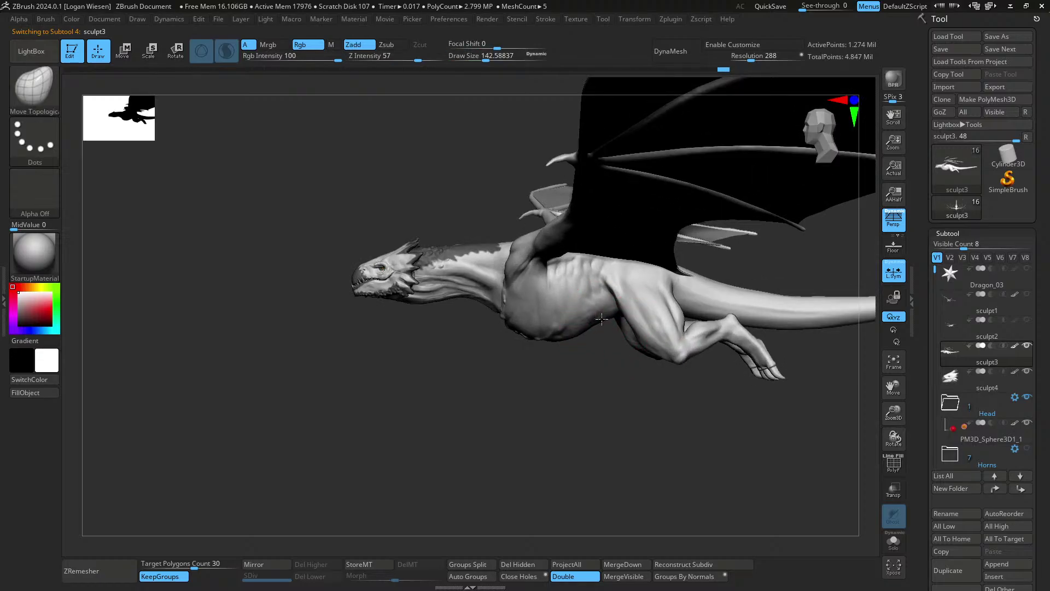
mouse_move(614, 325)
alt+right_down()
mouse_move(614, 344)
mouse_move(499, 350)
alt+right_up()
key(s)
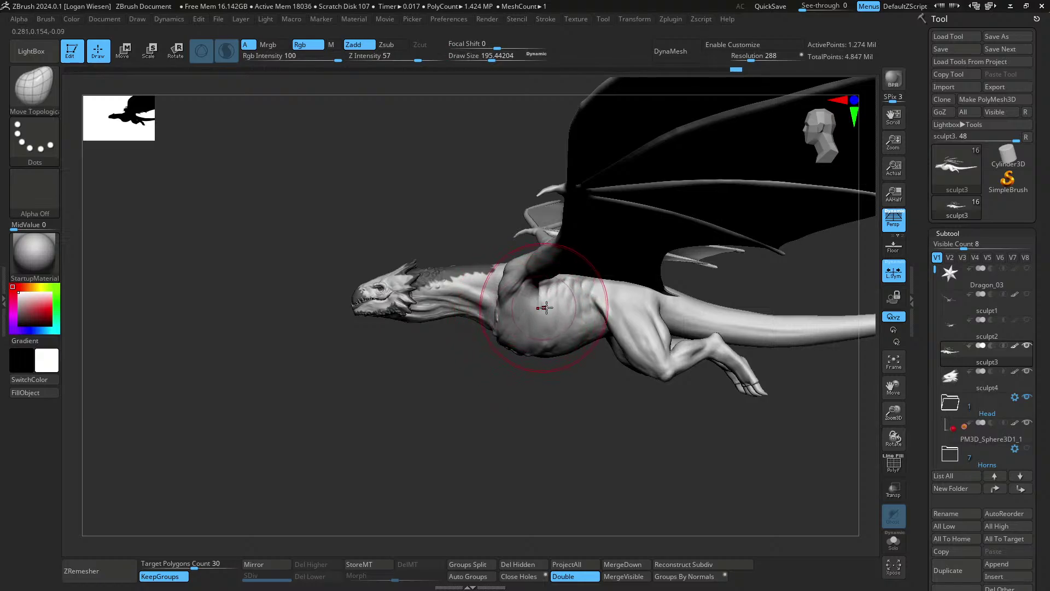
right_drag(536, 290, 651, 300)
- Turn off the solo view of the body and hide the wing membranes, subtool PM3D_Plane3D1
key(alt+s)
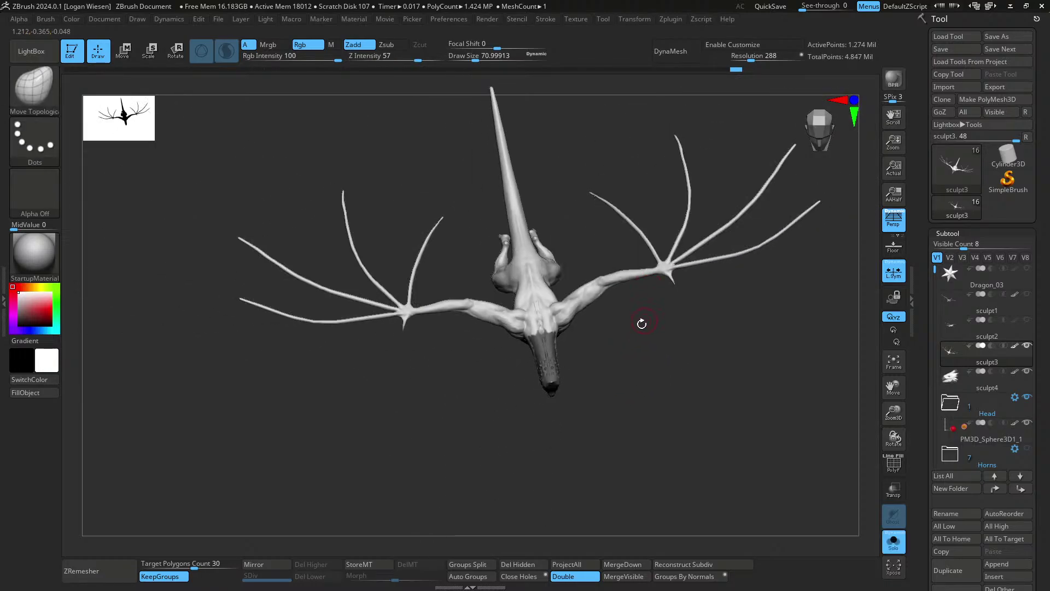
key(ctrl+shift+s)
drag(934, 280, 927, 334)
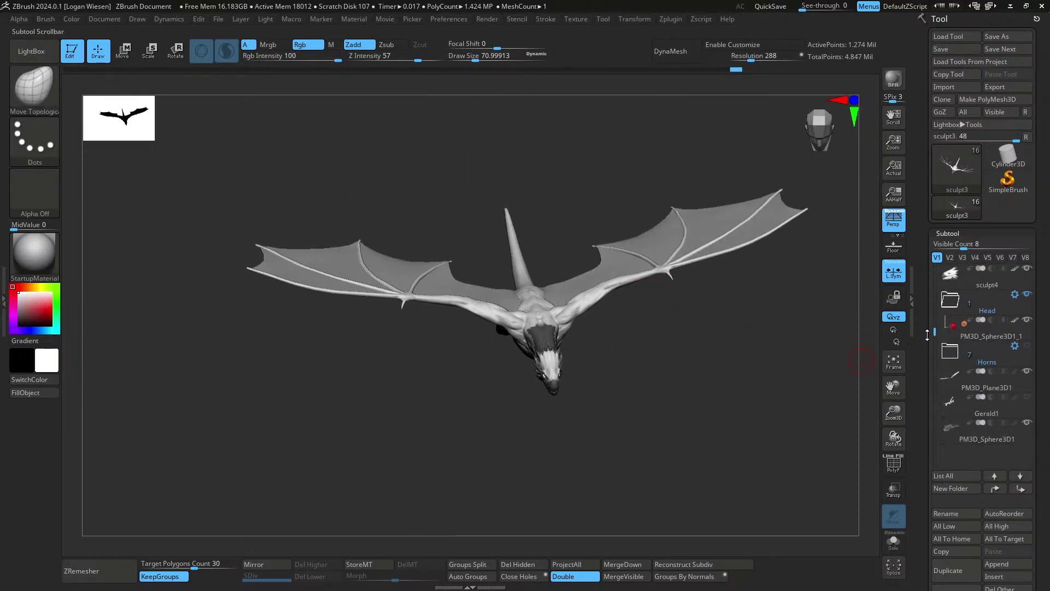
click(1029, 376)
click(1028, 375)
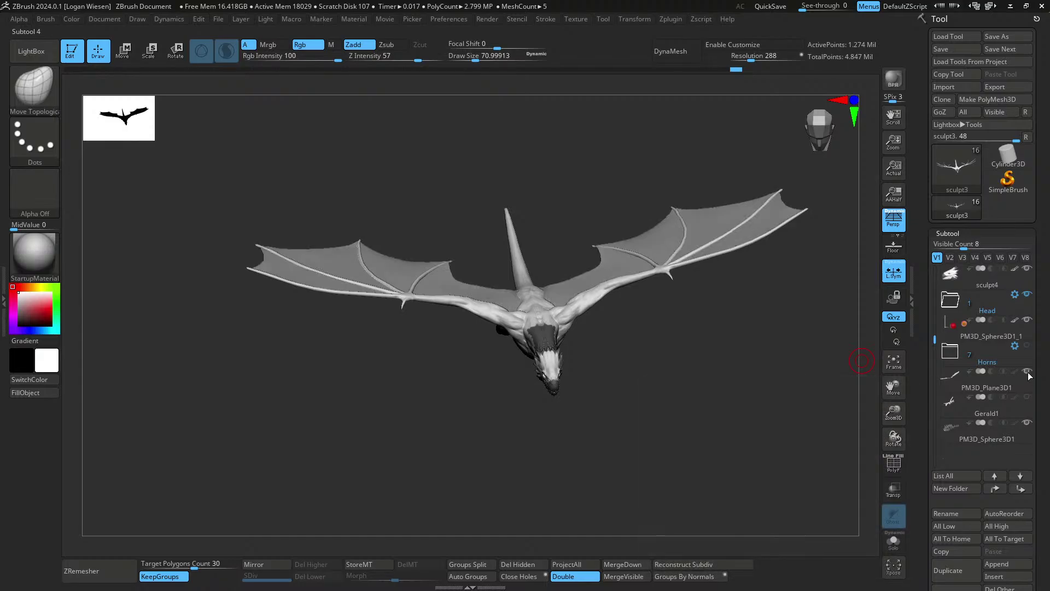
click(1029, 374)
- Lasso-mask the wing forearms, hands and fingers on the sculpt3 body
mouse_move(591, 307)
shift+right_down()
mouse_move(572, 278)
mouse_move(607, 192)
shift+right_up()
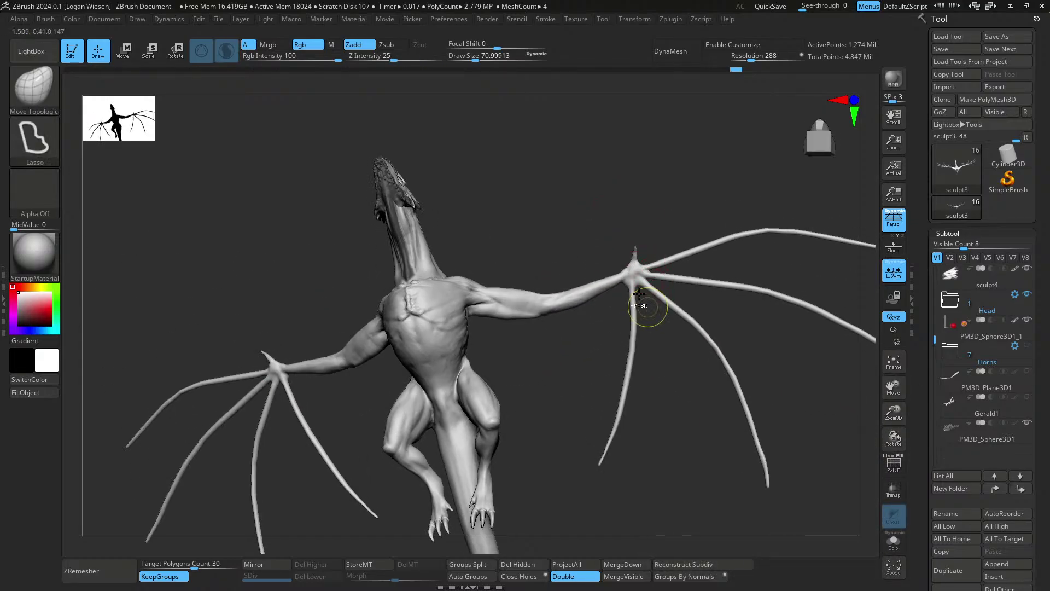
ctrl+right_drag(650, 310, 615, 189)
mouse_move(596, 195)
ctrl+mouse_down()
mouse_move(577, 467)
mouse_move(630, 293)
ctrl+mouse_up()
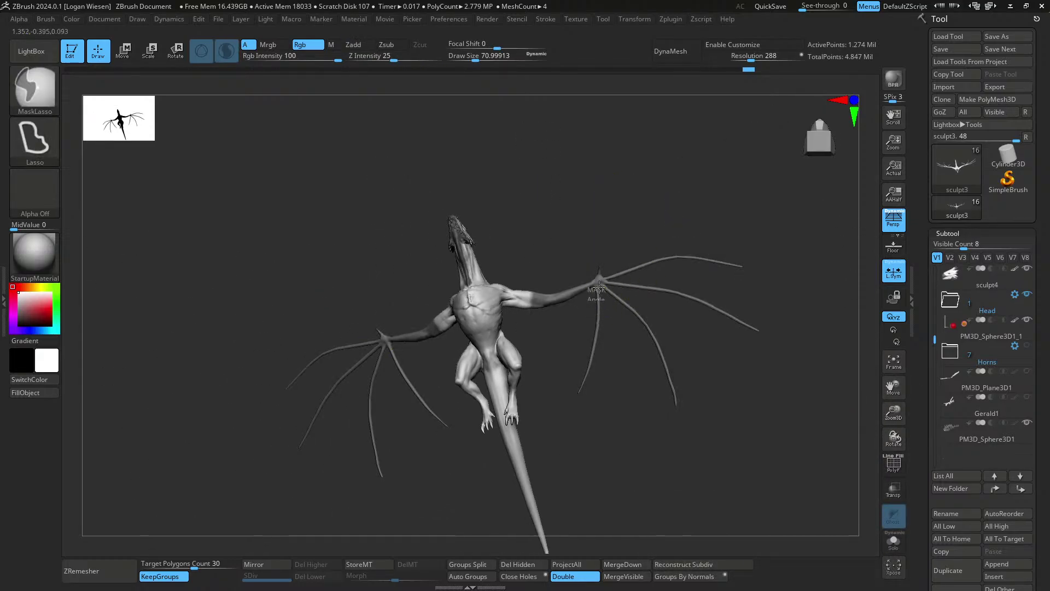
ctrl+right_drag(581, 290, 516, 328)
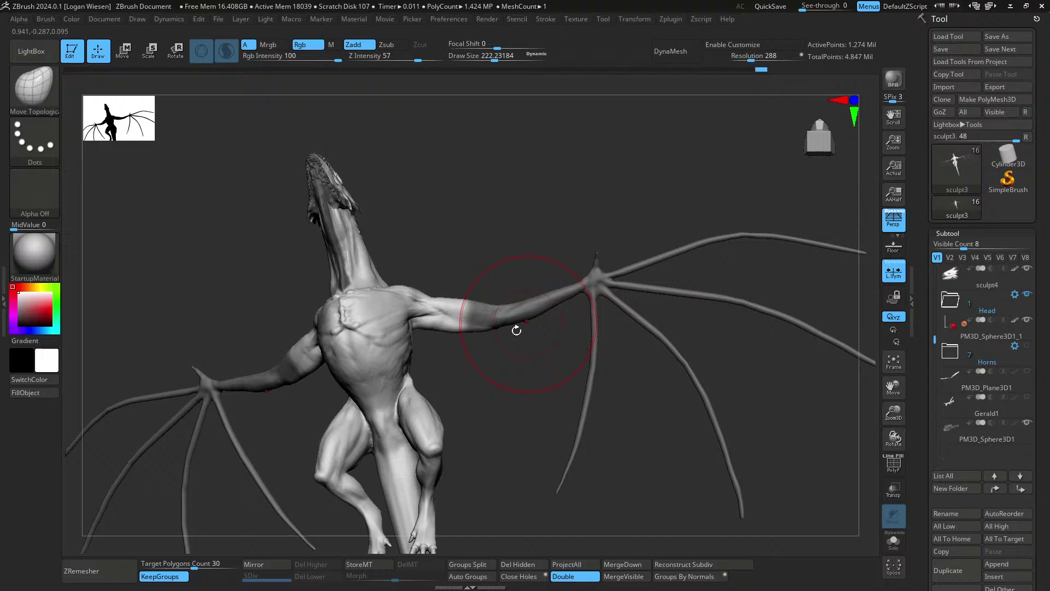
- Switch masking to MaskPen, adjust the mask's edge at the wing elbows and invert the mask
ctrl+click(52, 92)
click(316, 156)
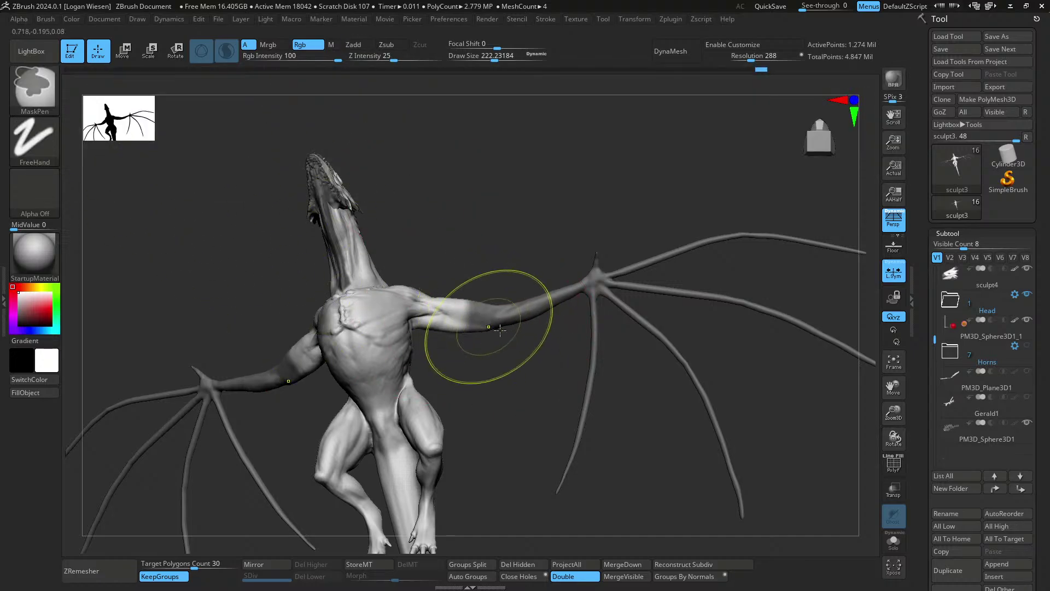
ctrl+click(447, 319)
ctrl+alt+click(447, 319)
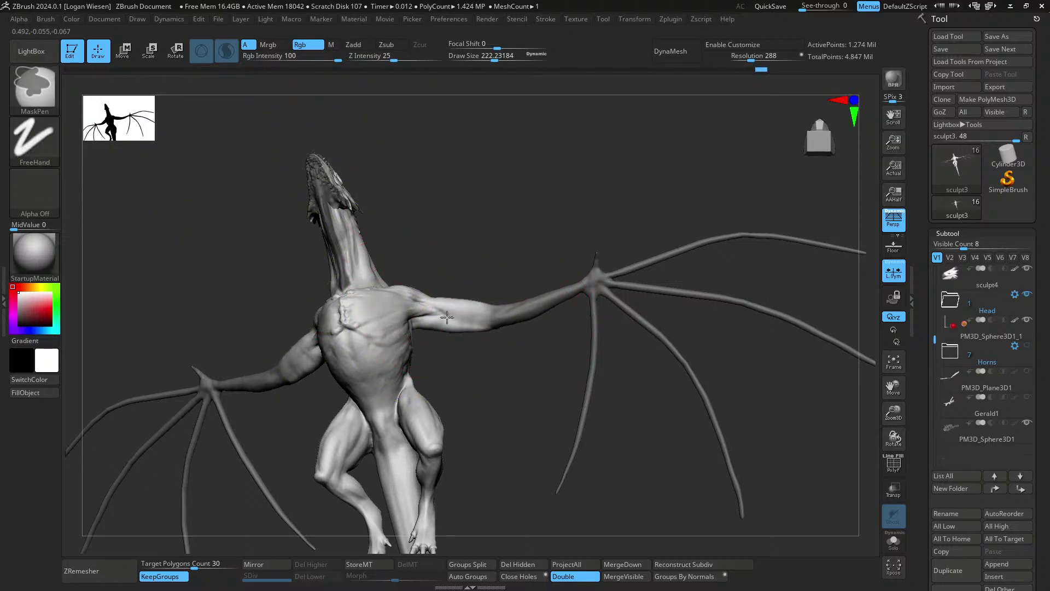
mouse_move(473, 324)
right_down()
mouse_move(528, 335)
mouse_move(514, 328)
right_up()
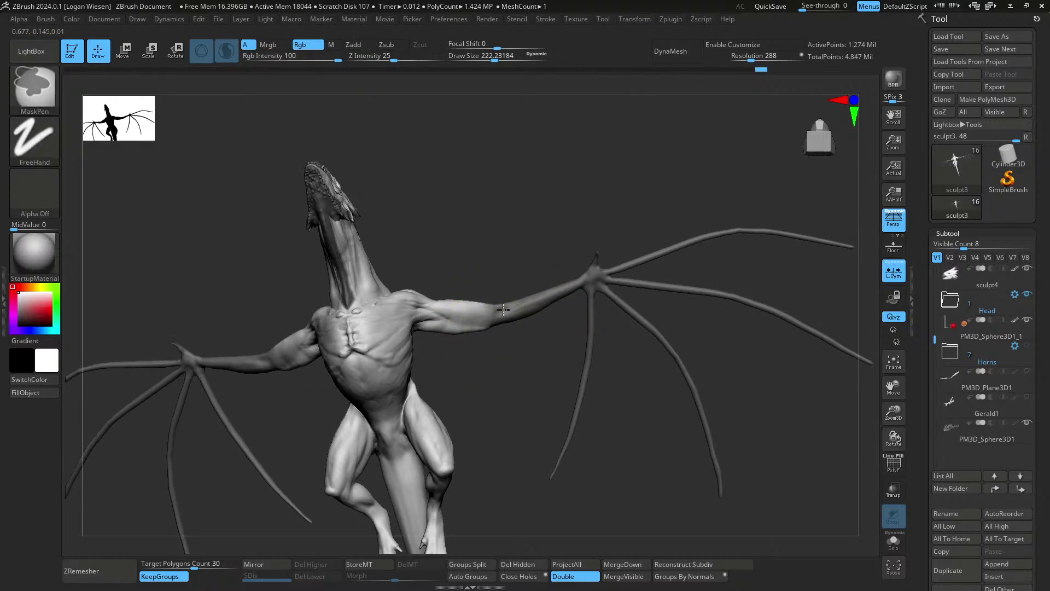
right_drag(520, 255, 528, 280)
ctrl+click(520, 258)
- Place the transpose gizmo on the unmasked wing forearm, turn perspective off and slide the outer wing toward the body along X
key(w)
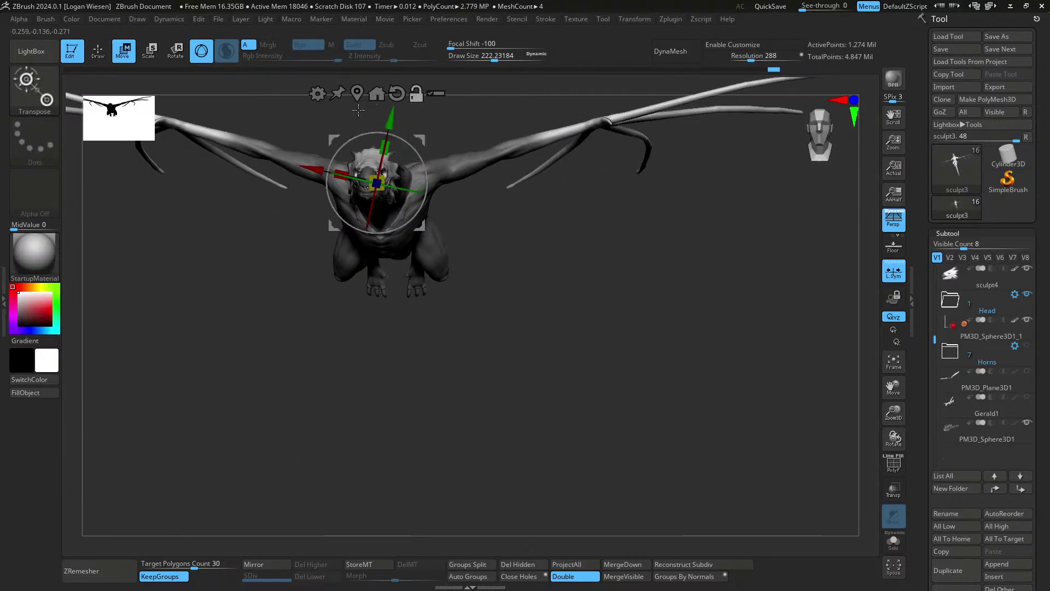
click(358, 94)
alt+right_drag(668, 99, 649, 183)
alt+drag(662, 175, 575, 187)
mouse_move(602, 197)
right_down()
mouse_move(601, 249)
mouse_move(582, 282)
mouse_move(530, 245)
right_up()
key(p)
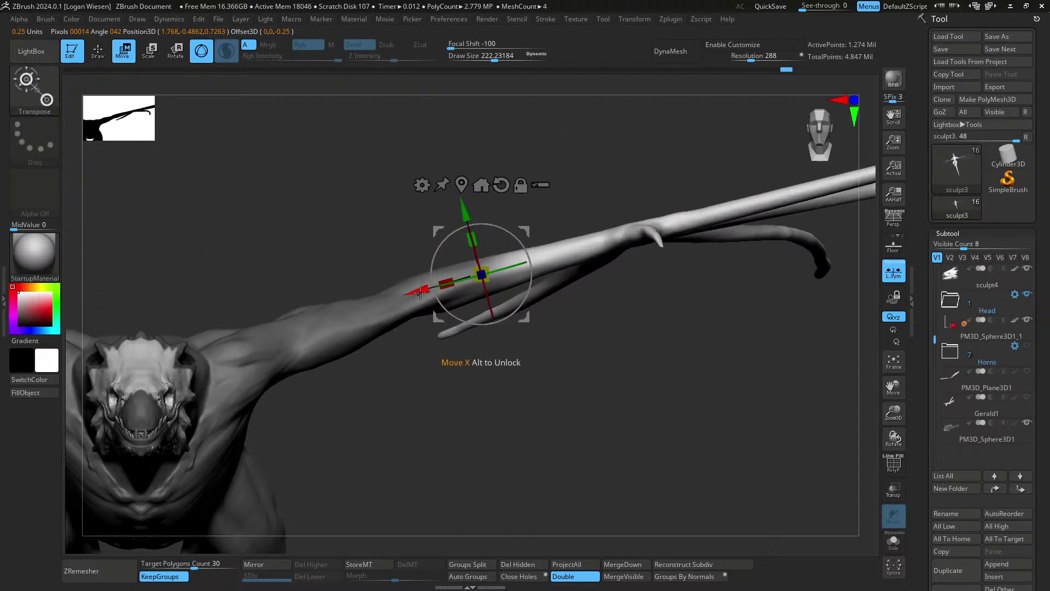
drag(420, 293, 412, 295)
- Align the gizmo with the wing forearm from above and move the outer wing further toward the body
right_drag(442, 334, 465, 432)
ctrl+right_drag(465, 432, 506, 477)
alt+drag(484, 301, 484, 429)
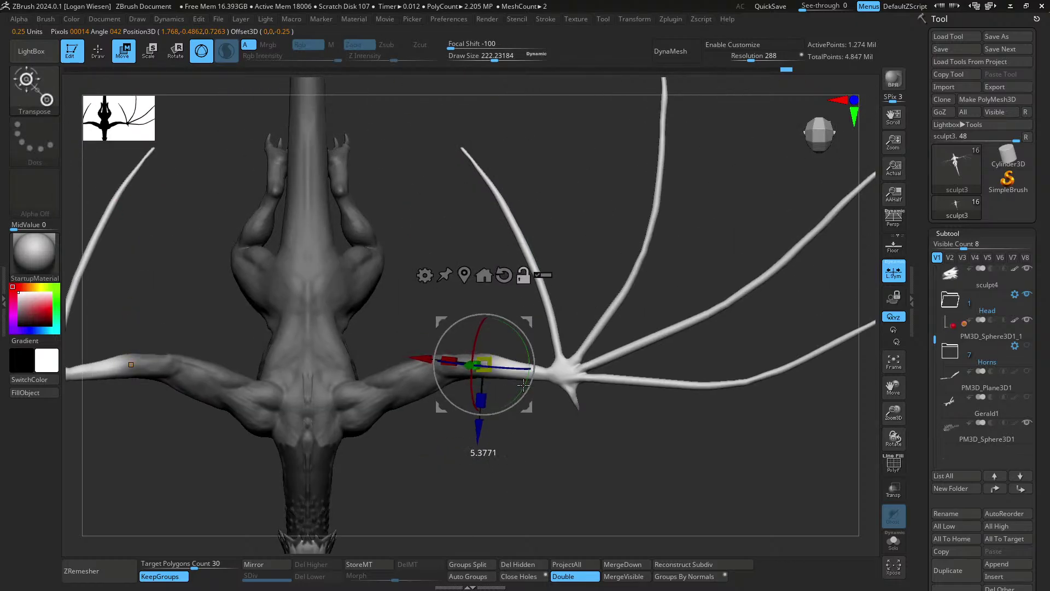
alt+drag(523, 385, 522, 387)
drag(422, 359, 413, 358)
- Return to draw mode and clear the mask from the body
mouse_move(449, 402)
shift+right_down()
mouse_move(466, 279)
mouse_move(545, 181)
shift+right_up()
ctrl+right_drag(544, 181, 547, 151)
right_drag(550, 454, 556, 343)
key(q)
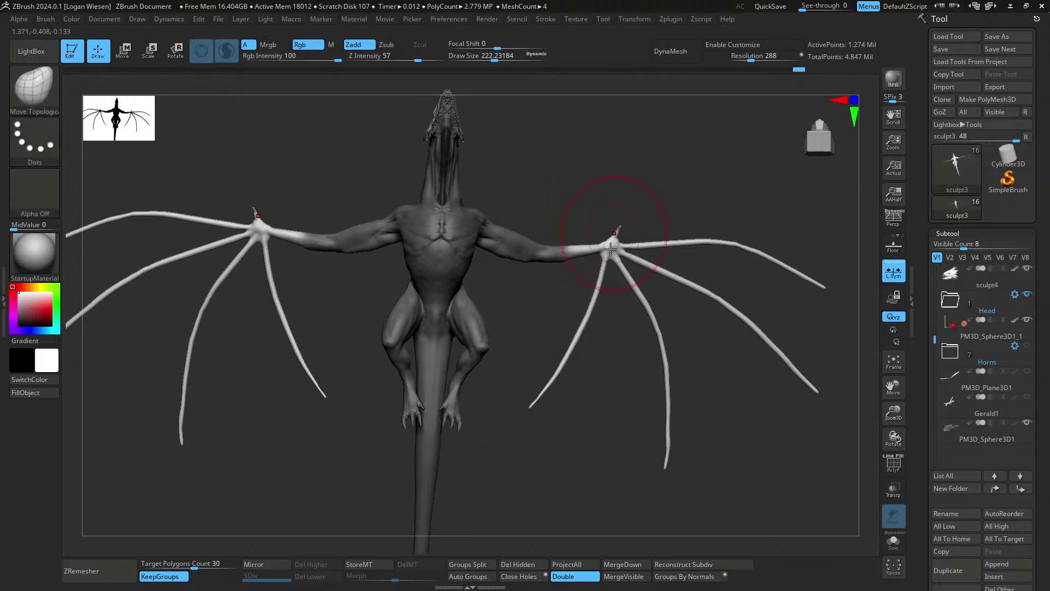
right_drag(611, 249, 593, 228)
ctrl+drag(558, 211, 565, 219)
mouse_move(567, 200)
right_down()
mouse_move(567, 187)
mouse_move(568, 210)
right_up()
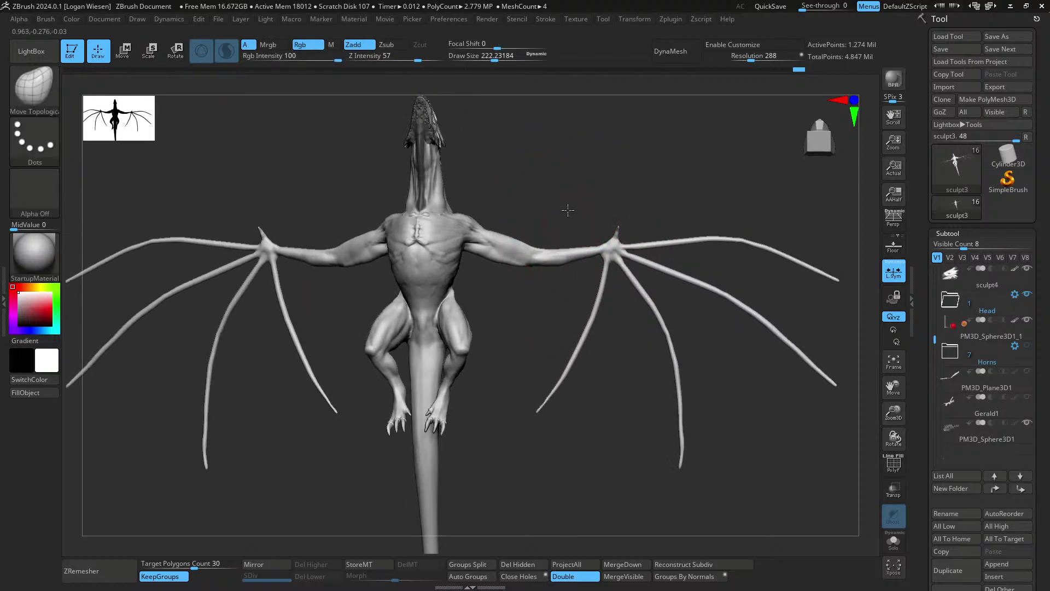
- Mask both outer wings from the elbows outward with a rectangular mask
mouse_move(535, 196)
ctrl+mouse_down()
mouse_move(499, 454)
mouse_move(722, 493)
mouse_move(866, 499)
ctrl+mouse_up()
ctrl+click(531, 209)
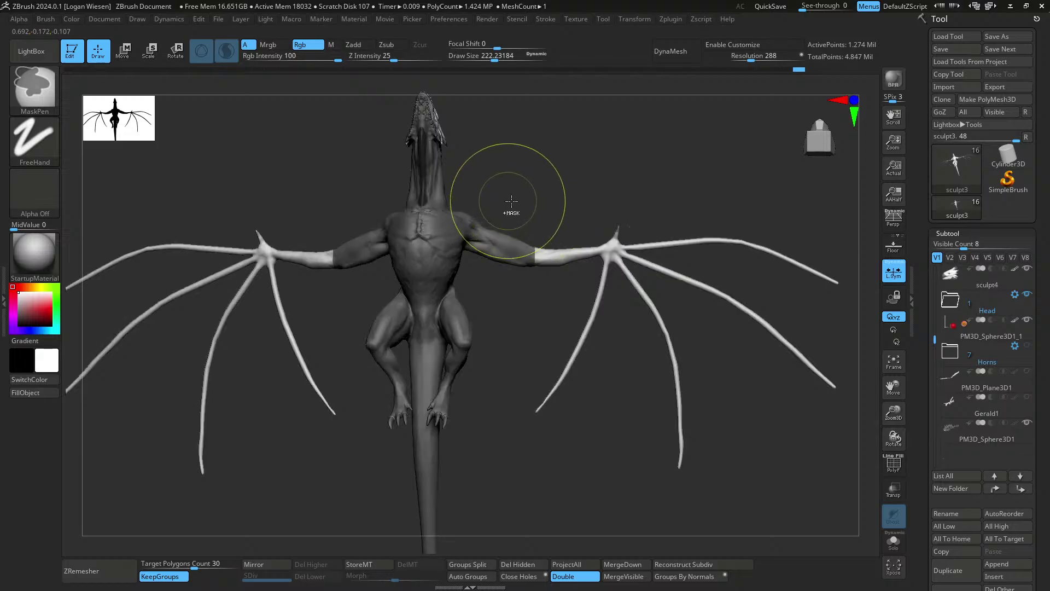
ctrl+click(568, 303)
ctrl+right_drag(567, 301, 529, 223)
ctrl+drag(517, 193, 814, 457)
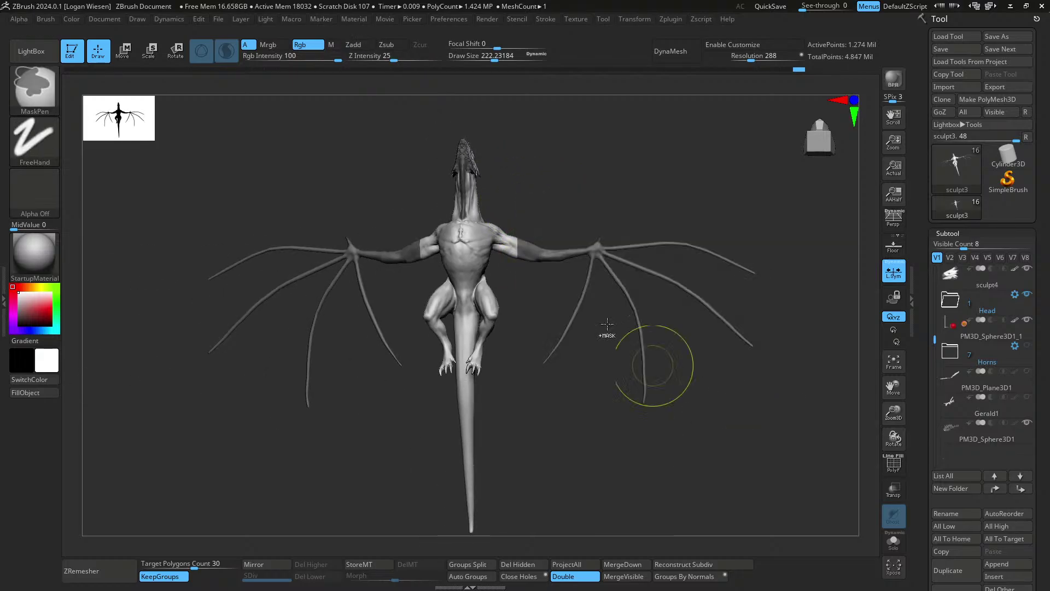
- Undo the last mask change and soften the mask's edge at the wing elbows with MaskPen at draw size about 190
ctrl+right_drag(556, 255, 519, 306)
key(ctrl+z)
key(bracketleft)
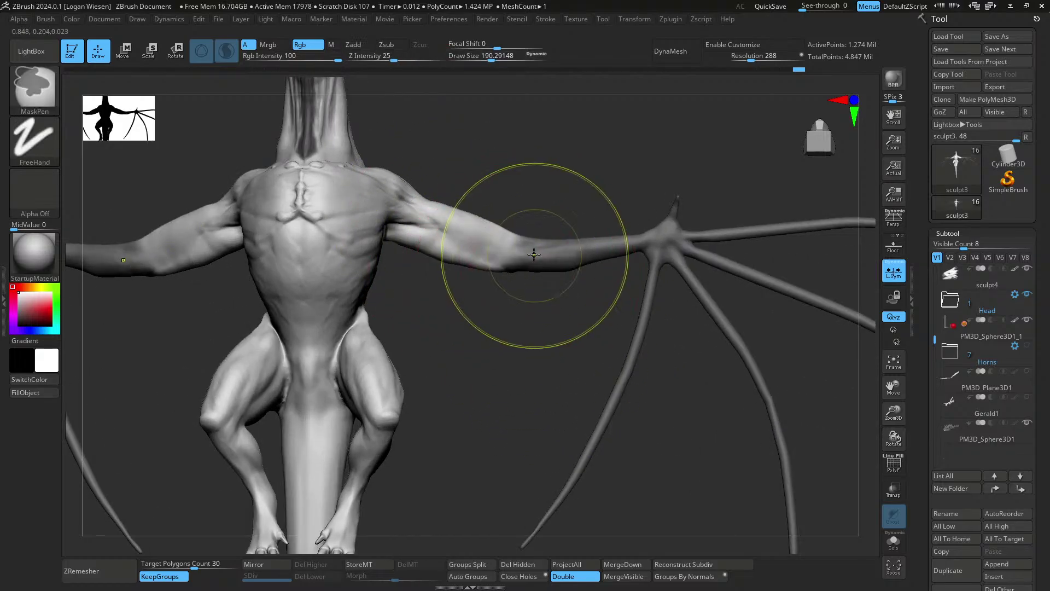
drag(535, 255, 529, 241)
mouse_move(533, 249)
right_down()
mouse_move(510, 369)
mouse_move(481, 257)
mouse_move(457, 230)
mouse_move(470, 206)
mouse_move(440, 223)
mouse_move(452, 212)
mouse_move(496, 312)
right_up()
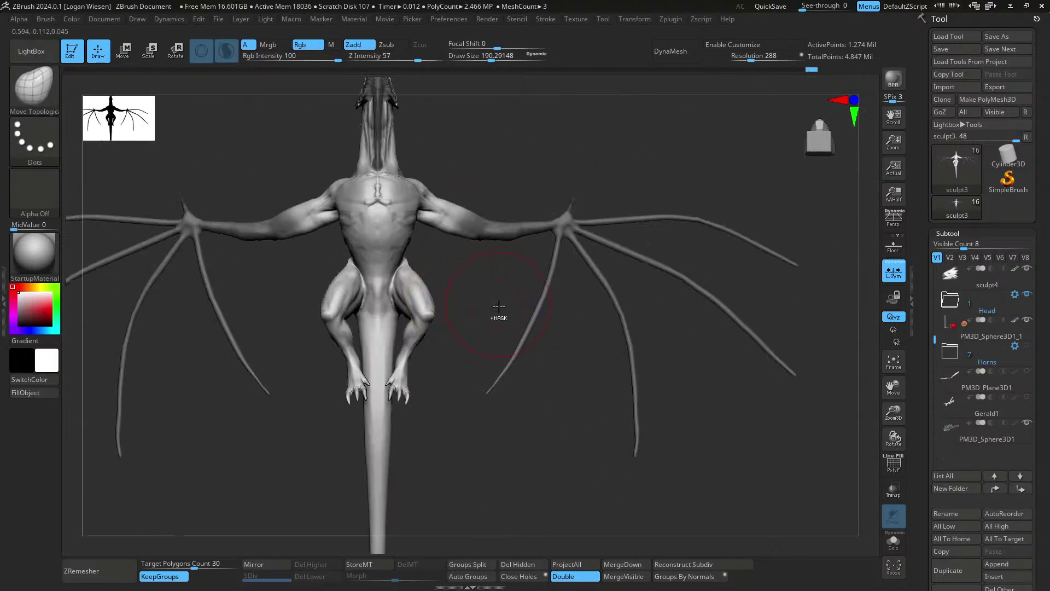
- Invert the mask, place the transpose gizmo at the wing elbow and adjust the outer wing's angle and position from the front
key(w)
ctrl+drag(471, 218, 500, 228)
alt+right_drag(474, 258, 499, 350)
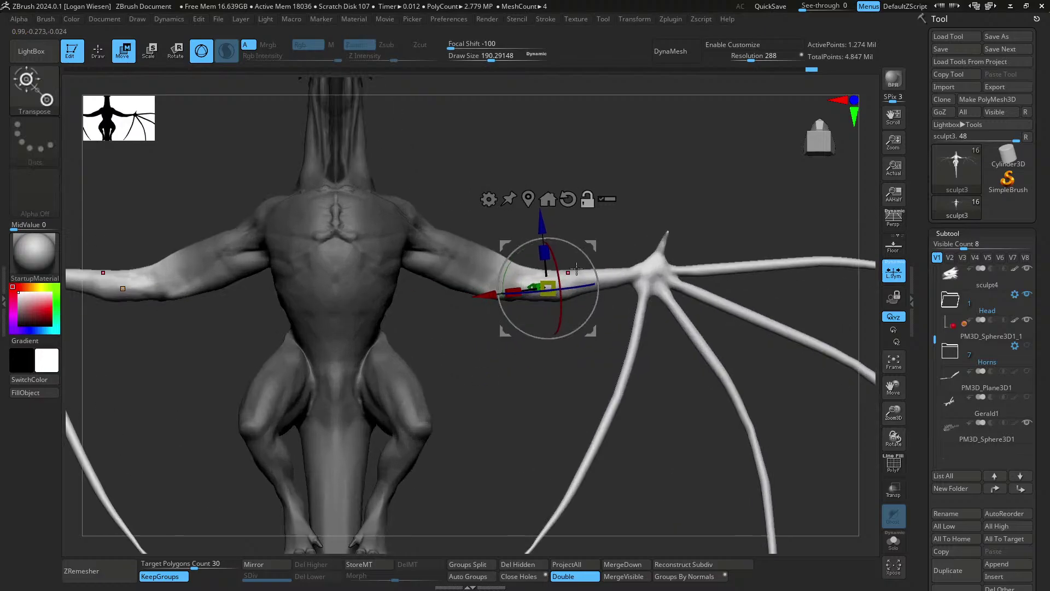
right_drag(457, 240, 472, 235)
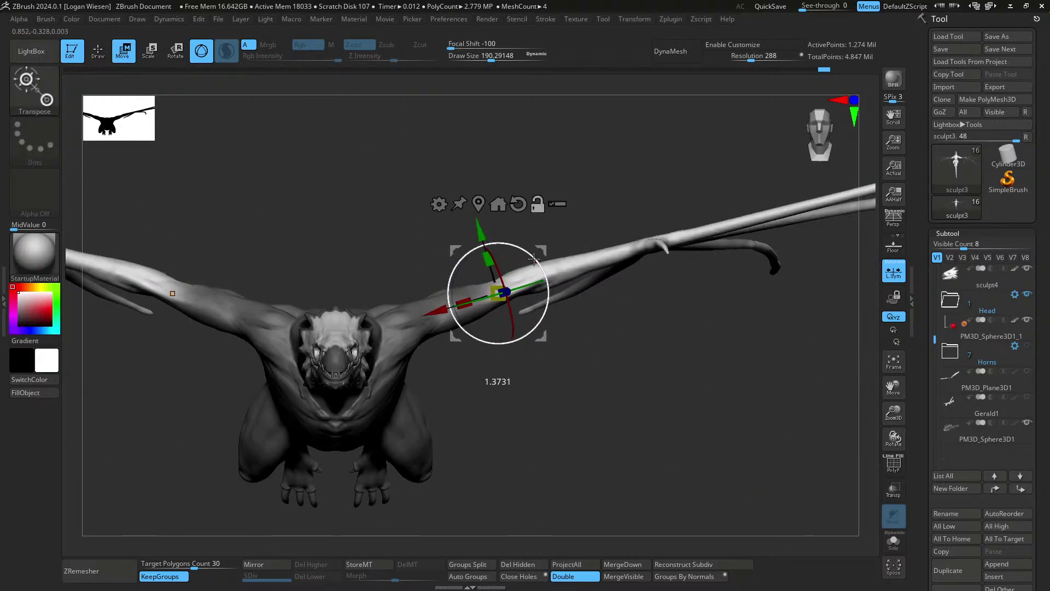
drag(436, 317, 432, 319)
key(q)
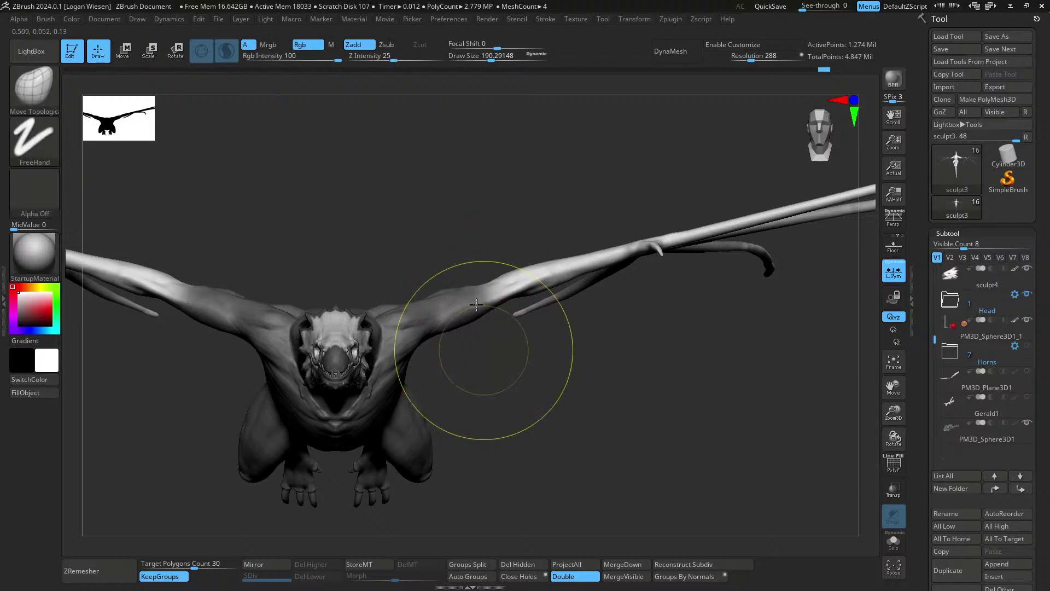
- Nudge the outer wing again at the elbow with the transpose gizmo and return to draw mode
mouse_move(486, 349)
right_down()
mouse_move(535, 228)
mouse_move(550, 250)
mouse_move(532, 190)
mouse_move(501, 392)
right_up()
key(w)
drag(429, 297, 426, 290)
key(q)
- Build up the muscles of the upper wing arm between shoulder and elbow with ClayBuildup
mouse_move(492, 218)
right_down()
mouse_move(470, 251)
mouse_move(470, 339)
mouse_move(504, 326)
mouse_move(488, 241)
mouse_move(506, 378)
right_up()
key(b)
key(c)
key(b)
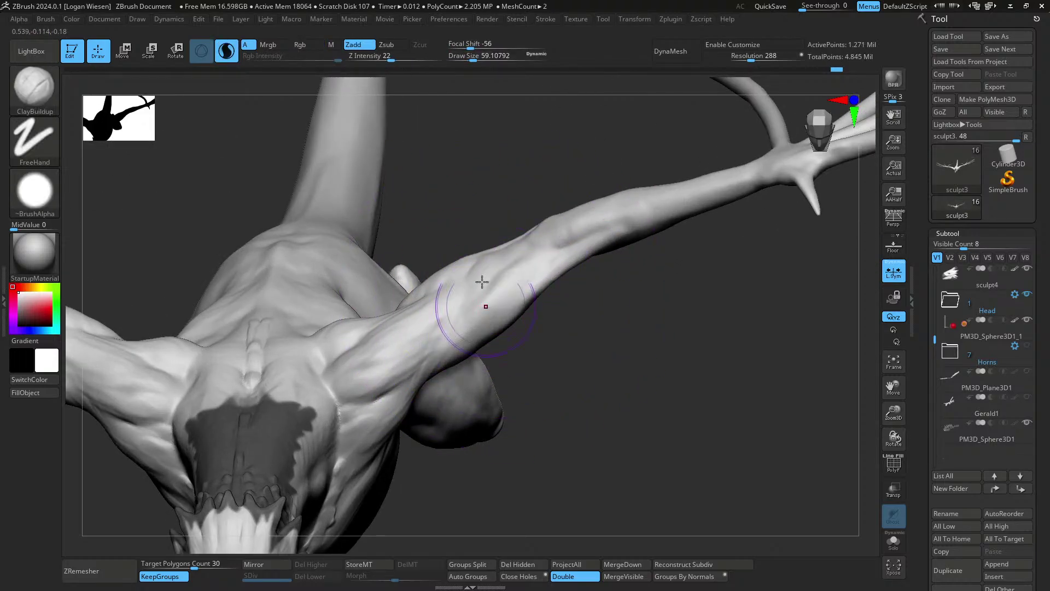
right_drag(482, 282, 511, 322)
right_drag(450, 357, 559, 276)
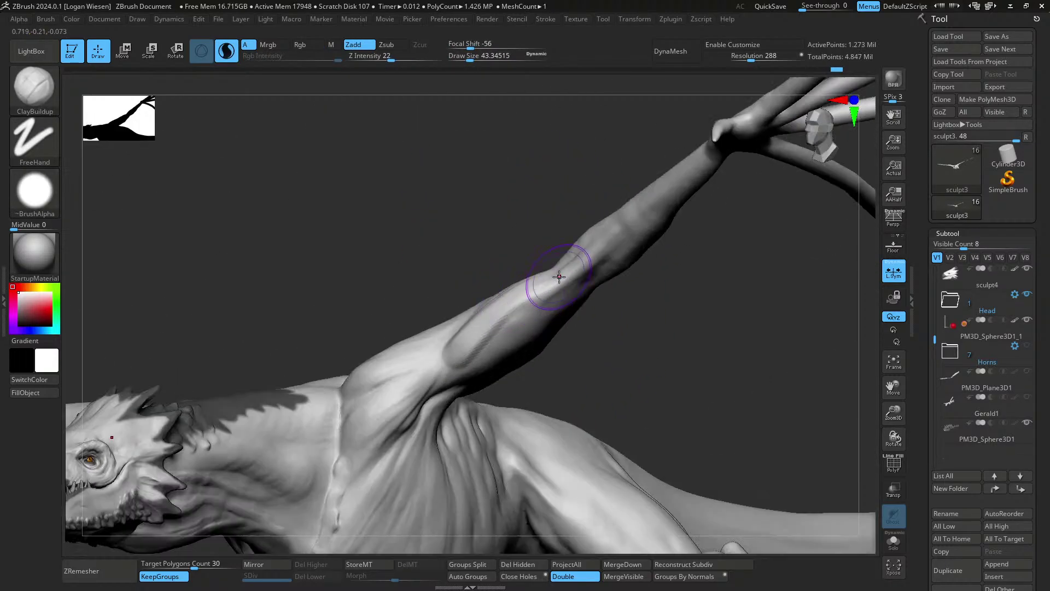
right_drag(469, 357, 554, 290)
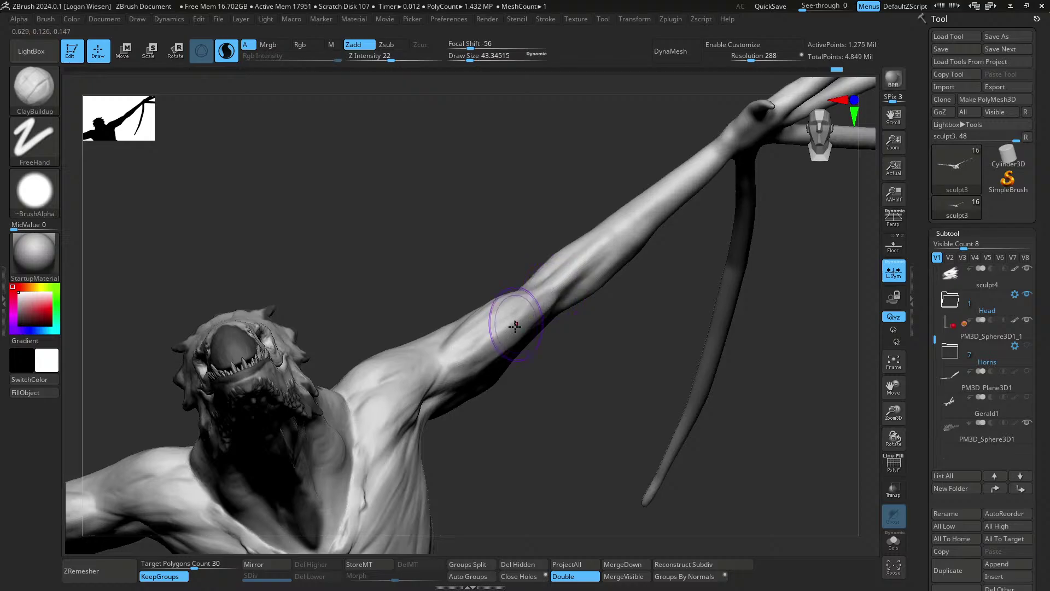
- Set the draw size to about 54 and build up the upper arm's outer and back muscles
mouse_move(515, 326)
right_down()
mouse_move(493, 442)
mouse_move(475, 286)
right_up()
key(s)
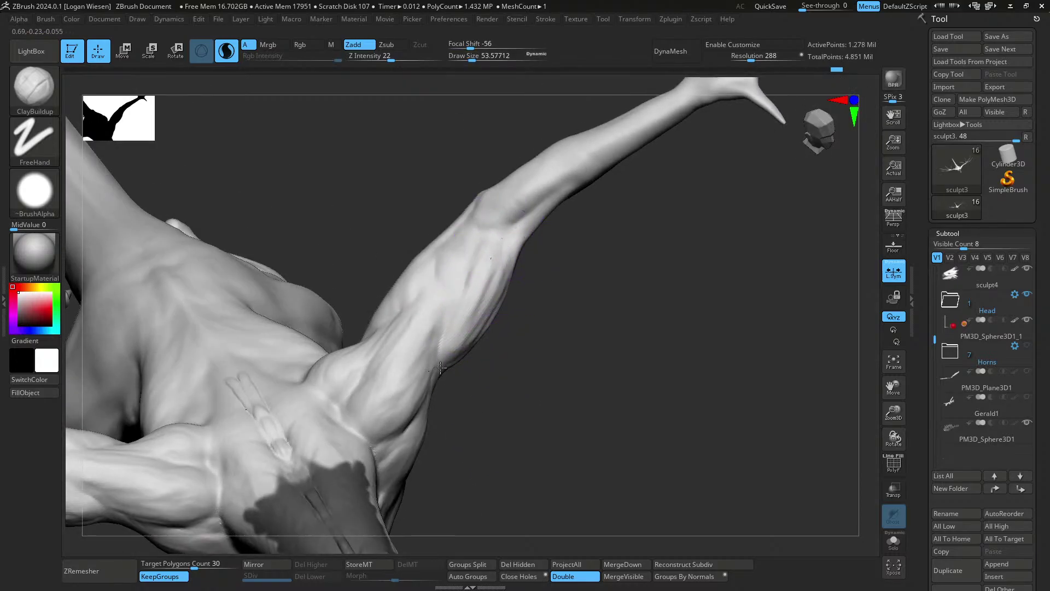
right_drag(447, 372, 528, 243)
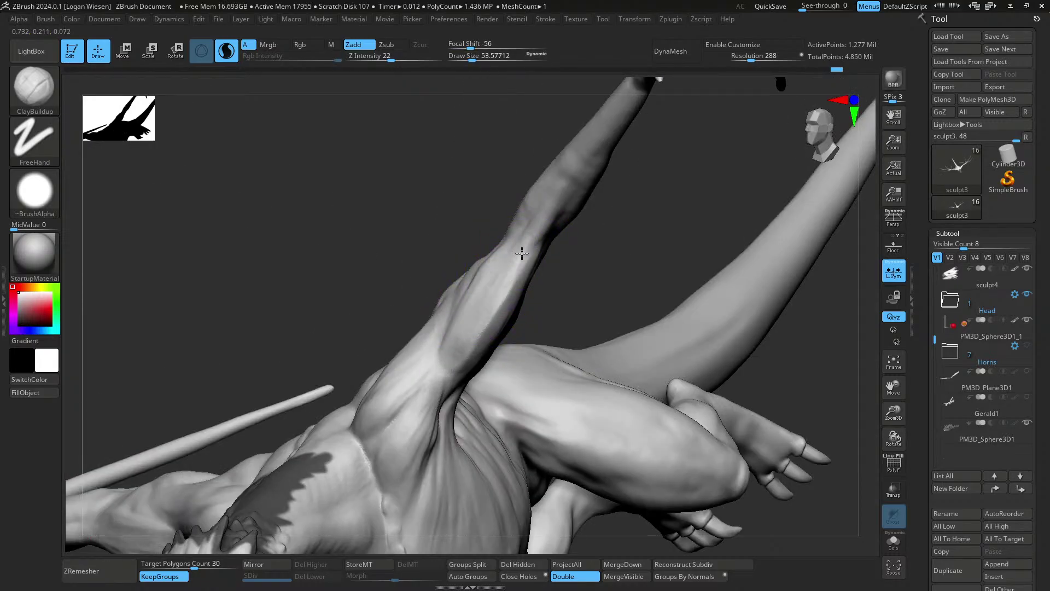
right_drag(450, 329, 470, 369)
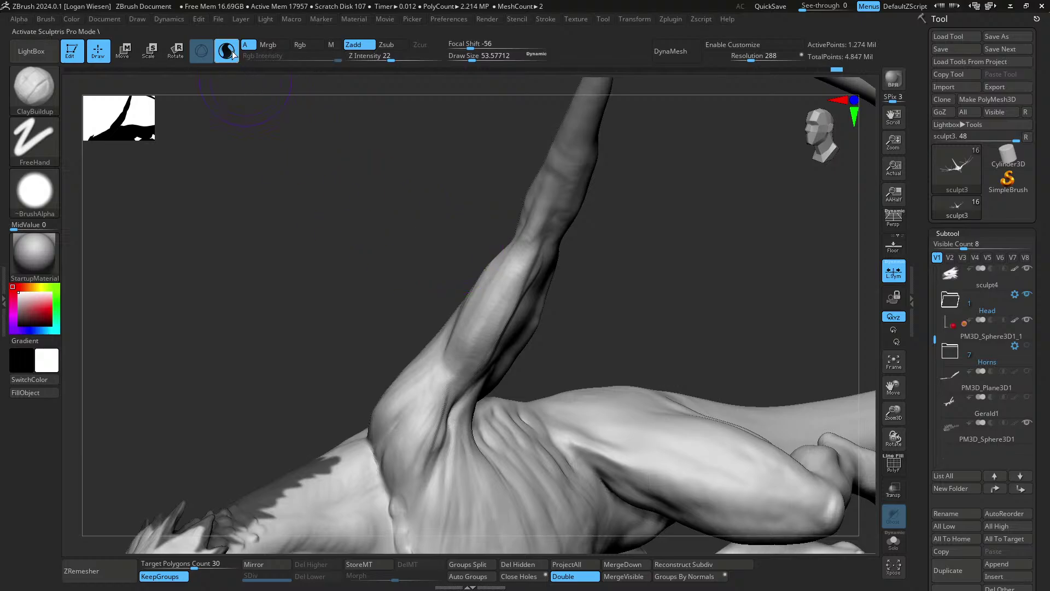
- Turn off Sculptris Pro mode and refine the upper arm's muscle shapes from the side and above
right_drag(503, 308, 509, 284)
mouse_move(465, 351)
right_down()
mouse_move(463, 322)
mouse_move(516, 324)
mouse_move(530, 281)
mouse_move(505, 305)
right_up()
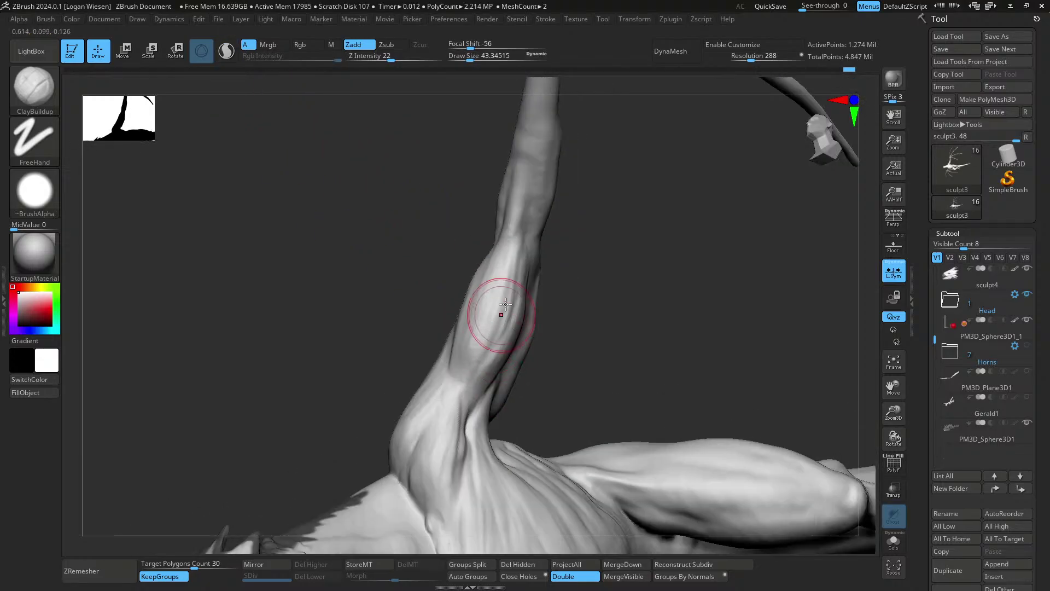
right_drag(494, 398, 462, 289)
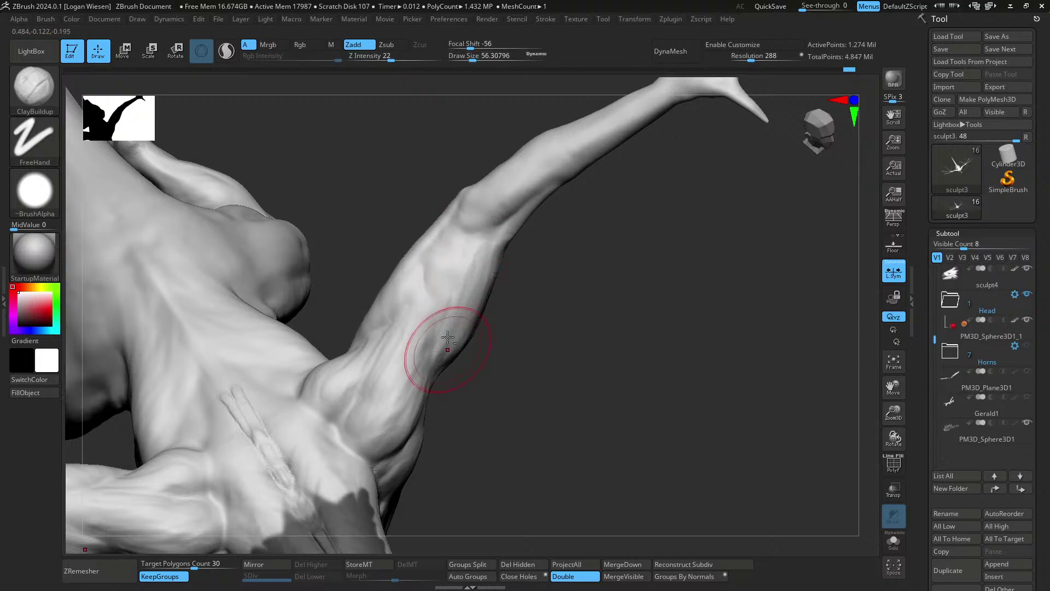
mouse_move(447, 337)
right_down()
mouse_move(450, 303)
mouse_move(492, 352)
mouse_move(486, 359)
mouse_move(516, 307)
mouse_move(476, 317)
right_up()
- Define the muscle forms running across the elbow into the forearm with ClayBuildup at draw sizes of about 43 to 48
key(s)
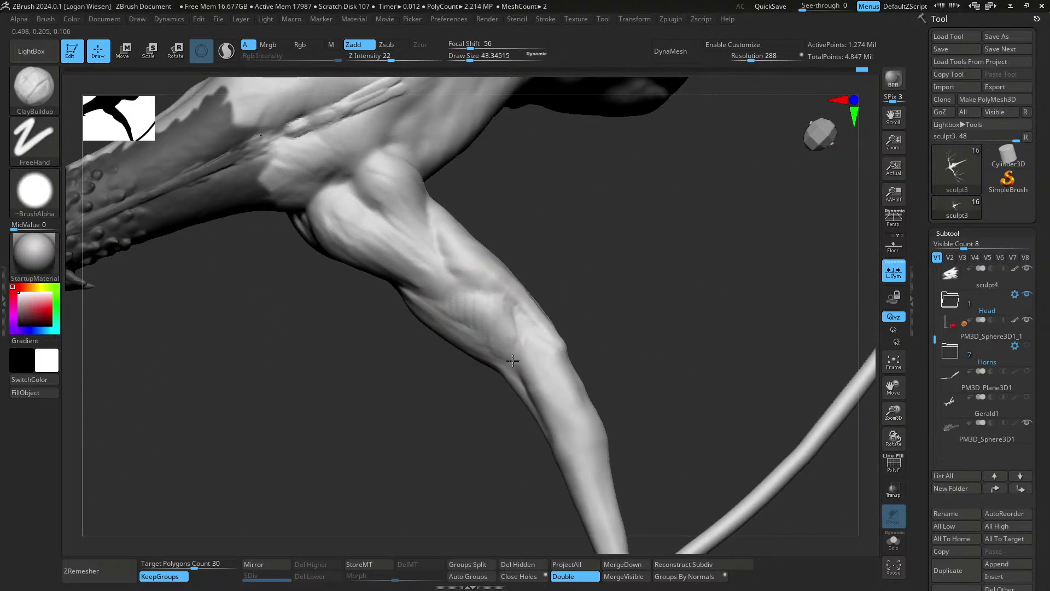
mouse_move(528, 406)
right_down()
mouse_move(520, 319)
mouse_move(524, 330)
right_up()
key(s)
mouse_move(529, 387)
right_down()
mouse_move(535, 347)
mouse_move(537, 359)
mouse_move(517, 371)
mouse_move(525, 331)
mouse_move(471, 329)
right_up()
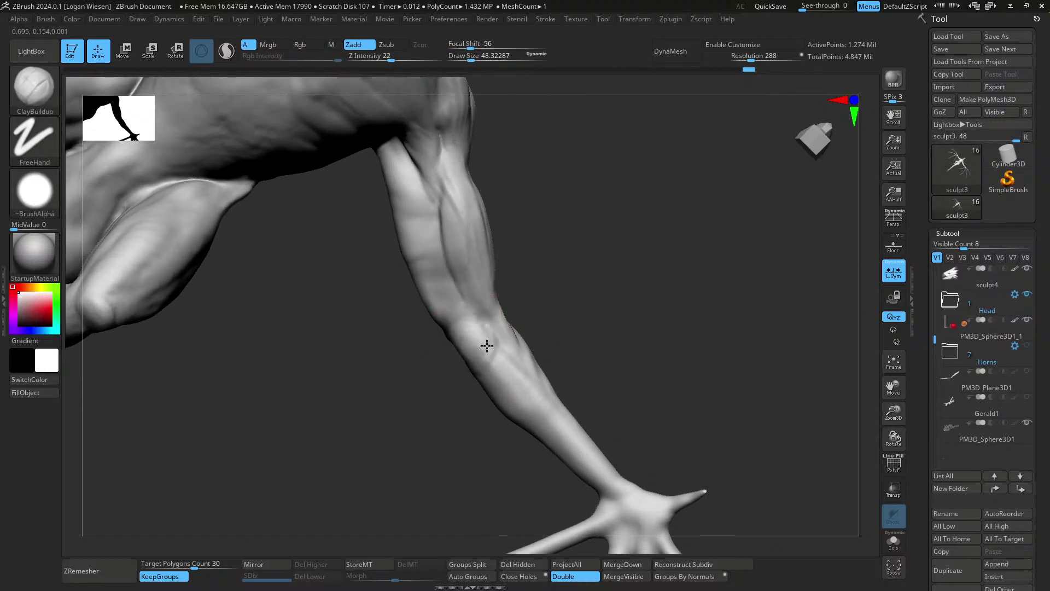
right_drag(553, 400, 530, 305)
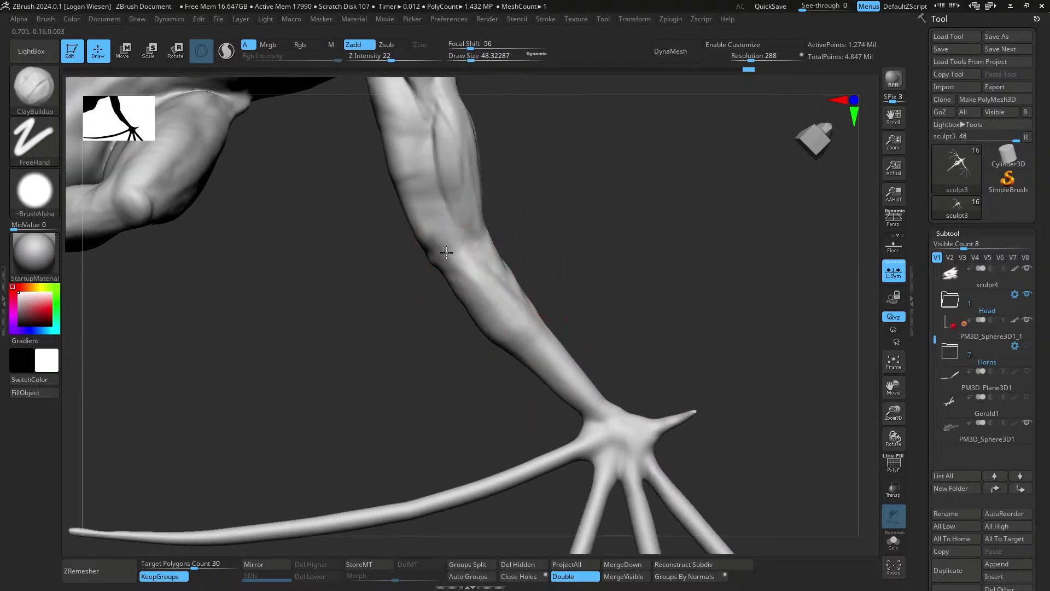
mouse_move(547, 350)
right_down()
mouse_move(547, 361)
mouse_move(539, 329)
mouse_move(553, 350)
mouse_move(550, 289)
mouse_move(586, 346)
mouse_move(527, 260)
right_up()
- Switch to Move Topological and adjust the silhouette of the upper arm and elbow
key(b)
key(m)
key(t)
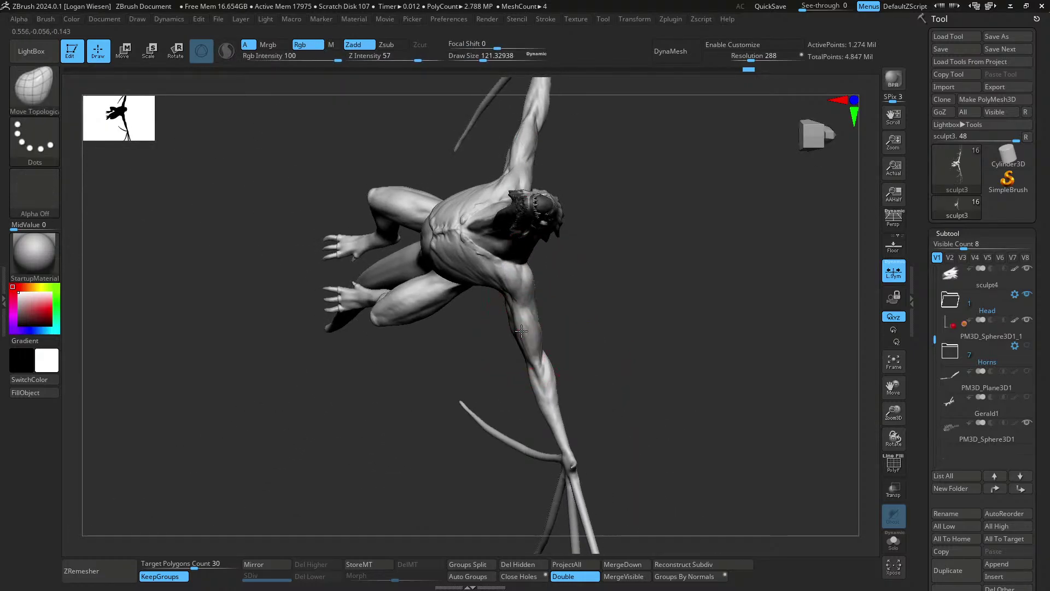
ctrl+right_drag(522, 331, 541, 384)
key([)
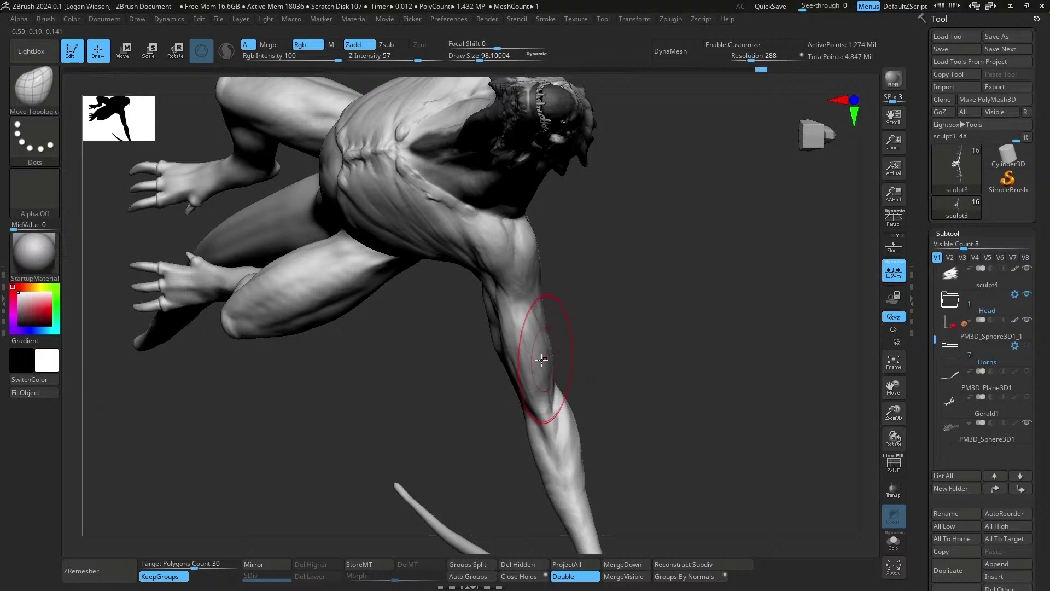
mouse_move(559, 321)
right_down()
mouse_move(547, 326)
mouse_move(576, 311)
mouse_move(509, 406)
mouse_move(553, 270)
mouse_move(534, 312)
right_up()
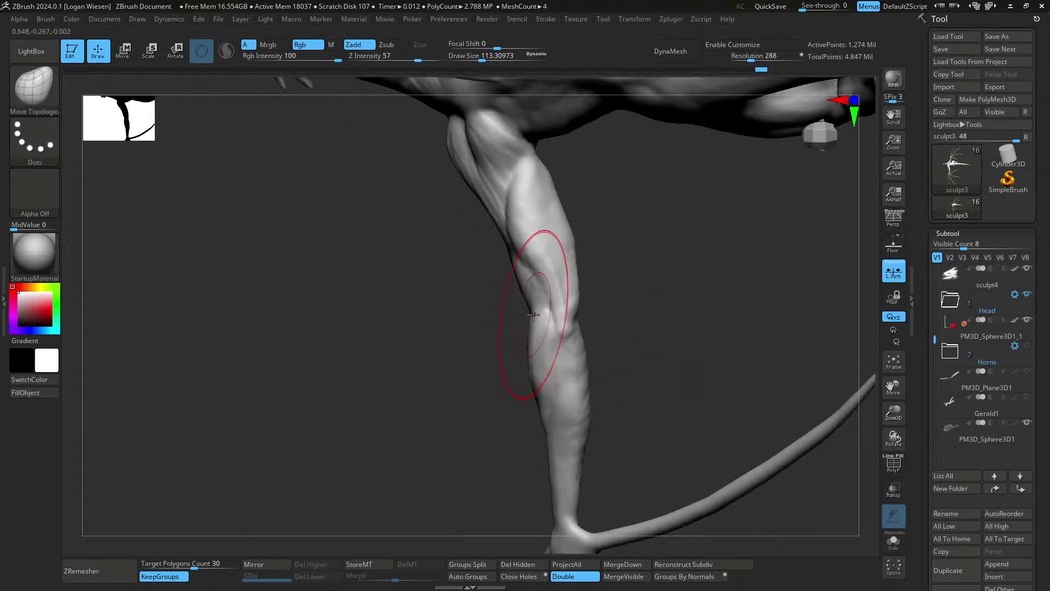
- Return to ClayBuildup at draw size about 32 and refine the muscles just above the elbow
key(b)
key(c)
key(b)
key([)
right_drag(542, 251, 556, 350)
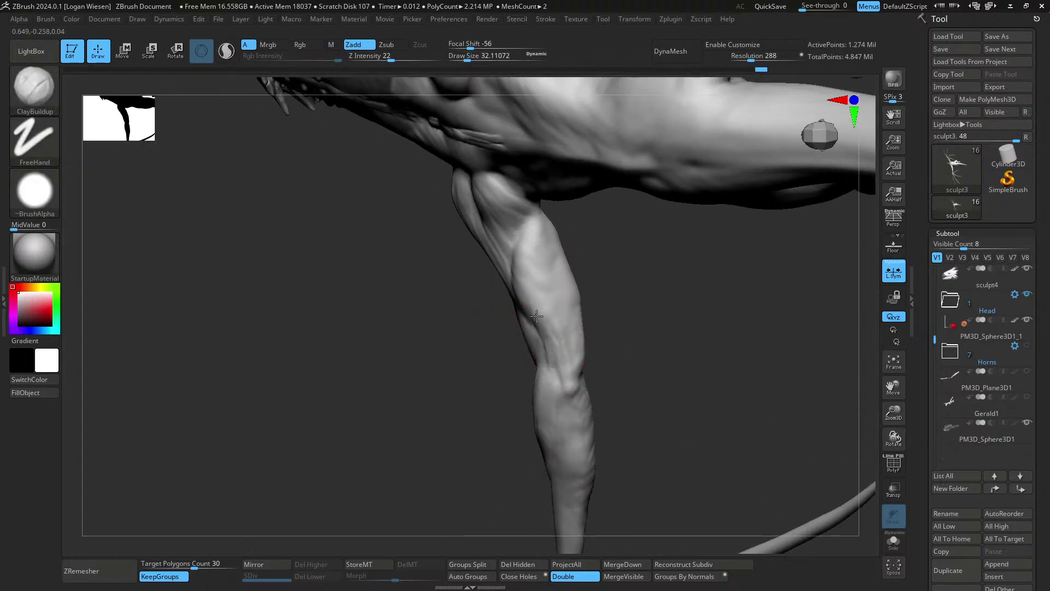
mouse_move(537, 286)
right_down()
mouse_move(527, 283)
mouse_move(546, 241)
right_up()
- Enlarge the brush to about 46 and build up the upper arm muscle below the shoulder
key(s)
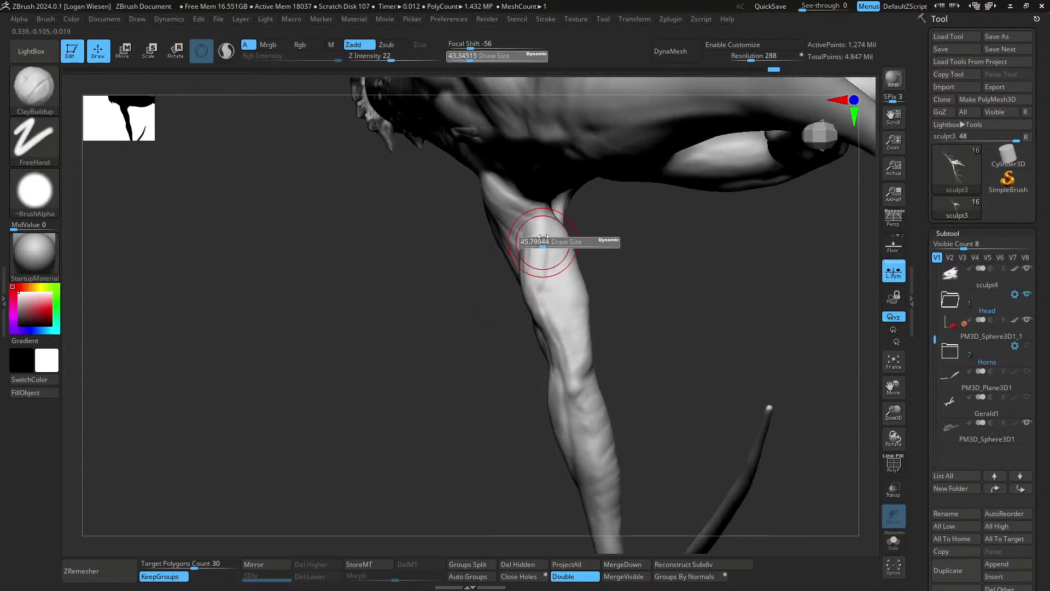
click(547, 241)
drag(553, 246, 565, 306)
right_drag(566, 306, 601, 237)
drag(599, 240, 584, 270)
mouse_move(584, 269)
right_down()
mouse_move(581, 317)
mouse_move(607, 307)
mouse_move(588, 306)
mouse_move(601, 283)
right_up()
- Reduce the draw size to about 36 and refine the inner upper arm muscles down to the elbow
key(s)
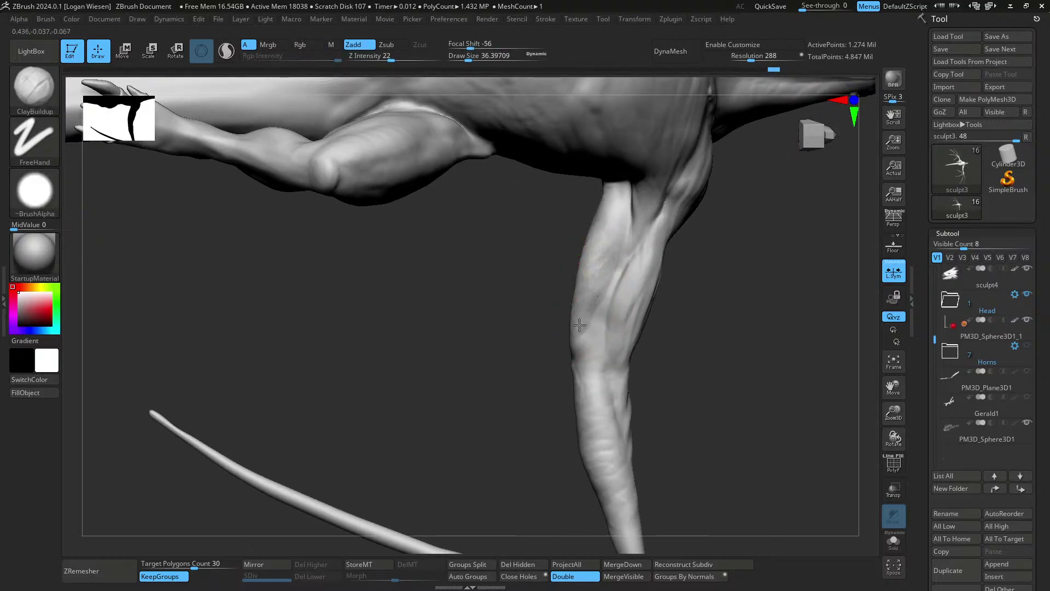
key(s)
mouse_move(599, 347)
right_down()
mouse_move(583, 357)
mouse_move(588, 317)
mouse_move(600, 327)
right_up()
key(s)
mouse_move(624, 383)
right_down()
mouse_move(572, 301)
mouse_move(579, 311)
right_up()
- Set the draw size to about 59 and build up the forearm between elbow and wing wrist
key(s)
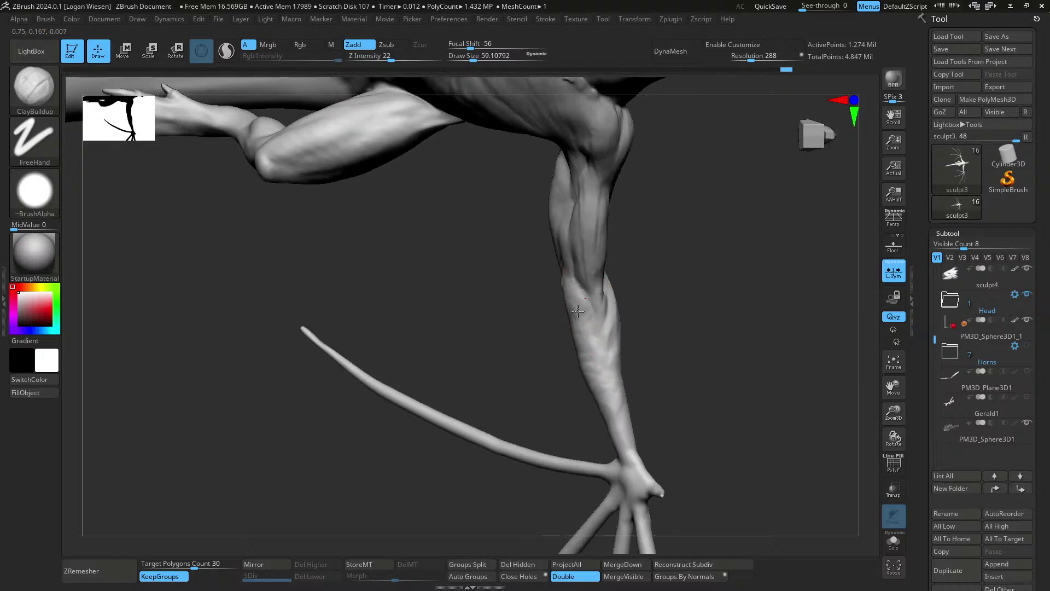
right_drag(591, 356, 574, 298)
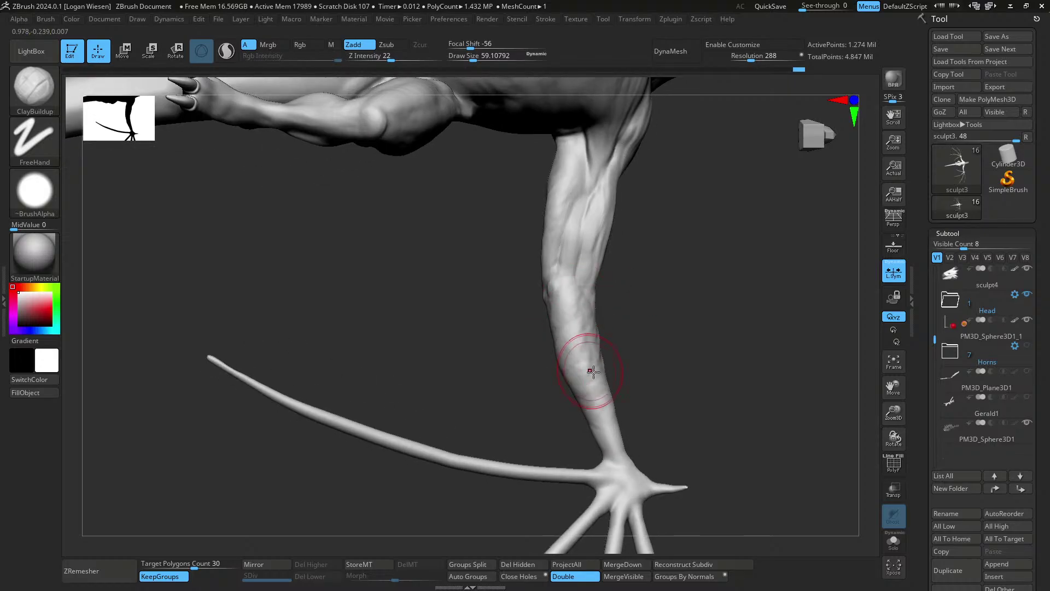
right_drag(594, 371, 592, 280)
mouse_move(598, 391)
right_down()
mouse_move(633, 399)
mouse_move(647, 302)
mouse_move(637, 295)
mouse_move(560, 333)
right_up()
- Switch to Move Topological with a larger brush and reshape the forearm's contour between elbow and wrist
key(b)
key(m)
key(t)
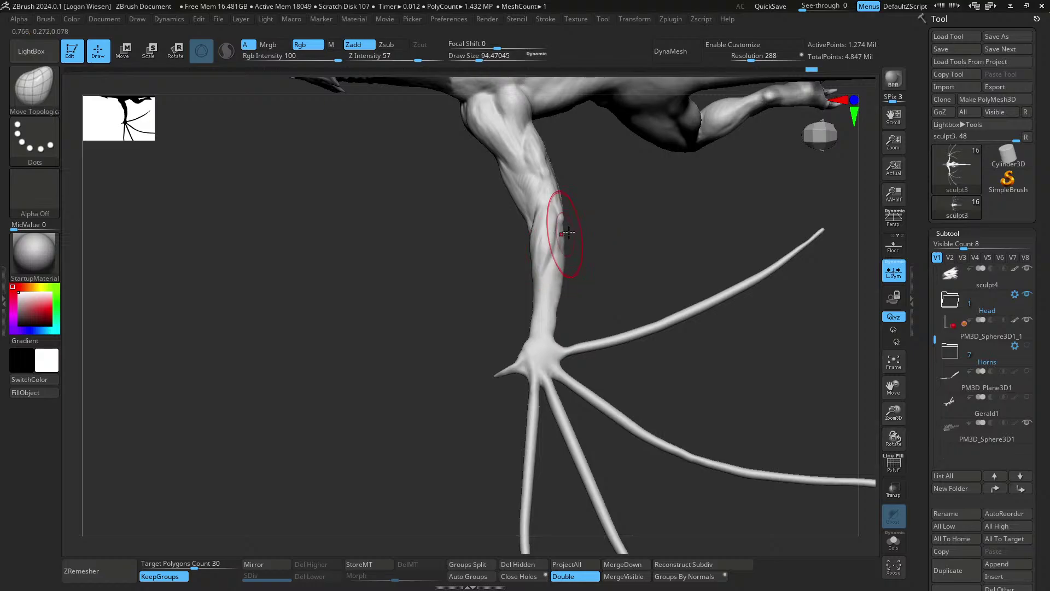
key(])
mouse_move(532, 273)
right_down()
mouse_move(523, 279)
mouse_move(541, 275)
mouse_move(531, 268)
right_up()
key(])
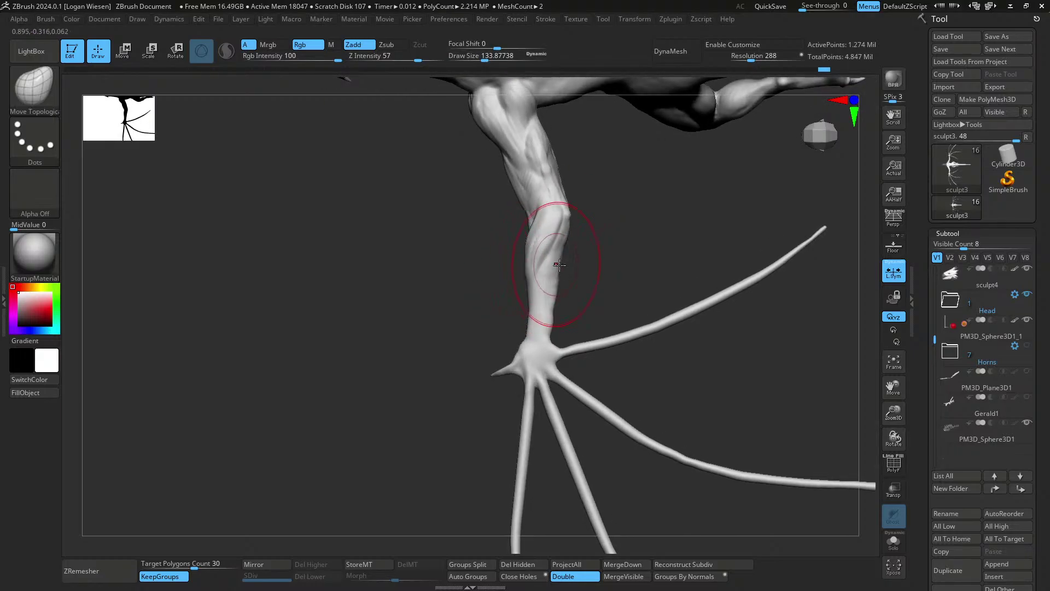
mouse_move(530, 270)
right_down()
mouse_move(531, 222)
mouse_move(626, 181)
mouse_move(531, 224)
mouse_move(514, 277)
right_up()
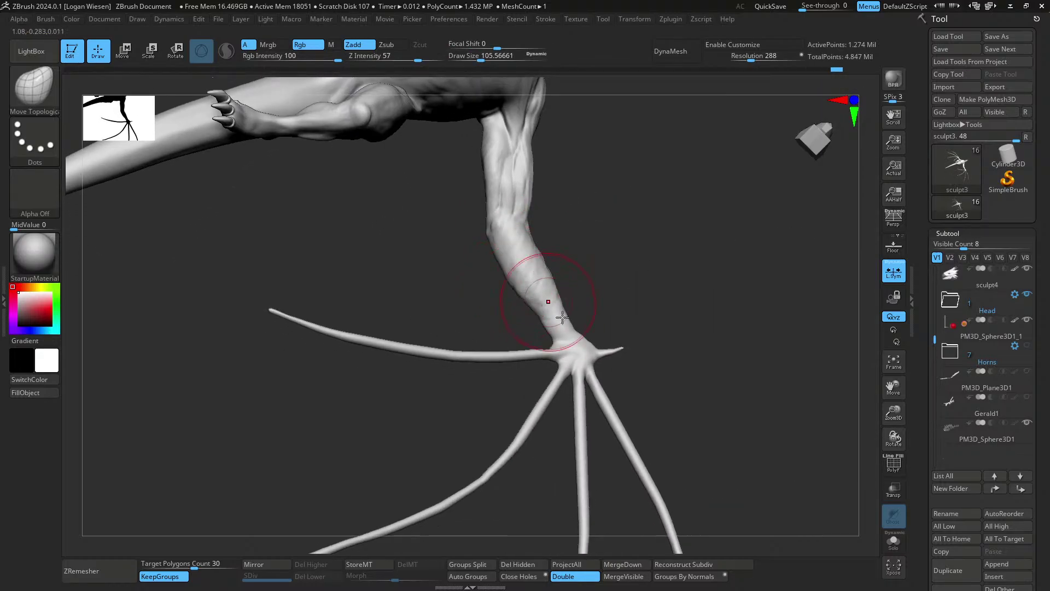
- Adjust the elbow and arm proportions from the chest side with Move Topological
mouse_move(582, 262)
ctrl+right_down()
mouse_move(605, 345)
mouse_move(586, 316)
mouse_move(610, 363)
mouse_move(655, 279)
mouse_move(614, 298)
mouse_move(626, 265)
mouse_move(638, 293)
mouse_move(631, 315)
mouse_move(565, 375)
mouse_move(564, 342)
mouse_move(613, 334)
ctrl+right_up()
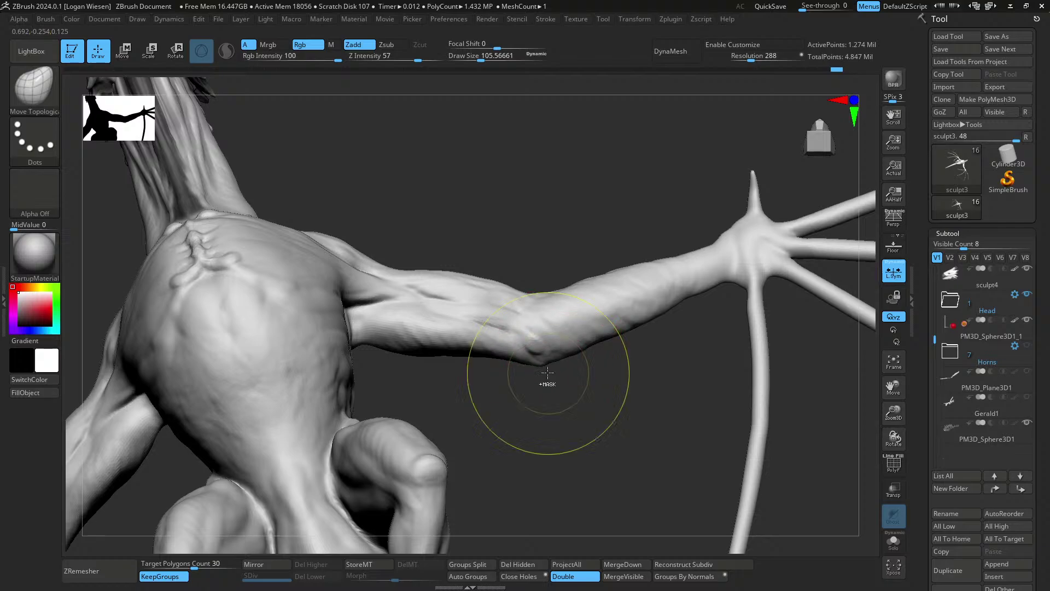
mouse_move(548, 372)
ctrl+right_down()
mouse_move(527, 279)
mouse_move(553, 403)
mouse_move(593, 191)
mouse_move(575, 286)
mouse_move(570, 157)
mouse_move(593, 230)
mouse_move(562, 212)
mouse_move(553, 349)
mouse_move(565, 340)
mouse_move(558, 281)
ctrl+right_up()
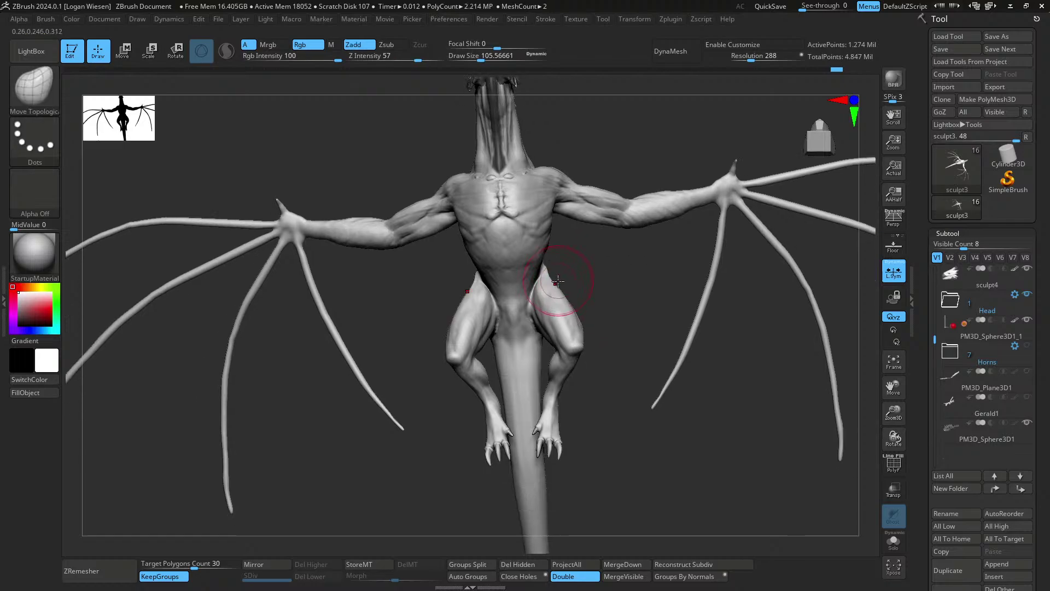
mouse_move(606, 224)
right_down()
mouse_move(629, 206)
mouse_move(629, 241)
mouse_move(586, 236)
mouse_move(573, 255)
mouse_move(605, 250)
right_up()
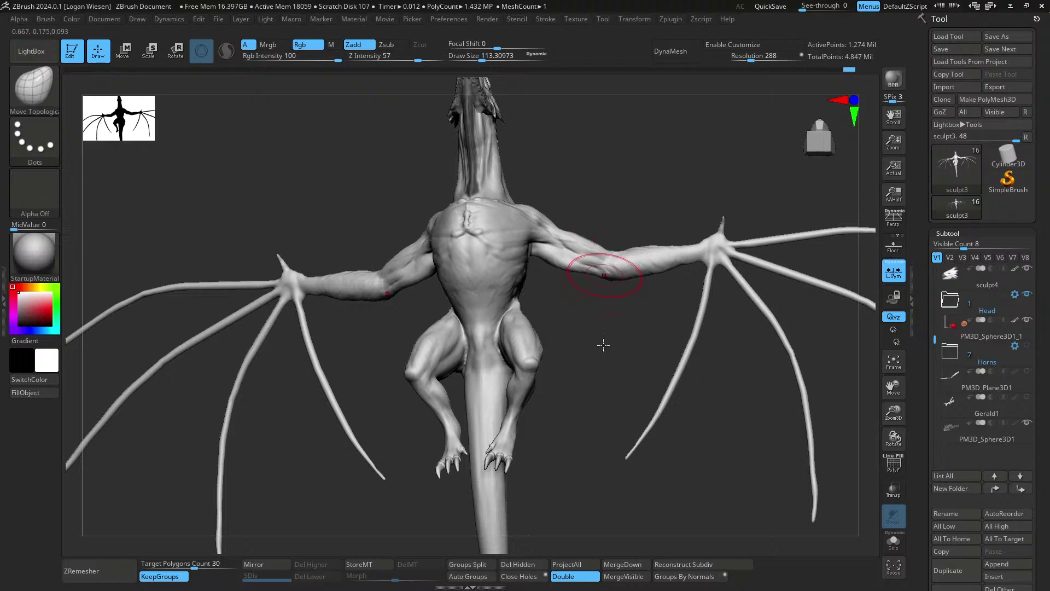
mouse_move(604, 344)
right_down()
mouse_move(591, 399)
mouse_move(584, 284)
mouse_move(569, 302)
mouse_move(652, 280)
right_up()
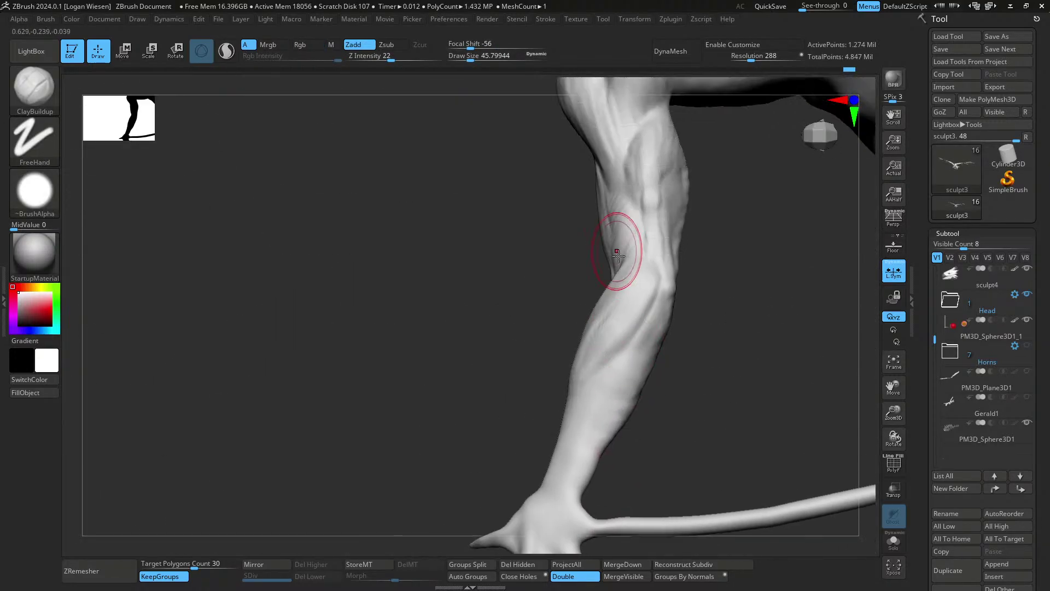
- Refine the muscles around the elbow and upper forearm using ClayBuildup at draw sizes of about 32 to 43
key(bracketleft)
key(bracketleft)
key(bracketleft)
key(bracketleft)
key(bracketleft)
key(bracketleft)
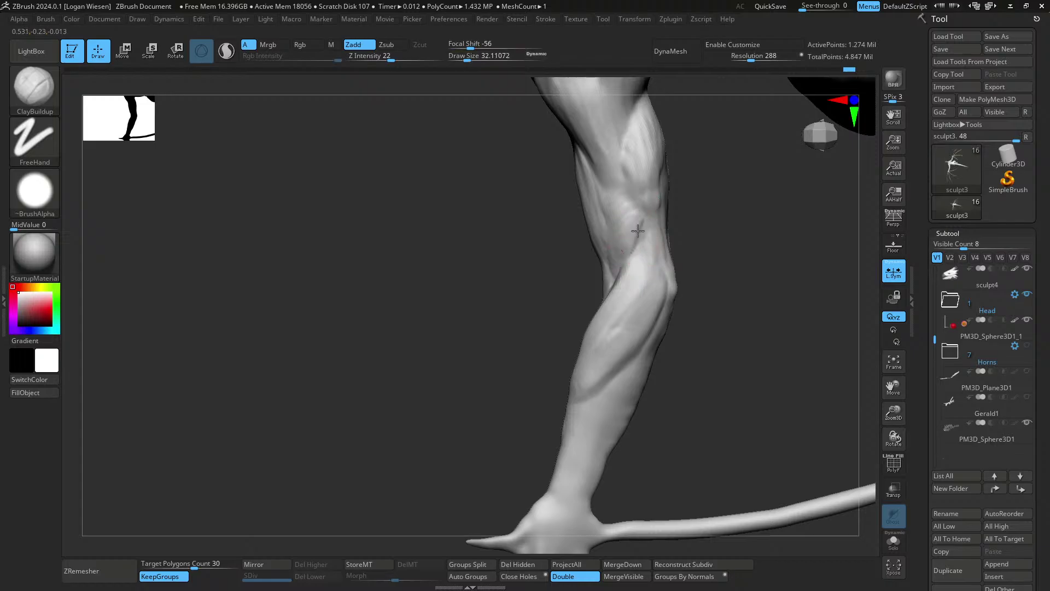
key(bracketright)
mouse_move(625, 281)
right_down()
mouse_move(636, 242)
mouse_move(635, 285)
mouse_move(605, 278)
right_up()
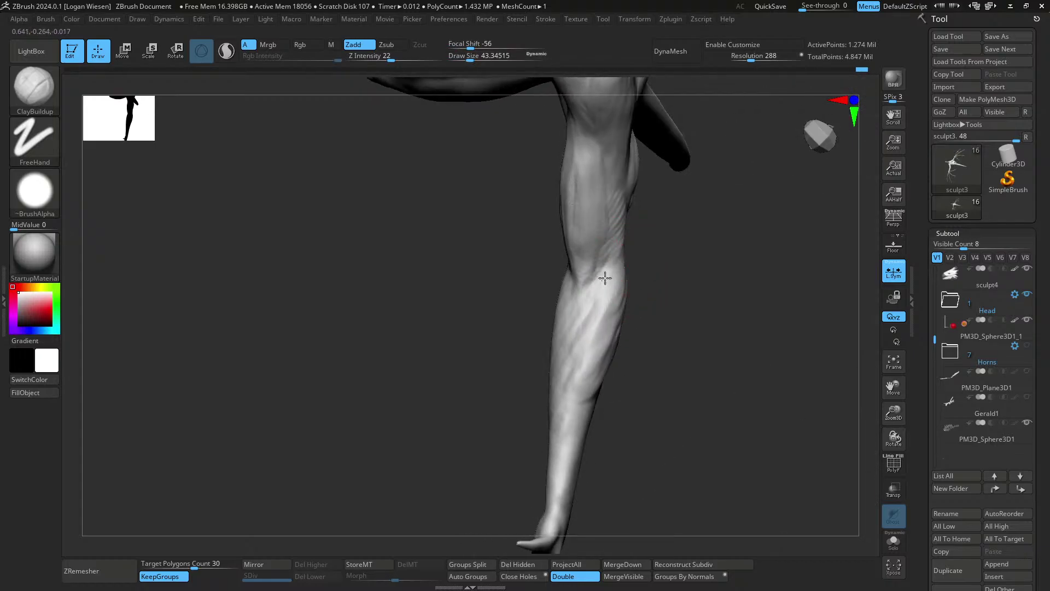
- Carve creases between the muscles around the elbow and forearm with the DamStandard brush at a draw size of about 43
right_drag(590, 325, 586, 336)
mouse_move(639, 236)
right_down()
mouse_move(613, 273)
mouse_move(668, 271)
right_up()
key(b)
key(d)
key(s)
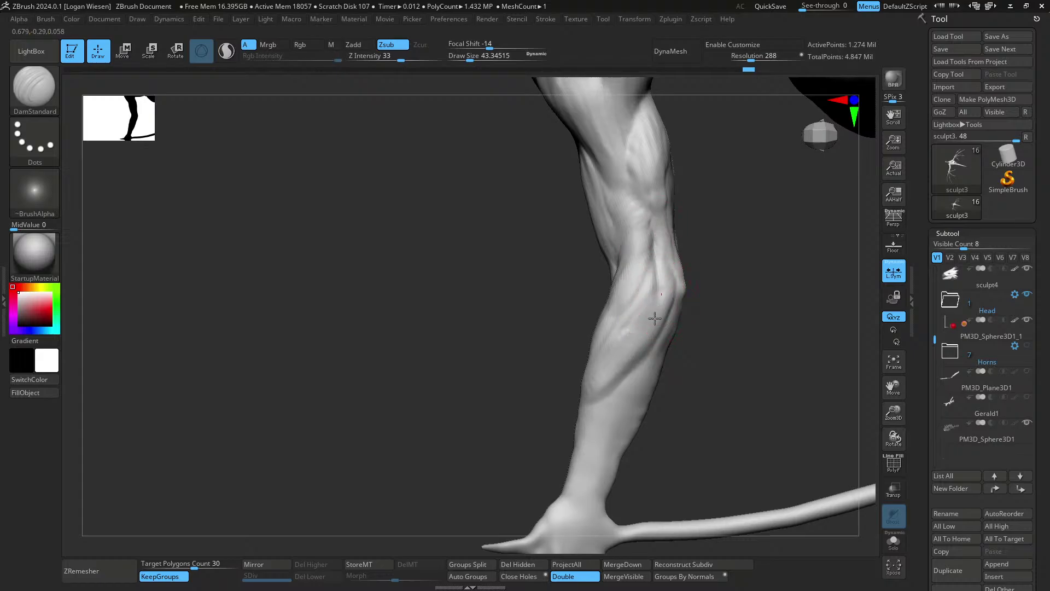
ctrl+right_drag(664, 366, 678, 205)
- Build up the forearm muscles down to the wing wrist with ClayBuildup, reducing the draw size from about 36 to 26
key(b)
key(c)
key(b)
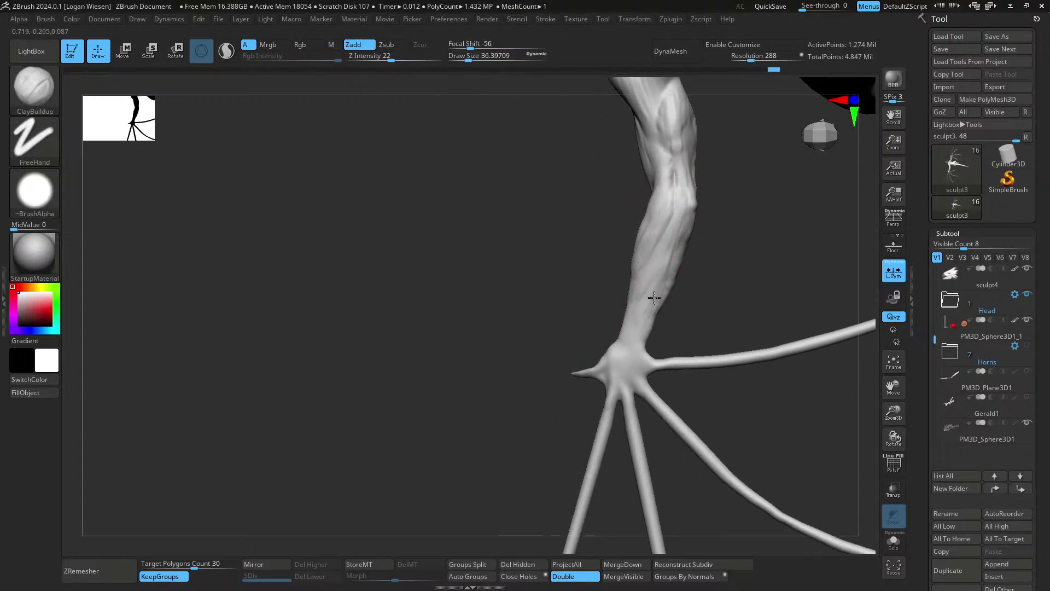
right_drag(654, 299, 666, 237)
right_drag(624, 334, 646, 328)
key(s)
drag(617, 333, 614, 335)
mouse_move(615, 336)
right_down()
mouse_move(615, 353)
mouse_move(658, 339)
right_up()
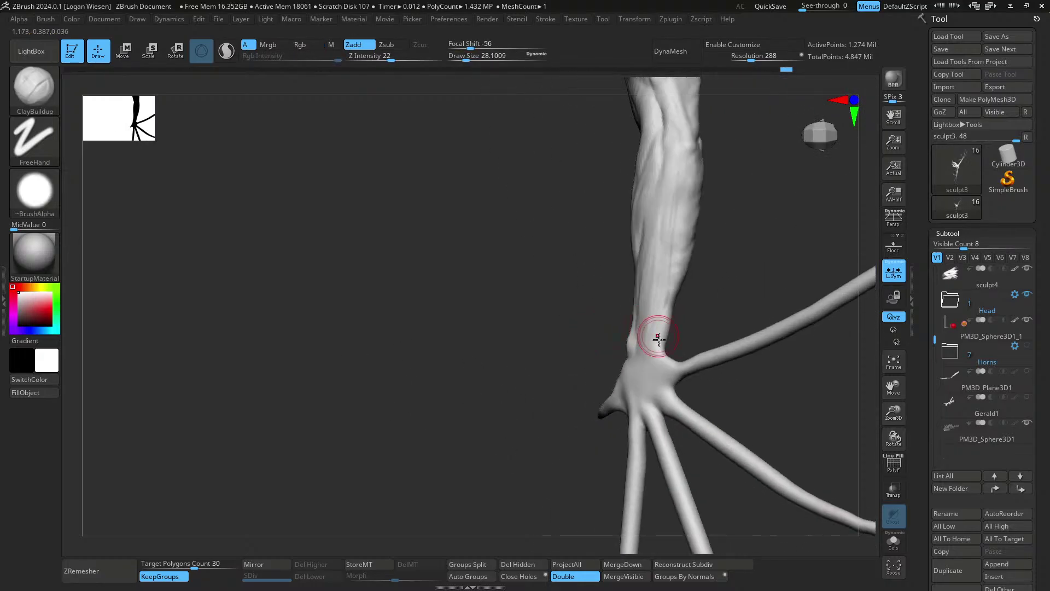
mouse_move(658, 302)
right_down()
mouse_move(675, 260)
mouse_move(668, 246)
right_up()
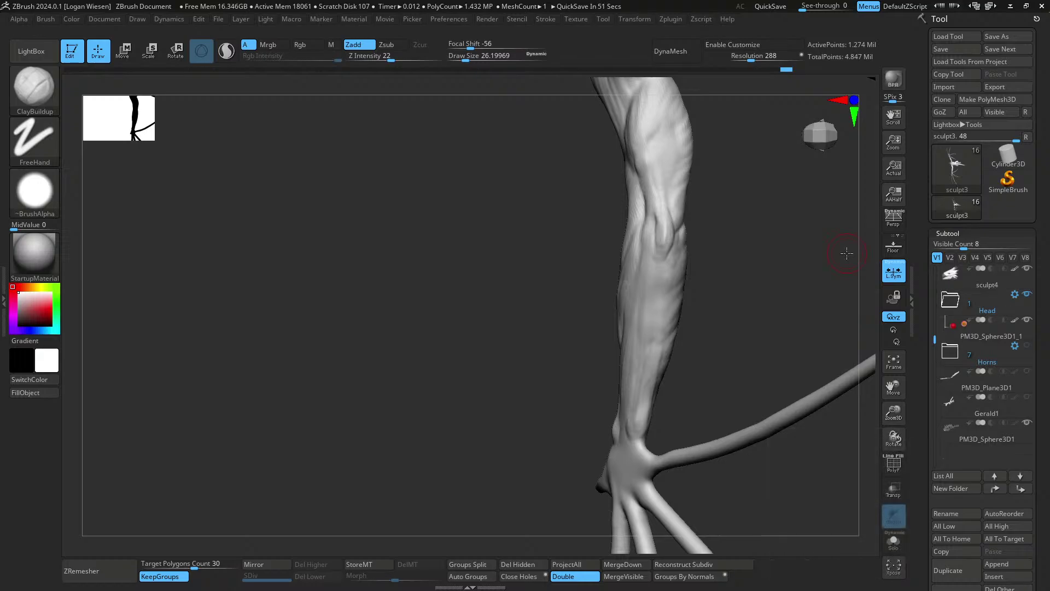
- Reshape the forearm's outer contour below the elbow with Move Topological at a draw size of about 156
mouse_move(607, 343)
right_down()
mouse_move(663, 345)
mouse_move(666, 307)
right_up()
key(b)
key(m)
key(t)
key(s)
drag(649, 316, 672, 317)
right_drag(673, 299, 675, 289)
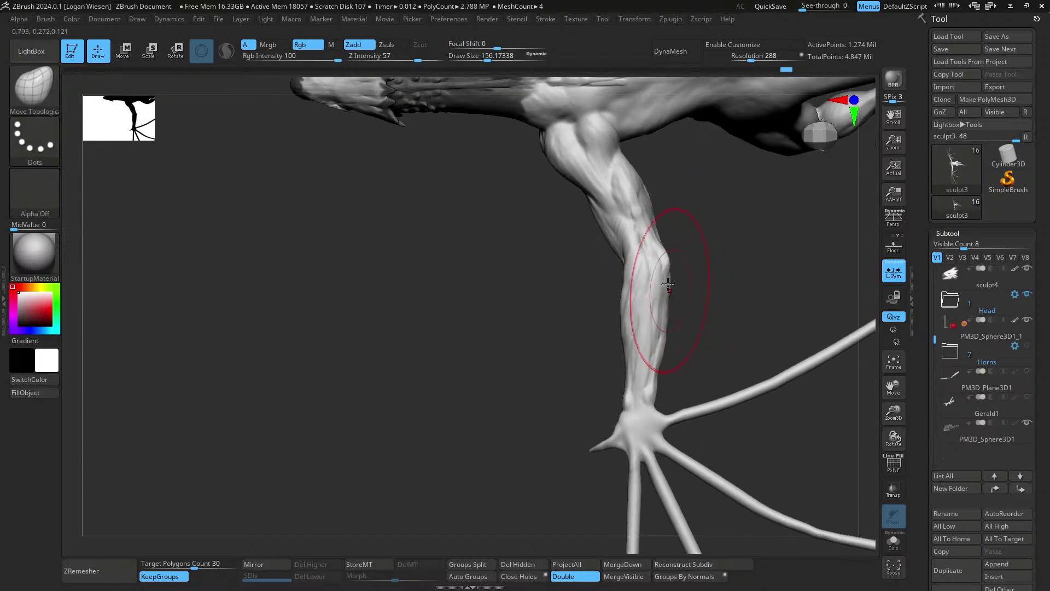
drag(669, 281, 660, 282)
drag(661, 337, 657, 337)
- Reduce the Move Topological draw size to about 74 and adjust the upper arm's shape near the shoulder
right_drag(635, 219, 640, 244)
key(s)
mouse_move(656, 237)
mouse_down()
mouse_move(664, 277)
mouse_move(633, 305)
mouse_move(648, 262)
mouse_move(641, 247)
mouse_up()
key(s)
key(s)
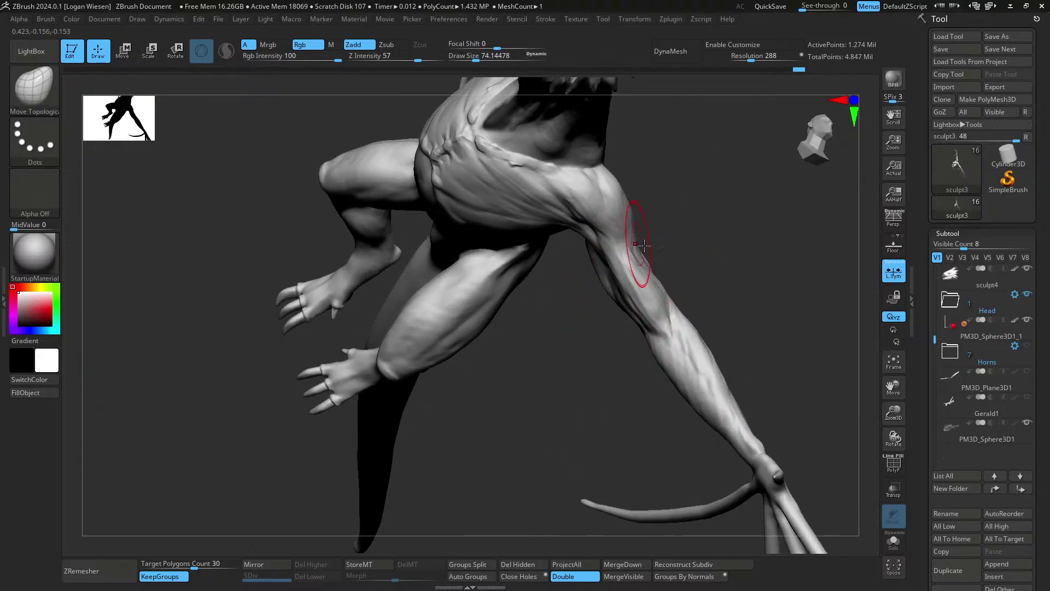
- Add muscle volume to the upper arm below the shoulder using ClayBuildup at a draw size of about 62
right_drag(645, 246, 621, 237)
key(b)
key(c)
key(b)
drag(621, 237, 635, 241)
right_drag(634, 241, 628, 235)
key(s)
drag(629, 235, 626, 235)
mouse_move(635, 234)
mouse_down()
mouse_move(620, 240)
mouse_move(639, 268)
mouse_up()
ctrl+right_drag(651, 287, 648, 253)
right_drag(648, 253, 639, 220)
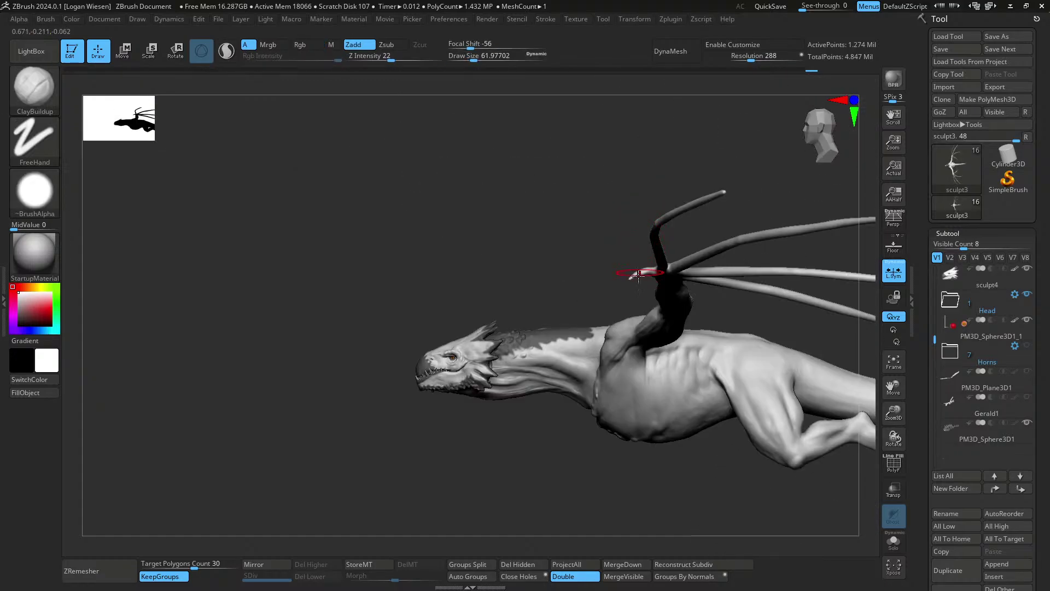
- Sculpt ClayBuildup strokes across the front of the shoulder and upper arm from the chest side
drag(638, 273, 688, 285)
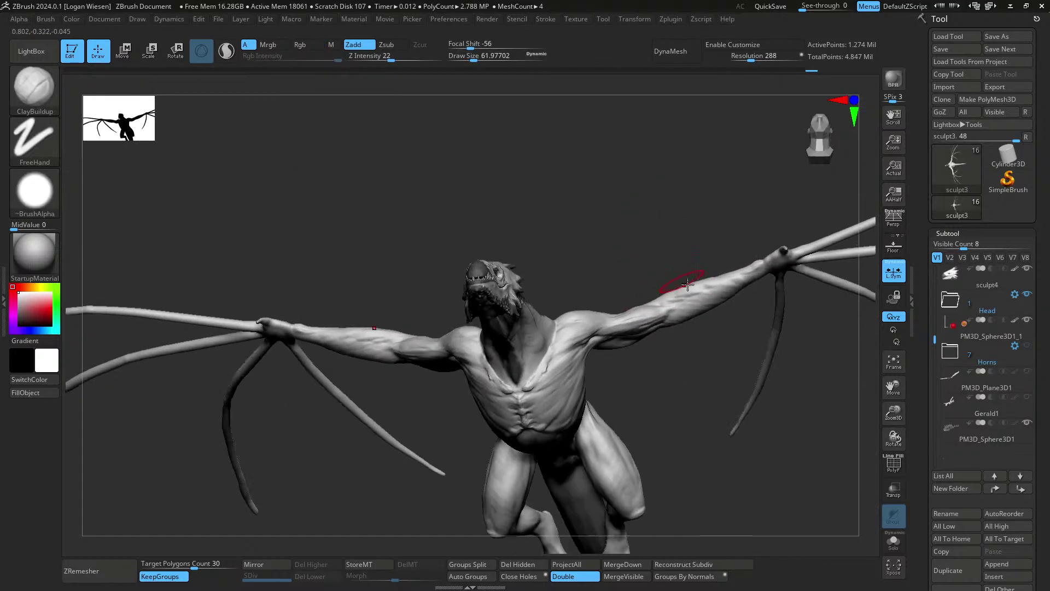
mouse_move(688, 285)
right_down()
mouse_move(679, 280)
mouse_move(588, 361)
mouse_move(514, 340)
right_up()
drag(469, 334, 498, 335)
drag(505, 332, 517, 348)
ctrl+right_drag(517, 350, 507, 336)
mouse_move(505, 334)
mouse_down()
mouse_move(499, 326)
mouse_move(532, 338)
mouse_up()
right_drag(509, 328, 517, 328)
drag(519, 327, 567, 341)
- Refine the muscles where the upper arm joins the chest with ClayBuildup at a draw size of about 51
right_drag(479, 327, 503, 340)
key(s)
drag(503, 340, 506, 340)
mouse_move(503, 332)
mouse_down()
mouse_move(533, 334)
mouse_move(517, 346)
mouse_up()
ctrl+right_drag(563, 363, 553, 323)
mouse_move(553, 323)
right_down()
mouse_move(496, 348)
mouse_move(517, 312)
right_up()
mouse_move(517, 312)
ctrl+right_down()
mouse_move(558, 352)
mouse_move(594, 350)
ctrl+right_up()
- Reshape the armpit area between chest and upper arm with Move Topological at draw sizes of about 51 and 48
key(b)
key(m)
key(t)
drag(549, 324, 547, 326)
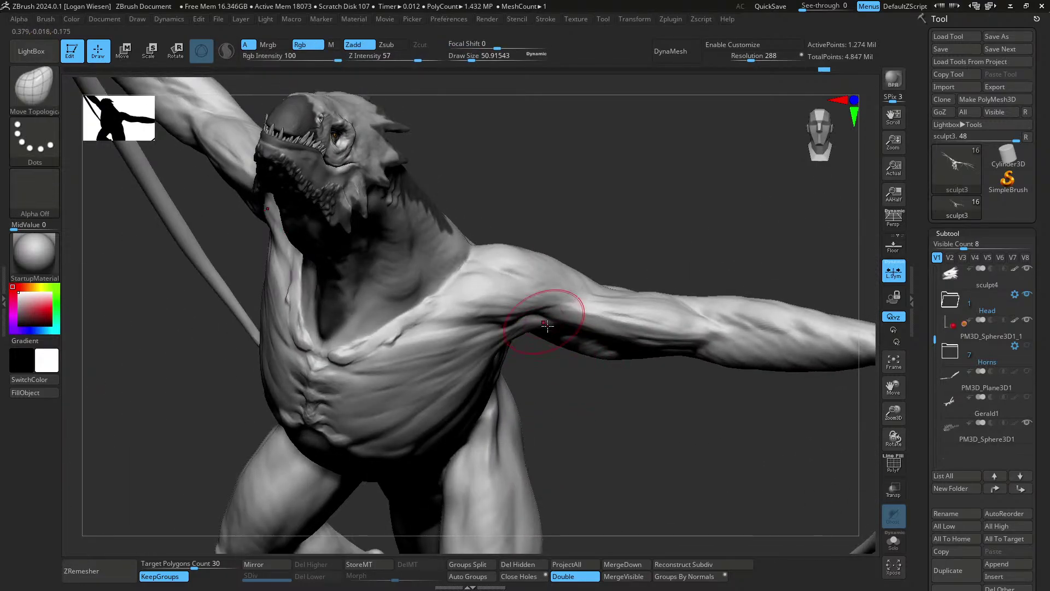
right_drag(557, 331, 544, 317)
key(s)
drag(544, 317, 546, 317)
drag(549, 318, 551, 309)
ctrl+right_drag(553, 307, 545, 268)
mouse_move(544, 268)
right_down()
mouse_move(555, 311)
mouse_move(544, 386)
mouse_move(622, 300)
mouse_move(654, 288)
right_up()
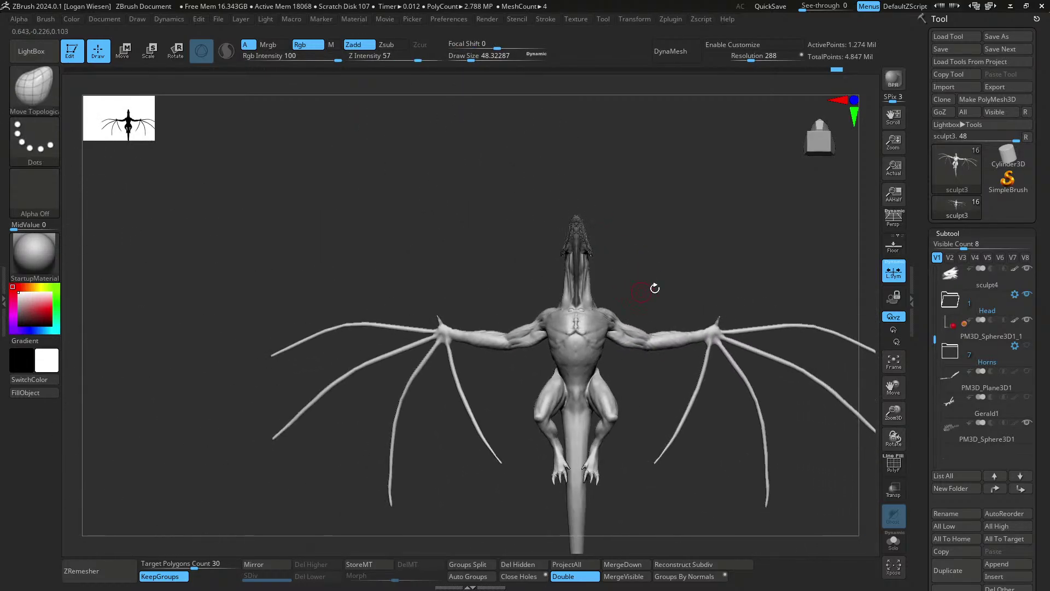
- Show the wing membrane subtool PM3D_Plane3D1 to check the arms against the full wings, and hide it again
click(1028, 372)
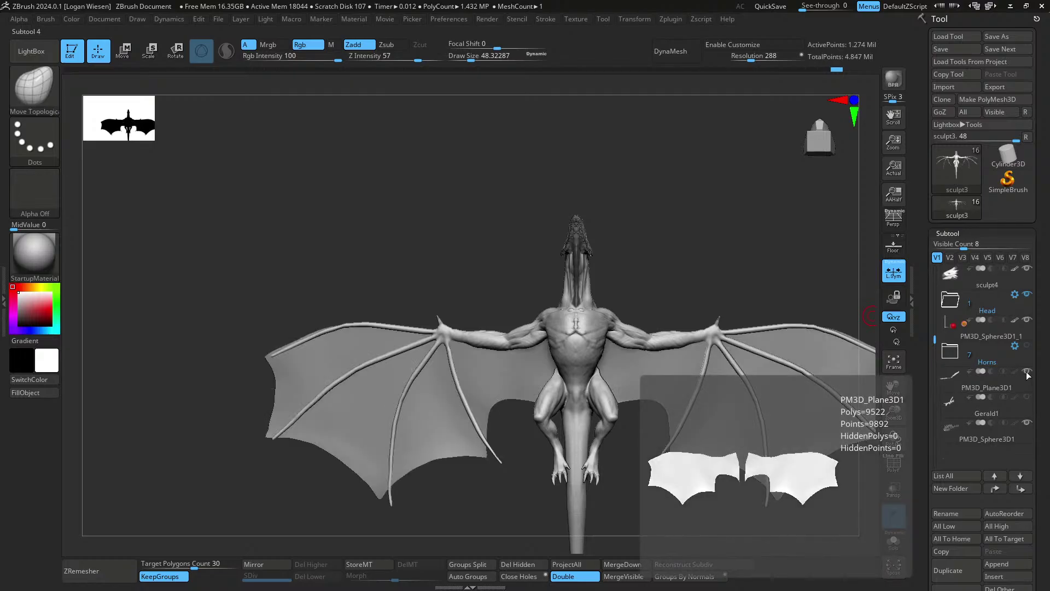
mouse_move(664, 329)
right_down()
mouse_move(663, 439)
mouse_move(645, 274)
right_up()
mouse_move(649, 366)
right_down()
mouse_move(633, 214)
mouse_move(628, 398)
right_up()
alt+right_drag(591, 228, 636, 314)
click(1029, 372)
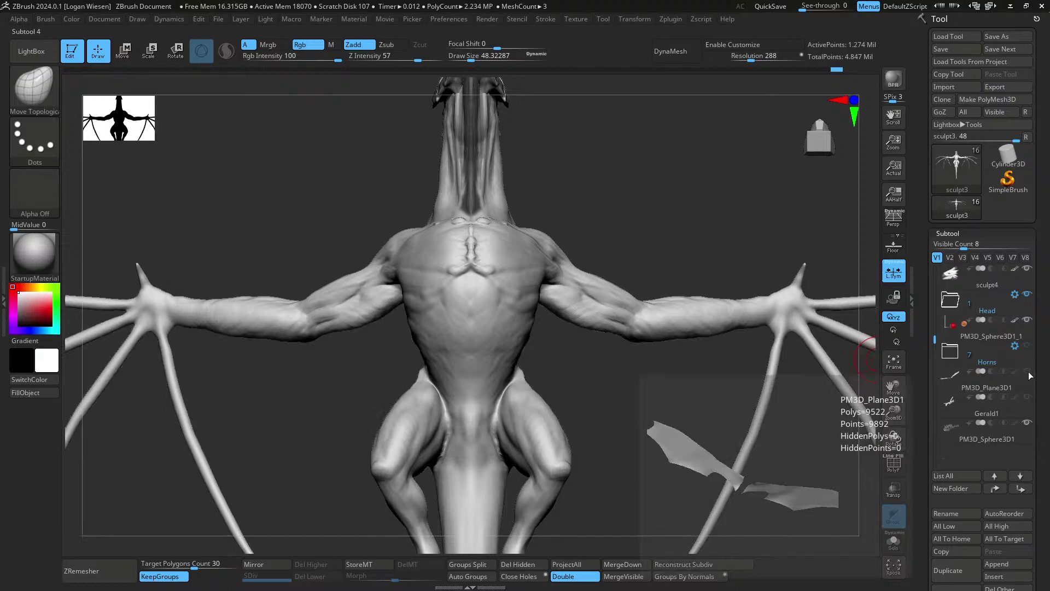
- Build up the upper arm muscles between shoulder and elbow with ClayBuildup at draw sizes of about 59 to 36
ctrl+right_drag(651, 356, 657, 313)
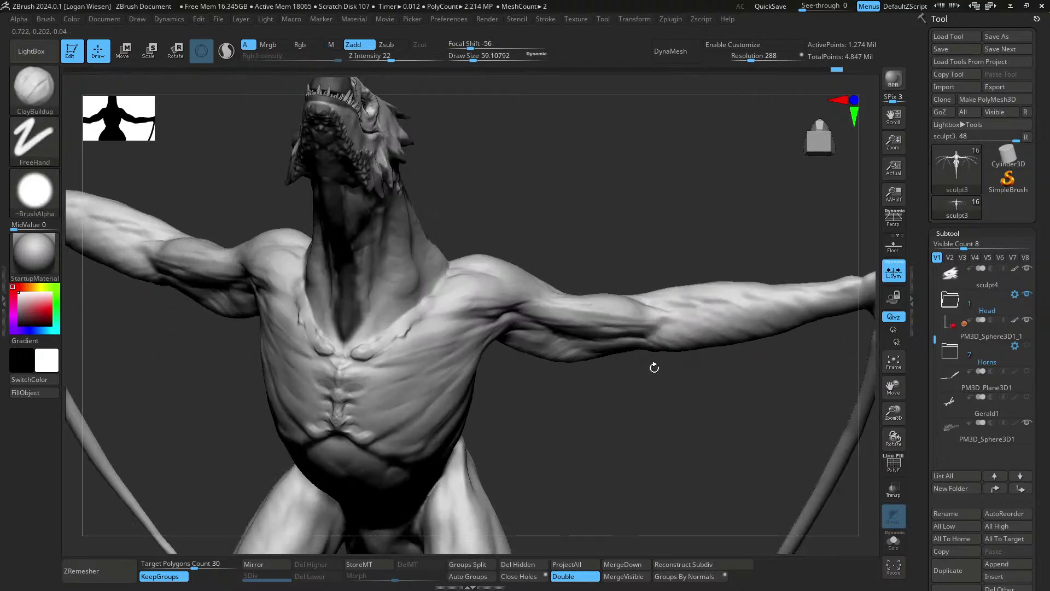
mouse_move(654, 366)
ctrl+right_down()
mouse_move(665, 324)
mouse_move(656, 304)
mouse_move(572, 336)
mouse_move(512, 309)
ctrl+right_up()
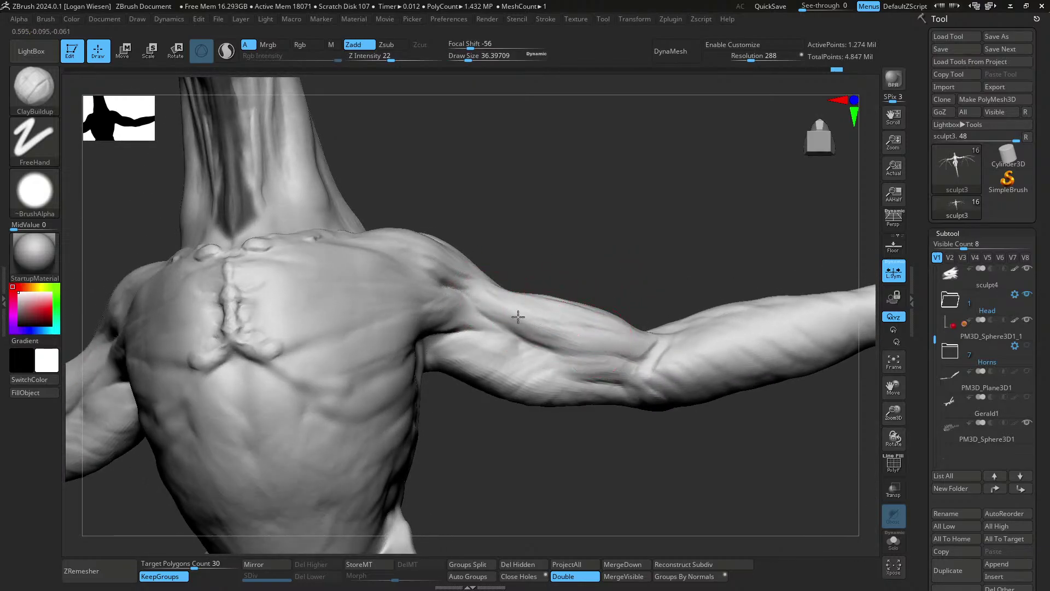
mouse_move(518, 317)
right_down()
mouse_move(475, 362)
mouse_move(506, 350)
mouse_move(591, 378)
mouse_move(621, 298)
mouse_move(625, 338)
mouse_move(494, 355)
right_up()
- Adjust the back of the upper arm with Move Topological at a draw size of about 84
key(b)
key(m)
key(t)
key(s)
drag(494, 355, 506, 354)
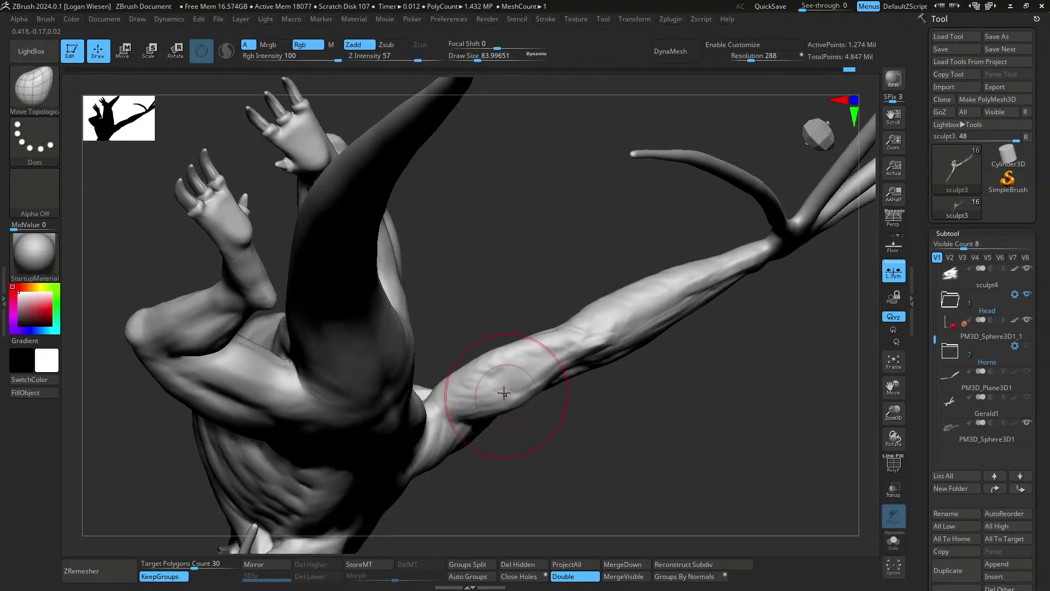
mouse_move(551, 363)
right_down()
mouse_move(536, 363)
mouse_move(586, 312)
right_up()
- Set the draw size to about 81 and reshape the forearm near the wing wrist with Move Topological
key(s)
drag(607, 315, 637, 317)
mouse_move(637, 318)
right_down()
mouse_move(631, 346)
mouse_move(676, 263)
right_up()
key(s)
drag(676, 263, 649, 263)
mouse_move(649, 263)
right_down()
mouse_move(617, 269)
mouse_move(640, 236)
right_up()
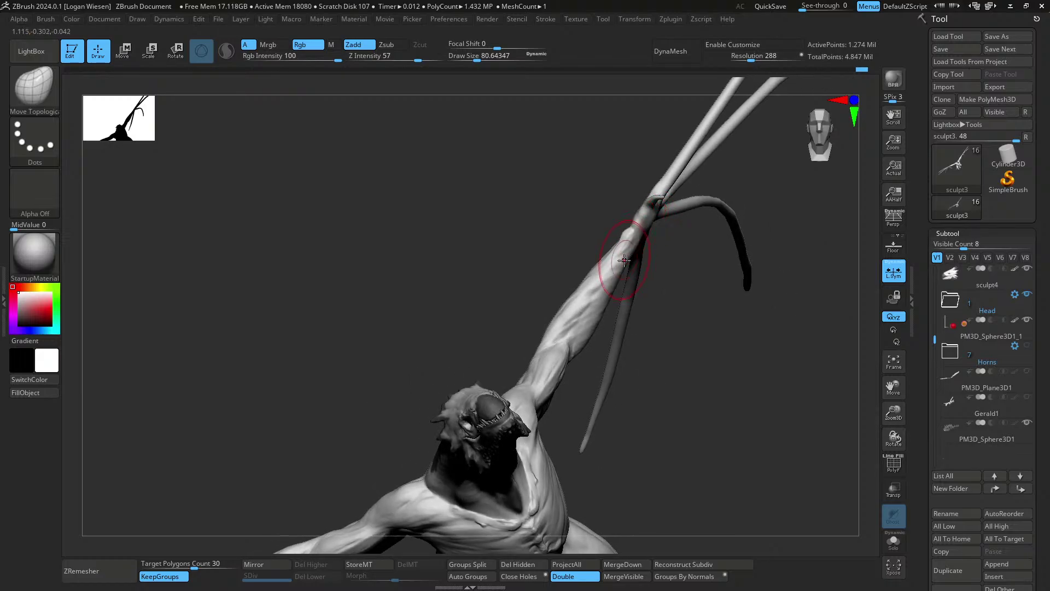
right_drag(630, 257, 618, 247)
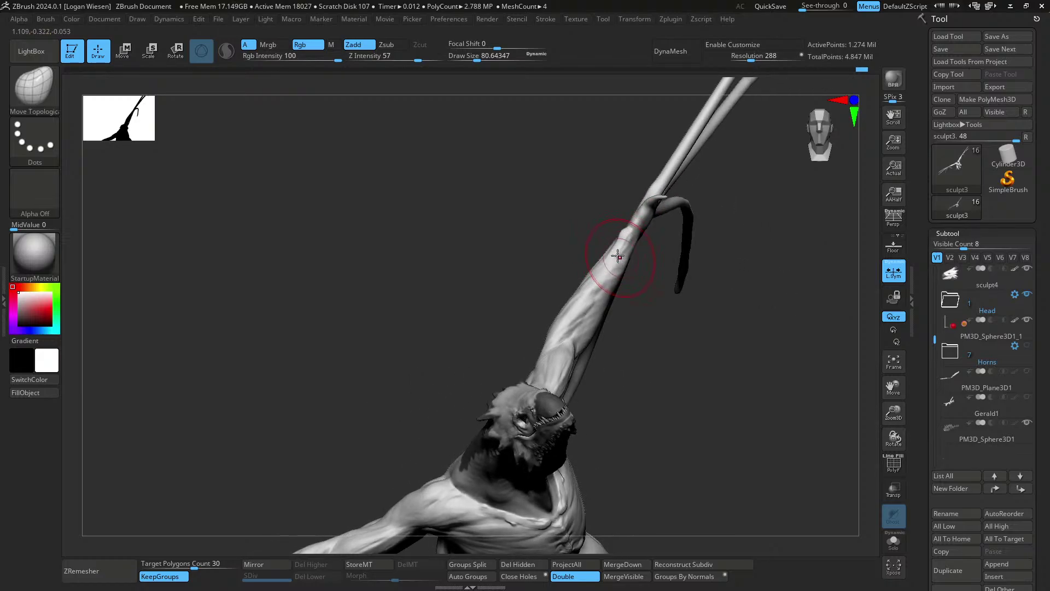
mouse_move(675, 265)
right_down()
mouse_move(673, 284)
mouse_move(711, 252)
mouse_move(646, 293)
mouse_move(671, 262)
right_up()
- Reduce the draw size to about 65 and adjust the upper arm's top contour near the elbow from the front
right_drag(694, 330, 658, 312)
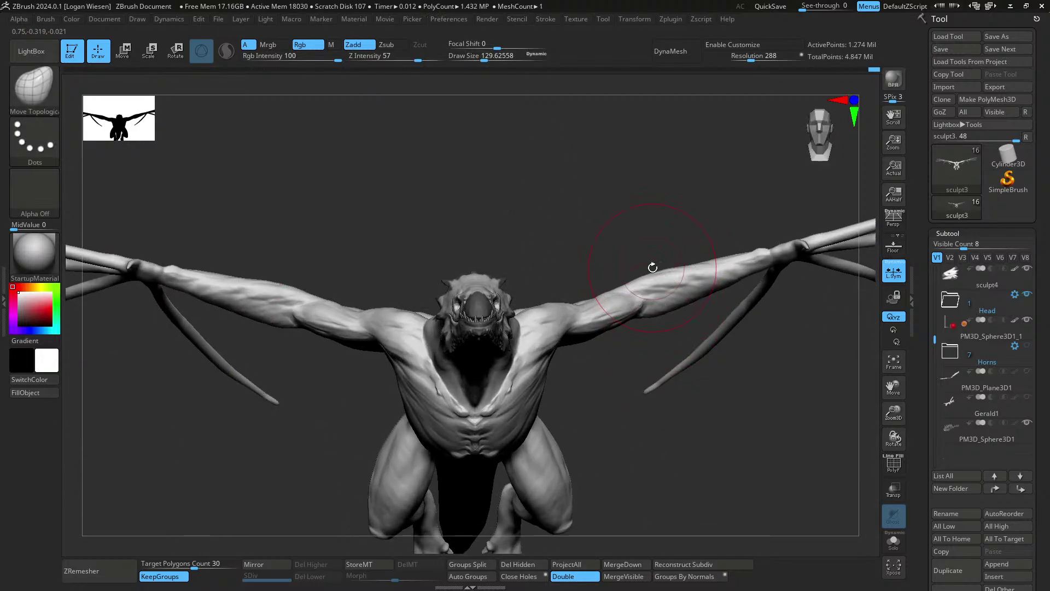
mouse_move(652, 265)
right_down()
mouse_move(647, 284)
mouse_move(600, 319)
right_up()
key(s)
key(bracketleft)
drag(615, 296, 614, 298)
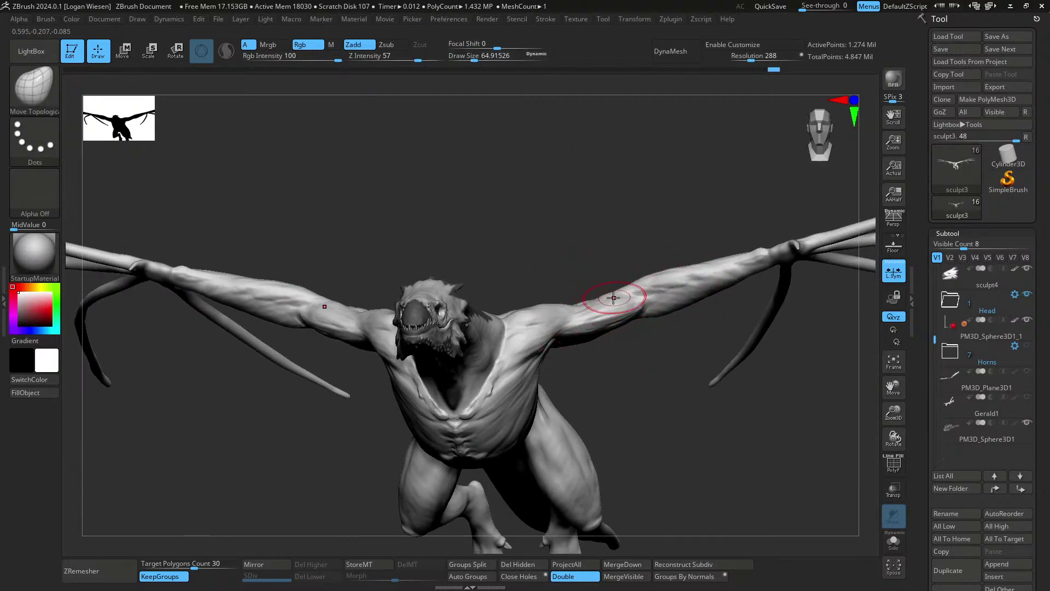
- Turn on perspective and reshape the forearm with Move Topological at draw sizes of about 109 to 117
mouse_move(627, 311)
right_down()
mouse_move(691, 347)
mouse_move(656, 352)
mouse_move(681, 335)
mouse_move(687, 253)
mouse_move(647, 297)
mouse_move(633, 270)
mouse_move(663, 342)
mouse_move(629, 322)
right_up()
key(p)
ctrl+right_drag(629, 322, 598, 327)
key(bracketright)
key(bracketright)
key(s)
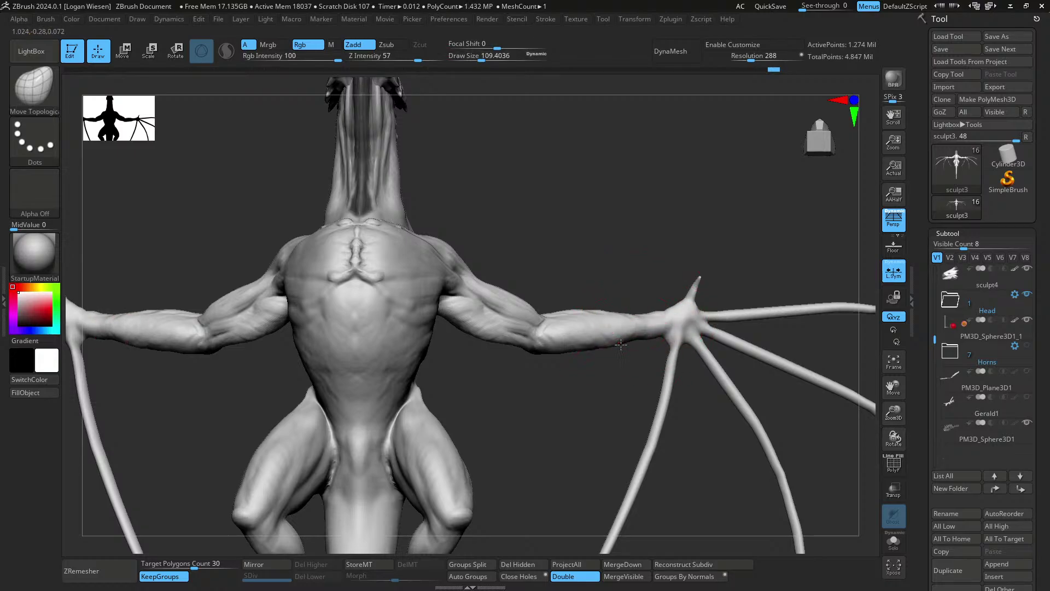
right_drag(605, 347, 593, 347)
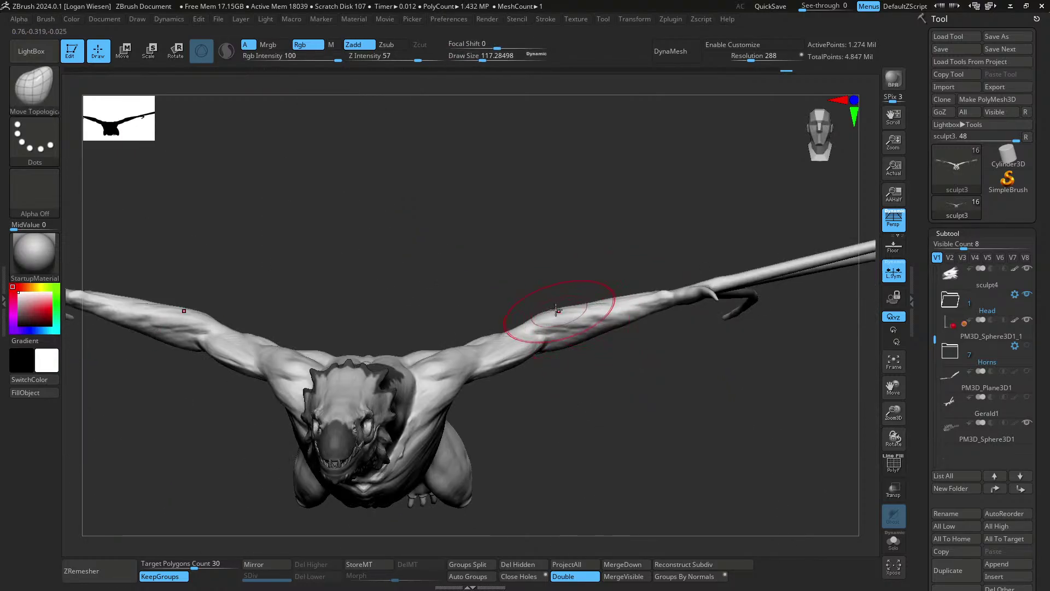
right_drag(558, 313, 604, 309)
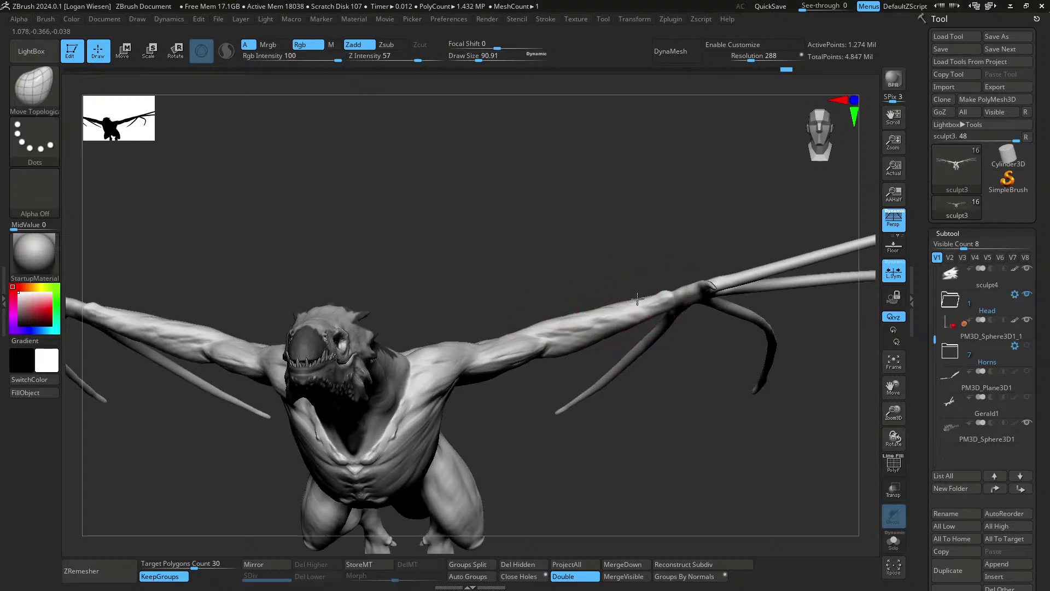
- Adjust the forearm's thickness from the underside with Move Topological at draw sizes of about 121 and 106
mouse_move(661, 291)
right_down()
mouse_move(569, 352)
mouse_move(570, 368)
mouse_move(593, 237)
mouse_move(595, 305)
mouse_move(563, 376)
mouse_move(566, 352)
right_up()
key(bracketright)
key([)
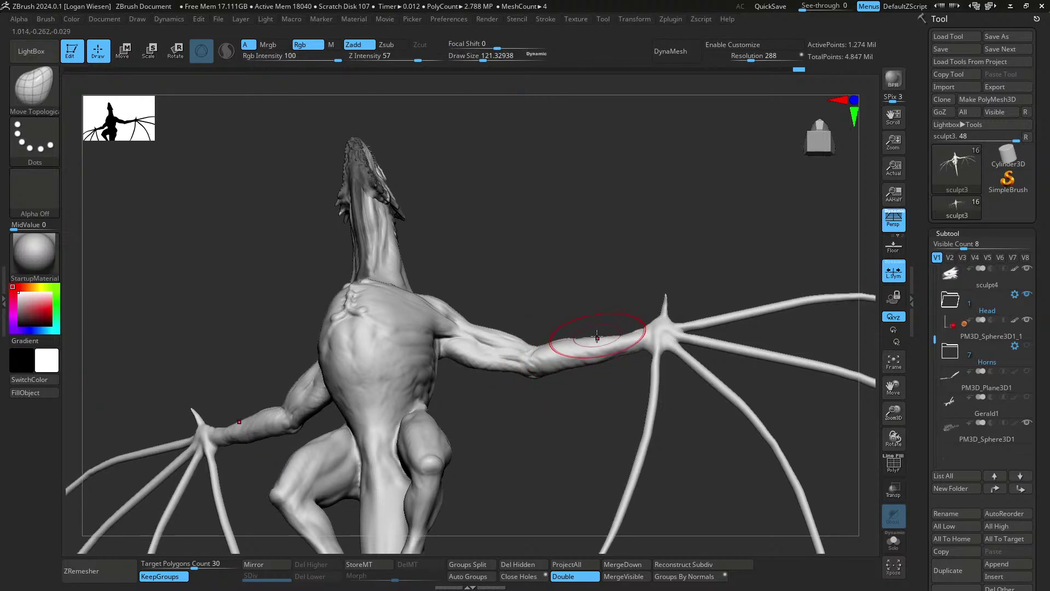
key([)
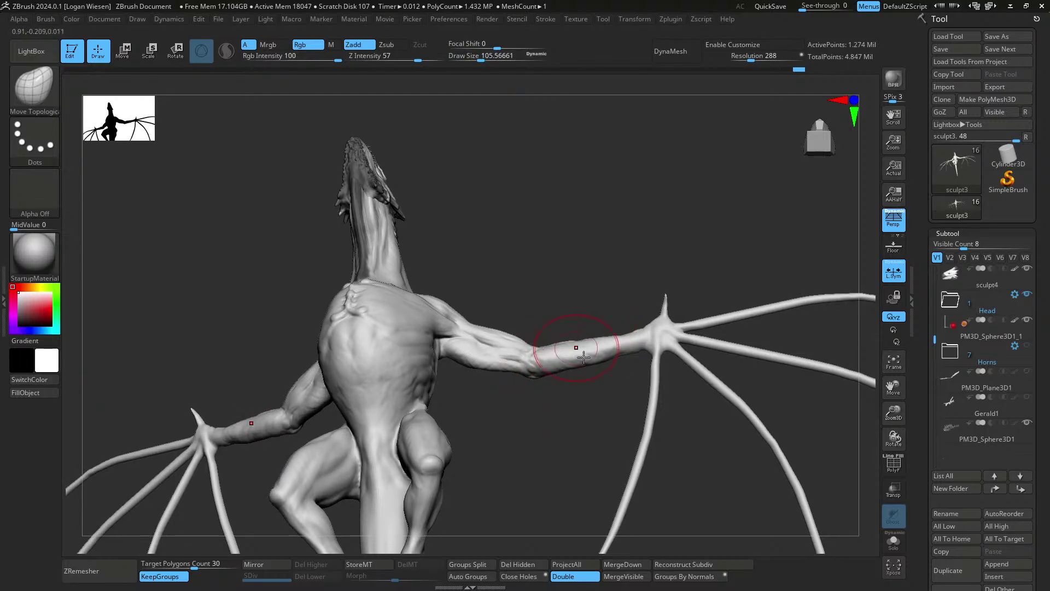
- Reduce the draw size to about 68 and refine the edge of the forearm just below the wing wrist
mouse_move(583, 357)
ctrl+right_down()
mouse_move(596, 300)
mouse_move(620, 356)
mouse_move(646, 378)
mouse_move(600, 305)
mouse_move(621, 355)
mouse_move(648, 227)
mouse_move(633, 316)
mouse_move(330, 260)
mouse_move(479, 290)
mouse_move(465, 240)
ctrl+right_up()
key(s)
drag(459, 223, 446, 222)
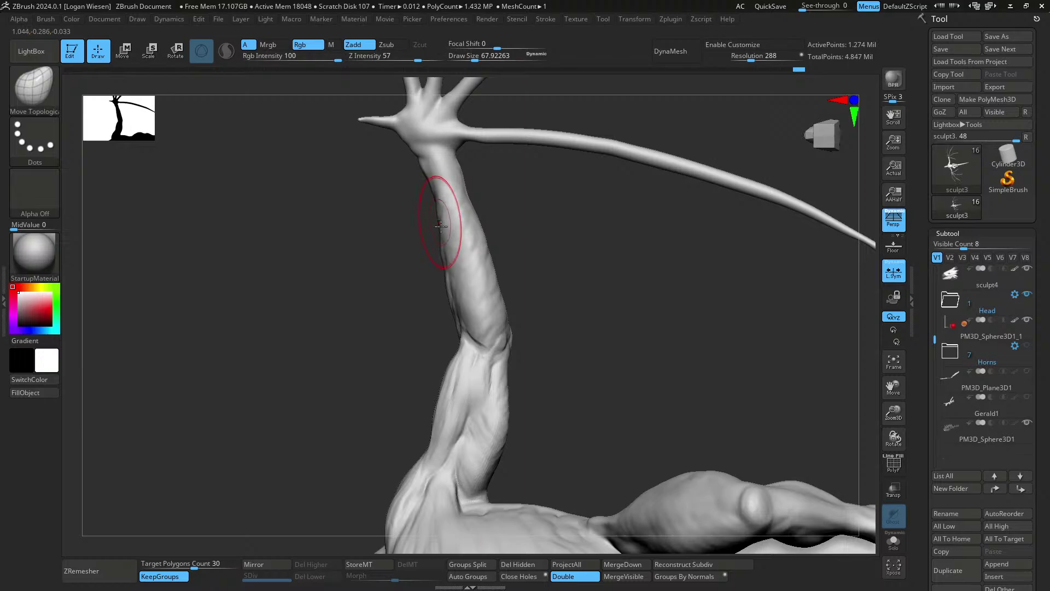
- Build up the forearm muscles near the elbow using ClayBuildup at a draw size of about 34
right_drag(436, 252, 474, 260)
key(b)
key(c)
key(b)
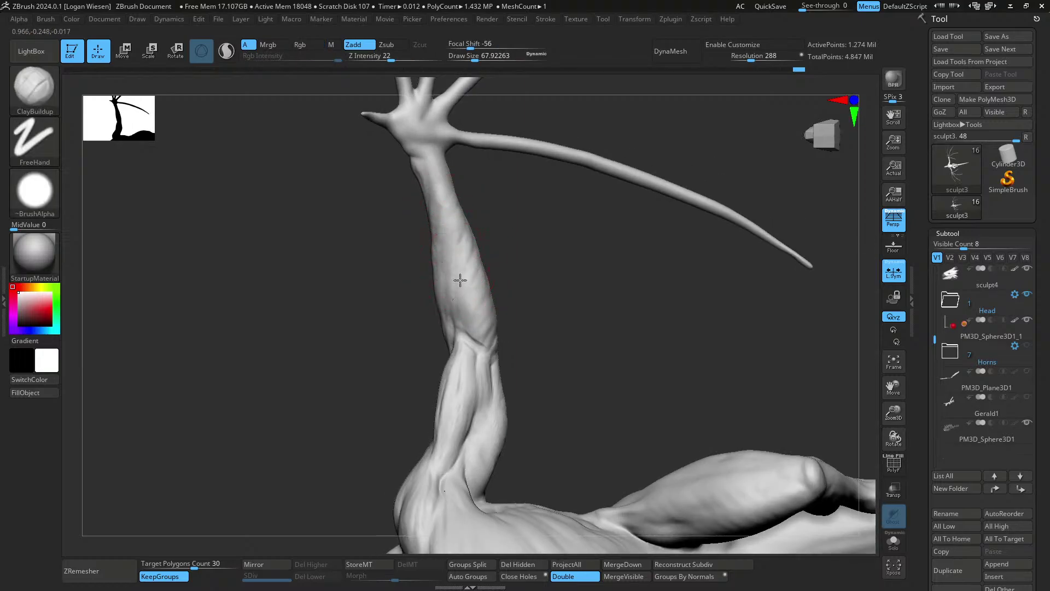
right_drag(470, 335, 485, 339)
key(s)
drag(483, 342, 475, 342)
right_drag(483, 354, 457, 350)
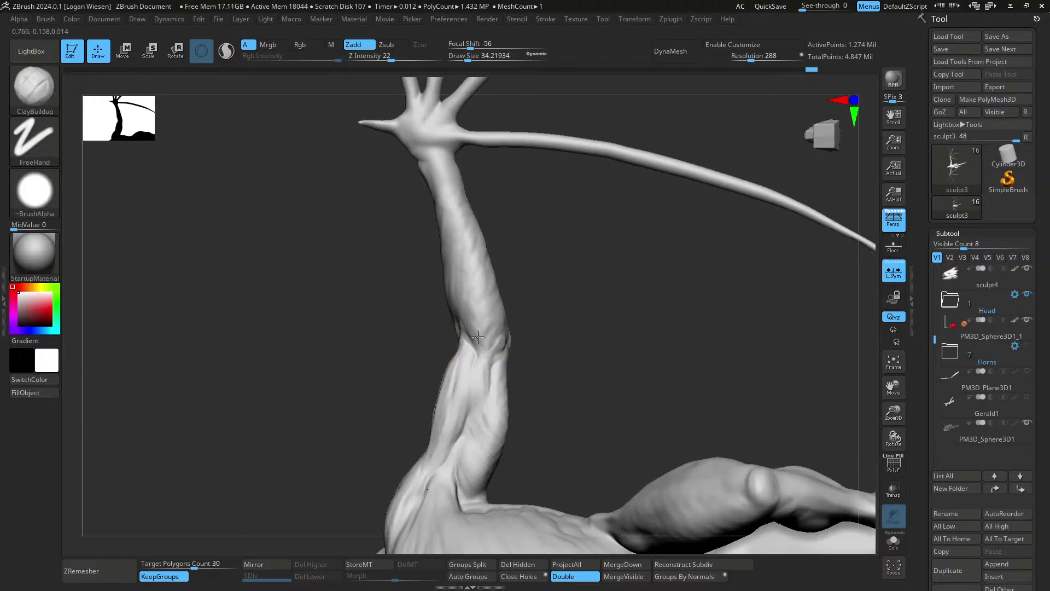
key(s)
drag(484, 332, 486, 331)
- Sculpt raised forms on the wing wrist between the finger bases with ClayBuildup at a draw size of about 34
mouse_move(464, 247)
alt+right_down()
mouse_move(493, 330)
mouse_move(479, 318)
alt+right_up()
key(s)
drag(473, 292, 472, 291)
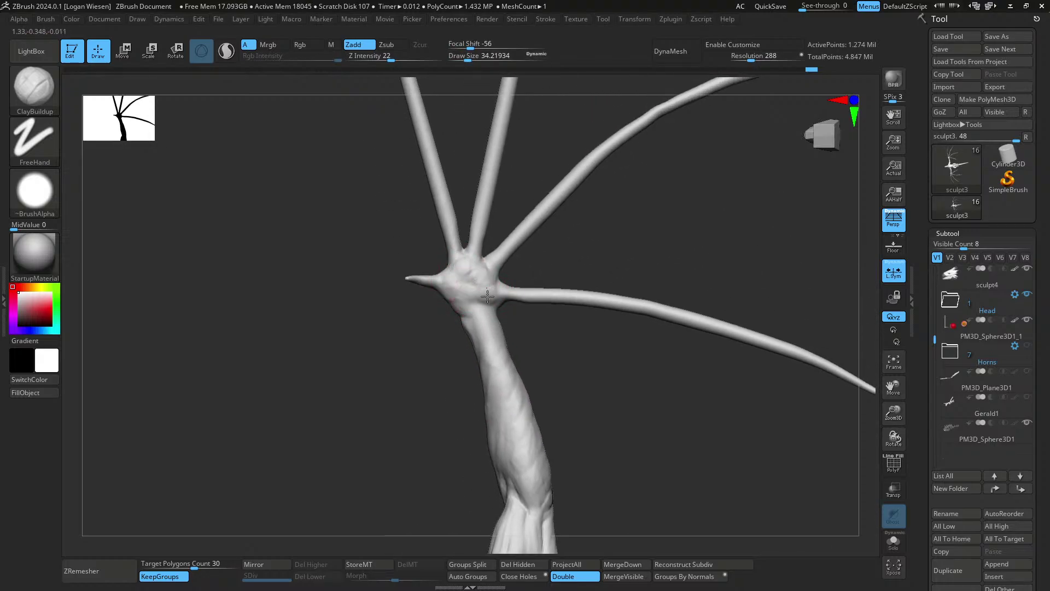
- Undo the last buildup strokes on the other side of the wing wrist where the finger bones meet
mouse_move(450, 289)
right_down()
mouse_move(488, 301)
mouse_move(434, 293)
mouse_move(481, 328)
mouse_move(496, 312)
mouse_move(499, 328)
mouse_move(517, 303)
mouse_move(539, 312)
mouse_move(525, 300)
right_up()
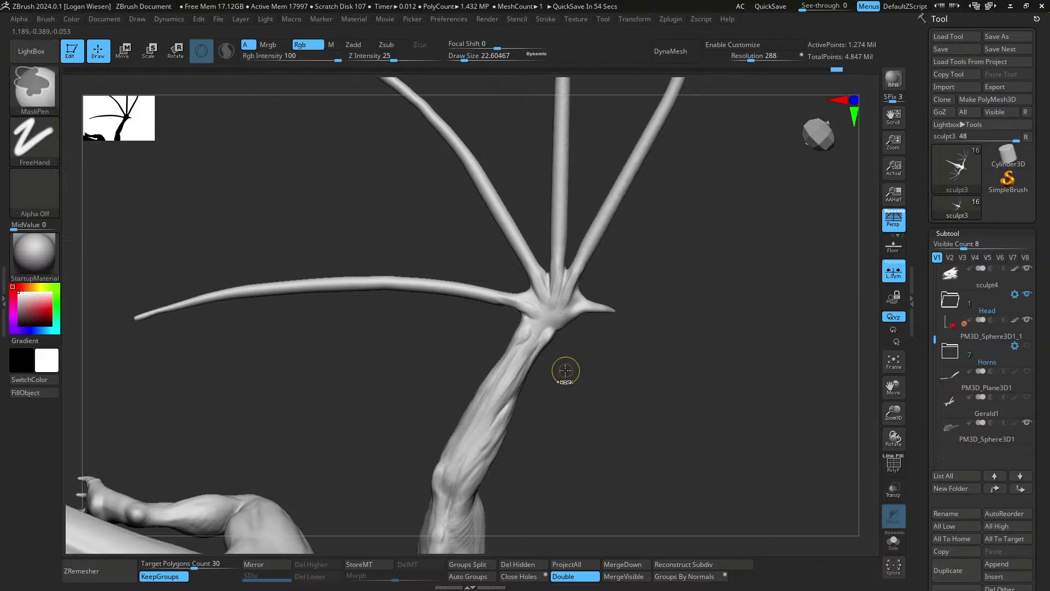
ctrl+drag(528, 319, 506, 302)
key(ctrl+z)
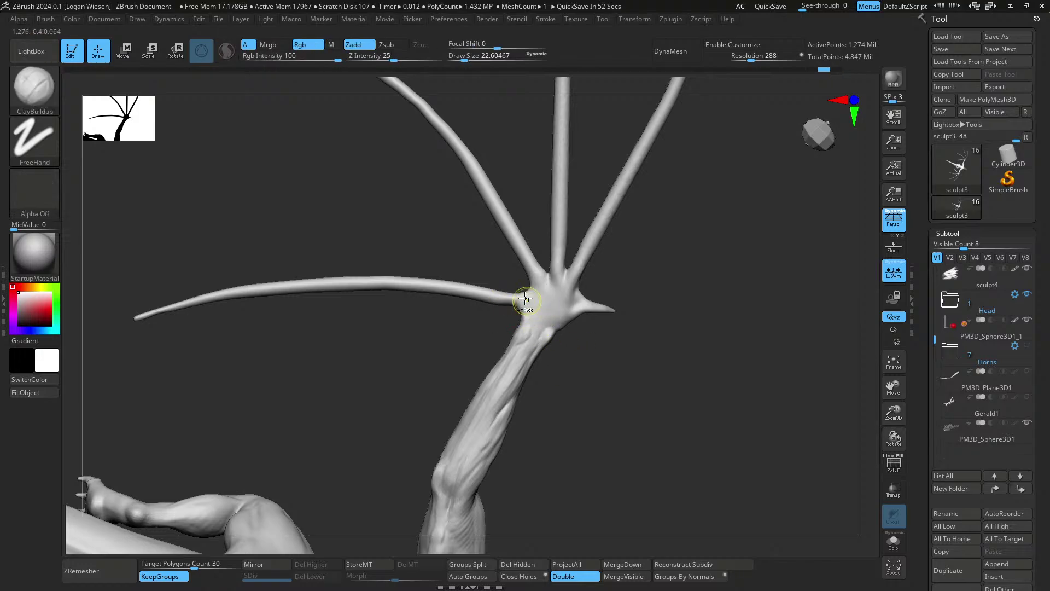
- Build up the knuckles where the wing fingers meet the wrist with ClayBuildup, and undo the last stroke
ctrl+right_drag(520, 298, 530, 304)
key(s)
drag(529, 305, 522, 305)
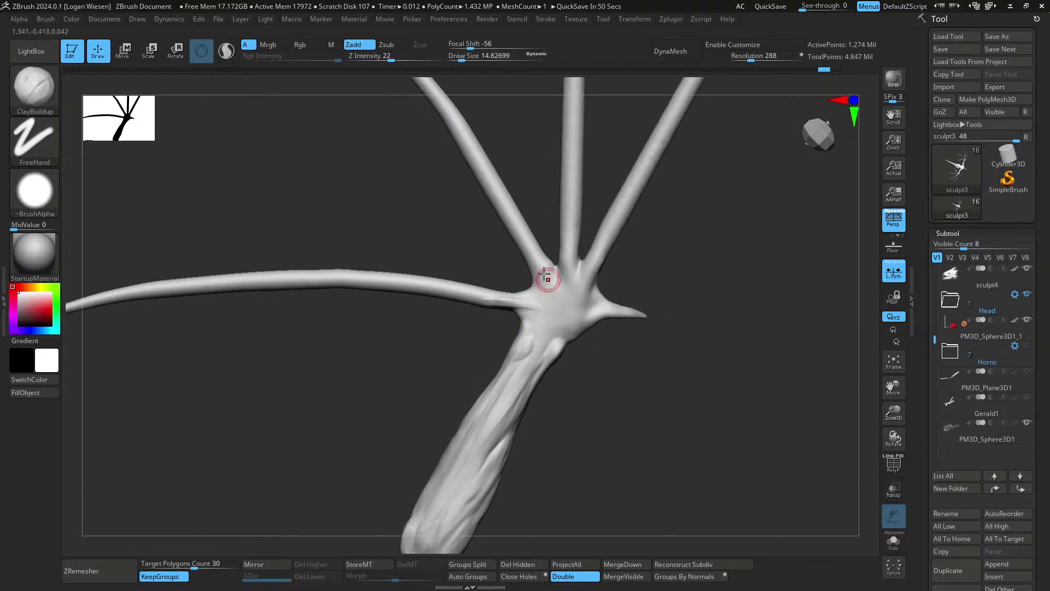
drag(538, 263, 563, 272)
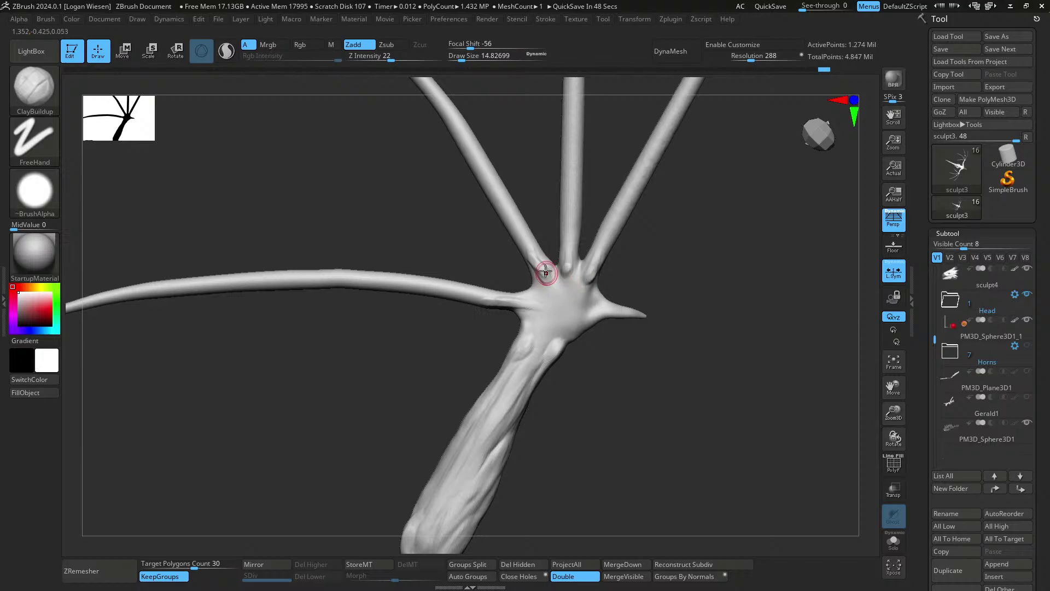
ctrl+right_drag(611, 333, 663, 307)
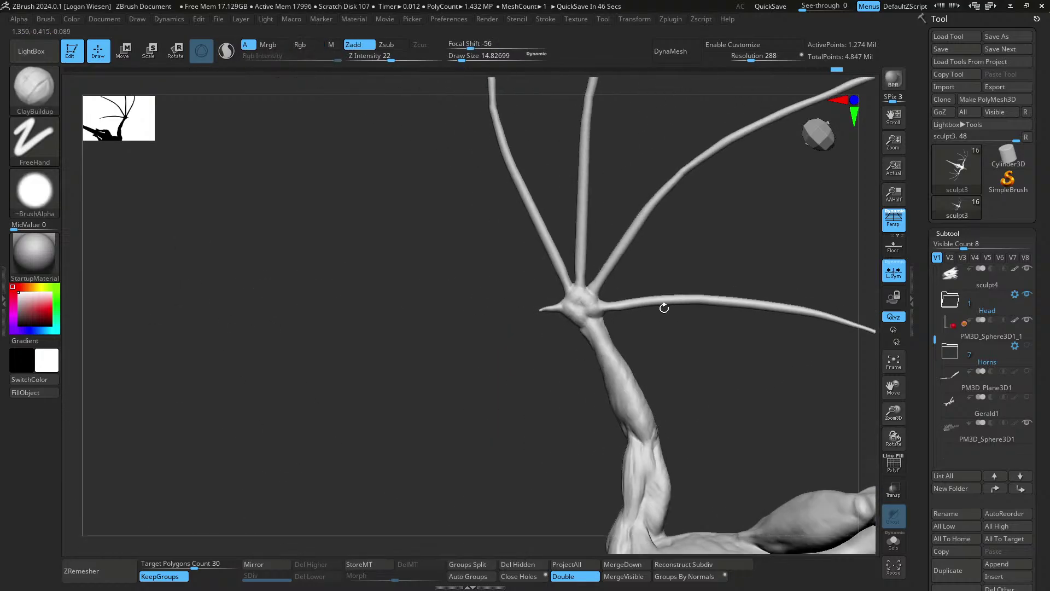
mouse_move(593, 298)
ctrl+right_down()
mouse_move(594, 337)
mouse_move(563, 286)
ctrl+right_up()
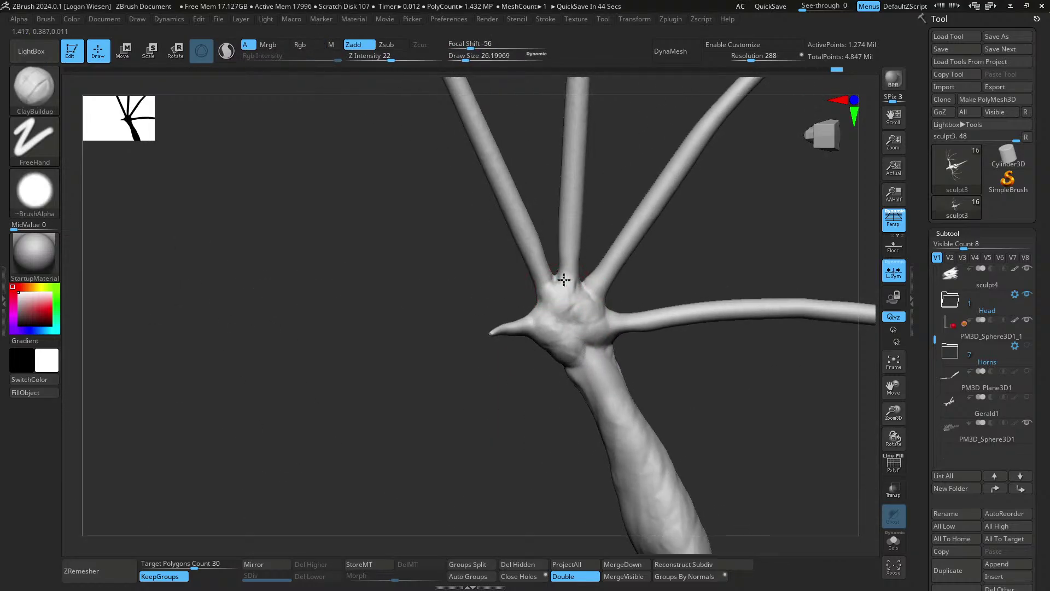
key(ctrl+z)
key(s)
drag(576, 298, 573, 297)
- Reshape the wing wrist and finger bases with the Move Topological brush at a draw size of about 56
mouse_move(635, 326)
right_down()
mouse_move(629, 363)
mouse_move(653, 339)
mouse_move(605, 300)
mouse_move(650, 359)
mouse_move(673, 307)
mouse_move(609, 338)
mouse_move(500, 308)
right_up()
key(b)
key(m)
key(t)
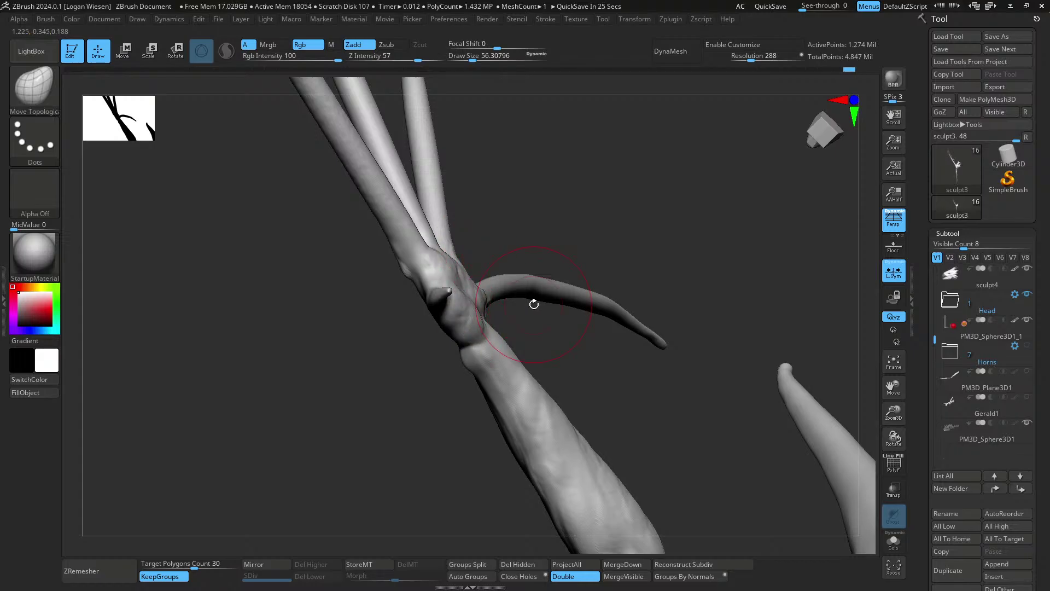
mouse_move(534, 304)
right_down()
mouse_move(605, 305)
mouse_move(638, 347)
mouse_move(622, 344)
right_up()
- Build up the palm of the wing hand between the finger bases with ClayBuildup, increasing the draw size to about 56
key(b)
key(c)
key(b)
key(s)
drag(622, 354, 616, 354)
mouse_move(616, 347)
right_down()
mouse_move(661, 330)
mouse_move(566, 321)
mouse_move(504, 223)
mouse_move(511, 293)
mouse_move(602, 301)
right_up()
key([)
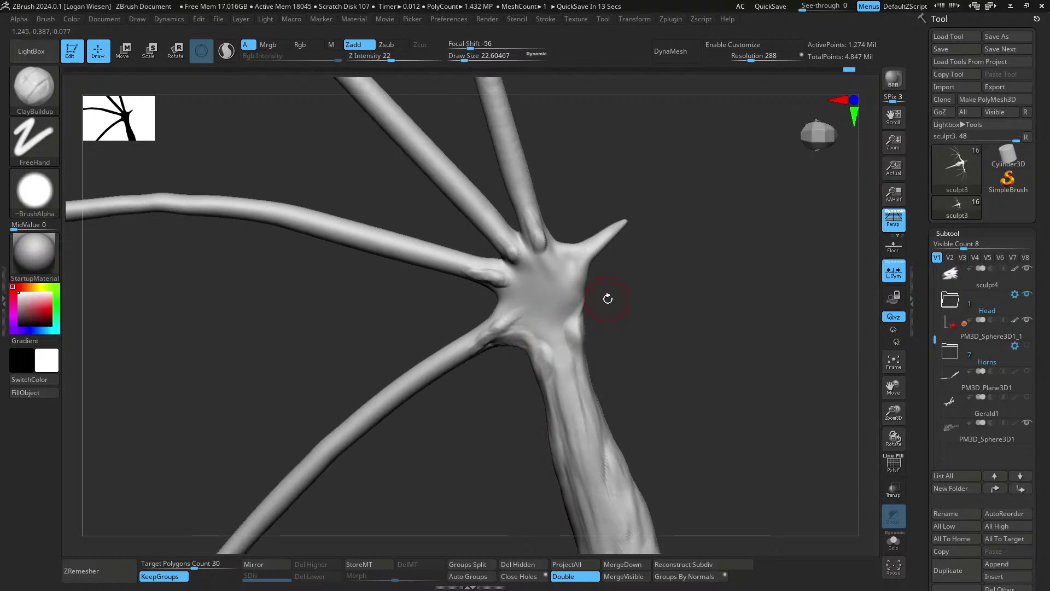
mouse_move(608, 299)
right_down()
mouse_move(556, 234)
mouse_move(547, 284)
mouse_move(595, 250)
mouse_move(510, 282)
right_up()
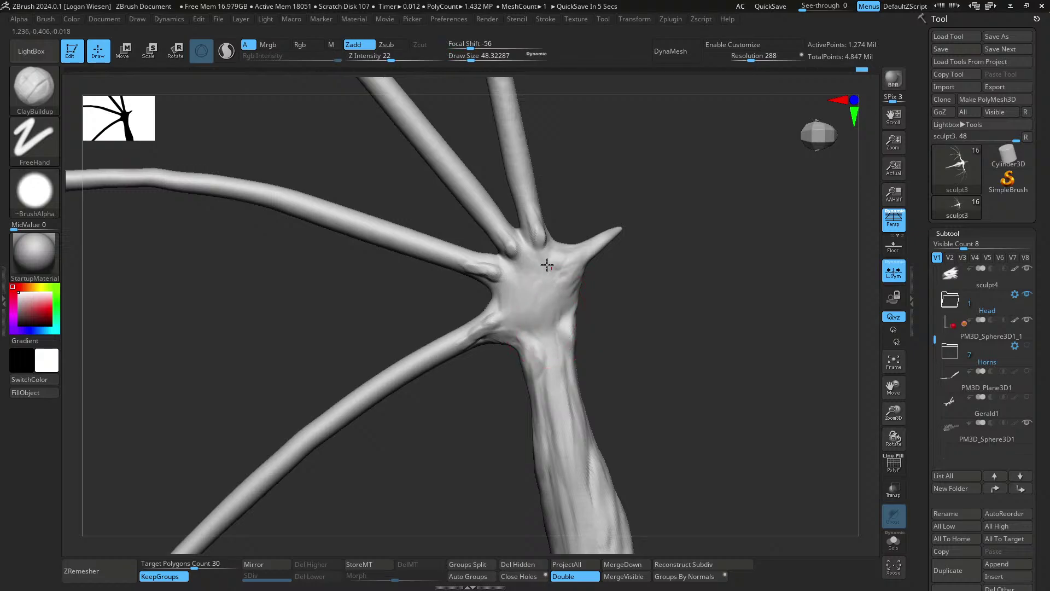
drag(533, 281, 536, 265)
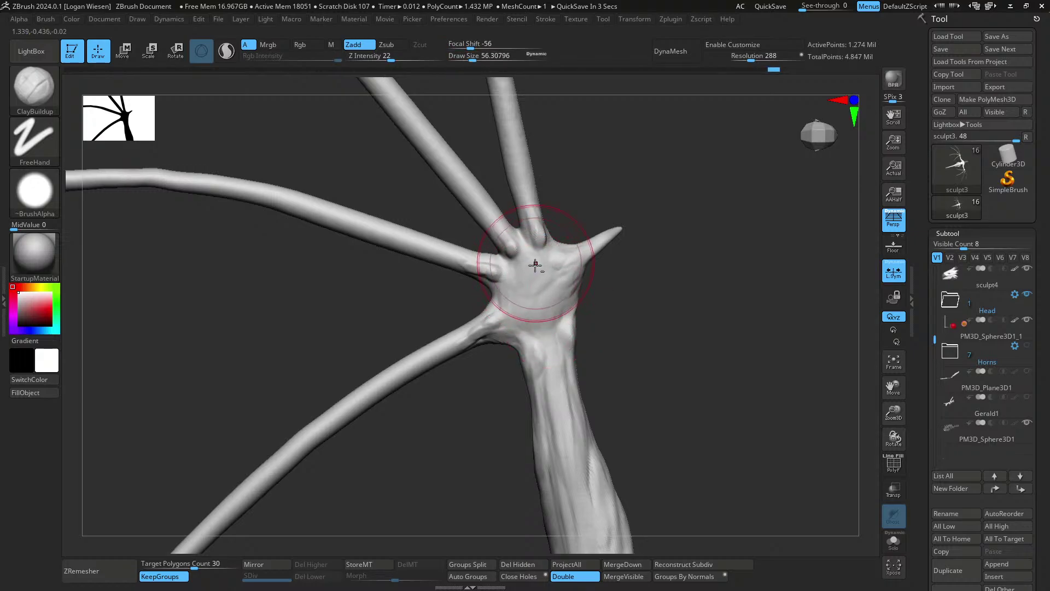
ctrl+right_drag(542, 310, 594, 281)
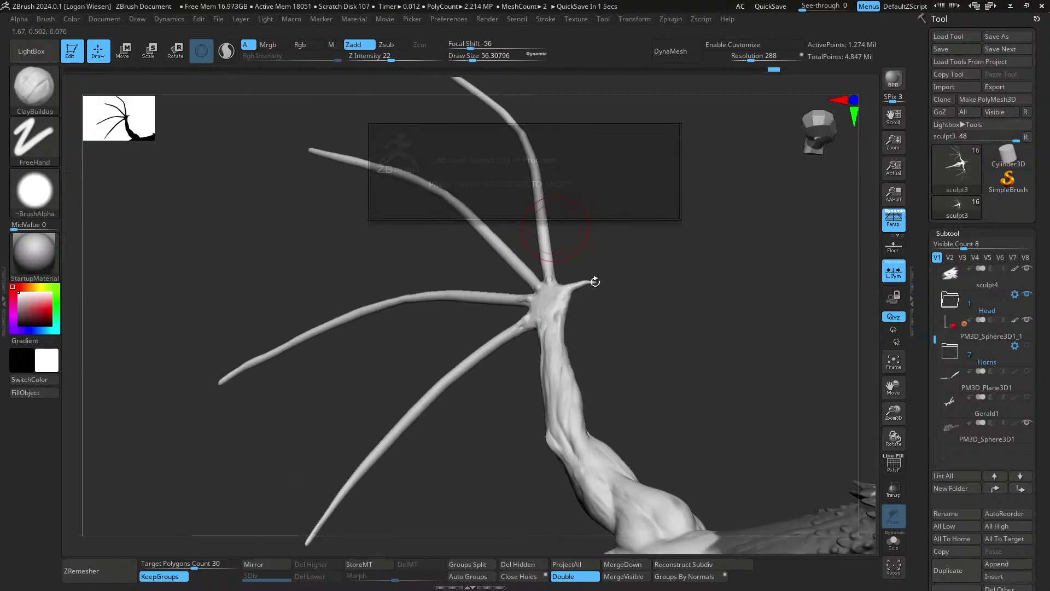
mouse_move(661, 306)
right_down()
mouse_move(633, 277)
mouse_move(604, 303)
mouse_move(629, 281)
mouse_move(596, 270)
mouse_move(659, 284)
mouse_move(544, 242)
mouse_move(568, 321)
right_up()
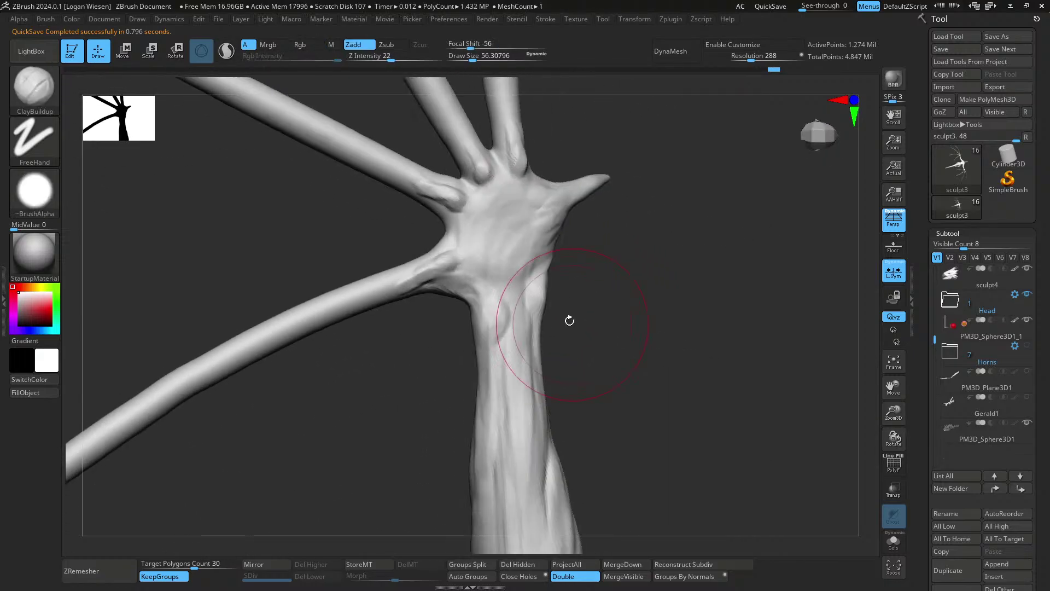
- Adjust the outline of the wing wrist below the palm with the Move Topological brush
key(b)
key(m)
key(t)
drag(552, 297, 543, 296)
mouse_move(538, 298)
right_down()
mouse_move(551, 317)
mouse_move(579, 228)
mouse_move(581, 281)
mouse_move(591, 287)
mouse_move(576, 255)
mouse_move(610, 255)
right_up()
- Detail the back of the wing hand with ClayBuildup and carve creases with DamStandard at draw size 12
key(b)
key(c)
key(b)
mouse_move(586, 172)
right_down()
mouse_move(598, 166)
mouse_move(621, 213)
mouse_move(604, 233)
mouse_move(609, 285)
mouse_move(631, 236)
right_up()
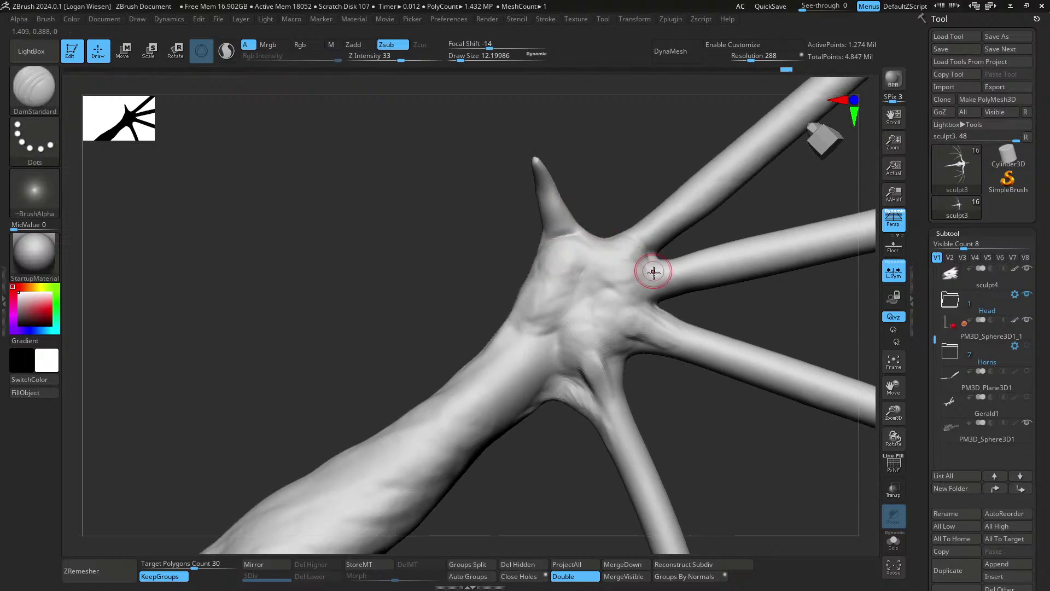
- Add volume along the long wing finger bones with ClayBuildup at a draw size of about 16
mouse_move(603, 364)
ctrl+right_down()
mouse_move(609, 252)
mouse_move(619, 314)
mouse_move(651, 279)
mouse_move(635, 275)
ctrl+right_up()
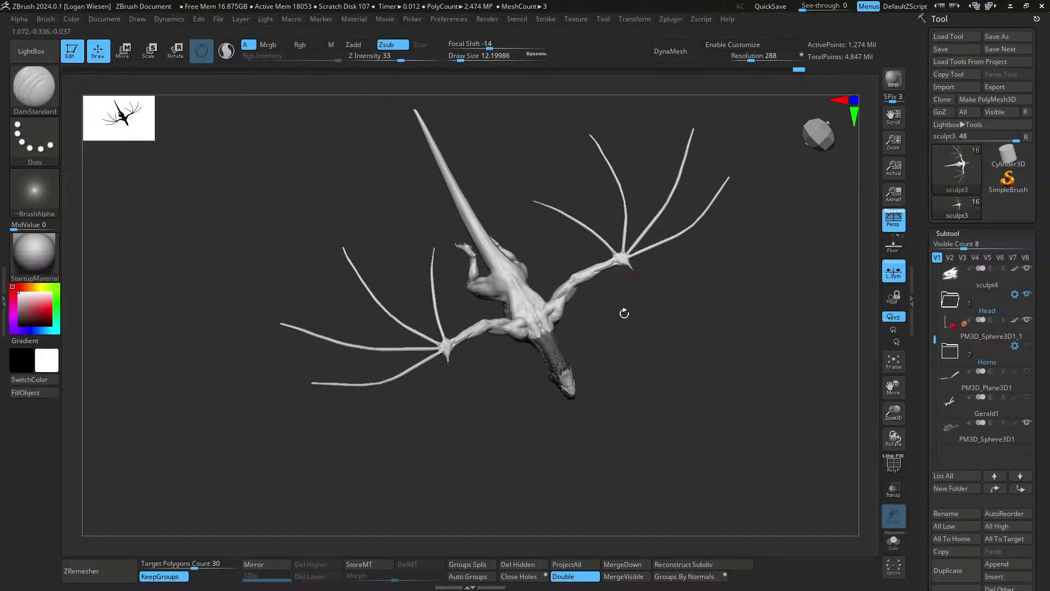
right_drag(625, 314, 584, 334)
ctrl+right_drag(584, 334, 629, 329)
mouse_move(629, 329)
ctrl+right_down()
mouse_move(621, 375)
mouse_move(681, 257)
mouse_move(643, 301)
mouse_move(622, 383)
ctrl+right_up()
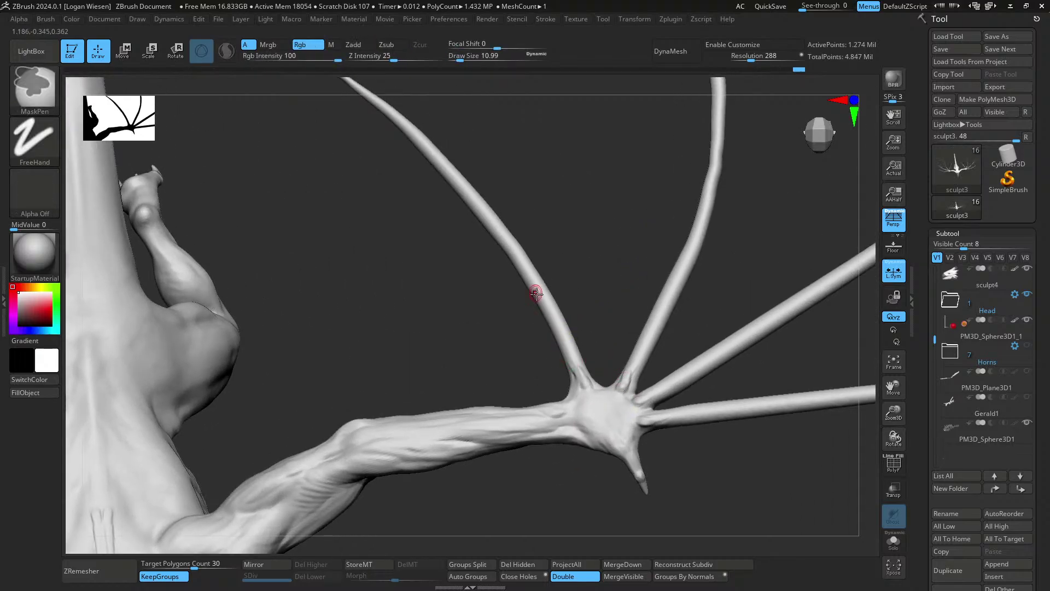
mouse_move(536, 294)
ctrl+right_down()
mouse_move(544, 310)
mouse_move(542, 291)
ctrl+right_up()
key(s)
drag(541, 290, 543, 290)
drag(517, 246, 544, 300)
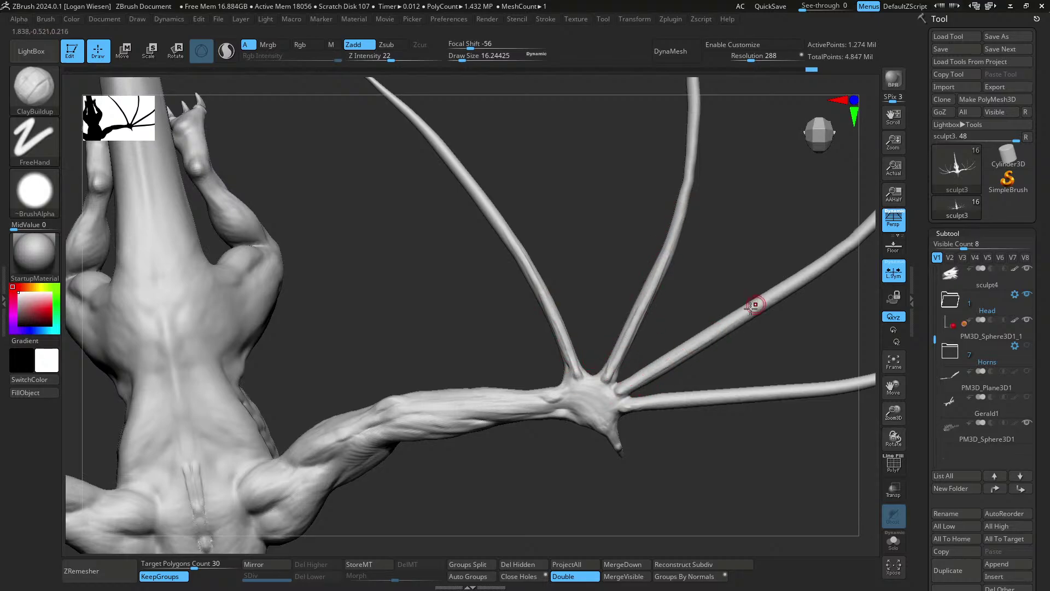
alt+right_drag(673, 394, 619, 306)
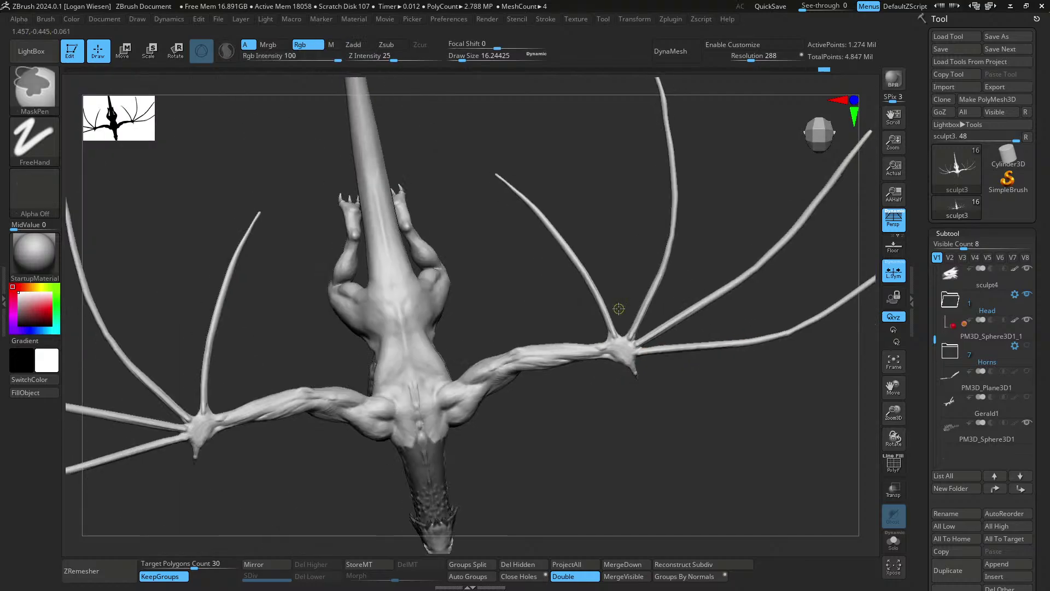
- Build up the muscles of the dragon's flank and lower back with ClayBuildup, enlarging the draw size to about 91
mouse_move(623, 454)
right_down()
mouse_move(629, 307)
mouse_move(658, 405)
mouse_move(654, 420)
mouse_move(636, 405)
mouse_move(624, 286)
mouse_move(536, 284)
mouse_move(516, 340)
mouse_move(556, 345)
mouse_move(484, 293)
mouse_move(503, 316)
mouse_move(473, 335)
mouse_move(462, 328)
mouse_move(506, 303)
mouse_move(499, 370)
mouse_move(505, 293)
right_up()
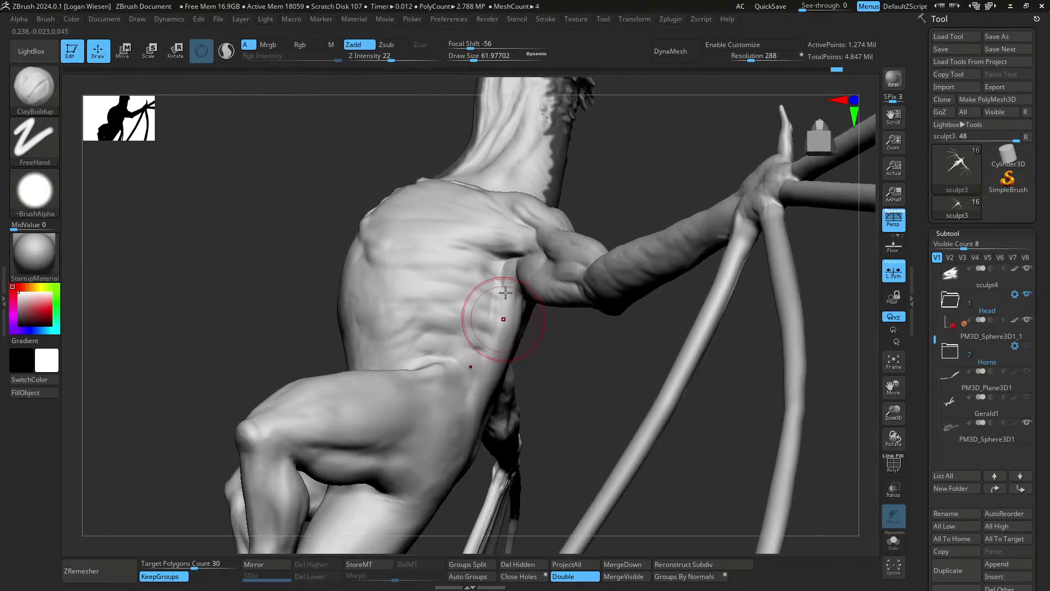
right_drag(491, 404, 488, 346)
right_drag(503, 308, 497, 265)
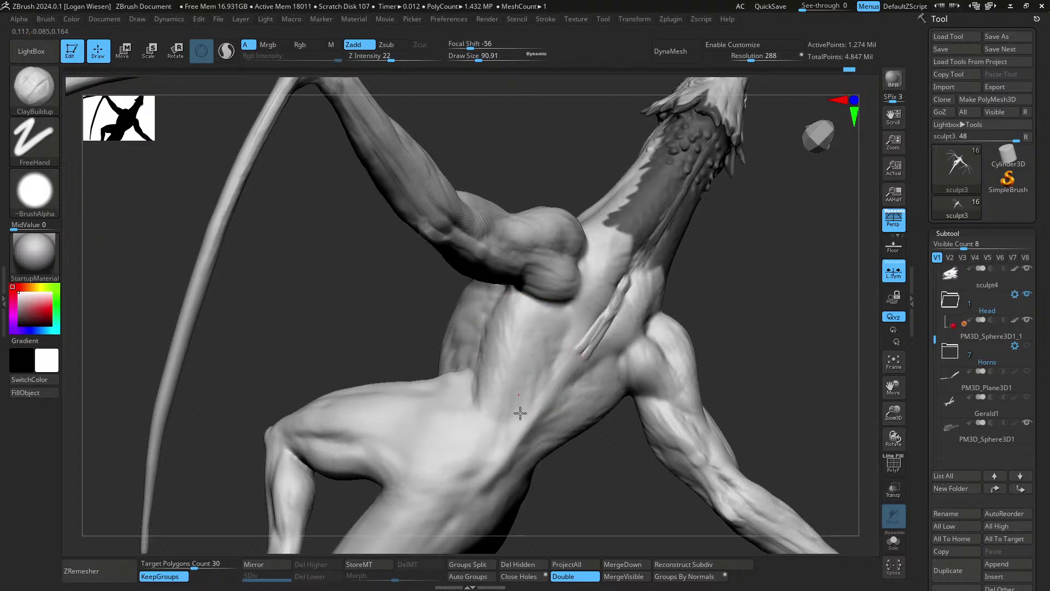
right_drag(521, 413, 548, 323)
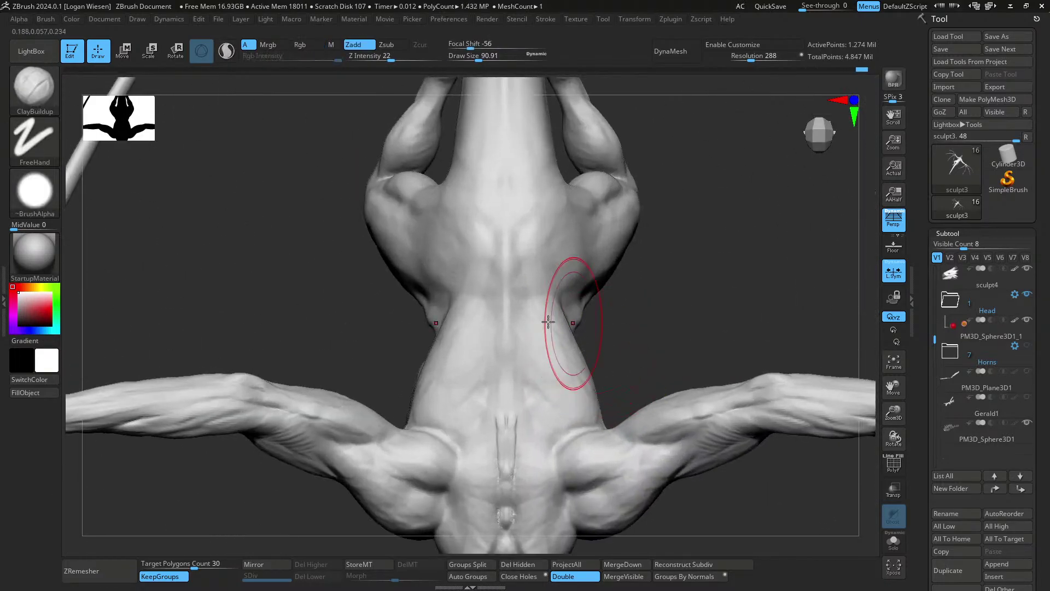
- Reshape the waist in front of the hips with the Move Topological brush
key(b)
key(m)
key(t)
key(s)
drag(548, 309, 547, 307)
right_drag(554, 295, 517, 314)
- Sculpt the transition between waist and thigh with ClayBuildup, reducing the draw size to about 28
key(b)
key(c)
key(b)
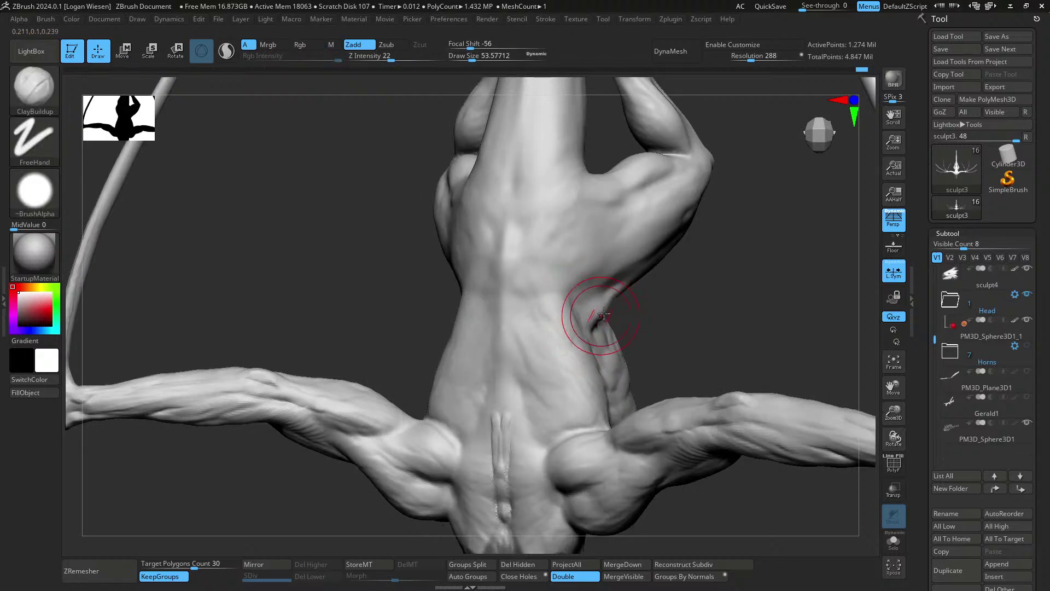
right_drag(602, 317, 648, 302)
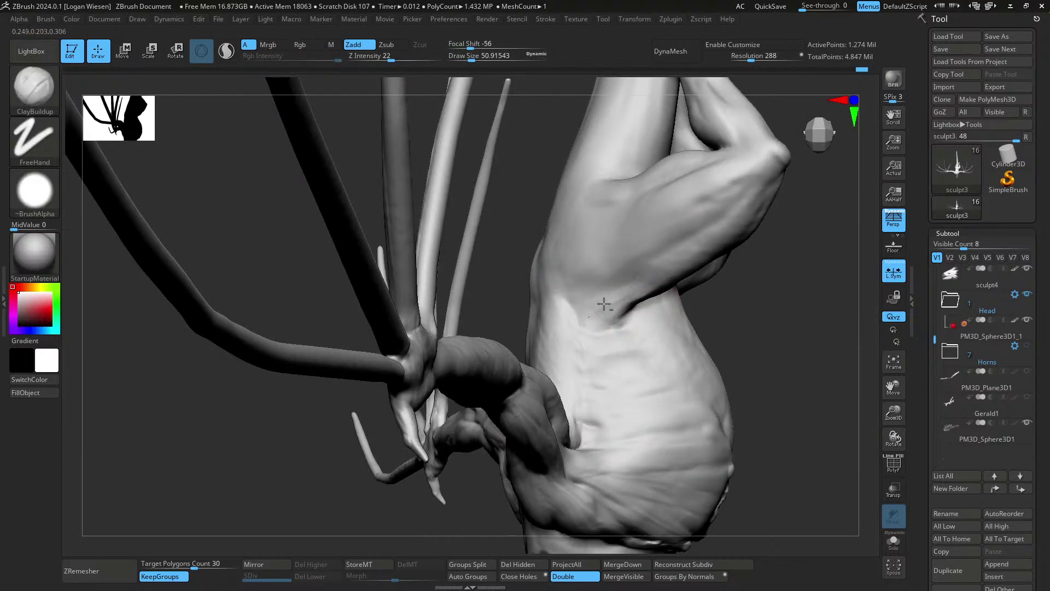
mouse_move(601, 300)
right_down()
mouse_move(601, 323)
mouse_move(655, 278)
right_up()
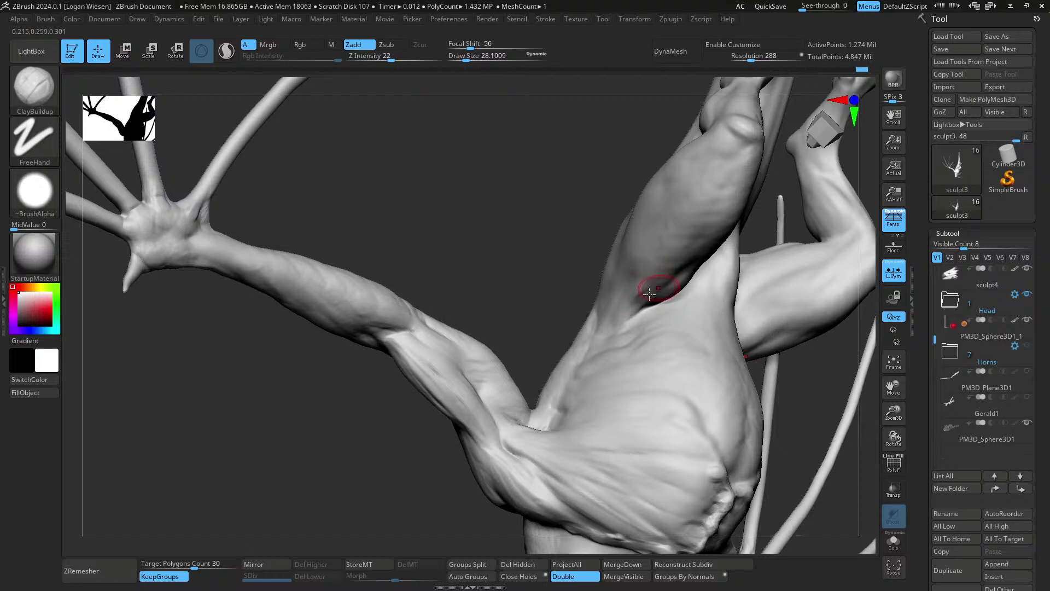
- Adjust the shape of the hip and thigh junction with the Move Topological brush
mouse_move(617, 321)
right_down()
mouse_move(644, 320)
mouse_move(622, 359)
mouse_move(623, 326)
mouse_move(645, 336)
mouse_move(603, 232)
mouse_move(662, 230)
mouse_move(673, 258)
mouse_move(631, 338)
mouse_move(626, 310)
mouse_move(617, 316)
right_up()
key(b)
key(m)
key(t)
key(s)
key(ctrl)
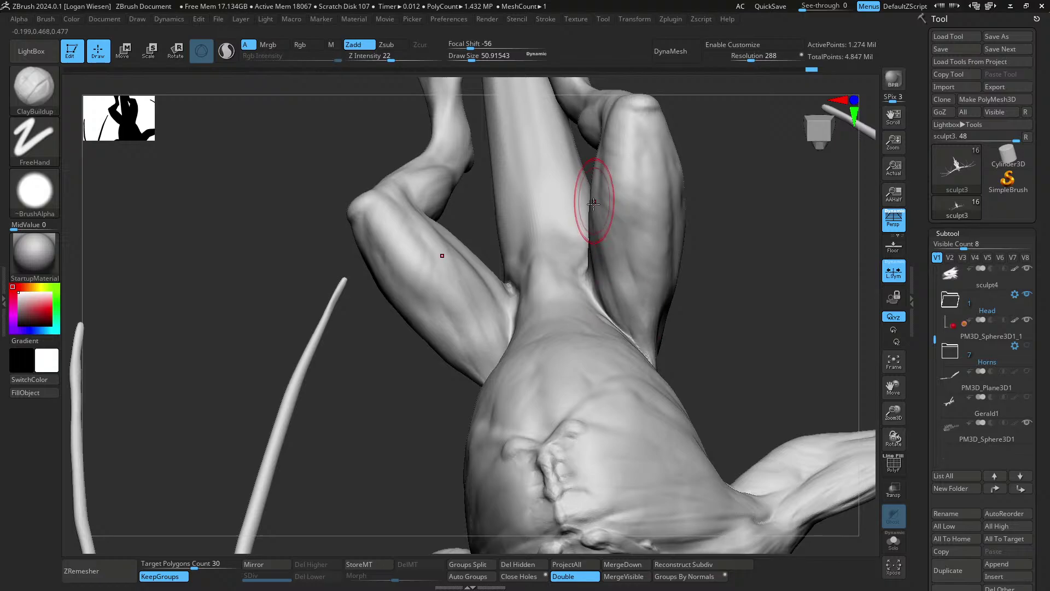
- Show and select the PM3D_Plane3D1 wing membrane subtool and mask its outer wing areas on both sides
mouse_move(594, 203)
right_down()
mouse_move(629, 429)
mouse_move(666, 343)
mouse_move(574, 301)
mouse_move(698, 327)
mouse_move(691, 282)
mouse_move(744, 307)
mouse_move(678, 335)
mouse_move(695, 412)
mouse_move(690, 375)
mouse_move(686, 443)
mouse_move(666, 330)
mouse_move(684, 342)
right_up()
click(1027, 371)
alt+click(679, 335)
mouse_move(557, 275)
ctrl+mouse_down()
mouse_move(825, 427)
mouse_move(854, 428)
mouse_move(803, 416)
ctrl+mouse_up()
ctrl+drag(546, 164, 801, 440)
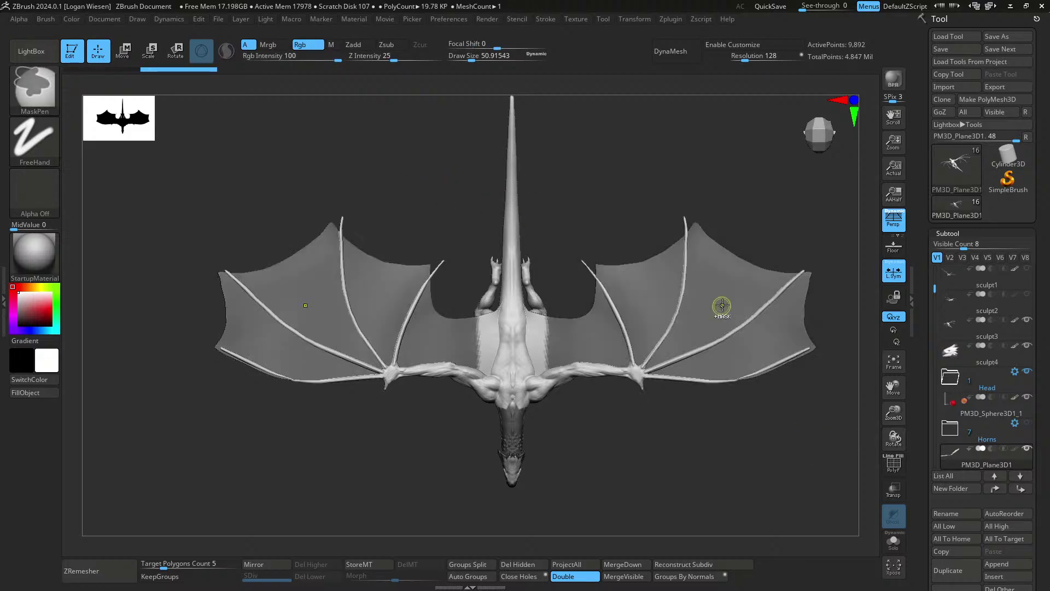
- Switch masking to MaskLasso and invert the membrane mask so only the area beside the body is masked
ctrl+click(35, 88)
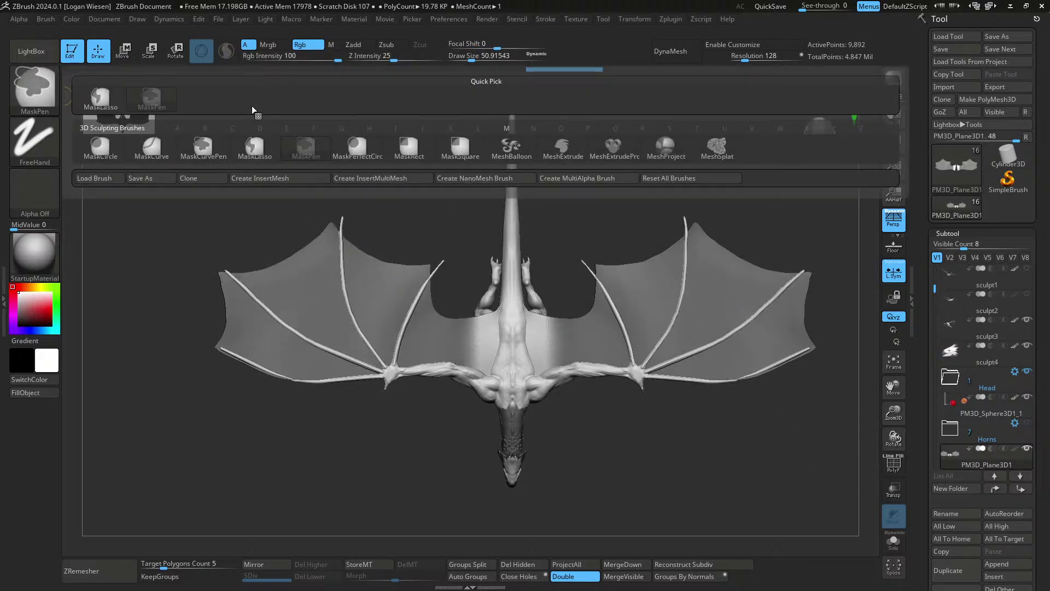
ctrl+click(264, 151)
mouse_move(563, 282)
ctrl+right_down()
mouse_move(476, 366)
mouse_move(537, 310)
ctrl+right_up()
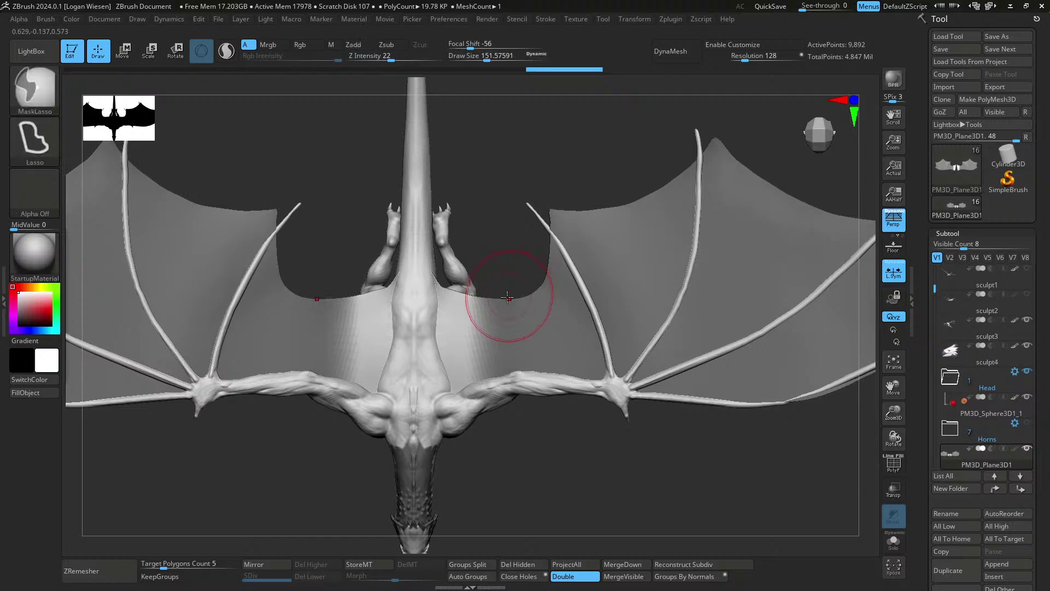
key(ctrl)
ctrl+click(564, 193)
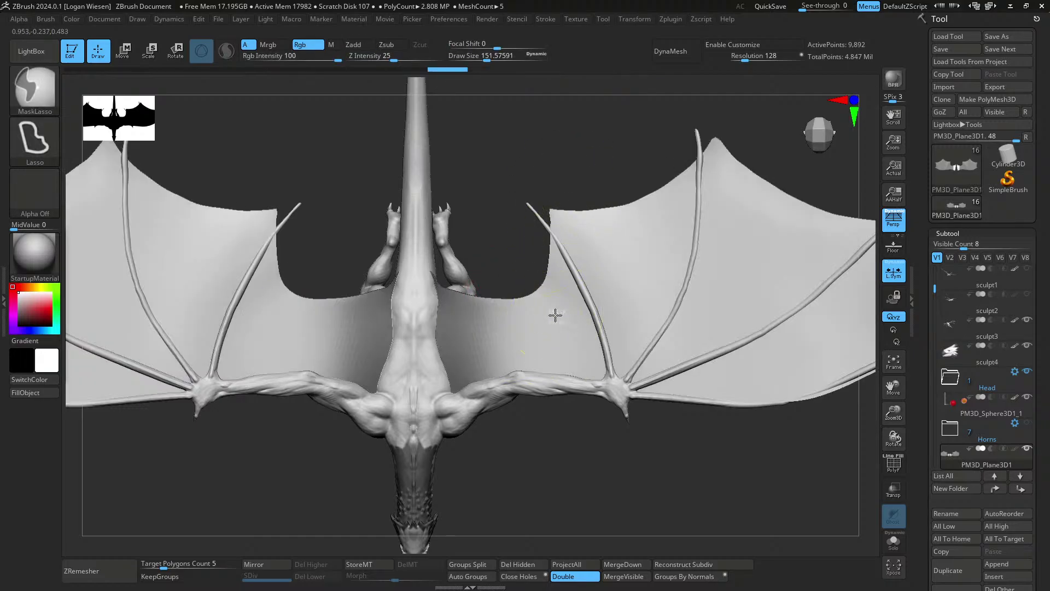
key(ctrl+shift+z)
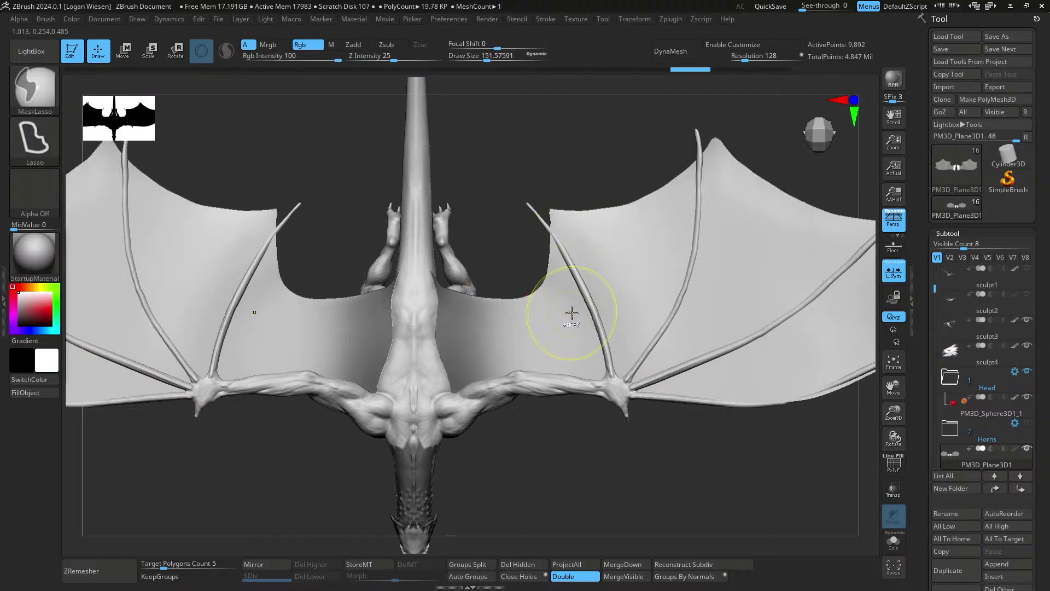
ctrl+click(607, 163)
- Move and rotate the unmasked wing membranes from the wrist with the gizmo to line them up with the finger bones
right_drag(587, 285, 582, 104)
key(w)
ctrl+click(609, 398)
right_drag(609, 397, 569, 242)
drag(557, 286, 542, 286)
drag(563, 347, 590, 413)
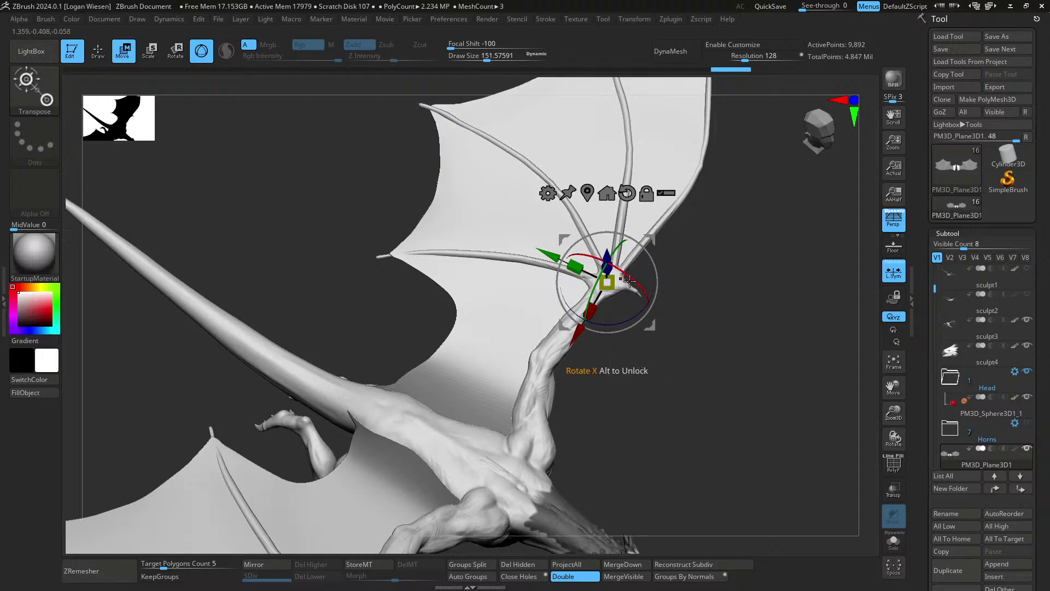
mouse_move(629, 281)
mouse_down()
mouse_move(596, 276)
mouse_move(628, 277)
mouse_up()
right_drag(629, 277, 646, 298)
drag(548, 377, 549, 378)
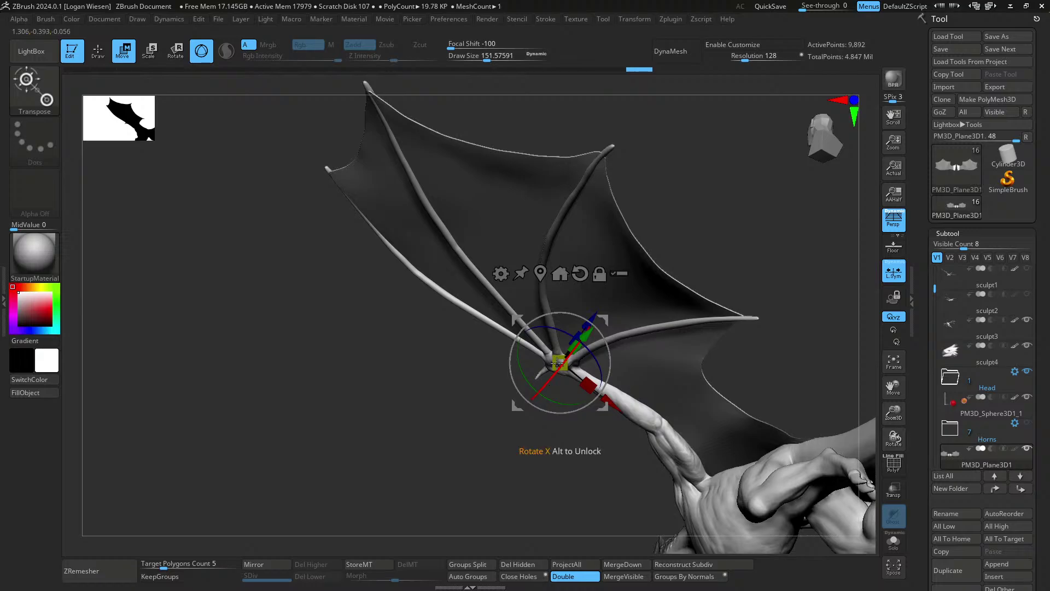
- Fit the wing membrane to the finger bones with the Move Topological brush, reducing the draw size to about 106
mouse_move(605, 306)
right_down()
mouse_move(644, 265)
mouse_move(731, 253)
mouse_move(640, 323)
right_up()
key(q)
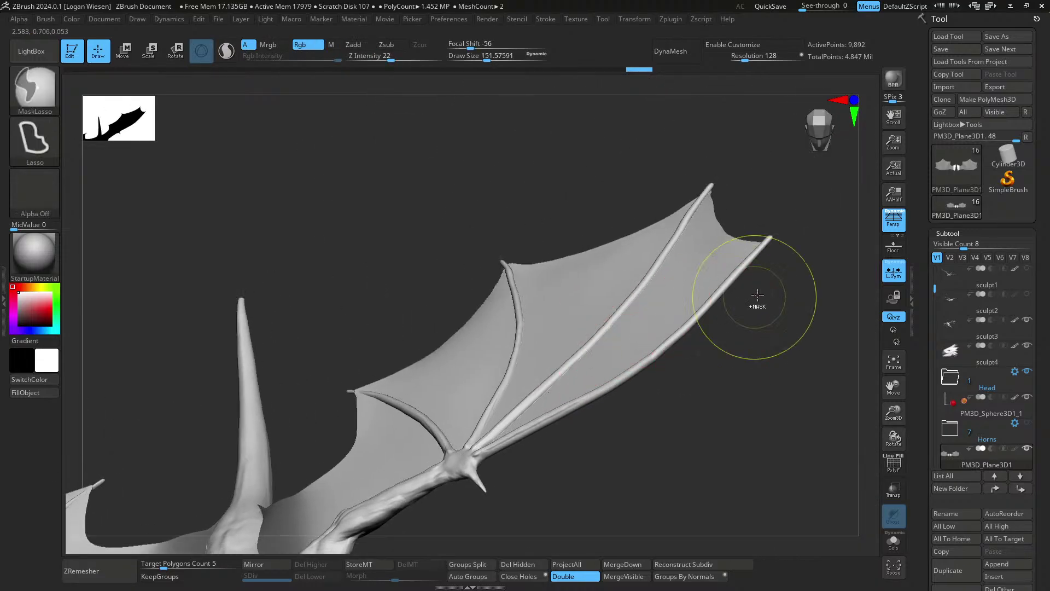
mouse_move(723, 371)
right_down()
mouse_move(748, 336)
mouse_move(741, 301)
mouse_move(747, 329)
mouse_move(773, 306)
mouse_move(766, 329)
right_up()
key(b)
key(m)
key(t)
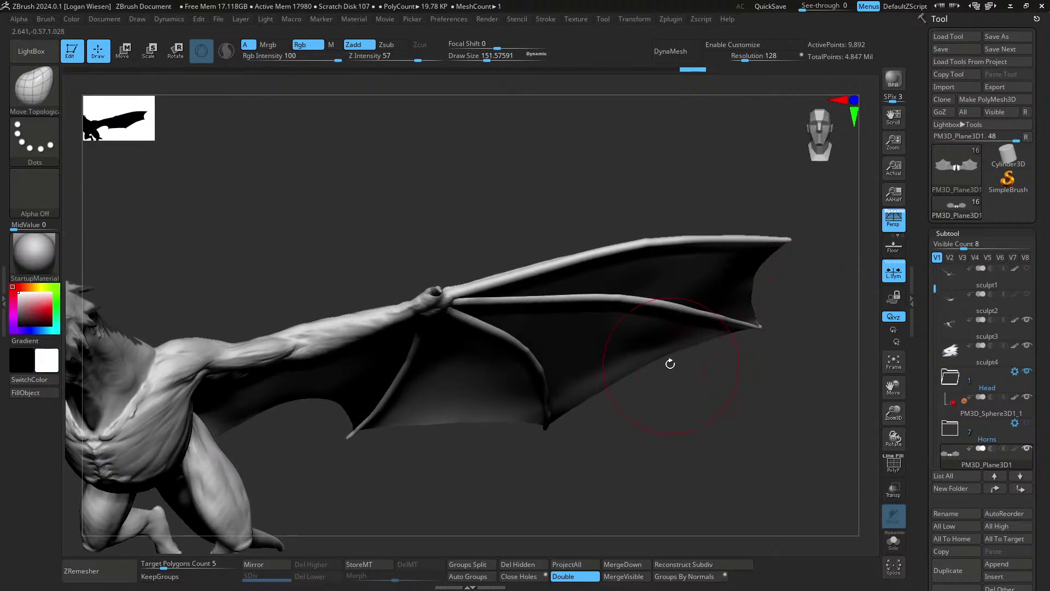
mouse_move(670, 364)
right_down()
mouse_move(626, 263)
mouse_move(600, 347)
mouse_move(614, 287)
mouse_move(649, 464)
mouse_move(644, 408)
right_up()
ctrl+right_drag(644, 408, 596, 437)
key(s)
drag(494, 359, 492, 359)
shift+drag(446, 328, 442, 344)
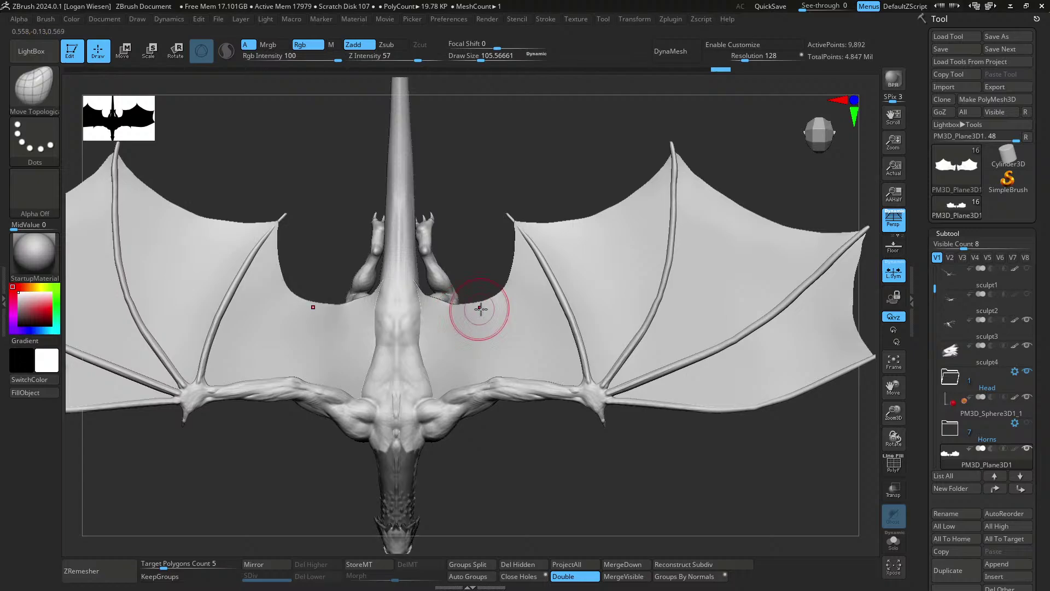
- Examine the whole dragon and the fit of its wing membranes from several angles
ctrl+right_drag(527, 356, 569, 258)
right_drag(569, 257, 607, 279)
right_drag(607, 279, 606, 264)
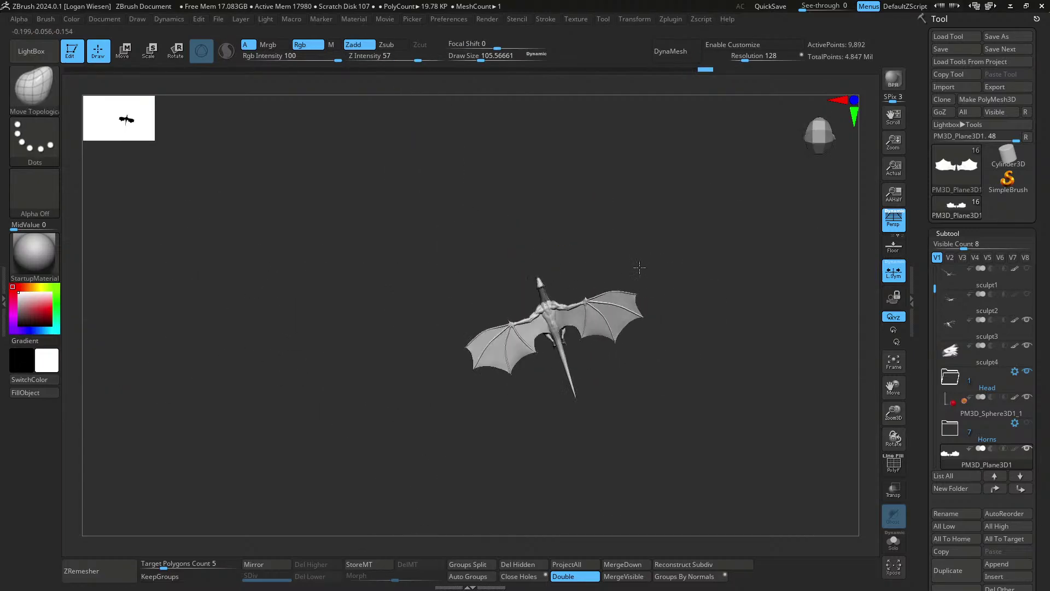
drag(639, 268, 425, 313)
ctrl+right_drag(577, 307, 578, 429)
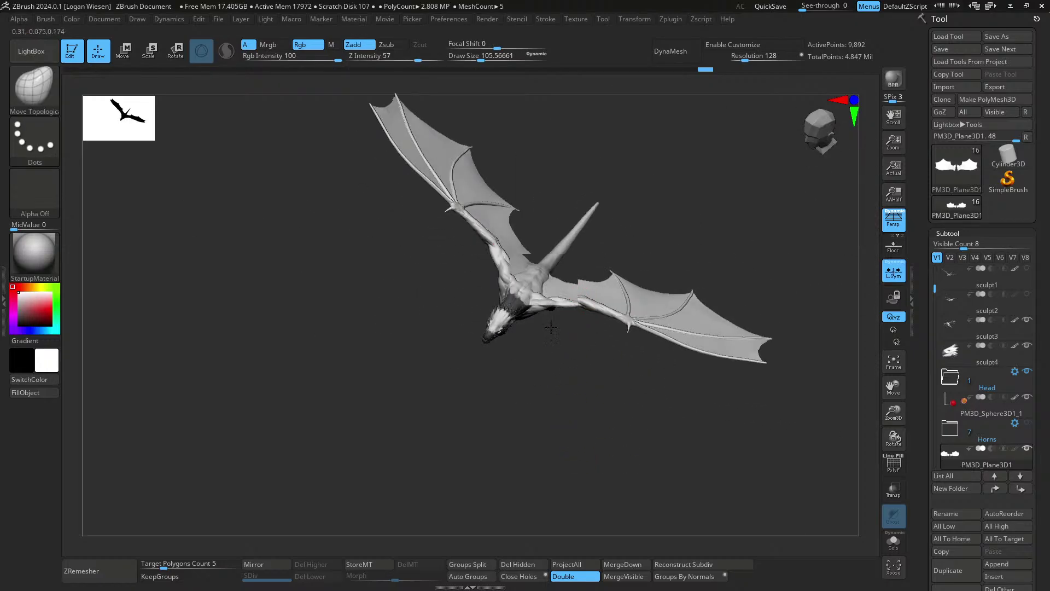
right_drag(551, 324, 562, 416)
ctrl+right_drag(561, 274, 569, 373)
key(s)
drag(518, 325, 514, 325)
right_drag(514, 307, 509, 361)
key(s)
drag(504, 343, 501, 343)
ctrl+right_drag(501, 343, 507, 306)
mouse_move(506, 306)
right_down()
mouse_move(525, 273)
mouse_move(515, 290)
right_up()
key(ctrl)
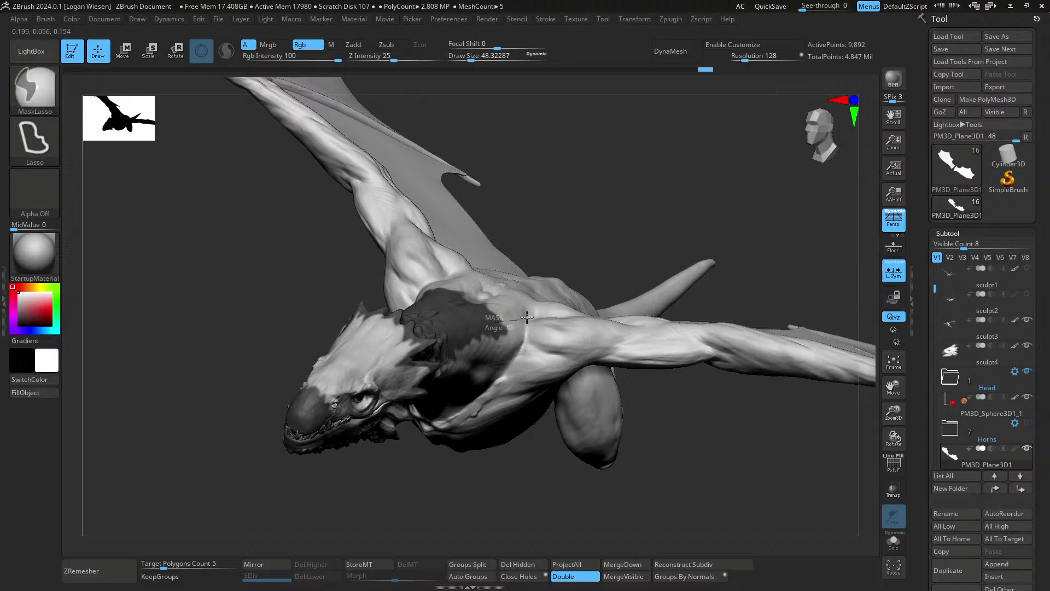
ctrl+drag(585, 272, 464, 253)
right_drag(516, 310, 495, 358)
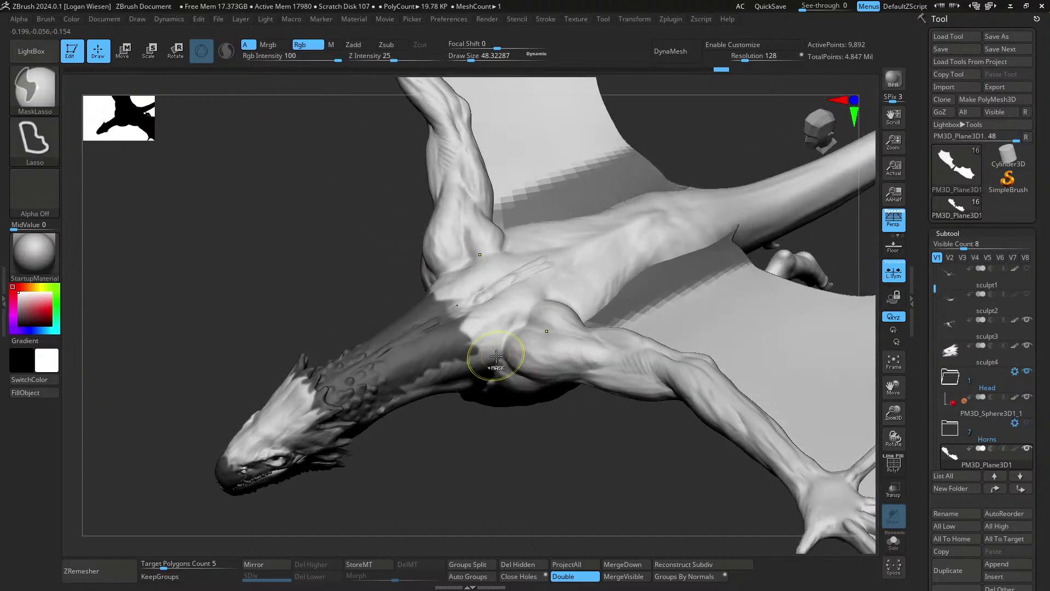
mouse_move(493, 361)
ctrl+mouse_down()
mouse_move(517, 359)
mouse_move(470, 367)
ctrl+mouse_up()
- Select the dragon's body subtool and lasso-mask its back from the base of the neck to the tail
alt+click(541, 364)
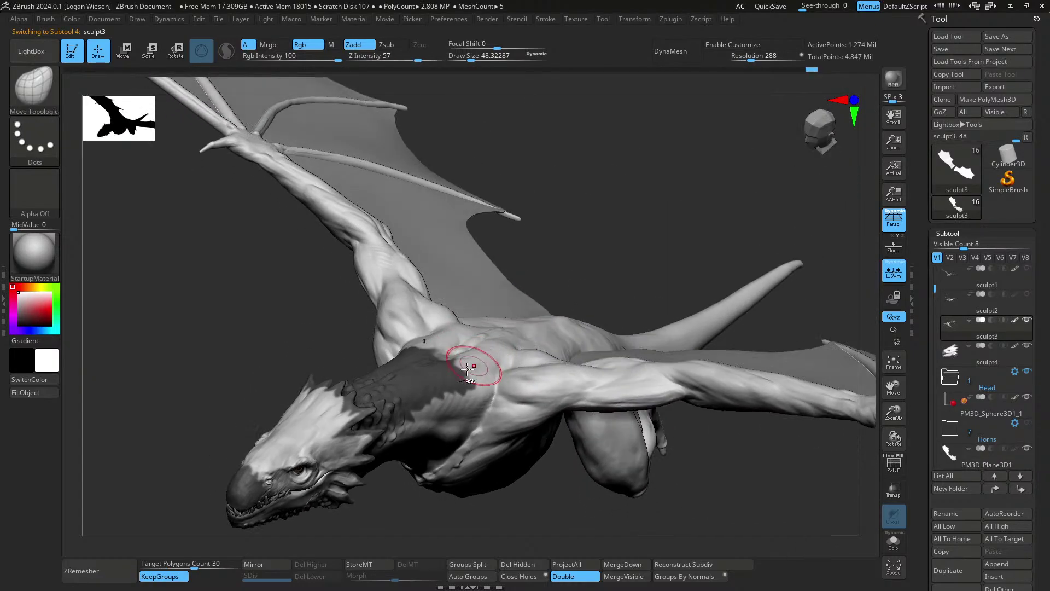
key(ctrl)
ctrl+drag(509, 252, 466, 307)
mouse_move(492, 284)
right_down()
mouse_move(527, 316)
mouse_move(558, 426)
mouse_move(548, 331)
mouse_move(497, 359)
right_up()
key(ctrl)
key(ctrl)
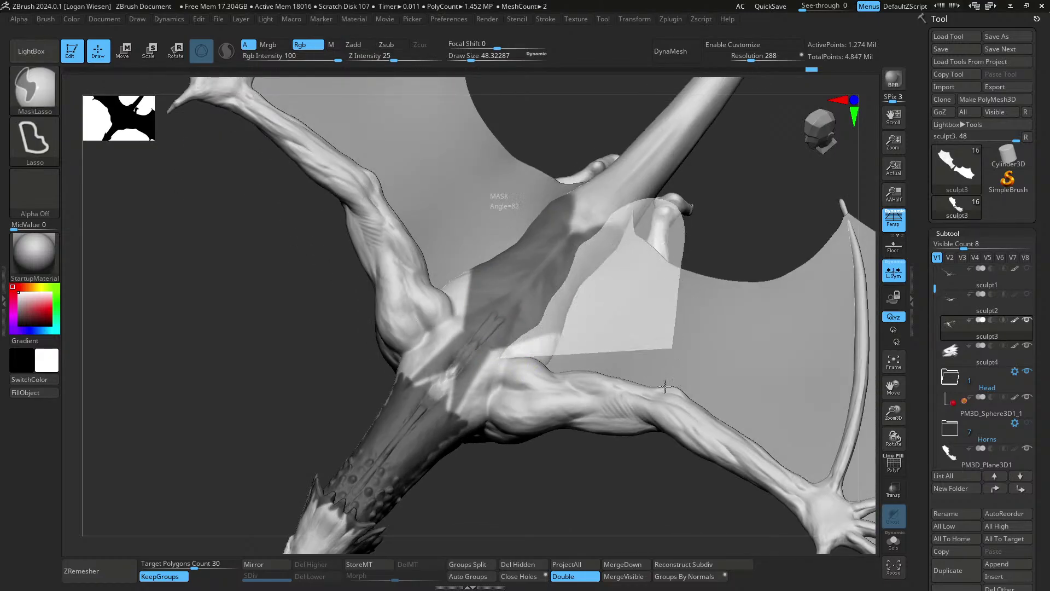
ctrl+drag(665, 386, 558, 493)
mouse_move(558, 493)
right_down()
mouse_move(553, 383)
mouse_move(520, 427)
mouse_move(476, 293)
right_up()
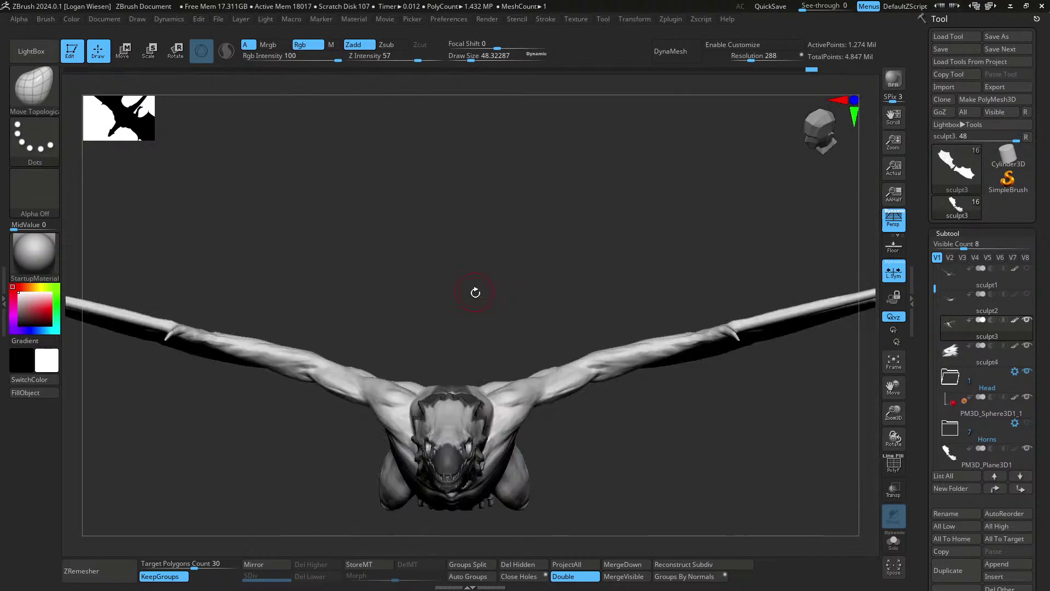
- Adjust the lasso mask around the neck and shoulders so that it covers only the back
drag(475, 293, 535, 372)
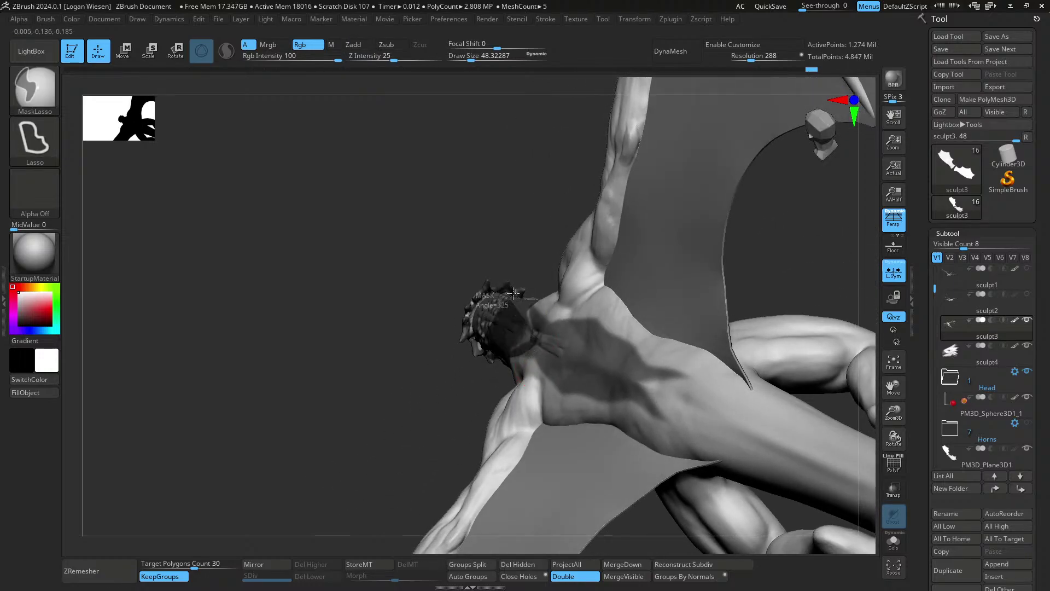
ctrl+drag(538, 327, 538, 335)
mouse_move(540, 352)
right_down()
mouse_move(582, 301)
mouse_move(559, 363)
mouse_move(569, 359)
right_up()
mouse_move(362, 424)
ctrl+mouse_down()
mouse_move(374, 334)
mouse_move(447, 330)
ctrl+mouse_up()
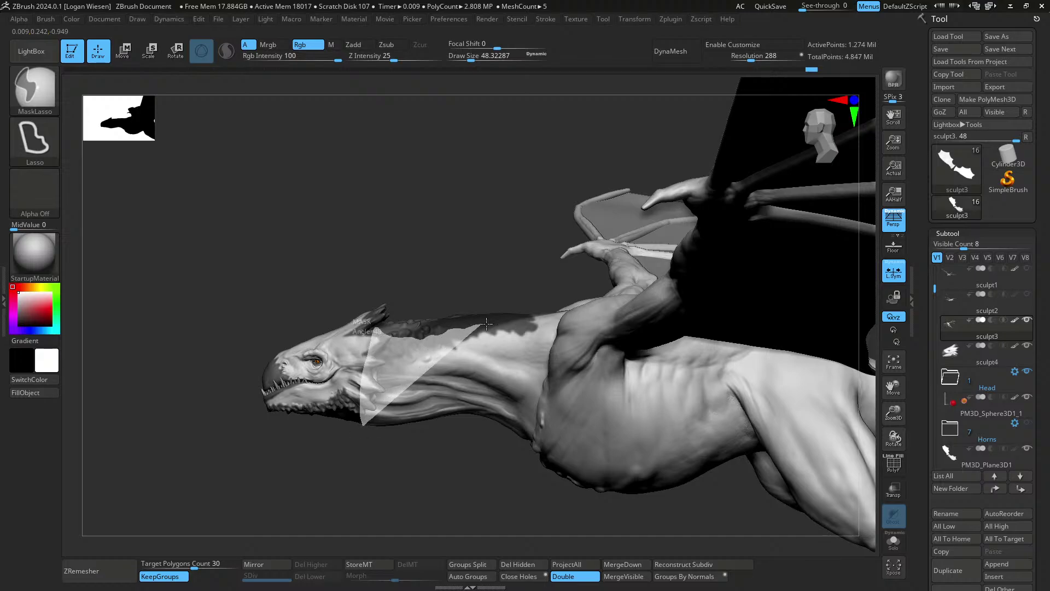
ctrl+drag(562, 349, 484, 494)
right_drag(513, 380, 514, 478)
mouse_move(509, 358)
right_down()
mouse_move(516, 476)
mouse_move(497, 394)
right_up()
- Invert the mask and fill the unmasked back with the dark grey sampled from the neck
ctrl+click(469, 485)
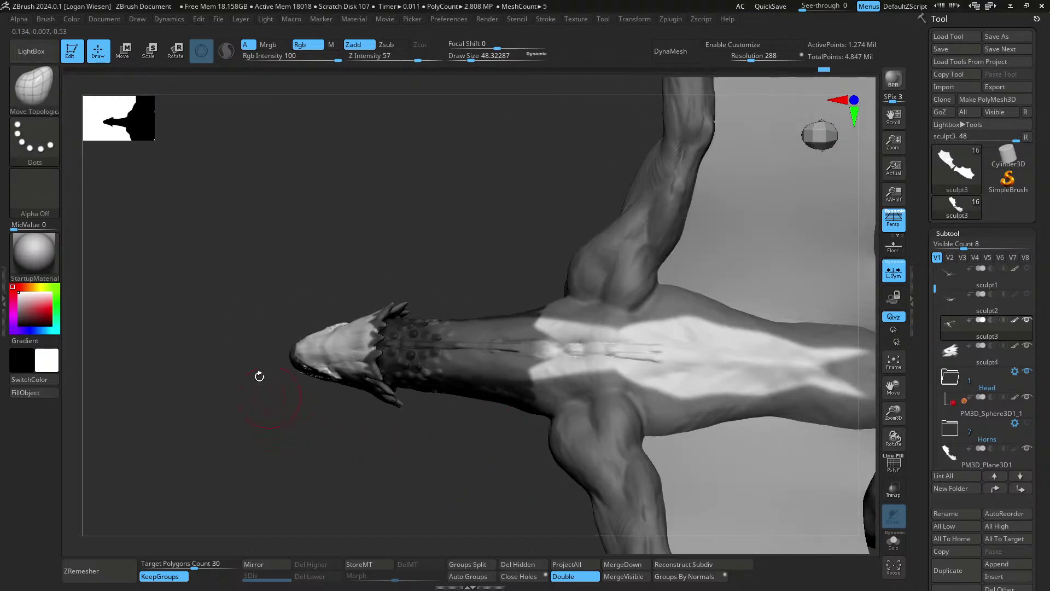
key(c)
click(34, 392)
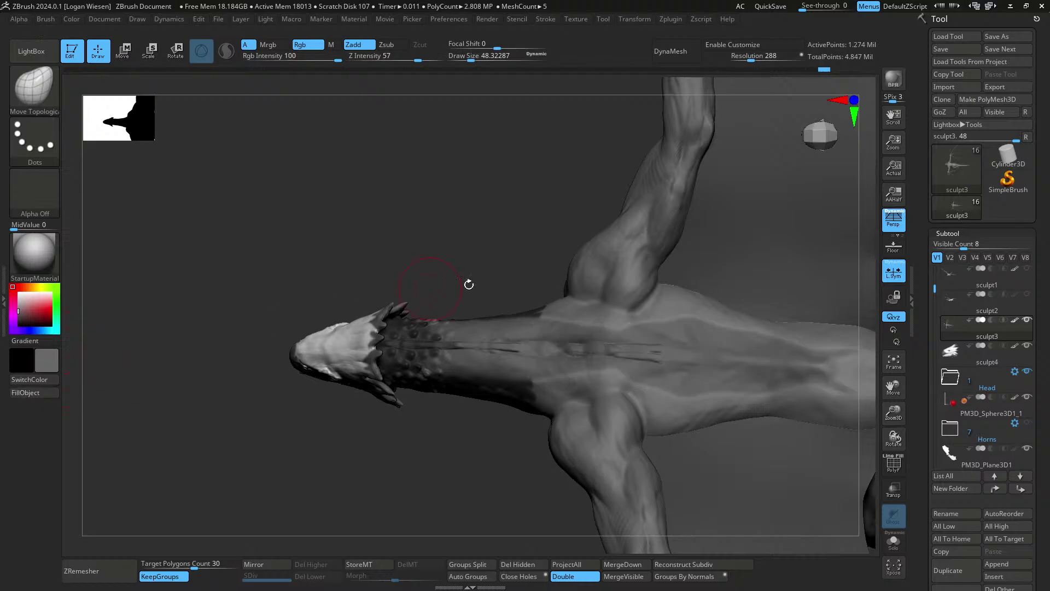
- Paint dark grey along the edges of the back marking between the shoulders, using the Standard brush at draw size about 13
mouse_move(481, 329)
right_down()
mouse_move(547, 263)
mouse_move(617, 258)
mouse_move(513, 241)
mouse_move(567, 351)
mouse_move(596, 274)
mouse_move(547, 270)
mouse_move(546, 303)
right_up()
key(s)
drag(545, 303, 540, 303)
mouse_move(541, 303)
ctrl+right_down()
mouse_move(539, 363)
mouse_move(509, 351)
mouse_move(507, 312)
ctrl+right_up()
key(s)
drag(507, 312, 499, 312)
mouse_move(499, 312)
right_down()
mouse_move(505, 355)
mouse_move(494, 341)
right_up()
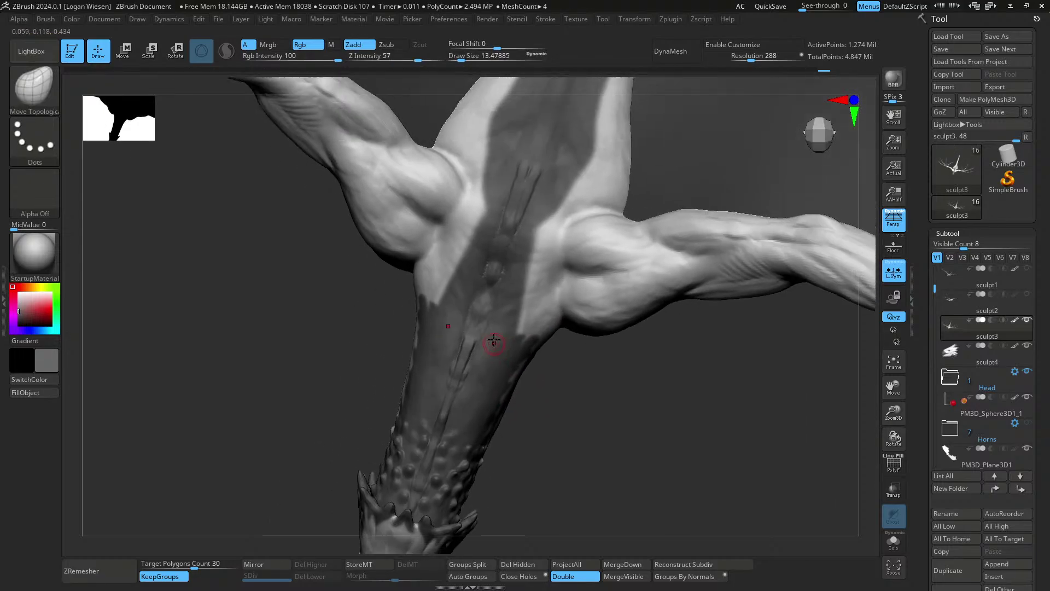
key(b)
key(s)
key(t)
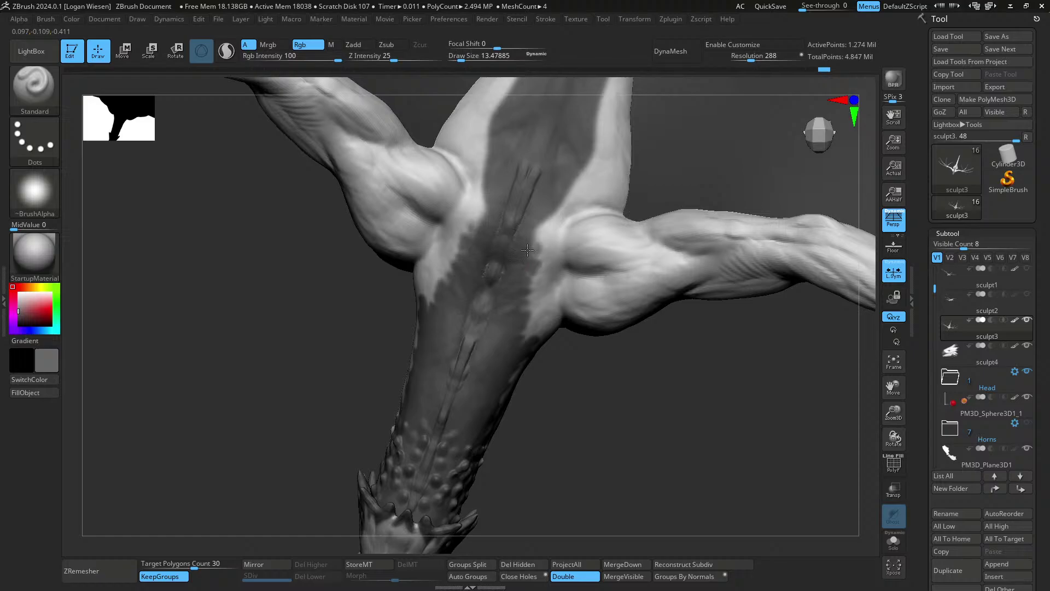
drag(527, 250, 525, 224)
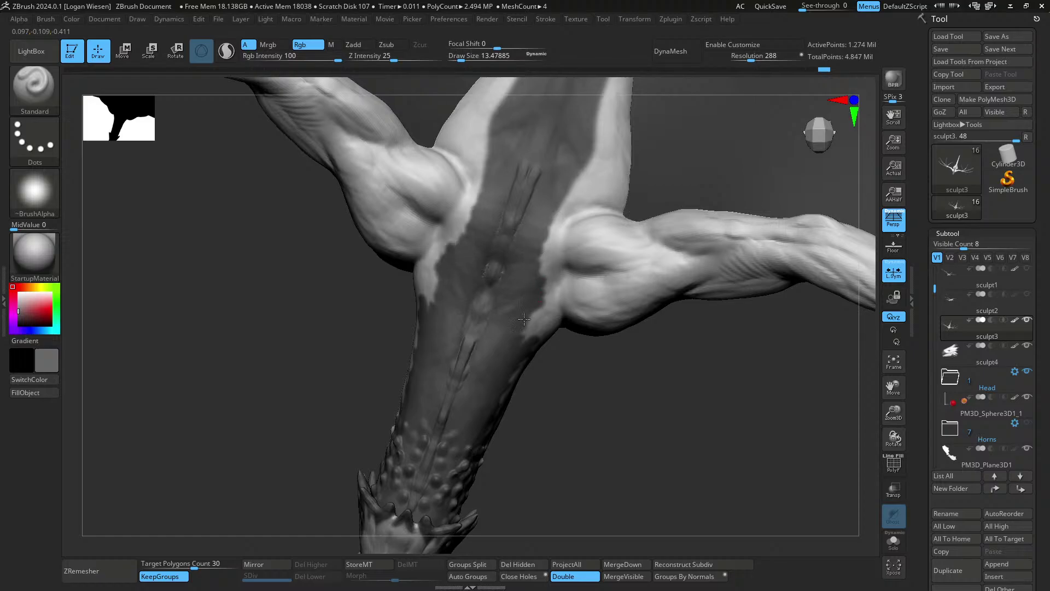
drag(548, 293, 552, 277)
- Undo the black strokes beside the shoulders and paint white into the edges of the back marking there
mouse_move(537, 258)
right_down()
mouse_move(544, 345)
mouse_move(541, 327)
mouse_move(557, 314)
mouse_move(552, 281)
right_up()
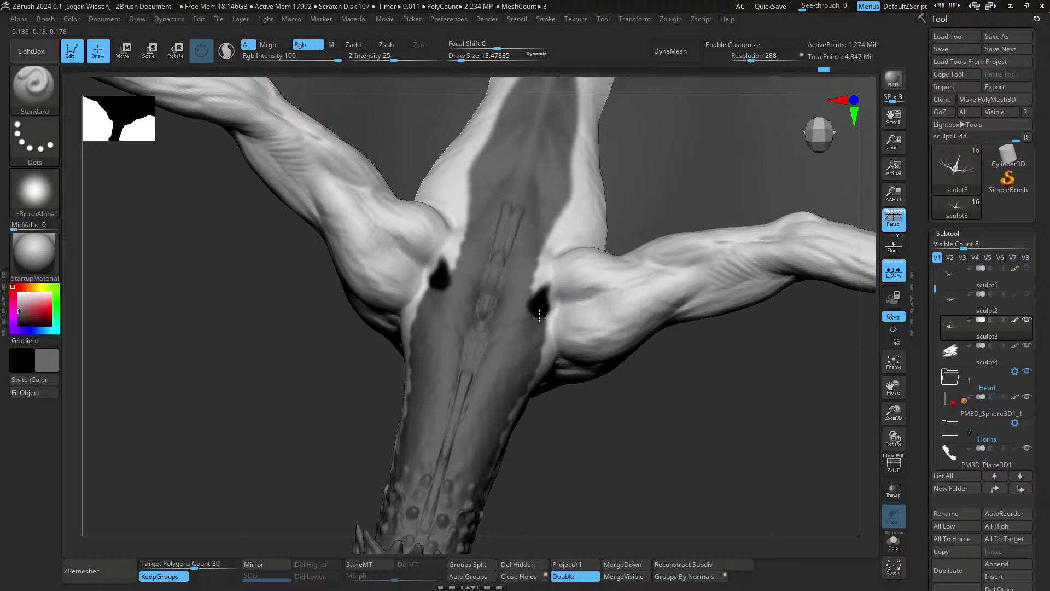
key(ctrl+z)
key(v)
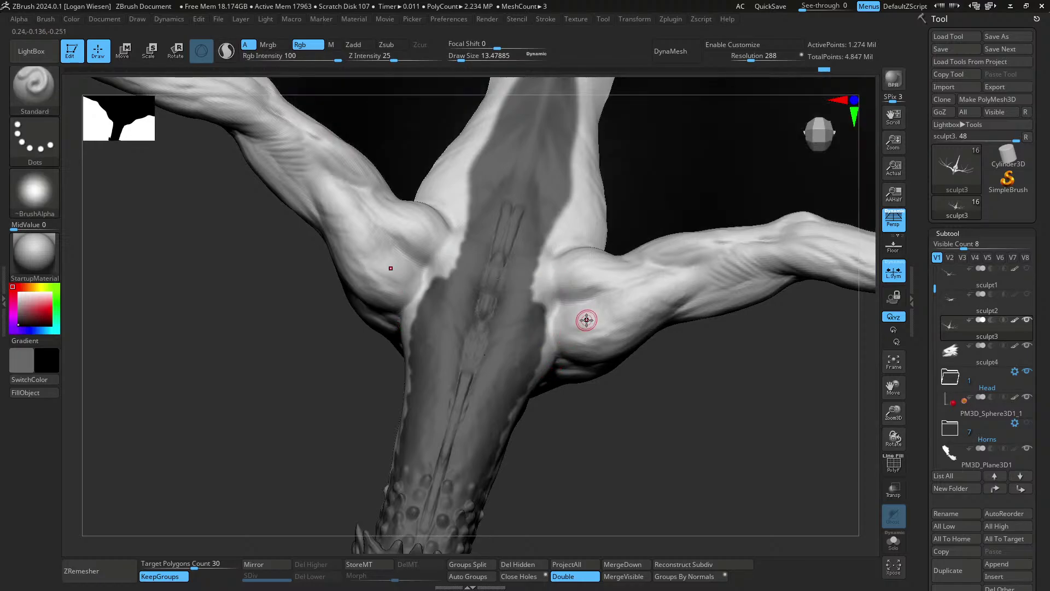
key(c)
right_drag(538, 323, 548, 292)
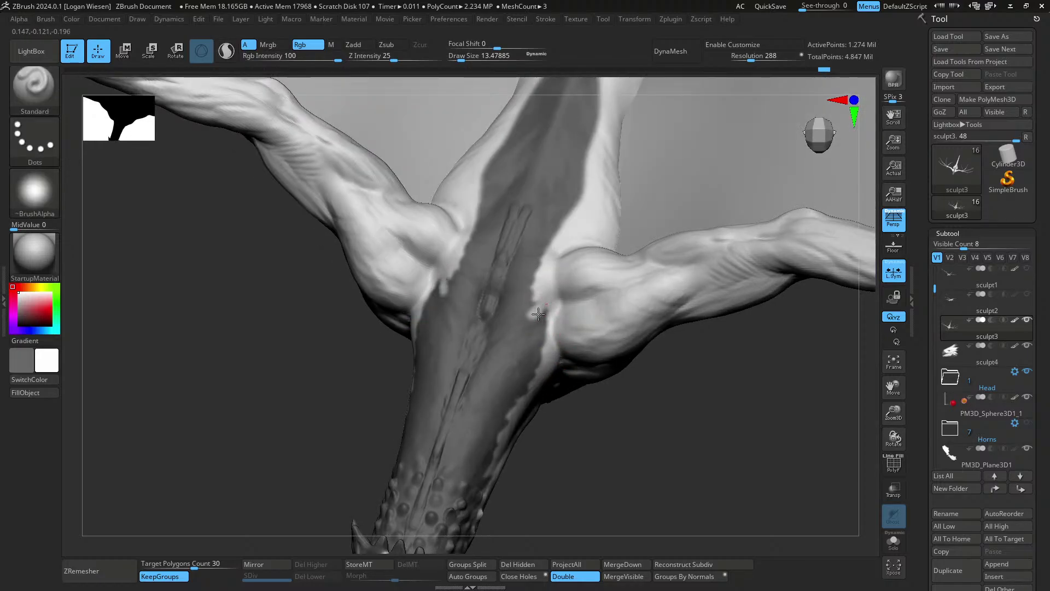
drag(527, 339, 535, 350)
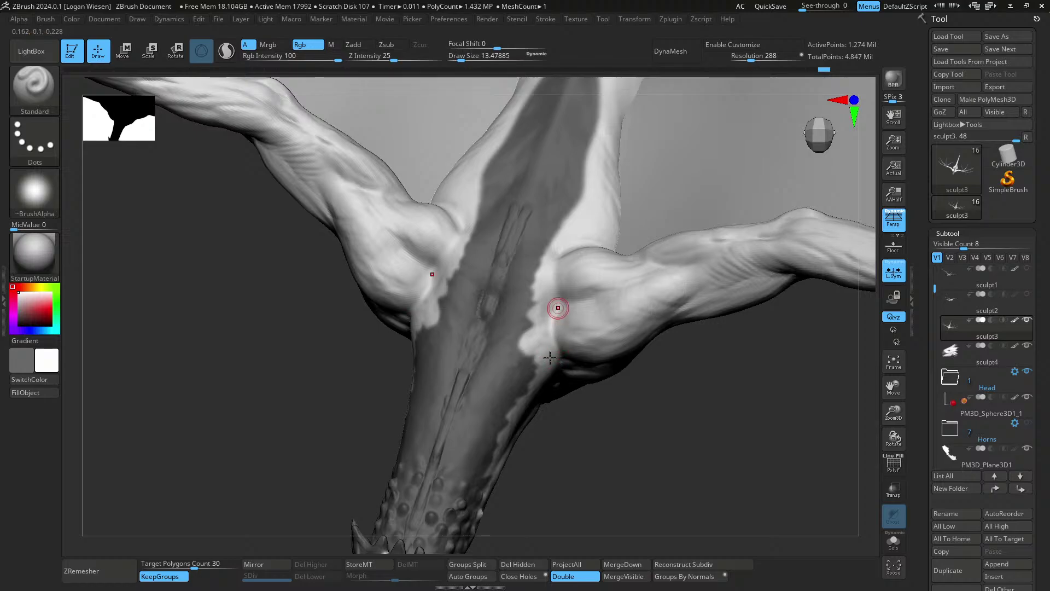
right_drag(550, 358, 551, 390)
- Paint a dark grey stripe from the lower back down the centre of the tail
key(v)
mouse_move(550, 235)
alt+right_down()
mouse_move(549, 342)
mouse_move(547, 314)
alt+right_up()
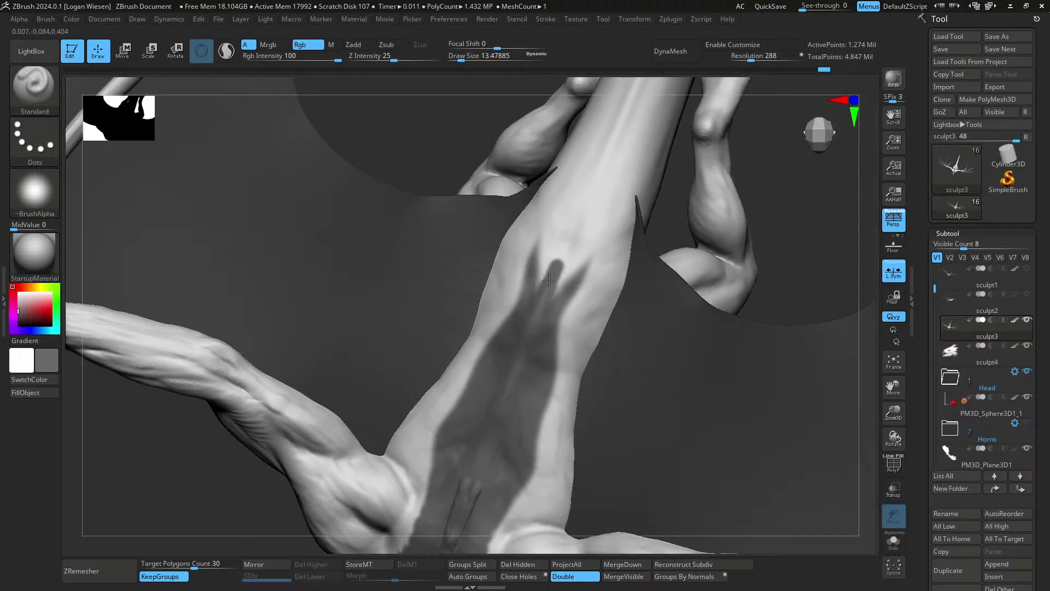
drag(549, 281, 572, 232)
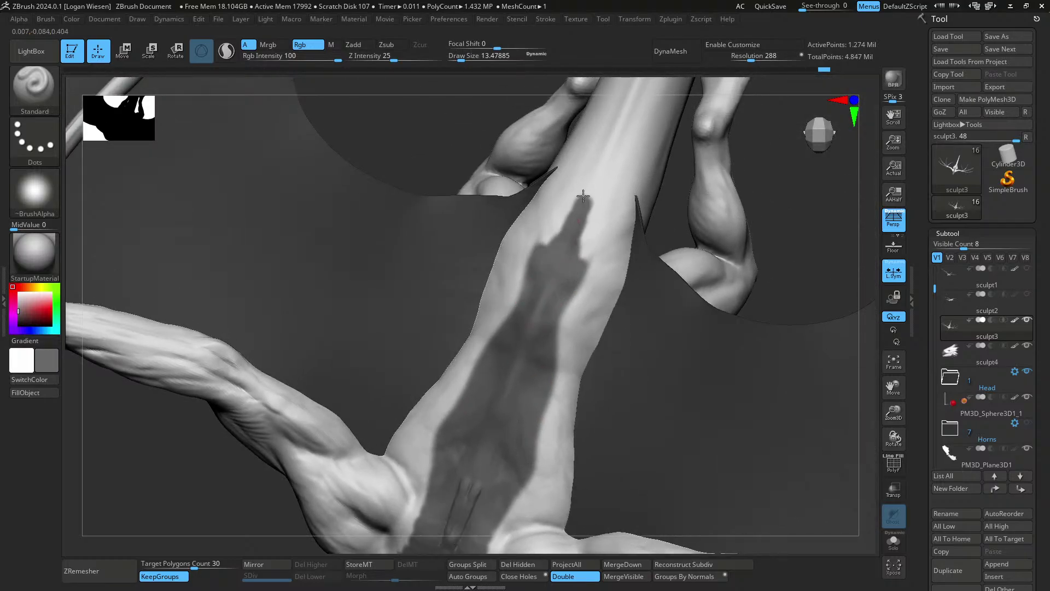
drag(584, 196, 610, 127)
right_drag(619, 131, 581, 241)
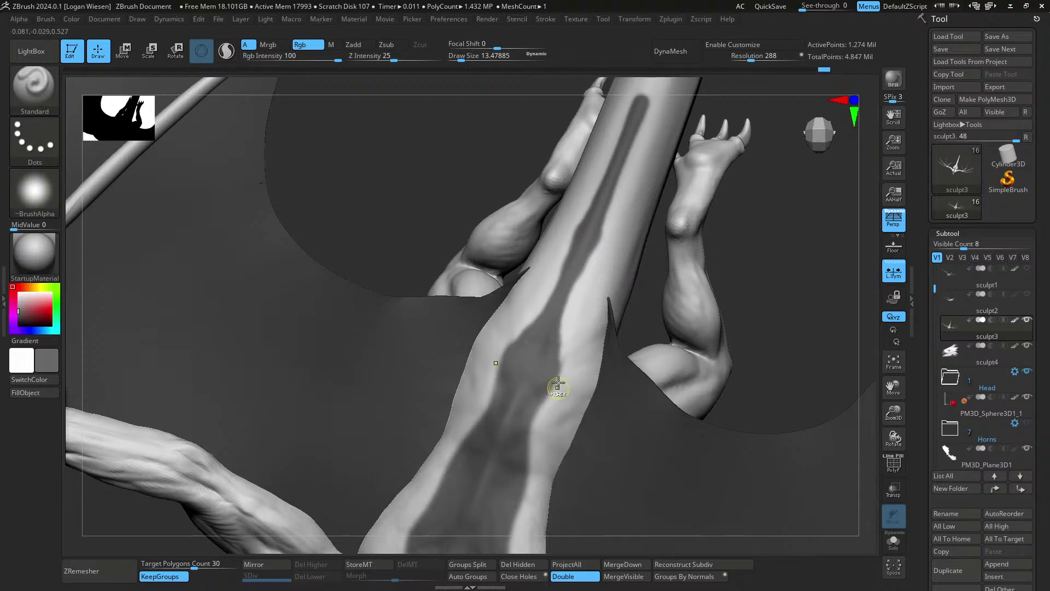
- Taper the end of the grey tail stripe to a point by painting white along its sides
ctrl+right_drag(558, 383, 569, 279)
right_drag(569, 279, 542, 342)
ctrl+right_drag(540, 286, 531, 385)
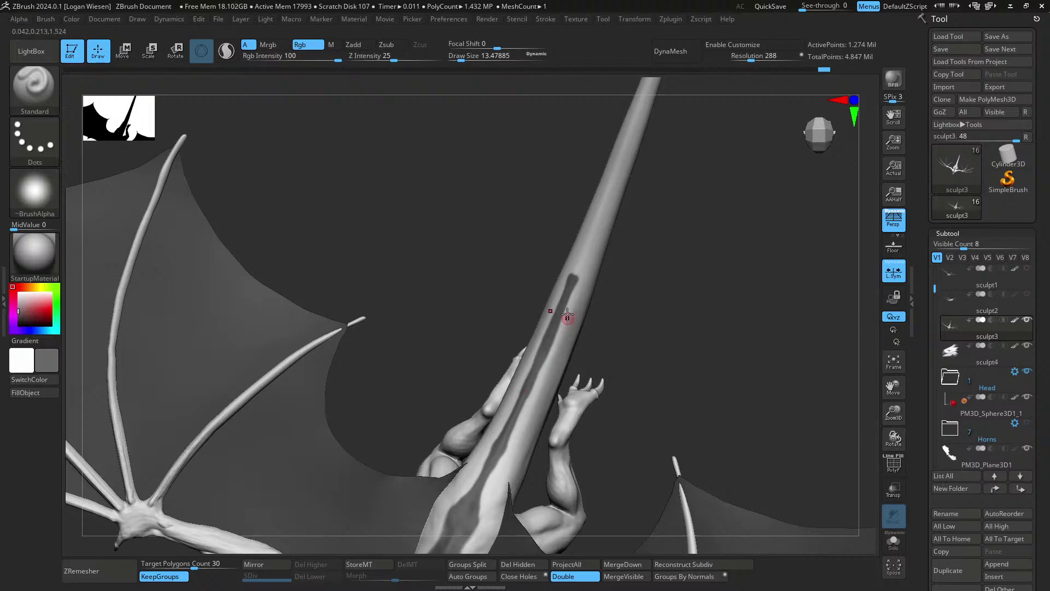
right_drag(568, 314, 576, 299)
key(v)
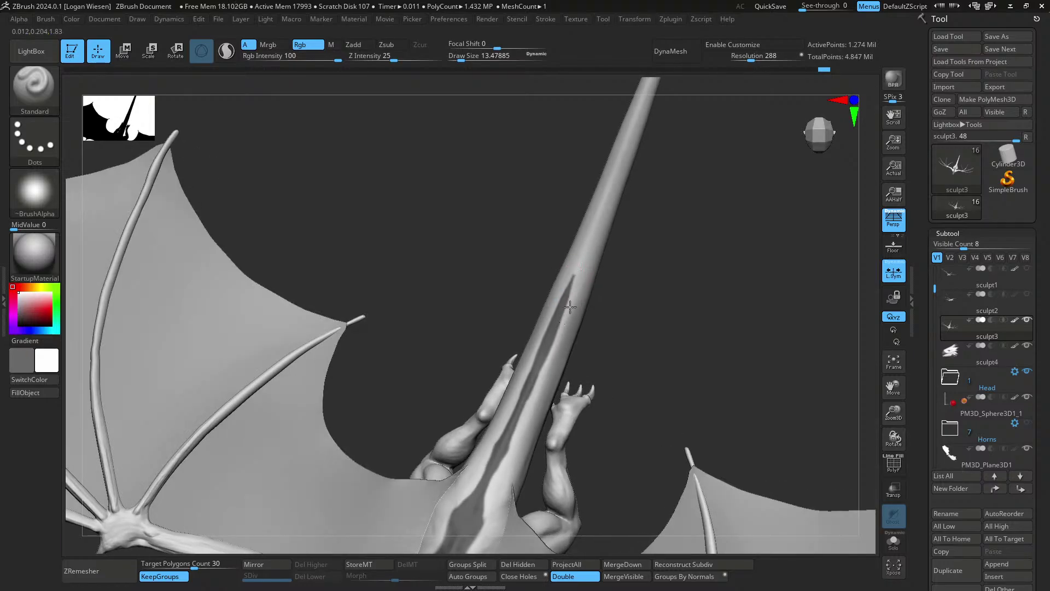
ctrl+right_drag(549, 389, 550, 323)
- Try painting the shoulders and upper arms dark grey with the draw size at about 28
key(v)
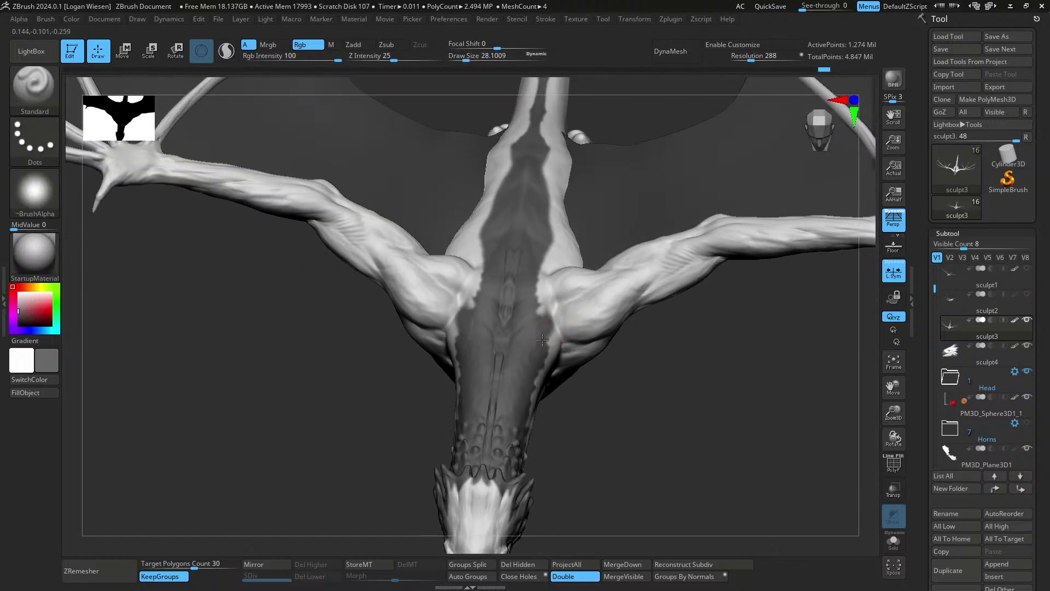
mouse_move(616, 299)
ctrl+mouse_down()
mouse_move(591, 314)
mouse_move(663, 284)
ctrl+mouse_up()
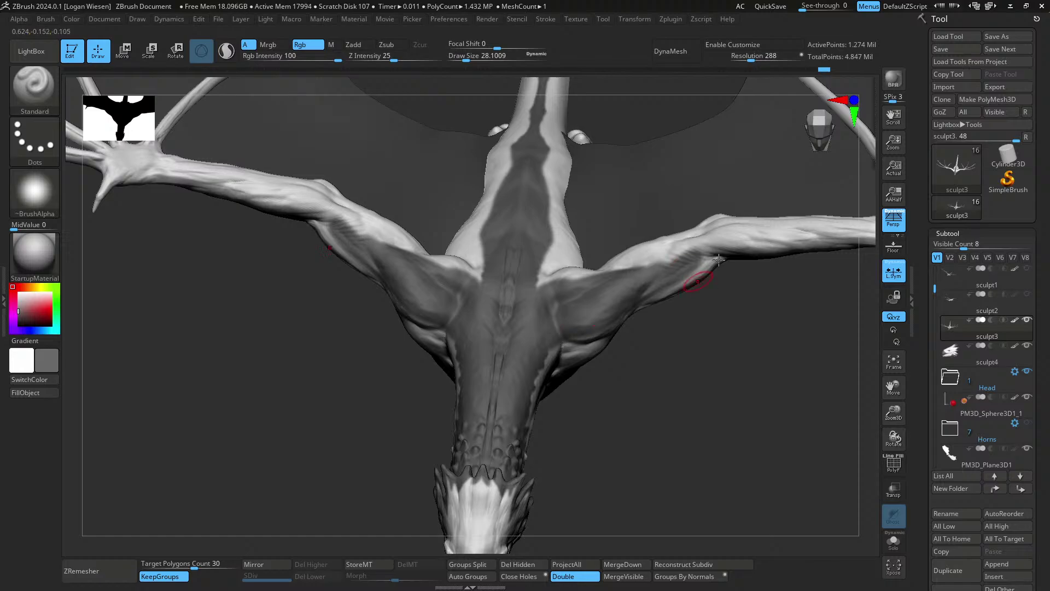
ctrl+right_drag(719, 260, 652, 364)
mouse_move(647, 305)
right_down()
mouse_move(622, 403)
mouse_move(615, 322)
mouse_move(638, 281)
mouse_move(774, 335)
mouse_move(693, 223)
mouse_move(664, 371)
mouse_move(626, 403)
mouse_move(570, 347)
mouse_move(599, 250)
right_up()
- Try painting the belly below the rib cage dark grey with the draw size at about 39
key(s)
drag(600, 249, 593, 250)
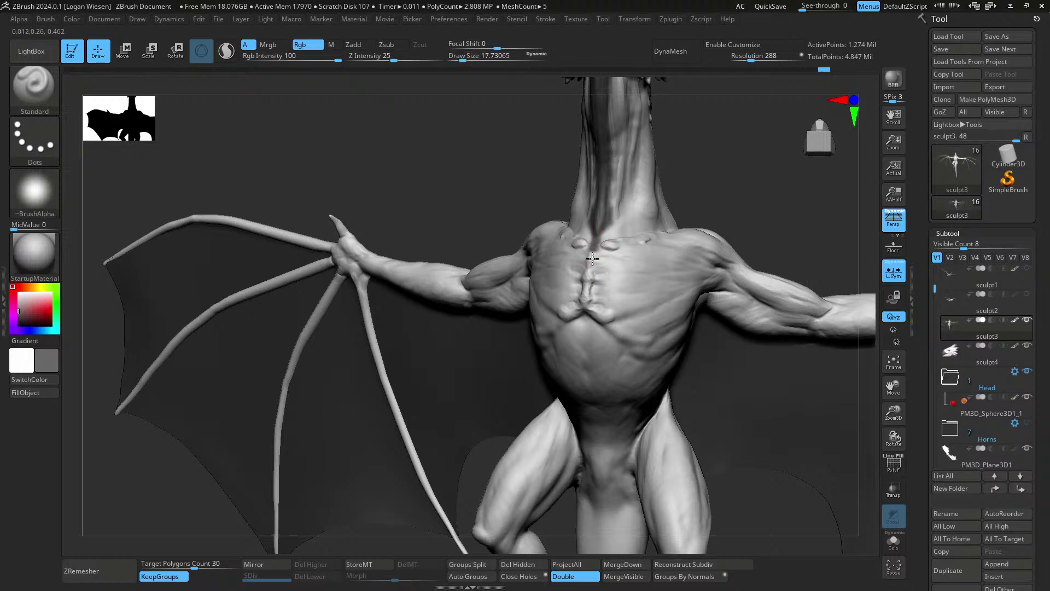
right_drag(615, 336, 644, 322)
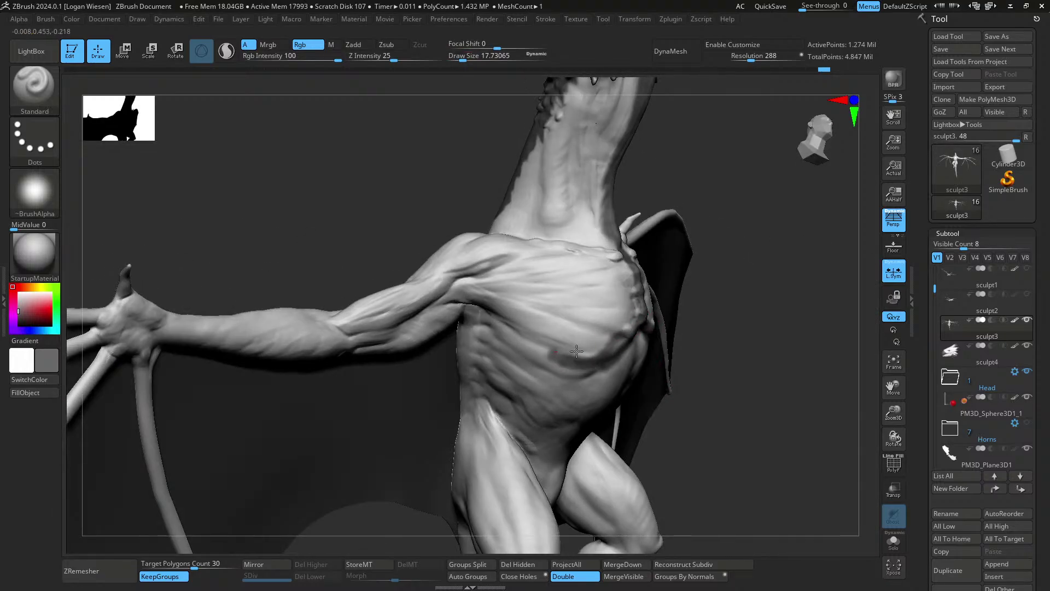
mouse_move(565, 383)
right_down()
mouse_move(555, 353)
mouse_move(582, 331)
mouse_move(625, 322)
right_up()
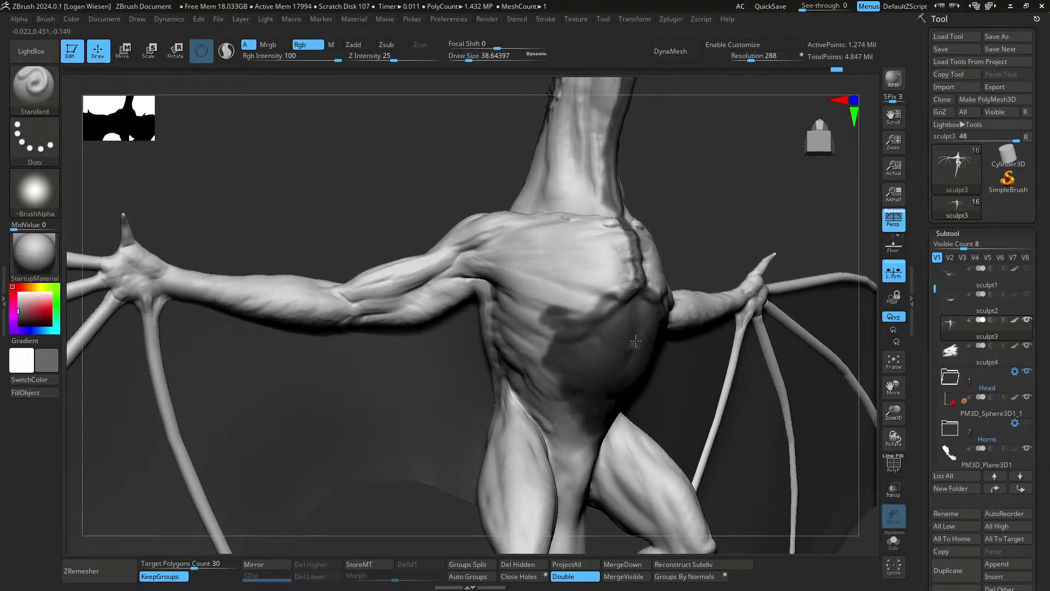
right_drag(579, 456, 579, 324)
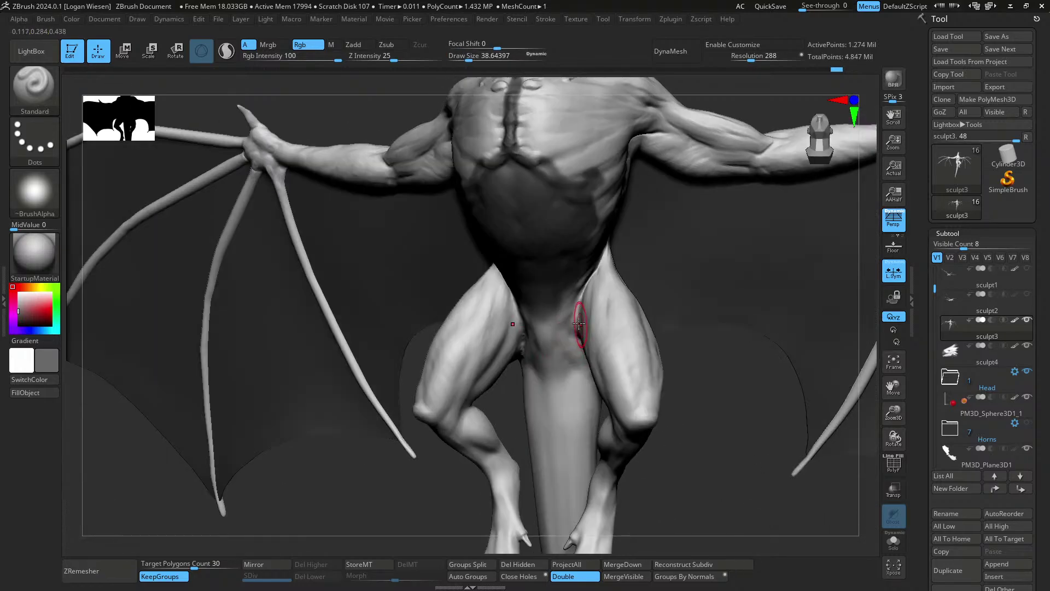
- Paint the two bony knobs at the base of the throat and the upper sternum dark grey at draw size about 16
mouse_move(551, 384)
right_down()
mouse_move(556, 465)
mouse_move(556, 342)
mouse_move(628, 380)
mouse_move(664, 278)
mouse_move(553, 306)
mouse_move(512, 333)
right_up()
mouse_move(516, 257)
right_down()
mouse_move(546, 367)
mouse_move(574, 246)
mouse_move(546, 265)
right_up()
key(s)
drag(547, 265, 545, 298)
key(bracketleft)
mouse_move(545, 277)
right_down()
mouse_move(549, 263)
mouse_move(548, 276)
right_up()
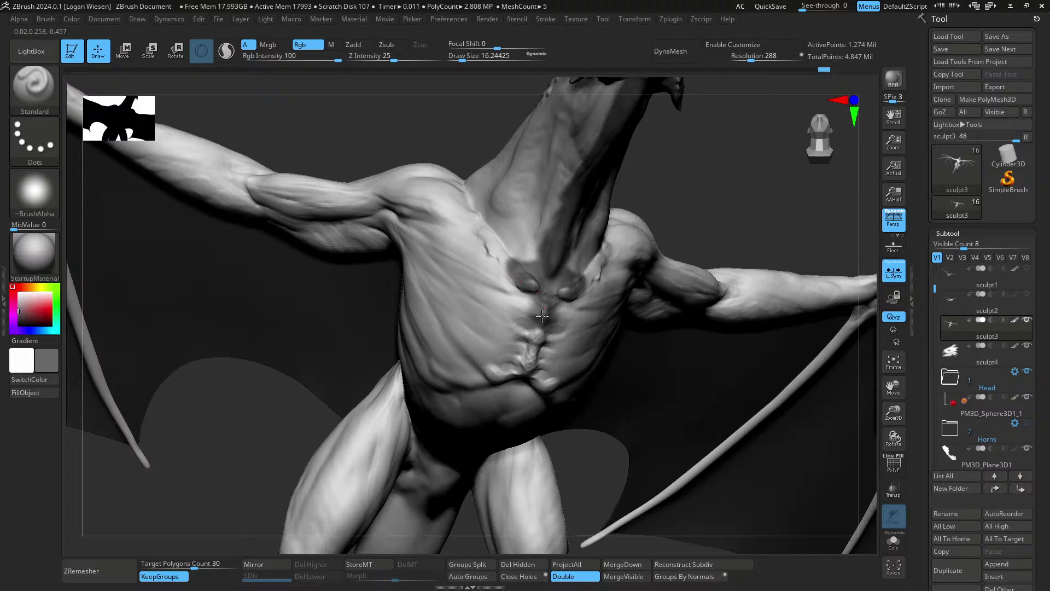
- Extend the dark grey along the sternum and lower chest ridges with a draw size of about 11, adding a short belly stripe
right_drag(529, 359, 544, 267)
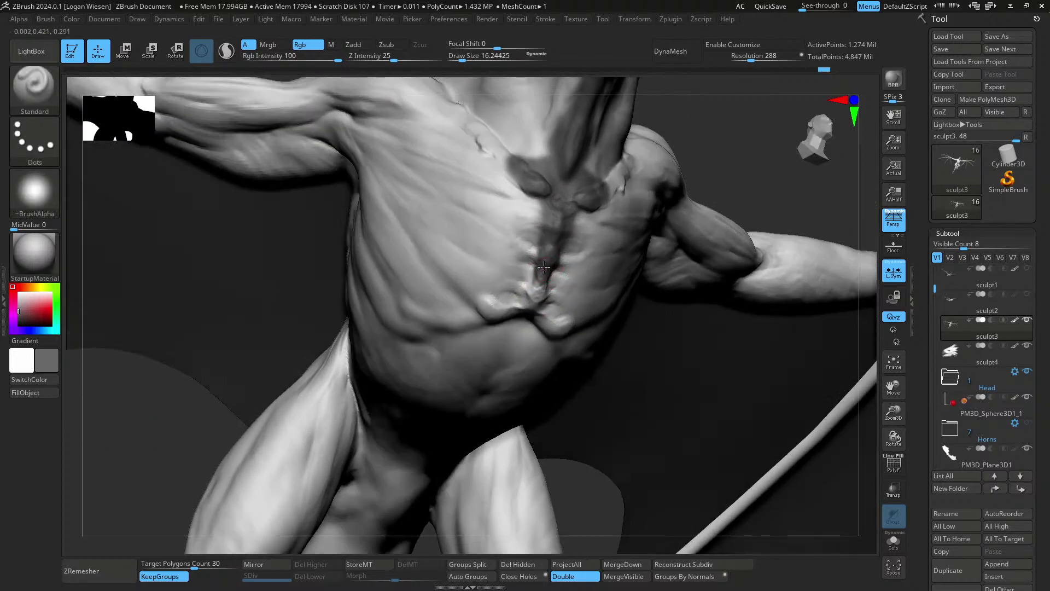
key(s)
alt+drag(535, 249, 541, 259)
alt+drag(527, 250, 542, 255)
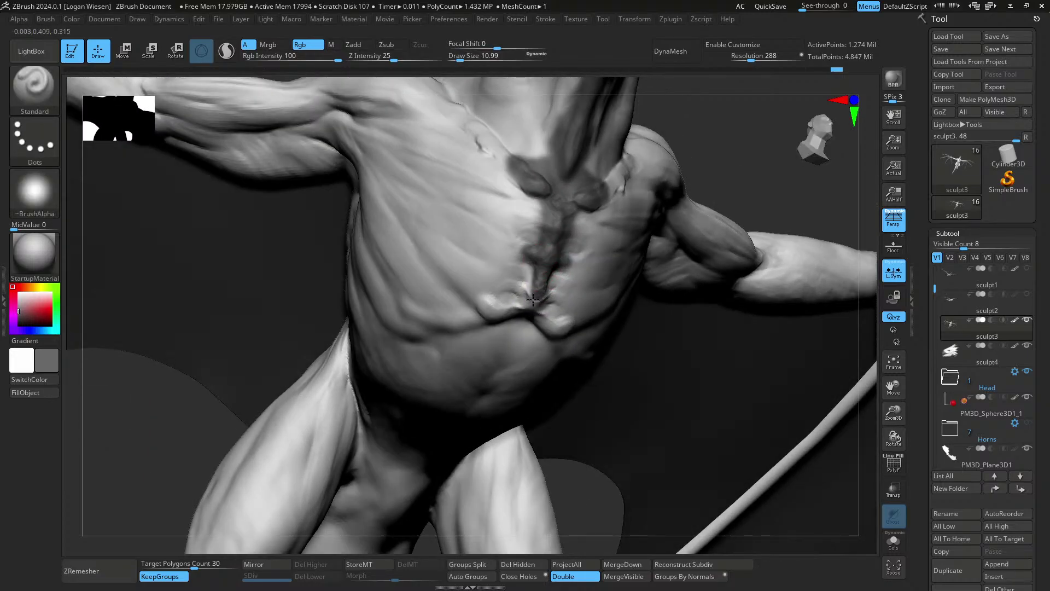
right_drag(507, 315, 527, 310)
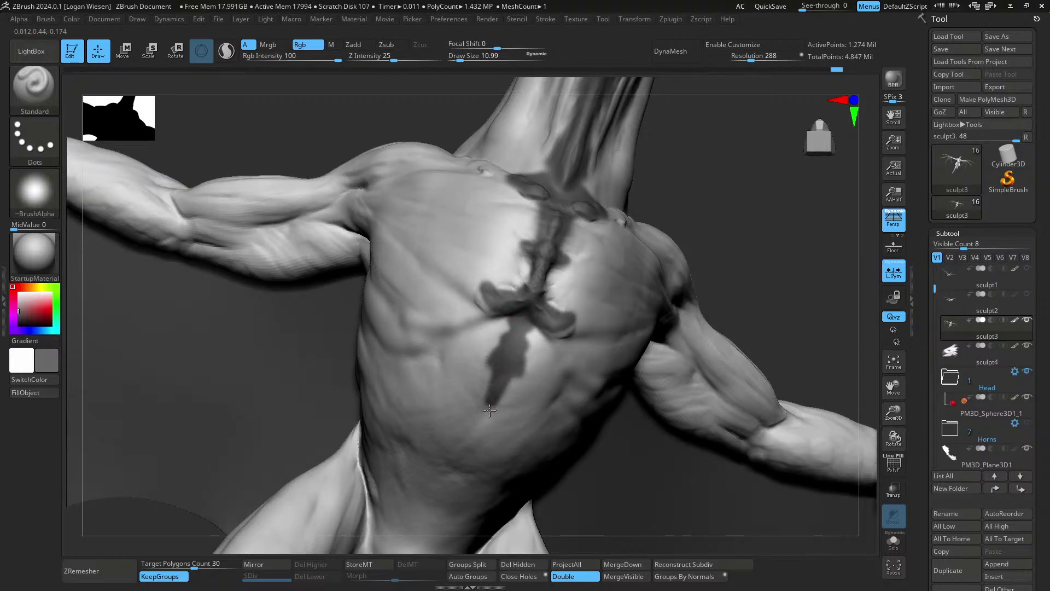
- Sharpen the belly stripe and trim the edges of the chest markings with white paint
key(v)
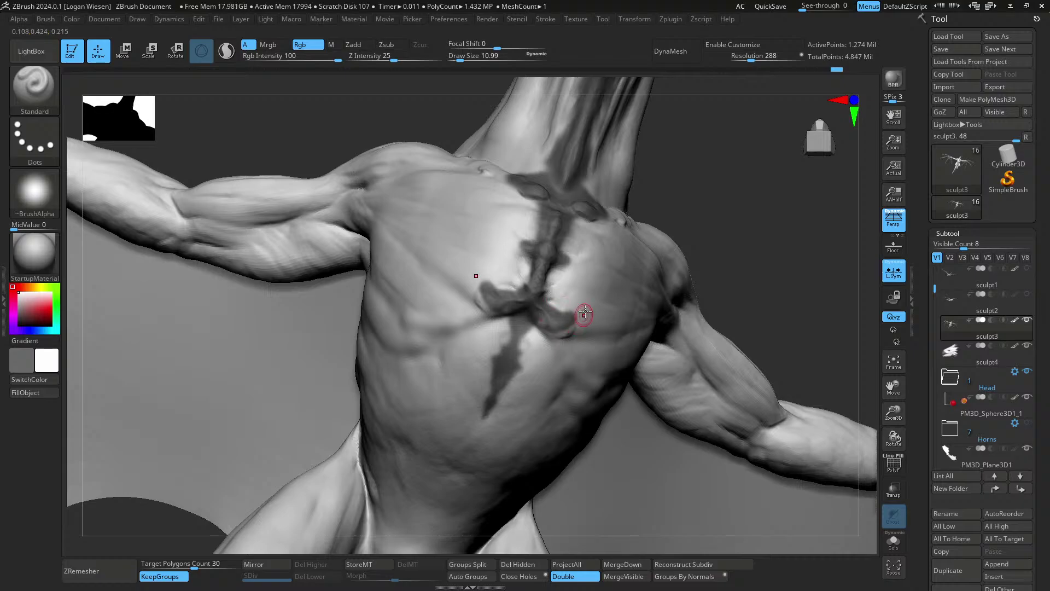
ctrl+right_drag(588, 397, 589, 334)
right_drag(589, 334, 582, 281)
ctrl+right_drag(582, 282, 578, 314)
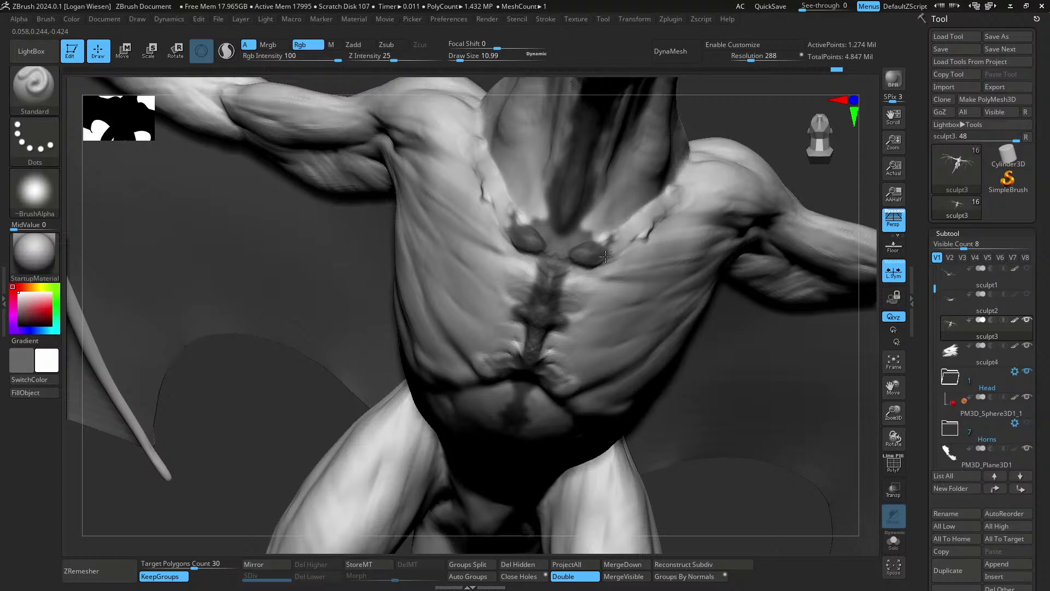
- Paint a jagged dark grey stripe along the side of the throat at a draw size of about 7 to 10
ctrl+right_drag(631, 352, 632, 306)
right_drag(632, 306, 574, 339)
key(v)
right_drag(575, 293, 546, 316)
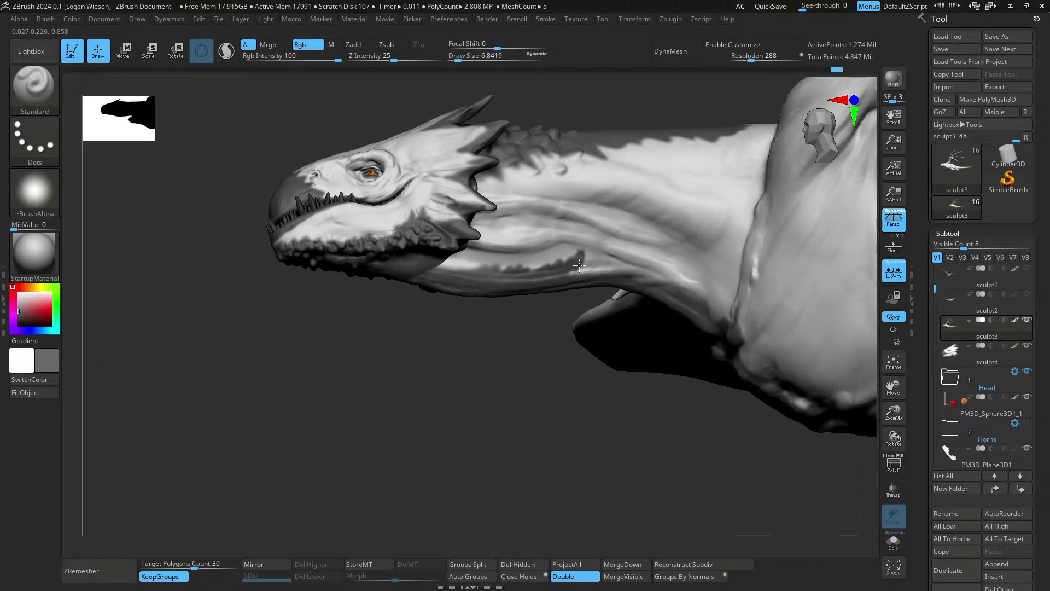
drag(610, 267, 615, 266)
key(s)
drag(607, 279, 610, 279)
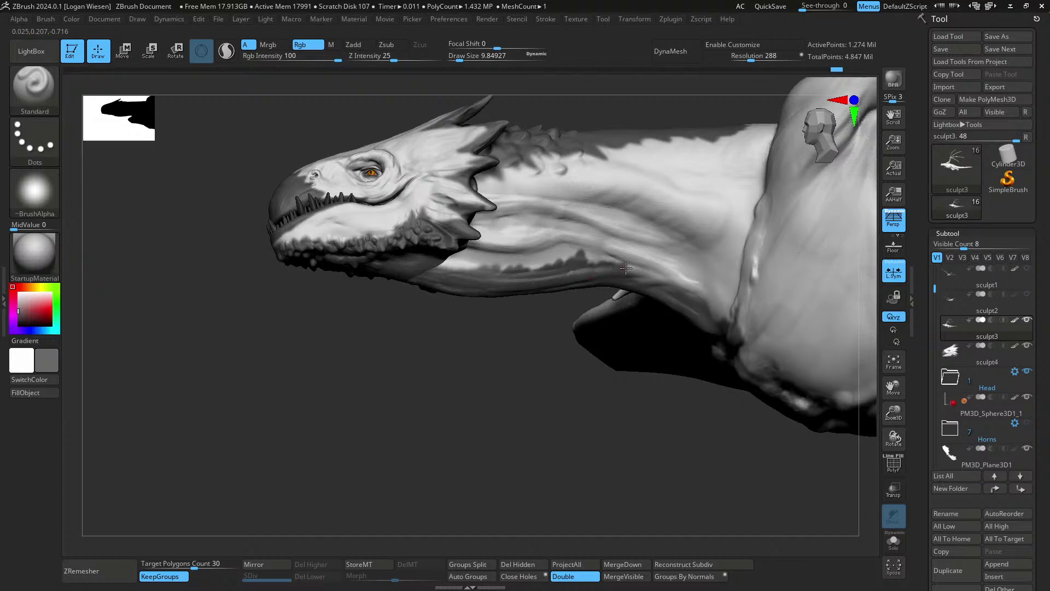
- Trim the throat stripe's edge with white paint and fill the underside of the throat with dark grey at draw size about 10
right_drag(717, 300, 688, 300)
key(v)
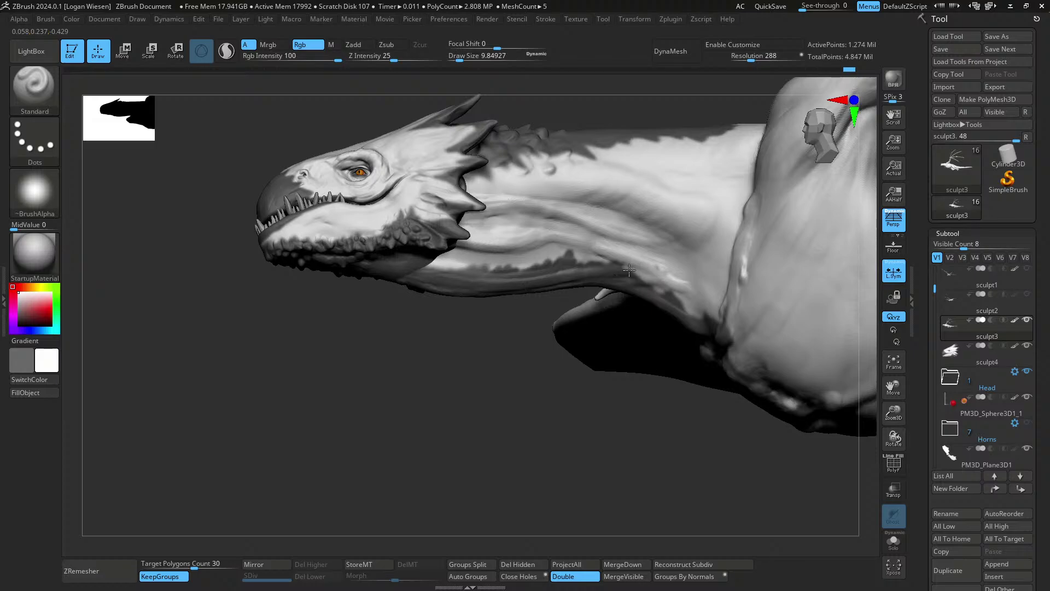
right_drag(560, 248, 461, 261)
key(v)
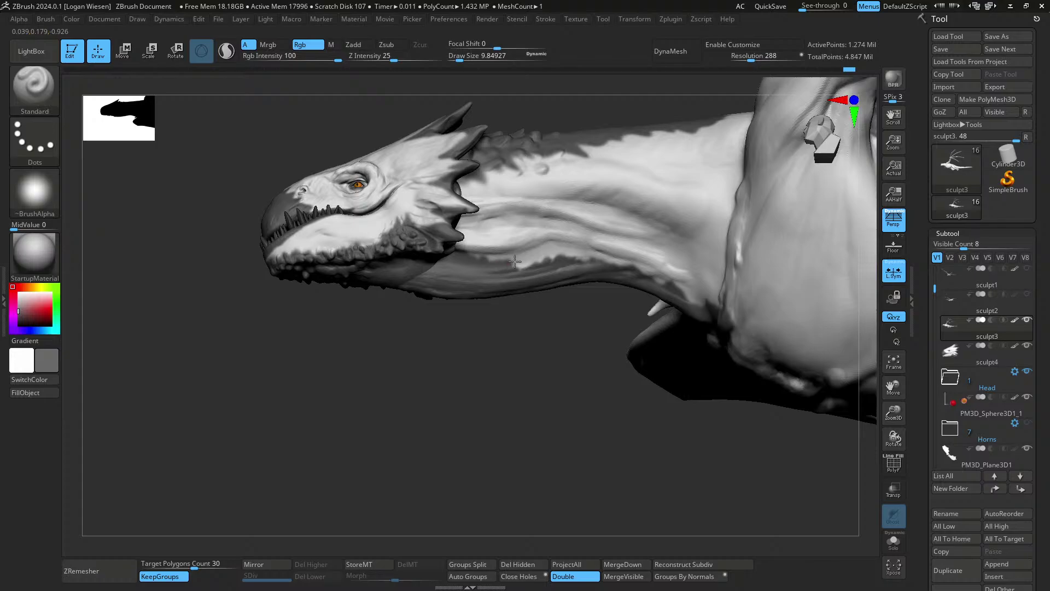
mouse_move(592, 293)
right_down()
mouse_move(559, 251)
mouse_move(563, 265)
mouse_move(698, 249)
mouse_move(675, 347)
right_up()
mouse_move(675, 347)
ctrl+right_down()
mouse_move(652, 252)
mouse_move(698, 312)
mouse_move(684, 348)
mouse_move(698, 291)
mouse_move(651, 272)
ctrl+right_up()
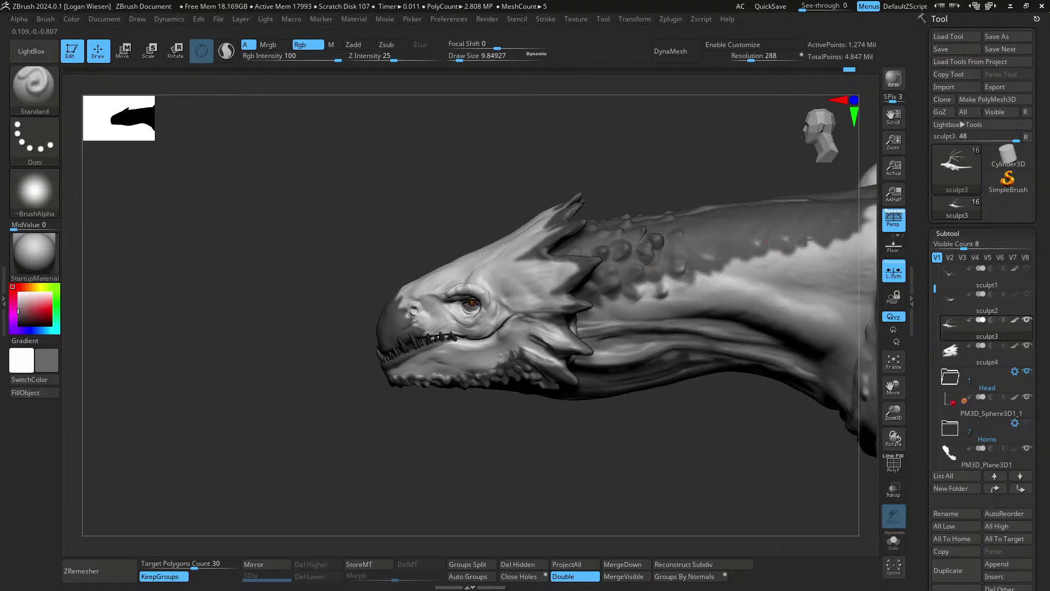
right_drag(712, 250, 736, 279)
ctrl+right_drag(736, 279, 706, 378)
right_drag(706, 378, 722, 256)
mouse_move(605, 268)
ctrl+right_down()
mouse_move(621, 298)
mouse_move(612, 254)
mouse_move(607, 281)
mouse_move(598, 254)
mouse_move(549, 224)
mouse_move(500, 214)
mouse_move(621, 265)
mouse_move(545, 239)
mouse_move(683, 311)
mouse_move(655, 275)
mouse_move(628, 343)
mouse_move(624, 301)
ctrl+right_up()
key(v)
- Select the head subtool sculpt4 and build up the folds below the eye with ClayBuildup at draw size about 5, then 2
mouse_move(624, 301)
right_down()
mouse_move(651, 312)
mouse_move(711, 290)
mouse_move(668, 335)
mouse_move(689, 361)
right_up()
mouse_move(689, 361)
right_down()
mouse_move(743, 265)
mouse_move(631, 348)
mouse_move(579, 313)
mouse_move(521, 305)
mouse_move(536, 271)
mouse_move(489, 281)
mouse_move(631, 271)
mouse_move(570, 335)
mouse_move(518, 325)
right_up()
alt+click(661, 262)
key(b)
key(c)
key(b)
key(s)
drag(518, 325, 521, 325)
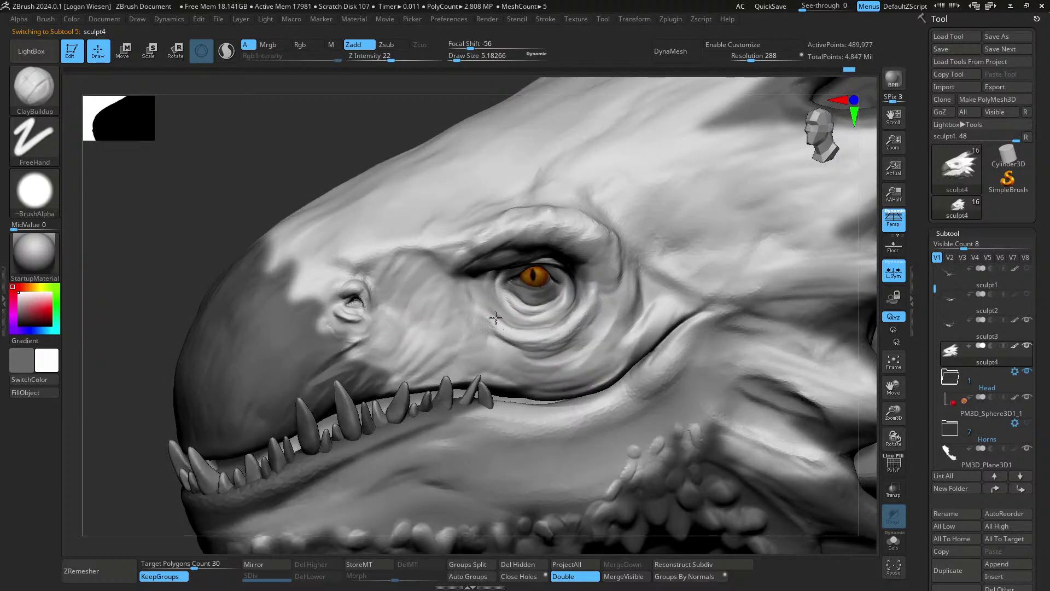
mouse_move(496, 317)
right_down()
mouse_move(523, 308)
mouse_move(535, 323)
mouse_move(518, 314)
right_up()
key(s)
drag(518, 312, 515, 312)
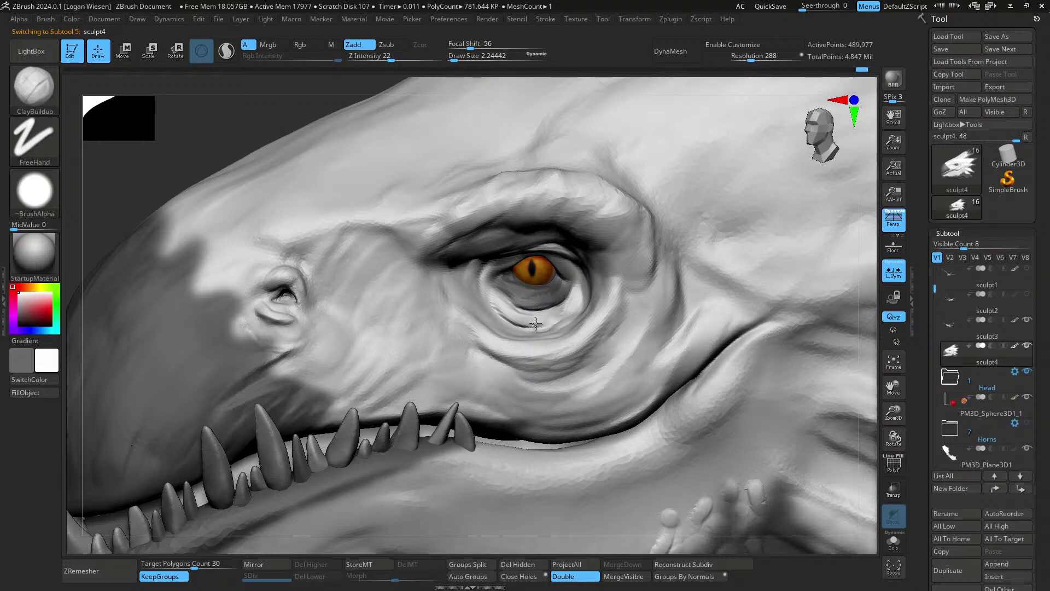
- Reshape the upper eyelid with the Move Topological brush at draw size about 5
mouse_move(536, 324)
right_down()
mouse_move(528, 239)
mouse_move(538, 257)
mouse_move(512, 246)
right_up()
key(b)
key(m)
key(t)
key(s)
drag(512, 246, 544, 244)
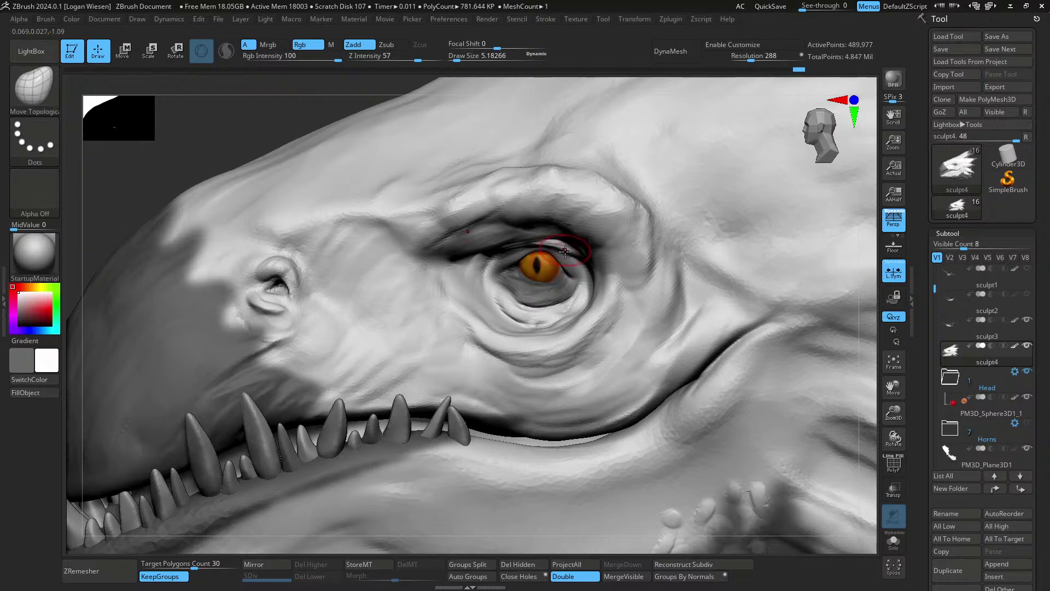
- Refine the rim of the nostril with ClayBuildup at draw size about 4
mouse_move(553, 239)
right_down()
mouse_move(540, 186)
mouse_move(520, 296)
mouse_move(534, 268)
mouse_move(525, 283)
right_up()
key(s)
drag(526, 282, 526, 283)
click(527, 283)
mouse_move(526, 283)
right_down()
mouse_move(514, 263)
mouse_move(650, 291)
mouse_move(617, 223)
mouse_move(584, 276)
mouse_move(727, 392)
mouse_move(657, 297)
mouse_move(648, 330)
right_up()
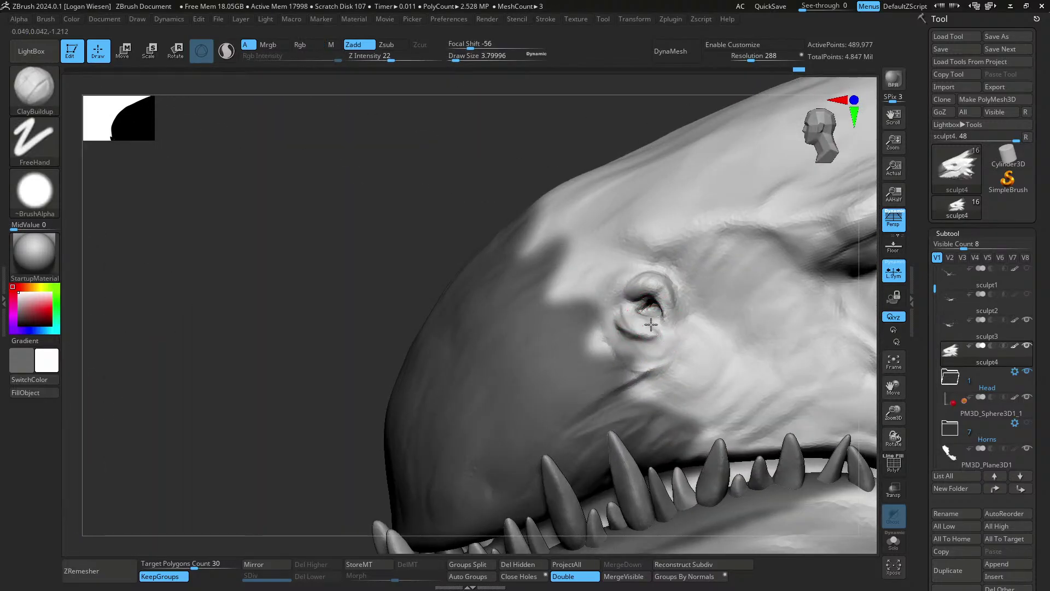
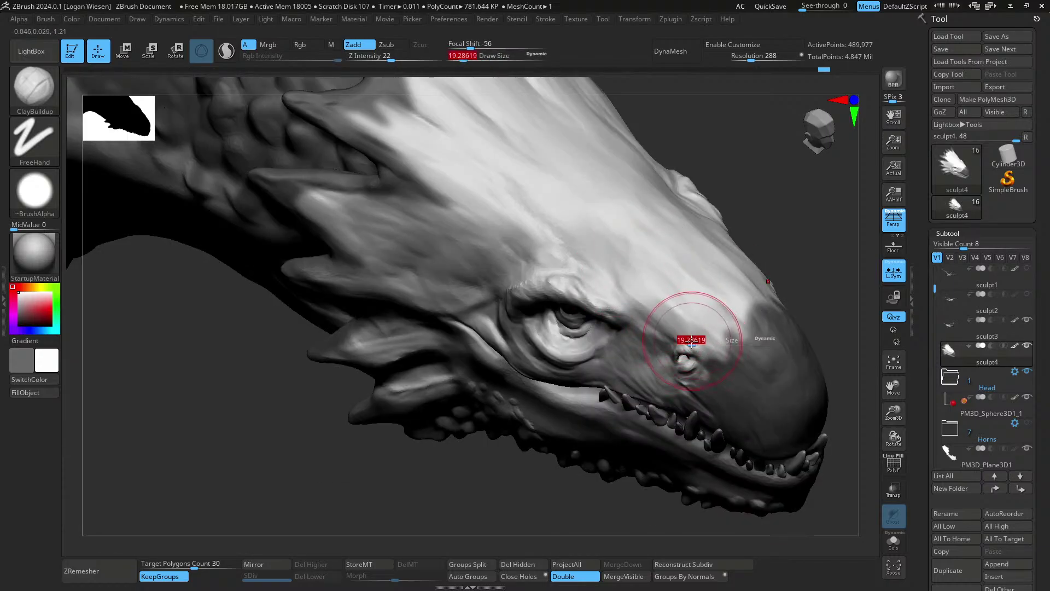
- Build up long ridges over the top of the head with ClayBuildup at draw size about 24
drag(674, 327, 620, 275)
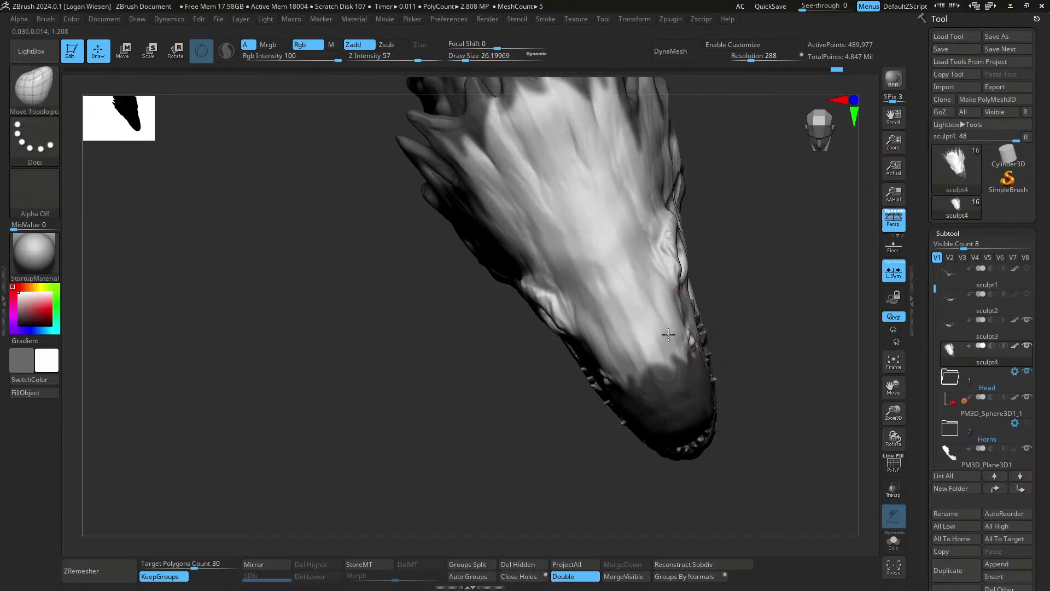
key(b)
key(c)
key(b)
drag(663, 297, 669, 241)
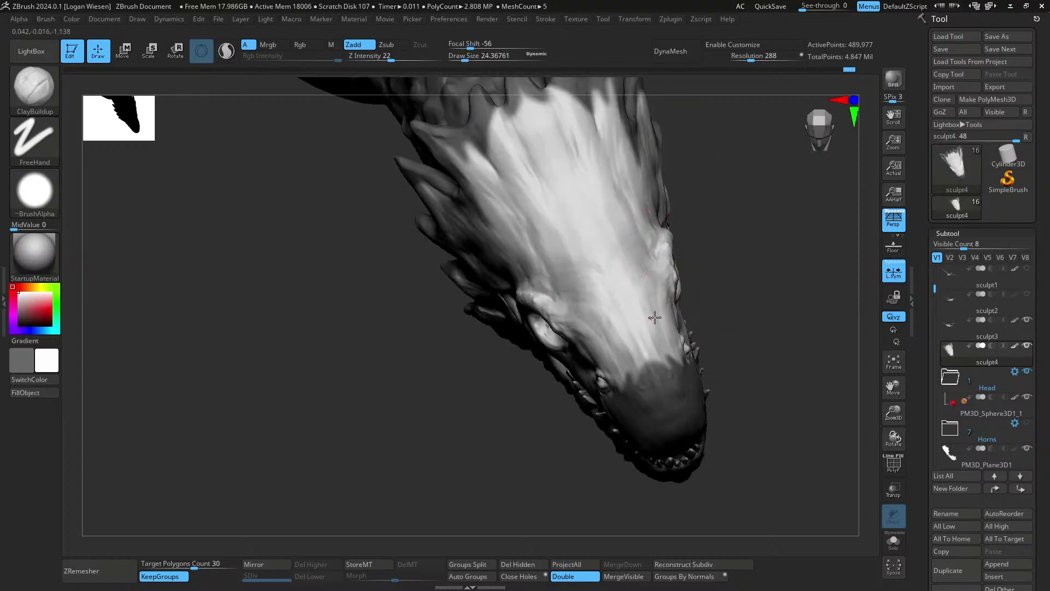
mouse_move(625, 270)
right_down()
mouse_move(621, 239)
mouse_move(598, 237)
mouse_move(586, 314)
right_up()
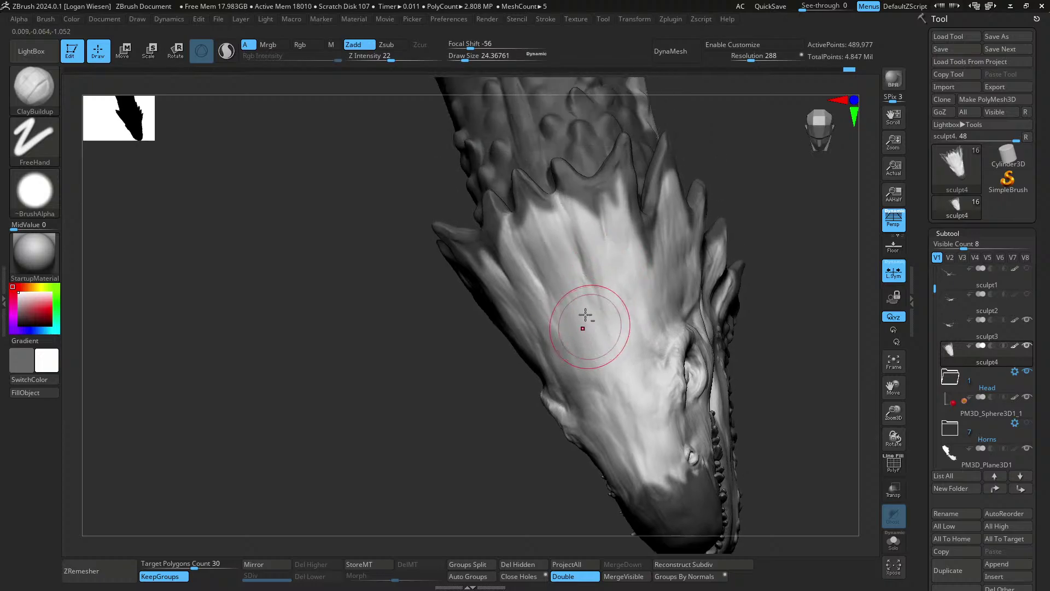
drag(586, 314, 612, 373)
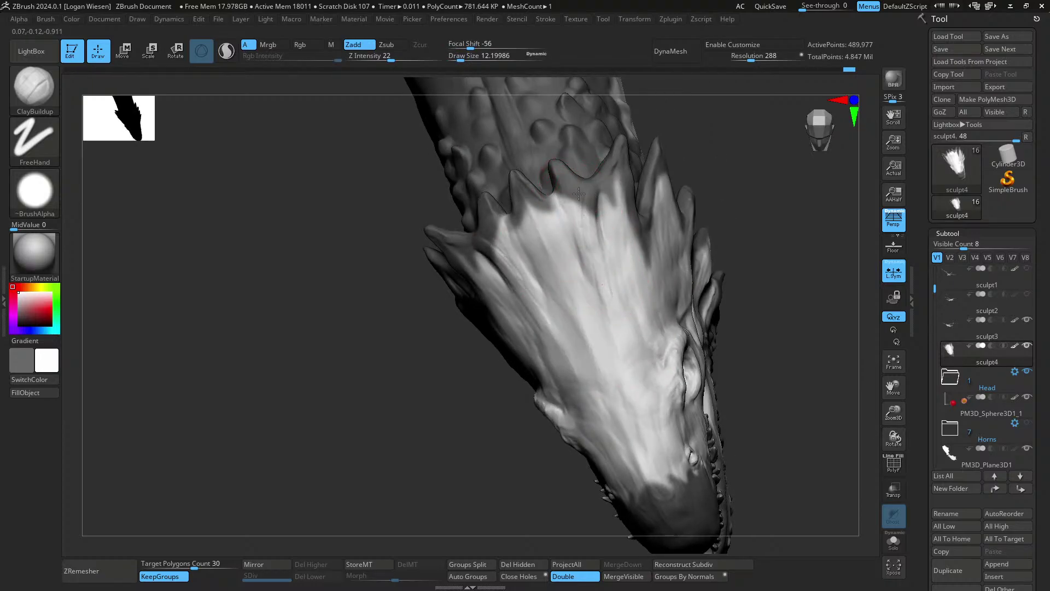
- Sculpt finer ridges at the base of the crest spikes with ClayBuildup at draw size about 8
key(s)
drag(579, 194, 576, 193)
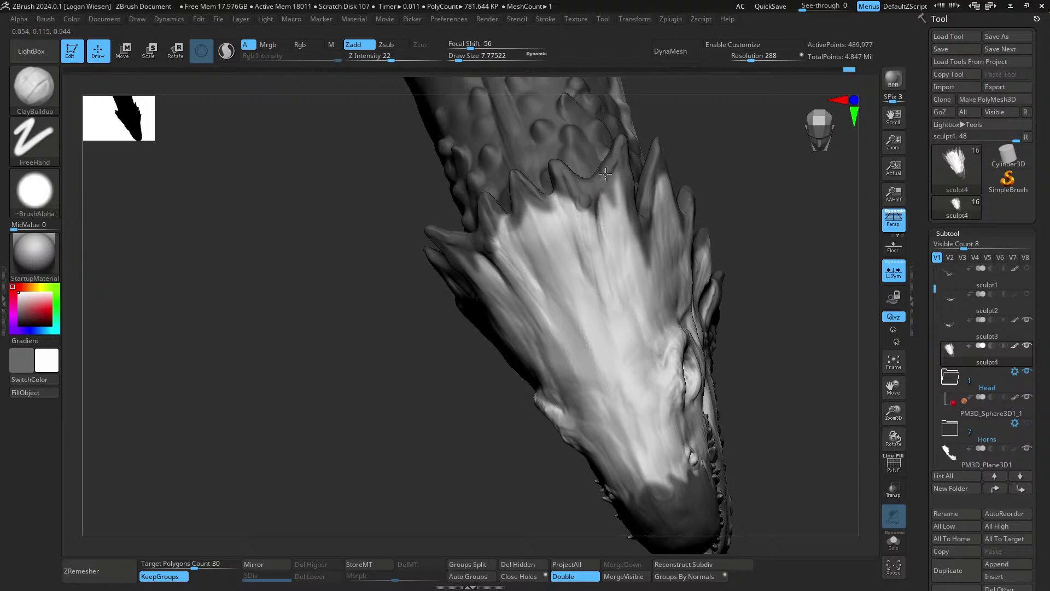
right_drag(614, 211, 623, 210)
key(s)
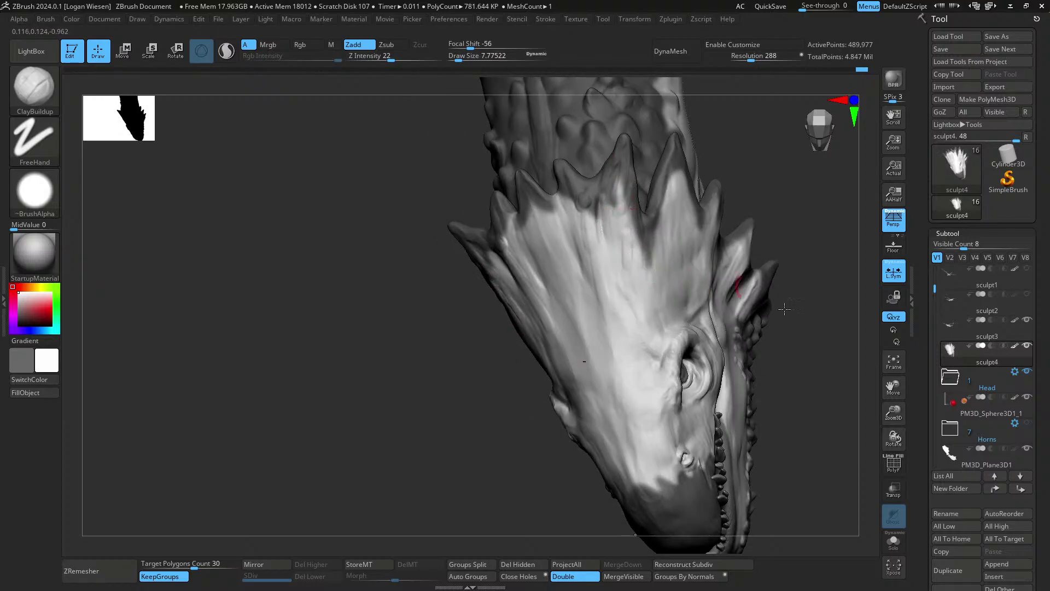
- Turn off the head's polypaint display and sculpt grooves into the rear crest spikes with ClayBuildup at draw size about 6
click(1016, 349)
ctrl+right_drag(619, 281, 620, 275)
right_drag(619, 274, 662, 287)
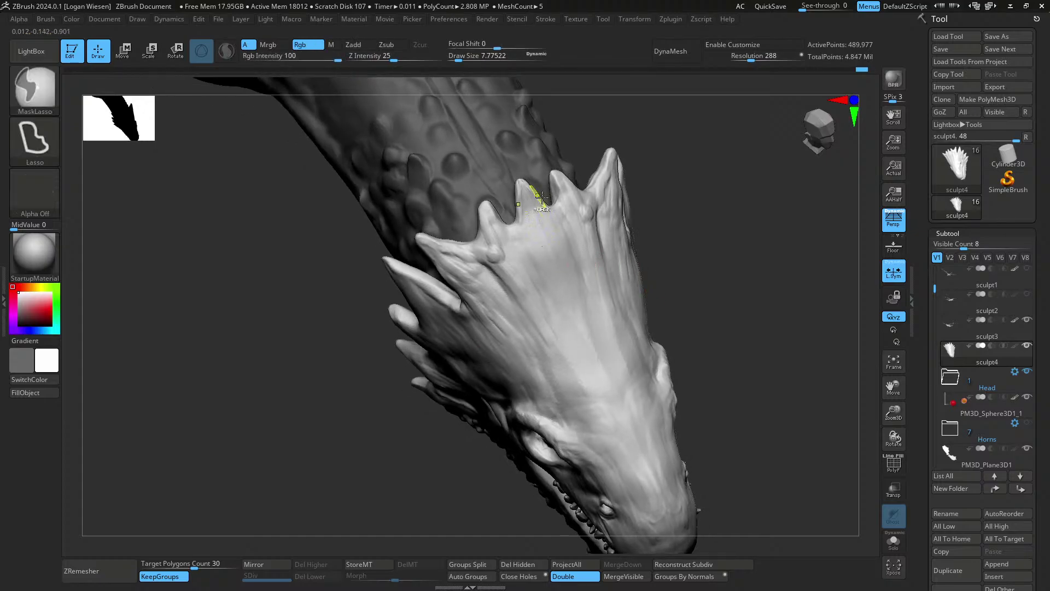
mouse_move(534, 199)
ctrl+right_down()
mouse_move(589, 222)
mouse_move(593, 235)
mouse_move(558, 211)
mouse_move(535, 228)
ctrl+right_up()
mouse_move(531, 207)
mouse_down()
mouse_move(570, 257)
mouse_move(588, 312)
mouse_up()
key(s)
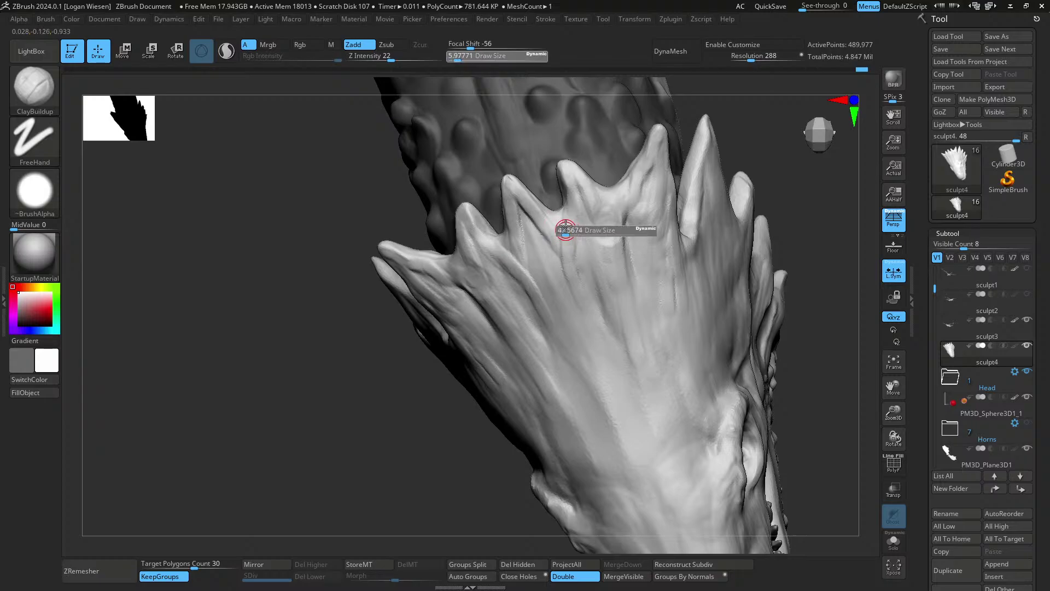
click(564, 229)
- Adjust the shape of the rear crest spikes with the Move Topological brush
key(b)
key(m)
key(t)
mouse_move(559, 225)
right_down()
mouse_move(570, 227)
mouse_move(494, 286)
mouse_move(675, 237)
right_up()
- Isolate the head subtool and build up and smooth the gap between the side spikes on the back of the crest
click(893, 542)
key(b)
key(c)
key(b)
mouse_move(657, 136)
right_down()
mouse_move(680, 206)
mouse_move(693, 203)
right_up()
shift+drag(692, 203, 695, 209)
mouse_move(695, 209)
right_down()
mouse_move(704, 257)
mouse_move(810, 229)
mouse_move(714, 215)
mouse_move(680, 224)
right_up()
- Thicken the thin gap between the two side crest spikes with the Inflat brush at draw size about 13, then smooth it
key(b)
key(i)
key(n)
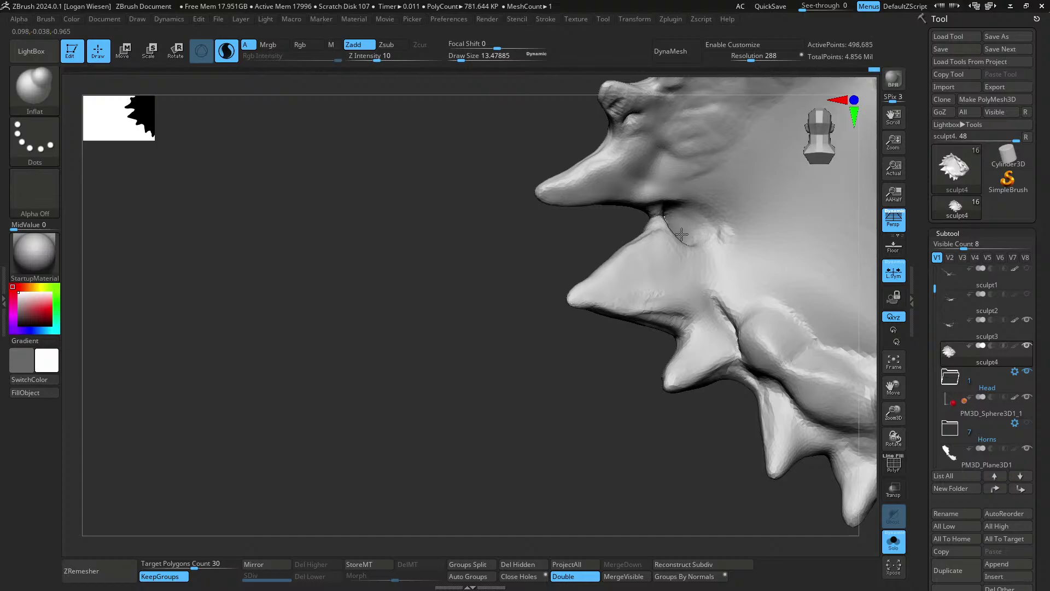
mouse_move(681, 234)
right_down()
mouse_move(740, 211)
mouse_move(692, 229)
right_up()
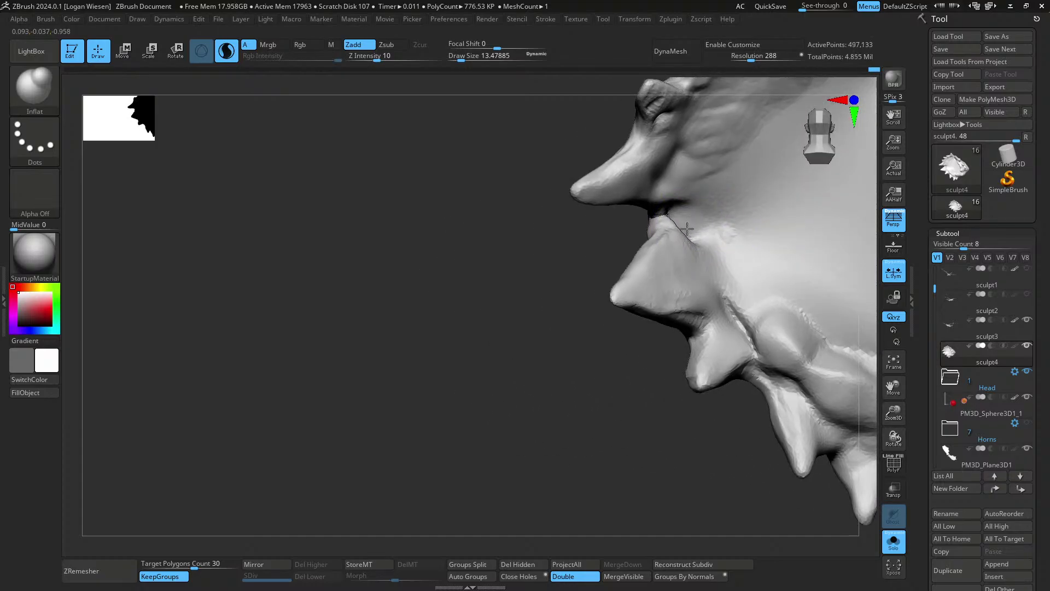
shift+drag(678, 224, 691, 218)
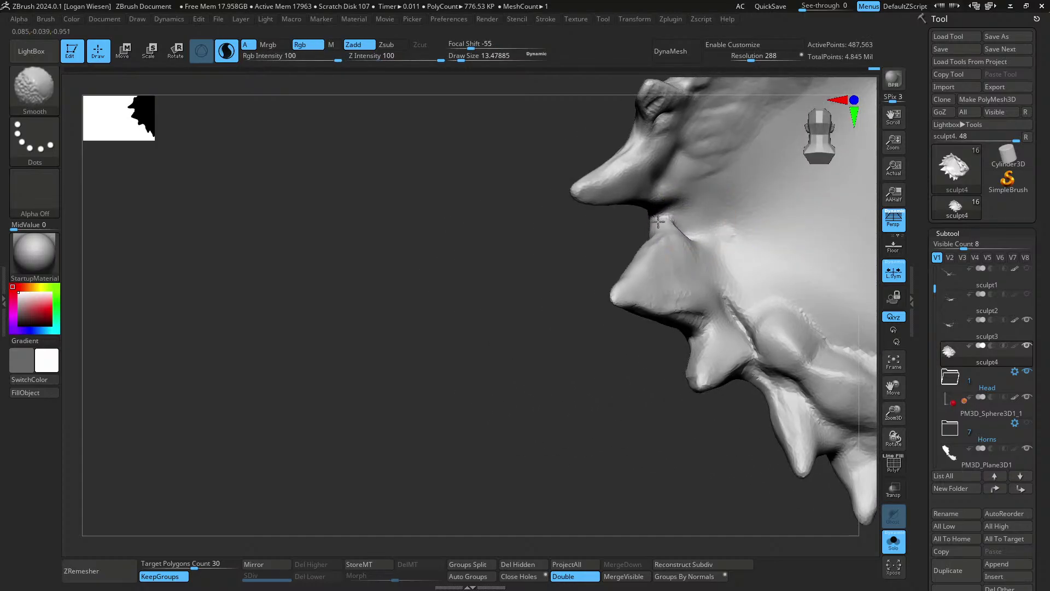
mouse_move(659, 222)
right_down()
mouse_move(738, 211)
mouse_move(682, 218)
mouse_move(683, 232)
right_up()
- Fill the notch behind the side crest spikes with ClayBuildup at draw size about 8 and smooth the result
key(b)
key(c)
key(b)
mouse_move(686, 224)
mouse_down()
mouse_move(682, 238)
mouse_move(699, 221)
mouse_up()
mouse_move(688, 232)
right_down()
mouse_move(760, 219)
mouse_move(769, 227)
mouse_move(660, 227)
mouse_move(681, 259)
right_up()
key(s)
drag(682, 259, 667, 255)
right_drag(666, 228, 657, 235)
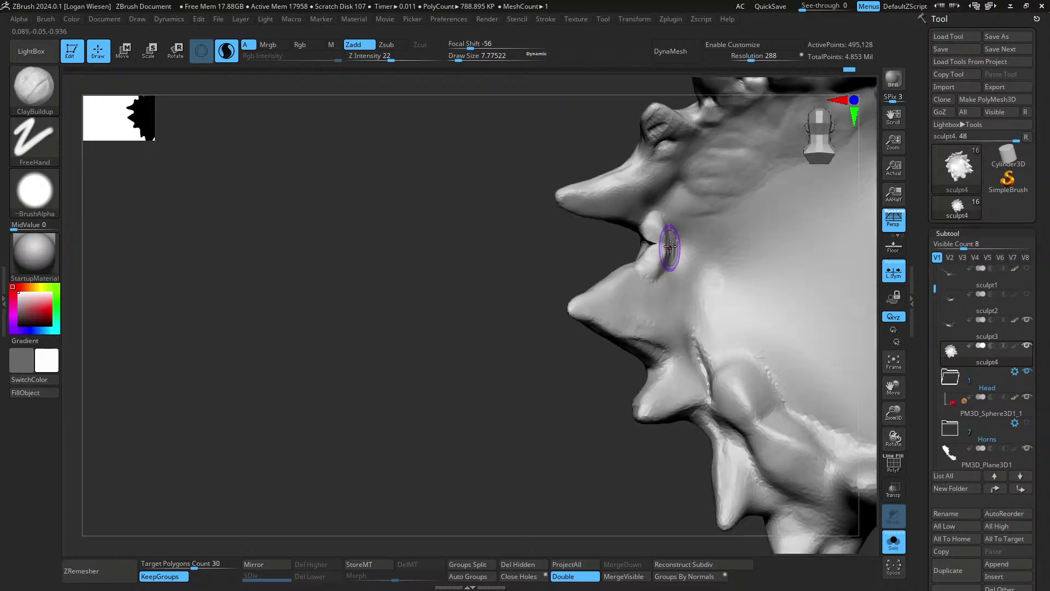
key(shift)
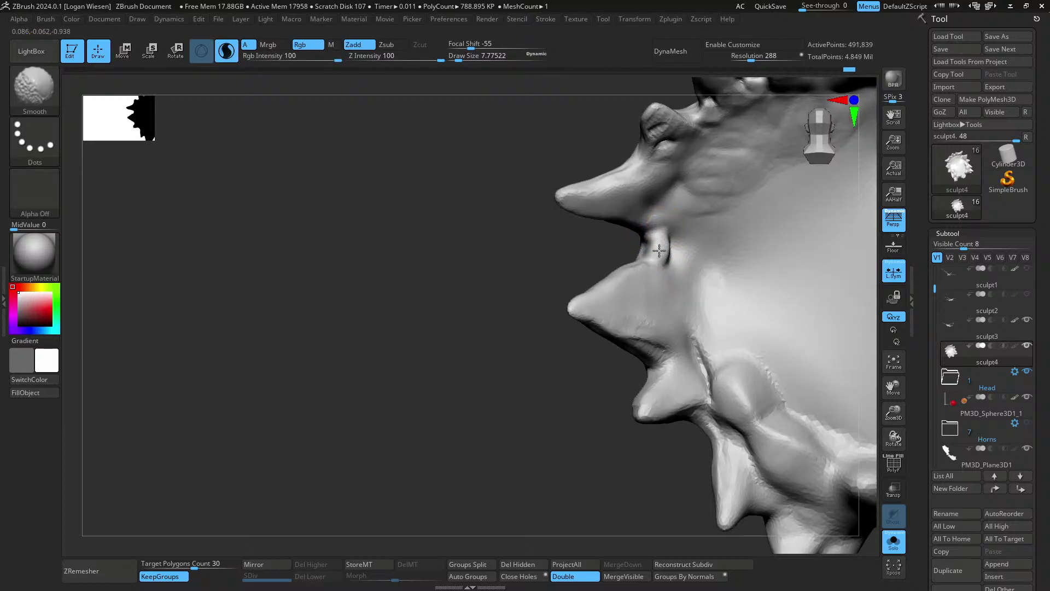
shift+drag(661, 257, 670, 246)
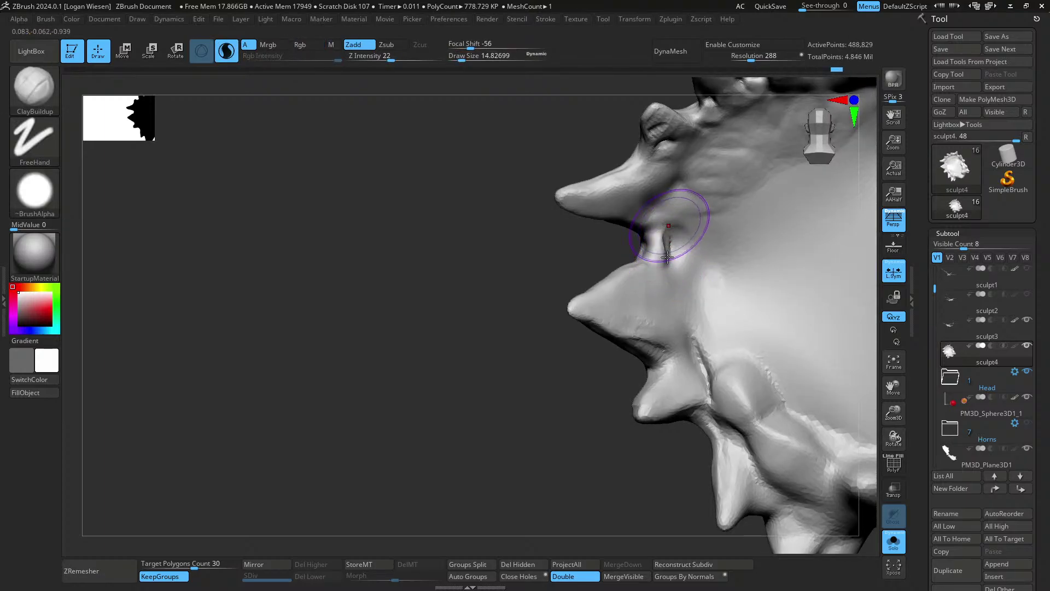
- Build up the outer face of the notch above the large side spike with ClayBuildup at draw size about 9
right_drag(679, 272, 677, 257)
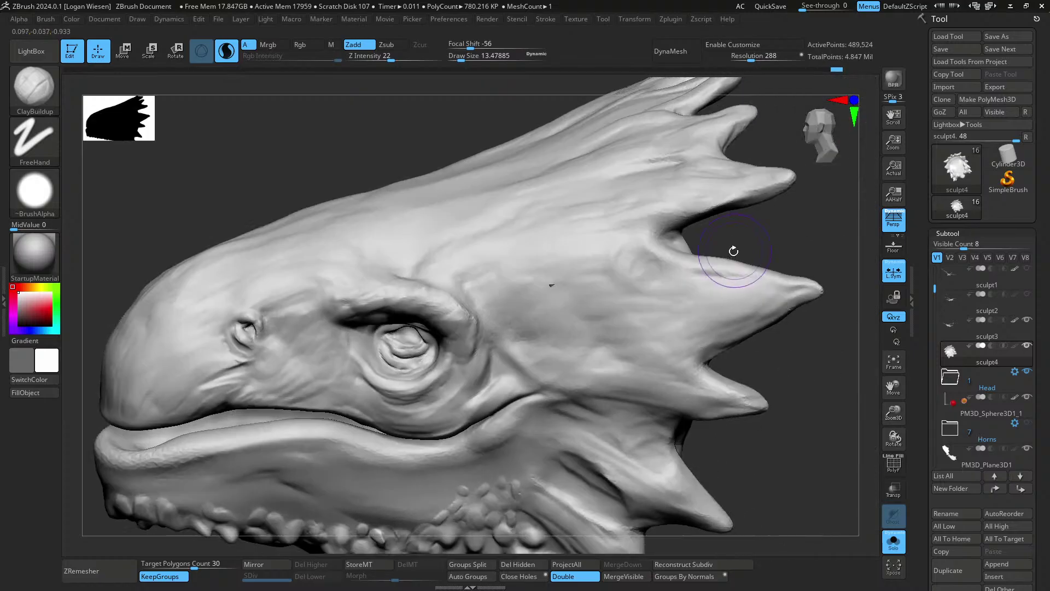
key(b)
key(m)
key(t)
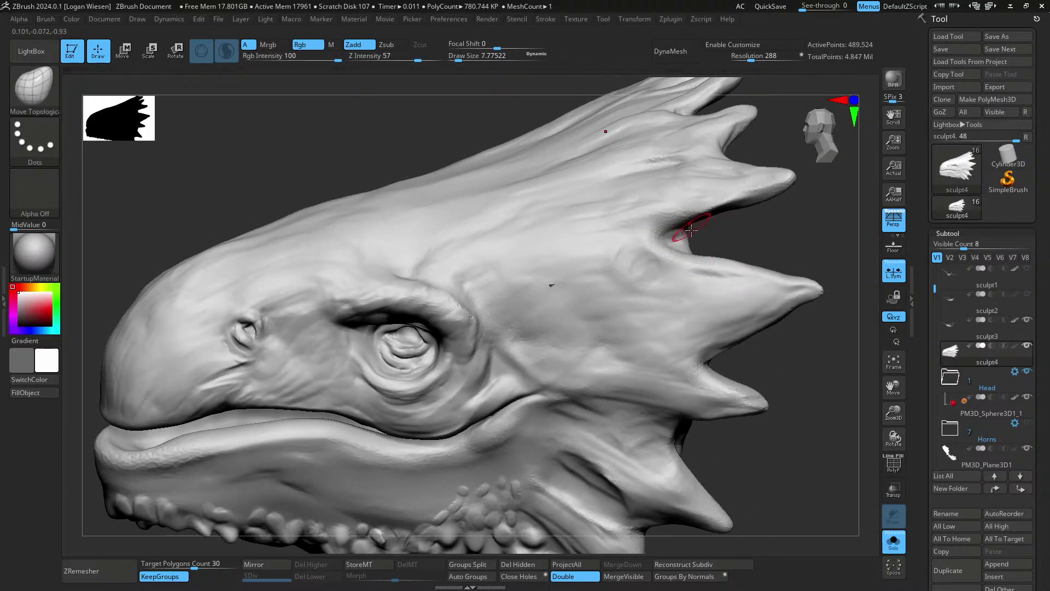
key(b)
key(c)
key(b)
drag(677, 241, 669, 243)
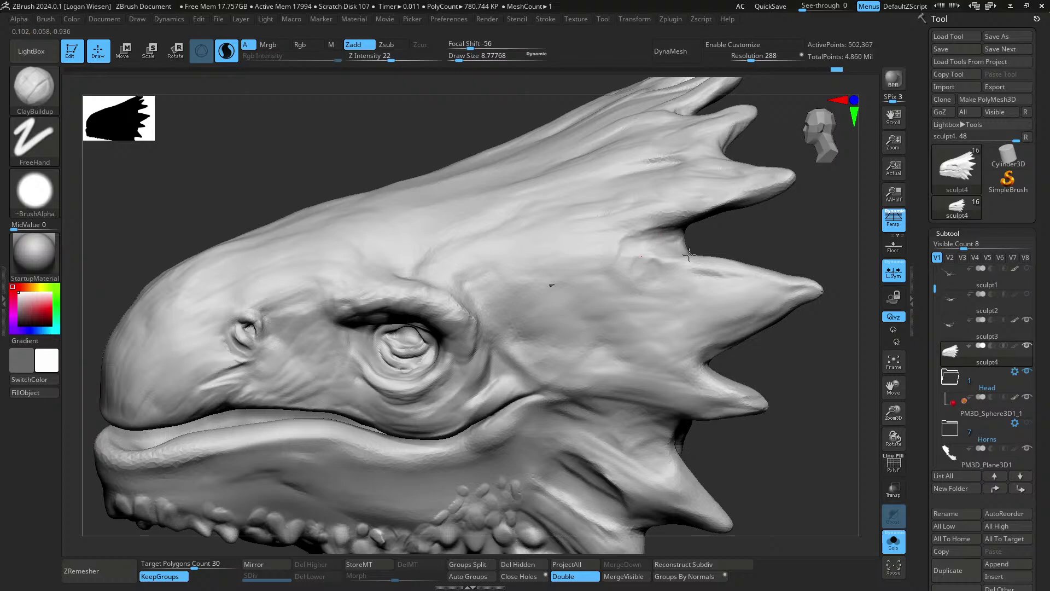
mouse_move(688, 255)
right_down()
mouse_move(687, 286)
mouse_move(684, 218)
mouse_move(674, 279)
mouse_move(688, 302)
mouse_move(679, 260)
right_up()
- Add volume to the upper crest spikes with ClayBuildup at draw size about 16, then refine them at about 5
key(s)
drag(679, 260, 669, 292)
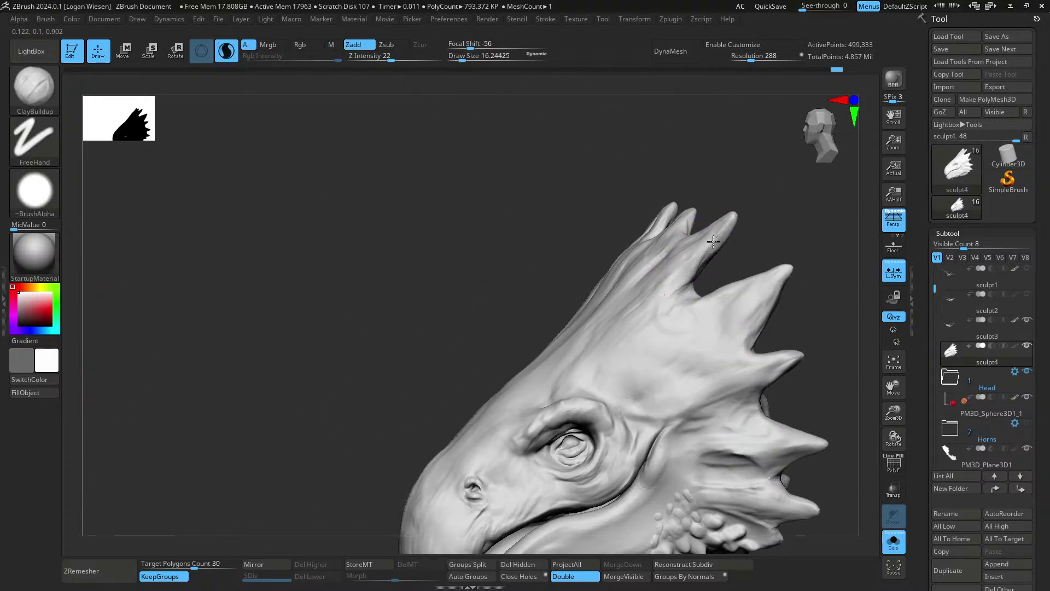
drag(714, 242, 658, 309)
ctrl+right_drag(691, 277, 685, 292)
key(s)
drag(688, 277, 684, 277)
drag(721, 231, 664, 303)
mouse_move(684, 294)
right_down()
mouse_move(636, 288)
mouse_move(702, 256)
right_up()
drag(703, 294, 686, 202)
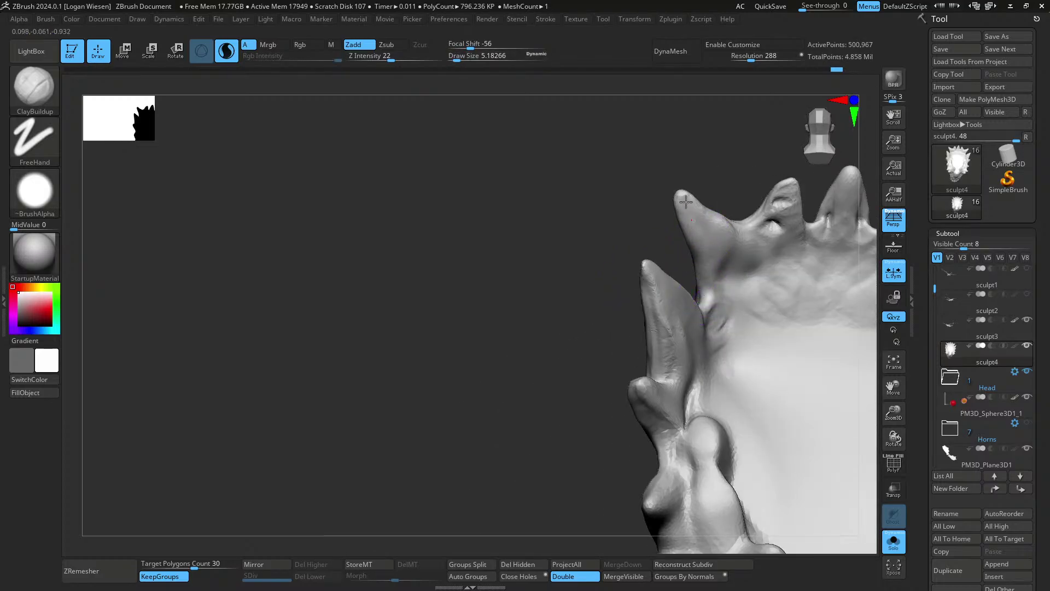
- Refine the edges and undersides of the crest spikes from several angles with ClayBuildup at draw size about 5
drag(694, 240, 706, 300)
mouse_move(706, 301)
right_down()
mouse_move(684, 334)
mouse_move(702, 329)
right_up()
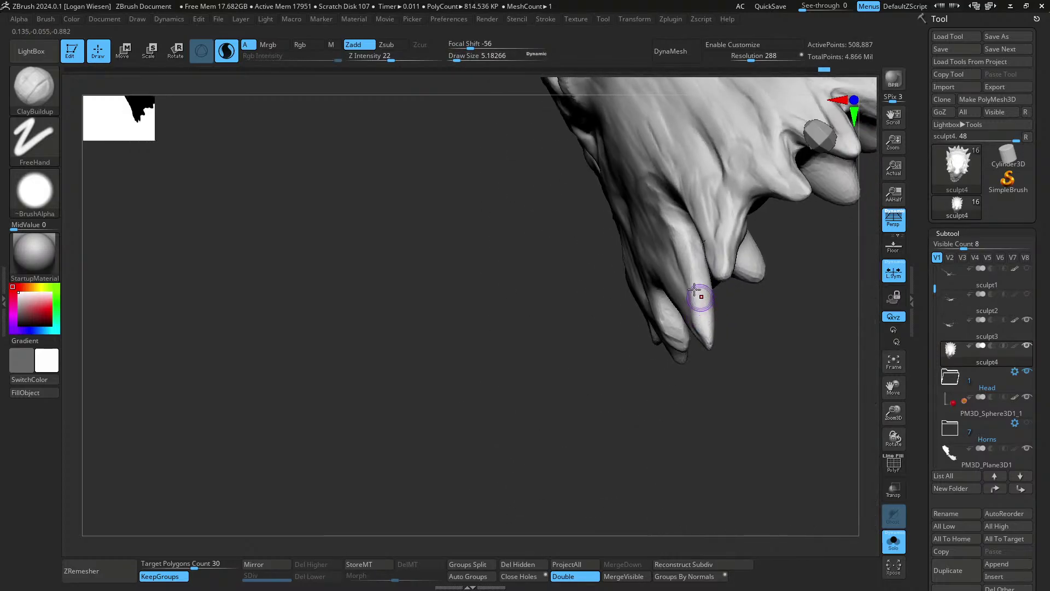
drag(702, 329, 687, 230)
right_drag(687, 230, 732, 225)
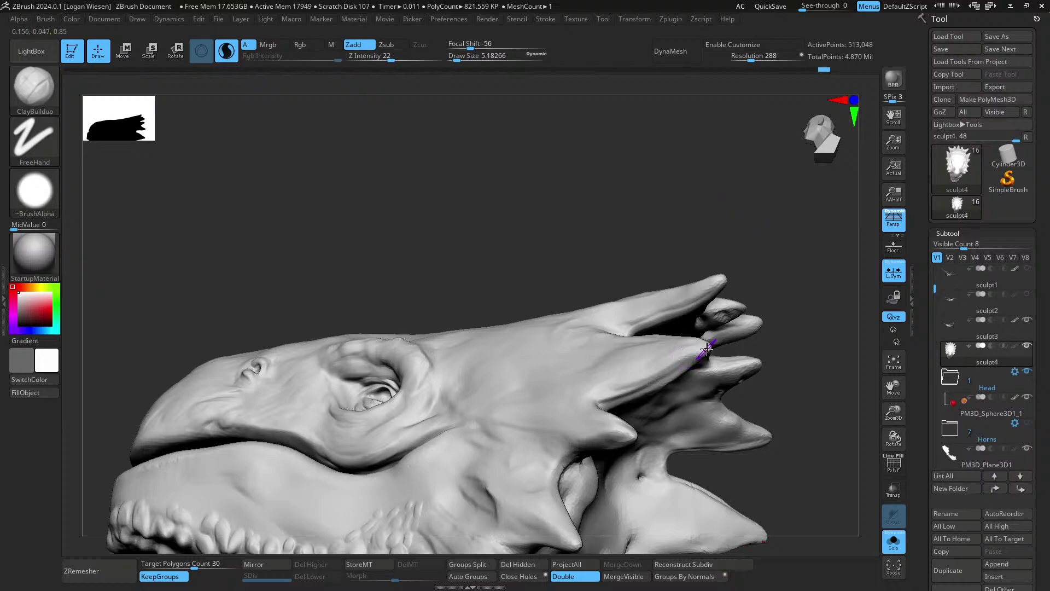
drag(702, 357, 670, 372)
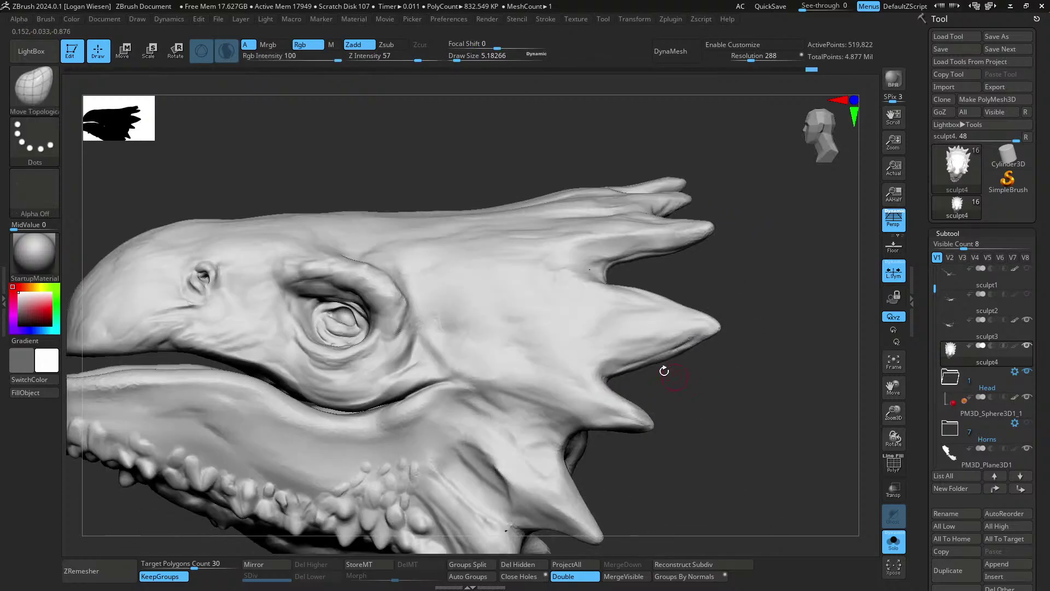
- Adjust the large side spike with Move Topological at draw size about 23, and build up the spike below with ClayBuildup at about 4.5
drag(668, 290, 662, 298)
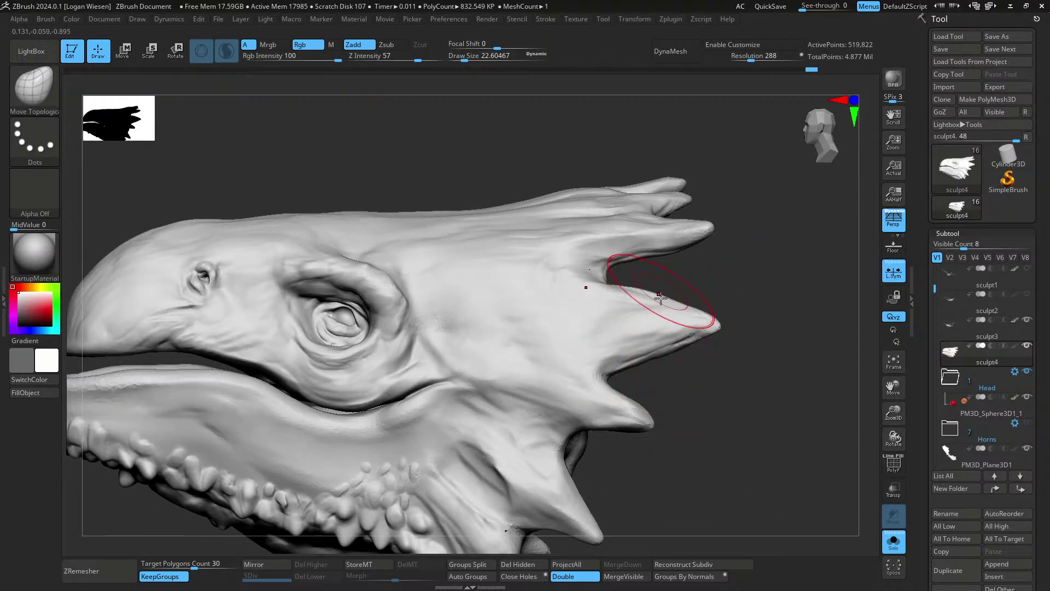
mouse_move(664, 366)
alt+right_down()
mouse_move(666, 321)
mouse_move(608, 349)
alt+right_up()
key(bracketleft)
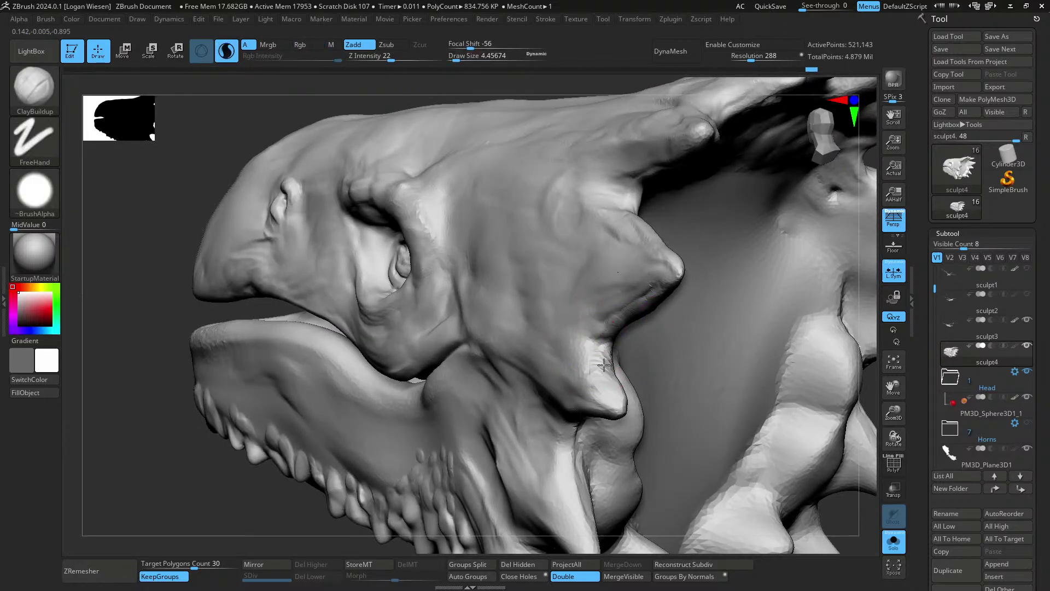
drag(604, 365, 610, 327)
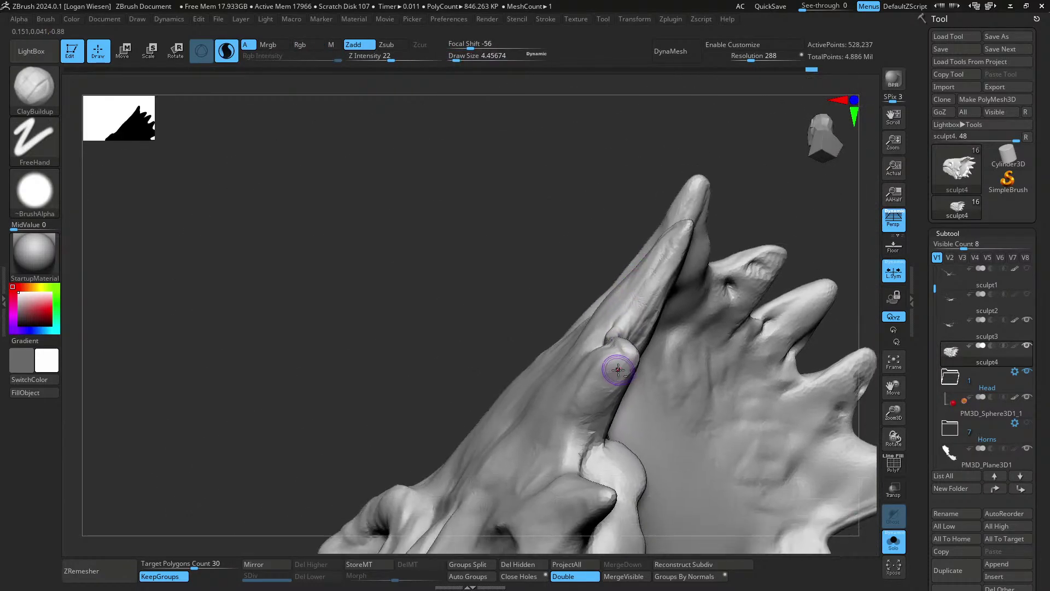
- Build up the outer face of the spike and the base of the side spike behind the cheek with ClayBuildup at draw size about 5
drag(615, 352, 580, 432)
key(s)
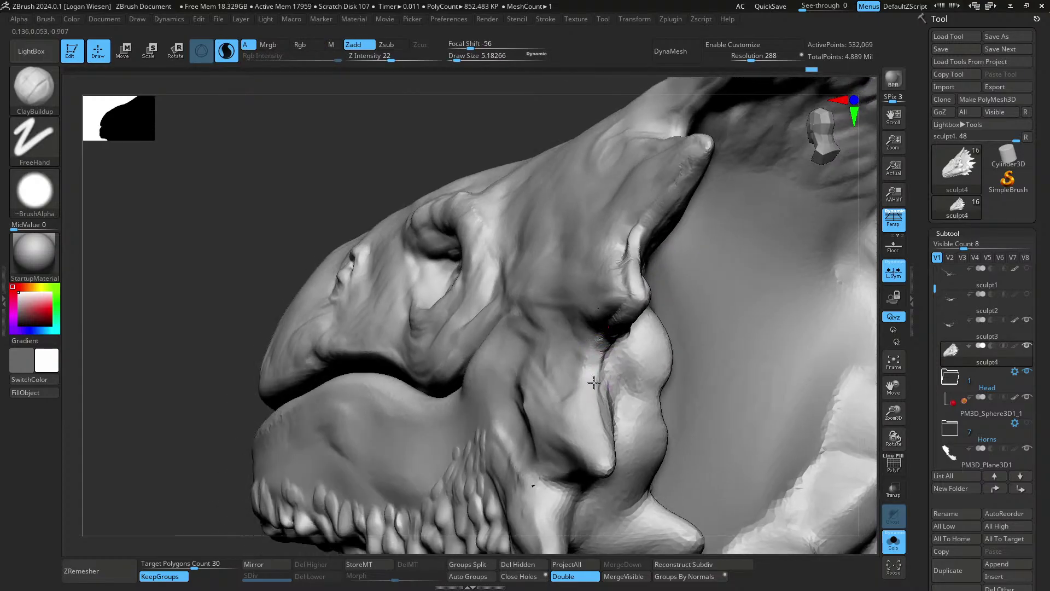
mouse_move(607, 336)
mouse_down()
mouse_move(598, 430)
mouse_move(599, 354)
mouse_up()
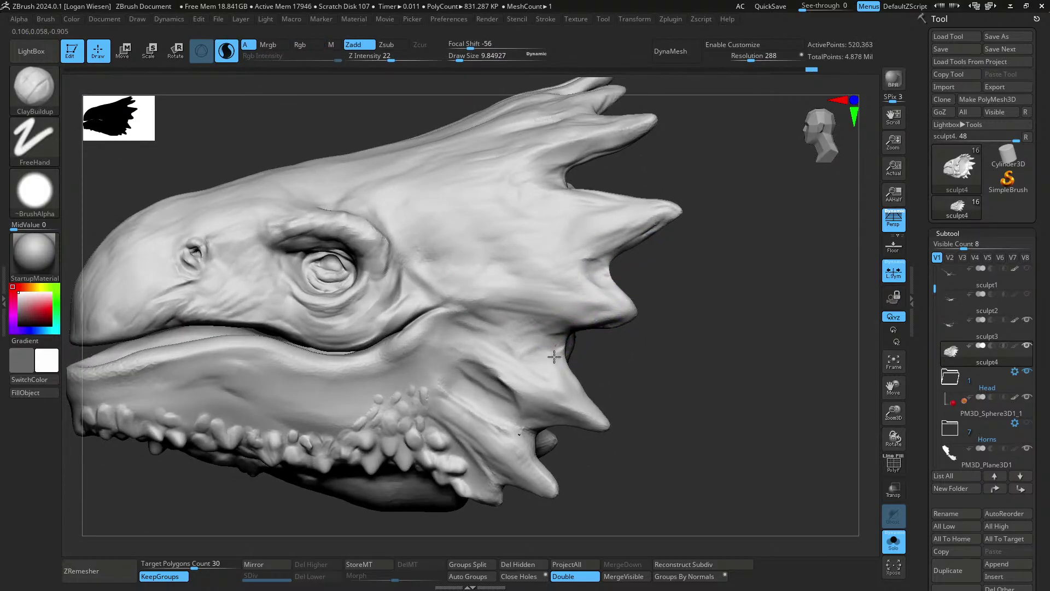
key(s)
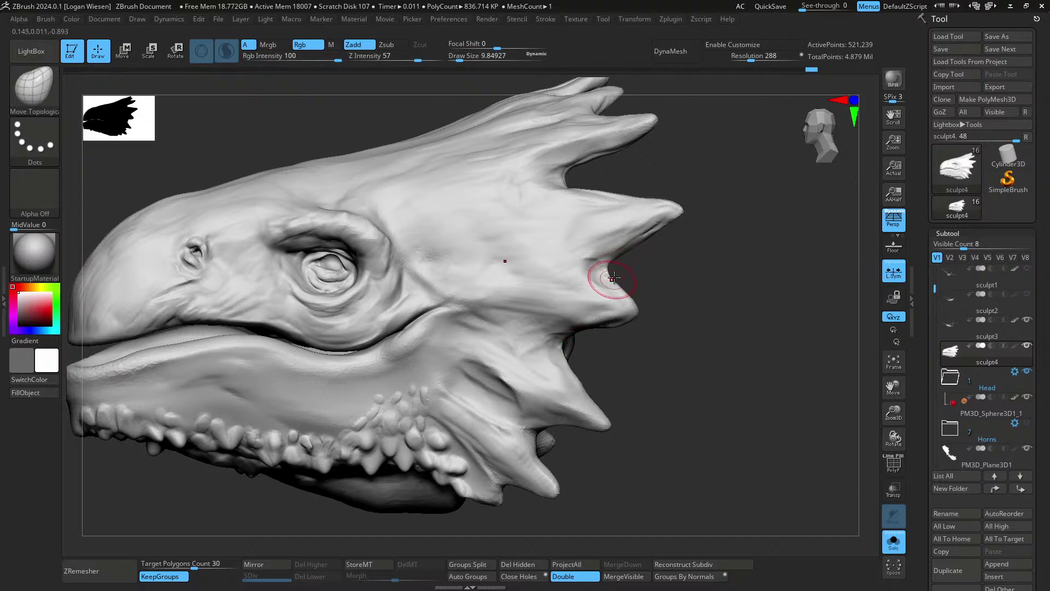
- Undo the last stroke and adjust the notch between the two upper side spikes with Move Topological at draw size about 7
mouse_move(607, 268)
right_down()
mouse_move(615, 236)
mouse_move(558, 178)
right_up()
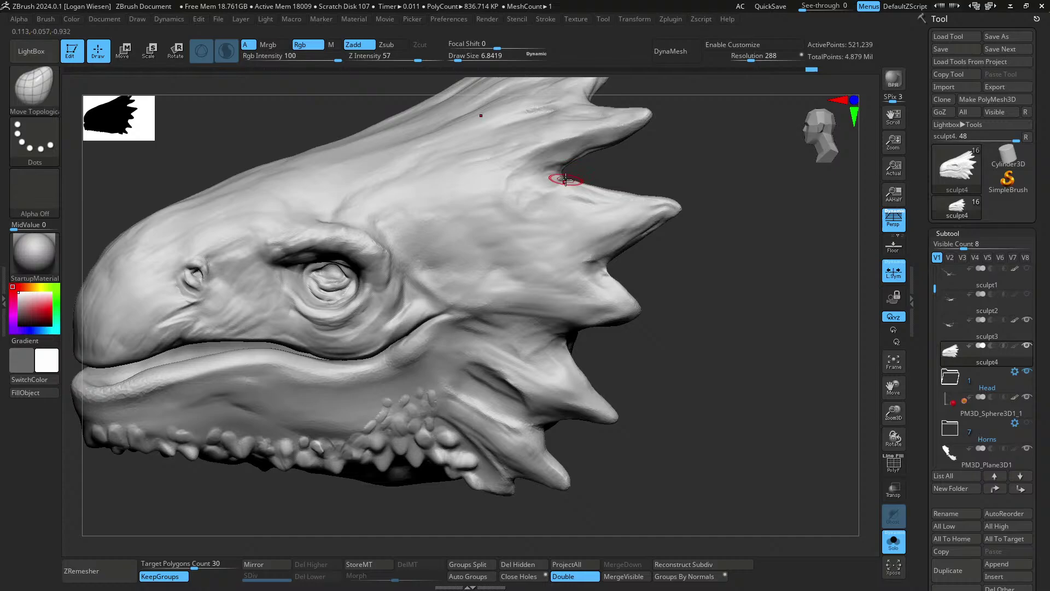
key(ctrl+z)
drag(558, 174, 565, 176)
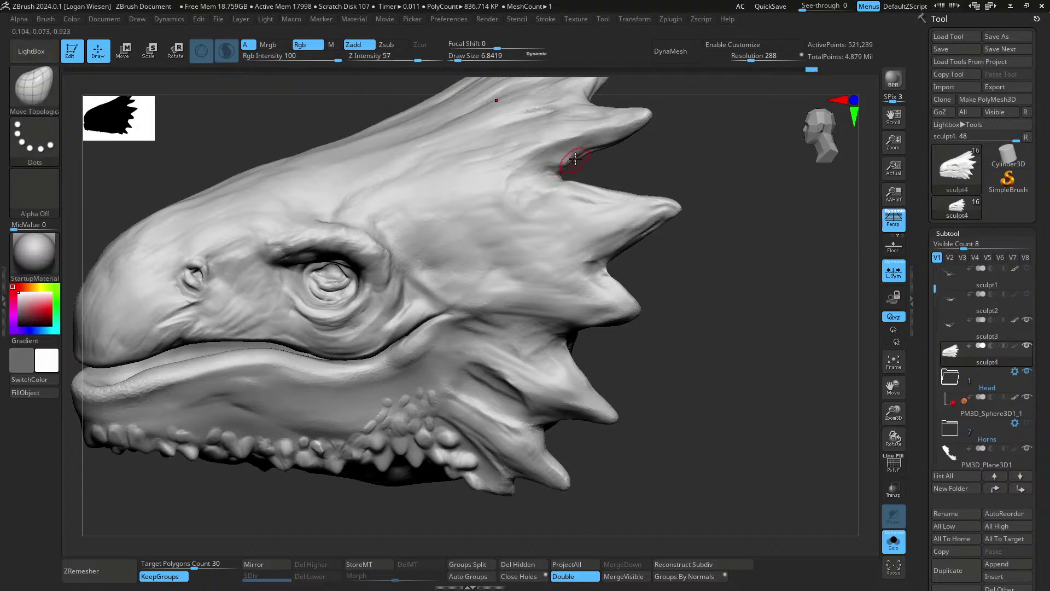
mouse_move(636, 206)
right_down()
mouse_move(645, 237)
mouse_move(593, 162)
right_up()
- Adjust the silhouette of the upper and middle side spikes from the front with Move Topological at draw size about 24
key(s)
drag(593, 162, 599, 164)
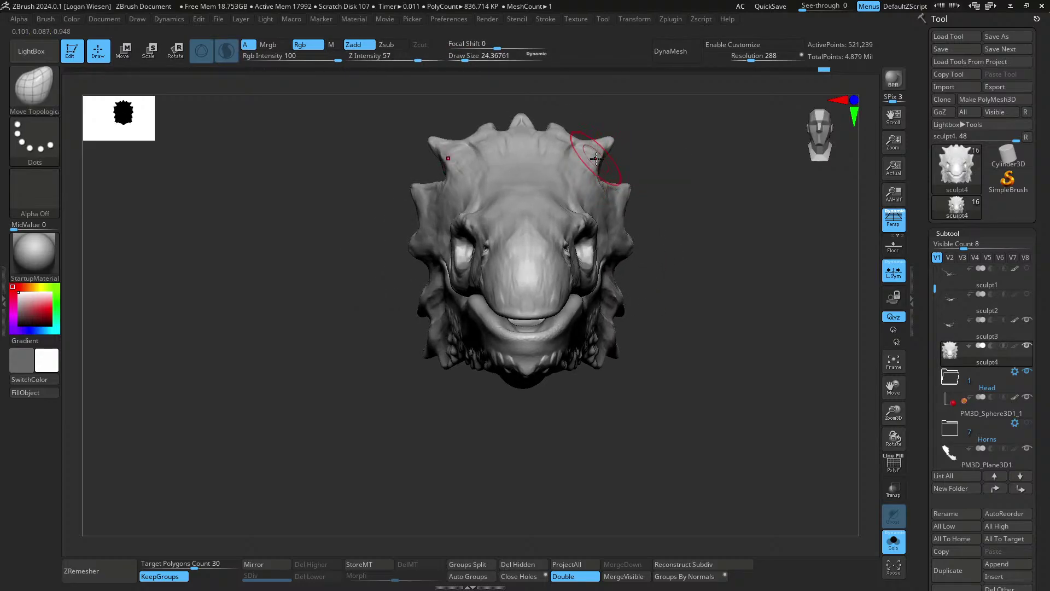
mouse_move(635, 152)
right_down()
mouse_move(695, 222)
mouse_move(563, 218)
right_up()
key(s)
drag(630, 213, 619, 214)
mouse_move(632, 251)
mouse_down()
mouse_move(622, 251)
mouse_move(627, 267)
mouse_up()
- Build up the cheek folds leading into the two lowest side spikes with ClayBuildup at draw size about 18
mouse_move(628, 273)
right_down()
mouse_move(720, 270)
mouse_move(678, 270)
mouse_move(615, 211)
mouse_move(671, 228)
mouse_move(694, 293)
mouse_move(675, 286)
right_up()
key(b)
key(c)
key(b)
key(s)
drag(681, 280, 676, 279)
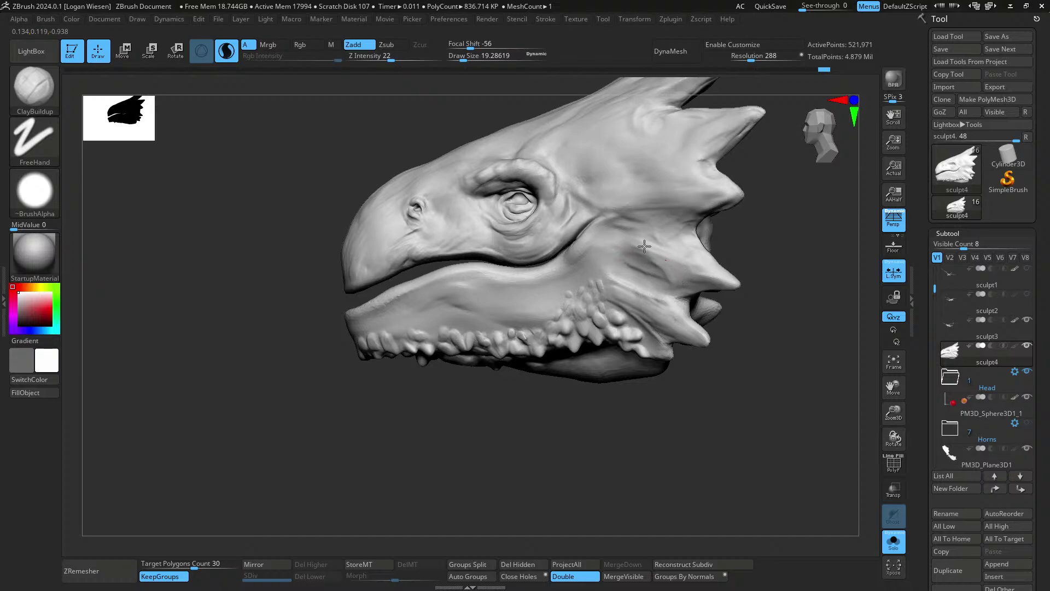
mouse_move(644, 246)
ctrl+right_down()
mouse_move(691, 257)
mouse_move(704, 277)
ctrl+right_up()
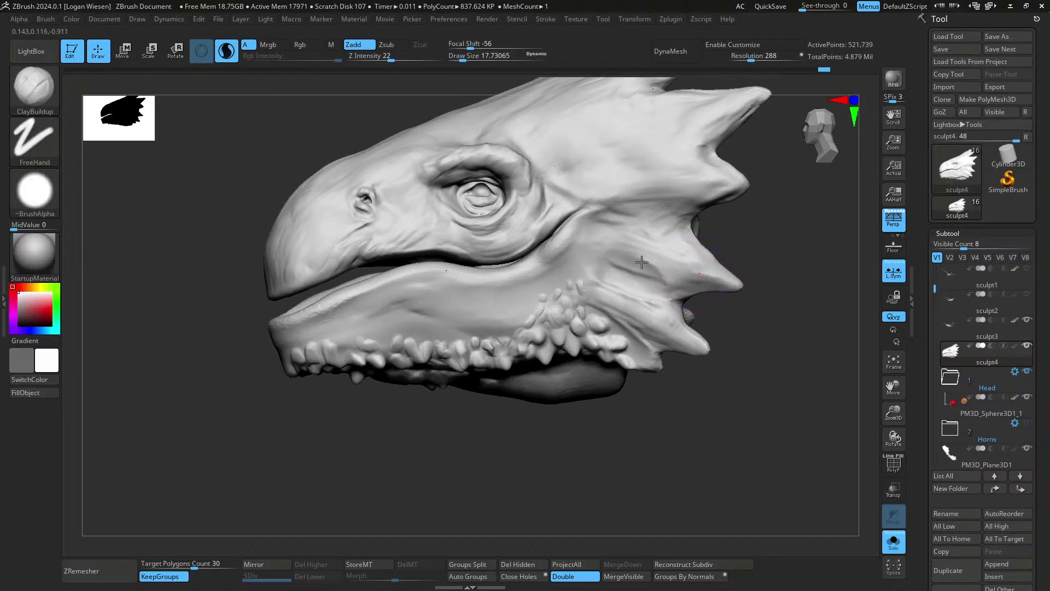
drag(642, 262, 606, 245)
drag(646, 306, 680, 341)
- Sculpt fine ridges along the two lowest side spikes with ClayBuildup at draw size between about 4.5 and 8
key(s)
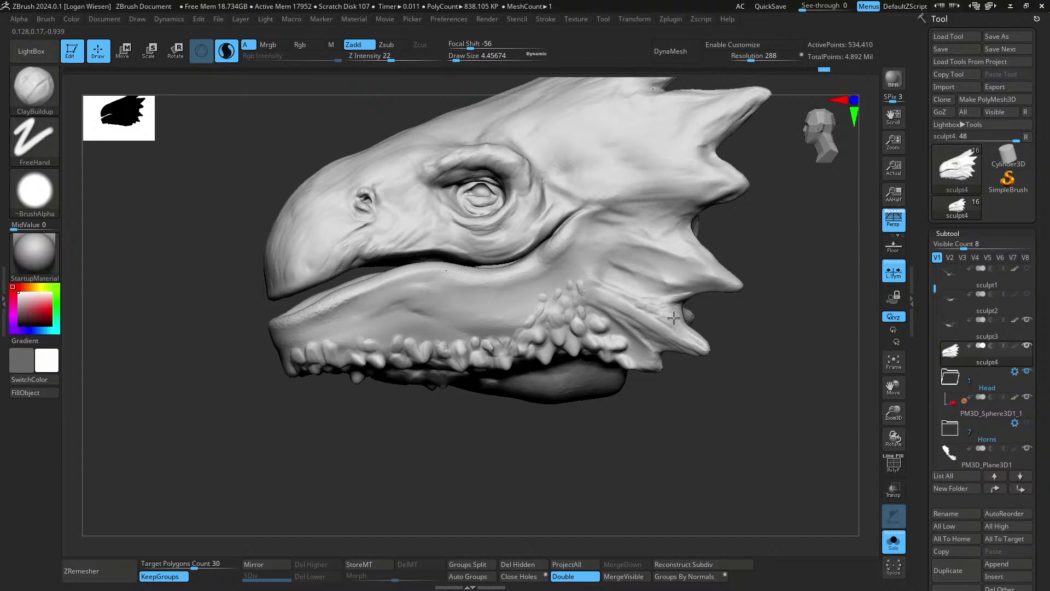
ctrl+right_drag(674, 319, 656, 312)
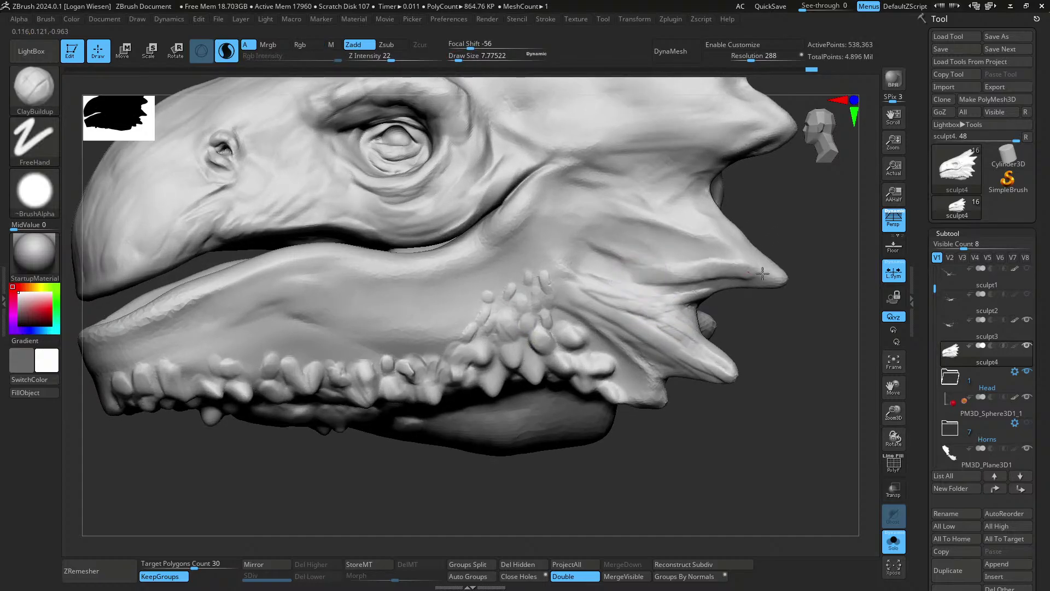
drag(763, 273, 769, 269)
ctrl+right_drag(706, 243, 695, 236)
- Build up the upper face of the second-lowest side spike with ClayBuildup at draw size about 18
key(s)
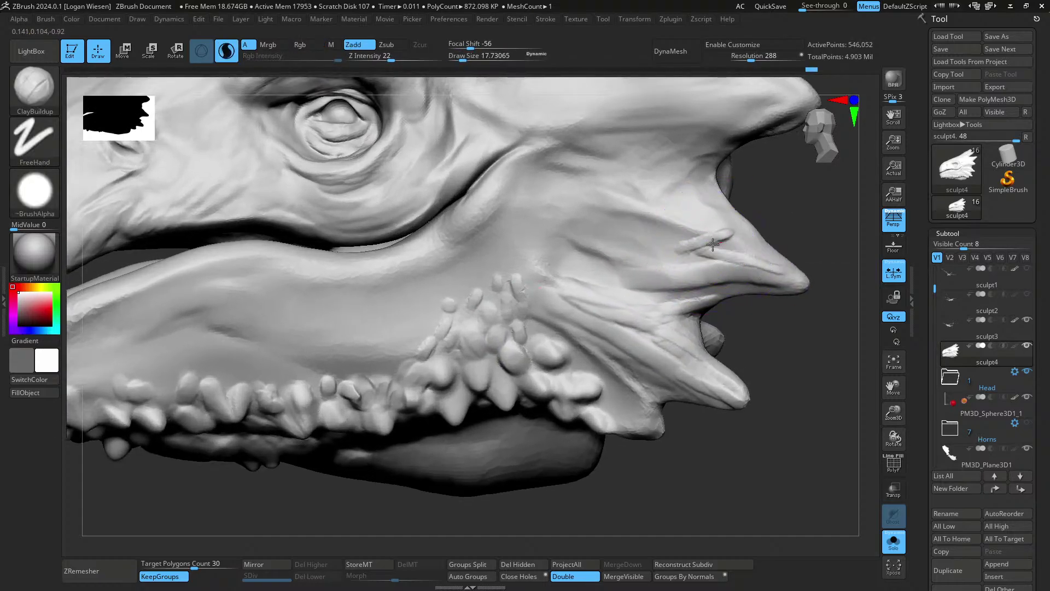
drag(694, 241, 717, 252)
ctrl+right_drag(654, 233, 679, 253)
key(s)
drag(687, 255, 705, 250)
mouse_move(705, 251)
right_down()
mouse_move(747, 294)
mouse_move(732, 266)
right_up()
- Refine the notches and edges of the lower side spikes from several angles with ClayBuildup at draw size about 8
key(s)
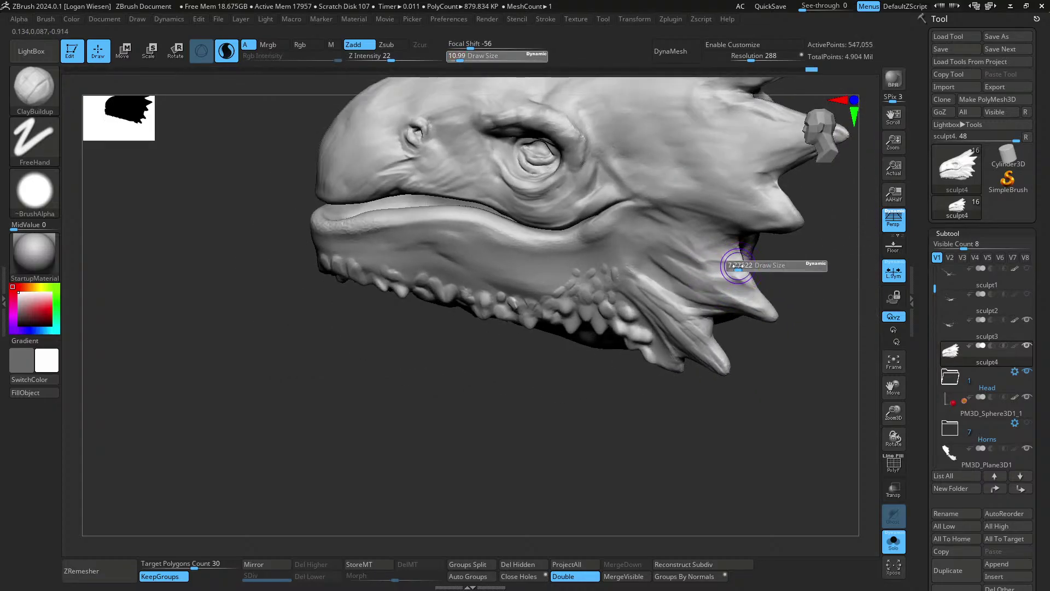
drag(732, 266, 728, 266)
right_drag(729, 266, 759, 275)
right_drag(762, 322, 751, 331)
mouse_move(752, 323)
mouse_down()
mouse_move(767, 301)
mouse_move(739, 332)
mouse_up()
mouse_move(741, 332)
right_down()
mouse_move(766, 361)
mouse_move(750, 350)
right_up()
mouse_move(750, 350)
ctrl+right_down()
mouse_move(747, 312)
mouse_move(739, 361)
mouse_move(710, 286)
mouse_move(682, 323)
mouse_move(715, 339)
mouse_move(686, 347)
mouse_move(762, 353)
mouse_move(760, 374)
ctrl+right_up()
- Bring back the view of the whole dragon and save the tool over Dragon_03.ztl
key(b)
key(m)
key(t)
click(1015, 346)
key(alt+s)
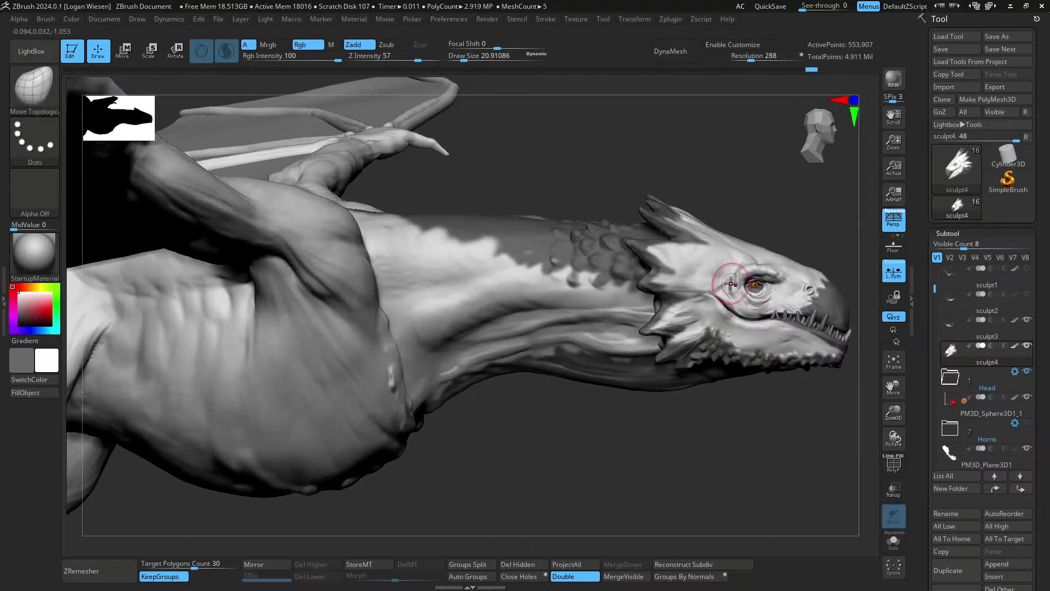
key(ctrl+s)
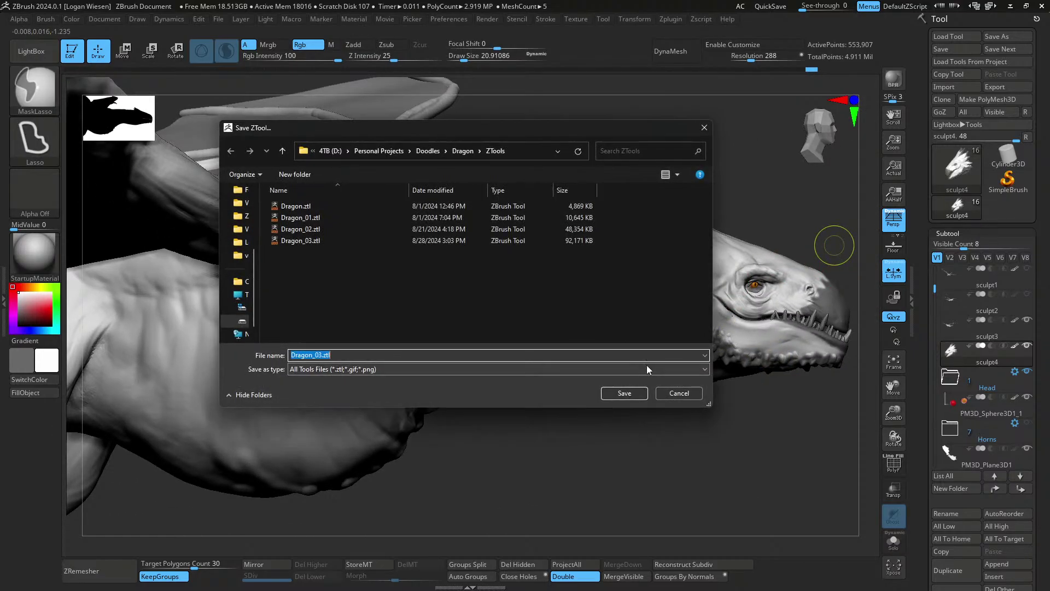
click(625, 393)
click(558, 288)
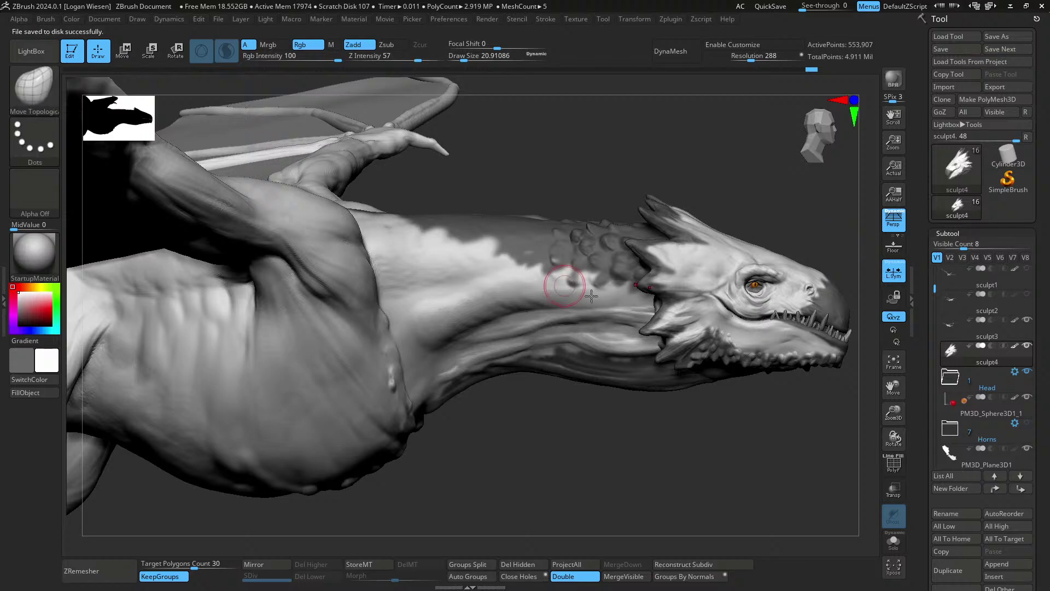
- Switch the active subtool to the dragon's body, sculpt3
ctrl+right_drag(602, 301, 602, 268)
right_drag(651, 269, 575, 284)
alt+right_drag(810, 328, 632, 241)
mouse_move(631, 314)
right_down()
mouse_move(586, 339)
mouse_move(626, 309)
mouse_move(651, 343)
mouse_move(625, 283)
mouse_move(590, 307)
right_up()
alt+click(671, 365)
- Carve the muscle creases where the chest meets the shoulder and upper arm with DamStandard at draw size about 26
key(s)
drag(592, 308, 600, 307)
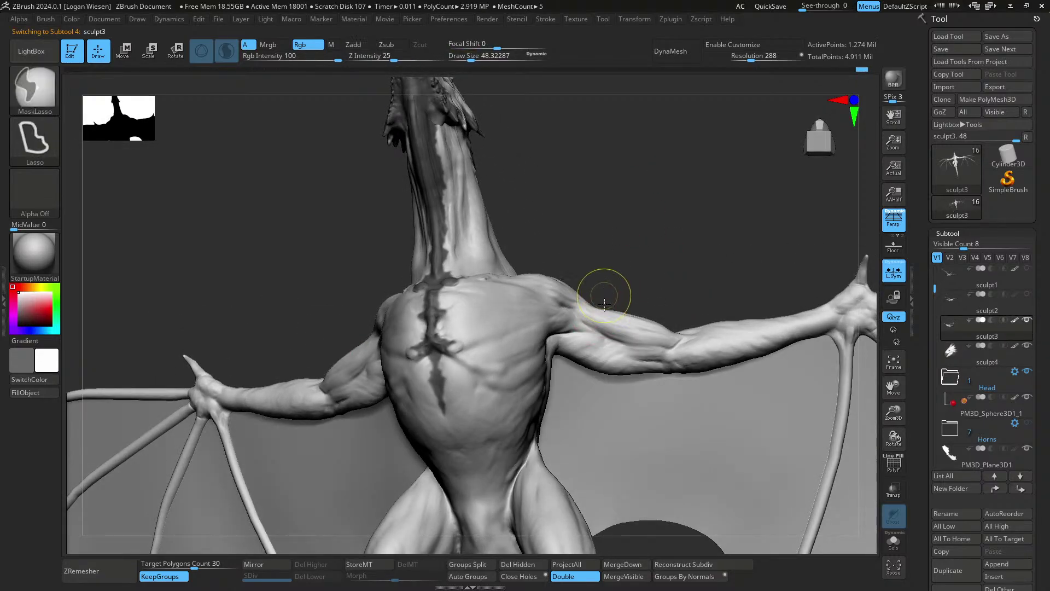
mouse_move(605, 294)
right_down()
mouse_move(582, 396)
mouse_move(593, 274)
mouse_move(581, 284)
right_up()
key(b)
key(d)
key(s)
drag(582, 284, 559, 286)
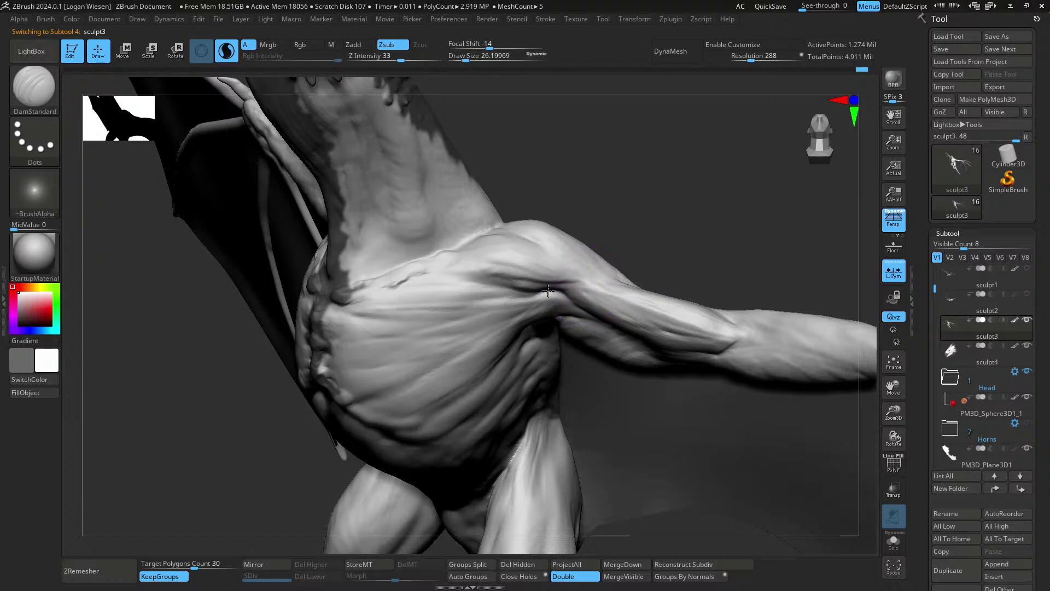
right_drag(629, 282, 568, 288)
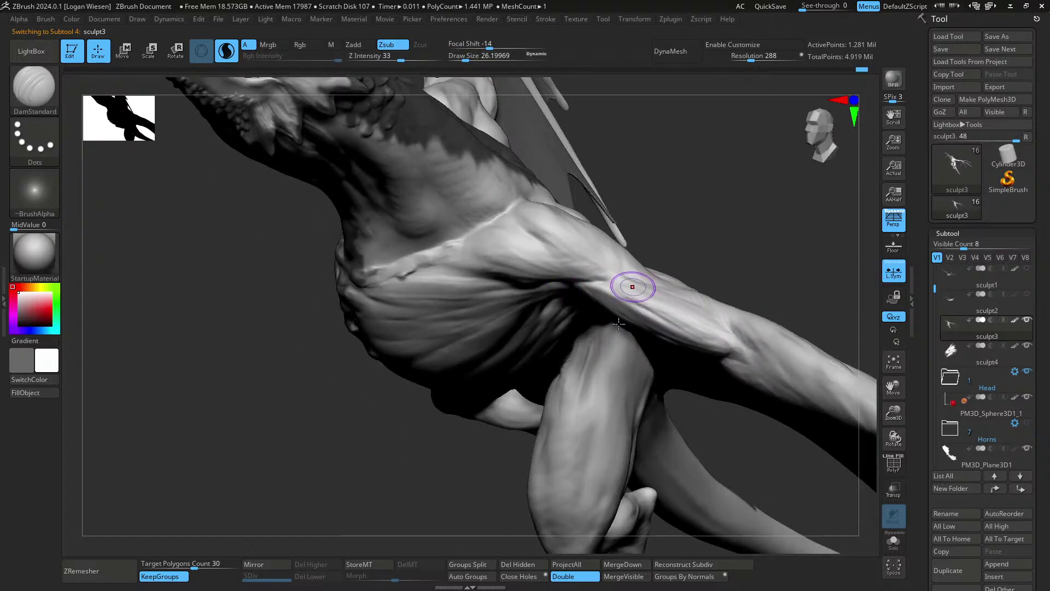
right_drag(619, 324, 615, 267)
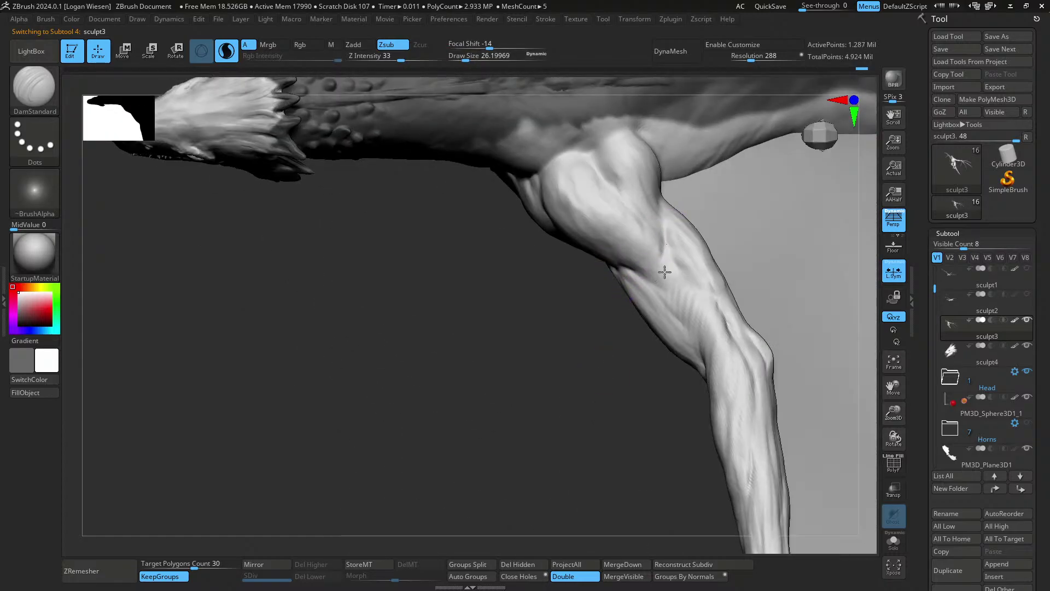
- Build up the chest and shoulder muscles above the armpit with ClayBuildup at draw size about 26
mouse_move(657, 192)
right_down()
mouse_move(654, 222)
mouse_move(697, 274)
mouse_move(684, 230)
mouse_move(595, 188)
right_up()
key(b)
key(c)
key(b)
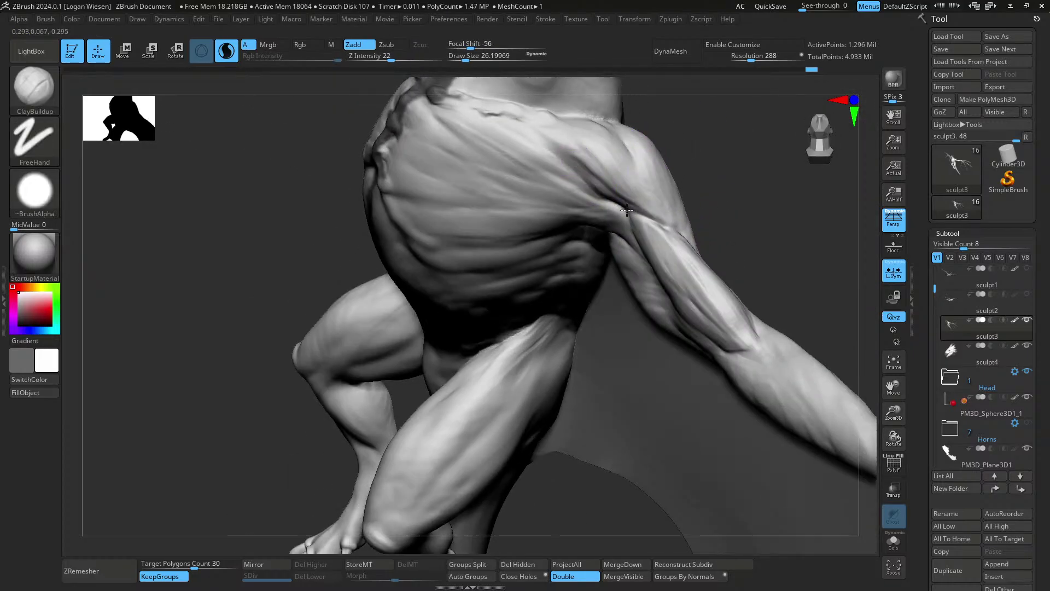
drag(627, 210, 605, 187)
drag(578, 149, 618, 183)
- Fill out the armpit between the chest and upper arm with ClayBuildup at draw size between about 21 and 32
mouse_move(601, 158)
right_down()
mouse_move(679, 163)
mouse_move(646, 241)
right_up()
key(bracketleft)
key(bracketleft)
key(bracketleft)
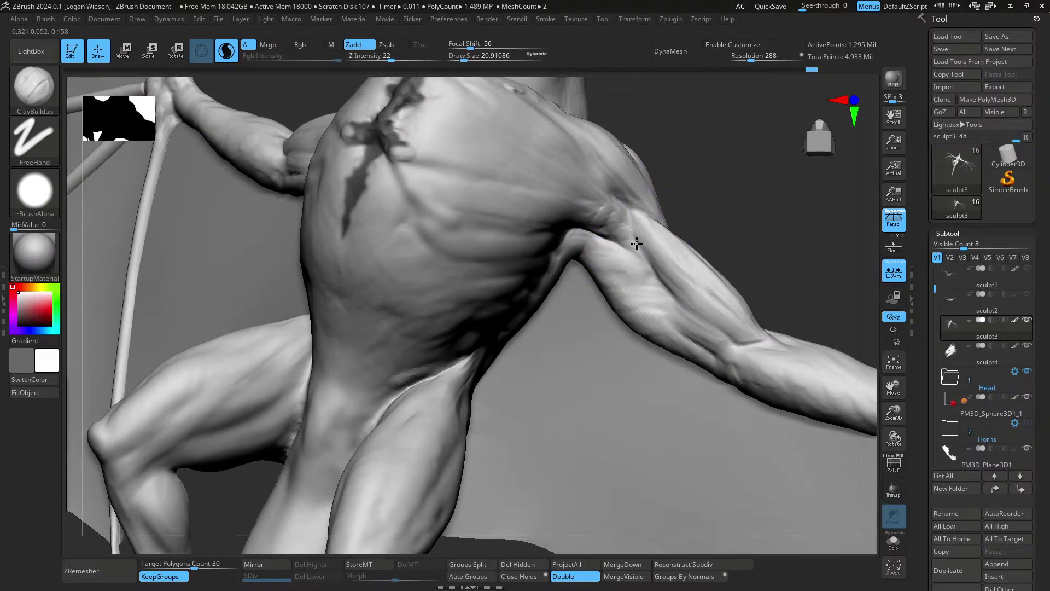
key(])
mouse_move(623, 219)
right_down()
mouse_move(614, 246)
mouse_move(569, 252)
right_up()
mouse_move(582, 233)
right_down()
mouse_move(579, 243)
mouse_move(584, 218)
right_up()
drag(587, 230, 578, 237)
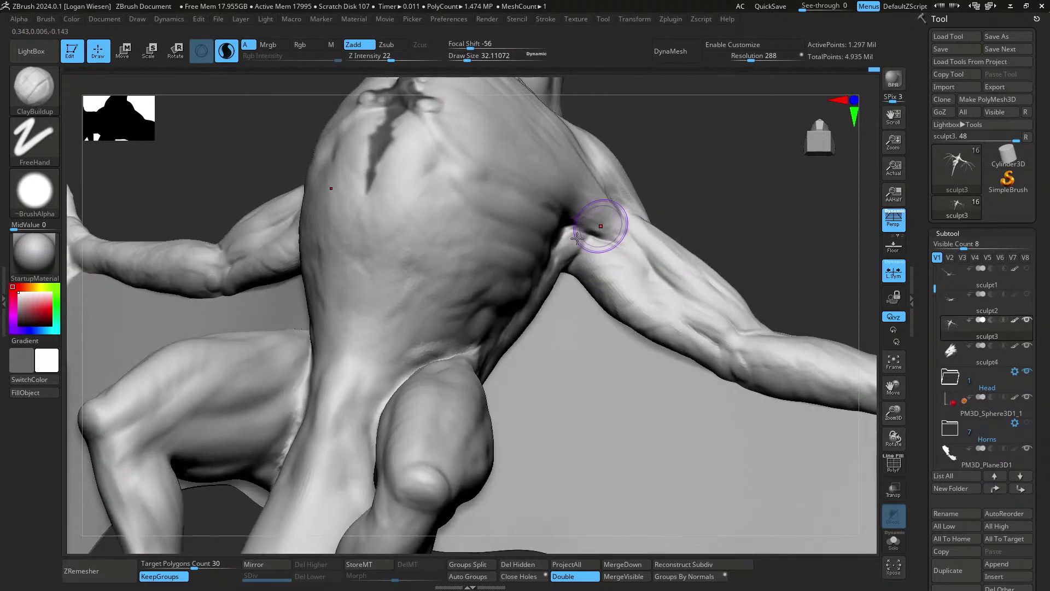
- Carve the muscle separations along the underside of the upper arm with DamStandard at draw size about 32
right_drag(555, 265, 575, 226)
mouse_move(589, 262)
ctrl+right_down()
mouse_move(628, 244)
mouse_move(602, 199)
mouse_move(526, 195)
mouse_move(499, 160)
mouse_move(516, 262)
mouse_move(553, 250)
ctrl+right_up()
key(b)
key(d)
key(s)
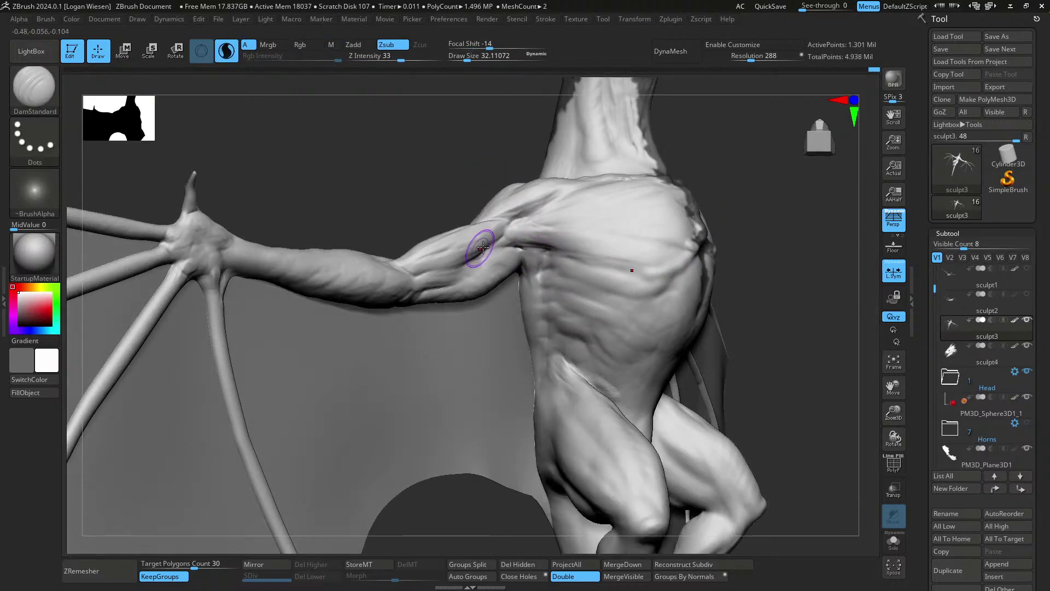
right_drag(483, 247, 457, 287)
- Build up the upper arm muscles next to the armpit with ClayBuildup at draw size about 43
key(b)
key(c)
key(b)
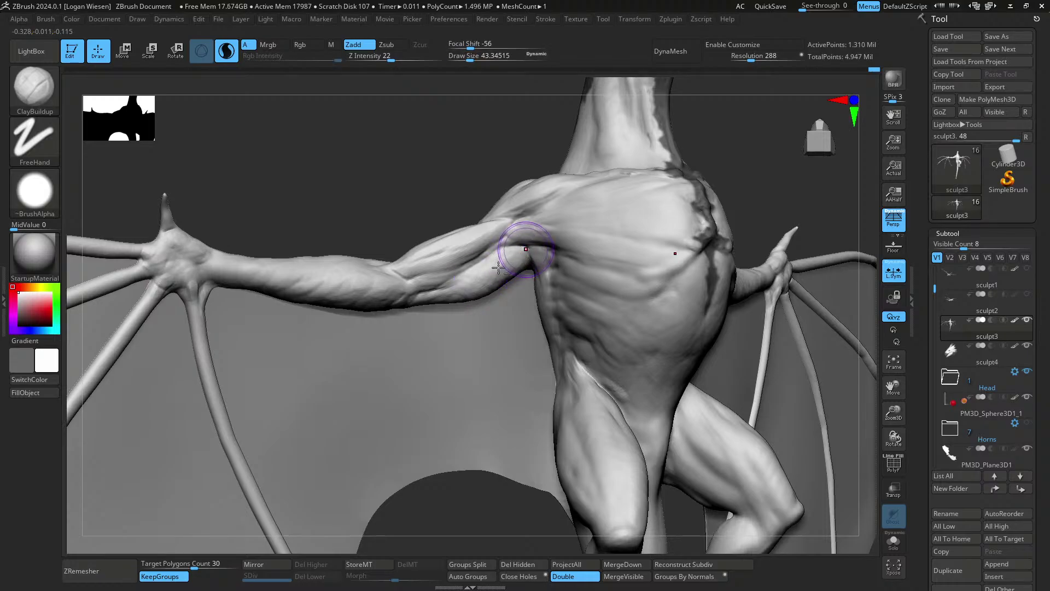
mouse_move(517, 251)
right_down()
mouse_move(514, 307)
mouse_move(514, 258)
right_up()
mouse_move(514, 257)
right_down()
mouse_move(539, 249)
mouse_move(511, 254)
right_up()
- Isolate the body and pull out the elbow point with Move Topological at draw size about 30
mouse_move(511, 254)
ctrl+right_down()
mouse_move(511, 270)
mouse_move(556, 290)
mouse_move(675, 232)
mouse_move(687, 311)
mouse_move(635, 250)
mouse_move(638, 290)
mouse_move(684, 279)
ctrl+right_up()
key(b)
key(m)
key(t)
key(s)
drag(690, 271, 682, 289)
key(s)
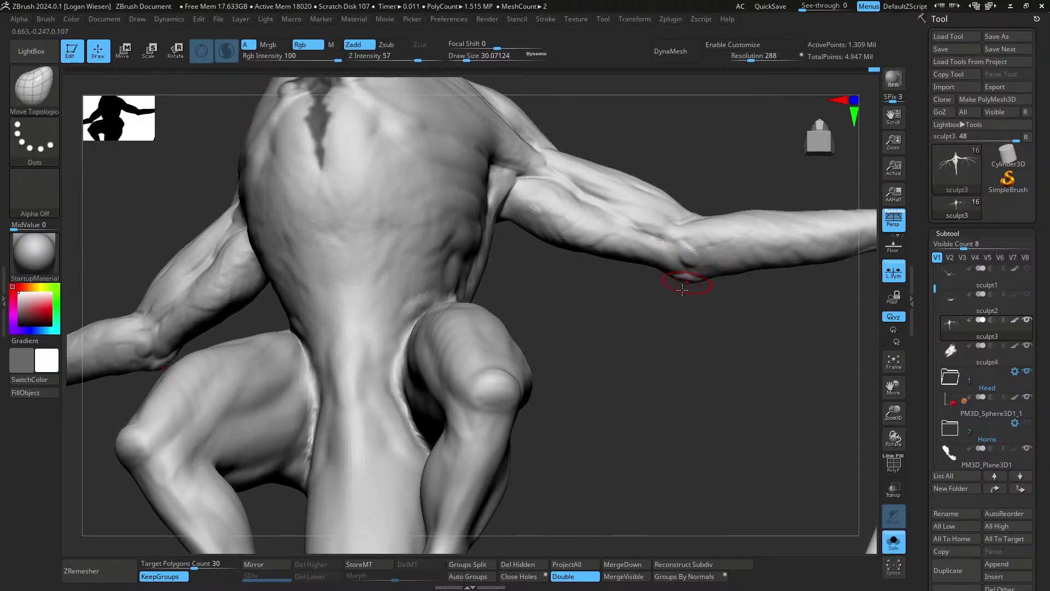
- Build up the elbow bone and the forearm muscles around it with ClayBuildup at draw size between about 19 and 34
mouse_move(695, 279)
right_down()
mouse_move(692, 249)
mouse_move(717, 253)
mouse_move(699, 277)
mouse_move(690, 264)
mouse_move(708, 249)
right_up()
key(b)
key(c)
key(b)
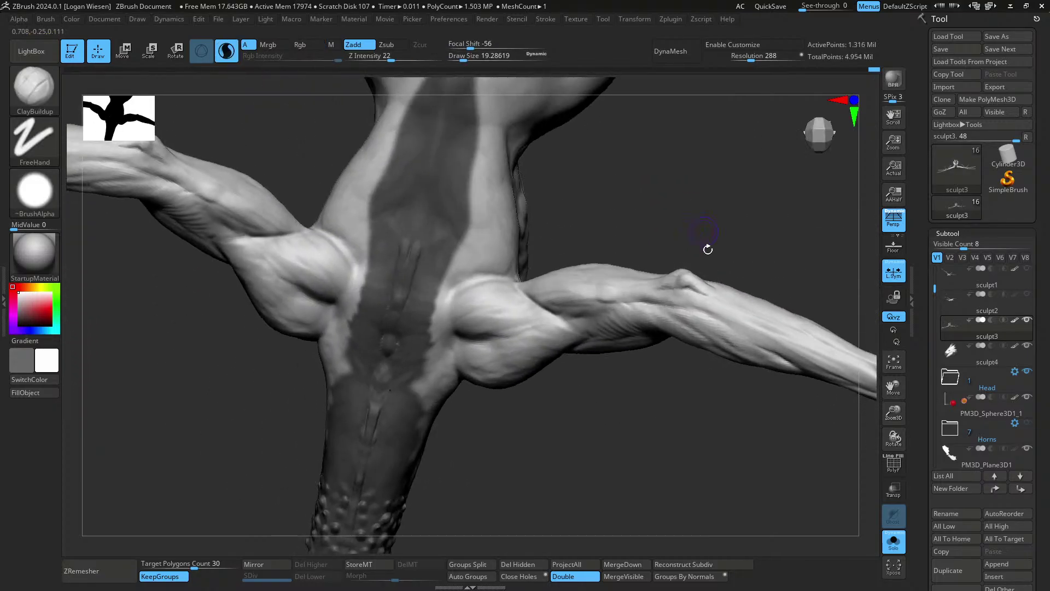
mouse_move(732, 296)
right_down()
mouse_move(711, 280)
mouse_move(746, 278)
mouse_move(755, 265)
mouse_move(731, 335)
mouse_move(689, 280)
mouse_move(734, 287)
right_up()
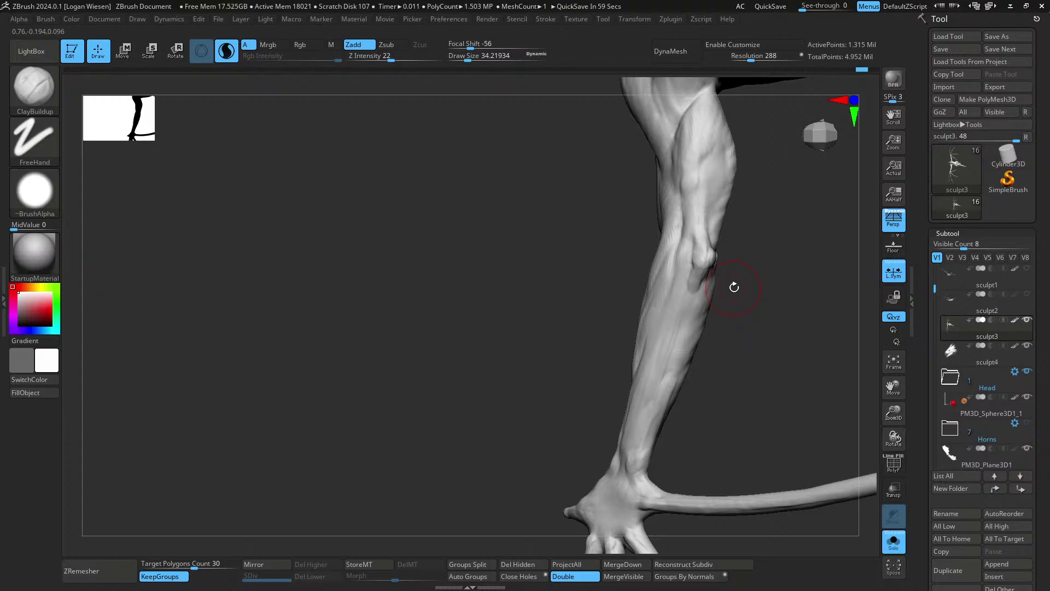
- Carve muscle lines down the forearm below the elbow with DamStandard at draw size about 32 and smooth them
mouse_move(704, 254)
right_down()
mouse_move(681, 269)
mouse_move(676, 284)
mouse_move(687, 293)
right_up()
key(b)
key(d)
key(s)
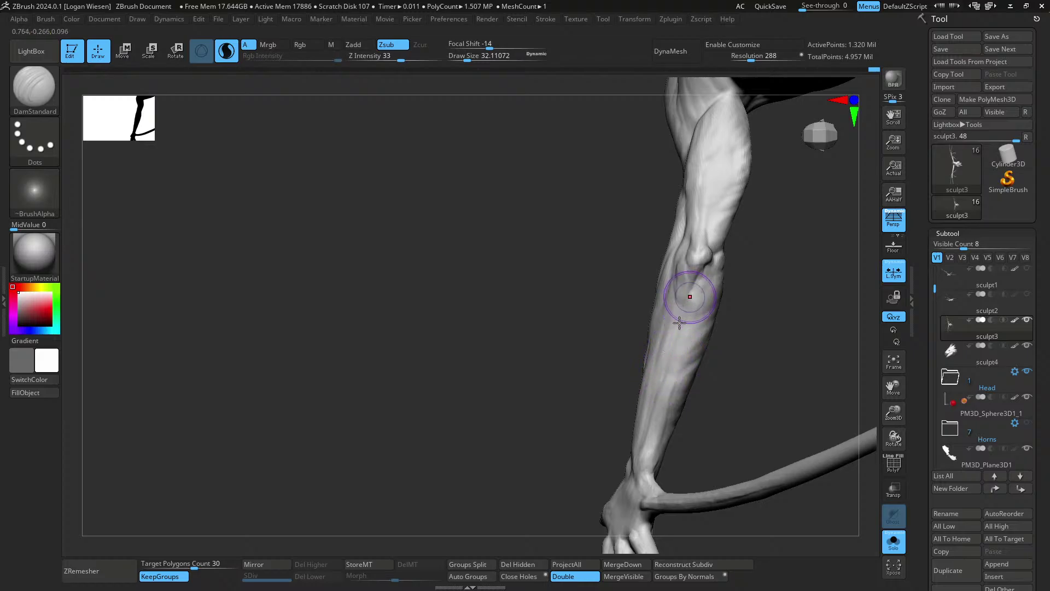
shift+drag(691, 300, 693, 292)
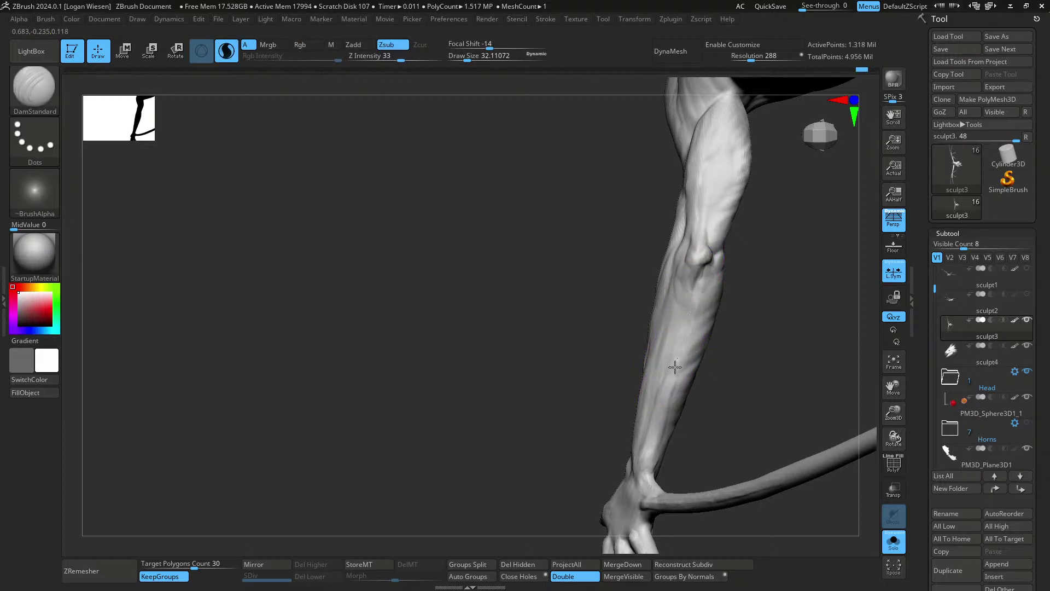
right_drag(645, 454, 642, 472)
- Build up the forearm muscles from elbow to wrist with ClayBuildup at draw size about 51
key(b)
key(c)
key(b)
drag(698, 281, 672, 336)
right_drag(678, 328, 720, 288)
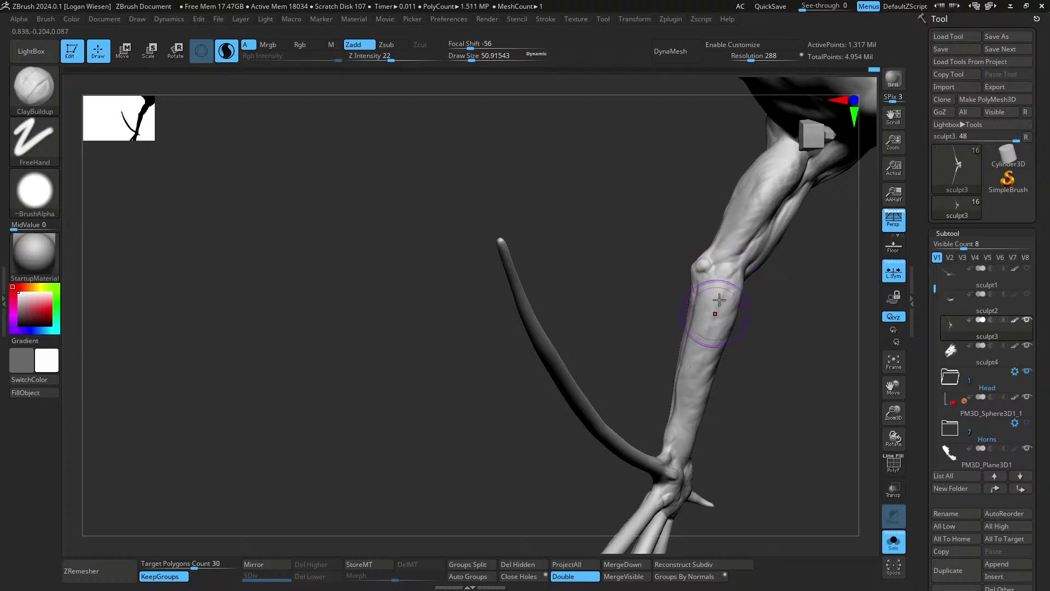
drag(681, 431, 687, 404)
mouse_move(727, 295)
right_down()
mouse_move(696, 298)
mouse_move(846, 340)
mouse_move(713, 305)
mouse_move(807, 330)
right_up()
right_drag(784, 363, 712, 288)
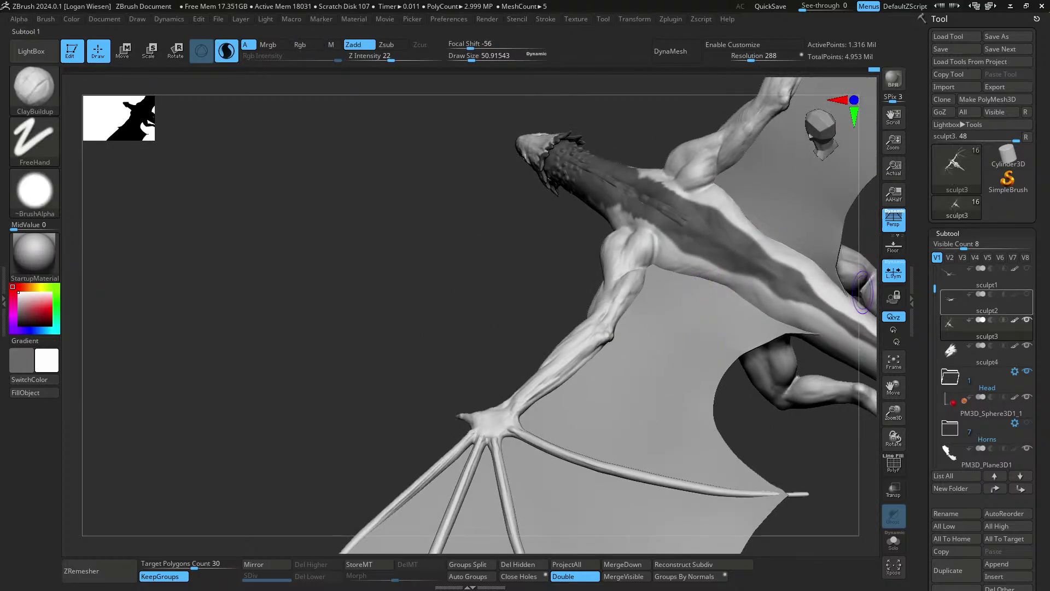
- Reshape the wing hand around the thumb claw with Move Topological at draw size about 43
mouse_move(963, 300)
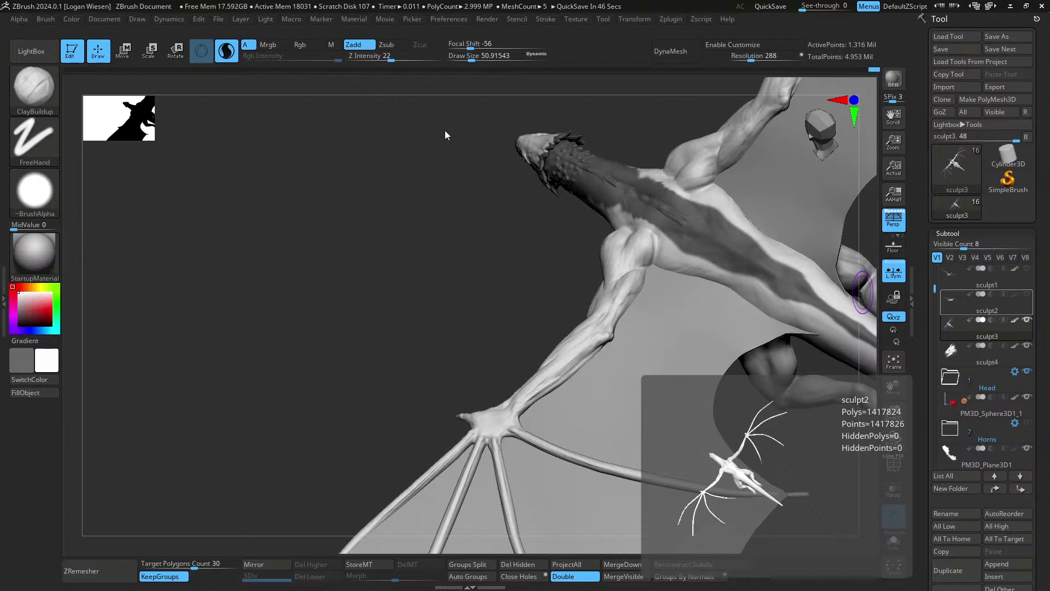
right_drag(623, 350, 697, 268)
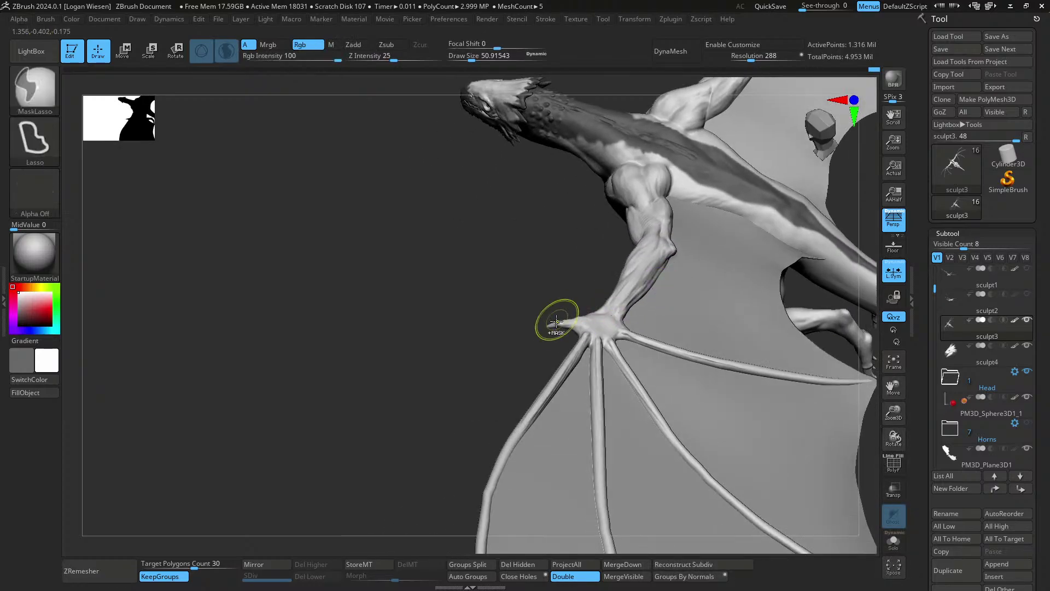
mouse_move(556, 321)
right_down()
mouse_move(593, 305)
mouse_move(567, 306)
mouse_move(563, 322)
right_up()
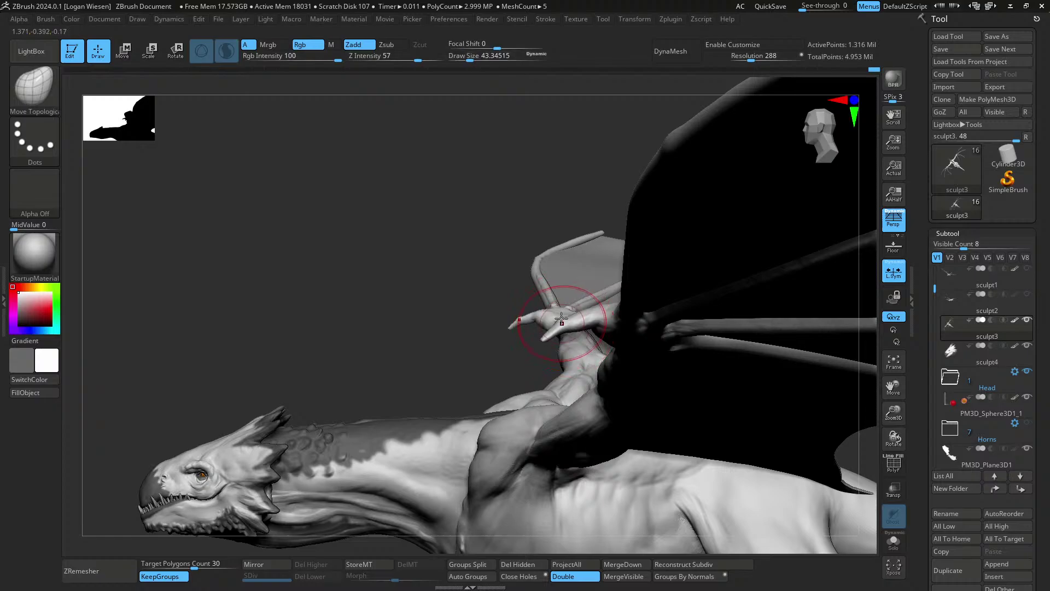
mouse_move(562, 318)
mouse_down()
mouse_move(583, 319)
mouse_move(582, 310)
mouse_up()
key(bracketleft)
mouse_move(586, 322)
right_down()
mouse_move(672, 331)
mouse_move(602, 311)
mouse_move(564, 331)
right_up()
- Add volume to the wing wrist near the base of the thumb claw with ClayBuildup
key(b)
key(c)
key(b)
drag(551, 328, 547, 312)
mouse_move(550, 301)
right_down()
mouse_move(556, 337)
mouse_move(530, 236)
right_up()
- Adjust the wrist contour beside the thumb claw with Move Topological at draw size about 43
key(b)
key(m)
key(t)
right_drag(527, 332, 526, 300)
drag(526, 300, 531, 307)
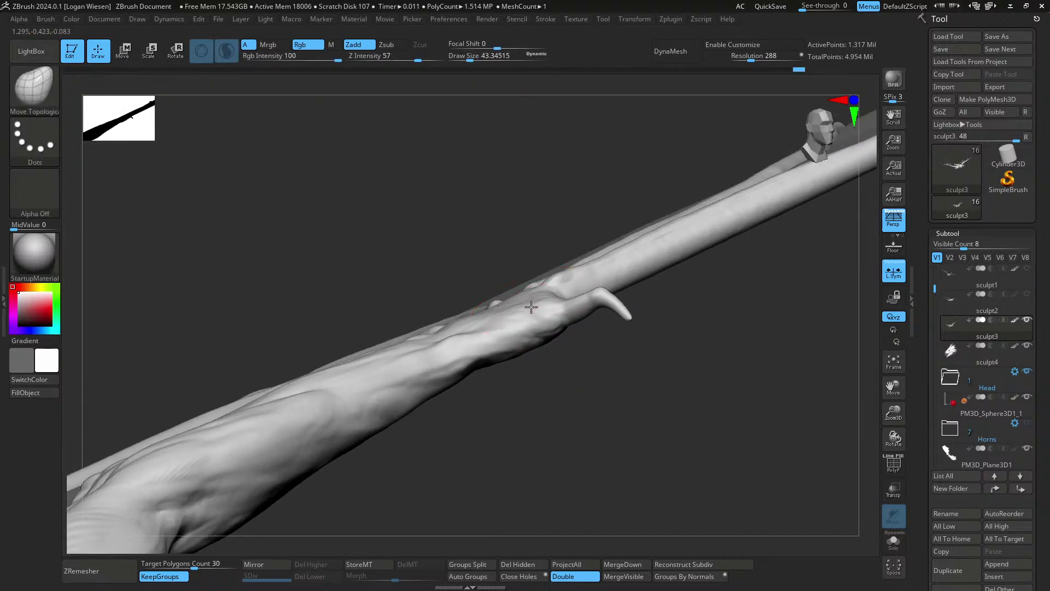
- Build up a rounded knuckle at the base of the thumb claw with ClayBuildup at draw size about 15
key(b)
key(c)
key(b)
right_drag(542, 310, 564, 408)
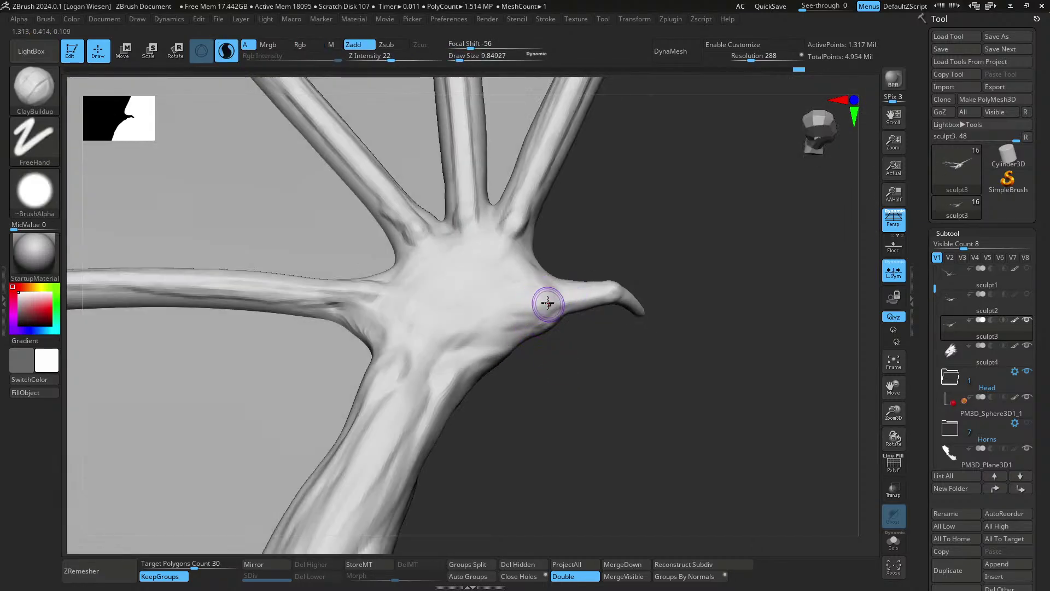
right_drag(558, 291, 550, 295)
key(s)
drag(550, 295, 547, 294)
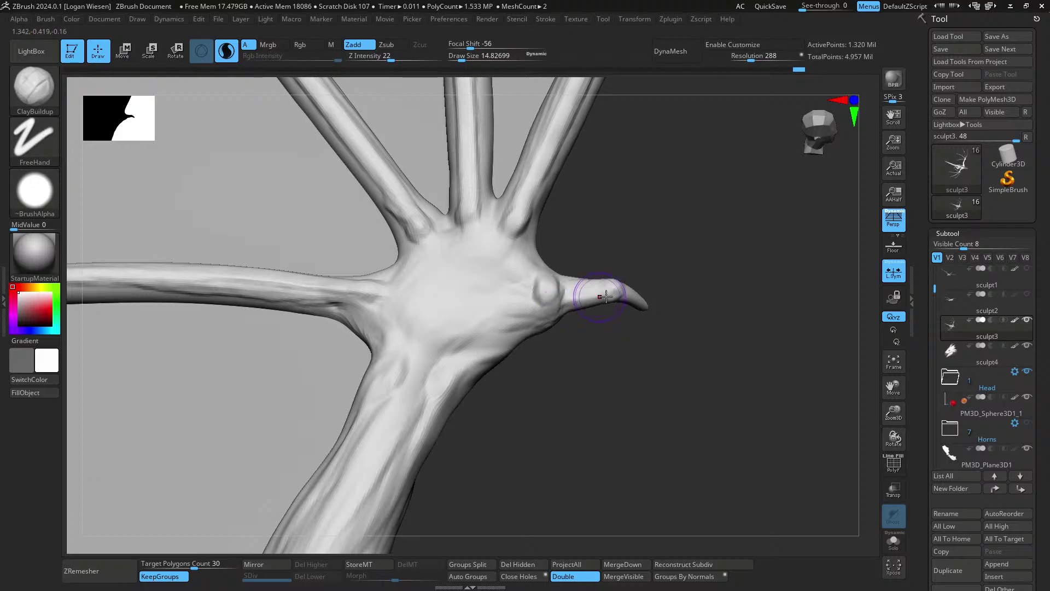
- Add volume to the joint where the claw meets the thumb with ClayBuildup at draw size about 9
right_drag(606, 297, 607, 291)
key(s)
drag(607, 291, 616, 286)
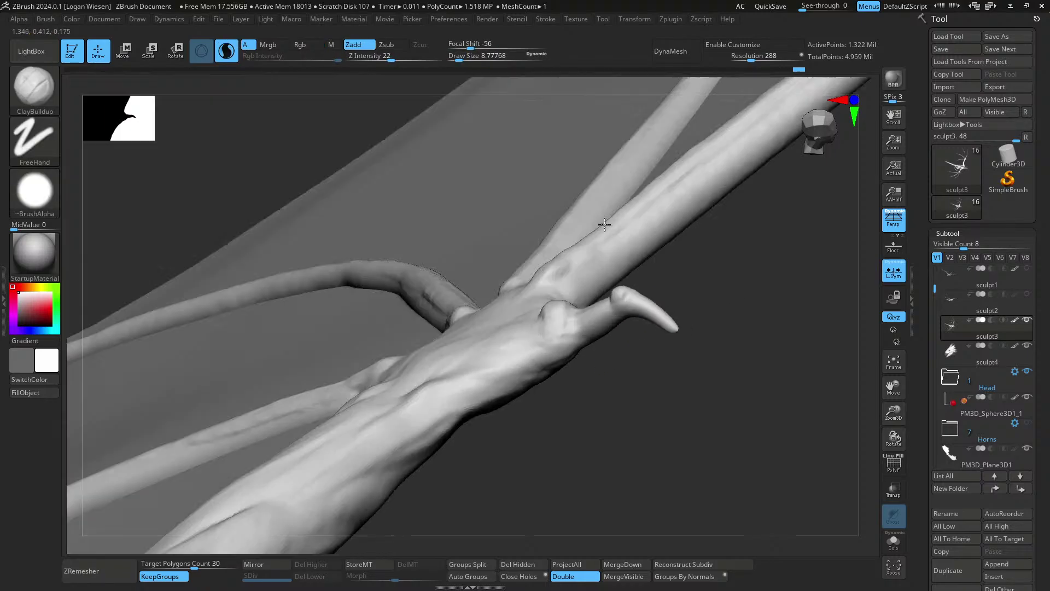
mouse_move(616, 287)
right_down()
mouse_move(628, 305)
mouse_move(653, 286)
right_up()
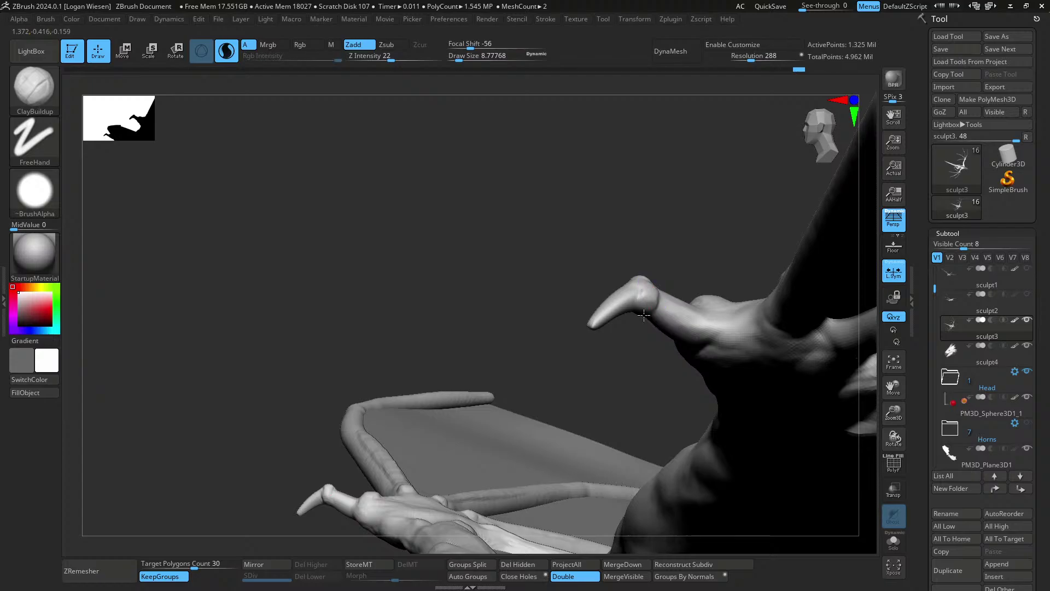
drag(644, 316, 646, 314)
- Sculpt tendons and muscle along the palm side of the thumb with ClayBuildup at draw size about 12
mouse_move(646, 314)
right_down()
mouse_move(664, 270)
mouse_move(661, 300)
right_up()
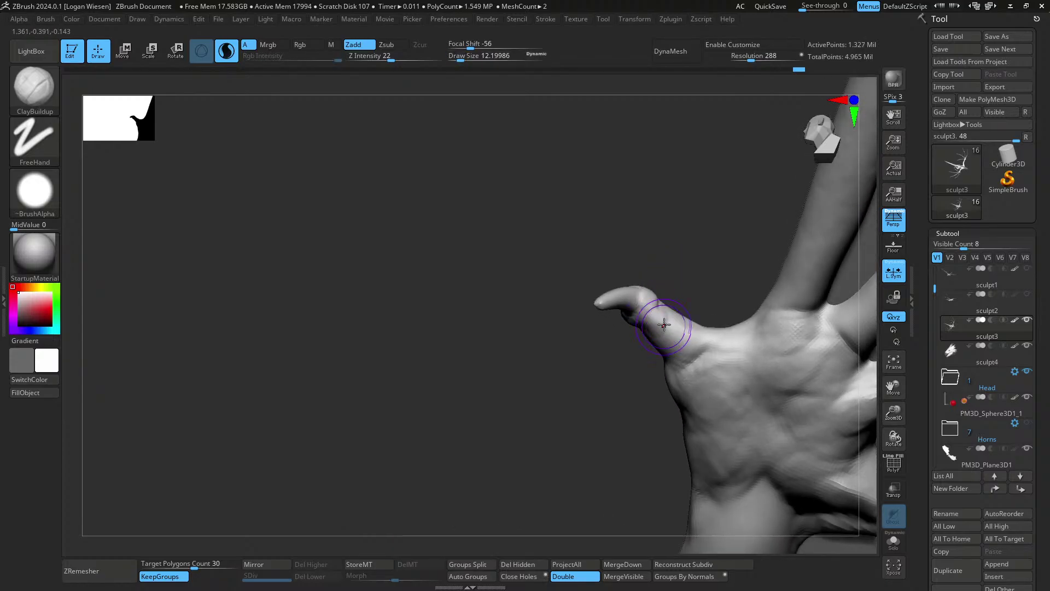
drag(664, 325, 696, 329)
right_drag(697, 329, 680, 318)
drag(659, 310, 687, 346)
right_drag(670, 319, 669, 299)
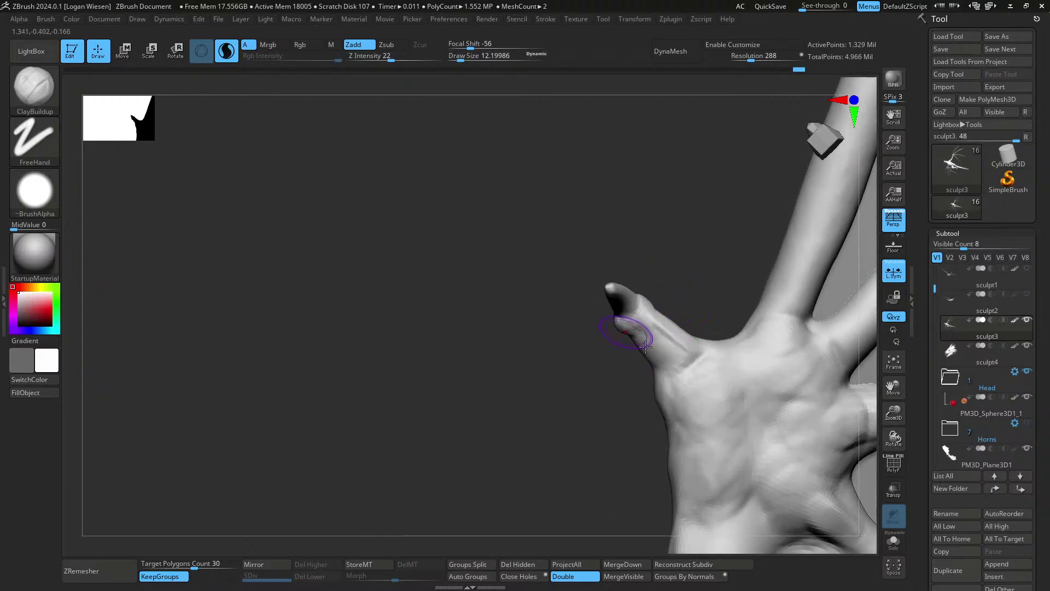
right_drag(692, 355, 664, 326)
drag(664, 326, 652, 349)
mouse_move(689, 361)
right_down()
mouse_move(673, 379)
mouse_move(665, 334)
right_up()
- Define the thumb segment between its two knuckles with ClayBuildup at draw size about 9
key(s)
drag(630, 315, 628, 315)
drag(639, 286, 620, 313)
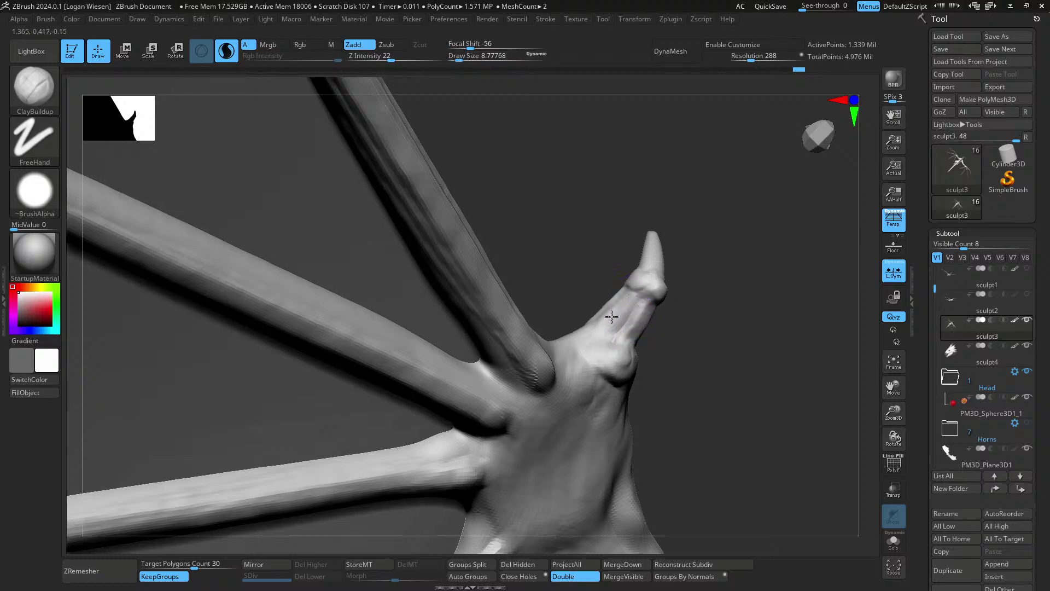
right_drag(684, 339, 651, 312)
right_drag(590, 327, 589, 340)
drag(588, 339, 581, 356)
right_drag(581, 357, 605, 332)
- Adjust the contour at the thumb's base with Move Topological, raising the draw size from about 13 to 21
key(b)
key(m)
key(t)
key(s)
drag(606, 331, 606, 351)
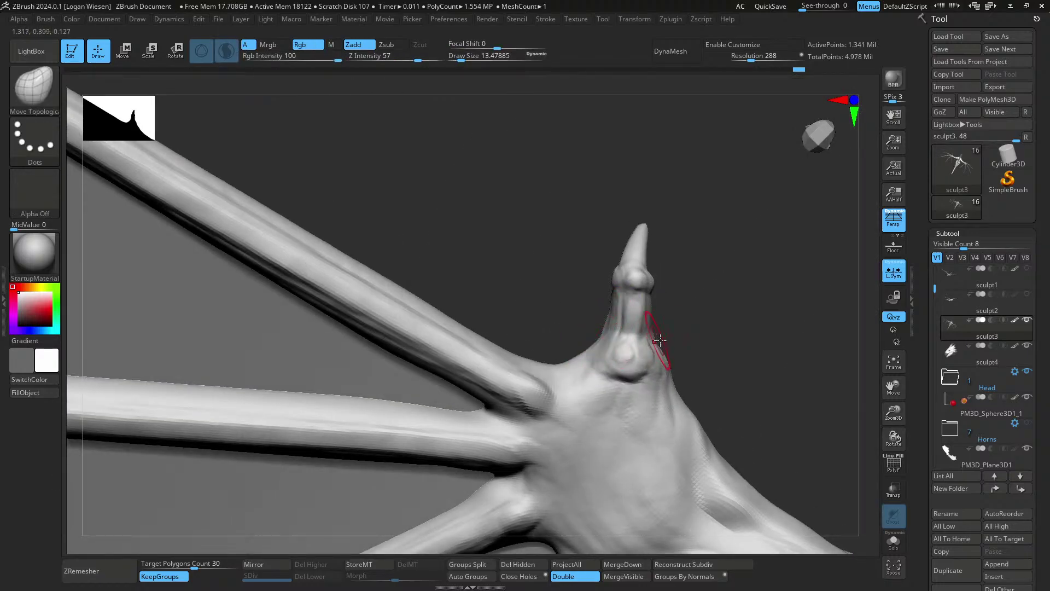
right_drag(660, 351, 663, 360)
key(s)
drag(662, 361, 667, 361)
right_drag(666, 355, 621, 343)
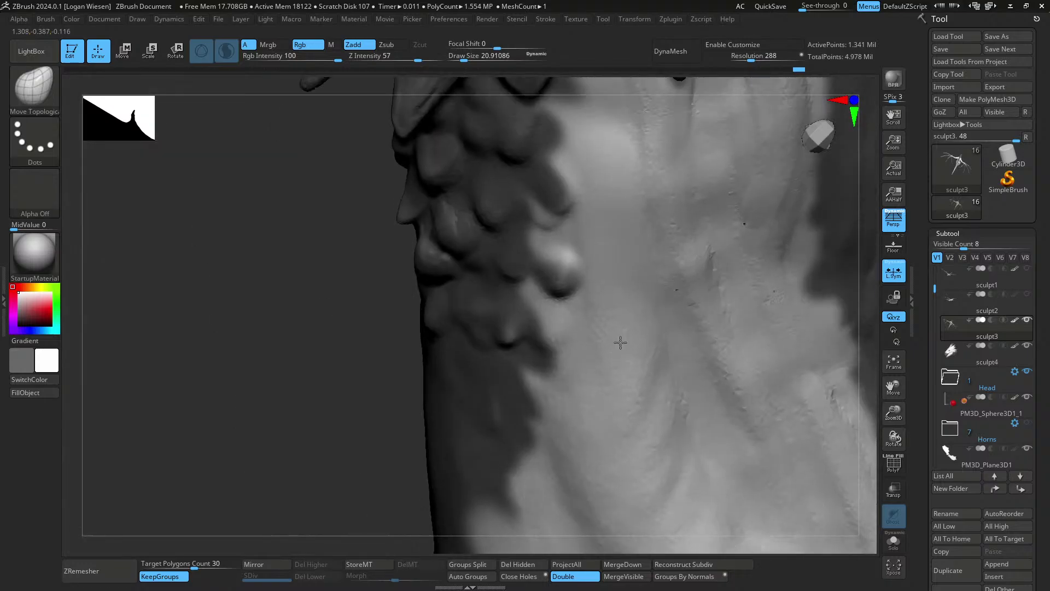
- Refine the thumb's joints with ClayBuildup at draw size about 11
mouse_move(695, 295)
right_down()
mouse_move(649, 270)
mouse_move(651, 258)
right_up()
key(b)
key(c)
key(b)
key(s)
drag(613, 285, 616, 285)
right_drag(643, 227, 647, 255)
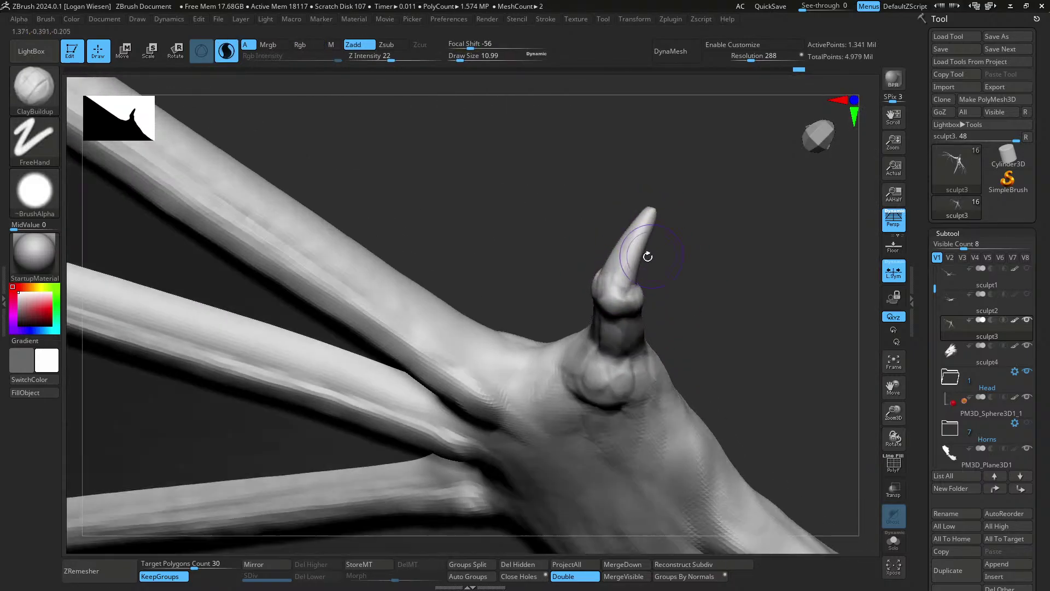
- Shape the thumb claw and its cuticle joint with ClayBuildup at draw size about 4
key(s)
mouse_move(633, 245)
mouse_down()
mouse_move(641, 223)
mouse_move(618, 287)
mouse_up()
right_drag(618, 286, 621, 248)
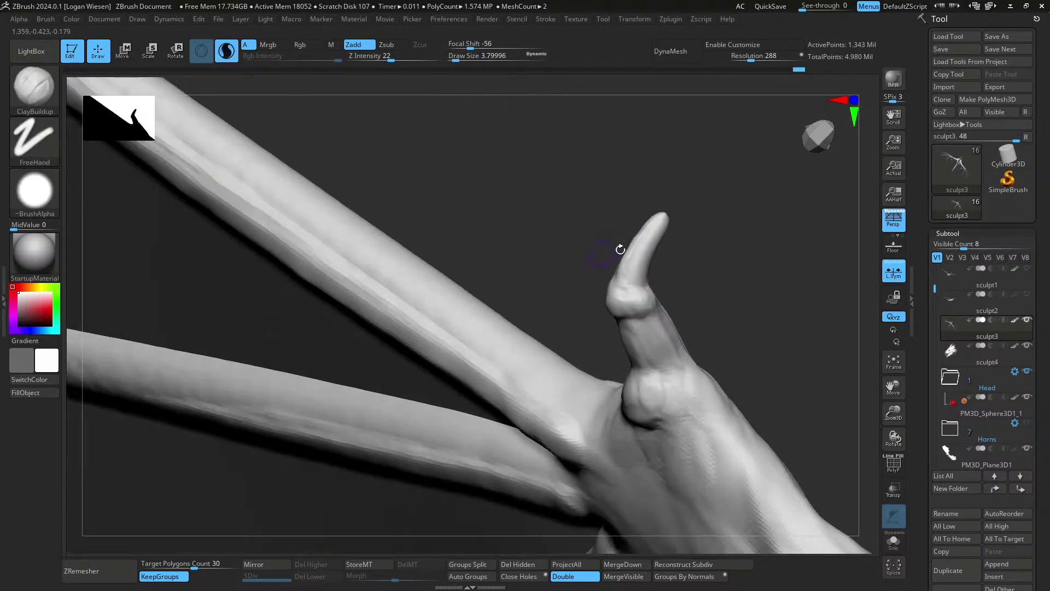
key(s)
drag(641, 246, 643, 247)
mouse_move(656, 235)
right_down()
mouse_move(615, 286)
mouse_move(655, 239)
mouse_move(679, 253)
right_up()
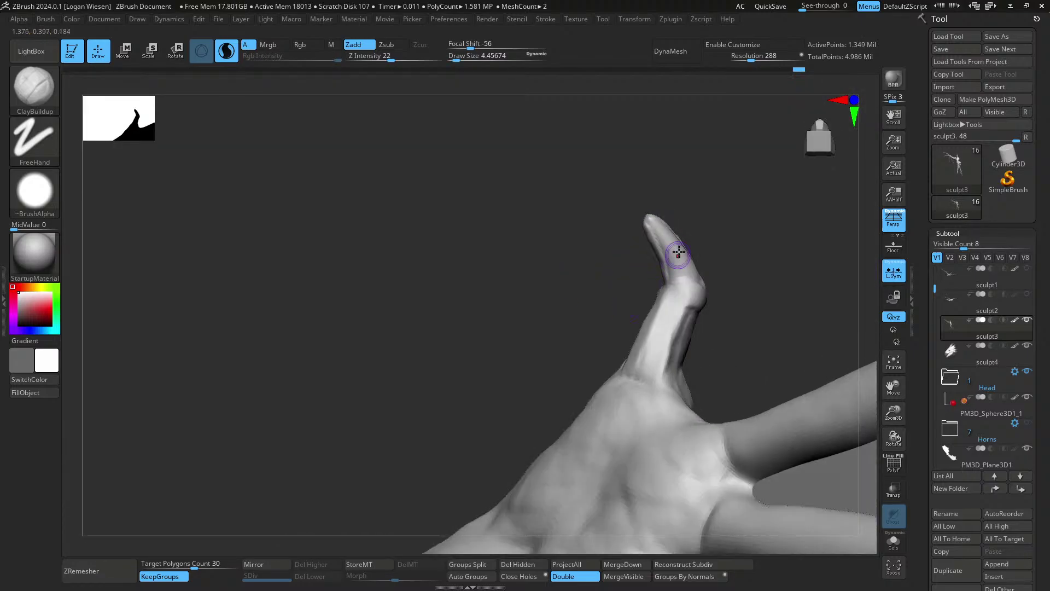
drag(688, 276, 676, 257)
right_drag(676, 258, 671, 277)
- Try to reshape the thumb claw with Move Topological at draw size about 15
key(b)
key(m)
key(t)
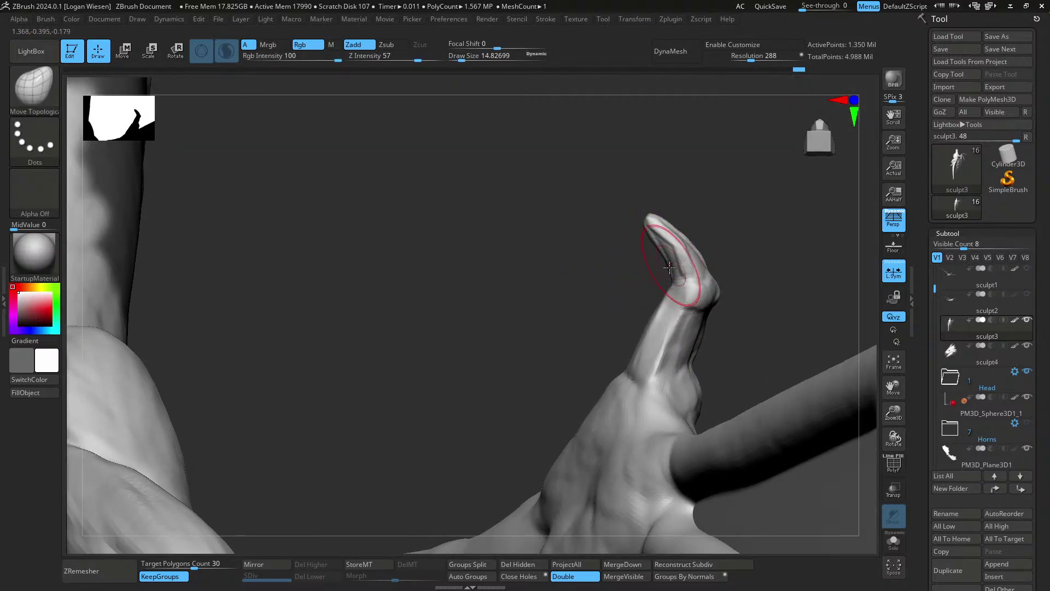
mouse_move(669, 267)
mouse_down()
mouse_move(660, 281)
mouse_move(711, 262)
mouse_move(697, 259)
mouse_up()
key(ctrl+z)
- Build up the bony forms on the back of the wing wrist and hand with ClayBuildup
mouse_move(686, 278)
right_down()
mouse_move(715, 277)
mouse_move(645, 246)
right_up()
mouse_move(623, 312)
right_down()
mouse_move(586, 263)
mouse_move(598, 288)
right_up()
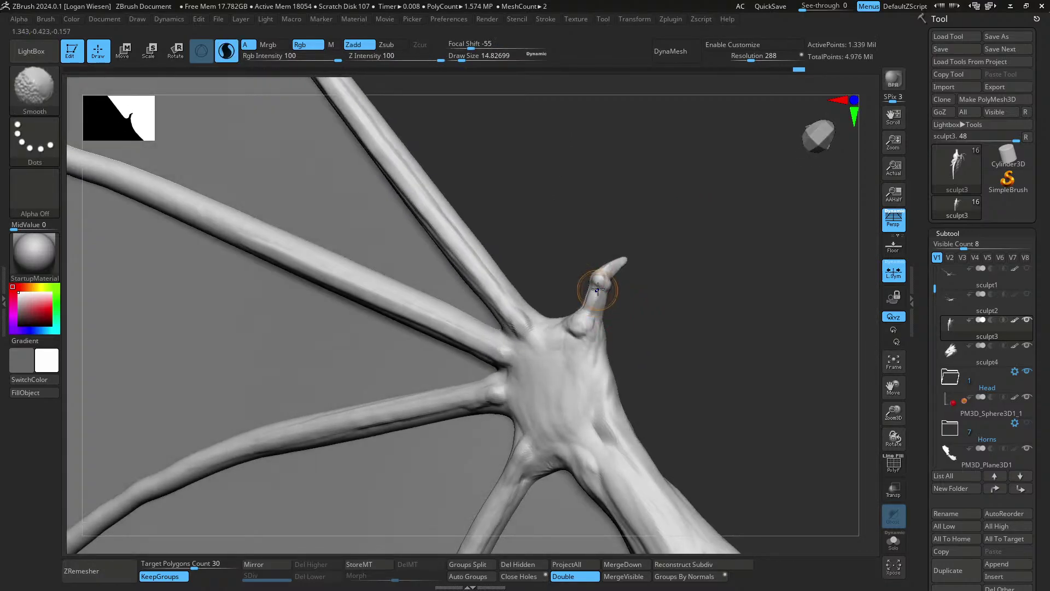
mouse_move(593, 344)
right_down()
mouse_move(633, 347)
mouse_move(607, 314)
mouse_move(656, 333)
mouse_move(628, 313)
mouse_move(627, 233)
mouse_move(632, 290)
right_up()
mouse_move(631, 290)
right_down()
mouse_move(638, 349)
mouse_move(615, 335)
right_up()
key(b)
key(c)
key(b)
key(s)
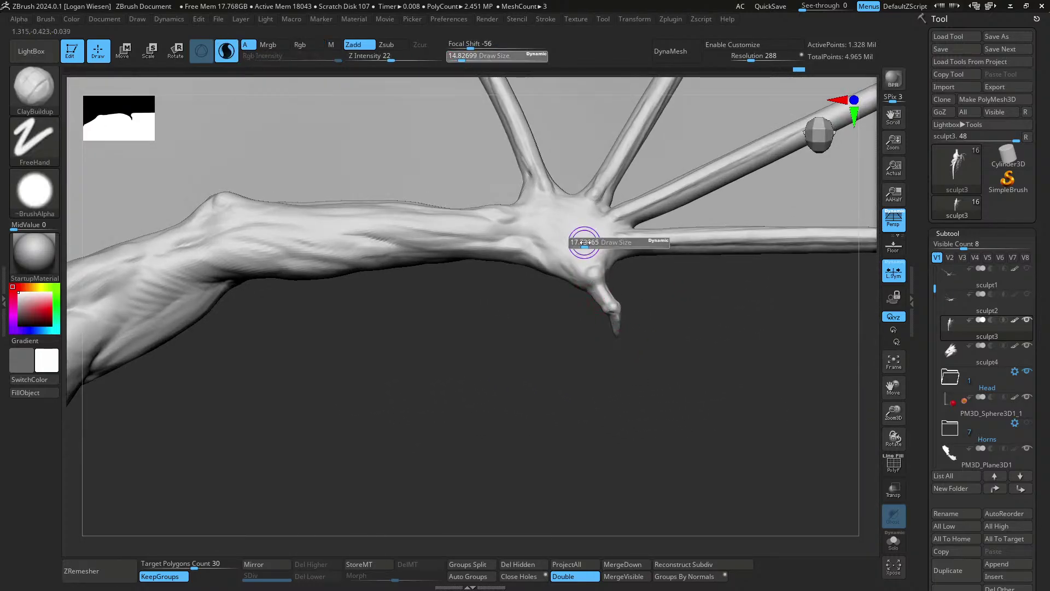
drag(584, 241, 587, 242)
mouse_move(594, 246)
alt+right_down()
mouse_move(626, 299)
mouse_move(608, 346)
mouse_move(587, 334)
alt+right_up()
- Reshape the hand around the thumb's base with Move Topological at draw sizes of about 34 and 23
key(b)
key(m)
key(t)
key(s)
drag(571, 331, 573, 331)
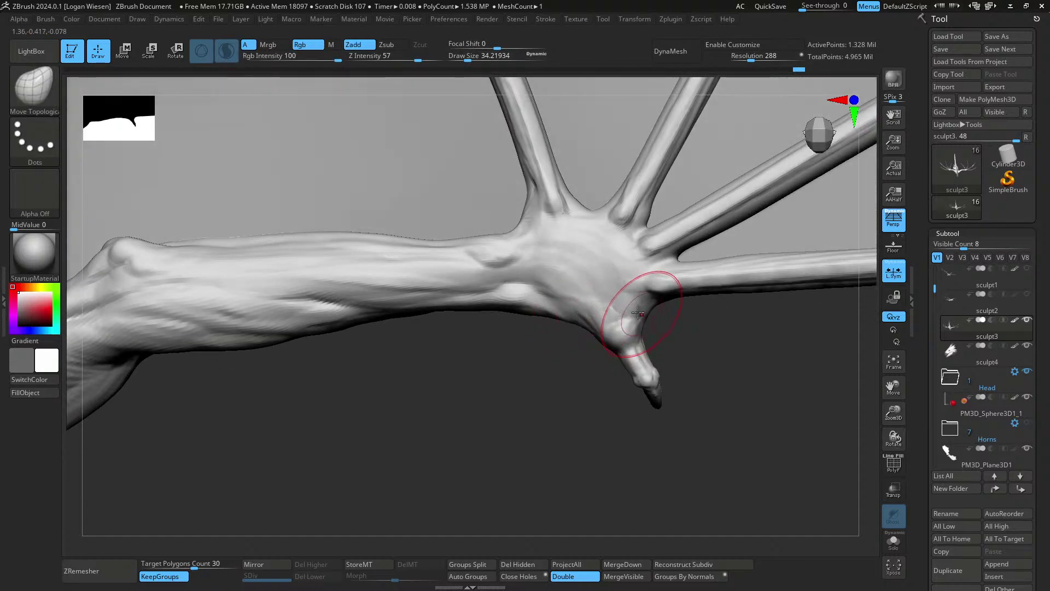
key(s)
drag(638, 312, 633, 313)
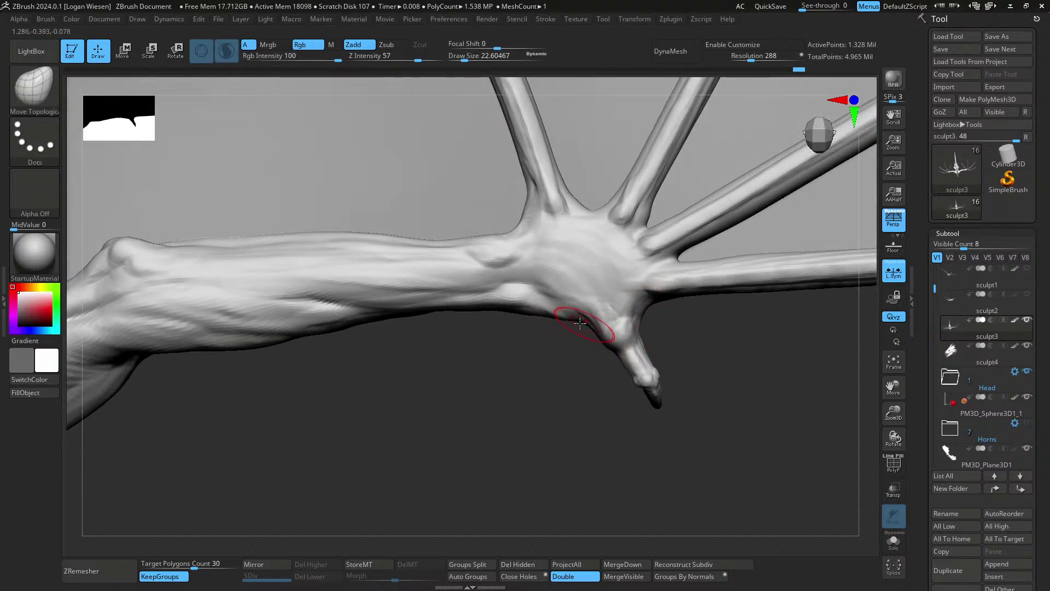
- Sculpt the knuckles and tendons connecting the thumb to the wrist with ClayBuildup at draw sizes of about 7 to 13
mouse_move(557, 314)
right_down()
mouse_move(602, 307)
mouse_move(633, 345)
mouse_move(595, 329)
right_up()
key(b)
key(c)
key(b)
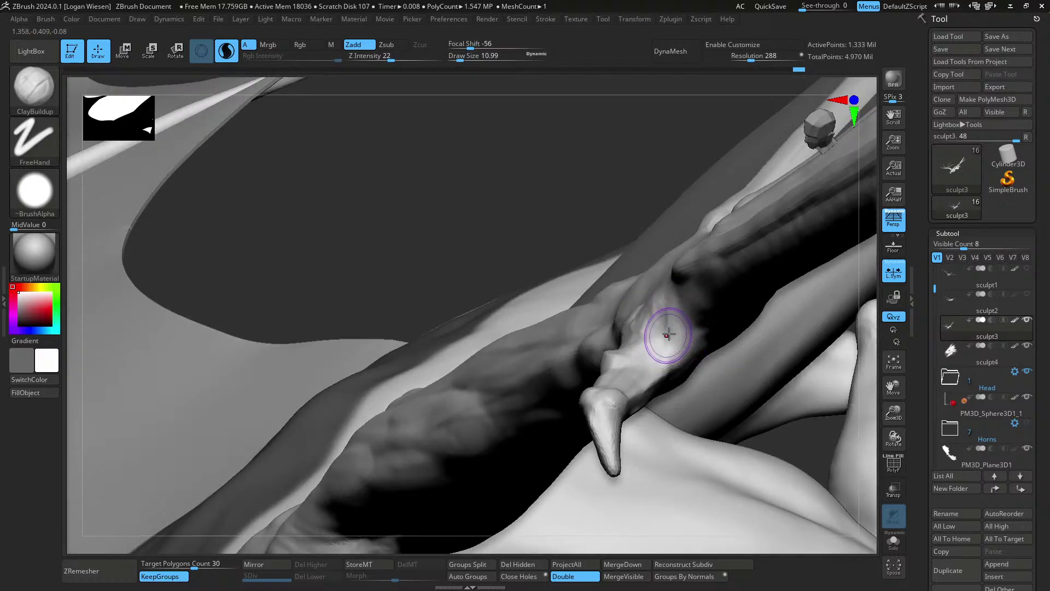
right_drag(664, 335, 690, 314)
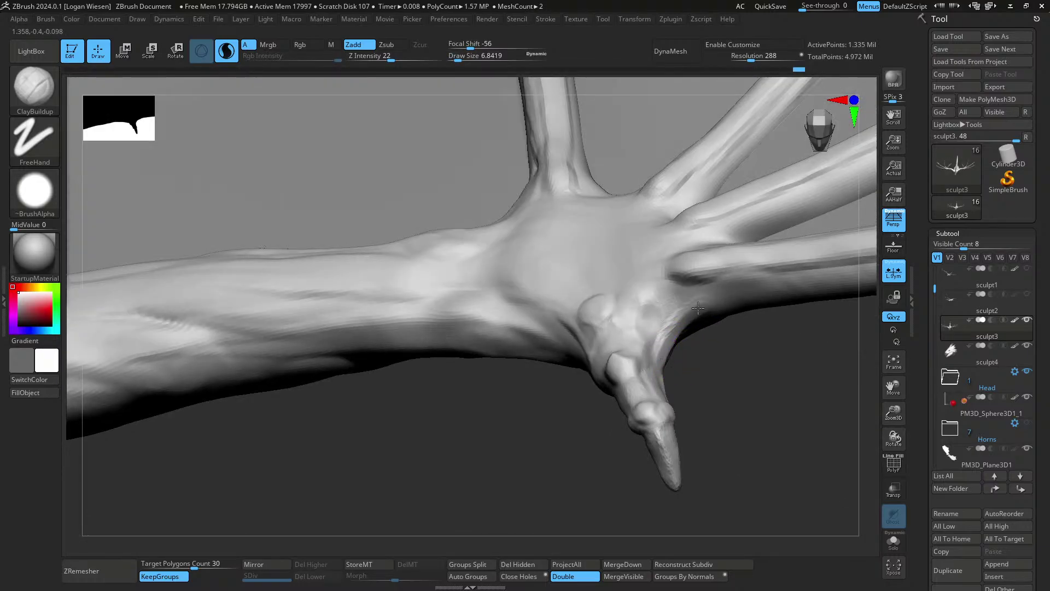
right_drag(668, 347, 600, 376)
drag(599, 377, 526, 358)
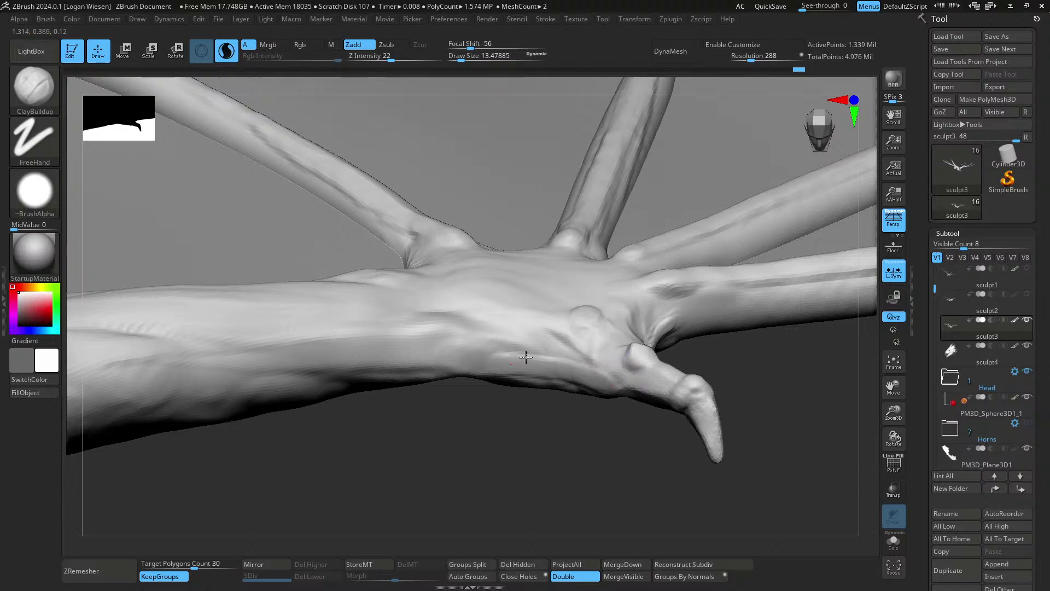
mouse_move(525, 357)
right_down()
mouse_move(558, 394)
mouse_move(558, 432)
right_up()
- Adjust the wrist and lower forearm silhouette with Move Topological at draw sizes of about 39 to 43
key(b)
key(m)
key(t)
key(])
key(])
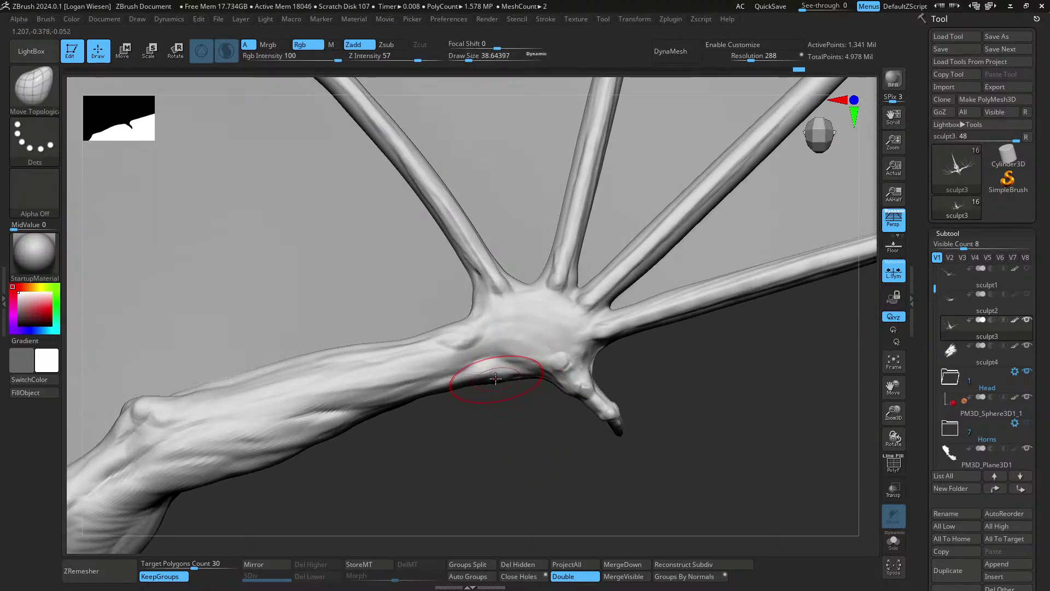
right_drag(521, 370, 548, 324)
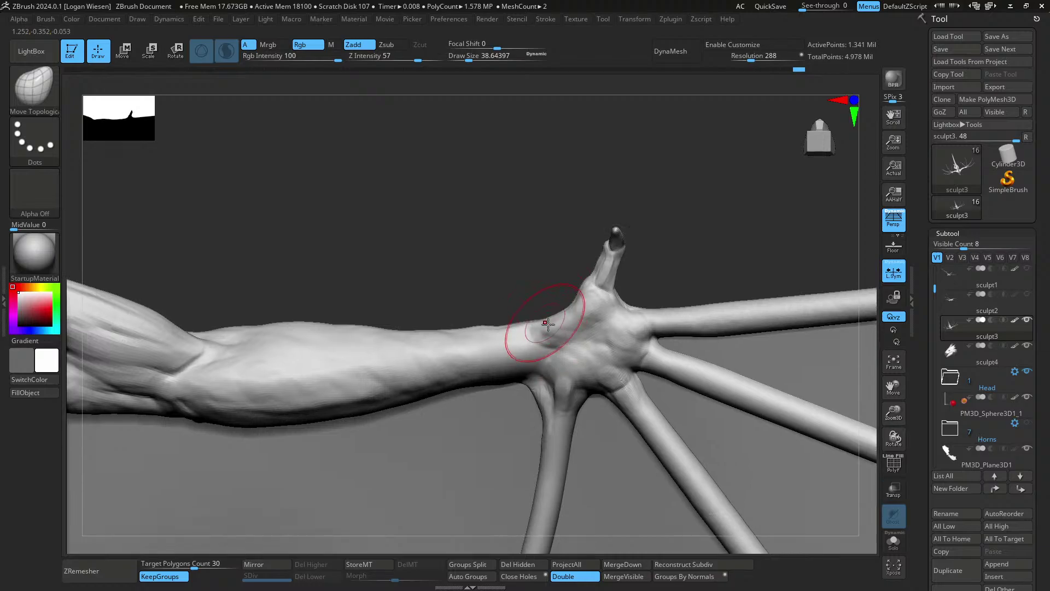
right_drag(482, 332, 445, 328)
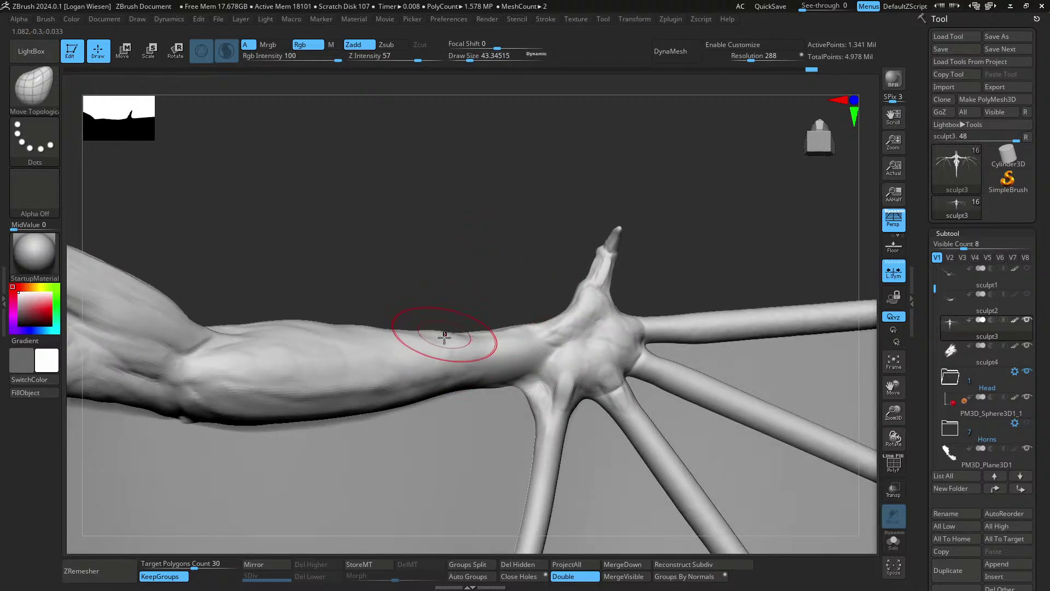
- Build up the inner wrist where the forearm meets the palm with ClayBuildup at draw size about 32, and smooth it
key(b)
key(c)
key(b)
key([)
drag(510, 359, 522, 354)
key(ctrl+z)
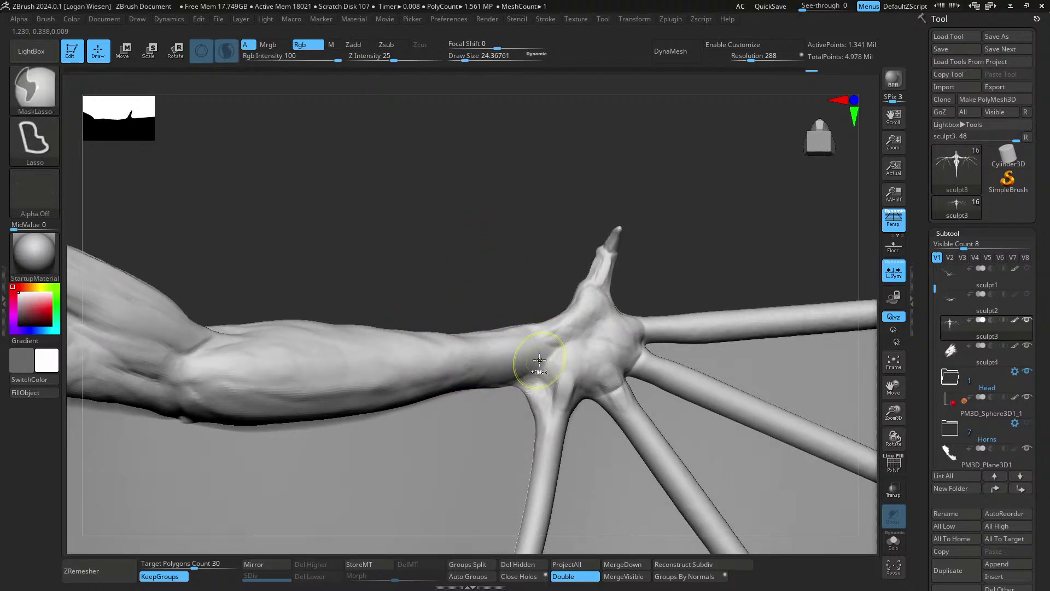
key(])
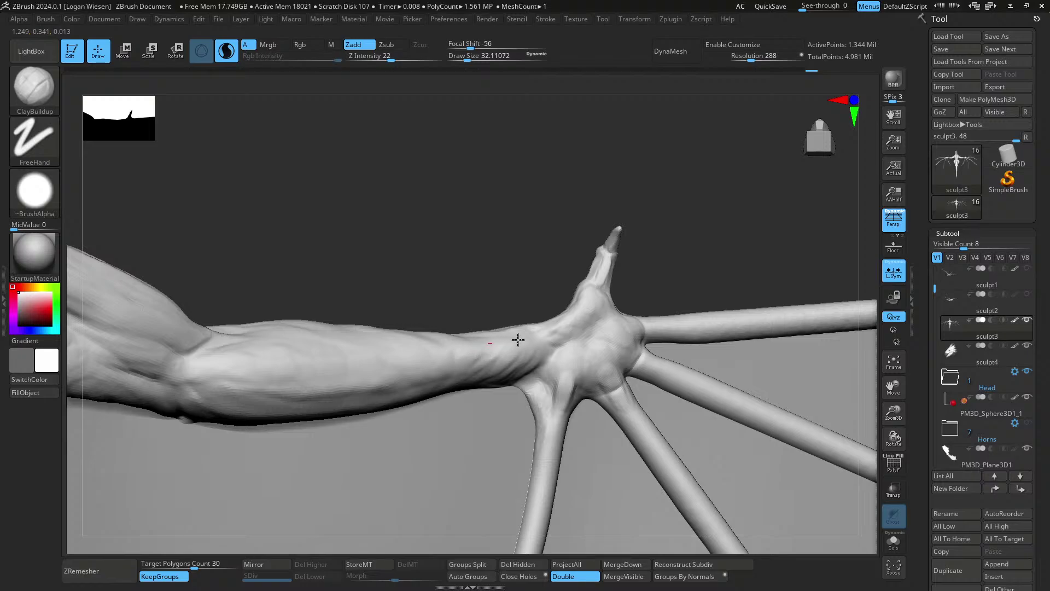
drag(562, 342, 591, 333)
right_drag(598, 332, 557, 355)
shift+drag(529, 352, 471, 377)
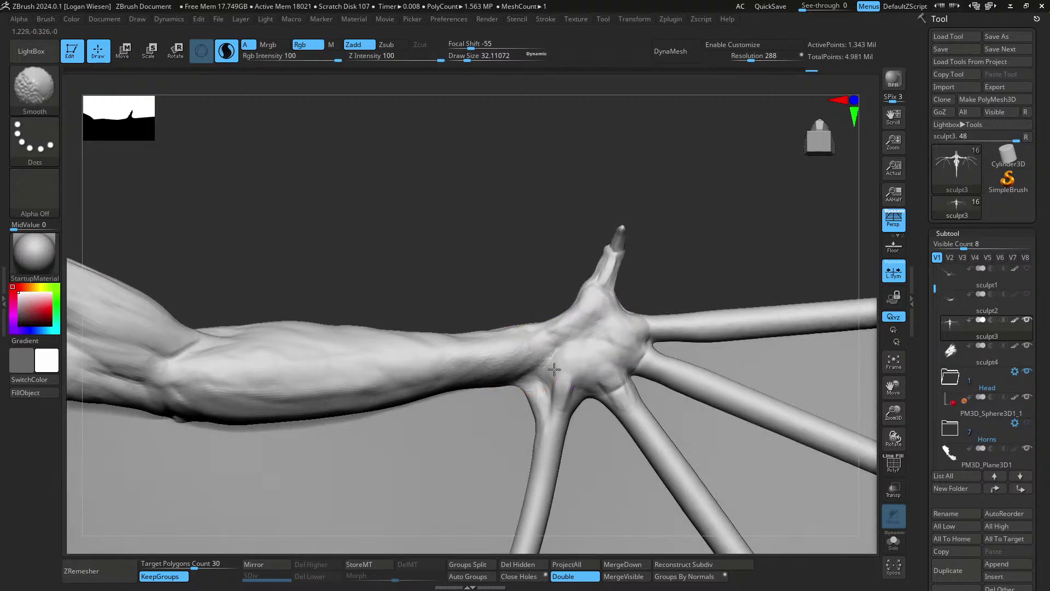
- Smooth the inner forearm with the Smooth brush at draw size about 48
mouse_move(554, 370)
ctrl+right_down()
mouse_move(516, 340)
mouse_move(481, 358)
ctrl+right_up()
key(])
key(])
shift+drag(478, 366, 453, 375)
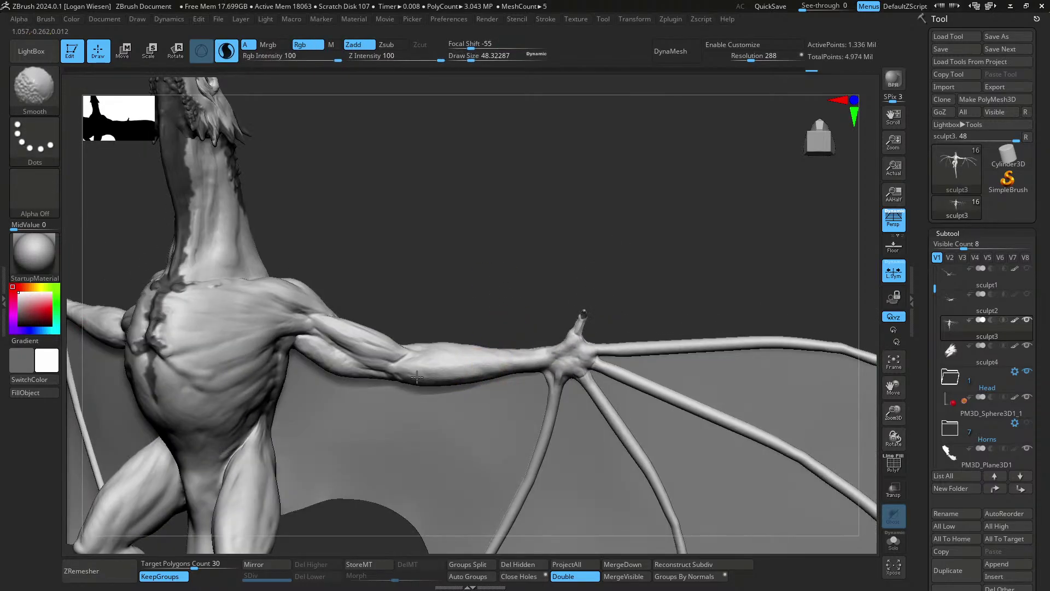
- Reshape the forearm's contour near the wrist with Move Topological at draw size about 56
right_drag(417, 377, 494, 353)
mouse_move(417, 337)
right_down()
mouse_move(501, 351)
mouse_move(452, 274)
mouse_move(514, 257)
mouse_move(546, 300)
right_up()
key(alt+s)
ctrl+right_drag(532, 263, 549, 290)
key(s)
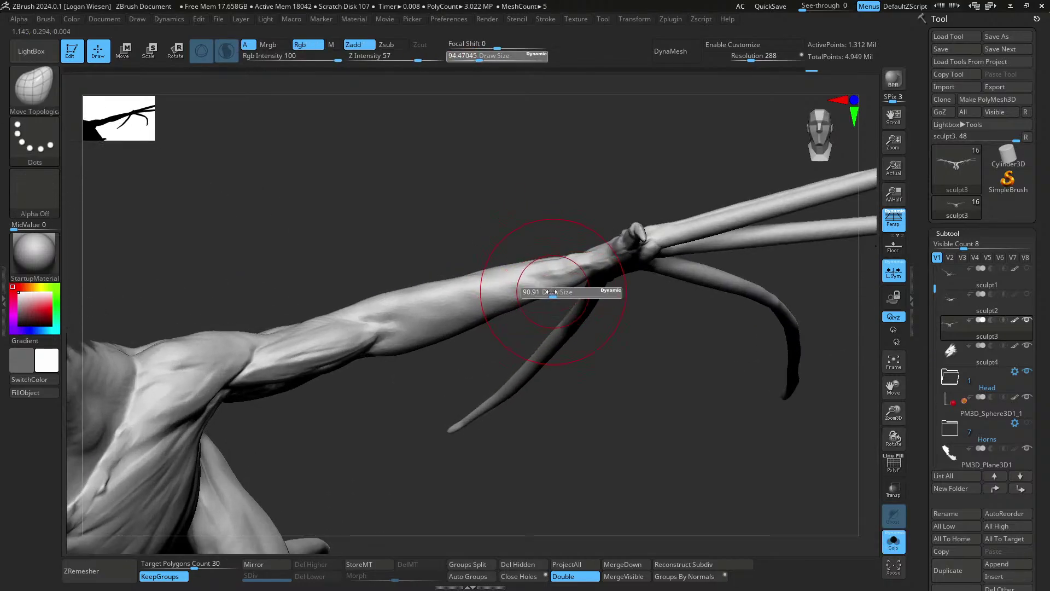
drag(552, 291, 569, 281)
key(s)
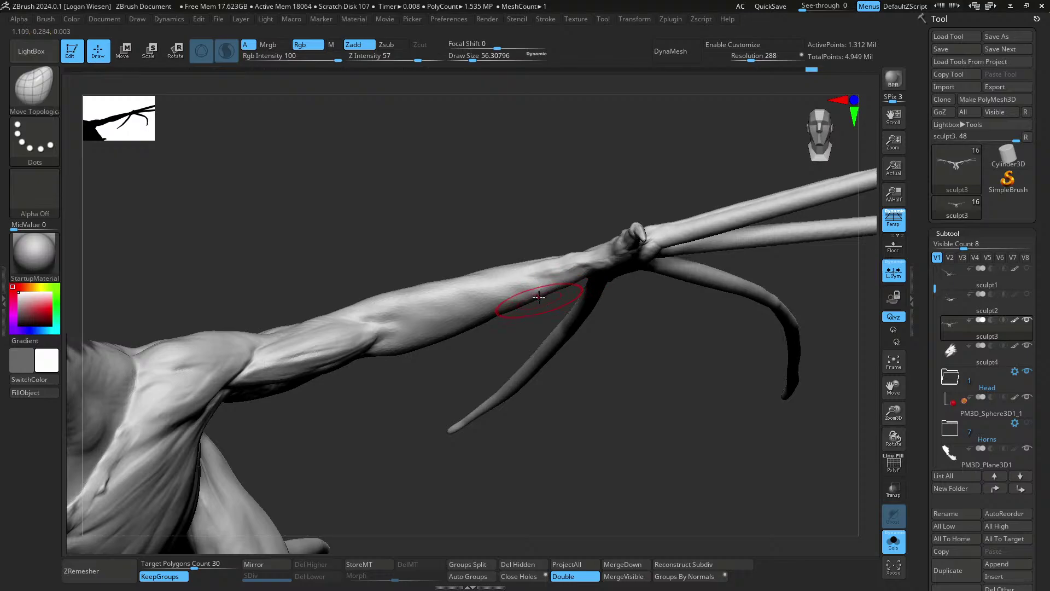
mouse_move(513, 310)
right_down()
mouse_move(485, 270)
mouse_move(546, 256)
mouse_move(535, 260)
right_up()
- Adjust the upper forearm contour near the elbow with Move Topological at draw size about 62
key(s)
drag(383, 291, 387, 291)
right_drag(387, 291, 380, 298)
drag(370, 302, 365, 294)
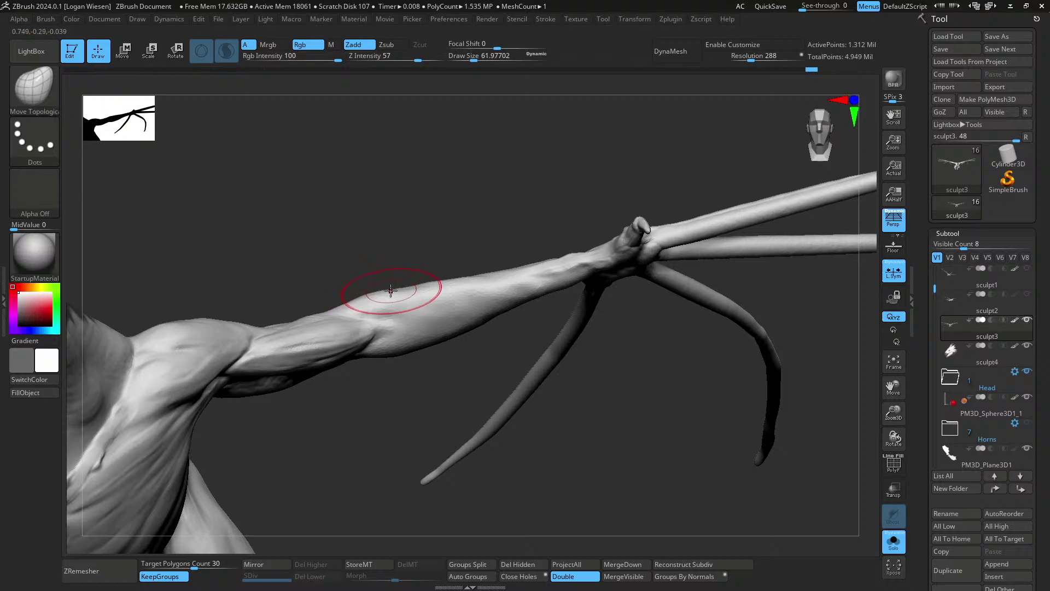
right_drag(415, 291, 569, 292)
- Refine the upper arm's underside muscles with Move Topological and ClayBuildup at draw size about 56
mouse_move(569, 293)
ctrl+right_down()
mouse_move(626, 331)
mouse_move(564, 309)
mouse_move(628, 300)
mouse_move(633, 345)
mouse_move(629, 226)
mouse_move(591, 216)
mouse_move(691, 277)
mouse_move(607, 211)
mouse_move(639, 231)
mouse_move(645, 312)
mouse_move(633, 281)
ctrl+right_up()
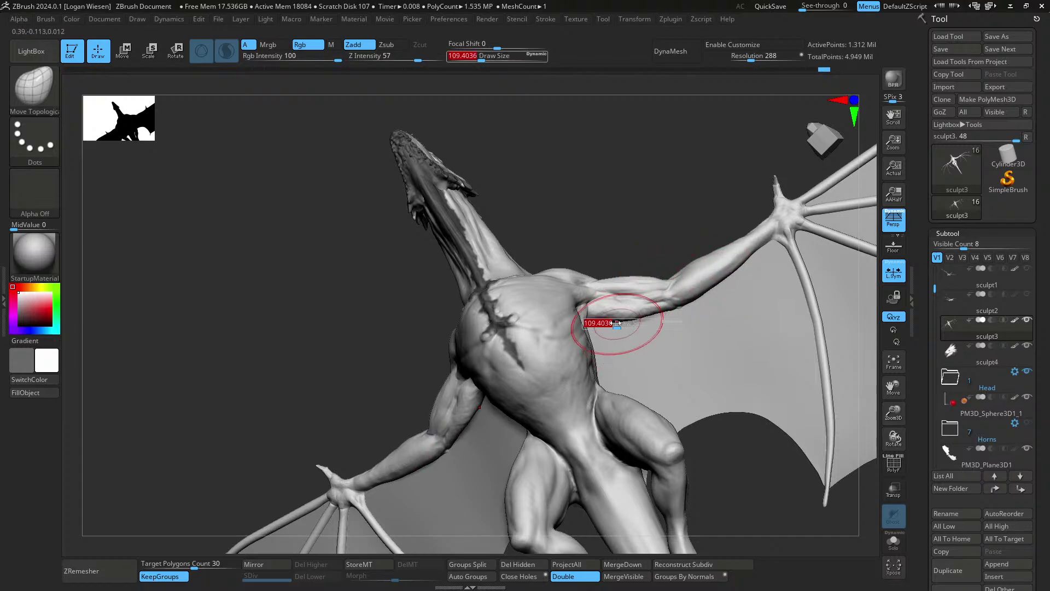
mouse_move(624, 319)
right_down()
mouse_move(638, 317)
mouse_move(633, 332)
mouse_move(633, 317)
right_up()
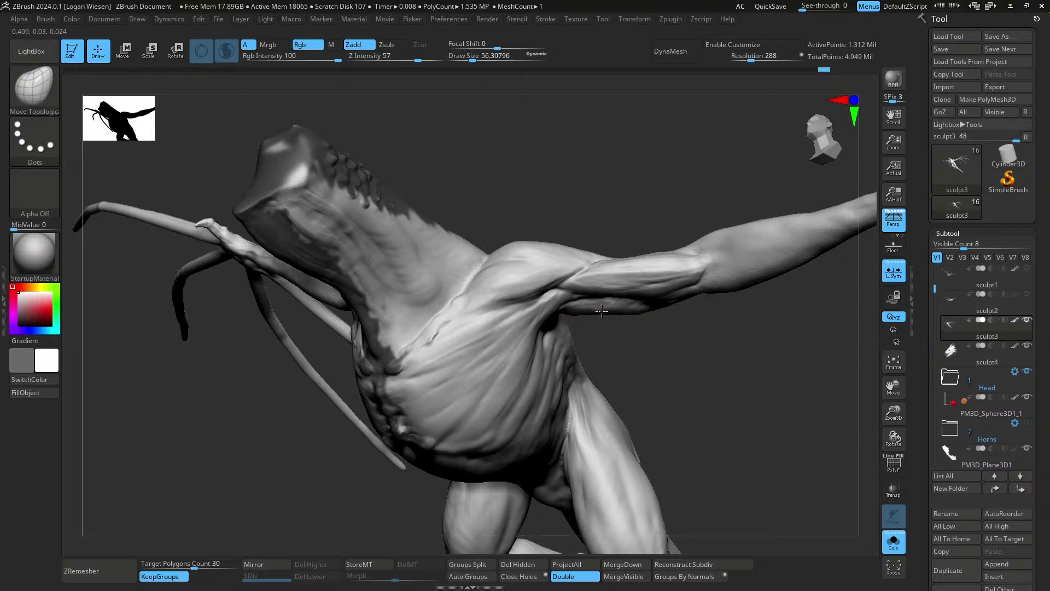
key(b)
key(c)
key(b)
mouse_move(636, 314)
right_down()
mouse_move(633, 287)
mouse_move(608, 282)
right_up()
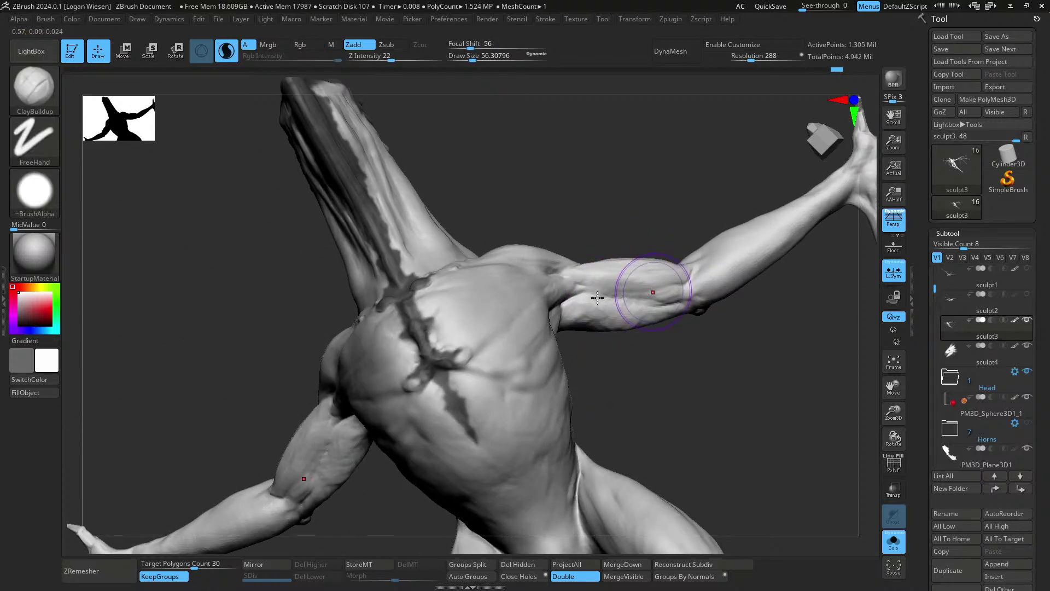
ctrl+right_drag(660, 315, 624, 355)
mouse_move(624, 356)
ctrl+right_down()
mouse_move(651, 210)
mouse_move(672, 240)
mouse_move(631, 246)
mouse_move(639, 351)
mouse_move(716, 343)
ctrl+right_up()
- Adjust the elbow contour with Move Topological at draw size about 74
key(b)
key(m)
key(t)
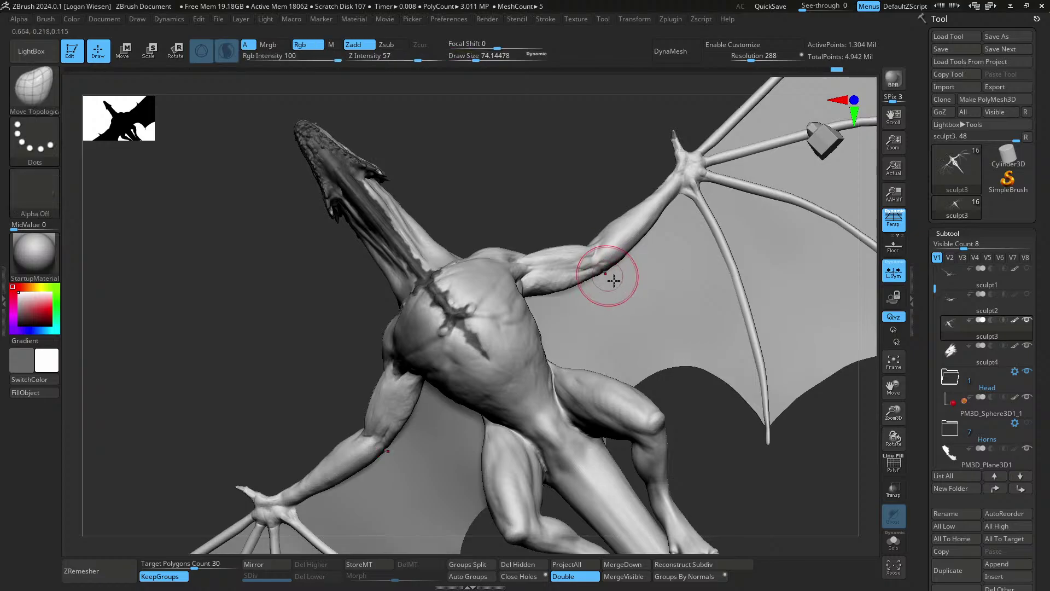
mouse_move(605, 267)
right_down()
mouse_move(598, 295)
mouse_move(624, 274)
mouse_move(591, 284)
mouse_move(637, 339)
mouse_move(586, 291)
mouse_move(616, 277)
mouse_move(634, 300)
mouse_move(609, 354)
right_up()
key(s)
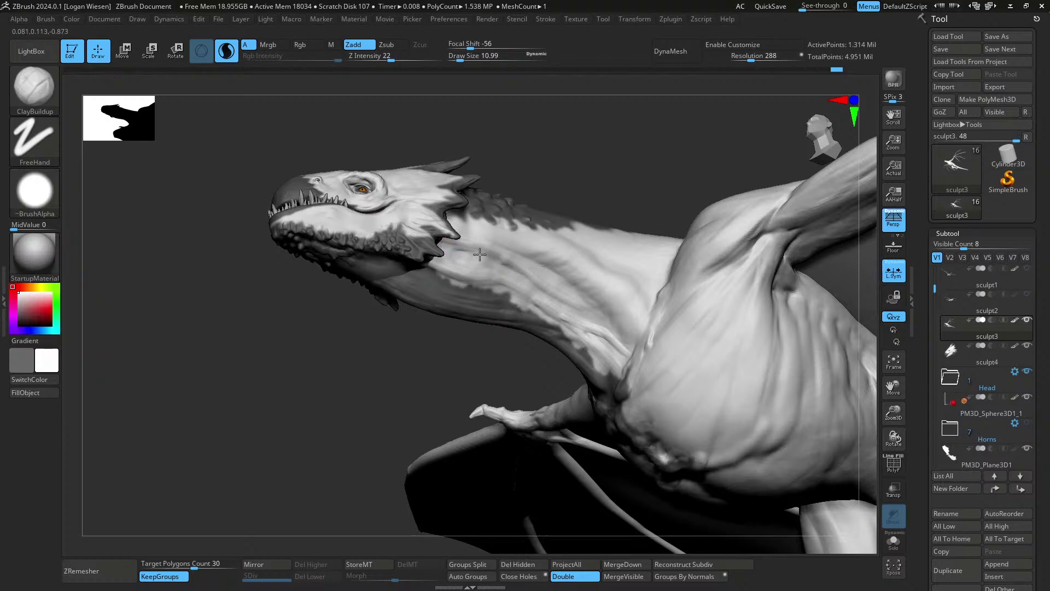
- Build up small bumps on the chin of the head subtool with ClayBuildup at draw size about 3.8
right_drag(594, 309, 554, 318)
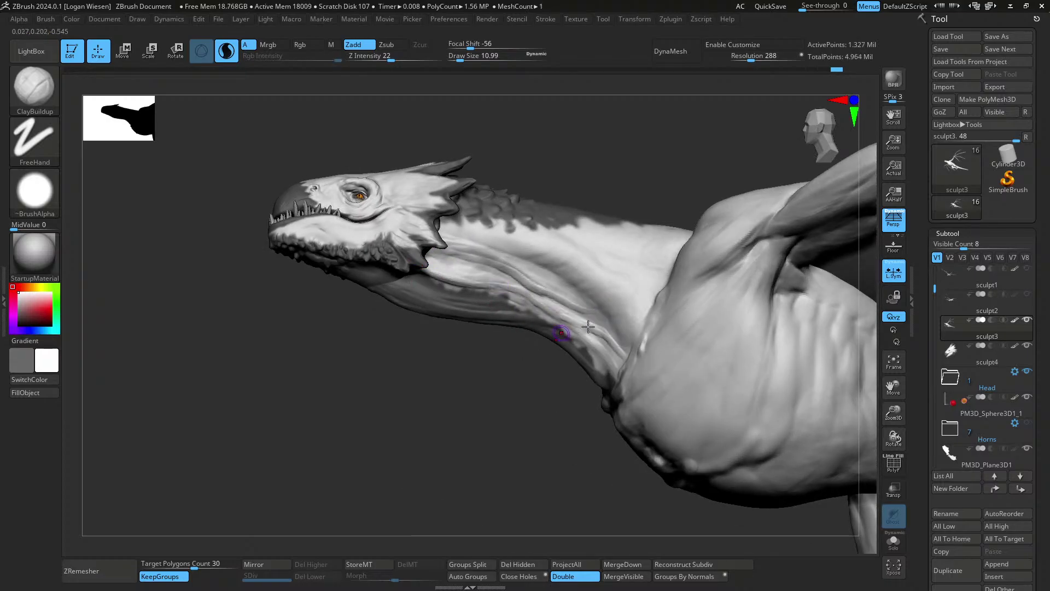
mouse_move(588, 326)
right_down()
mouse_move(563, 321)
mouse_move(579, 262)
mouse_move(568, 266)
mouse_move(587, 305)
mouse_move(602, 306)
mouse_move(623, 345)
mouse_move(640, 338)
mouse_move(569, 284)
mouse_move(563, 298)
mouse_move(535, 286)
mouse_move(569, 313)
mouse_move(638, 262)
mouse_move(596, 317)
mouse_move(619, 321)
mouse_move(575, 334)
right_up()
alt+click(620, 326)
ctrl+right_drag(574, 333, 598, 375)
key(s)
drag(569, 377, 554, 378)
mouse_move(555, 378)
mouse_down()
mouse_move(552, 390)
mouse_move(588, 377)
mouse_up()
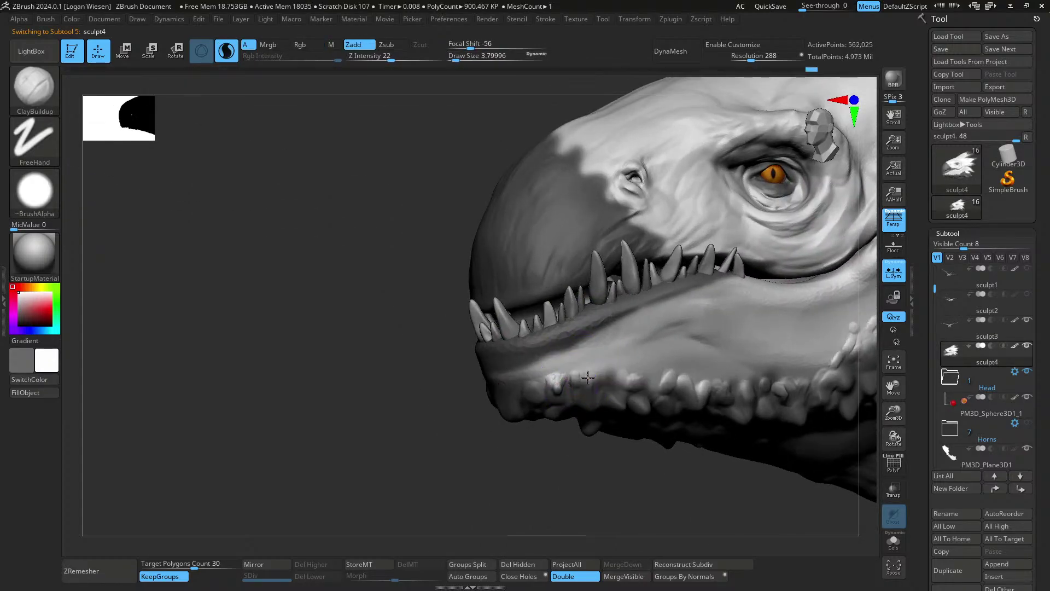
right_drag(570, 393, 515, 356)
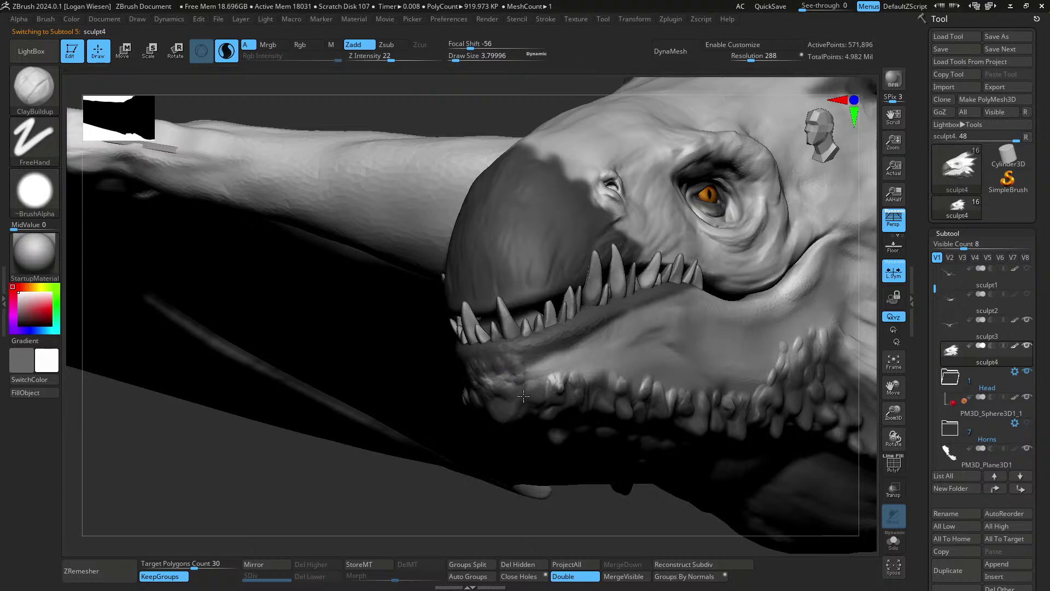
drag(529, 398, 533, 362)
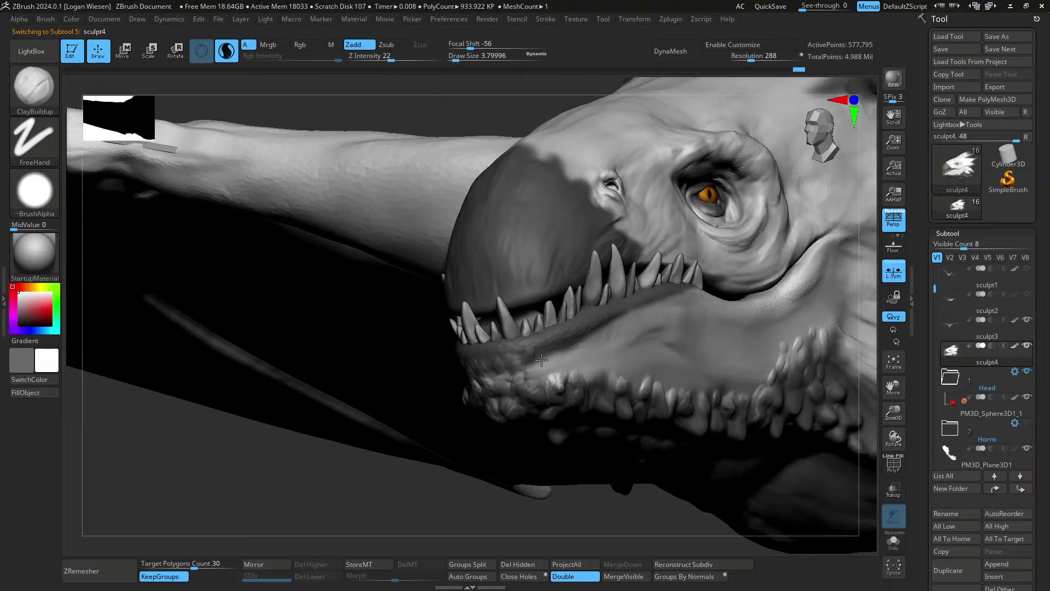
right_drag(557, 379, 547, 354)
drag(557, 382, 554, 367)
mouse_move(554, 368)
right_down()
mouse_move(556, 392)
mouse_move(519, 407)
mouse_move(518, 420)
mouse_move(501, 361)
right_up()
- Pull the bumps along the chin and lower jaw into scales with SnakeHook at draw size about 3.8, without Rgb painting
key(b)
key(s)
key(h)
click(316, 46)
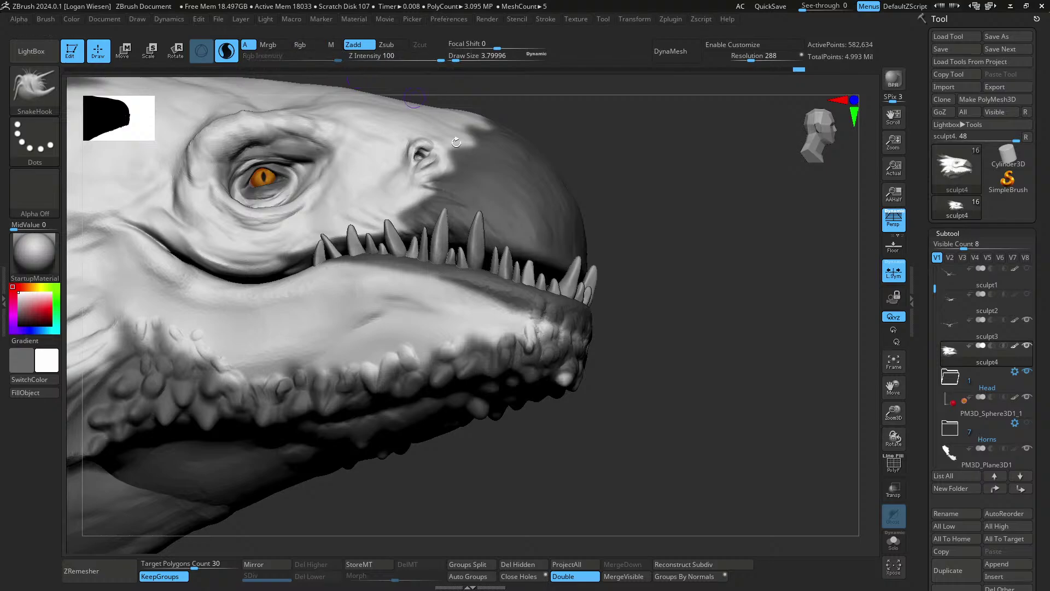
right_drag(563, 316, 601, 292)
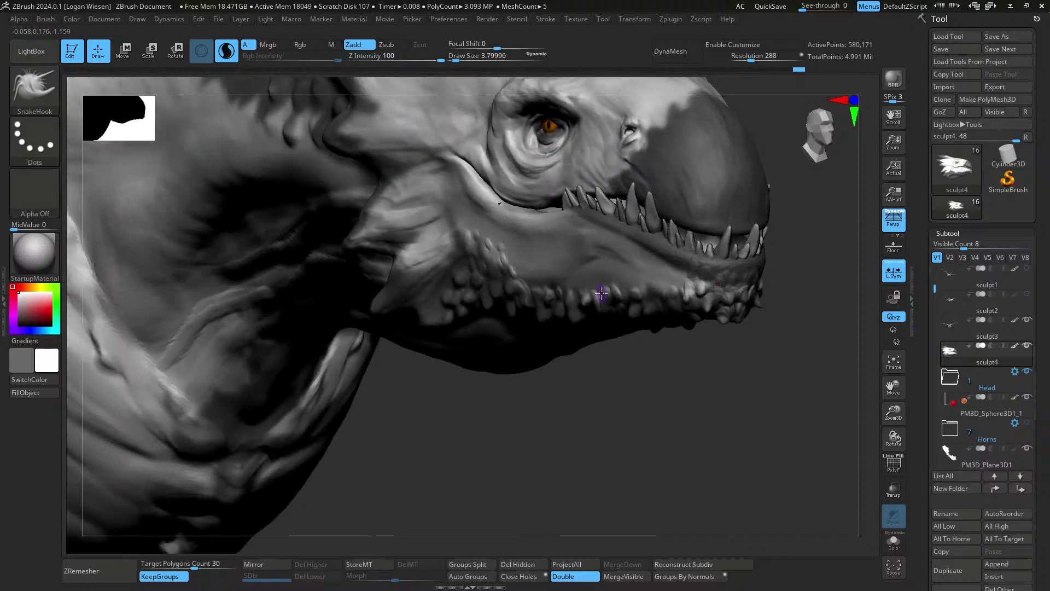
mouse_move(538, 323)
right_down()
mouse_move(542, 298)
mouse_move(521, 306)
mouse_move(532, 293)
mouse_move(547, 311)
mouse_move(503, 296)
mouse_move(640, 303)
right_up()
- Undo the last pull and reshape the scale bumps at the jaw corner with SnakeHook at draw size about 6
key(s)
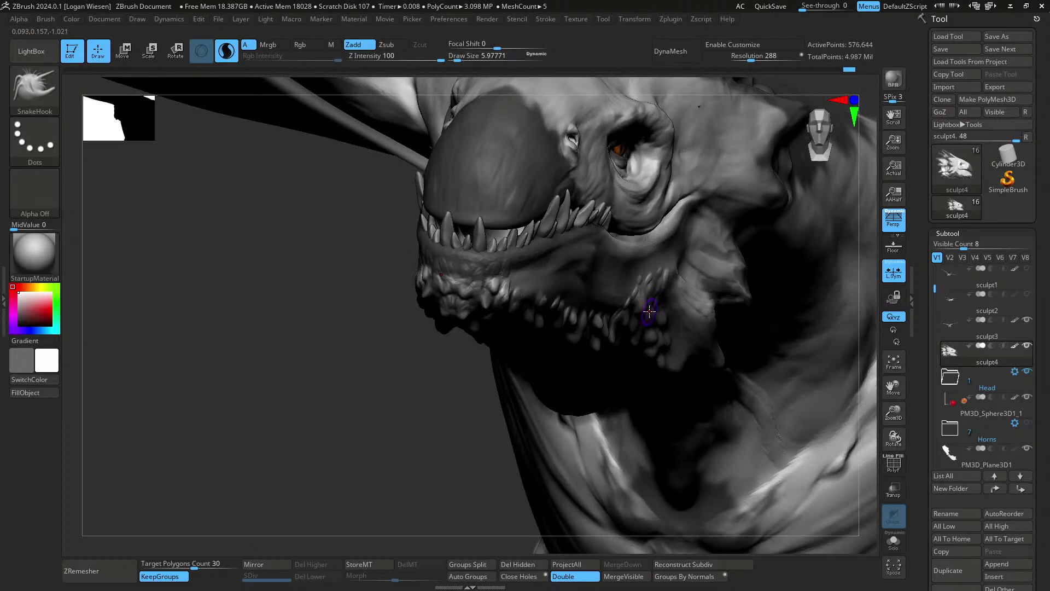
key(ctrl+z)
drag(650, 311, 649, 305)
key(s)
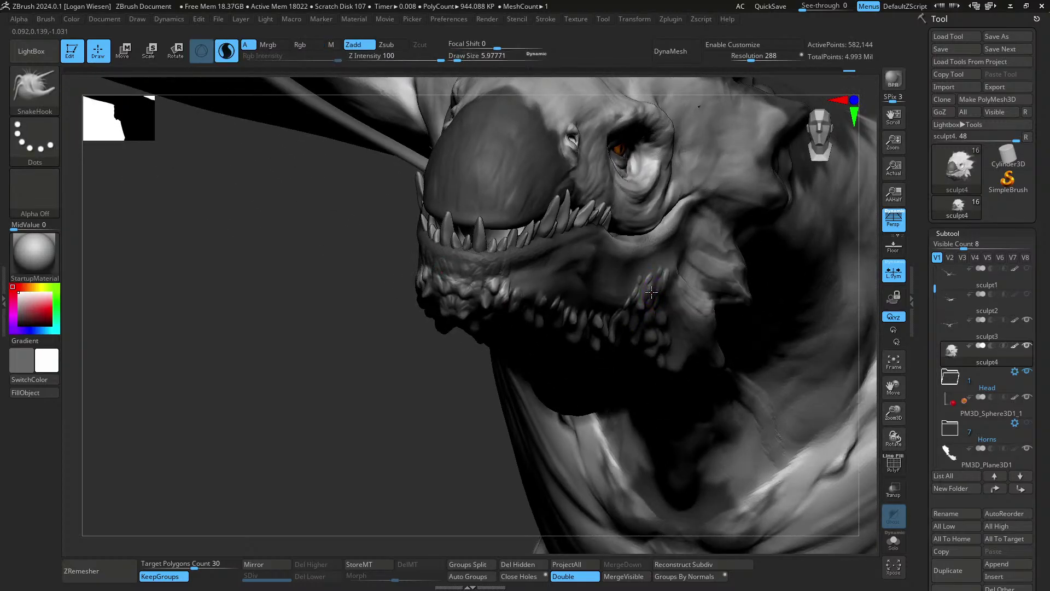
key(s)
right_drag(651, 295, 654, 333)
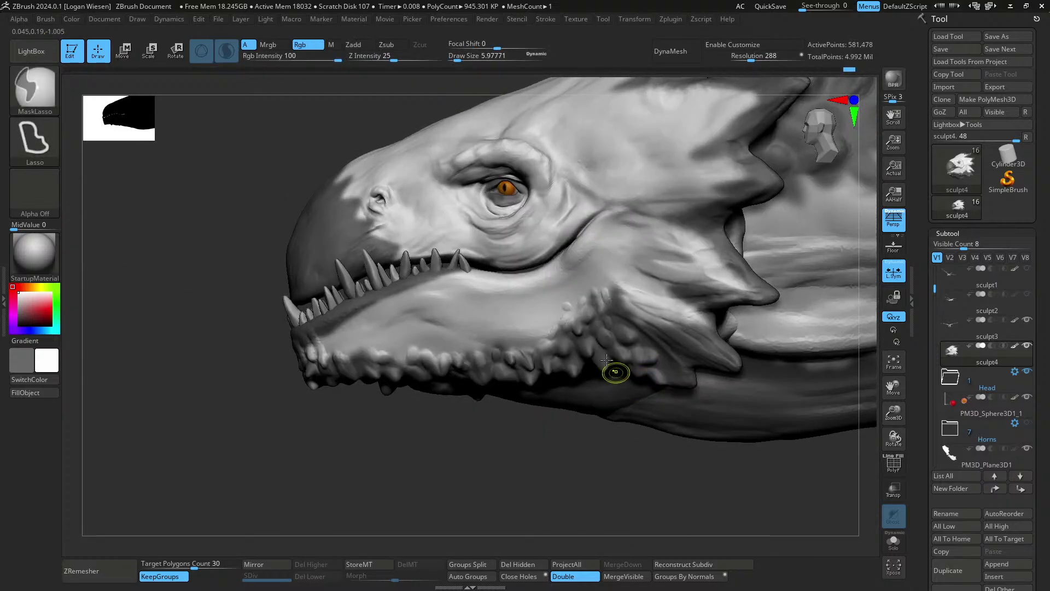
mouse_move(614, 373)
ctrl+right_down()
mouse_move(594, 315)
mouse_move(670, 320)
mouse_move(605, 306)
ctrl+right_up()
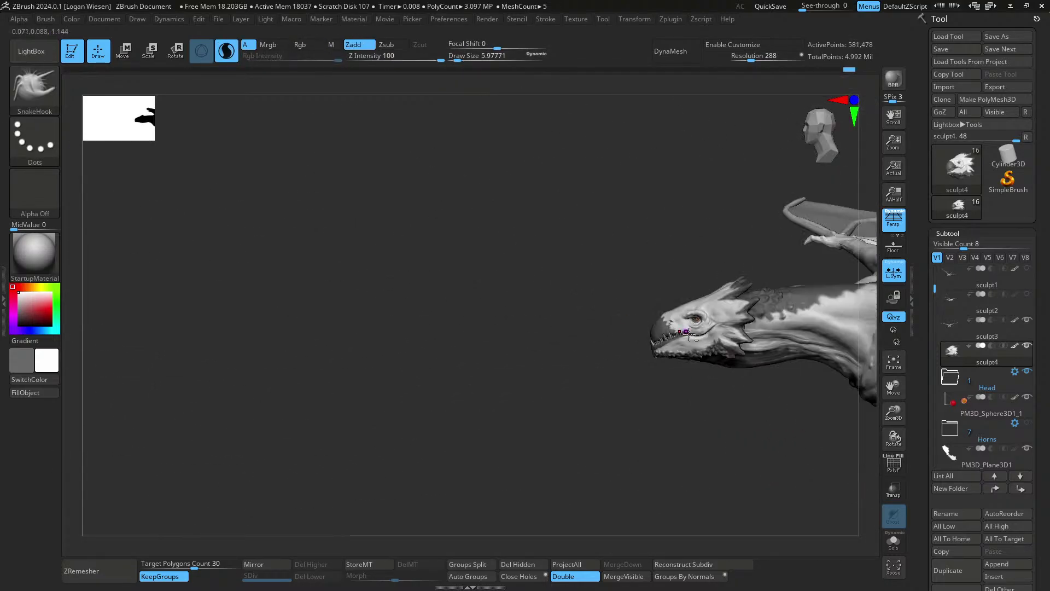
mouse_move(600, 264)
ctrl+right_down()
mouse_move(603, 356)
mouse_move(657, 399)
mouse_move(581, 301)
mouse_move(673, 315)
mouse_move(680, 304)
mouse_move(659, 372)
mouse_move(635, 356)
ctrl+right_up()
ctrl+right_drag(634, 355, 656, 316)
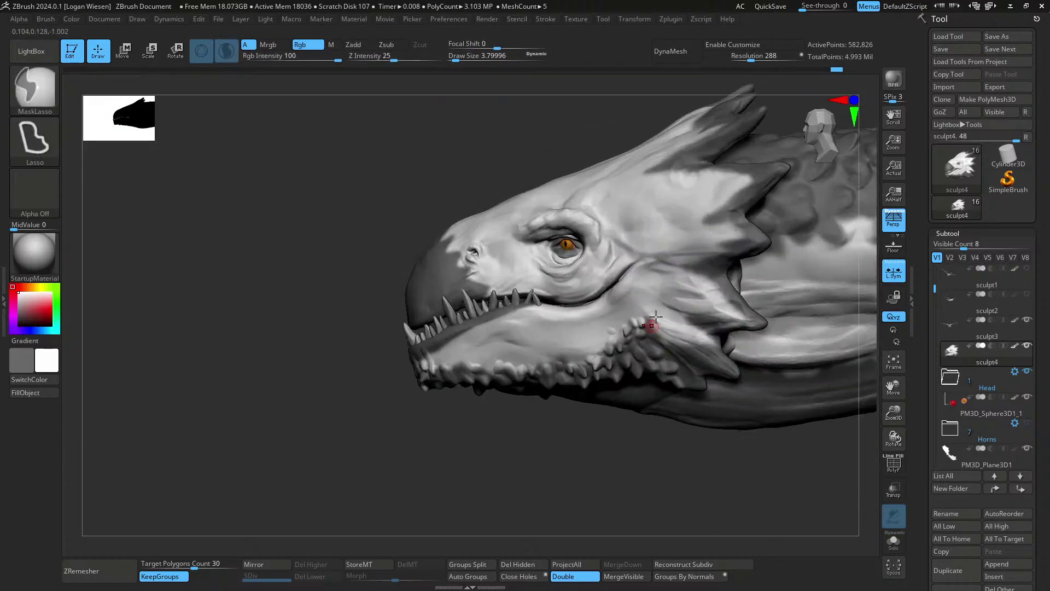
- Build up the brow ridge above and behind the eye with ClayBuildup at draw size about 8.8
mouse_move(619, 235)
right_down()
mouse_move(613, 323)
mouse_move(618, 299)
mouse_move(635, 295)
mouse_move(625, 277)
mouse_move(655, 294)
mouse_move(649, 215)
mouse_move(624, 246)
mouse_move(561, 235)
right_up()
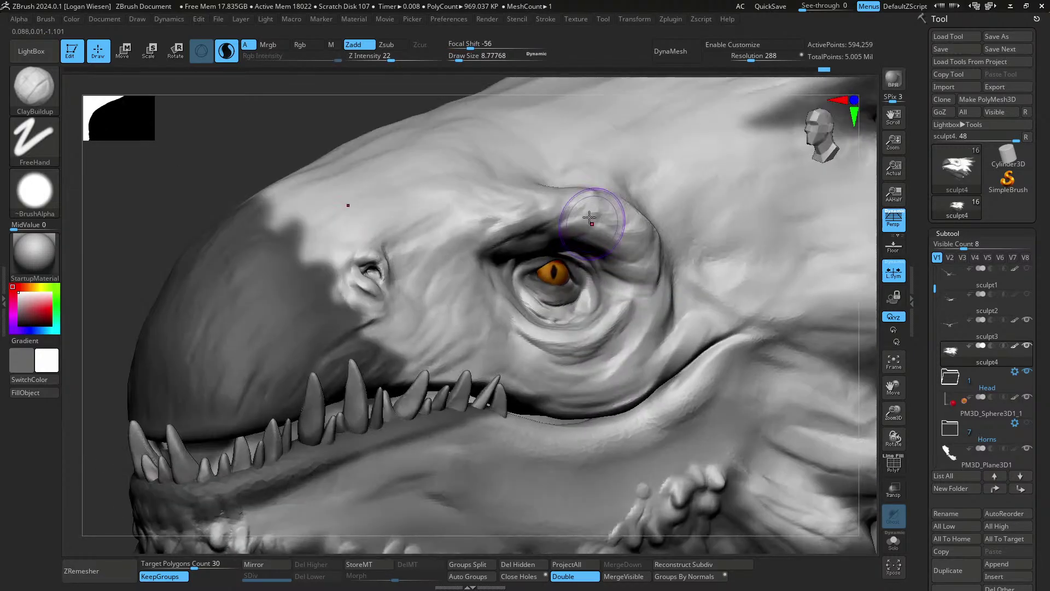
mouse_move(599, 227)
mouse_down()
mouse_move(646, 227)
mouse_move(654, 276)
mouse_up()
mouse_move(654, 276)
right_down()
mouse_move(680, 297)
mouse_move(684, 274)
mouse_move(668, 260)
mouse_move(648, 276)
right_up()
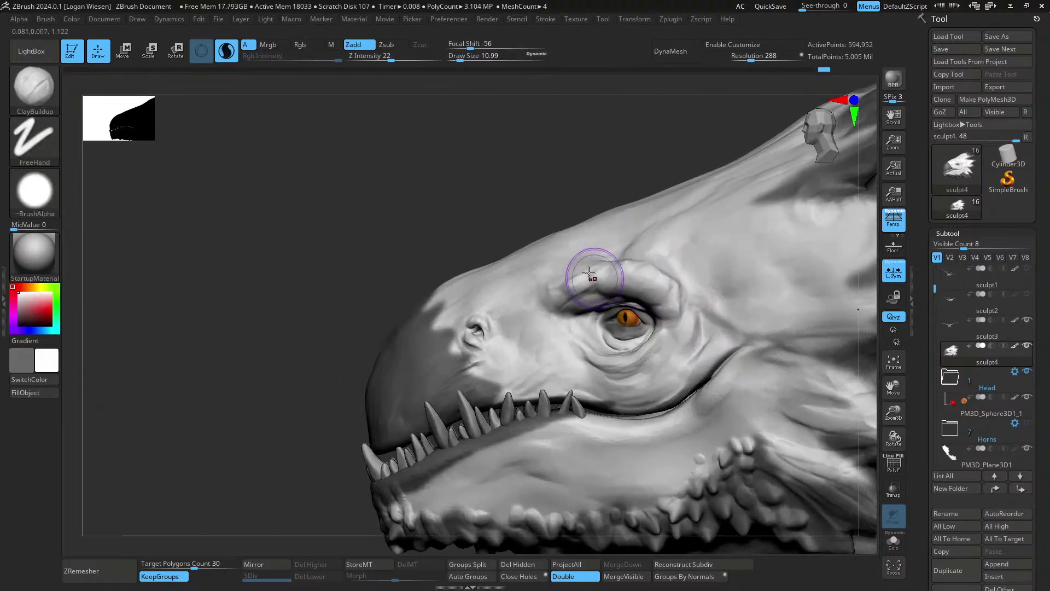
- Reshape the brow ridge over the eye with Move Topological at draw size about 7.8
key(b)
key(m)
key(t)
key(s)
mouse_move(615, 275)
mouse_down()
mouse_move(607, 268)
mouse_move(632, 292)
mouse_up()
key(s)
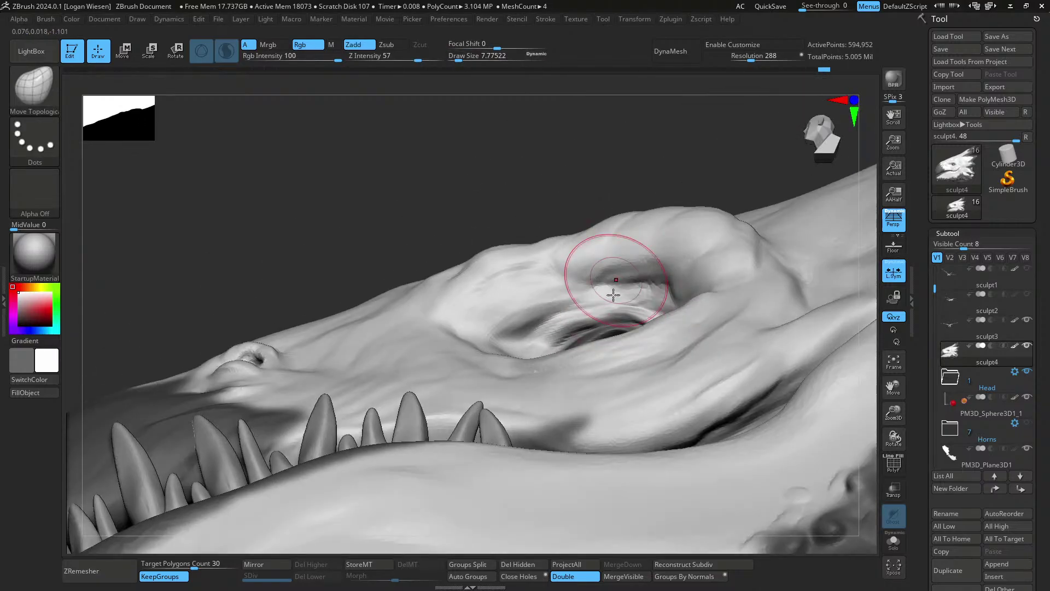
- Build up the upper eyelid and the folds under the brow with ClayBuildup at draw size about 2.7
key(b)
key(c)
key(b)
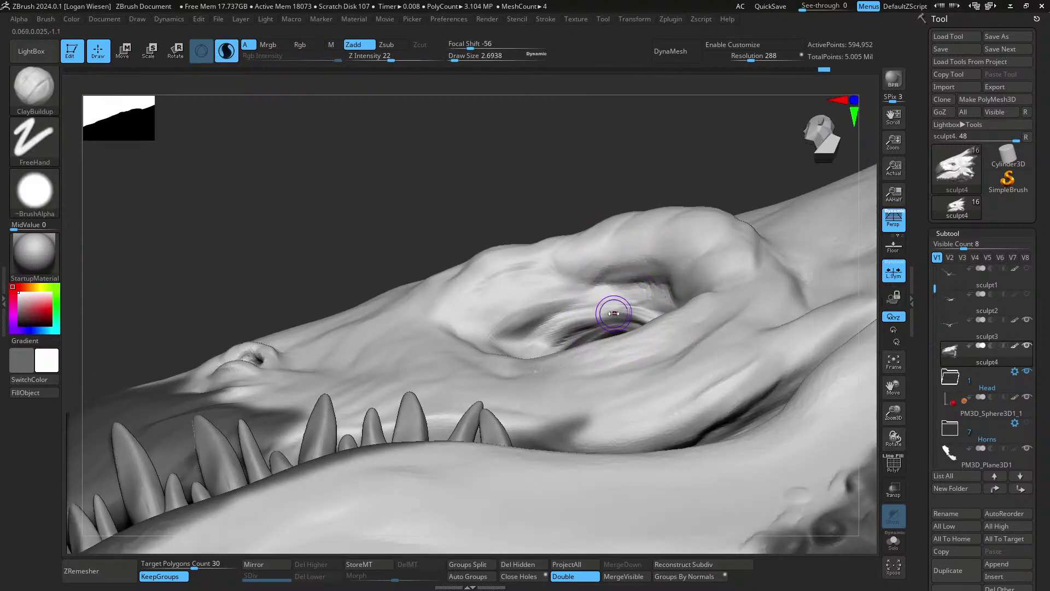
ctrl+right_drag(614, 305, 629, 313)
right_drag(562, 331, 601, 353)
drag(580, 321, 655, 317)
right_drag(664, 318, 629, 350)
drag(594, 317, 653, 315)
right_drag(580, 339, 563, 321)
drag(544, 345, 569, 325)
mouse_move(568, 324)
right_down()
mouse_move(609, 375)
mouse_move(563, 260)
mouse_move(665, 296)
mouse_move(701, 291)
mouse_move(634, 305)
mouse_move(694, 293)
mouse_move(641, 277)
right_up()
- Adjust the eyelid contour beneath the brow with Move Topological
key(b)
key(m)
key(t)
key(s)
drag(653, 330, 666, 330)
- Select the wing membrane subtool and subdivide it to level 2
alt+click(659, 347)
mouse_move(659, 347)
alt+right_down()
mouse_move(652, 294)
mouse_move(551, 315)
mouse_move(563, 298)
mouse_move(591, 328)
mouse_move(635, 309)
mouse_move(606, 330)
alt+right_up()
key(shift+f)
key(shift+f)
key(ctrl+d)
ctrl+right_drag(606, 330, 528, 206)
mouse_move(638, 355)
right_down()
mouse_move(616, 324)
mouse_move(683, 323)
mouse_move(631, 324)
mouse_move(657, 246)
mouse_move(584, 244)
mouse_move(684, 241)
mouse_move(678, 264)
right_up()
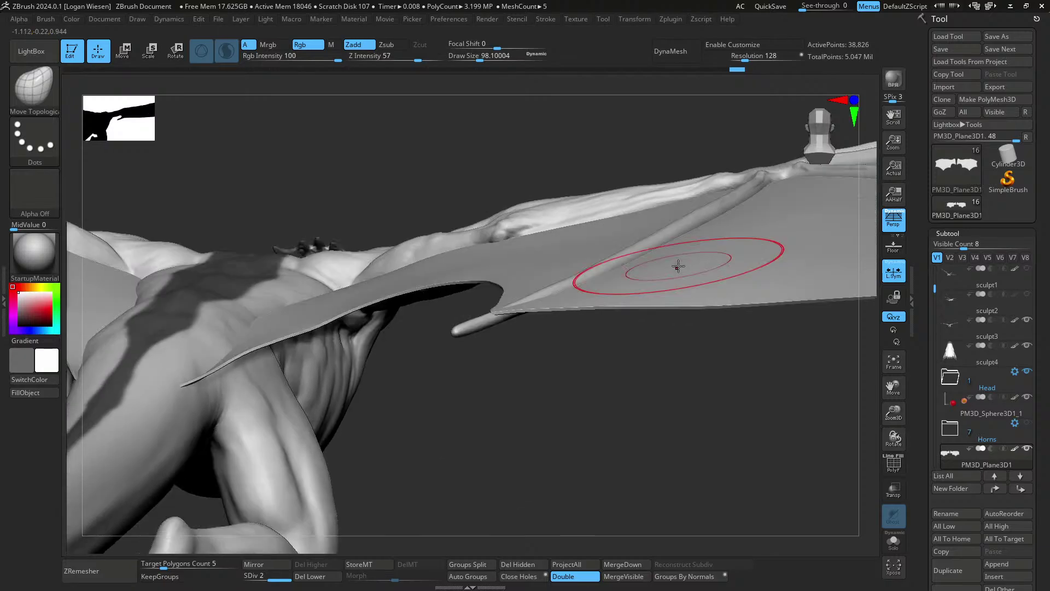
- Set the draw size to about 143 and lasso-mask jagged patches along the inner wing membrane's trailing edge
key(s)
drag(488, 307, 507, 322)
right_drag(538, 331, 462, 297)
mouse_move(463, 297)
ctrl+mouse_down()
mouse_move(519, 232)
mouse_move(661, 344)
mouse_move(860, 299)
mouse_move(777, 569)
mouse_move(651, 574)
ctrl+mouse_up()
alt+right_drag(705, 400, 603, 426)
key(f)
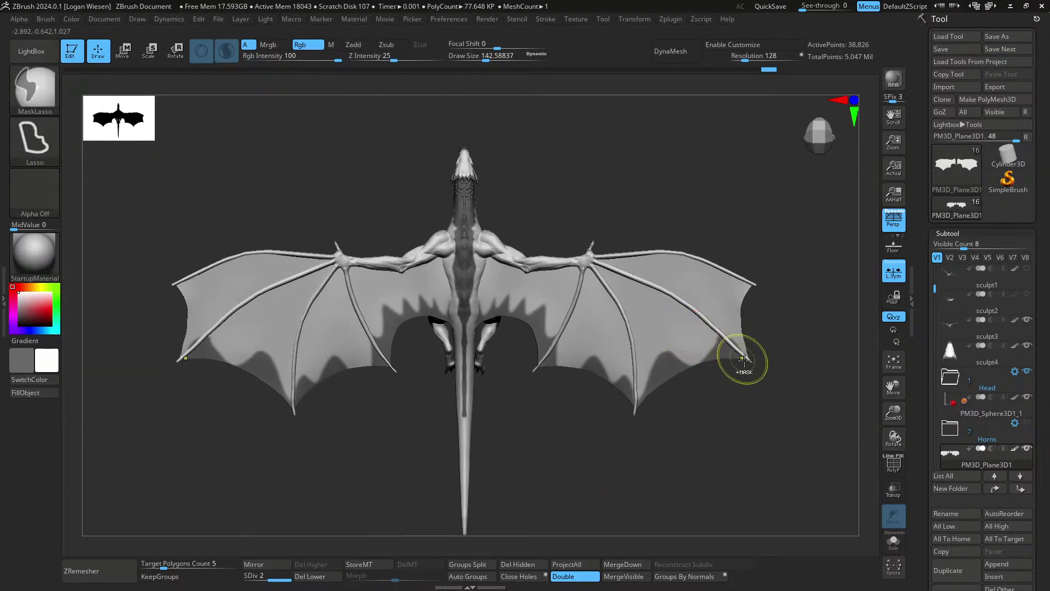
- Lasso-mask jagged patches along the wing's outer edge and around the finger tips
ctrl+drag(735, 297, 870, 343)
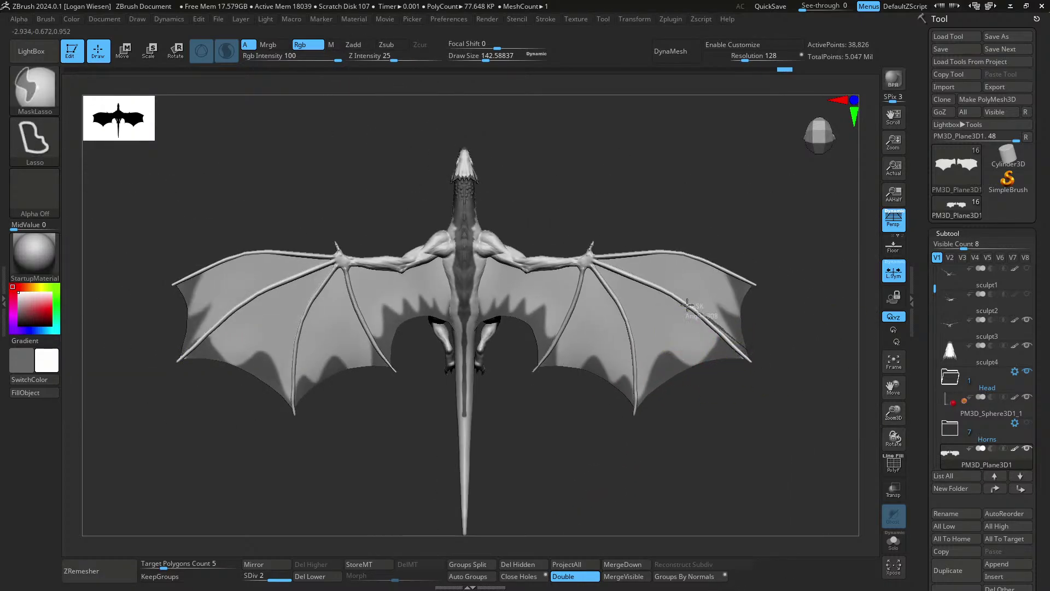
ctrl+drag(730, 386, 725, 387)
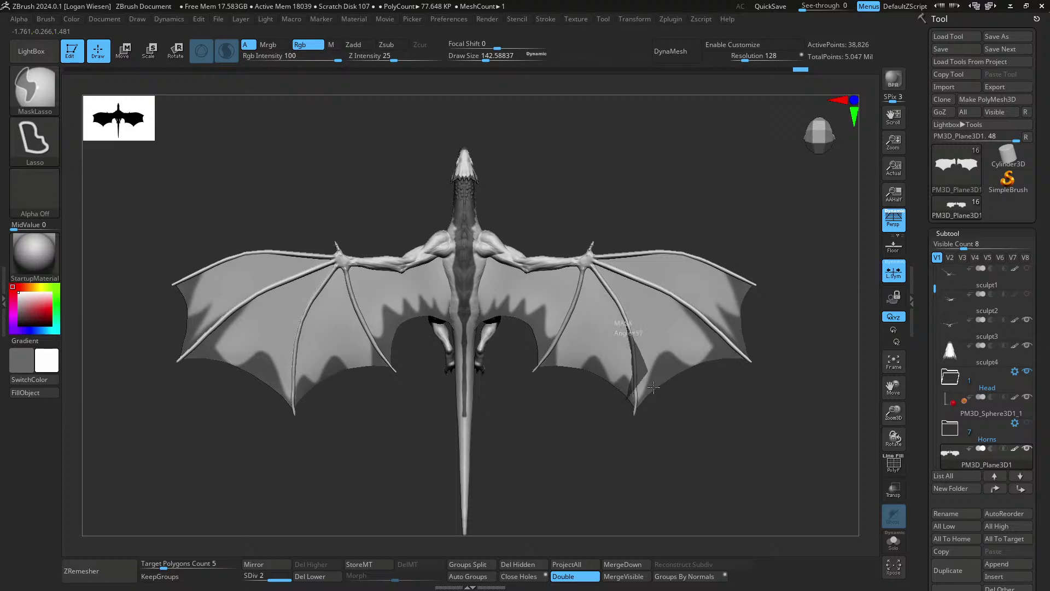
ctrl+drag(654, 388, 649, 433)
mouse_move(557, 333)
ctrl+mouse_down()
mouse_move(535, 429)
mouse_move(554, 350)
ctrl+mouse_up()
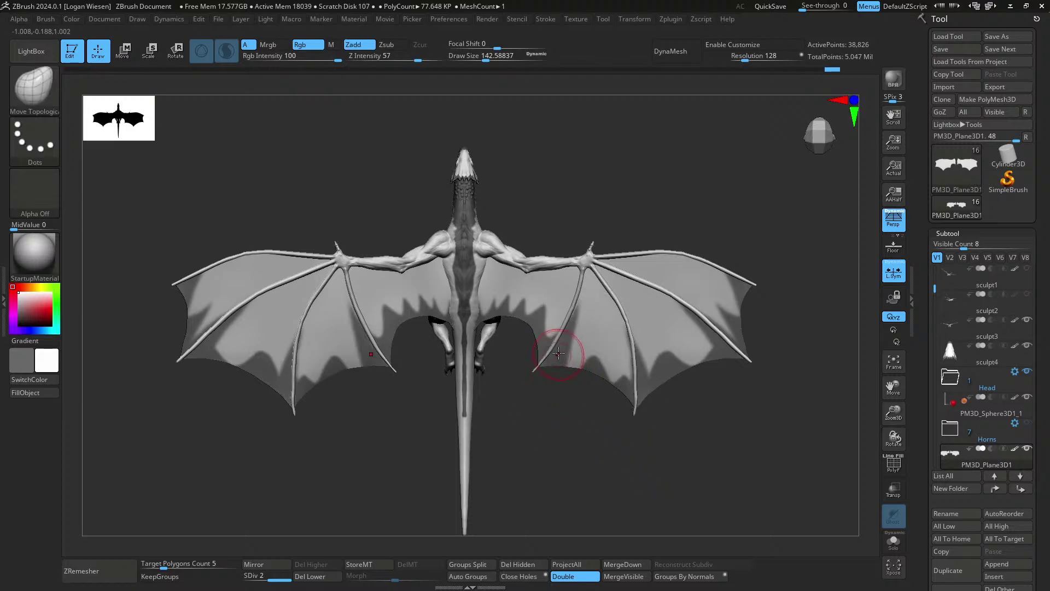
ctrl+drag(531, 414, 518, 423)
- Add finer jagged lasso-mask spikes along the trailing edge between the wing fingers and on the membrane beside the body
alt+right_drag(556, 350, 610, 363)
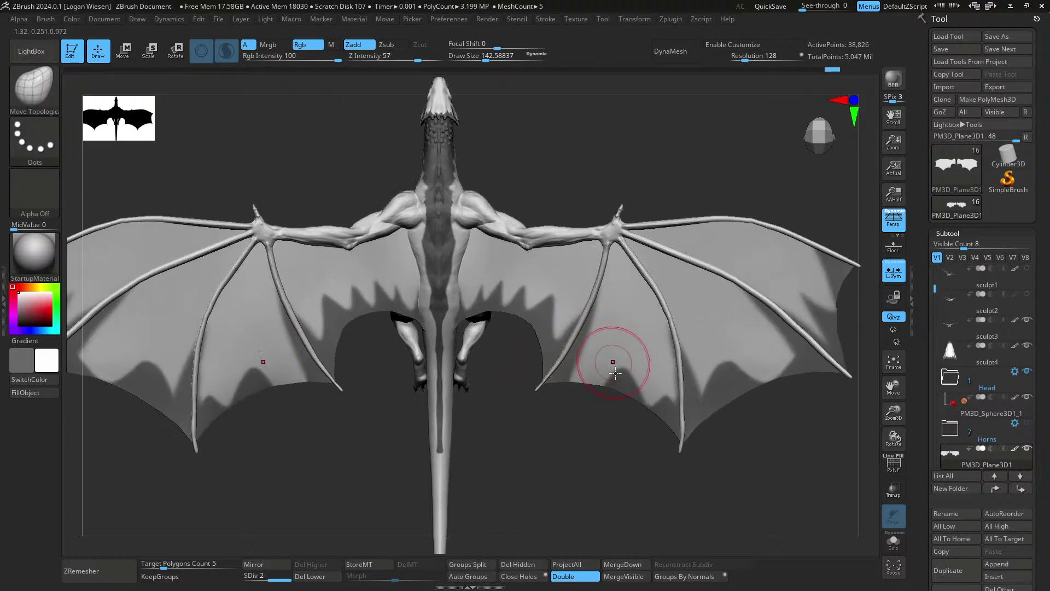
mouse_move(639, 400)
ctrl+mouse_down()
mouse_move(622, 436)
mouse_move(592, 384)
ctrl+mouse_up()
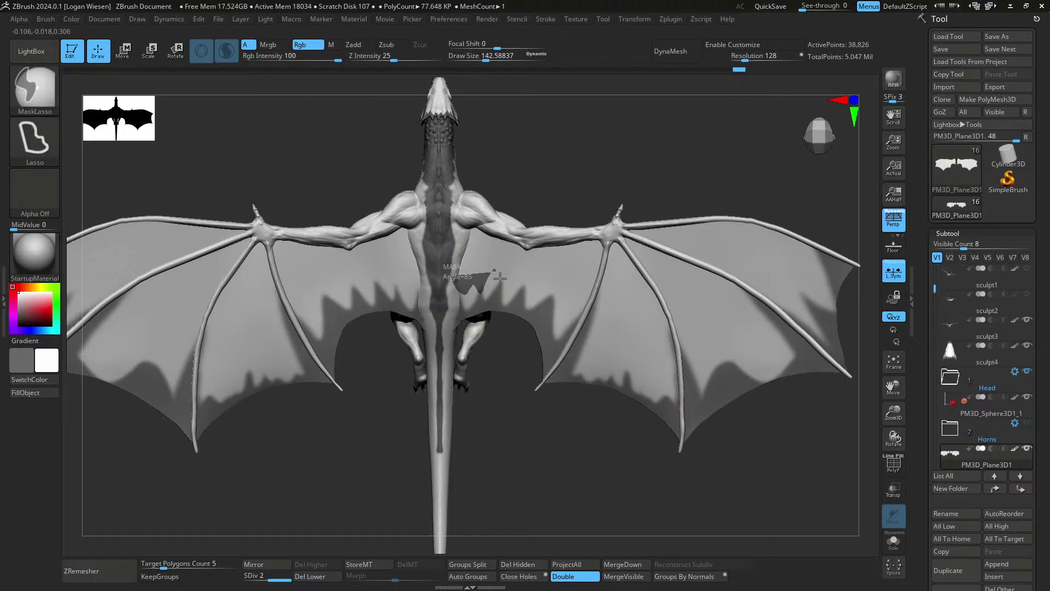
ctrl+drag(563, 276, 516, 363)
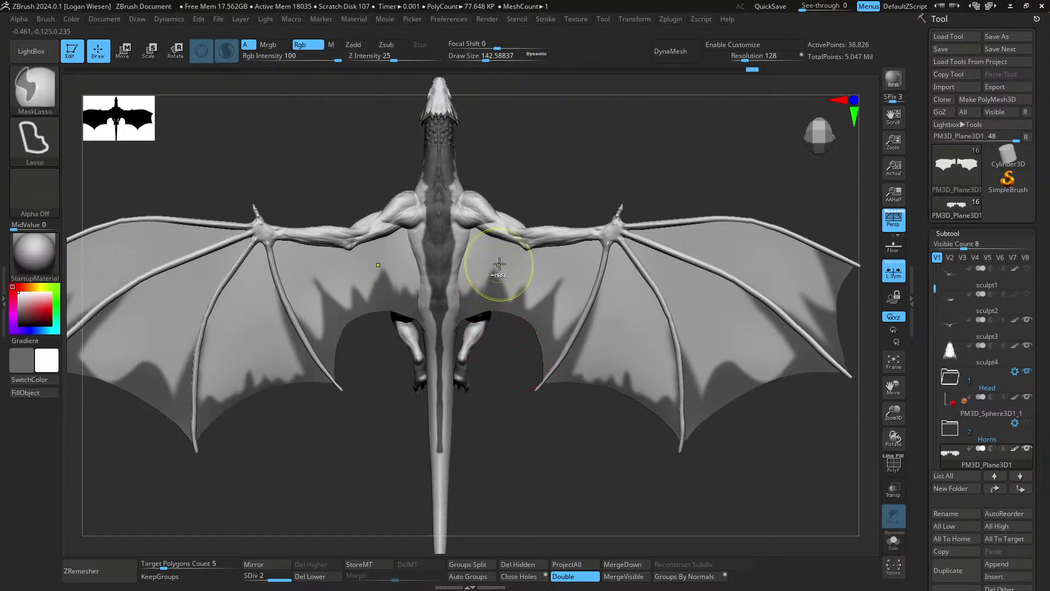
mouse_move(598, 356)
ctrl+right_down()
mouse_move(622, 360)
mouse_move(599, 349)
ctrl+right_up()
ctrl+drag(654, 345, 670, 347)
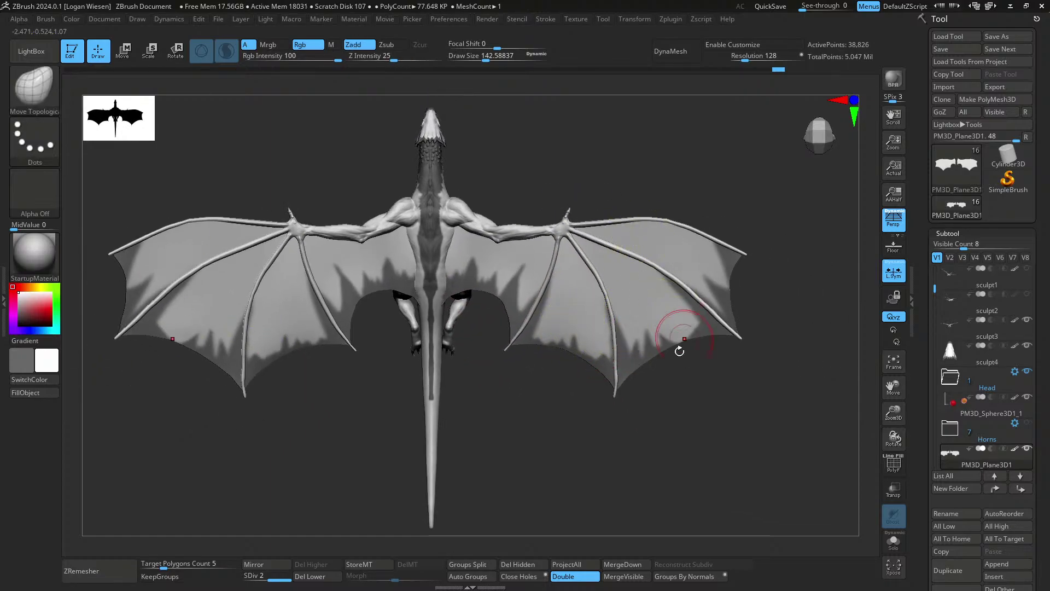
- Invert the wing membrane mask so that only the jagged edge patches are left unmasked
mouse_move(690, 362)
alt+right_down()
mouse_move(704, 356)
mouse_move(678, 353)
alt+right_up()
ctrl+click(677, 355)
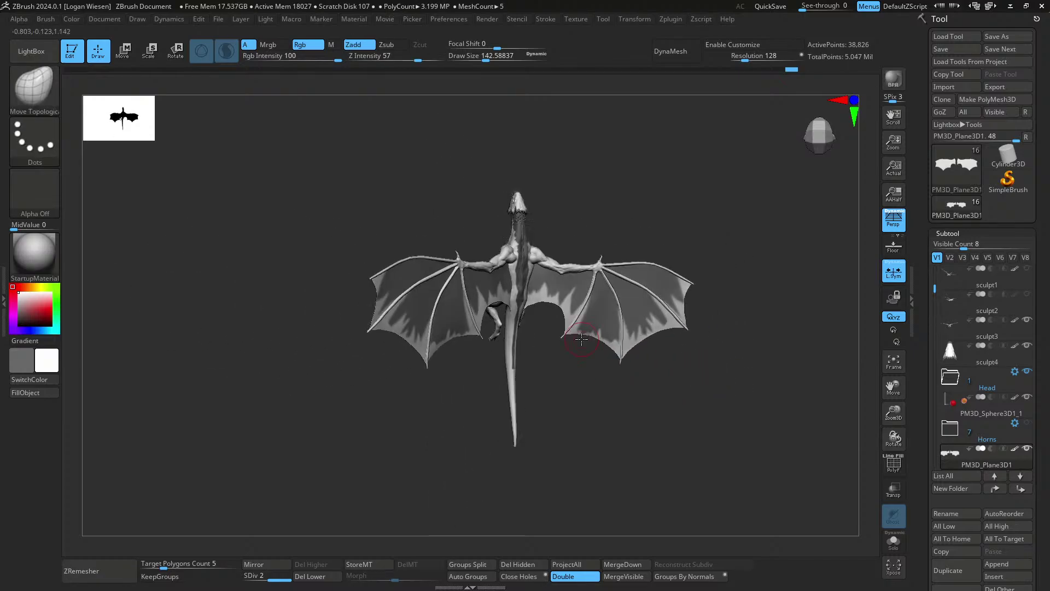
ctrl+right_drag(583, 353, 322, 407)
mouse_move(339, 309)
right_down()
mouse_move(544, 213)
mouse_move(581, 350)
mouse_move(547, 273)
mouse_move(638, 272)
mouse_move(598, 270)
mouse_move(572, 293)
mouse_move(611, 409)
mouse_move(607, 355)
mouse_move(750, 272)
mouse_move(591, 251)
mouse_move(602, 215)
mouse_move(622, 375)
mouse_move(703, 317)
mouse_move(614, 324)
mouse_move(561, 267)
mouse_move(624, 309)
mouse_move(714, 294)
right_up()
- Select the body subtool and build up the side of the neck near the shoulder with ClayBuildup at draw size about 32
key(b)
key(c)
key(b)
mouse_move(650, 280)
alt+right_down()
mouse_move(626, 305)
mouse_move(661, 277)
mouse_move(668, 300)
alt+right_up()
alt+click(666, 293)
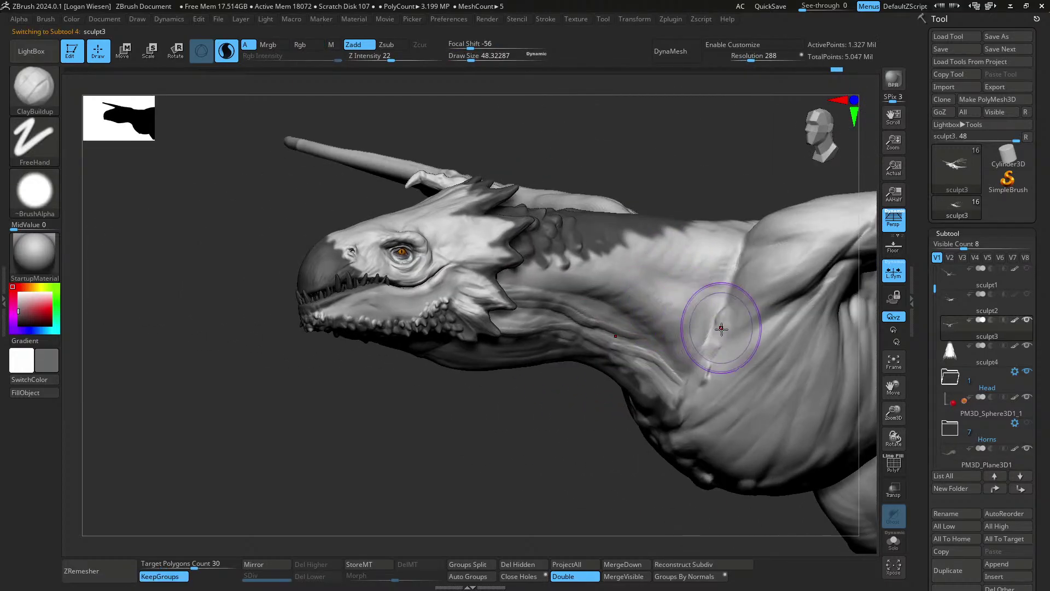
drag(712, 314, 657, 313)
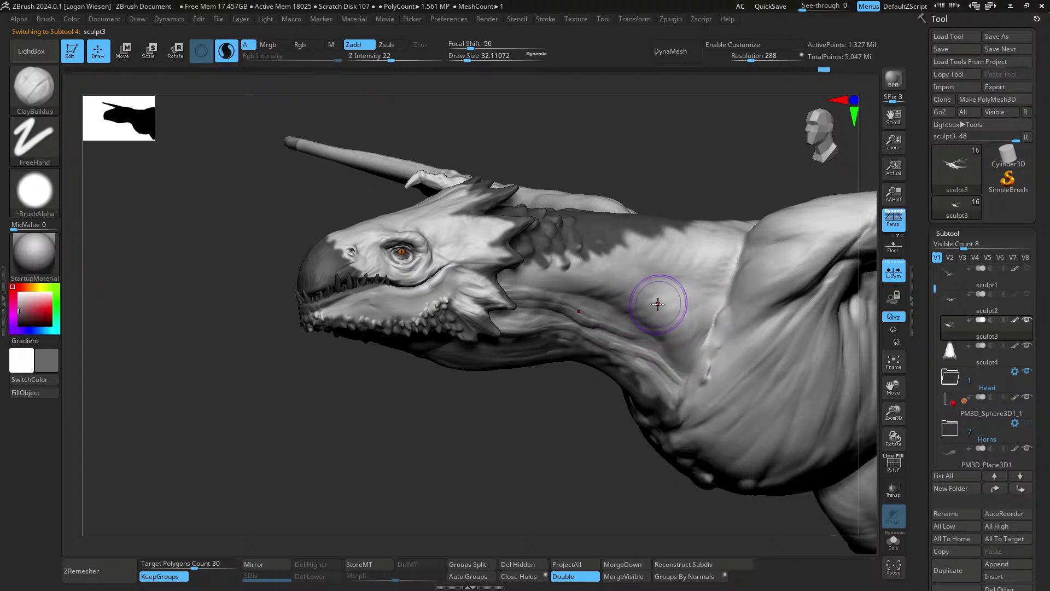
right_drag(618, 304, 687, 357)
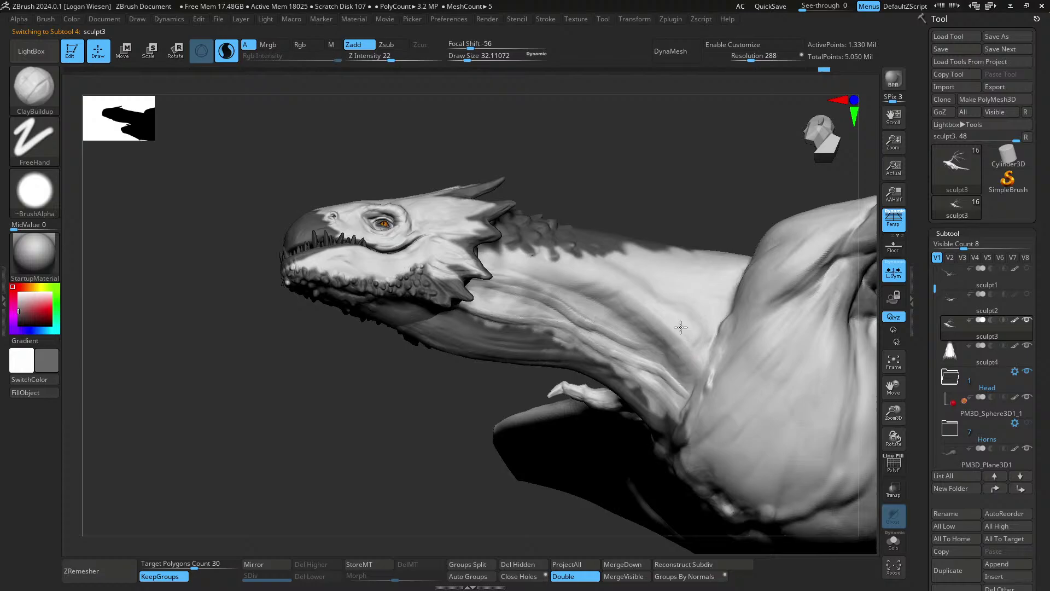
- Reshape the base of the neck with Move Topological at draw size about 59 and refine it with ClayBuildup
right_drag(618, 286, 622, 290)
key(s)
drag(623, 291, 624, 291)
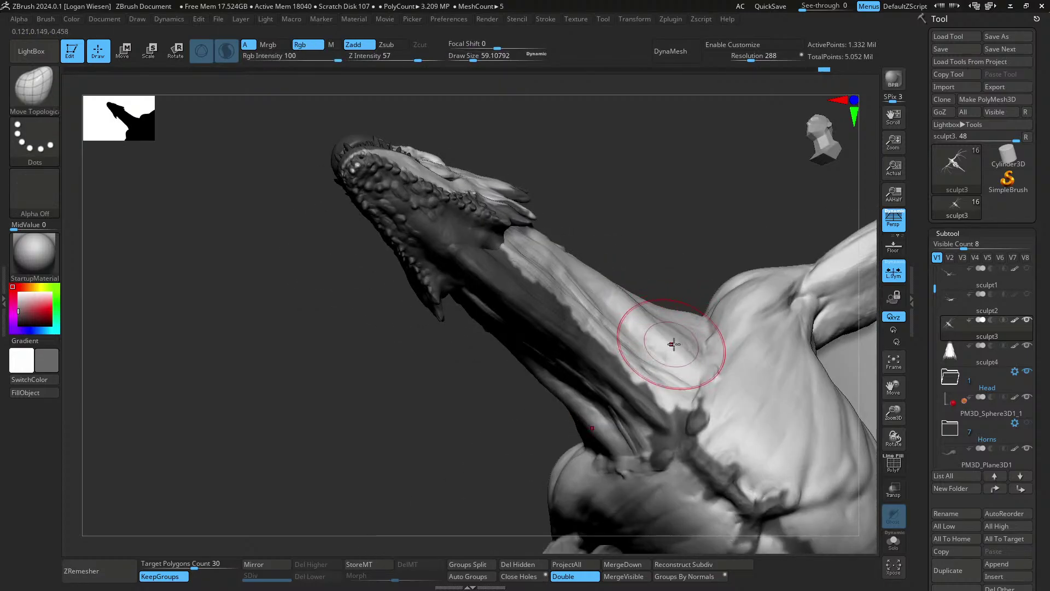
mouse_move(680, 350)
right_down()
mouse_move(621, 295)
mouse_move(649, 218)
mouse_move(687, 339)
mouse_move(653, 303)
mouse_move(639, 311)
mouse_move(631, 343)
mouse_move(638, 248)
mouse_move(644, 285)
mouse_move(643, 252)
mouse_move(696, 342)
mouse_move(682, 268)
mouse_move(660, 296)
mouse_move(706, 273)
mouse_move(657, 255)
mouse_move(596, 260)
mouse_move(628, 274)
mouse_move(602, 356)
mouse_move(651, 355)
right_up()
key(b)
key(c)
key(b)
right_drag(520, 281, 532, 295)
- Adjust the hind leg's thigh contour with Move Topological at draw size about 46
key(b)
key(m)
key(t)
key(s)
drag(530, 298, 534, 299)
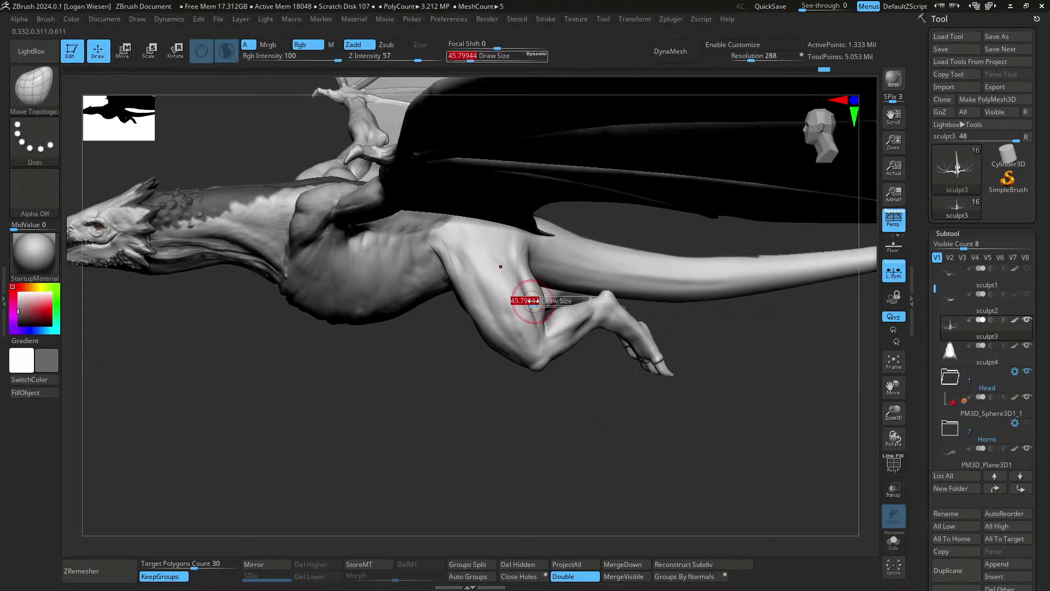
mouse_move(538, 298)
right_down()
mouse_move(528, 274)
mouse_move(579, 317)
mouse_move(574, 301)
right_up()
- Pull a row of small spikes from the ridge on top of the neck with SnakeHook at draw size about 9.8
key(b)
key(s)
key(h)
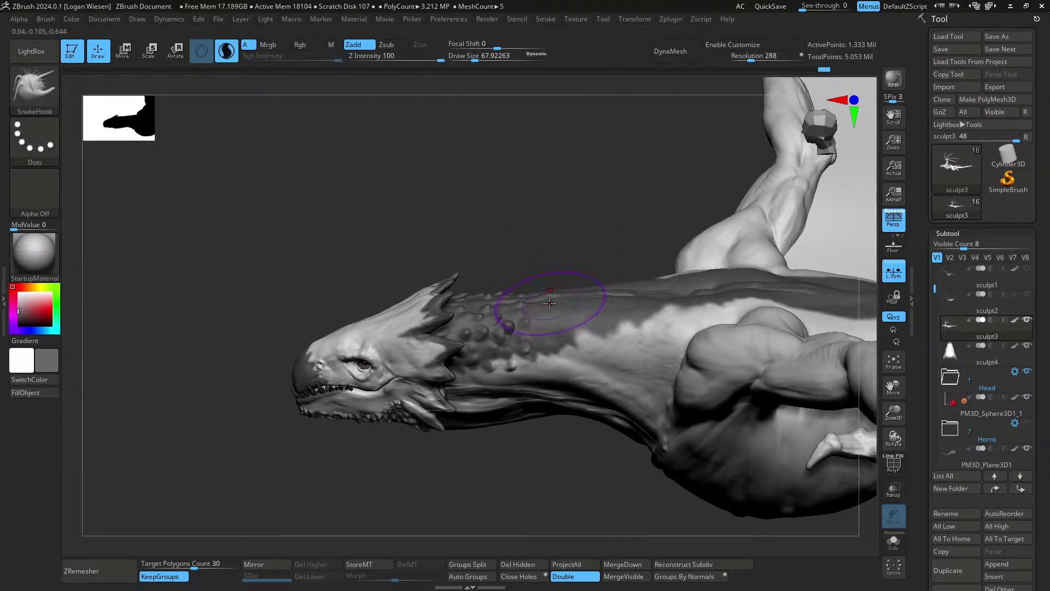
key(s)
drag(552, 305, 545, 304)
mouse_move(545, 304)
right_down()
mouse_move(552, 290)
mouse_move(553, 322)
right_up()
key(s)
drag(553, 300, 546, 299)
click(542, 300)
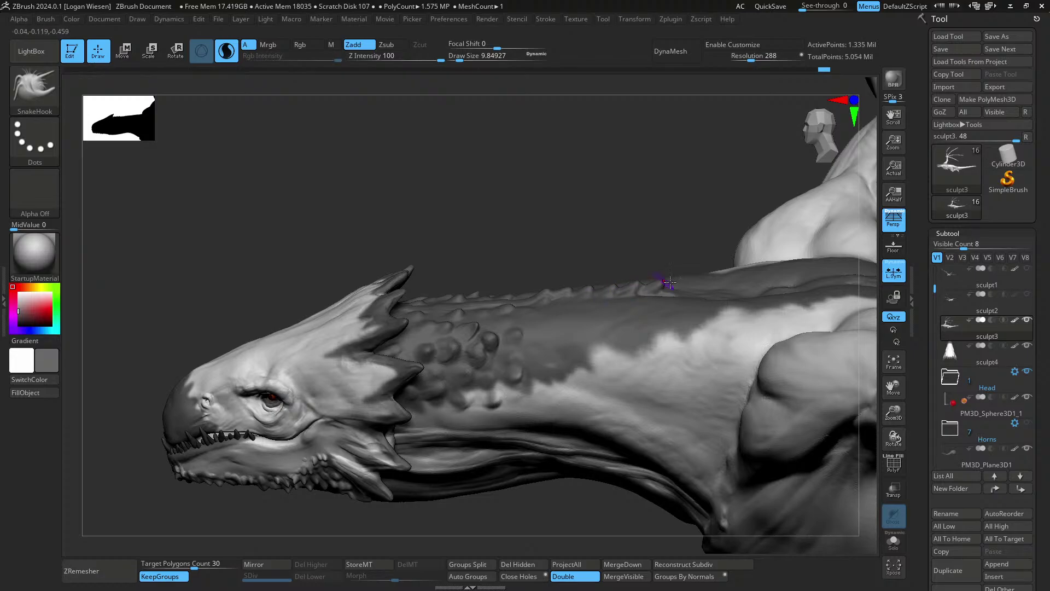
- Extend the row of neck spikes toward the shoulders with SnakeHook and undo the last pull
drag(676, 289, 685, 283)
right_drag(684, 282, 719, 296)
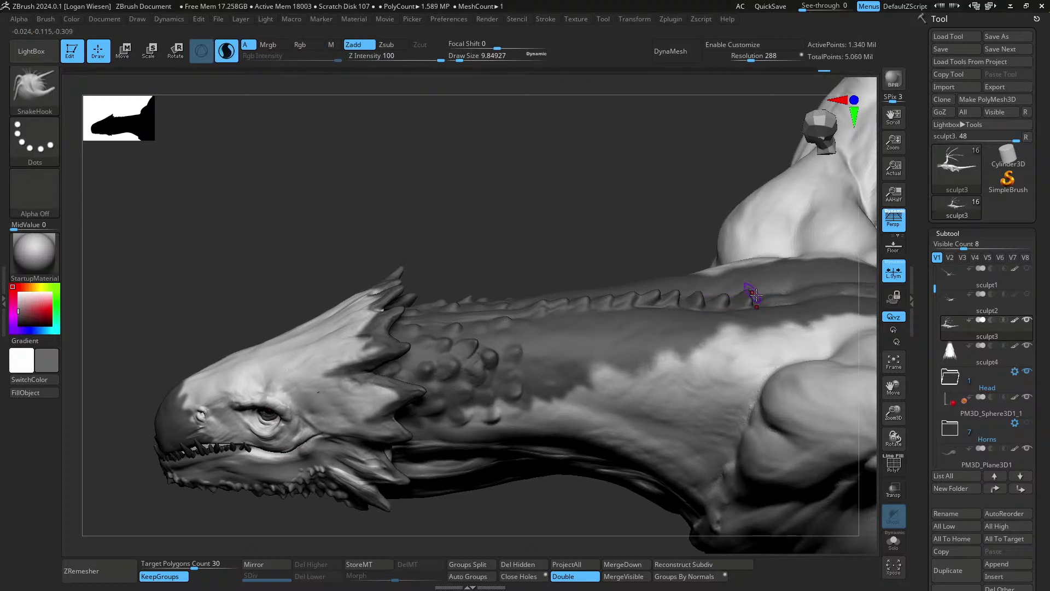
drag(754, 296, 741, 304)
right_drag(748, 290, 741, 300)
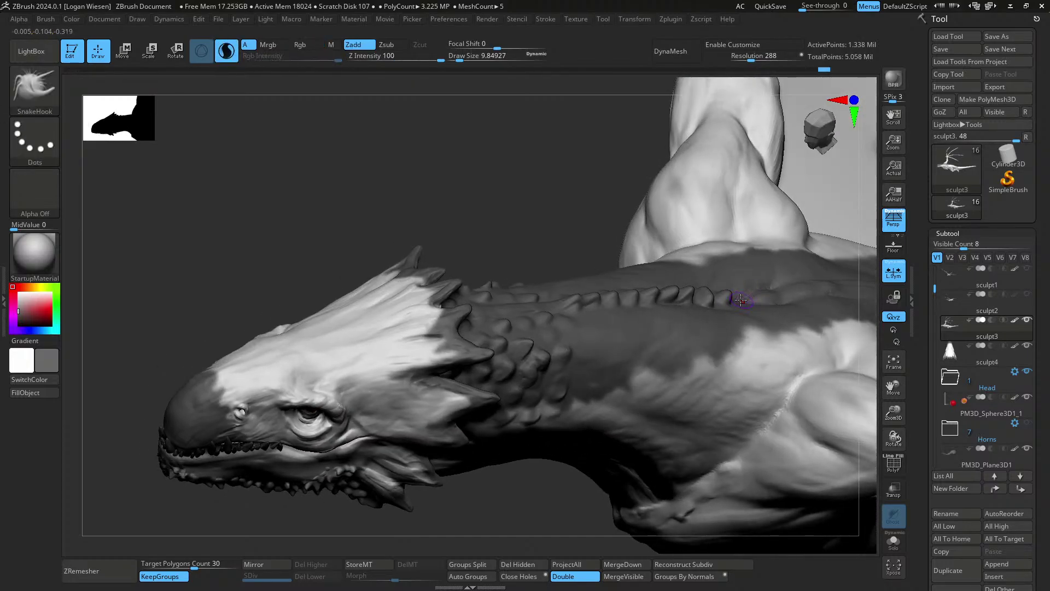
key(ctrl+z)
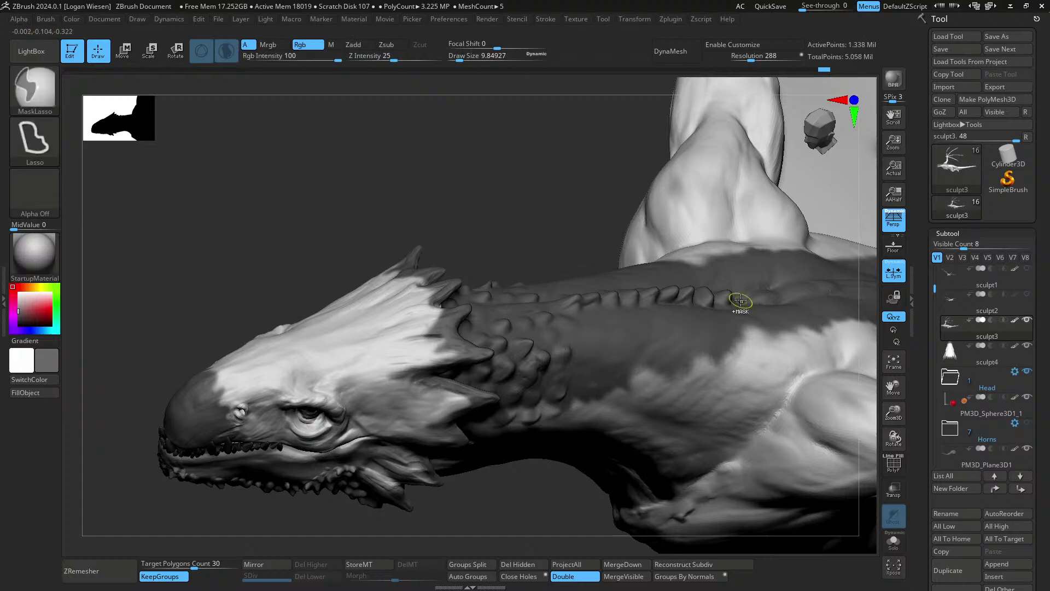
- Add another bump behind the last neck spike and build up the surface between the shoulders with ClayBuildup at draw size about 34
drag(741, 301, 747, 294)
right_drag(750, 289, 695, 295)
key(b)
key(c)
key(b)
key(s)
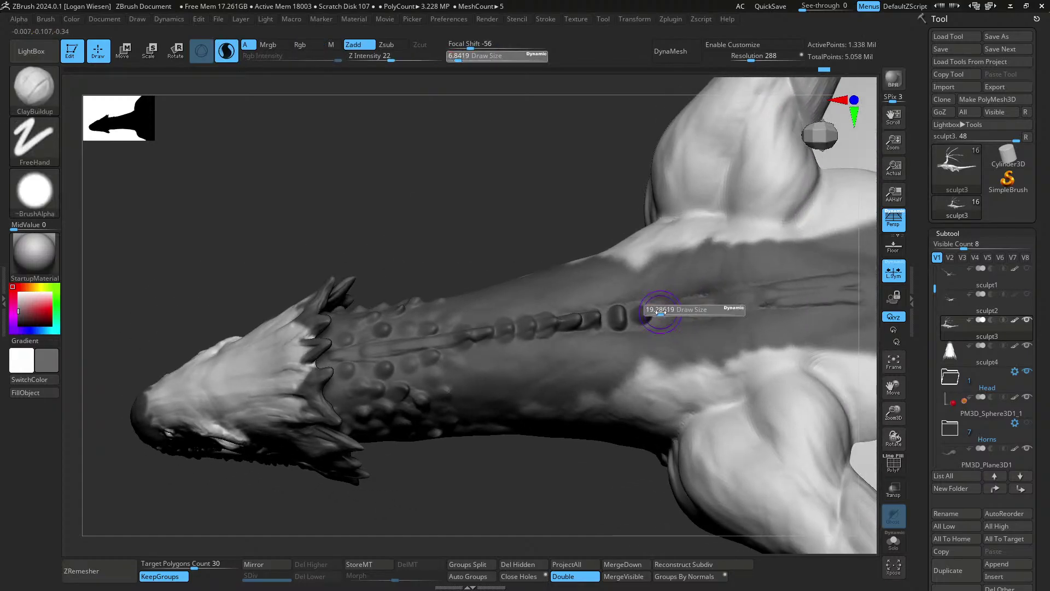
drag(654, 314, 658, 316)
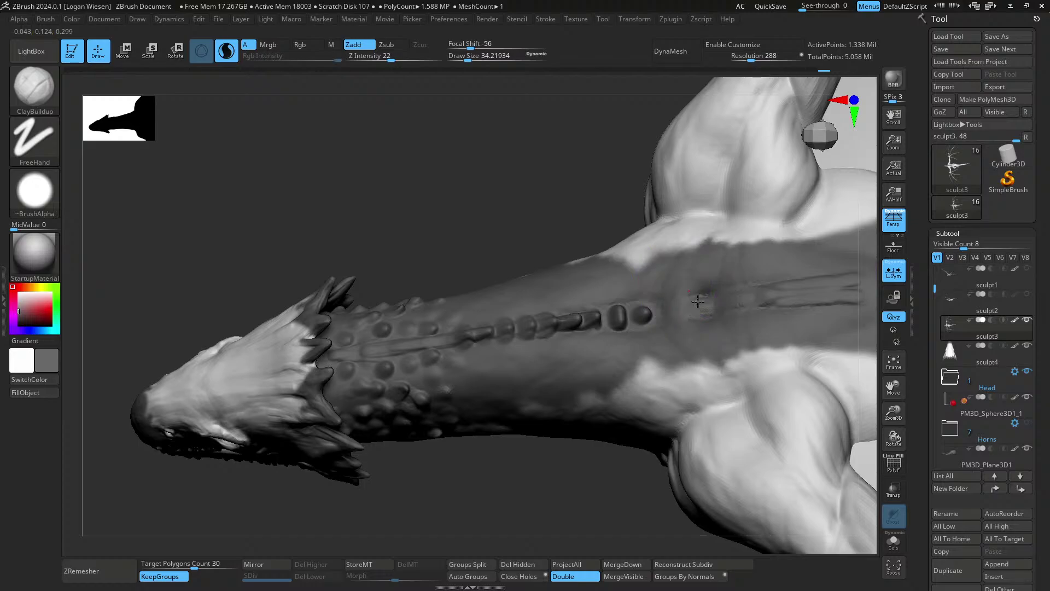
right_drag(711, 299, 738, 225)
- Pull a larger spike from the spine at the base of the neck with SnakeHook at draw size about 13.5
key(b)
key(d)
key(s)
key(s)
drag(692, 310, 681, 310)
mouse_move(680, 308)
right_down()
mouse_move(706, 310)
mouse_move(670, 316)
mouse_move(688, 316)
right_up()
key(b)
key(s)
key(h)
key(ctrl+z)
drag(693, 304, 695, 303)
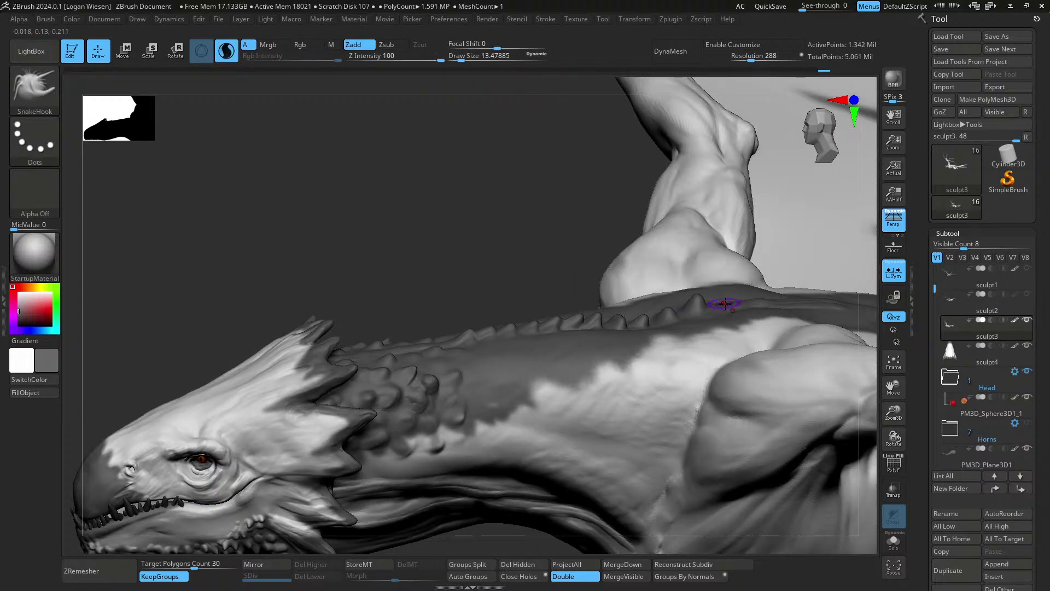
- Extend the larger spikes backward between the shoulders with SnakeHook, undoing and repeating the last pull
right_drag(733, 295, 690, 308)
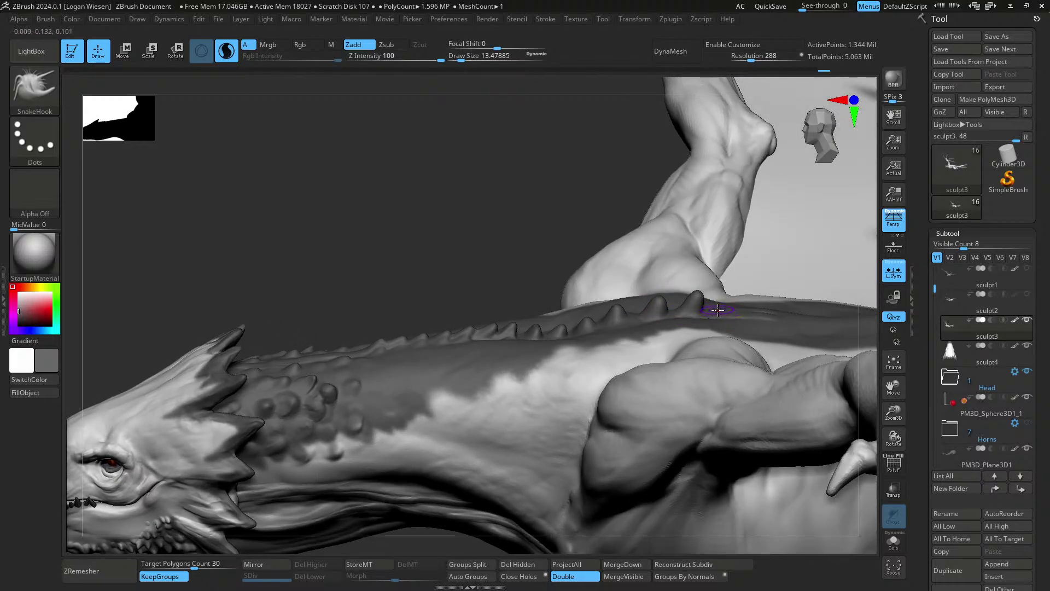
right_drag(730, 296, 728, 339)
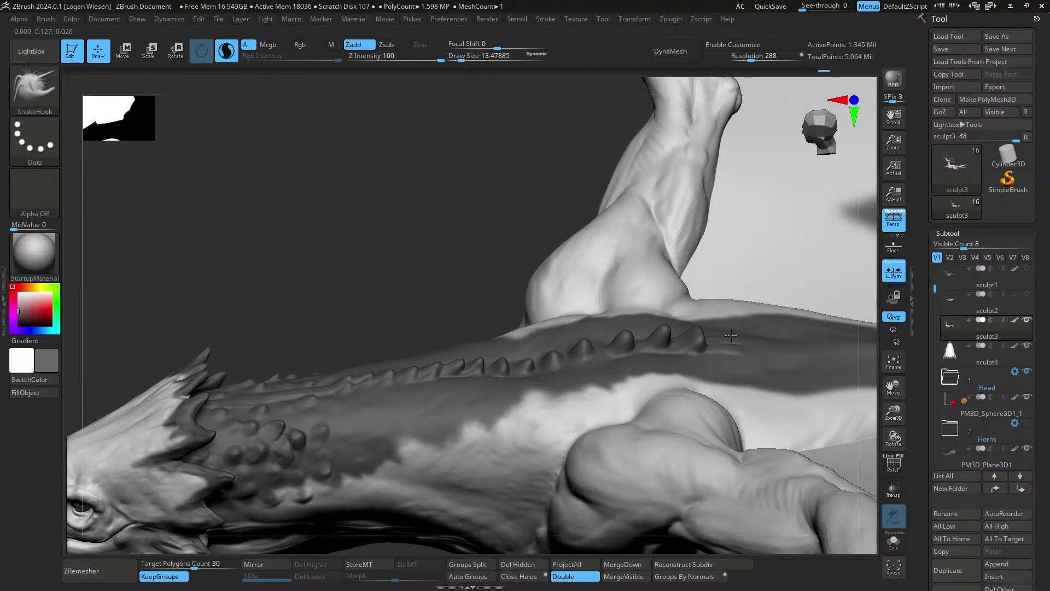
key(ctrl+z)
drag(732, 343, 739, 331)
- Build up planes and bases on the rearmost shoulder spikes with ClayBuildup at draw size about 13.5
mouse_move(714, 342)
right_down()
mouse_move(692, 312)
mouse_move(686, 272)
mouse_move(680, 289)
right_up()
key(b)
key(c)
key(b)
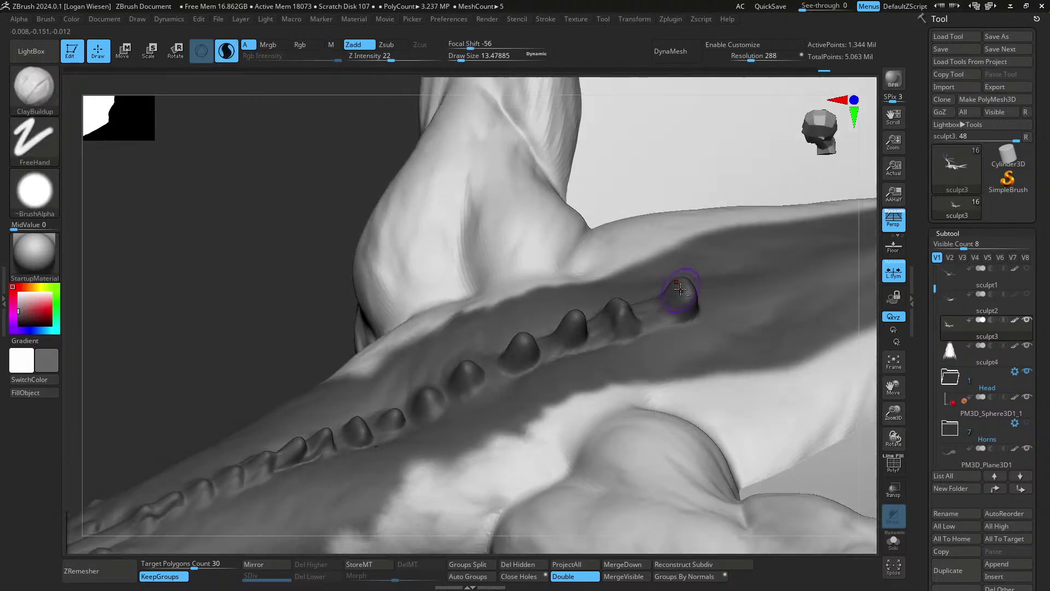
drag(685, 317, 683, 322)
right_drag(665, 320, 629, 318)
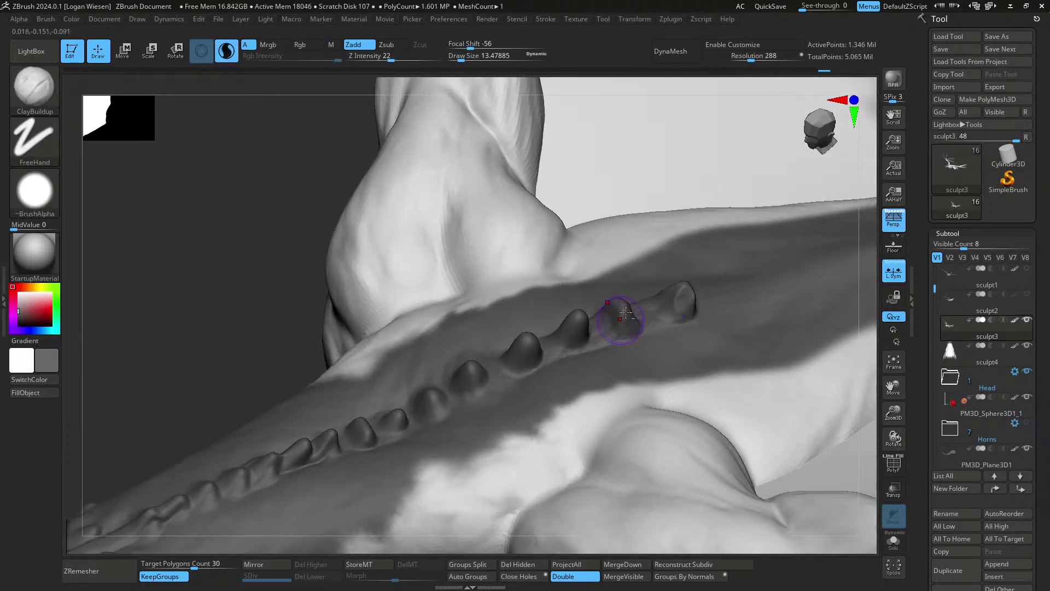
drag(618, 308, 627, 334)
right_drag(626, 328, 618, 315)
drag(619, 309, 617, 332)
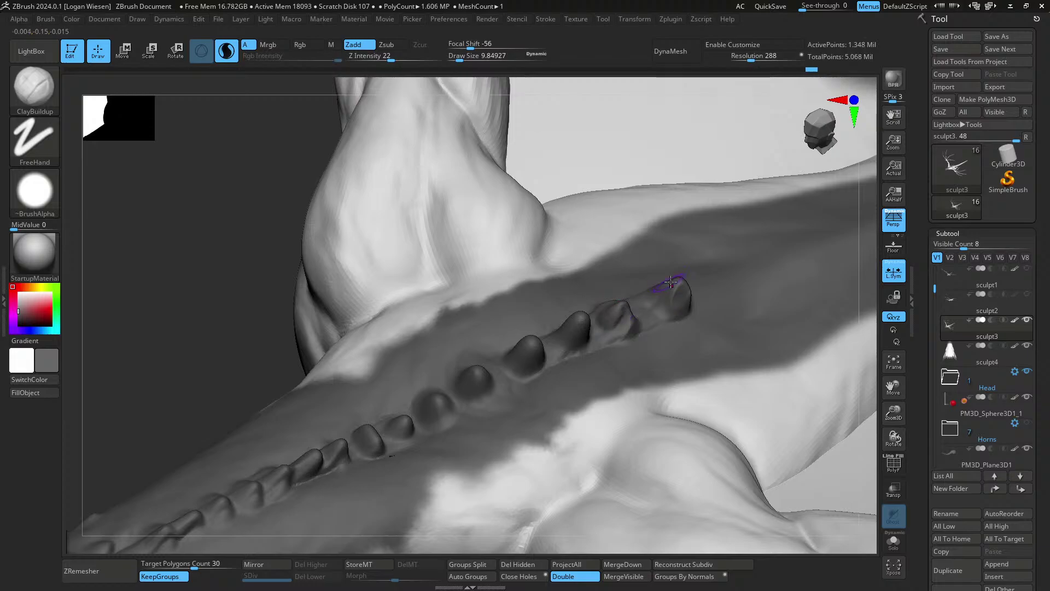
- Pull small spikes along the front part of the neck ridge with SnakeHook at draw sizes about 9.8 and 8.8
mouse_move(675, 308)
right_down()
mouse_move(697, 293)
mouse_move(584, 312)
mouse_move(630, 311)
mouse_move(607, 298)
mouse_move(678, 318)
mouse_move(656, 239)
mouse_move(685, 304)
mouse_move(598, 316)
mouse_move(680, 263)
mouse_move(645, 328)
mouse_move(683, 260)
mouse_move(593, 323)
mouse_move(549, 277)
right_up()
key(b)
key(s)
key(h)
key(bracketleft)
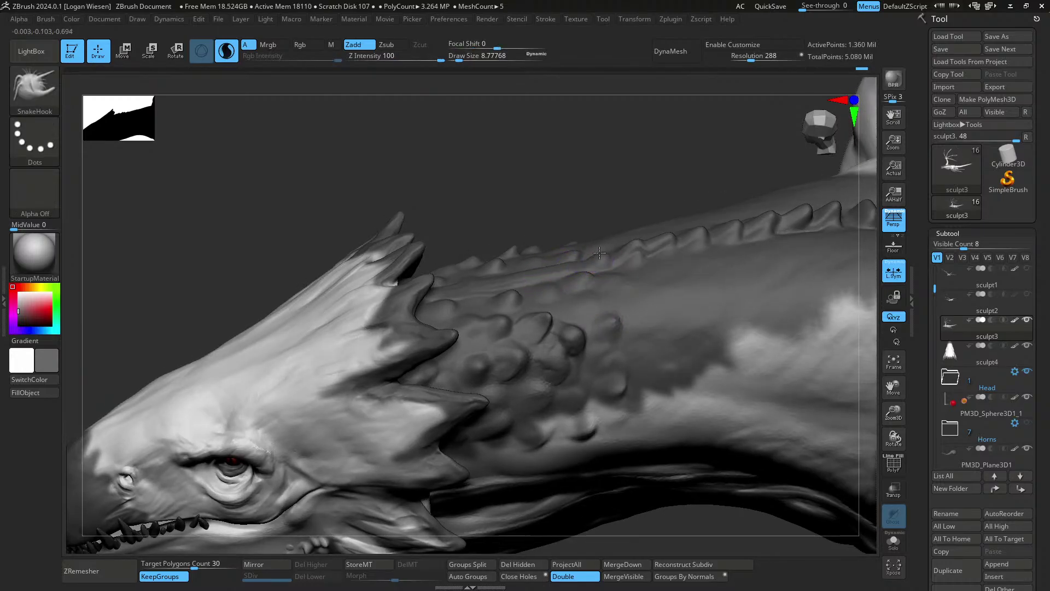
right_drag(600, 250, 585, 254)
key(s)
drag(586, 255, 587, 255)
right_drag(583, 259, 569, 267)
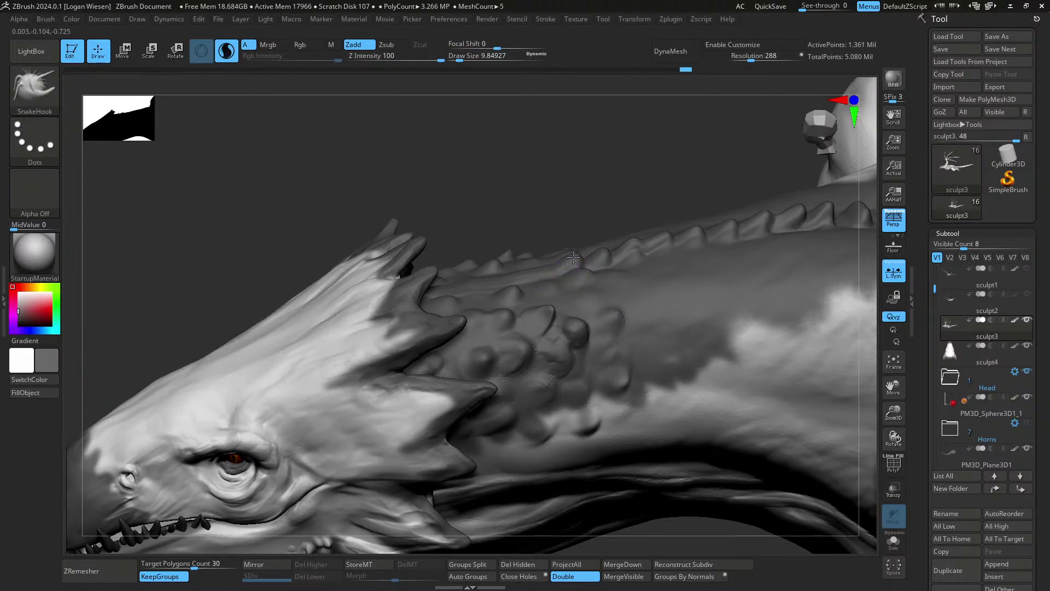
key(bracketleft)
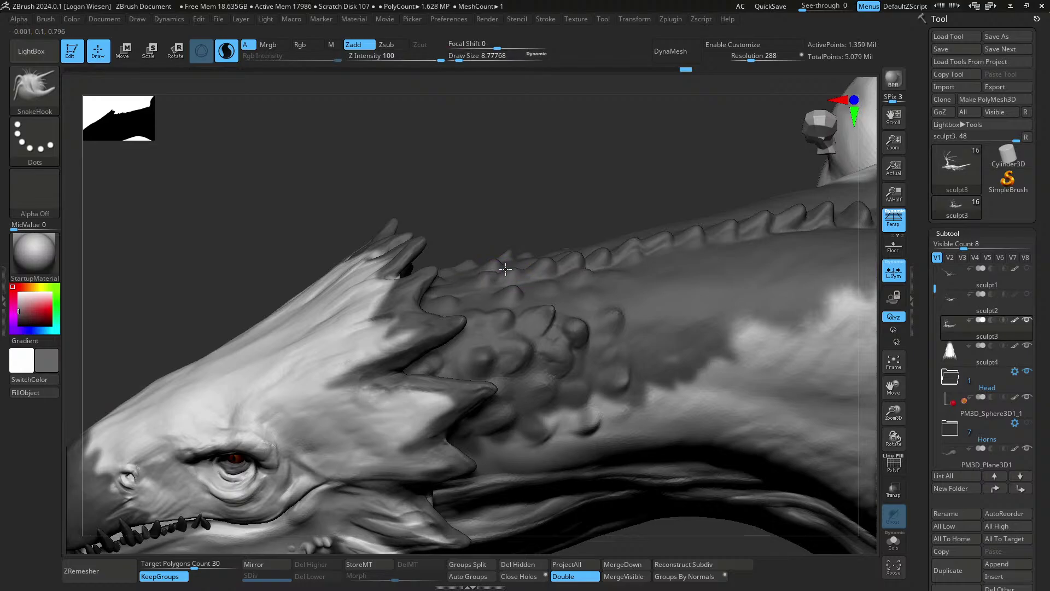
- Isolate the body and continue the spike row to the front end of the neck with SnakeHook at draw size about 6
right_drag(517, 268, 455, 301)
key(alt+s)
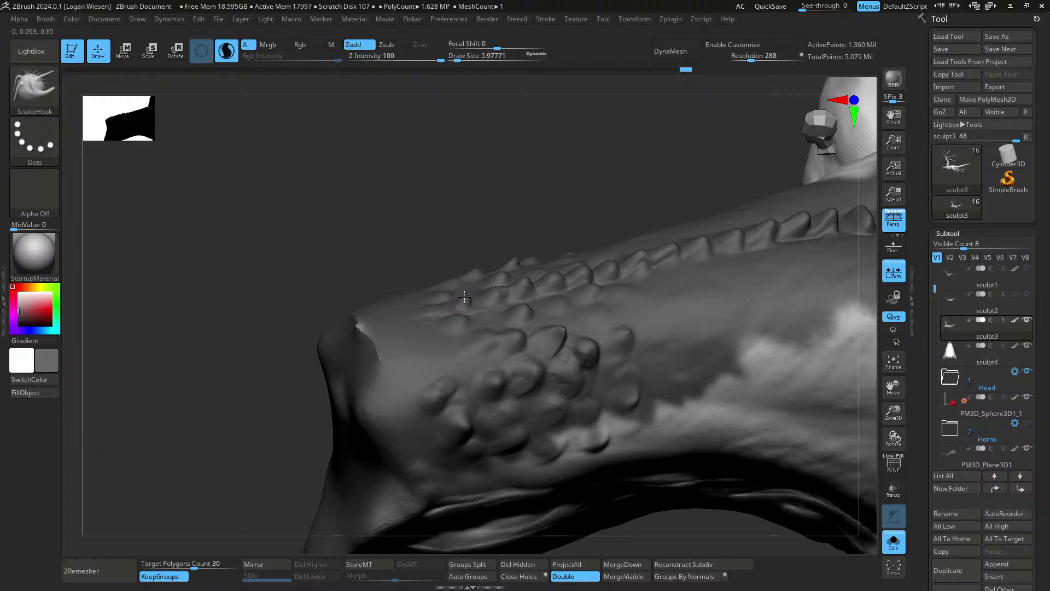
drag(464, 296, 485, 292)
right_drag(435, 350, 428, 308)
drag(430, 300, 439, 299)
mouse_move(437, 300)
right_down()
mouse_move(420, 340)
mouse_move(416, 317)
right_up()
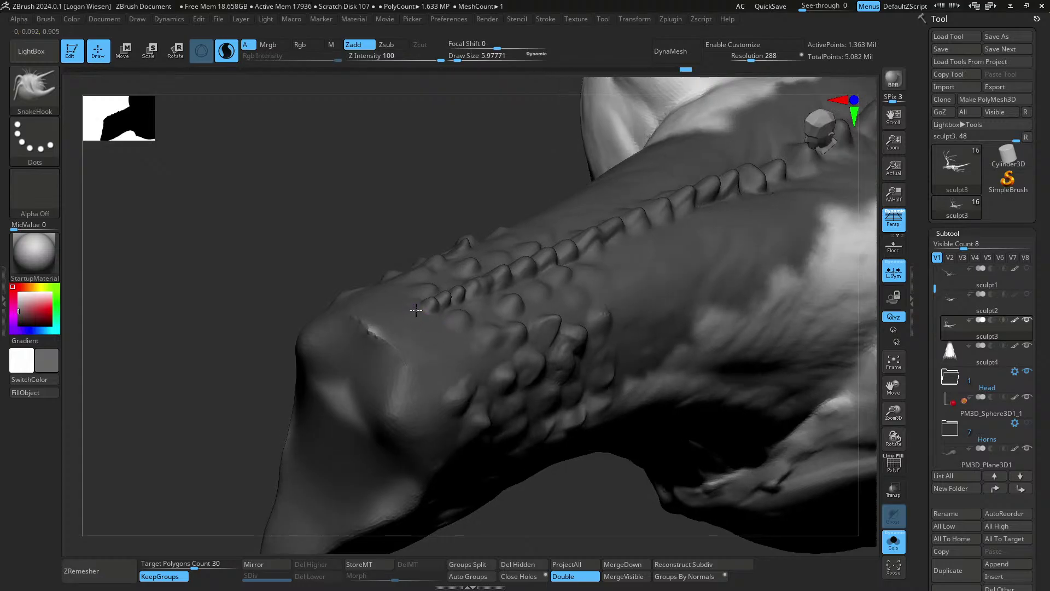
drag(392, 324, 398, 319)
- Show the hidden parts again and shape the spikes just behind the head frill with ClayBuildup at draw size about 7.8
mouse_move(397, 319)
right_down()
mouse_move(400, 289)
mouse_move(556, 313)
mouse_move(497, 204)
mouse_move(586, 354)
mouse_move(512, 256)
mouse_move(475, 277)
mouse_move(532, 277)
mouse_move(558, 296)
right_up()
key(alt+s)
key(b)
key(c)
key(b)
key(s)
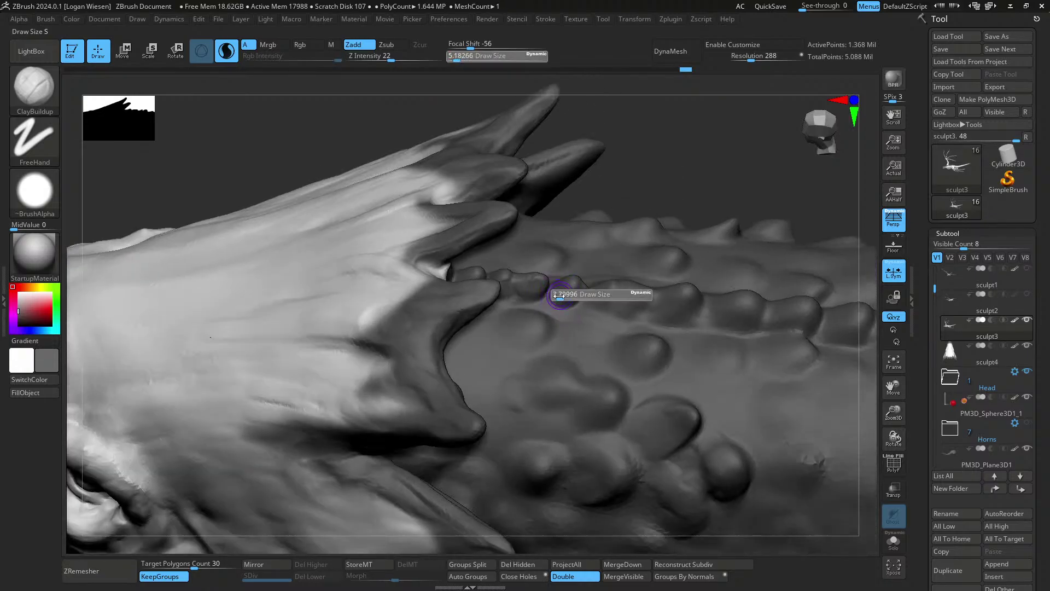
drag(558, 296, 582, 299)
key(s)
mouse_move(581, 300)
mouse_down()
mouse_move(622, 297)
mouse_move(609, 302)
mouse_up()
ctrl+right_drag(659, 326, 662, 292)
right_drag(662, 293, 667, 314)
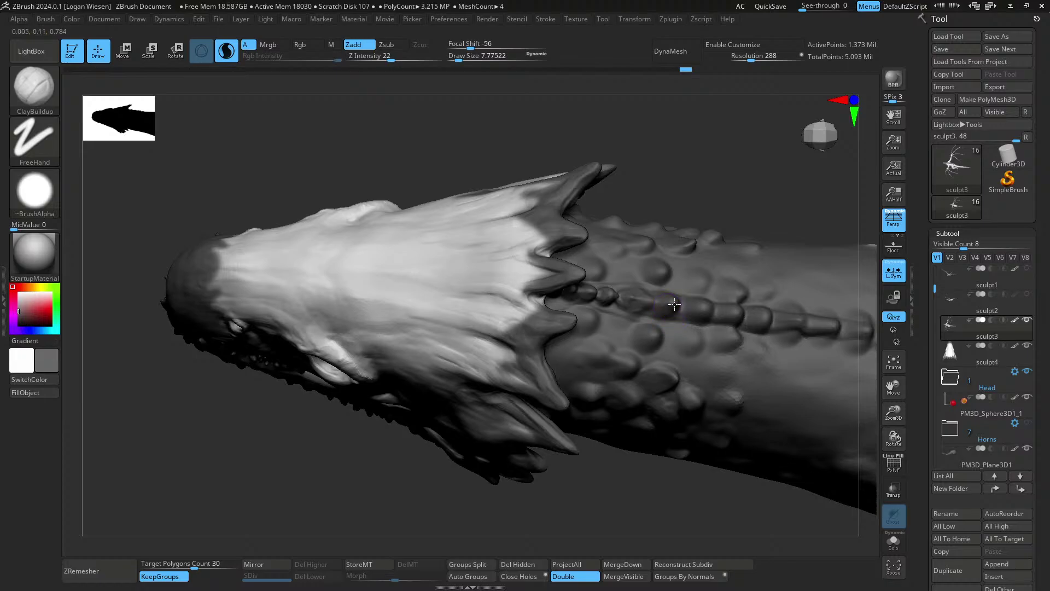
- Add ClayBuildup strokes to the tops and sides of the spikes along the front half of the neck
alt+right_drag(728, 299, 693, 305)
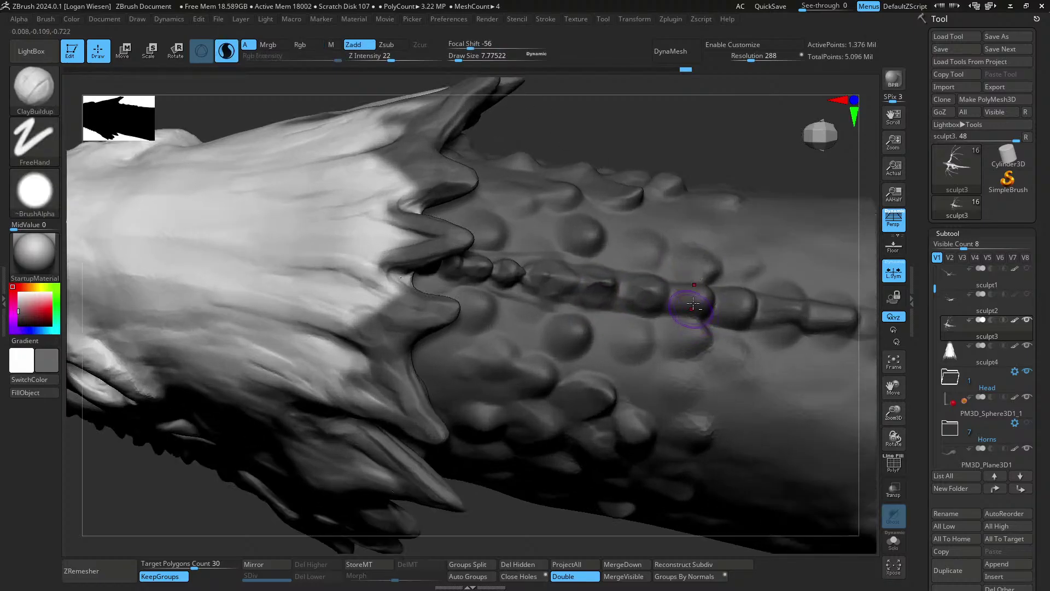
drag(710, 317, 696, 325)
alt+right_drag(741, 320, 701, 303)
drag(707, 294, 732, 301)
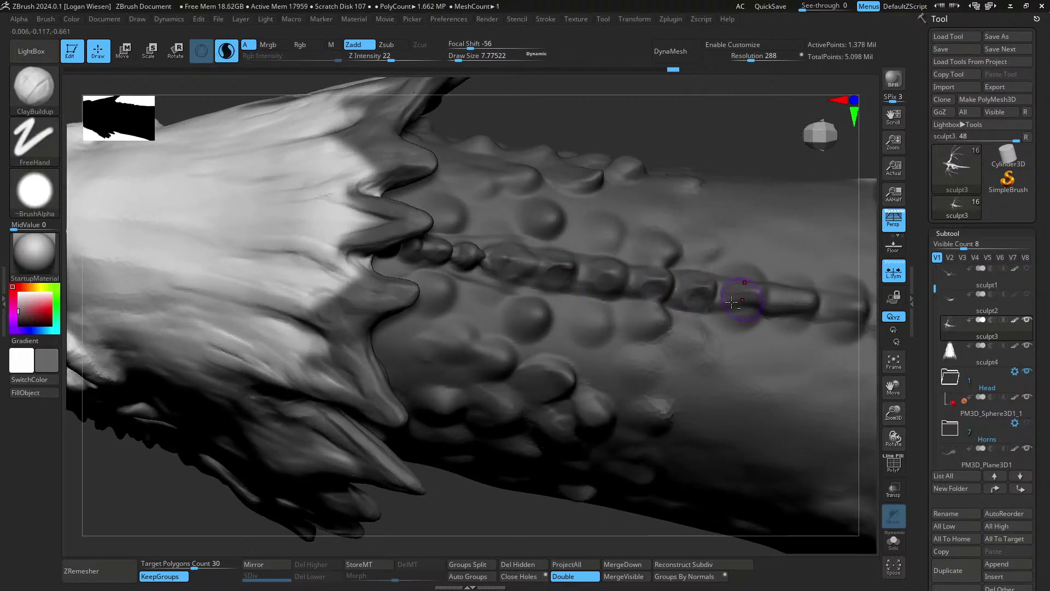
drag(782, 329, 753, 327)
alt+right_drag(753, 325, 677, 304)
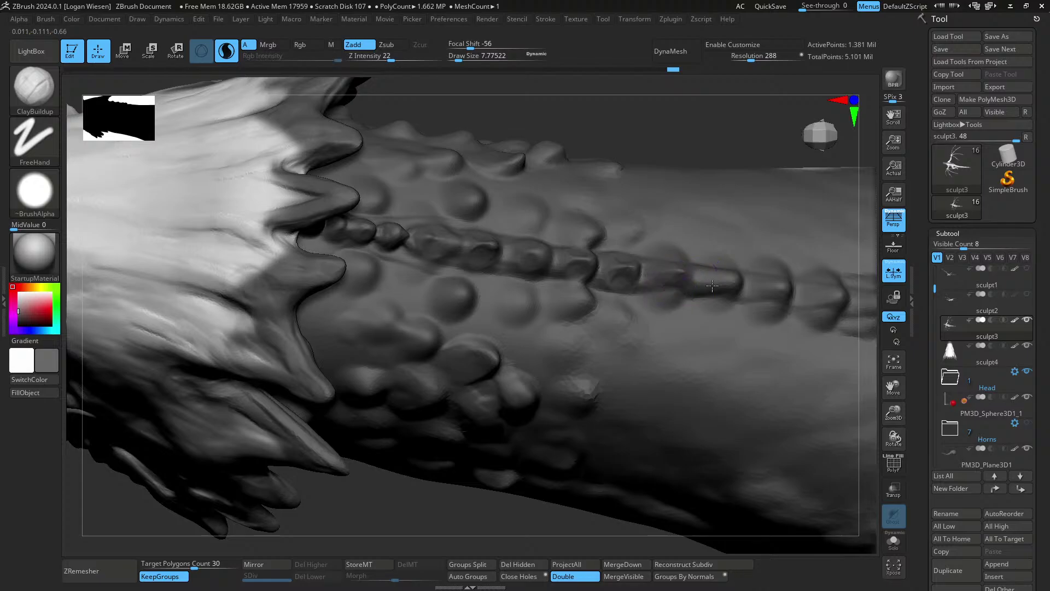
drag(753, 301, 721, 286)
alt+right_drag(664, 278, 628, 274)
mouse_move(722, 322)
right_down()
mouse_move(740, 274)
mouse_move(636, 278)
right_up()
drag(647, 311, 687, 290)
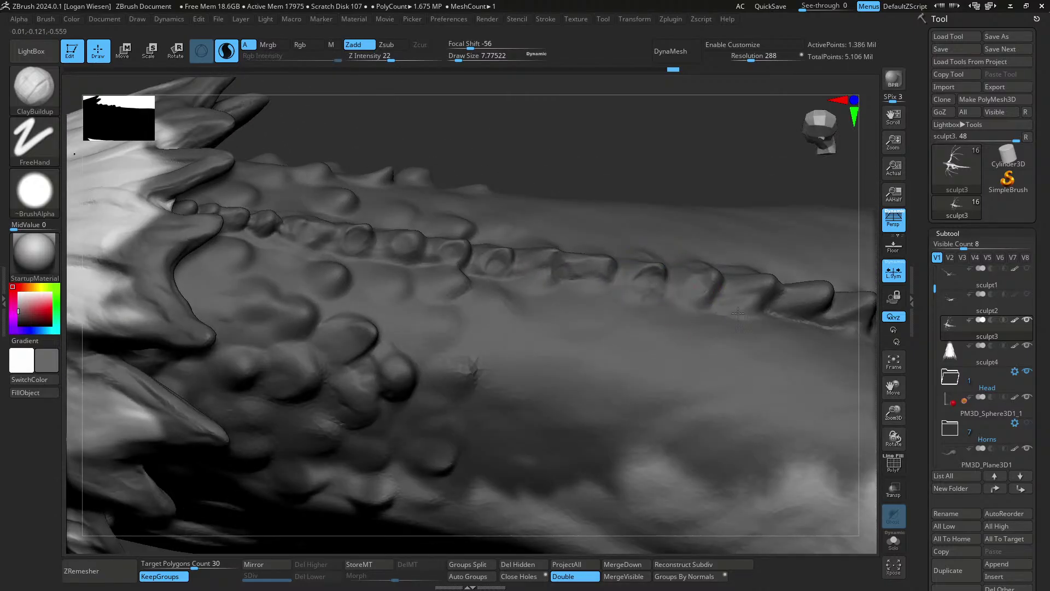
- Continue the ClayBuildup detailing over the mid-neck spikes toward the shoulders
alt+right_drag(738, 313, 682, 297)
drag(702, 279, 715, 296)
mouse_move(725, 292)
alt+right_down()
mouse_move(684, 280)
mouse_move(702, 299)
alt+right_up()
drag(688, 280, 712, 291)
mouse_move(750, 289)
alt+right_down()
mouse_move(675, 269)
mouse_move(712, 269)
alt+right_up()
drag(729, 287, 747, 291)
mouse_move(747, 291)
alt+right_down()
mouse_move(688, 265)
mouse_move(702, 247)
mouse_move(709, 254)
mouse_move(714, 236)
mouse_move(696, 217)
mouse_move(626, 281)
mouse_move(628, 300)
mouse_move(598, 336)
alt+right_up()
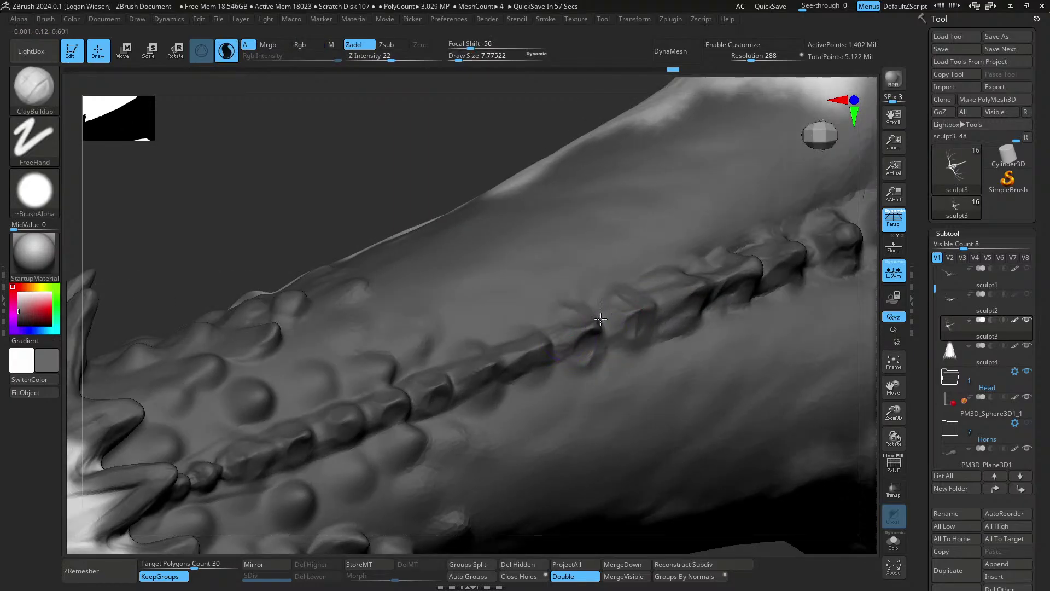
- Sharpen the sides and connecting bases of the mid-neck spikes with ClayBuildup at draw size about 7.8
mouse_move(601, 319)
mouse_down()
mouse_move(606, 334)
mouse_move(589, 338)
mouse_up()
right_drag(609, 344, 629, 319)
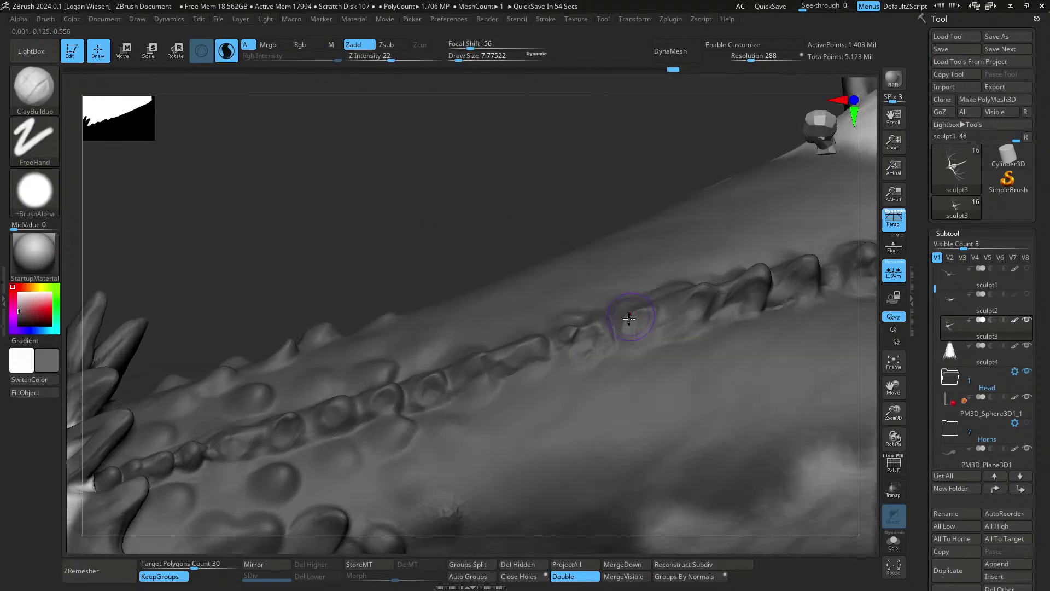
drag(646, 307, 655, 313)
right_drag(657, 315, 644, 327)
drag(644, 328, 624, 331)
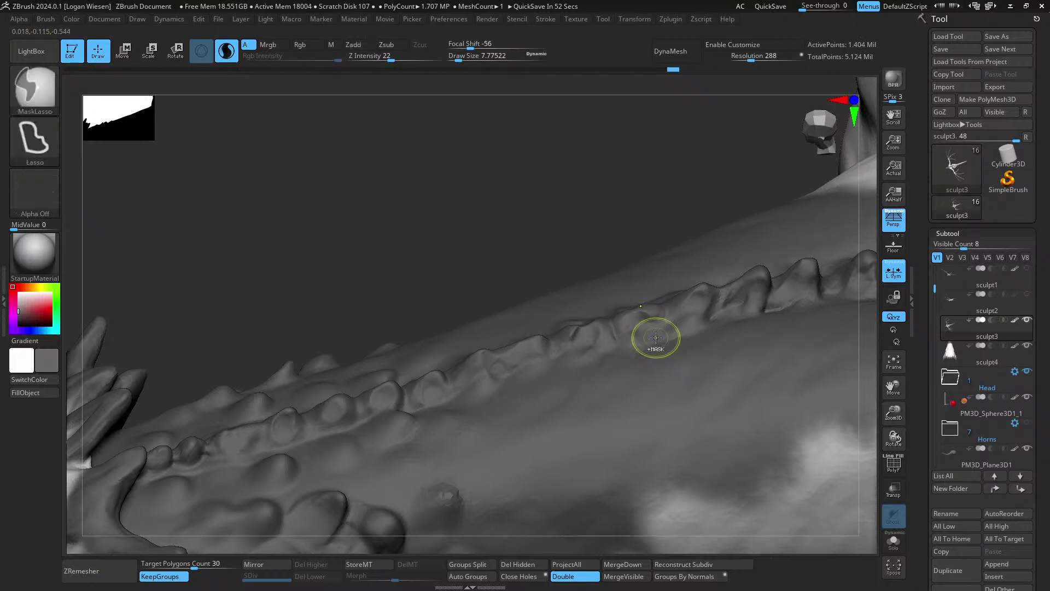
ctrl+right_drag(657, 339, 669, 307)
- Build up the rounded spikes at the base of the neck with ClayBuildup, viewed from above
mouse_move(669, 307)
right_down()
mouse_move(694, 258)
mouse_move(701, 296)
mouse_move(692, 280)
mouse_move(622, 263)
mouse_move(646, 285)
mouse_move(553, 241)
mouse_move(538, 293)
mouse_move(515, 292)
right_up()
drag(512, 293, 521, 296)
right_drag(521, 296, 526, 275)
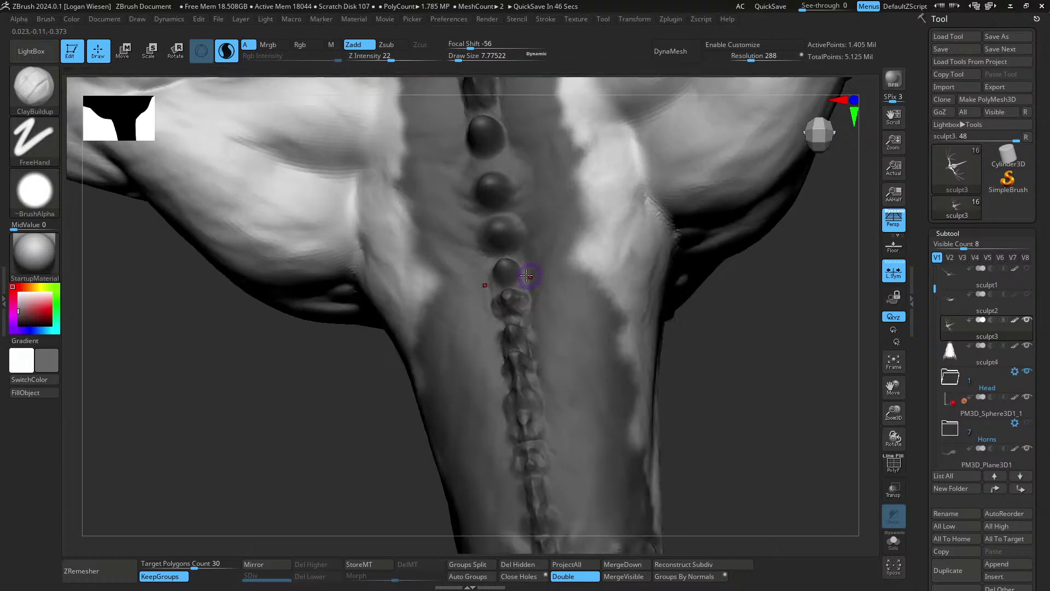
drag(504, 266, 523, 271)
mouse_move(523, 270)
right_down()
mouse_move(513, 261)
mouse_move(536, 275)
mouse_move(572, 255)
mouse_move(531, 278)
right_up()
key(s)
drag(531, 278, 529, 279)
- Refine the large shoulder spikes with ClayBuildup at draw sizes about 8.8 and 16.2
right_drag(564, 296, 591, 271)
drag(612, 290, 608, 281)
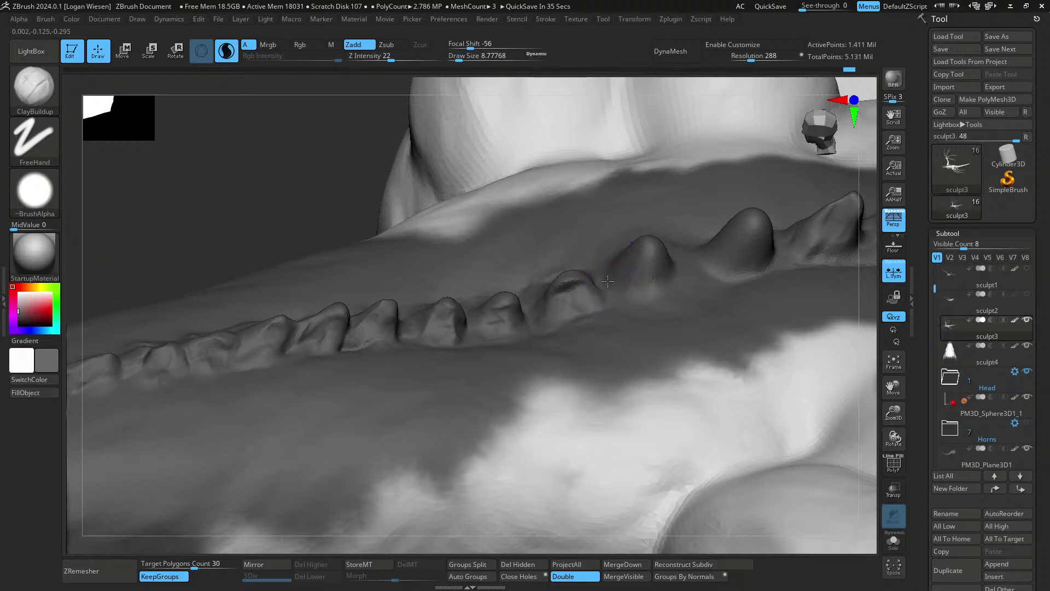
right_drag(623, 257, 647, 244)
right_drag(639, 288, 657, 295)
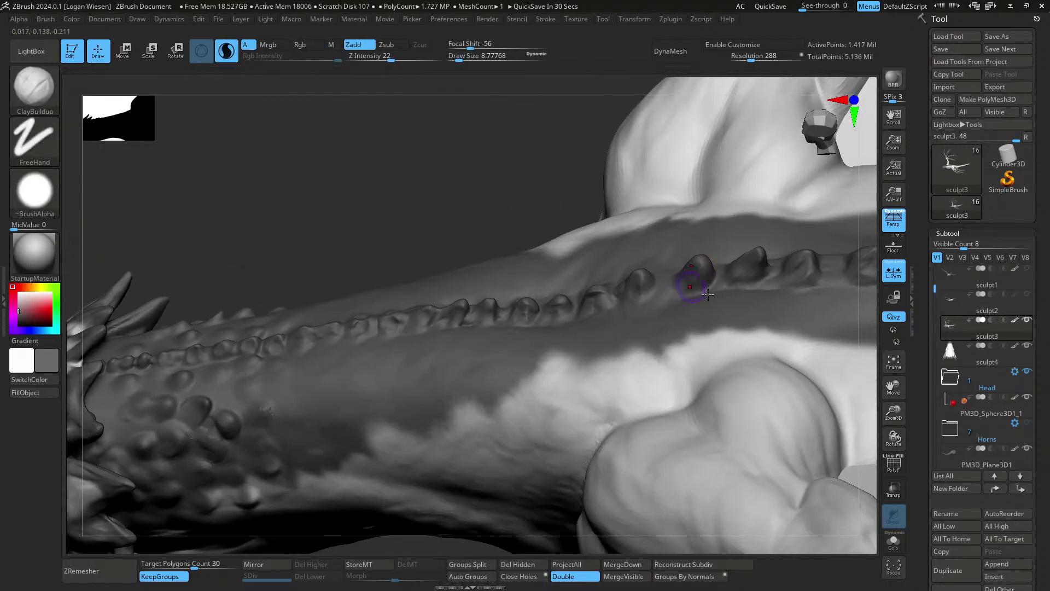
right_drag(708, 295, 705, 265)
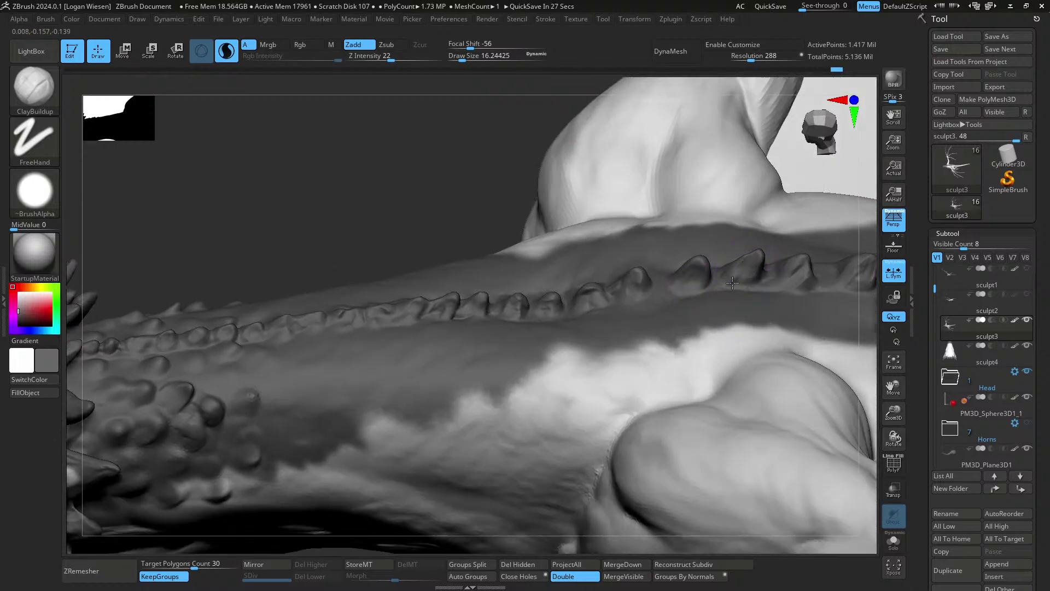
drag(732, 283, 749, 264)
mouse_move(732, 274)
right_down()
mouse_move(656, 291)
mouse_move(589, 224)
mouse_move(576, 304)
mouse_move(611, 337)
mouse_move(605, 328)
right_up()
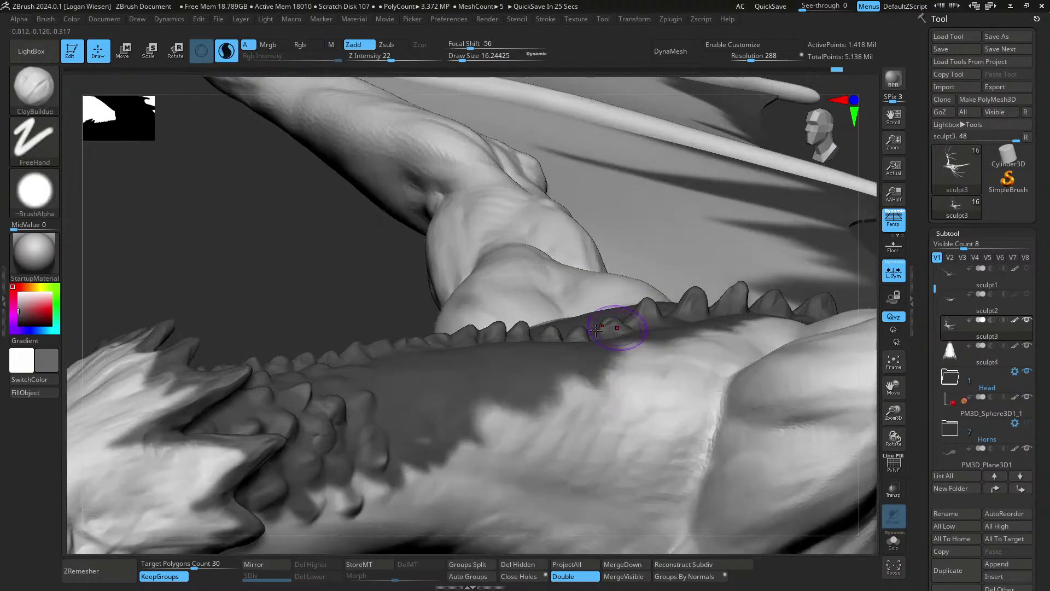
- Adjust the profile of the neck spikes with Move Topological at draw size about 16.2
key(b)
key(m)
key(t)
key(s)
drag(580, 333, 584, 333)
right_drag(582, 325, 619, 320)
right_drag(548, 318, 591, 312)
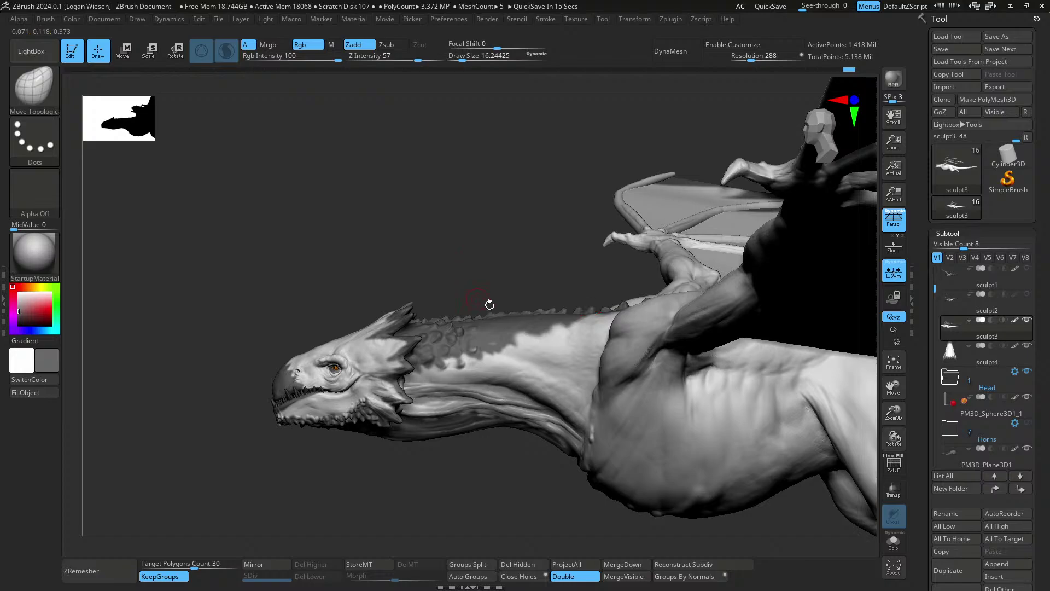
- Touch up the neck spikes with ClayBuildup at draw size about 6.8
mouse_move(490, 304)
right_down()
mouse_move(578, 271)
mouse_move(586, 354)
right_up()
key(b)
key(c)
key(b)
key(s)
drag(585, 355, 579, 348)
right_drag(579, 348, 517, 364)
mouse_move(517, 364)
ctrl+right_down()
mouse_move(503, 326)
mouse_move(552, 306)
ctrl+right_up()
ctrl+right_drag(553, 307, 557, 323)
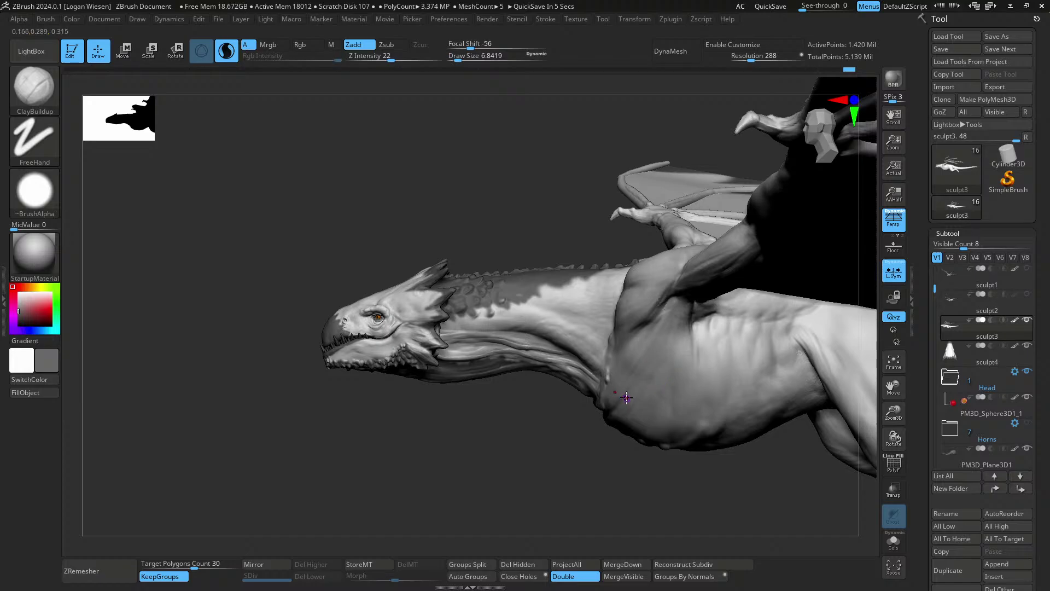
right_drag(484, 451, 540, 391)
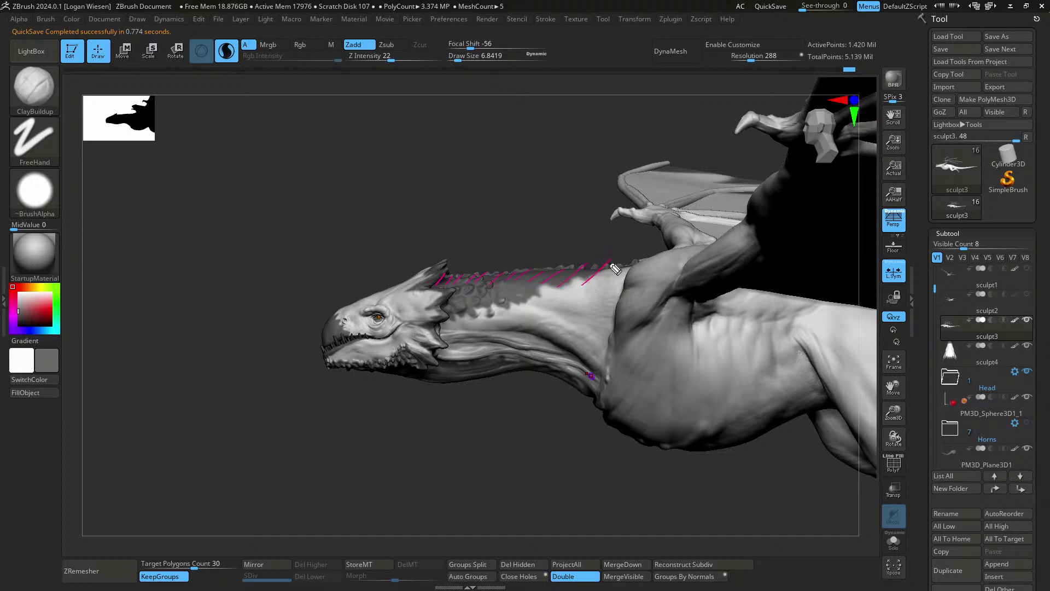
drag(663, 296, 698, 245)
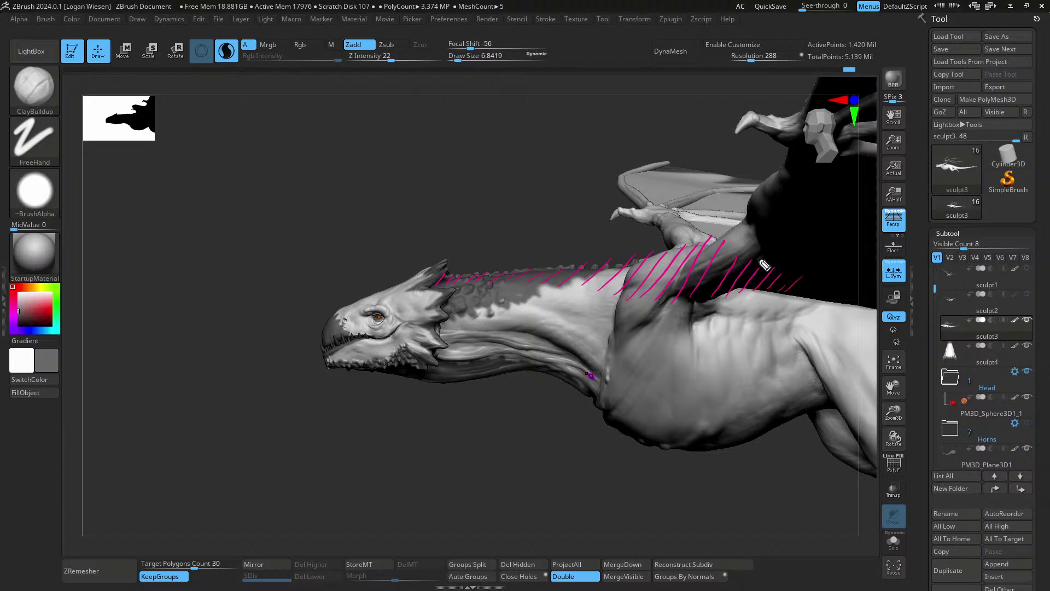
key(Escape)
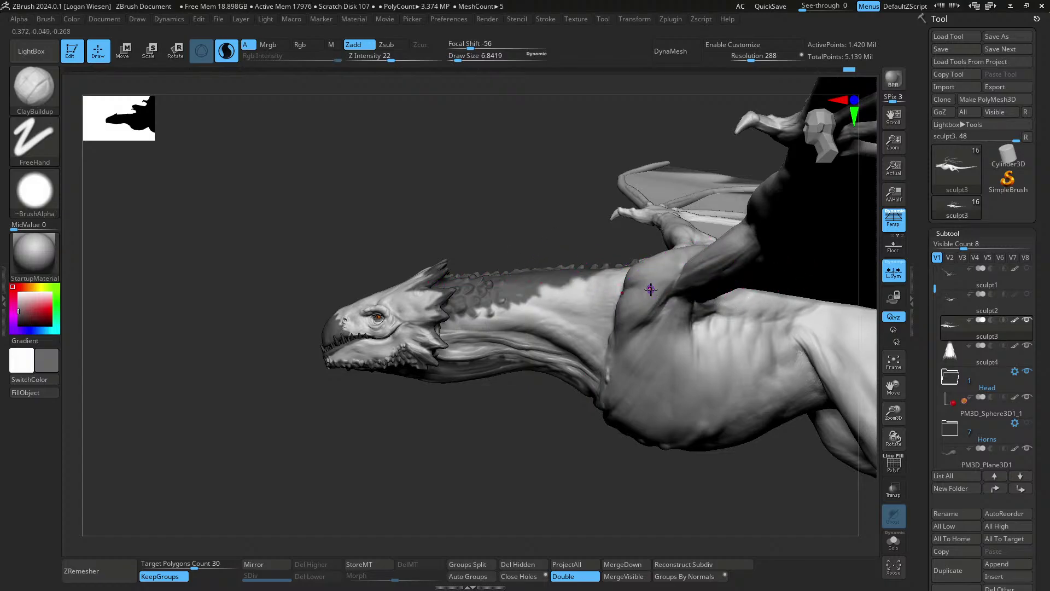
- Pull a taller spike from the spine between the shoulders with SnakeHook at draw size about 17.7
mouse_move(635, 276)
right_down()
mouse_move(646, 264)
mouse_move(640, 333)
right_up()
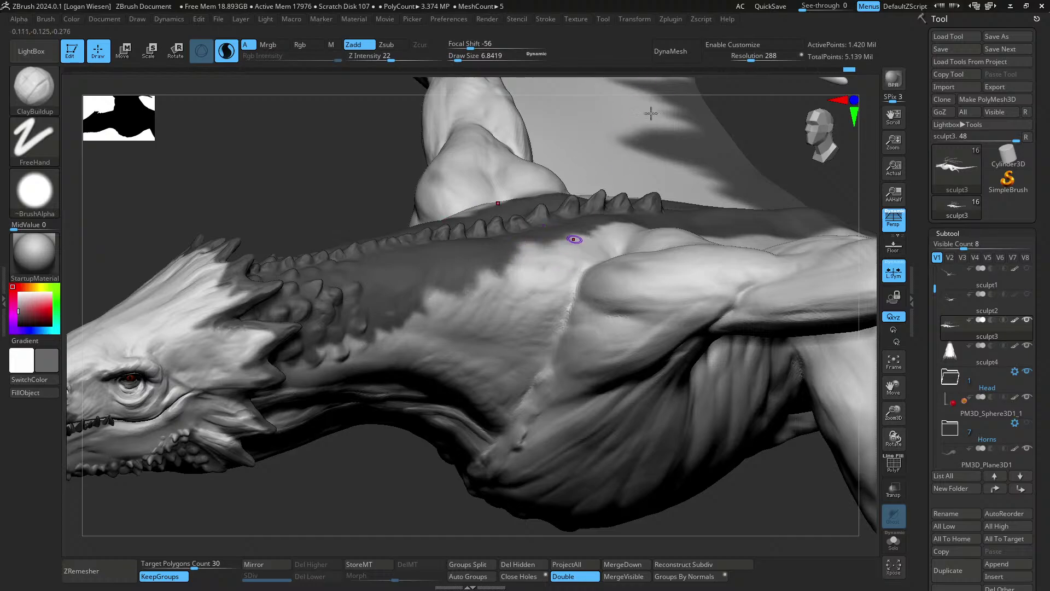
mouse_move(620, 280)
right_down()
mouse_move(626, 312)
mouse_move(605, 199)
mouse_move(591, 220)
right_up()
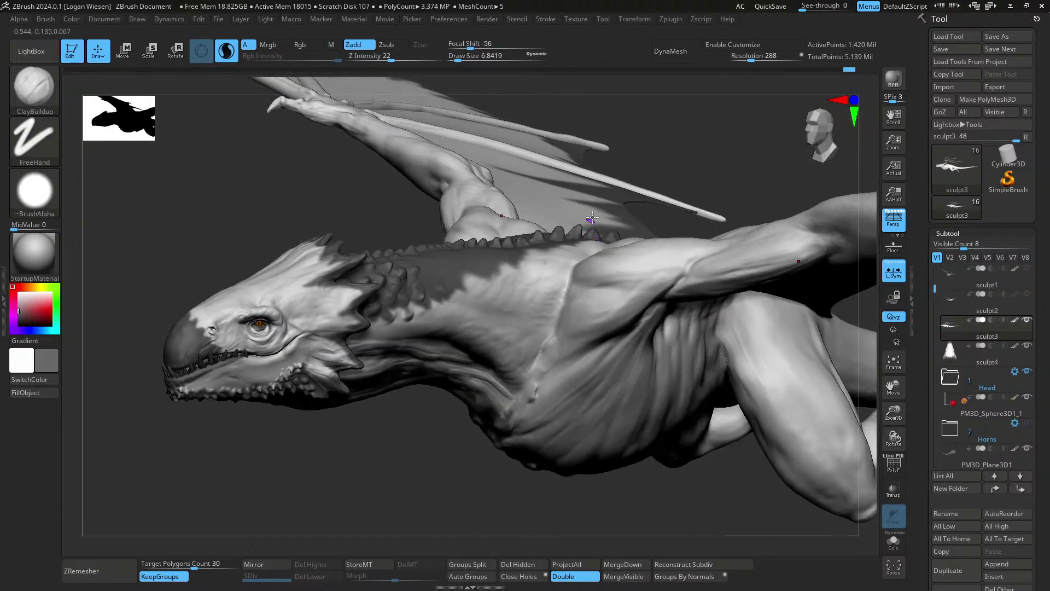
key(2)
key(3)
key(s)
click(581, 225)
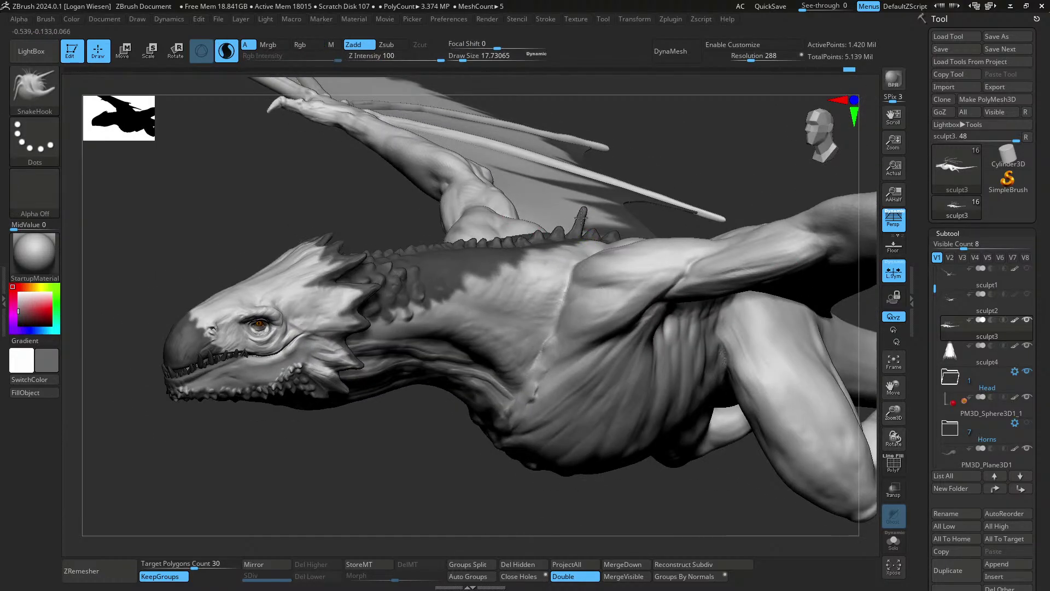
- Pull a row of taller spikes from the spine between the shoulders with SnakeHook at draw size about 17.7
drag(543, 226, 529, 236)
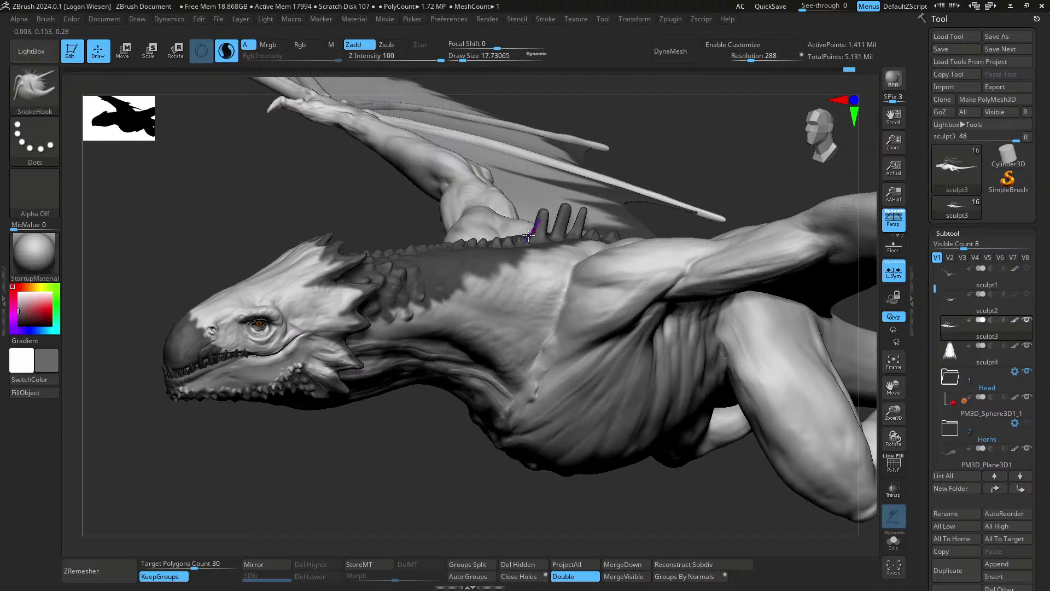
right_drag(529, 223, 683, 288)
mouse_move(691, 237)
right_down()
mouse_move(600, 249)
mouse_move(551, 171)
mouse_move(576, 255)
mouse_move(553, 232)
right_up()
drag(550, 228, 568, 244)
mouse_move(568, 244)
right_down()
mouse_move(540, 333)
mouse_move(560, 278)
right_up()
- Add volume and form to the shoulder spikes with ClayBuildup at draw size about 7.8
key(b)
key(c)
key(b)
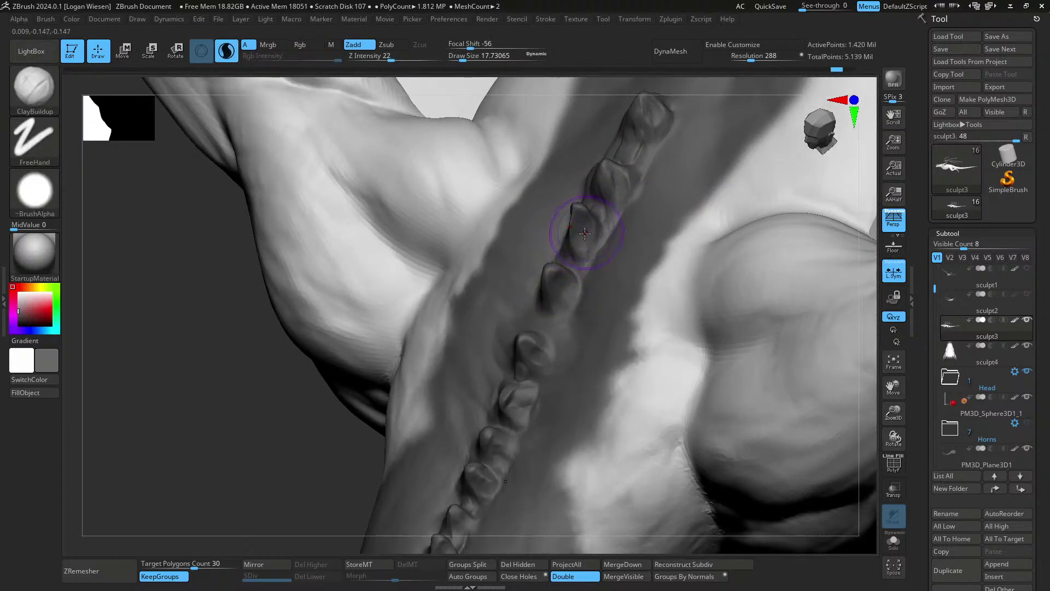
key(bracketleft)
right_drag(586, 230, 587, 228)
drag(577, 209, 575, 235)
mouse_move(576, 235)
ctrl+right_down()
mouse_move(586, 203)
mouse_move(555, 303)
ctrl+right_up()
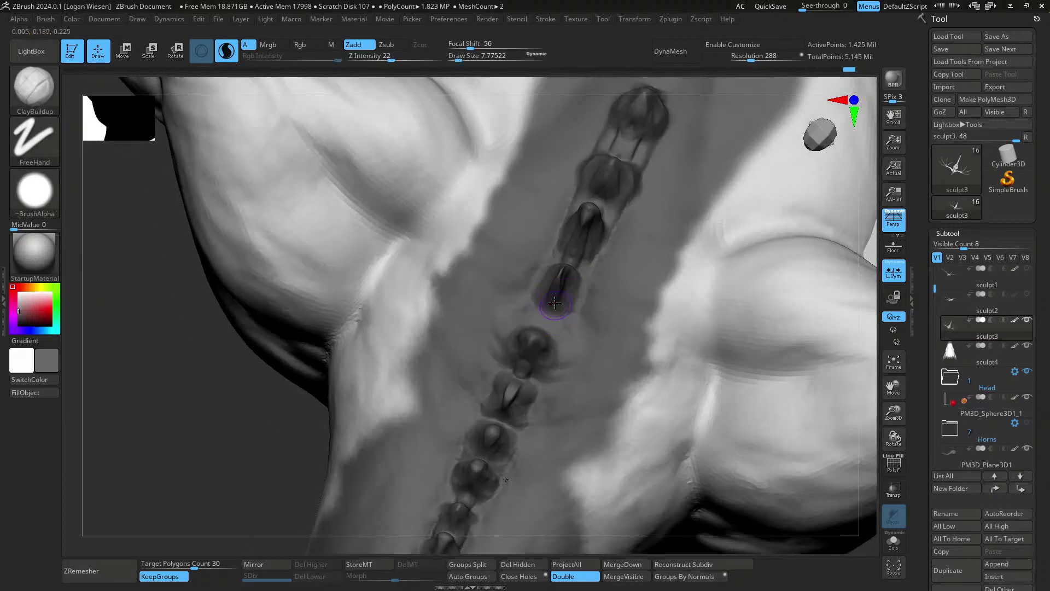
drag(556, 311, 548, 318)
right_drag(548, 318, 582, 317)
drag(558, 312, 549, 336)
mouse_move(558, 317)
right_down()
mouse_move(547, 315)
mouse_move(560, 301)
right_up()
mouse_move(550, 337)
ctrl+right_down()
mouse_move(558, 290)
mouse_move(602, 334)
mouse_move(594, 340)
mouse_move(566, 225)
mouse_move(602, 180)
mouse_move(577, 220)
mouse_move(686, 224)
mouse_move(678, 210)
mouse_move(543, 247)
mouse_move(507, 282)
mouse_move(690, 263)
mouse_move(600, 232)
mouse_move(576, 261)
mouse_move(586, 296)
mouse_move(546, 295)
mouse_move(584, 369)
mouse_move(569, 300)
mouse_move(571, 346)
ctrl+right_up()
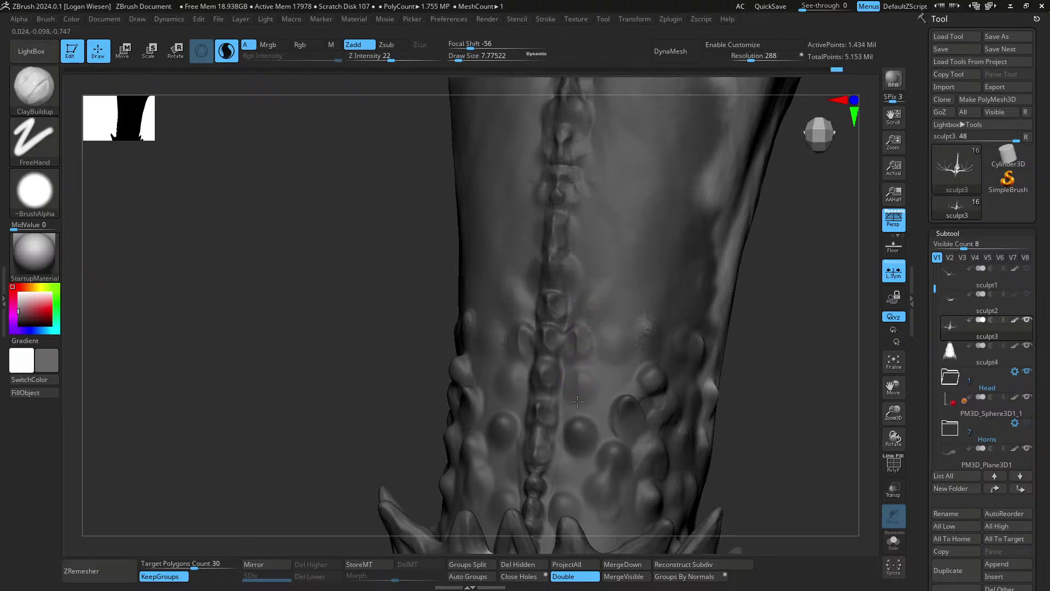
- Build up pointed bumps on the side of the neck behind the head frill with ClayBuildup at draw sizes about 7.8 and 5.2
drag(594, 359, 598, 408)
mouse_move(619, 386)
alt+right_down()
mouse_move(606, 292)
mouse_move(596, 327)
mouse_move(602, 308)
alt+right_up()
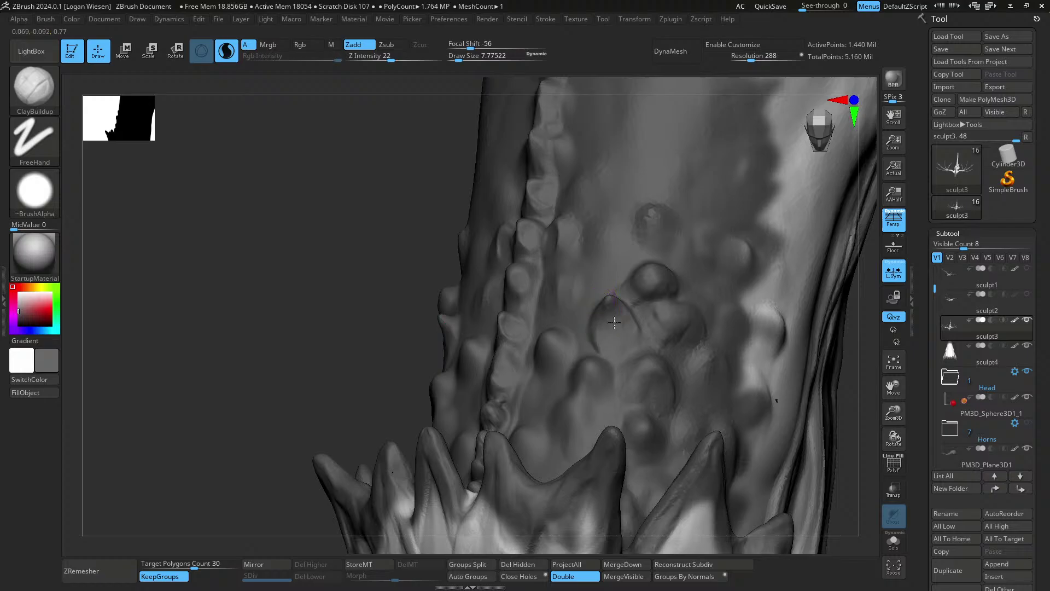
drag(615, 323, 614, 326)
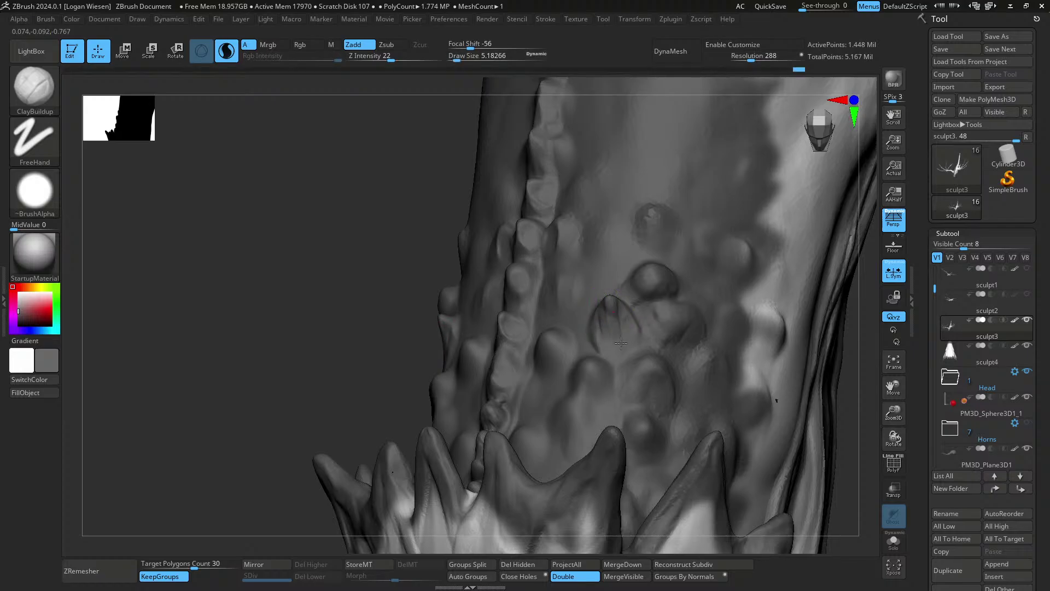
drag(609, 339, 610, 342)
- Shape the bumps beside the central neck spike row with ClayBuildup at draw size about 5.2
mouse_move(593, 340)
right_down()
mouse_move(607, 337)
mouse_move(552, 340)
right_up()
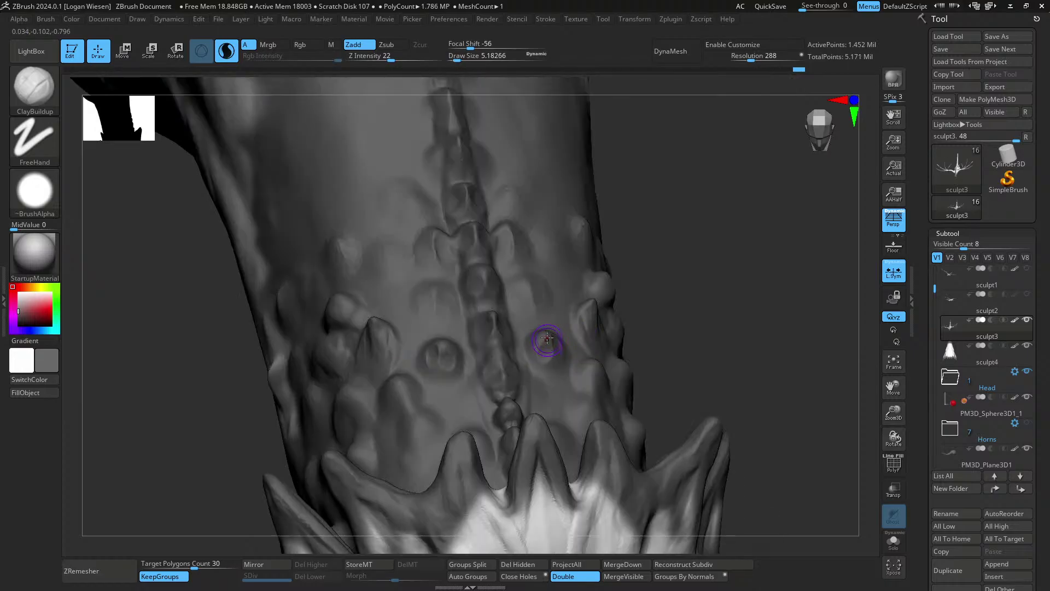
drag(542, 347, 544, 335)
right_drag(569, 335, 549, 347)
drag(546, 344, 543, 356)
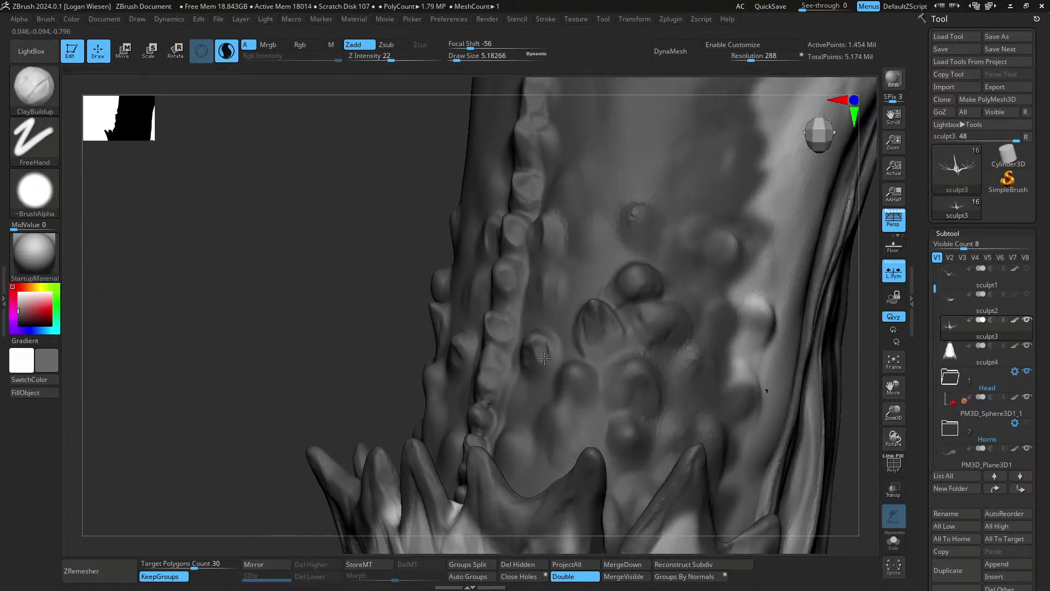
right_drag(540, 355, 560, 350)
drag(531, 345, 530, 369)
mouse_move(544, 353)
alt+right_down()
mouse_move(555, 296)
mouse_move(552, 344)
alt+right_up()
mouse_move(552, 344)
mouse_down()
mouse_move(572, 374)
mouse_move(592, 359)
mouse_up()
- Reshape and smooth the neck bumps just behind the frill with ClayBuildup at draw sizes about 11 and 9.8
key(s)
key(s)
click(578, 353)
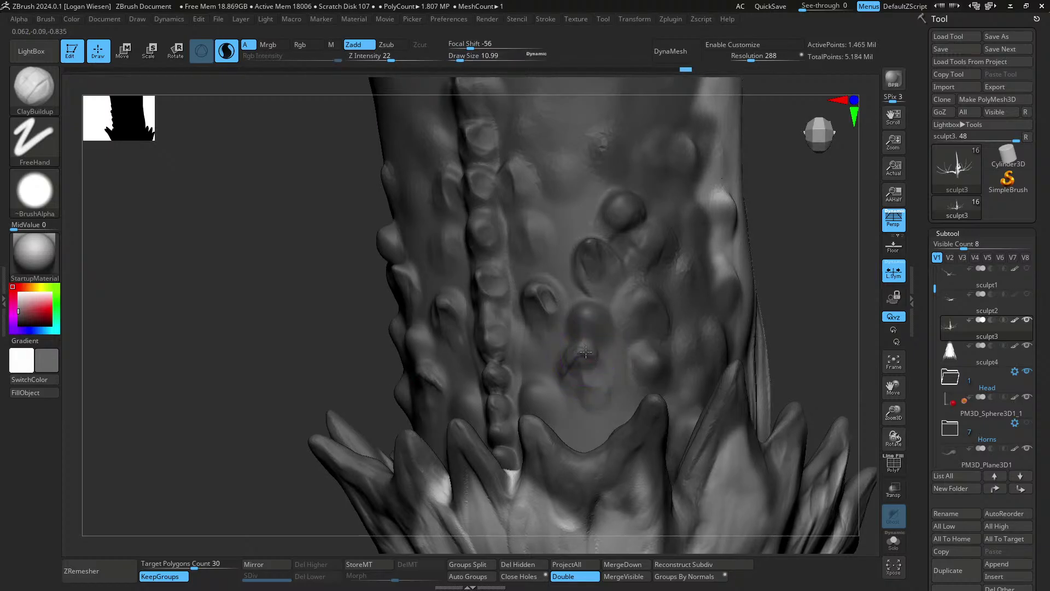
key(s)
click(581, 367)
right_drag(594, 331, 580, 317)
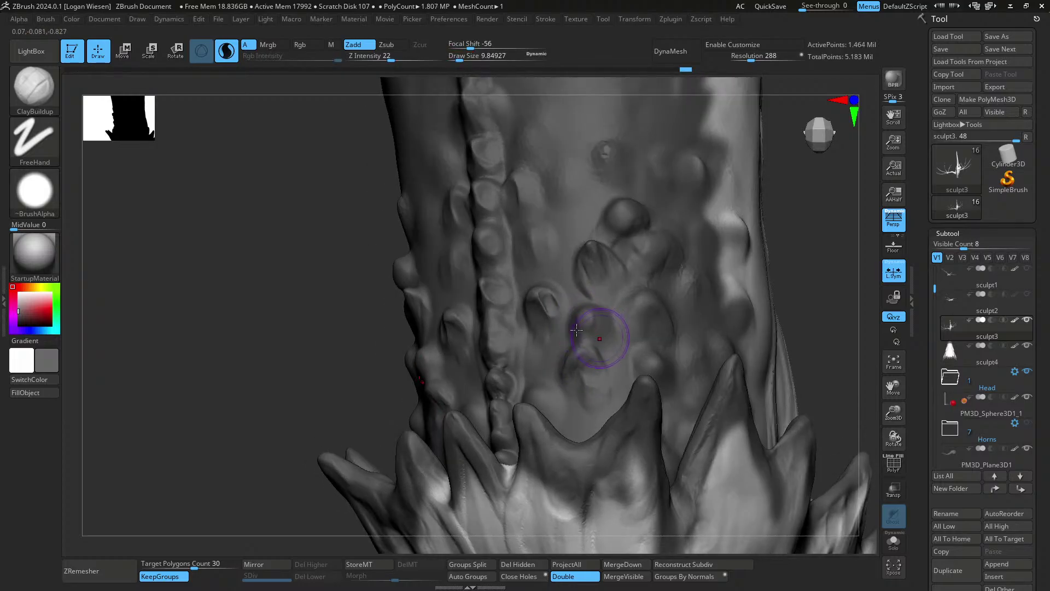
mouse_move(577, 330)
shift+mouse_down()
mouse_move(609, 348)
mouse_move(591, 330)
shift+mouse_up()
mouse_move(582, 328)
right_down()
mouse_move(620, 329)
mouse_move(615, 313)
mouse_move(589, 333)
right_up()
key(s)
click(592, 330)
- Carve definition around the neck bumps behind the frill with DamStandard at draw size about 6.8
key(b)
key(d)
key(s)
drag(577, 302, 594, 304)
mouse_move(594, 304)
right_down()
mouse_move(586, 251)
mouse_move(611, 307)
mouse_move(648, 246)
right_up()
mouse_move(648, 246)
ctrl+right_down()
mouse_move(637, 215)
mouse_move(586, 235)
mouse_move(668, 254)
mouse_move(625, 260)
ctrl+right_up()
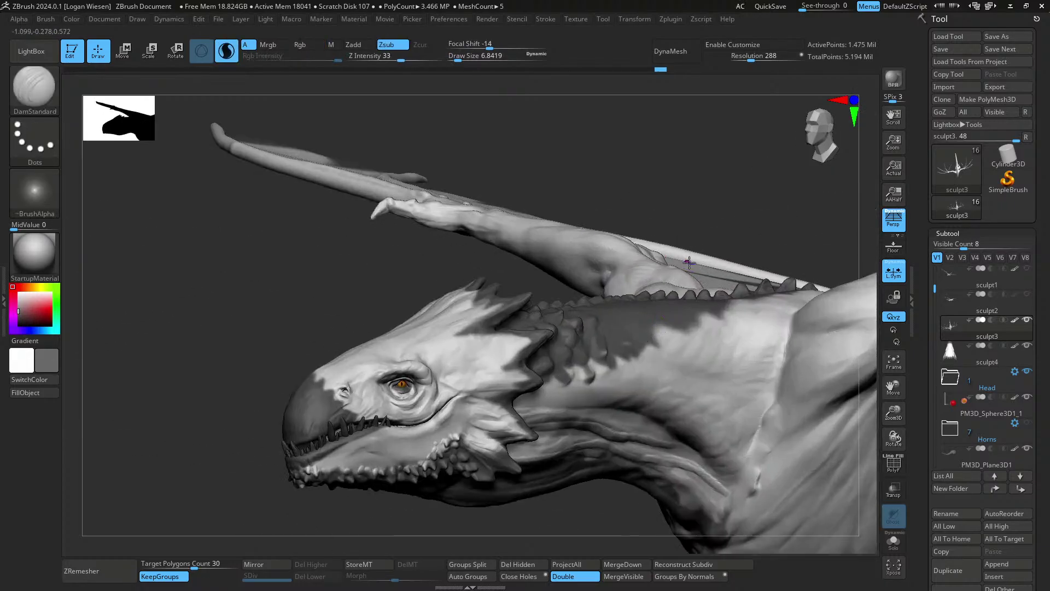
- Save the tool as Dragon_03.ztl, replacing the existing file
key(ctrl+s)
click(624, 402)
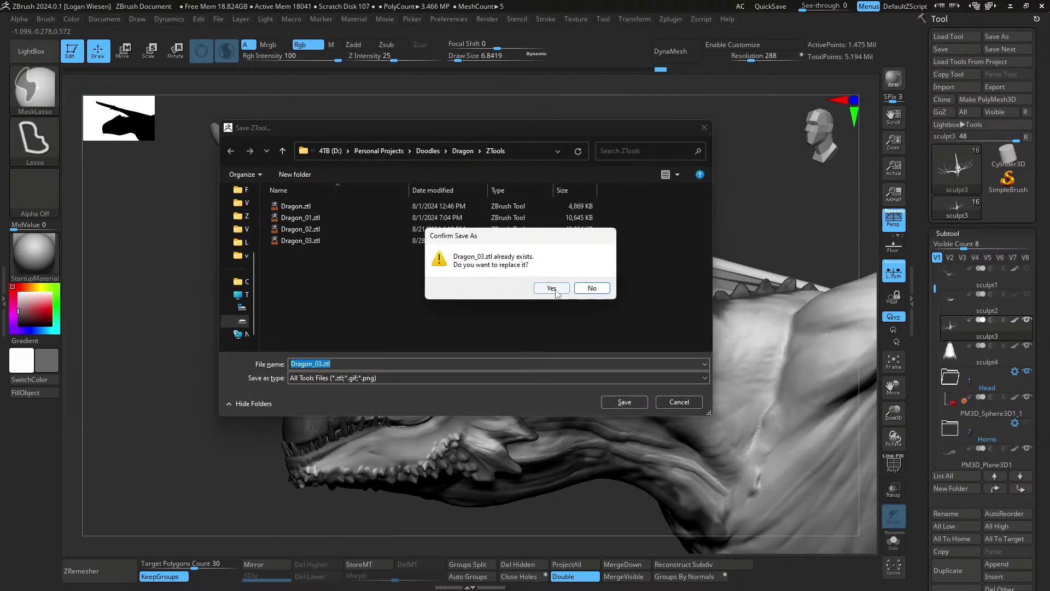
click(541, 288)
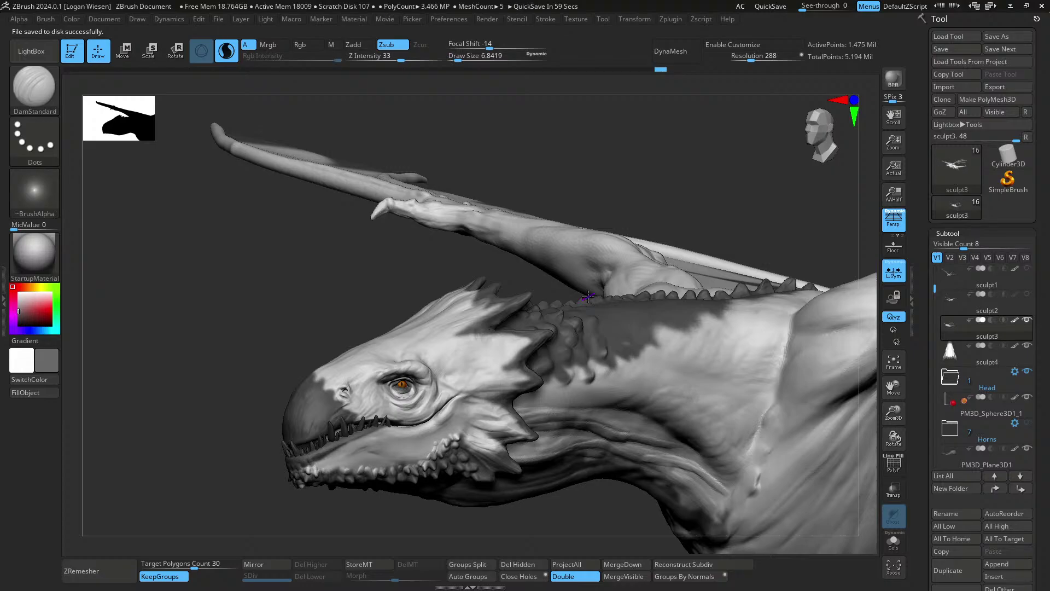
- Extend the dark gray marking along the back behind the shoulders with the Standard brush in Rgb mode at draw sizes about 9.8 and 12.2
mouse_move(635, 327)
right_down()
mouse_move(677, 343)
mouse_move(621, 310)
right_up()
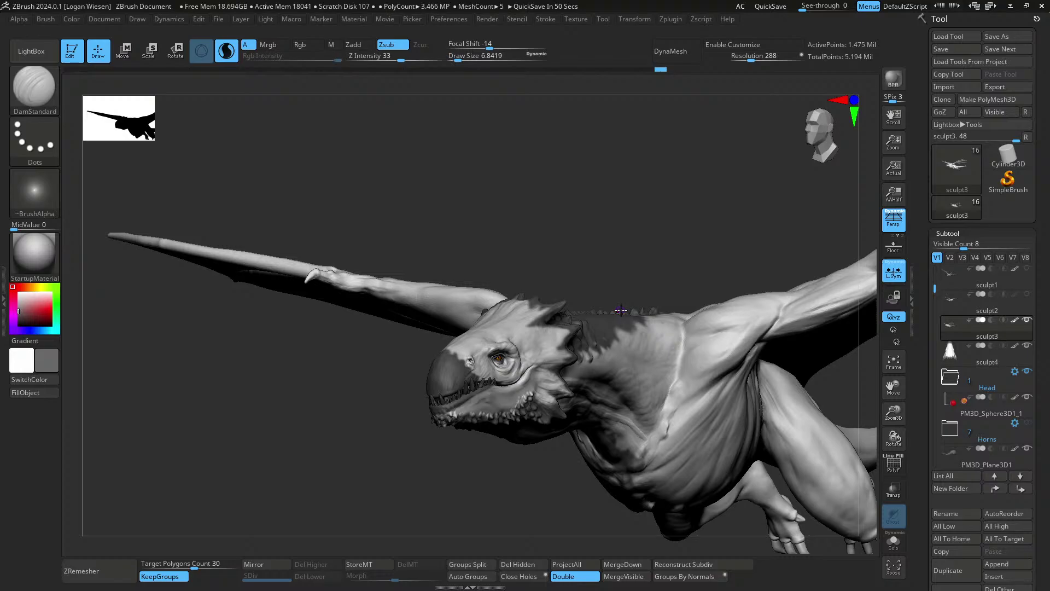
mouse_move(671, 321)
right_down()
mouse_move(638, 299)
mouse_move(674, 362)
mouse_move(673, 248)
mouse_move(653, 273)
mouse_move(645, 331)
mouse_move(650, 290)
mouse_move(659, 319)
right_up()
key(v)
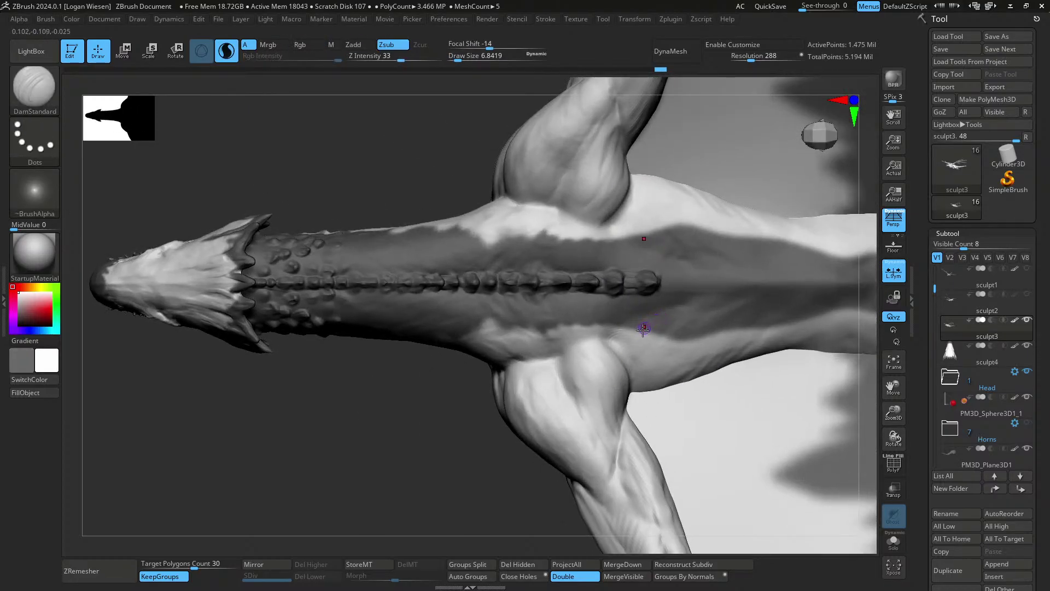
key(s)
drag(603, 305, 606, 305)
key(v)
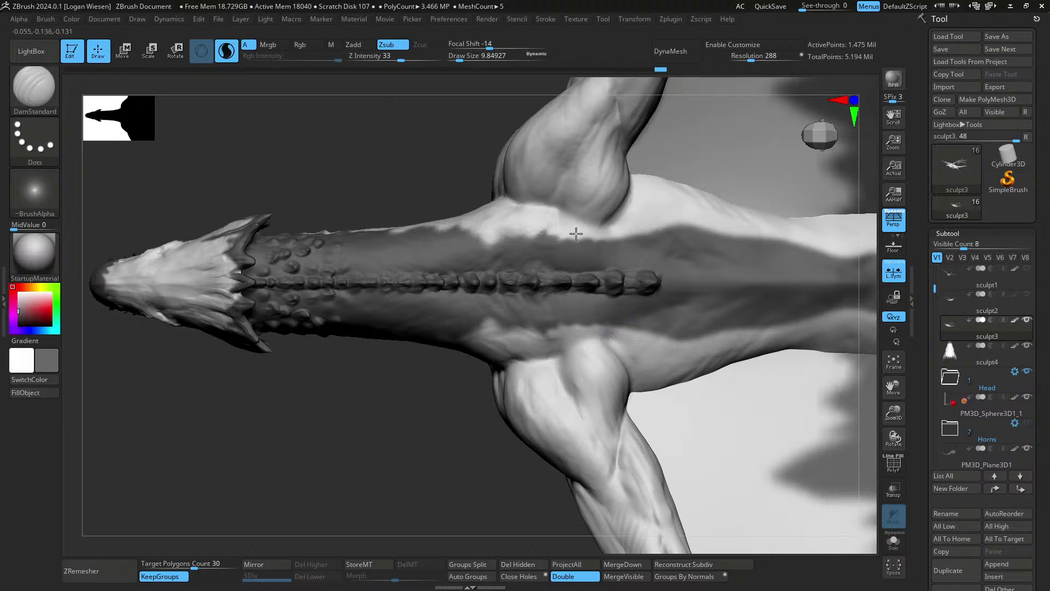
key(b)
key(s)
key(t)
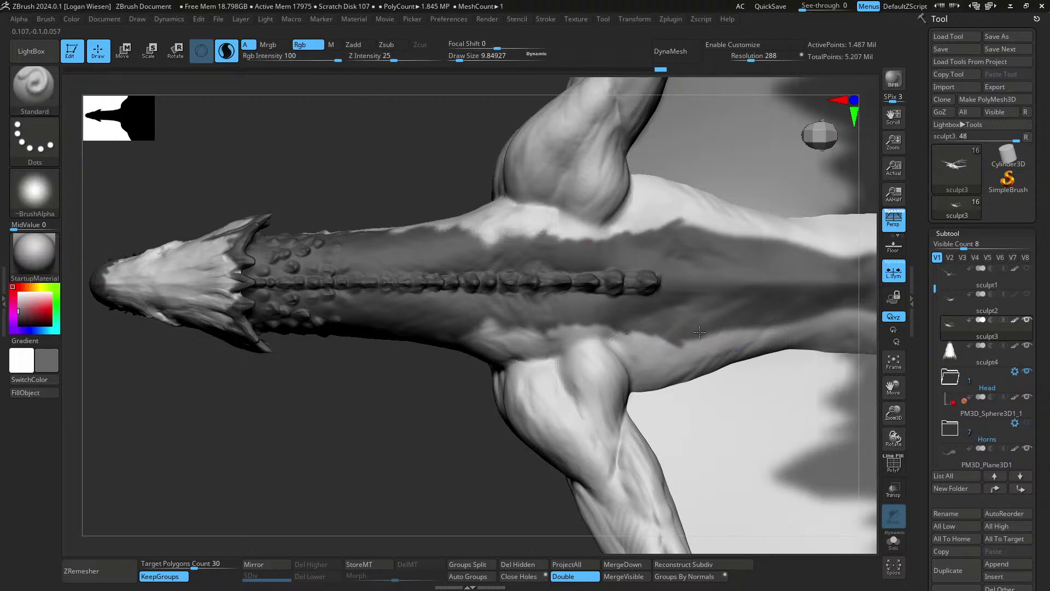
drag(700, 332, 779, 336)
alt+right_drag(777, 334, 696, 310)
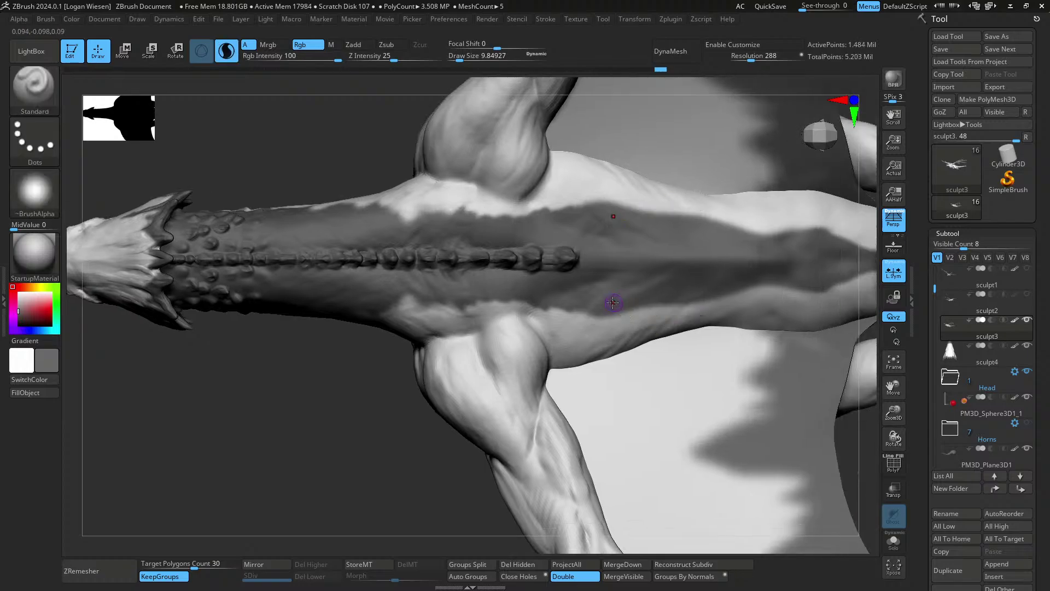
mouse_move(602, 304)
mouse_down()
mouse_move(648, 309)
mouse_move(754, 293)
mouse_up()
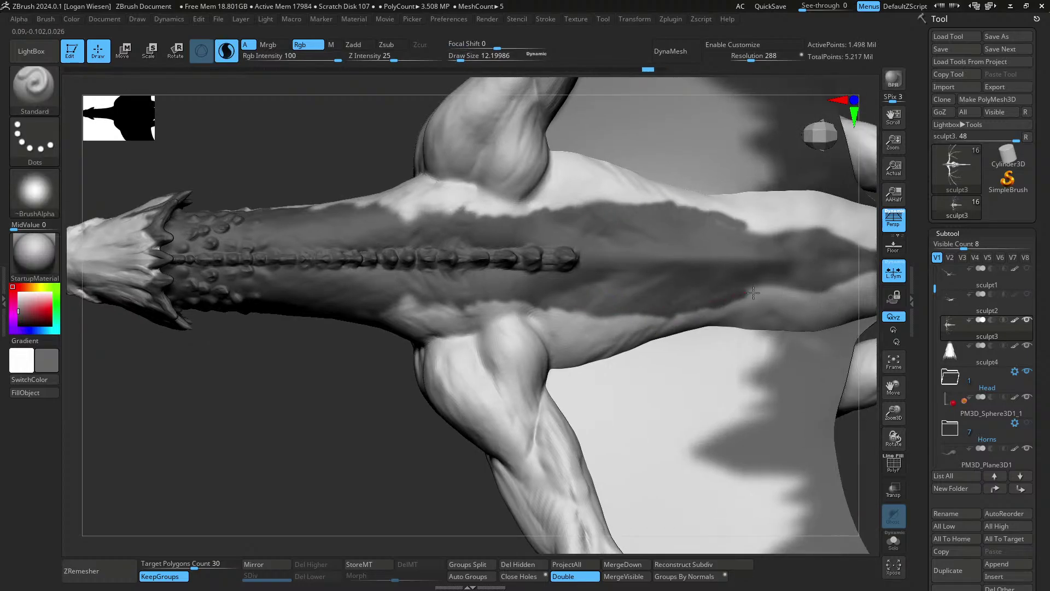
- Paint jagged edges on both sides of the dark back stripe with white and gray strokes at draw size about 12.2
key(v)
mouse_move(566, 317)
mouse_down()
mouse_move(637, 316)
mouse_move(663, 330)
mouse_move(728, 300)
mouse_move(758, 314)
mouse_up()
mouse_move(526, 304)
mouse_down()
mouse_move(604, 314)
mouse_move(662, 296)
mouse_move(637, 311)
mouse_move(681, 294)
mouse_move(730, 298)
mouse_move(798, 281)
mouse_move(826, 289)
mouse_up()
alt+right_drag(786, 313, 699, 318)
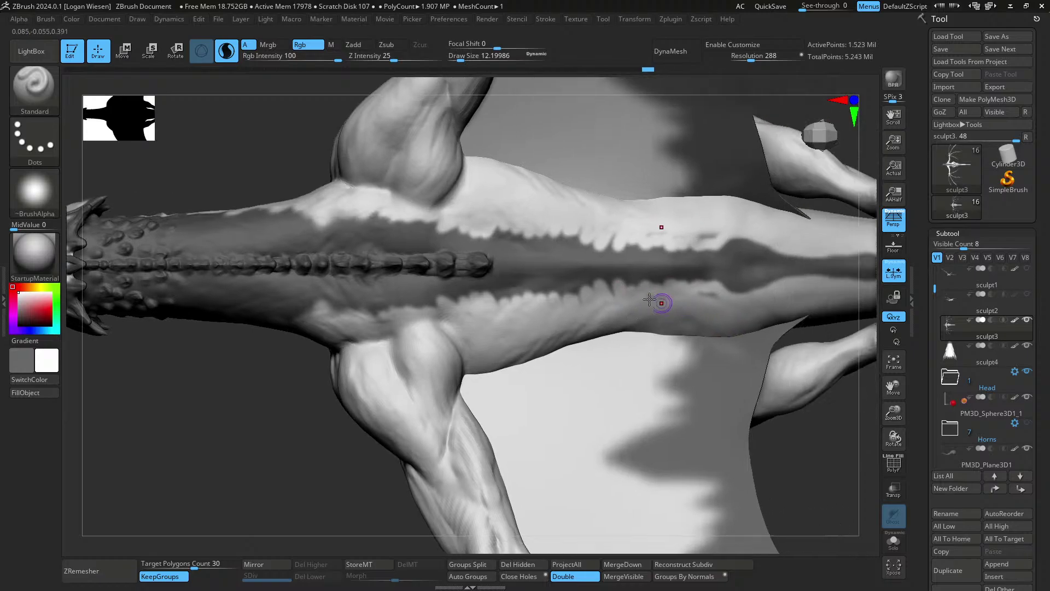
drag(660, 295, 771, 282)
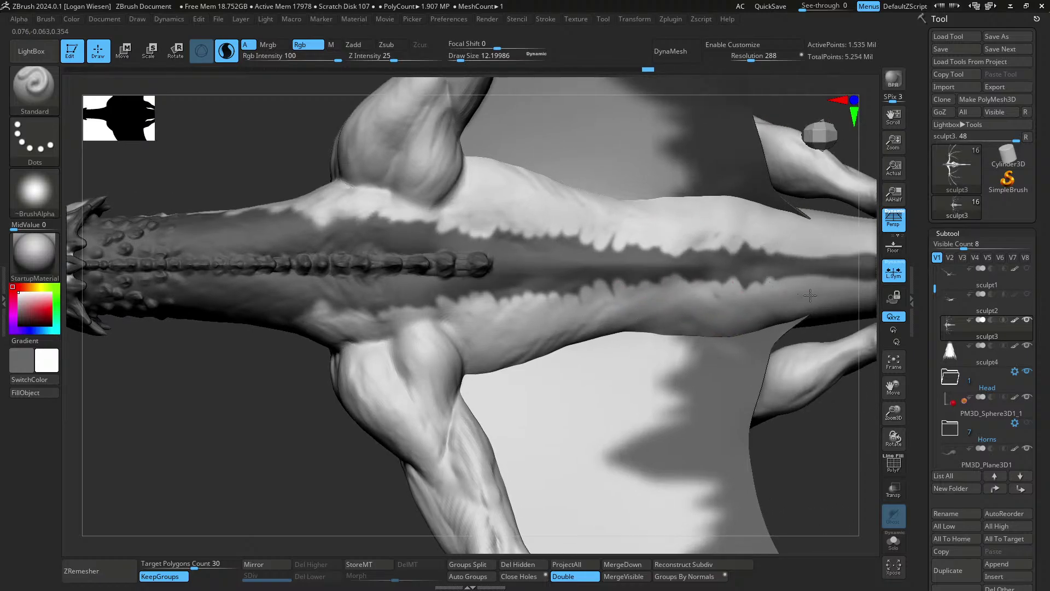
- Paint white notches into the dark marking's border along the neck and shoulders at draw size about 12.2
key(ctrl)
mouse_move(709, 257)
ctrl+right_down()
mouse_move(737, 230)
mouse_move(715, 277)
mouse_move(679, 246)
mouse_move(668, 288)
mouse_move(619, 345)
mouse_move(677, 318)
ctrl+right_up()
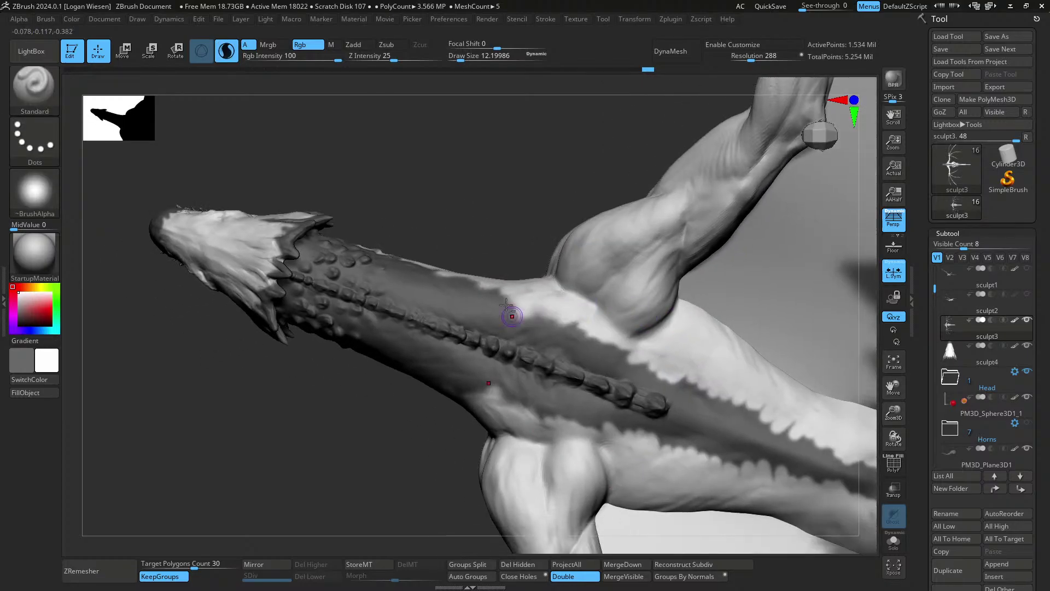
right_drag(511, 312, 525, 289)
mouse_move(506, 279)
mouse_down()
mouse_move(555, 320)
mouse_move(584, 326)
mouse_up()
mouse_move(506, 297)
alt+right_down()
mouse_move(558, 277)
mouse_move(553, 311)
mouse_move(557, 301)
alt+right_up()
mouse_move(556, 286)
mouse_down()
mouse_move(514, 259)
mouse_move(531, 254)
mouse_up()
ctrl+right_drag(598, 260, 547, 290)
key(v)
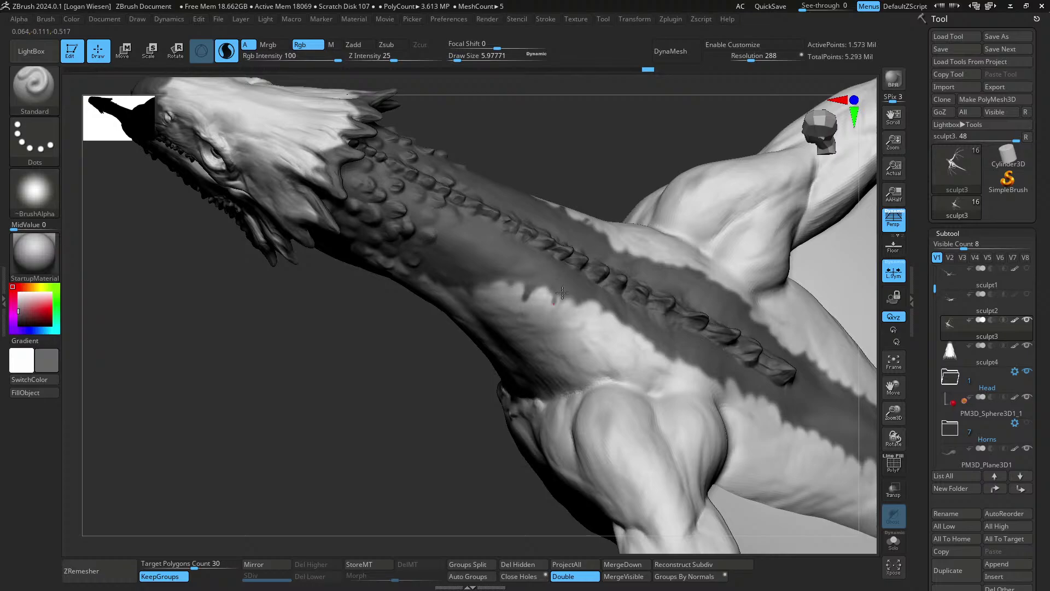
- Paint dark gray markings on the front of the neck and across the collar at draw sizes about 9.8 and 6
mouse_move(563, 281)
right_down()
mouse_move(500, 268)
mouse_move(579, 247)
mouse_move(615, 326)
mouse_move(567, 260)
mouse_move(511, 220)
mouse_move(506, 321)
right_up()
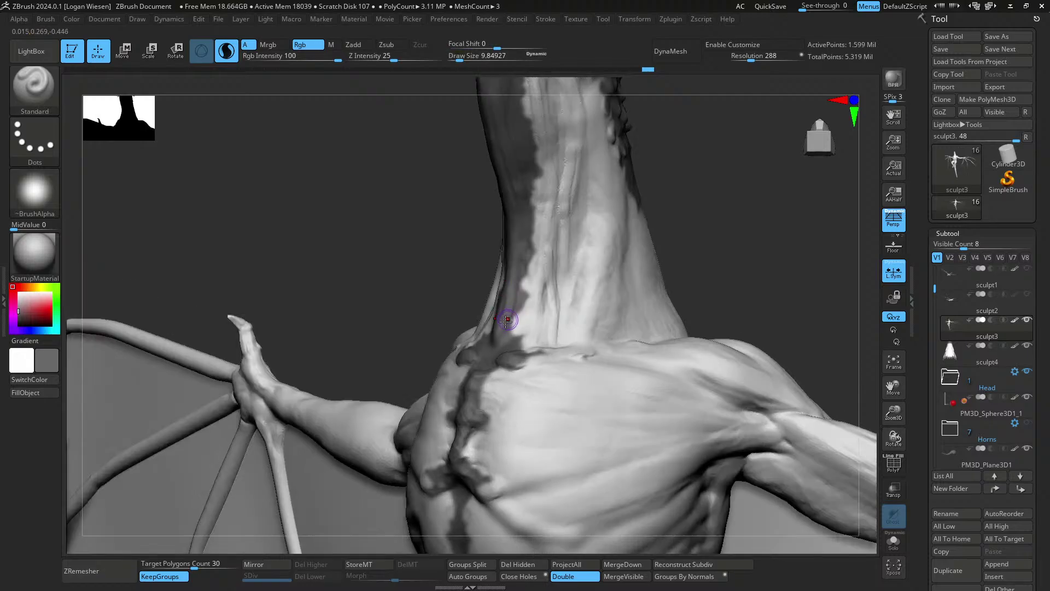
drag(528, 299, 526, 299)
drag(519, 294, 531, 293)
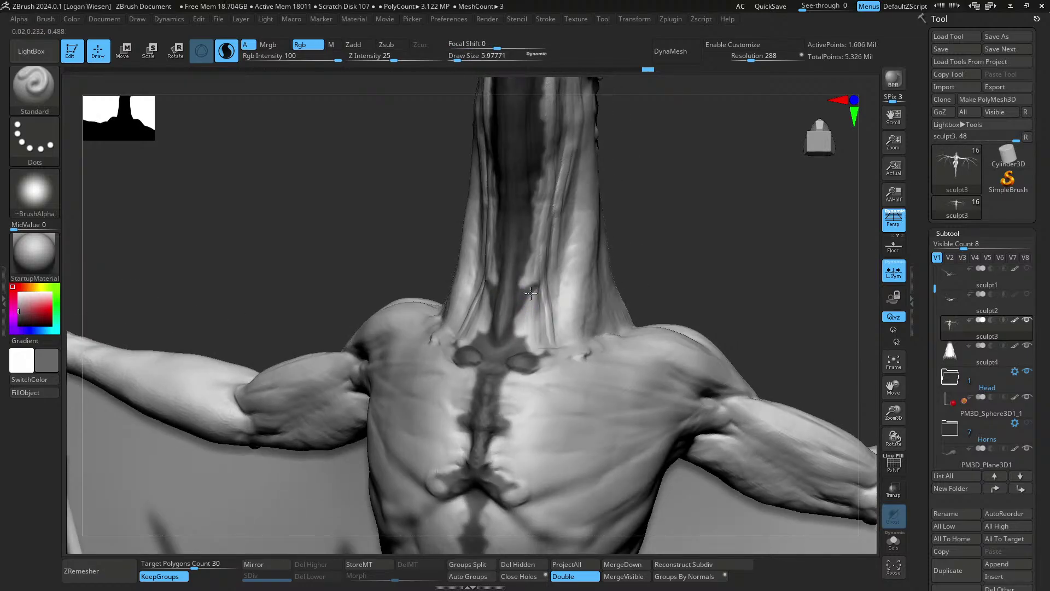
right_drag(556, 341, 533, 322)
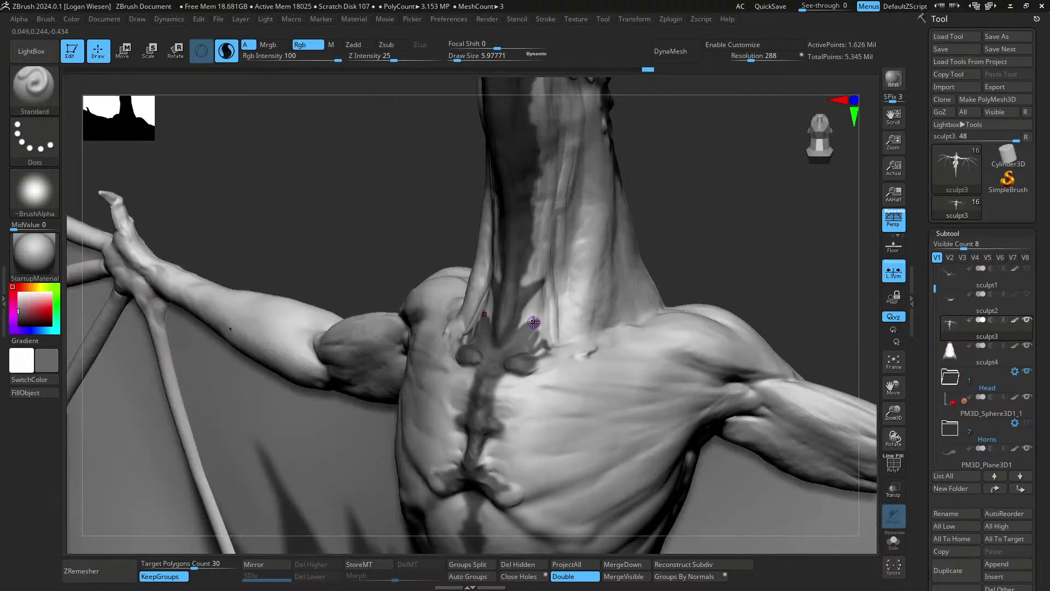
drag(536, 370, 567, 351)
- Touch up the dark markings around the base of the throat and breastbone at draw size about 6
mouse_move(567, 362)
right_down()
mouse_move(556, 363)
mouse_move(552, 343)
mouse_move(537, 353)
mouse_move(492, 347)
right_up()
key(v)
key(v)
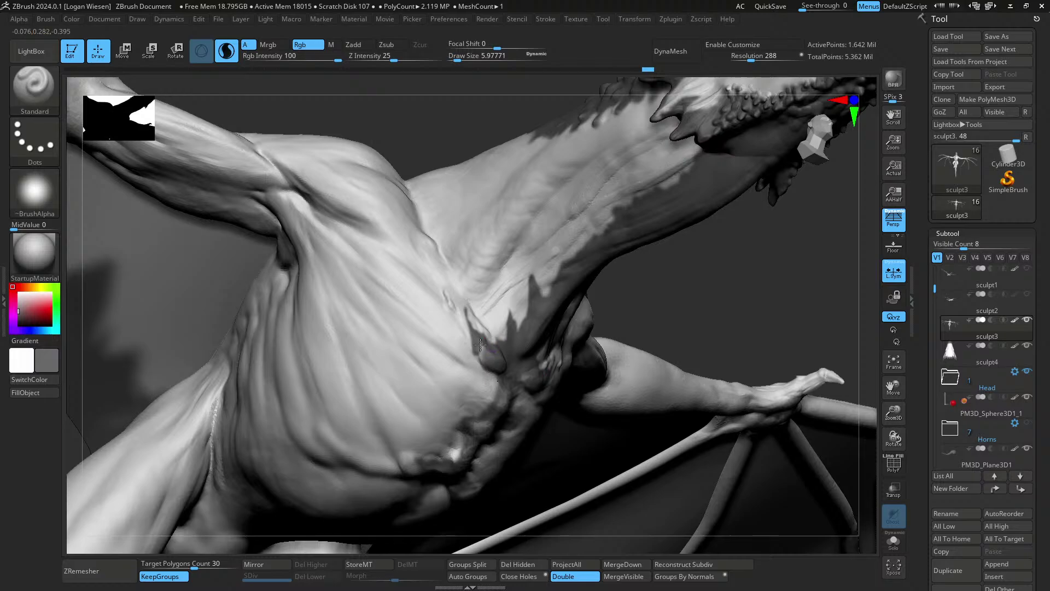
right_drag(499, 396, 481, 373)
key(v)
drag(486, 383, 473, 382)
mouse_move(473, 382)
ctrl+right_down()
mouse_move(487, 306)
mouse_move(622, 352)
mouse_move(606, 286)
mouse_move(525, 277)
mouse_move(636, 361)
mouse_move(630, 304)
mouse_move(760, 328)
mouse_move(799, 312)
mouse_move(627, 378)
mouse_move(613, 295)
mouse_move(547, 297)
mouse_move(514, 284)
mouse_move(489, 313)
ctrl+right_up()
- Build up small scales on the throat just behind the jaw with ClayBuildup at draw size about 7.8
key(s)
drag(457, 269, 450, 279)
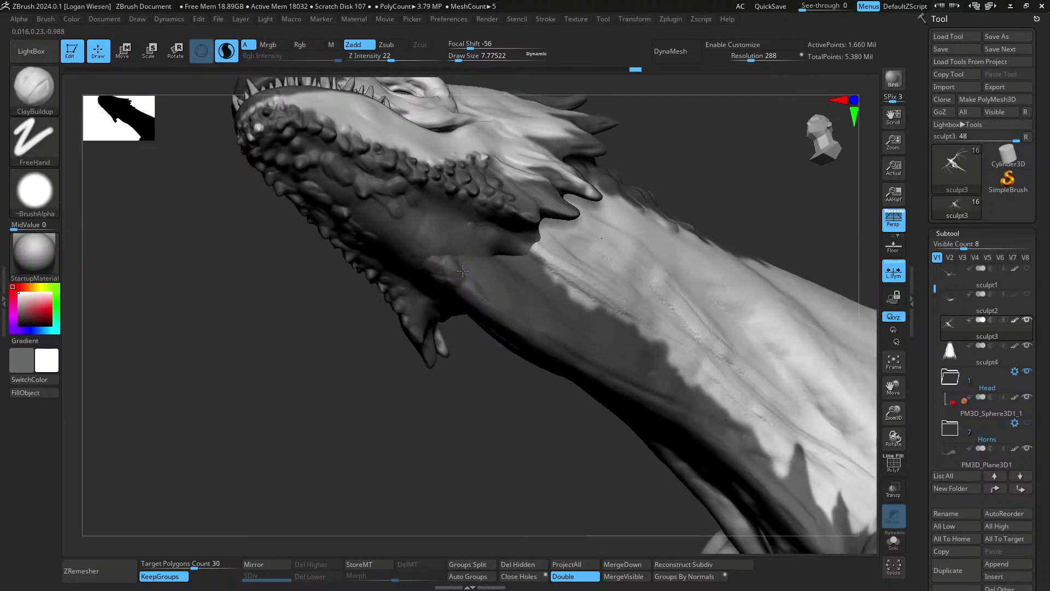
mouse_move(494, 300)
right_down()
mouse_move(464, 270)
mouse_move(481, 286)
right_up()
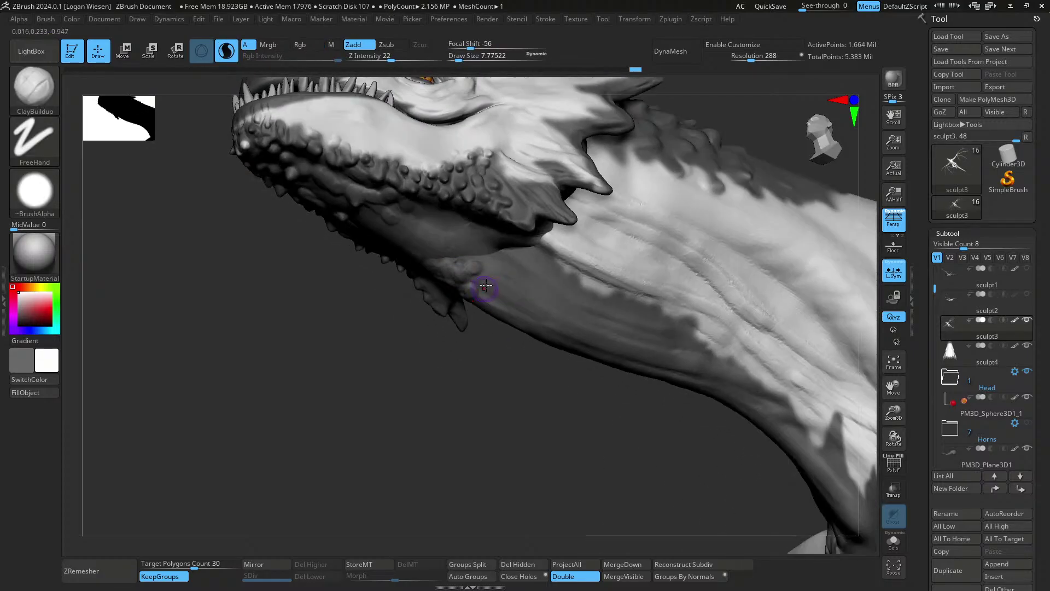
ctrl+right_drag(513, 326, 527, 288)
mouse_move(526, 287)
right_down()
mouse_move(551, 335)
mouse_move(547, 285)
mouse_move(556, 340)
mouse_move(522, 304)
mouse_move(541, 360)
mouse_move(490, 334)
mouse_move(454, 294)
right_up()
- Refine the scales under the jaw on sculpt4 with SnakeHook, and make sculpt3 the active subtool again
alt+click(407, 328)
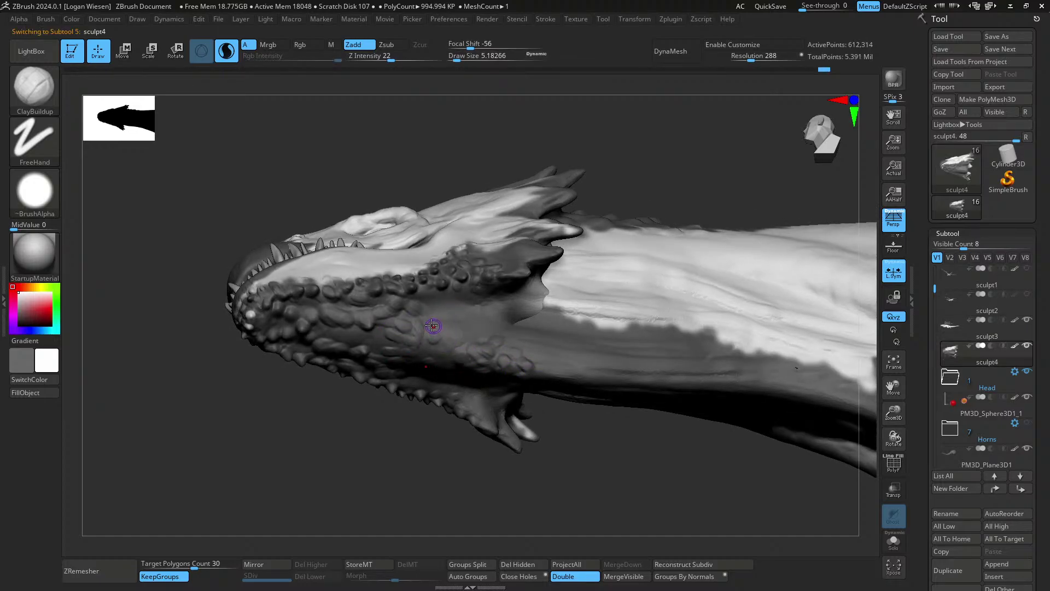
mouse_move(447, 327)
right_down()
mouse_move(474, 293)
mouse_move(438, 403)
mouse_move(484, 343)
mouse_move(445, 337)
mouse_move(446, 307)
mouse_move(407, 302)
mouse_move(451, 306)
mouse_move(473, 270)
mouse_move(535, 304)
mouse_move(556, 279)
mouse_move(567, 326)
mouse_move(532, 351)
mouse_move(589, 341)
mouse_move(606, 321)
mouse_move(596, 286)
mouse_move(605, 265)
mouse_move(544, 228)
mouse_move(572, 295)
mouse_move(591, 316)
mouse_move(558, 274)
mouse_move(604, 318)
mouse_move(523, 279)
mouse_move(529, 343)
right_up()
key(b)
key(s)
key(h)
alt+click(591, 317)
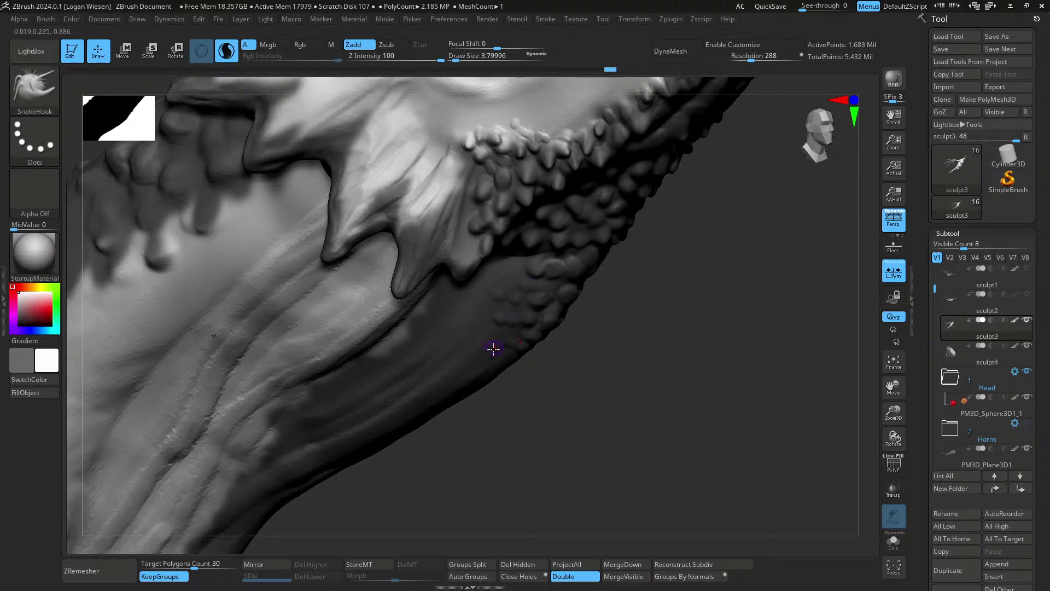
- Continue the small scales down the front of the neck on sculpt3 with ClayBuildup at draw size about 6.8
mouse_move(506, 356)
right_down()
mouse_move(511, 376)
mouse_move(462, 326)
mouse_move(533, 311)
right_up()
key(b)
key(c)
key(b)
drag(534, 312, 519, 286)
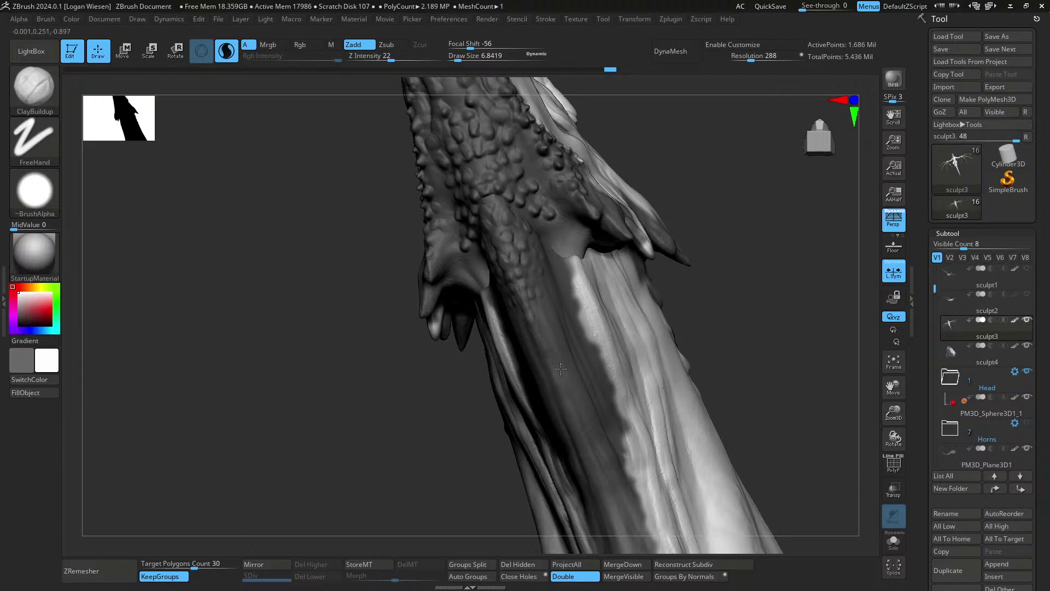
right_drag(561, 370, 527, 303)
- Build up the muscle forms along the side of the neck on sculpt3 with ClayBuildup at draw size about 43
mouse_move(558, 335)
right_down()
mouse_move(558, 359)
mouse_move(572, 277)
mouse_move(625, 293)
mouse_move(640, 246)
mouse_move(697, 301)
mouse_move(614, 330)
mouse_move(720, 319)
mouse_move(642, 332)
mouse_move(624, 359)
mouse_move(671, 312)
mouse_move(681, 323)
mouse_move(628, 299)
right_up()
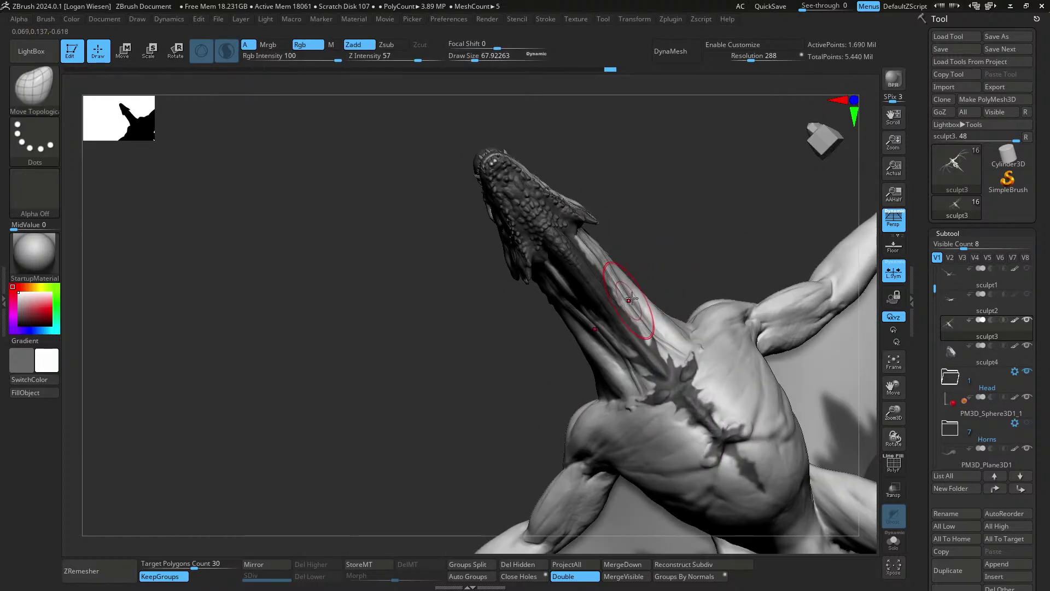
mouse_move(985, 406)
right_drag(654, 343, 693, 282)
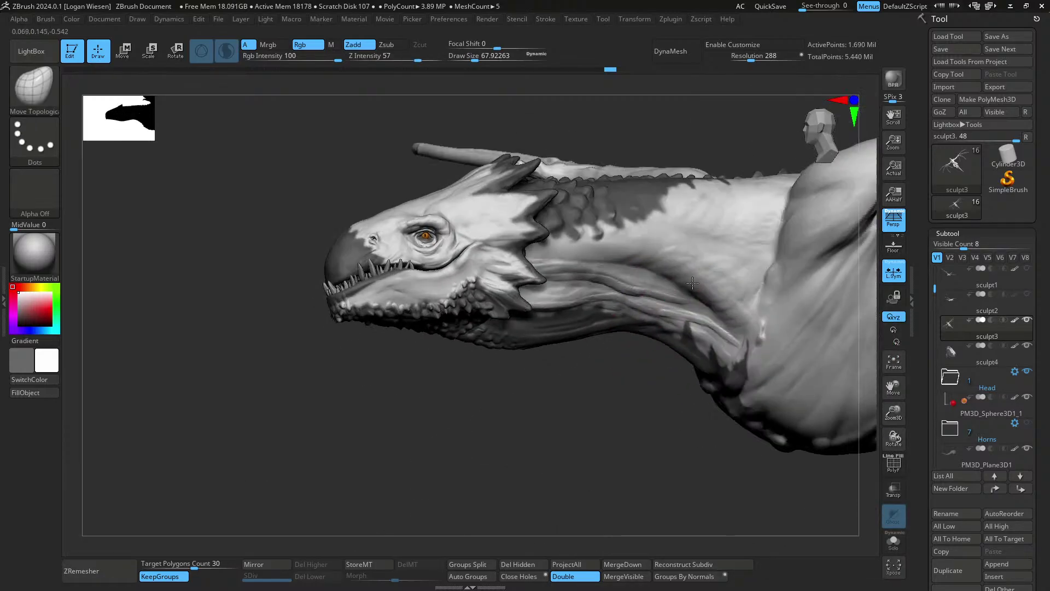
key(s)
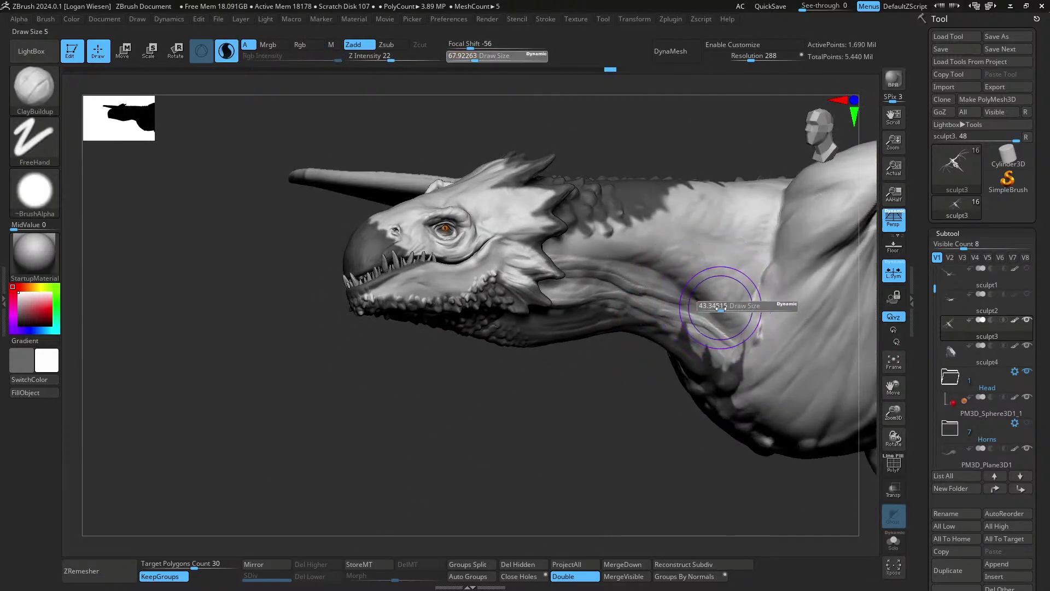
right_drag(722, 307, 736, 324)
mouse_move(737, 324)
mouse_down()
mouse_move(673, 306)
mouse_move(705, 323)
mouse_move(645, 291)
mouse_move(713, 312)
mouse_move(618, 282)
mouse_up()
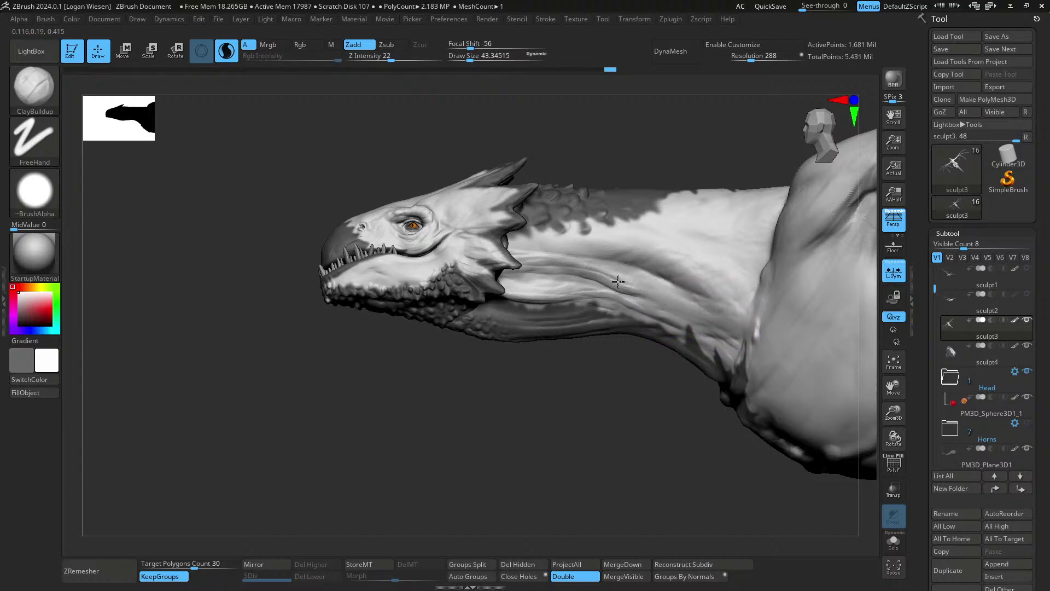
right_drag(618, 282, 641, 250)
mouse_move(694, 293)
mouse_down()
mouse_move(592, 258)
mouse_move(525, 250)
mouse_up()
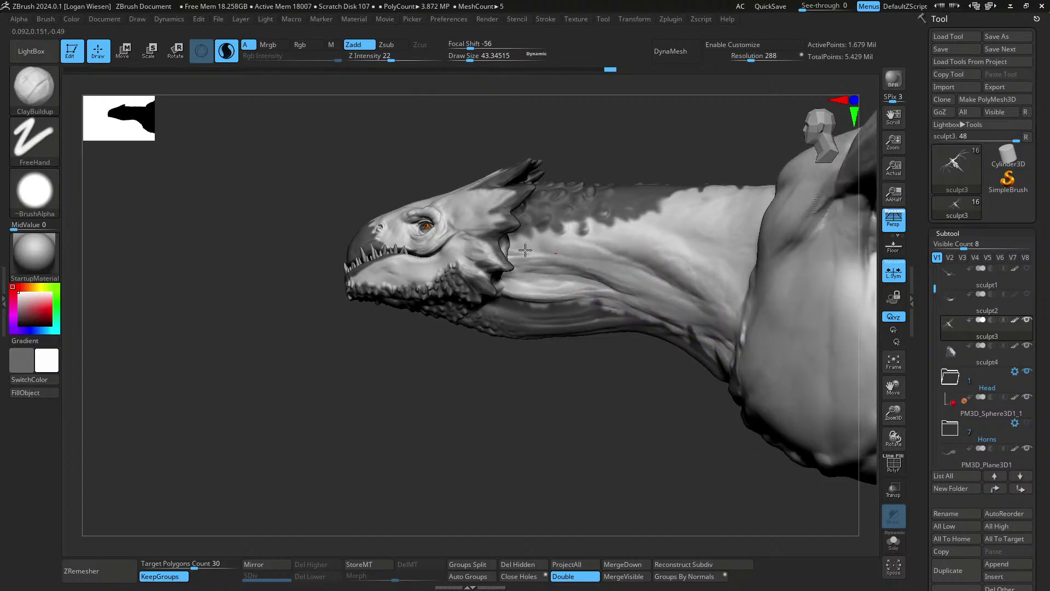
- Extend the neck muscle strands from behind the jaw down to the shoulder with ClayBuildup at draw size about 43
drag(633, 299, 678, 316)
right_drag(704, 301, 730, 301)
mouse_move(730, 300)
mouse_down()
mouse_move(654, 260)
mouse_move(719, 289)
mouse_move(695, 296)
mouse_up()
right_drag(716, 285, 732, 284)
mouse_move(732, 284)
mouse_down()
mouse_move(719, 271)
mouse_move(650, 260)
mouse_up()
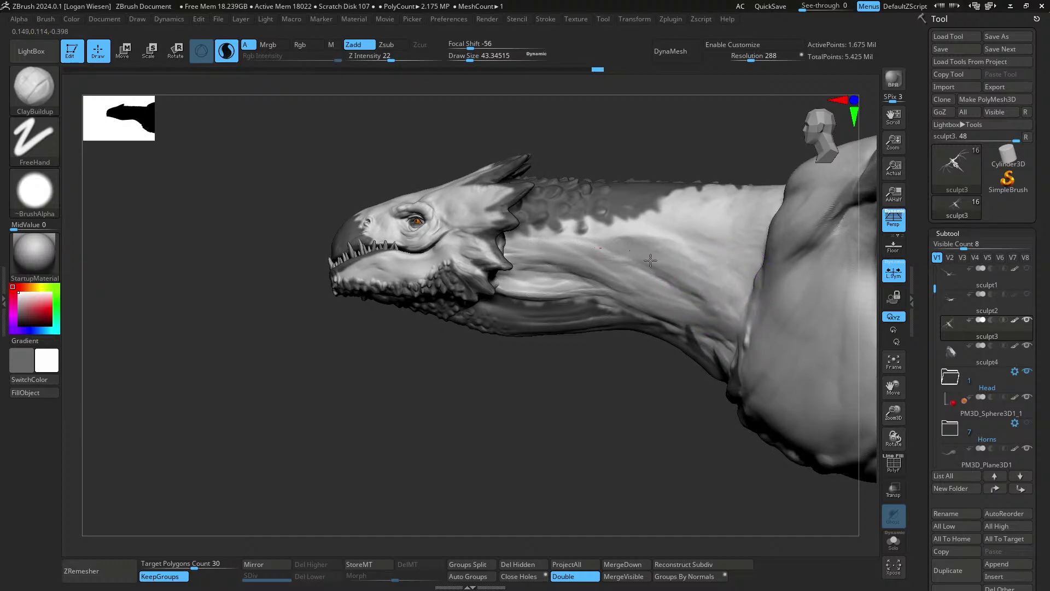
mouse_move(726, 291)
mouse_down()
mouse_move(655, 240)
mouse_move(588, 231)
mouse_move(638, 257)
mouse_up()
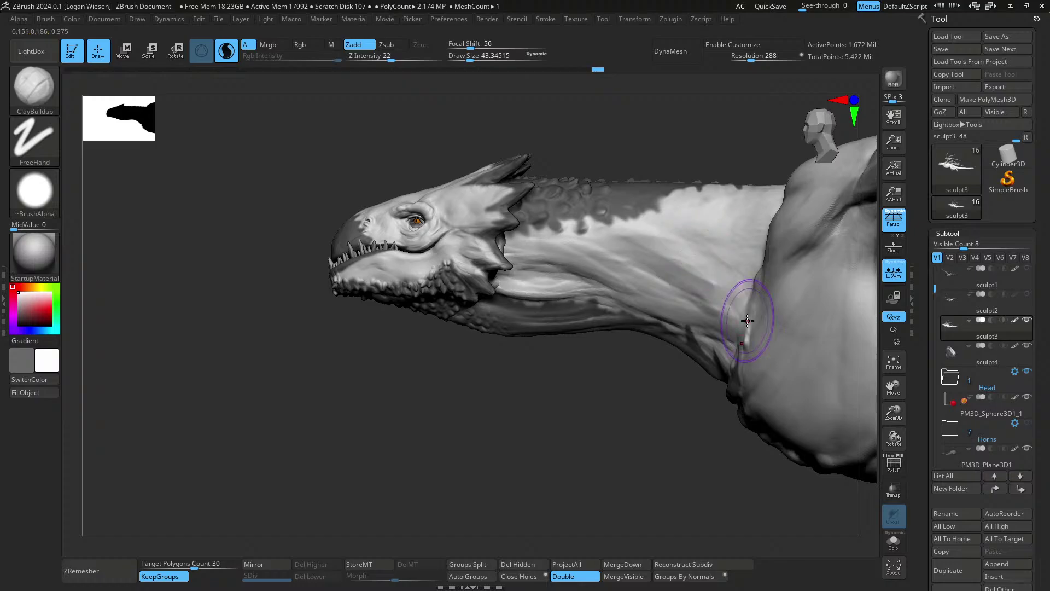
- Examine the dragon reference board for neck anatomy, skeleton layout and muscle structure in side and top views
mouse_move(952, 326)
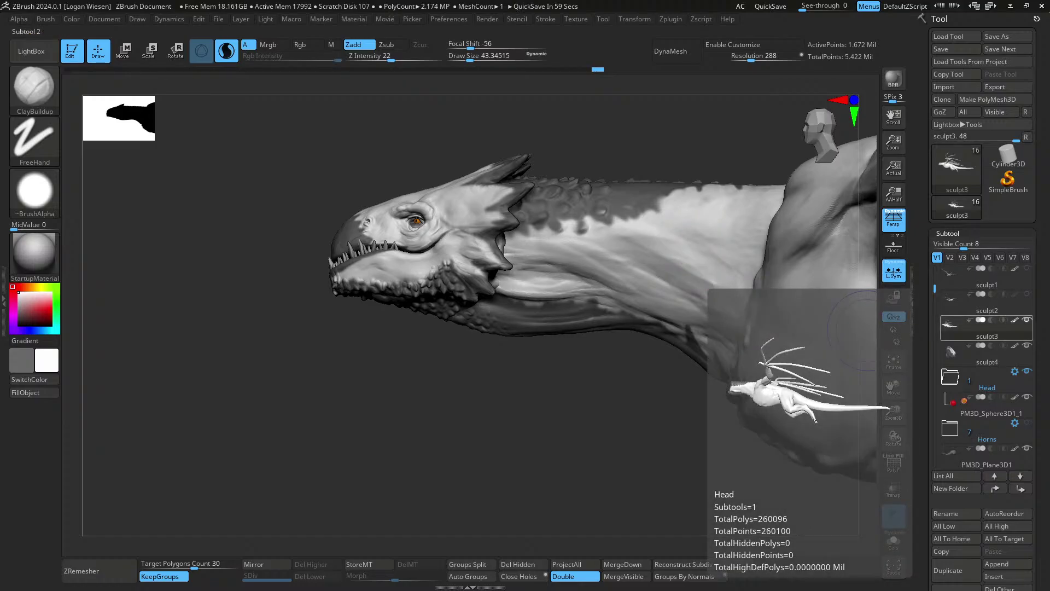
drag(1049, 62, 546, 81)
scroll(486, 238, up, 5)
middle_drag(486, 239, 477, 152)
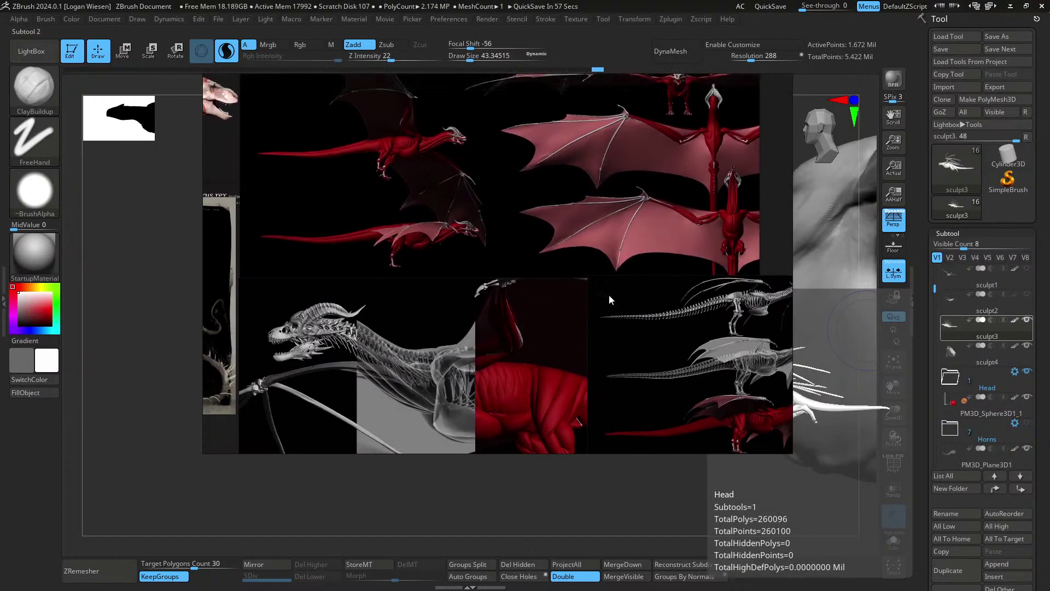
scroll(613, 317, down, 1)
middle_drag(612, 318, 520, 252)
scroll(678, 319, up, 2)
scroll(646, 253, up, 2)
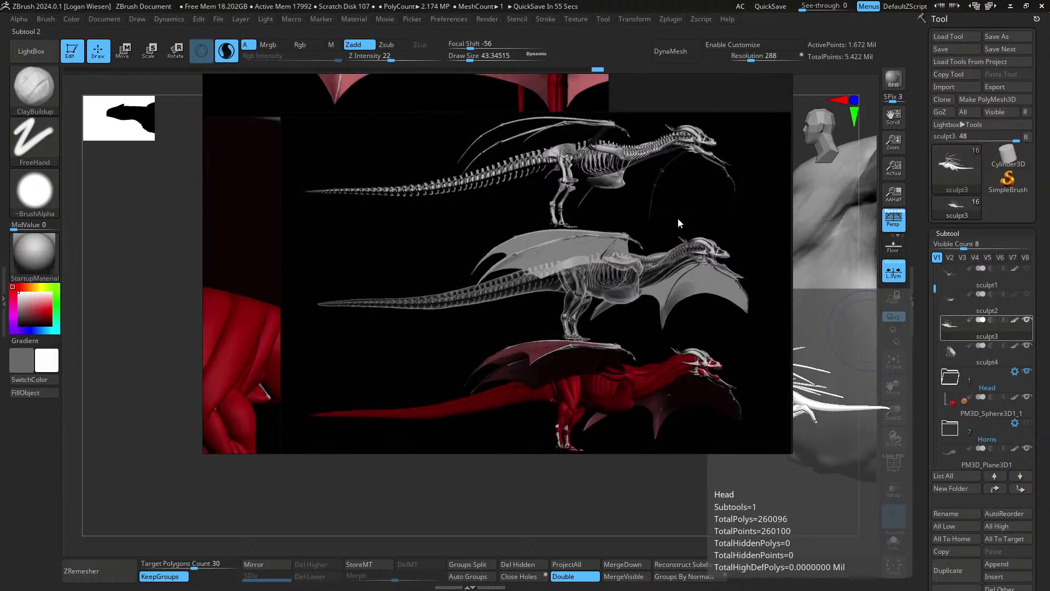
scroll(646, 396, up, 3)
middle_drag(686, 372, 720, 292)
scroll(718, 325, down, 1)
scroll(678, 279, down, 4)
middle_drag(303, 276, 475, 273)
scroll(625, 255, down, 5)
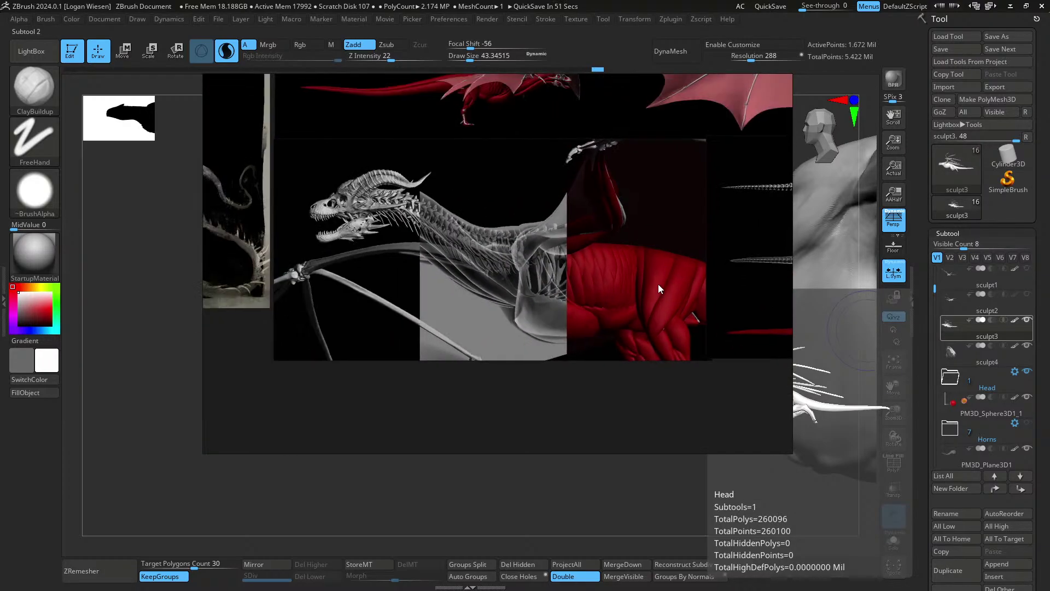
scroll(591, 290, up, 4)
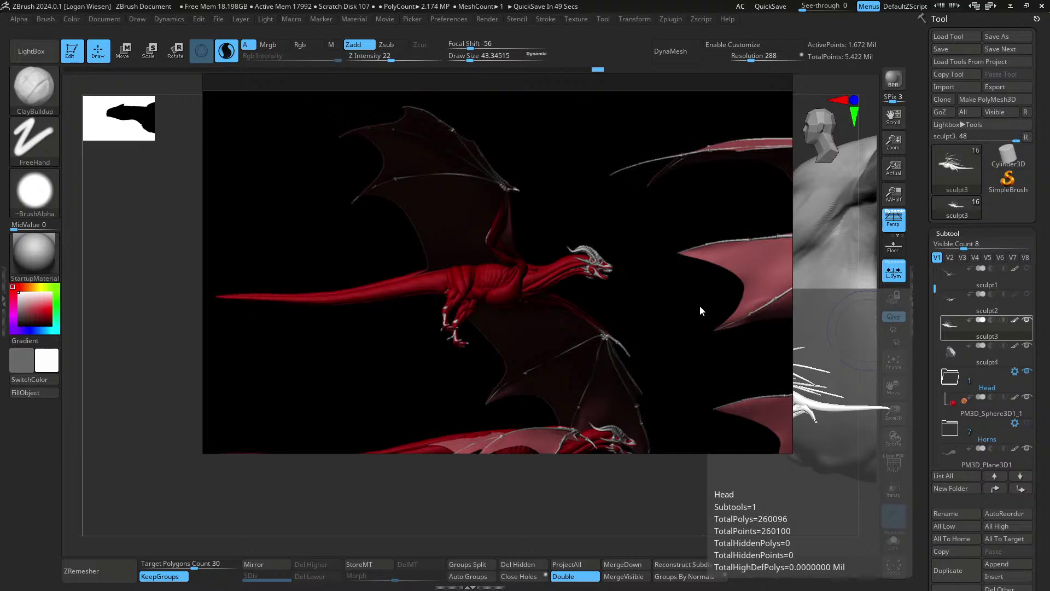
scroll(660, 269, down, 2)
middle_drag(673, 284, 519, 263)
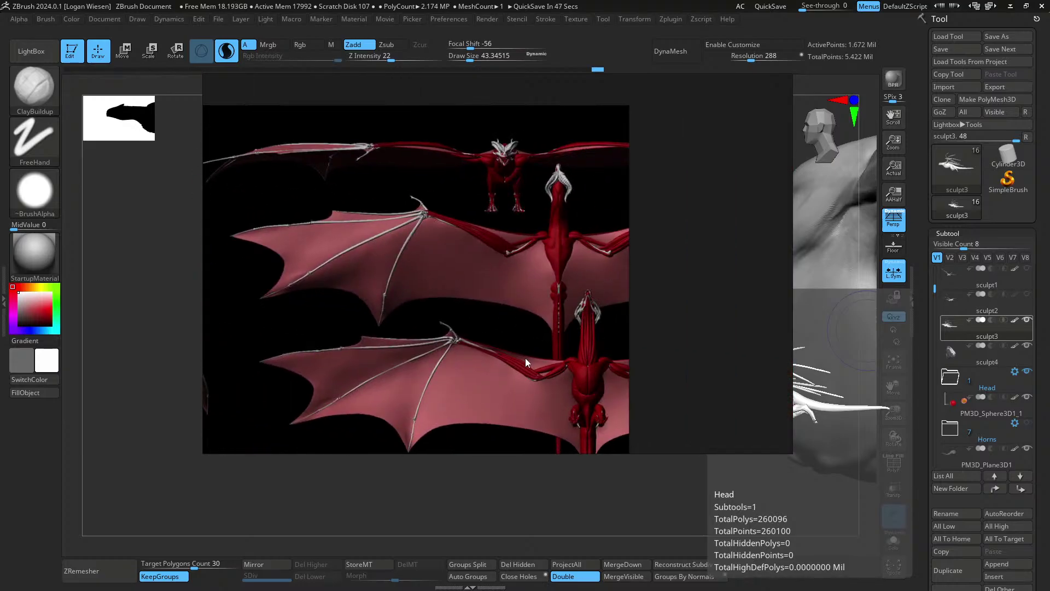
scroll(525, 358, down, 4)
scroll(570, 316, up, 2)
middle_drag(592, 229, 605, 260)
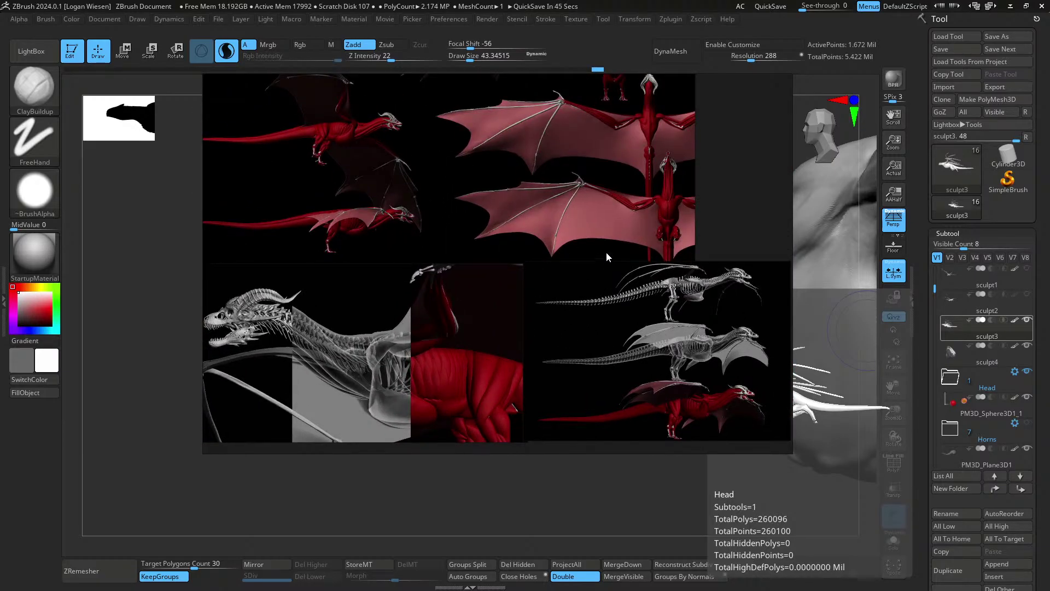
scroll(510, 229, down, 3)
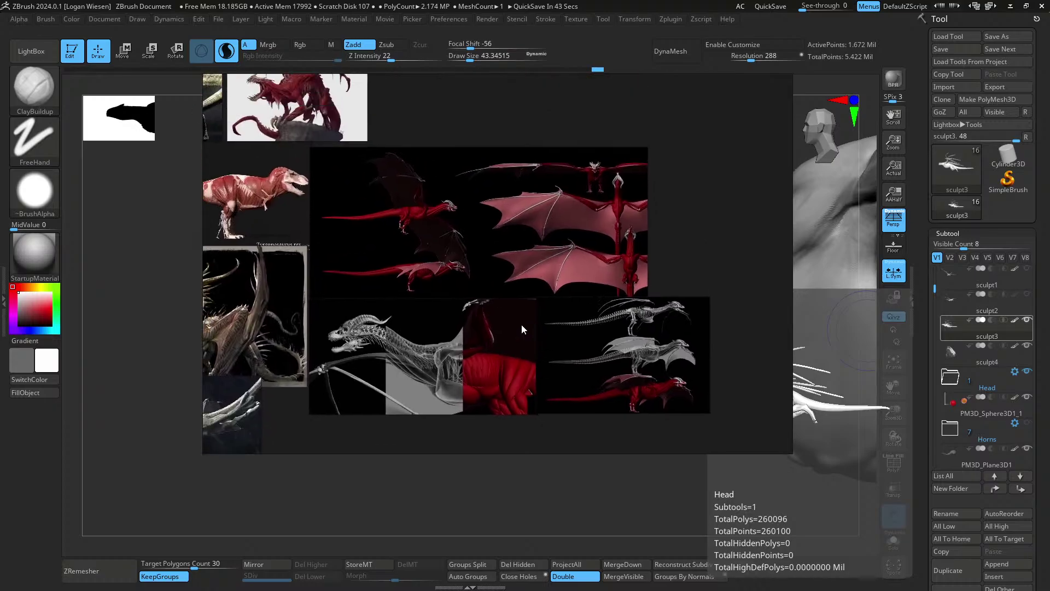
scroll(521, 324, up, 4)
drag(452, 81, 459, 0)
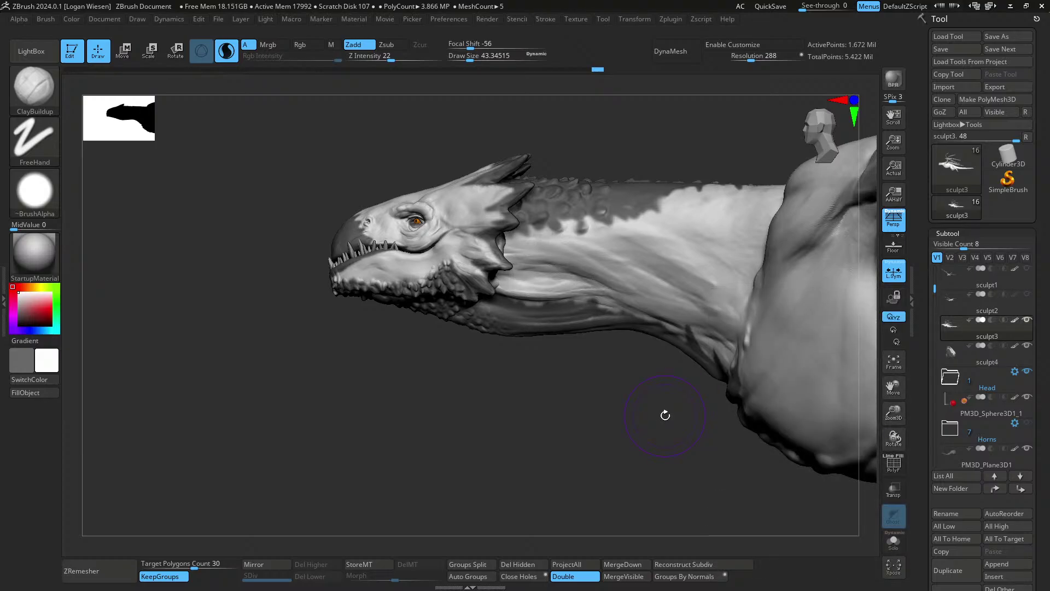
- Rework the muscle separation behind the jaw with ClayBuildup at draw size about 41 and smooth the lower neck
mouse_move(666, 415)
mouse_down()
mouse_move(696, 262)
mouse_move(652, 274)
mouse_up()
key(ctrl)
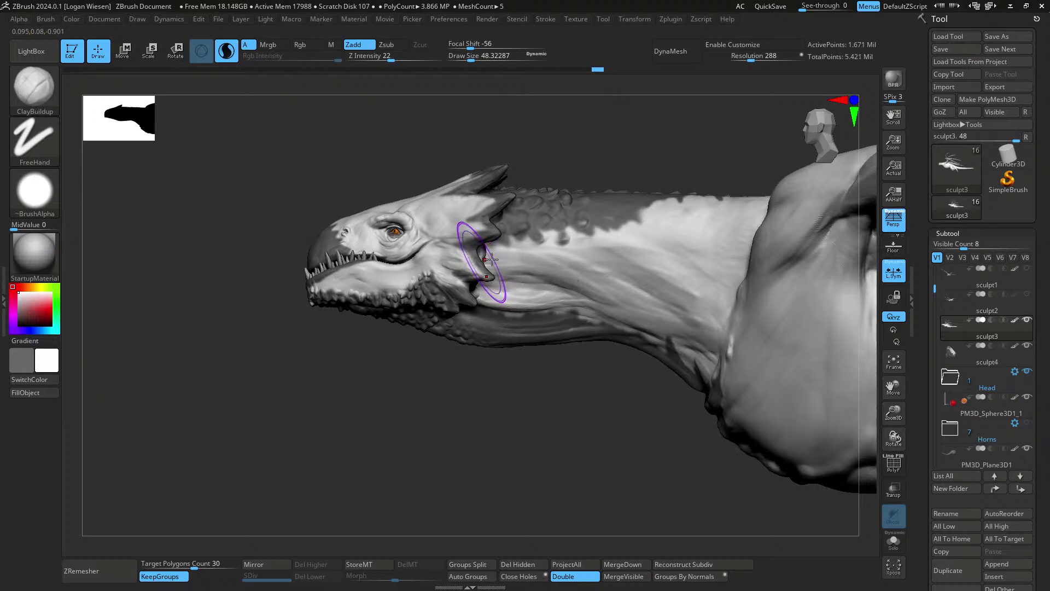
mouse_move(572, 269)
mouse_down()
mouse_move(703, 323)
mouse_move(578, 275)
mouse_up()
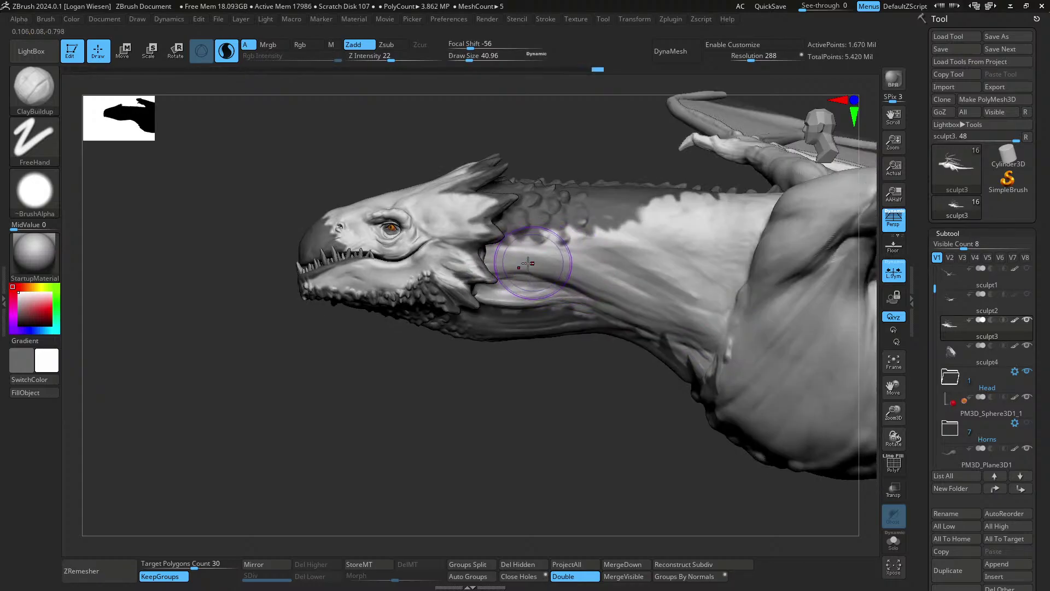
mouse_move(495, 249)
mouse_down()
mouse_move(495, 267)
mouse_move(586, 269)
mouse_up()
right_drag(586, 270, 581, 264)
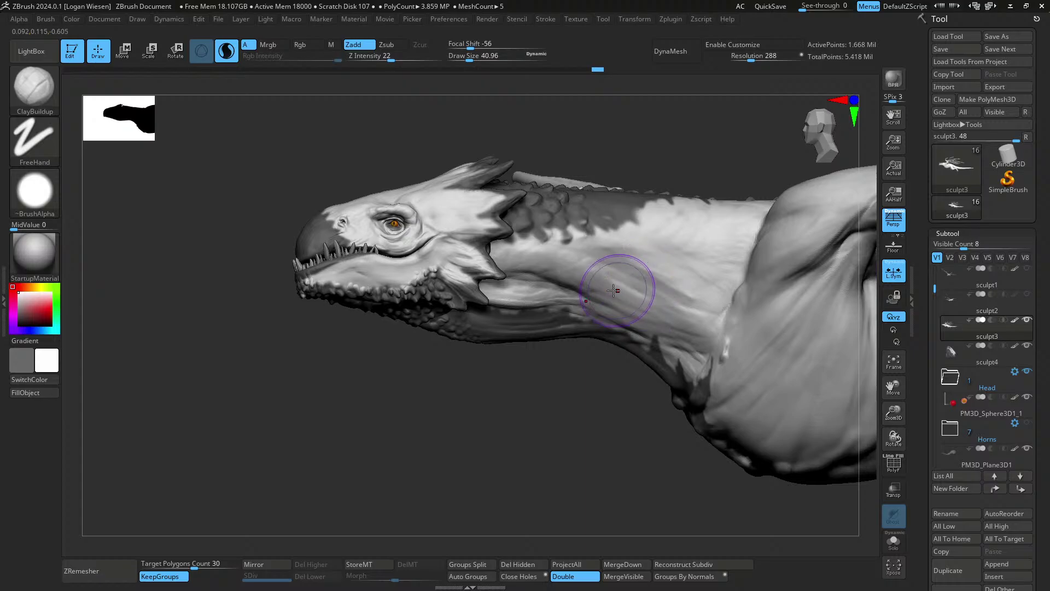
right_drag(627, 303, 663, 276)
shift+drag(675, 324, 660, 313)
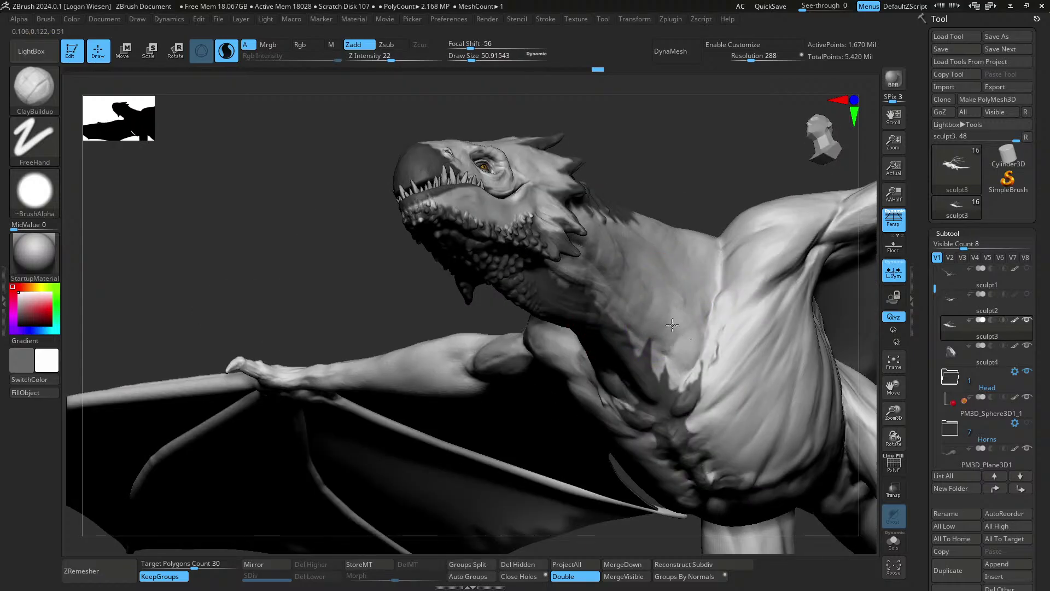
- Define the muscle strands on the opposite side of the neck with ClayBuildup at draw sizes about 28 to 39
mouse_move(643, 303)
right_down()
mouse_move(616, 281)
mouse_move(655, 340)
mouse_move(654, 293)
mouse_move(702, 289)
right_up()
mouse_move(600, 345)
ctrl+right_down()
mouse_move(636, 316)
mouse_move(606, 253)
mouse_move(629, 284)
mouse_move(644, 278)
ctrl+right_up()
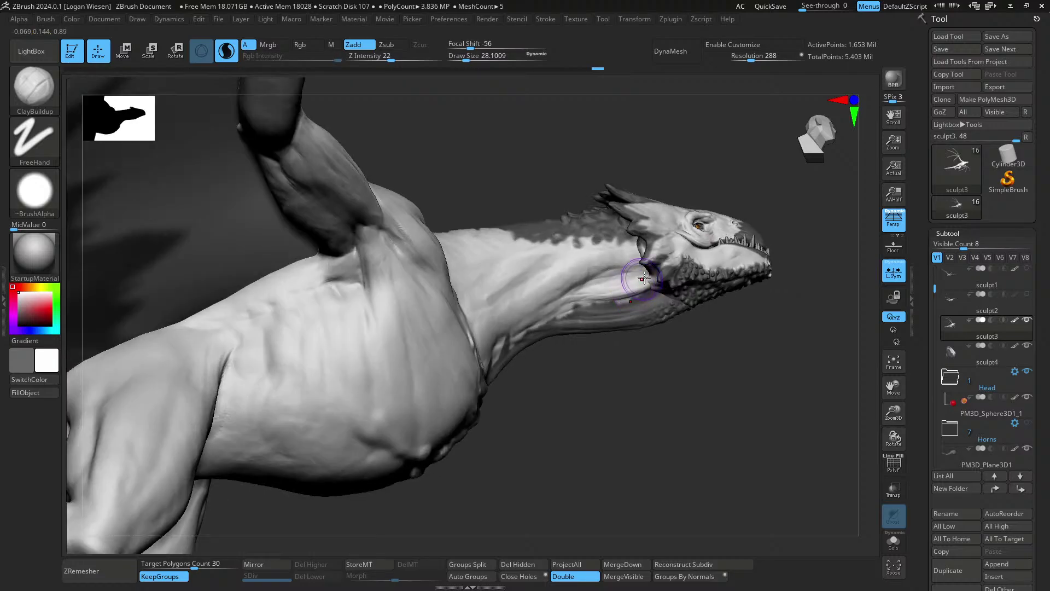
right_drag(554, 313, 596, 288)
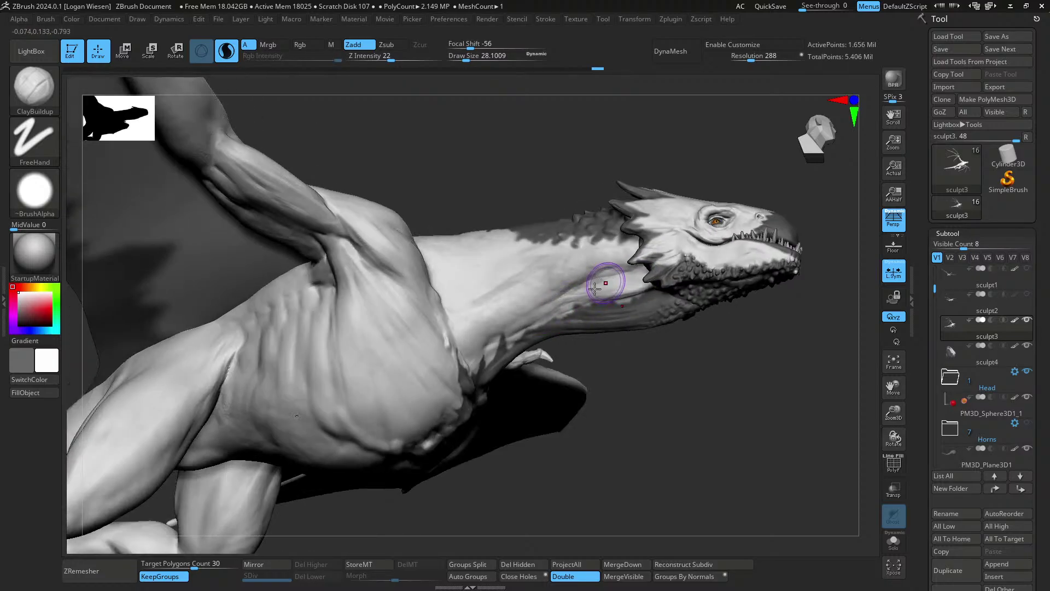
right_drag(505, 347, 485, 344)
key(s)
drag(484, 344, 488, 343)
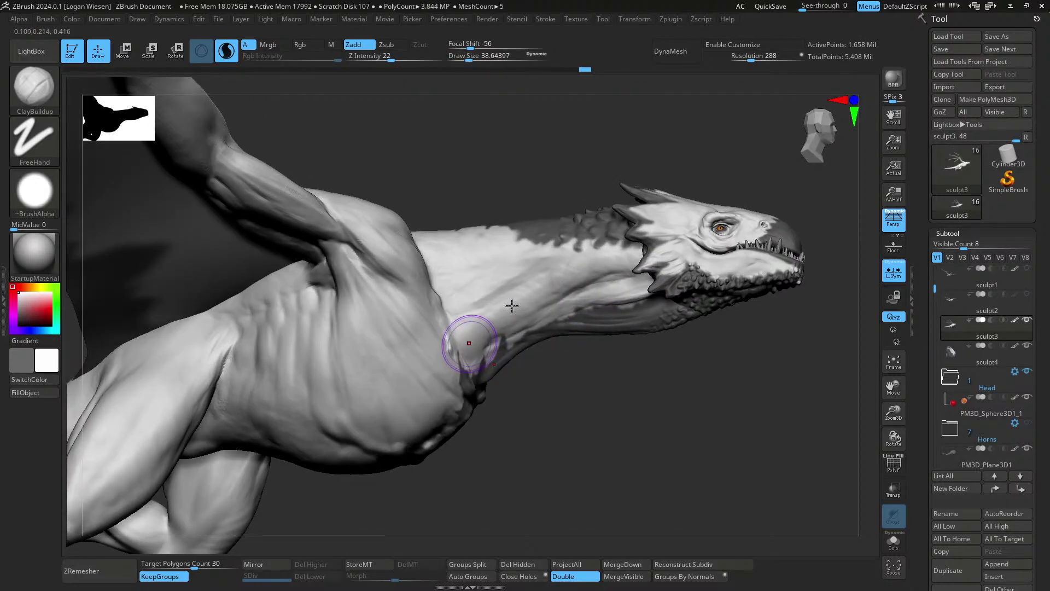
right_drag(598, 257, 607, 254)
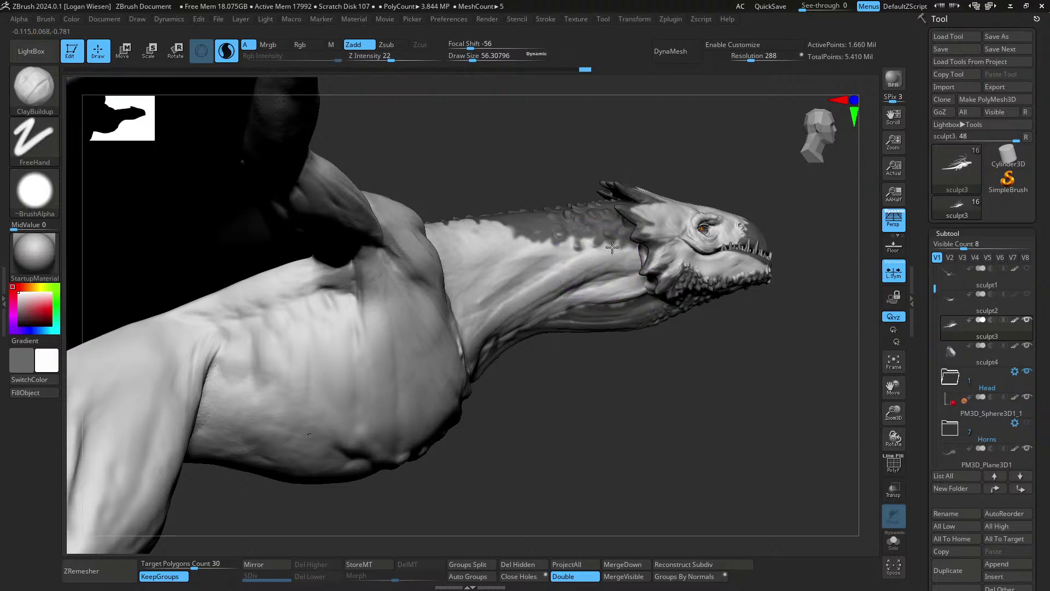
- Adjust the overall shape of the neck with the Move Topological brush at draw size about 102
mouse_move(546, 286)
right_down()
mouse_move(553, 321)
mouse_move(503, 281)
mouse_move(608, 221)
mouse_move(411, 246)
right_up()
alt+right_drag(736, 293, 618, 287)
ctrl+right_drag(618, 287, 585, 216)
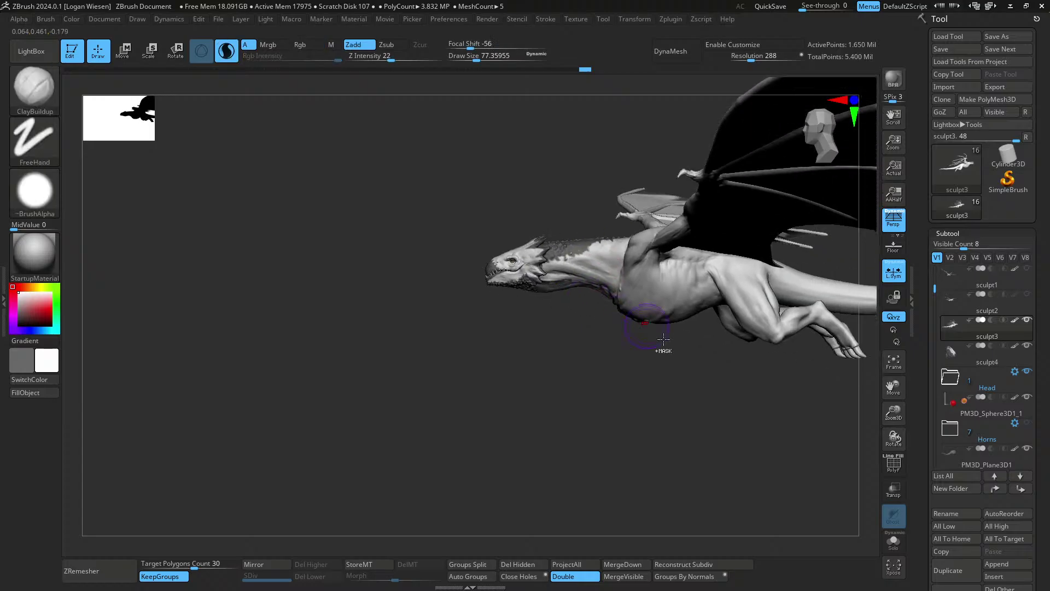
ctrl+right_drag(664, 350, 629, 301)
mouse_move(629, 301)
right_down()
mouse_move(586, 307)
mouse_move(730, 300)
mouse_move(676, 302)
mouse_move(613, 278)
mouse_move(624, 410)
mouse_move(539, 314)
mouse_move(594, 347)
mouse_move(618, 248)
right_up()
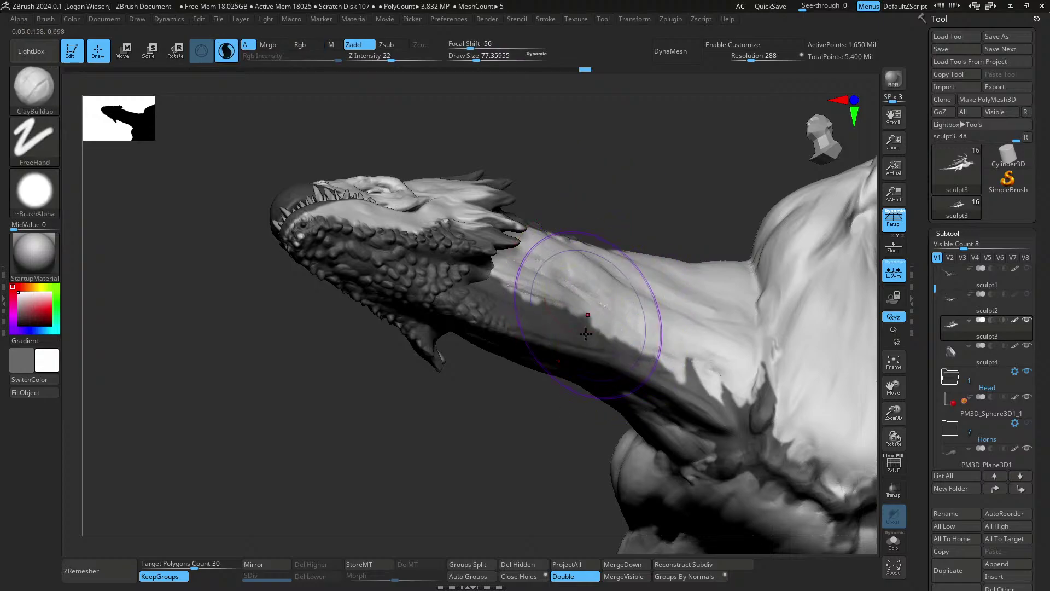
mouse_move(588, 306)
right_down()
mouse_move(596, 389)
mouse_move(626, 344)
mouse_move(617, 358)
right_up()
key(b)
key(m)
key(t)
ctrl+right_drag(617, 359, 609, 286)
key(bracketright)
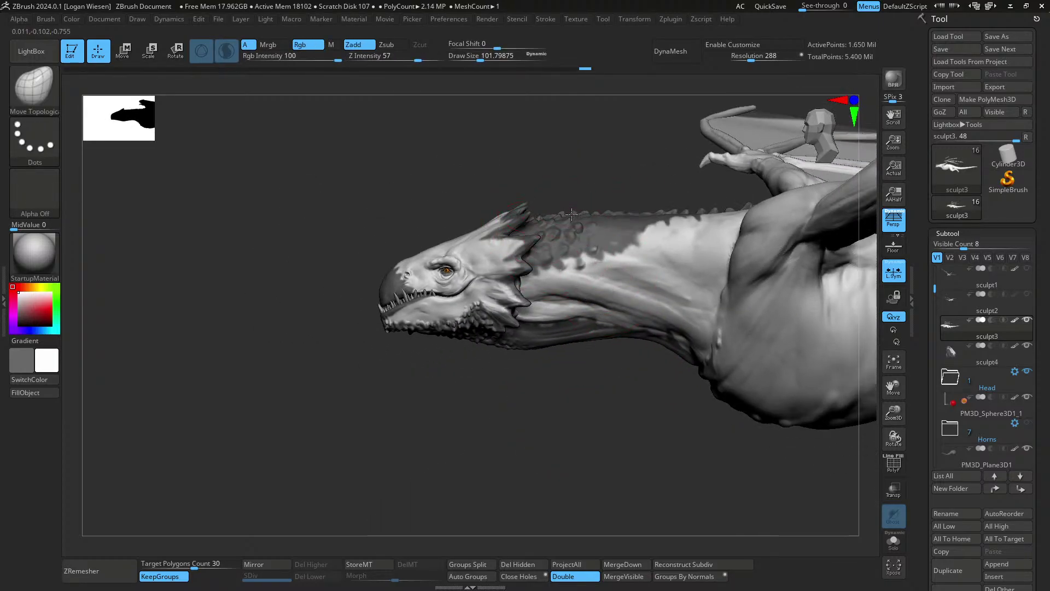
key(s)
drag(654, 220, 650, 220)
right_drag(639, 215, 667, 257)
ctrl+right_drag(459, 258, 591, 318)
ctrl+right_drag(591, 317, 507, 288)
- Raise a thin, wavy skin fold from the jaw spikes along the neck with ClayBuildup at draw size about 12.2
key(b)
key(c)
key(b)
key(s)
drag(501, 285, 473, 275)
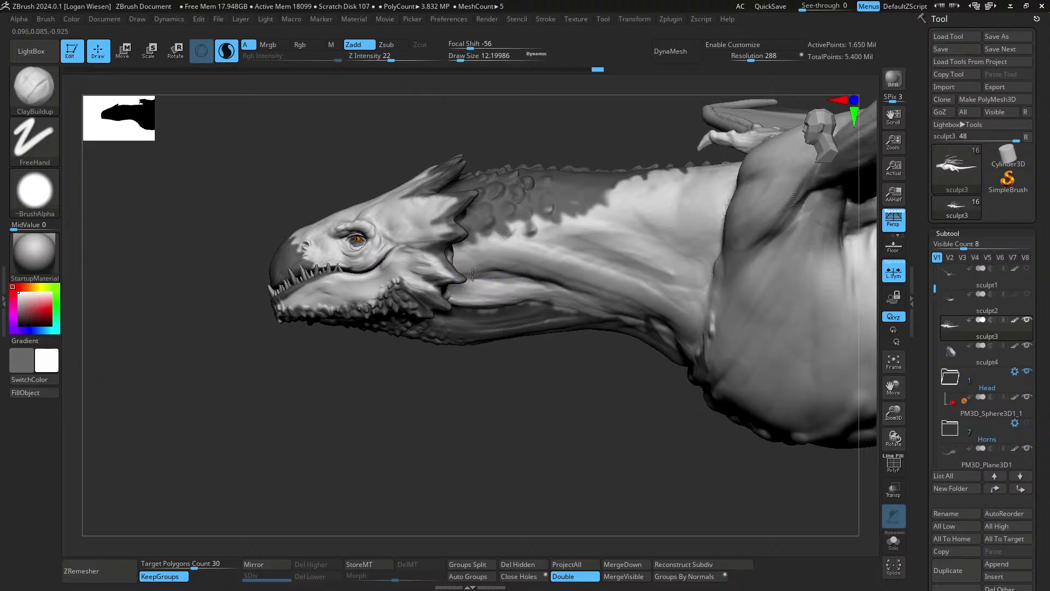
right_drag(495, 273, 514, 279)
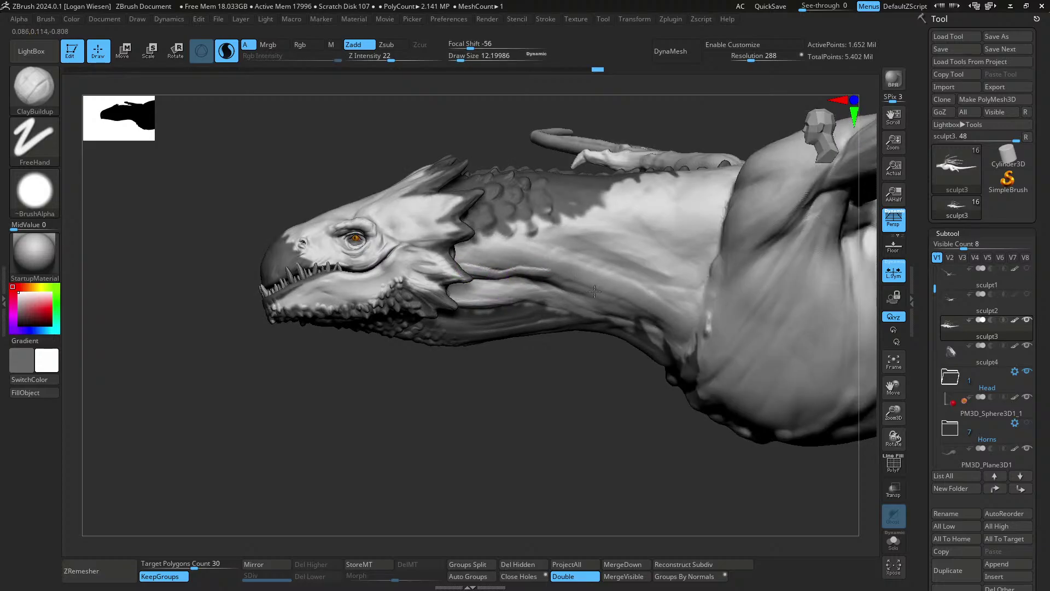
right_drag(594, 292, 579, 284)
right_drag(677, 302, 464, 284)
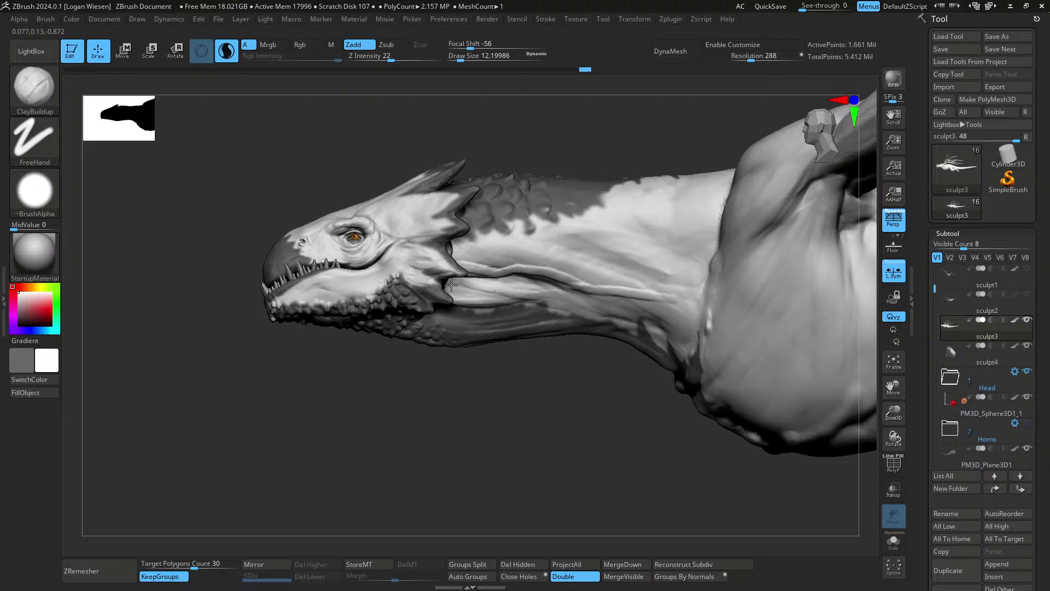
- Add finer parallel folds along the lower side of the neck and the throat edge with ClayBuildup at draw size about 12.2
mouse_move(602, 305)
right_down()
mouse_move(566, 300)
mouse_move(622, 306)
right_up()
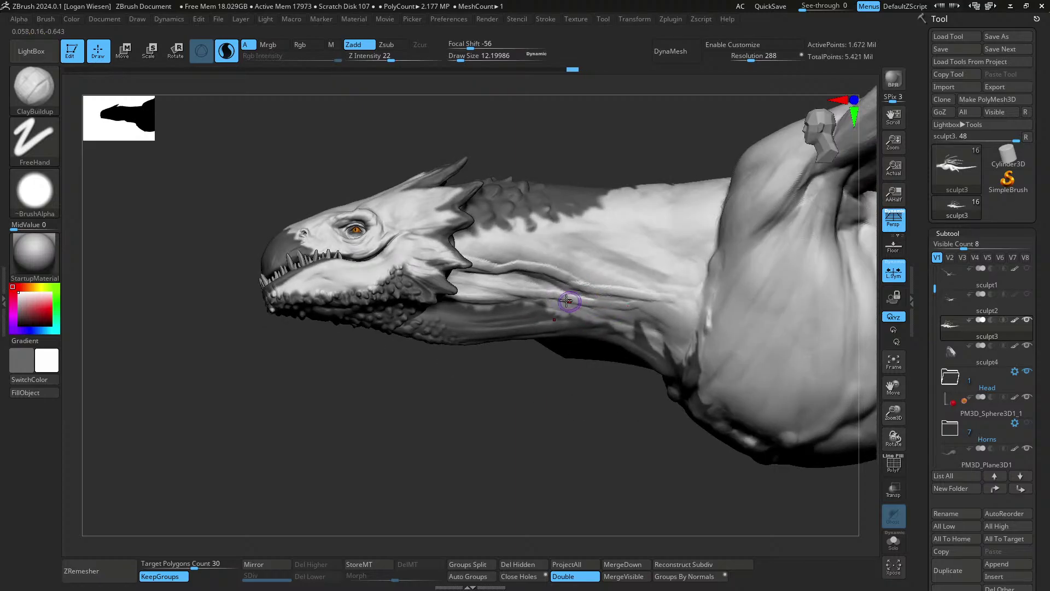
right_drag(676, 326, 582, 308)
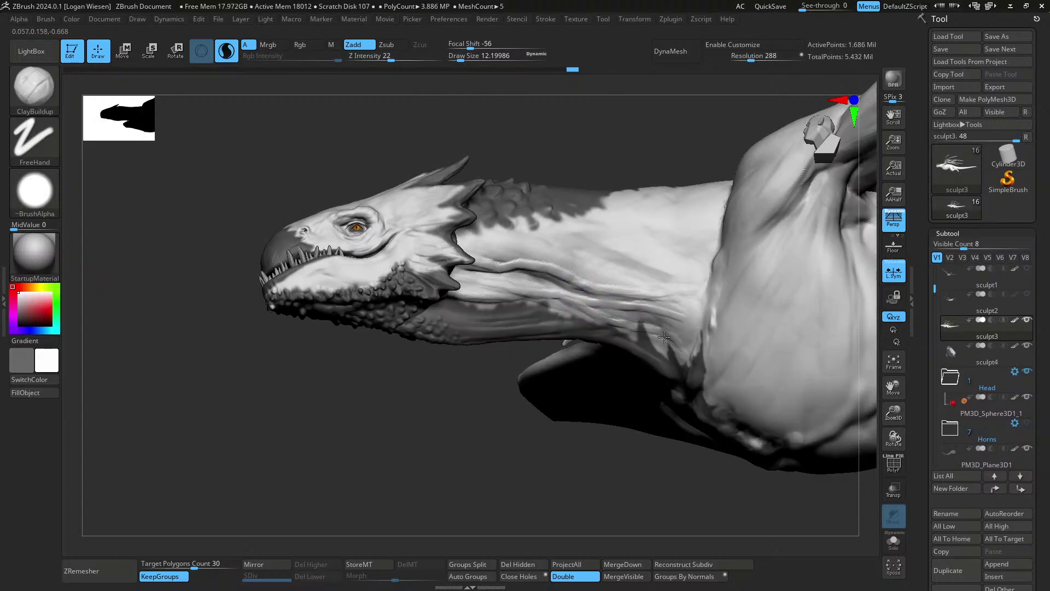
drag(578, 300, 635, 324)
mouse_move(637, 325)
right_down()
mouse_move(649, 336)
mouse_move(638, 298)
right_up()
mouse_move(637, 298)
right_down()
mouse_move(623, 306)
mouse_move(629, 349)
right_up()
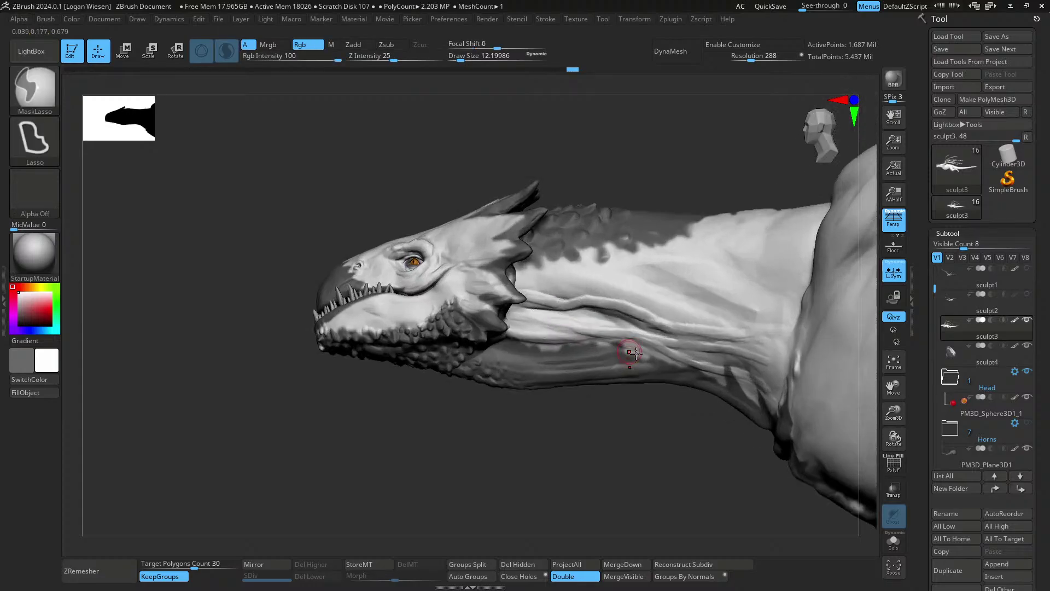
right_drag(573, 329, 530, 343)
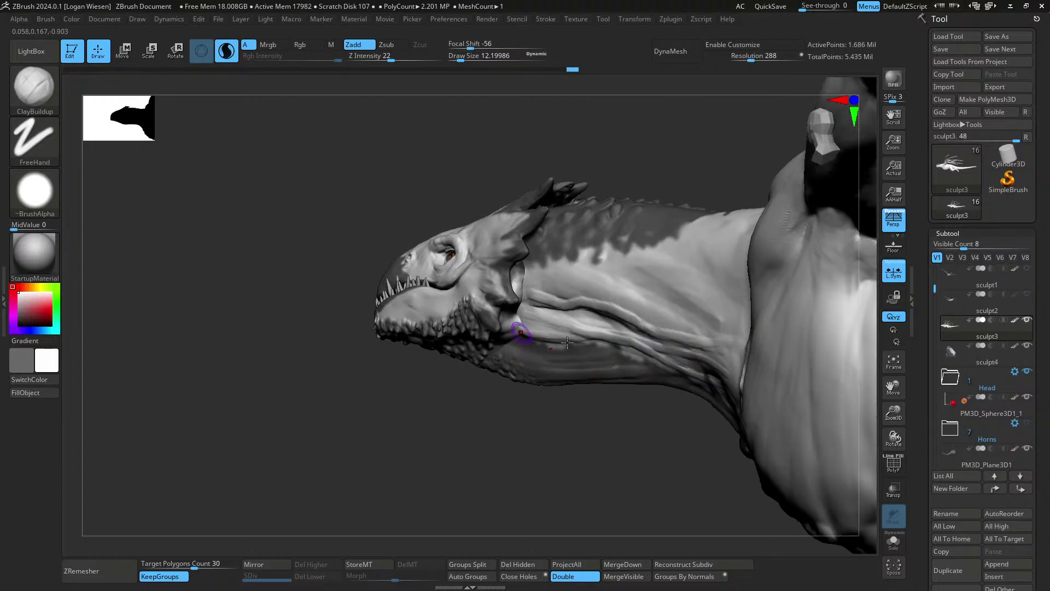
right_drag(598, 356, 584, 350)
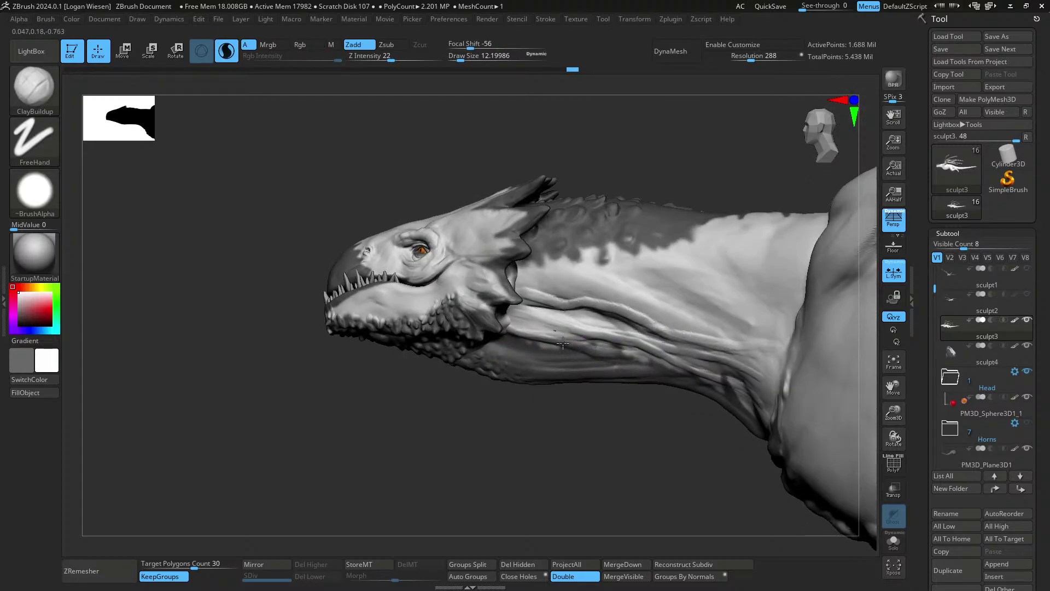
- Add fine skin folds along the opposite lower side of the neck with ClayBuildup at draw sizes about 9.8 to 12.2
mouse_move(528, 324)
right_down()
mouse_move(655, 317)
mouse_move(612, 290)
right_up()
mouse_move(613, 290)
right_down()
mouse_move(580, 293)
mouse_move(649, 301)
mouse_move(632, 304)
right_up()
mouse_move(631, 304)
ctrl+right_down()
mouse_move(629, 332)
mouse_move(632, 309)
ctrl+right_up()
ctrl+right_drag(631, 309, 629, 274)
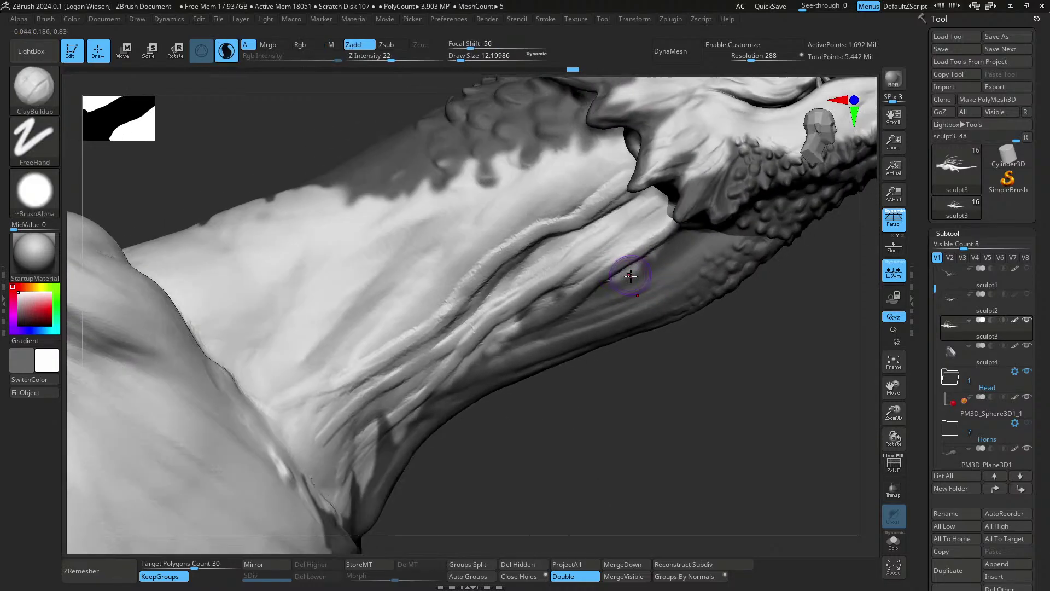
drag(582, 304, 541, 315)
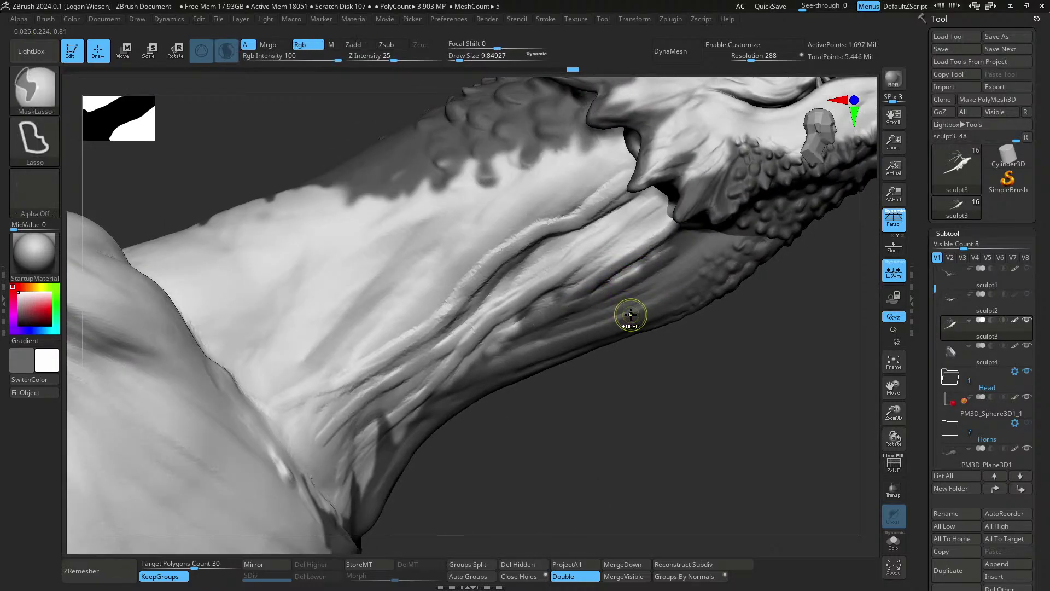
- Examine the whole dragon from both sides and the front to judge the neck against the body
mouse_move(631, 314)
ctrl+right_down()
mouse_move(651, 265)
mouse_move(687, 244)
mouse_move(619, 300)
mouse_move(558, 298)
ctrl+right_up()
alt+right_drag(727, 248, 564, 295)
mouse_move(563, 295)
ctrl+right_down()
mouse_move(554, 274)
mouse_move(532, 266)
ctrl+right_up()
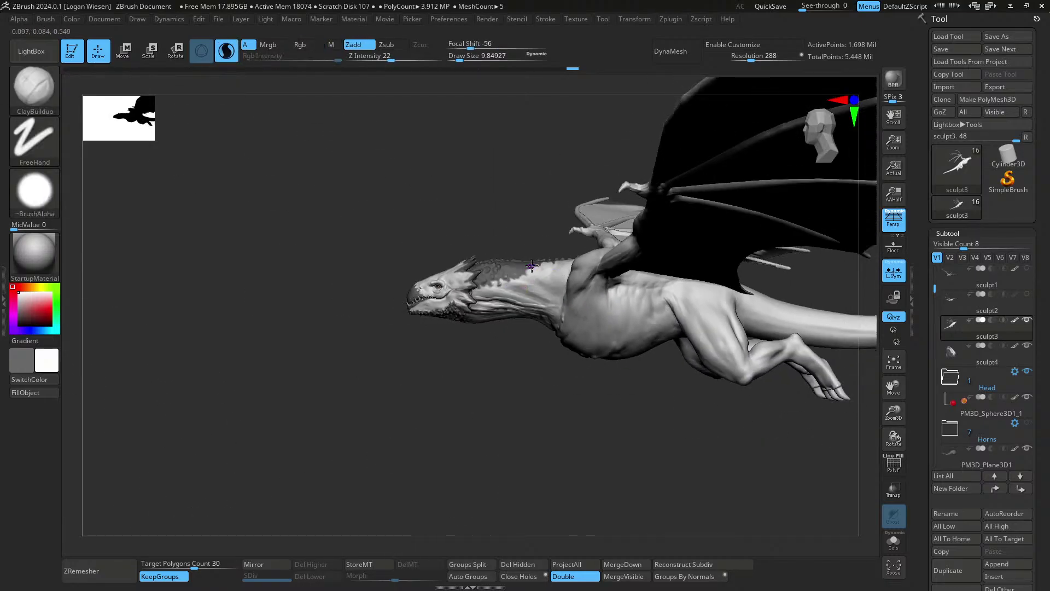
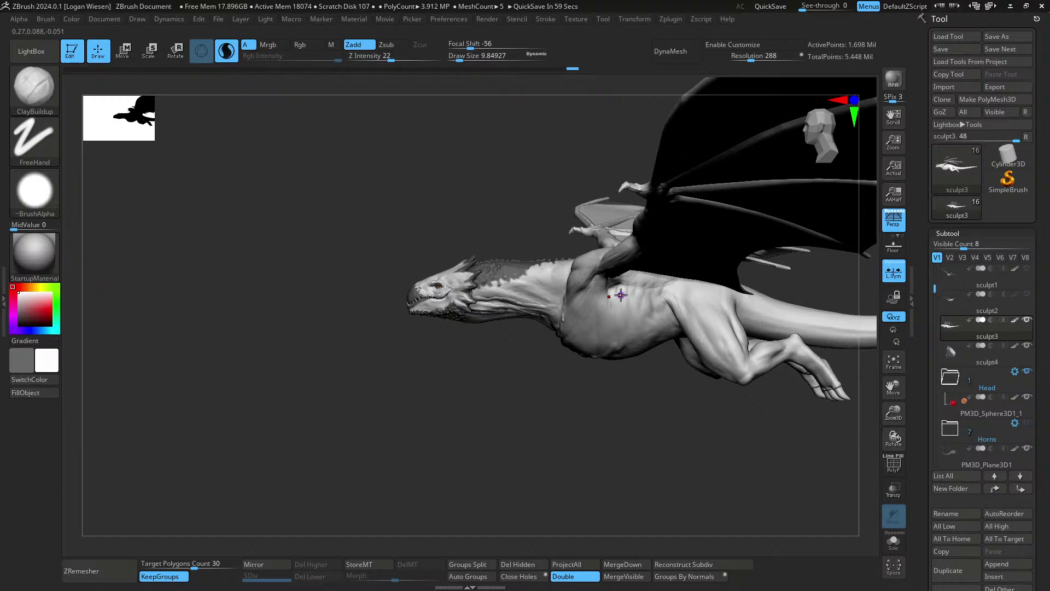
mouse_move(585, 269)
right_down()
mouse_move(637, 272)
mouse_move(619, 317)
right_up()
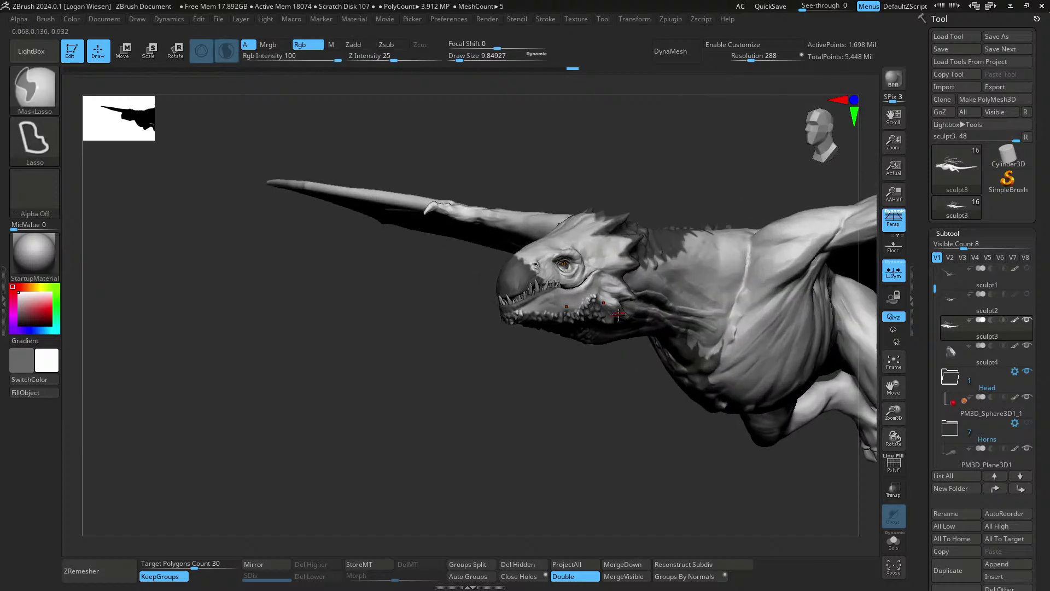
key(s)
right_drag(600, 257, 633, 281)
key(s)
drag(633, 282, 642, 281)
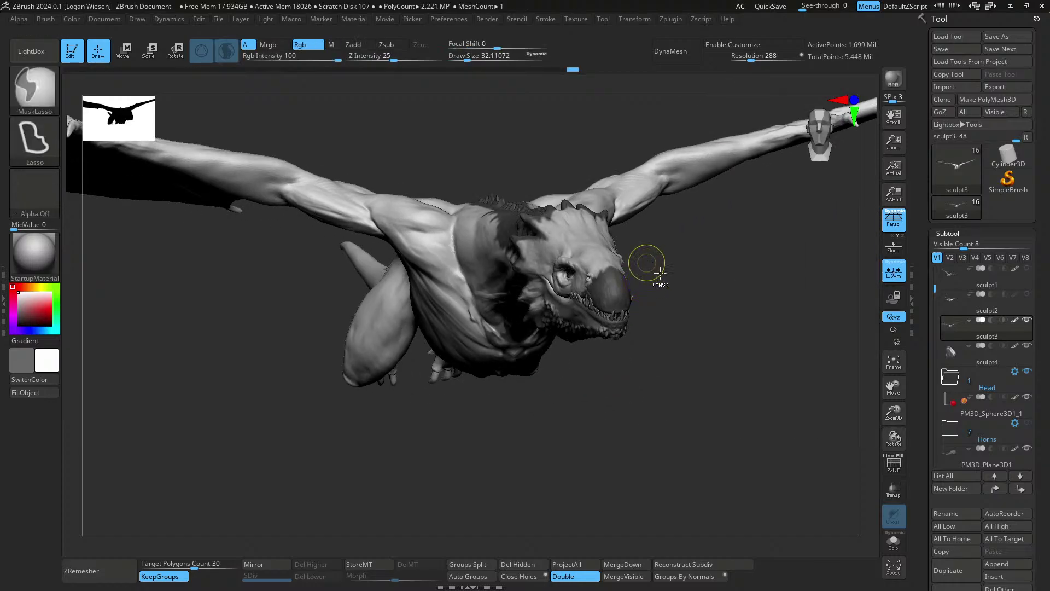
mouse_move(645, 262)
right_down()
mouse_move(690, 274)
mouse_move(716, 311)
right_up()
right_drag(664, 277, 680, 233)
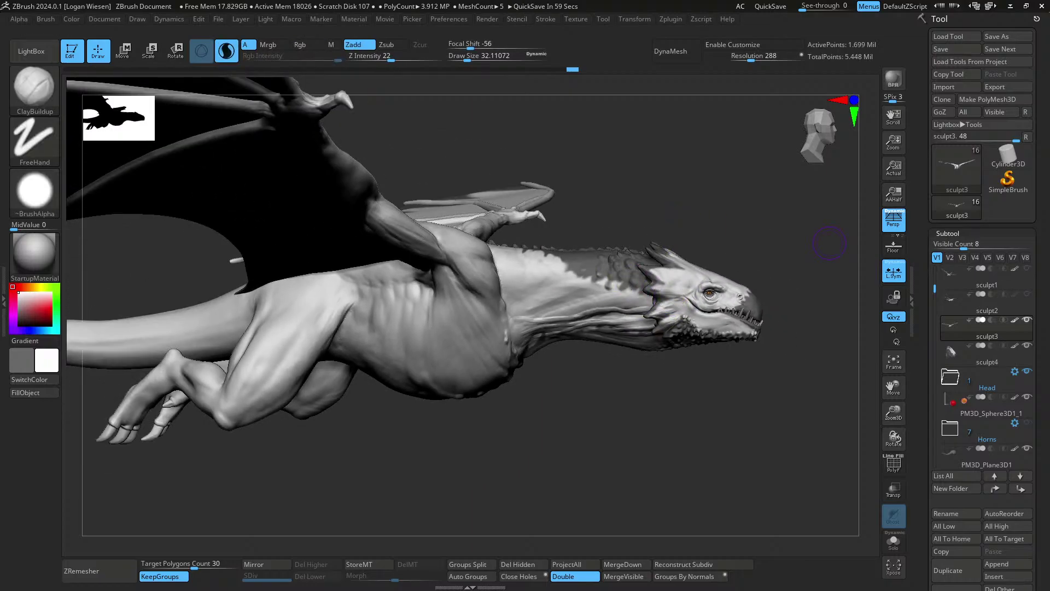
mouse_move(744, 248)
right_down()
mouse_move(722, 274)
mouse_move(631, 277)
mouse_move(616, 335)
mouse_move(673, 304)
mouse_move(645, 354)
mouse_move(614, 295)
mouse_move(648, 392)
mouse_move(682, 207)
mouse_move(663, 357)
mouse_move(592, 286)
mouse_move(541, 292)
mouse_move(571, 298)
mouse_move(638, 386)
mouse_move(581, 344)
mouse_move(701, 346)
right_up()
- Isolate the hind legs with a lasso selection and frame them from behind
key(ctrl+shift)
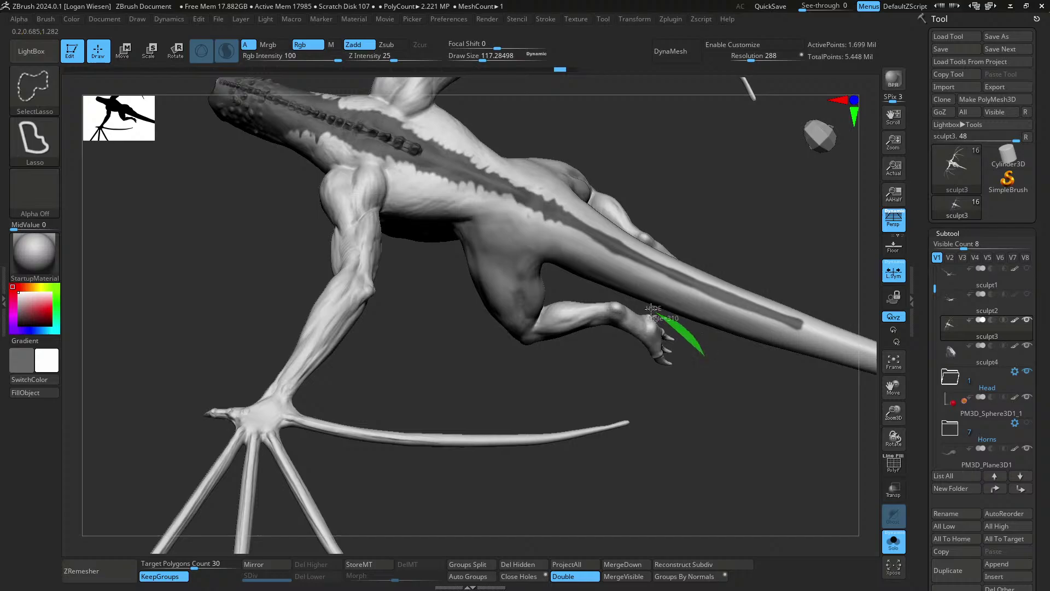
mouse_move(463, 237)
ctrl+shift+mouse_down()
mouse_move(515, 364)
mouse_move(742, 387)
ctrl+shift+mouse_up()
mouse_move(741, 388)
right_down()
mouse_move(703, 272)
mouse_move(682, 309)
mouse_move(673, 286)
mouse_move(610, 246)
right_up()
key(shift+f)
key(shift+f)
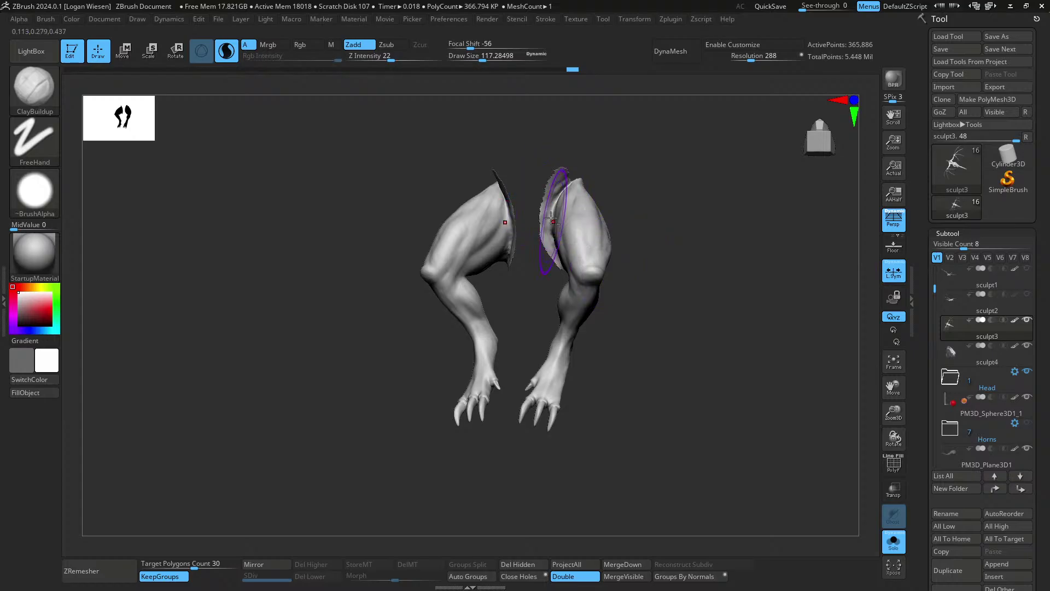
key(f)
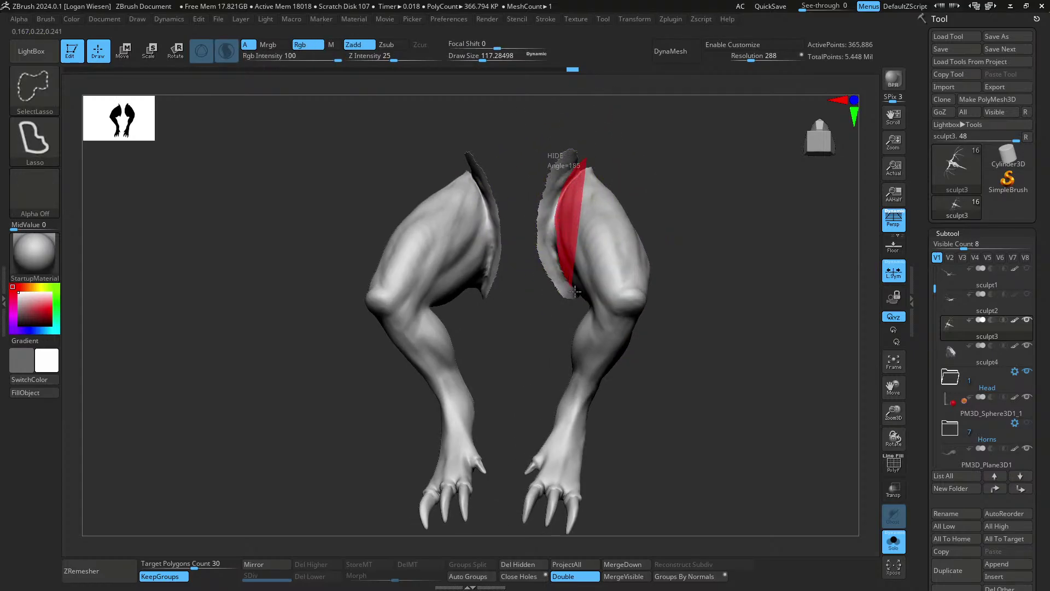
- Hide the leftover body surface along the inner thighs, assign the legs their own polygroup and show the full mesh again
ctrl+shift+drag(575, 290, 519, 198)
ctrl+alt+shift+drag(632, 151, 640, 180)
key(shift+f)
mouse_move(711, 257)
right_down()
mouse_move(661, 268)
mouse_move(626, 303)
mouse_move(695, 315)
mouse_move(625, 281)
mouse_move(569, 278)
right_up()
ctrl+shift+click(702, 320)
- Isolate the hind-leg polygroup and choose the Move Topological brush at draw size about 45.8
key(s)
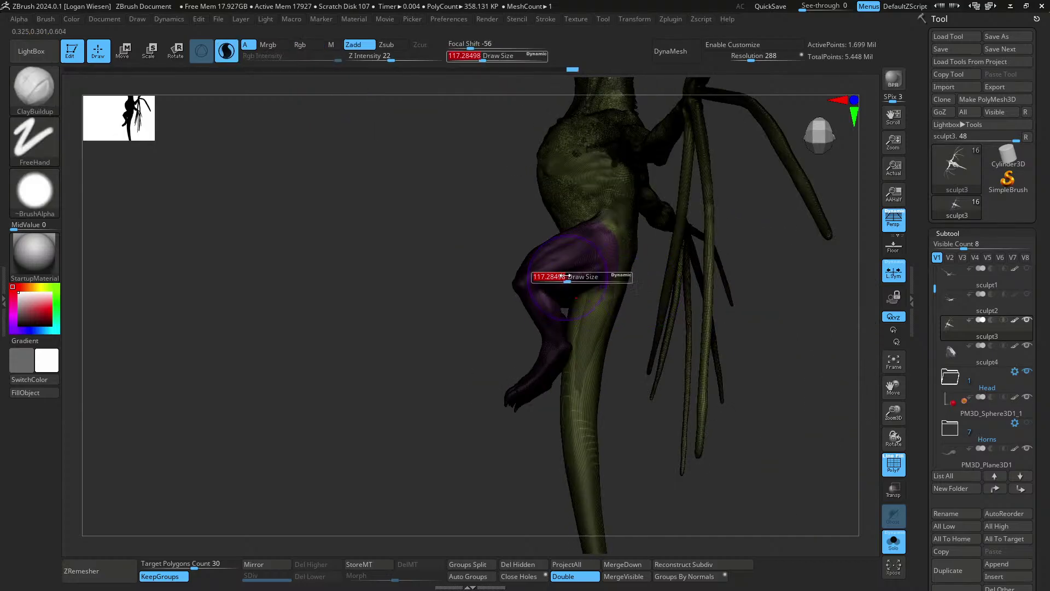
drag(565, 278, 573, 277)
ctrl+shift+click(577, 297)
mouse_move(579, 299)
right_down()
mouse_move(609, 308)
mouse_move(673, 383)
mouse_move(638, 403)
mouse_move(645, 376)
mouse_move(664, 404)
right_up()
key(shift+f)
key(b)
key(m)
key(t)
key(s)
drag(663, 409, 652, 410)
alt+right_drag(652, 405, 605, 293)
key(ctrl)
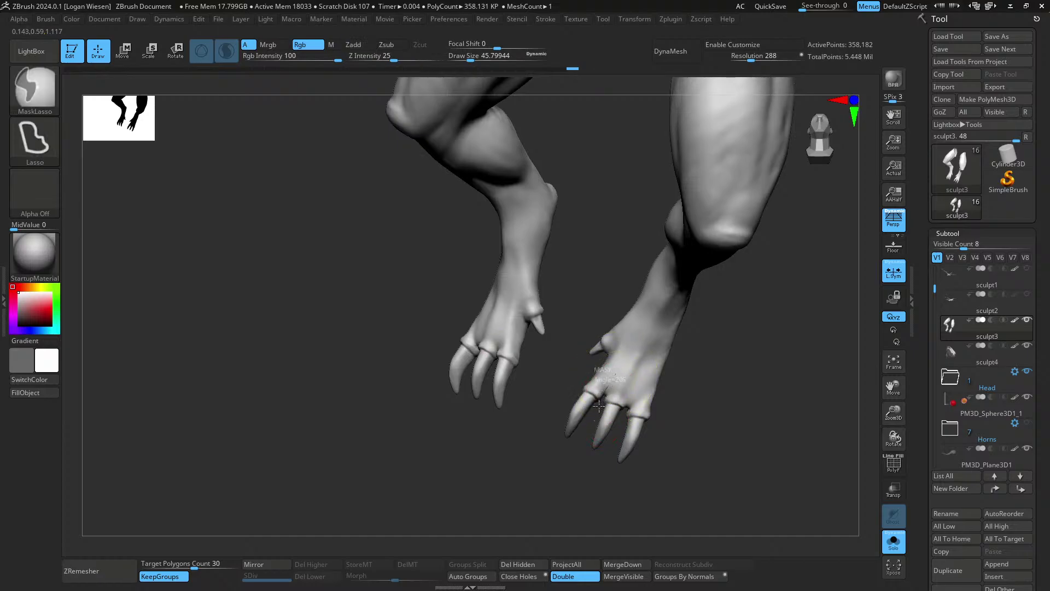
ctrl+drag(646, 376, 641, 388)
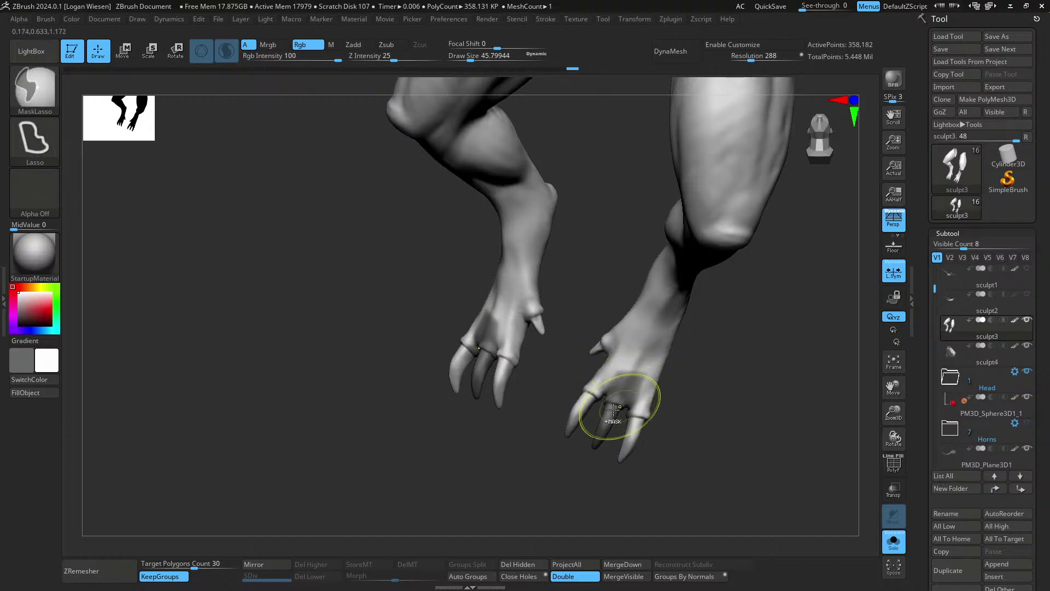
mouse_move(601, 435)
ctrl+mouse_down()
mouse_move(618, 353)
mouse_move(583, 460)
mouse_move(593, 454)
ctrl+mouse_up()
mouse_move(624, 415)
ctrl+mouse_down()
mouse_move(622, 304)
mouse_move(589, 449)
ctrl+mouse_up()
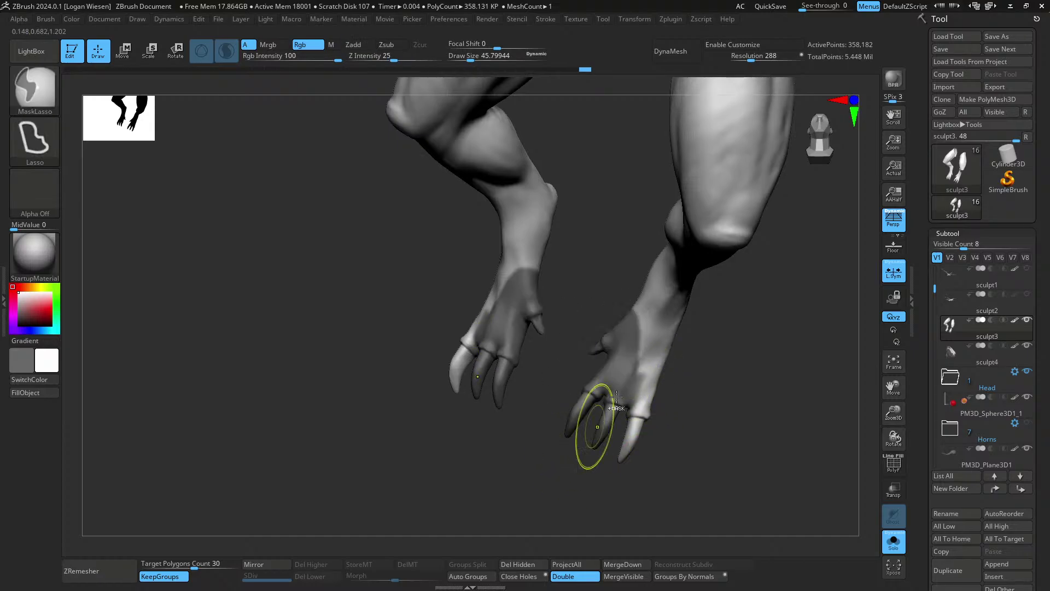
ctrl+click(677, 378)
- Mask everything except the outer claw of each hind foot and place the transform gizmo at the claw's base
ctrl+drag(628, 409, 666, 414)
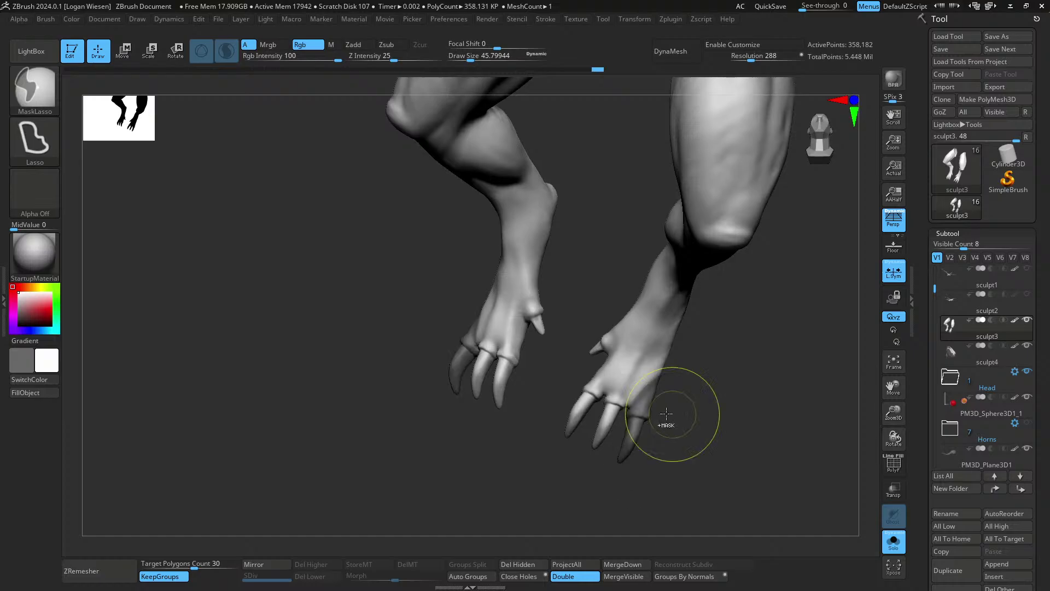
ctrl+click(710, 391)
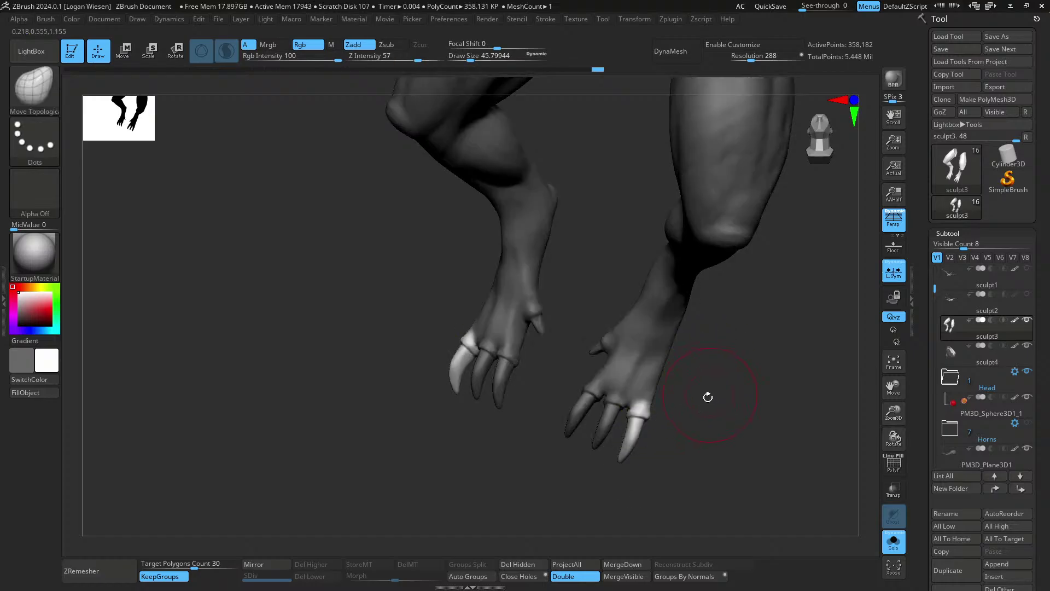
key(w)
alt+right_drag(710, 397, 429, 141)
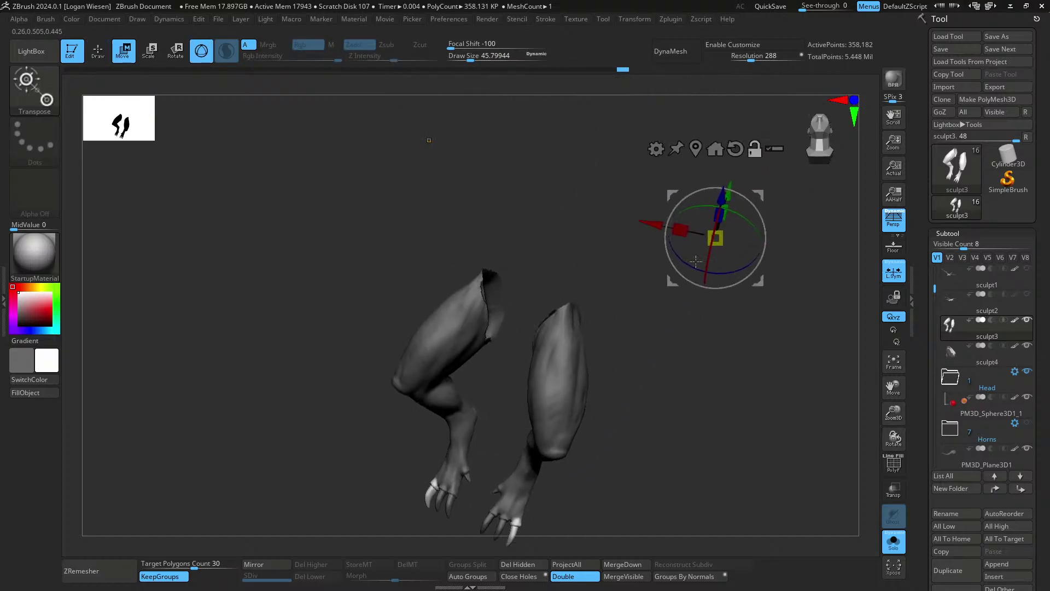
click(695, 148)
alt+right_drag(552, 480, 594, 334)
drag(593, 333, 570, 352)
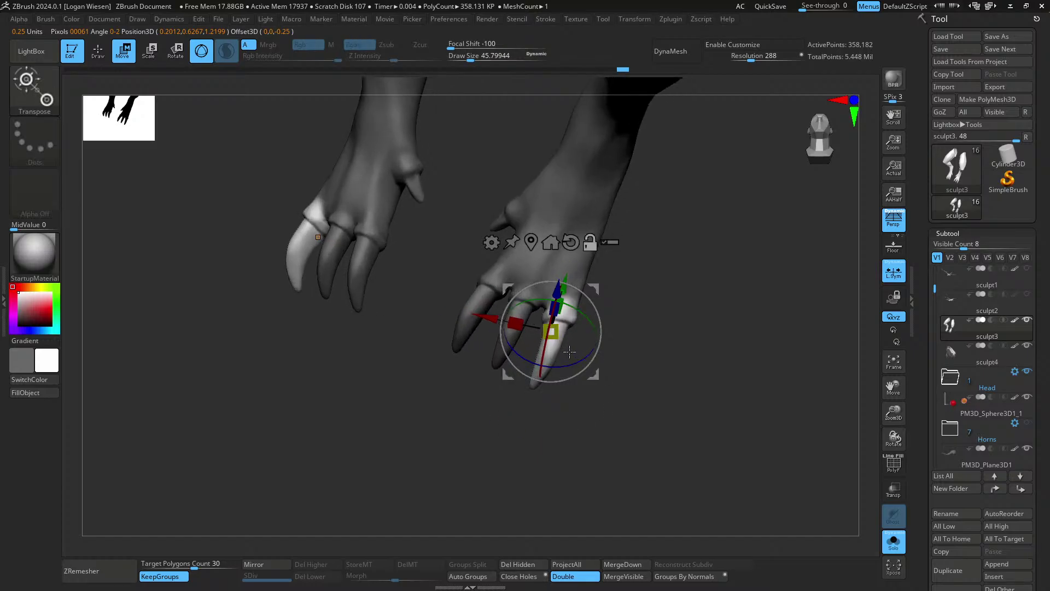
alt+drag(601, 289, 613, 267)
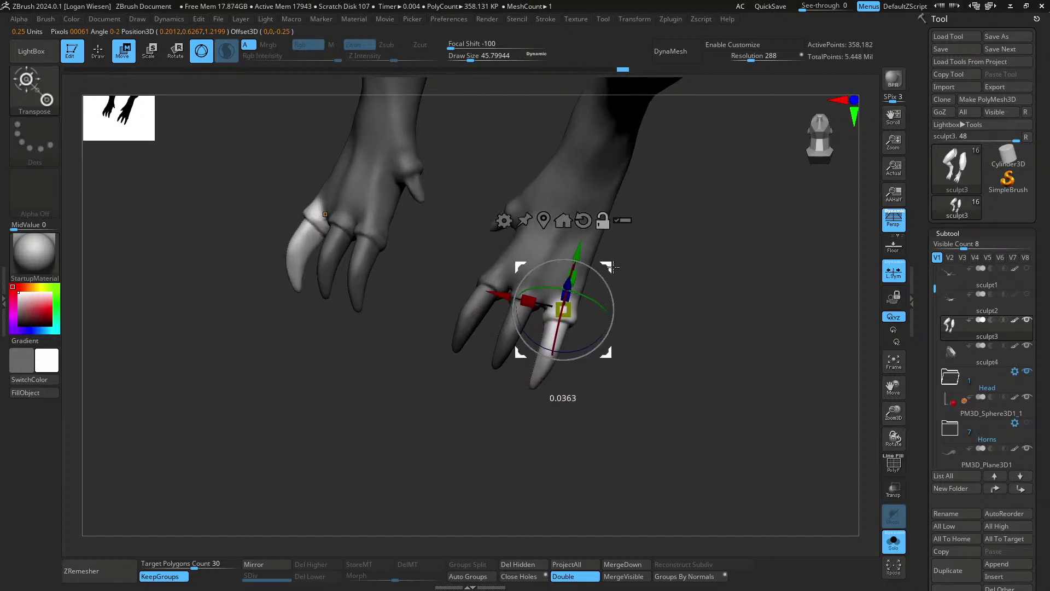
- Rotate and reposition the outer claws so they sit straighter and farther out on the hind feet
right_drag(561, 330, 457, 322)
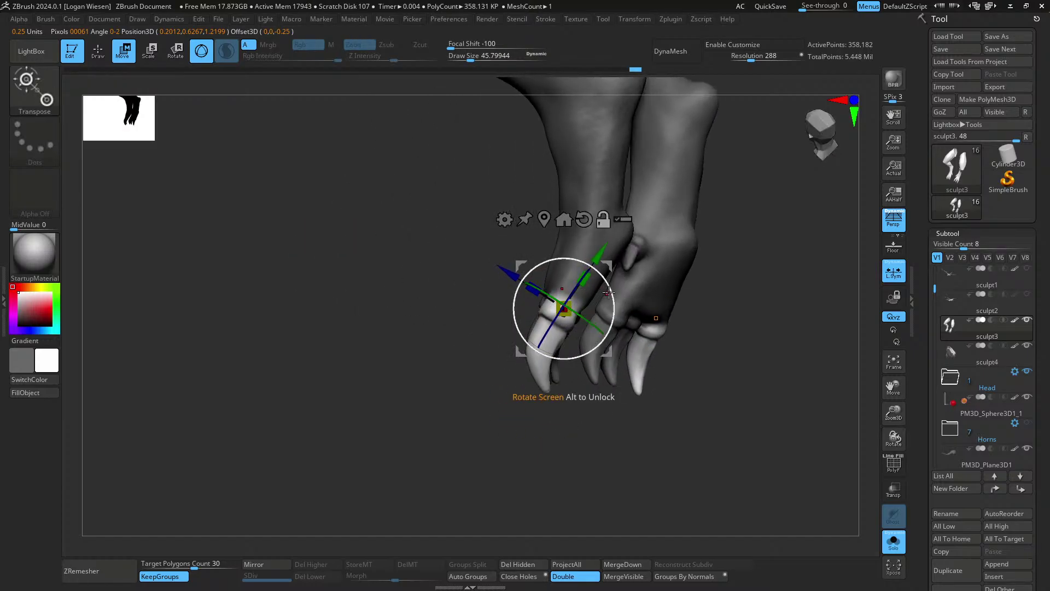
right_drag(522, 319, 614, 317)
drag(614, 316, 618, 342)
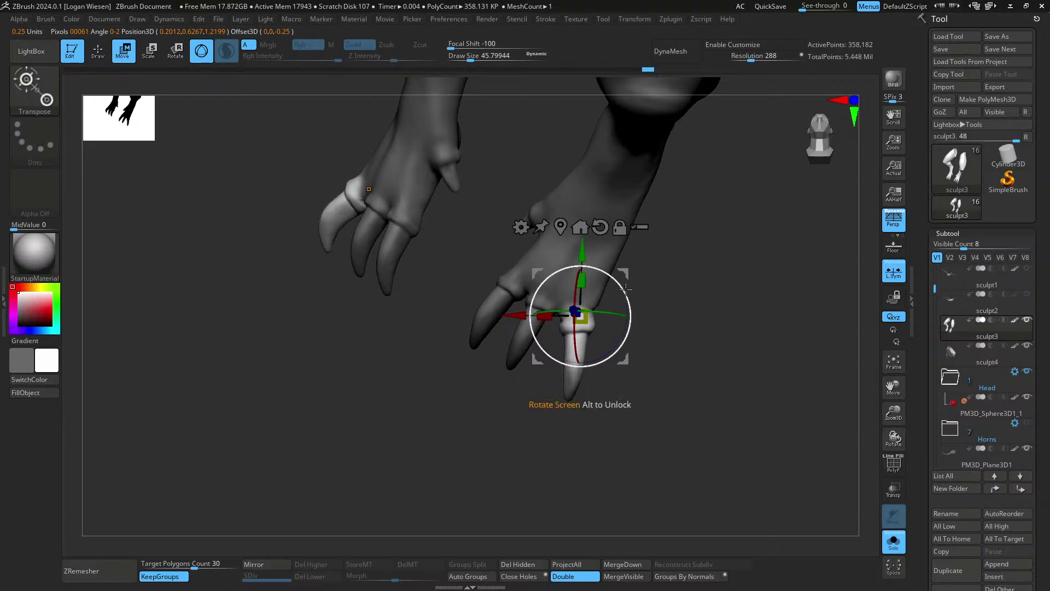
drag(627, 288, 632, 266)
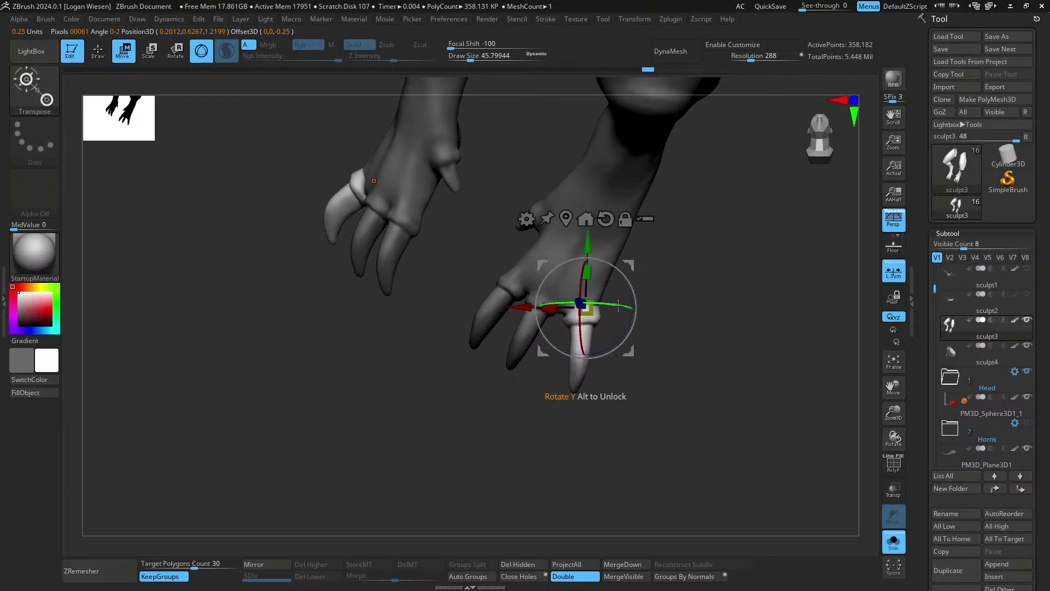
mouse_move(659, 304)
mouse_down()
mouse_move(687, 299)
mouse_move(683, 320)
mouse_up()
key(q)
- Mask everything except the inner claw of each hind foot and centre the transform gizmo on that claw
key(ctrl)
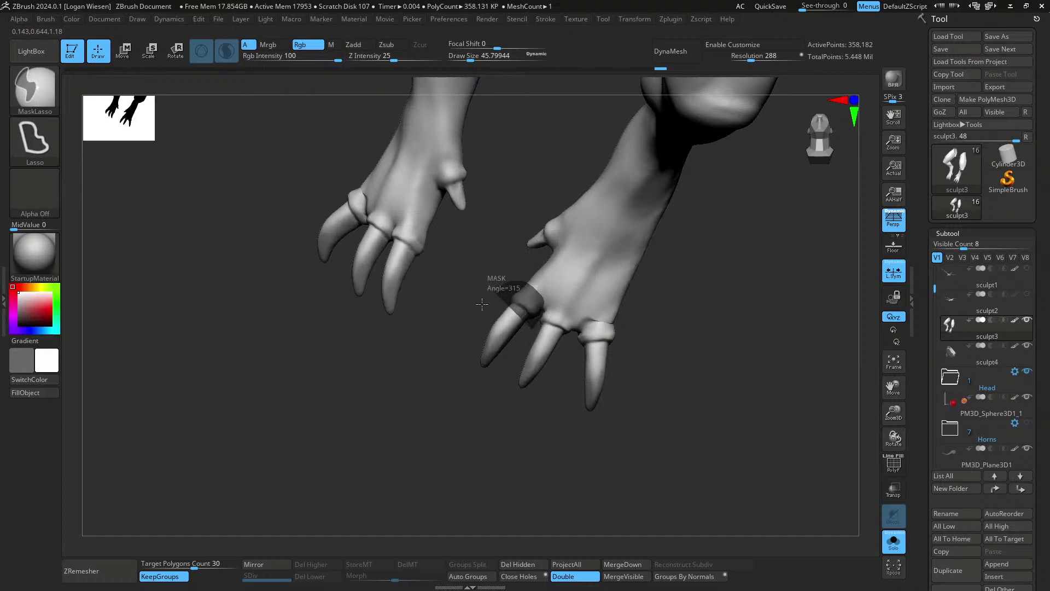
ctrl+drag(482, 305, 490, 320)
ctrl+click(687, 333)
key(w)
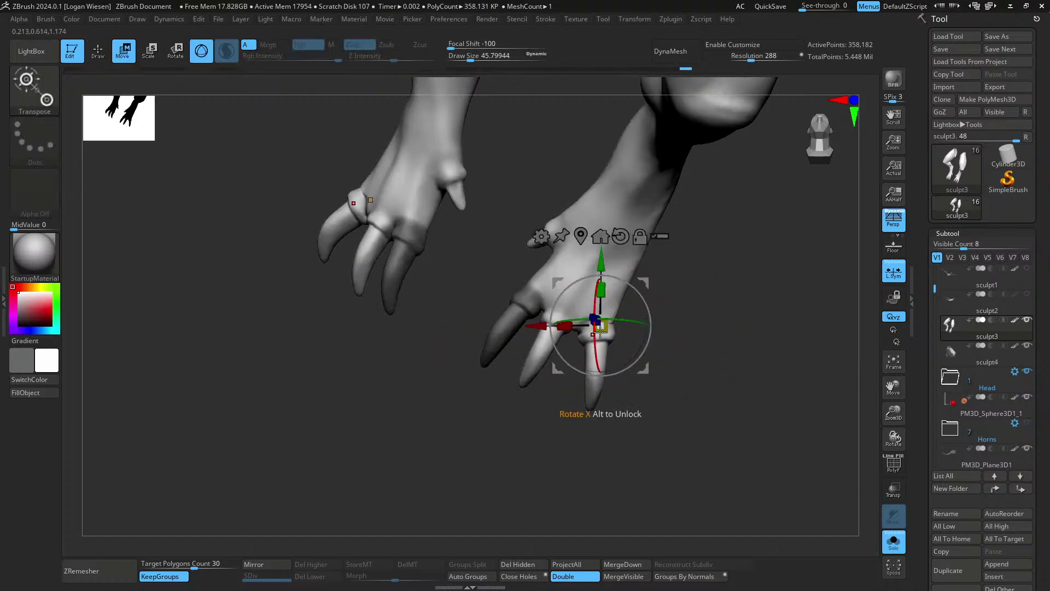
click(579, 237)
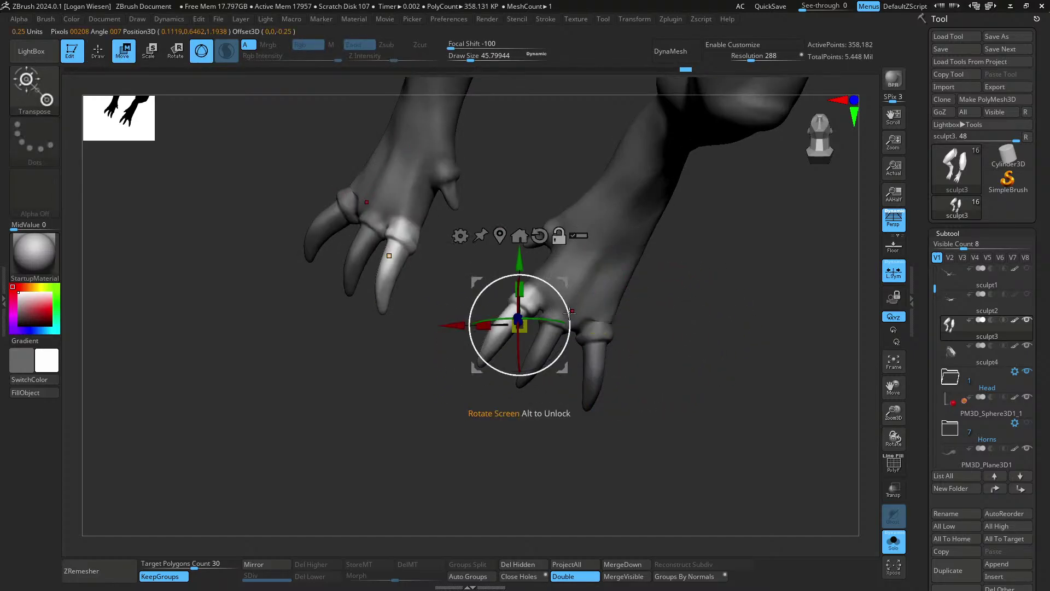
- Rotate and reposition the inner claws so they splay away from the middle claws, and clear the mask
drag(569, 283, 570, 264)
right_drag(570, 265, 617, 344)
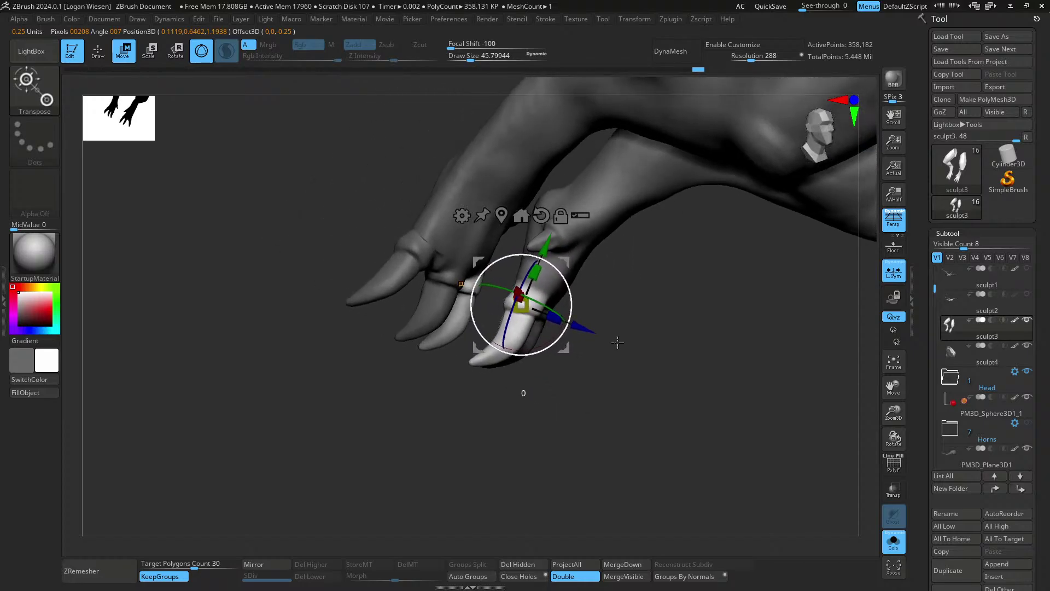
drag(587, 328, 585, 327)
right_drag(593, 331, 550, 270)
drag(554, 267, 566, 281)
right_drag(566, 279, 567, 260)
drag(567, 259, 567, 255)
key(q)
right_drag(570, 253, 614, 258)
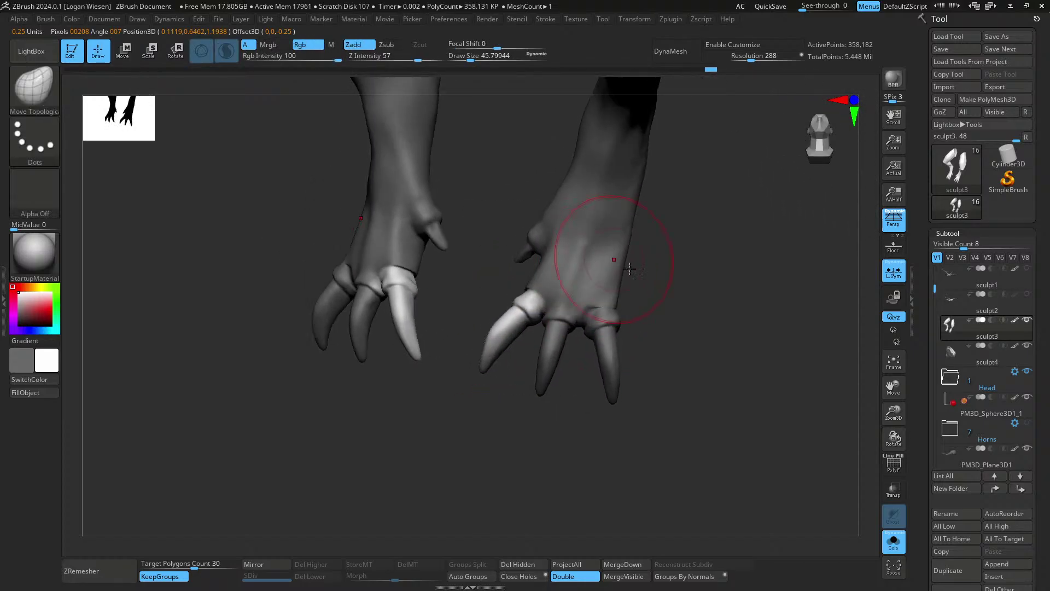
ctrl+drag(645, 298, 659, 310)
- Build up the tops of the hind feet behind the claws with ClayBuildup at draw size about 38.6
mouse_move(659, 309)
ctrl+right_down()
mouse_move(617, 252)
mouse_move(692, 328)
mouse_move(654, 372)
mouse_move(610, 328)
mouse_move(629, 339)
mouse_move(639, 281)
mouse_move(609, 348)
mouse_move(612, 333)
mouse_move(601, 331)
mouse_move(620, 338)
ctrl+right_up()
key(s)
drag(620, 341, 623, 340)
right_drag(639, 338, 603, 337)
key(s)
drag(604, 340, 601, 341)
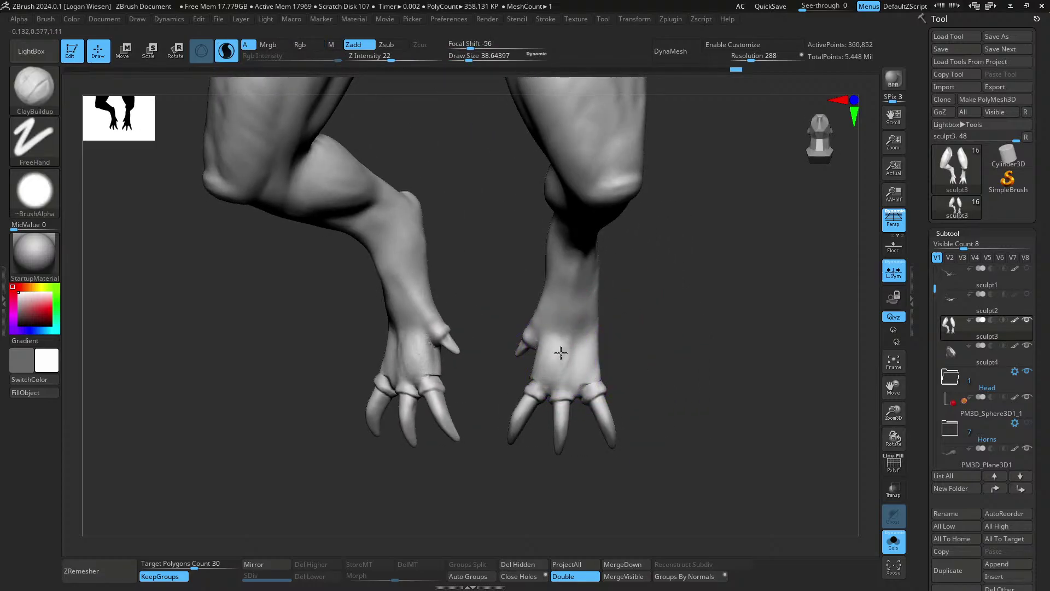
- Shape the toe joints around the claw bases and the foot's underside with ClayBuildup at draw sizes about 14.8 to 19.3
right_drag(590, 373, 586, 395)
key(s)
drag(587, 394, 617, 399)
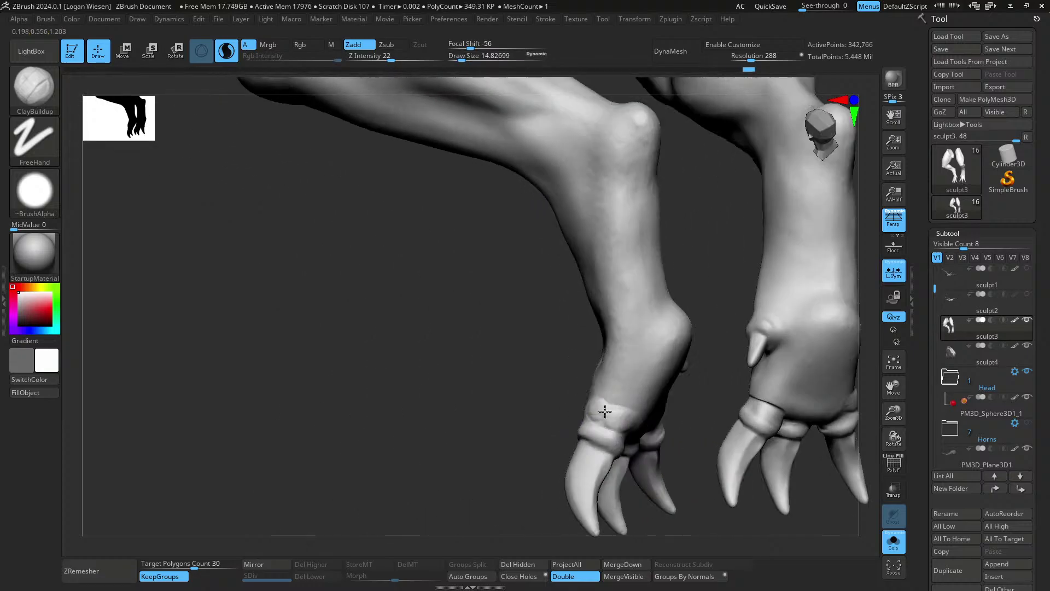
right_drag(602, 411, 612, 412)
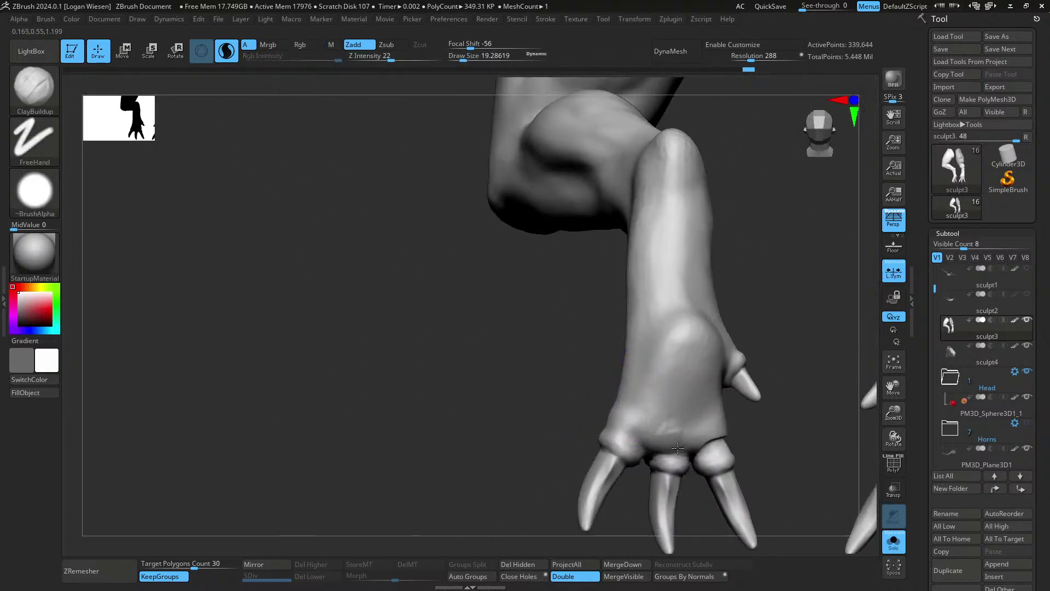
right_drag(678, 448, 712, 427)
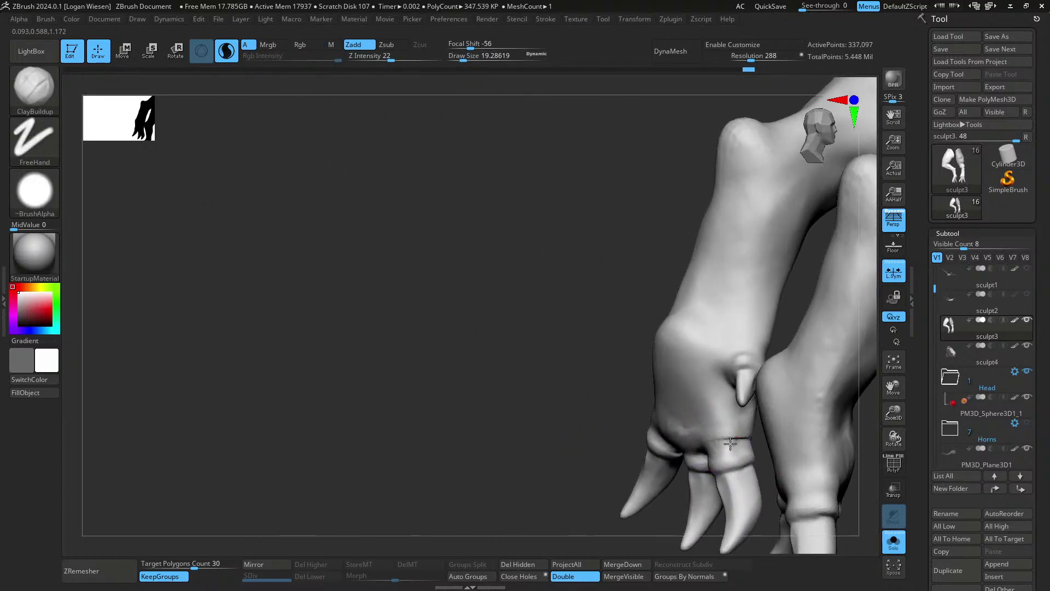
mouse_move(722, 438)
right_down()
mouse_move(701, 426)
mouse_move(722, 418)
mouse_move(734, 389)
right_up()
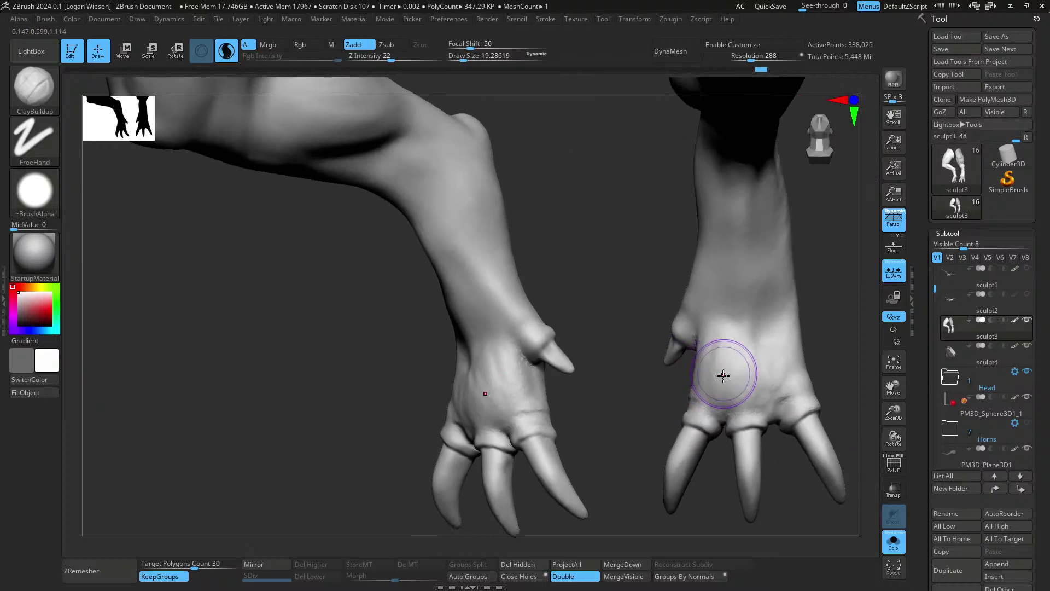
- Sculpt toe and tendon ridges across the tops of the hind feet with ClayBuildup at draw sizes about 19.3 to 20.9
key(s)
mouse_move(721, 370)
mouse_down()
mouse_move(715, 339)
mouse_move(719, 415)
mouse_up()
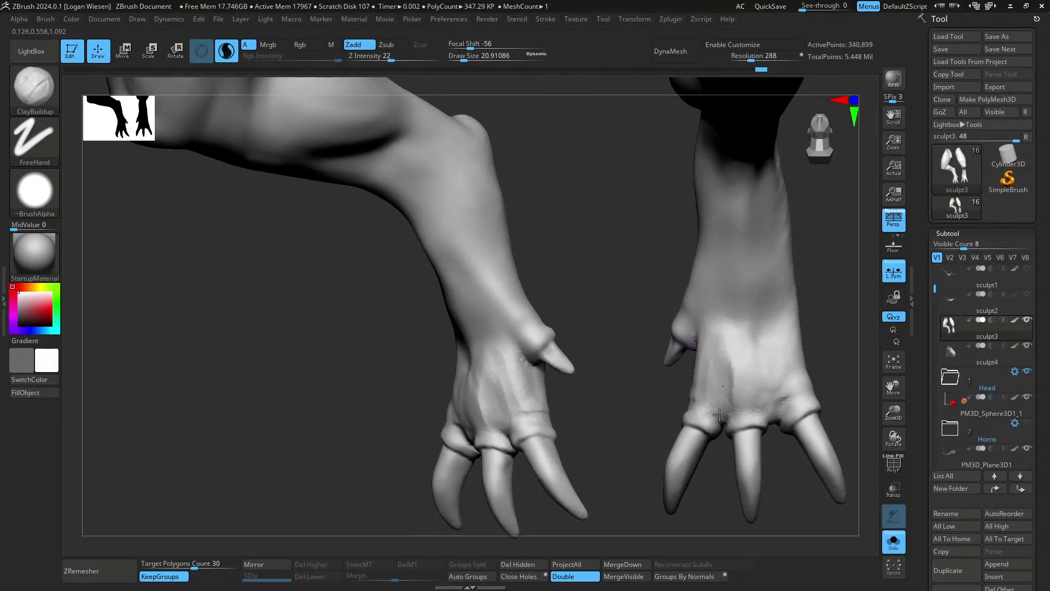
mouse_move(741, 375)
mouse_down()
mouse_move(739, 418)
mouse_move(751, 379)
mouse_move(769, 418)
mouse_up()
right_drag(784, 327, 742, 380)
key(s)
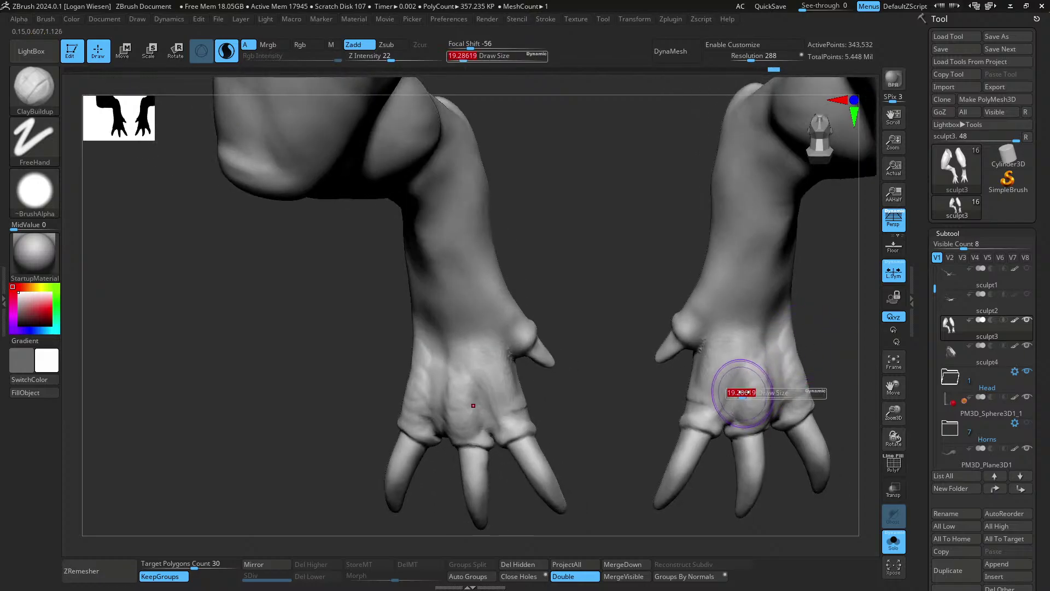
drag(742, 393, 747, 393)
- Reshape the toes and claws of the hind feet with Move Topological at draw sizes about 36.4 to 38.6
mouse_move(740, 363)
ctrl+right_down()
mouse_move(650, 459)
mouse_move(687, 425)
mouse_move(656, 428)
mouse_move(748, 432)
ctrl+right_up()
key(b)
key(m)
key(t)
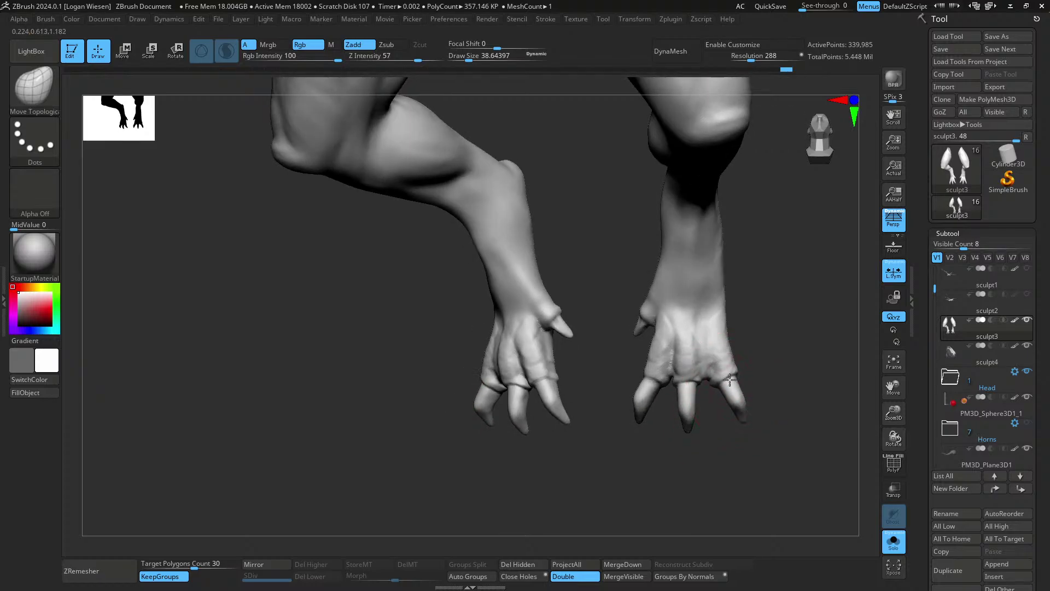
mouse_move(722, 382)
right_down()
mouse_move(776, 368)
mouse_move(680, 304)
mouse_move(680, 340)
mouse_move(692, 312)
mouse_move(671, 337)
right_up()
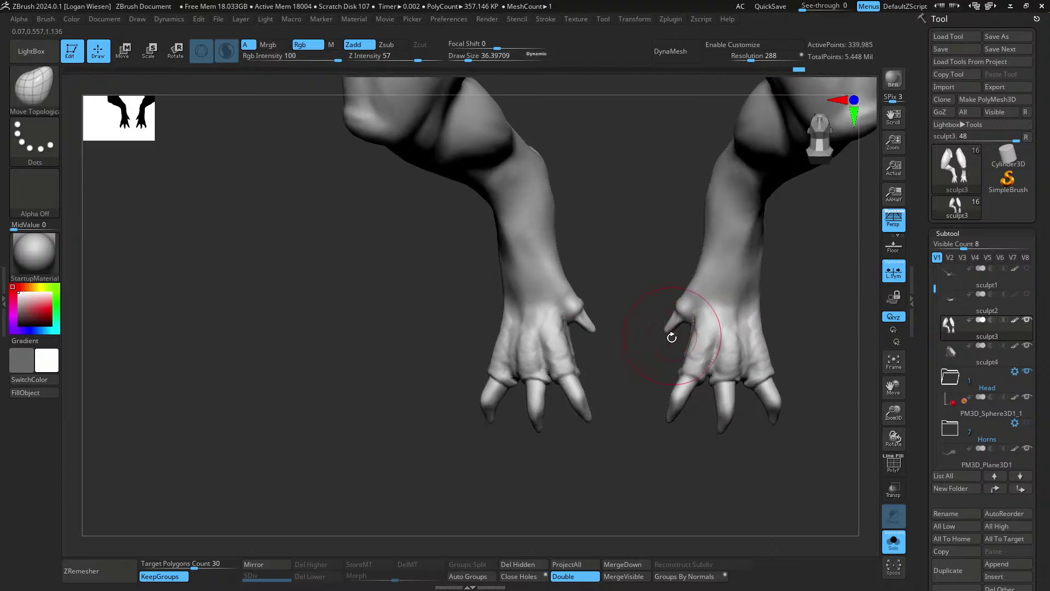
- Lasso-hide the small inner side claws of both hind feet, delete the hidden geometry and close the resulting holes
mouse_move(677, 338)
ctrl+shift+mouse_down()
mouse_move(668, 274)
mouse_move(648, 358)
ctrl+shift+mouse_up()
right_drag(651, 372, 687, 345)
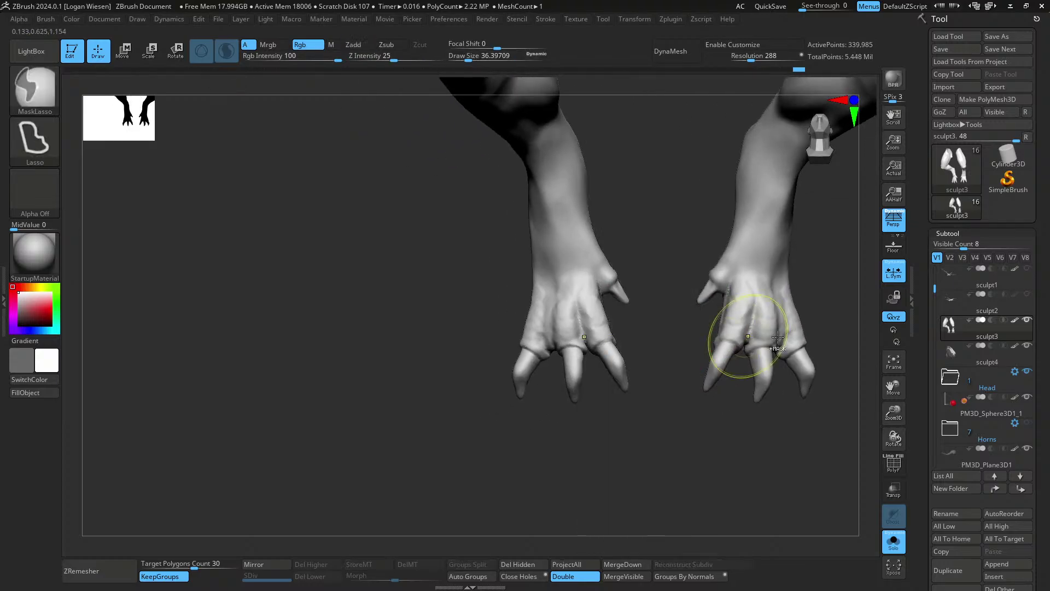
alt+right_drag(701, 301, 585, 423)
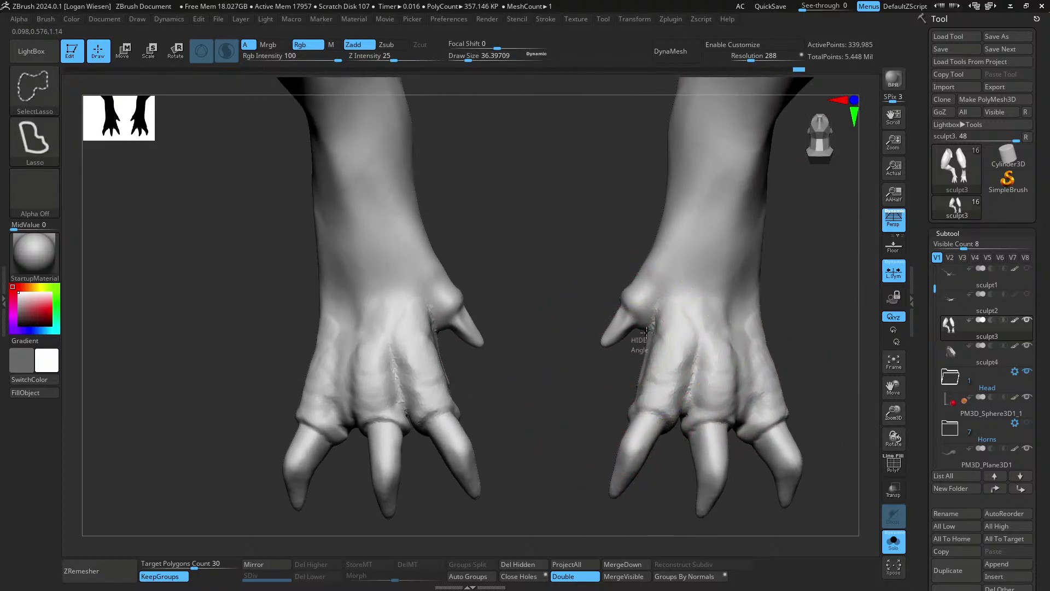
ctrl+alt+shift+drag(616, 373, 618, 375)
ctrl+shift+click(618, 376)
mouse_move(619, 381)
ctrl+right_down()
mouse_move(717, 352)
mouse_move(674, 358)
mouse_move(677, 404)
mouse_move(625, 373)
ctrl+right_up()
ctrl+alt+shift+drag(625, 372, 646, 319)
ctrl+alt+shift+drag(591, 366, 598, 378)
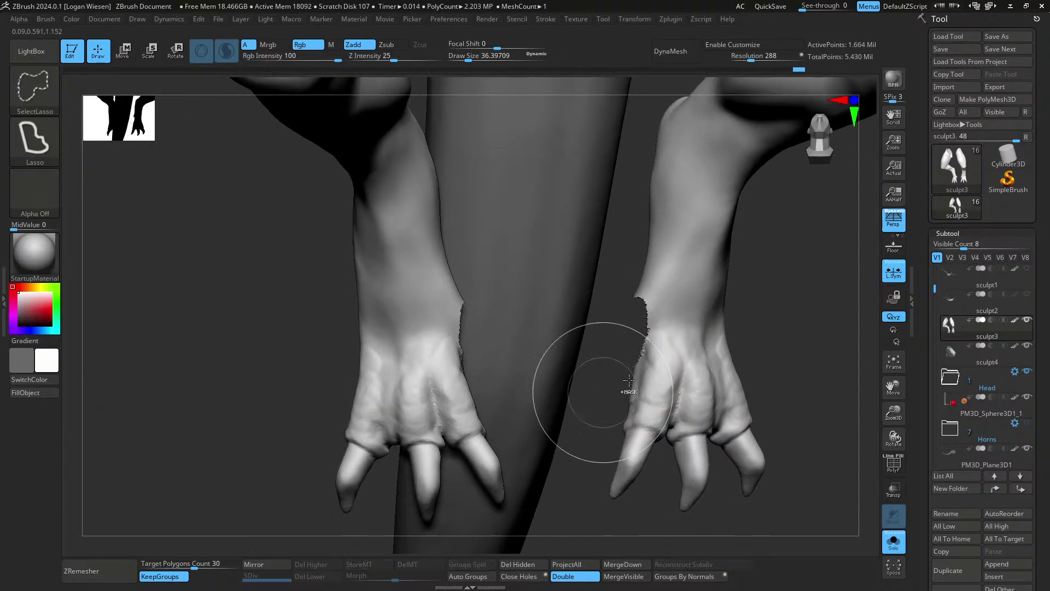
ctrl+right_drag(628, 391, 612, 351)
right_drag(612, 350, 511, 554)
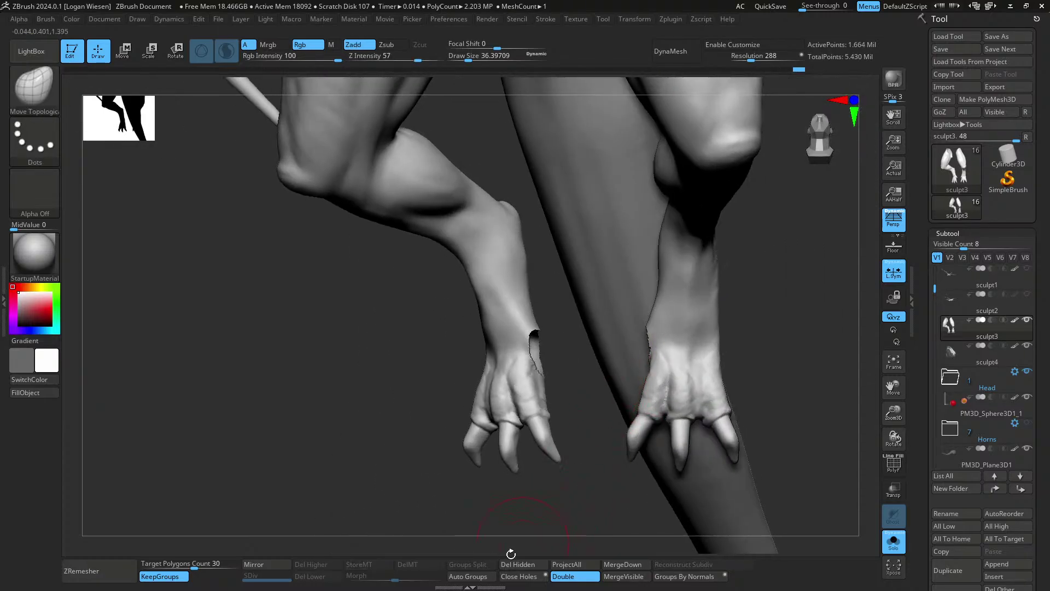
click(535, 567)
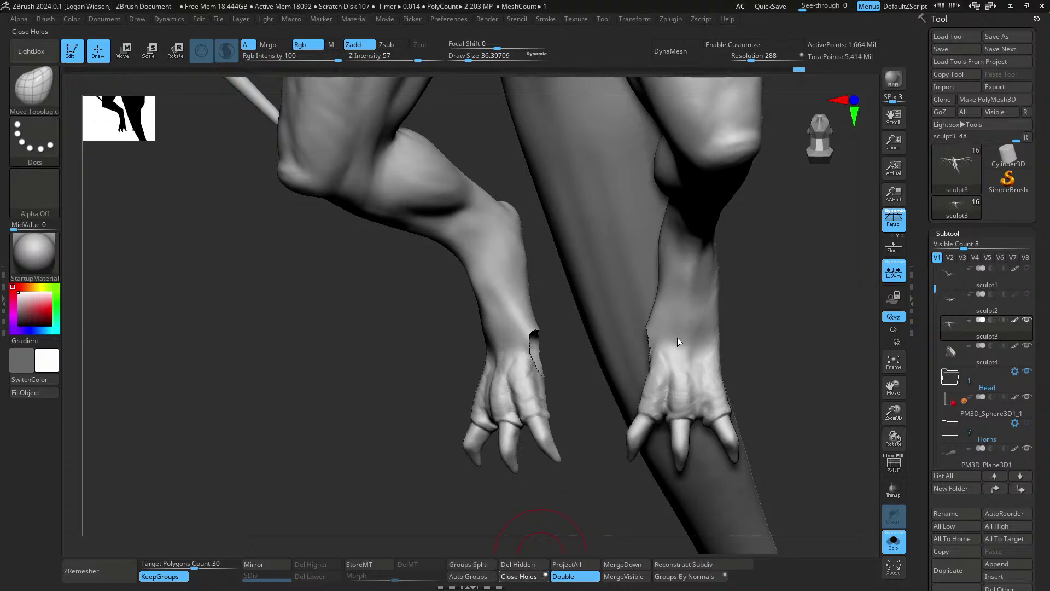
- Smooth the closed patches on the inner sides of the hind feet at draw sizes about 20.9 to 26.2
right_drag(580, 356, 646, 340)
ctrl+right_drag(646, 339, 647, 367)
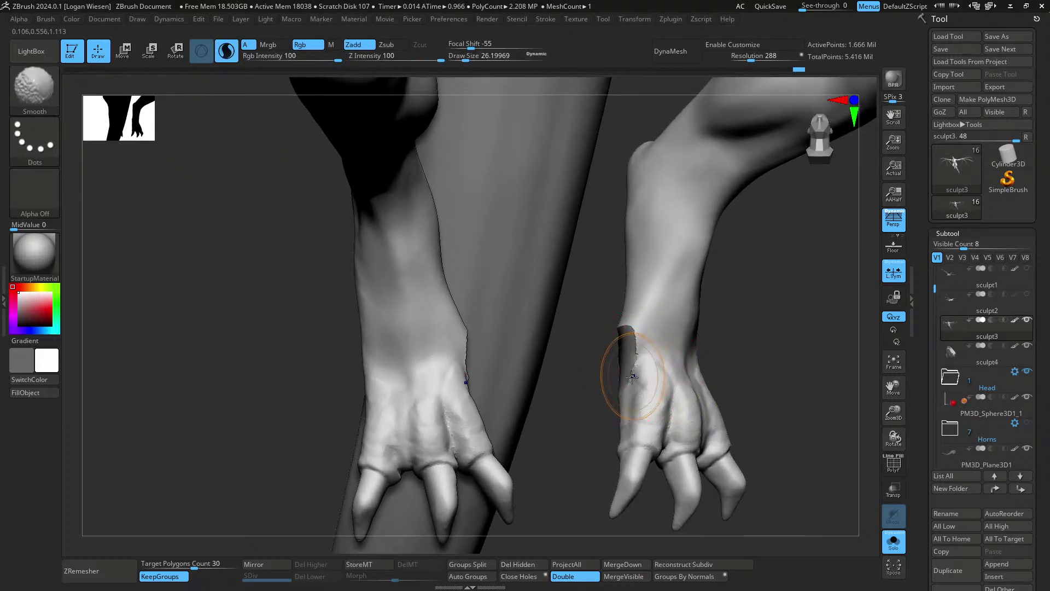
mouse_move(620, 338)
shift+mouse_down()
mouse_move(629, 359)
mouse_move(632, 342)
shift+mouse_up()
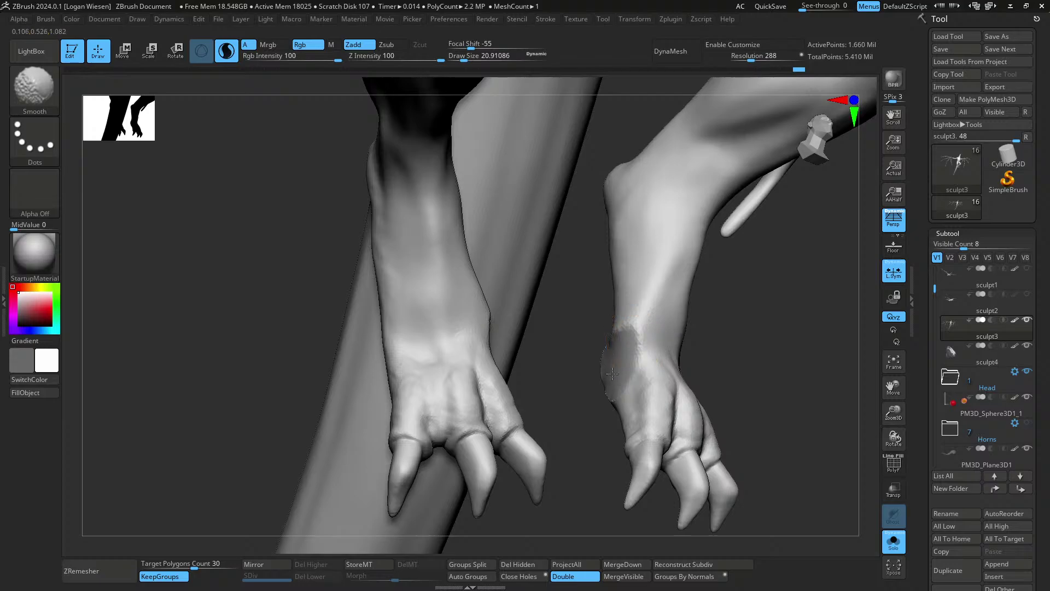
mouse_move(629, 352)
right_down()
mouse_move(645, 363)
mouse_move(635, 380)
mouse_move(645, 375)
mouse_move(593, 285)
mouse_move(632, 351)
right_up()
- Build up the patched inner sides of the hind feet with ClayBuildup at draw size about 26.2 and smooth them
key(b)
key(c)
key(b)
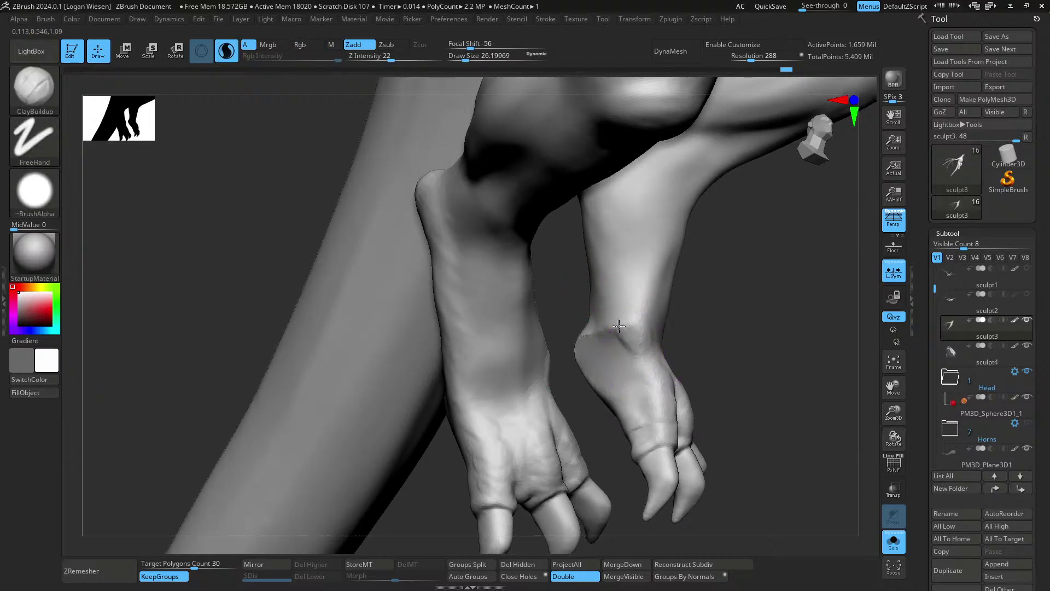
drag(602, 364, 633, 394)
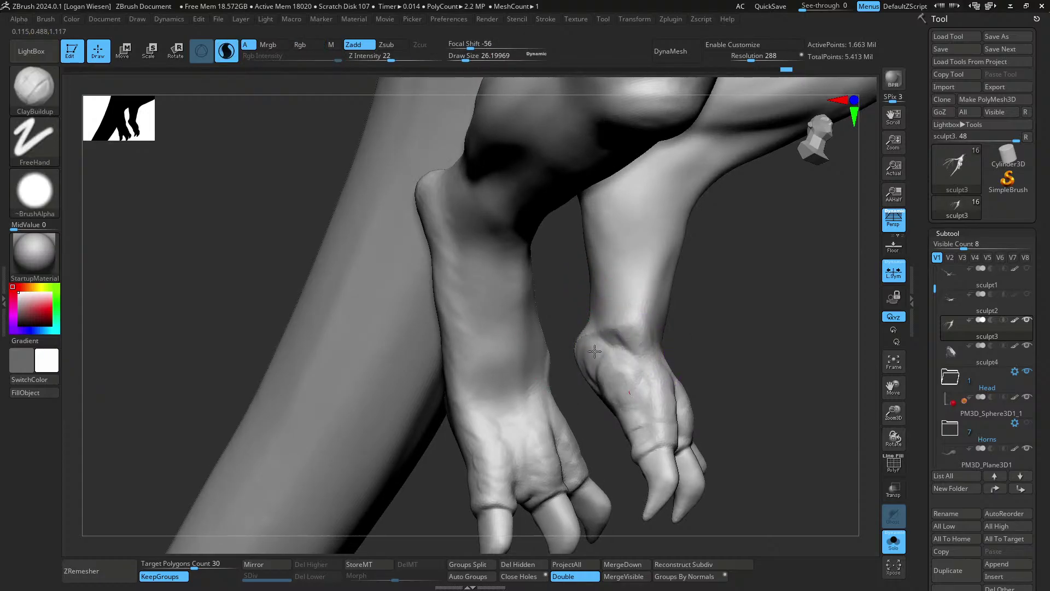
drag(633, 340, 639, 347)
right_drag(638, 347, 622, 358)
shift+drag(625, 352, 621, 345)
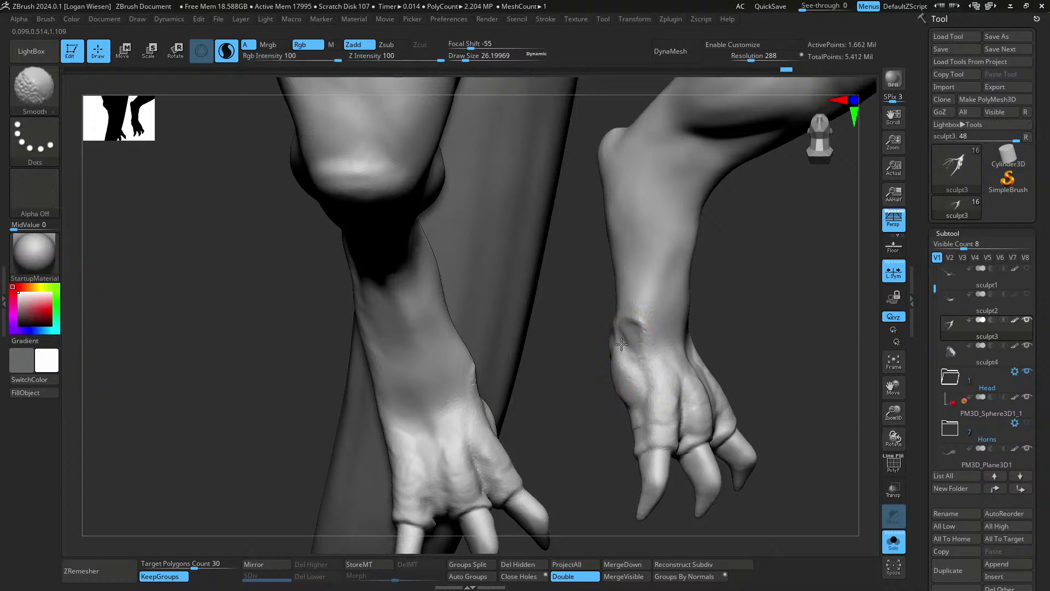
- Reshape the lower hind legs and ankles with Move Topological at draw sizes about 50.9 to 64.9
mouse_move(639, 376)
right_down()
mouse_move(627, 305)
mouse_move(647, 310)
mouse_move(653, 337)
mouse_move(657, 312)
right_up()
mouse_move(658, 273)
right_down()
mouse_move(678, 310)
mouse_move(701, 319)
mouse_move(678, 324)
right_up()
key(b)
key(m)
key(t)
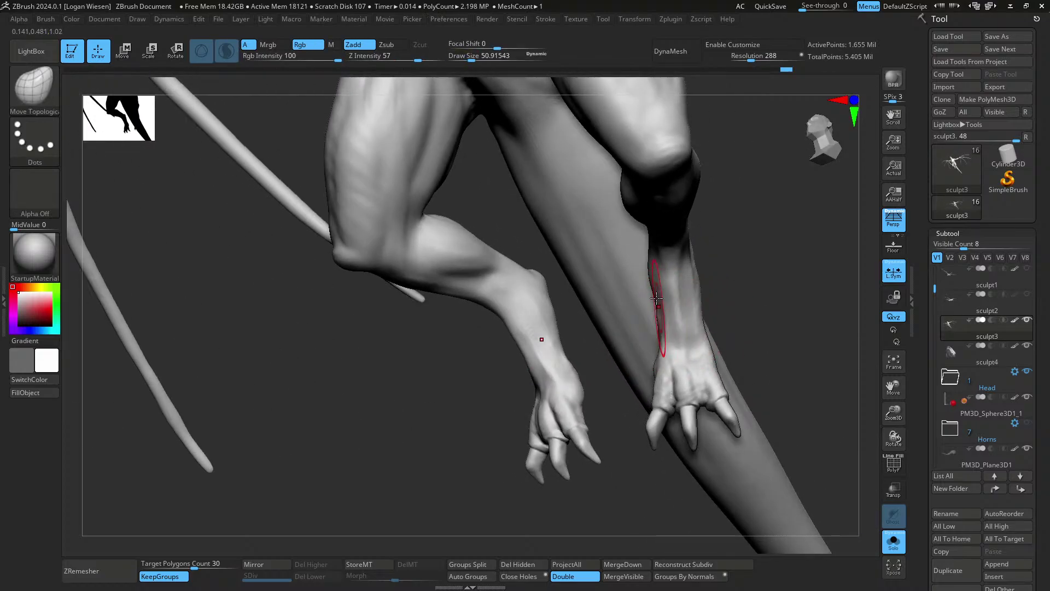
mouse_move(655, 273)
right_down()
mouse_move(696, 270)
mouse_move(694, 228)
mouse_move(681, 210)
right_up()
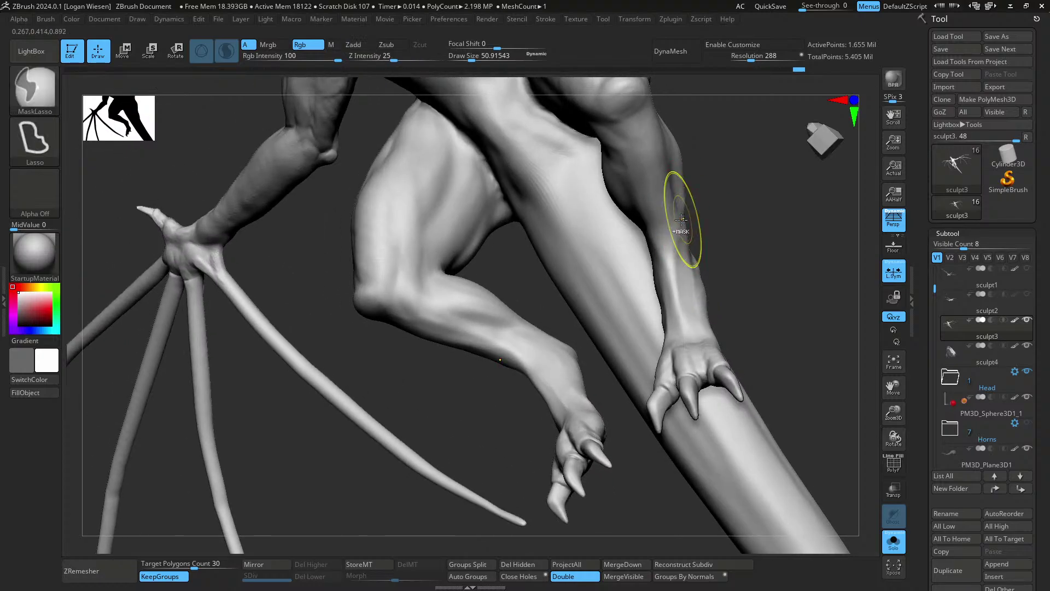
key(bracketright)
drag(678, 204, 685, 203)
right_drag(685, 204, 665, 218)
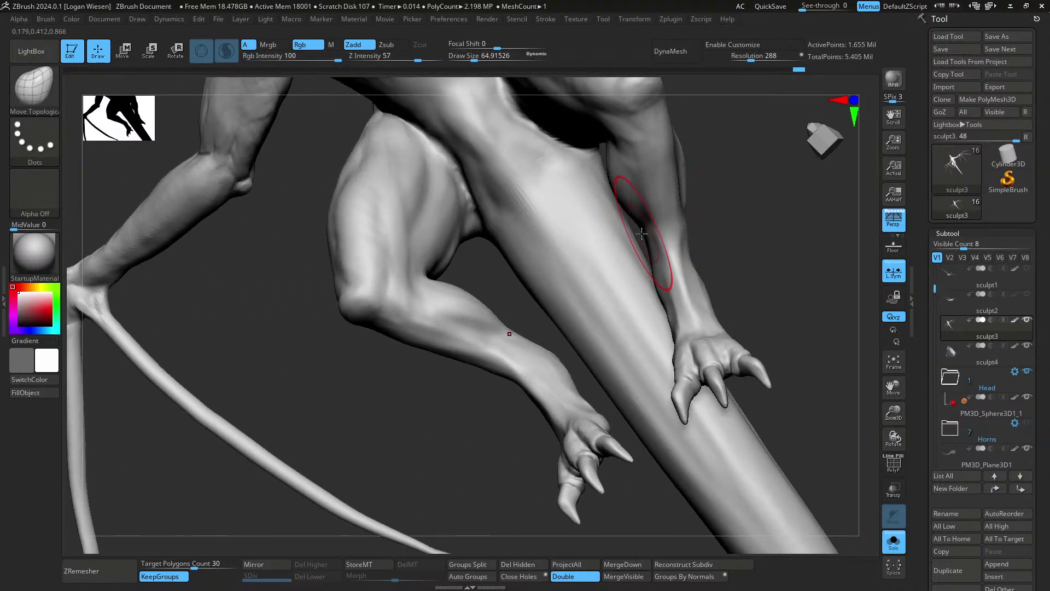
drag(645, 233, 639, 238)
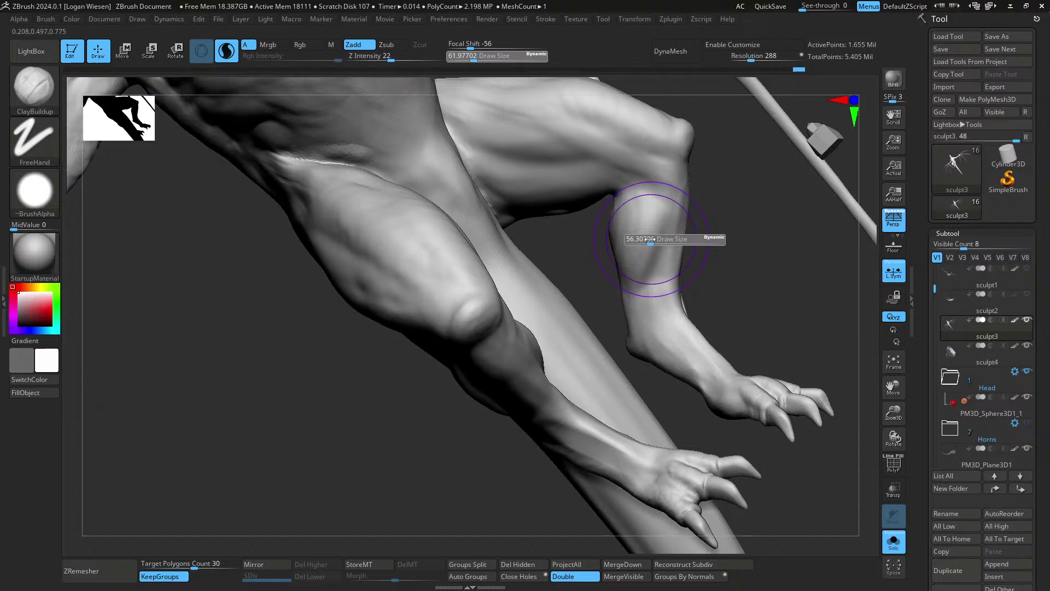
- Isolate the hind legs from the rest of the body with a lasso selection
drag(650, 239, 647, 285)
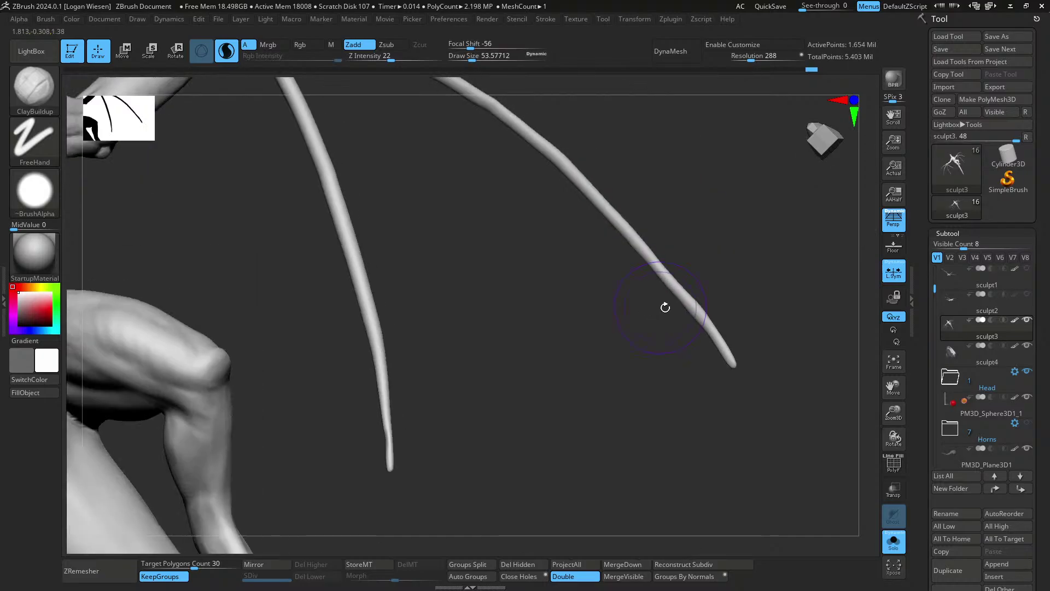
key(s)
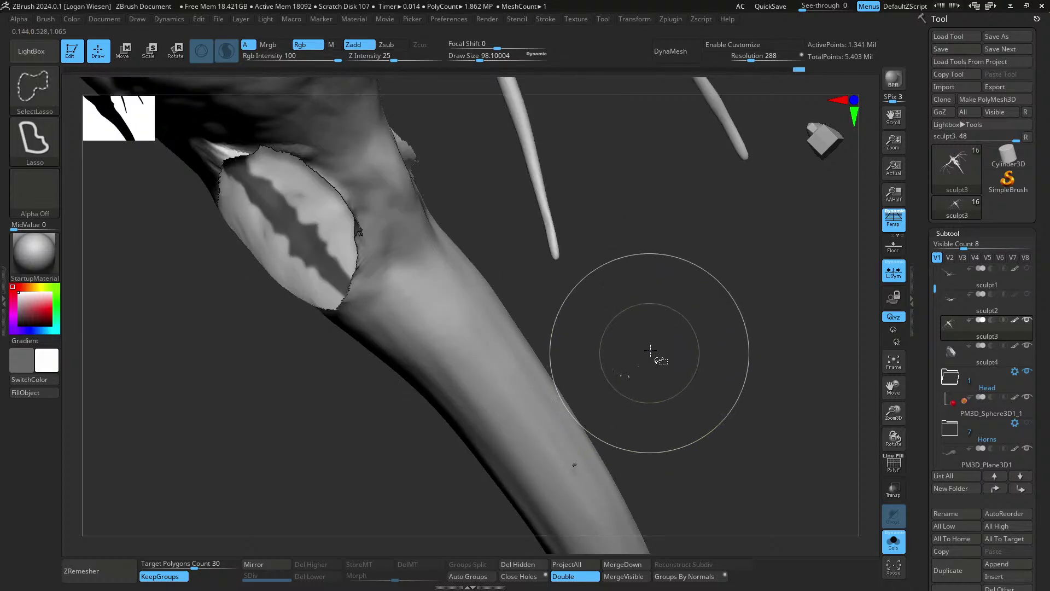
ctrl+alt+shift+drag(649, 350, 663, 379)
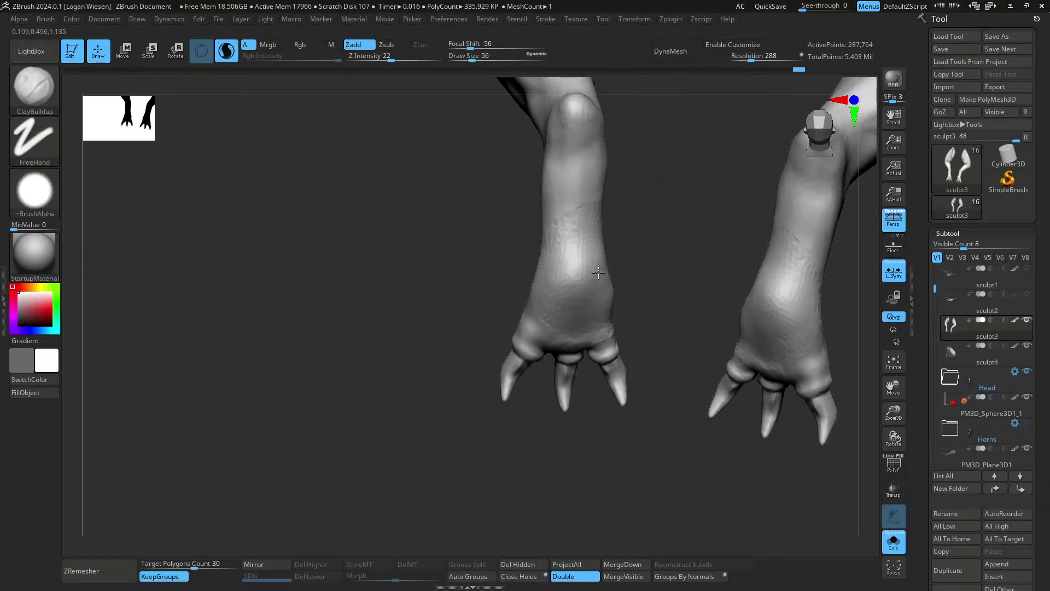
- Refine the backs of the hind feet with Move Topological at draw size about 28.1 and build up the calves with ClayBuildup at about 56.3
key(s)
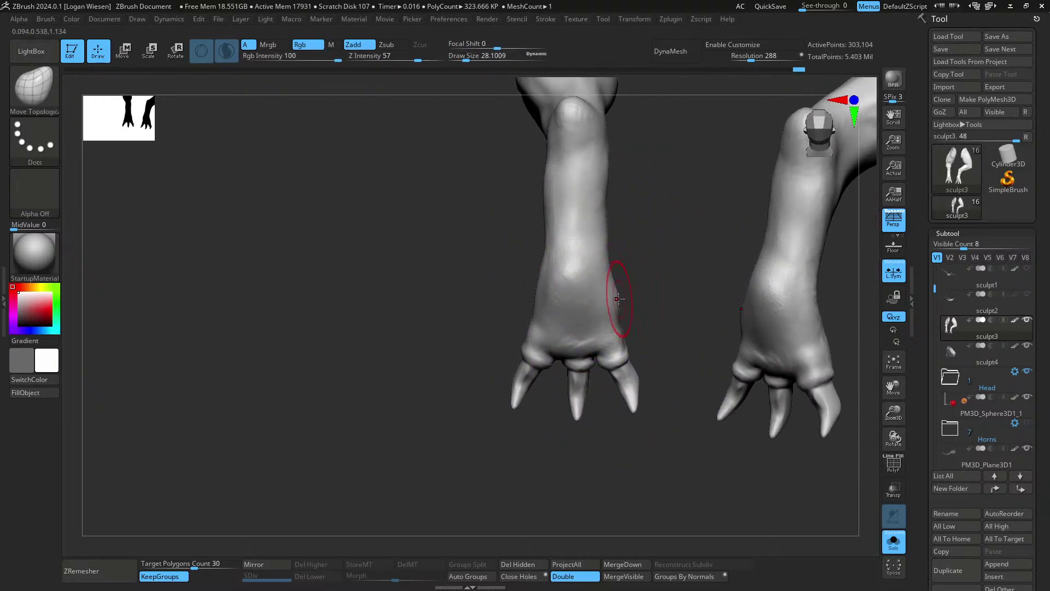
ctrl+right_drag(605, 251, 596, 208)
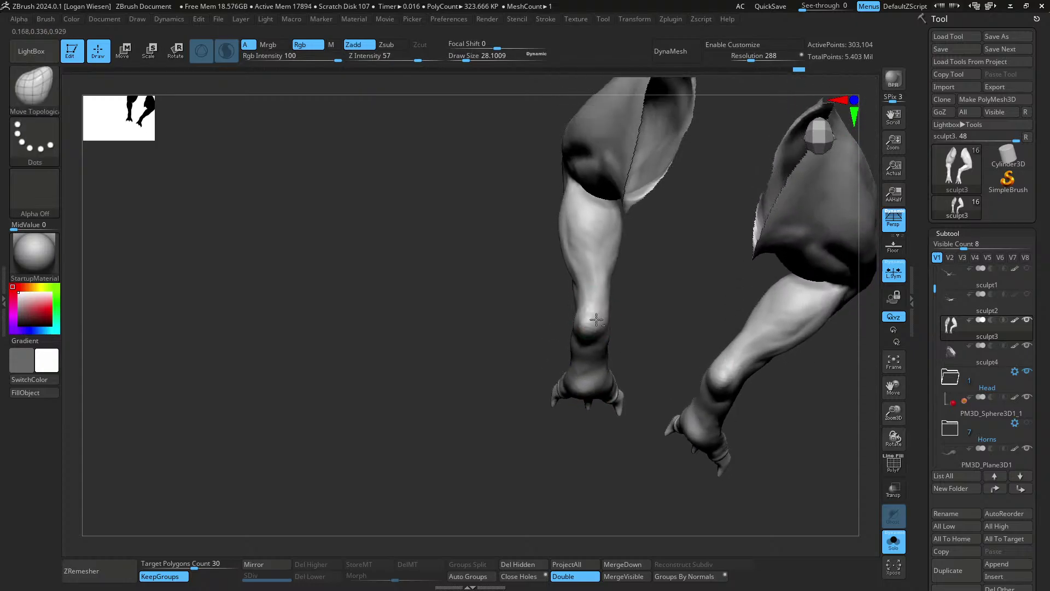
key(b)
key(c)
key(b)
key(s)
drag(578, 263, 580, 264)
mouse_move(580, 263)
right_down()
mouse_move(617, 259)
mouse_move(573, 244)
right_up()
key(s)
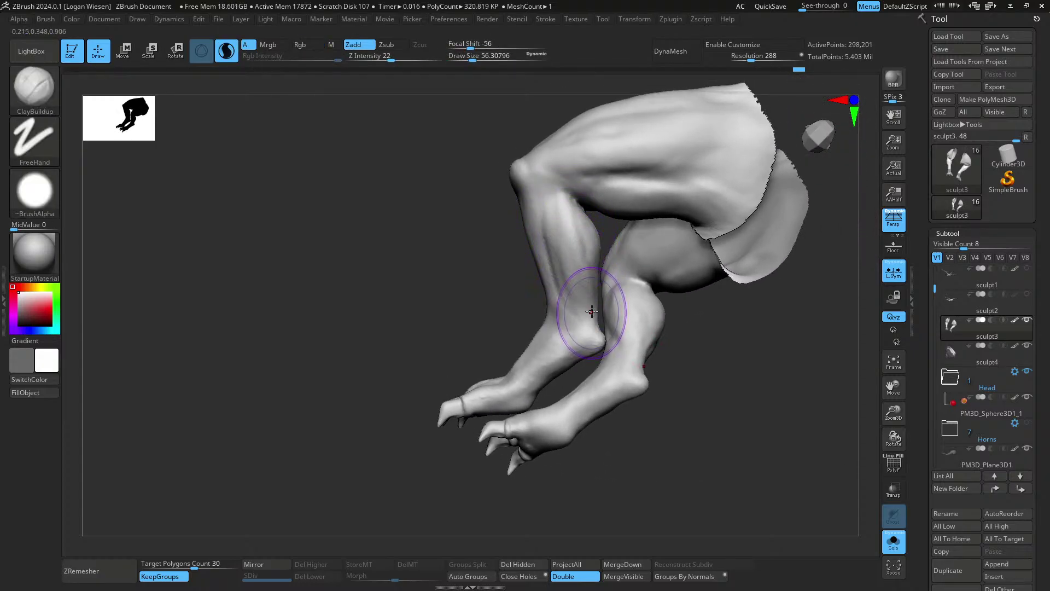
- Adjust the contours of the lower hind legs and ankles with Move Topological and ClayBuildup at draw size about 56.3
right_drag(592, 311, 586, 304)
mouse_move(571, 248)
right_down()
mouse_move(582, 280)
mouse_move(563, 260)
mouse_move(615, 247)
mouse_move(548, 235)
mouse_move(624, 253)
mouse_move(642, 235)
mouse_move(662, 237)
mouse_move(715, 349)
mouse_move(695, 295)
mouse_move(713, 329)
mouse_move(668, 283)
mouse_move(670, 328)
mouse_move(668, 225)
mouse_move(648, 334)
mouse_move(663, 360)
right_up()
key(b)
key(m)
key(t)
key(s)
key(b)
key(c)
key(b)
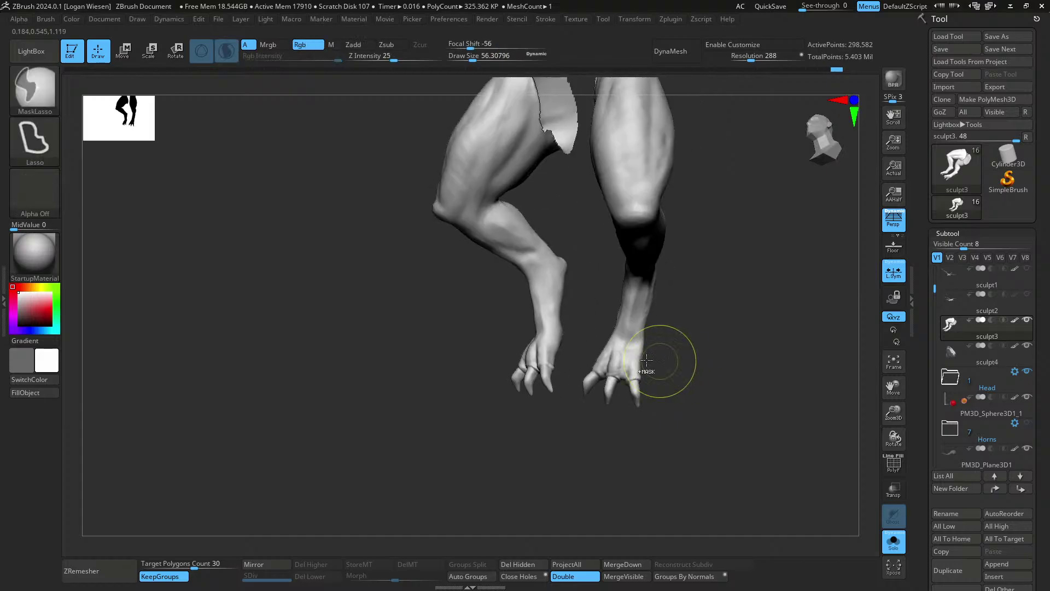
- Show the whole dragon body again
mouse_move(673, 337)
ctrl+shift+mouse_down()
mouse_move(609, 418)
mouse_move(706, 374)
ctrl+shift+mouse_up()
ctrl+shift+drag(640, 364, 651, 356)
ctrl+shift+click(706, 372)
mouse_move(705, 372)
right_down()
mouse_move(739, 354)
mouse_move(629, 363)
right_up()
mouse_move(600, 354)
ctrl+mouse_down()
mouse_move(596, 411)
mouse_move(607, 418)
ctrl+mouse_up()
mouse_move(607, 417)
right_down()
mouse_move(668, 389)
mouse_move(722, 342)
mouse_move(659, 290)
mouse_move(690, 386)
right_up()
right_drag(668, 269, 676, 292)
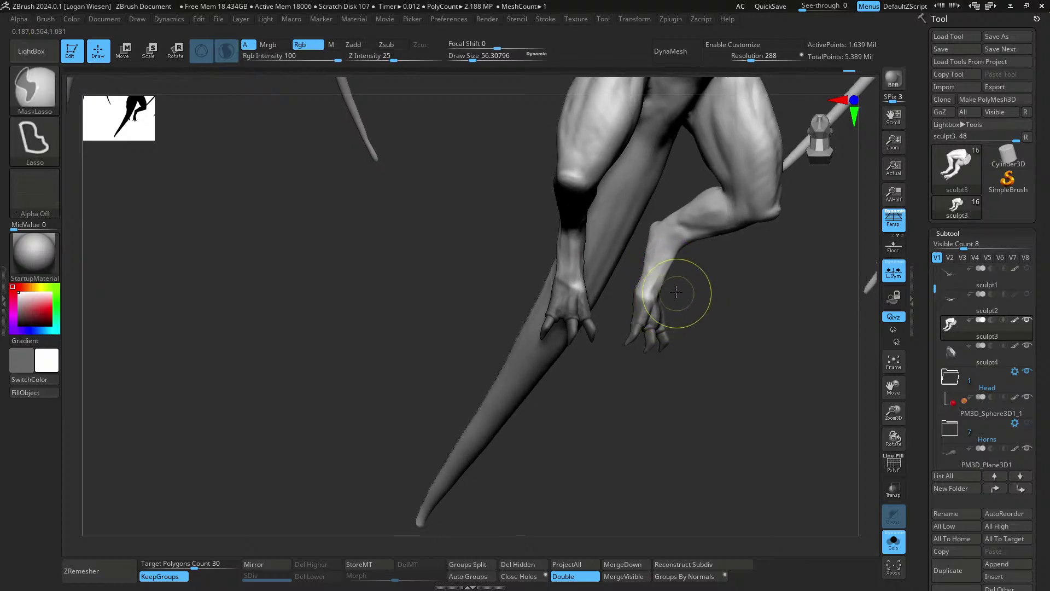
ctrl+drag(728, 345, 727, 330)
mouse_move(726, 330)
right_down()
mouse_move(687, 345)
mouse_move(655, 268)
mouse_move(665, 249)
mouse_move(752, 312)
mouse_move(704, 314)
mouse_move(689, 348)
mouse_move(671, 303)
right_up()
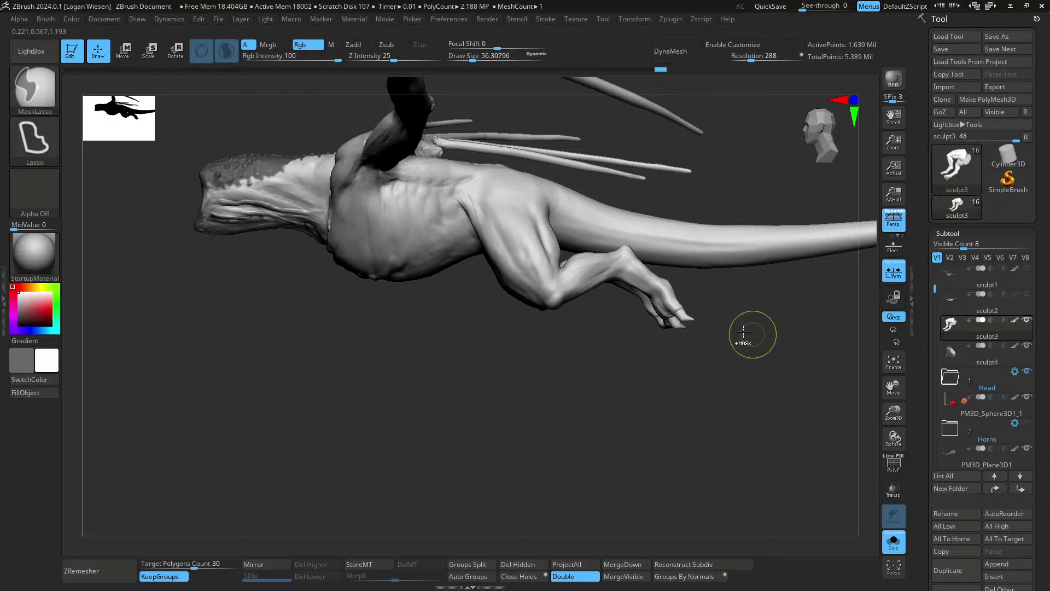
- Mask everything except the hind feet and rotate the feet at the ankles with the transform gizmo
key(w)
ctrl+click(611, 319)
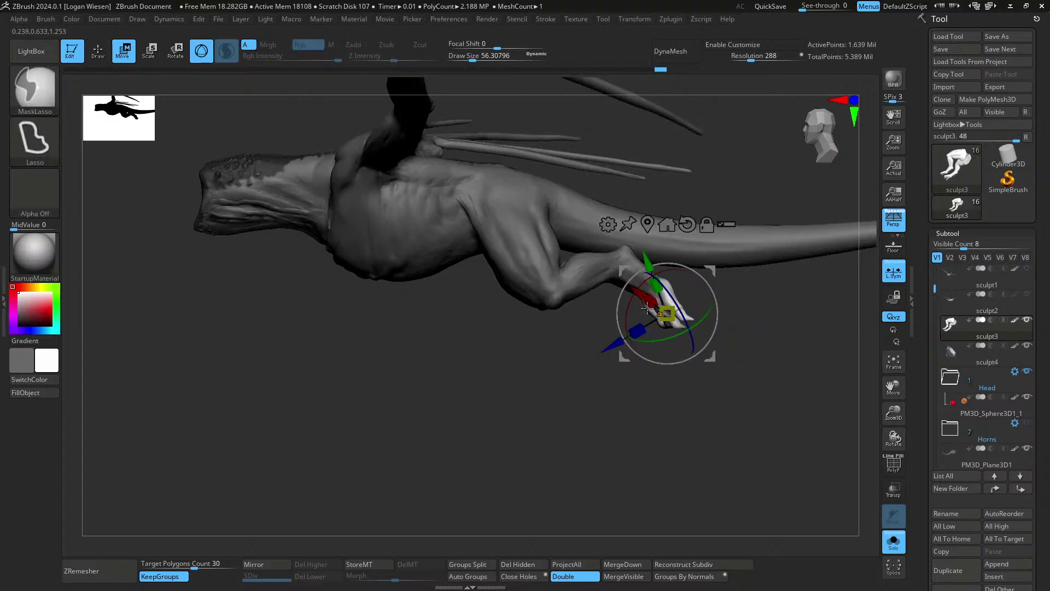
drag(626, 302, 628, 300)
ctrl+right_drag(706, 296, 685, 290)
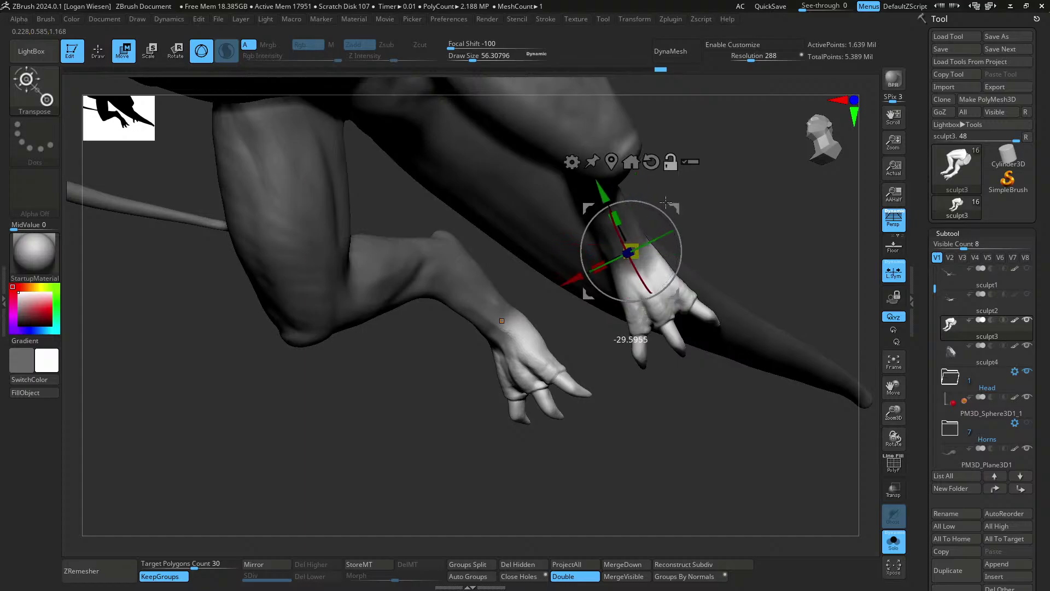
right_drag(666, 203, 674, 285)
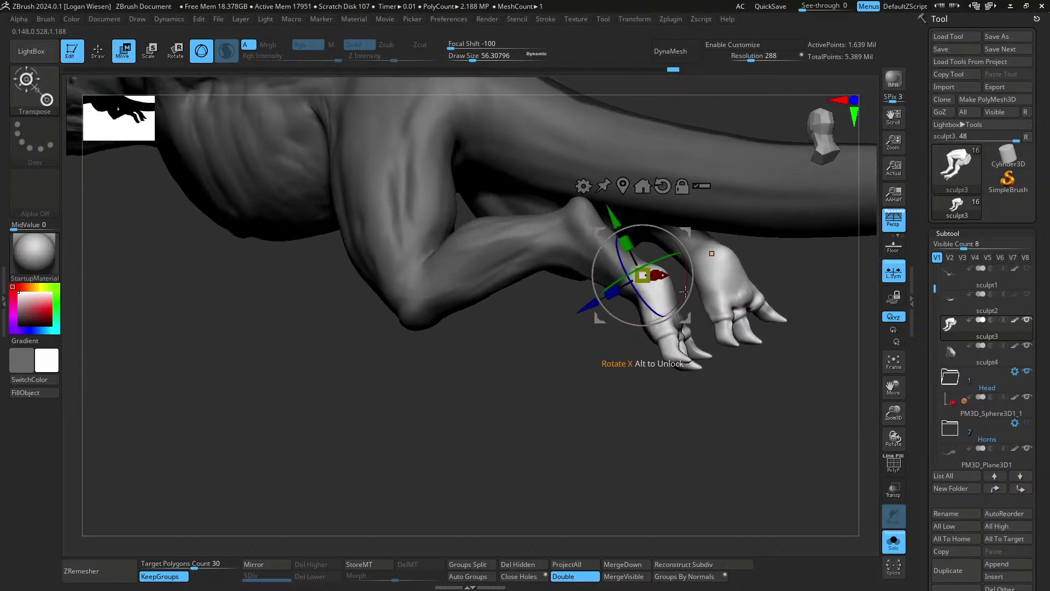
drag(687, 298, 654, 330)
- Scale the unmasked hind feet uniformly with the transform gizmo and hide the surrounding interface
mouse_move(652, 330)
right_down()
mouse_move(689, 337)
mouse_move(645, 364)
mouse_move(631, 332)
mouse_move(678, 338)
mouse_move(621, 345)
mouse_move(625, 359)
mouse_move(660, 343)
mouse_move(674, 388)
mouse_move(626, 287)
right_up()
key(q)
key(w)
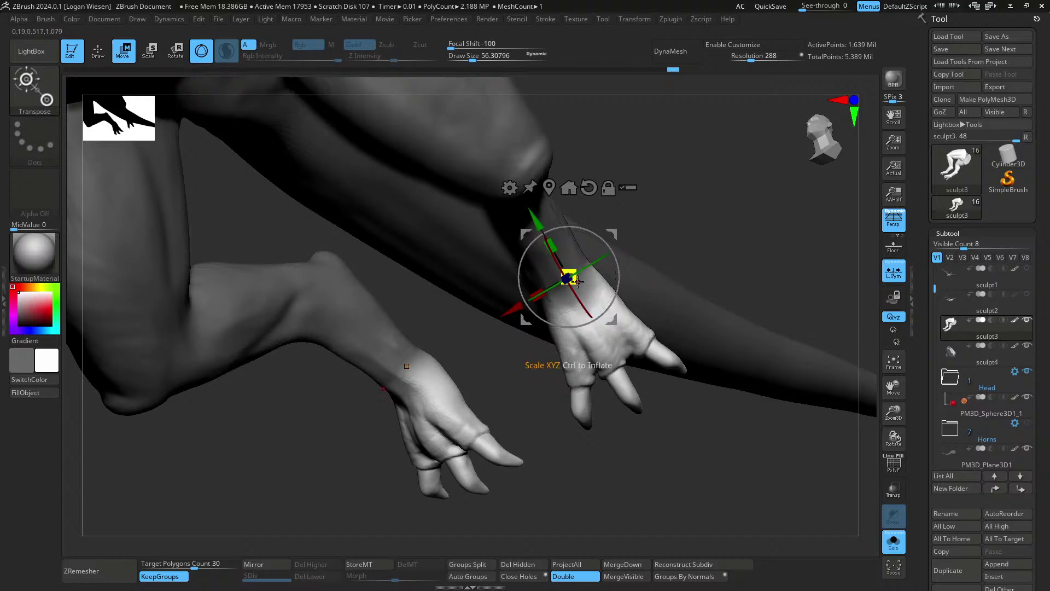
drag(577, 281, 587, 283)
key(q)
mouse_move(648, 332)
ctrl+right_down()
mouse_move(647, 294)
mouse_move(668, 333)
mouse_move(603, 317)
mouse_move(593, 291)
mouse_move(656, 336)
mouse_move(664, 368)
mouse_move(664, 394)
mouse_move(654, 349)
mouse_move(653, 398)
mouse_move(594, 391)
ctrl+right_up()
key(w)
drag(585, 293, 586, 288)
key(Tab)
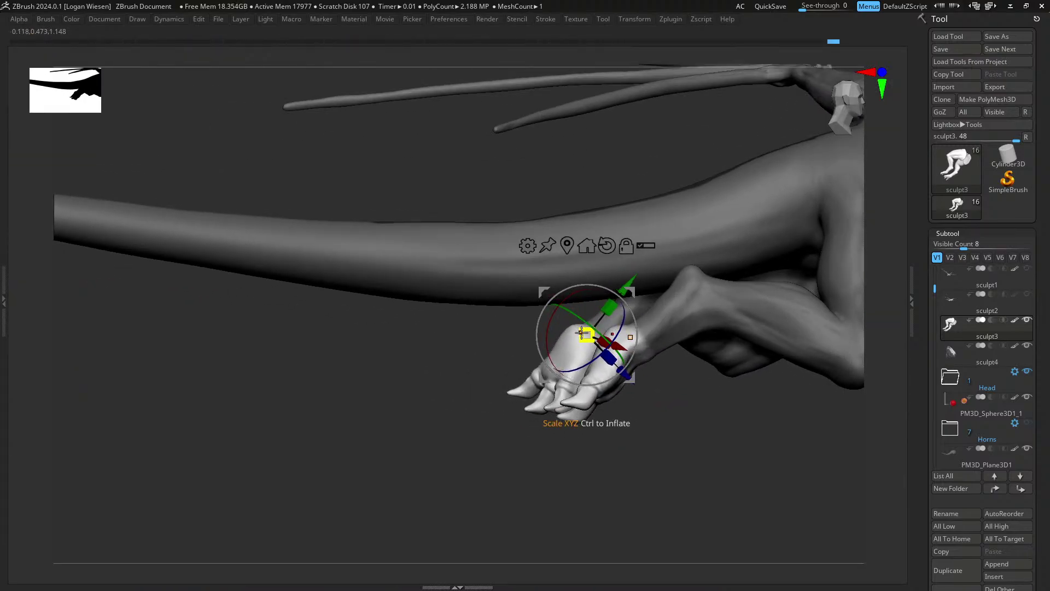
- Clear the mask and reshape the back of the hind leg around the knee with the Move Topological brush
key(Tab)
key(q)
mouse_move(573, 356)
right_down()
mouse_move(680, 356)
mouse_move(677, 327)
right_up()
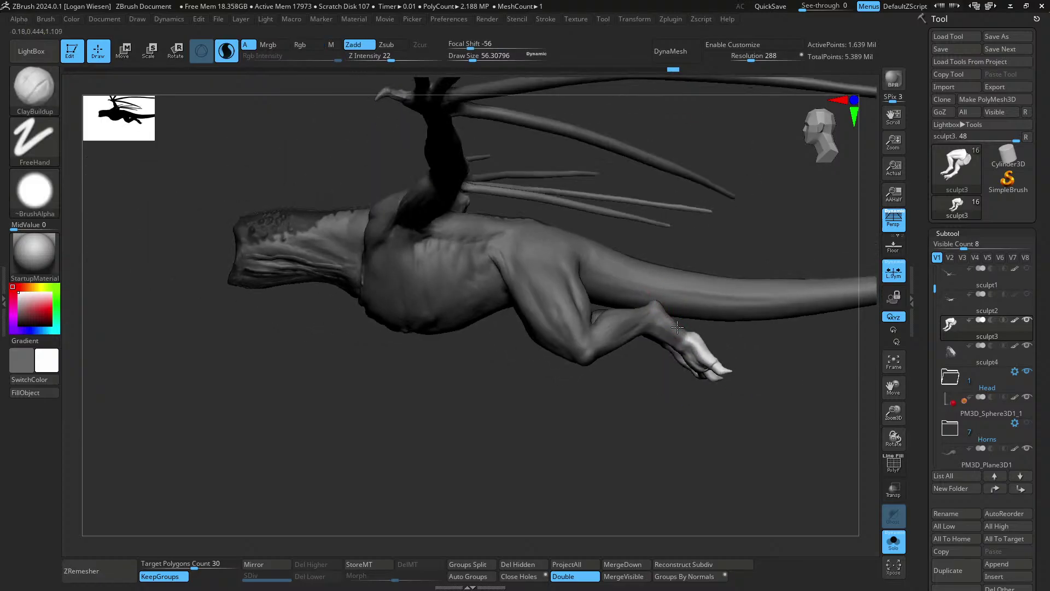
mouse_move(649, 419)
right_down()
mouse_move(673, 405)
mouse_move(657, 437)
mouse_move(648, 414)
mouse_move(663, 387)
mouse_move(651, 353)
mouse_move(650, 379)
mouse_move(628, 336)
mouse_move(593, 334)
right_up()
key(b)
key(m)
key(t)
ctrl+right_drag(475, 335, 491, 320)
key(s)
drag(464, 349, 477, 351)
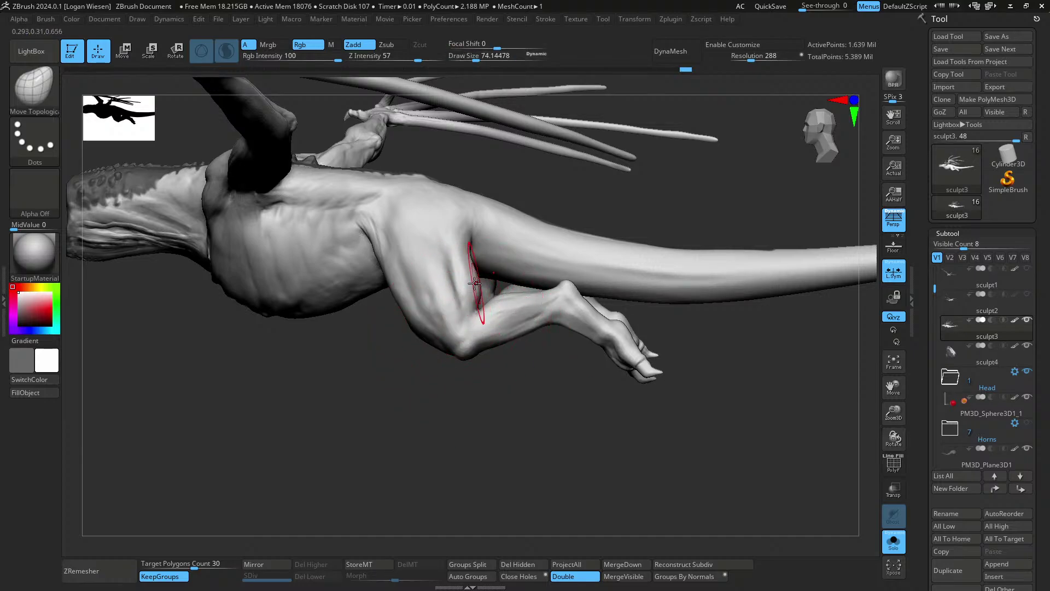
drag(490, 299, 495, 296)
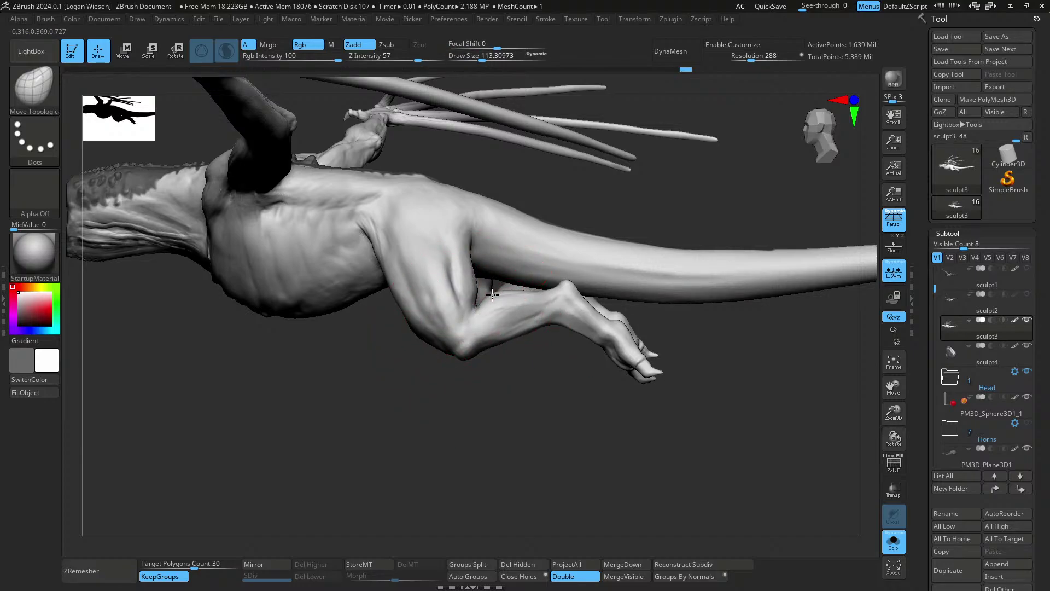
- Build up the form of the lower hind leg with the ClayBuildup brush
mouse_move(606, 305)
ctrl+right_down()
mouse_move(596, 323)
mouse_move(587, 313)
mouse_move(612, 333)
mouse_move(648, 265)
mouse_move(574, 300)
mouse_move(609, 332)
mouse_move(616, 289)
ctrl+right_up()
key(s)
key(b)
key(c)
key(b)
drag(615, 317, 609, 307)
mouse_move(608, 307)
ctrl+right_down()
mouse_move(614, 321)
mouse_move(611, 283)
ctrl+right_up()
- Isolate the hind legs by hiding the rest of the creature's body
ctrl+shift+drag(548, 435, 578, 426)
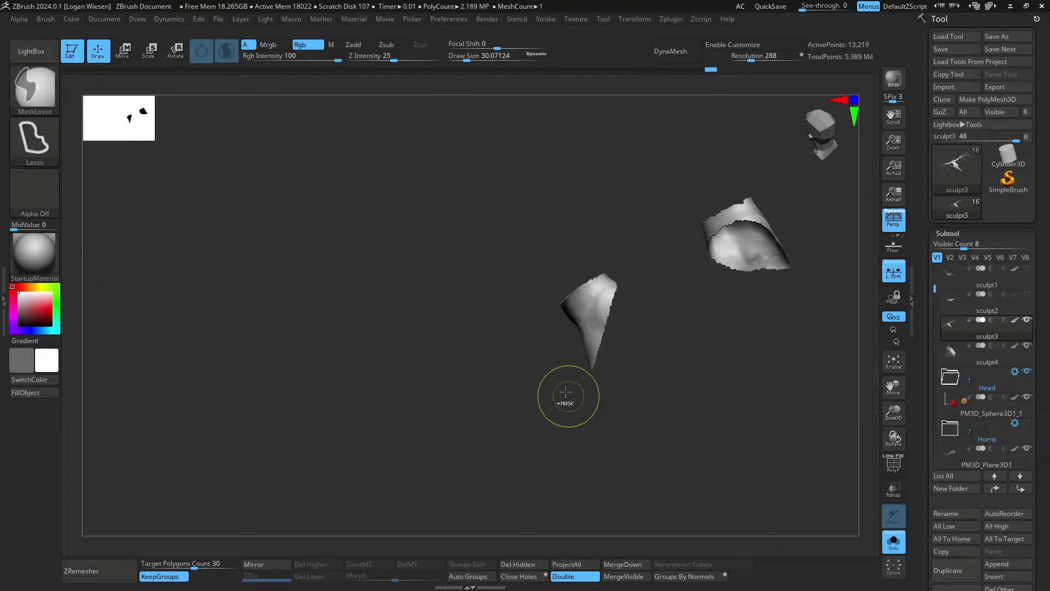
key(ctrl+z)
ctrl+right_drag(567, 399, 558, 300)
ctrl+shift+click(575, 287)
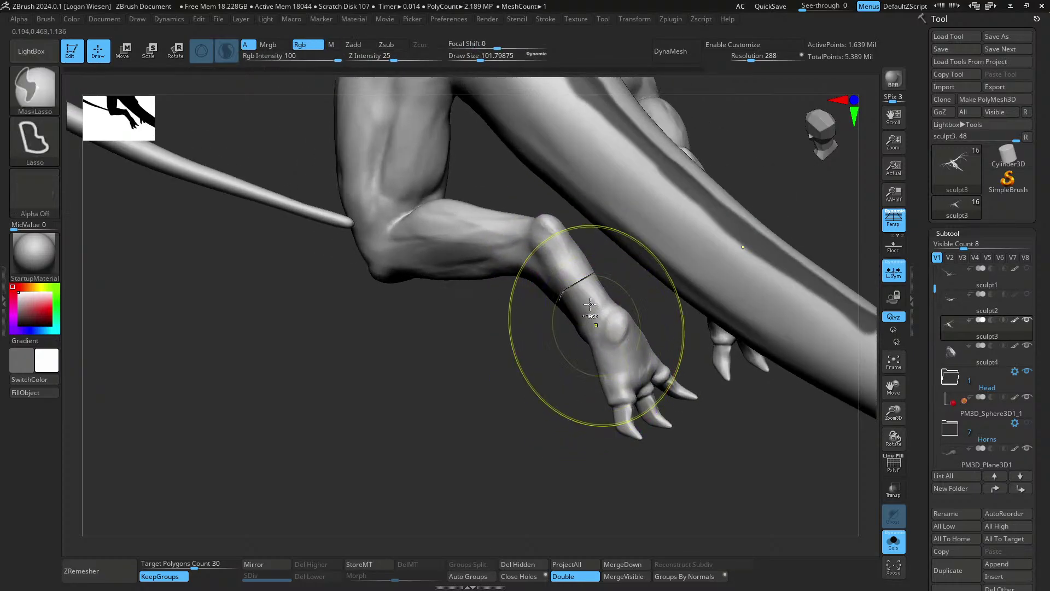
ctrl+shift+click(585, 334)
- Reshape the heel, sole and sides of the hind feet with the Move Topological brush at a draw size of about 36 to 46
key(b)
key(m)
key(t)
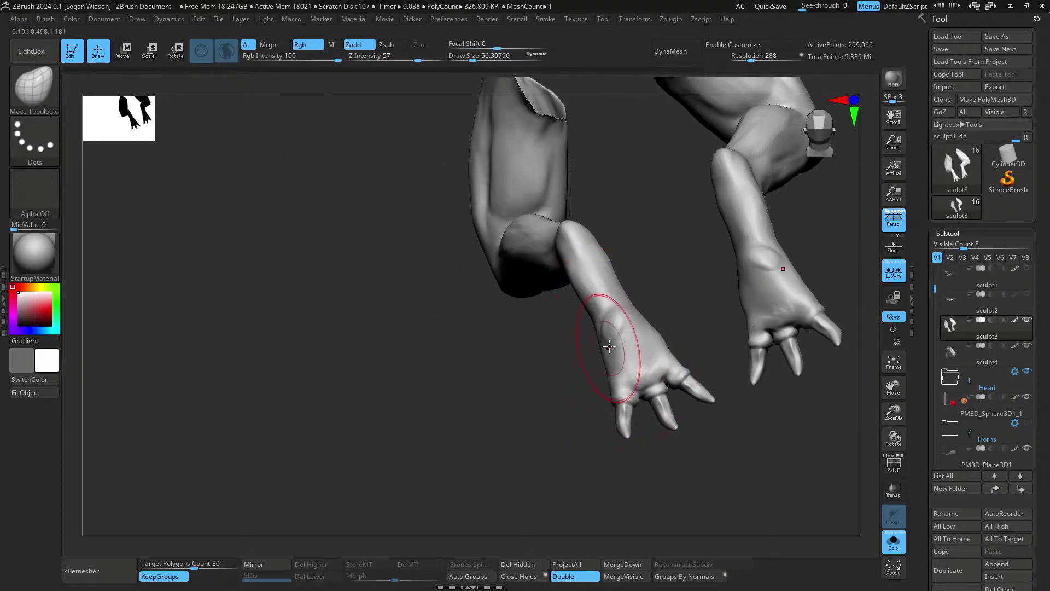
key(s)
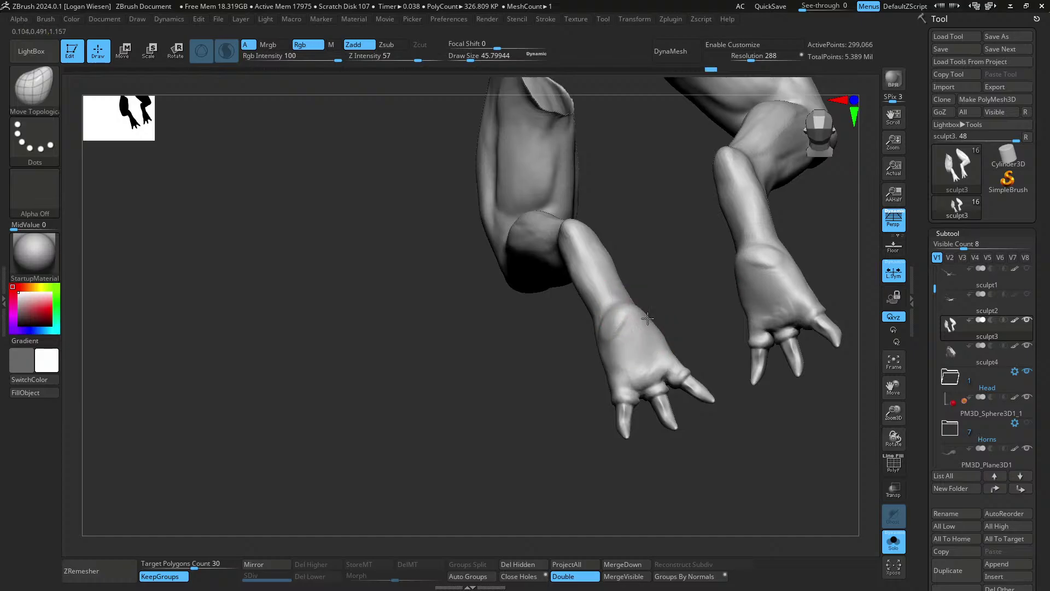
drag(648, 318, 651, 317)
right_drag(651, 317, 659, 339)
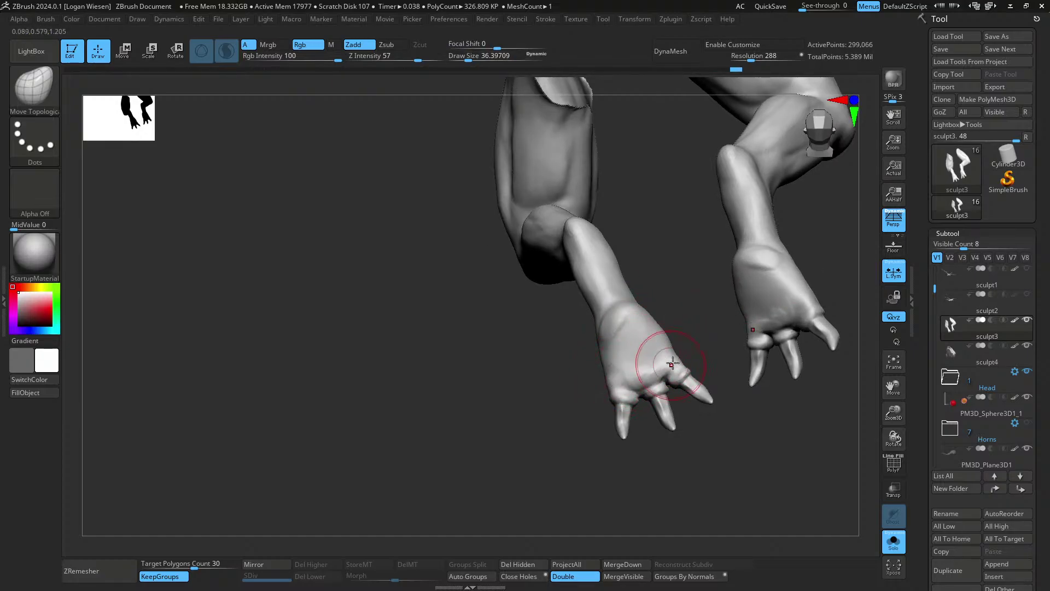
right_drag(678, 352, 665, 330)
right_drag(604, 347, 676, 350)
ctrl+right_drag(676, 350, 677, 309)
mouse_move(676, 310)
right_down()
mouse_move(660, 352)
mouse_move(680, 336)
mouse_move(668, 339)
right_up()
ctrl+right_drag(641, 281, 622, 295)
- Add volume along the front of the lower legs above the feet with ClayBuildup at a draw size of about 46 to 51
key(b)
key(c)
key(b)
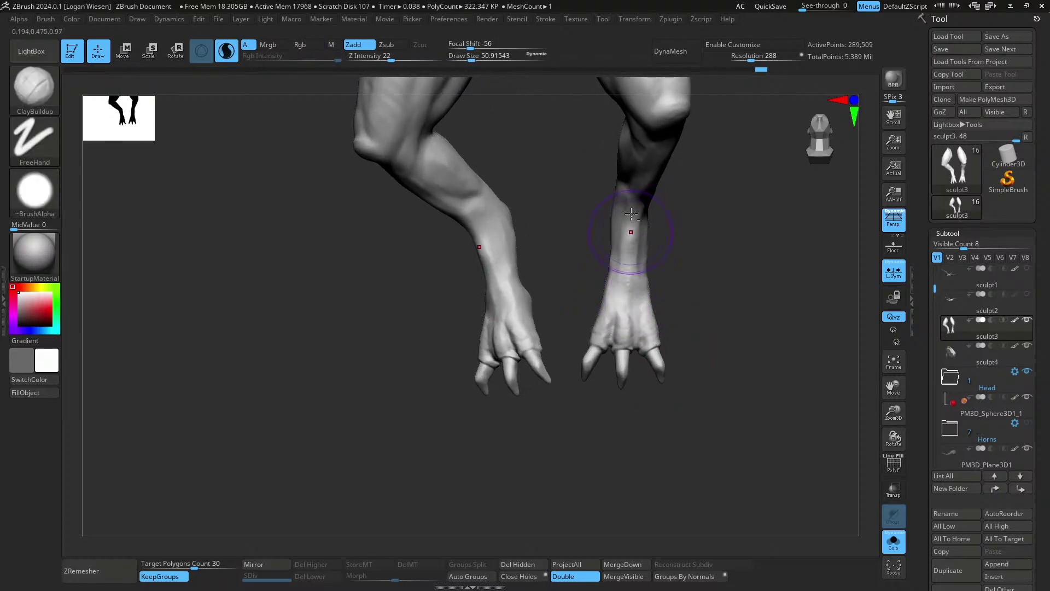
drag(630, 279, 633, 180)
alt+right_drag(639, 239, 639, 339)
right_drag(640, 340, 648, 234)
key(s)
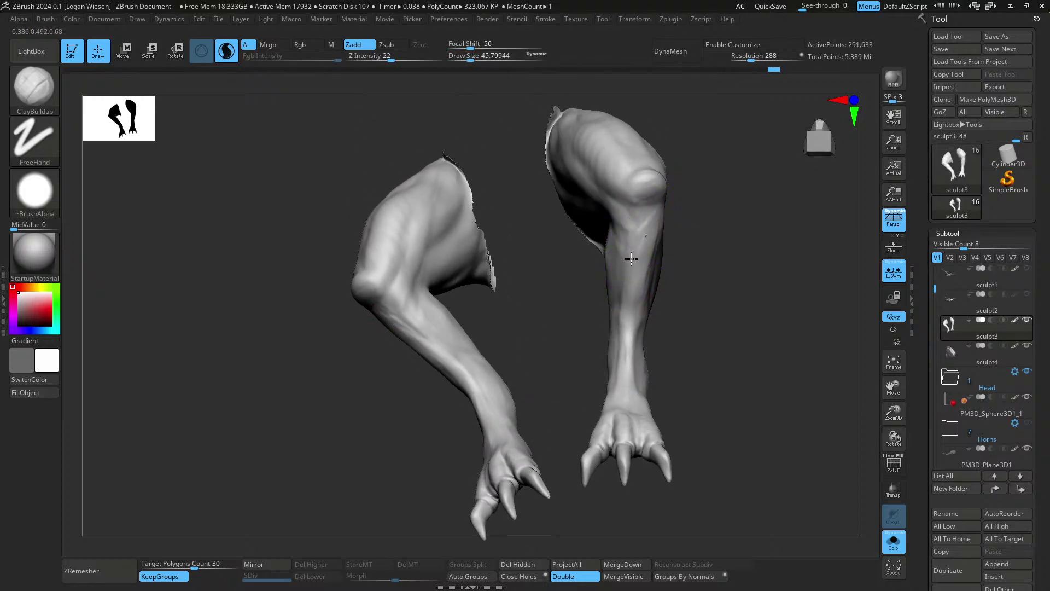
mouse_move(625, 186)
right_down()
mouse_move(636, 203)
mouse_move(661, 180)
mouse_move(652, 148)
mouse_move(691, 213)
mouse_move(584, 232)
mouse_move(684, 215)
mouse_move(654, 260)
mouse_move(711, 262)
mouse_move(734, 284)
mouse_move(675, 240)
mouse_move(692, 321)
mouse_move(664, 215)
mouse_move(516, 274)
mouse_move(586, 309)
mouse_move(612, 279)
right_up()
- Sculpt raised scale bumps down the back of the lower legs with ClayBuildup at a draw size of about 15
key(s)
drag(621, 286, 617, 287)
right_drag(616, 287, 626, 311)
key(s)
drag(626, 311, 613, 309)
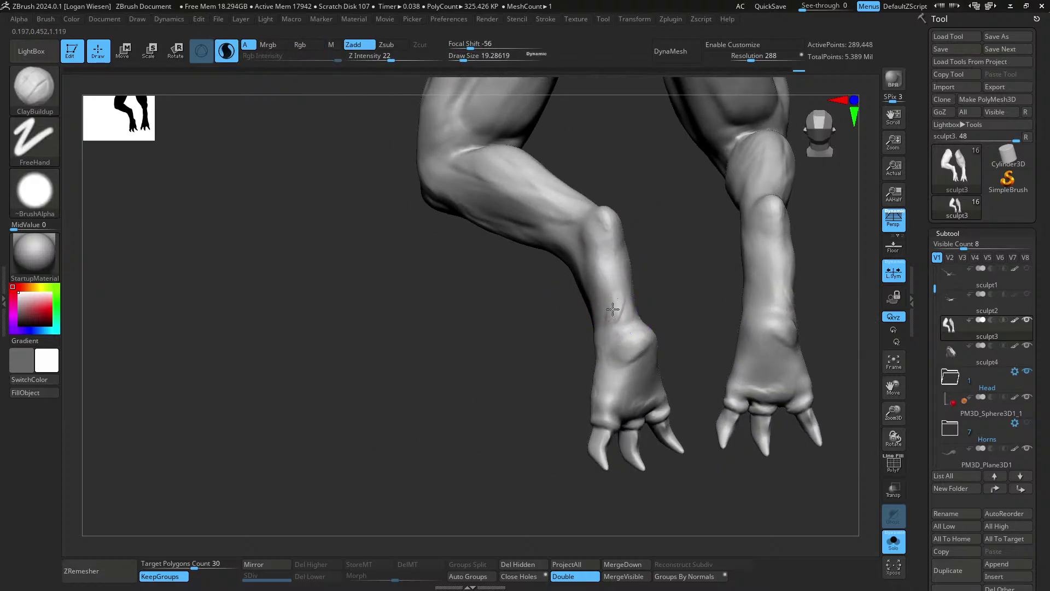
right_drag(608, 245, 625, 267)
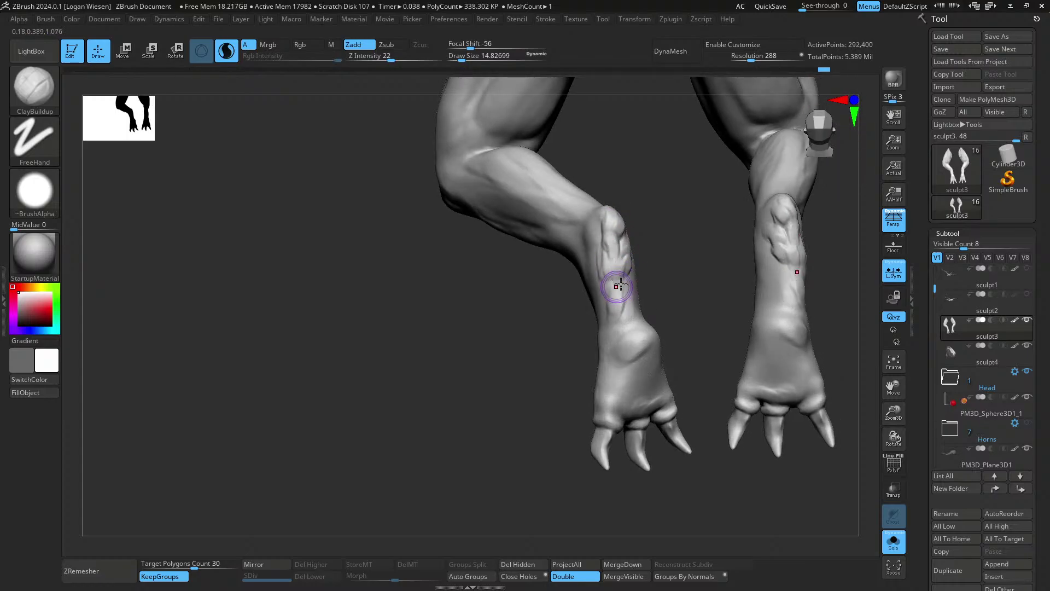
right_drag(620, 333, 625, 279)
- Pull the scale bumps behind the ankles into pointed spikes with the SnakeHook brush at a draw size of about 15
key(b)
key(s)
key(h)
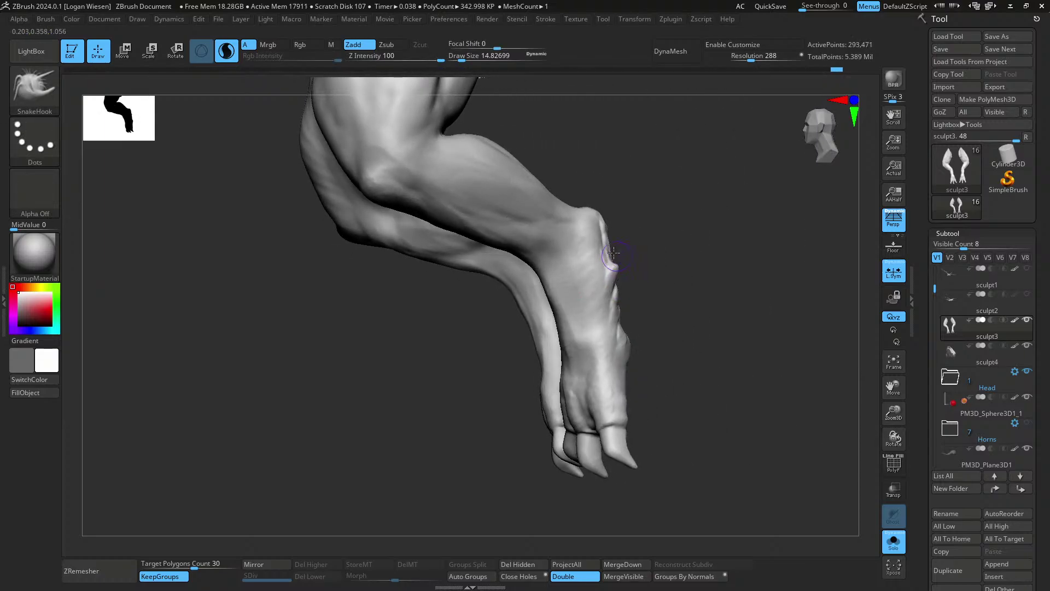
mouse_move(617, 241)
right_down()
mouse_move(604, 219)
mouse_move(565, 223)
mouse_move(621, 227)
right_up()
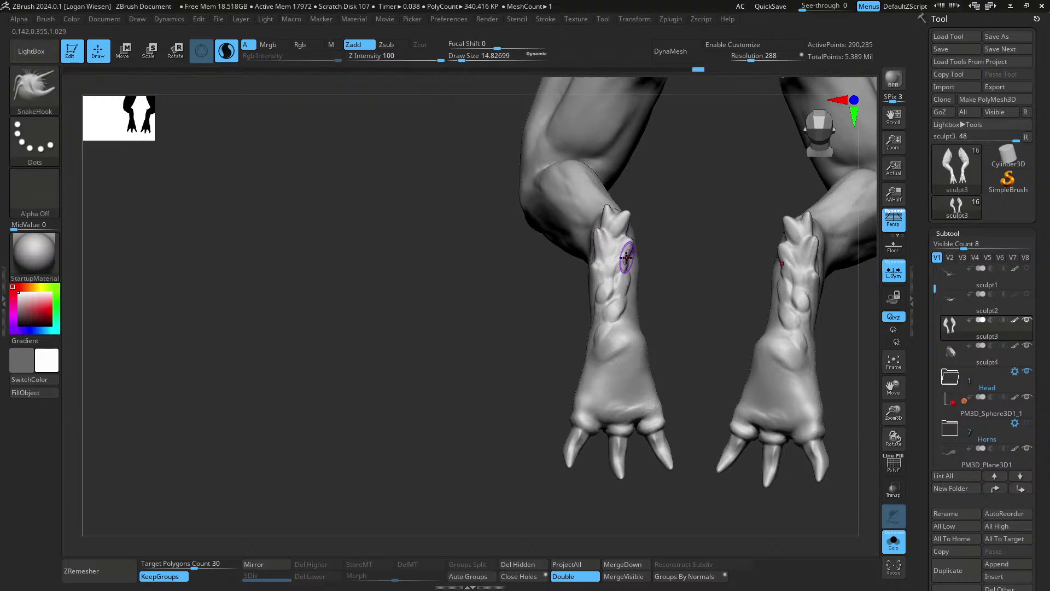
mouse_move(623, 291)
right_down()
mouse_move(665, 290)
mouse_move(654, 269)
mouse_move(656, 305)
mouse_move(685, 304)
mouse_move(680, 312)
right_up()
drag(680, 312, 687, 295)
right_drag(687, 296, 688, 314)
- Add more rounded scales across the back and side of the lower legs with ClayBuildup at a draw size of about 12 to 13
key(b)
key(c)
key(b)
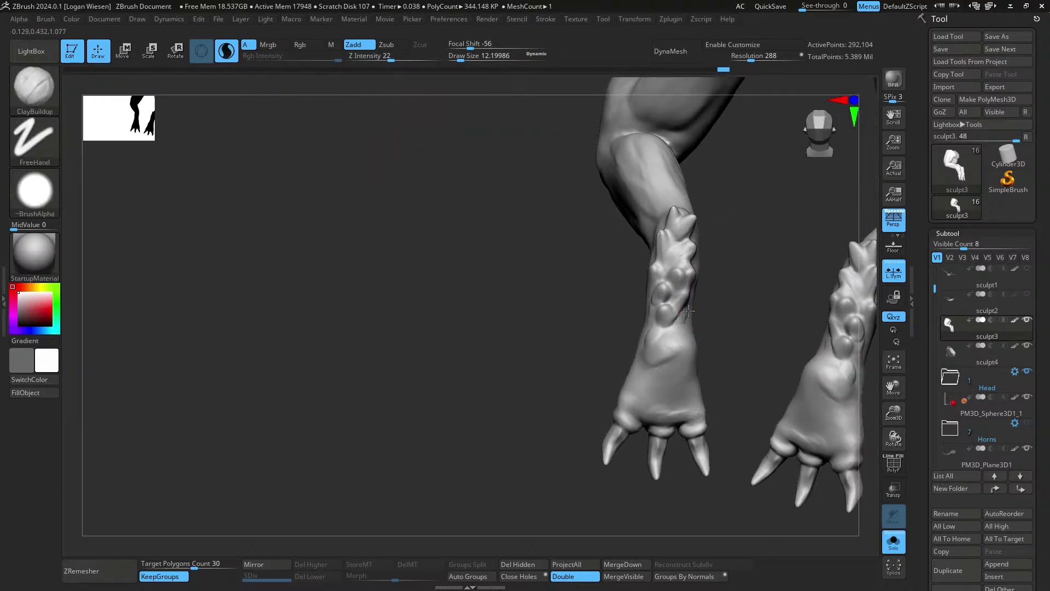
drag(687, 314, 687, 328)
right_drag(687, 328, 680, 265)
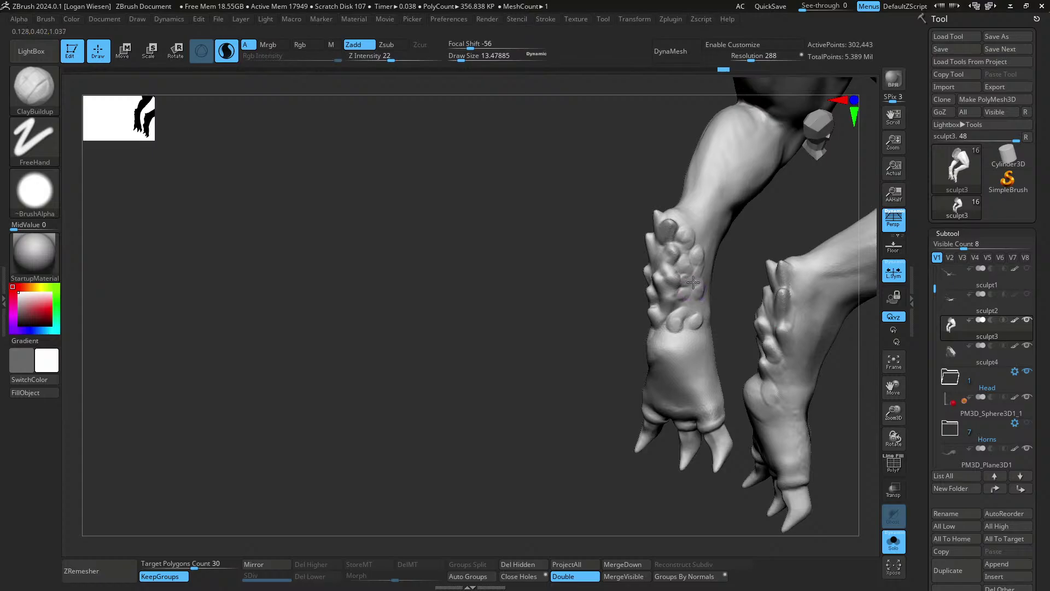
right_drag(702, 309, 697, 261)
- Draw out the added lower-leg scales into points with the SnakeHook brush
key(b)
key(s)
key(h)
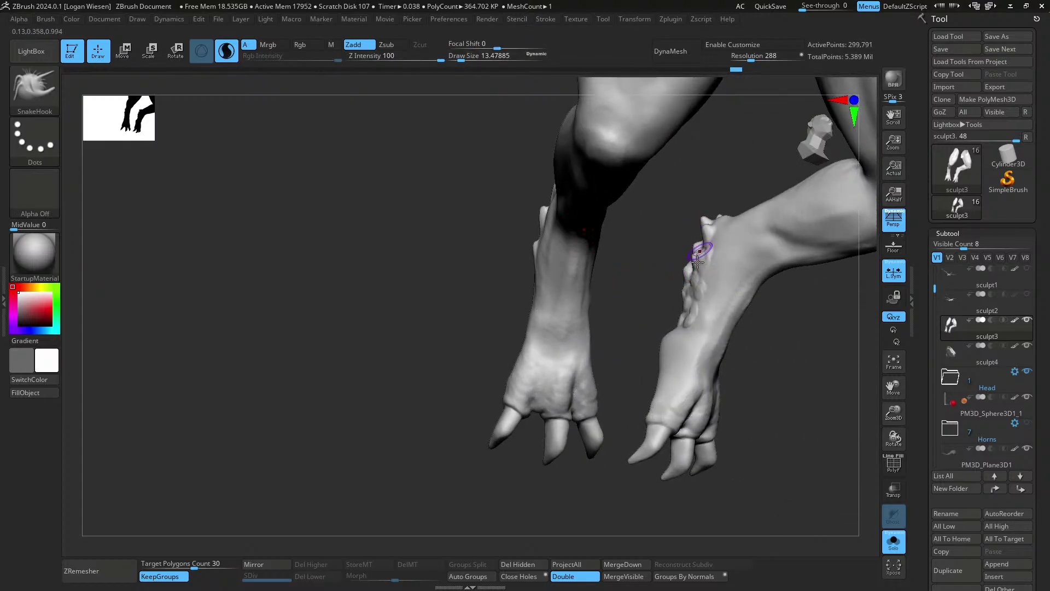
mouse_move(688, 314)
right_down()
mouse_move(697, 266)
mouse_move(704, 299)
mouse_move(668, 330)
mouse_move(654, 324)
mouse_move(641, 347)
mouse_move(649, 349)
right_up()
- Build up bumps beside the ankles and tendon forms on top of the feet with ClayBuildup at a draw size of about 19
key(b)
key(c)
key(b)
key(])
key([)
key(s)
drag(646, 348, 644, 359)
right_drag(651, 356, 643, 358)
key(s)
drag(643, 358, 646, 359)
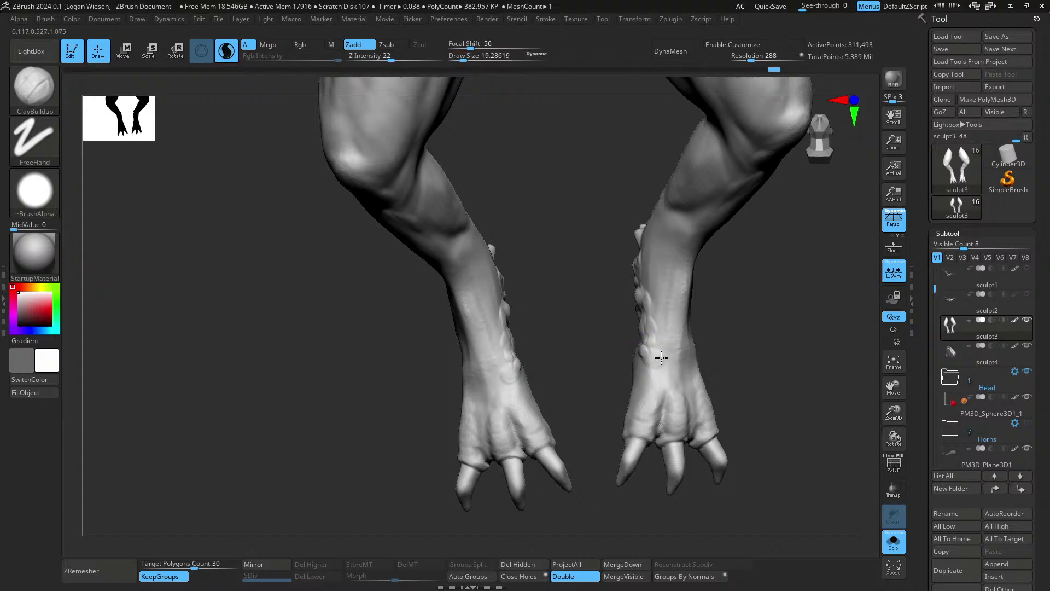
right_drag(661, 357, 705, 361)
- Adjust the shape of the toes around the claw bases with Move Topological at a draw size of about 23
ctrl+drag(728, 361, 755, 383)
key(b)
key(m)
key(t)
key(s)
drag(668, 392, 665, 393)
mouse_move(662, 397)
right_down()
mouse_move(650, 375)
mouse_move(660, 362)
mouse_move(715, 413)
mouse_move(666, 352)
mouse_move(654, 381)
mouse_move(642, 350)
mouse_move(656, 356)
right_up()
key([)
key(s)
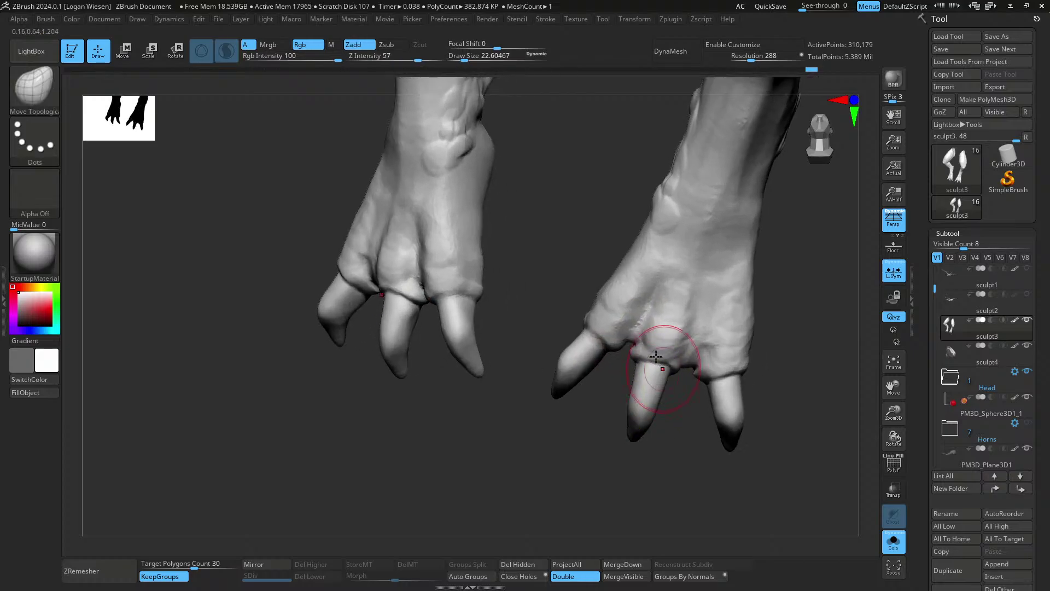
- Define the forms and gaps between the toes with ClayBuildup at a draw size of about 11, and smooth the transitions
mouse_move(648, 321)
mouse_down()
mouse_move(639, 327)
mouse_move(690, 342)
mouse_up()
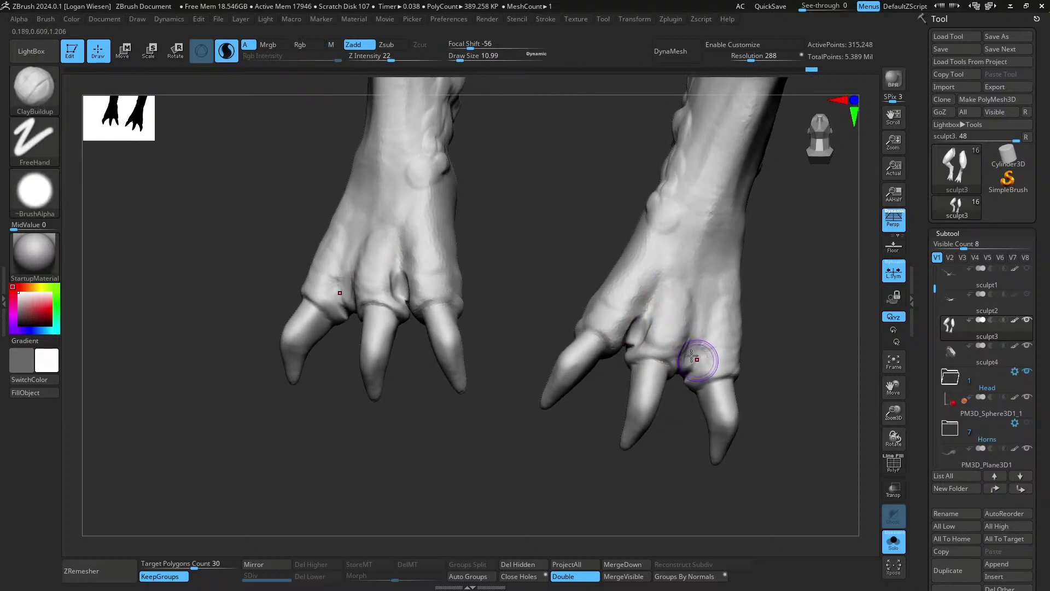
right_drag(692, 356, 658, 356)
drag(700, 338, 689, 361)
mouse_move(696, 340)
right_down()
mouse_move(652, 317)
mouse_move(645, 289)
mouse_move(642, 325)
right_up()
right_drag(717, 344, 678, 354)
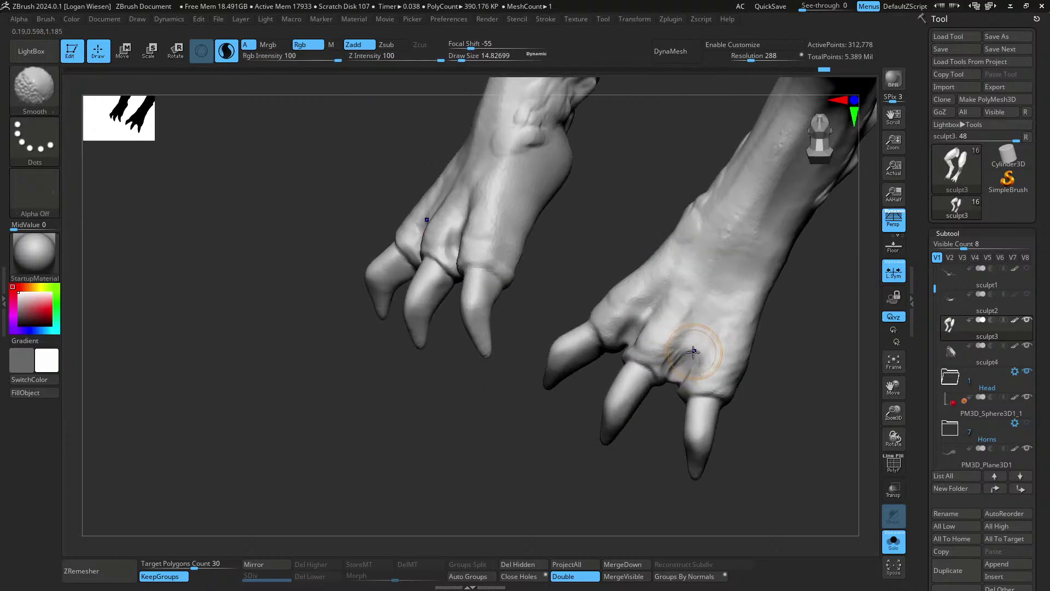
shift+drag(684, 358, 692, 370)
right_drag(692, 370, 700, 312)
- Refine the toes and claws from the underside with Move Topological at a draw size of about 23
mouse_move(700, 312)
ctrl+right_down()
mouse_move(713, 259)
mouse_move(705, 329)
mouse_move(657, 350)
ctrl+right_up()
key(b)
key(m)
key(t)
key(s)
drag(645, 357, 649, 356)
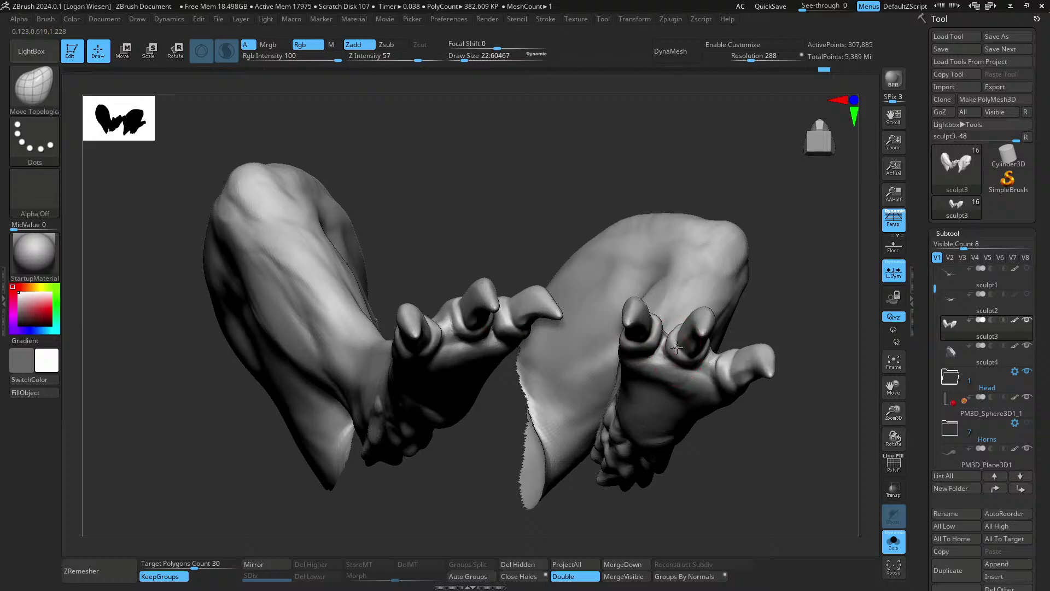
mouse_move(676, 347)
shift+right_down()
mouse_move(711, 438)
mouse_move(708, 399)
mouse_move(724, 345)
mouse_move(703, 320)
shift+right_up()
- Reshape the sole and side contours of the feet with Move Topological, varying the draw size between about 23 and 41
mouse_move(654, 295)
right_down()
mouse_move(660, 323)
mouse_move(713, 305)
mouse_move(659, 266)
right_up()
key(s)
drag(634, 239, 648, 238)
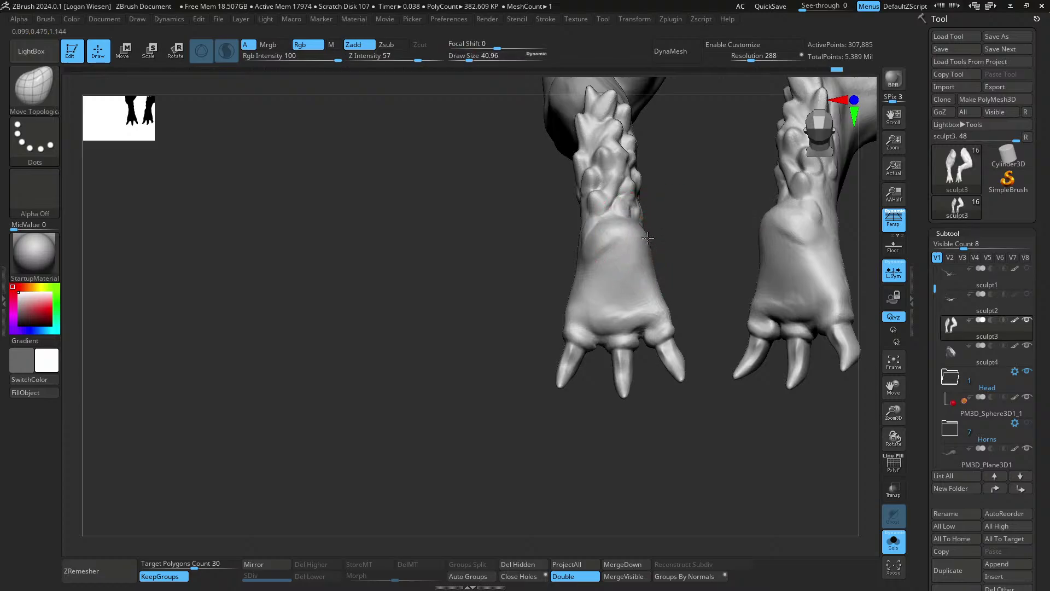
key(s)
drag(654, 274, 647, 274)
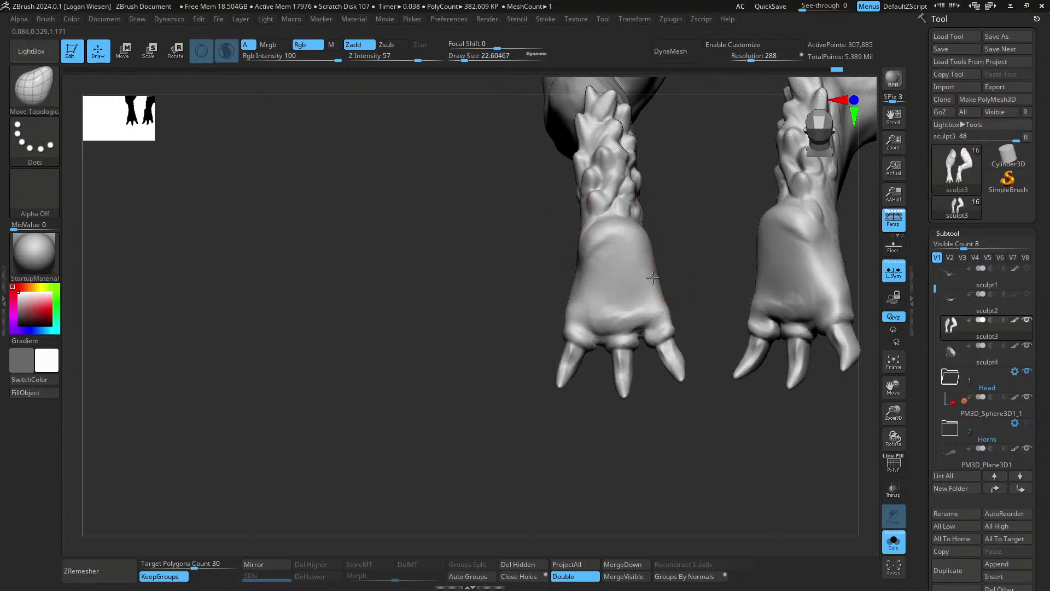
ctrl+right_drag(657, 313, 629, 287)
key(s)
drag(607, 276, 584, 269)
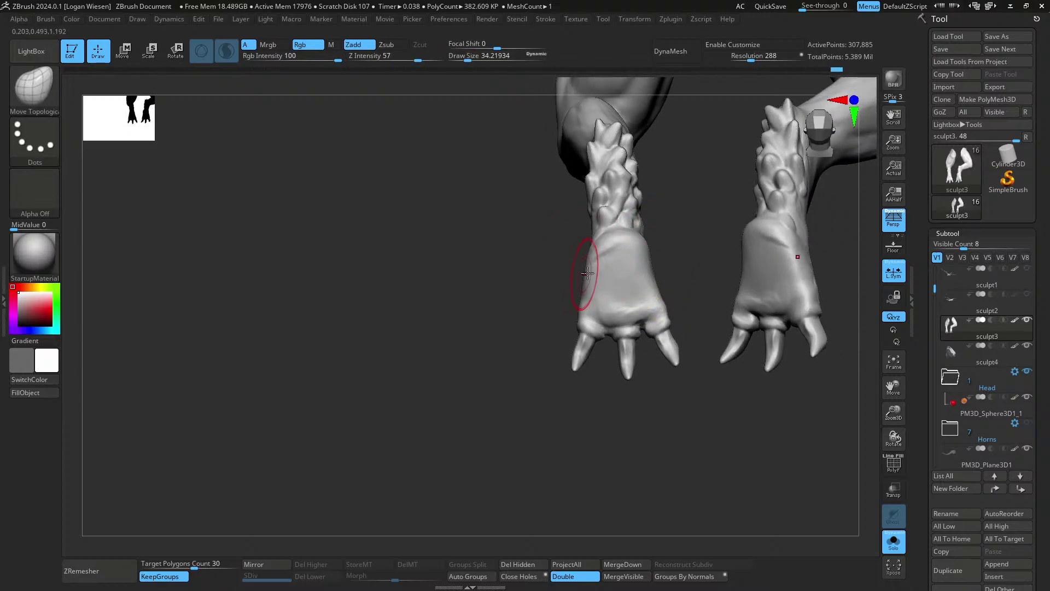
- Sculpt transverse skin folds along the top of the middle toe with ClayBuildup at a draw size of about 8
mouse_move(583, 267)
right_down()
mouse_move(648, 291)
mouse_move(628, 265)
mouse_move(629, 228)
mouse_move(658, 332)
mouse_move(613, 317)
mouse_move(596, 274)
mouse_move(628, 332)
mouse_move(600, 351)
mouse_move(605, 403)
mouse_move(610, 339)
mouse_move(622, 352)
right_up()
key(b)
key(c)
key(b)
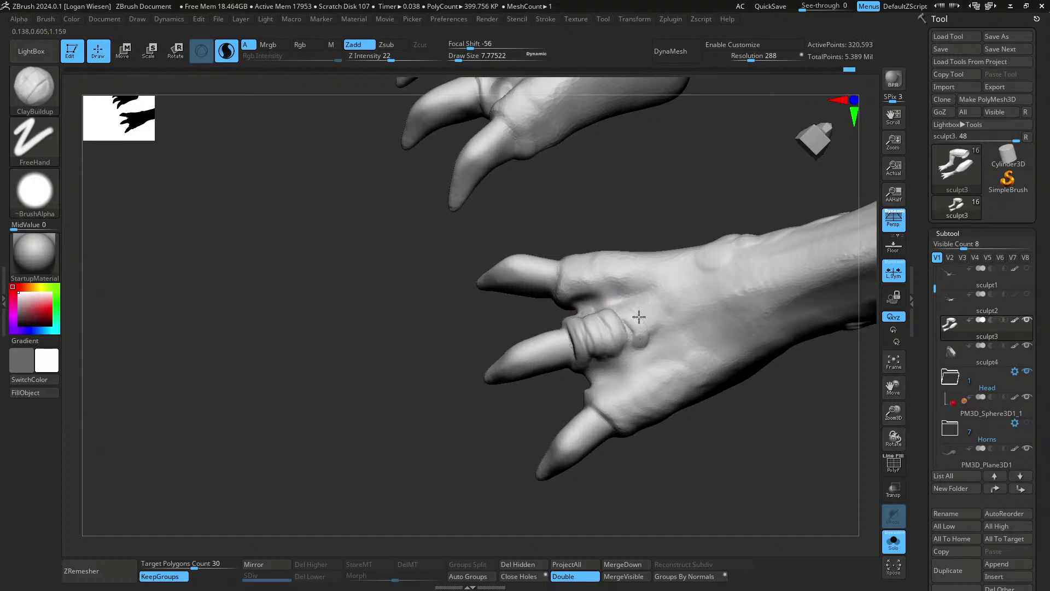
right_drag(686, 328, 609, 343)
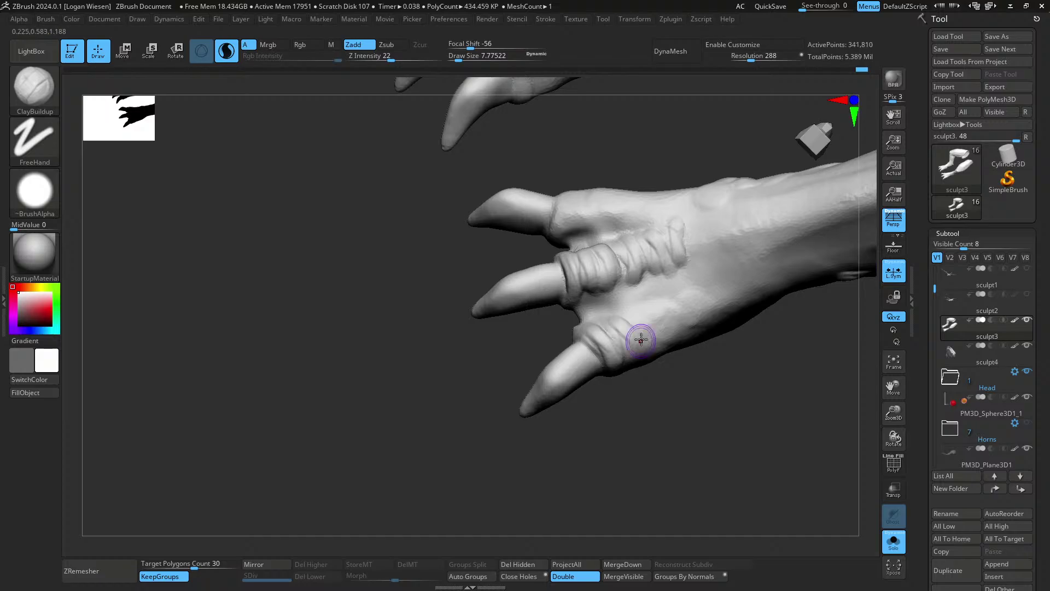
- Continue the transverse skin folds across the two outer toes with ClayBuildup
right_drag(682, 322, 704, 315)
drag(684, 304, 694, 336)
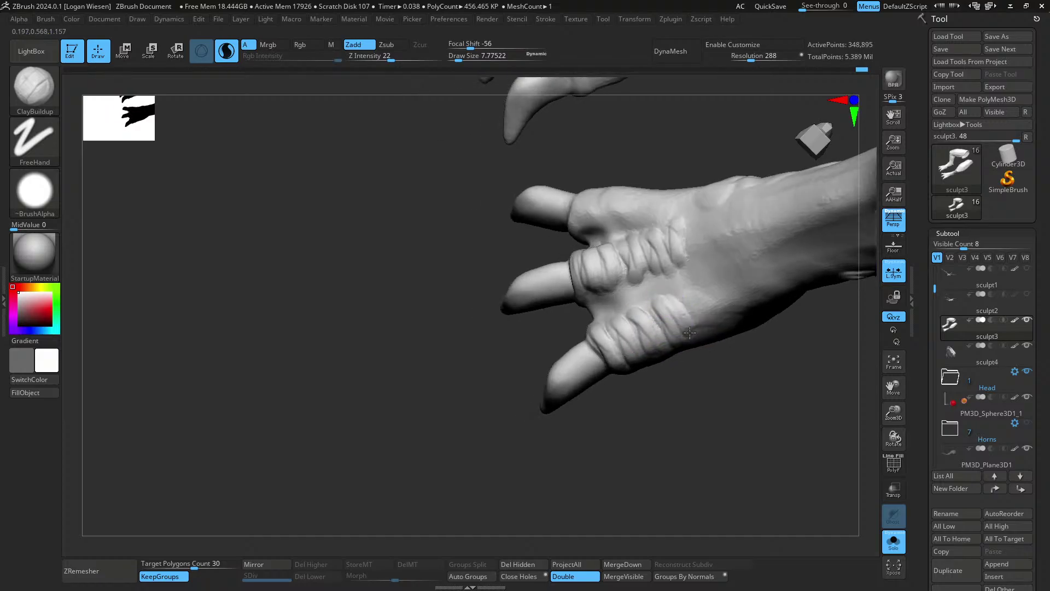
mouse_move(691, 315)
right_down()
mouse_move(674, 323)
mouse_move(692, 322)
mouse_move(690, 306)
mouse_move(614, 274)
mouse_move(604, 232)
right_up()
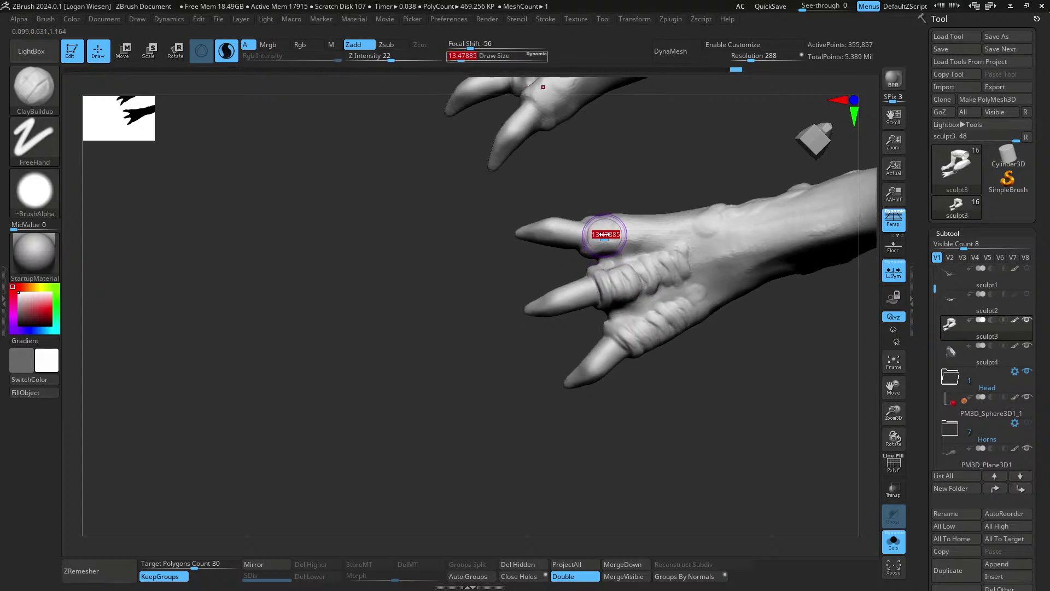
drag(602, 220, 678, 245)
mouse_move(711, 181)
right_down()
mouse_move(729, 166)
mouse_move(724, 296)
mouse_move(712, 274)
mouse_move(766, 319)
right_up()
- Adjust the shape of the wrinkled toes with the Move Topological brush
key(b)
key(m)
key(t)
key(s)
drag(696, 305, 693, 305)
mouse_move(694, 295)
right_down()
mouse_move(678, 300)
mouse_move(729, 287)
mouse_move(721, 203)
right_up()
mouse_move(721, 203)
ctrl+right_down()
mouse_move(691, 237)
mouse_move(755, 394)
mouse_move(703, 308)
mouse_move(744, 401)
mouse_move(706, 310)
mouse_move(691, 315)
ctrl+right_up()
- Refine the outer contours of the feet with Move Topological at a draw size of about 26 to 36
key(s)
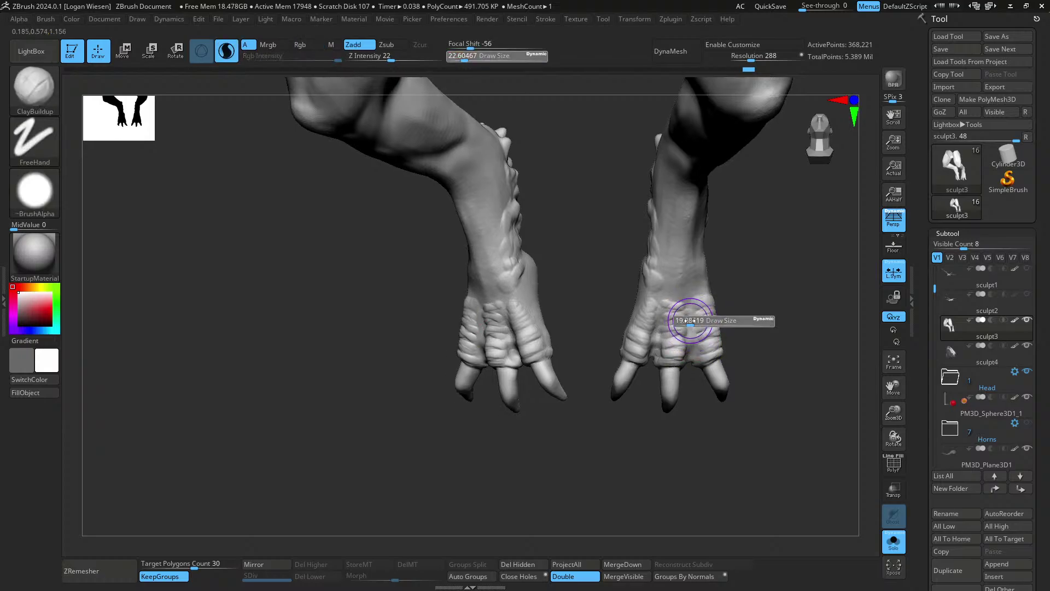
drag(689, 320, 687, 320)
right_drag(684, 319, 674, 314)
key(bracketright)
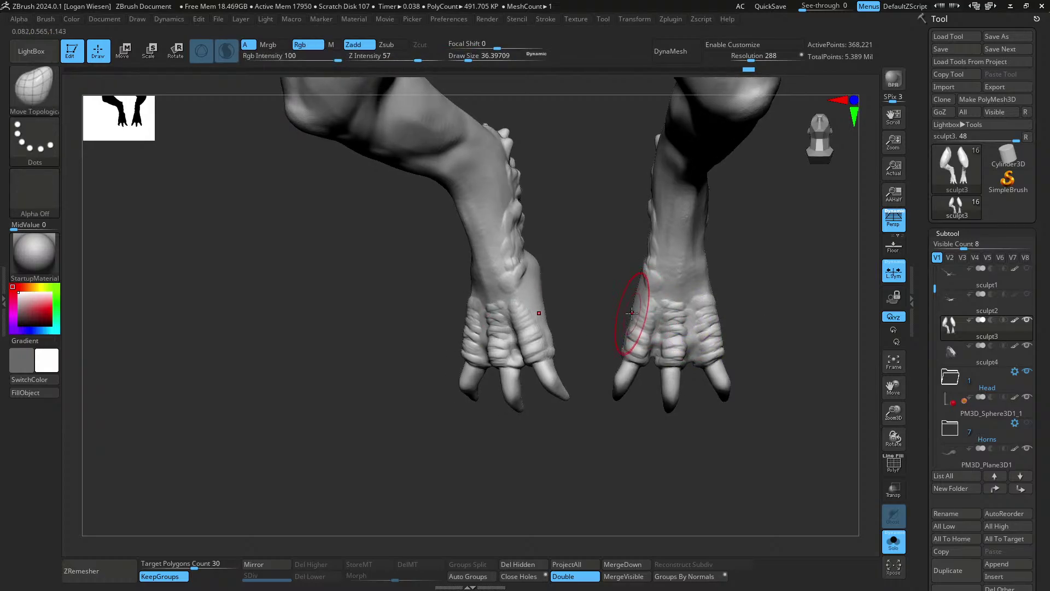
key(bracketleft)
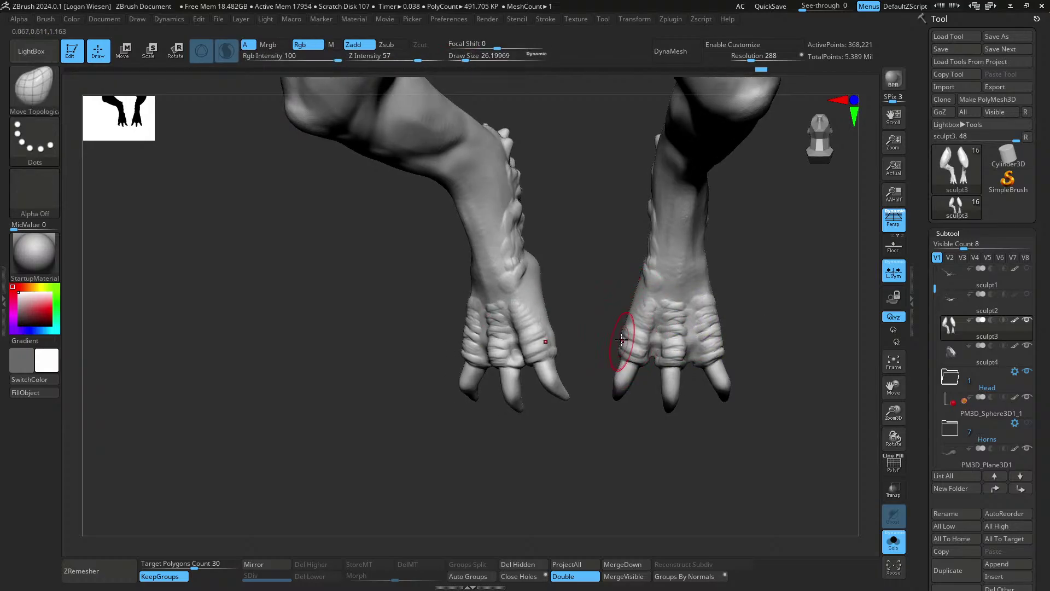
key(bracketright)
- Adjust the front contour of the lower leg around the ankle with Move Topological at a draw size of about 41
mouse_move(719, 334)
right_down()
mouse_move(725, 350)
mouse_move(743, 301)
mouse_move(722, 309)
mouse_move(731, 323)
right_up()
mouse_move(731, 323)
ctrl+right_down()
mouse_move(723, 378)
mouse_move(714, 285)
ctrl+right_up()
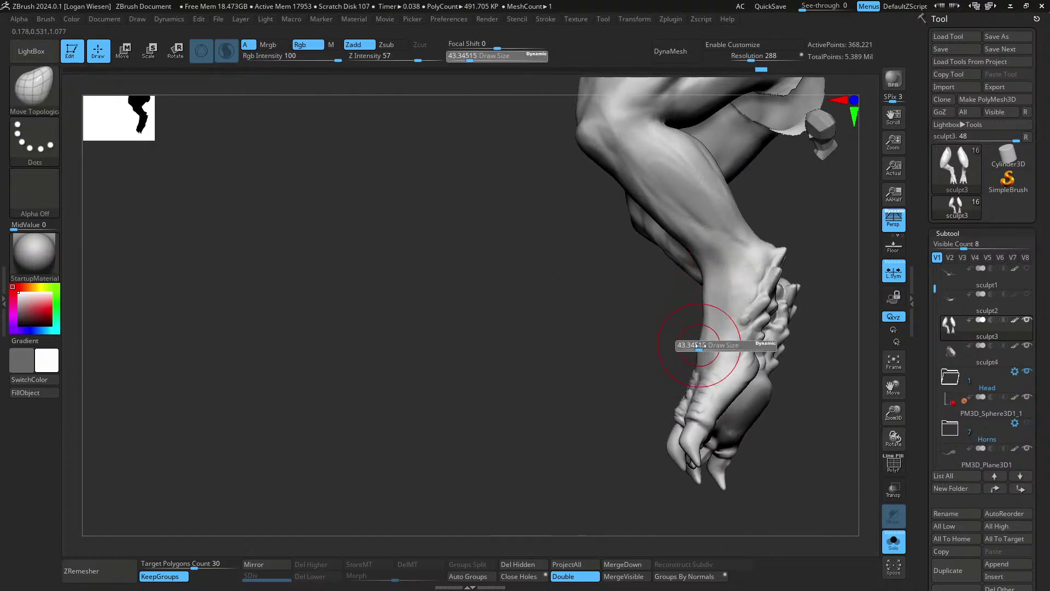
drag(701, 345, 704, 345)
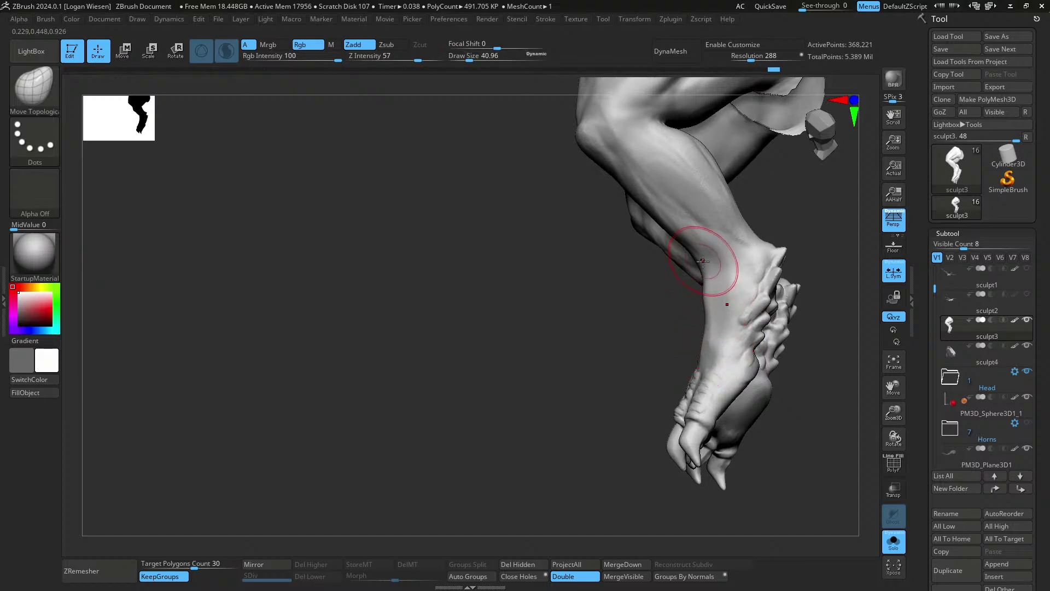
right_drag(707, 298, 743, 281)
- Build up the scales along the rear edge of the ankle with ClayBuildup at a draw size of about 13 to 18
key(b)
key(c)
key(b)
drag(743, 281, 750, 268)
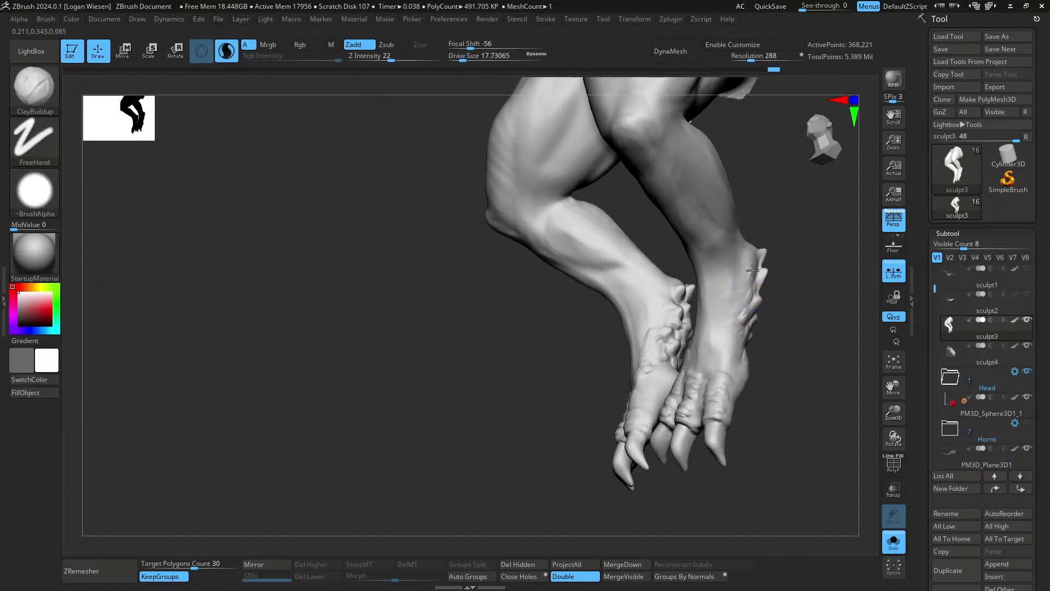
mouse_move(749, 268)
right_down()
mouse_move(737, 295)
mouse_move(754, 280)
right_up()
drag(754, 280, 747, 304)
mouse_move(747, 304)
right_down()
mouse_move(715, 298)
mouse_move(715, 329)
right_up()
right_drag(767, 292, 785, 291)
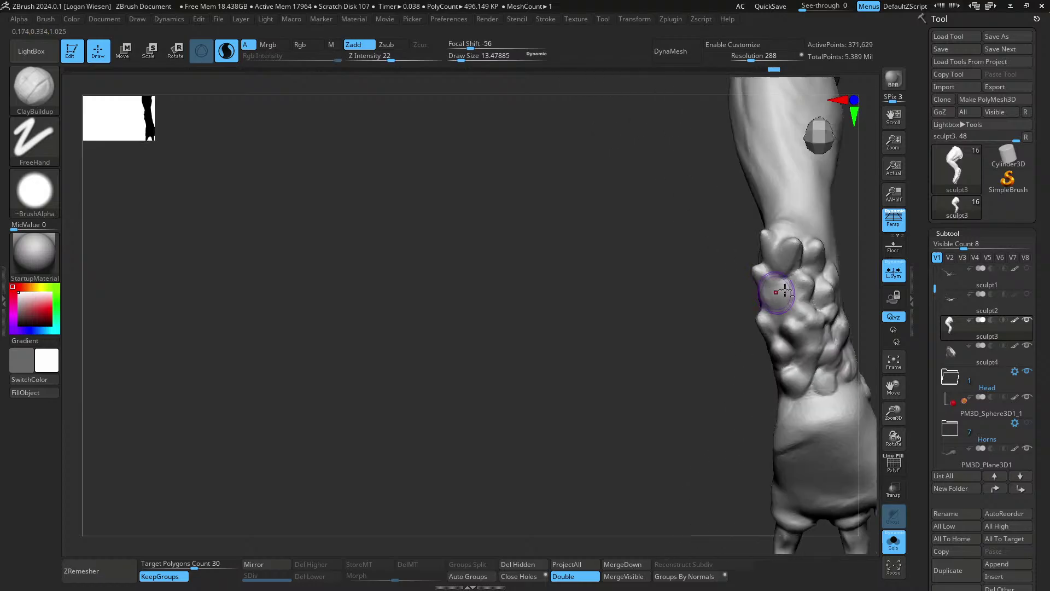
- Add more rounded scales down the back of the lower leg above the sole with ClayBuildup at a draw size of about 13
mouse_move(785, 251)
right_down()
mouse_move(738, 279)
mouse_move(762, 328)
mouse_move(797, 294)
mouse_move(703, 293)
mouse_move(704, 302)
mouse_move(757, 285)
right_up()
drag(661, 281, 653, 272)
right_drag(722, 279, 706, 280)
key(s)
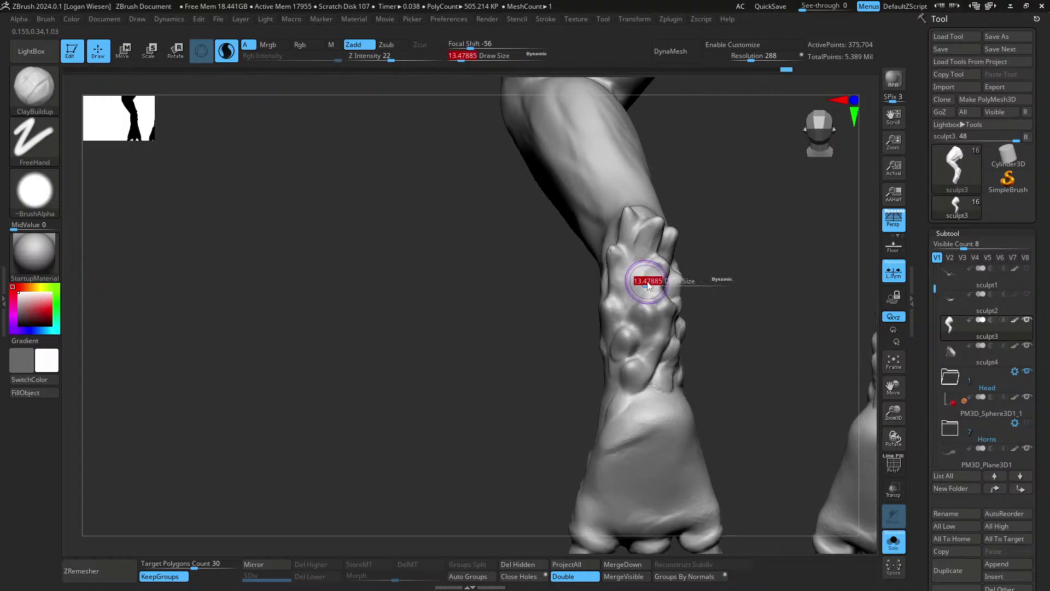
drag(649, 282, 648, 281)
drag(646, 284, 636, 276)
mouse_move(641, 287)
right_down()
mouse_move(644, 277)
mouse_move(606, 244)
right_up()
- Pull the tips of the uppermost ankle scales outward with SnakeHook at a draw size of about 8
key(b)
key(s)
key(h)
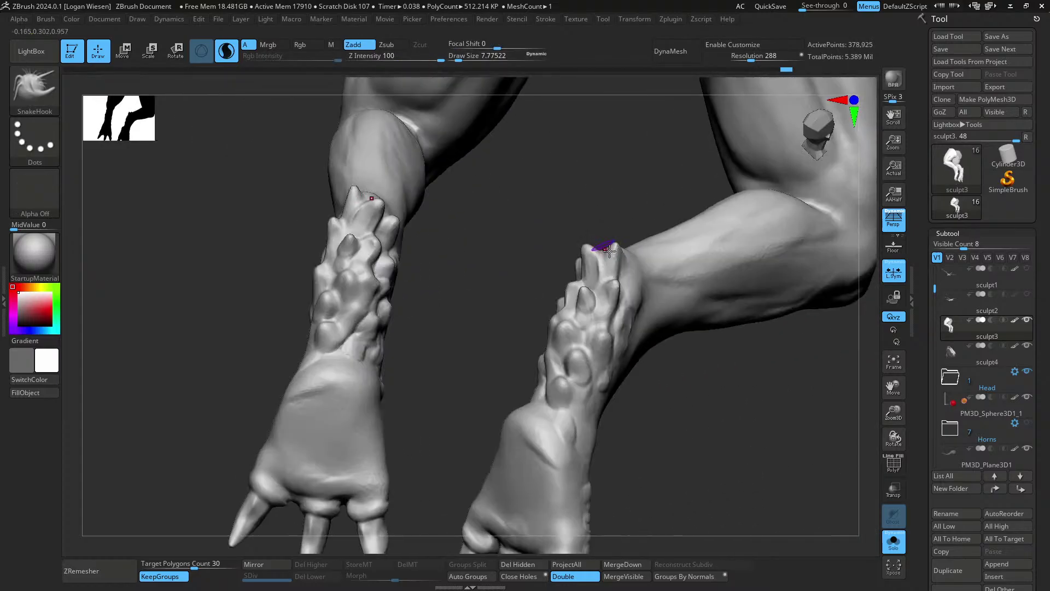
drag(605, 244, 596, 222)
mouse_move(438, 244)
right_down()
mouse_move(525, 281)
mouse_move(518, 307)
mouse_move(571, 282)
mouse_move(571, 259)
mouse_move(563, 267)
right_up()
- Build up the upper and side scales of the ankle with ClayBuildup at a draw size of about 10
key(b)
key(c)
key(b)
drag(563, 268, 558, 295)
right_drag(558, 296, 578, 234)
key(s)
drag(577, 234, 581, 234)
drag(589, 219, 595, 240)
right_drag(596, 241, 557, 246)
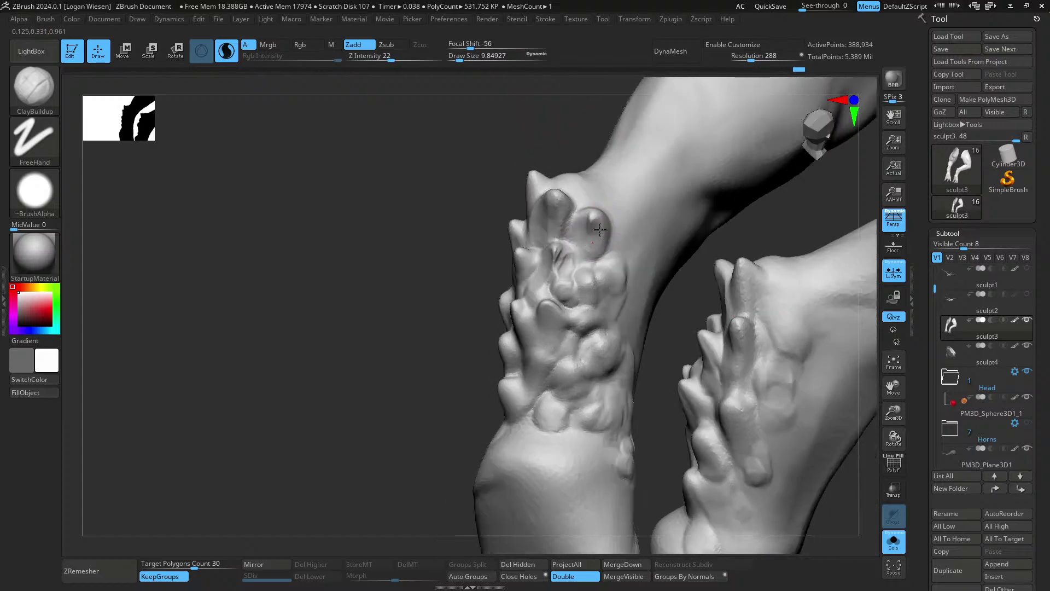
- Fill the gaps between the rear leg scales with smaller raised scales using ClayBuildup at a draw size of about 12
drag(558, 254, 566, 269)
mouse_move(566, 269)
right_down()
mouse_move(626, 235)
mouse_move(612, 228)
mouse_move(600, 239)
mouse_move(621, 220)
mouse_move(654, 237)
mouse_move(580, 194)
mouse_move(605, 217)
mouse_move(578, 243)
mouse_move(576, 205)
mouse_move(604, 175)
mouse_move(591, 271)
mouse_move(638, 262)
mouse_move(608, 305)
mouse_move(578, 221)
mouse_move(616, 296)
mouse_move(661, 297)
mouse_move(632, 286)
right_up()
key([)
drag(655, 269, 658, 293)
right_drag(646, 284, 673, 275)
key(s)
drag(673, 274, 676, 274)
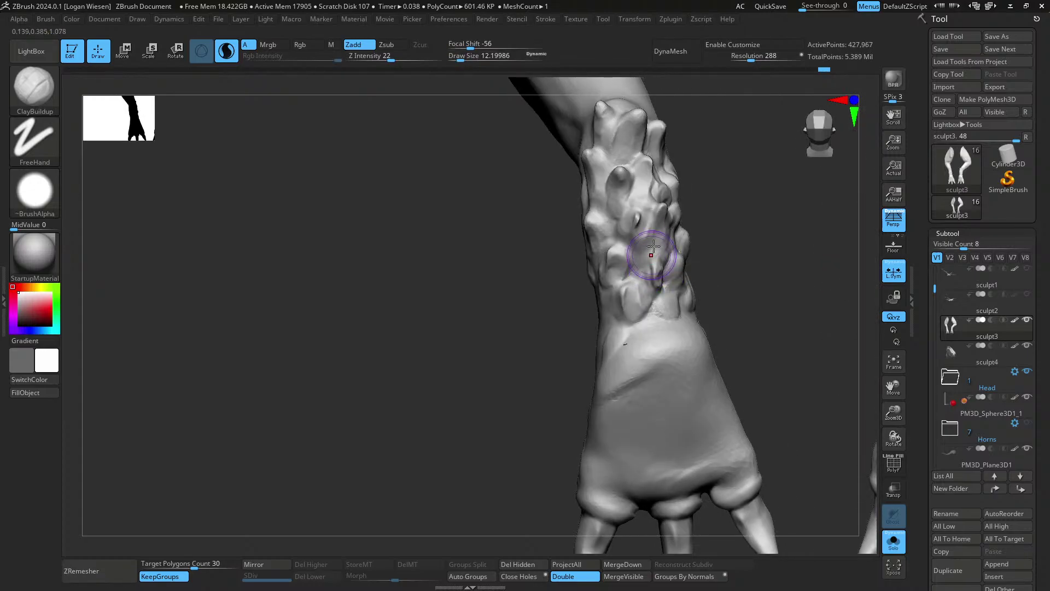
right_drag(654, 251, 668, 246)
- Pull the middle scales on the back of the lower leg into points with SnakeHook at a draw size of about 10
key(b)
key(s)
key(h)
key(s)
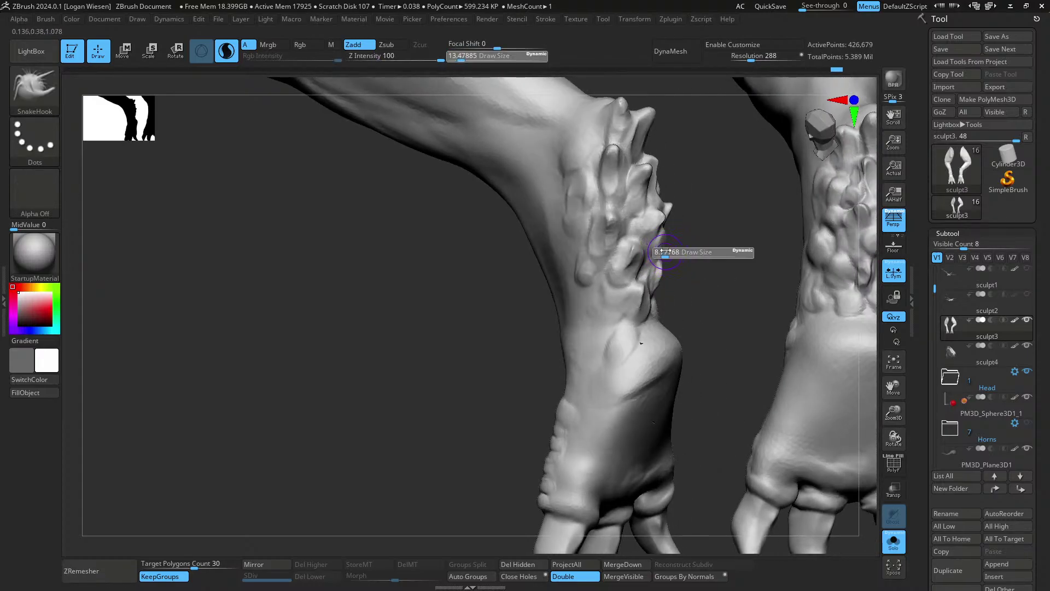
drag(665, 250, 664, 250)
key(ctrl+z)
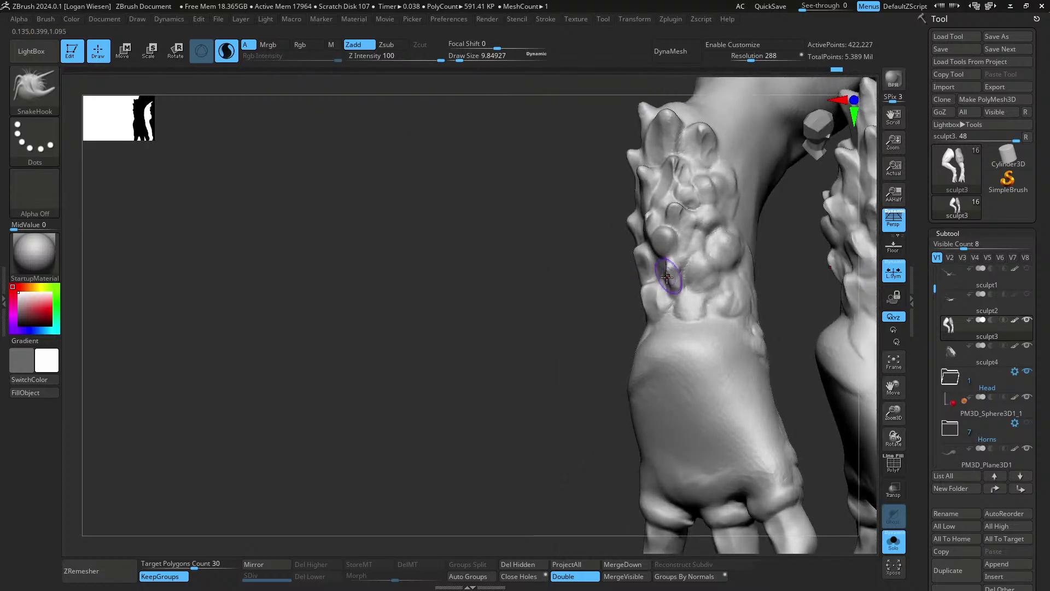
- Try to pull finer tips from the lower ankle scales with SnakeHook at a draw size of about 6
right_drag(678, 271, 689, 268)
key(s)
drag(690, 268, 688, 268)
right_drag(688, 268, 695, 264)
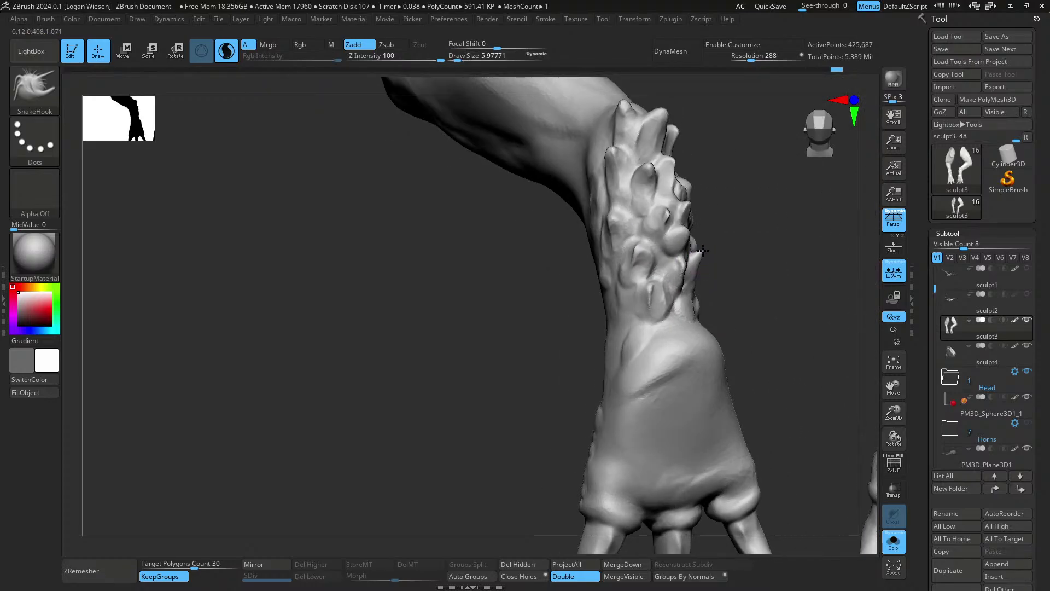
key(ctrl+z)
key(ctrl+z)
key(ctrl+z)
key(ctrl+z)
- Shape the spiky scale profile along the rear of the leg with SnakeHook at draw sizes of about 13 and 4.5
key(])
key(])
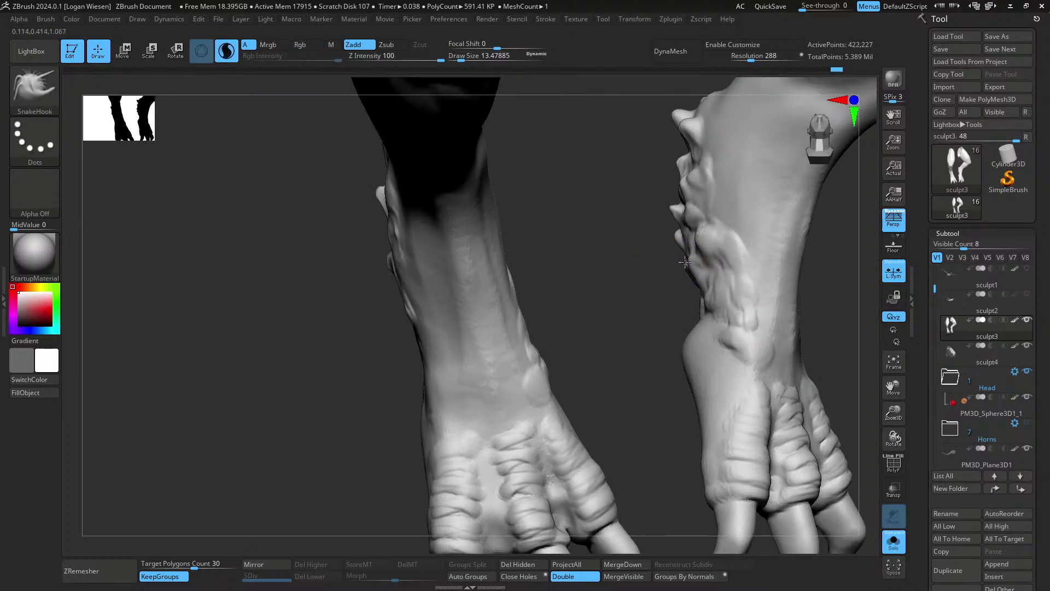
key(ctrl+z)
key(ctrl+z)
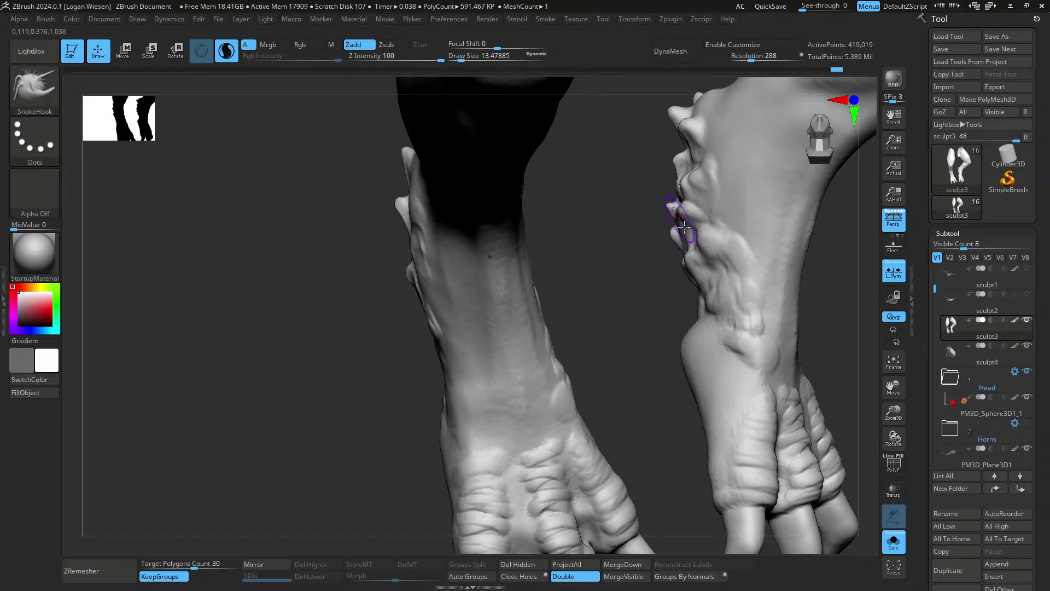
key(bracketleft)
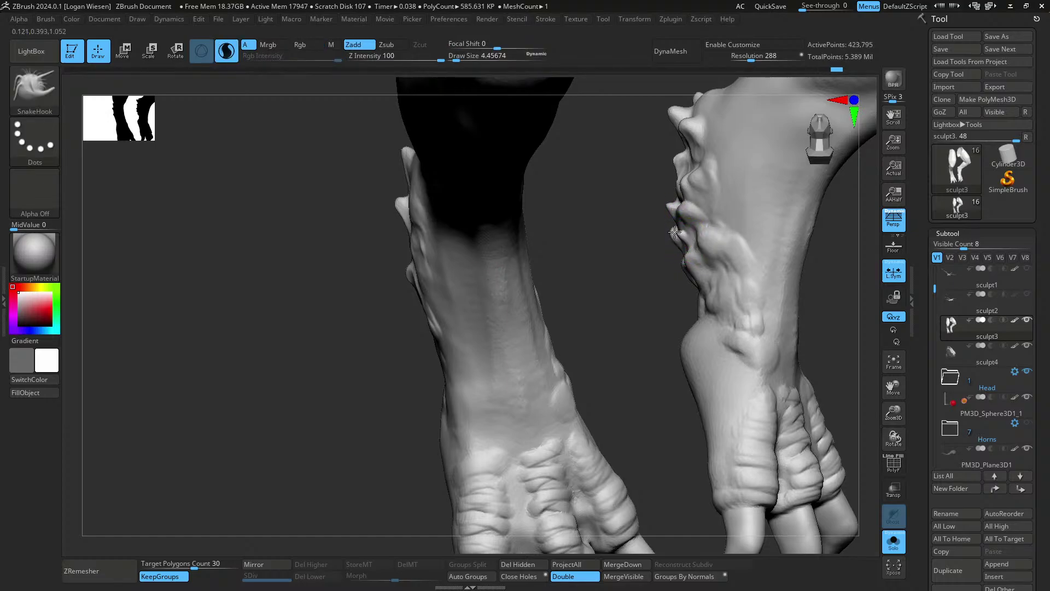
- Refine the pointed scales along the back and side of the ankle with SnakeHook at a draw size of about 6 to 8
key(ctrl+z)
key(ctrl+z)
key(ctrl+z)
key(ctrl+z)
key(ctrl+z)
key(ctrl+z)
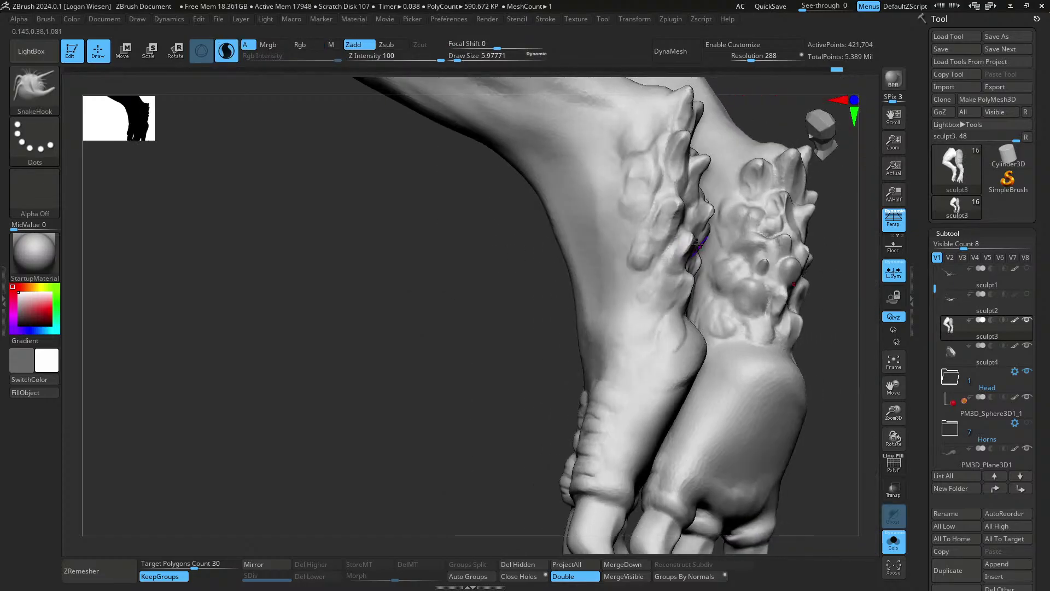
key(ctrl+z)
key(ctrl+z)
key(ctrl+z)
key(ctrl+z)
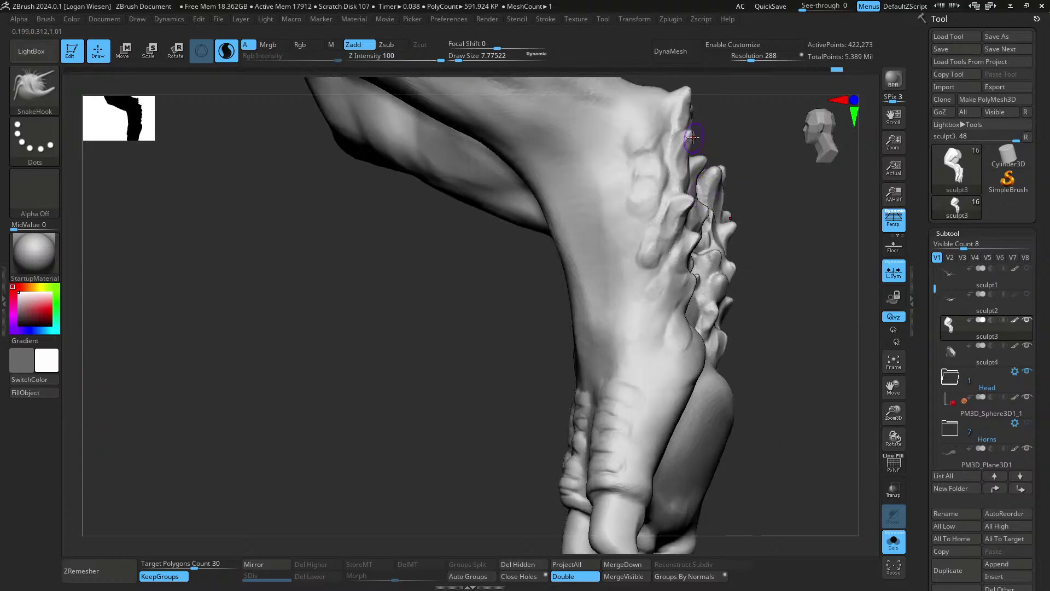
key(ctrl+z)
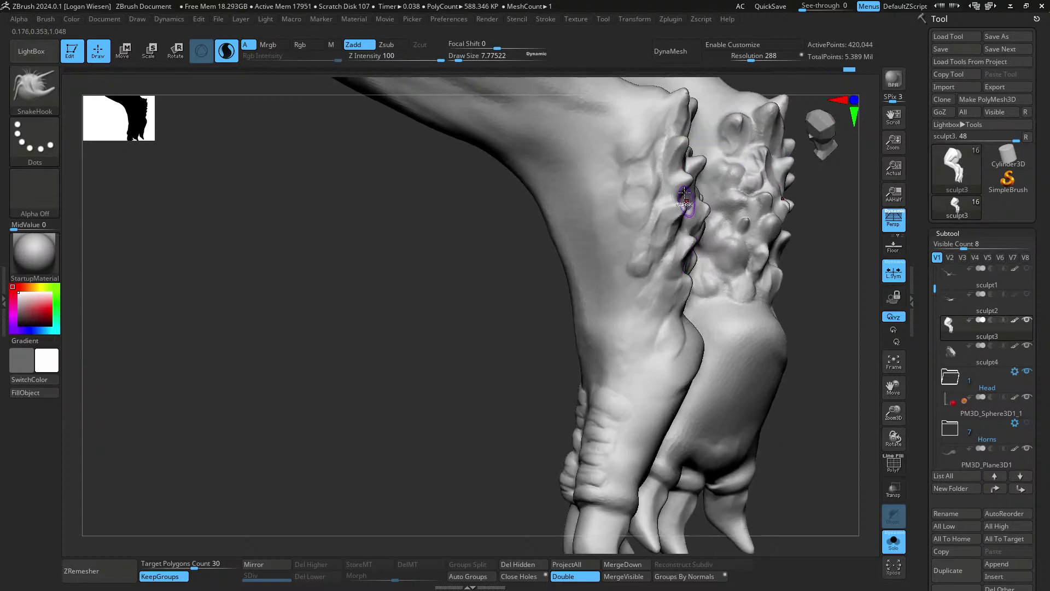
mouse_move(689, 182)
right_down()
mouse_move(674, 276)
mouse_move(663, 240)
mouse_move(630, 225)
mouse_move(659, 302)
mouse_move(629, 290)
mouse_move(650, 285)
mouse_move(605, 288)
mouse_move(651, 227)
mouse_move(637, 240)
right_up()
key(ctrl+z)
- Sculpt small extra scales along the side border of the ankle's scale patch with ClayBuildup at a draw size of about 8
key(b)
key(c)
key(b)
key(ctrl+z)
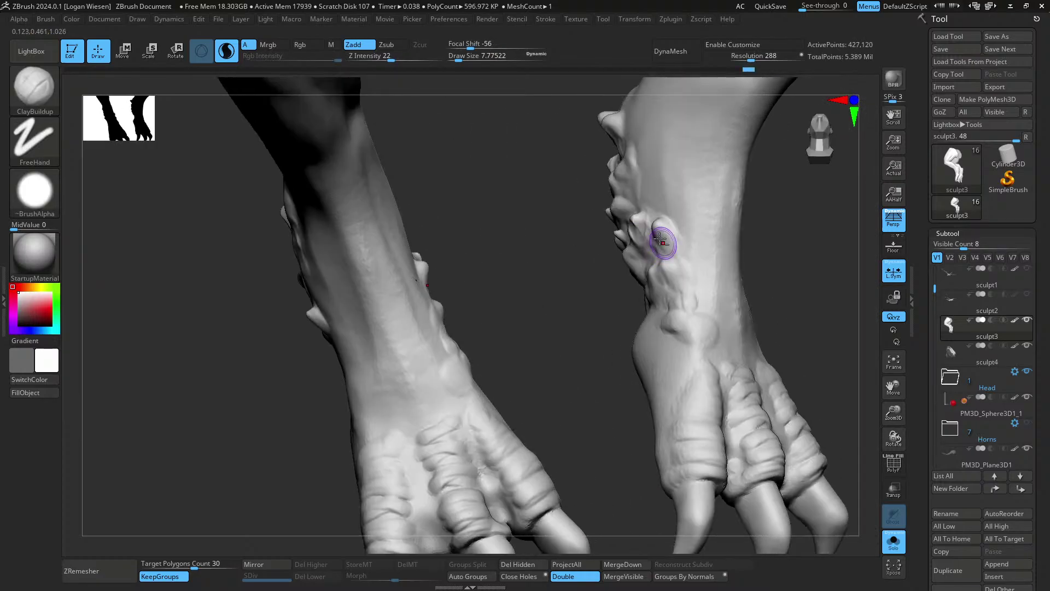
key(ctrl+z)
key(ctrl+z)
key(ctrl+z)
key(ctrl+z)
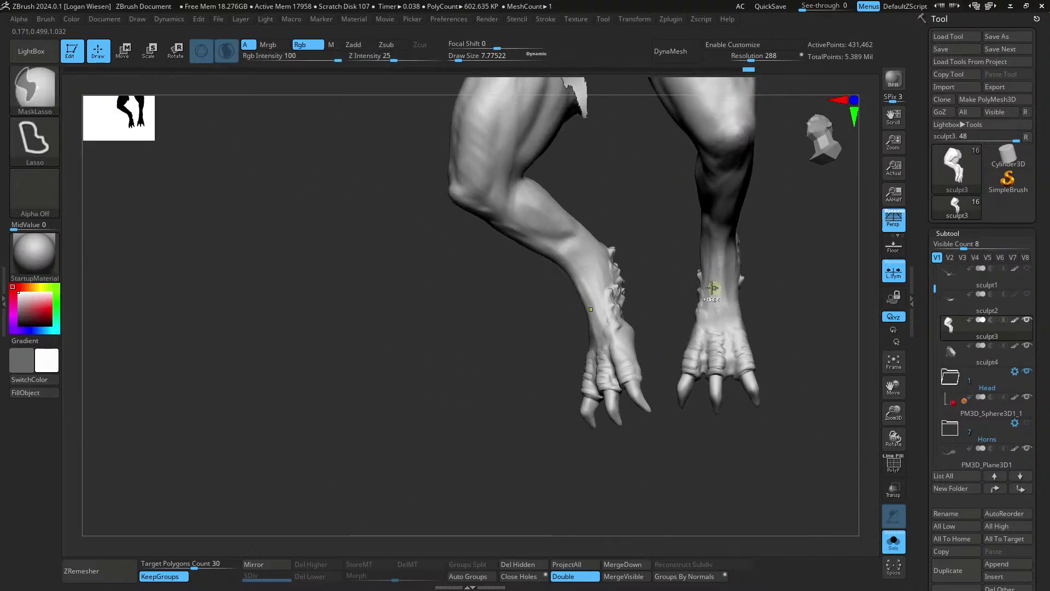
- Adjust the overall shape of the lower legs and feet with Move Topological at a draw size of about 91
key(ctrl+z)
key(ctrl+z)
key(ctrl+z)
key(ctrl+z)
key(ctrl+z)
key(ctrl+z)
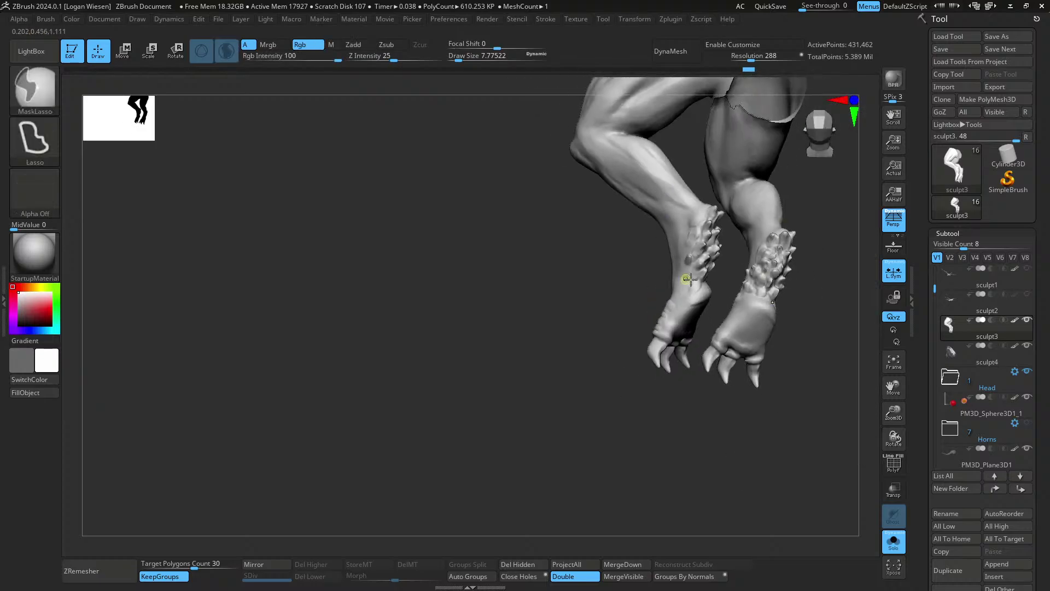
key(ctrl+z)
key(ctrl+z)
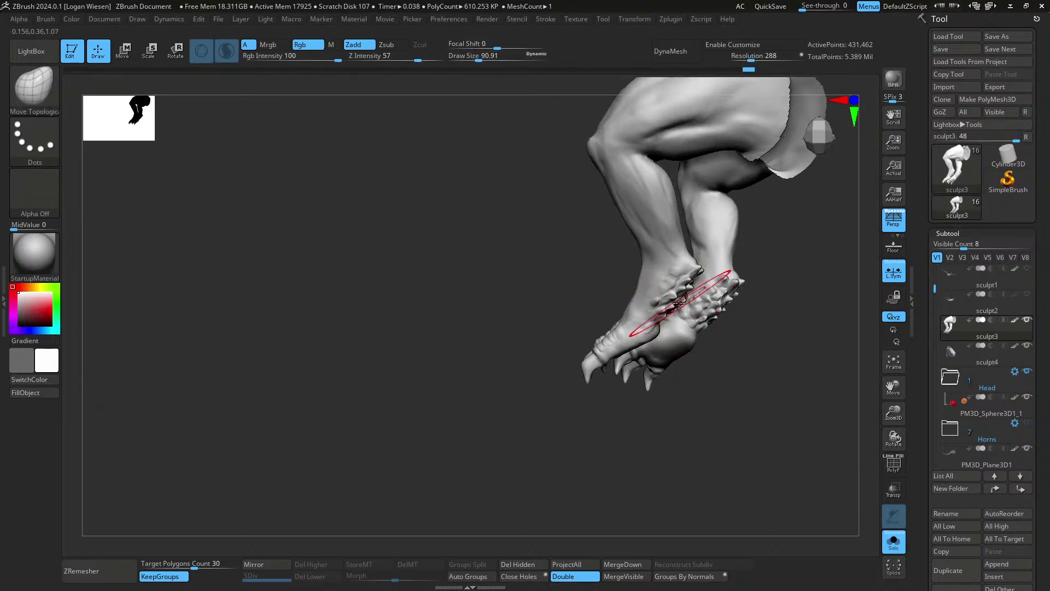
key(ctrl+z)
key(ctrl+z)
key(ctrl+z)
key(ctrl+z)
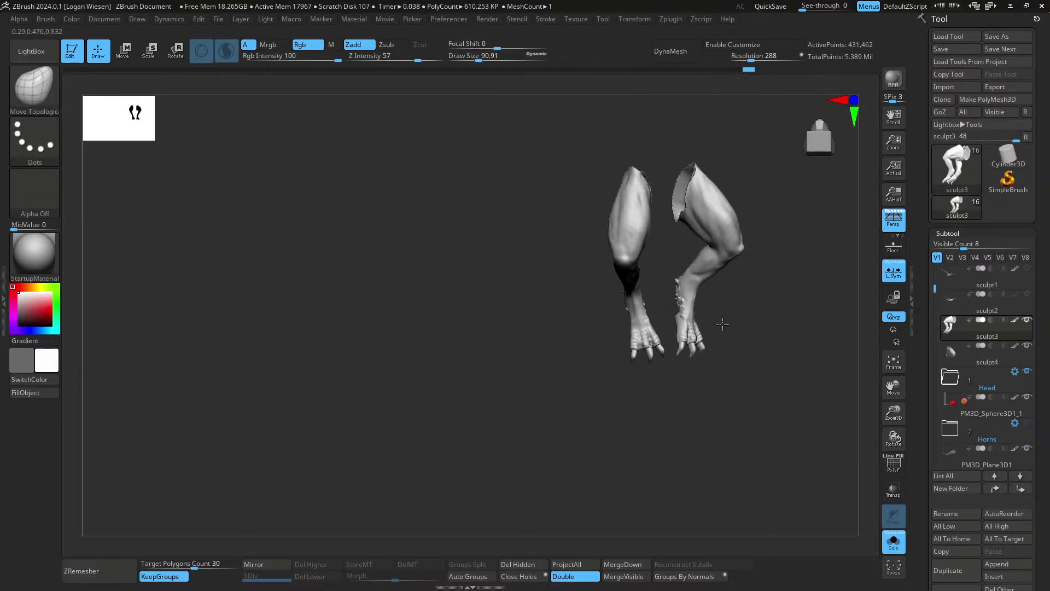
key(ctrl+z)
key(ctrl+z)
key(ctrl+z)
key(ctrl+z)
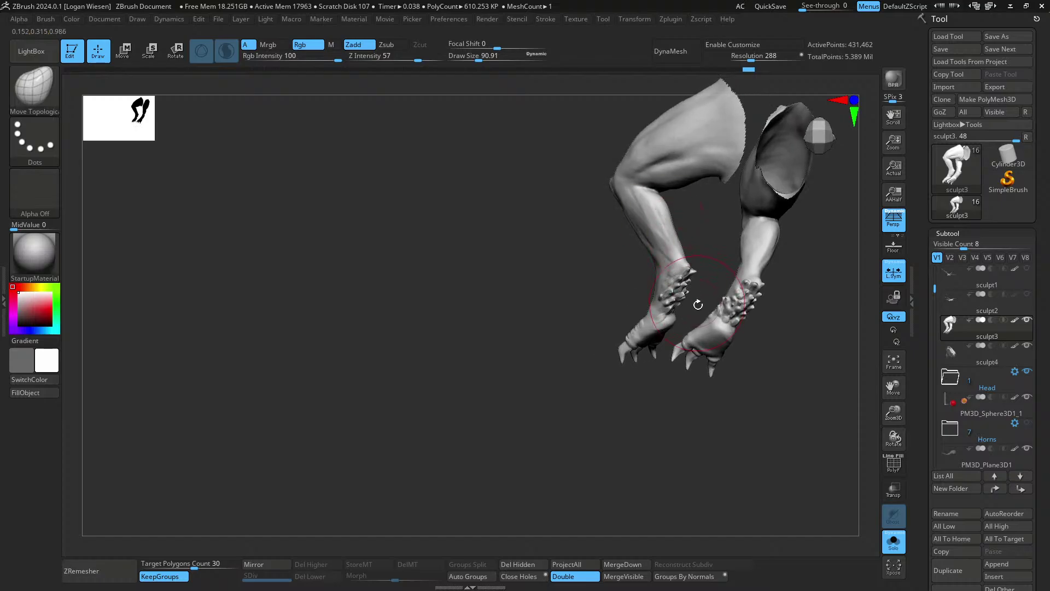
- Build up fleshy pads at the toe bases on the underside of the foot with ClayBuildup at a draw size of about 15
mouse_move(723, 283)
right_down()
mouse_move(701, 254)
mouse_move(681, 274)
mouse_move(674, 249)
right_up()
drag(674, 249, 692, 290)
mouse_move(692, 290)
right_down()
mouse_move(644, 236)
mouse_move(651, 328)
mouse_move(631, 289)
mouse_move(604, 305)
mouse_move(615, 309)
right_up()
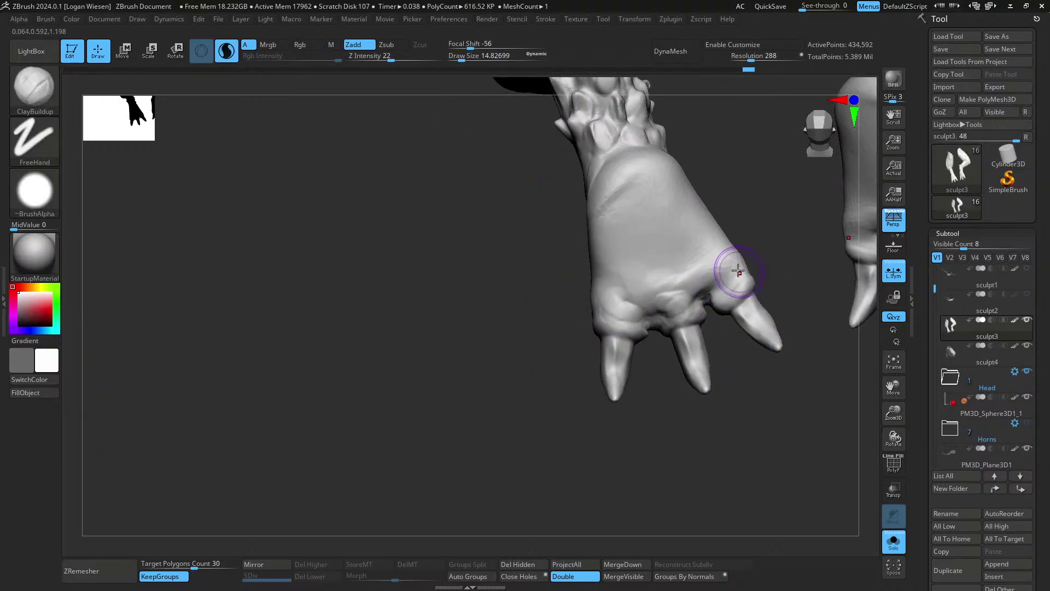
- Carve creases around the toe pads and across the sole with DamStandard at a draw size of about 13
key(b)
key(d)
key(s)
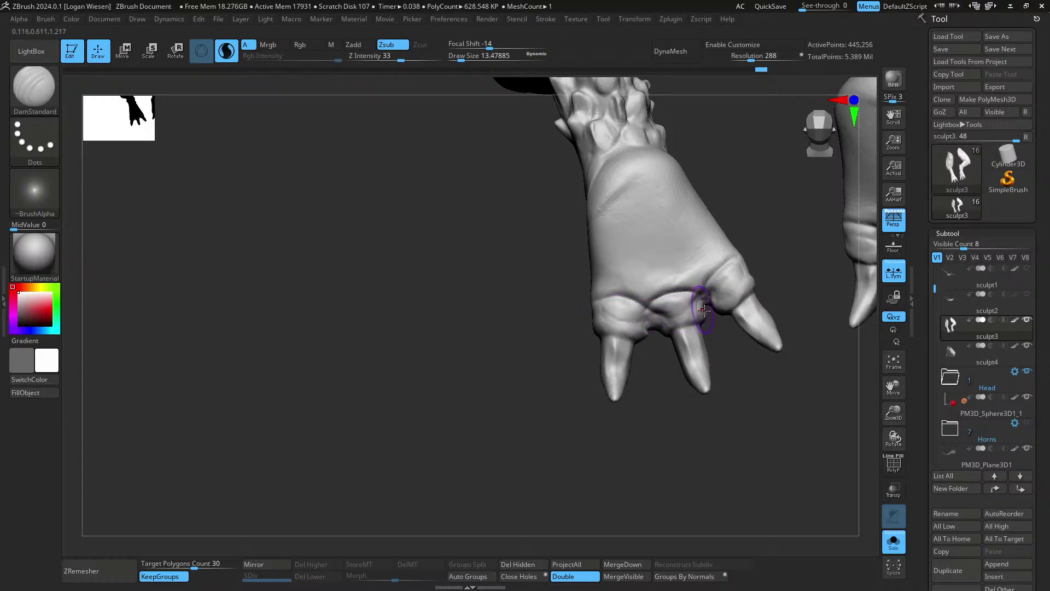
shift+drag(705, 310, 662, 317)
mouse_move(662, 317)
right_down()
mouse_move(681, 322)
mouse_move(669, 298)
right_up()
drag(673, 296, 652, 305)
right_drag(654, 296, 665, 256)
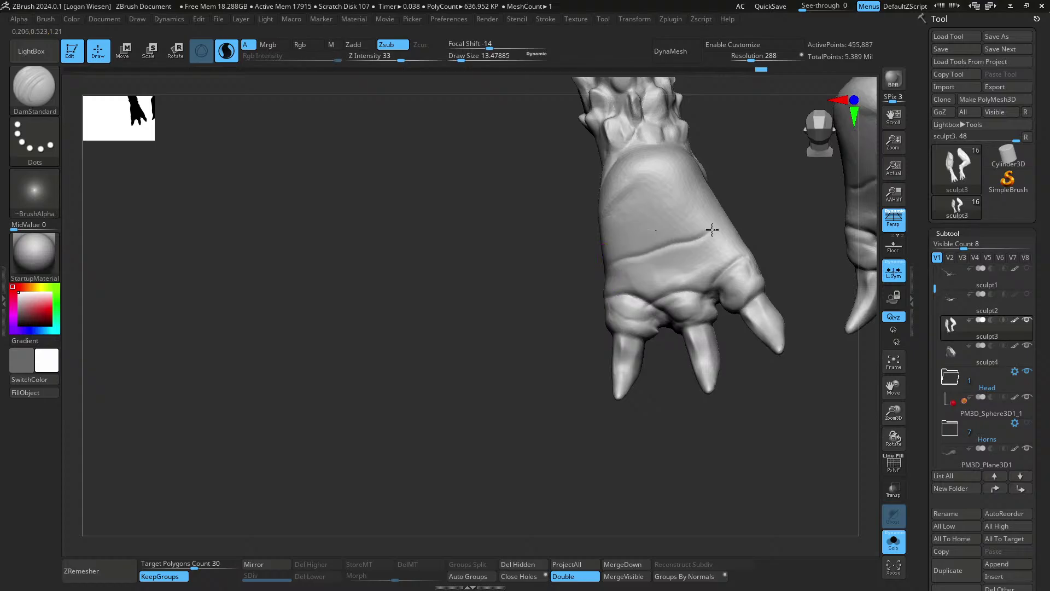
- Sculpt a wrinkled skin fold between the sole crease and the toe pads with ClayBuildup at a draw size of about 16
key(b)
key(c)
key(b)
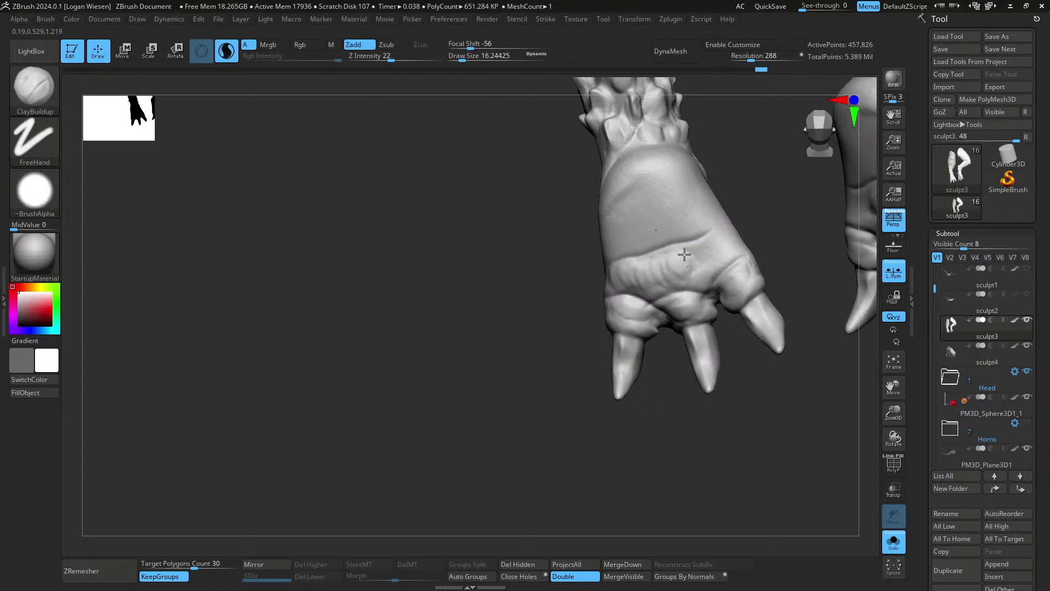
drag(684, 254, 715, 244)
right_drag(717, 244, 676, 285)
- Adjust the contour of the sole and toe pads with Move Topological at a draw size of about 30
key(b)
key(m)
key(t)
key(s)
drag(667, 282, 672, 282)
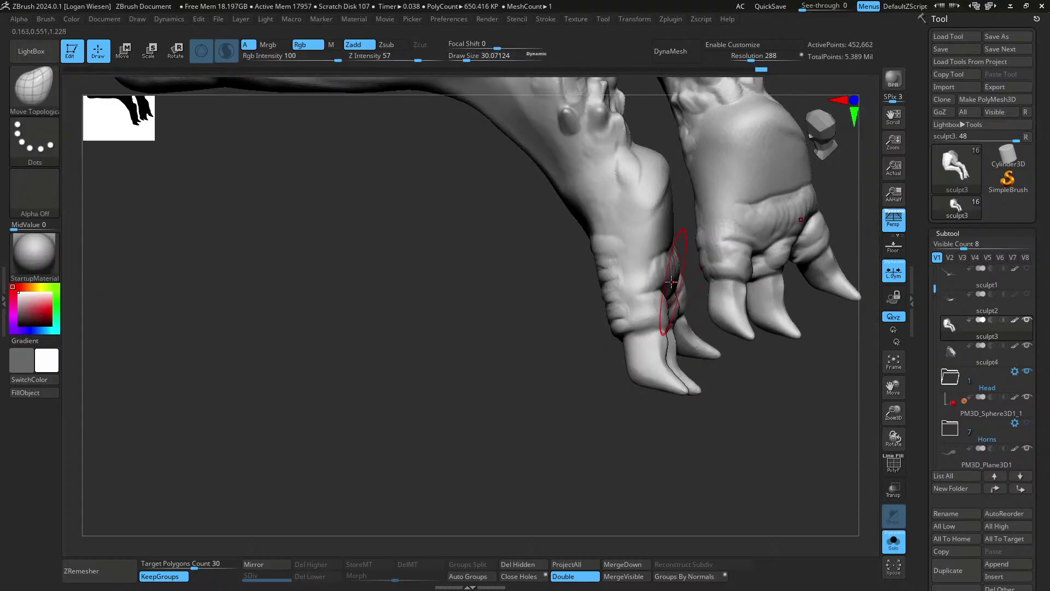
mouse_move(672, 282)
right_down()
mouse_move(684, 269)
mouse_move(676, 281)
mouse_move(611, 283)
right_up()
drag(578, 250, 586, 247)
mouse_move(590, 249)
right_down()
mouse_move(645, 246)
mouse_move(654, 238)
mouse_move(638, 210)
right_up()
- Build up the main pad on the sole above the crease with ClayBuildup at a draw size of about 23
key(b)
key(c)
key(b)
drag(637, 211, 615, 233)
mouse_move(615, 232)
right_down()
mouse_move(601, 225)
mouse_move(658, 243)
right_up()
drag(657, 243, 592, 244)
right_drag(592, 244, 615, 244)
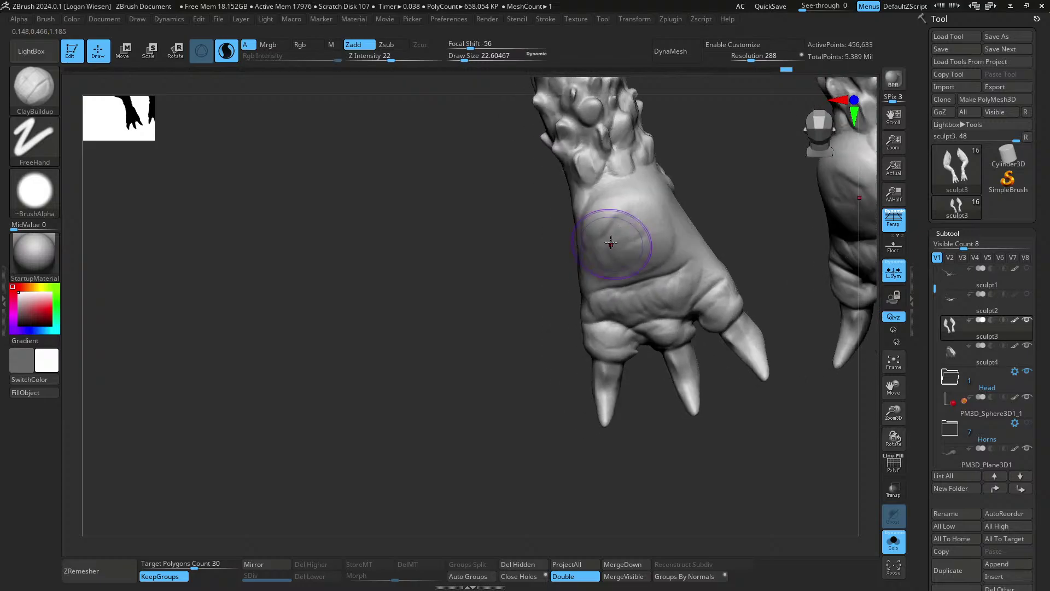
- Define the rounded upper rim and sides of the main sole pad with ClayBuildup at a draw size of about 18
drag(614, 244, 630, 197)
mouse_move(630, 197)
right_down()
mouse_move(673, 206)
mouse_move(672, 186)
right_up()
drag(672, 186, 649, 198)
right_drag(649, 198, 639, 192)
drag(639, 191, 610, 217)
right_drag(610, 216, 598, 233)
drag(598, 233, 586, 232)
mouse_move(586, 232)
right_down()
mouse_move(564, 221)
mouse_move(562, 267)
right_up()
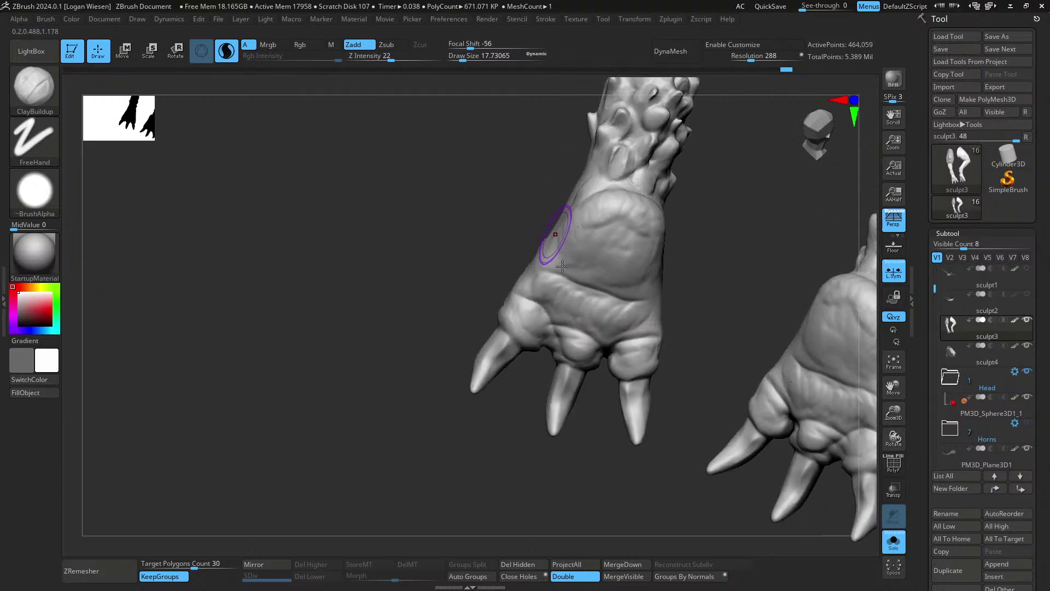
- Add volume and surface folds along the lower edge of the main sole pad with ClayBuildup
drag(576, 268, 615, 268)
right_drag(623, 271, 617, 274)
mouse_move(617, 273)
mouse_down()
mouse_move(643, 298)
mouse_move(619, 227)
mouse_move(592, 253)
mouse_up()
right_drag(598, 223, 602, 249)
- Reshape the side profile of the sole pad with Move Topological at a draw size of about 18
key(b)
key(m)
key(t)
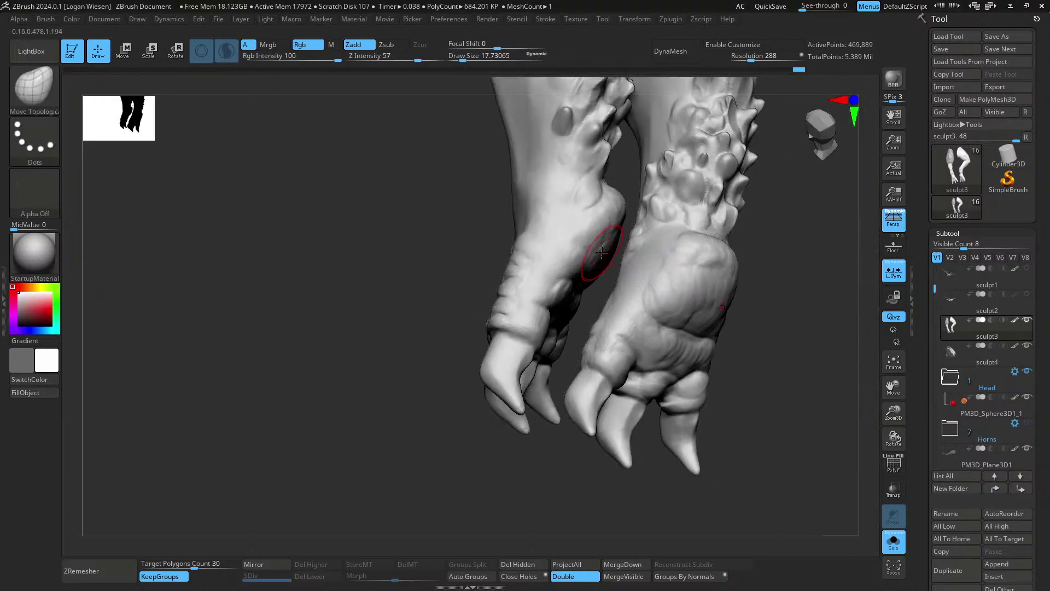
drag(612, 252, 600, 252)
mouse_move(602, 249)
right_down()
mouse_move(568, 239)
mouse_move(626, 263)
mouse_move(670, 224)
mouse_move(664, 235)
mouse_move(631, 225)
mouse_move(659, 241)
right_up()
- Sculpt skin folds on the side of the foot and outer toe pad with ClayBuildup at a draw size of about 12
key(b)
key(c)
key(b)
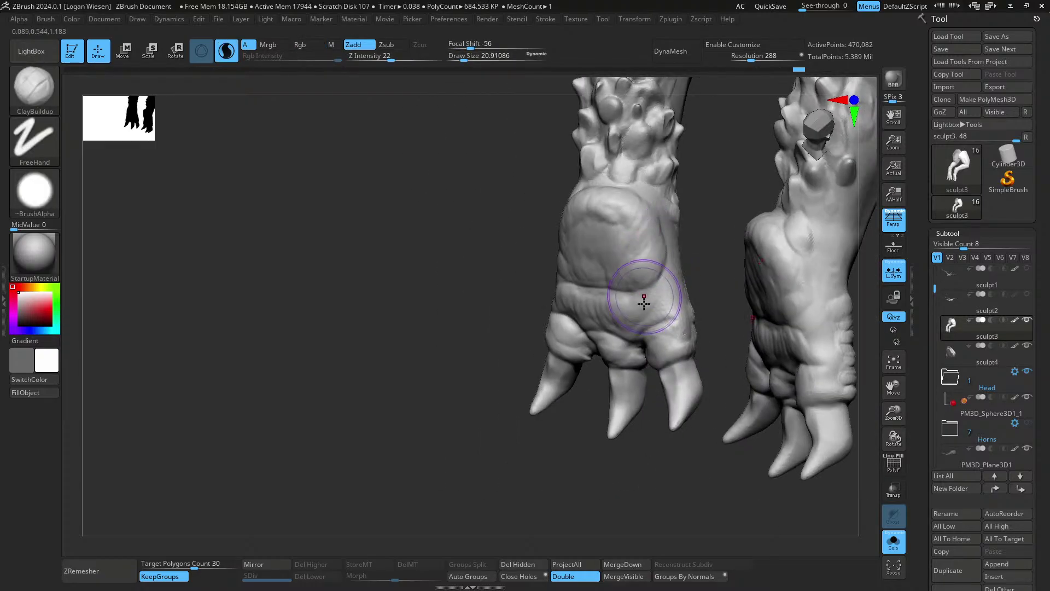
key(ctrl+z)
key(s)
drag(645, 310, 641, 310)
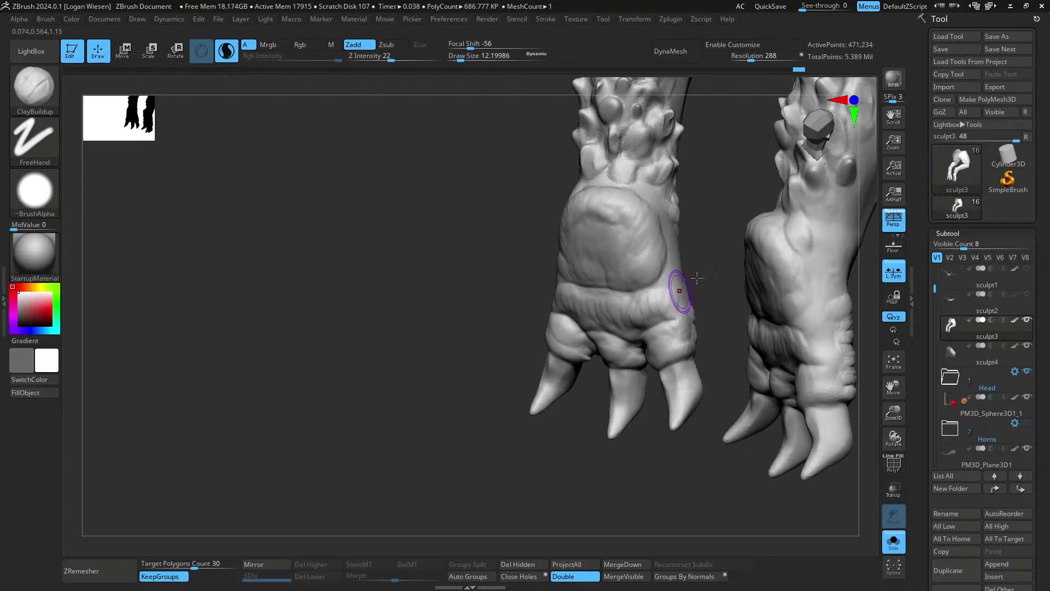
right_drag(697, 278, 671, 326)
drag(682, 331, 670, 346)
right_drag(667, 350, 702, 367)
- Adjust the toe pads above the claws with Move Topological at a draw size of about 18
right_drag(558, 345, 530, 336)
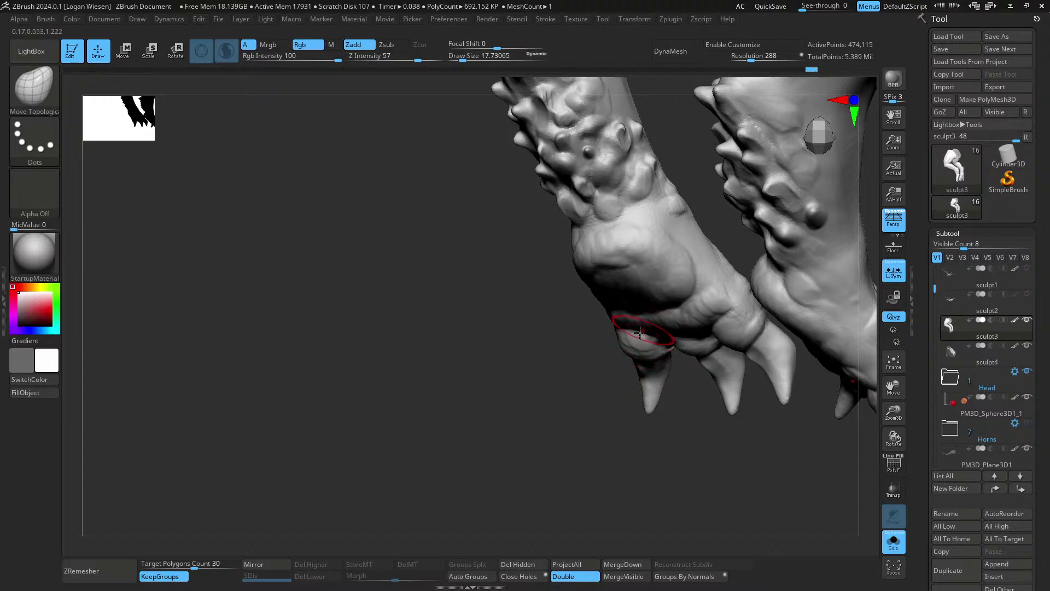
mouse_move(646, 350)
right_down()
mouse_move(707, 339)
mouse_move(668, 340)
mouse_move(708, 357)
mouse_move(696, 387)
mouse_move(678, 328)
right_up()
key(ctrl)
- Build up surface detail on the claws and the skin around their bases with ClayBuildup at a draw size of about 12
key(b)
key(c)
key(b)
key(s)
drag(680, 319, 678, 319)
mouse_move(675, 309)
right_down()
mouse_move(659, 344)
mouse_move(690, 331)
mouse_move(697, 295)
right_up()
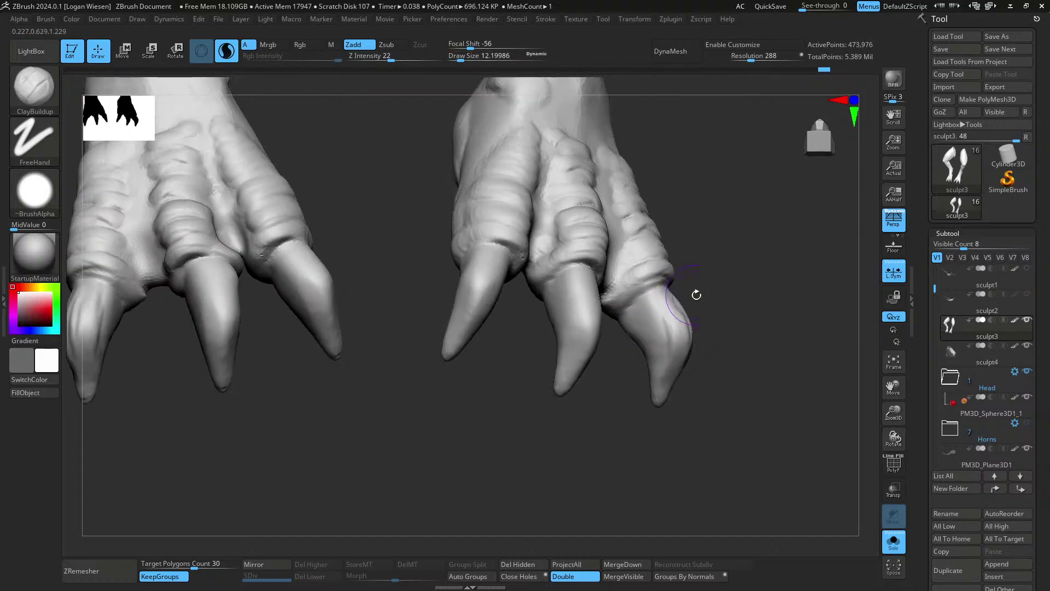
right_drag(671, 363, 706, 343)
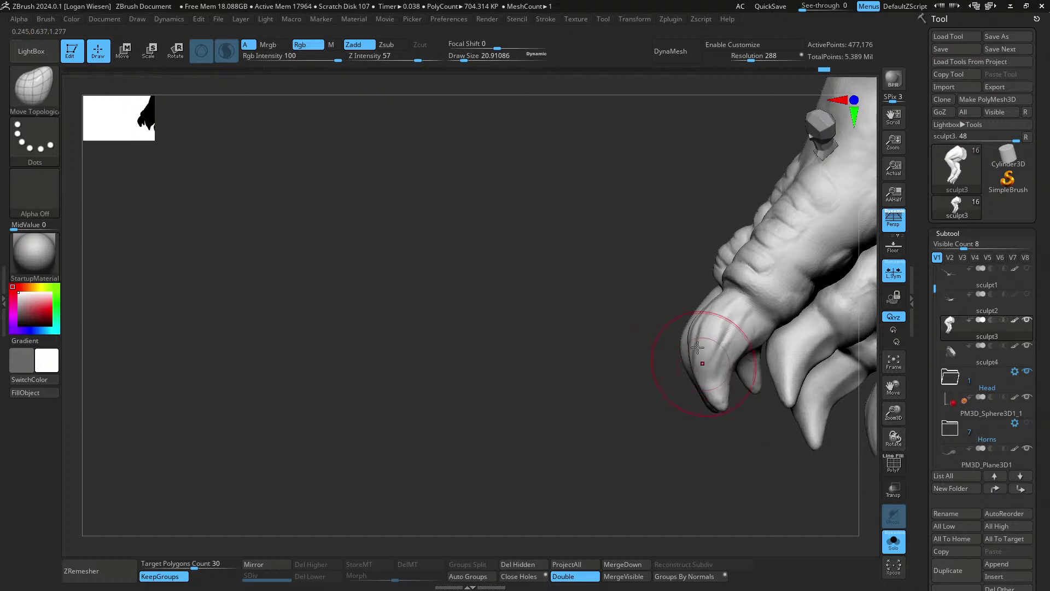
- Sculpt lengthwise ridges along the front claws with ClayBuildup at a draw size of about 12
mouse_move(706, 331)
right_down()
mouse_move(755, 331)
mouse_move(789, 351)
right_up()
key(b)
key(c)
key(b)
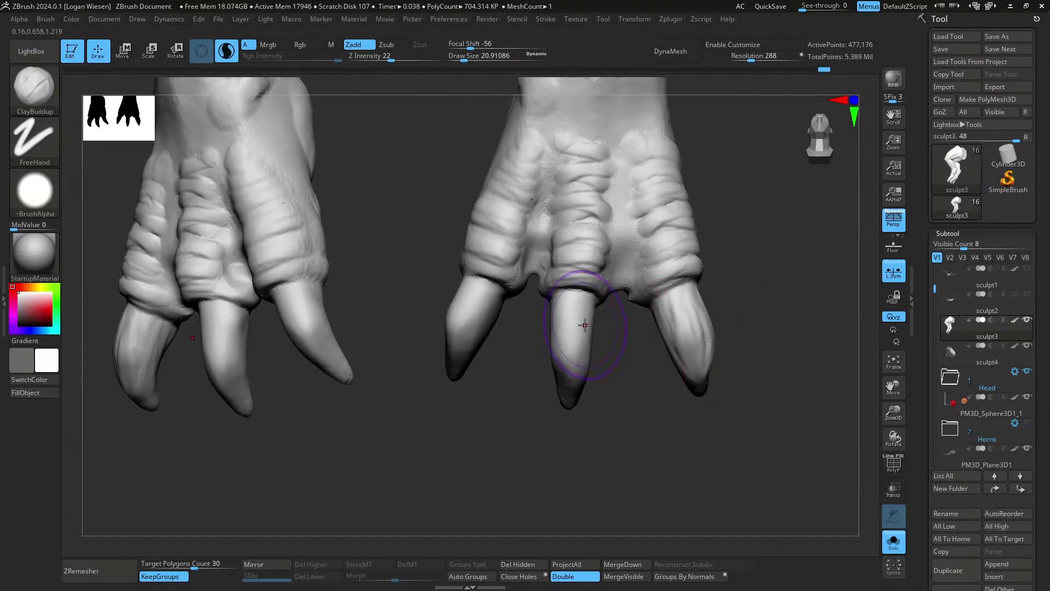
right_drag(573, 363, 599, 305)
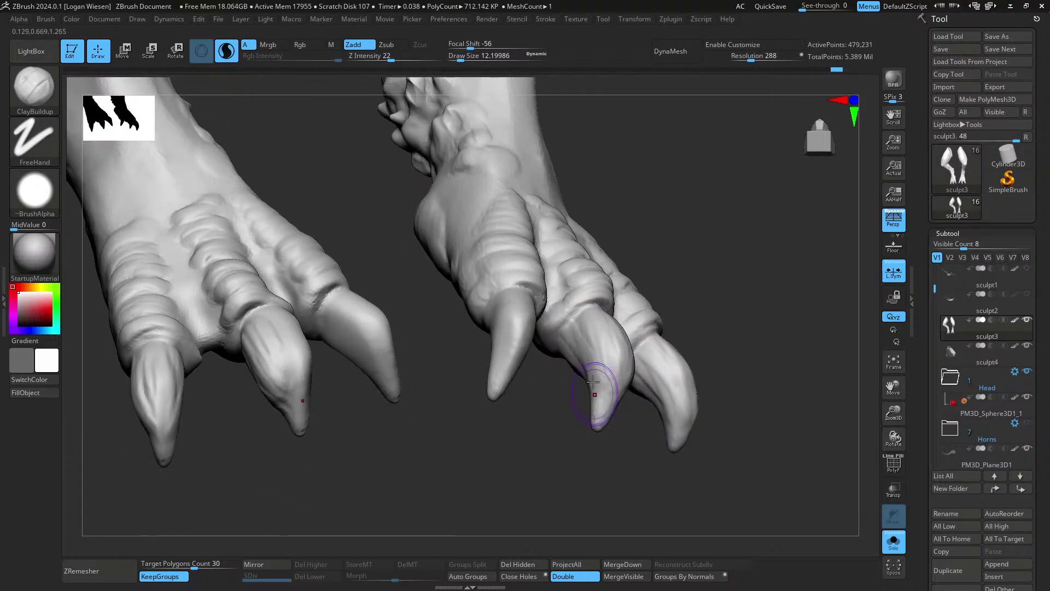
right_drag(593, 381, 639, 285)
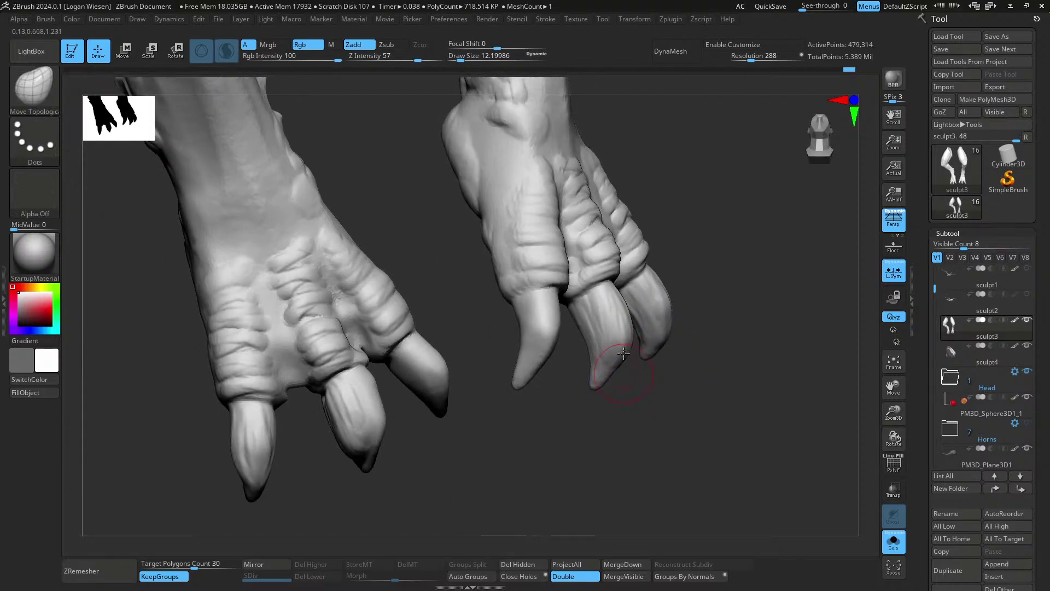
- Adjust the middle claw and the skin edge at its base with Move Topological at draw sizes of about 24 and 17
key(])
right_drag(620, 341, 607, 287)
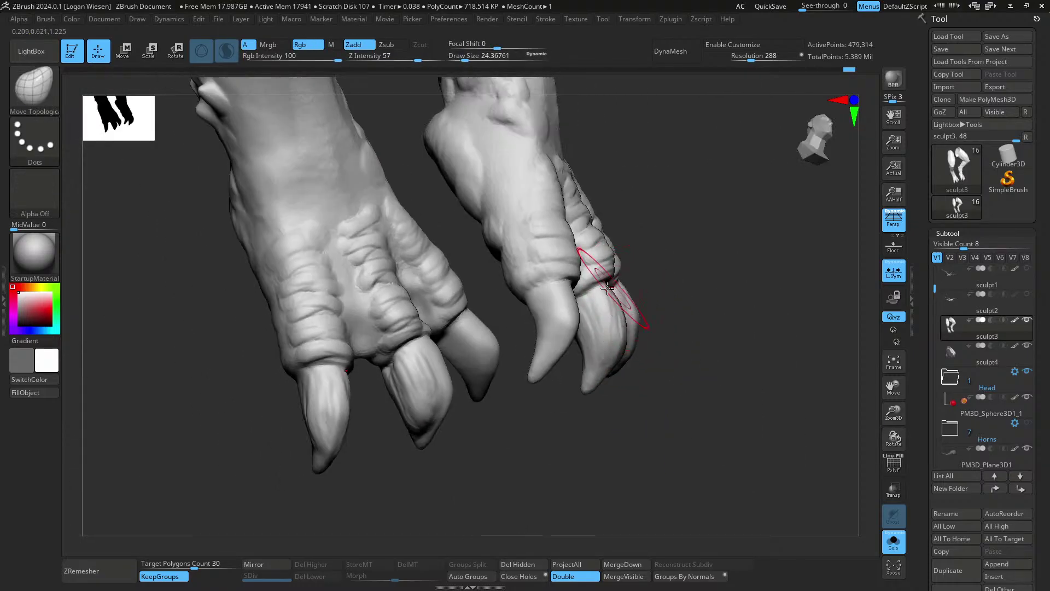
drag(611, 284, 605, 290)
mouse_move(604, 290)
right_down()
mouse_move(644, 369)
mouse_move(659, 344)
mouse_move(639, 350)
right_up()
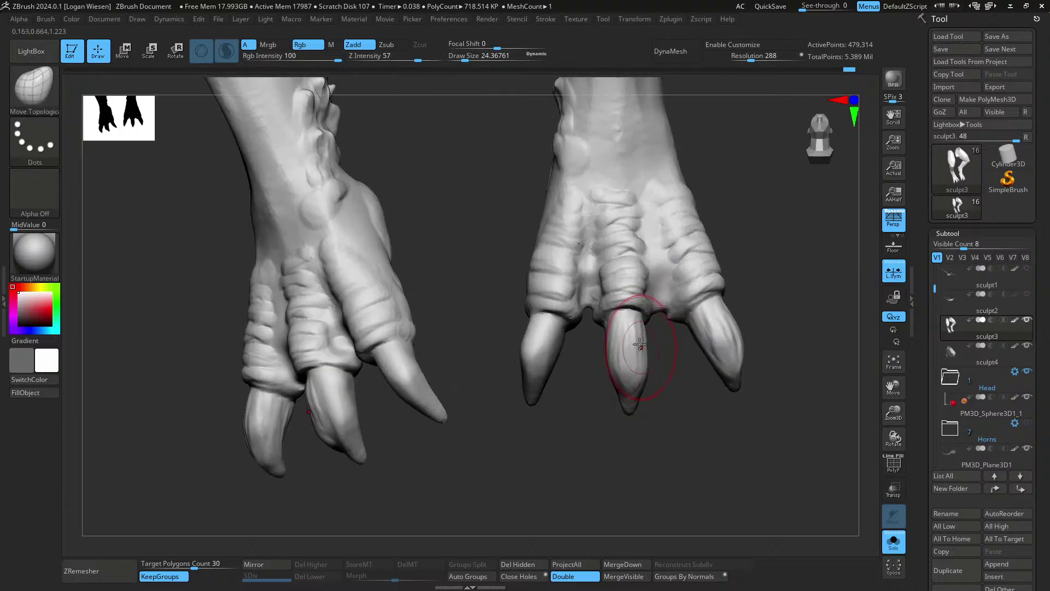
key(])
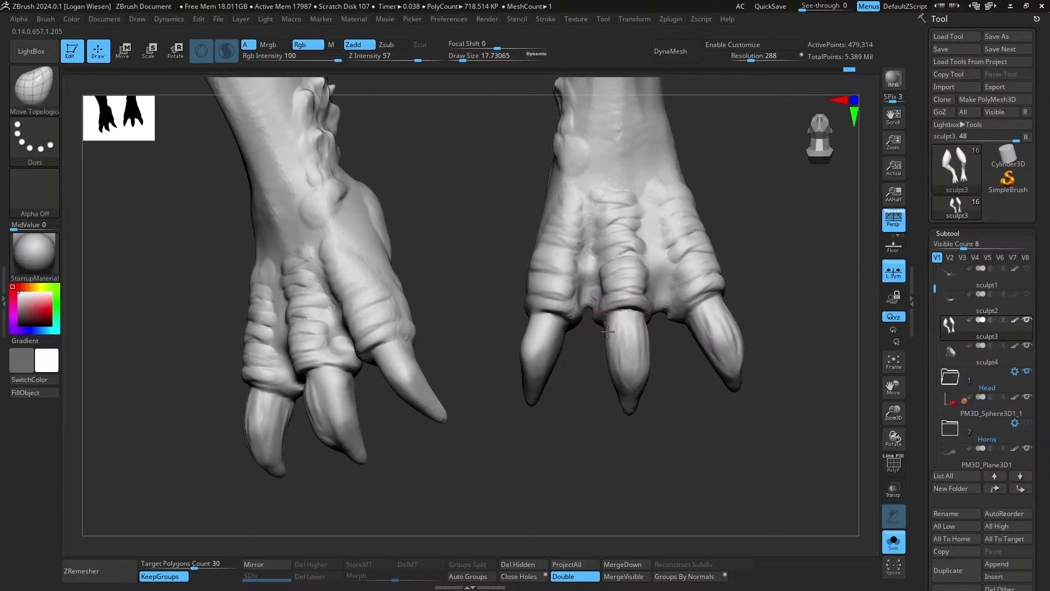
drag(607, 332, 610, 332)
right_drag(611, 332, 635, 336)
key(ctrl+z)
key(ctrl+z)
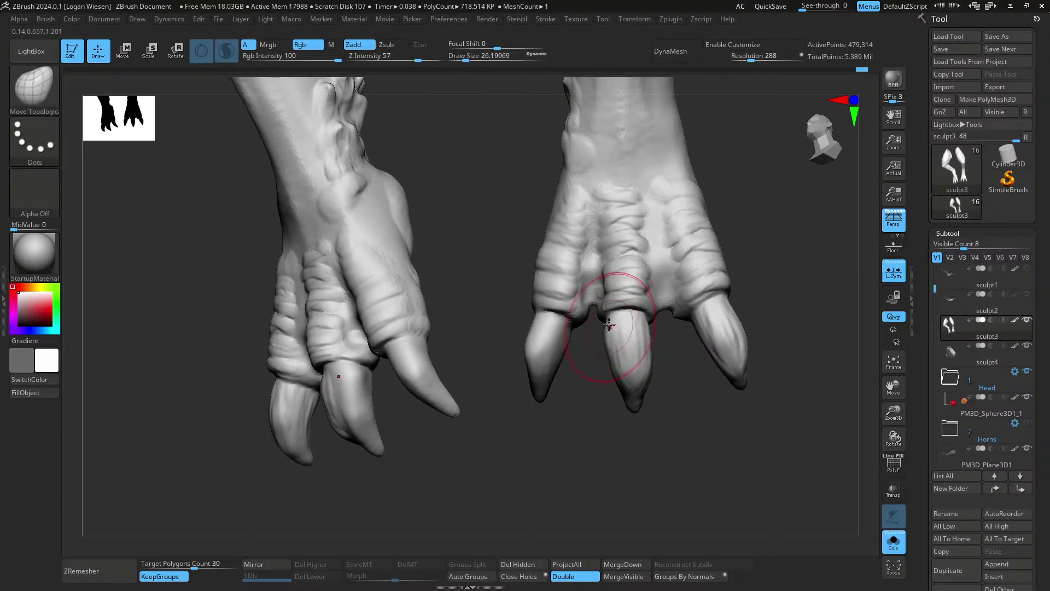
- Widen the middle claw and reshape the skin edge beside the outer claw with Move Topological at draw sizes between about 13 and 26
key(s)
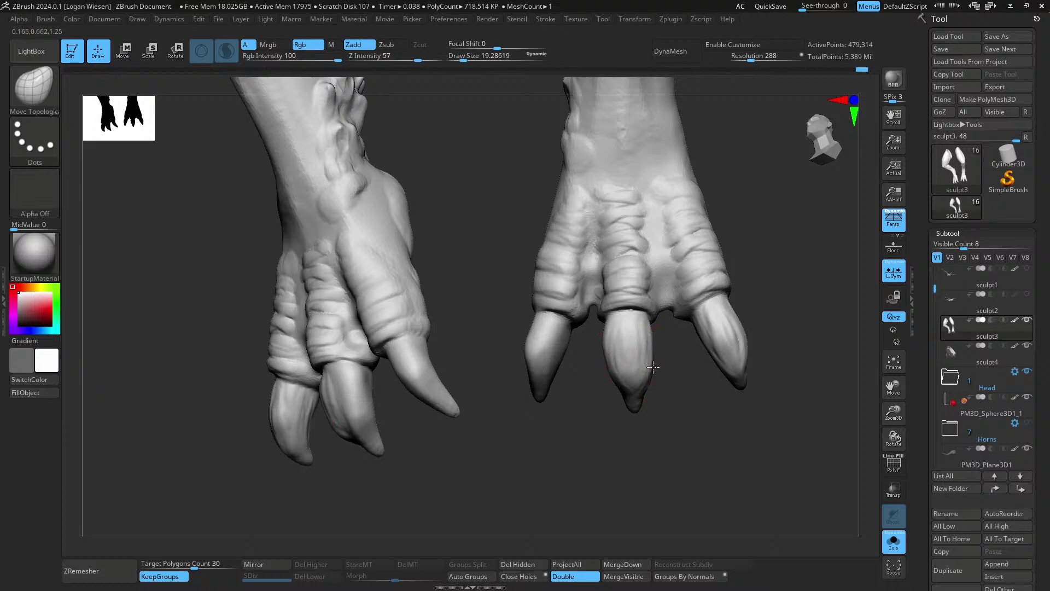
key([)
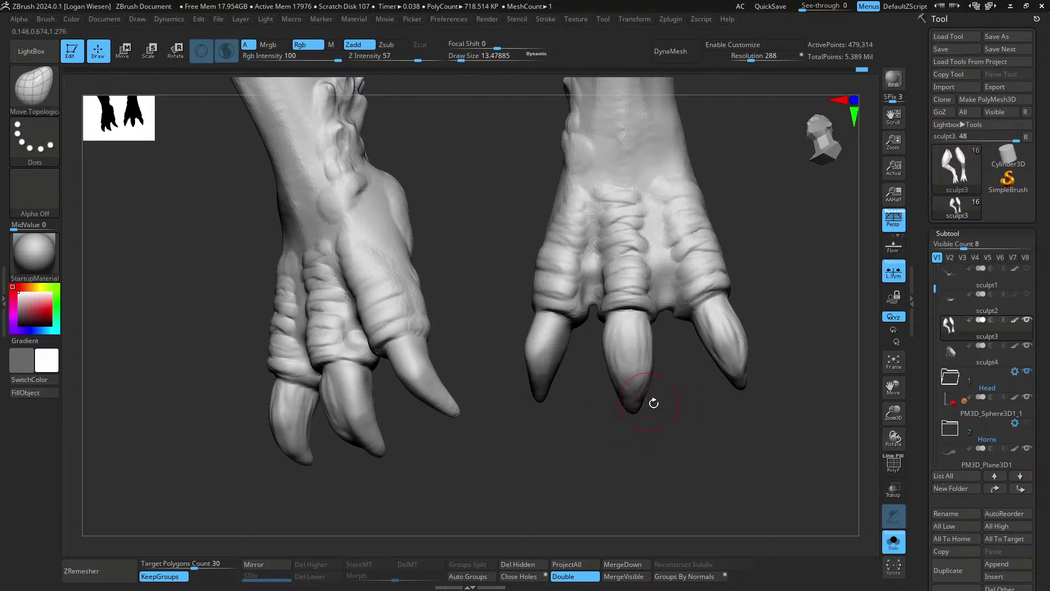
mouse_move(654, 403)
right_down()
mouse_move(704, 366)
mouse_move(715, 311)
mouse_move(724, 411)
mouse_move(706, 355)
mouse_move(636, 296)
right_up()
key(s)
drag(694, 307, 673, 314)
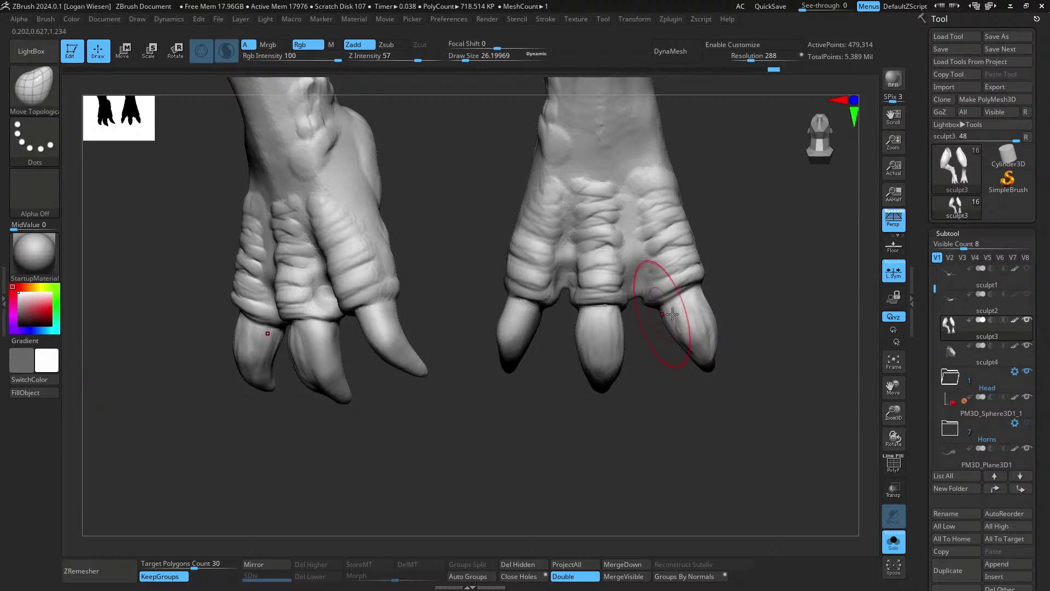
key([)
right_drag(708, 302, 689, 307)
drag(668, 323, 663, 329)
right_drag(663, 329, 678, 383)
- Build up the skin between the toes and above the outer claw with ClayBuildup at a draw size of about 16
key(b)
key(c)
key(b)
drag(647, 319, 666, 302)
right_drag(666, 303, 671, 343)
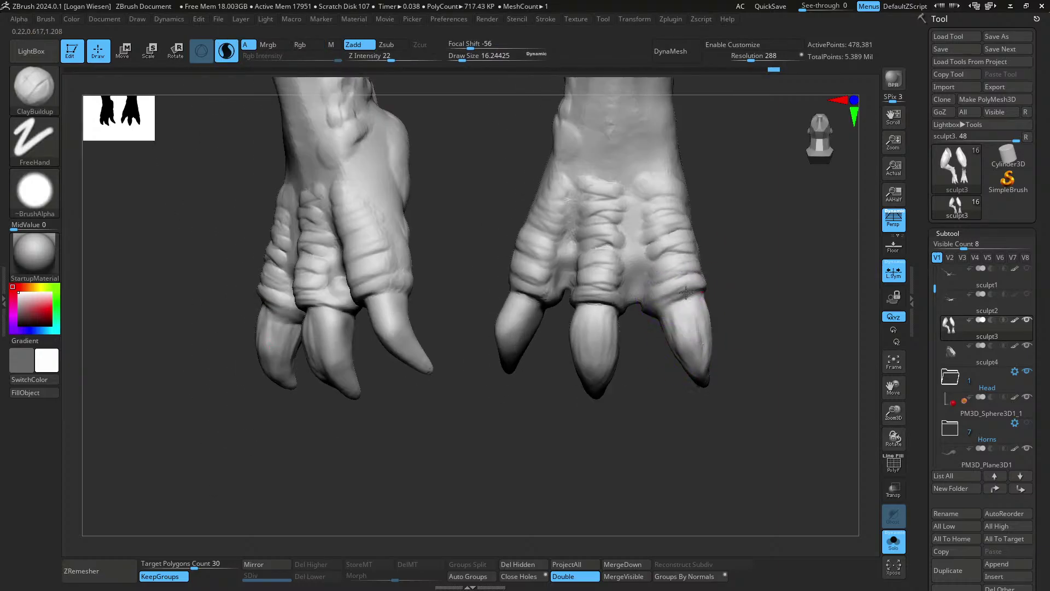
drag(686, 293, 699, 290)
right_drag(586, 296, 579, 295)
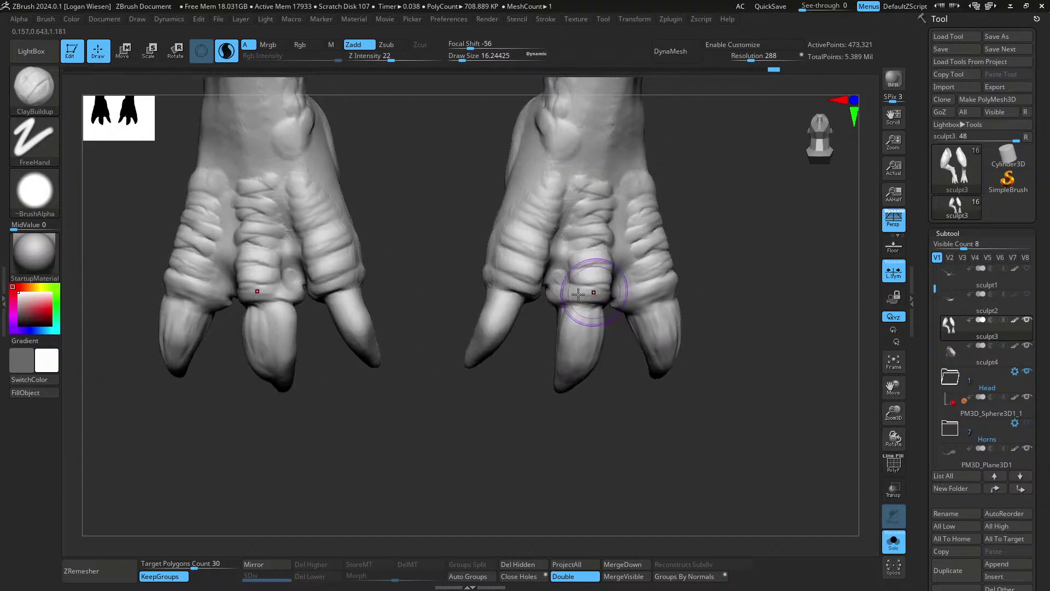
- Thicken the lower part of the middle toe and soften its folds with ClayBuildup at a draw size of about 16
drag(562, 286, 578, 255)
right_drag(581, 258, 619, 296)
right_drag(600, 261, 591, 258)
drag(617, 272, 608, 280)
right_drag(592, 244, 593, 255)
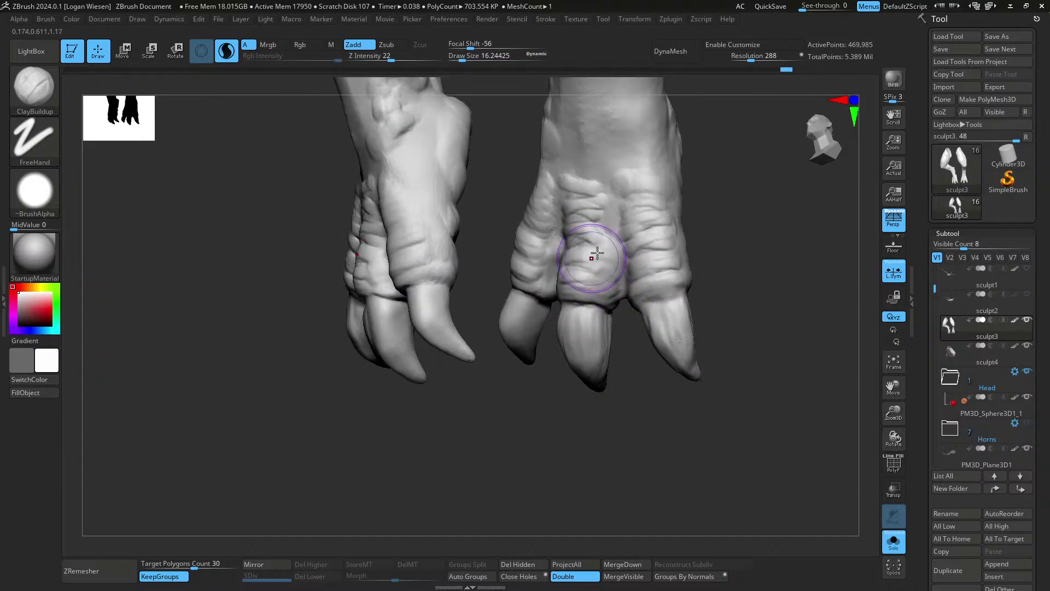
drag(593, 255, 586, 250)
mouse_move(621, 254)
right_down()
mouse_move(599, 274)
mouse_move(611, 357)
right_up()
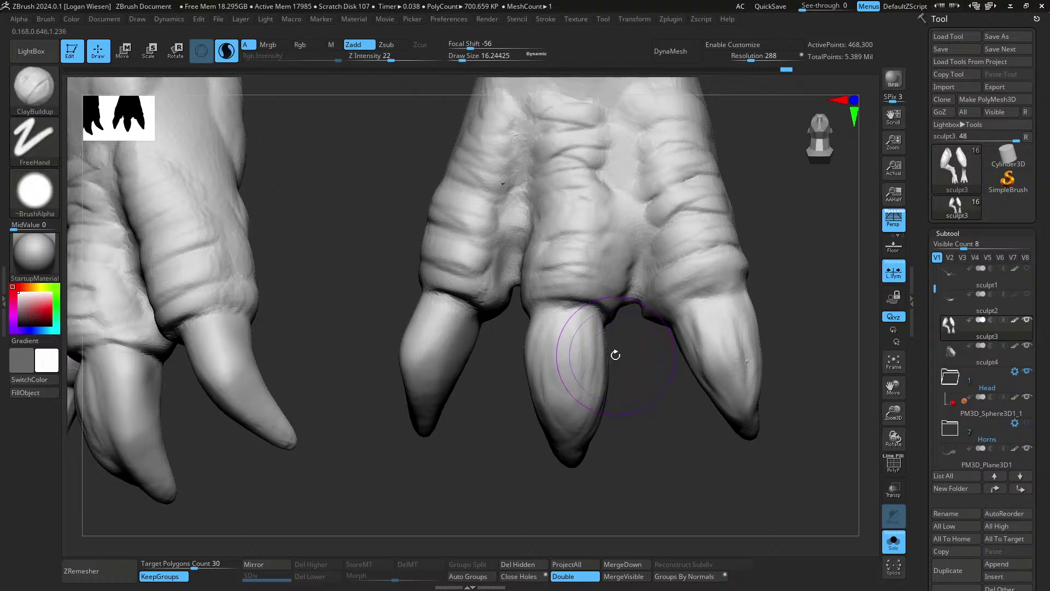
key(ctrl+shift+3)
drag(685, 244, 436, 284)
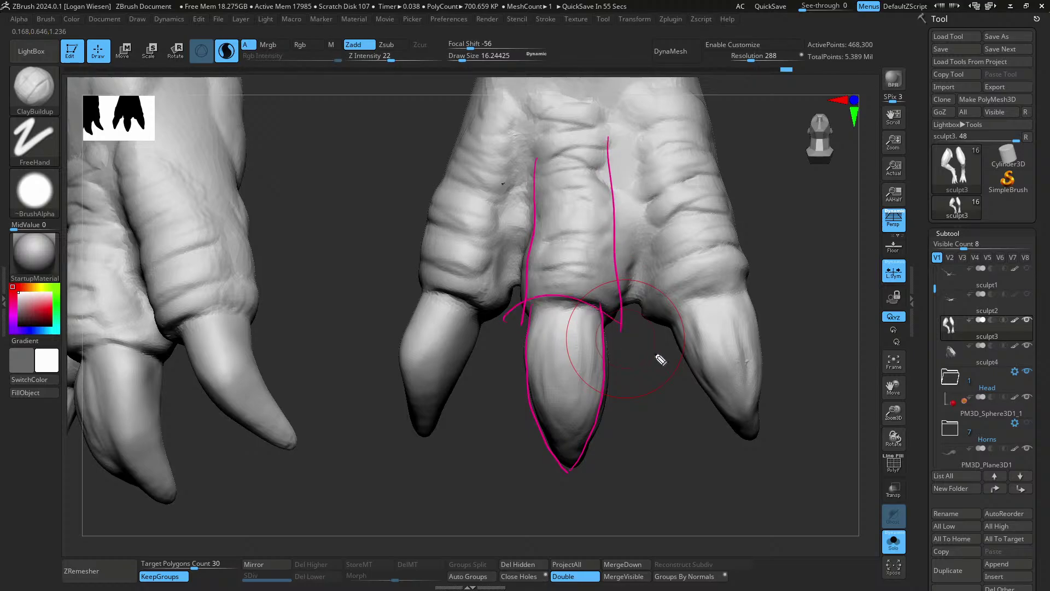
key(Escape)
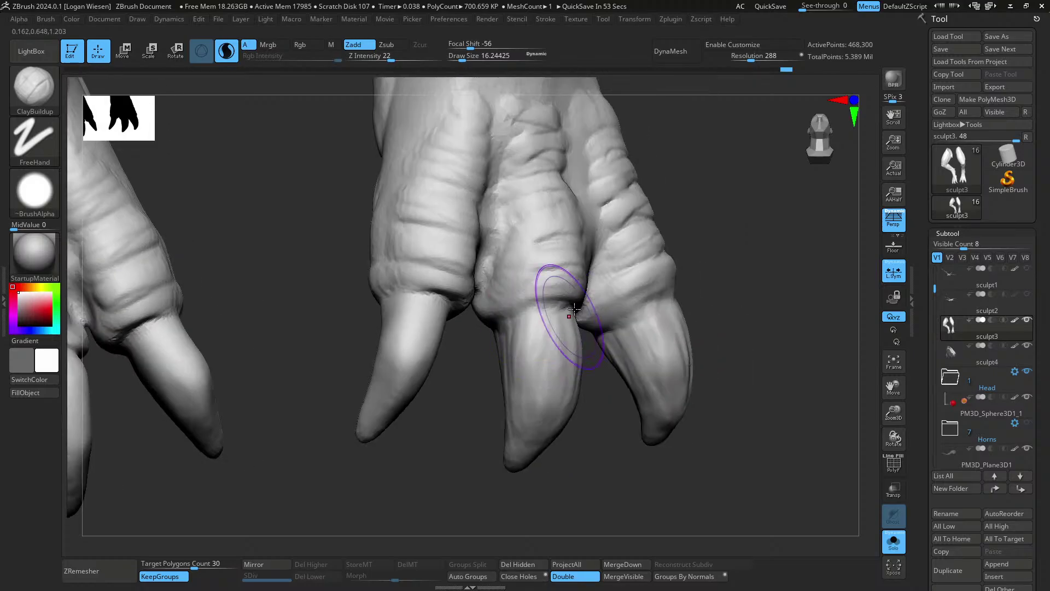
- Refine the skin rim of the middle toe above its claw with ClayBuildup at a draw size of about 11
drag(556, 252, 556, 297)
key(Escape)
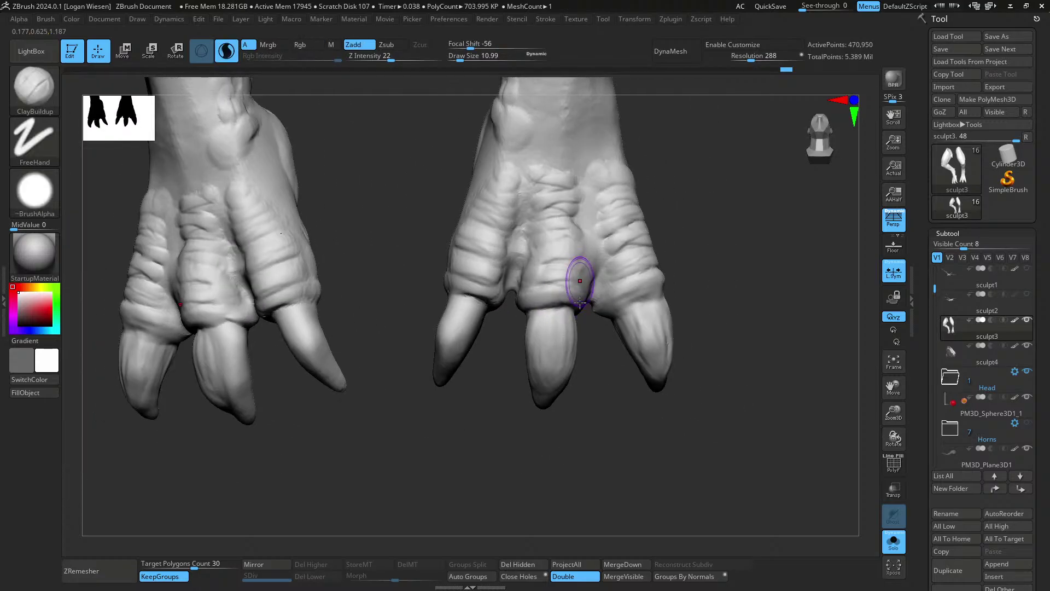
key(s)
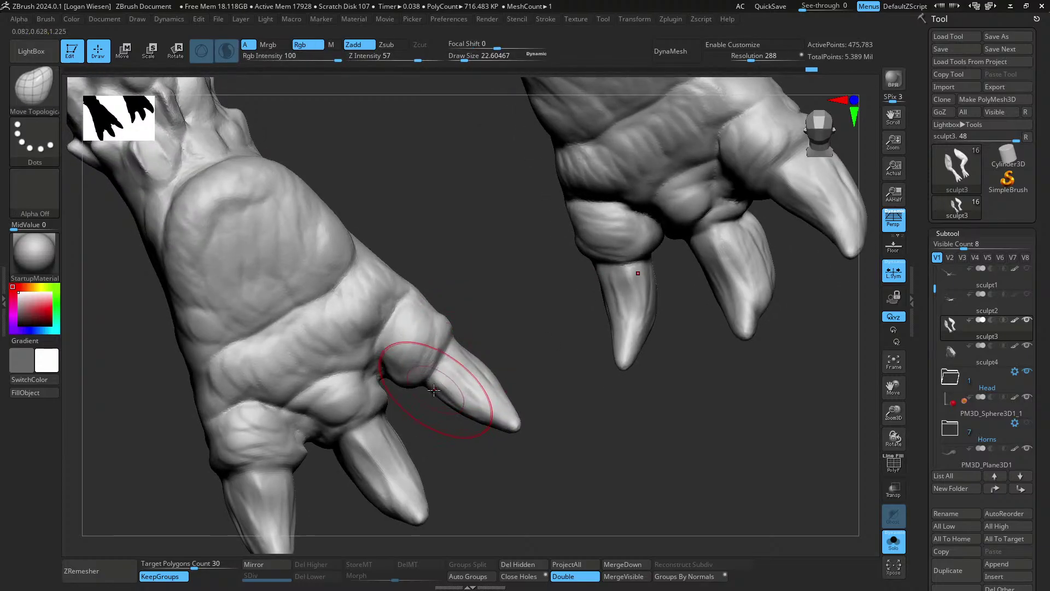
- Reshape the toe pad on the foot's underside with Move Topological and add surface detail with ClayBuildup at a draw size of about 10
drag(434, 389, 487, 350)
mouse_move(482, 335)
alt+mouse_down()
mouse_move(520, 277)
mouse_move(510, 281)
alt+mouse_up()
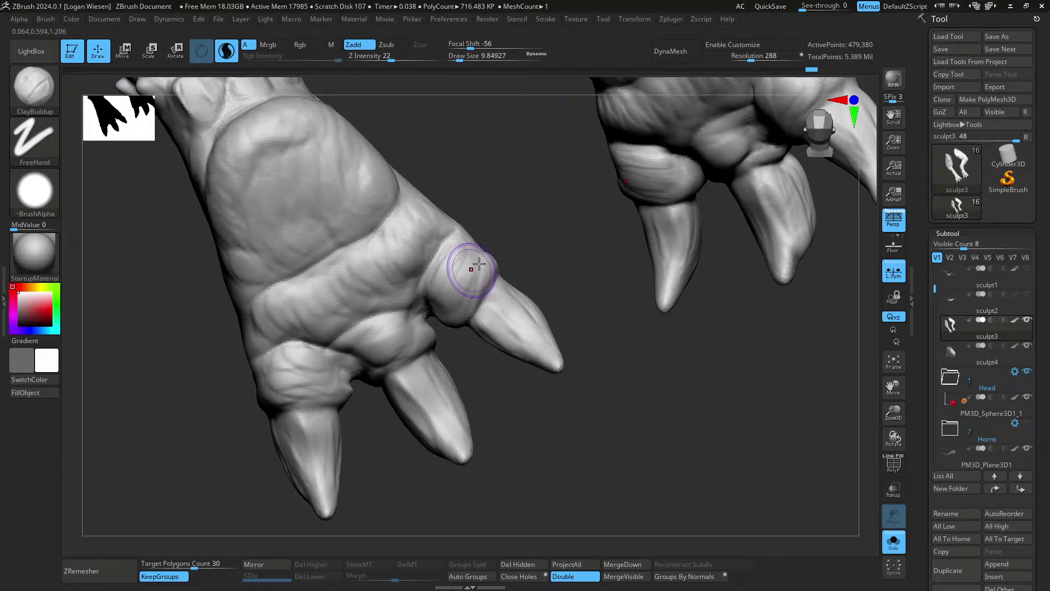
drag(479, 265, 385, 366)
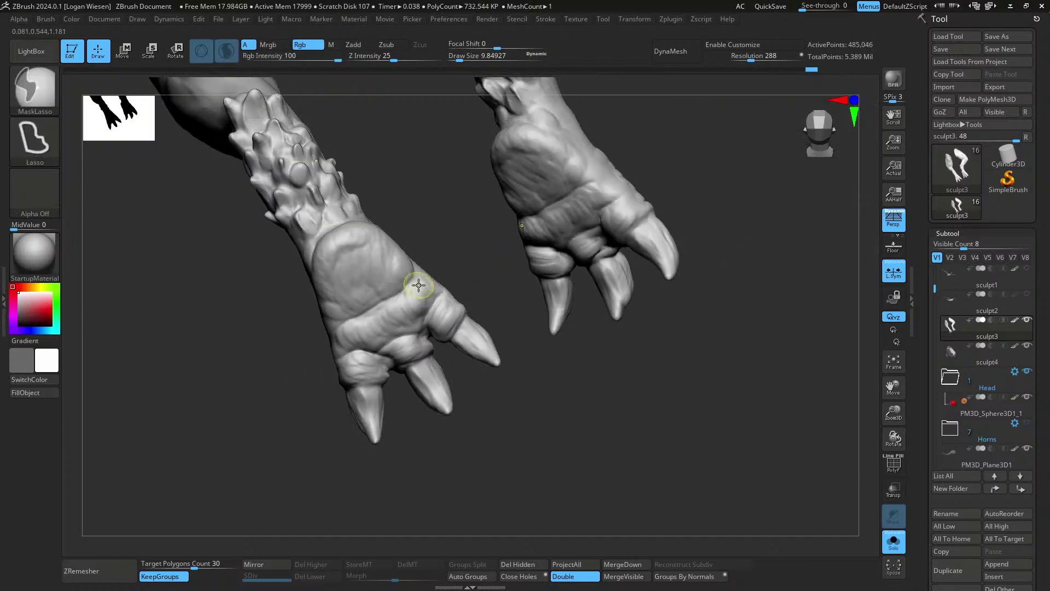
- Adjust the toe pads and the gaps between the toes with Move Topological at a draw size of about 23
key(s)
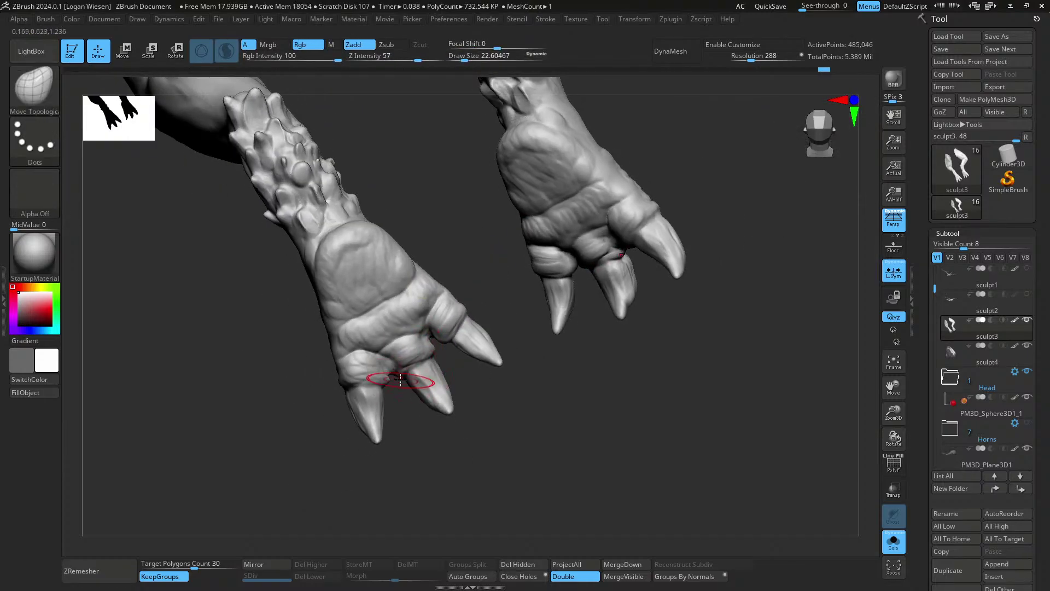
mouse_move(421, 391)
right_down()
mouse_move(450, 380)
mouse_move(448, 400)
mouse_move(468, 404)
right_up()
ctrl+right_drag(516, 373, 539, 358)
right_drag(539, 358, 624, 432)
mouse_move(603, 347)
right_down()
mouse_move(604, 406)
mouse_move(591, 334)
mouse_move(605, 313)
mouse_move(607, 327)
mouse_move(597, 314)
mouse_move(457, 363)
mouse_move(422, 352)
mouse_move(424, 277)
mouse_move(469, 252)
mouse_move(455, 305)
right_up()
- Sculpt skin wrinkles across the front of the ankle with ClayBuildup at a draw size of about 21
mouse_move(533, 267)
right_down()
mouse_move(569, 230)
mouse_move(548, 376)
mouse_move(443, 368)
mouse_move(429, 344)
mouse_move(392, 351)
mouse_move(345, 408)
mouse_move(395, 378)
mouse_move(348, 361)
mouse_move(342, 309)
mouse_move(375, 340)
mouse_move(492, 307)
mouse_move(516, 212)
mouse_move(509, 263)
mouse_move(523, 263)
mouse_move(523, 229)
mouse_move(522, 254)
right_up()
key(s)
key(s)
drag(523, 255, 527, 256)
alt+right_drag(526, 265, 520, 293)
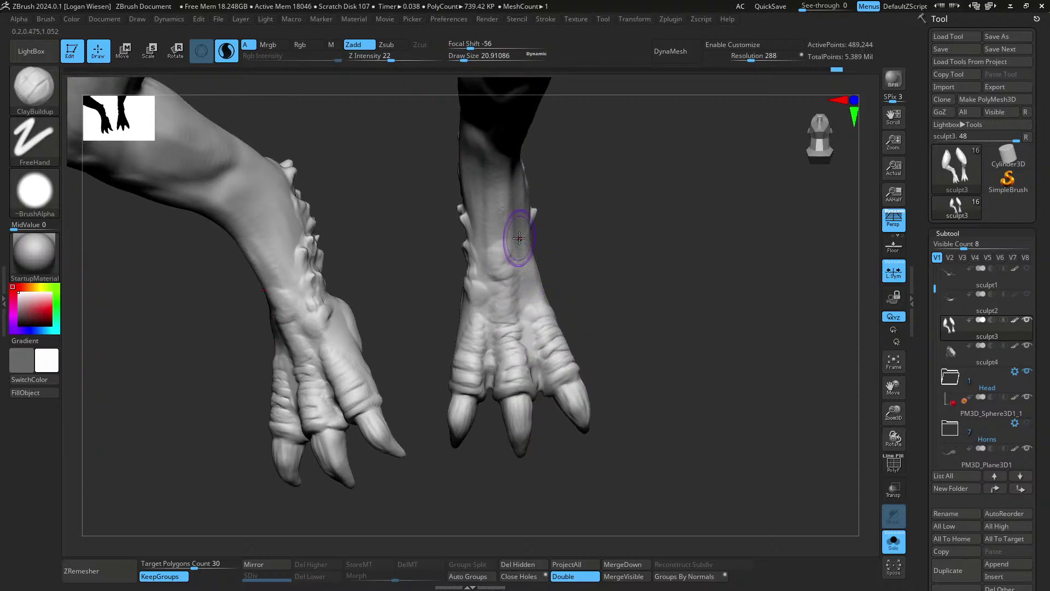
key(bracketleft)
mouse_move(519, 238)
right_down()
mouse_move(537, 297)
mouse_move(545, 278)
mouse_move(501, 274)
mouse_move(477, 301)
mouse_move(486, 249)
right_up()
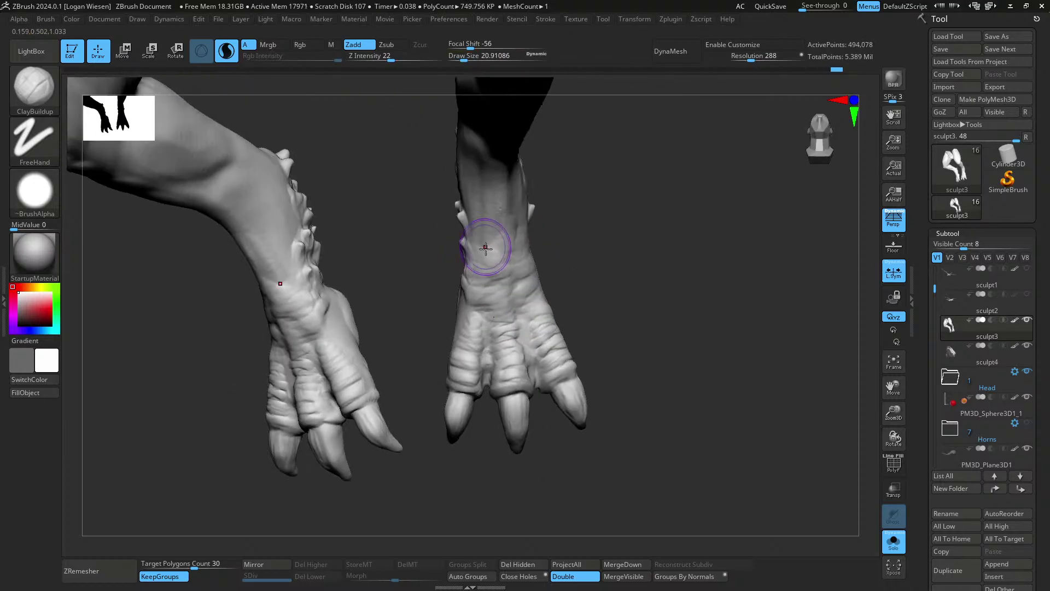
mouse_move(503, 214)
right_down()
mouse_move(494, 259)
mouse_move(496, 226)
mouse_move(515, 197)
mouse_move(476, 241)
mouse_move(492, 222)
mouse_move(479, 202)
right_up()
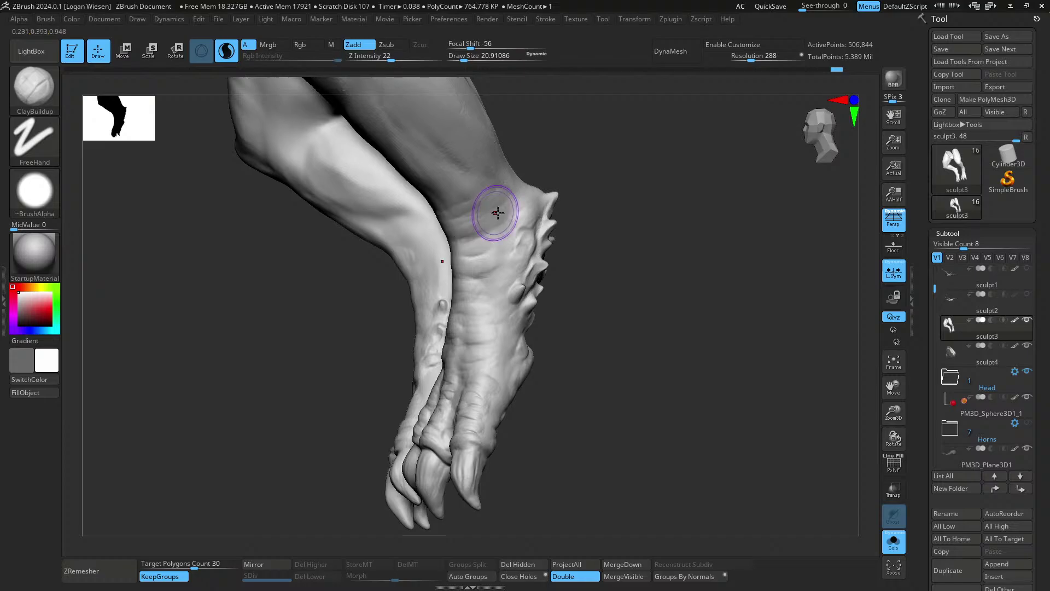
- Sculpt finer skin folds on the side of the lower leg and foot with ClayBuildup at a draw size of about 12
mouse_move(470, 249)
right_down()
mouse_move(487, 267)
mouse_move(470, 250)
mouse_move(442, 266)
right_up()
key(s)
click(439, 267)
mouse_move(460, 338)
right_down()
mouse_move(509, 330)
mouse_move(424, 340)
mouse_move(459, 293)
mouse_move(452, 320)
mouse_move(523, 321)
mouse_move(467, 359)
mouse_move(509, 334)
mouse_move(452, 302)
right_up()
key(s)
click(413, 339)
key(s)
click(445, 302)
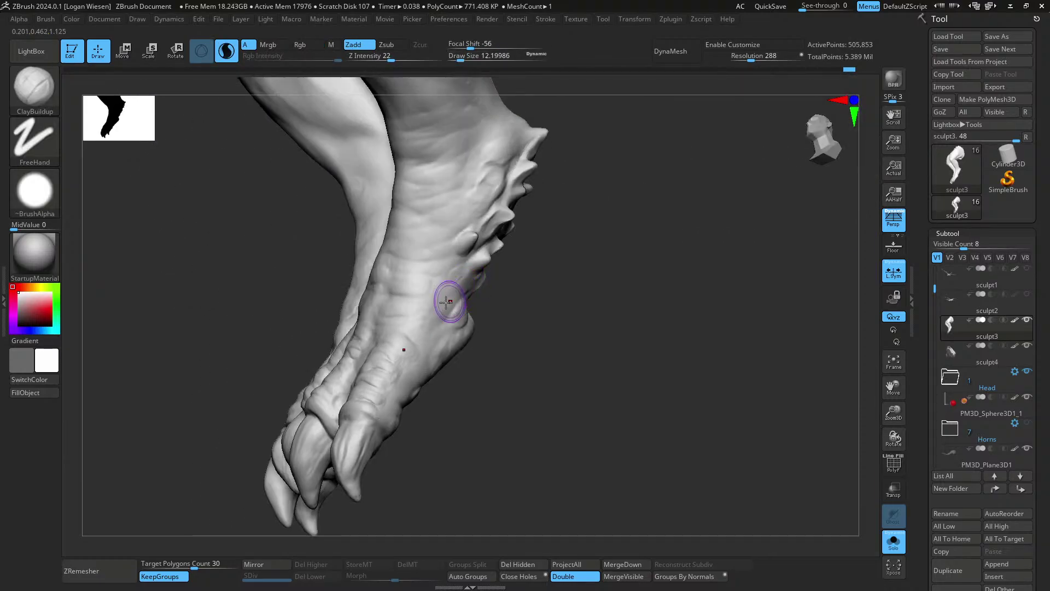
- Turn off Solo to show the whole dragon and examine the detailed hind legs against the body
key(ctrl+z)
key(ctrl+z)
key(ctrl+z)
key(ctrl+z)
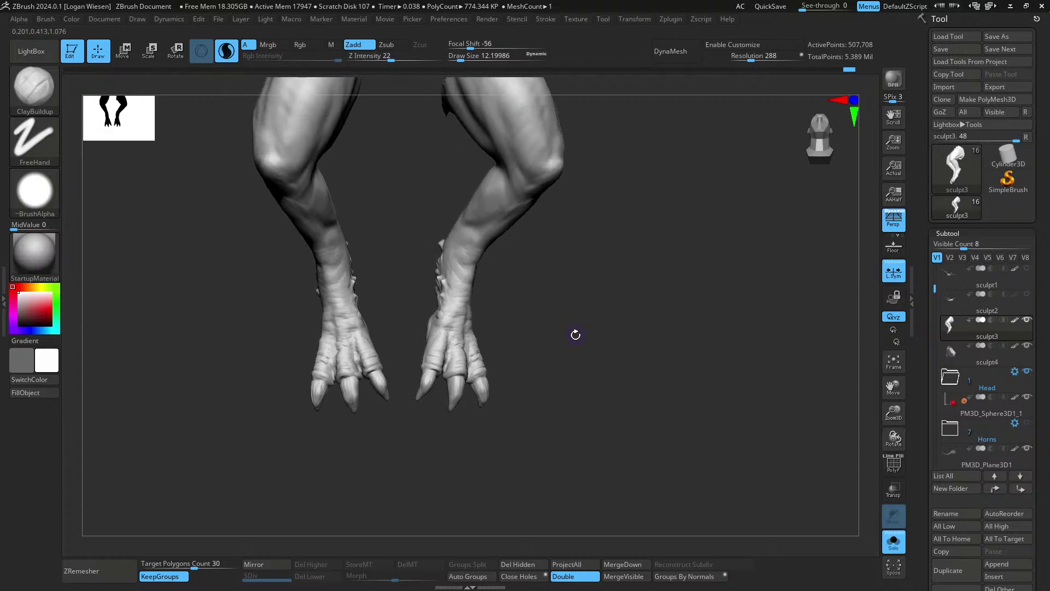
key(ctrl+z)
key(ctrl+z)
key(ctrl+z)
key(ctrl+z)
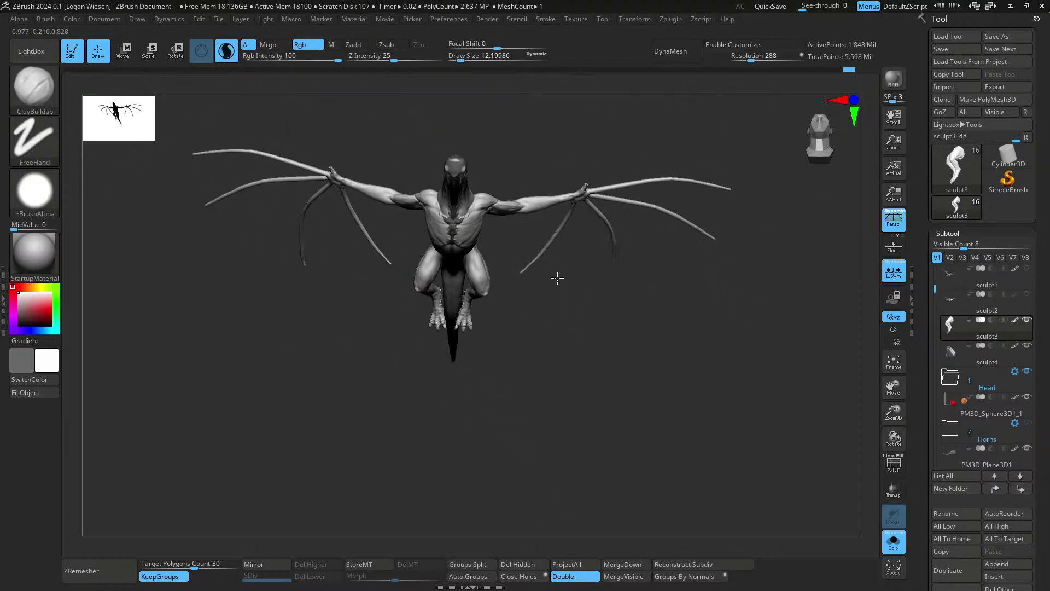
key(ctrl+z)
key(ctrl+z)
key(ctrl+z)
key(ctrl+z)
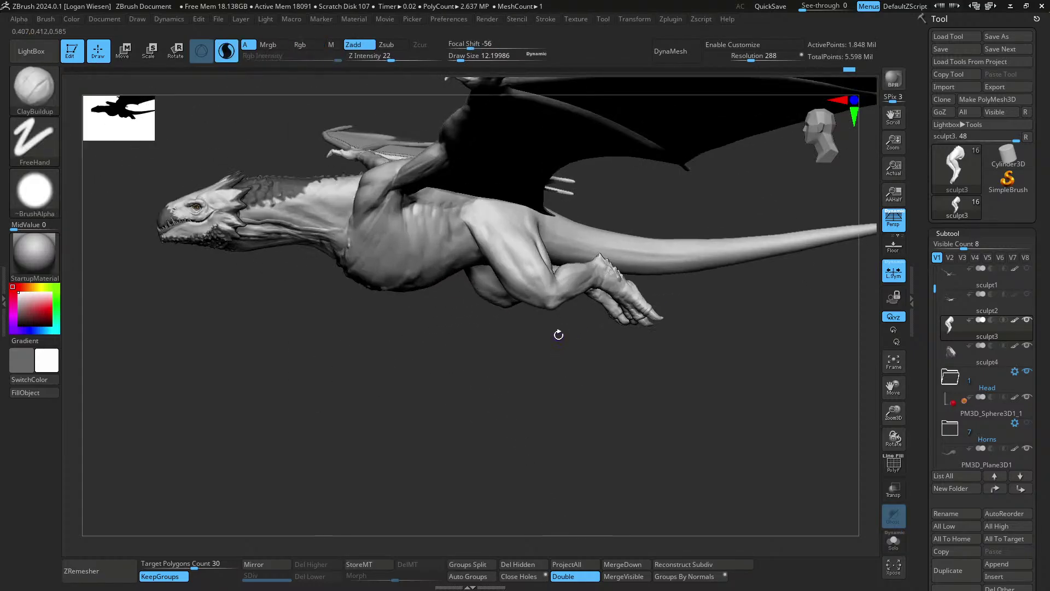
key(s)
drag(585, 321, 593, 322)
mouse_move(592, 322)
right_down()
mouse_move(637, 303)
mouse_move(600, 265)
mouse_move(573, 305)
right_up()
key(ctrl+z)
key(ctrl+z)
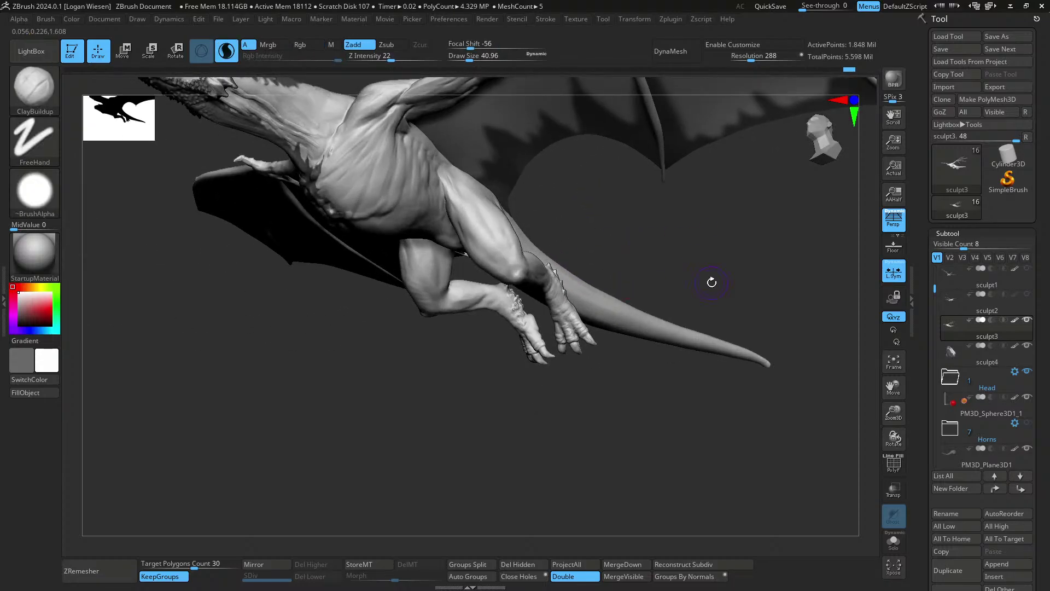
- Save the project to disk
key(ctrl+s)
drag(486, 135, 1049, 171)
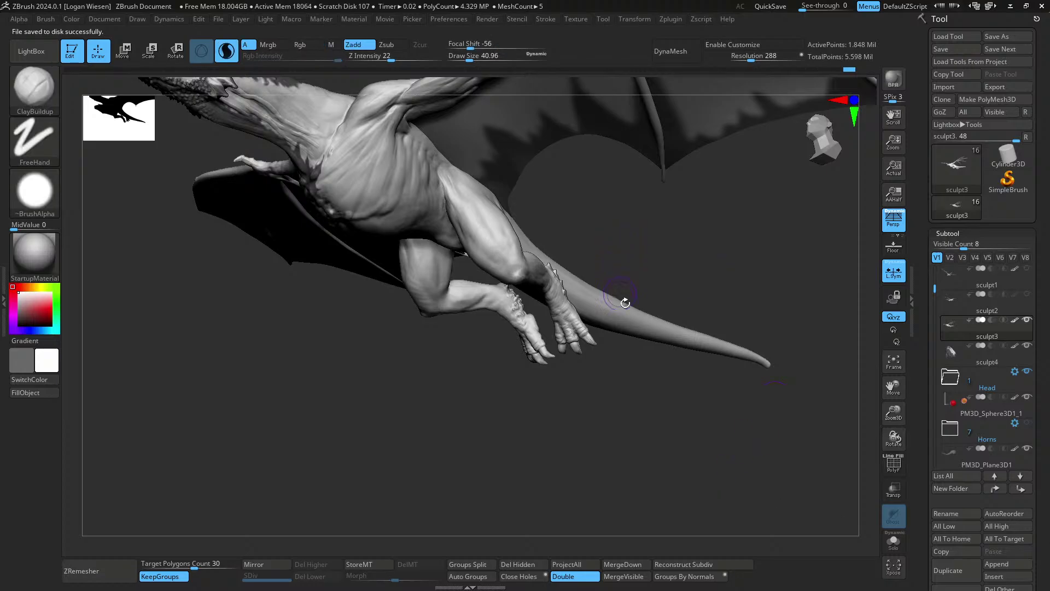
- Adjust the overall shape of the hind leg with Move Topological
mouse_move(626, 303)
right_down()
mouse_move(598, 337)
mouse_move(585, 335)
right_up()
mouse_move(516, 304)
ctrl+right_down()
mouse_move(547, 345)
mouse_move(546, 319)
mouse_move(525, 309)
mouse_move(494, 321)
ctrl+right_up()
key(b)
key(m)
key(t)
key(s)
key(s)
drag(496, 319, 507, 319)
- Isolate the hind-leg geometry and refine the lower leg and ankle shape with Move Topological at draw sizes of about 77 and 46
ctrl+shift+click(495, 306)
mouse_move(490, 347)
right_down()
mouse_move(528, 326)
mouse_move(483, 306)
mouse_move(534, 311)
right_up()
key(s)
drag(535, 311, 527, 310)
mouse_move(529, 315)
ctrl+right_down()
mouse_move(535, 347)
mouse_move(540, 300)
ctrl+right_up()
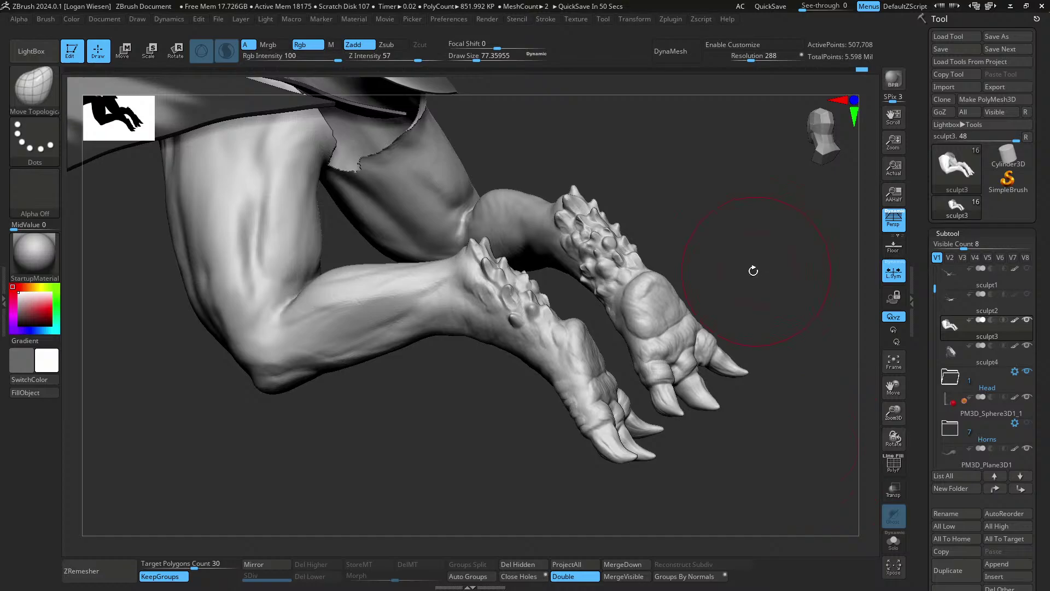
mouse_move(715, 269)
mouse_down()
mouse_move(651, 312)
mouse_move(656, 277)
mouse_move(652, 344)
mouse_move(605, 336)
mouse_up()
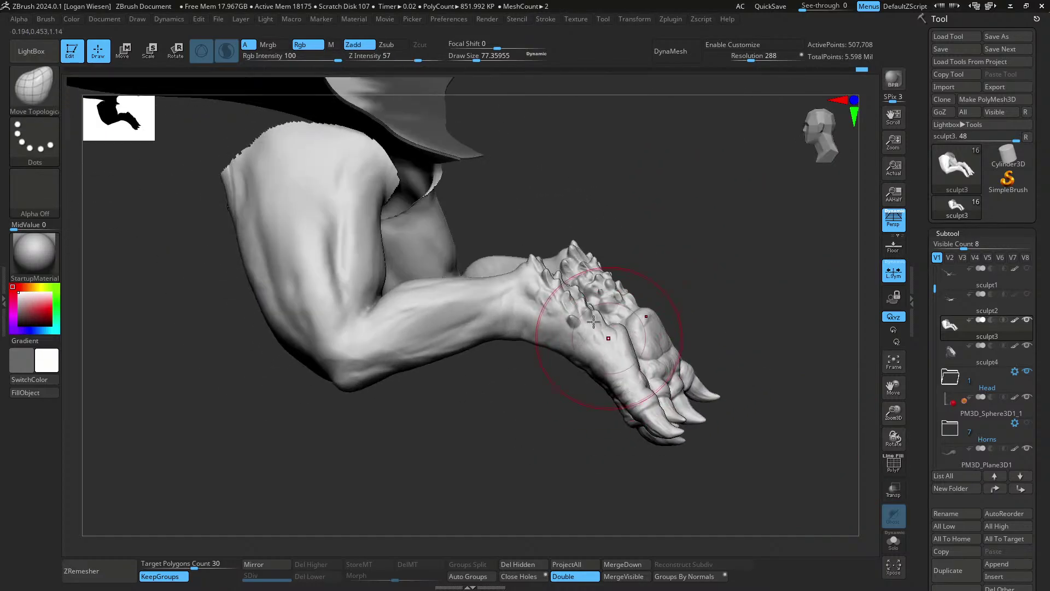
key([)
mouse_move(543, 293)
mouse_down()
mouse_move(556, 241)
mouse_move(561, 338)
mouse_move(571, 323)
mouse_up()
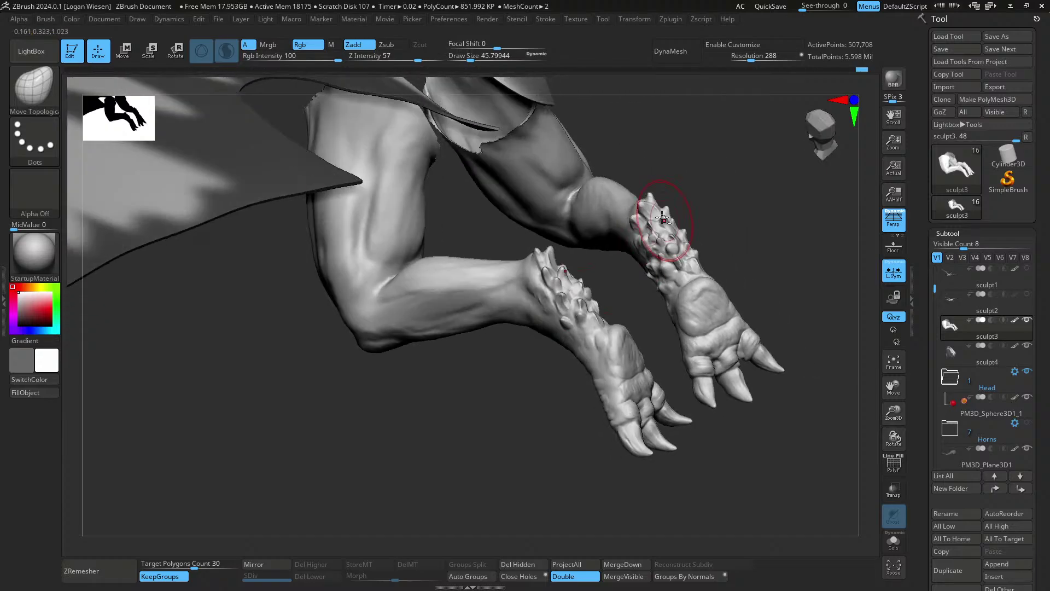
- Mask the spiky scales on the back of the ankles with MaskLasso
key(s)
mouse_move(659, 237)
mouse_down()
mouse_move(629, 298)
mouse_move(656, 229)
mouse_up()
ctrl+drag(636, 189, 658, 220)
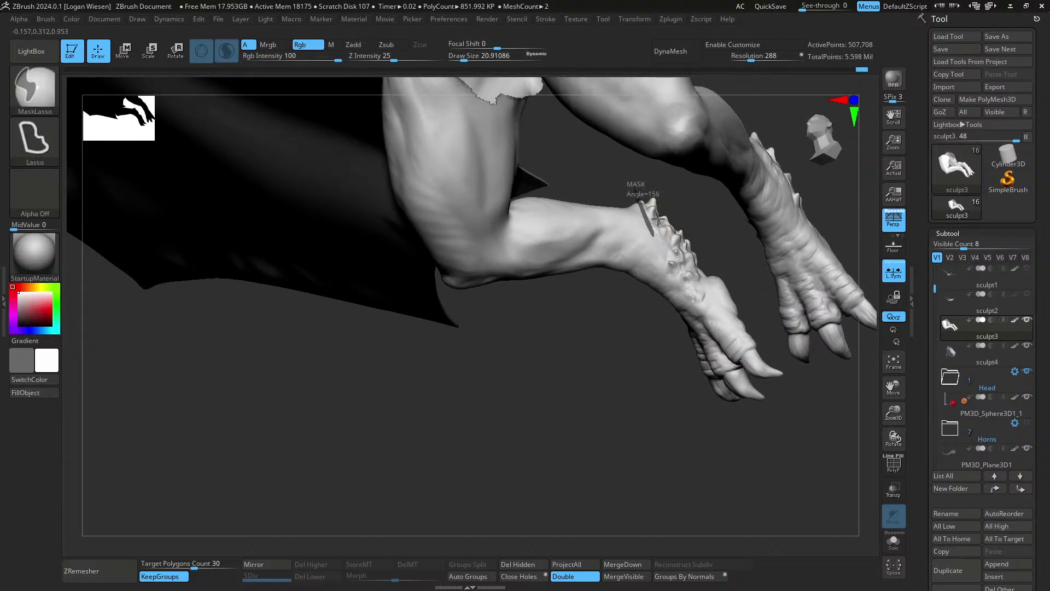
mouse_move(680, 276)
ctrl+mouse_down()
mouse_move(701, 200)
mouse_move(691, 192)
ctrl+mouse_up()
mouse_move(681, 270)
right_down()
mouse_move(583, 298)
mouse_move(574, 312)
right_up()
drag(684, 294, 681, 269)
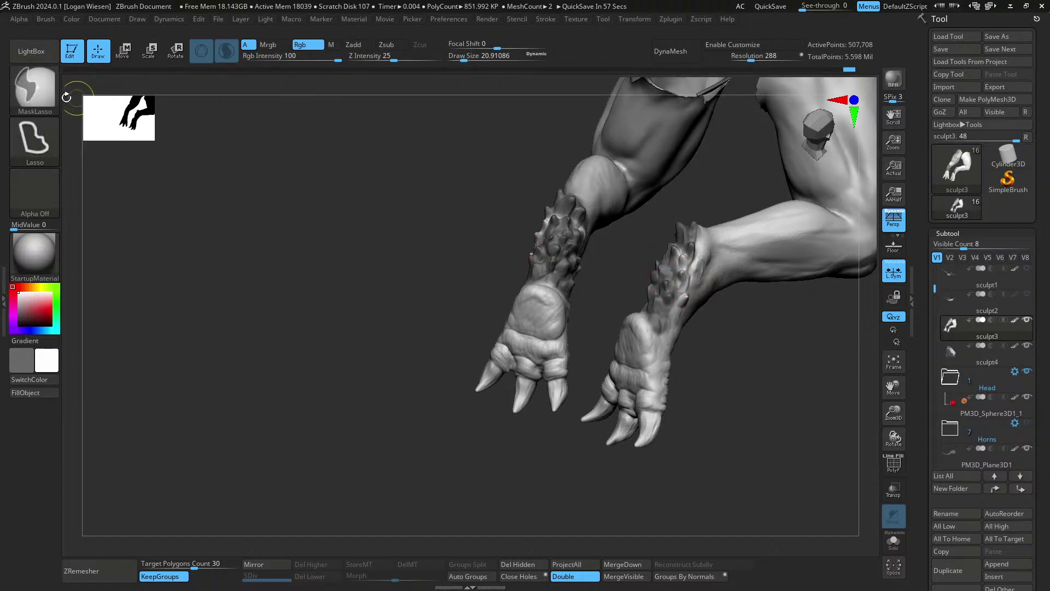
- Refine the mask over the spiky scales on the back of the ankles with MaskPen at a draw size of about 13
ctrl+click(36, 92)
ctrl+click(310, 147)
mouse_move(670, 270)
alt+right_down()
mouse_move(628, 272)
mouse_move(654, 331)
alt+right_up()
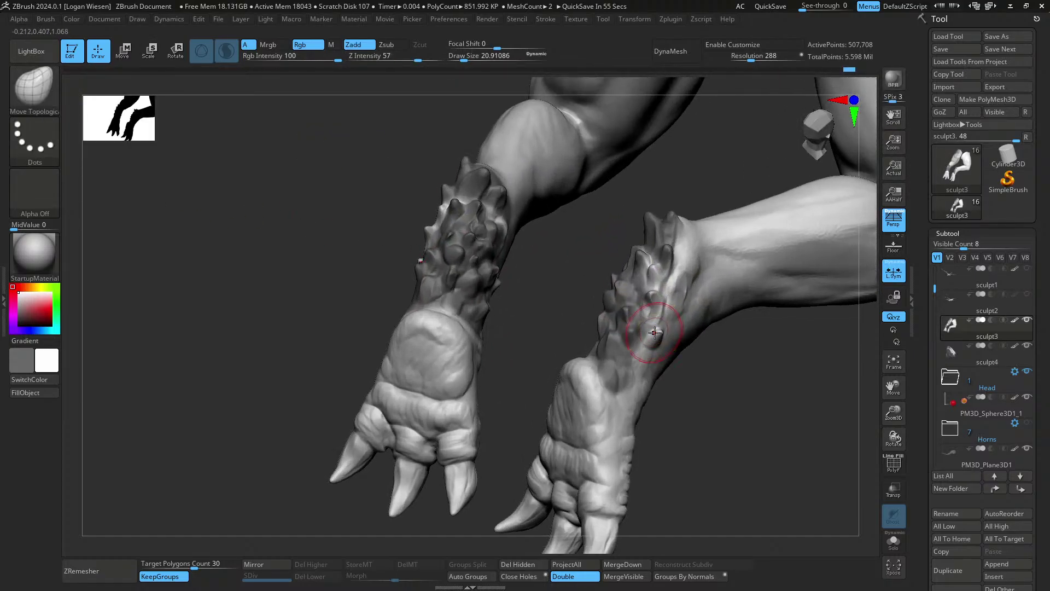
right_drag(664, 265, 628, 227)
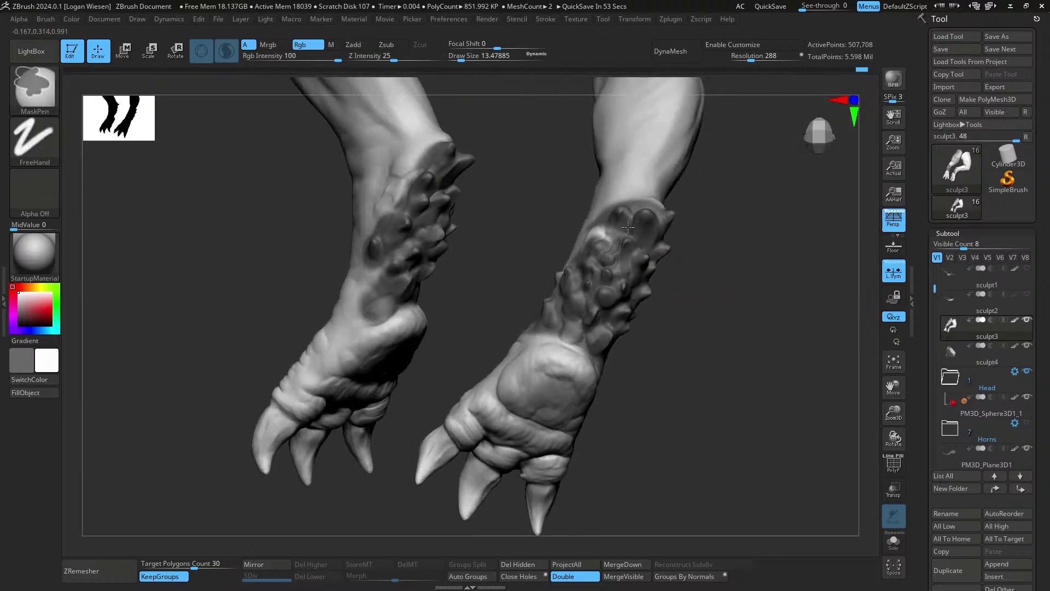
ctrl+drag(595, 333, 605, 345)
mouse_move(689, 364)
right_down()
mouse_move(630, 354)
mouse_move(614, 295)
mouse_move(723, 290)
mouse_move(610, 274)
mouse_move(553, 251)
right_up()
right_drag(559, 299, 609, 236)
ctrl+drag(604, 273, 608, 286)
right_drag(609, 285, 614, 290)
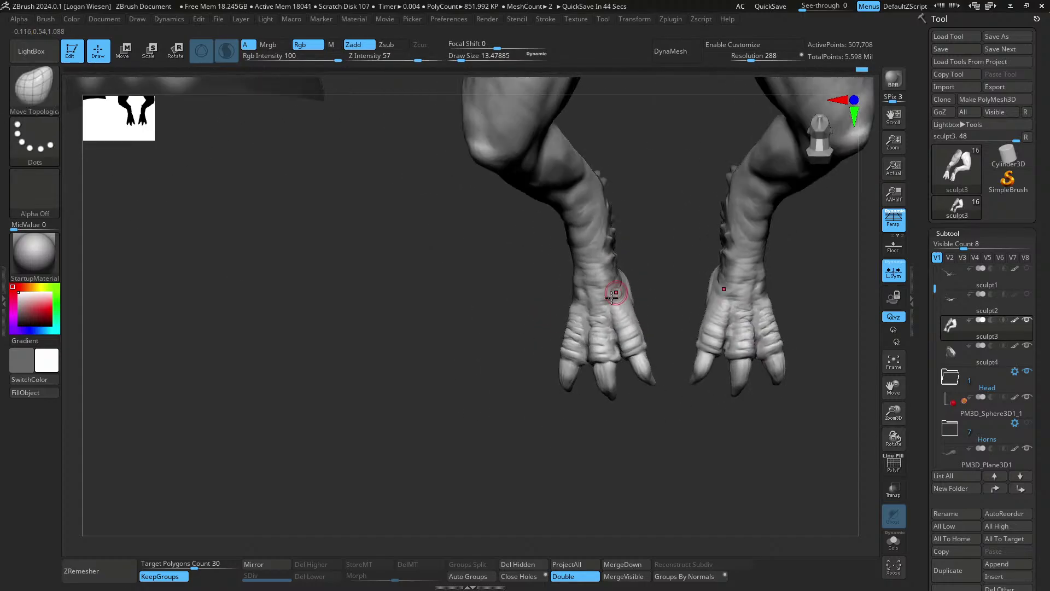
- Extend the mask from the ankle scales over the feet and toes
key(])
mouse_move(615, 293)
ctrl+mouse_down()
mouse_move(606, 341)
mouse_move(621, 296)
ctrl+mouse_up()
mouse_move(623, 302)
right_down()
mouse_move(629, 319)
mouse_move(580, 293)
mouse_move(589, 328)
mouse_move(641, 273)
mouse_move(618, 323)
mouse_move(674, 318)
right_up()
key(ctrl)
key(s)
drag(674, 318, 672, 317)
ctrl+right_drag(673, 345, 676, 377)
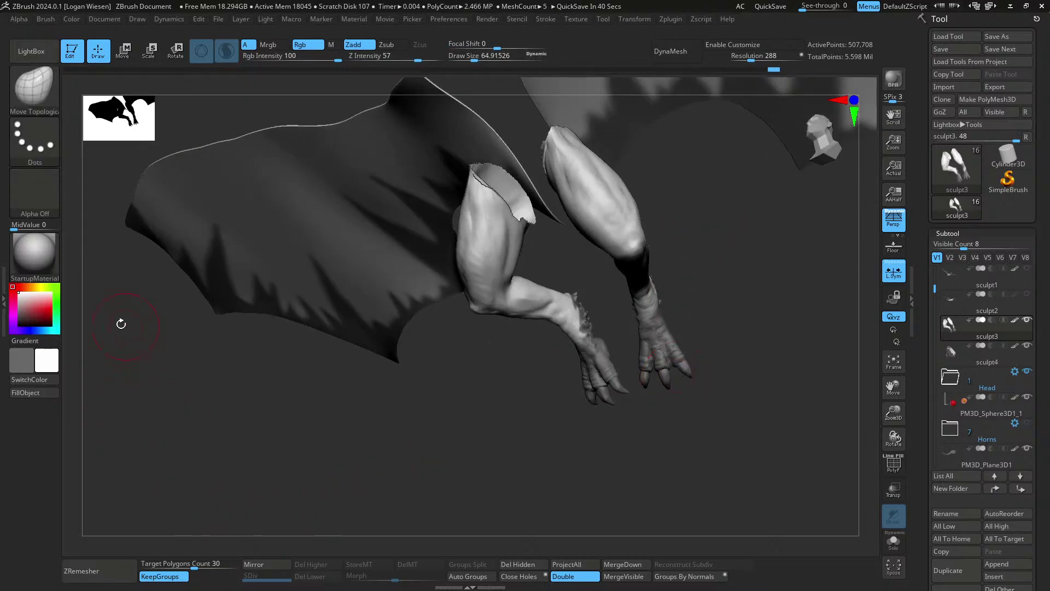
- Invert the mask, switch the color to gray and fill the feet and ankle scales with it
ctrl+click(184, 402)
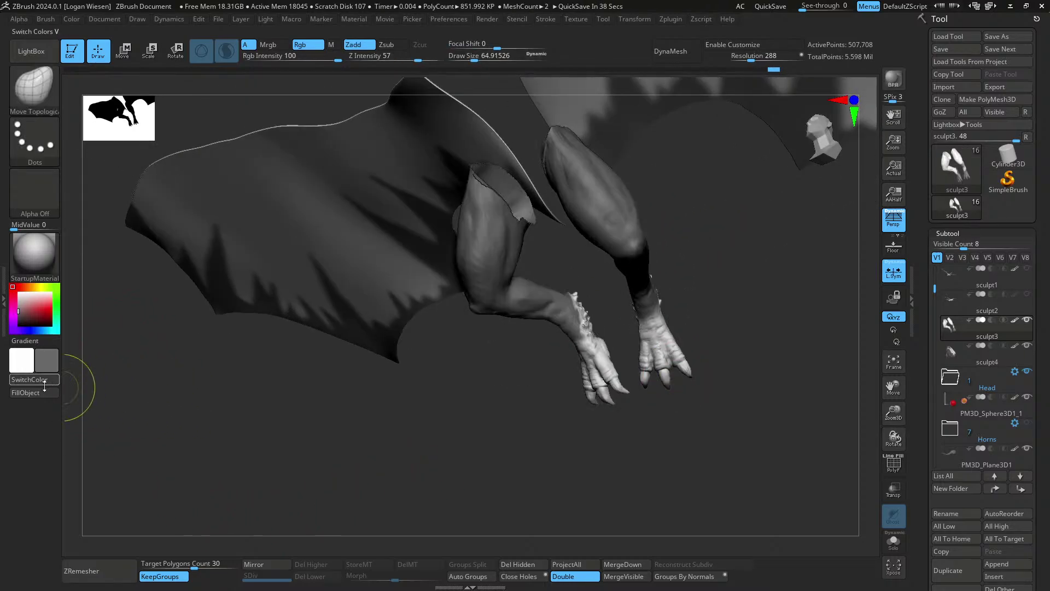
ctrl+click(378, 402)
mouse_move(594, 392)
right_down()
mouse_move(699, 368)
mouse_move(670, 376)
right_up()
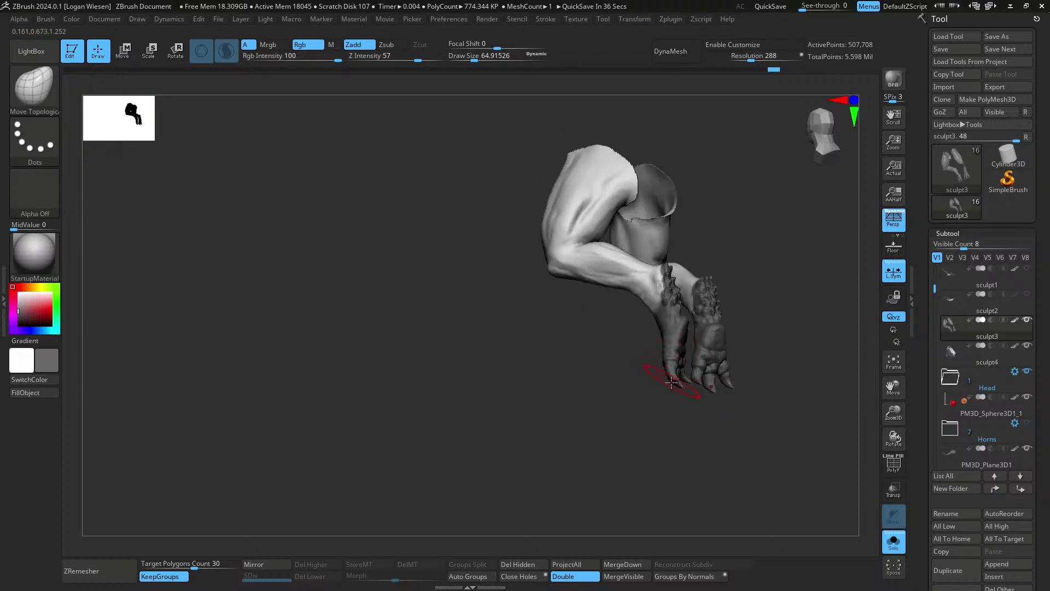
ctrl+shift+click(593, 401)
mouse_move(593, 401)
right_down()
mouse_move(563, 352)
mouse_move(611, 343)
mouse_move(617, 369)
mouse_move(628, 310)
mouse_move(635, 335)
right_up()
- Paint the color on the lower legs and feet using the Standard brush at Rgb 100 and draw sizes of about 28 and 18
key(s)
drag(635, 335, 627, 335)
right_drag(627, 336, 616, 316)
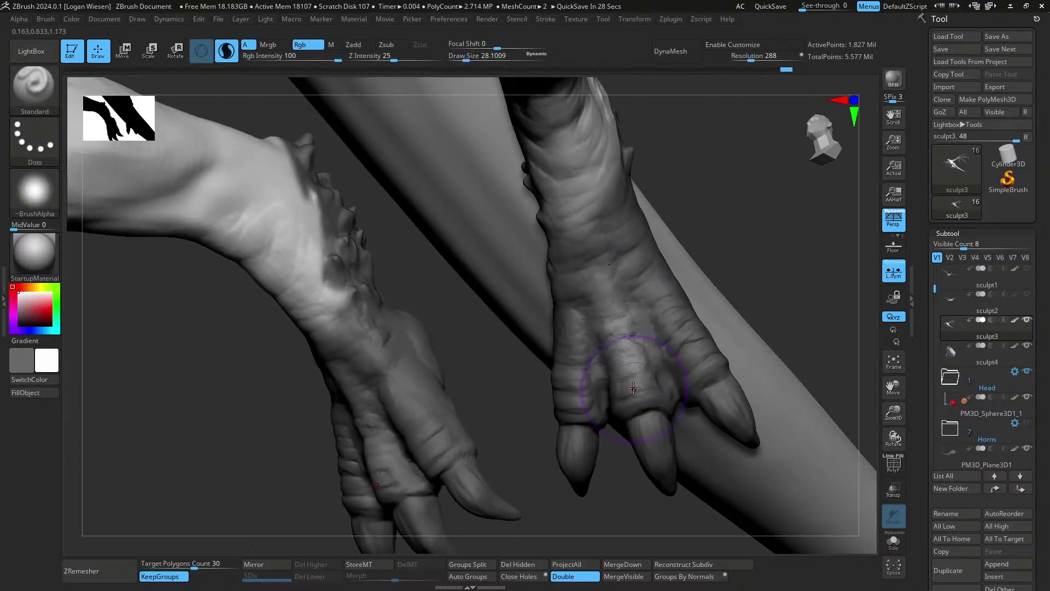
drag(583, 294, 580, 294)
ctrl+right_drag(581, 294, 596, 269)
right_drag(615, 340, 574, 370)
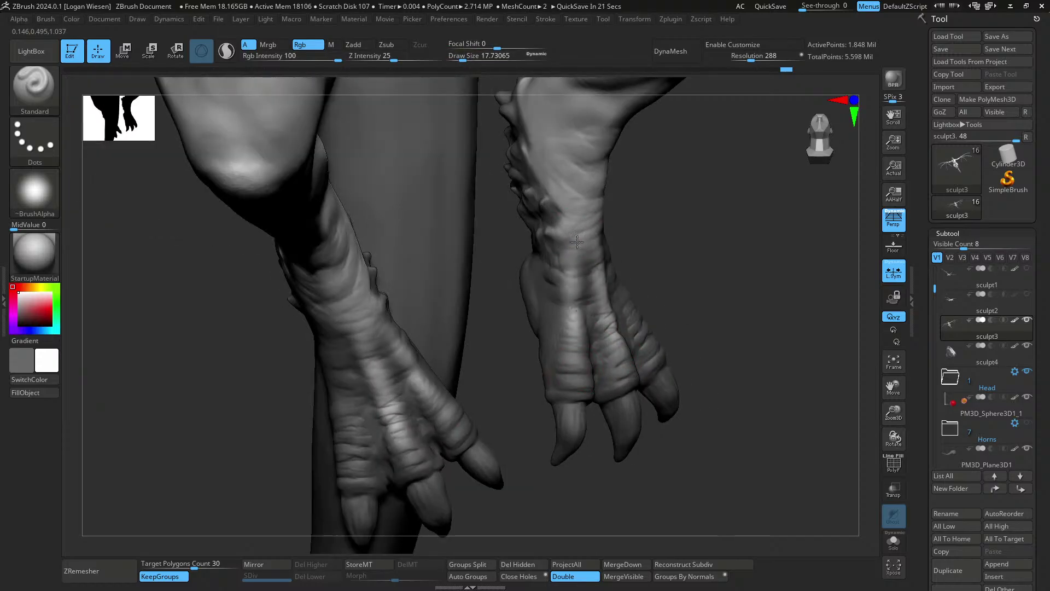
- Paint the jagged transition between the white leg and gray foot with the Standard brush at a draw size of about 32
mouse_move(578, 241)
right_down()
mouse_move(616, 258)
mouse_move(609, 221)
right_up()
key(s)
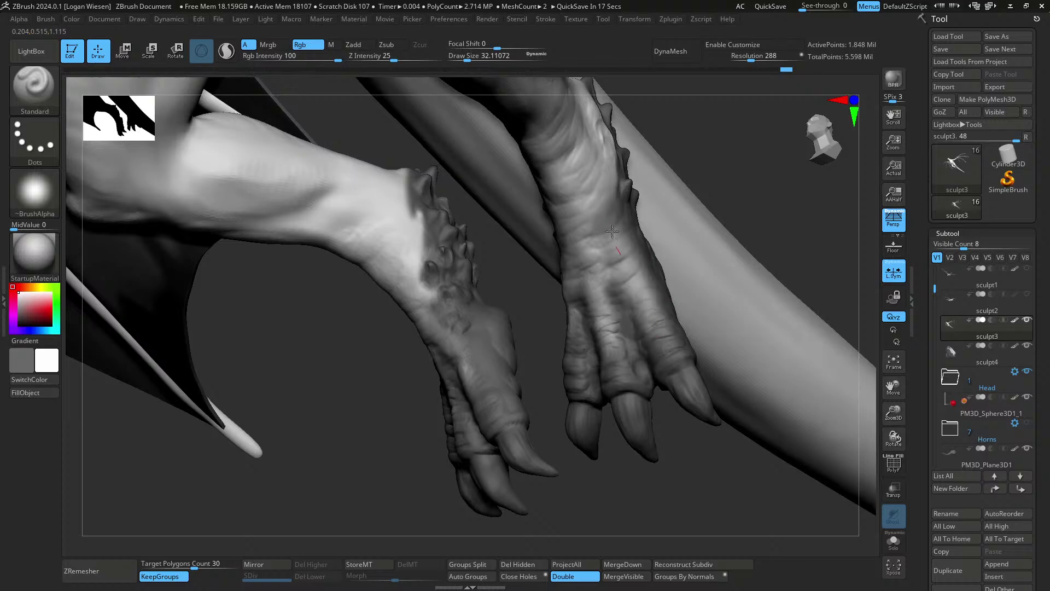
right_drag(608, 327, 596, 193)
right_drag(629, 274, 608, 263)
right_drag(609, 268, 673, 234)
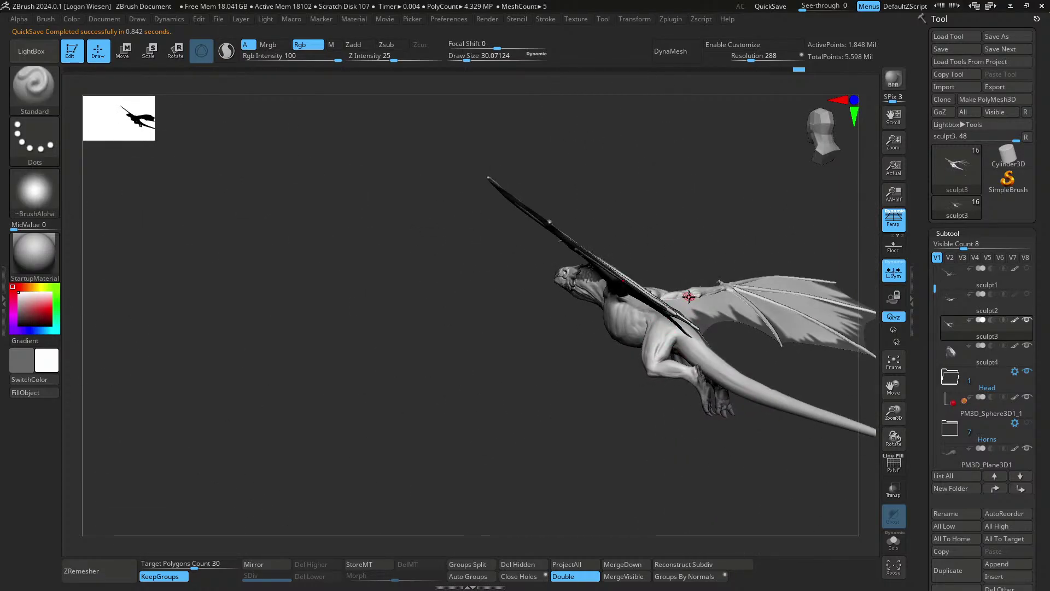
- Adjust the overall neck and torso shape with Move Topological at draw sizes of about 84 and 71
right_drag(736, 308, 662, 265)
drag(679, 279, 689, 280)
mouse_move(689, 279)
right_down()
mouse_move(601, 290)
mouse_move(628, 319)
mouse_move(694, 259)
right_up()
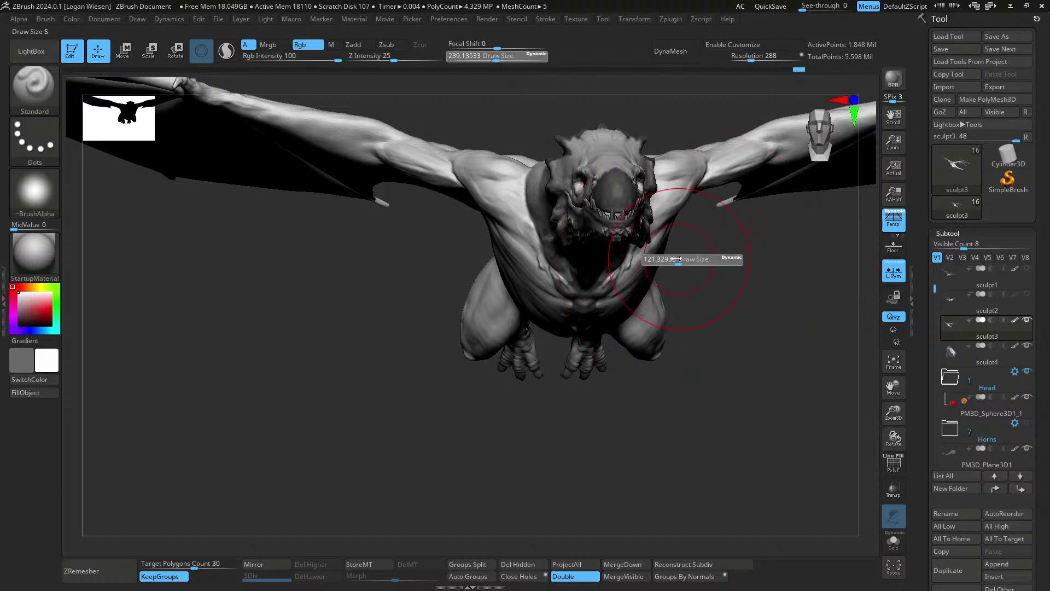
drag(677, 259, 673, 258)
mouse_move(673, 259)
right_down()
mouse_move(629, 257)
mouse_move(662, 301)
mouse_move(715, 263)
mouse_move(674, 282)
mouse_move(645, 316)
mouse_move(622, 265)
mouse_move(605, 281)
right_up()
key(s)
drag(605, 281, 604, 281)
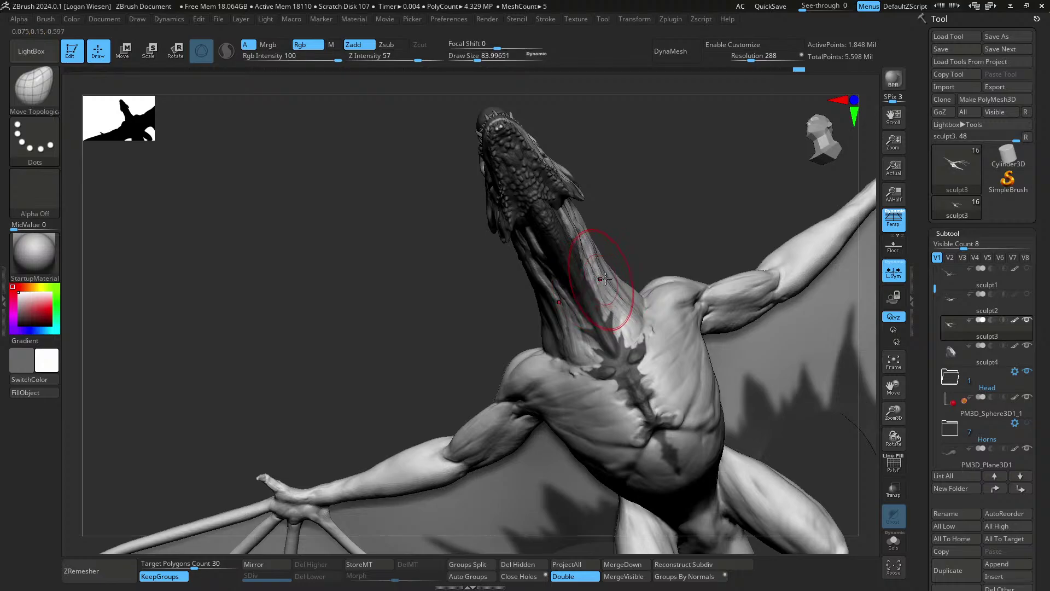
mouse_move(606, 279)
right_down()
mouse_move(668, 236)
mouse_move(694, 353)
right_up()
right_drag(687, 279, 674, 296)
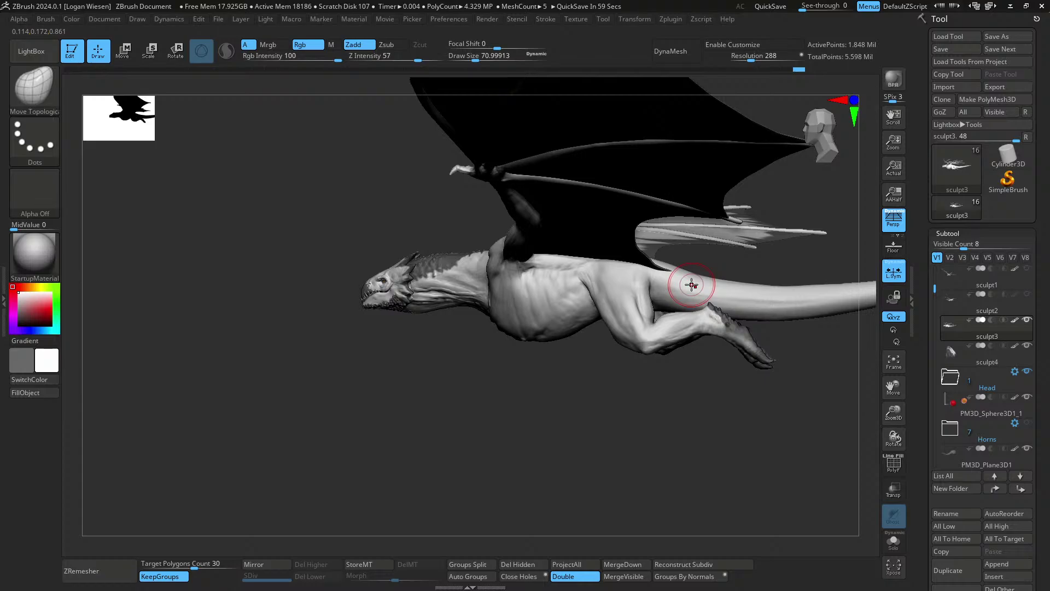
- Pull out the bony bump at the front of the chest with SnakeHook at a draw size of about 30
right_drag(554, 275, 622, 299)
mouse_move(562, 283)
right_down()
mouse_move(621, 274)
mouse_move(603, 281)
mouse_move(588, 322)
mouse_move(604, 317)
right_up()
key(s)
drag(604, 317, 598, 317)
right_drag(598, 317, 613, 314)
key(1)
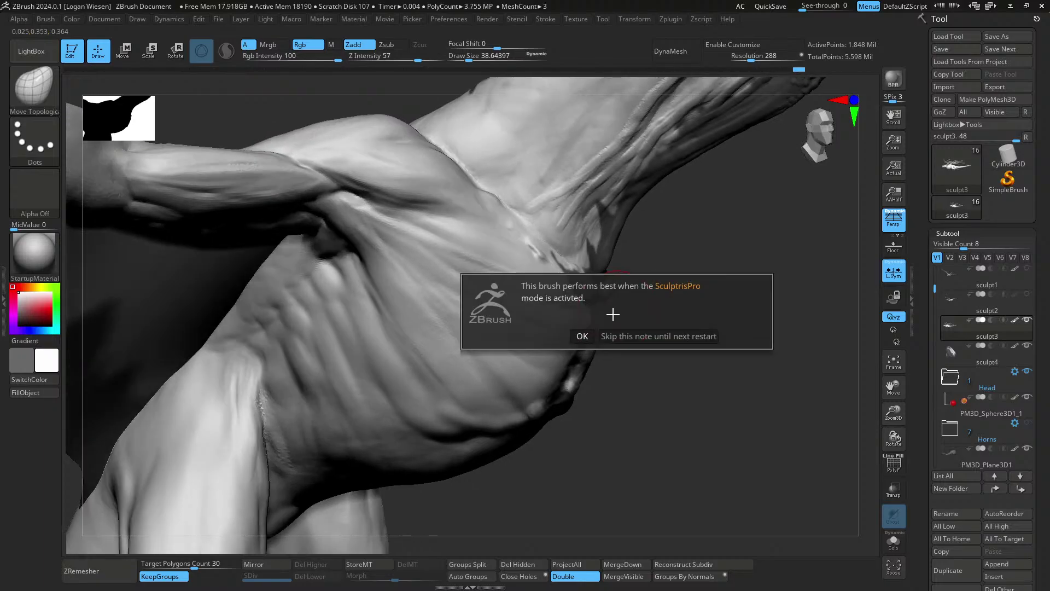
click(584, 336)
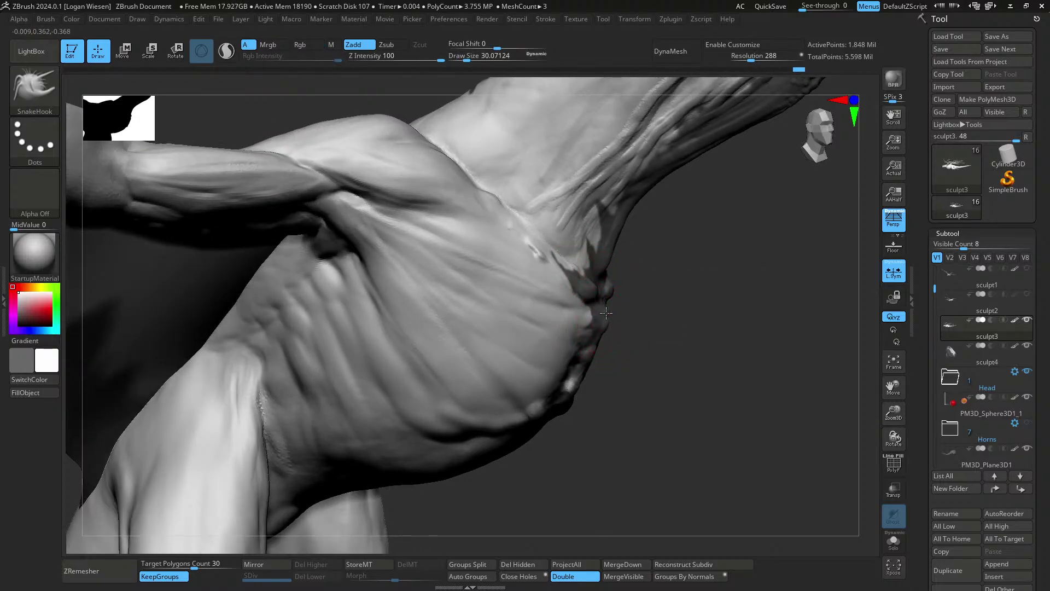
mouse_move(646, 272)
ctrl+right_down()
mouse_move(662, 265)
mouse_move(565, 284)
mouse_move(596, 257)
mouse_move(587, 297)
ctrl+right_up()
key(s)
drag(587, 297, 585, 297)
- Build up the protrusion at the base of the throat with ClayBuildup at a draw size of about 12
mouse_move(585, 297)
right_down()
mouse_move(578, 309)
mouse_move(587, 292)
mouse_move(563, 305)
mouse_move(564, 339)
mouse_move(558, 313)
mouse_move(582, 352)
mouse_move(580, 306)
mouse_move(594, 312)
mouse_move(622, 293)
mouse_move(558, 312)
mouse_move(591, 382)
mouse_move(552, 367)
mouse_move(526, 328)
mouse_move(550, 303)
mouse_move(533, 300)
mouse_move(593, 273)
mouse_move(611, 296)
mouse_move(631, 283)
mouse_move(620, 268)
mouse_move(632, 247)
mouse_move(606, 294)
mouse_move(551, 304)
mouse_move(596, 347)
mouse_move(552, 258)
right_up()
key(s)
key(s)
key(s)
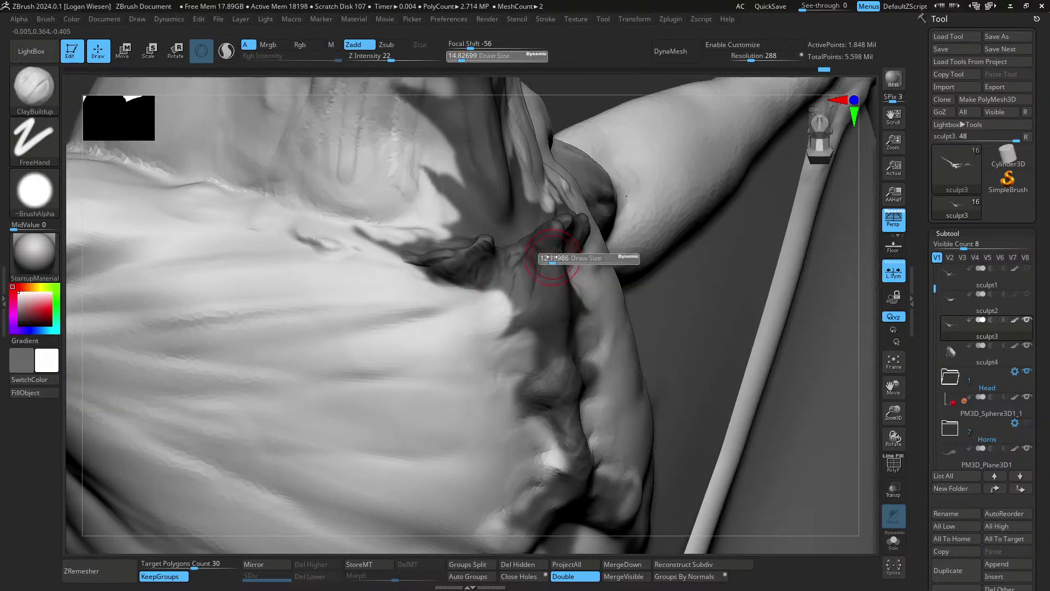
right_drag(532, 295, 545, 277)
key(s)
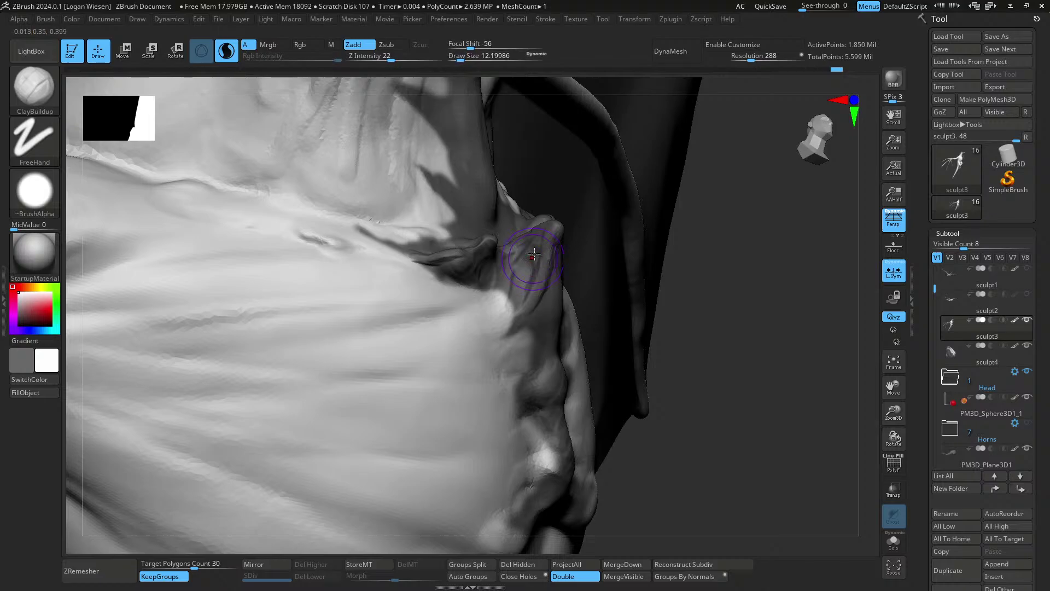
mouse_move(524, 300)
right_down()
mouse_move(549, 289)
mouse_move(564, 298)
mouse_move(554, 284)
mouse_move(589, 268)
mouse_move(593, 220)
mouse_move(567, 328)
mouse_move(608, 247)
mouse_move(558, 278)
mouse_move(591, 314)
mouse_move(602, 358)
right_up()
key(s)
- Reshape the pointed chest protrusion in profile with Move Topological at draw sizes of about 16 and 28
key(b)
key(m)
key(t)
key(s)
drag(570, 267, 574, 267)
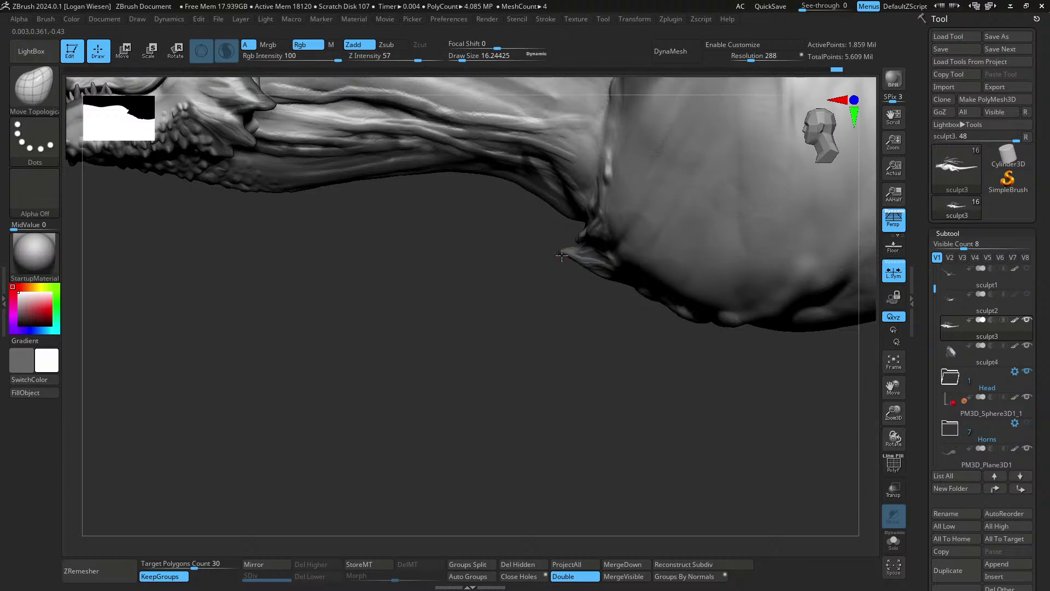
mouse_move(585, 271)
ctrl+right_down()
mouse_move(561, 286)
mouse_move(642, 309)
mouse_move(664, 262)
mouse_move(653, 264)
mouse_move(671, 283)
ctrl+right_up()
mouse_move(671, 283)
right_down()
mouse_move(576, 297)
mouse_move(665, 395)
right_up()
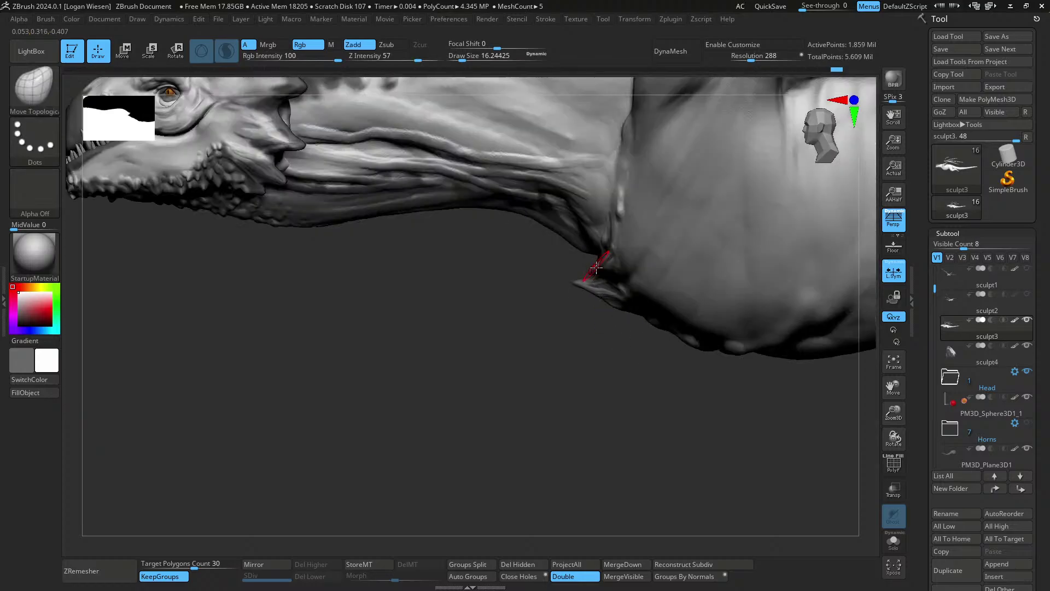
mouse_move(603, 264)
right_down()
mouse_move(591, 258)
mouse_move(603, 300)
right_up()
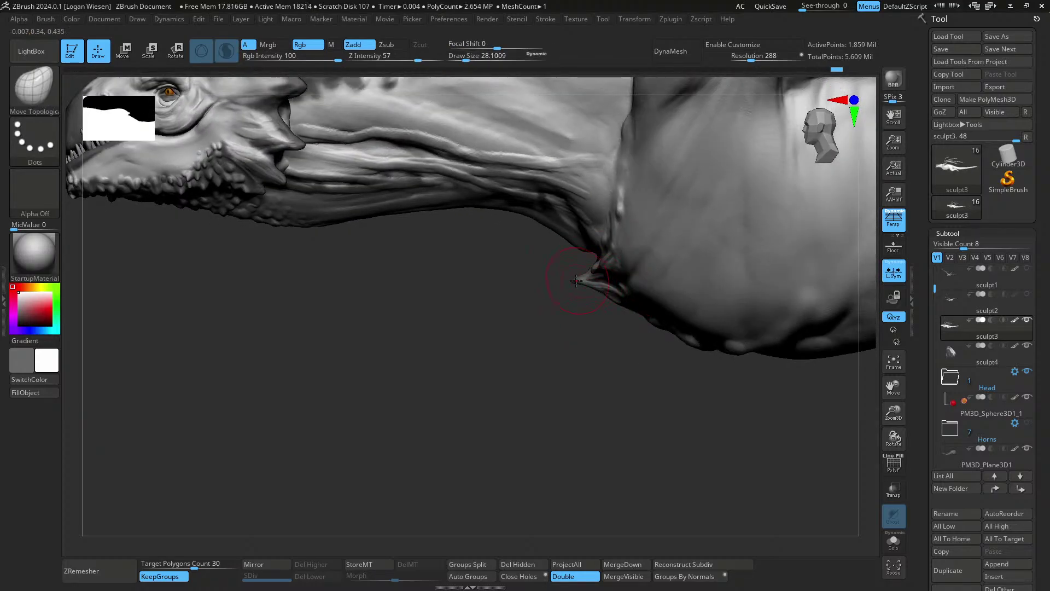
- Build up the forms around the neck base and upper chest with ClayBuildup at draw sizes of about 28 and 41
mouse_move(588, 282)
ctrl+right_down()
mouse_move(582, 300)
mouse_move(647, 277)
mouse_move(596, 303)
mouse_move(561, 235)
mouse_move(556, 271)
ctrl+right_up()
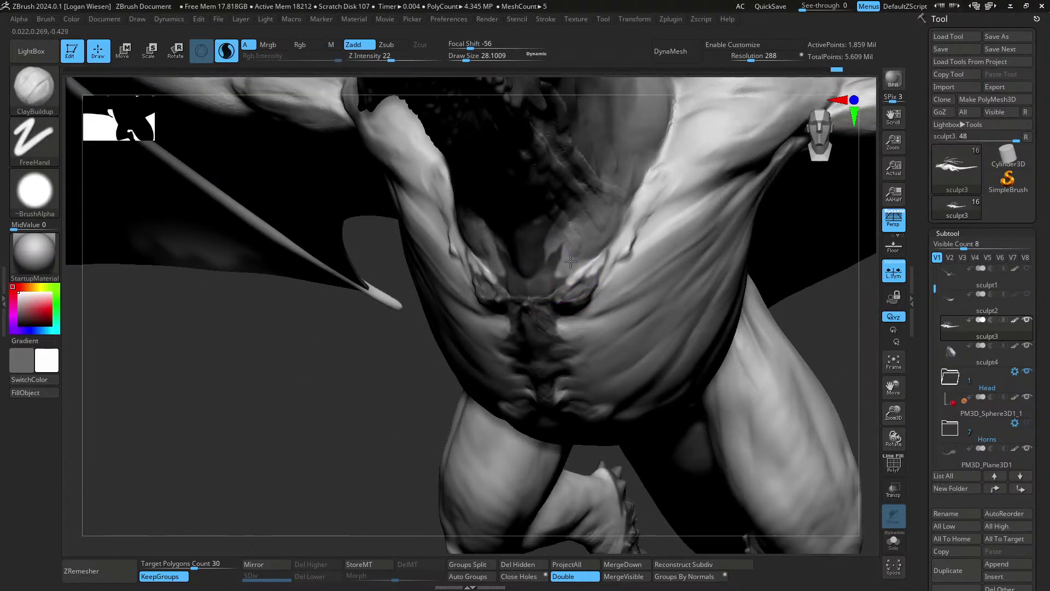
mouse_move(550, 272)
ctrl+right_down()
mouse_move(569, 246)
mouse_move(602, 251)
mouse_move(556, 254)
mouse_move(598, 252)
mouse_move(570, 250)
mouse_move(575, 316)
mouse_move(579, 290)
mouse_move(626, 298)
mouse_move(694, 286)
mouse_move(579, 304)
mouse_move(656, 341)
mouse_move(638, 304)
mouse_move(659, 284)
mouse_move(631, 308)
mouse_move(640, 335)
mouse_move(628, 298)
mouse_move(622, 332)
ctrl+right_up()
key(s)
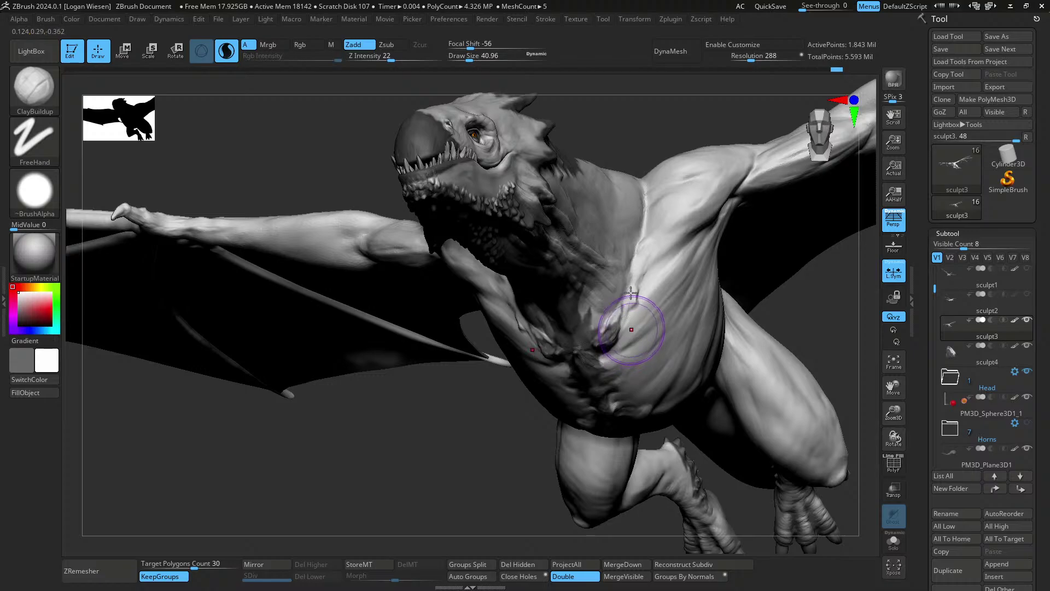
mouse_move(675, 262)
right_down()
mouse_move(690, 273)
mouse_move(718, 249)
mouse_move(637, 305)
mouse_move(690, 273)
mouse_move(657, 296)
mouse_move(681, 264)
mouse_move(633, 256)
mouse_move(654, 301)
mouse_move(673, 293)
mouse_move(642, 322)
mouse_move(692, 235)
mouse_move(577, 253)
mouse_move(677, 260)
mouse_move(638, 269)
mouse_move(663, 251)
mouse_move(520, 363)
mouse_move(556, 298)
mouse_move(569, 315)
mouse_move(605, 320)
right_up()
- Pull the central chest protrusion further into shape with SnakeHook at a draw size of about 41
key(b)
key(s)
key(h)
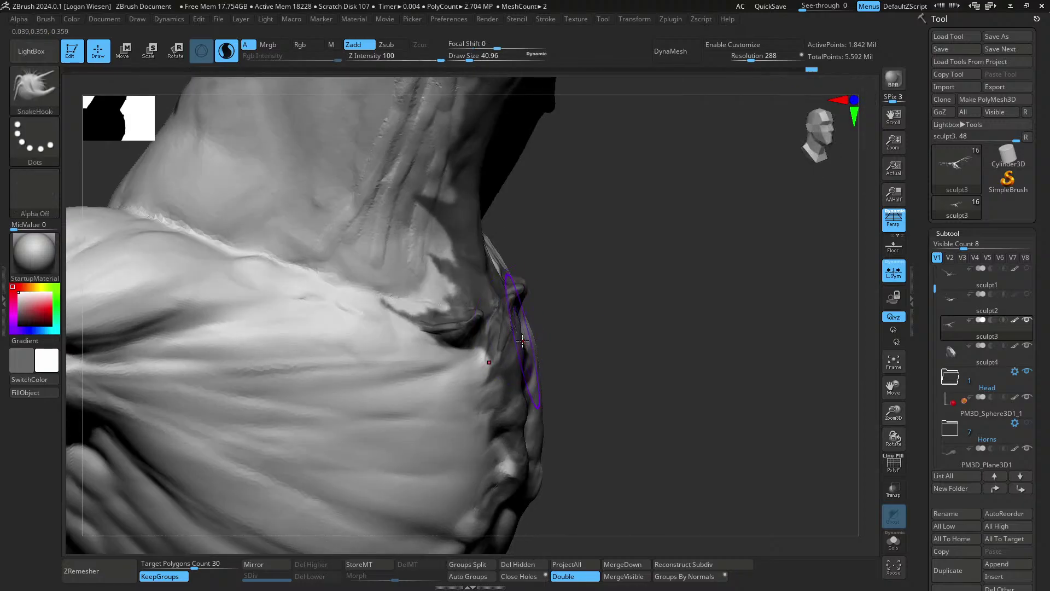
alt+right_drag(538, 323, 536, 287)
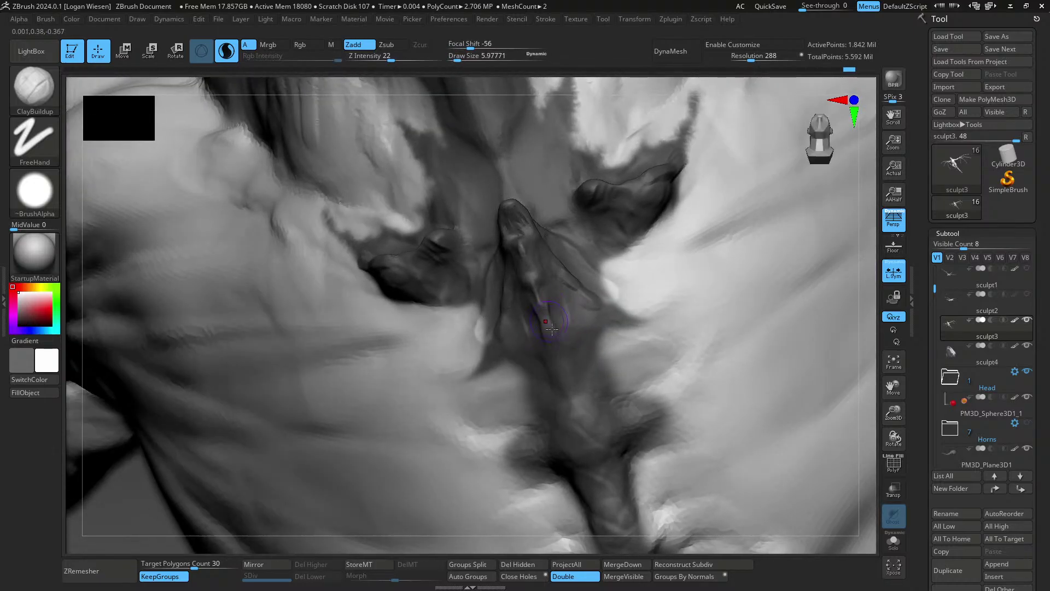
- Add fine ridges to the central chest protrusion with ClayBuildup at draw sizes of about 4.5 and 7
key([)
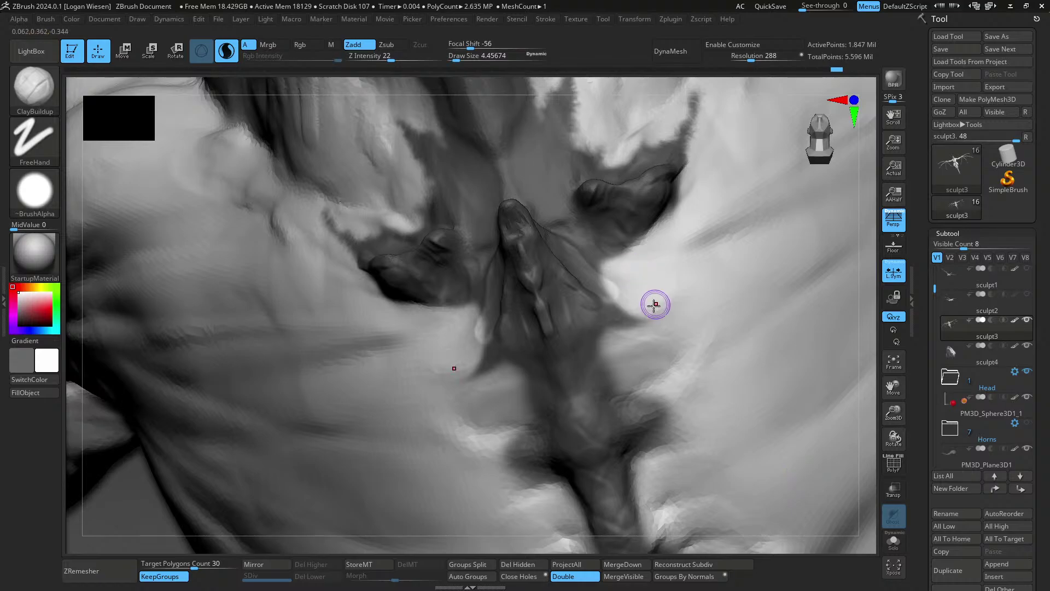
mouse_move(619, 284)
right_down()
mouse_move(542, 267)
mouse_move(520, 218)
right_up()
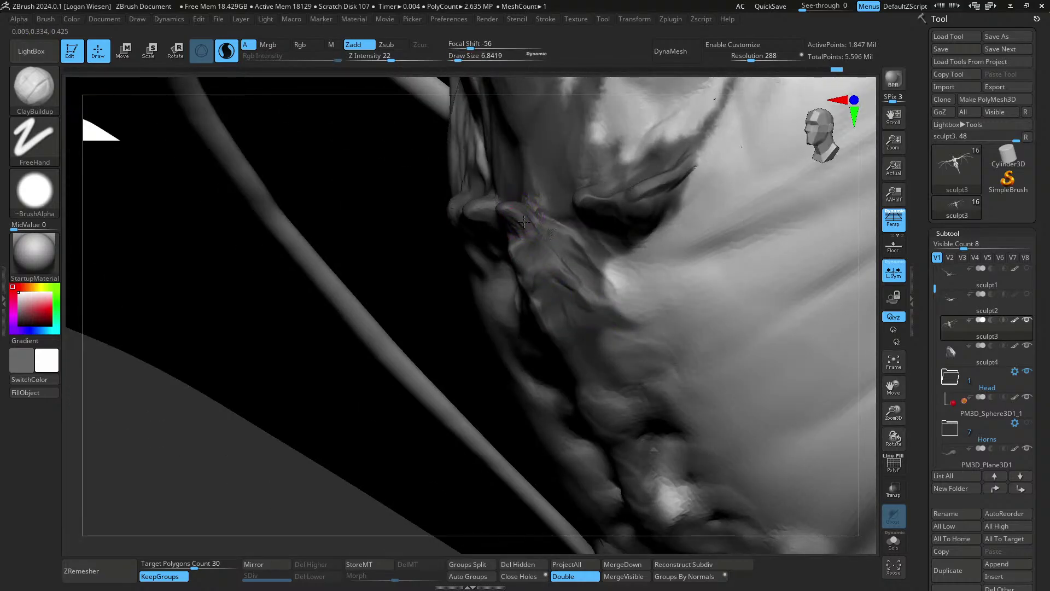
ctrl+right_drag(548, 255, 607, 247)
- Pull out small details beside the central chest protrusion with SnakeHook at a draw size of about 7
key(b)
key(s)
key(h)
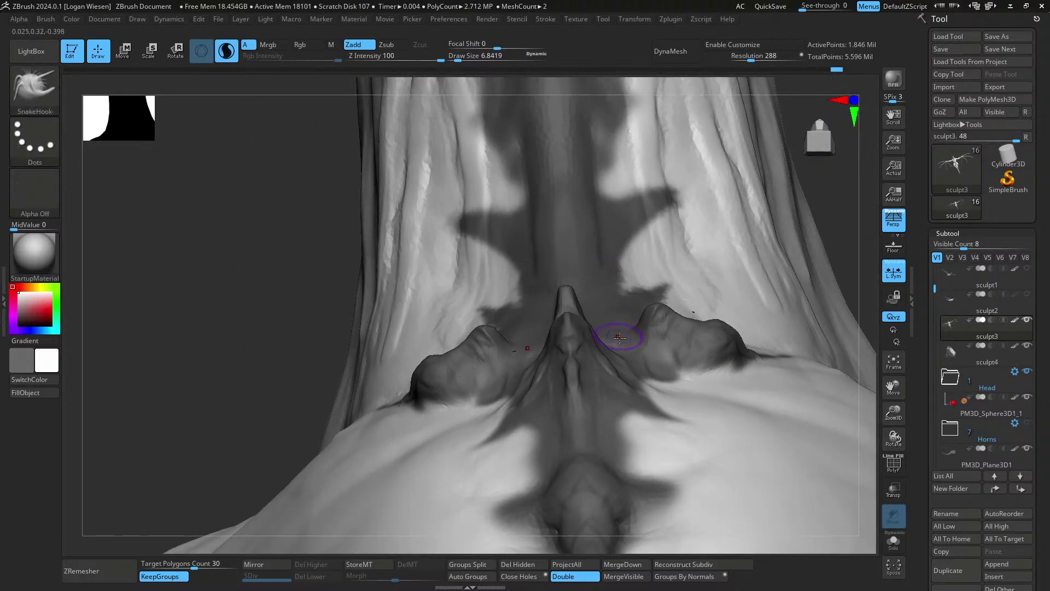
drag(618, 333, 619, 313)
mouse_move(618, 313)
right_down()
mouse_move(616, 359)
mouse_move(629, 352)
mouse_move(399, 220)
mouse_move(403, 181)
mouse_move(645, 375)
mouse_move(628, 349)
mouse_move(648, 397)
mouse_move(588, 313)
right_up()
- Refine the neck base with ClayBuildup and adjust its shape with Move Topological at a draw size of about 15
key(b)
key(c)
key(b)
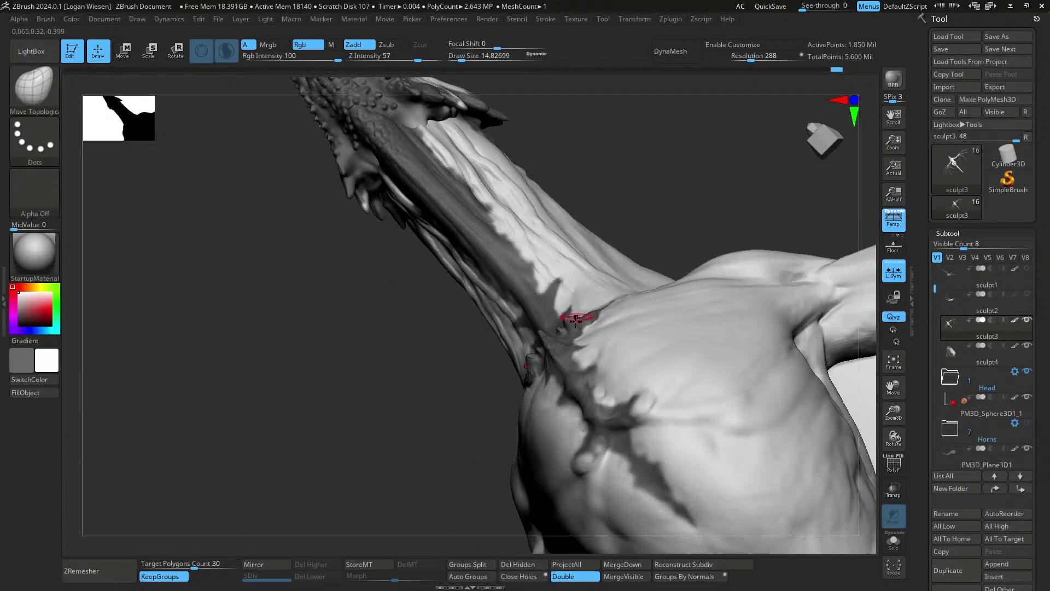
right_drag(576, 321, 580, 295)
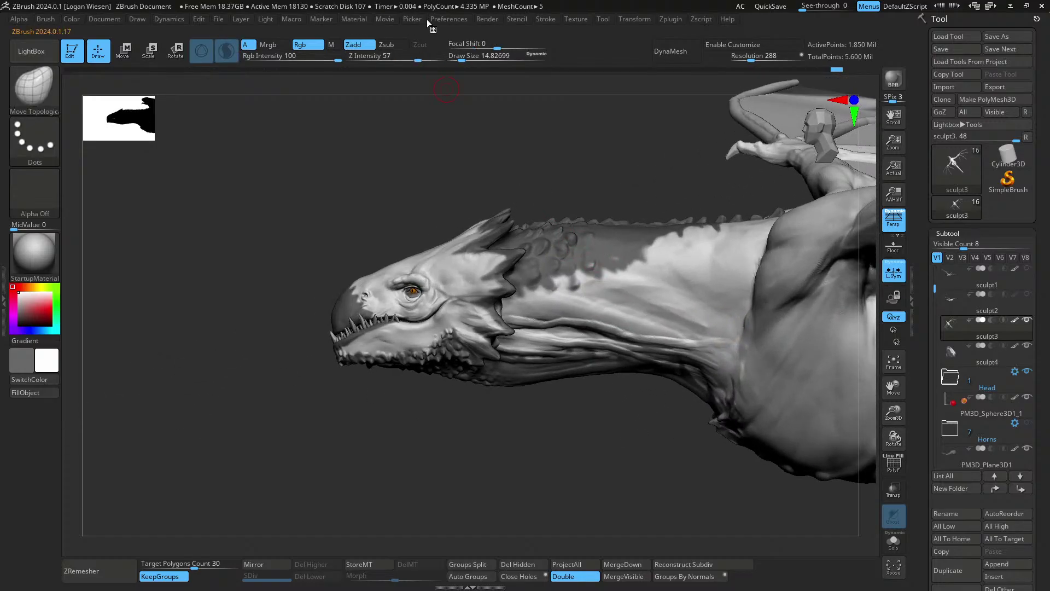
- Review the interface color and opacity settings in the preferences
click(459, 18)
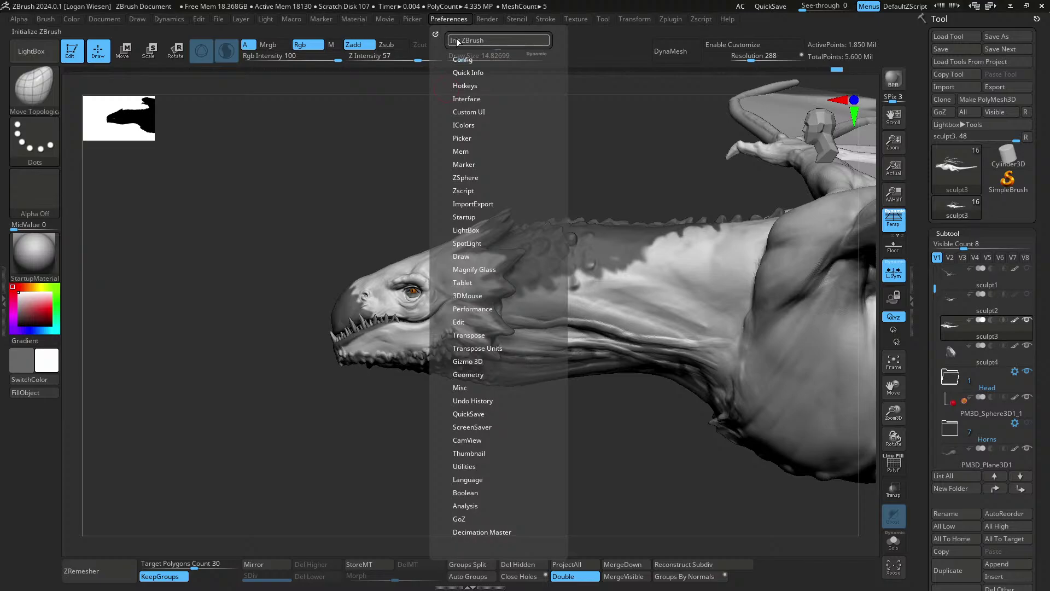
click(469, 125)
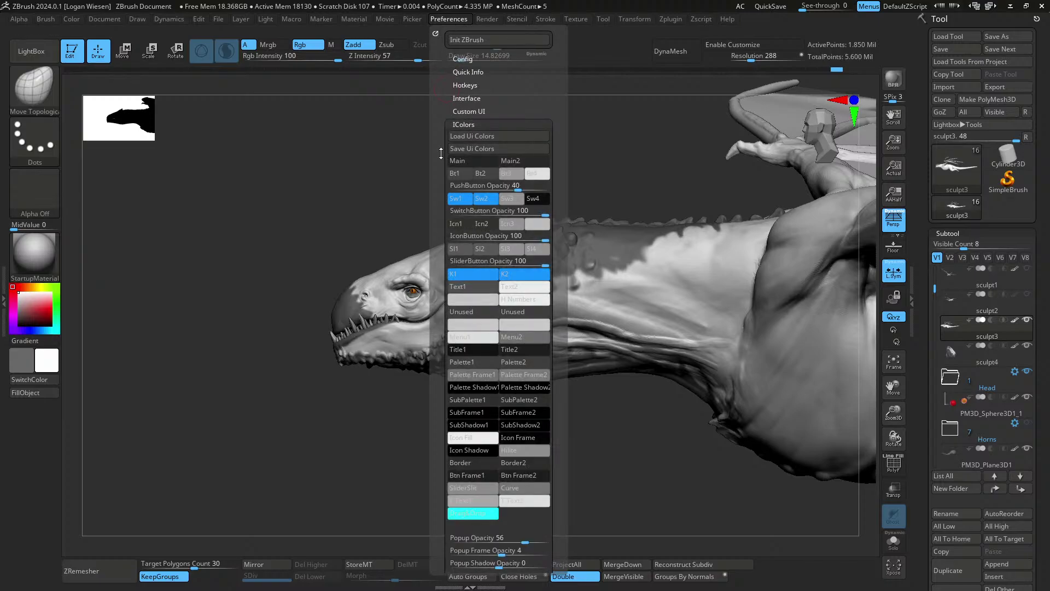
drag(441, 154, 441, 112)
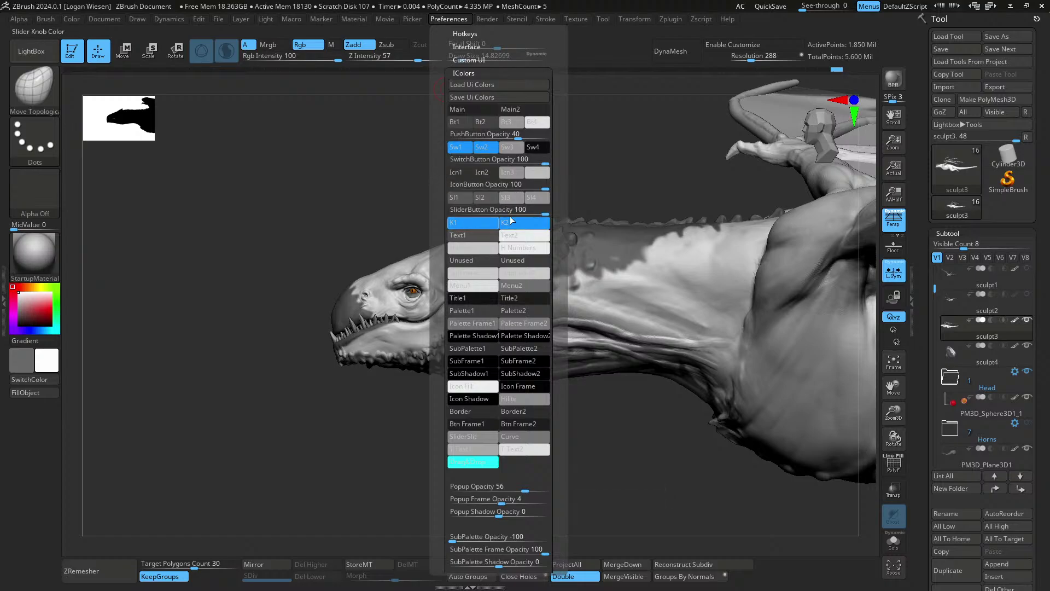
click(435, 20)
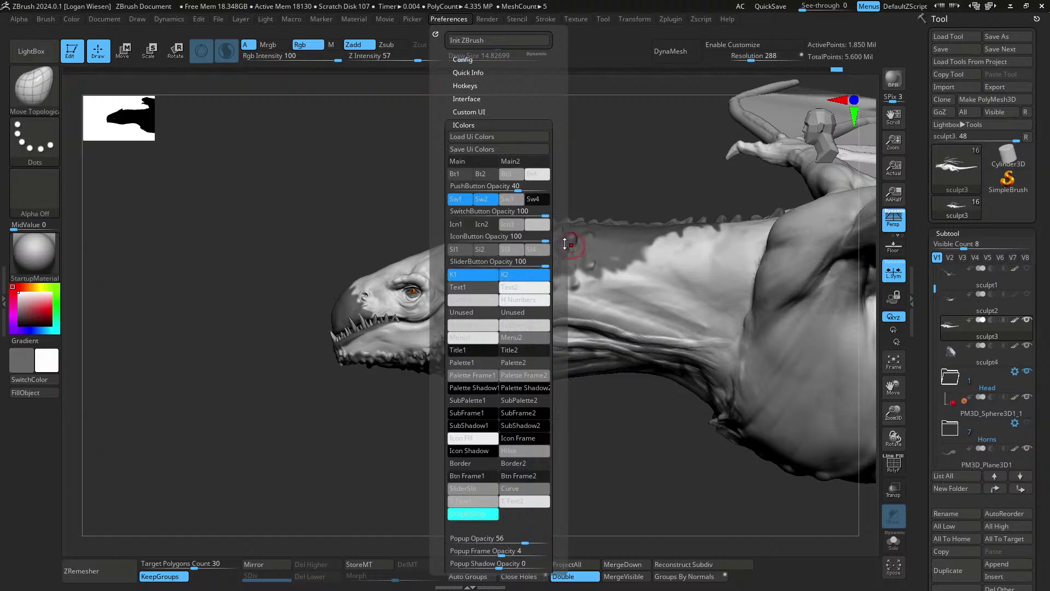
mouse_move(558, 249)
mouse_down()
mouse_move(558, 180)
mouse_move(554, 246)
mouse_up()
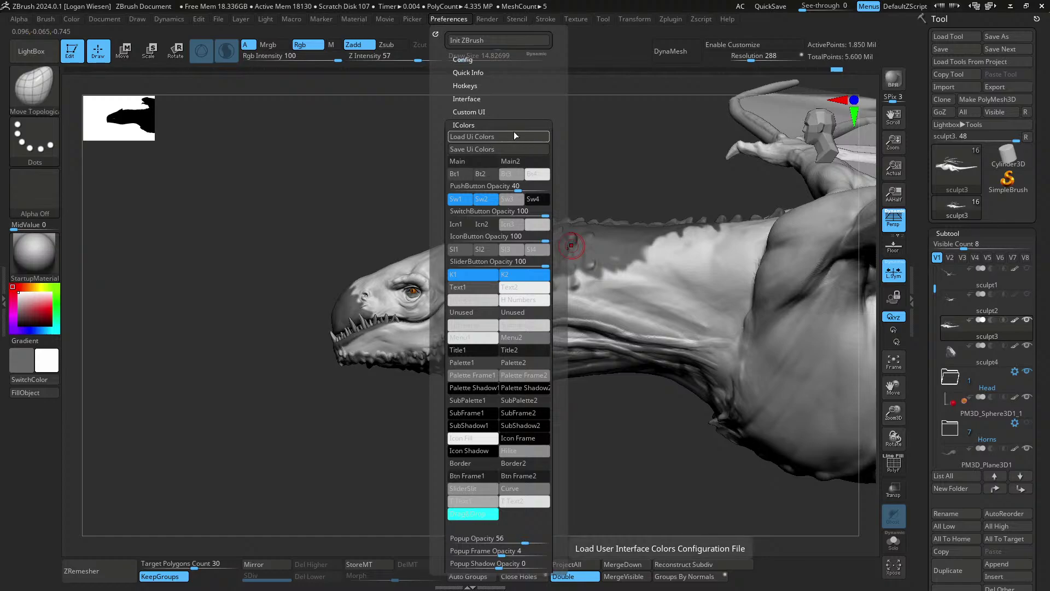
- Build up the shoulder and flank forms with ClayBuildup at a draw size of about 41
mouse_move(574, 277)
right_down()
mouse_move(614, 272)
mouse_move(623, 295)
mouse_move(553, 310)
mouse_move(681, 288)
right_up()
key(b)
key(c)
key(b)
key(s)
drag(684, 286, 694, 285)
alt+right_drag(704, 279, 695, 311)
drag(743, 272, 730, 302)
right_drag(666, 337, 503, 340)
right_drag(725, 319, 678, 313)
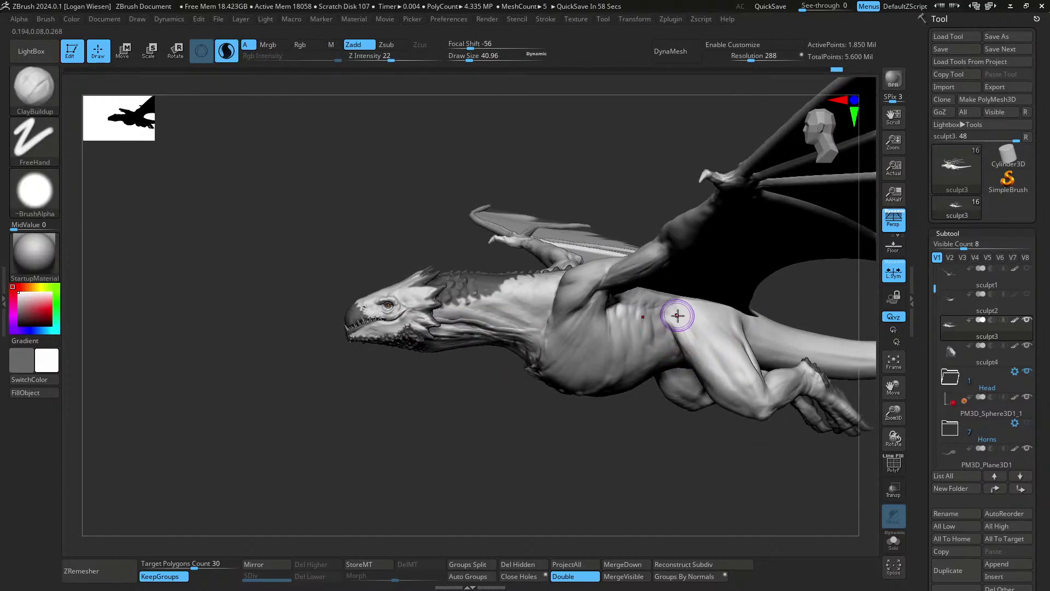
- Refine the folds at the neck base above the chest protrusion with ClayBuildup at a draw size of about 13
mouse_move(650, 283)
right_down()
mouse_move(729, 277)
mouse_move(656, 325)
mouse_move(645, 227)
mouse_move(640, 336)
mouse_move(649, 303)
right_up()
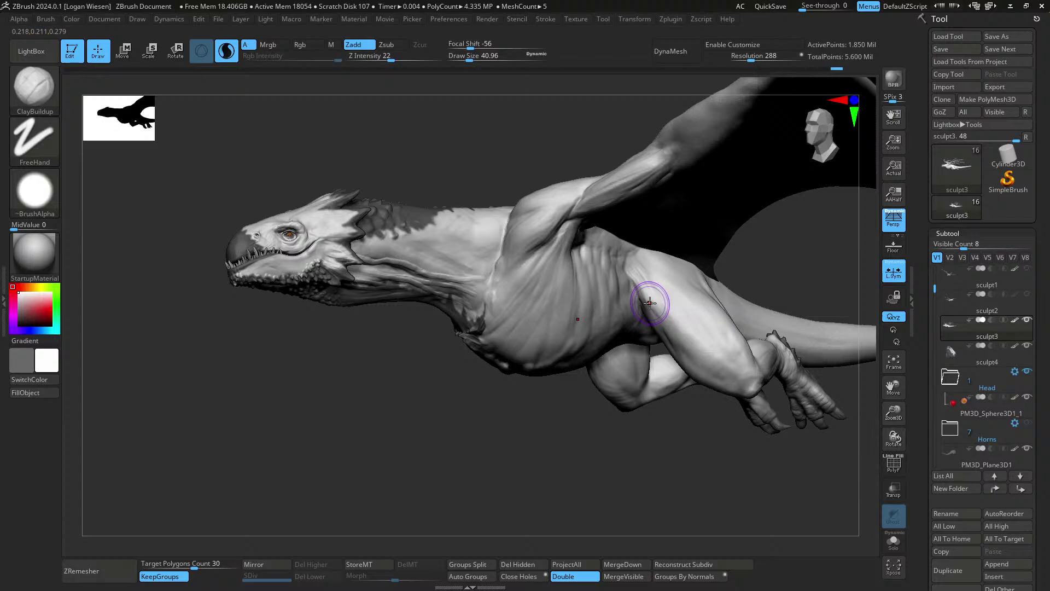
right_drag(474, 323, 541, 294)
key(s)
drag(569, 330, 567, 331)
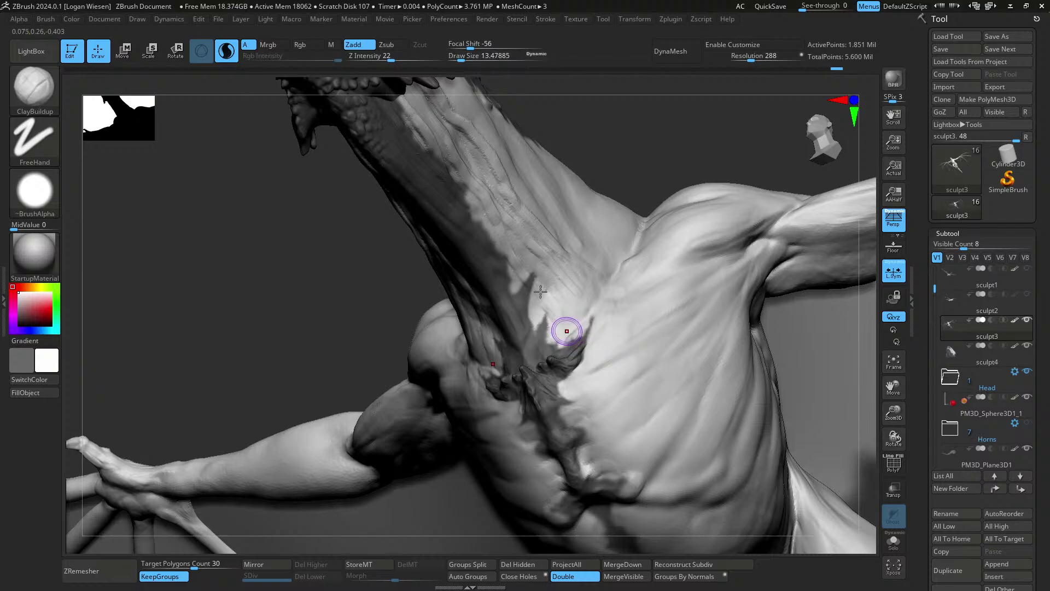
right_drag(569, 334, 574, 311)
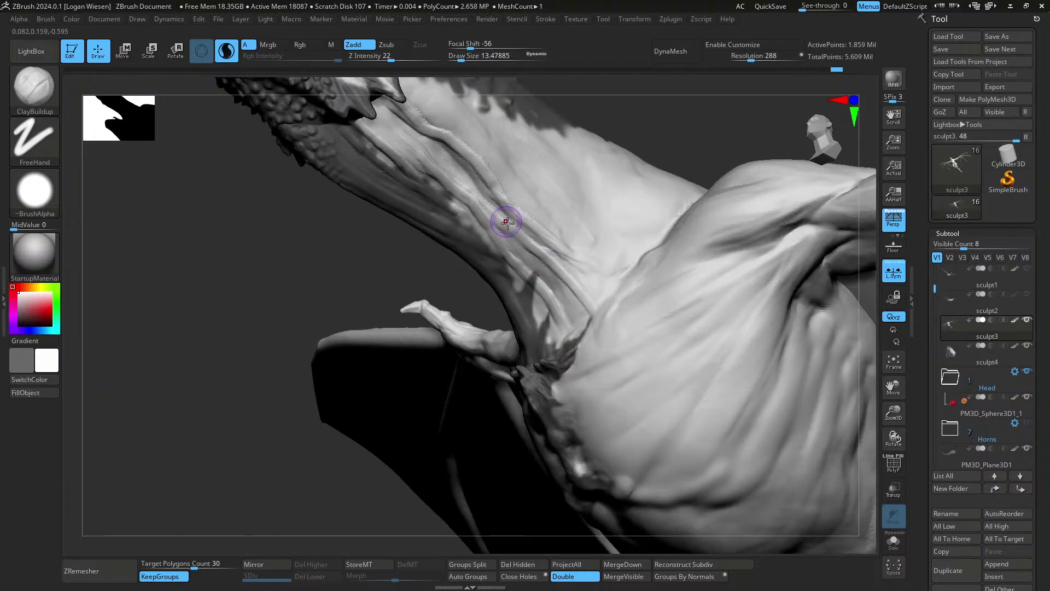
right_drag(501, 217, 536, 230)
click(449, 19)
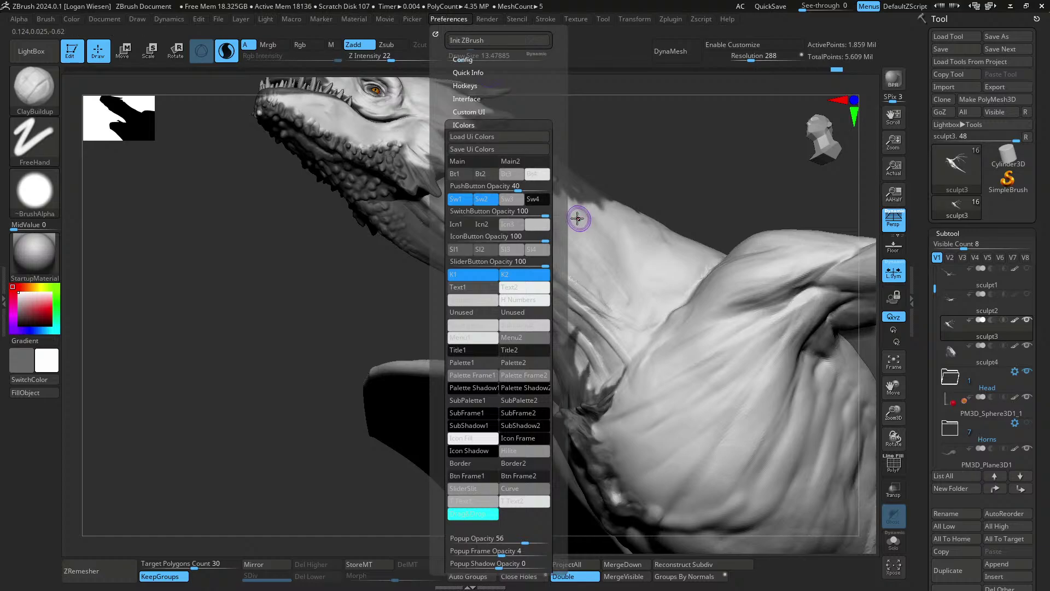
drag(561, 219, 561, 181)
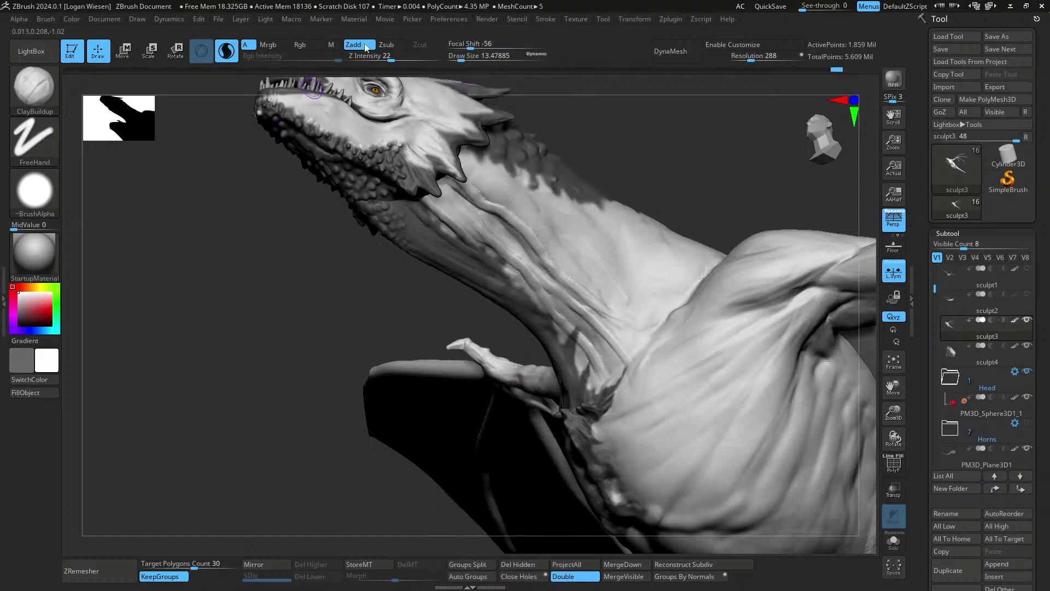
- Build up the lengthwise skin folds along the side of the neck with ClayBuildup at a draw size of about 18
right_drag(615, 267, 787, 140)
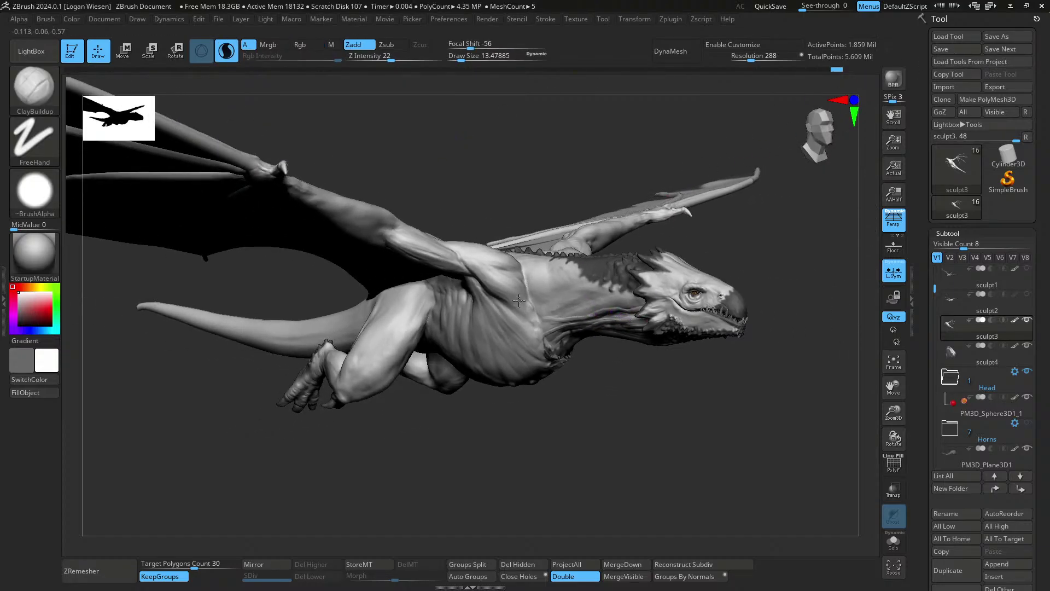
mouse_move(519, 300)
right_down()
mouse_move(546, 293)
mouse_move(603, 335)
mouse_move(540, 332)
right_up()
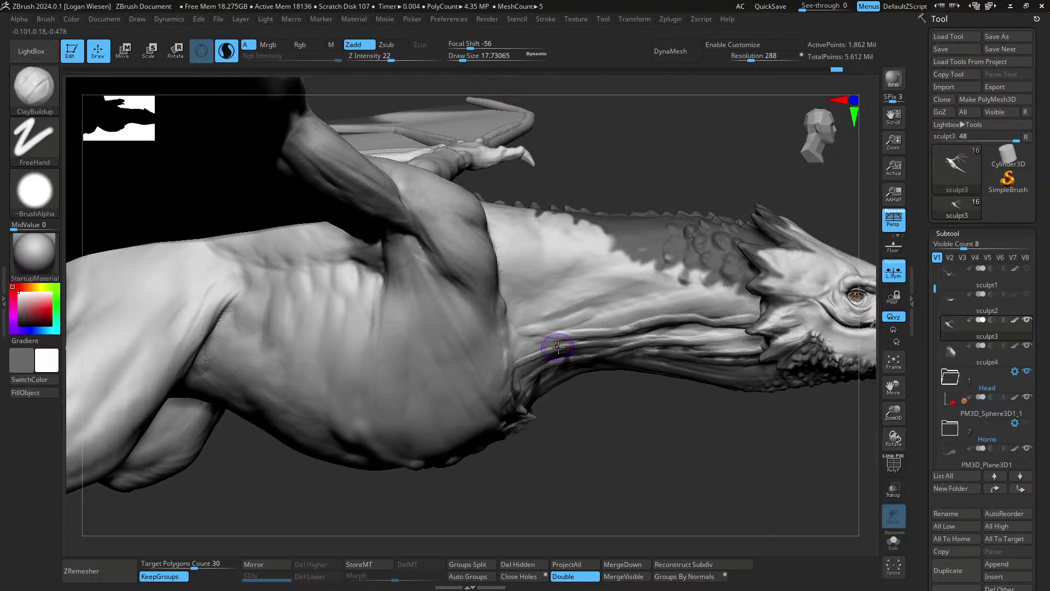
right_drag(558, 347, 648, 320)
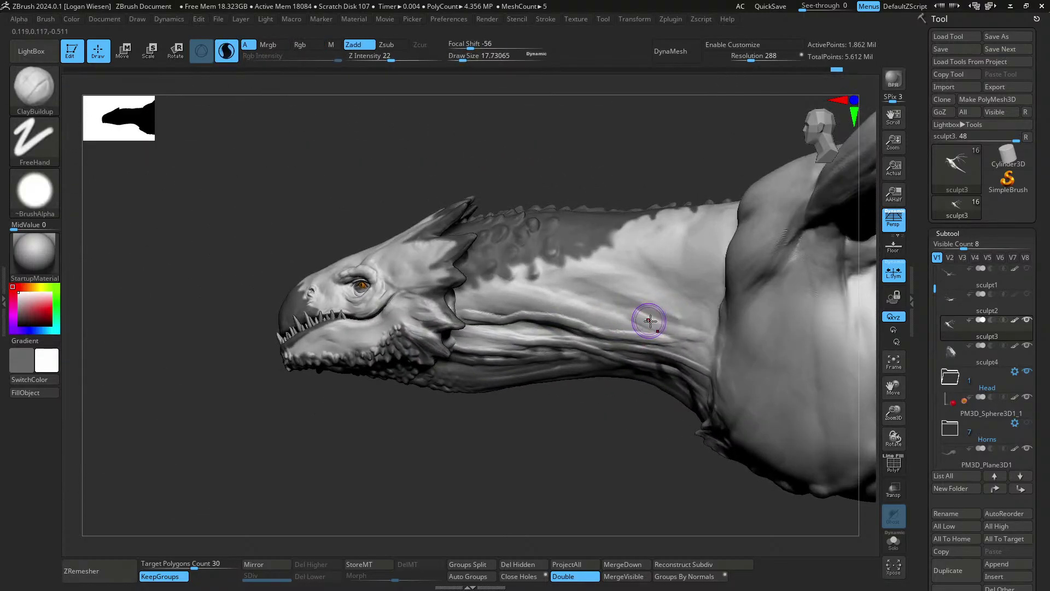
drag(649, 321, 608, 313)
mouse_move(665, 327)
right_down()
mouse_move(704, 319)
mouse_move(687, 328)
mouse_move(612, 319)
mouse_move(614, 305)
mouse_move(687, 278)
mouse_move(632, 308)
mouse_move(663, 291)
mouse_move(671, 238)
mouse_move(685, 279)
mouse_move(640, 264)
mouse_move(654, 307)
mouse_move(687, 277)
mouse_move(633, 319)
right_up()
- Sculpt a ridge along the upper flank from the shoulder to the hip with ClayBuildup at a draw size of about 26
mouse_move(706, 294)
right_down()
mouse_move(628, 301)
mouse_move(647, 311)
mouse_move(527, 286)
mouse_move(535, 297)
mouse_move(500, 280)
mouse_move(469, 291)
right_up()
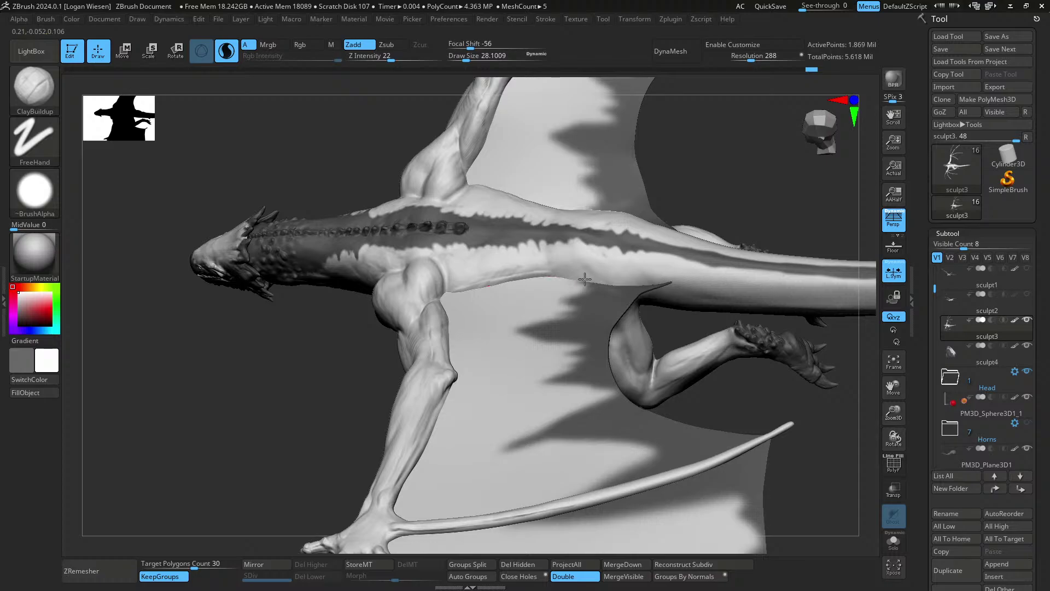
right_drag(665, 283, 640, 285)
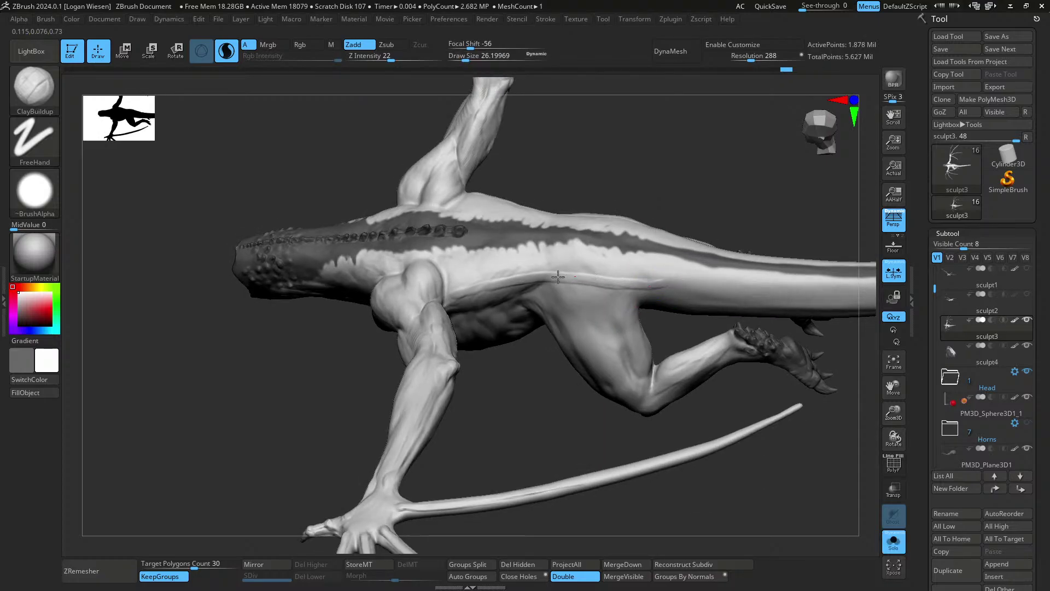
drag(449, 298, 477, 300)
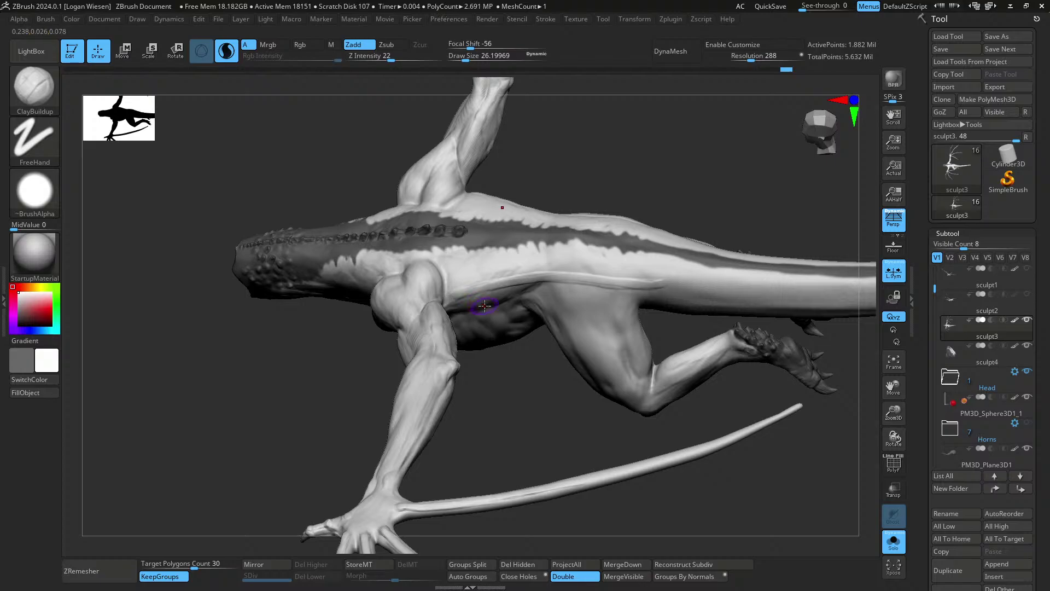
mouse_move(486, 307)
right_down()
mouse_move(497, 268)
mouse_move(510, 285)
right_up()
key(bracketleft)
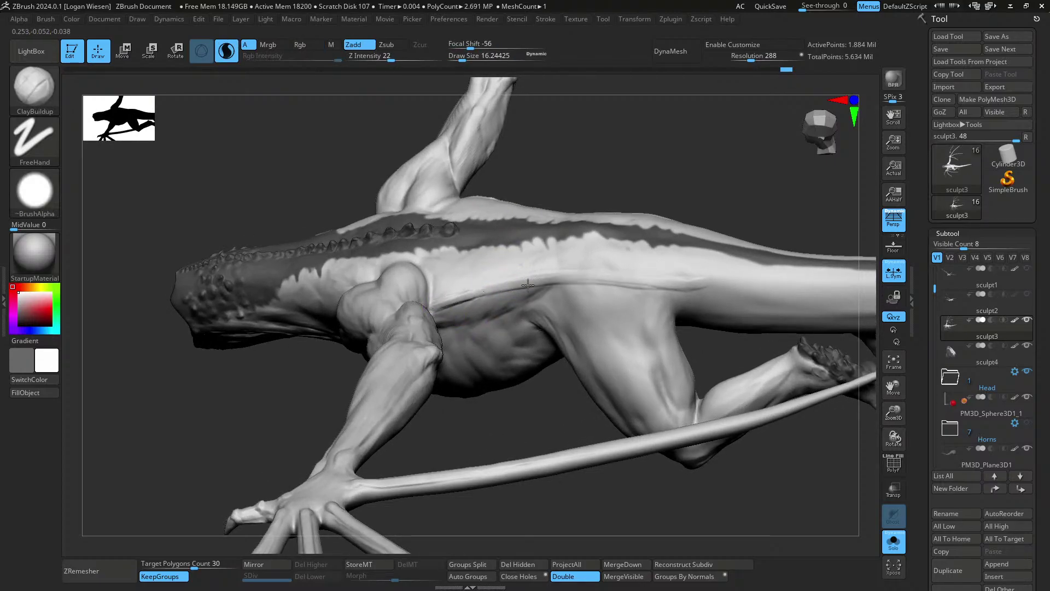
- Extend the flank ridge over the hip toward the tail base with ClayBuildup at a draw size of about 23
right_drag(668, 282, 609, 297)
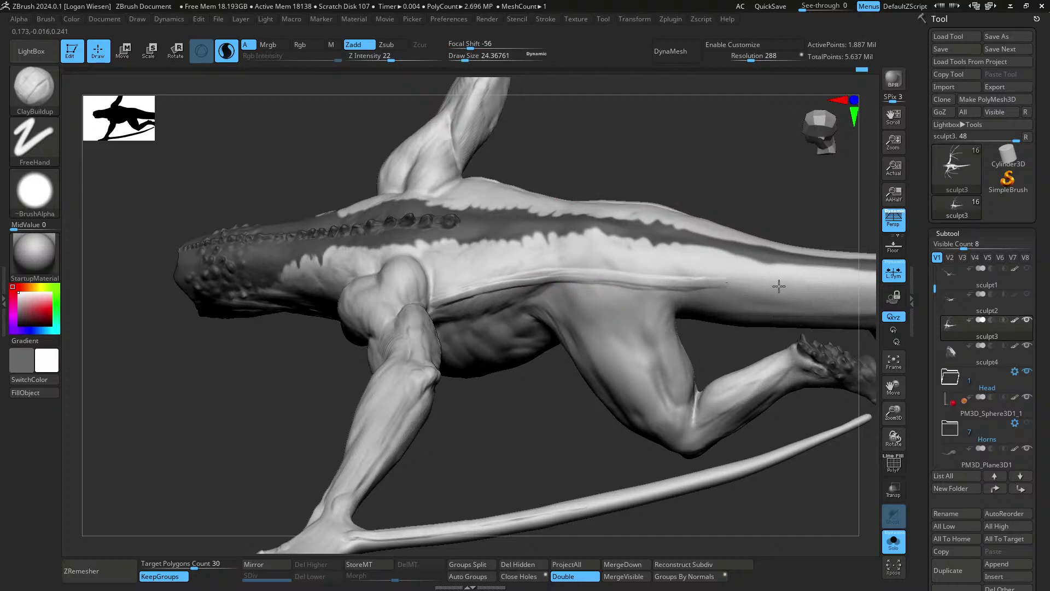
drag(779, 286, 774, 287)
key(shift+s)
key(s)
right_drag(744, 288, 739, 284)
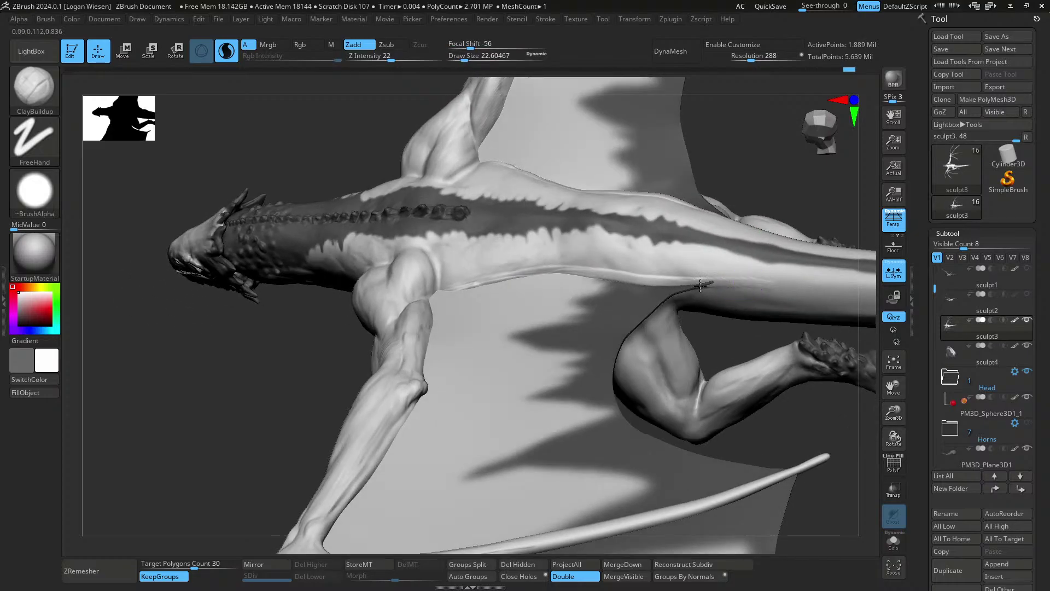
drag(676, 288, 702, 284)
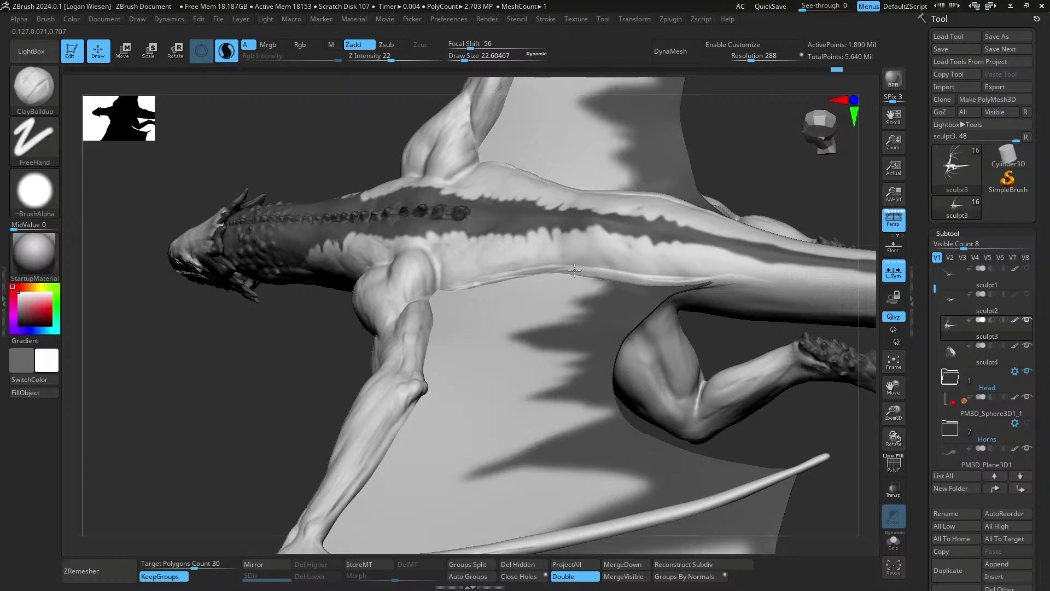
- Isolate the body and build up the flank and rib forms behind the shoulder with ClayBuildup at a draw size of about 28
key(shift+s)
right_drag(484, 315, 497, 277)
key(s)
drag(499, 277, 504, 277)
right_drag(505, 276, 519, 258)
mouse_move(520, 323)
right_down()
mouse_move(627, 257)
mouse_move(531, 313)
right_up()
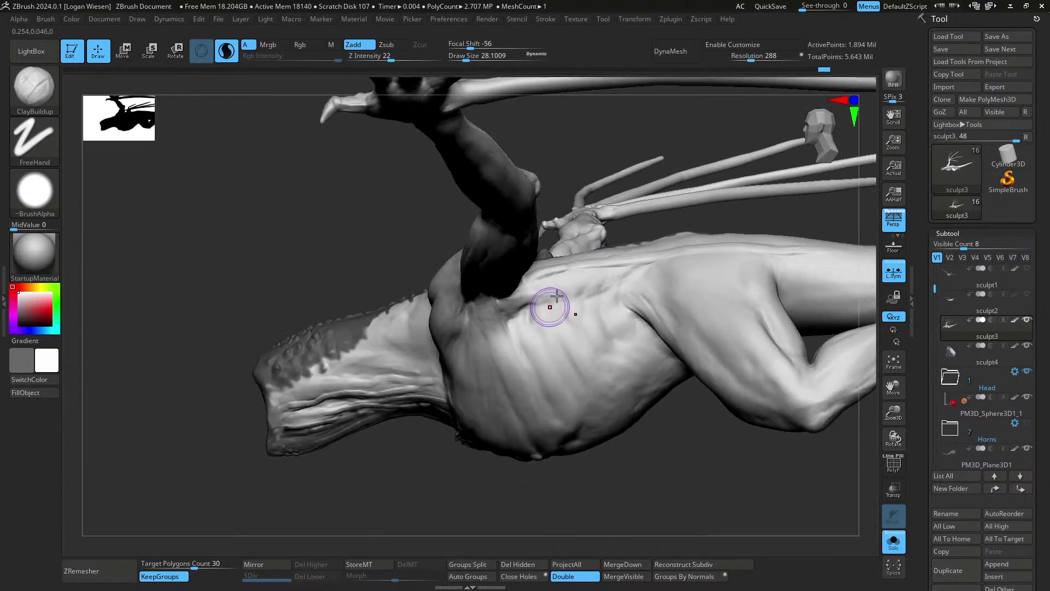
right_drag(624, 256, 605, 265)
- Pull out a row of spikes along the mid-back behind the existing spine spikes with SnakeHook at a draw size of about 15
drag(620, 262, 785, 261)
mouse_move(766, 241)
right_down()
mouse_move(755, 274)
mouse_move(704, 252)
mouse_move(607, 252)
mouse_move(600, 268)
right_up()
mouse_move(599, 268)
alt+right_down()
mouse_move(573, 311)
mouse_move(516, 263)
alt+right_up()
key(b)
key(s)
key(h)
key(s)
drag(526, 270, 522, 270)
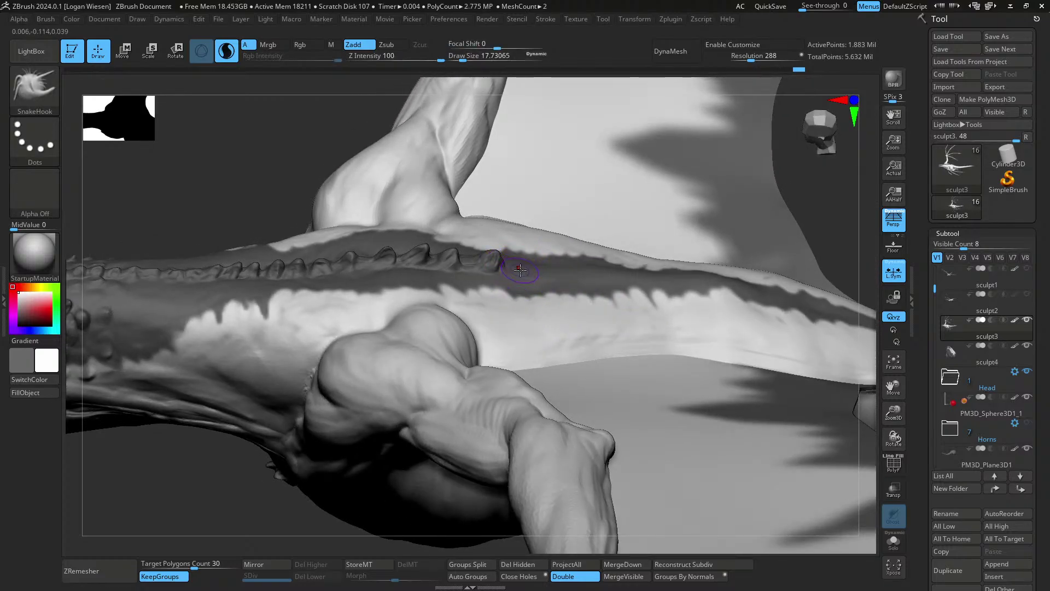
right_drag(532, 261, 556, 270)
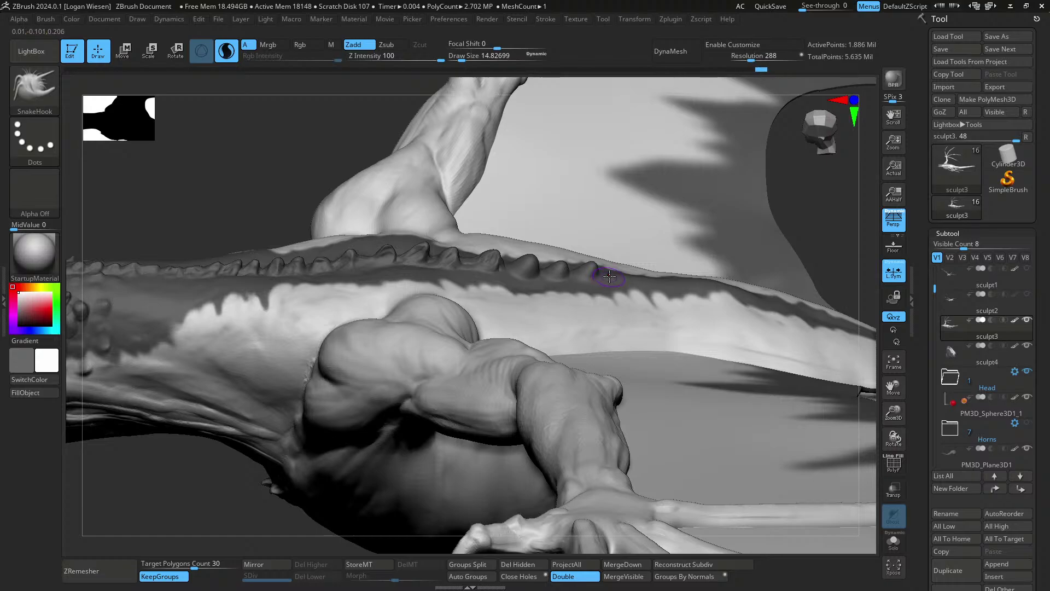
right_drag(617, 269, 669, 281)
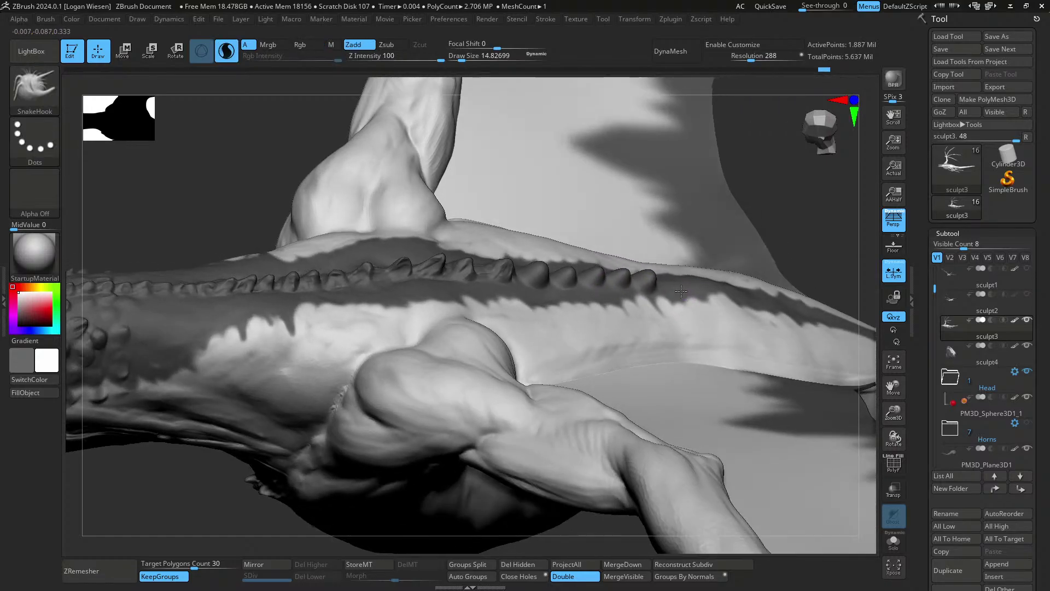
- Undo the last spike stroke and continue the spine row toward the hips with SnakeHook at a draw size of about 12
key(ctrl+z)
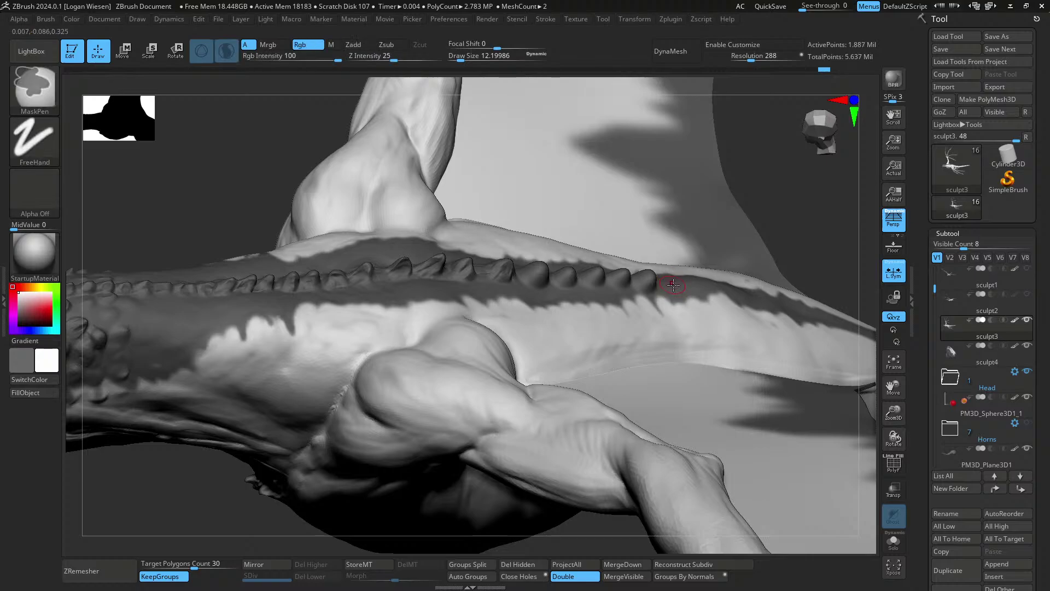
key(s)
mouse_move(671, 272)
right_down()
mouse_move(668, 280)
mouse_move(686, 282)
right_up()
drag(689, 280, 697, 275)
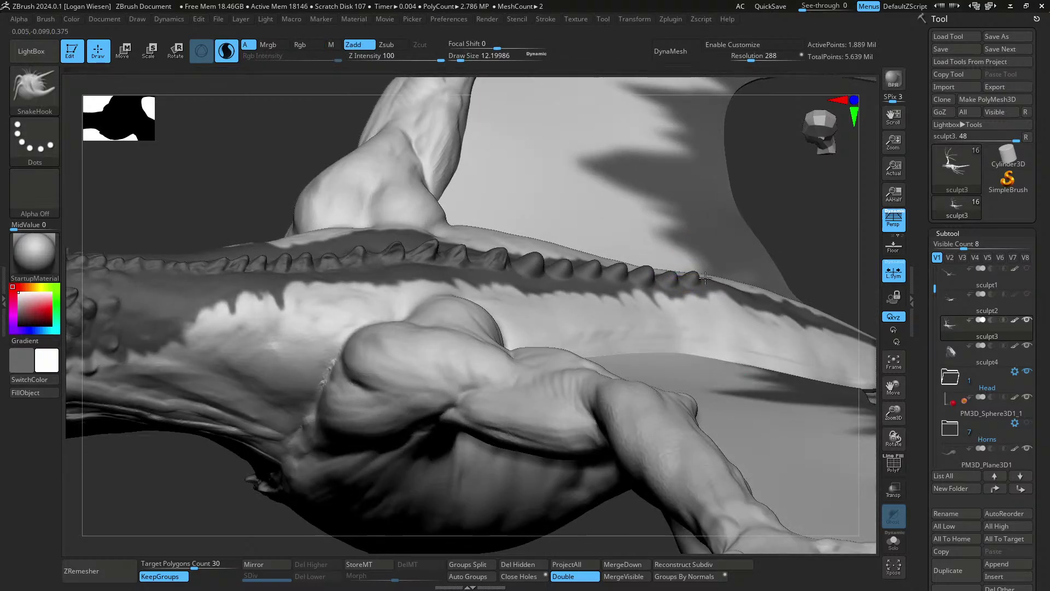
right_drag(705, 277, 700, 286)
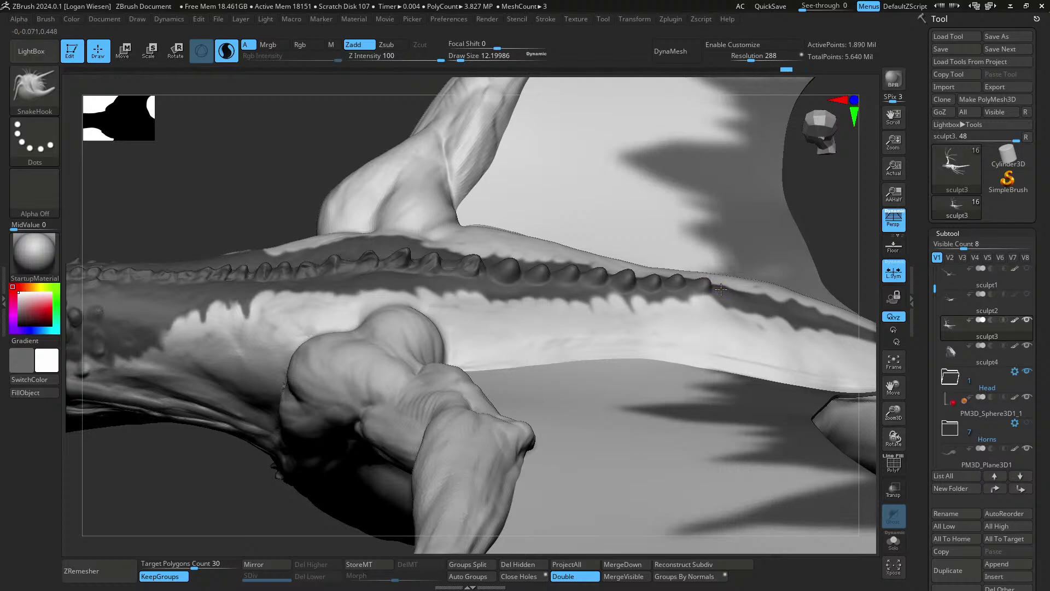
drag(725, 285, 730, 279)
- Begin shaping the first new spine spikes behind the shoulders with ClayBuildup at a reduced draw size
right_drag(728, 285, 711, 333)
key(b)
key(c)
key(b)
ctrl+right_drag(629, 263, 558, 292)
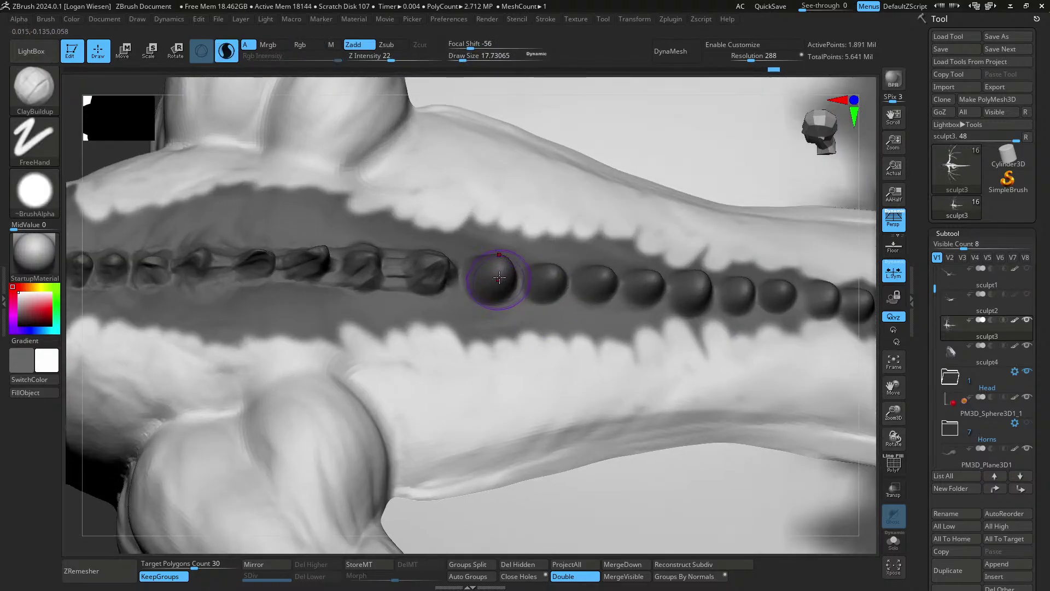
key(s)
drag(503, 285, 482, 295)
mouse_move(530, 323)
right_down()
mouse_move(542, 333)
mouse_move(569, 285)
right_up()
mouse_move(586, 383)
right_down()
mouse_move(605, 342)
mouse_move(515, 278)
mouse_move(576, 305)
mouse_move(593, 392)
mouse_move(600, 326)
mouse_move(587, 387)
right_up()
- Hide the wings and legs with SelectLasso to leave the back and tail exposed for detailing
mouse_move(547, 295)
ctrl+shift+mouse_down()
mouse_move(805, 363)
mouse_move(651, 206)
mouse_move(656, 213)
ctrl+shift+mouse_up()
mouse_move(711, 180)
ctrl+shift+mouse_down()
mouse_move(506, 329)
mouse_move(886, 377)
ctrl+shift+mouse_up()
mouse_move(521, 264)
ctrl+shift+mouse_down()
mouse_move(553, 319)
mouse_move(485, 319)
mouse_move(506, 348)
ctrl+shift+mouse_up()
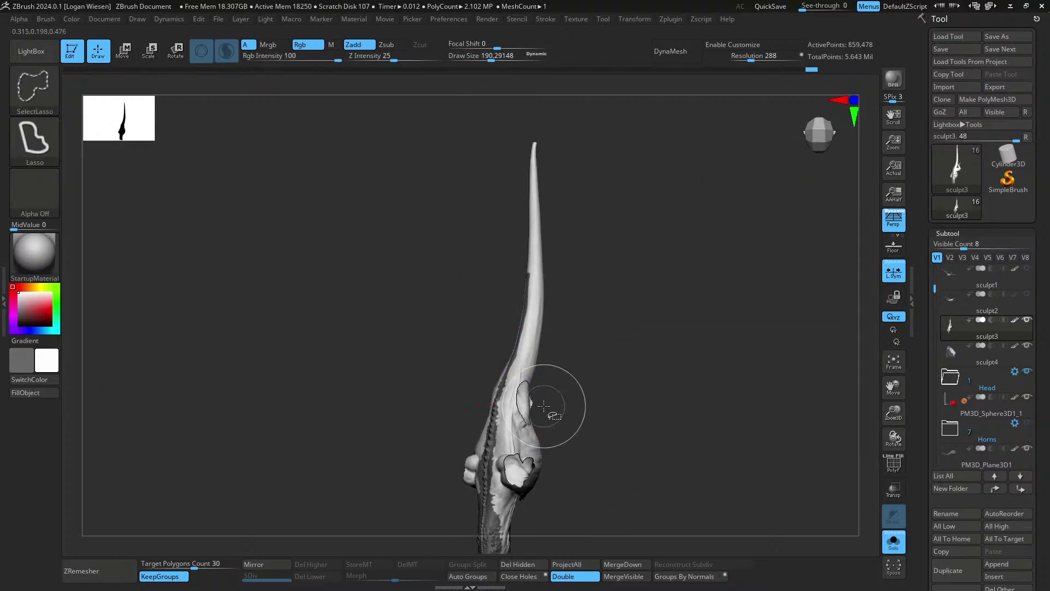
shift+drag(570, 384, 612, 400)
alt+right_drag(612, 400, 629, 306)
mouse_move(629, 306)
ctrl+right_down()
mouse_move(618, 328)
mouse_move(591, 289)
mouse_move(544, 266)
mouse_move(594, 372)
mouse_move(585, 416)
mouse_move(566, 385)
ctrl+right_up()
- Sculpt creases and raised edges into the foremost new spine spike with ClayBuildup at a draw size of about 10
key(s)
key(s)
drag(566, 386, 542, 384)
drag(532, 348, 538, 380)
key(s)
drag(542, 395, 548, 395)
mouse_move(531, 347)
mouse_down()
mouse_move(533, 383)
mouse_move(554, 393)
mouse_up()
key(s)
right_drag(557, 383, 551, 357)
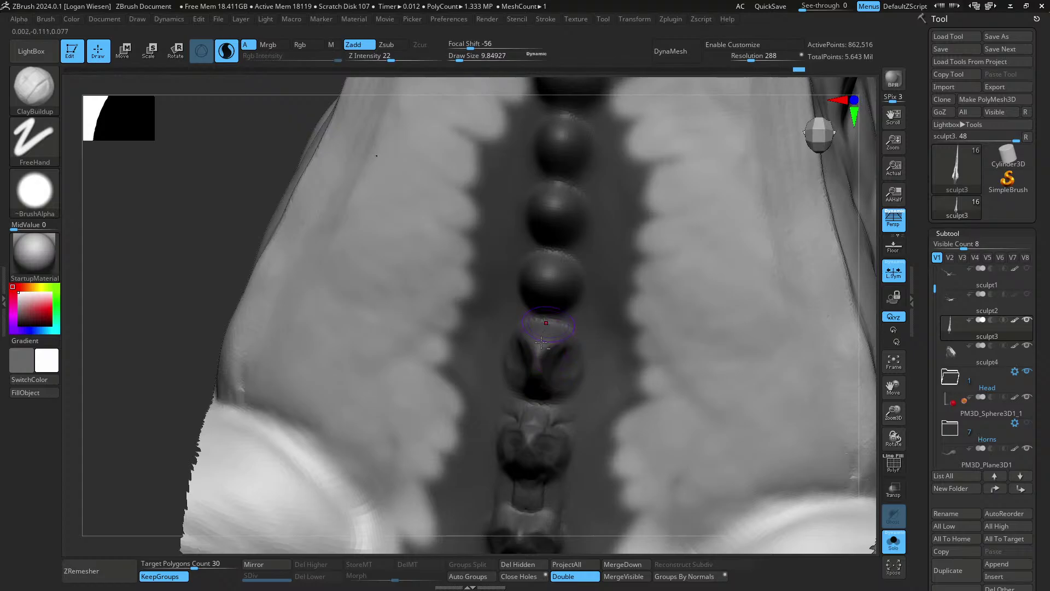
- Carve ridges into the next spine spikes along the mid-back with ClayBuildup at a draw size of about 9
drag(549, 316, 548, 325)
right_drag(549, 323, 555, 274)
mouse_move(553, 273)
mouse_down()
mouse_move(550, 298)
mouse_move(571, 310)
mouse_up()
mouse_move(574, 314)
right_down()
mouse_move(559, 306)
mouse_move(559, 283)
right_up()
drag(557, 311, 552, 293)
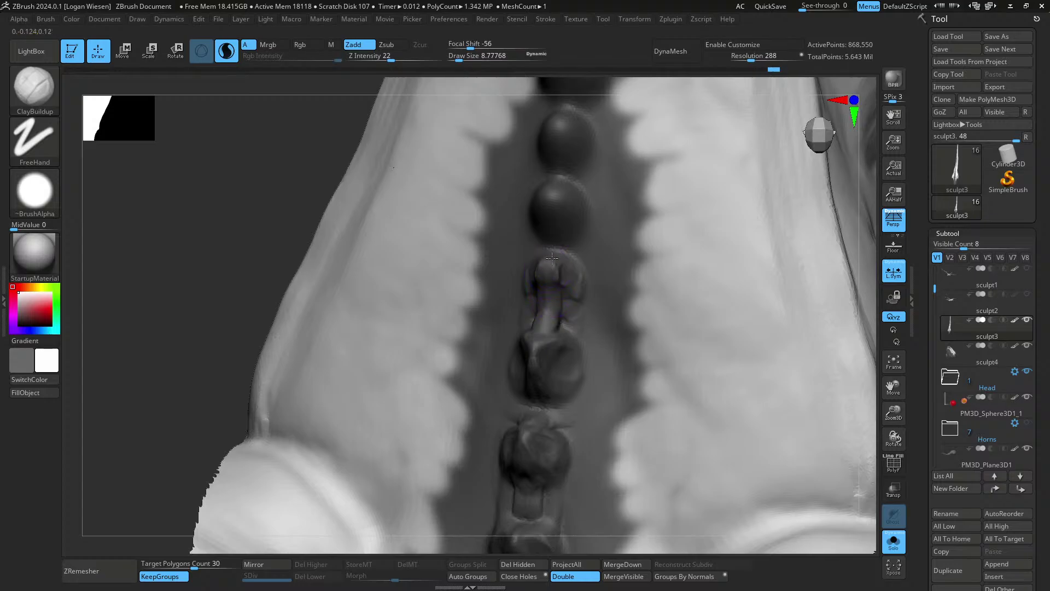
drag(553, 249, 556, 245)
mouse_move(559, 242)
alt+right_down()
mouse_move(565, 288)
mouse_move(569, 252)
alt+right_up()
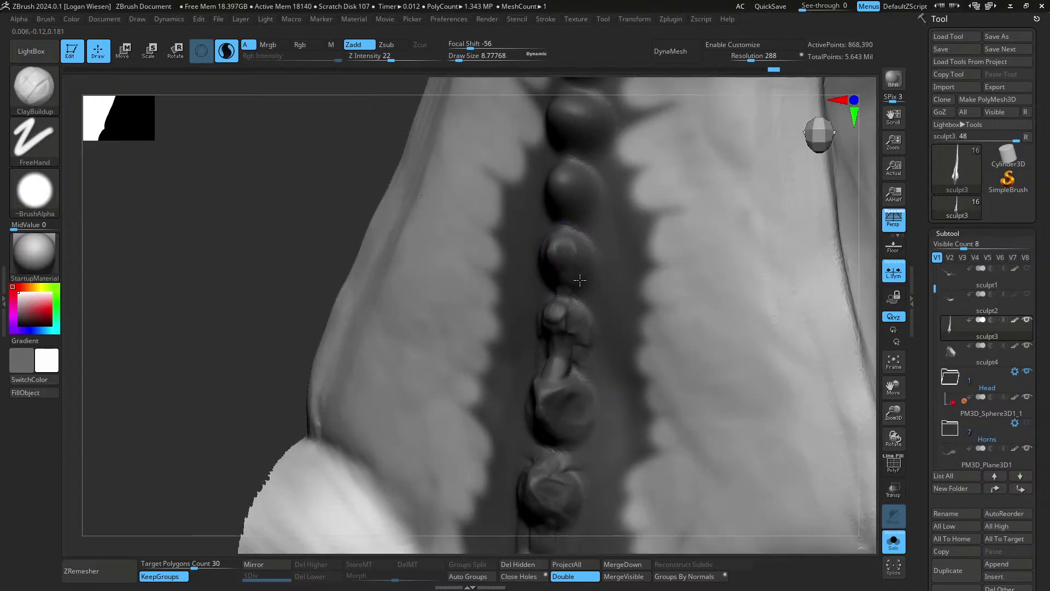
- Detail the remaining round spine spikes toward the hips with ClayBuildup, reducing the draw size from about 10 to 7
drag(580, 280, 559, 249)
right_drag(552, 257, 573, 262)
drag(559, 268, 559, 284)
mouse_move(564, 277)
right_down()
mouse_move(614, 274)
mouse_move(618, 246)
mouse_move(574, 255)
mouse_move(579, 225)
mouse_move(597, 241)
mouse_move(602, 268)
right_up()
ctrl+right_drag(602, 268, 588, 345)
key(s)
drag(570, 331, 572, 331)
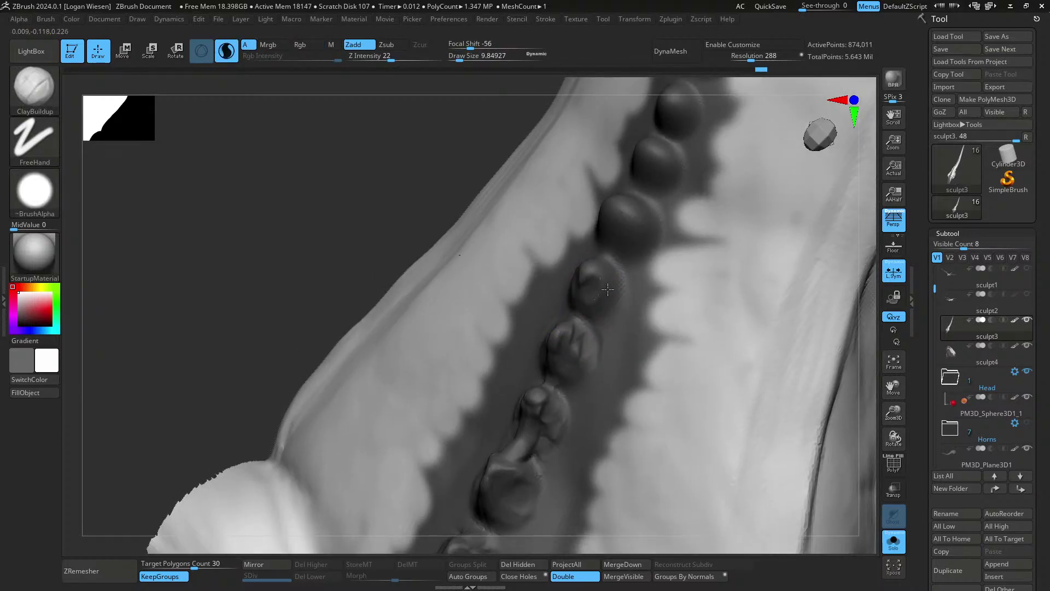
mouse_move(612, 288)
right_down()
mouse_move(596, 276)
mouse_move(602, 301)
mouse_move(622, 265)
mouse_move(619, 284)
mouse_move(634, 294)
mouse_move(638, 281)
mouse_move(645, 298)
mouse_move(633, 285)
mouse_move(699, 277)
mouse_move(656, 256)
mouse_move(647, 276)
right_up()
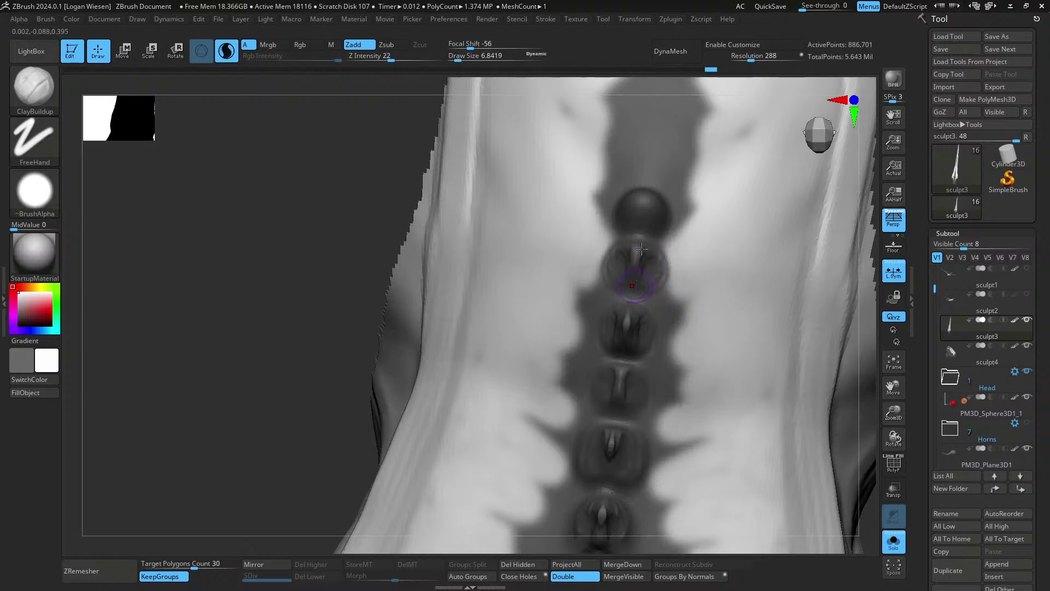
- Pull out another spike behind the detailed spine row with SnakeHook at a draw size of about 11
mouse_move(665, 241)
right_down()
mouse_move(641, 219)
mouse_move(690, 214)
mouse_move(720, 289)
mouse_move(683, 271)
mouse_move(707, 266)
mouse_move(626, 274)
mouse_move(565, 251)
mouse_move(576, 268)
mouse_move(598, 178)
mouse_move(640, 293)
mouse_move(598, 228)
mouse_move(616, 250)
mouse_move(591, 256)
mouse_move(579, 300)
mouse_move(609, 329)
mouse_move(626, 274)
mouse_move(560, 259)
mouse_move(587, 326)
mouse_move(573, 351)
right_up()
key(b)
key(s)
key(h)
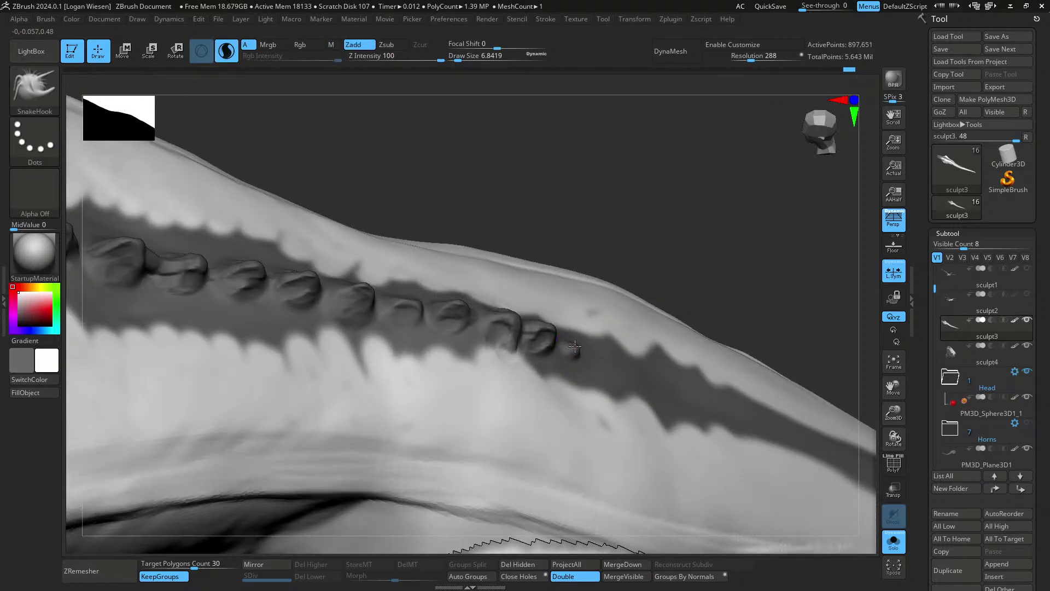
drag(575, 346, 579, 344)
right_drag(581, 343, 591, 316)
key(s)
drag(568, 343, 572, 342)
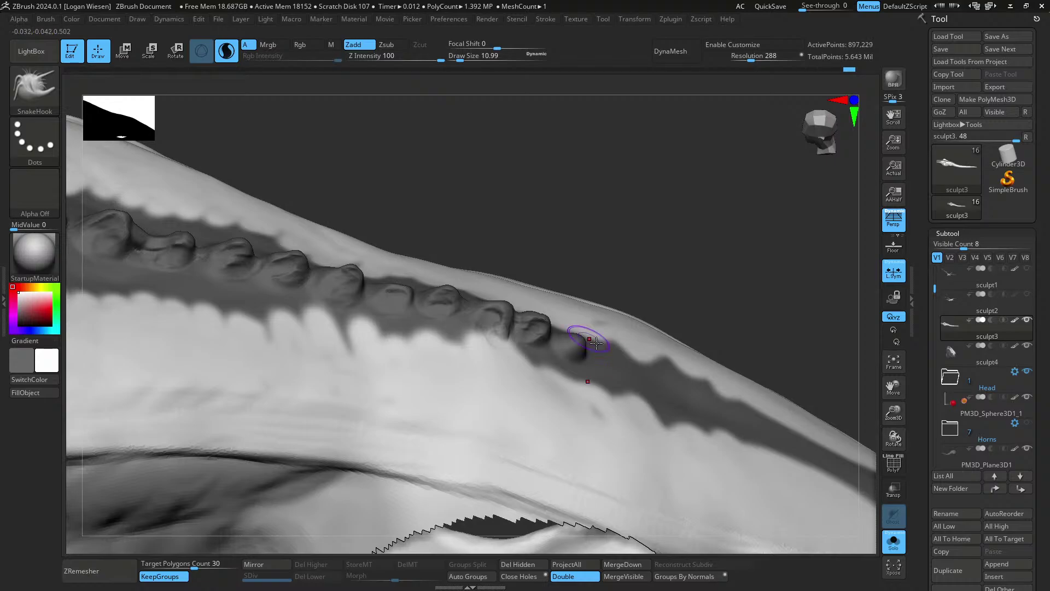
- Undo the last two strokes and pull out smaller spine spikes above the hips with SnakeHook at a draw size of about 8
mouse_move(596, 342)
right_down()
mouse_move(579, 312)
mouse_move(607, 276)
mouse_move(690, 305)
mouse_move(657, 257)
right_up()
key(ctrl+z)
key(ctrl+z)
mouse_move(656, 257)
ctrl+right_down()
mouse_move(640, 247)
mouse_move(680, 312)
mouse_move(670, 404)
mouse_move(586, 270)
mouse_move(507, 264)
ctrl+right_up()
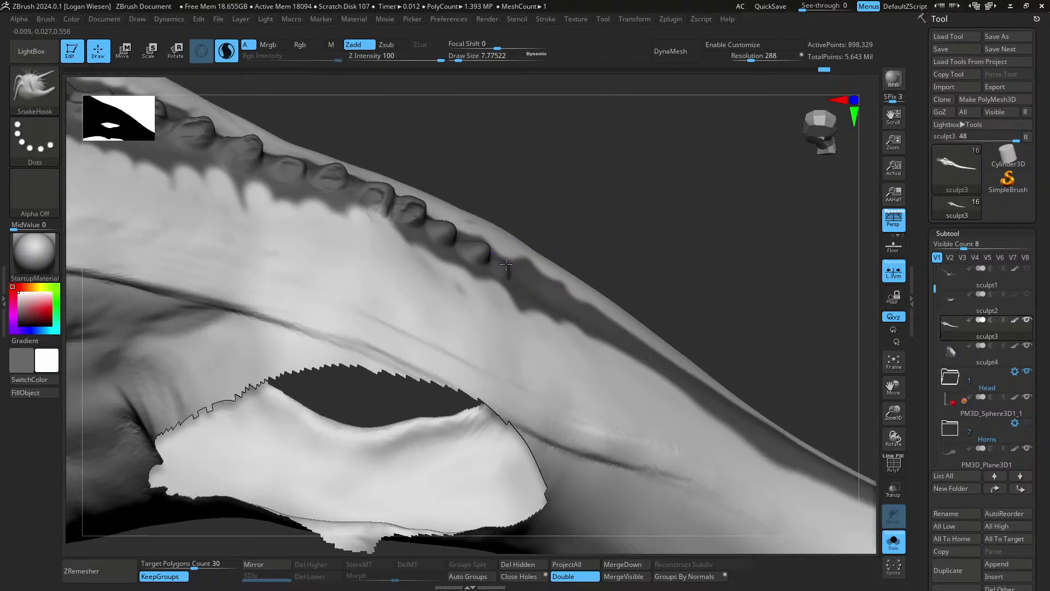
drag(506, 264, 519, 279)
right_drag(526, 274, 539, 291)
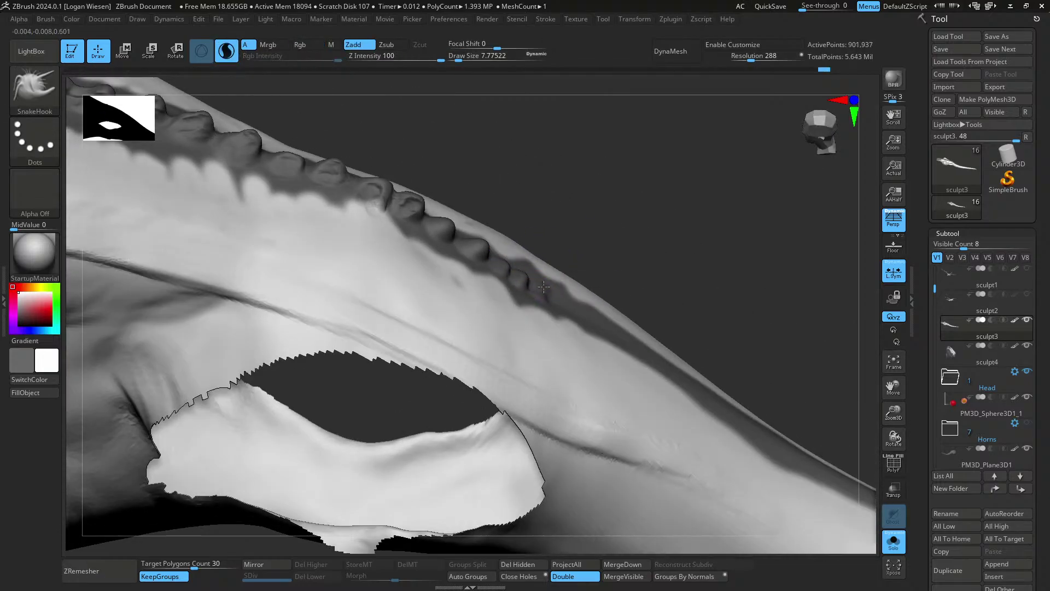
- Undo the last stroke and extend the row of small spikes toward the tail with SnakeHook at a draw size of about 7
drag(544, 287, 549, 293)
mouse_move(548, 313)
right_down()
mouse_move(541, 287)
mouse_move(544, 301)
right_up()
key(ctrl+z)
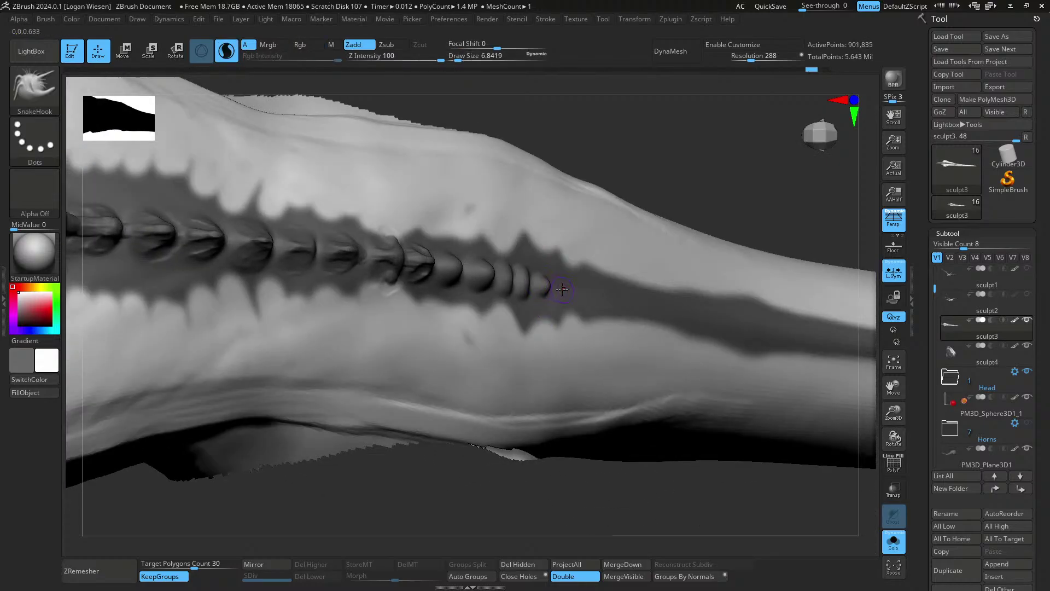
drag(562, 289, 567, 287)
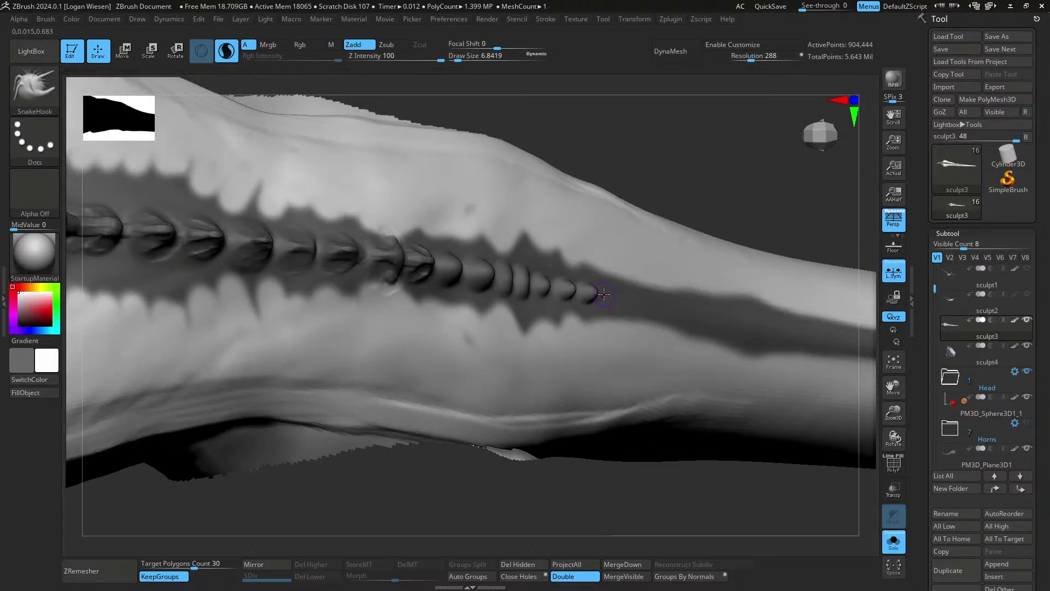
- Extend the row of small spine spikes further toward the tail with SnakeHook at a draw size of about 7
right_drag(617, 294, 629, 314)
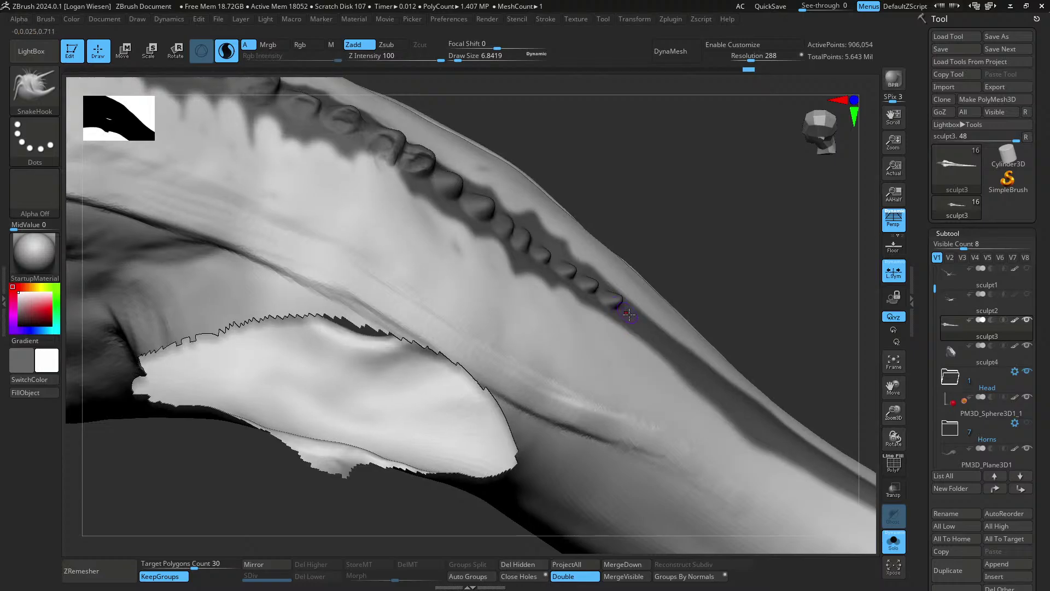
drag(634, 311, 646, 326)
alt+right_drag(658, 331, 634, 308)
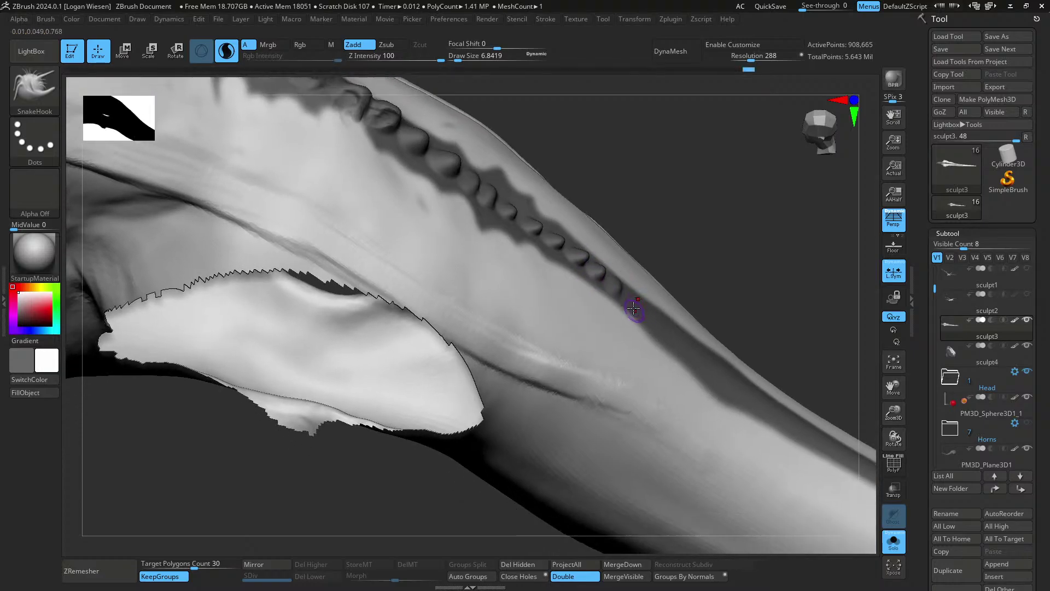
drag(638, 300, 679, 331)
mouse_move(689, 345)
alt+right_down()
mouse_move(660, 331)
mouse_move(661, 408)
alt+right_up()
- Sculpt ridges into the round spine spikes above the hips with ClayBuildup, using a draw size of about 8
key(b)
key(c)
key(b)
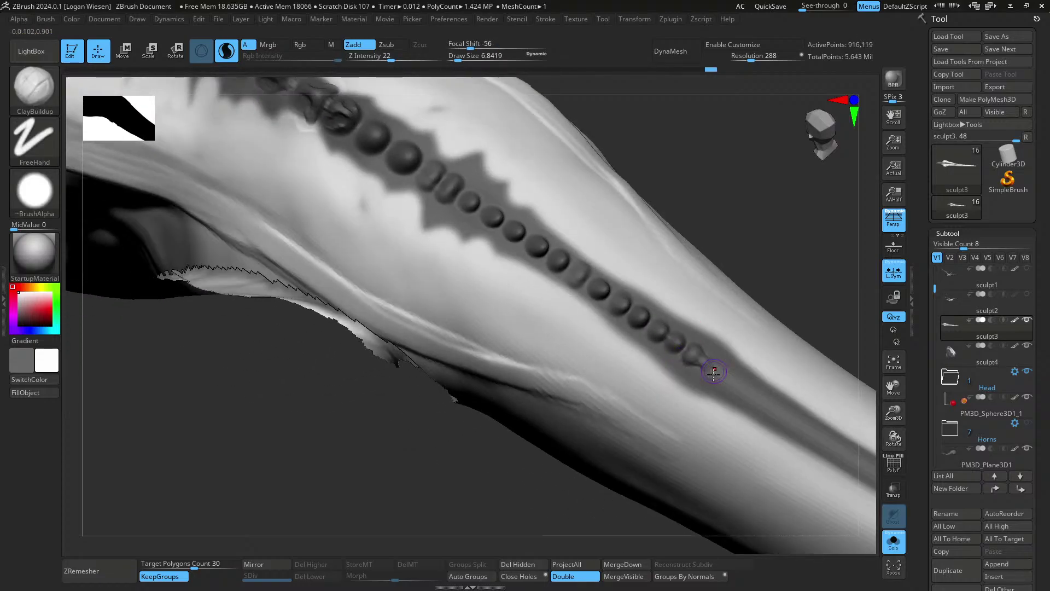
drag(716, 373, 710, 374)
mouse_move(710, 375)
right_down()
mouse_move(556, 326)
mouse_move(485, 252)
mouse_move(476, 256)
right_up()
key(s)
drag(491, 261, 547, 280)
key(s)
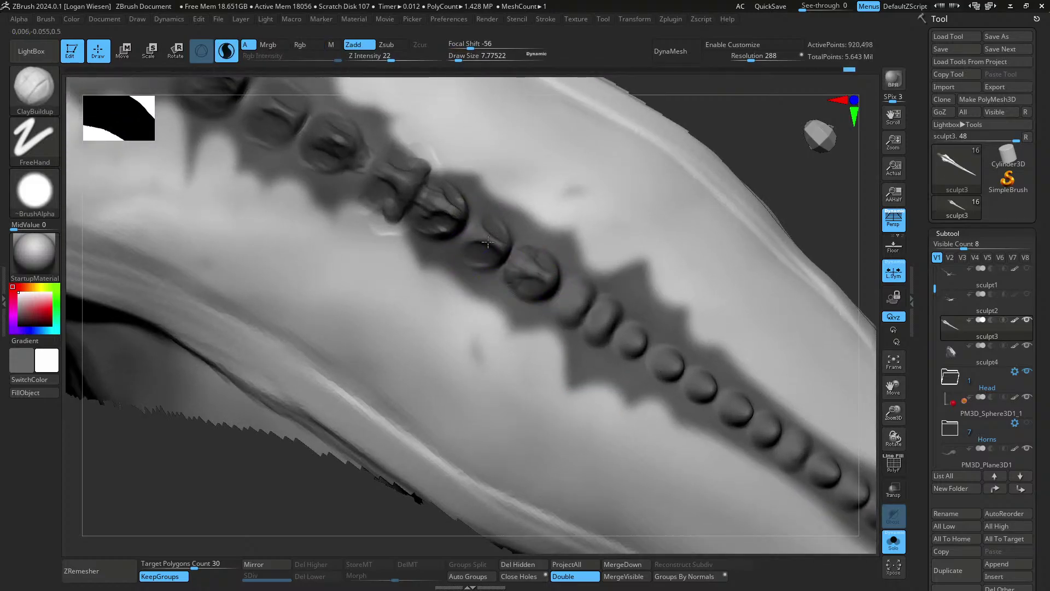
drag(479, 248, 481, 245)
right_drag(485, 225, 504, 224)
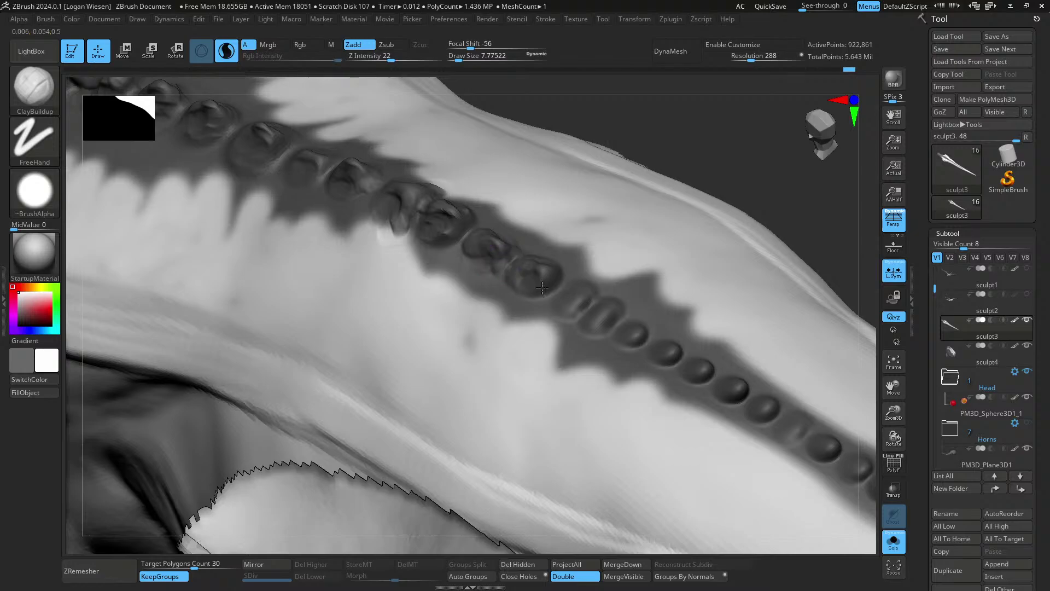
drag(543, 288, 541, 286)
right_drag(541, 286, 515, 262)
drag(525, 279, 526, 280)
right_drag(526, 280, 556, 286)
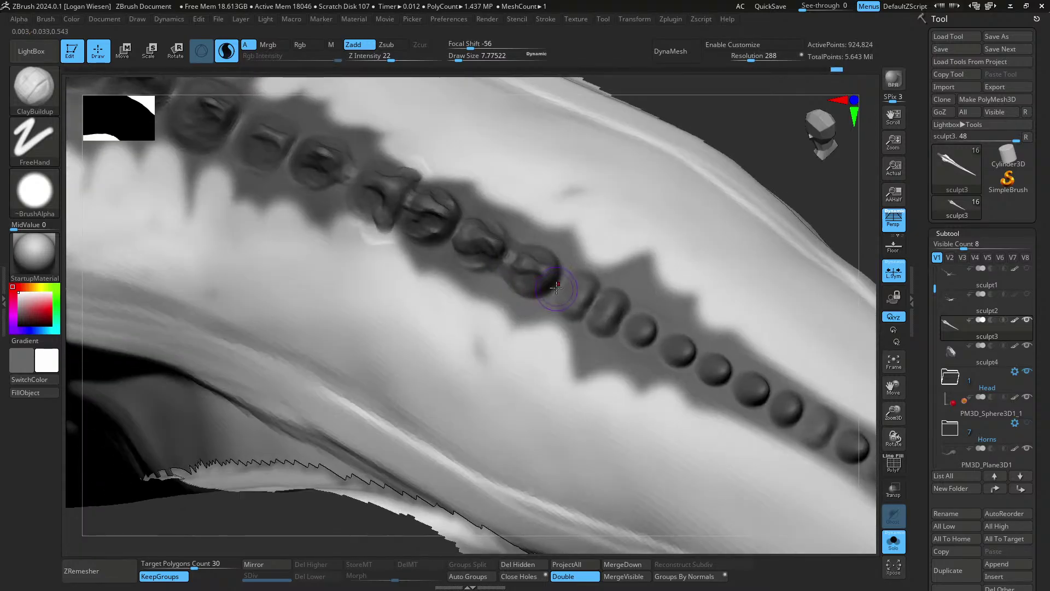
mouse_move(559, 285)
mouse_down()
mouse_move(541, 287)
mouse_move(558, 293)
mouse_up()
right_drag(559, 292, 574, 295)
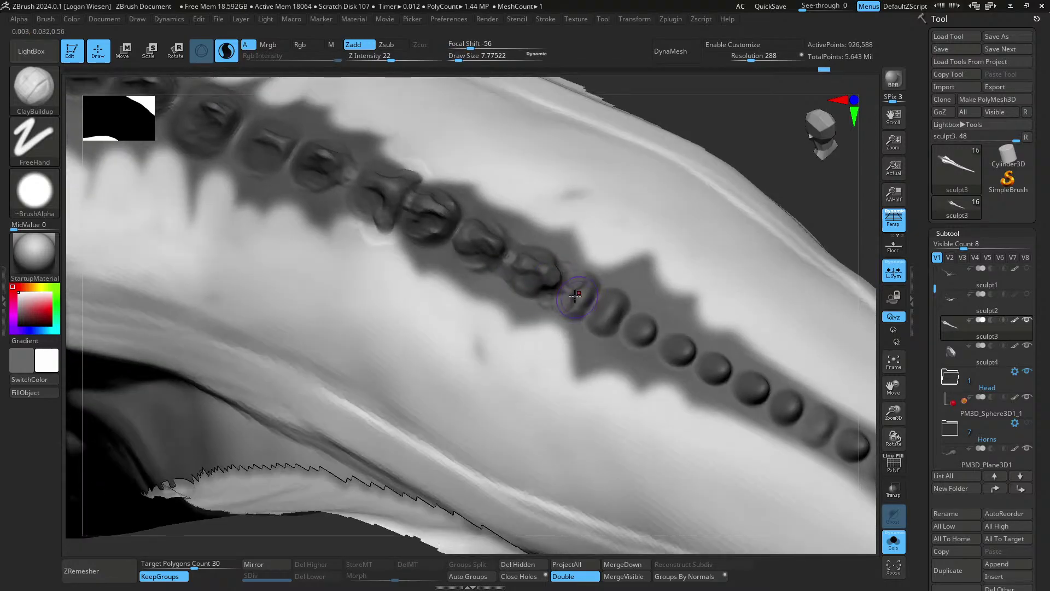
- Detail the next small spikes toward the tail with ClayBuildup, raising the draw size to about 9
key(s)
mouse_move(572, 298)
mouse_down()
mouse_move(567, 313)
mouse_move(574, 294)
mouse_up()
key(s)
mouse_move(574, 293)
right_down()
mouse_move(652, 295)
mouse_move(637, 282)
mouse_move(629, 317)
mouse_move(586, 258)
mouse_move(603, 305)
mouse_move(562, 332)
mouse_move(659, 326)
mouse_move(626, 323)
mouse_move(580, 294)
right_up()
key(s)
mouse_move(582, 290)
mouse_down()
mouse_move(587, 305)
mouse_move(592, 295)
mouse_up()
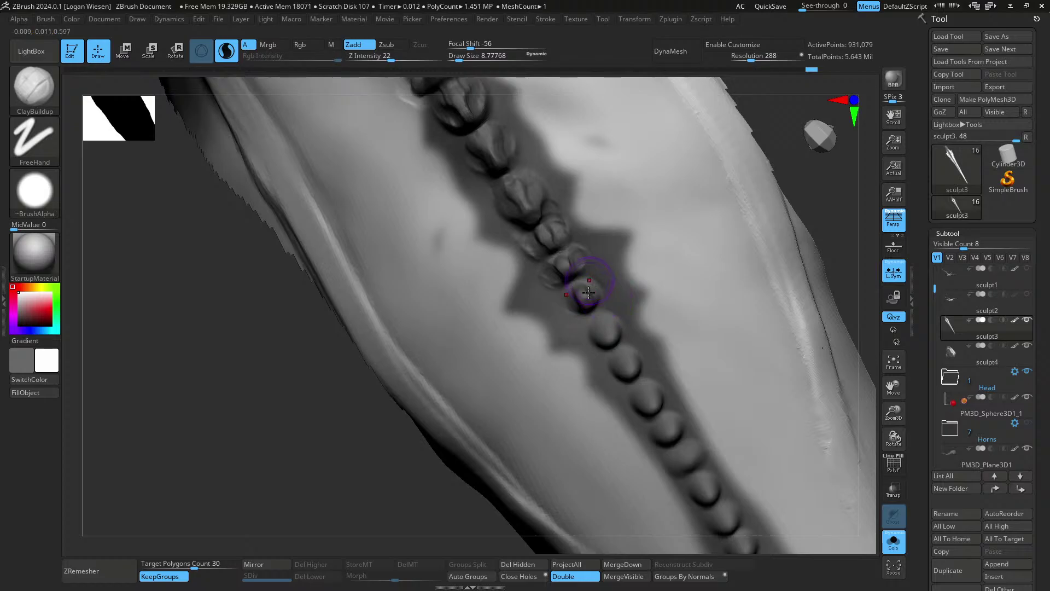
right_drag(608, 313, 644, 204)
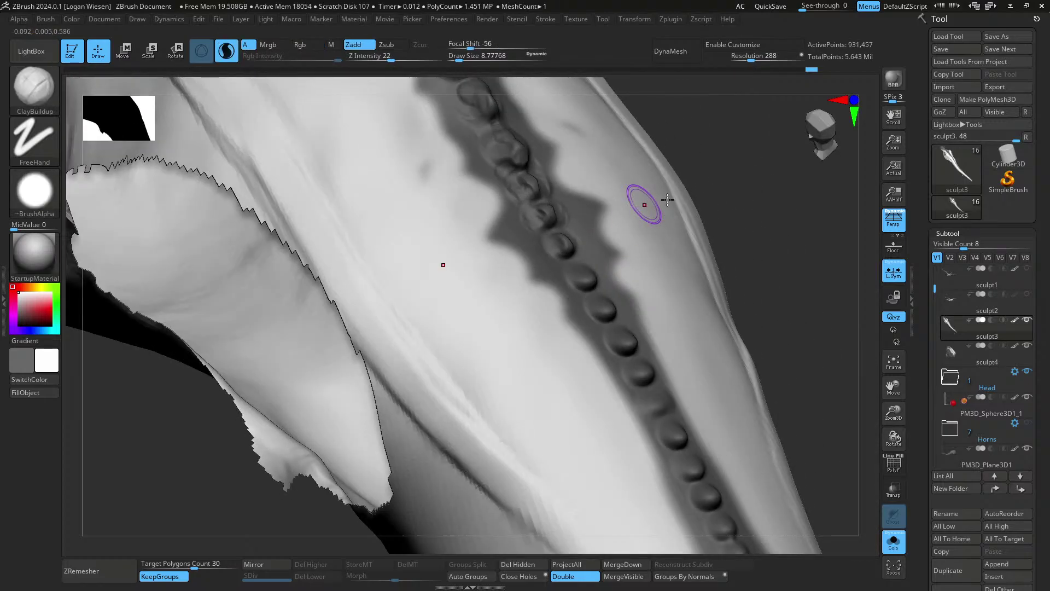
mouse_move(757, 322)
ctrl+right_down()
mouse_move(744, 261)
mouse_move(760, 384)
mouse_move(754, 375)
ctrl+right_up()
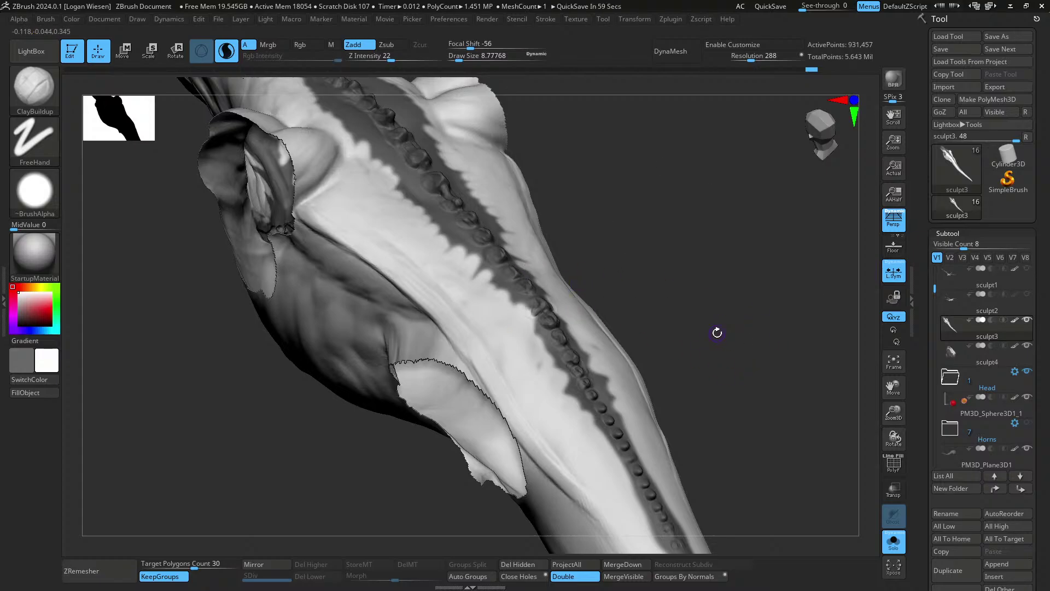
- Bring up the PureRef dragon board over the model and examine the Crimson Phantom head and neck artwork
mouse_move(985, 277)
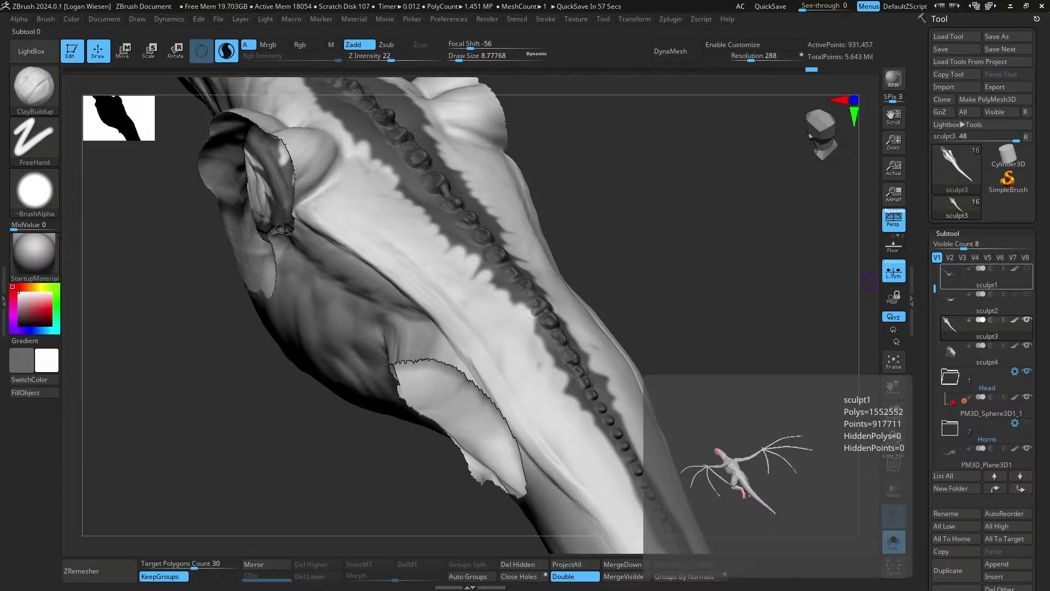
drag(1049, 21, 580, 81)
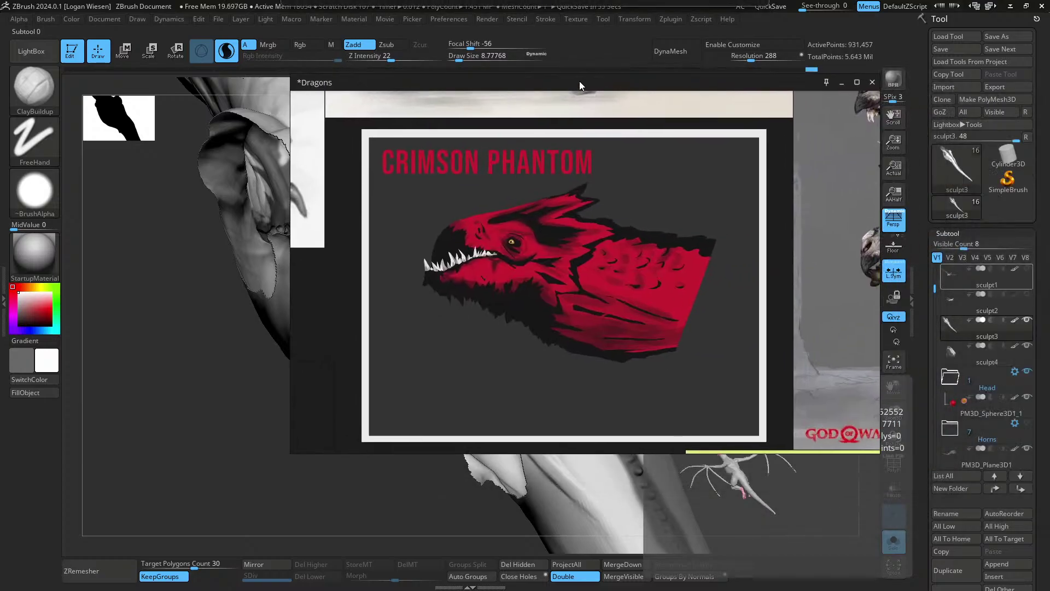
scroll(621, 352, up, 1)
scroll(621, 353, down, 2)
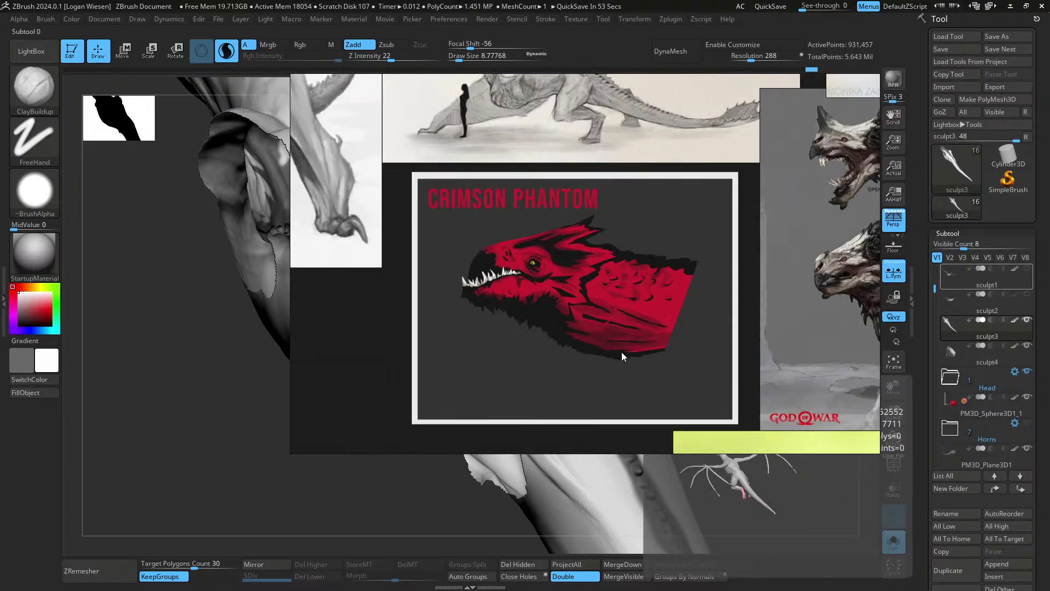
scroll(621, 353, up, 1)
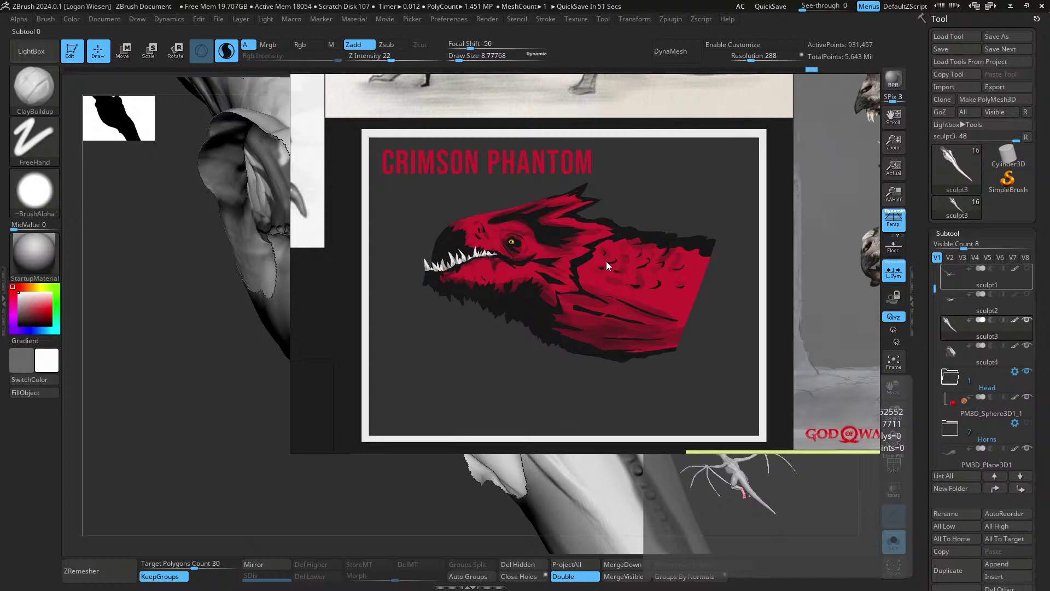
right_drag(455, 259, 871, 279)
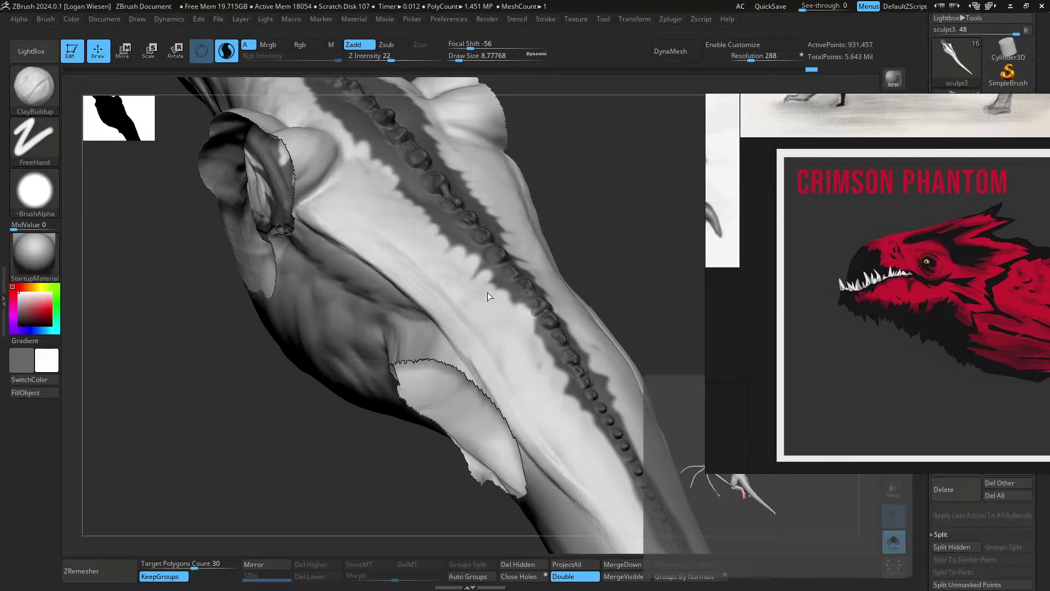
mouse_move(605, 263)
mouse_down()
mouse_move(577, 258)
mouse_move(624, 307)
mouse_move(637, 273)
mouse_up()
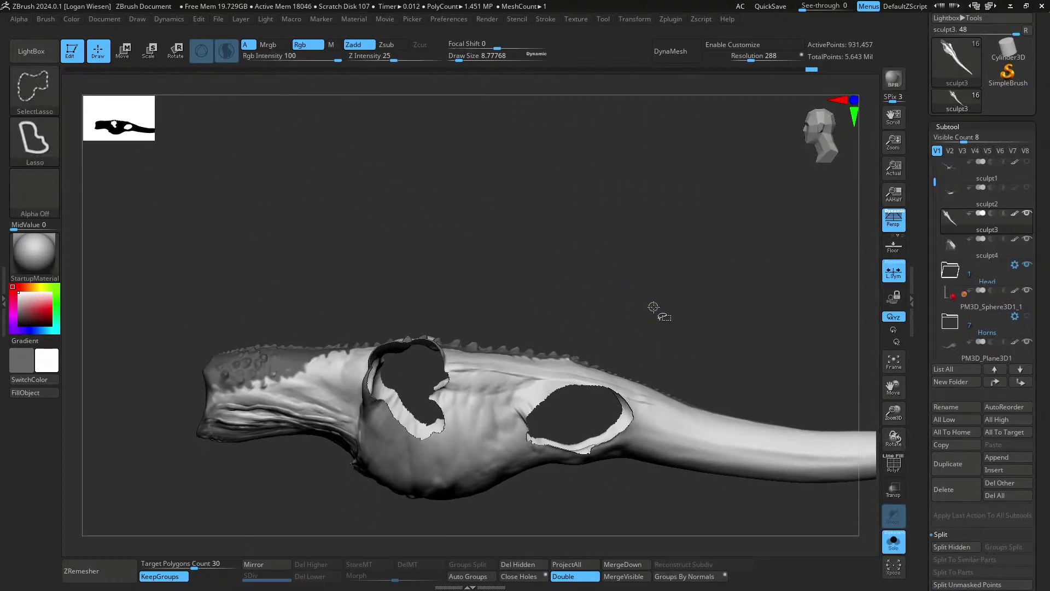
- Show the complete dragon with all its subtools and compare its side profile with the Crimson Phantom reference
ctrl+shift+click(653, 307)
alt+drag(685, 348, 578, 312)
key(alt+s)
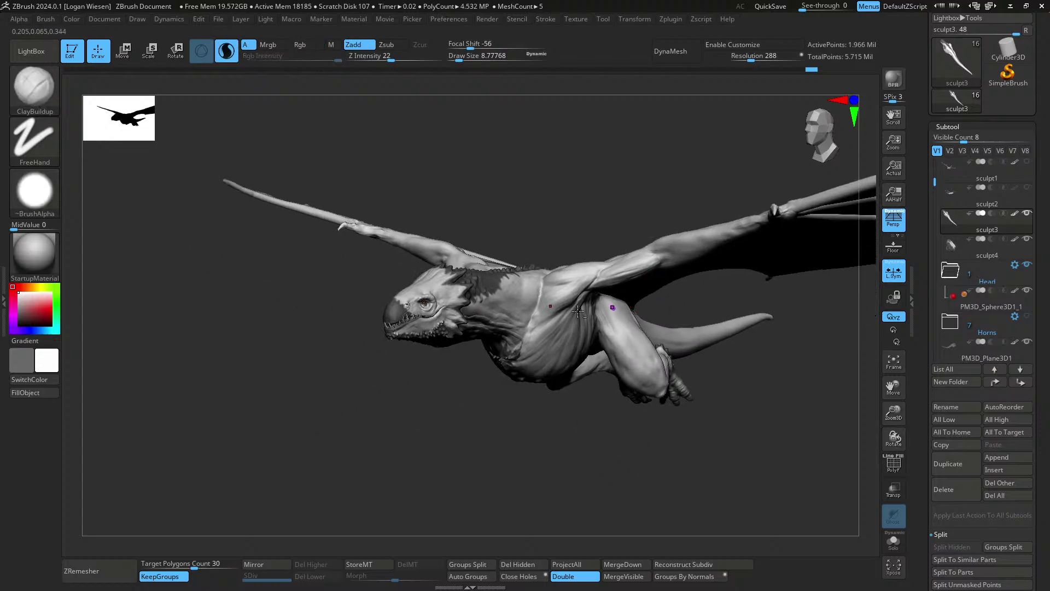
ctrl+right_drag(578, 311, 652, 329)
mouse_move(1049, 101)
mouse_down()
mouse_move(912, 132)
mouse_move(858, 115)
mouse_up()
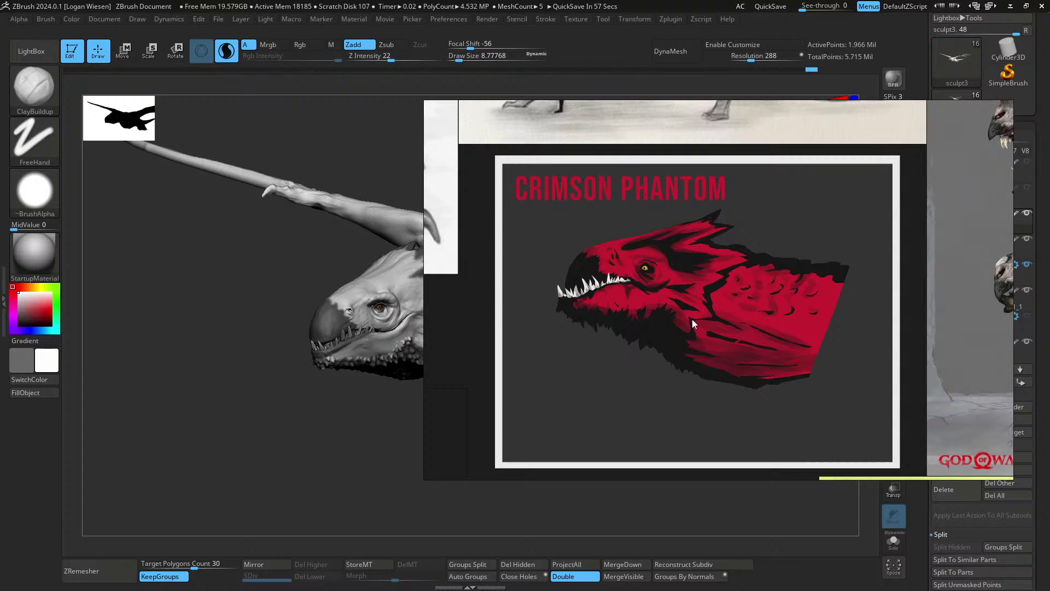
right_drag(359, 336, 307, 331)
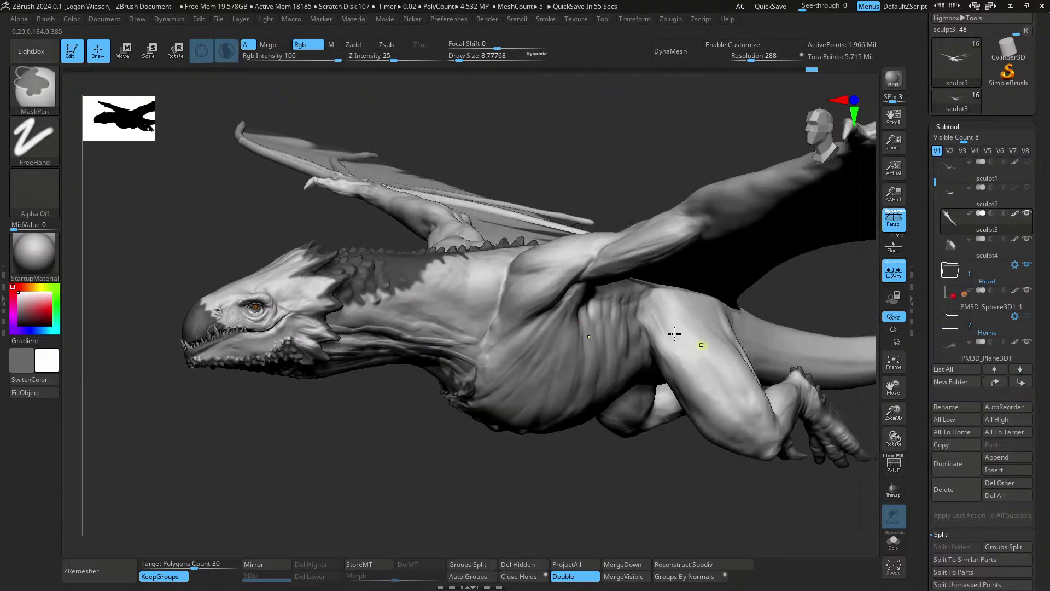
ctrl+right_drag(673, 330, 651, 301)
mouse_move(651, 301)
right_down()
mouse_move(637, 282)
mouse_move(693, 332)
right_up()
- Examine the back, legs and tail of the God of War dragon in PureRef and compare them with the sculpt
key(alt+Tab)
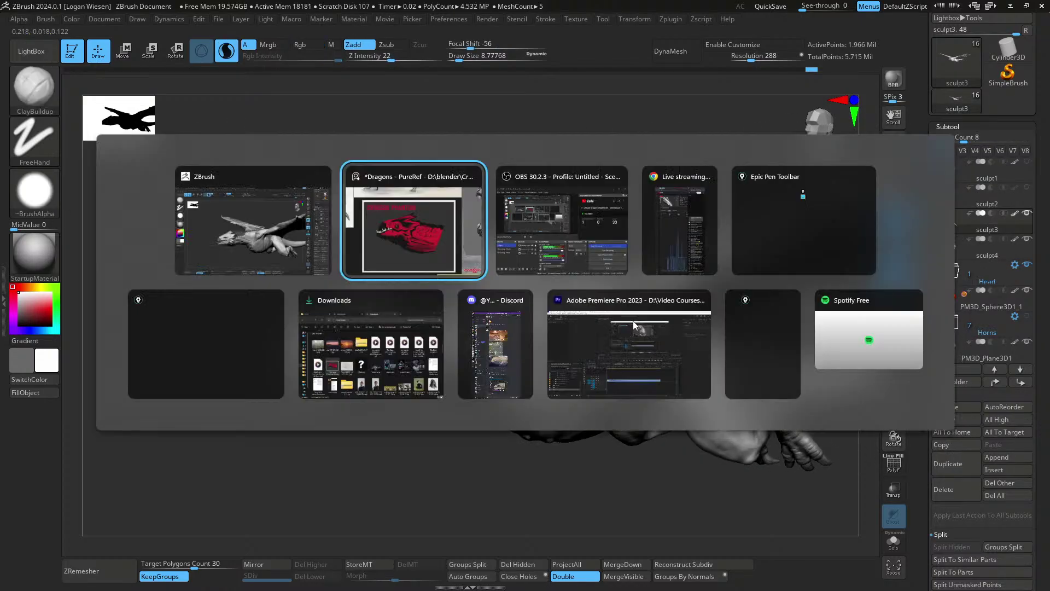
scroll(791, 315, down, 5)
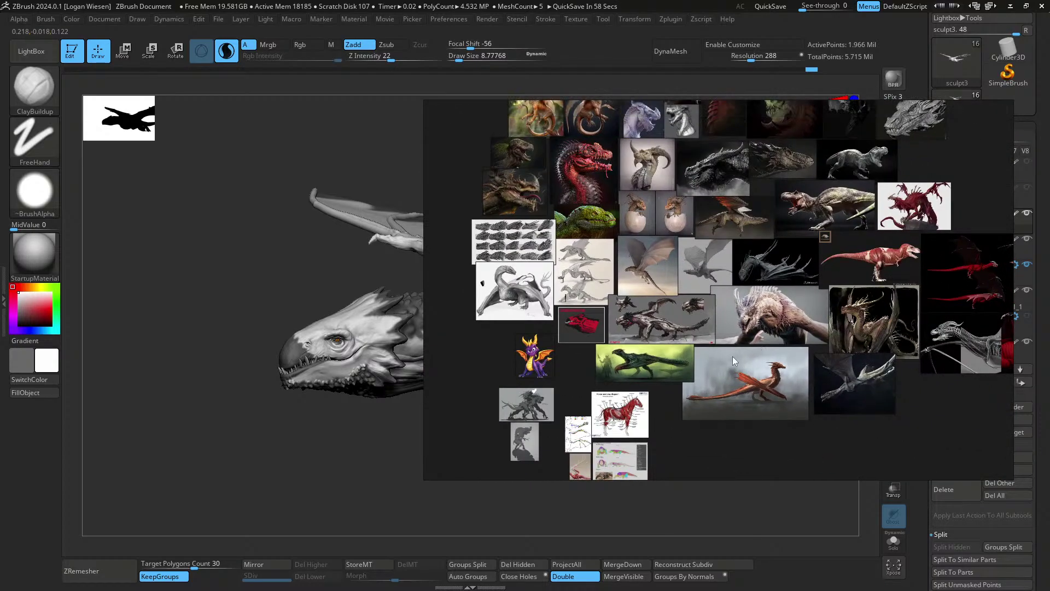
scroll(663, 360, up, 3)
scroll(615, 310, up, 6)
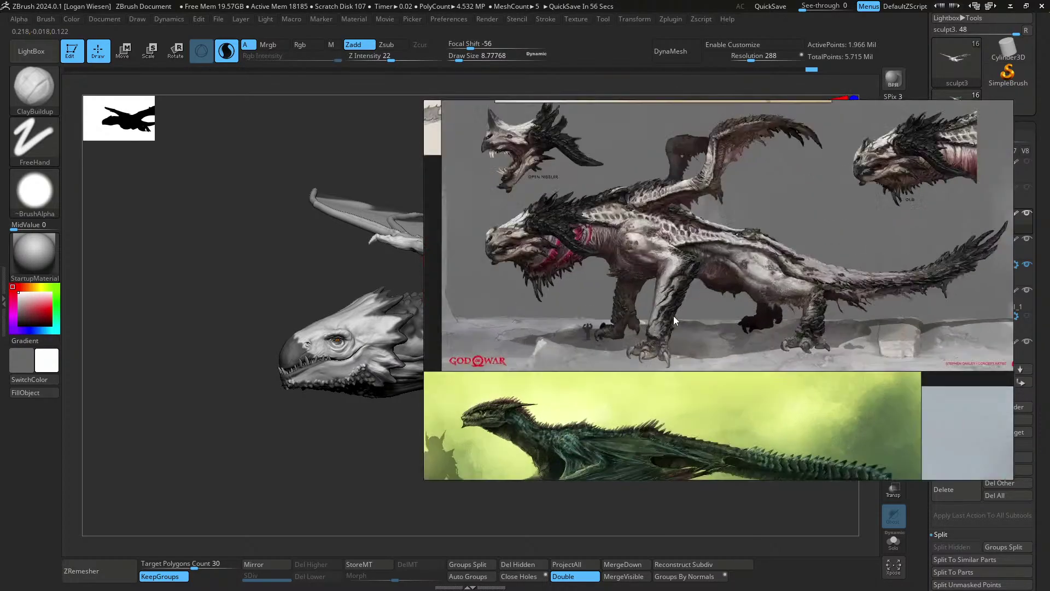
middle_drag(804, 309, 701, 318)
scroll(700, 317, up, 3)
right_drag(830, 314, 329, 255)
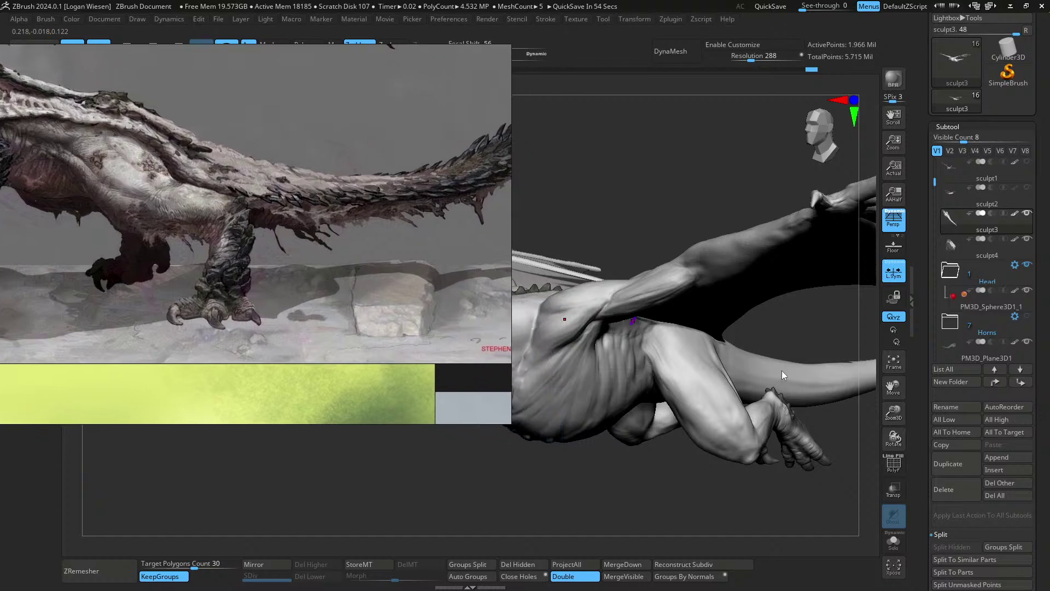
right_drag(782, 370, 669, 374)
key(alt+Tab)
scroll(313, 215, down, 5)
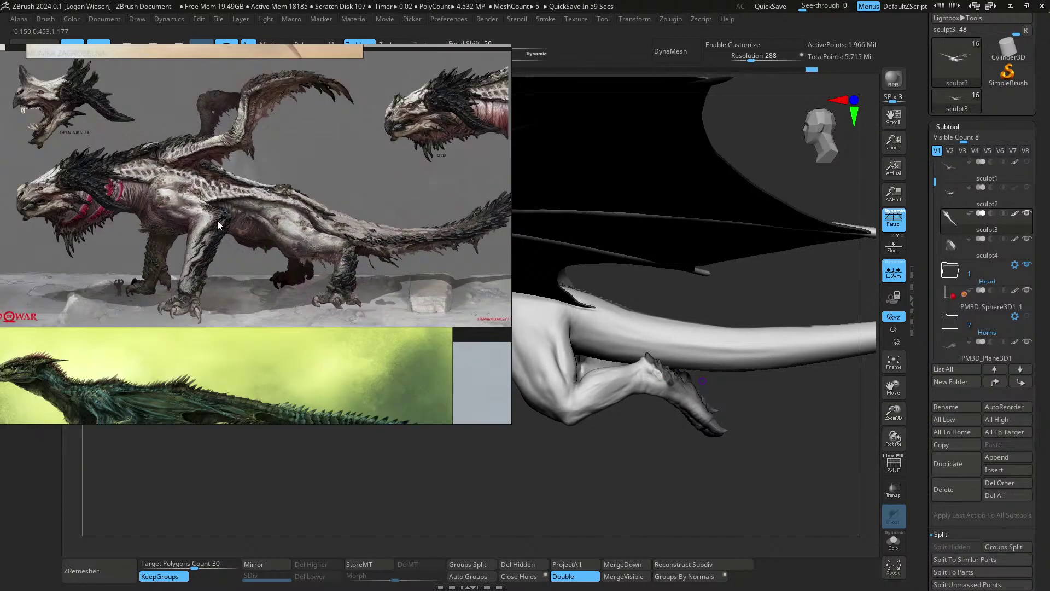
scroll(180, 227, up, 3)
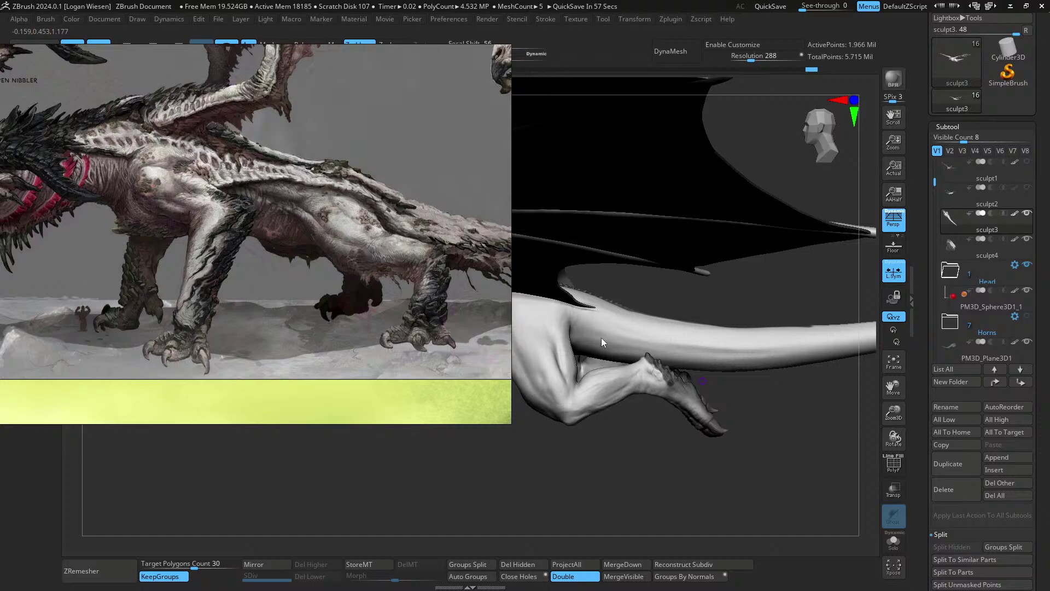
right_drag(604, 343, 575, 378)
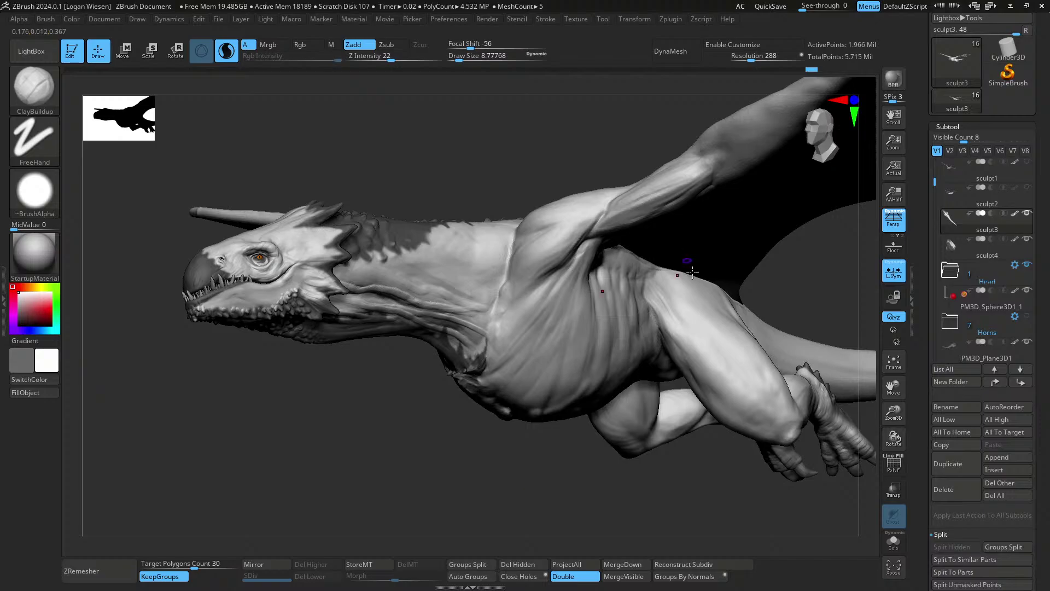
- Isolate the body subtool and add ClayBuildup detail to more small spine spikes at a draw size of about 5 to 6
mouse_move(701, 302)
right_down()
mouse_move(727, 303)
mouse_move(684, 328)
mouse_move(596, 270)
mouse_move(588, 324)
mouse_move(575, 300)
mouse_move(606, 300)
mouse_move(616, 329)
right_up()
drag(604, 300, 624, 300)
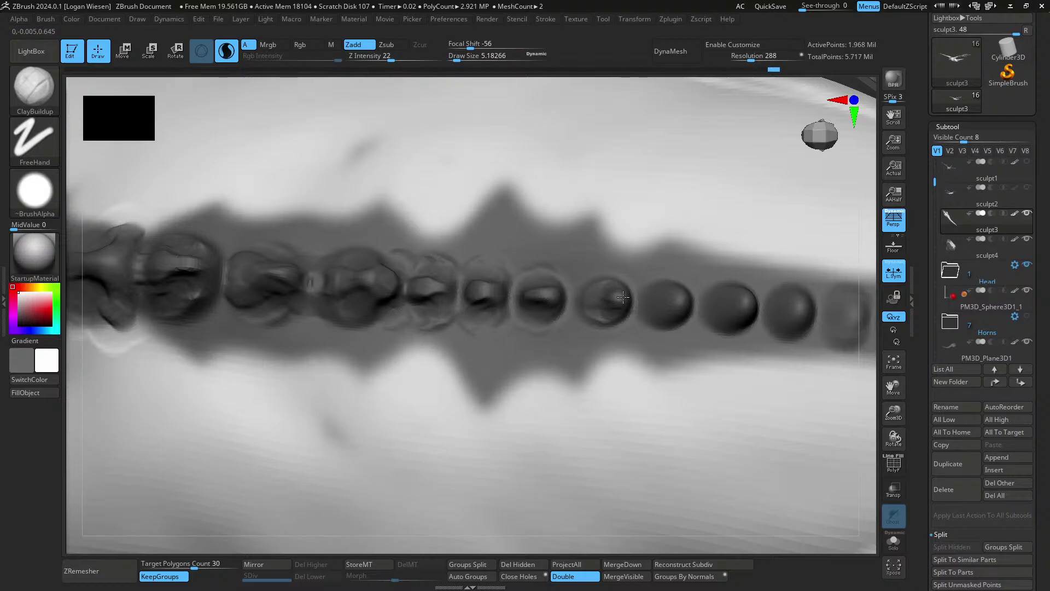
mouse_move(640, 305)
right_down()
mouse_move(618, 313)
mouse_move(587, 300)
right_up()
drag(562, 312, 566, 320)
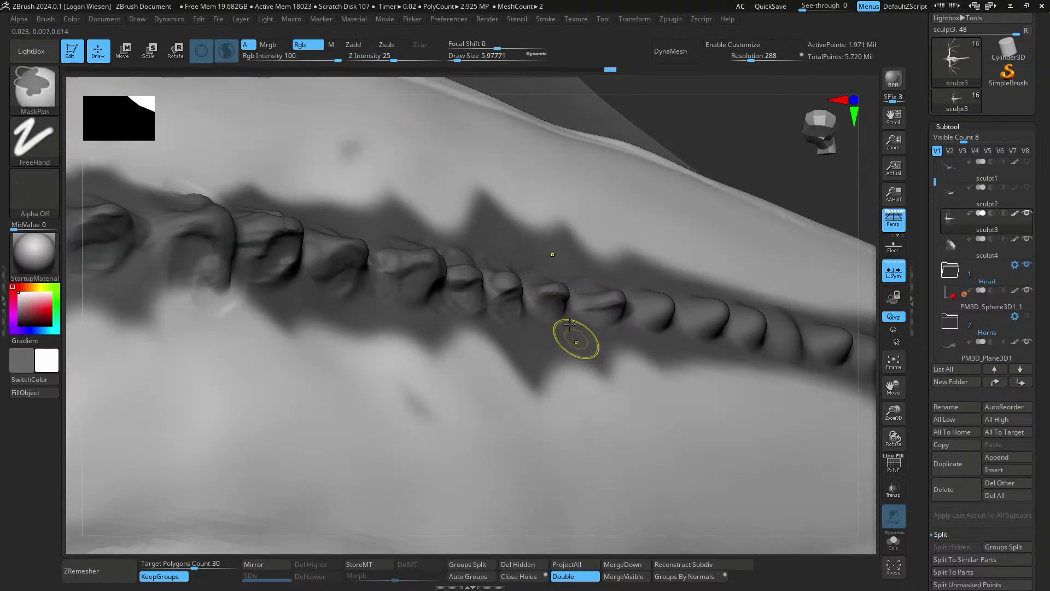
ctrl+right_drag(577, 340, 581, 317)
right_drag(581, 317, 610, 377)
ctrl+right_drag(610, 378, 605, 340)
- Hide the legs, wing arms and wing fingers of the body mesh with SelectLasso, leaving only the torso and tail shown
key(s)
drag(565, 408, 589, 408)
mouse_move(590, 402)
right_down()
mouse_move(608, 325)
mouse_move(635, 300)
right_up()
ctrl+shift+click(602, 338)
ctrl+shift+drag(740, 374, 687, 411)
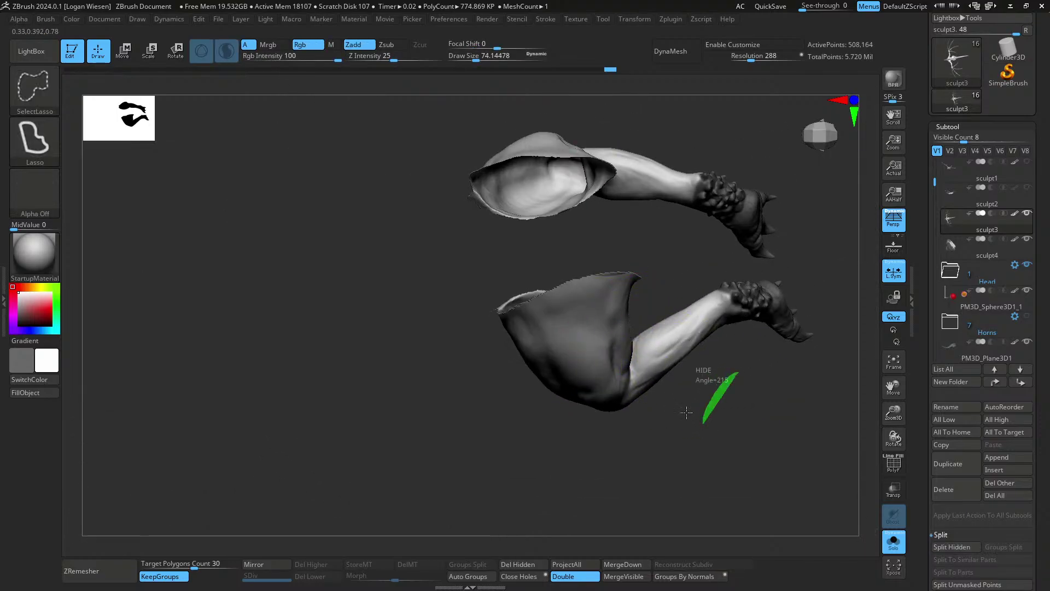
mouse_move(629, 328)
right_down()
mouse_move(612, 356)
mouse_move(631, 403)
mouse_move(656, 324)
right_up()
key(ctrl+shift)
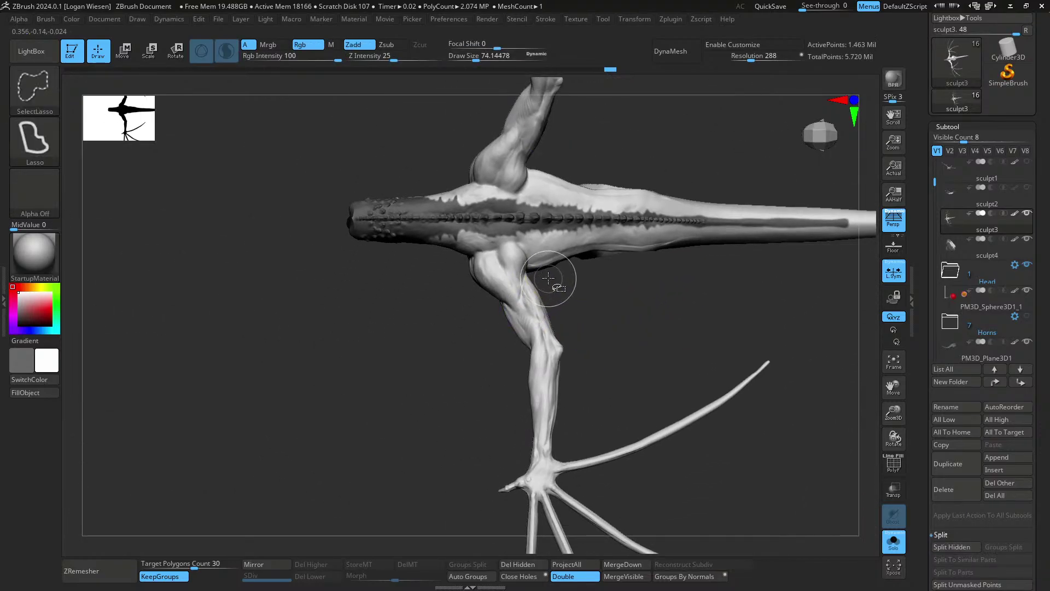
ctrl+shift+drag(511, 262, 498, 505)
ctrl+alt+shift+drag(687, 354, 684, 349)
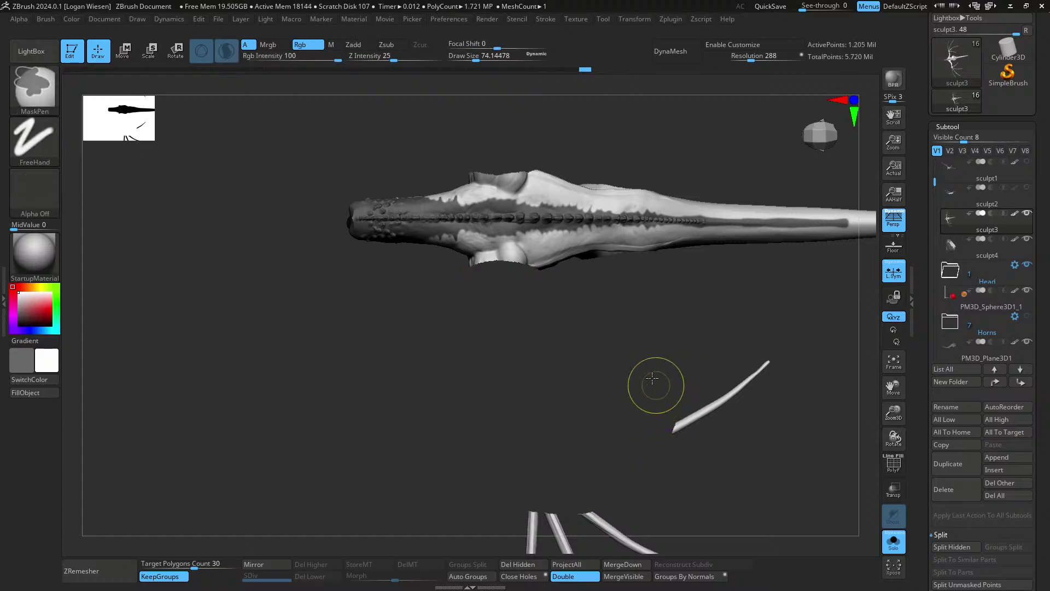
alt+drag(657, 392, 645, 331)
mouse_move(720, 240)
ctrl+alt+shift+mouse_down()
mouse_move(563, 288)
mouse_move(784, 328)
mouse_move(678, 312)
ctrl+alt+shift+mouse_up()
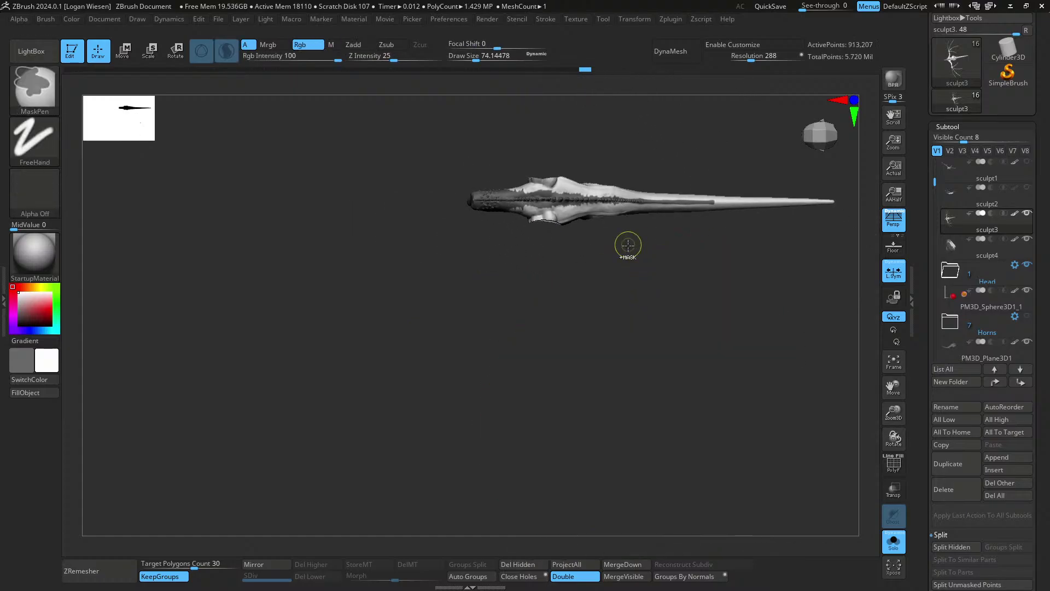
- Add ClayBuildup detail to the small spine spikes over the hips at a draw size of about 8 to 10
ctrl+right_drag(628, 244, 638, 284)
mouse_move(638, 285)
alt+right_down()
mouse_move(603, 366)
mouse_move(639, 425)
alt+right_up()
drag(618, 301, 540, 270)
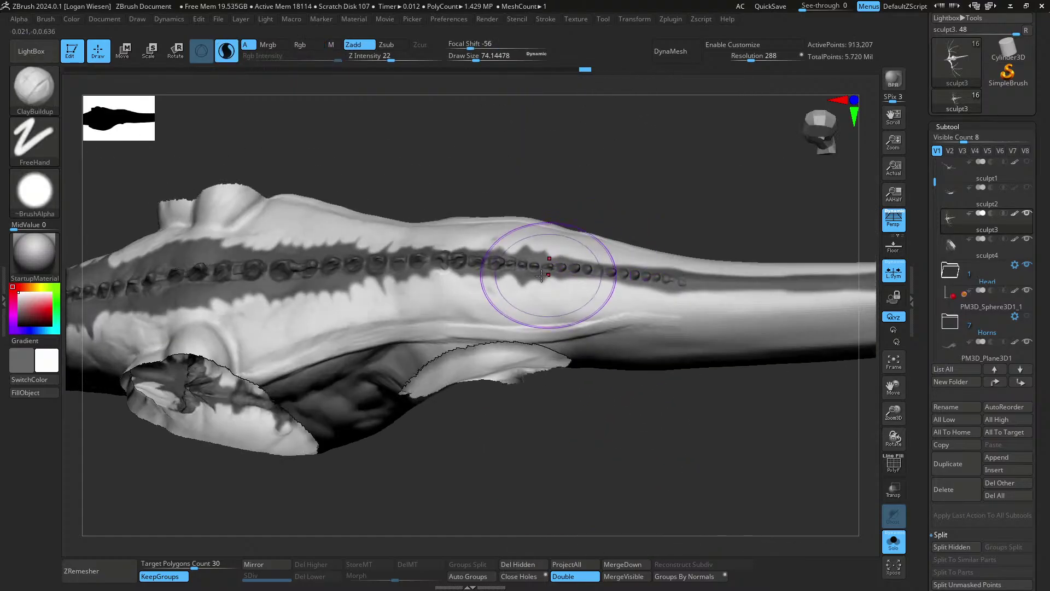
scroll(547, 257, up, 5)
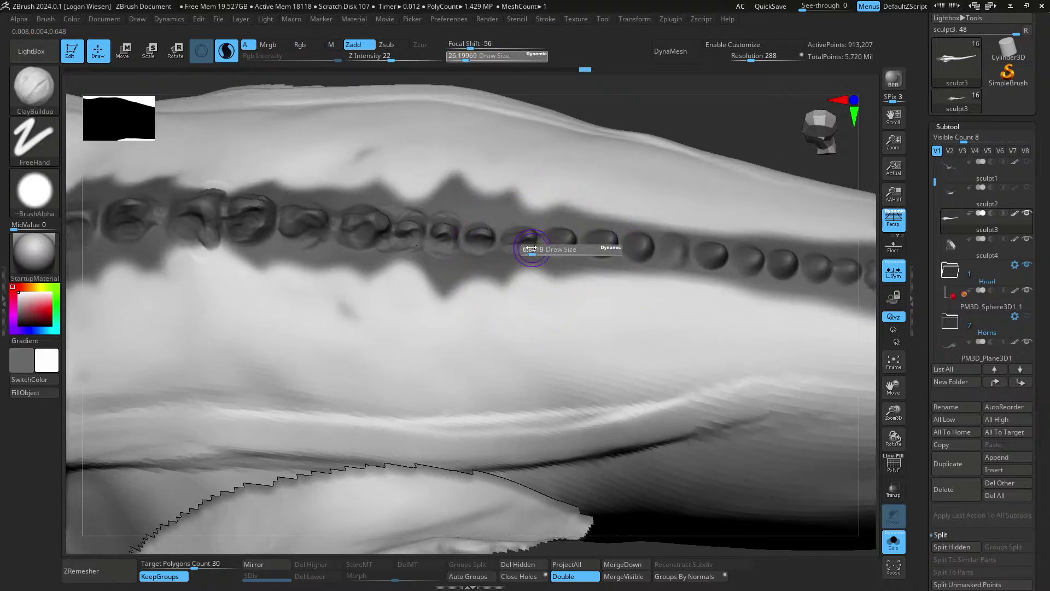
scroll(569, 265, up, 4)
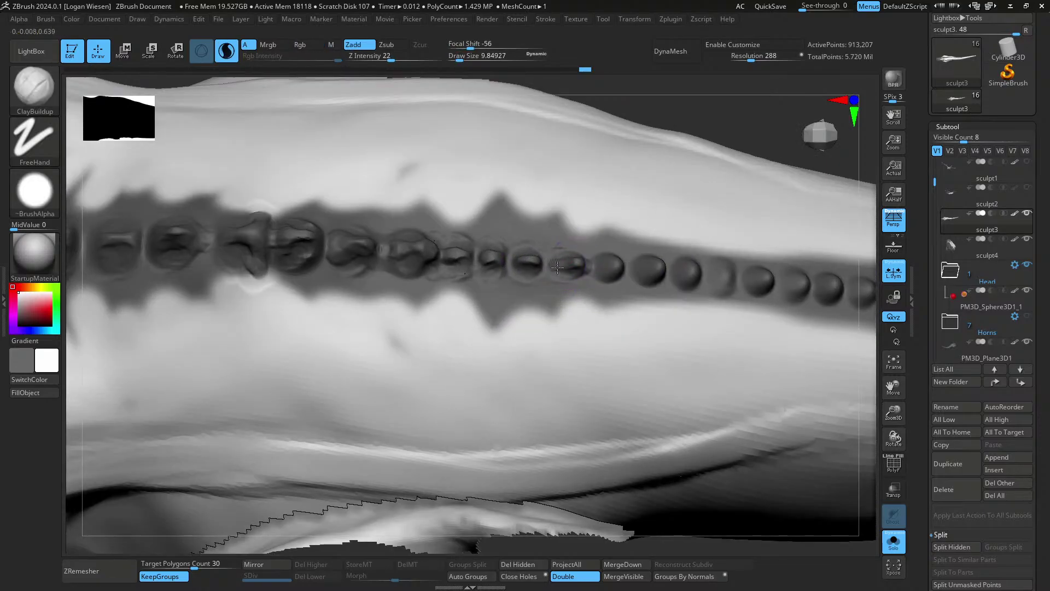
drag(557, 267, 572, 266)
right_drag(539, 259, 548, 258)
key(s)
drag(548, 263, 545, 263)
right_drag(551, 269, 541, 270)
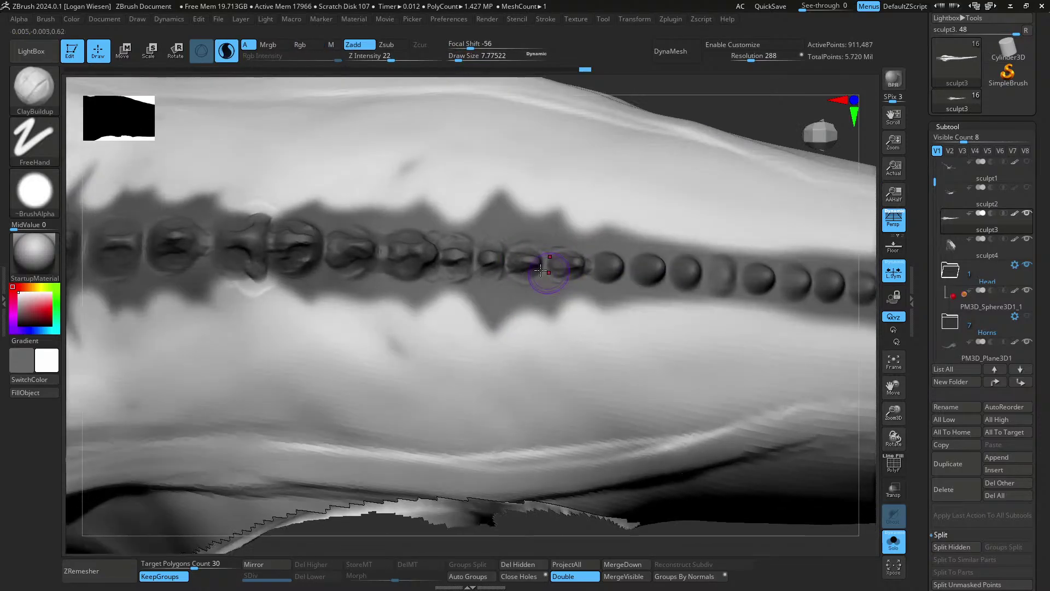
drag(547, 267, 525, 265)
- Refine the neighbouring hip spikes with ClayBuildup and Move Topological at a draw size of about 7
mouse_move(497, 259)
right_down()
mouse_move(493, 270)
mouse_move(502, 270)
right_up()
key(s)
drag(502, 258, 482, 259)
mouse_move(504, 259)
right_down()
mouse_move(507, 199)
mouse_move(495, 251)
mouse_move(544, 300)
mouse_move(574, 265)
mouse_move(591, 312)
right_up()
key(b)
key(m)
key(t)
key(b)
key(c)
key(b)
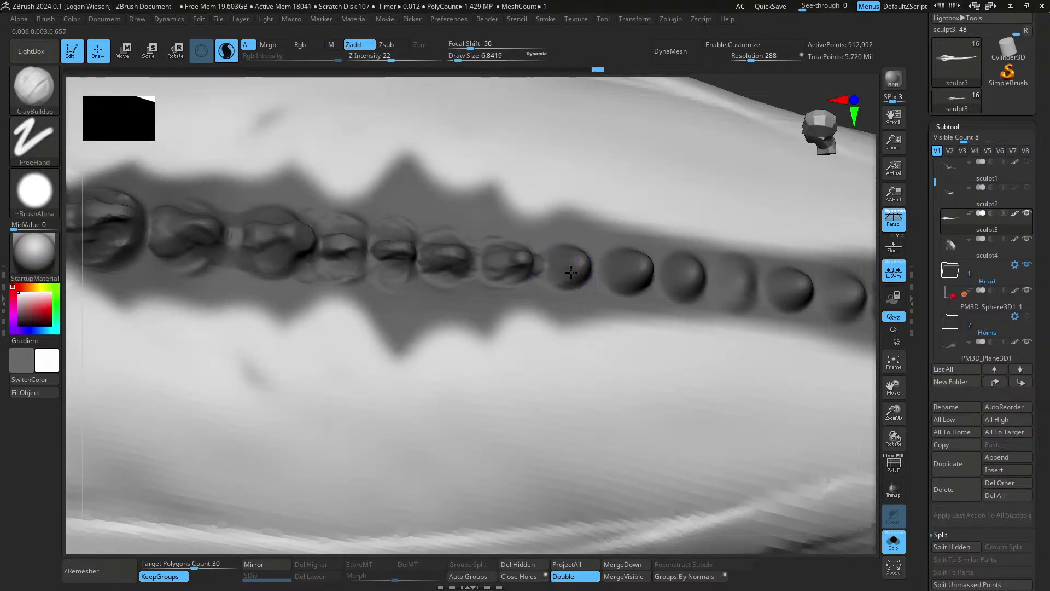
- Sculpt ClayBuildup detail onto the next round spine bumps toward the tail at a draw size of about 5 to 7
right_drag(602, 270, 639, 279)
drag(638, 280, 623, 285)
right_drag(645, 278, 646, 273)
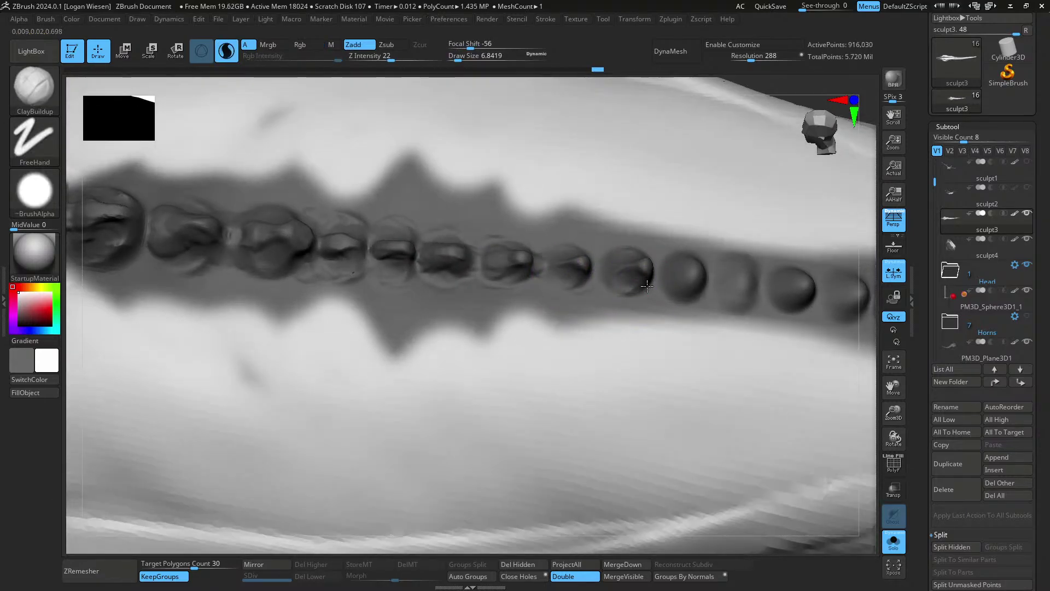
key(s)
drag(652, 274, 649, 273)
mouse_move(608, 270)
right_down()
mouse_move(649, 237)
mouse_move(645, 277)
mouse_move(673, 297)
mouse_move(651, 294)
mouse_move(648, 277)
right_up()
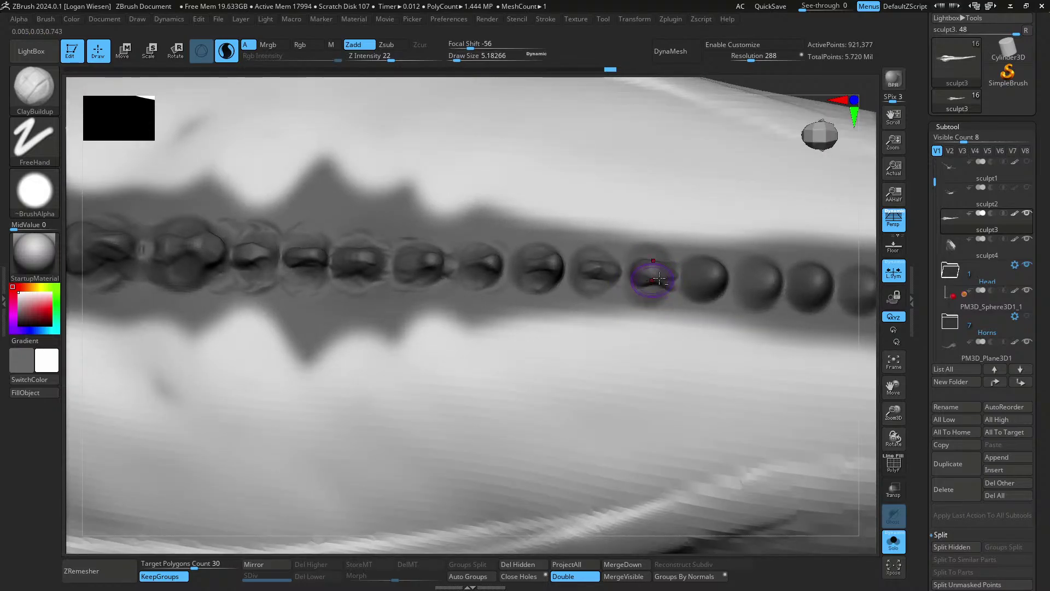
drag(656, 286, 664, 287)
mouse_move(664, 287)
right_down()
mouse_move(675, 241)
mouse_move(665, 312)
mouse_move(635, 235)
right_up()
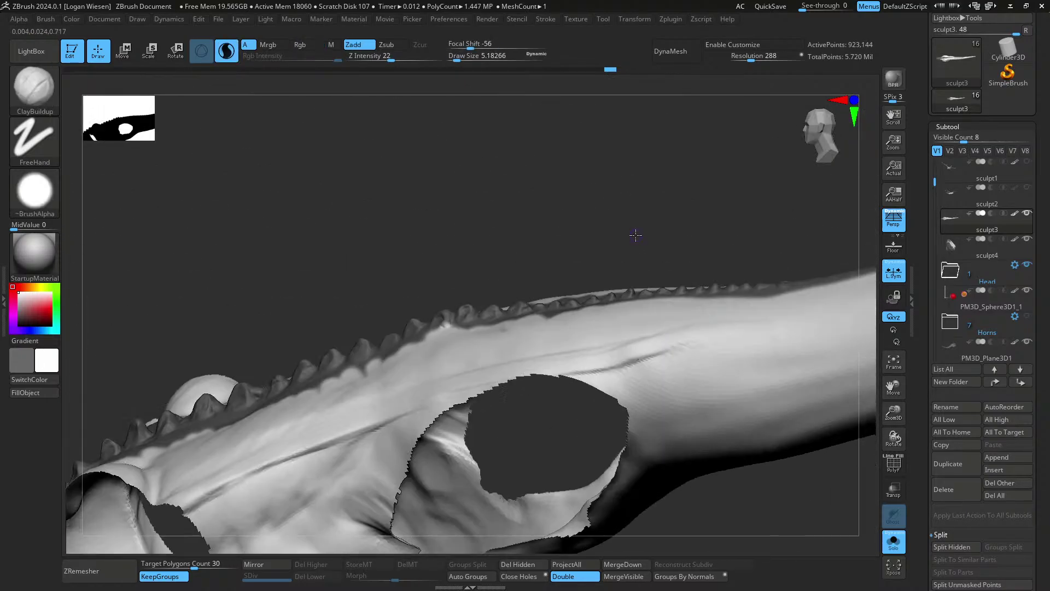
mouse_move(655, 290)
right_down()
mouse_move(634, 281)
mouse_move(648, 284)
mouse_move(626, 304)
mouse_move(608, 299)
mouse_move(626, 339)
mouse_move(602, 277)
mouse_move(625, 337)
mouse_move(628, 320)
mouse_move(605, 290)
mouse_move(612, 326)
right_up()
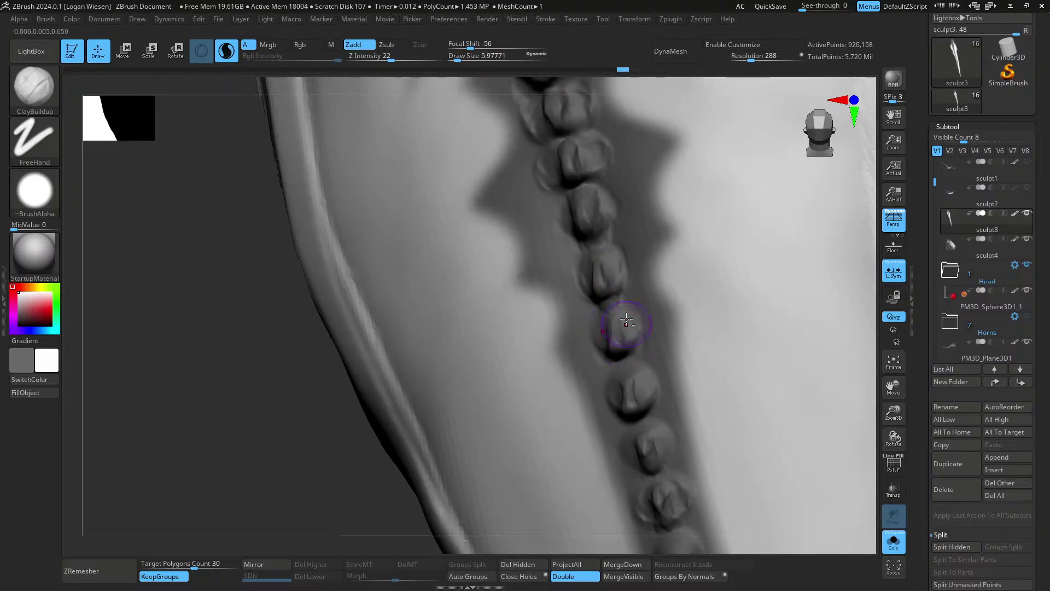
- Build pointed centre ridges on the spine bumps approaching the tail base with ClayBuildup at a draw size of about 5 to 6
mouse_move(643, 367)
right_down()
mouse_move(597, 311)
mouse_move(659, 275)
right_up()
mouse_move(647, 332)
right_down()
mouse_move(633, 301)
mouse_move(575, 319)
mouse_move(589, 312)
mouse_move(579, 277)
mouse_move(559, 286)
mouse_move(601, 317)
mouse_move(563, 307)
mouse_move(581, 310)
mouse_move(564, 305)
mouse_move(561, 276)
mouse_move(586, 292)
mouse_move(546, 308)
mouse_move(586, 294)
mouse_move(594, 302)
right_up()
key(s)
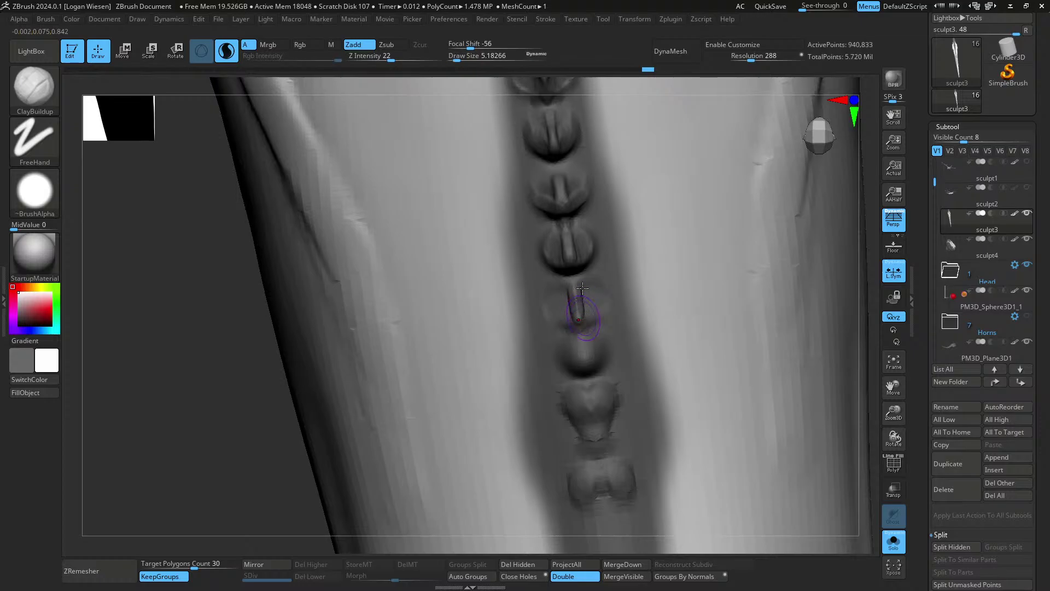
right_drag(591, 311, 566, 228)
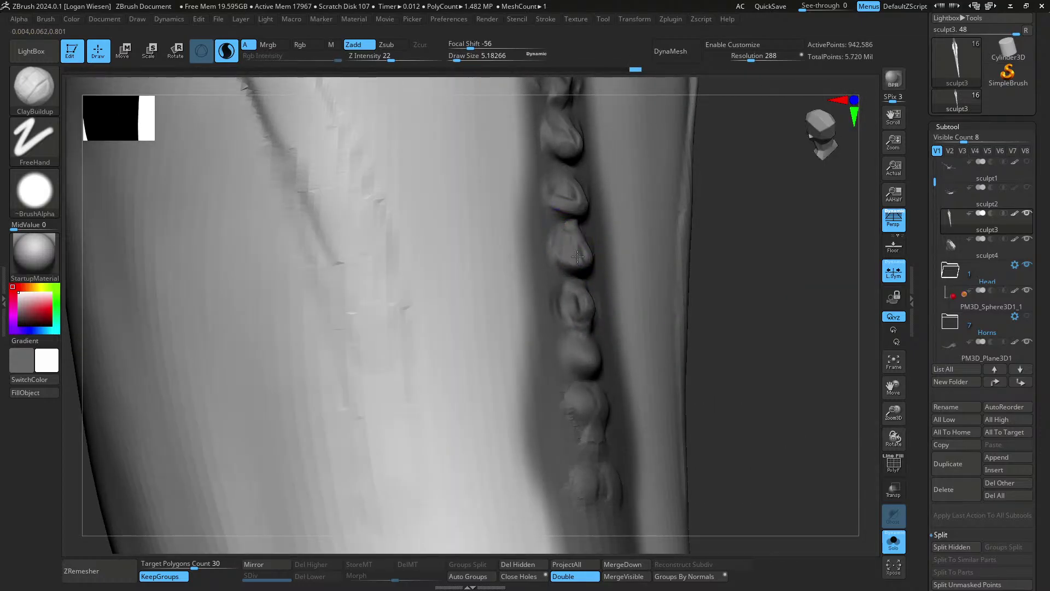
drag(578, 256, 580, 262)
mouse_move(580, 259)
right_down()
mouse_move(551, 258)
mouse_move(616, 300)
mouse_move(606, 287)
mouse_move(661, 312)
mouse_move(664, 323)
mouse_move(732, 340)
mouse_move(662, 263)
mouse_move(629, 345)
mouse_move(605, 256)
mouse_move(636, 336)
mouse_move(623, 299)
right_up()
key(s)
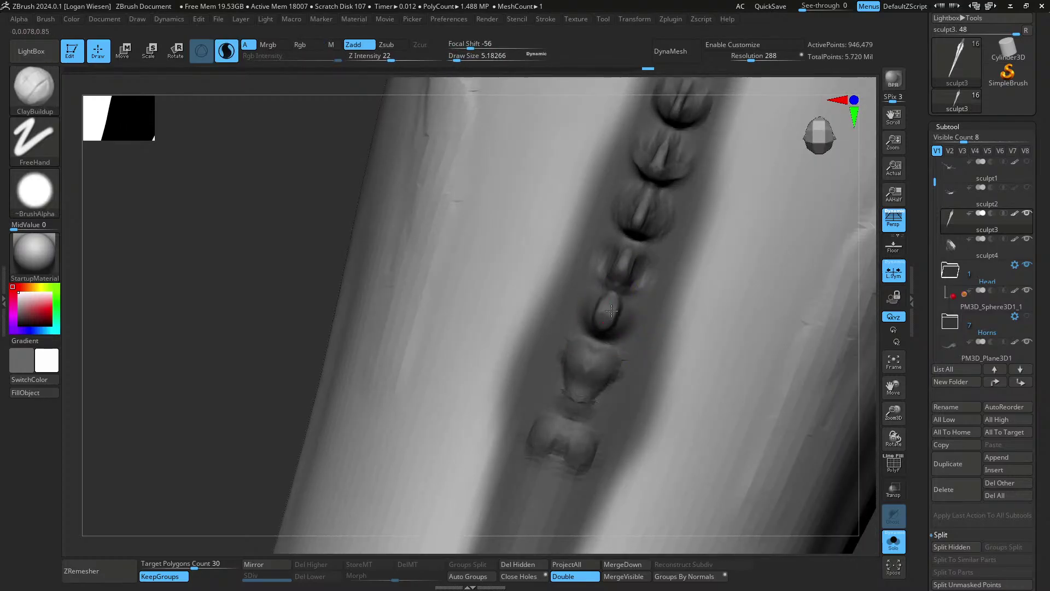
- Sharpen the last round bumps of the tail row into small ridged spikes with ClayBuildup at a draw size of about 5 to 6
mouse_move(626, 328)
right_down()
mouse_move(613, 323)
mouse_move(628, 286)
mouse_move(595, 307)
right_up()
key(s)
drag(595, 309, 596, 310)
drag(589, 287, 585, 322)
right_drag(581, 307, 596, 305)
key(s)
drag(596, 303, 593, 303)
drag(595, 284, 593, 312)
right_drag(602, 314, 593, 304)
key(s)
drag(593, 304, 590, 305)
mouse_move(613, 334)
right_down()
mouse_move(642, 351)
mouse_move(614, 321)
right_up()
- Pull the low spike near the end of the row into shape with Move Topological at a draw size of about 6
key(b)
key(m)
key(t)
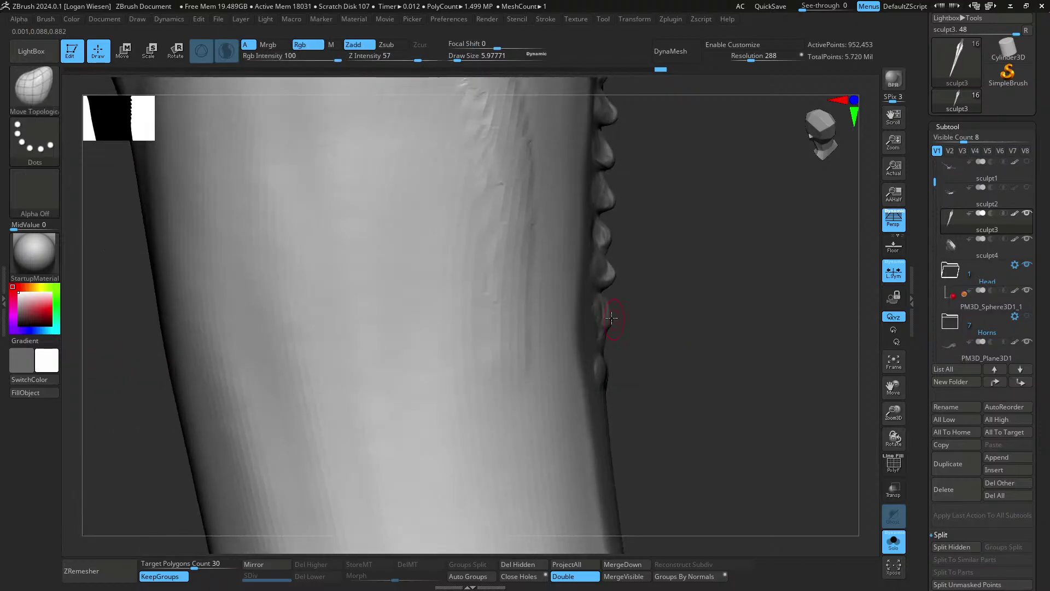
drag(611, 317, 609, 306)
right_drag(630, 317, 593, 311)
- Build up the flat last bump of the spine row into a spike with ClayBuildup at a draw size of about 6 to 8
key(b)
key(c)
key(b)
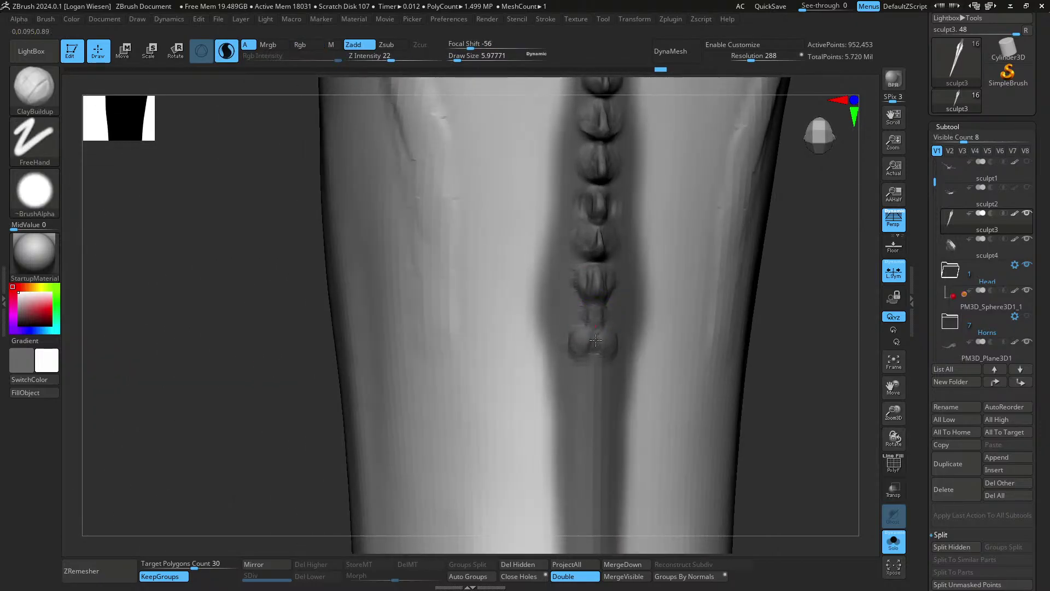
drag(595, 341, 595, 348)
mouse_move(616, 339)
right_down()
mouse_move(596, 330)
mouse_move(598, 340)
mouse_move(606, 331)
right_up()
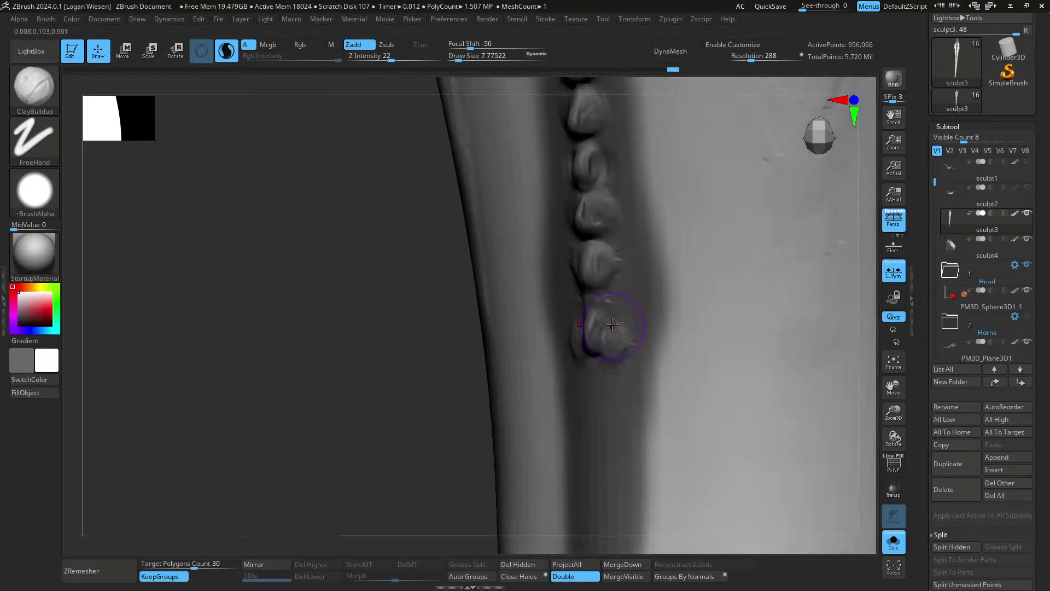
mouse_move(636, 365)
right_down()
mouse_move(633, 258)
mouse_move(704, 314)
mouse_move(656, 377)
mouse_move(628, 262)
right_up()
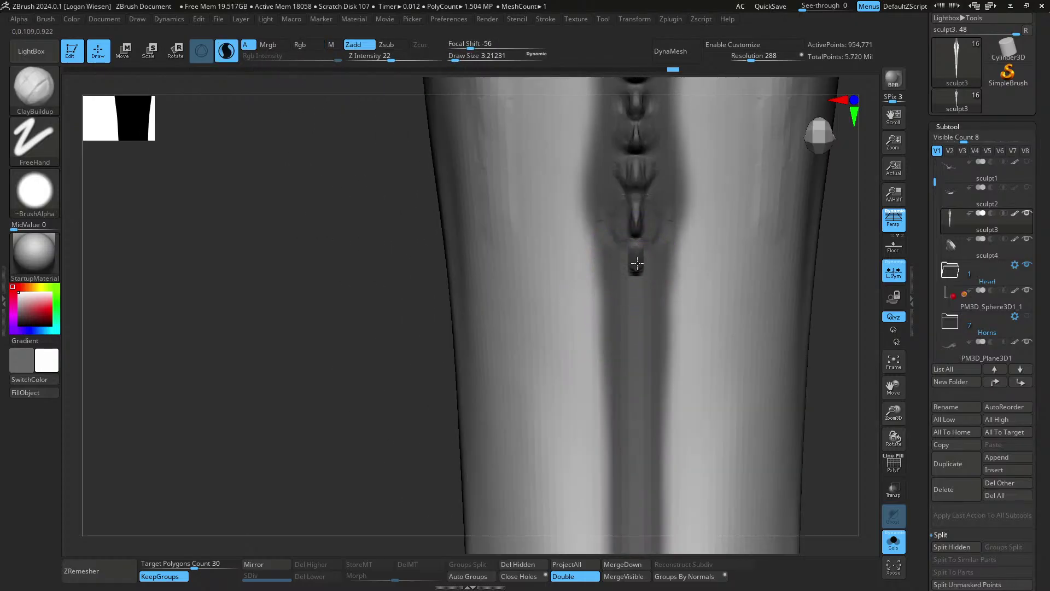
- Extend the spine row down the tail with new small ClayBuildup spikes at a draw size of about 3 to 7
drag(637, 263, 637, 275)
mouse_move(638, 274)
right_down()
mouse_move(671, 272)
mouse_move(633, 269)
right_up()
key(s)
drag(634, 268, 631, 293)
key(s)
mouse_move(612, 286)
right_down()
mouse_move(630, 295)
mouse_move(625, 329)
right_up()
click(628, 299)
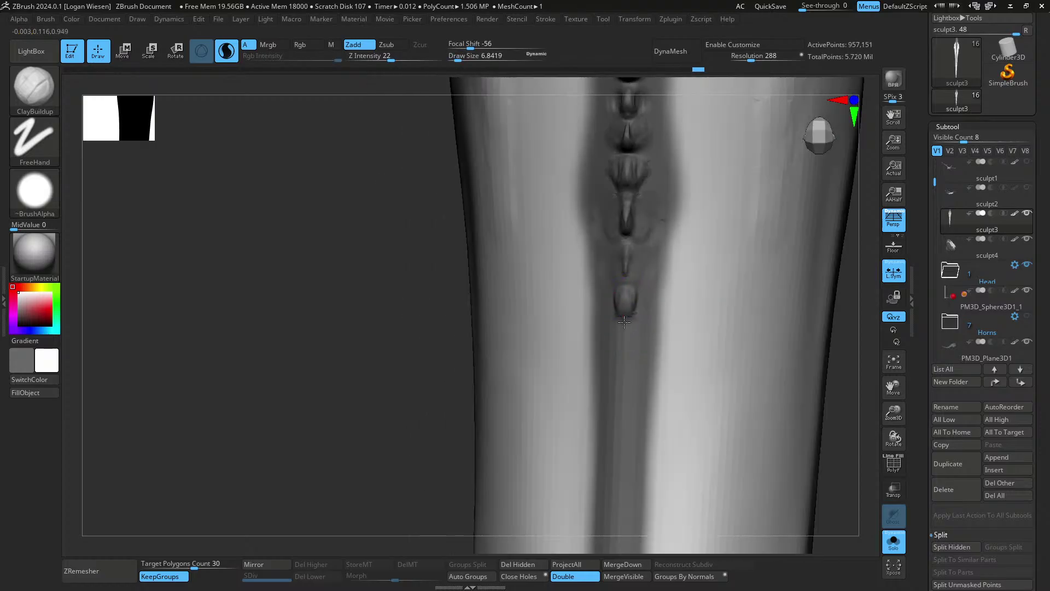
drag(633, 297, 632, 289)
right_drag(633, 289, 628, 269)
key(s)
drag(627, 269, 629, 278)
- Show the full dragon with its hidden parts and all subtools, and save the project
mouse_move(637, 279)
ctrl+right_down()
mouse_move(668, 329)
mouse_move(704, 240)
mouse_move(678, 255)
ctrl+right_up()
mouse_move(678, 255)
ctrl+right_down()
mouse_move(612, 276)
mouse_move(680, 257)
ctrl+right_up()
key(s)
drag(656, 252, 681, 252)
ctrl+shift+click(687, 253)
right_drag(688, 254, 725, 264)
key(alt+s)
mouse_move(743, 312)
alt+right_down()
mouse_move(647, 263)
mouse_move(687, 279)
mouse_move(622, 310)
mouse_move(664, 279)
alt+right_up()
key(ctrl)
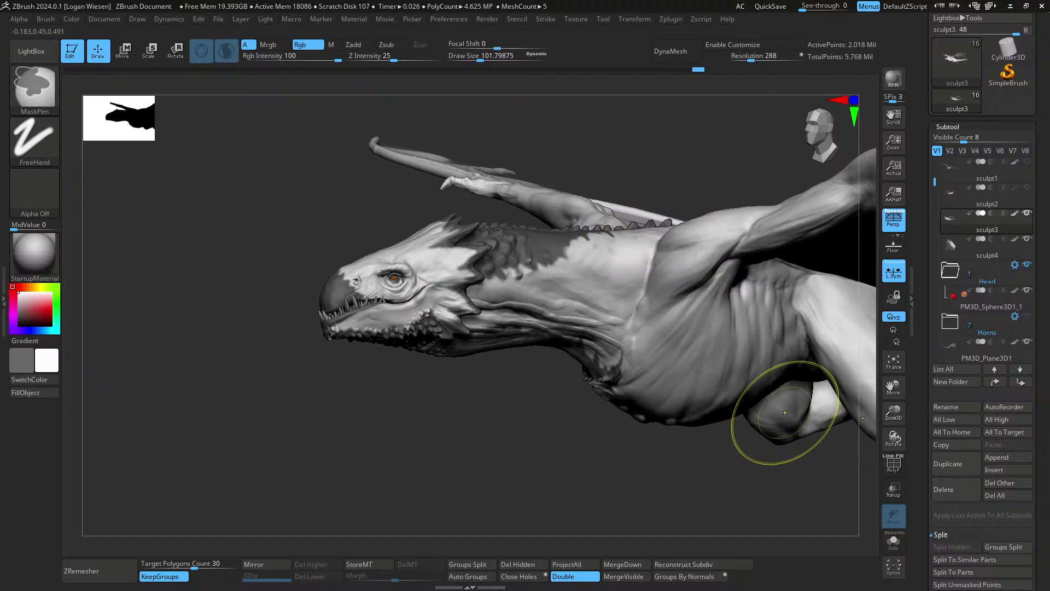
key(ctrl+s)
right_drag(586, 429, 584, 429)
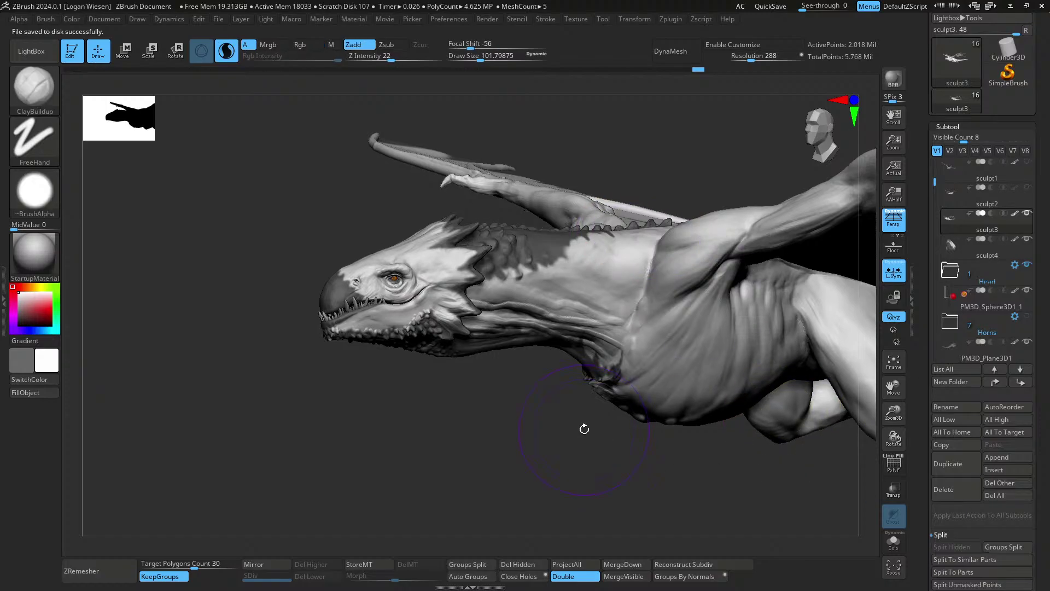
- Carve a diagonal crease across the palm of the wing hand with DamStandard at a draw size of about 15
mouse_move(596, 182)
right_down()
mouse_move(736, 335)
mouse_move(706, 295)
mouse_move(720, 286)
mouse_move(704, 252)
mouse_move(659, 361)
mouse_move(635, 290)
mouse_move(684, 245)
mouse_move(652, 284)
right_up()
key(bracketleft)
key(bracketleft)
mouse_move(648, 197)
alt+right_down()
mouse_move(637, 277)
mouse_move(590, 274)
mouse_move(609, 260)
mouse_move(629, 306)
mouse_move(631, 274)
alt+right_up()
key(b)
key(d)
key(s)
key(bracketleft)
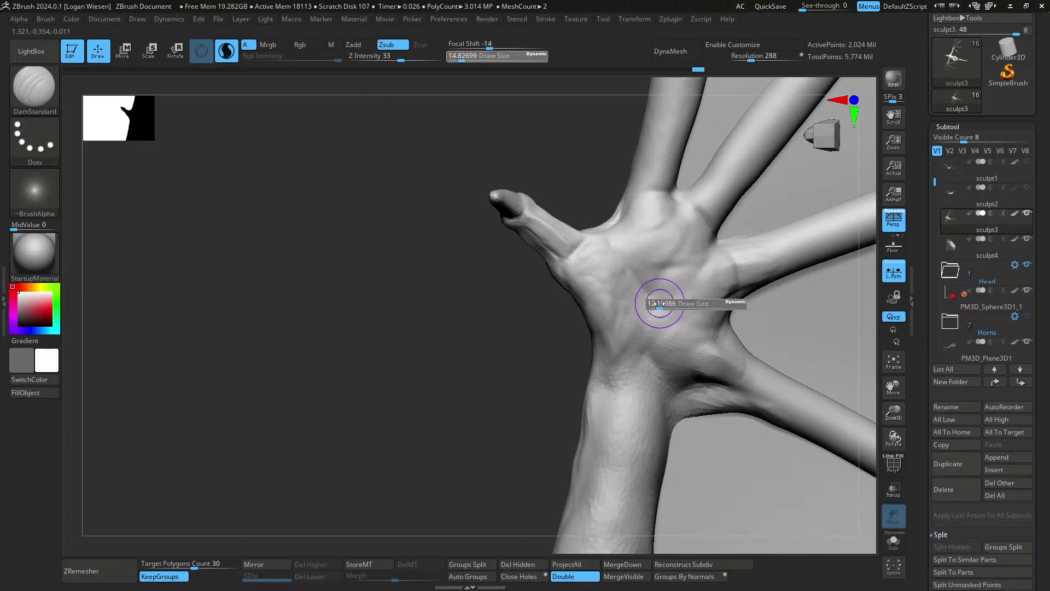
right_drag(684, 325, 681, 278)
- Carve finer creases around the finger bases of the wing palm with DamStandard at a draw size of about 8 to 12
key(s)
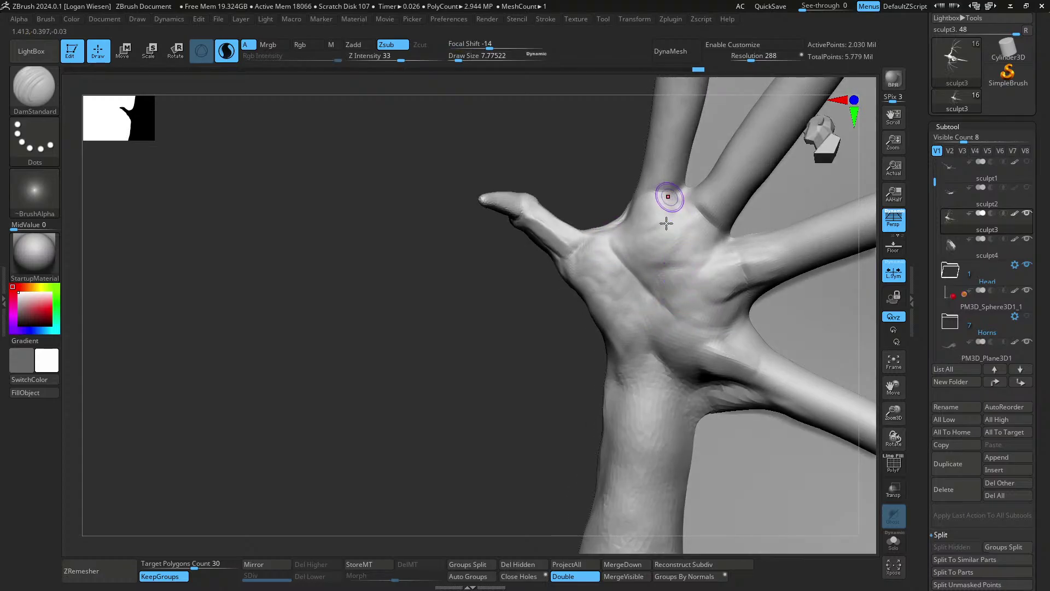
drag(651, 190, 684, 188)
mouse_move(673, 265)
right_down()
mouse_move(663, 265)
mouse_move(670, 298)
right_up()
key(s)
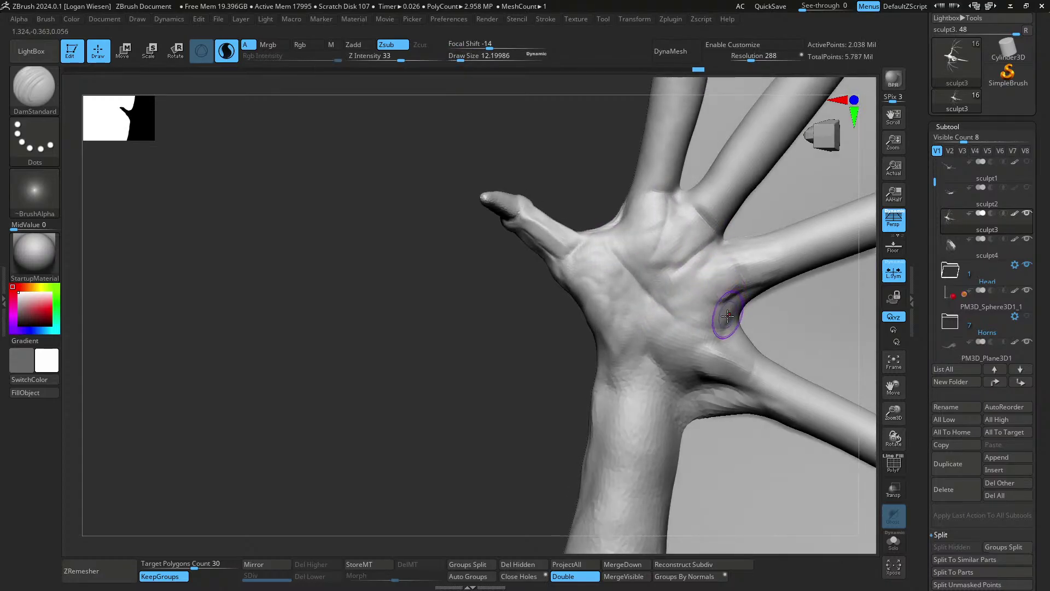
drag(665, 299, 641, 277)
right_drag(642, 276, 629, 280)
- Smooth the palm near the thumb and build up its thumb pad with ClayBuildup at a draw size of about 15 to 26
shift+drag(630, 281, 621, 268)
key(b)
key(c)
key(b)
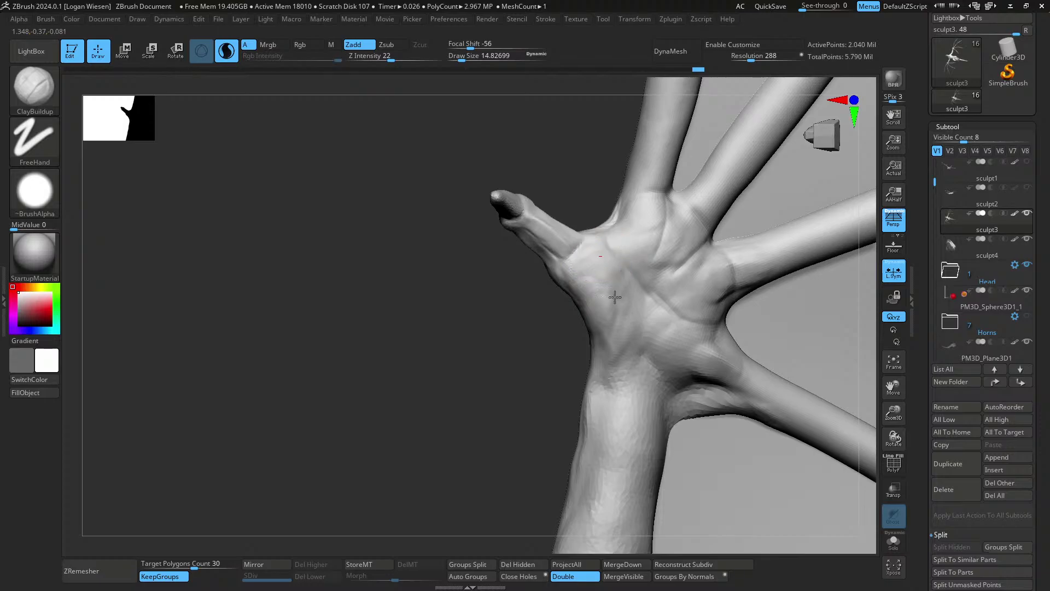
right_drag(615, 297, 619, 299)
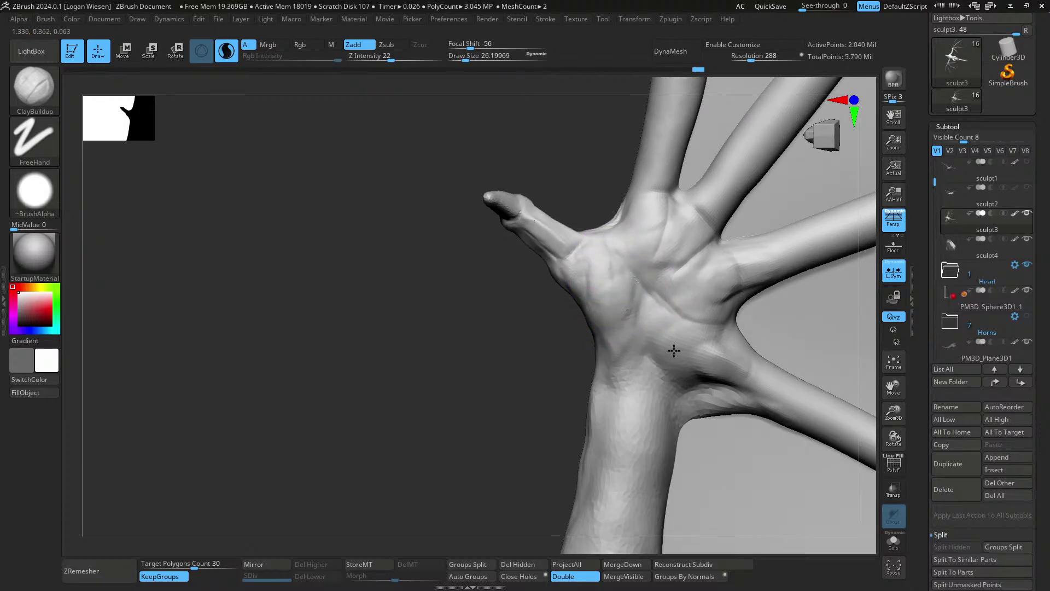
- Isolate the wing arms and fingers of the body mesh with SelectLasso, hiding the leftover torso pieces at the shoulders
right_drag(655, 313, 668, 379)
mouse_move(668, 379)
ctrl+right_down()
mouse_move(649, 345)
mouse_move(540, 373)
mouse_move(563, 369)
mouse_move(628, 223)
mouse_move(581, 315)
mouse_move(526, 371)
ctrl+right_up()
mouse_move(518, 358)
ctrl+shift+mouse_down()
mouse_move(500, 446)
mouse_move(817, 409)
mouse_move(878, 276)
mouse_move(664, 143)
mouse_move(531, 246)
mouse_move(520, 333)
ctrl+shift+mouse_up()
mouse_move(547, 350)
right_down()
mouse_move(569, 352)
mouse_move(595, 297)
mouse_move(573, 267)
mouse_move(595, 381)
mouse_move(575, 383)
right_up()
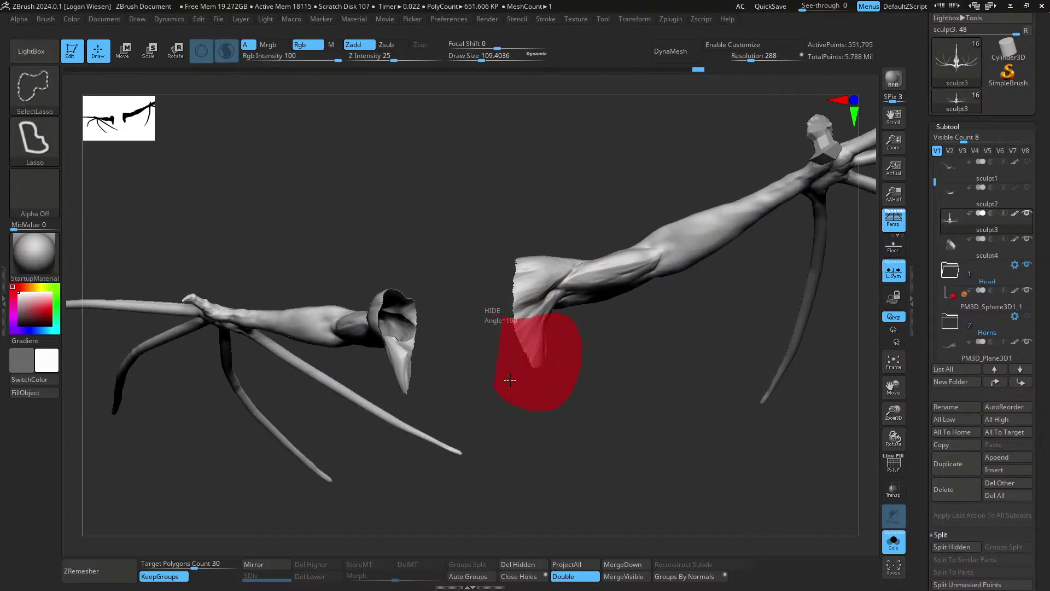
ctrl+alt+shift+drag(510, 380, 499, 362)
mouse_move(547, 355)
right_down()
mouse_move(586, 359)
mouse_move(577, 389)
right_up()
- Check the isolated wing parts with the polyframe display and show the full dragon again
key(shift+f)
mouse_move(668, 321)
shift+right_down()
mouse_move(661, 348)
mouse_move(695, 329)
mouse_move(605, 353)
shift+right_up()
ctrl+shift+click(695, 331)
key(shift+f)
mouse_move(684, 358)
right_down()
mouse_move(650, 364)
mouse_move(735, 340)
right_up()
- Activate the Standard brush and save the project
key(b)
key(s)
key(t)
mouse_move(547, 339)
right_down()
mouse_move(597, 323)
mouse_move(558, 317)
right_up()
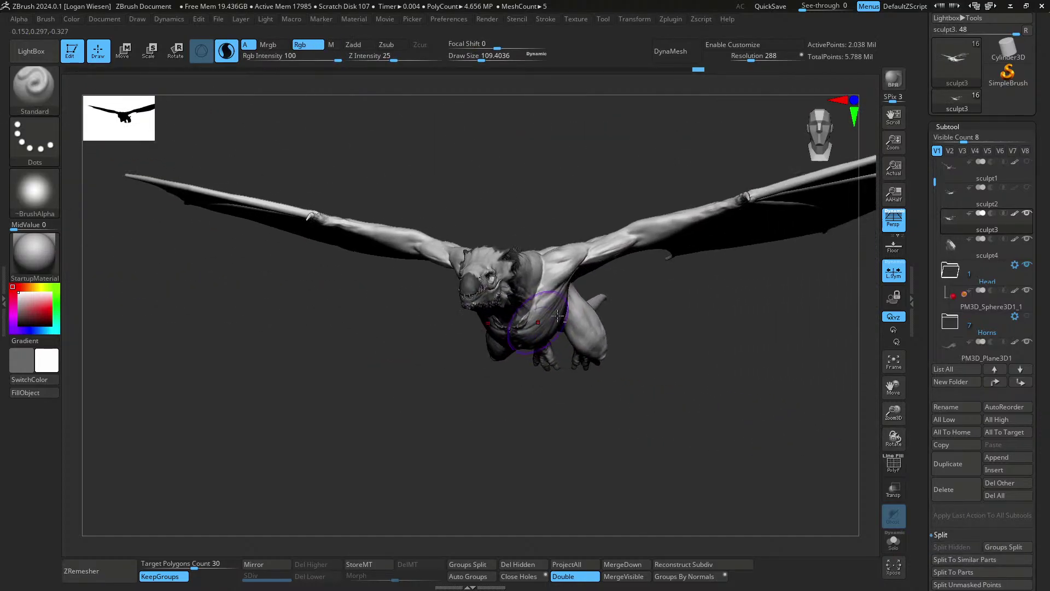
key(ctrl)
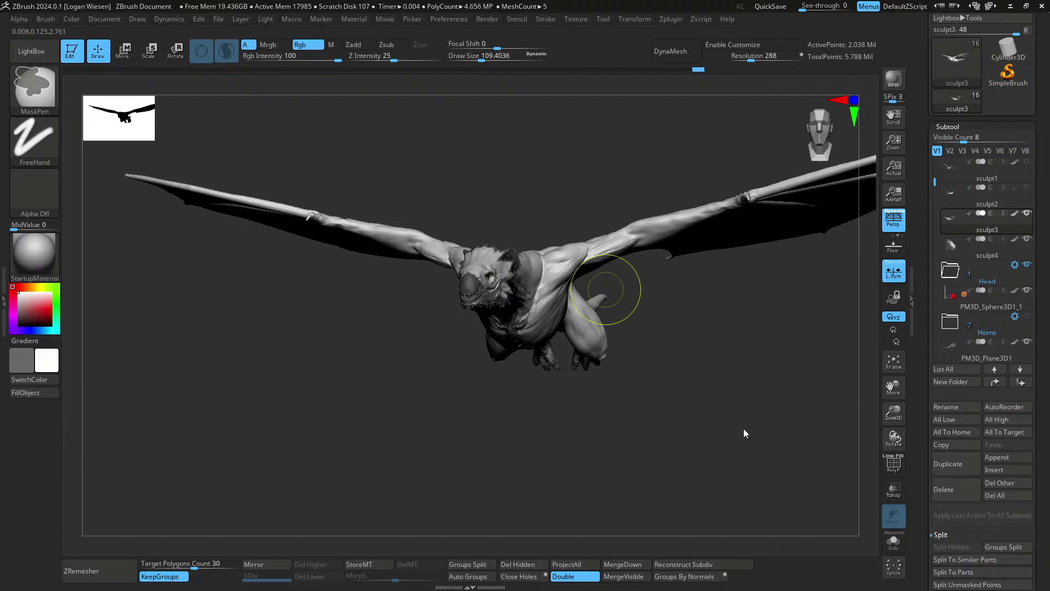
key(ctrl+s)
- Narrow the dark painted stripe along the top of the tail with the Standard brush at a draw size of about 21
mouse_move(743, 427)
right_down()
mouse_move(621, 379)
mouse_move(770, 227)
mouse_move(694, 273)
mouse_move(673, 324)
mouse_move(645, 338)
right_up()
key(s)
drag(747, 282, 739, 282)
ctrl+right_drag(739, 282, 732, 309)
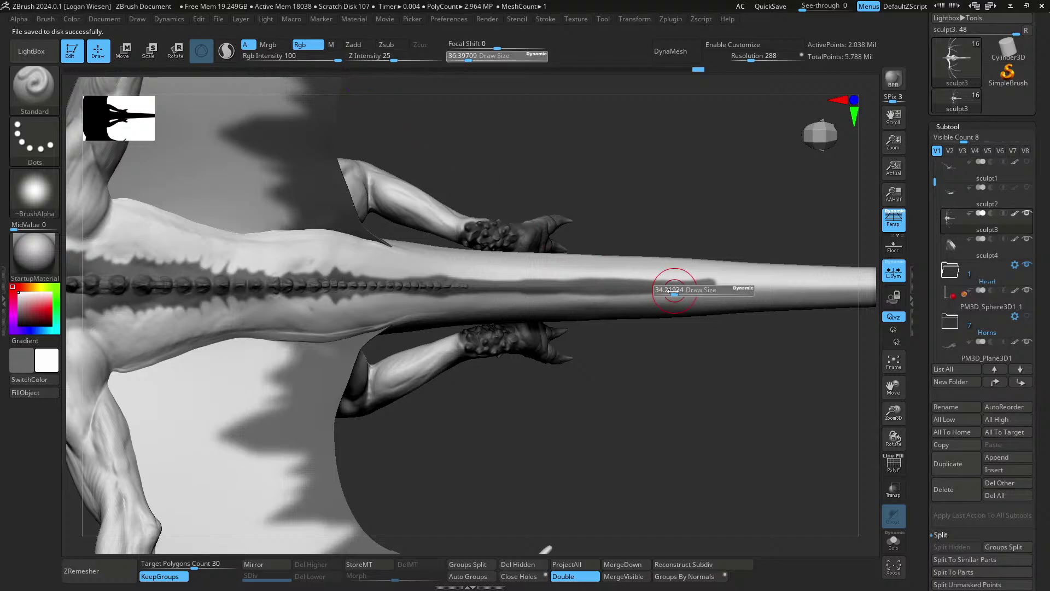
drag(674, 291, 670, 291)
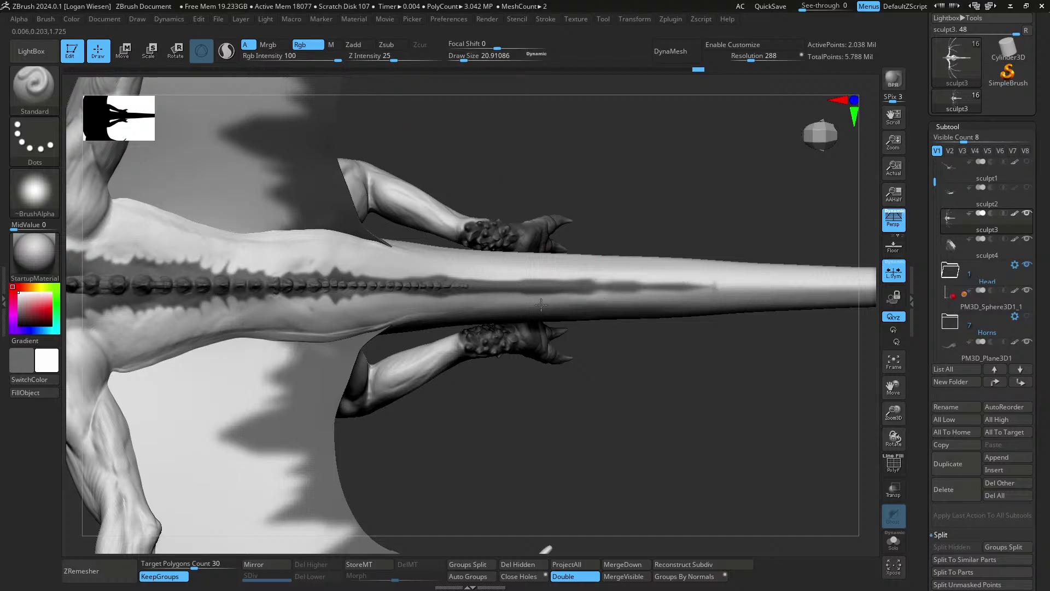
- Isolate the body subtool and mark a thin line along the flank from behind the wing over the hip
ctrl+right_drag(682, 336, 664, 290)
right_drag(665, 290, 649, 229)
mouse_move(677, 350)
ctrl+right_down()
mouse_move(683, 312)
mouse_move(707, 343)
mouse_move(677, 359)
mouse_move(652, 326)
mouse_move(641, 347)
mouse_move(643, 328)
ctrl+right_up()
mouse_move(705, 401)
right_down()
mouse_move(678, 306)
mouse_move(651, 318)
mouse_move(636, 291)
mouse_move(600, 287)
mouse_move(654, 291)
right_up()
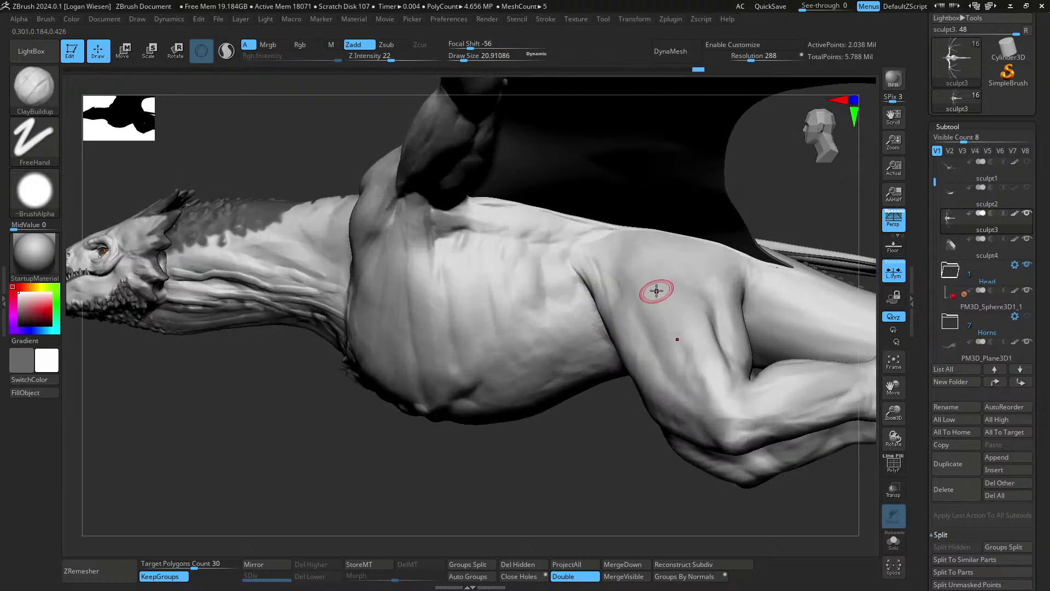
key(s)
drag(657, 290, 668, 284)
right_drag(668, 284, 620, 280)
mouse_move(563, 252)
alt+right_down()
mouse_move(570, 283)
mouse_move(516, 250)
alt+right_up()
key(alt+s)
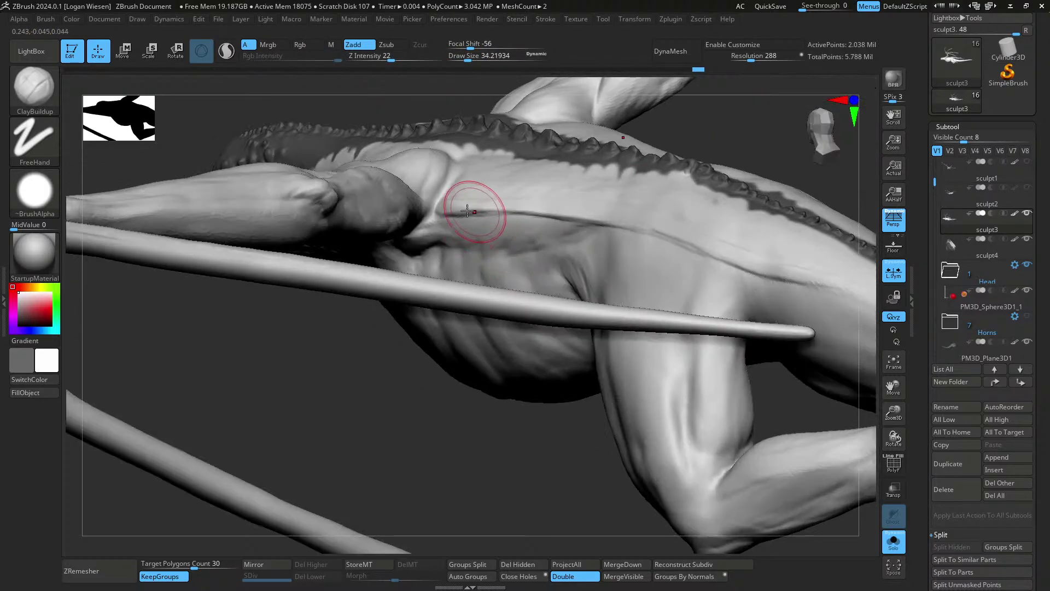
- Build up a skin ridge along the flank behind the wing arm with ClayBuildup at a draw size of about 30 to 34
mouse_move(470, 208)
mouse_down()
mouse_move(449, 215)
mouse_move(464, 213)
mouse_up()
right_drag(464, 213, 461, 219)
drag(470, 220, 511, 218)
drag(511, 218, 541, 222)
key(s)
drag(550, 226, 564, 224)
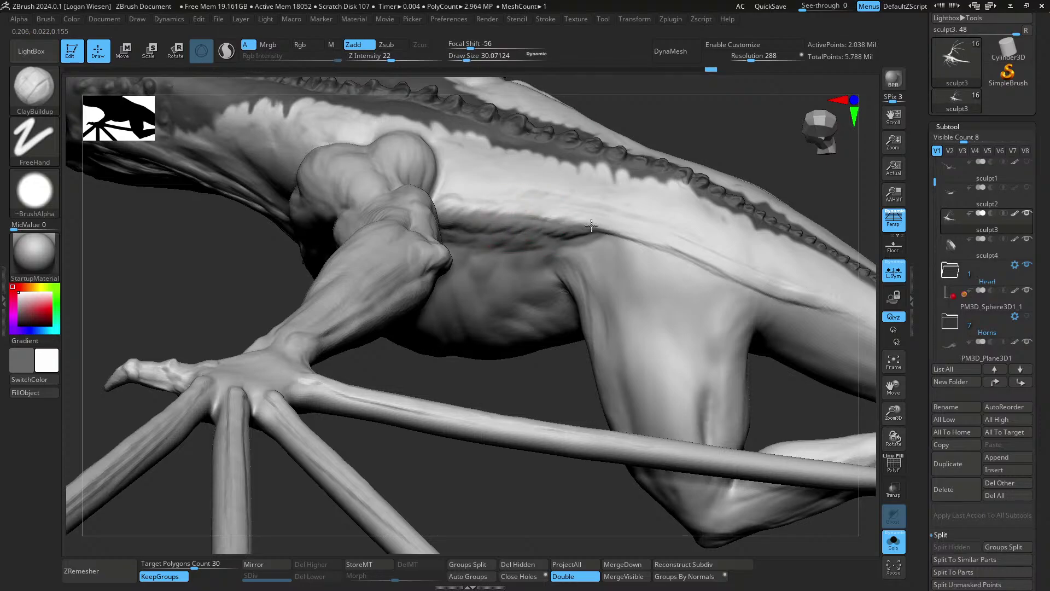
- Extend the flank ridge over the hip to the tail base with ClayBuildup at a draw size of about 21 to 30
right_drag(545, 238, 568, 240)
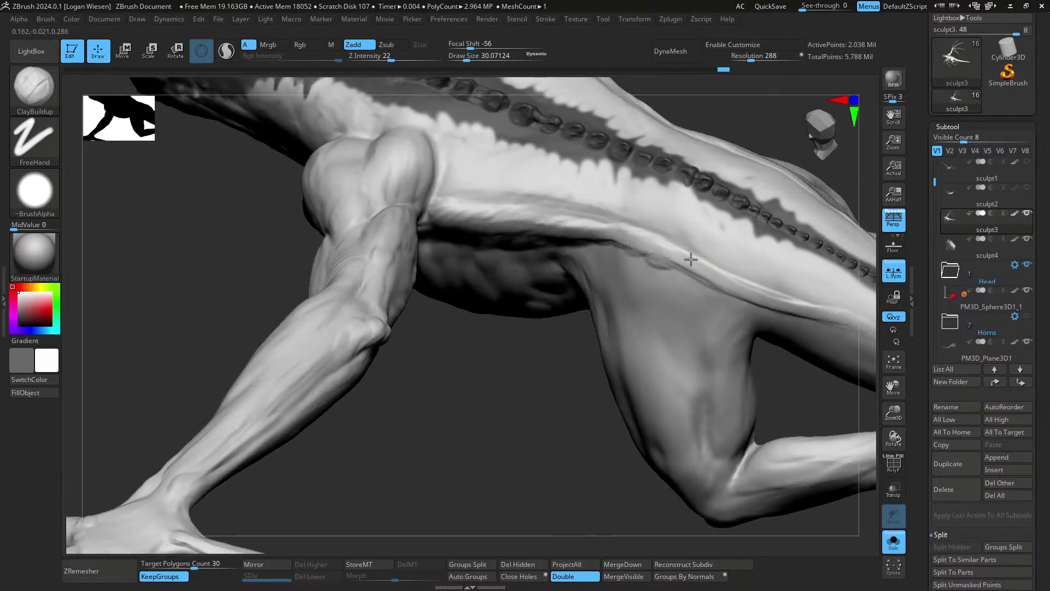
mouse_move(711, 301)
right_down()
mouse_move(708, 277)
mouse_move(634, 271)
right_up()
key([)
drag(633, 270, 625, 263)
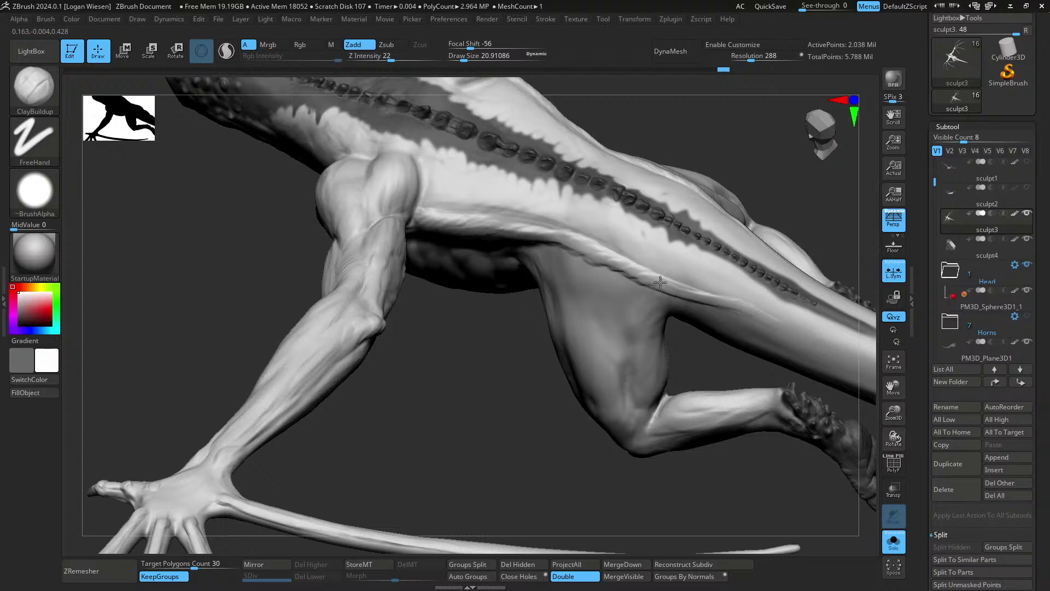
right_drag(722, 305, 673, 295)
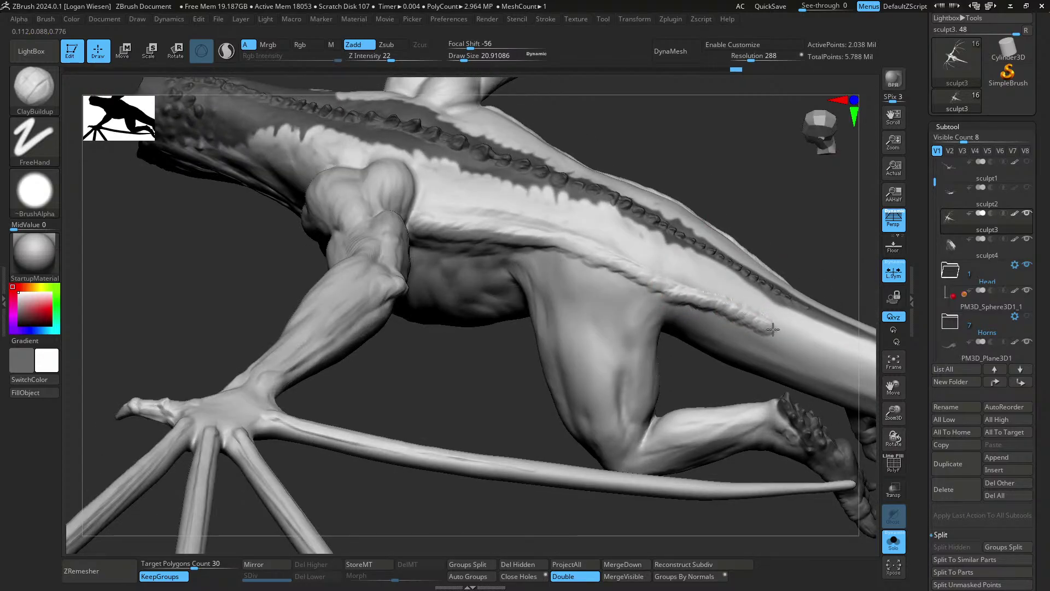
- Turn on Sculptris Pro and blend the rear end of the flank ridge smoothly into the tail base
alt+right_drag(758, 312, 701, 294)
click(227, 53)
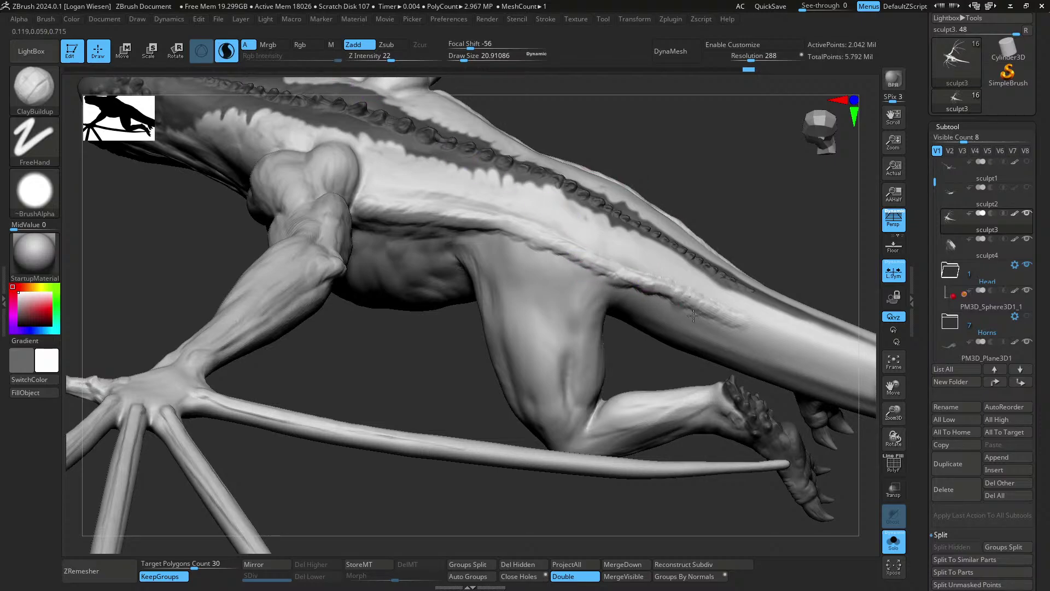
shift+drag(744, 318, 757, 336)
right_drag(758, 336, 731, 383)
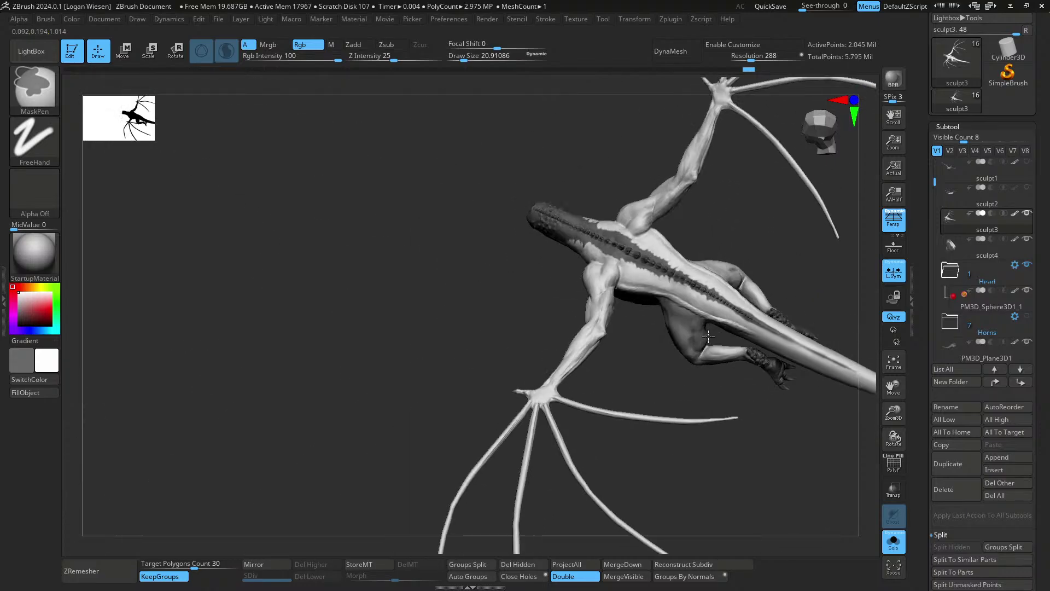
- Show all subtools again and soften the rib area below the wing, setting ClayBuildup to a draw size of about 32
click(894, 541)
mouse_move(732, 312)
right_down()
mouse_move(748, 225)
mouse_move(753, 261)
mouse_move(714, 253)
mouse_move(693, 375)
mouse_move(708, 394)
mouse_move(696, 265)
mouse_move(651, 274)
mouse_move(635, 314)
right_up()
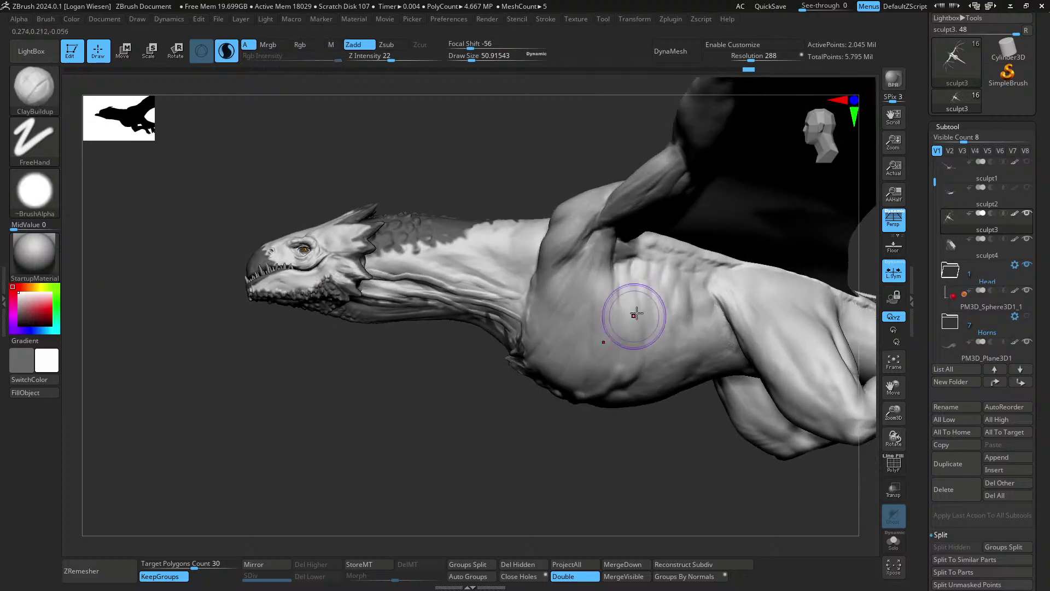
shift+drag(635, 315, 649, 314)
ctrl+right_drag(650, 314, 612, 276)
right_drag(612, 276, 614, 270)
key(s)
drag(610, 232, 595, 232)
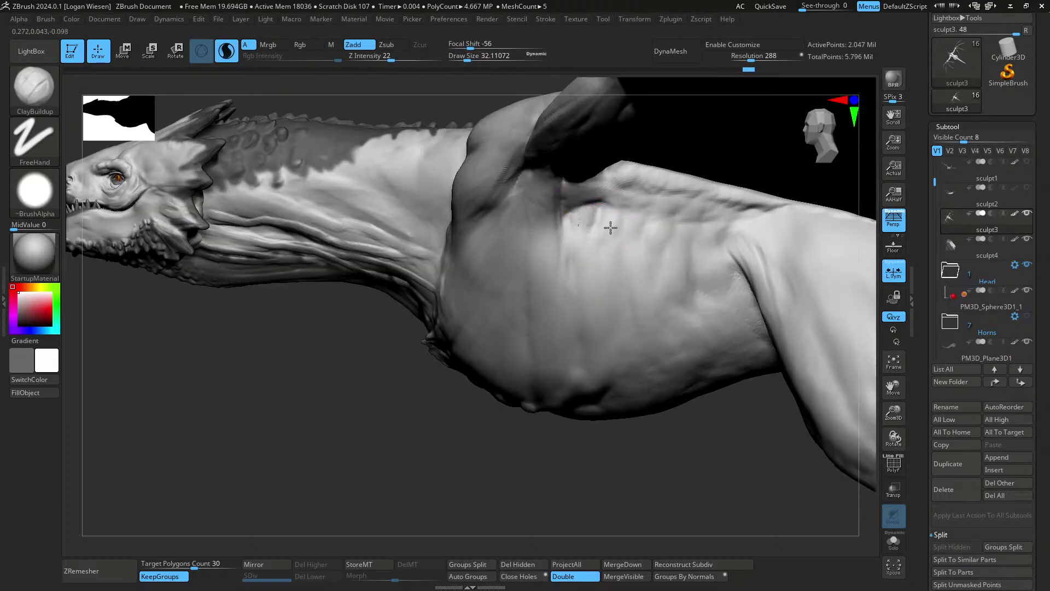
- Hide the body's arms and legs and build up rounded rib ends below the flank ridge with ClayBuildup at a draw size of about 32 to 51
mouse_move(609, 223)
right_down()
mouse_move(638, 232)
mouse_move(597, 274)
right_up()
key(s)
drag(597, 274, 613, 275)
ctrl+shift+click(625, 291)
right_drag(625, 291, 635, 341)
ctrl+right_drag(635, 340, 629, 294)
key(s)
drag(629, 290, 617, 289)
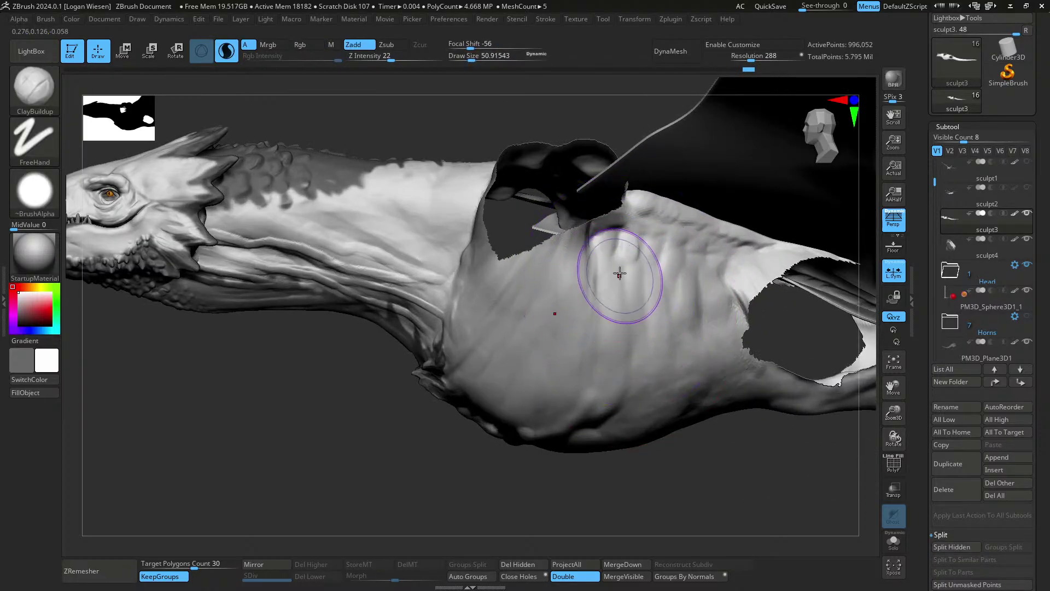
right_drag(619, 275, 609, 246)
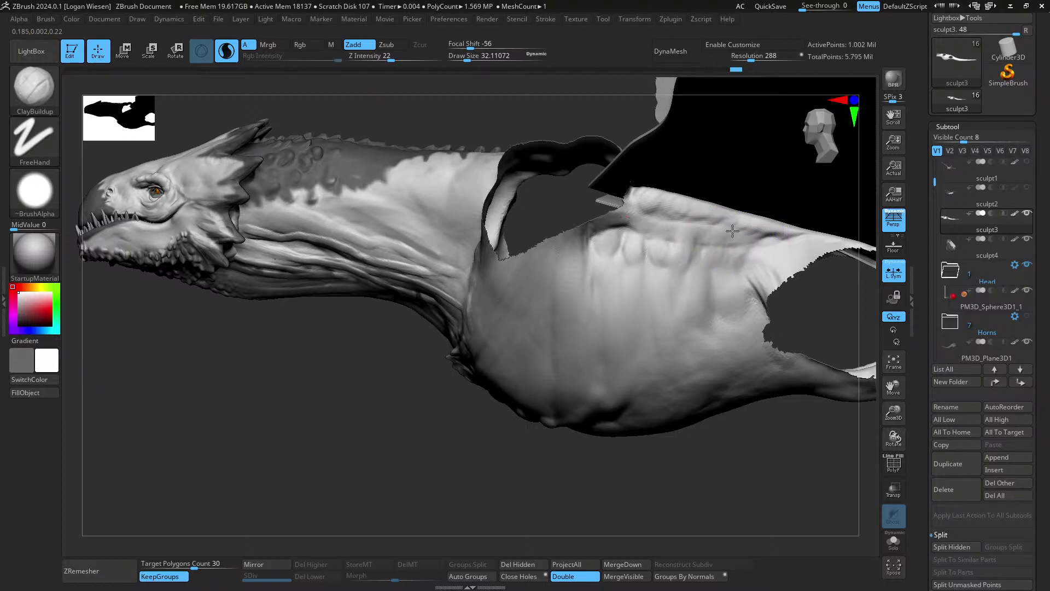
mouse_move(615, 221)
right_down()
mouse_move(651, 224)
mouse_move(671, 262)
mouse_move(629, 254)
mouse_move(647, 220)
mouse_move(601, 316)
mouse_move(556, 318)
mouse_move(552, 328)
mouse_move(586, 327)
mouse_move(605, 298)
right_up()
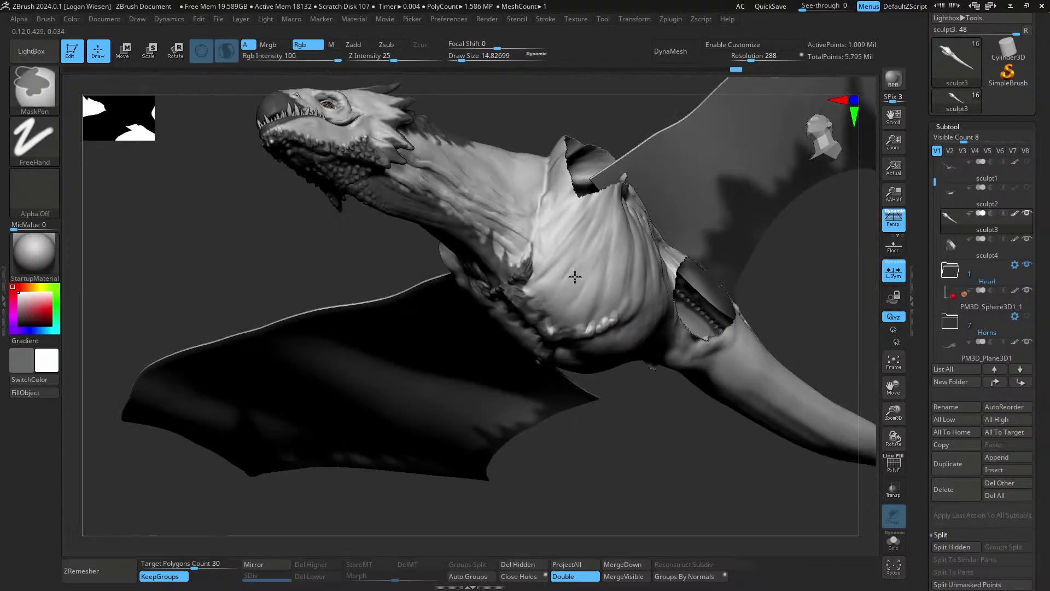
- Build up a row of rounded lumps along the lower edge of the chest with ClayBuildup at a draw size of about 15 to 30
right_drag(563, 284, 612, 290)
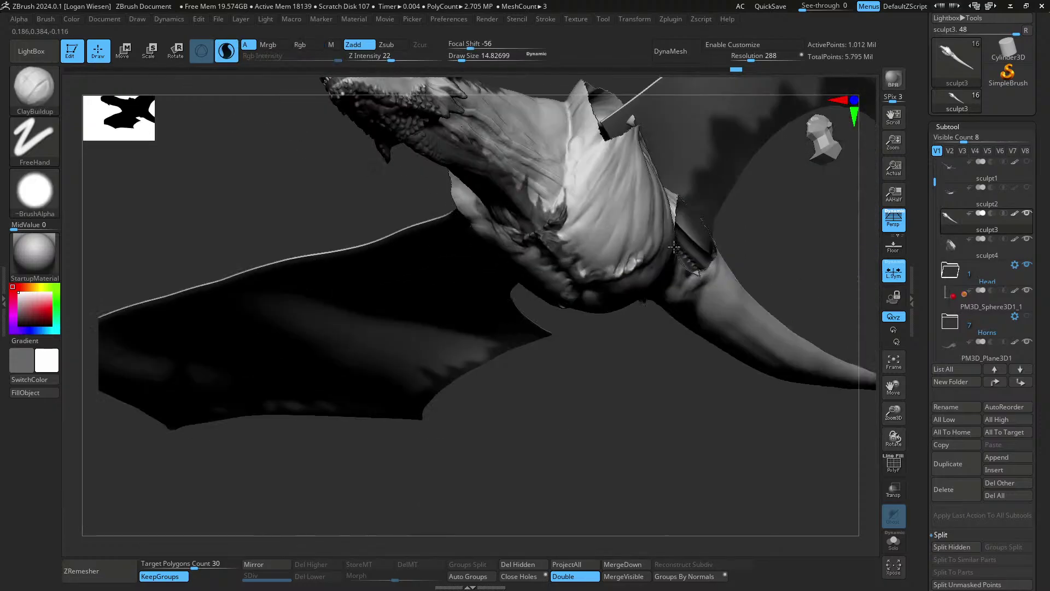
mouse_move(624, 165)
right_down()
mouse_move(635, 245)
mouse_move(560, 236)
mouse_move(569, 297)
mouse_move(539, 296)
mouse_move(561, 260)
mouse_move(562, 274)
mouse_move(482, 284)
right_up()
key(s)
click(445, 277)
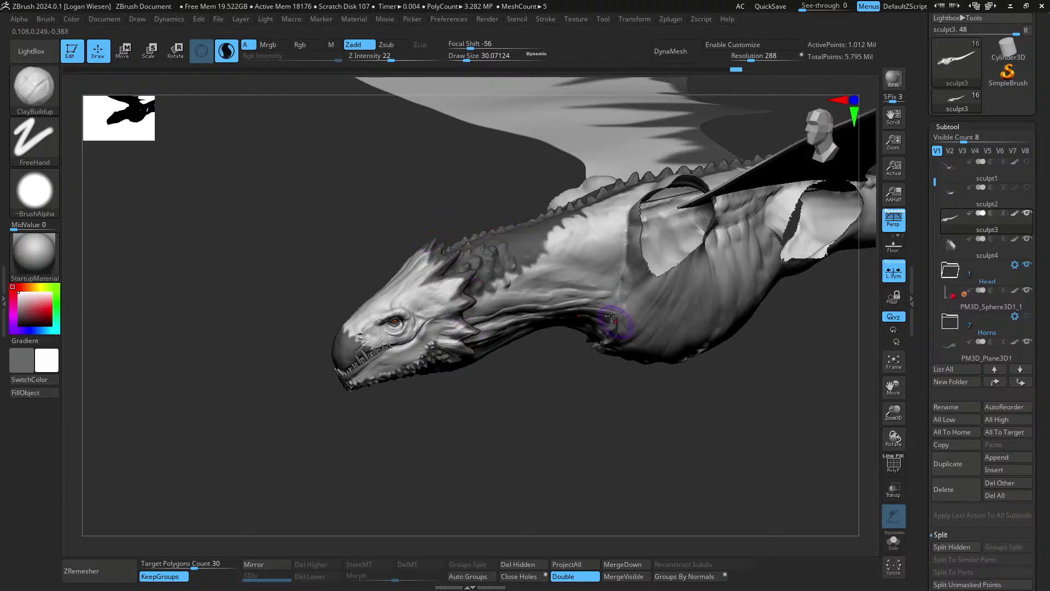
right_drag(611, 316, 614, 280)
mouse_move(665, 374)
right_down()
mouse_move(687, 241)
mouse_move(656, 292)
mouse_move(651, 274)
mouse_move(614, 253)
mouse_move(645, 283)
right_up()
key(s)
drag(645, 282, 641, 281)
mouse_move(641, 282)
right_down()
mouse_move(669, 304)
mouse_move(646, 283)
right_up()
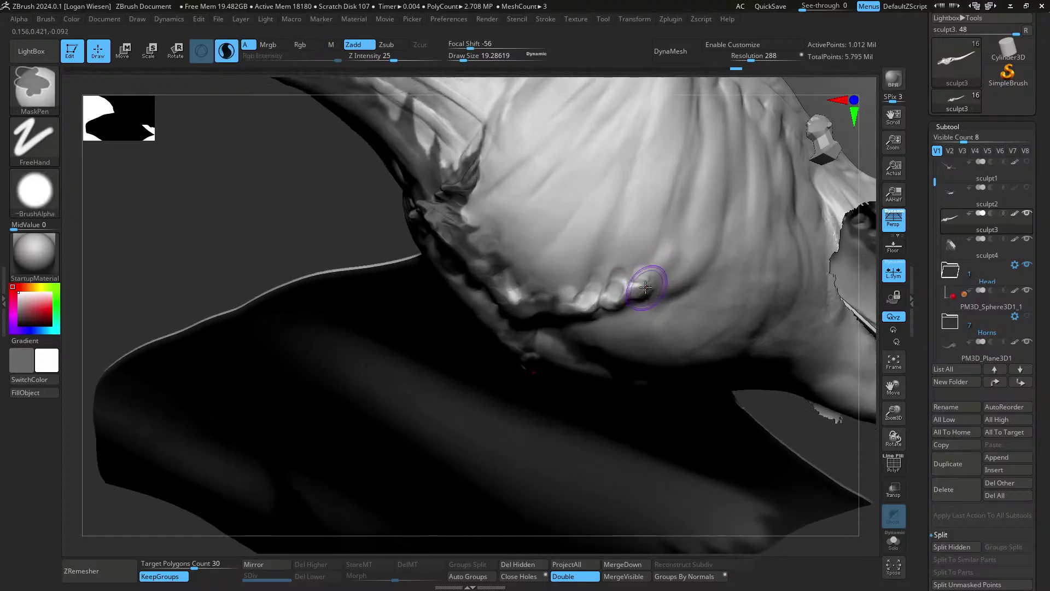
key(s)
drag(644, 286, 640, 286)
mouse_move(640, 286)
right_down()
mouse_move(669, 302)
mouse_move(644, 297)
mouse_move(678, 277)
mouse_move(634, 224)
mouse_move(658, 260)
mouse_move(652, 234)
mouse_move(612, 240)
mouse_move(652, 265)
mouse_move(667, 262)
mouse_move(672, 241)
right_up()
key(b)
key(s)
key(h)
key(ctrl+z)
key(b)
key(c)
key(b)
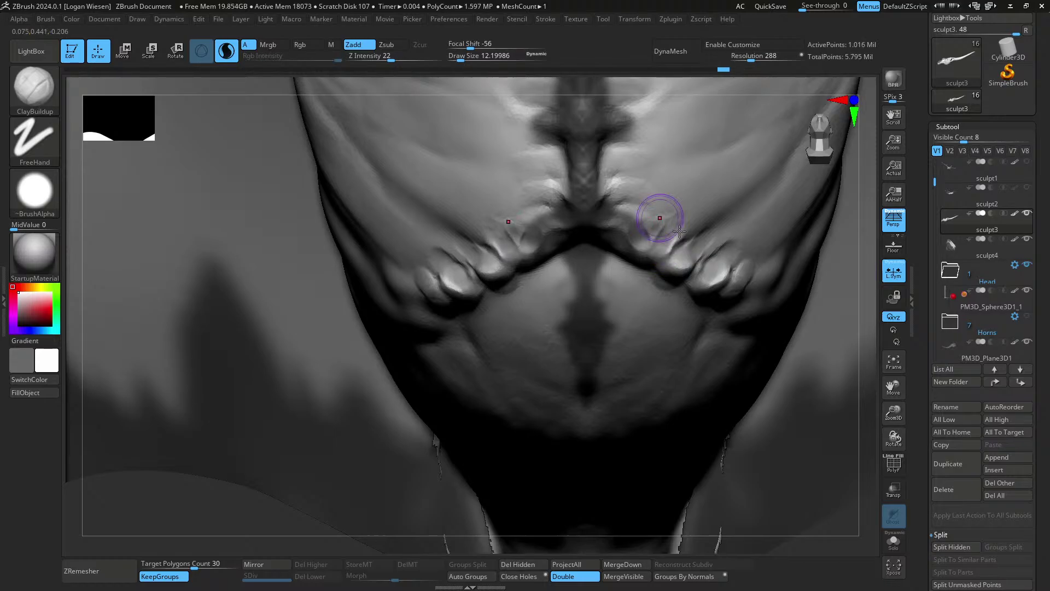
- Refine the small folds where the chest lumps meet the dark centre stripe with ClayBuildup at a draw size of about 8 to 13
right_drag(679, 232, 641, 248)
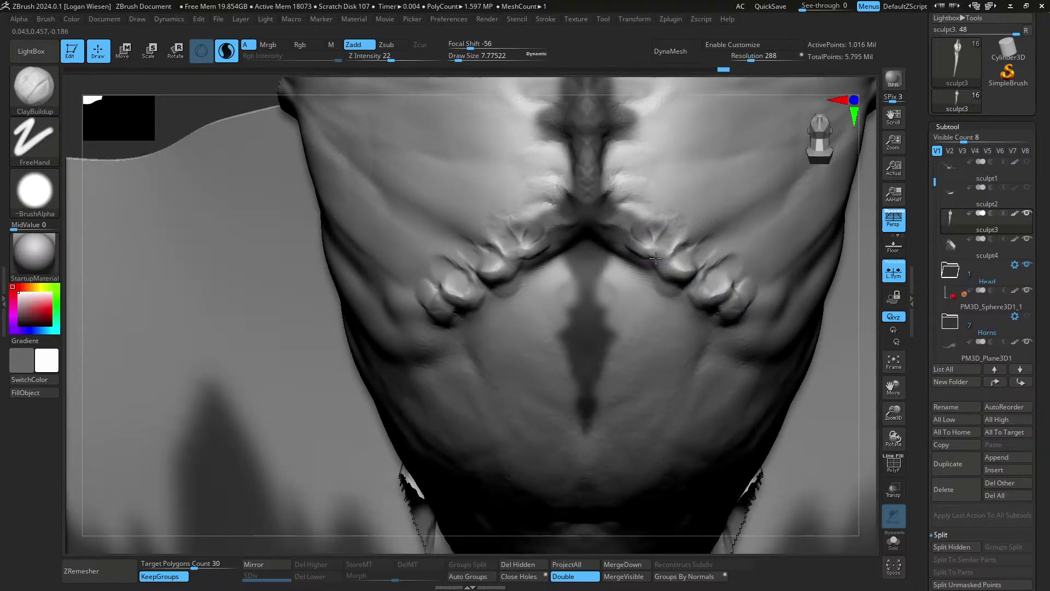
drag(614, 229, 633, 245)
right_drag(608, 241, 629, 244)
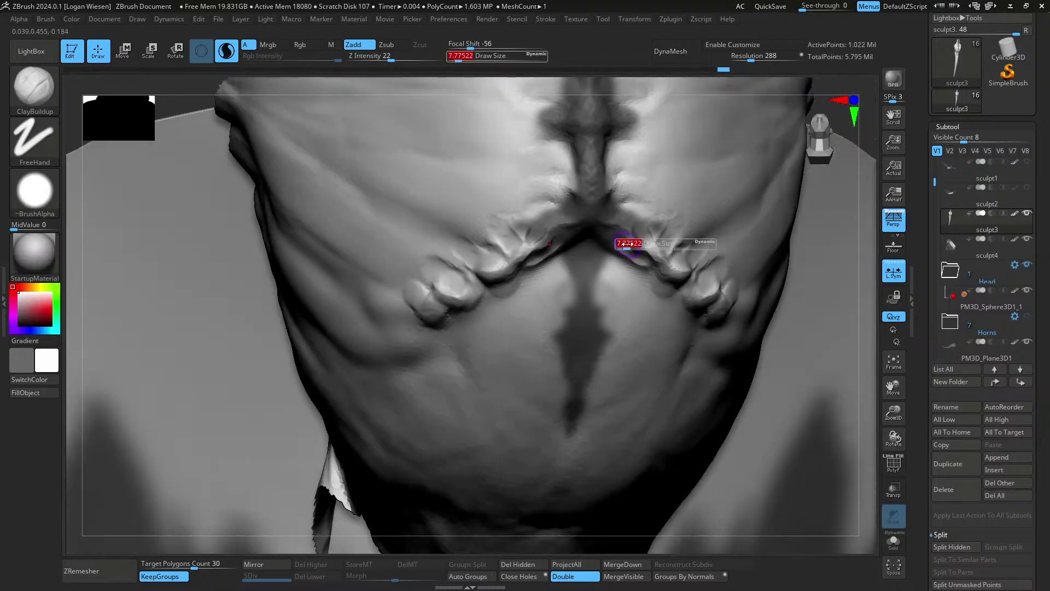
drag(640, 256, 613, 248)
right_drag(644, 270, 642, 265)
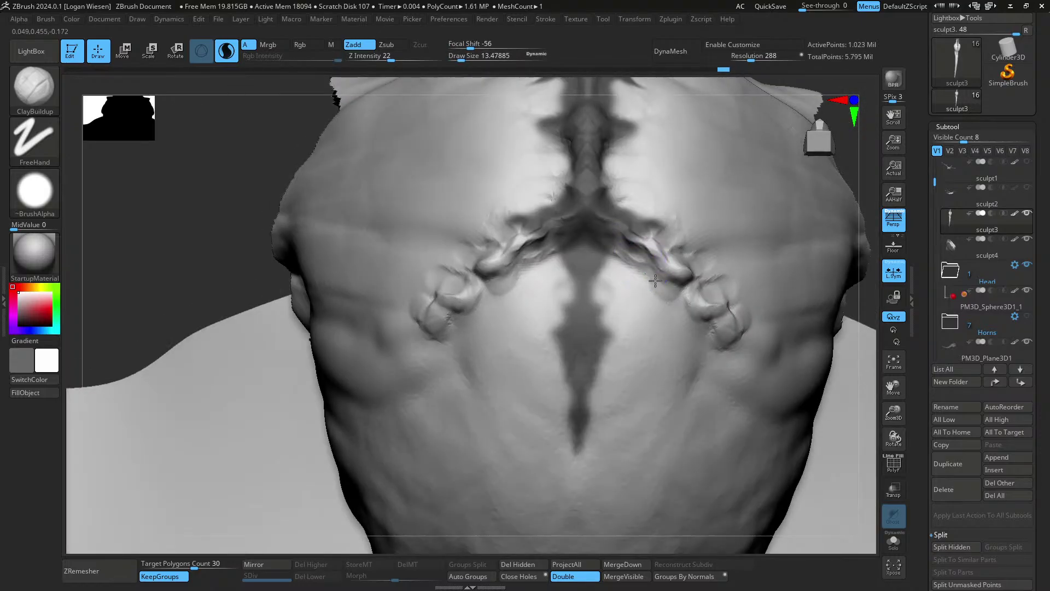
mouse_move(692, 312)
ctrl+right_down()
mouse_move(691, 293)
mouse_move(703, 352)
mouse_move(654, 338)
ctrl+right_up()
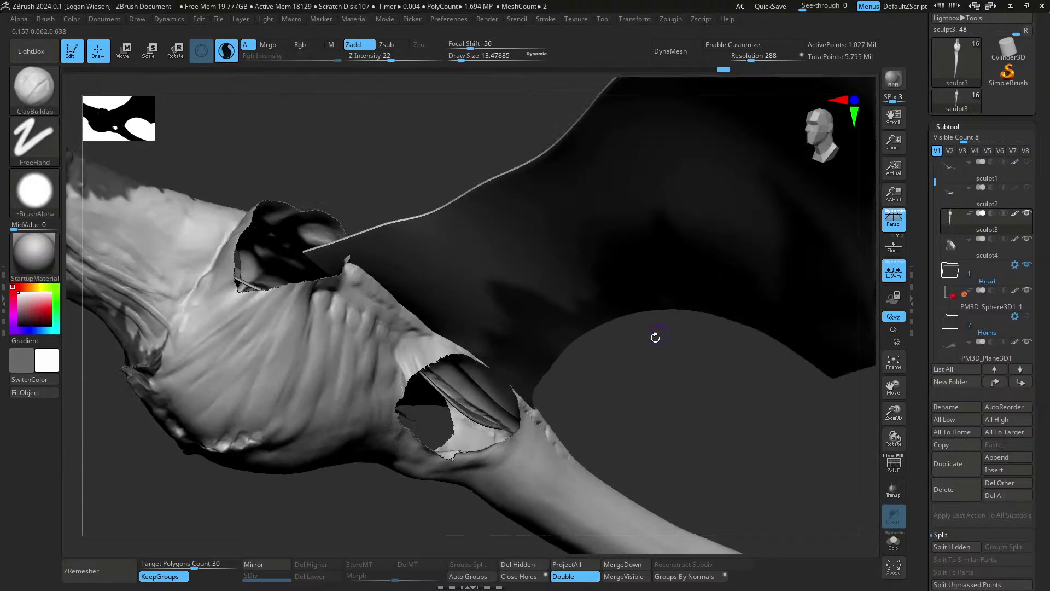
- Build up skin folds on the chest just above the row of lumps with ClayBuildup at a draw size of about 21 to 26
shift+right_drag(476, 370, 453, 379)
mouse_move(274, 480)
alt+right_down()
mouse_move(579, 343)
mouse_move(574, 291)
mouse_move(575, 323)
mouse_move(623, 287)
mouse_move(548, 317)
alt+right_up()
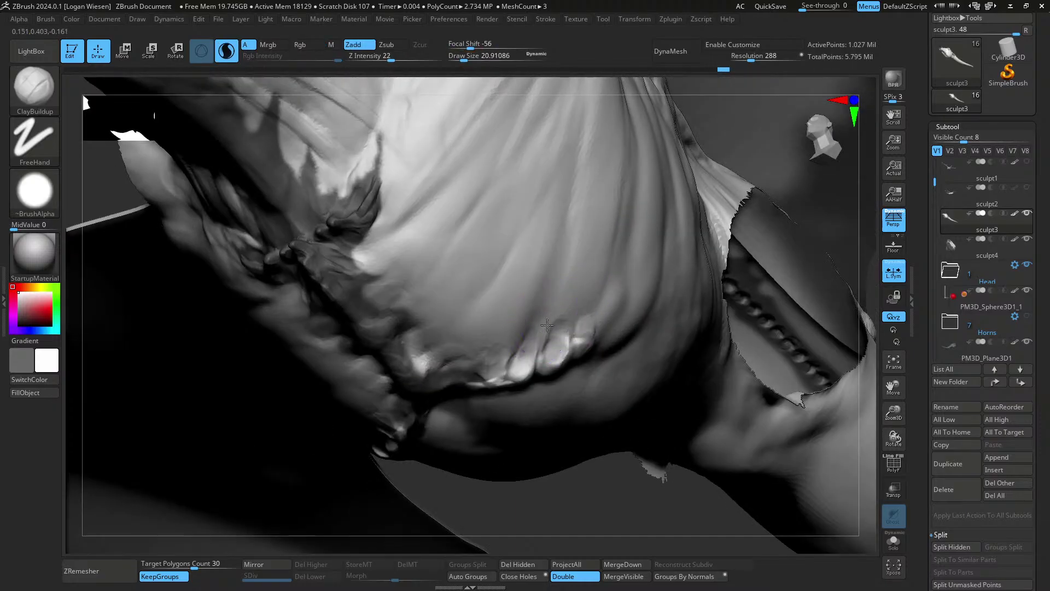
drag(497, 356, 502, 345)
right_drag(502, 345, 516, 317)
key(bracketright)
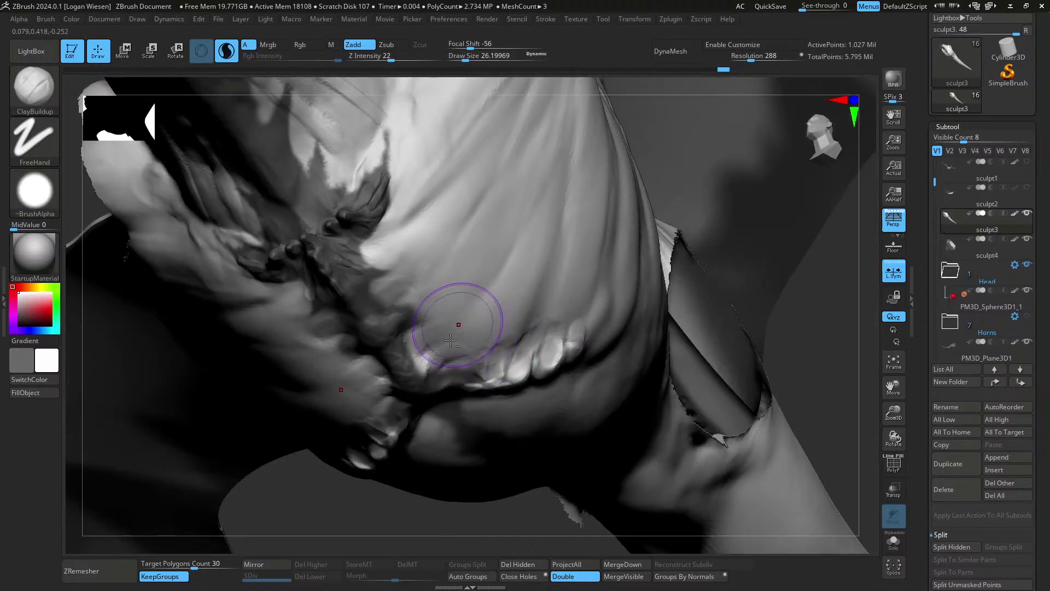
drag(451, 340, 494, 360)
drag(531, 325, 512, 338)
right_drag(512, 333, 539, 287)
key(bracketright)
mouse_move(517, 312)
mouse_down()
mouse_move(490, 326)
mouse_move(489, 292)
mouse_up()
right_drag(508, 303, 562, 294)
key(s)
drag(563, 293, 554, 293)
- Pull out the outer chest lumps with the SnakeHook brush at a draw size of about 11
mouse_move(569, 285)
right_down()
mouse_move(570, 265)
mouse_move(569, 289)
mouse_move(555, 296)
right_up()
key(b)
key(s)
key(h)
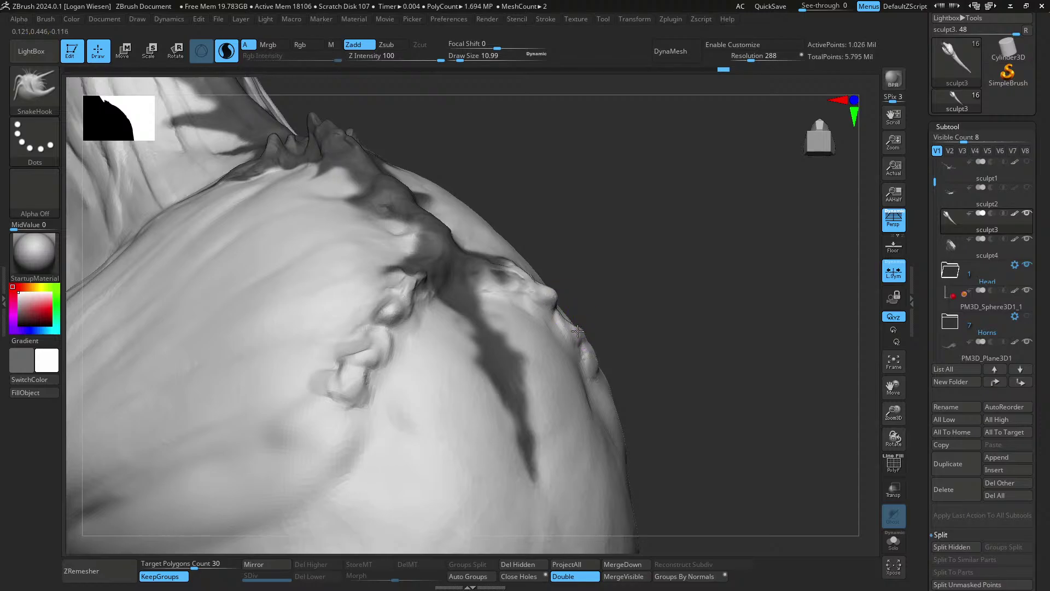
drag(594, 364, 599, 378)
mouse_move(607, 391)
right_down()
mouse_move(575, 424)
mouse_move(573, 298)
mouse_move(551, 310)
right_up()
- Define the undersides and gaps of the chest lumps with ClayBuildup at a draw size of about 10 to 13
key(b)
key(c)
key(b)
ctrl+right_drag(539, 265, 544, 284)
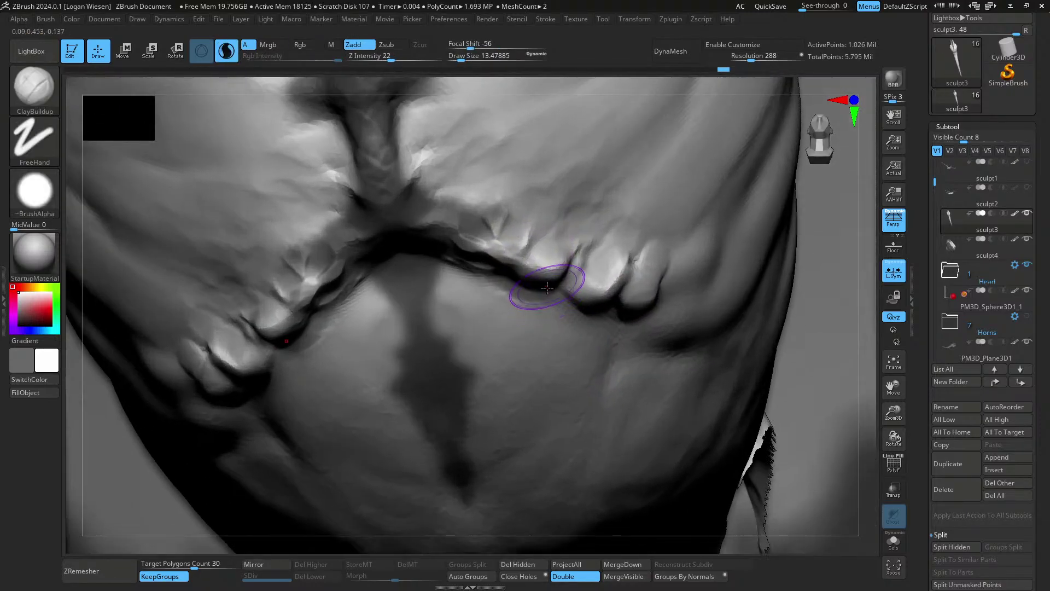
key(s)
drag(547, 284, 544, 284)
right_drag(562, 253, 562, 273)
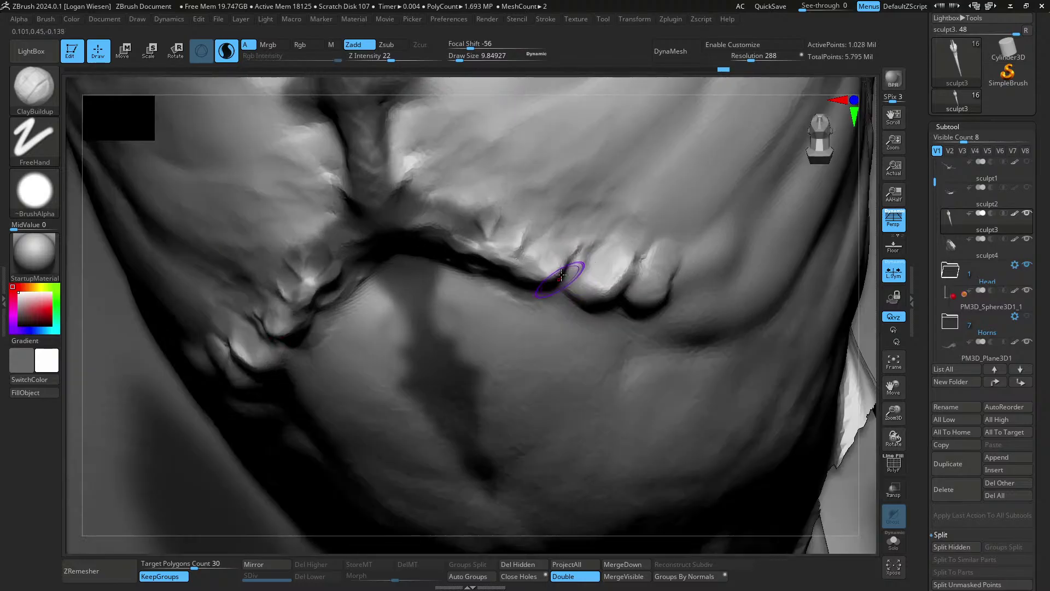
mouse_move(640, 288)
right_down()
mouse_move(624, 265)
mouse_move(608, 299)
mouse_move(622, 310)
right_up()
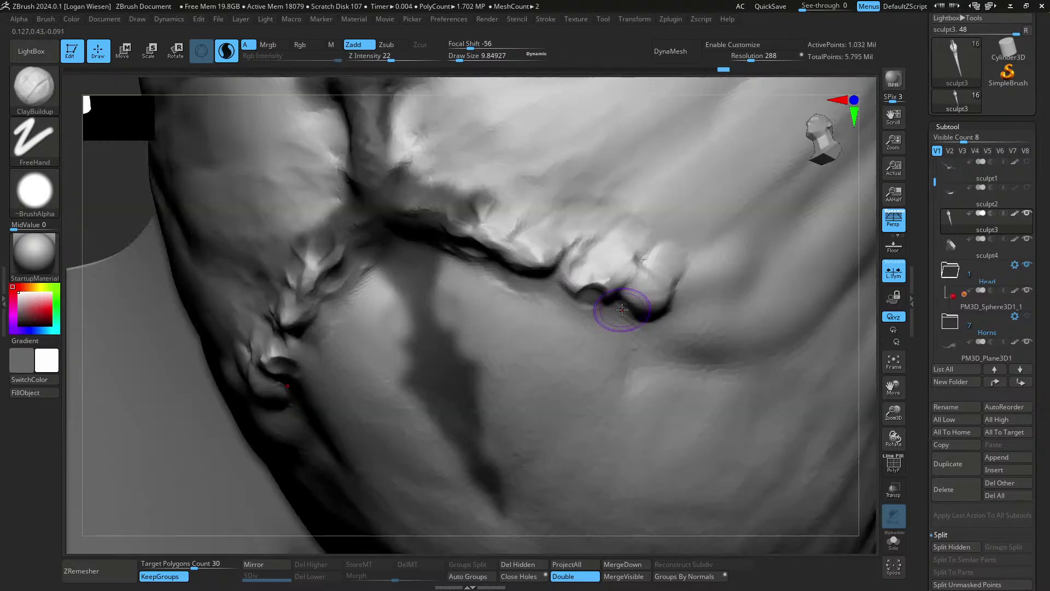
right_drag(697, 279, 656, 258)
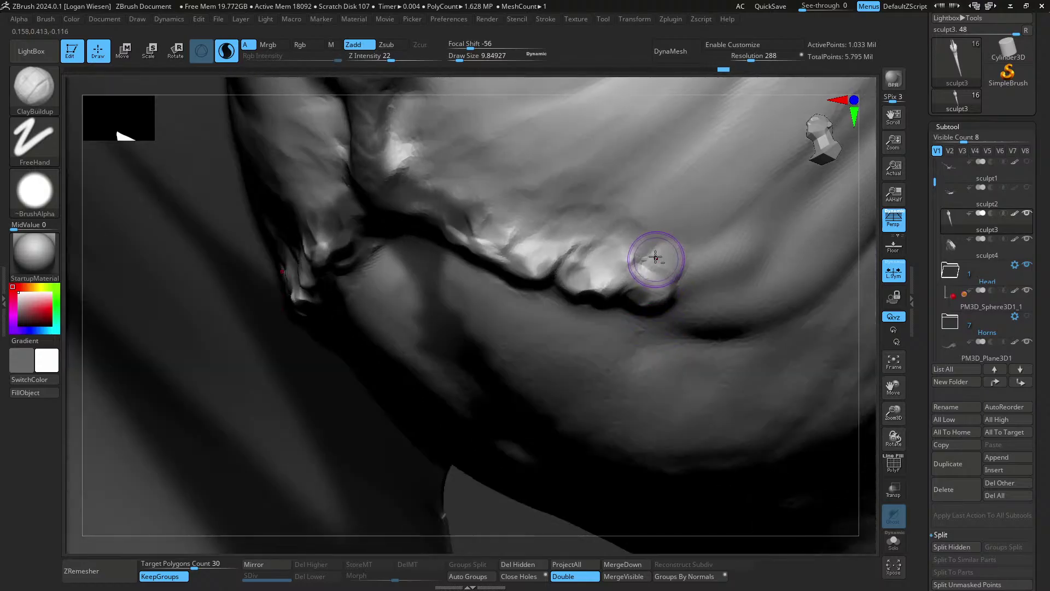
drag(655, 290, 666, 277)
key(bracketright)
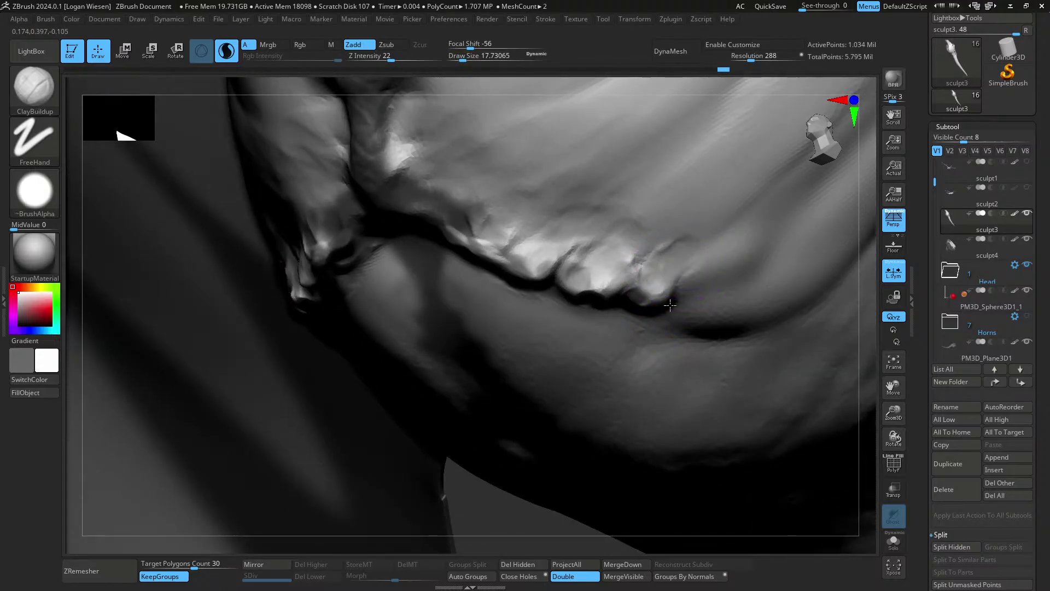
- Soften the chest skin around the row of lumps and show the hidden limbs again
ctrl+right_drag(671, 306, 607, 274)
mouse_move(407, 285)
right_down()
mouse_move(420, 302)
mouse_move(658, 289)
mouse_move(520, 293)
mouse_move(616, 267)
mouse_move(547, 230)
mouse_move(598, 335)
mouse_move(591, 274)
mouse_move(565, 340)
mouse_move(517, 324)
right_up()
key(shift)
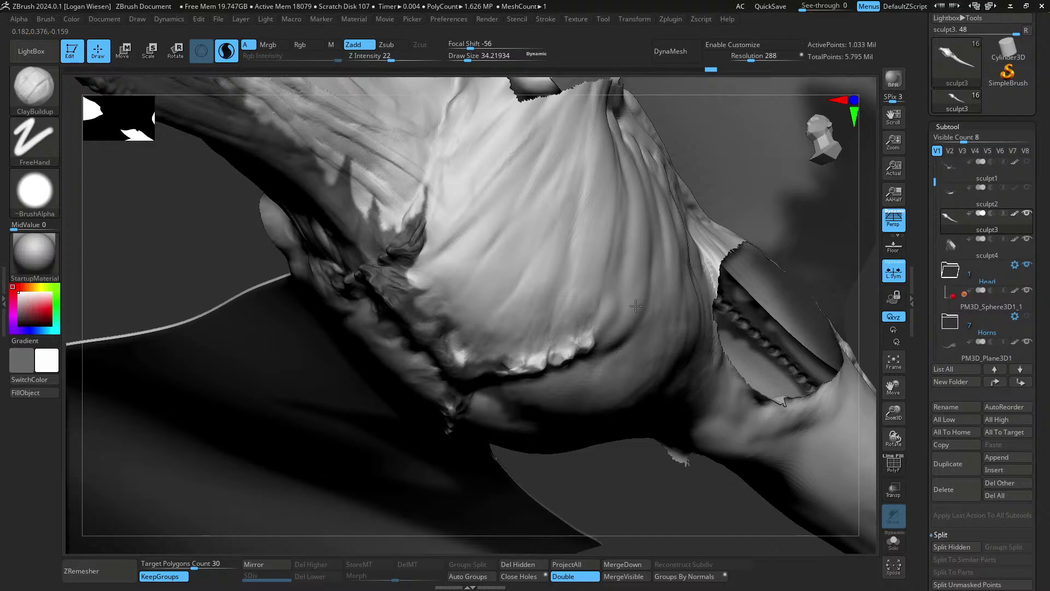
mouse_move(636, 306)
right_down()
mouse_move(605, 312)
mouse_move(639, 337)
mouse_move(662, 316)
mouse_move(589, 304)
mouse_move(608, 395)
mouse_move(607, 347)
mouse_move(644, 170)
mouse_move(595, 317)
mouse_move(630, 298)
mouse_move(622, 261)
right_up()
key(ctrl+shift)
ctrl+shift+click(613, 366)
- Pull the outer chest lumps into sharper points with the Move Topological brush at a draw size of about 16
key(b)
key(m)
key(t)
key(s)
drag(622, 261, 608, 261)
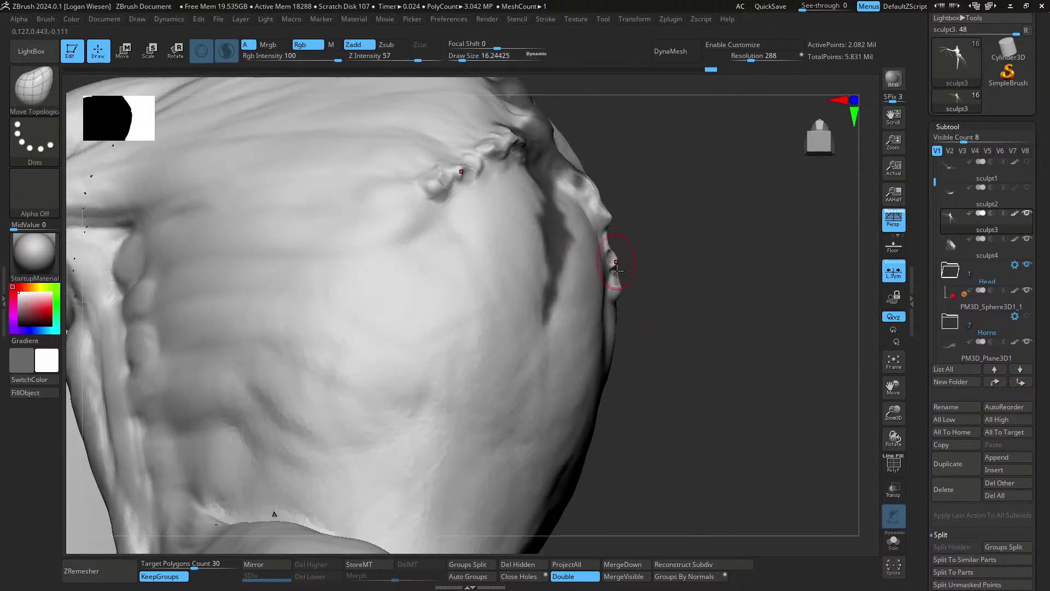
drag(615, 294, 617, 300)
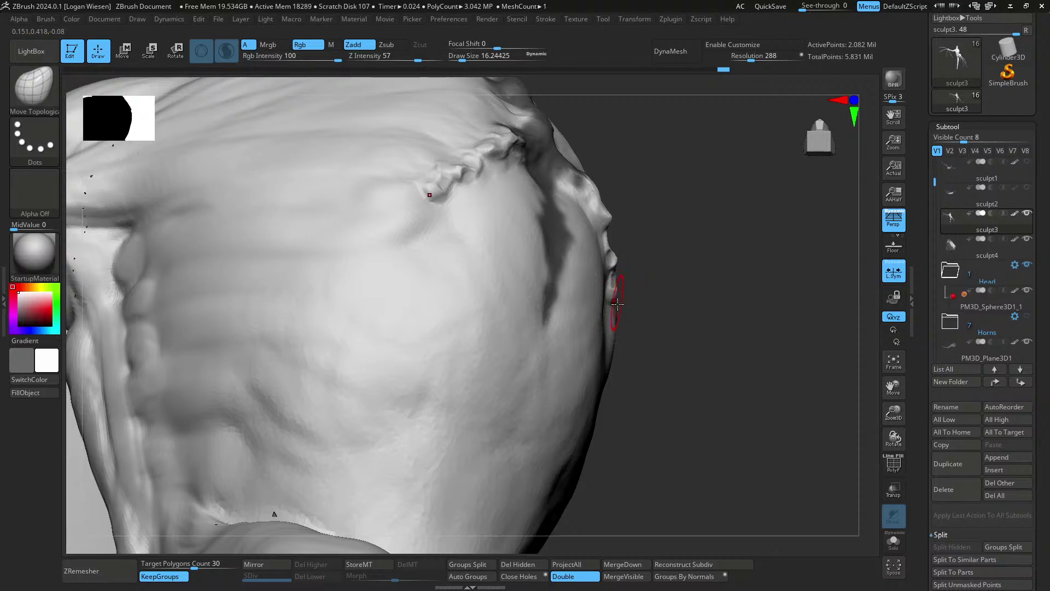
mouse_move(617, 301)
right_down()
mouse_move(601, 290)
mouse_move(629, 297)
right_up()
- Extend the row of chest lumps outward toward the flanks with ClayBuildup at a draw size of about 11 to 15, and save the file
key(b)
key(c)
key(b)
key(s)
drag(632, 299, 632, 296)
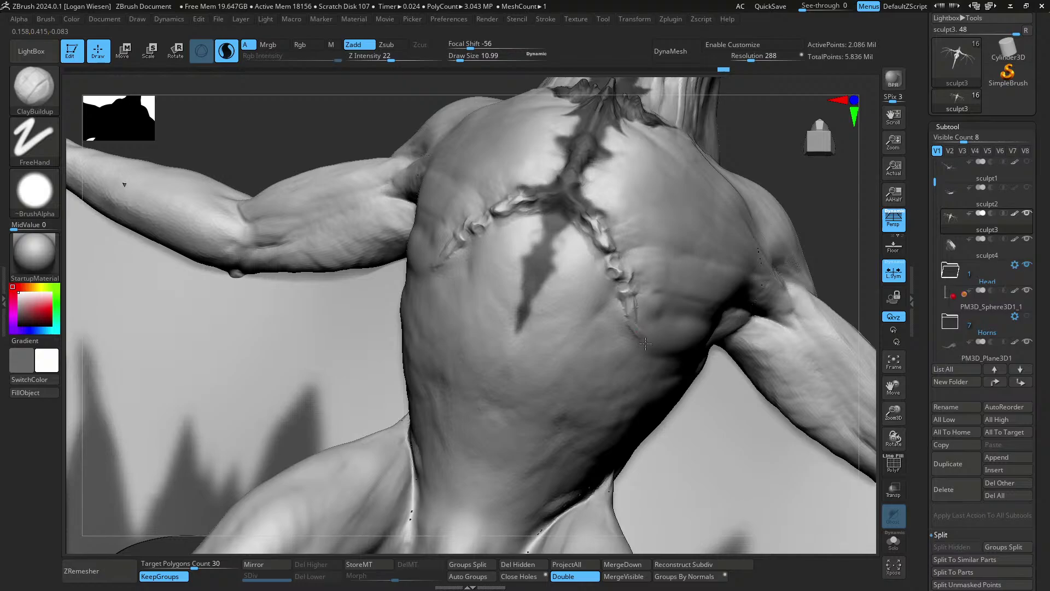
key(s)
drag(636, 332, 642, 344)
right_drag(642, 344, 638, 333)
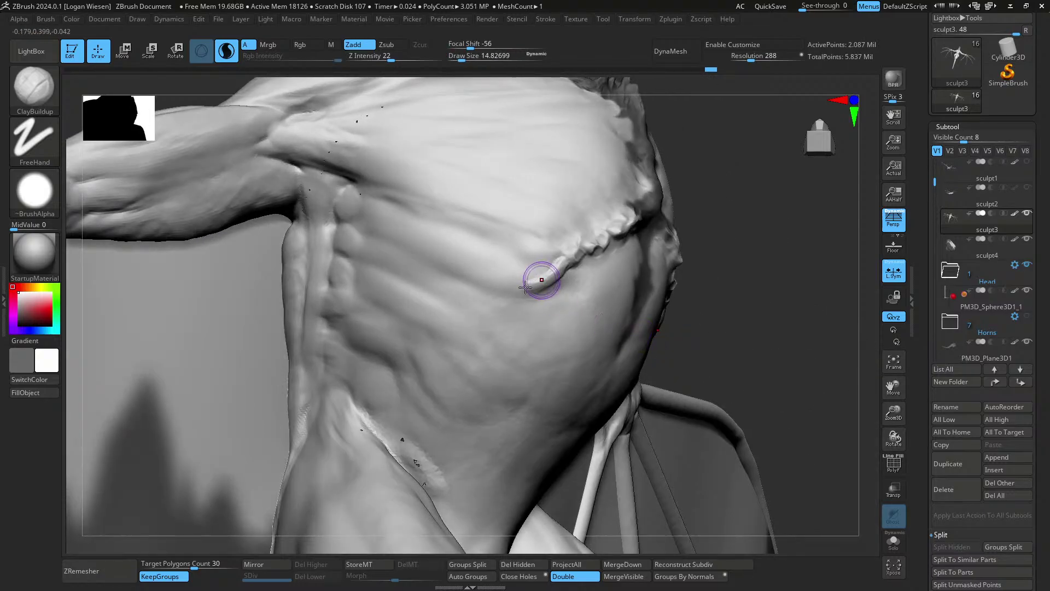
mouse_move(547, 272)
right_down()
mouse_move(529, 291)
mouse_move(499, 253)
mouse_move(532, 323)
mouse_move(631, 270)
mouse_move(623, 293)
mouse_move(640, 312)
mouse_move(605, 327)
mouse_move(656, 307)
mouse_move(694, 307)
mouse_move(588, 315)
mouse_move(608, 322)
mouse_move(673, 287)
right_up()
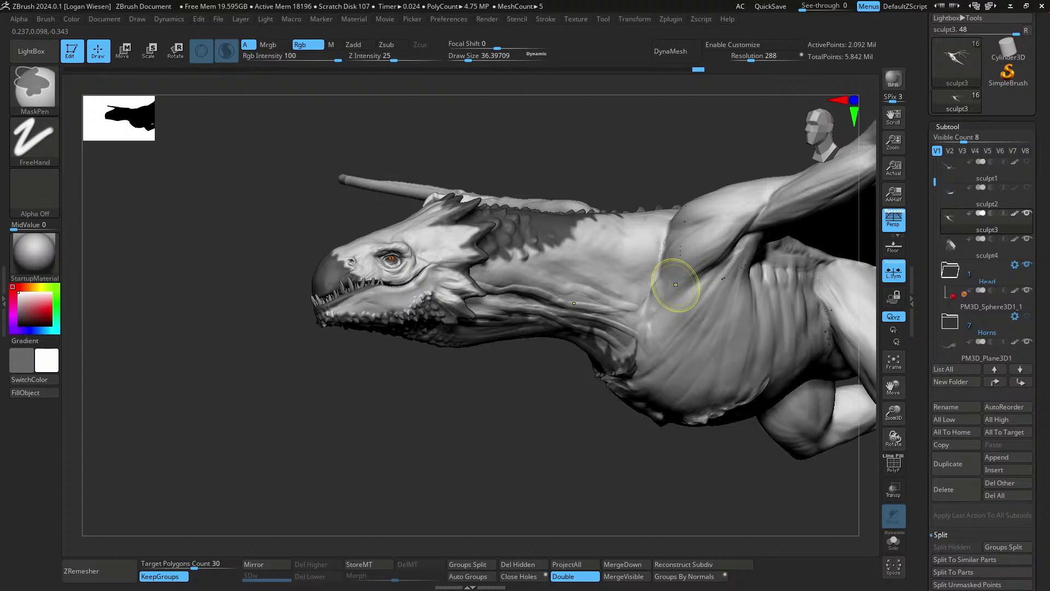
key(ctrl+s)
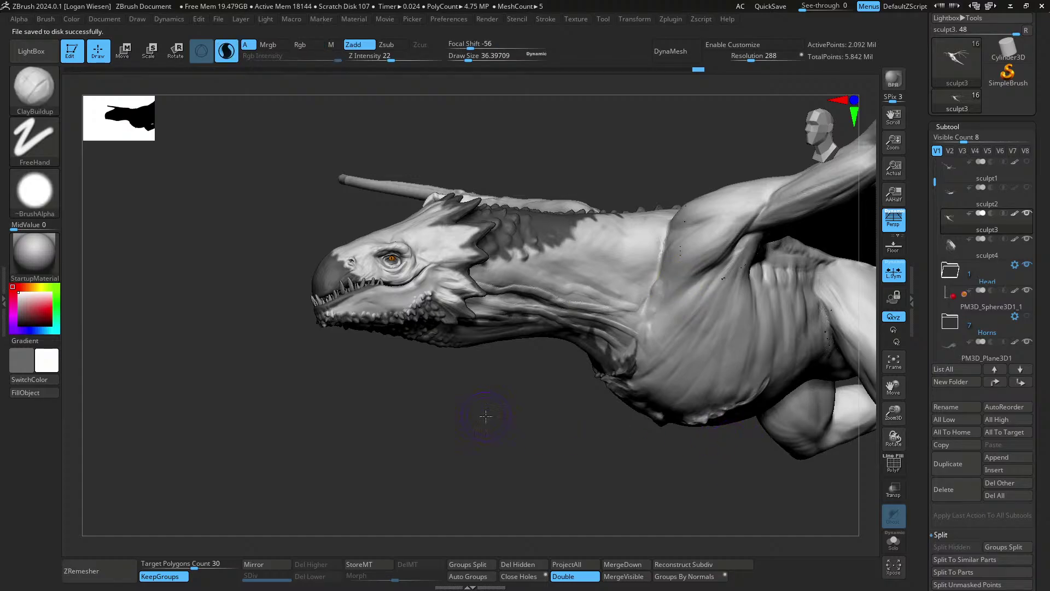
- Build up the innermost wing finger on the underside of the wing with ClayBuildup at a draw size of about 18
mouse_move(664, 268)
right_down()
mouse_move(745, 347)
mouse_move(629, 339)
mouse_move(741, 298)
mouse_move(628, 307)
mouse_move(696, 328)
mouse_move(712, 212)
mouse_move(720, 241)
mouse_move(614, 270)
mouse_move(640, 316)
mouse_move(643, 350)
right_up()
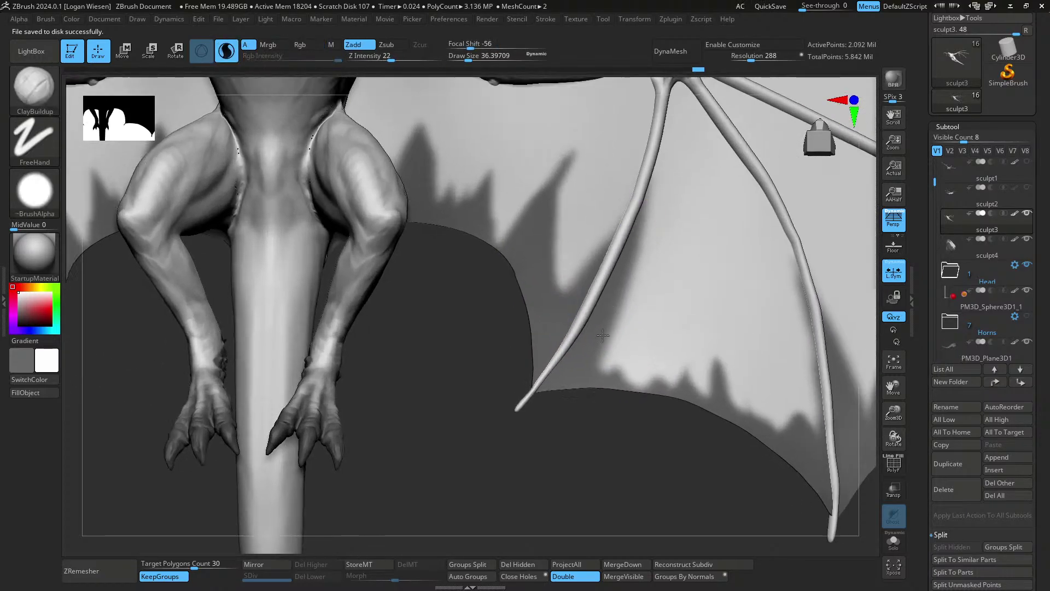
mouse_move(662, 82)
alt+right_down()
mouse_move(621, 230)
mouse_move(629, 248)
alt+right_up()
key(s)
drag(628, 248, 613, 269)
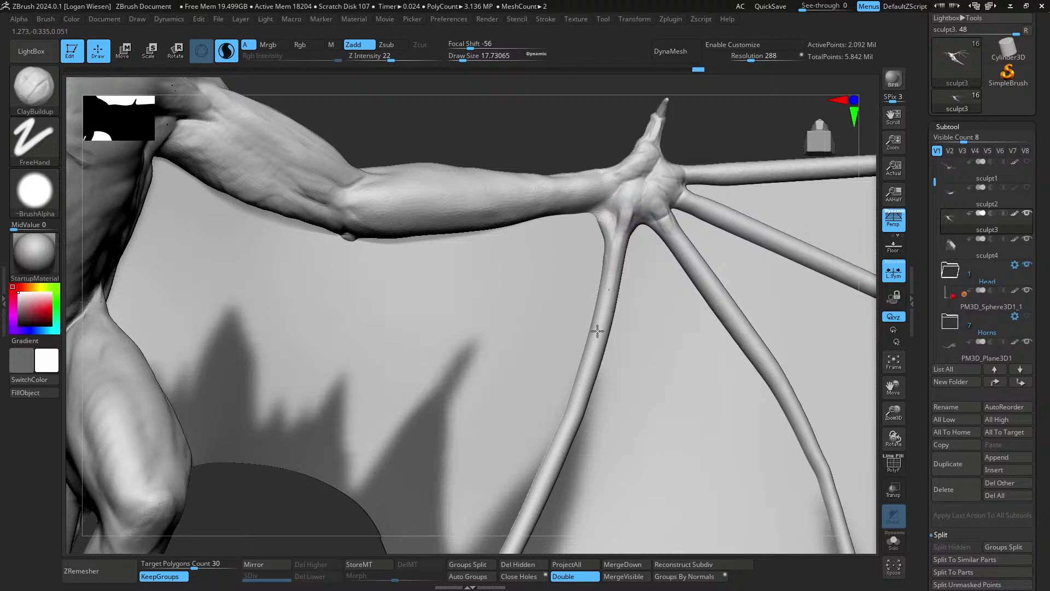
alt+right_drag(598, 331, 633, 258)
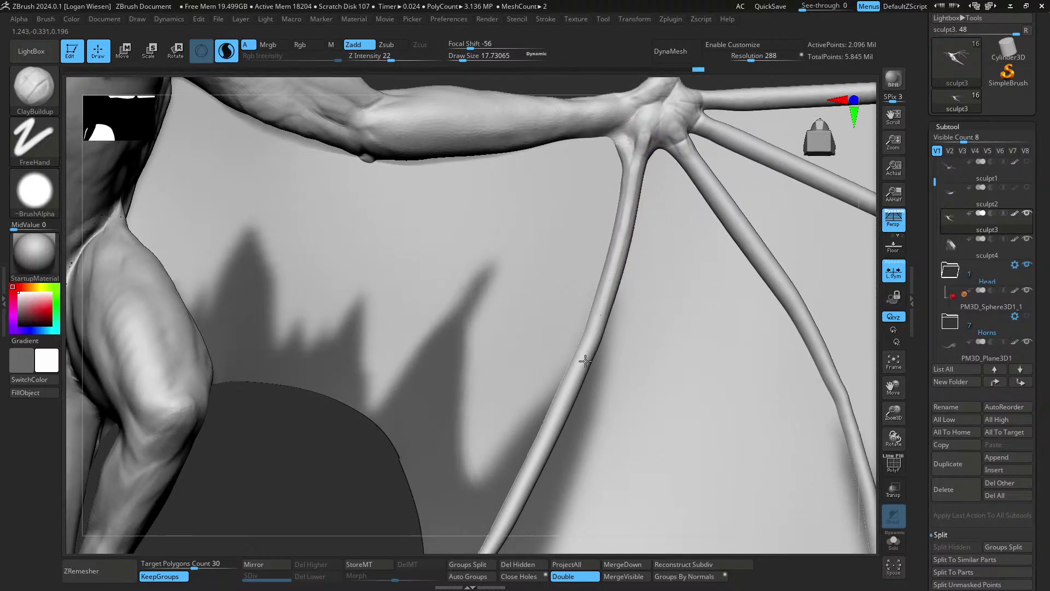
mouse_move(585, 358)
ctrl+right_down()
mouse_move(624, 294)
mouse_move(624, 314)
mouse_move(641, 294)
mouse_move(666, 312)
mouse_move(670, 302)
mouse_move(672, 326)
mouse_move(641, 343)
mouse_move(678, 328)
ctrl+right_up()
key(alt+s)
key(alt+s)
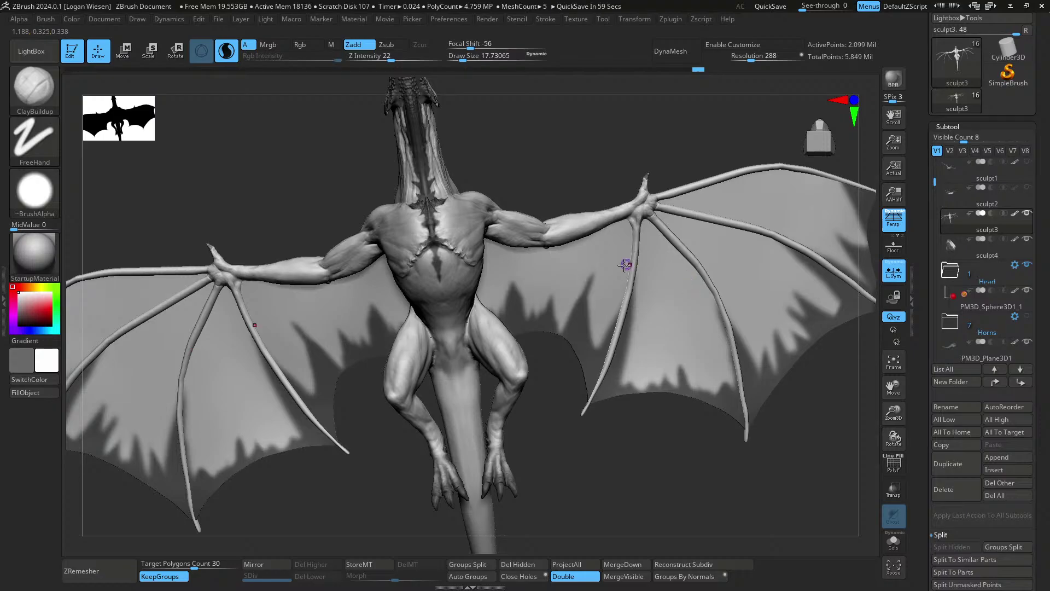
- Reshape the innermost wing finger's bend from the back with the Move Topological brush at a draw size of about 74 to 102
mouse_move(657, 290)
right_down()
mouse_move(678, 282)
mouse_move(479, 281)
mouse_move(627, 266)
mouse_move(616, 282)
mouse_move(608, 267)
mouse_move(589, 279)
right_up()
key(b)
key(m)
key(t)
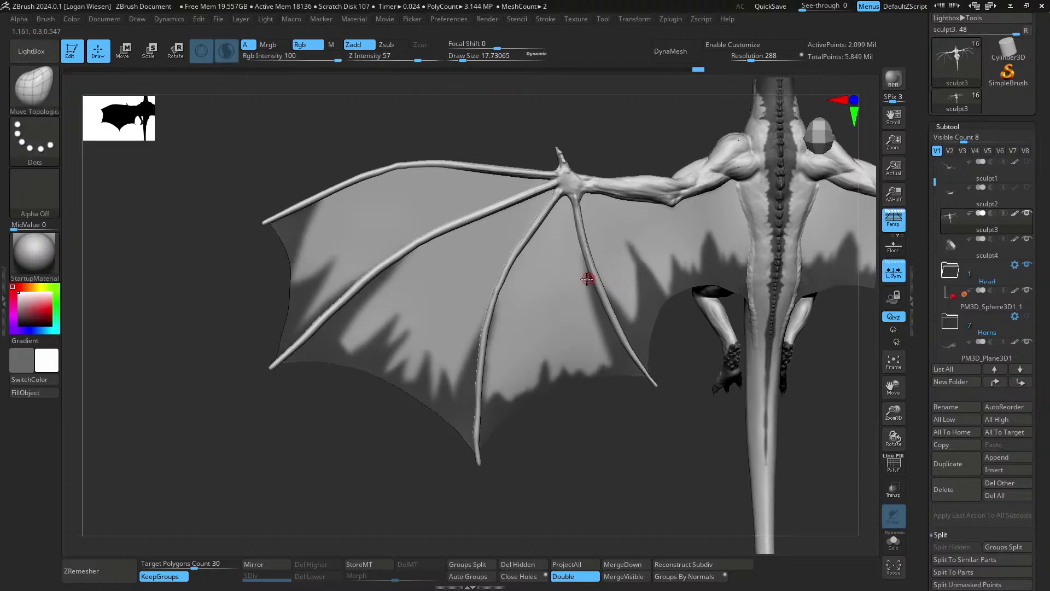
key(s)
drag(589, 279, 596, 276)
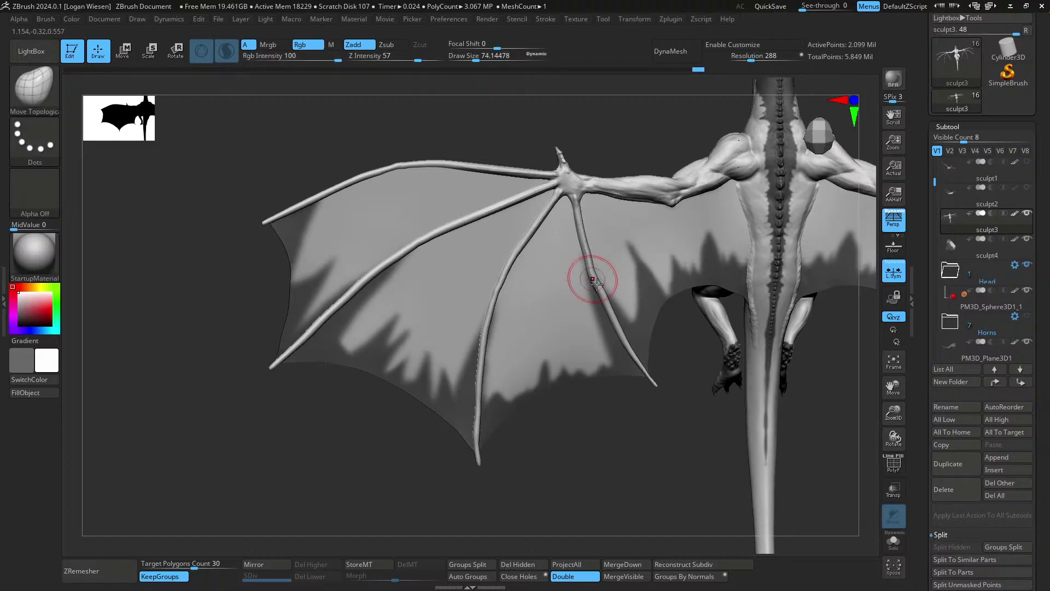
key(bracketright)
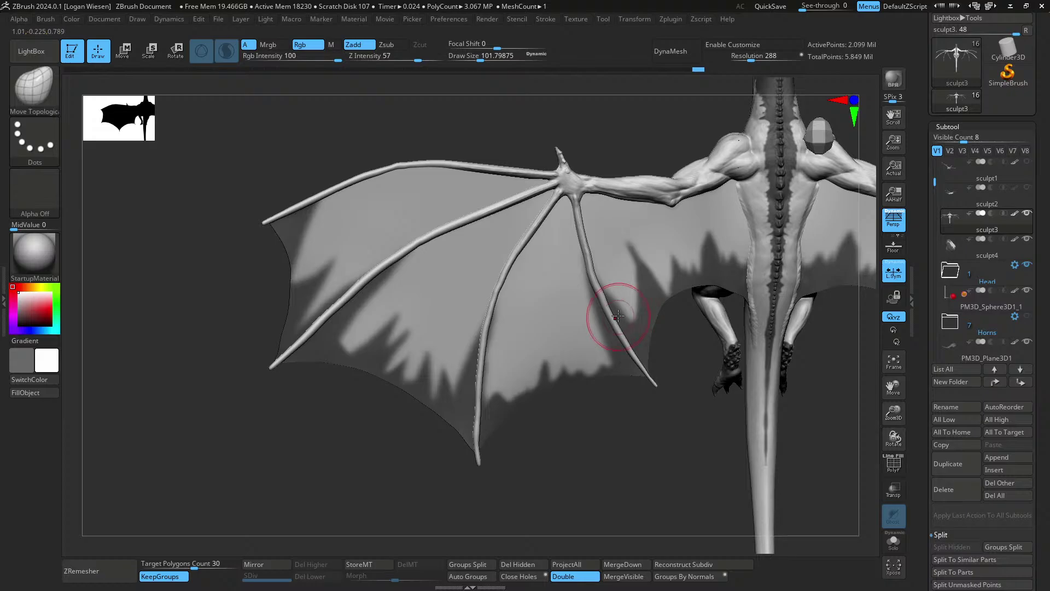
- Refine the curve of the innermost wing finger's lower half with the Move Topological brush at a draw size of about 51
key(s)
ctrl+right_drag(610, 289, 617, 303)
key(s)
mouse_move(620, 295)
mouse_down()
mouse_move(598, 290)
mouse_move(605, 303)
mouse_up()
key(s)
ctrl+right_drag(611, 315, 622, 311)
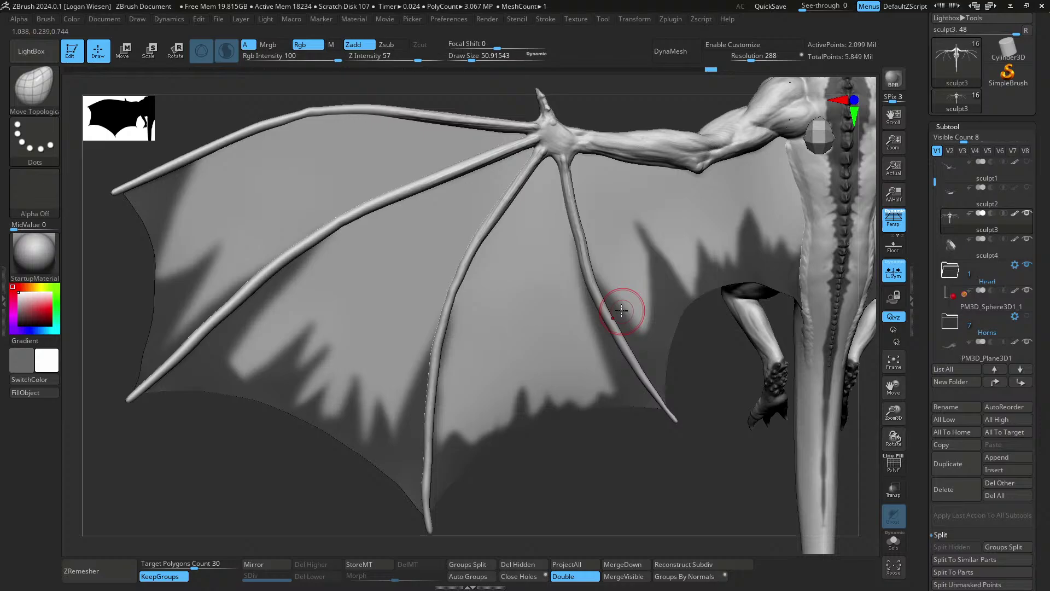
ctrl+right_drag(479, 254, 477, 298)
- Thicken the joints along the wing fingers with the ClayBuildup brush
key(b)
key(c)
key(b)
key(s)
drag(453, 303, 444, 302)
mouse_move(444, 301)
right_down()
mouse_move(481, 297)
mouse_move(434, 317)
right_up()
mouse_move(478, 272)
right_down()
mouse_move(517, 262)
mouse_move(504, 297)
mouse_move(556, 277)
mouse_move(553, 293)
mouse_move(558, 238)
mouse_move(582, 277)
mouse_move(644, 279)
mouse_move(571, 295)
mouse_move(668, 295)
mouse_move(666, 309)
mouse_move(525, 274)
mouse_move(618, 326)
mouse_move(445, 371)
mouse_move(540, 272)
mouse_move(558, 292)
mouse_move(566, 336)
mouse_move(624, 295)
mouse_move(706, 292)
mouse_move(544, 265)
right_up()
- Smooth the inner wing fingers from the underside with the Smooth brush at a draw size of about 39 to 46
key(shift)
key(shift)
key(shift)
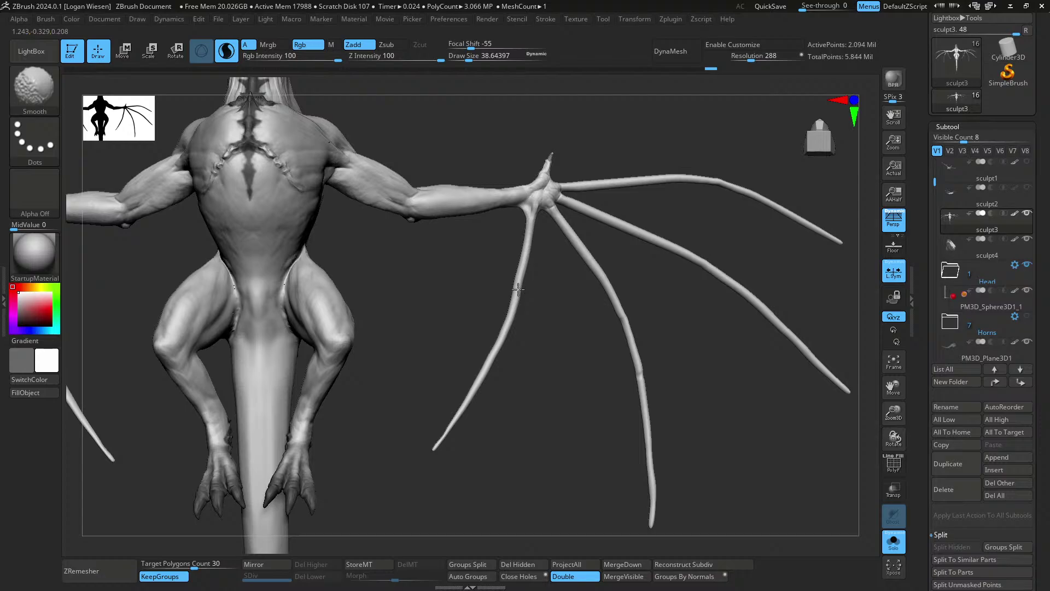
ctrl+right_drag(525, 290, 533, 307)
key(shift)
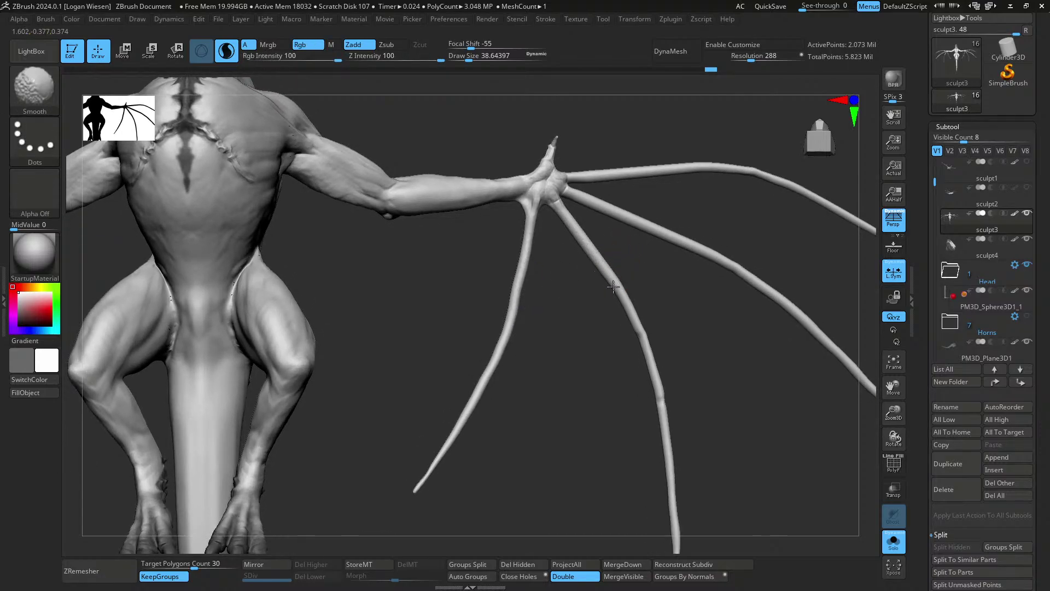
mouse_move(619, 306)
ctrl+right_down()
mouse_move(616, 232)
mouse_move(635, 246)
mouse_move(641, 377)
mouse_move(605, 286)
ctrl+right_up()
key(s)
key(shift)
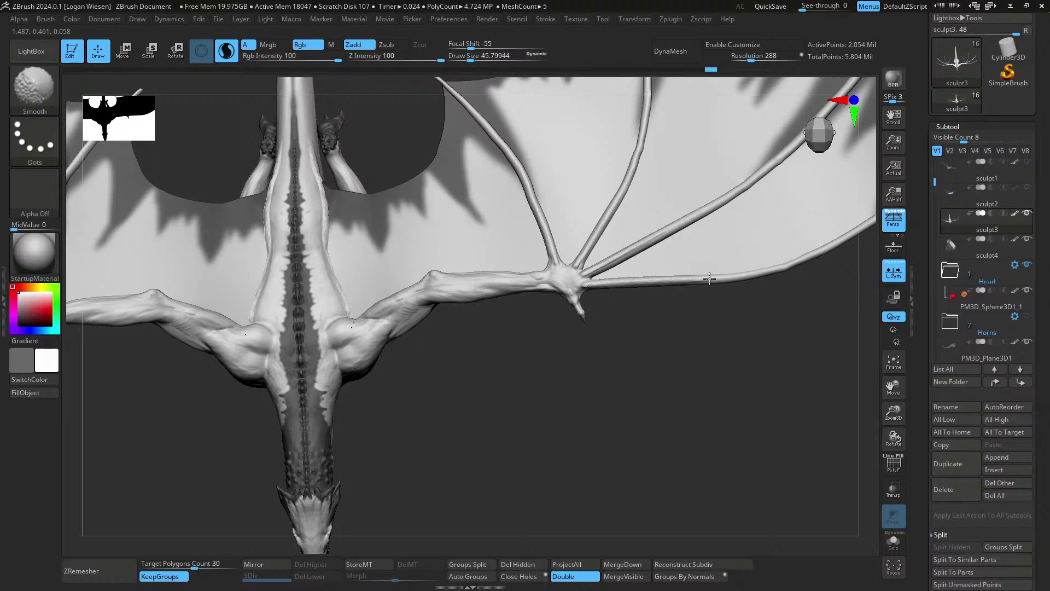
- Isolate the wing arms by hiding the torso, neck and legs, and switch to the Move Topological brush
mouse_move(722, 326)
right_down()
mouse_move(669, 293)
mouse_move(690, 305)
mouse_move(668, 277)
mouse_move(668, 384)
mouse_move(730, 282)
mouse_move(649, 300)
mouse_move(603, 234)
right_up()
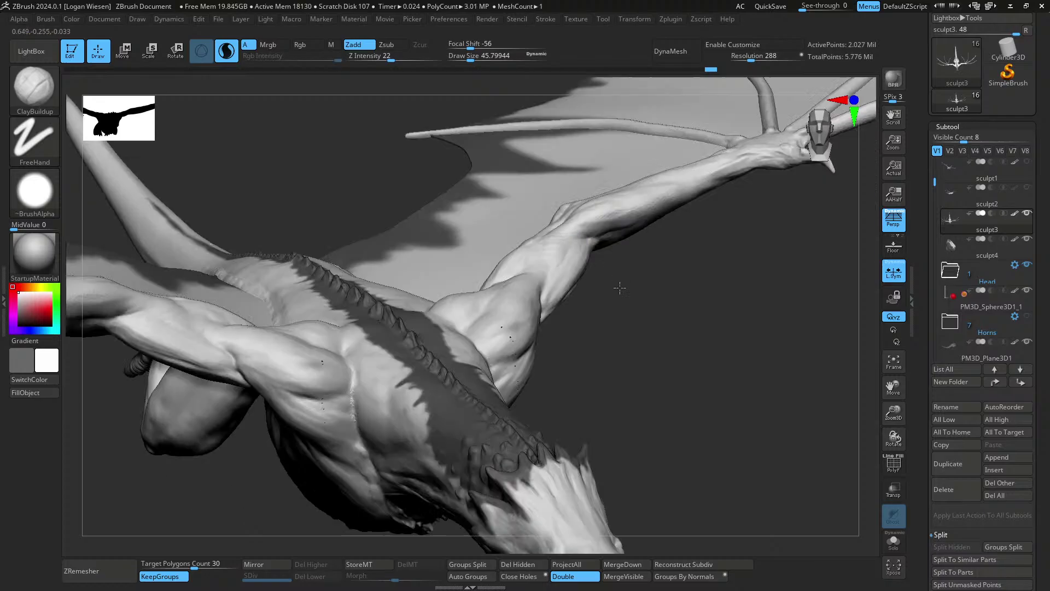
right_drag(646, 307, 620, 294)
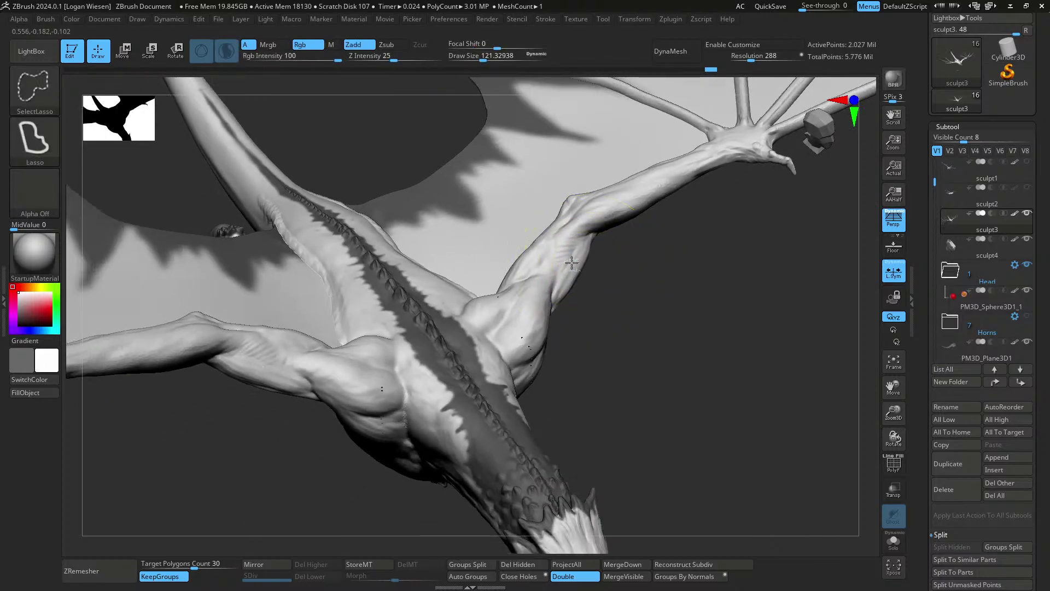
ctrl+shift+click(620, 295)
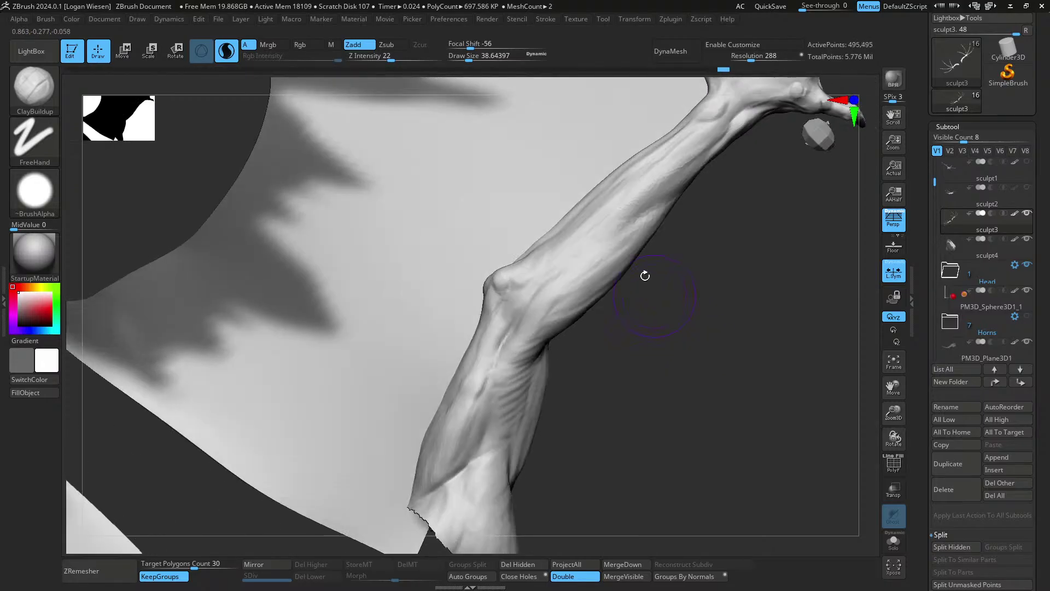
key(b)
key(m)
key(t)
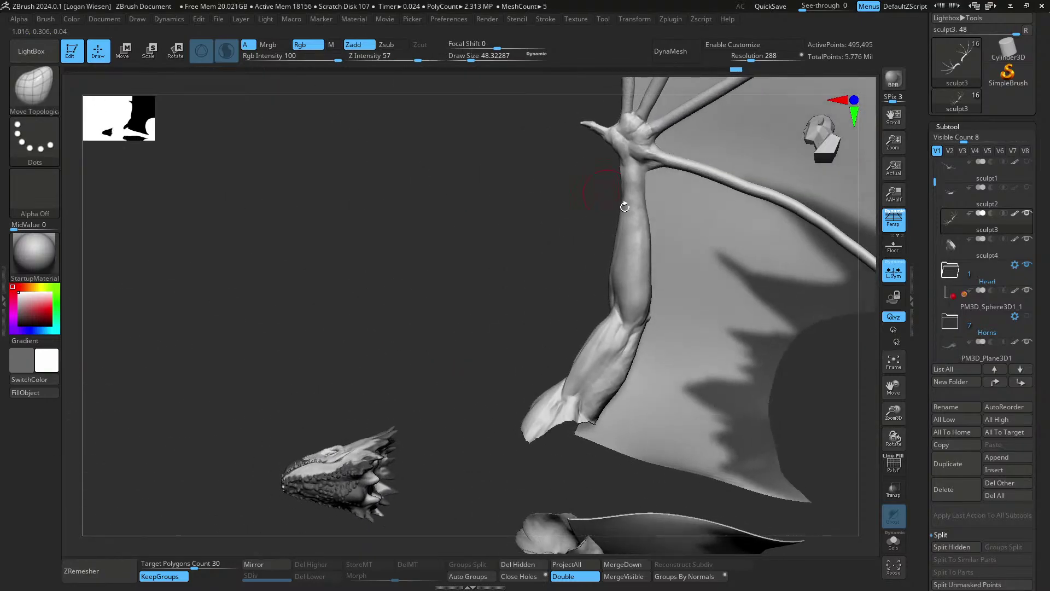
- Build up the underside of the wing forearm near the elbow with ClayBuildup at a draw size of about 39 to 62
key(b)
key(c)
key(b)
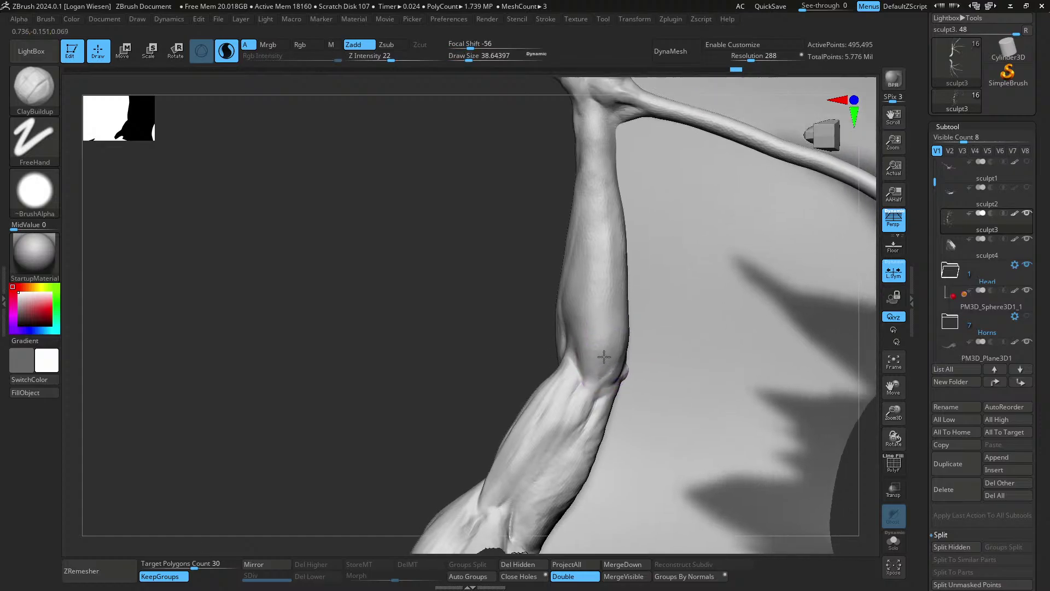
right_drag(606, 347, 596, 352)
key(s)
drag(600, 369, 604, 354)
right_drag(583, 326, 598, 317)
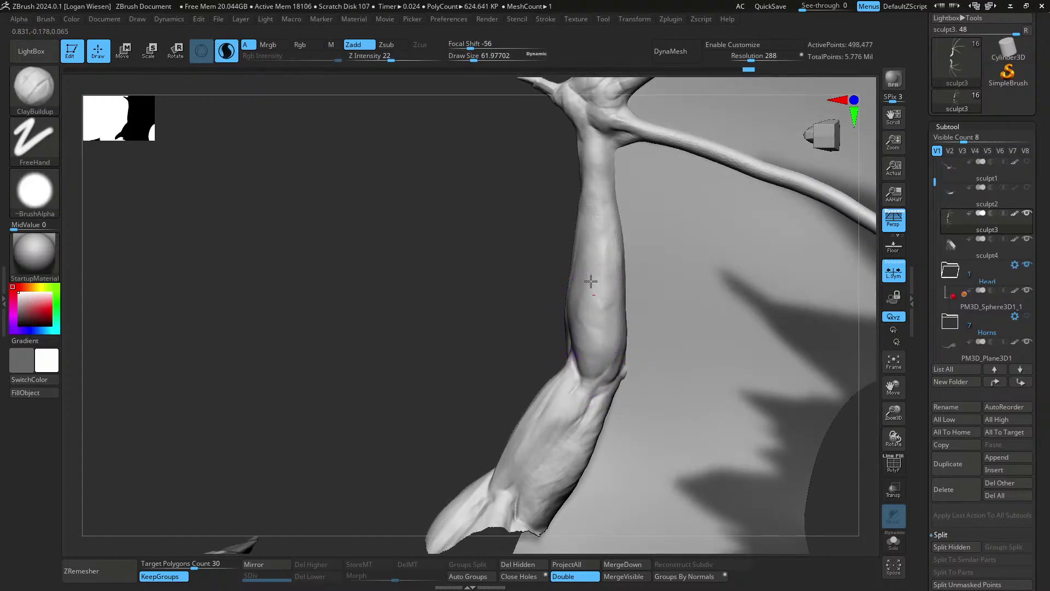
- Extend the forearm muscle up to the wing wrist with ClayBuildup at a draw size of about 41 to 48
right_drag(598, 233, 605, 280)
key(s)
drag(605, 281, 600, 280)
drag(599, 276, 591, 251)
right_drag(598, 213, 591, 215)
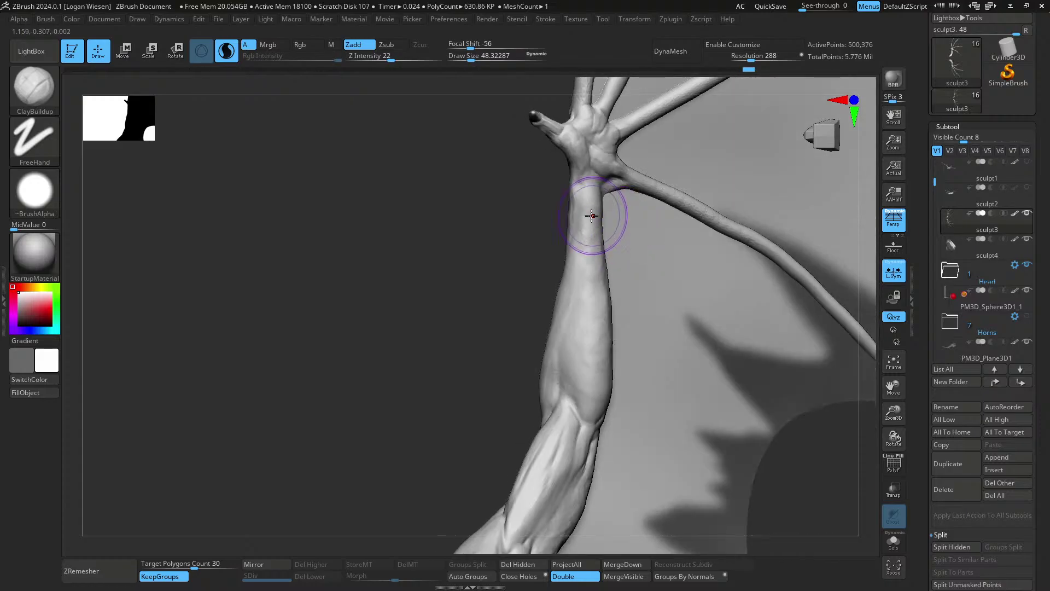
drag(590, 213, 595, 180)
right_drag(595, 179, 586, 189)
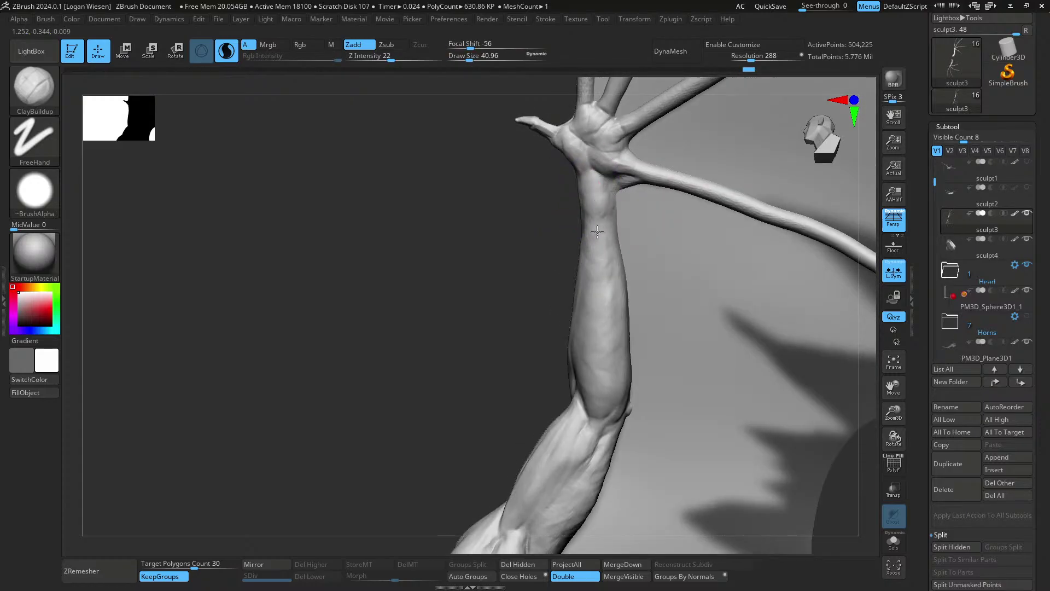
right_drag(598, 232, 615, 224)
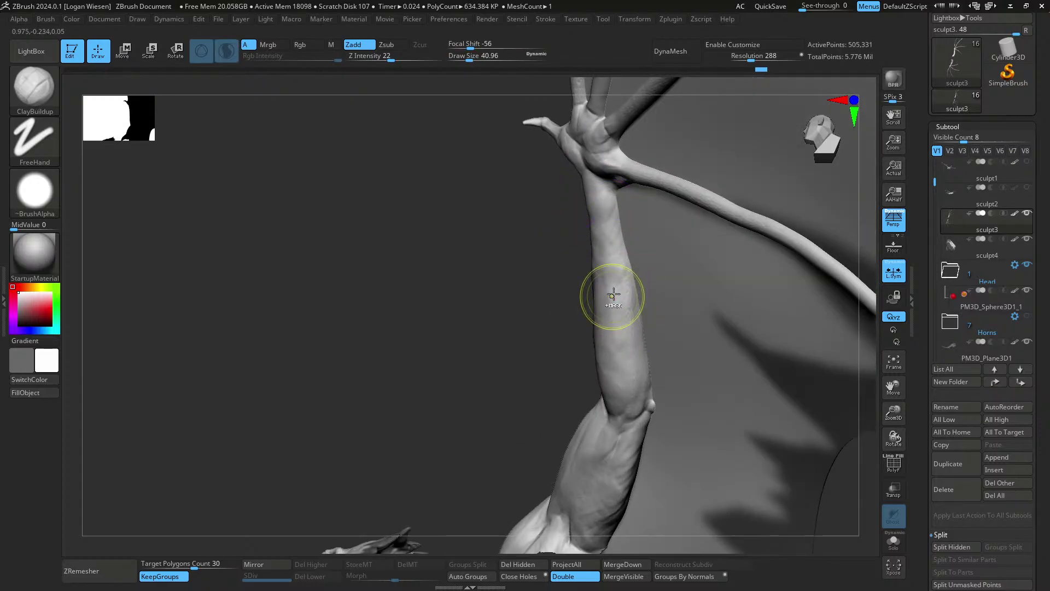
mouse_move(605, 294)
right_down()
mouse_move(622, 311)
mouse_move(606, 307)
mouse_move(616, 272)
mouse_move(596, 301)
right_up()
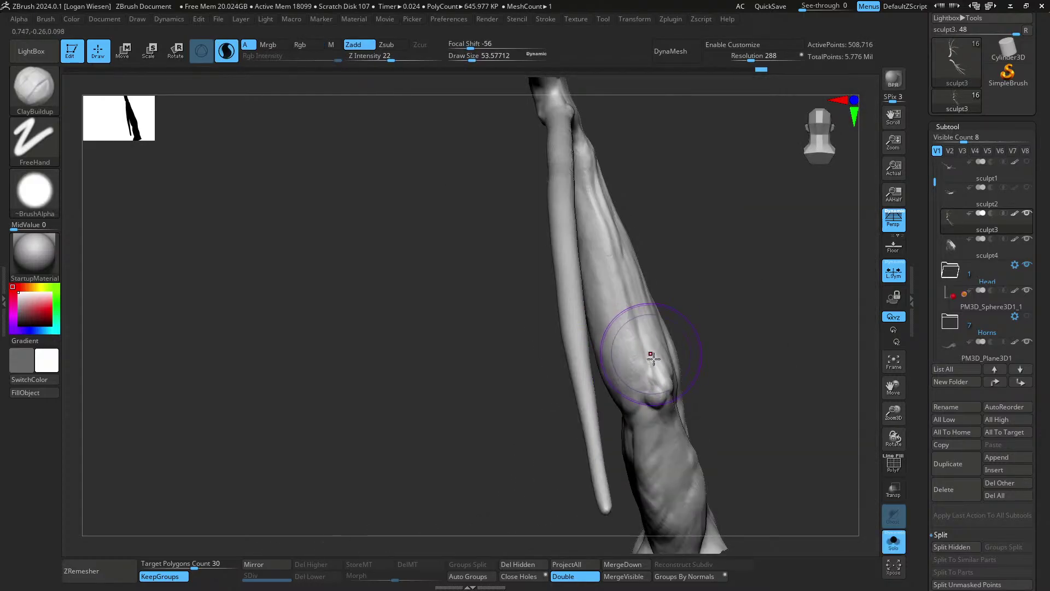
- Carve muscle grooves along the forearm from wrist to elbow with DamStandard at a draw size of about 36 to 41
right_drag(656, 340, 629, 296)
key(s)
drag(629, 297, 590, 228)
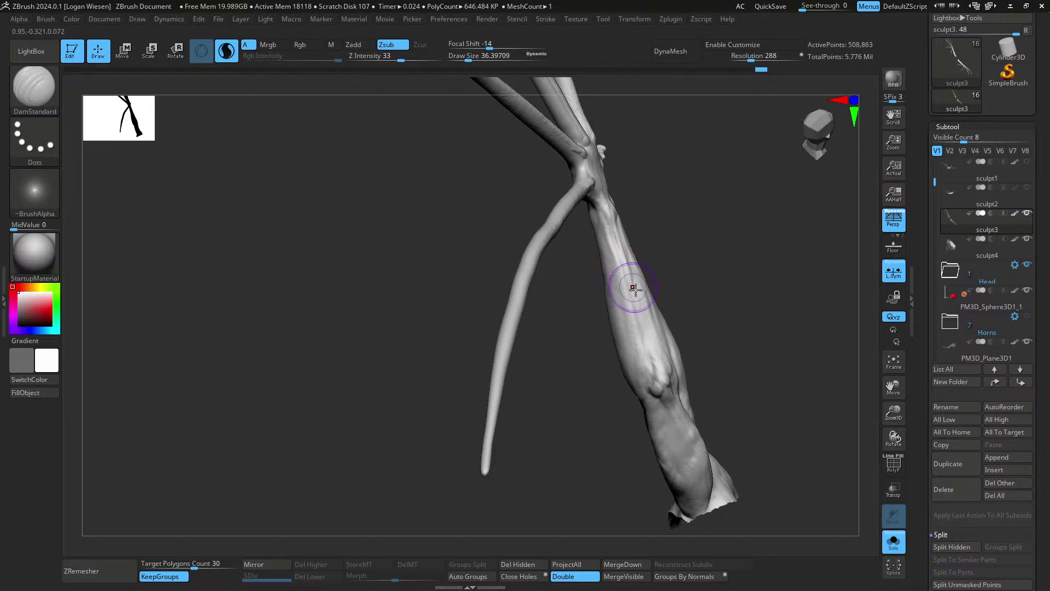
mouse_move(636, 297)
right_down()
mouse_move(638, 308)
mouse_move(621, 262)
right_up()
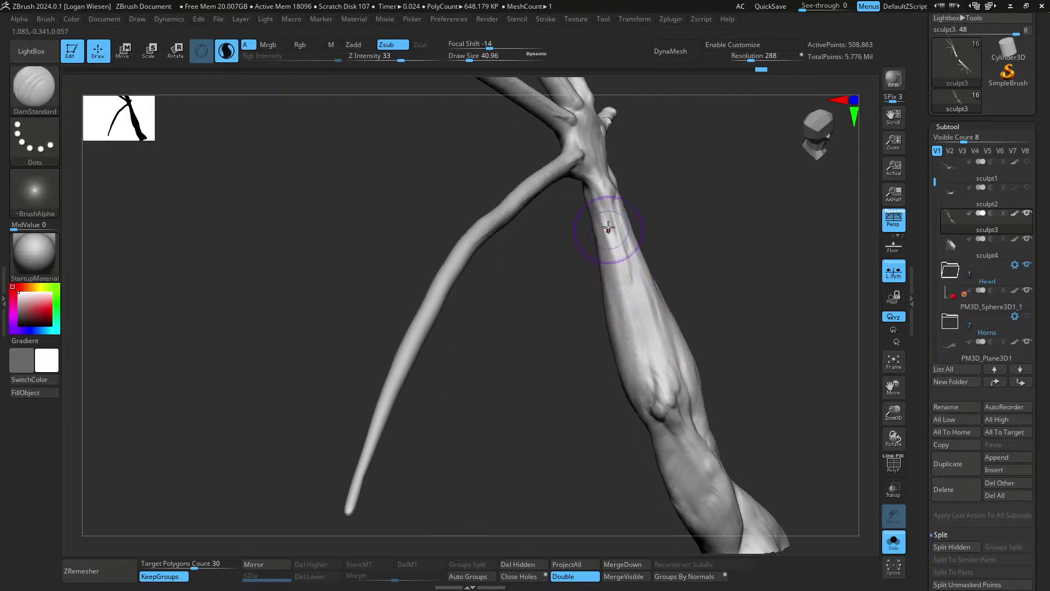
drag(656, 377, 678, 408)
mouse_move(638, 323)
right_down()
mouse_move(624, 289)
mouse_move(609, 323)
mouse_move(627, 246)
mouse_move(628, 265)
mouse_move(612, 211)
right_up()
- Build up the long muscle strand between wrist and elbow with ClayBuildup at a draw size of about 30
key(b)
key(c)
key(b)
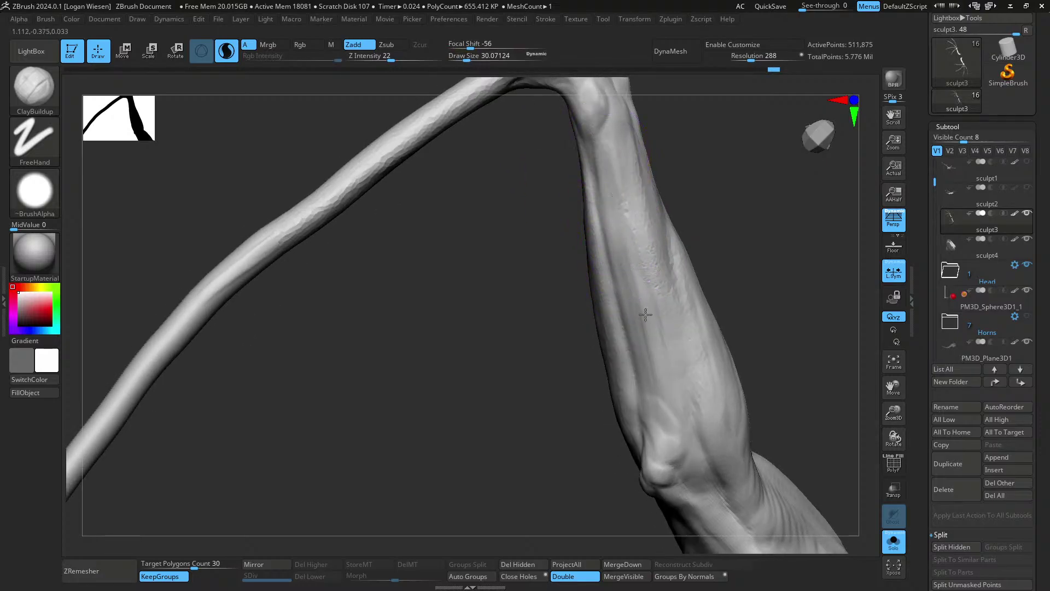
right_drag(646, 314, 624, 268)
drag(614, 211, 663, 366)
- Adjust the forearm's contour near the wrist with the Move Topological brush at a draw size of about 54 to 65
mouse_move(663, 365)
ctrl+right_down()
mouse_move(651, 307)
mouse_move(623, 322)
mouse_move(610, 272)
mouse_move(638, 239)
ctrl+right_up()
key(alt+s)
key(b)
key(m)
key(t)
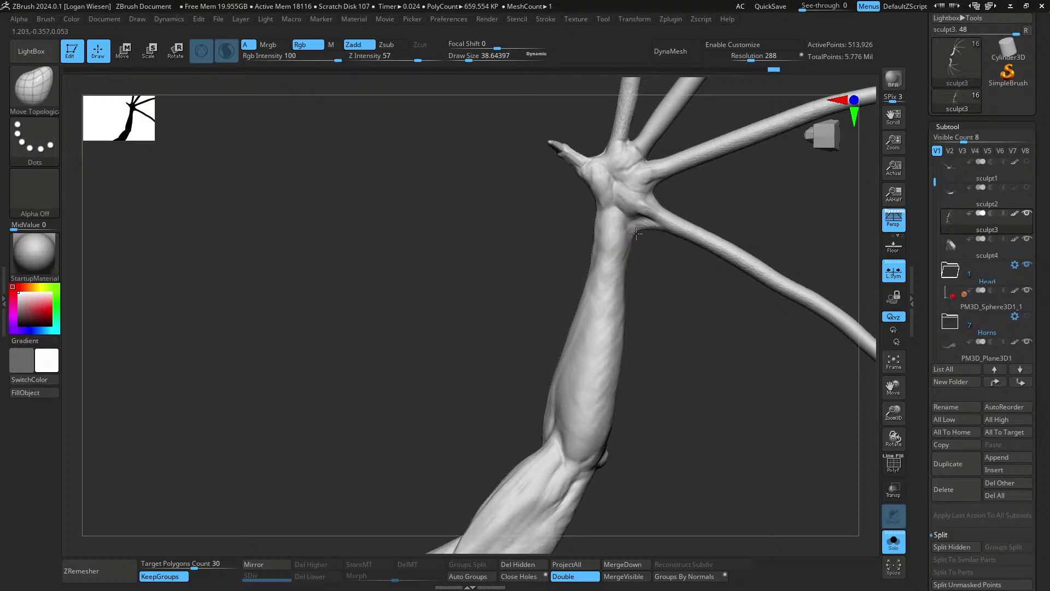
right_drag(674, 303, 715, 286)
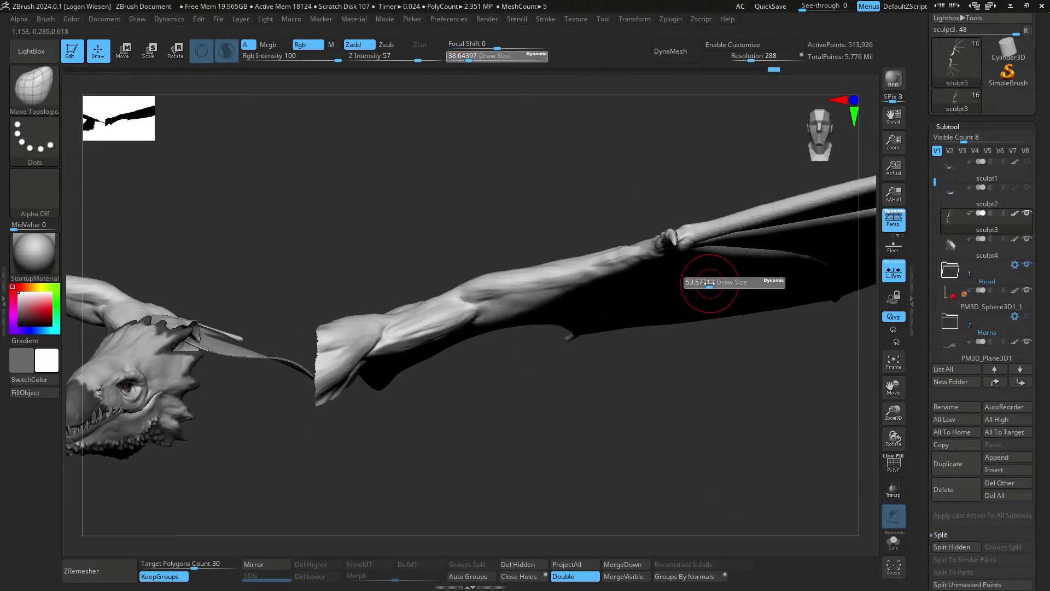
mouse_move(575, 262)
right_down()
mouse_move(624, 258)
mouse_move(640, 242)
right_up()
drag(642, 247, 630, 252)
key(bracketright)
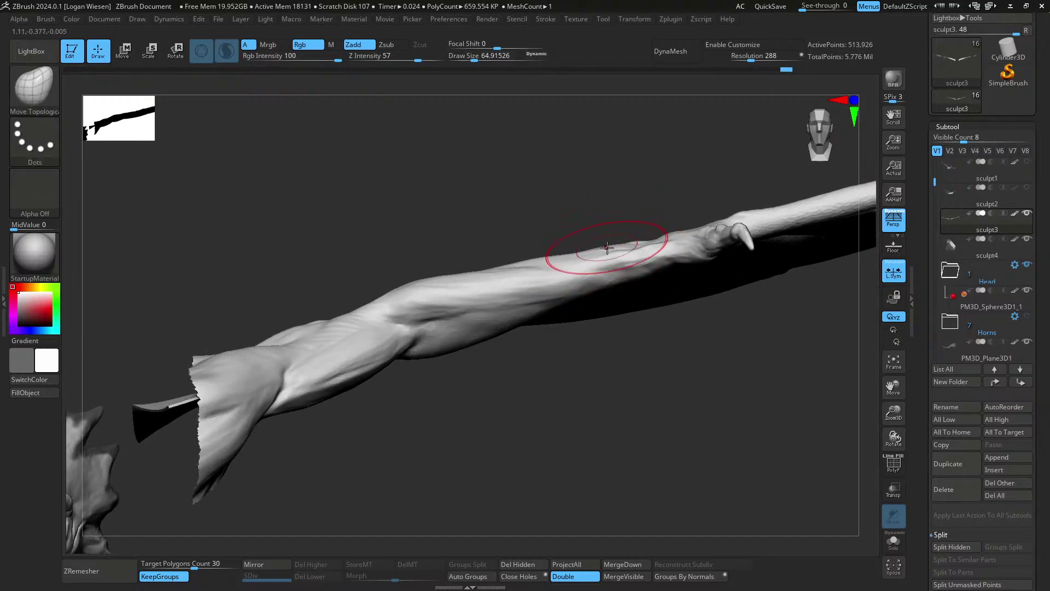
- Build up tendons from the upper forearm into the wing wrist with ClayBuildup at a draw size of about 39
mouse_move(622, 262)
right_down()
mouse_move(647, 304)
mouse_move(645, 294)
right_up()
key(b)
key(c)
key(b)
key(s)
right_drag(638, 235, 657, 211)
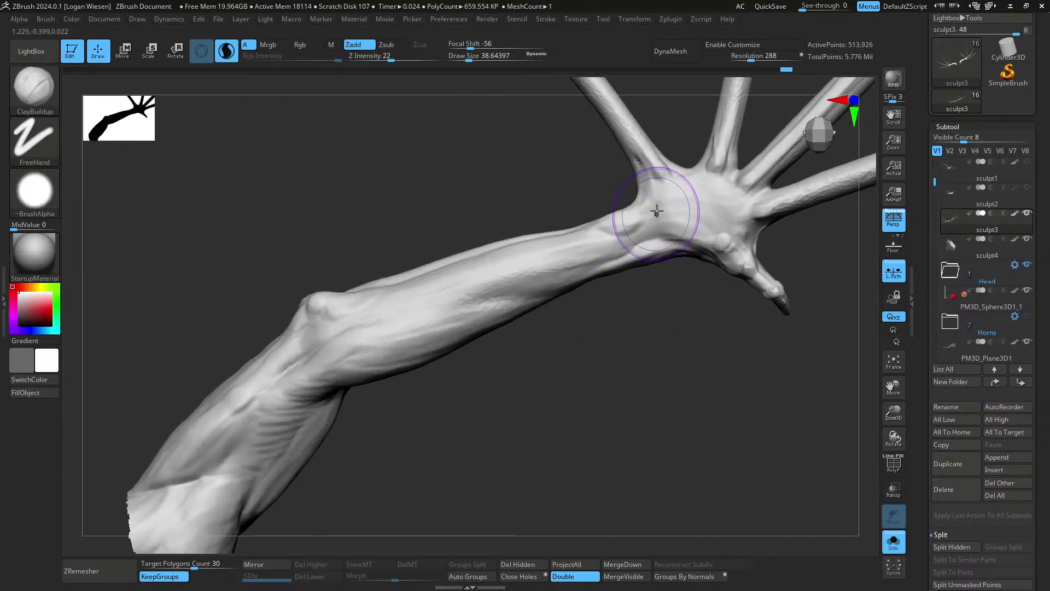
mouse_move(568, 254)
right_down()
mouse_move(668, 223)
mouse_move(636, 230)
right_up()
right_drag(572, 280, 637, 242)
drag(637, 241, 680, 230)
right_drag(680, 230, 588, 201)
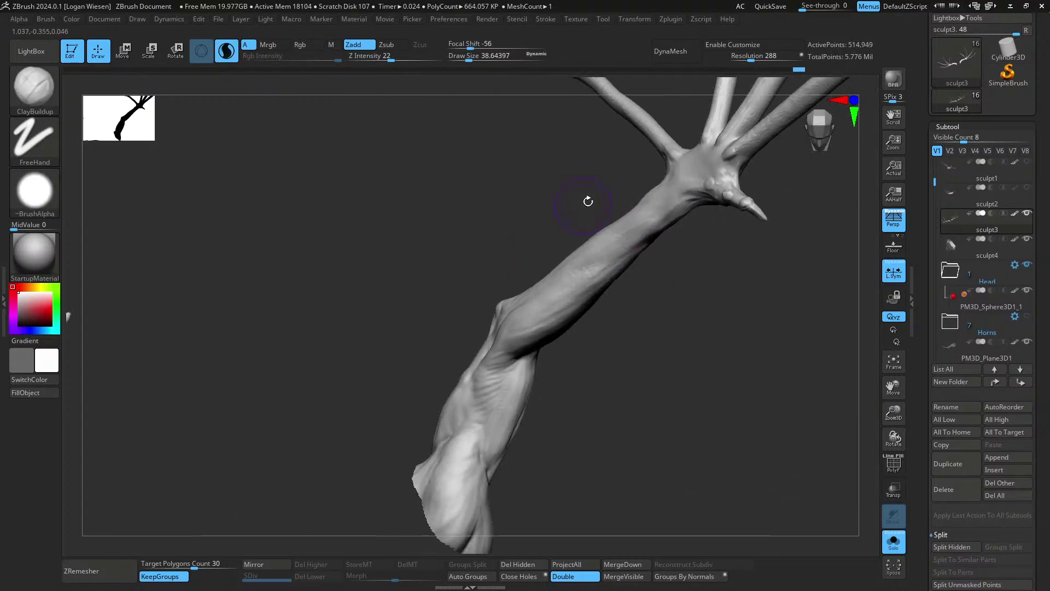
- Add muscle volume along the top of the forearm with ClayBuildup at a draw size of about 32 to 39
drag(623, 248, 574, 274)
mouse_move(574, 273)
right_down()
mouse_move(590, 272)
mouse_move(481, 293)
right_up()
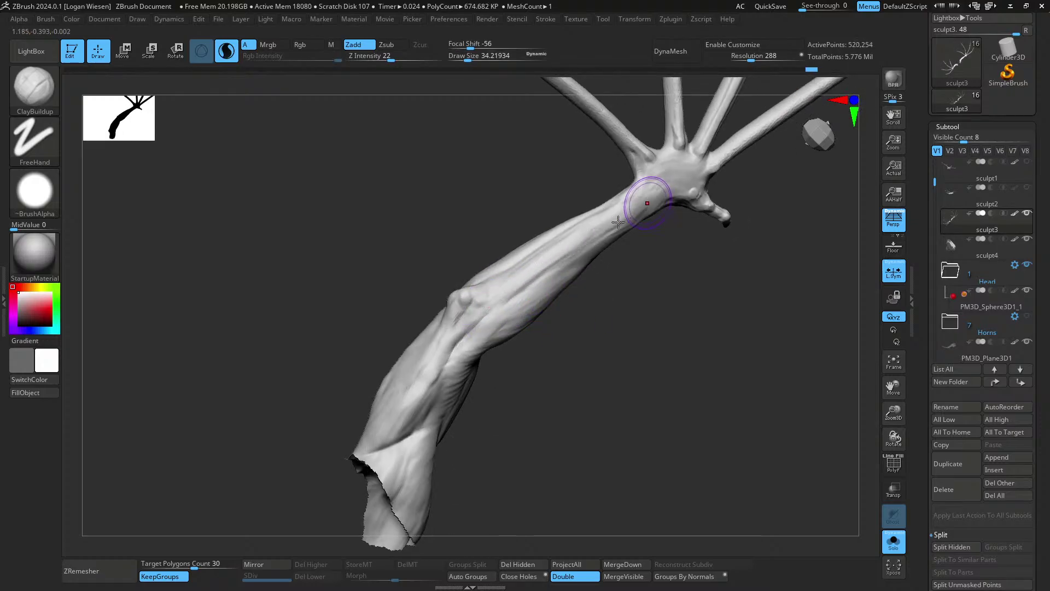
right_drag(633, 214, 558, 293)
right_drag(591, 236, 629, 196)
drag(627, 165, 560, 243)
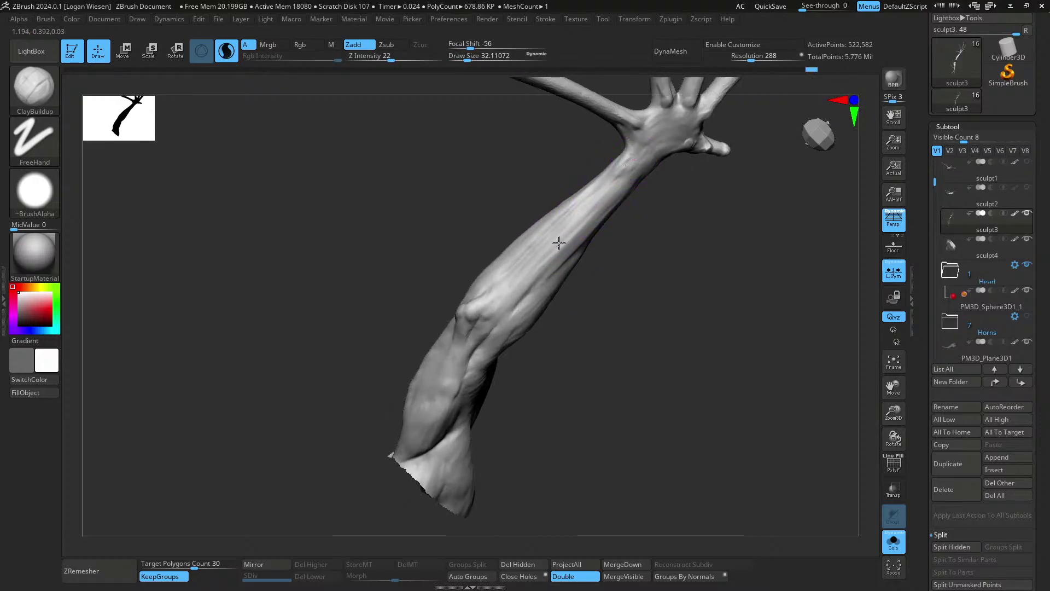
- Sharpen the grooves between the forearm muscles and around the elbow with DamStandard at a draw size of about 30
mouse_move(508, 308)
right_down()
mouse_move(508, 296)
mouse_move(547, 275)
right_up()
key(b)
key(m)
key(v)
key(b)
key(s)
key(h)
key(b)
key(d)
key(s)
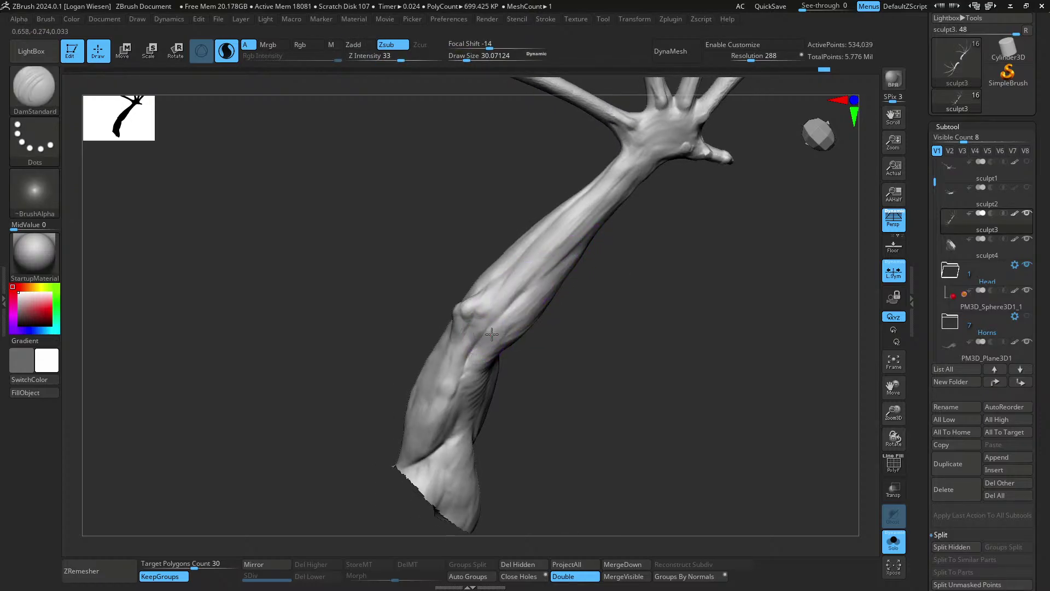
right_drag(492, 333, 520, 253)
drag(499, 289, 506, 274)
mouse_move(507, 295)
right_down()
mouse_move(565, 330)
mouse_move(569, 306)
right_up()
mouse_move(569, 307)
ctrl+right_down()
mouse_move(566, 273)
mouse_move(581, 269)
mouse_move(556, 286)
mouse_move(527, 264)
ctrl+right_up()
- Reshape the forearm's silhouette with the Move Topological brush at a draw size of about 54 to 87
key(b)
key(m)
key(t)
key(s)
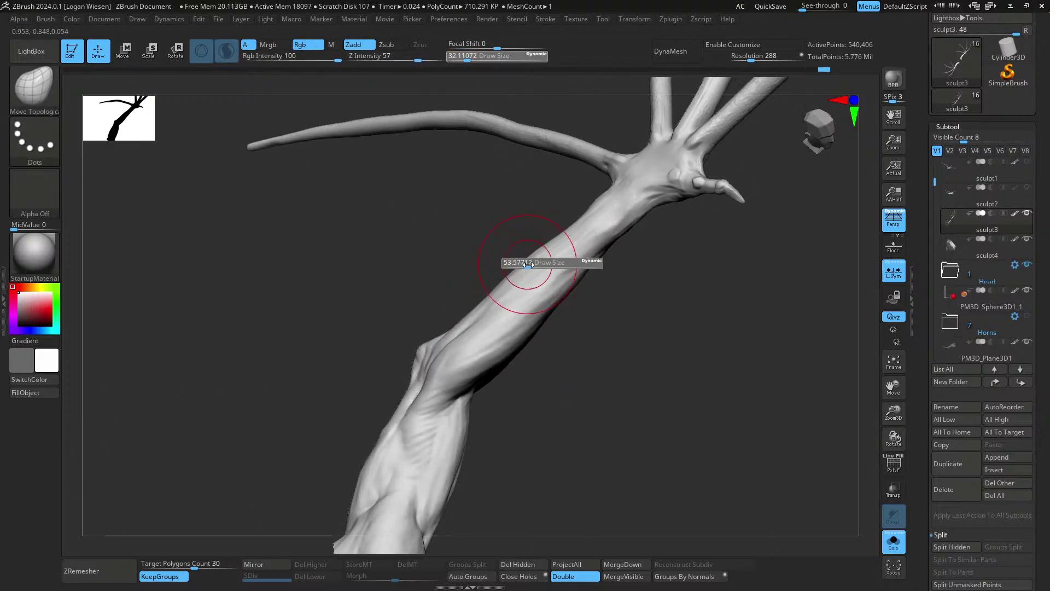
drag(520, 275, 528, 264)
mouse_move(550, 304)
right_down()
mouse_move(560, 324)
mouse_move(534, 336)
mouse_move(511, 243)
mouse_move(527, 328)
right_up()
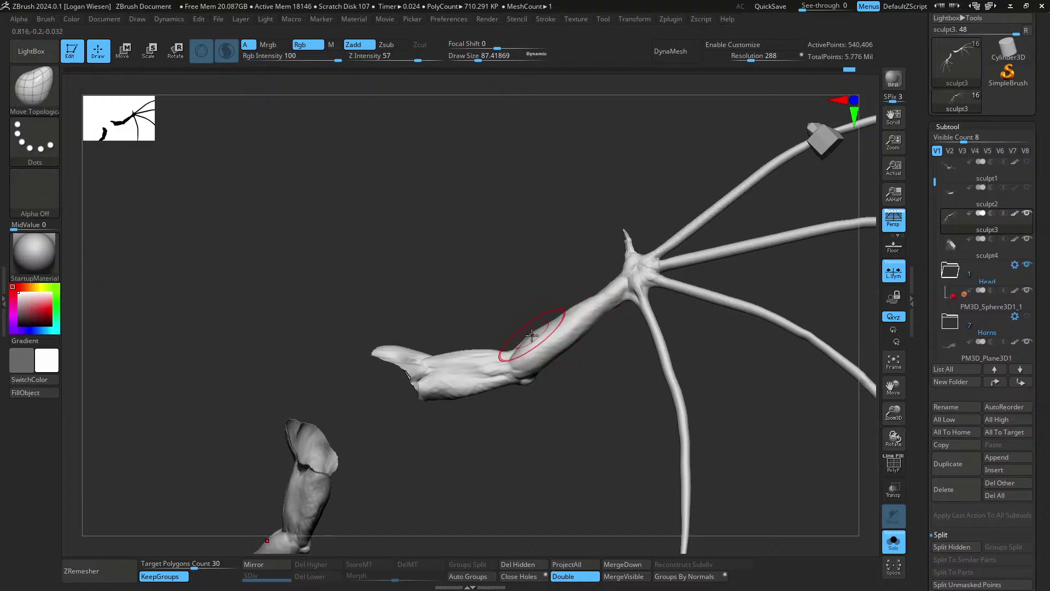
mouse_move(564, 327)
right_down()
mouse_move(610, 386)
mouse_move(575, 323)
right_up()
drag(576, 306, 563, 298)
- Fine-tune the forearm and elbow profile with the Move Topological brush at a draw size of about 65
mouse_move(563, 298)
right_down()
mouse_move(628, 296)
mouse_move(574, 345)
mouse_move(540, 316)
mouse_move(576, 341)
right_up()
drag(573, 345, 584, 334)
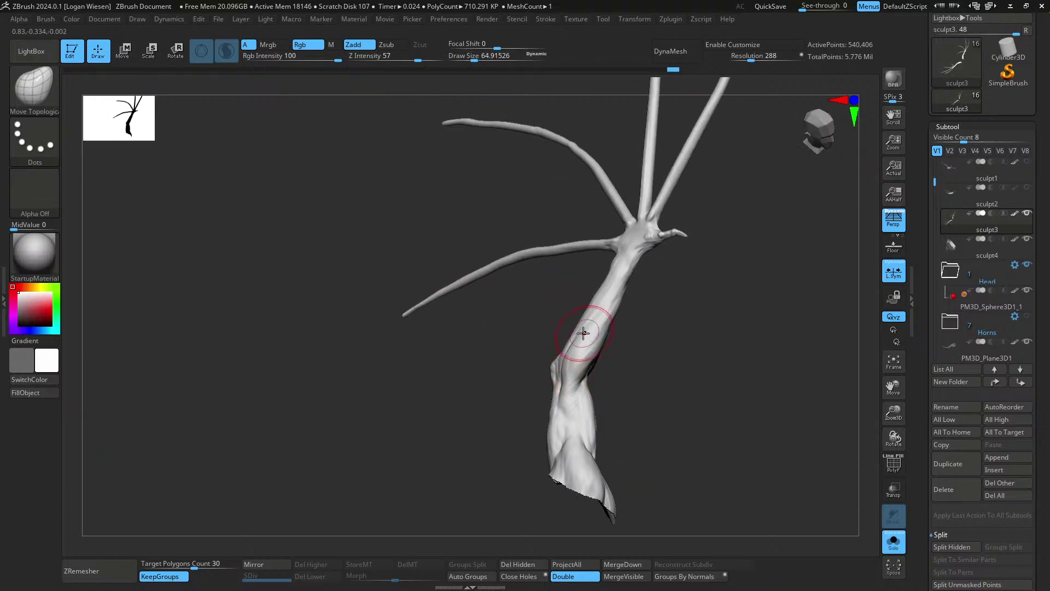
mouse_move(585, 330)
right_down()
mouse_move(605, 354)
mouse_move(544, 390)
right_up()
key(s)
drag(543, 391, 535, 409)
key(s)
mouse_move(536, 404)
right_down()
mouse_move(525, 334)
mouse_move(577, 243)
mouse_move(601, 276)
right_up()
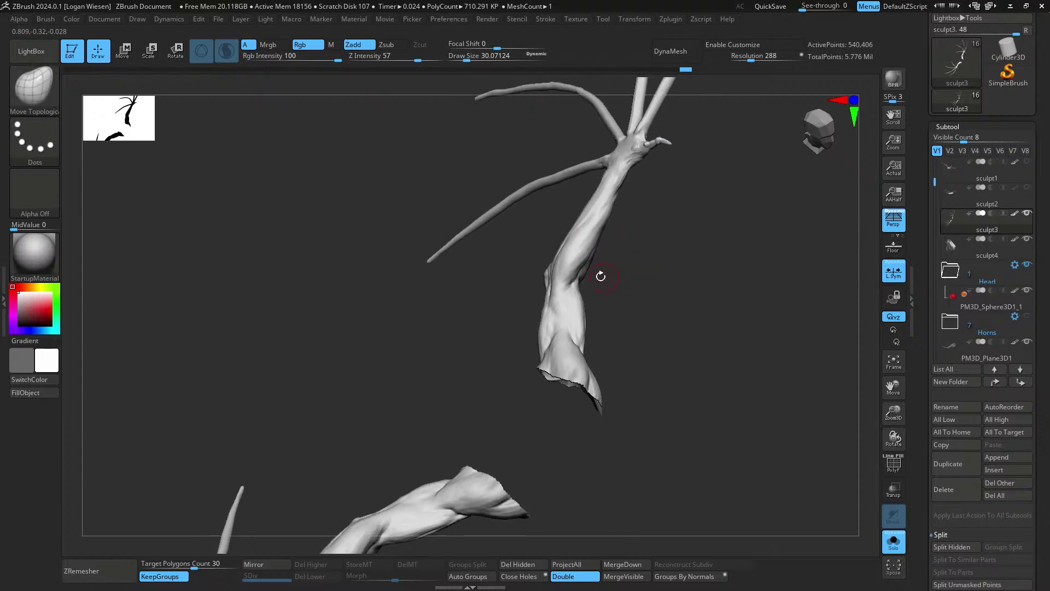
- Show the hidden body parts again, set the draw size to about 98, and save the file
mouse_move(670, 305)
right_down()
mouse_move(625, 291)
mouse_move(661, 380)
right_up()
key(f)
right_drag(649, 305, 639, 308)
key(s)
drag(639, 308, 652, 309)
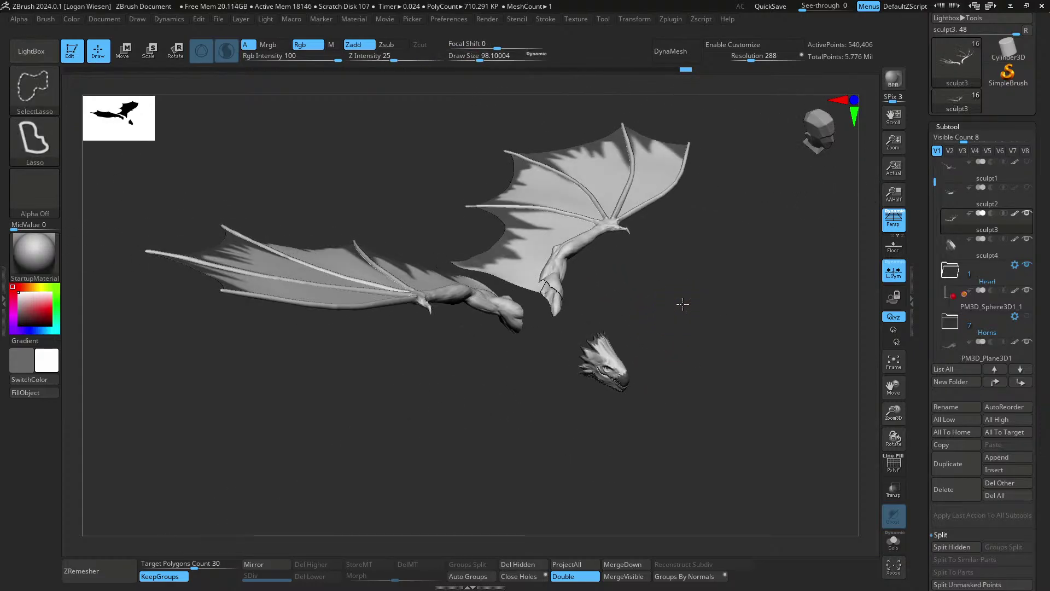
ctrl+shift+click(682, 321)
mouse_move(681, 323)
right_down()
mouse_move(626, 280)
mouse_move(585, 289)
mouse_move(582, 264)
mouse_move(656, 302)
mouse_move(669, 290)
mouse_move(645, 286)
mouse_move(686, 328)
right_up()
key(ctrl)
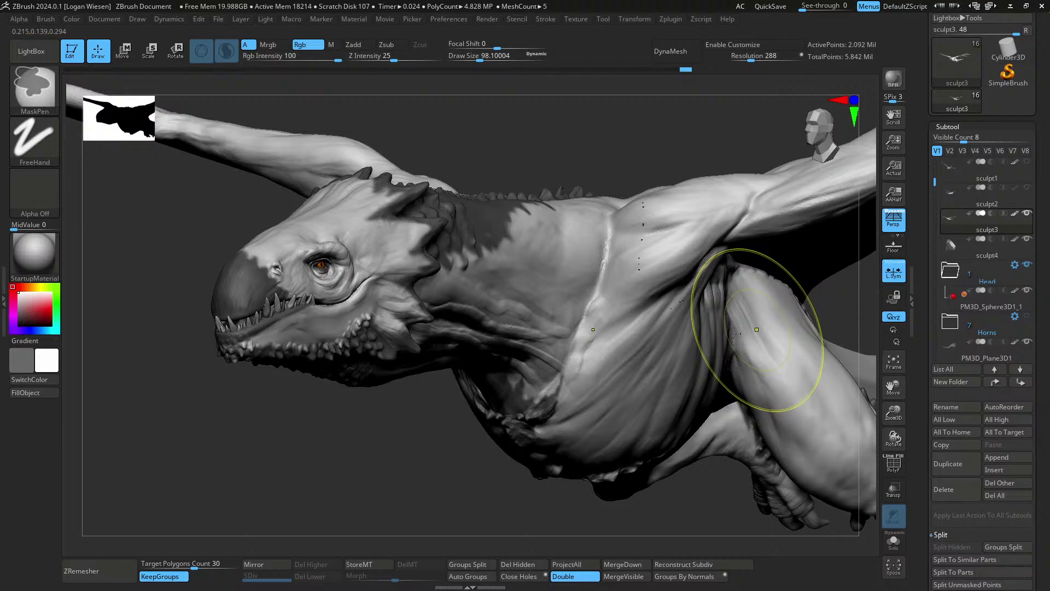
key(ctrl+s)
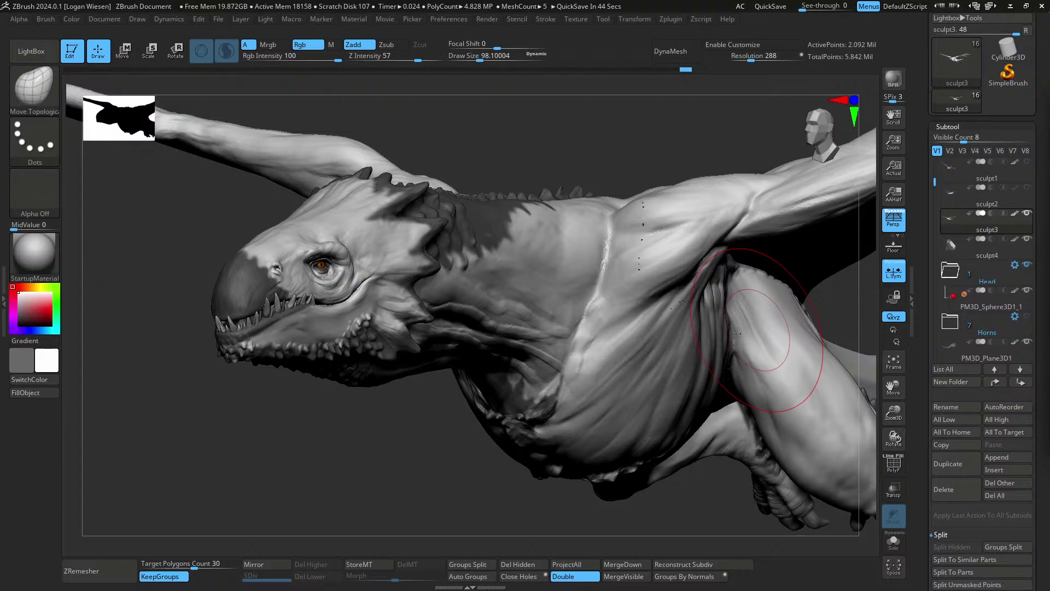
- Examine the reference images Koba_Pose_01_01.png and Caesar_Head_Final.jpg at window and full-screen size, and close or shrink each one again
scroll(626, 314, up, 1)
scroll(613, 310, down, 1)
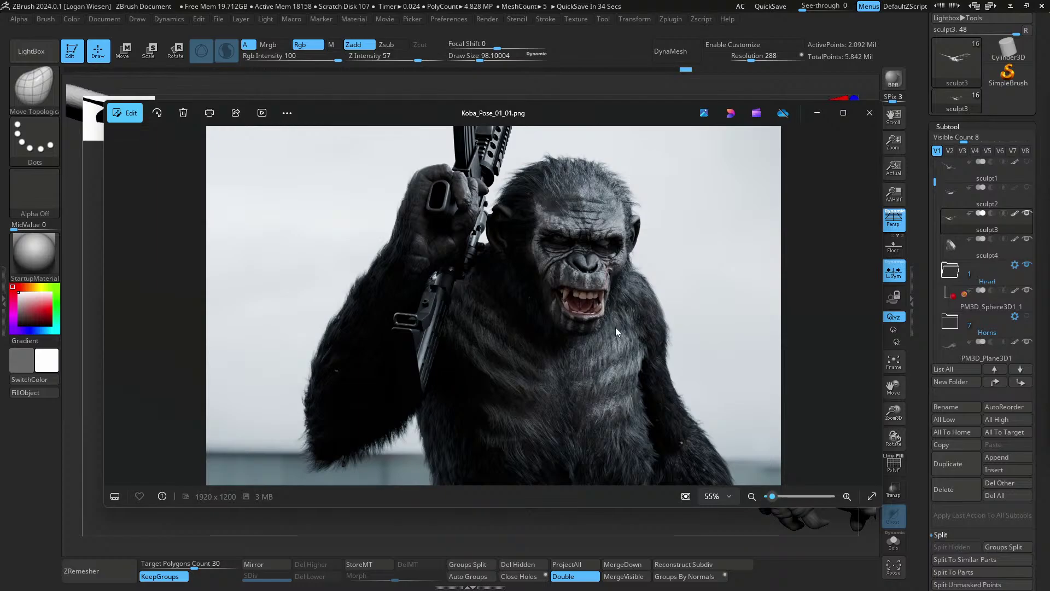
mouse_move(642, 116)
mouse_down()
mouse_move(666, 107)
mouse_move(647, 104)
mouse_up()
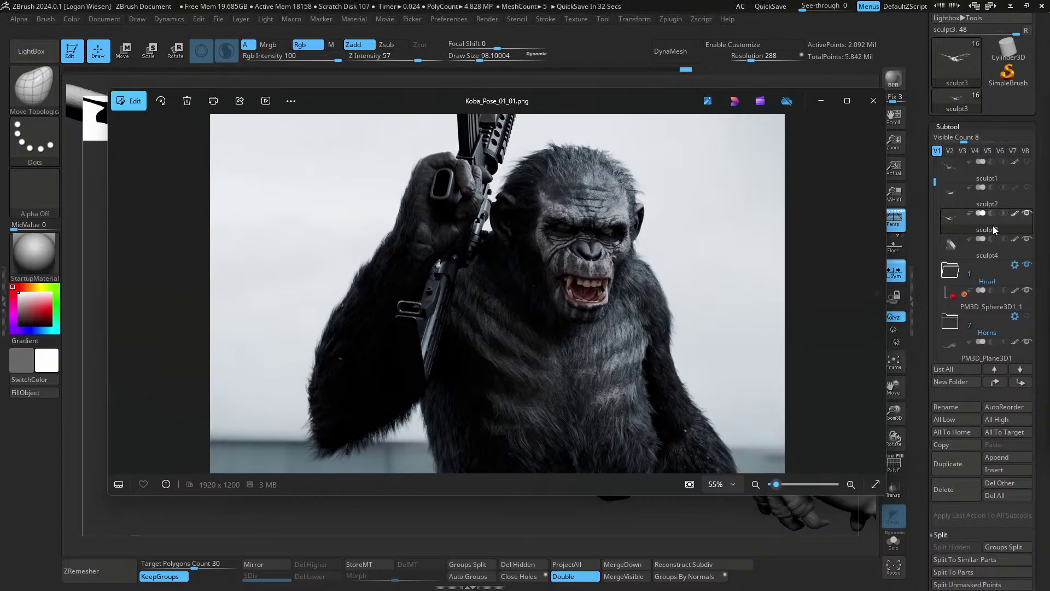
click(873, 100)
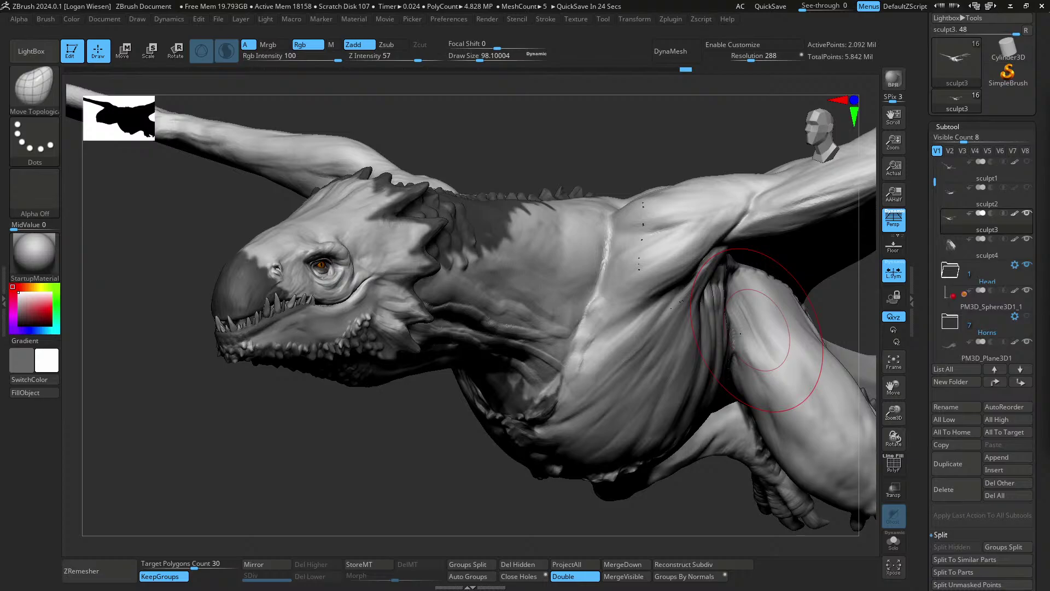
key(alt+Tab)
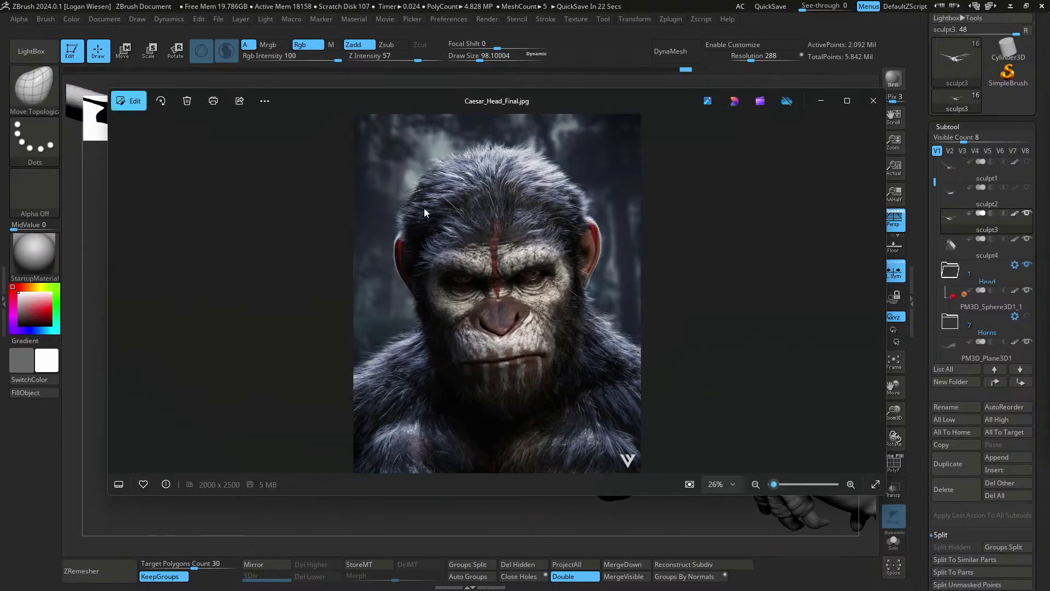
click(847, 101)
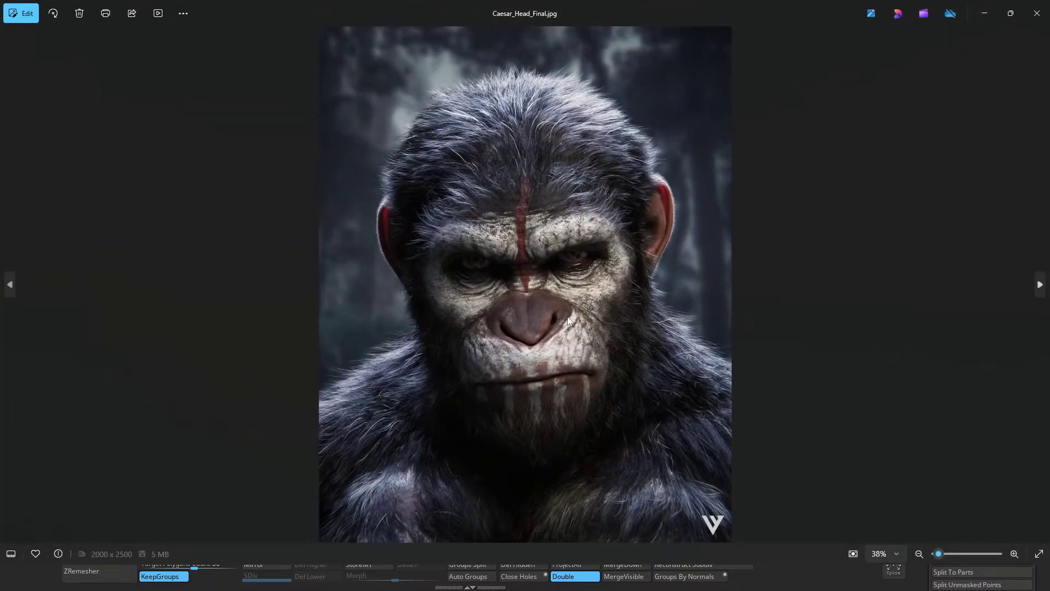
click(1007, 15)
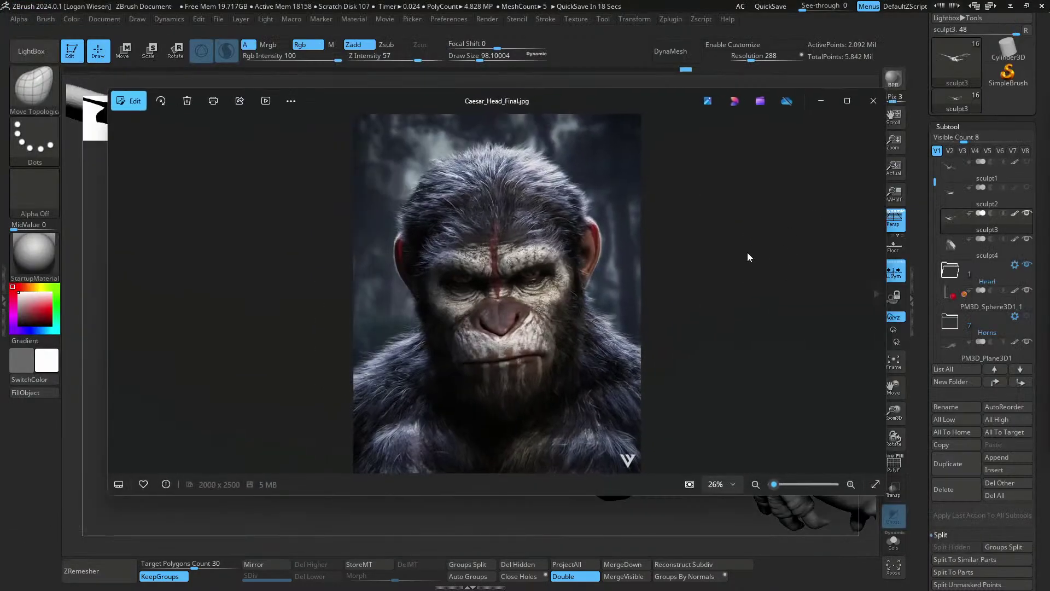
drag(884, 222, 473, 257)
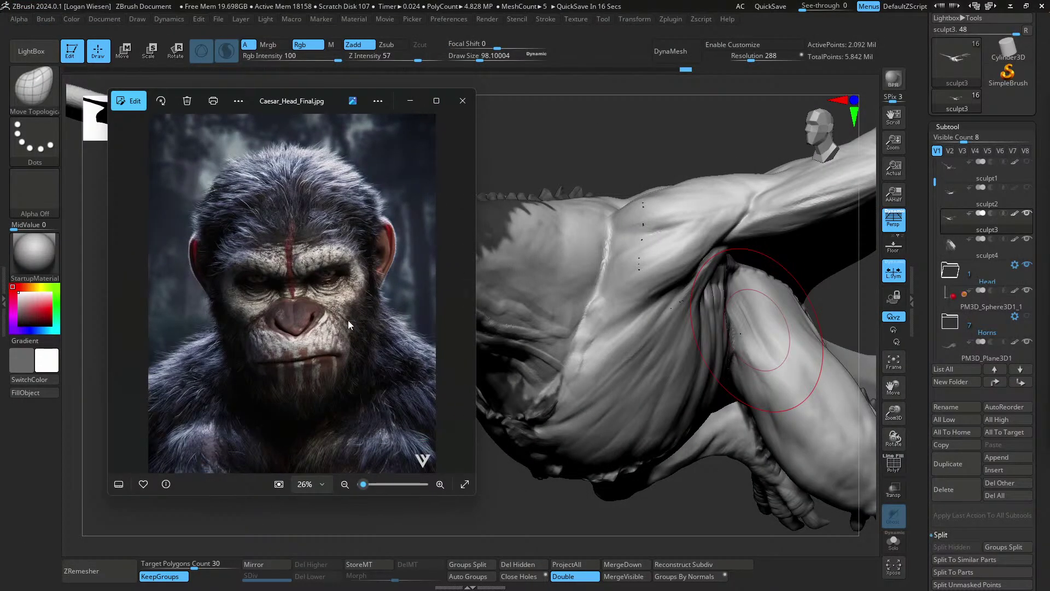
click(463, 101)
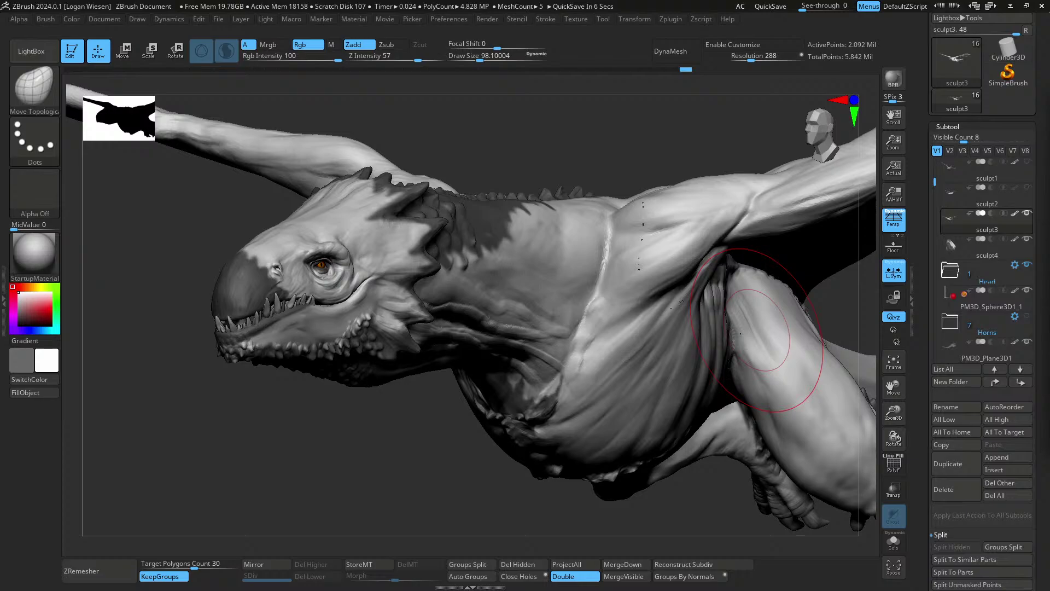
key(alt+Tab)
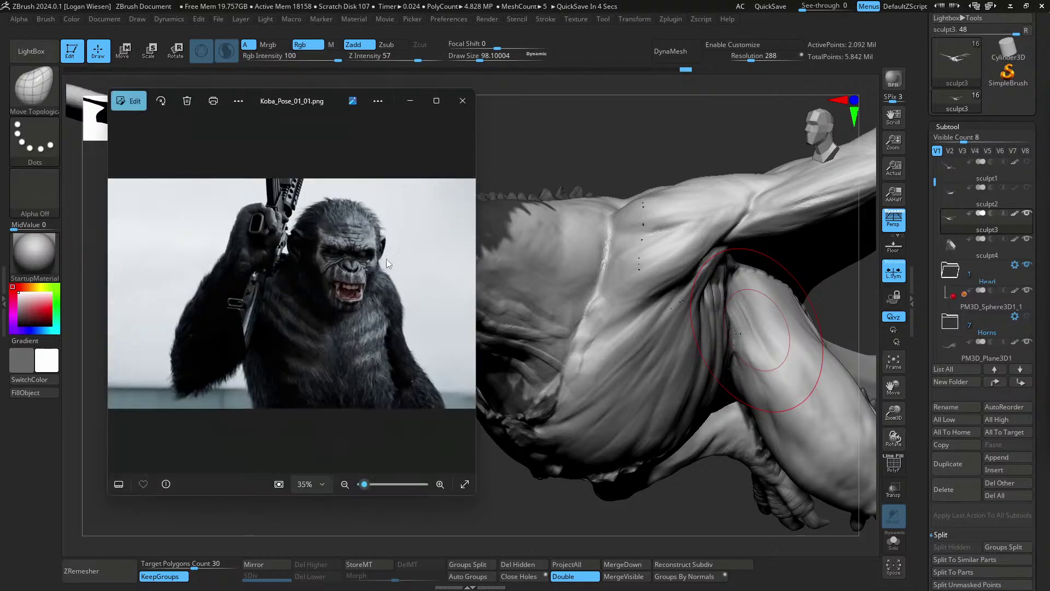
click(436, 102)
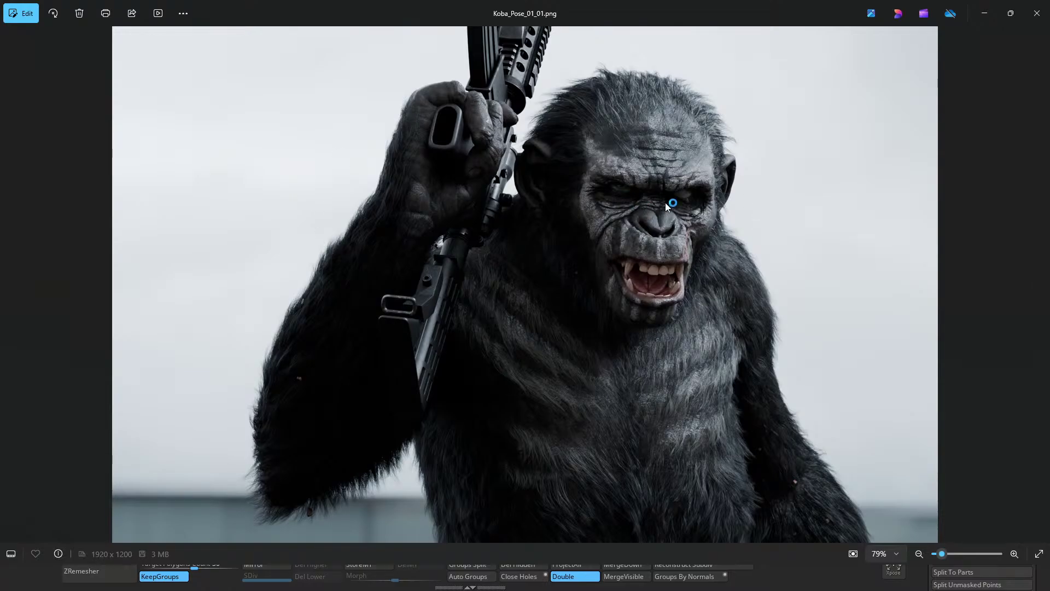
click(1031, 16)
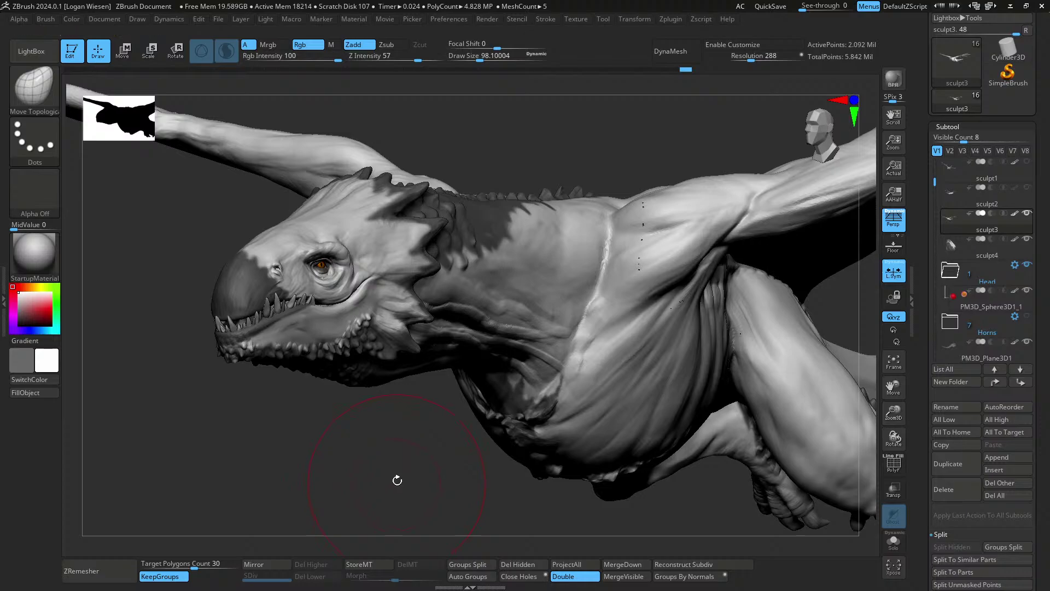
- Build up the muscle on the front of the shoulder with ClayBuildup at a draw size of about 43
mouse_move(653, 313)
right_down()
mouse_move(684, 328)
mouse_move(658, 300)
mouse_move(679, 312)
right_up()
key(s)
key(s)
drag(663, 294, 653, 294)
right_drag(653, 293, 650, 279)
ctrl+right_drag(695, 341, 680, 331)
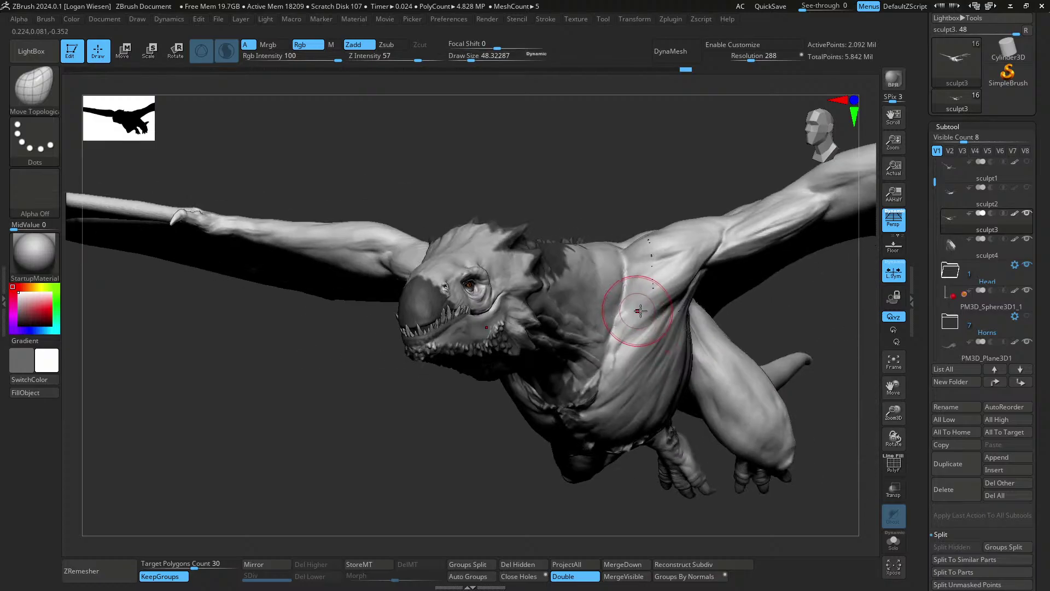
key(b)
key(c)
key(b)
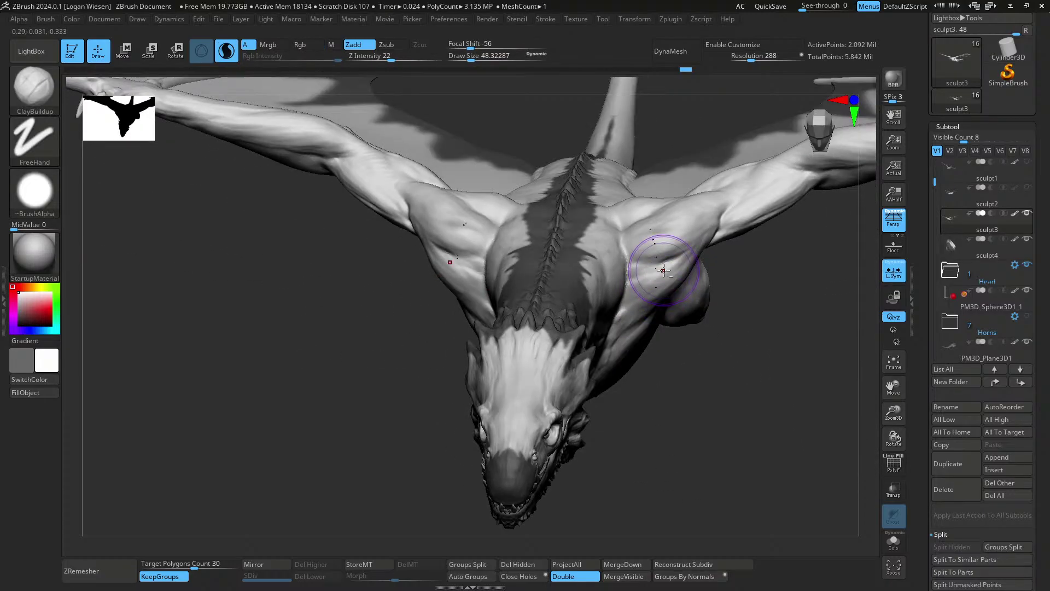
mouse_move(657, 267)
right_down()
mouse_move(656, 319)
mouse_move(650, 228)
right_up()
key(s)
drag(660, 278, 635, 280)
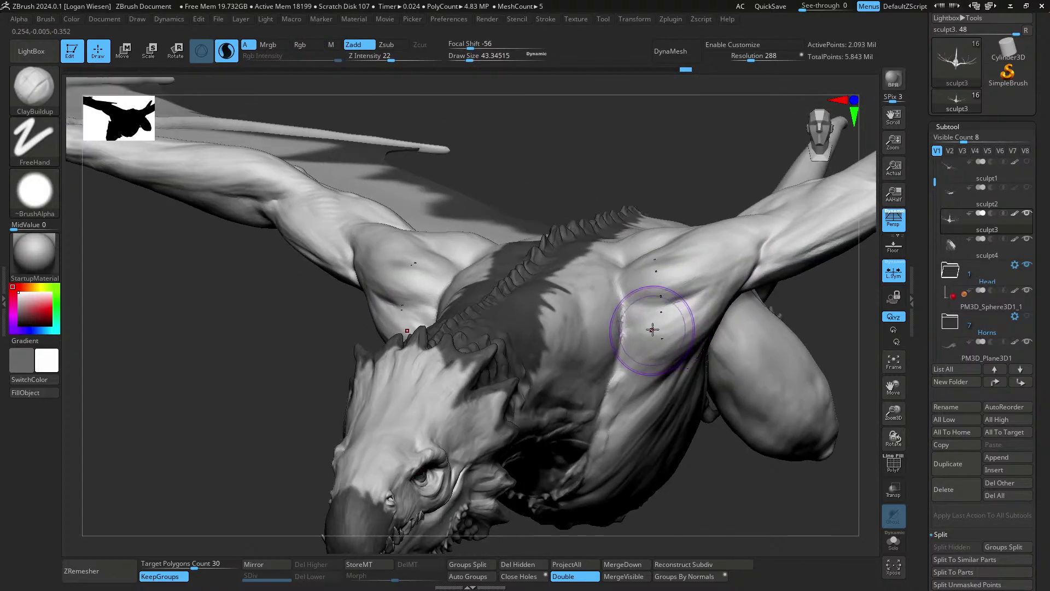
drag(653, 329, 638, 341)
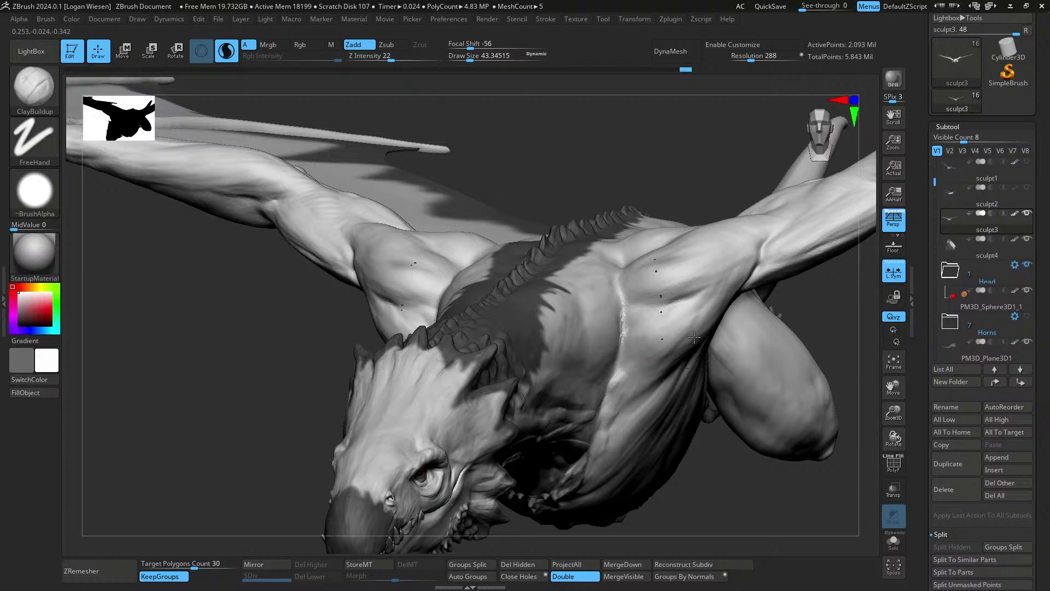
ctrl+right_drag(699, 349, 682, 368)
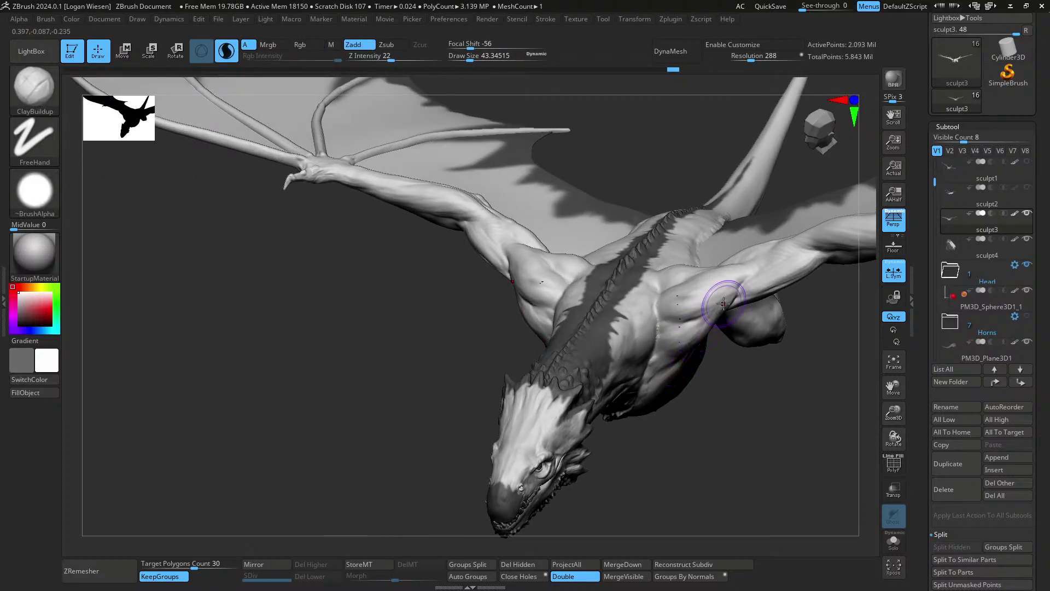
- Refine the shoulder muscle's edge beside the neck with ClayBuildup at a draw size of about 21
right_drag(724, 304, 665, 327)
ctrl+right_drag(664, 326, 672, 354)
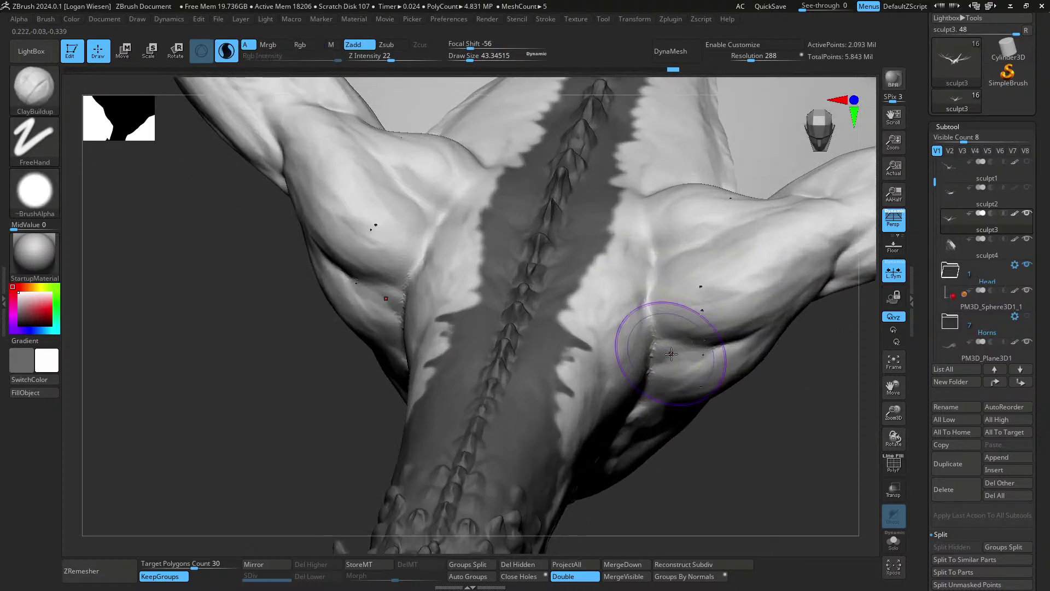
key(s)
drag(664, 333, 657, 333)
mouse_move(658, 333)
right_down()
mouse_move(679, 350)
mouse_move(588, 302)
mouse_move(685, 298)
mouse_move(657, 316)
mouse_move(675, 359)
mouse_move(694, 317)
mouse_move(708, 340)
mouse_move(680, 296)
mouse_move(638, 316)
right_up()
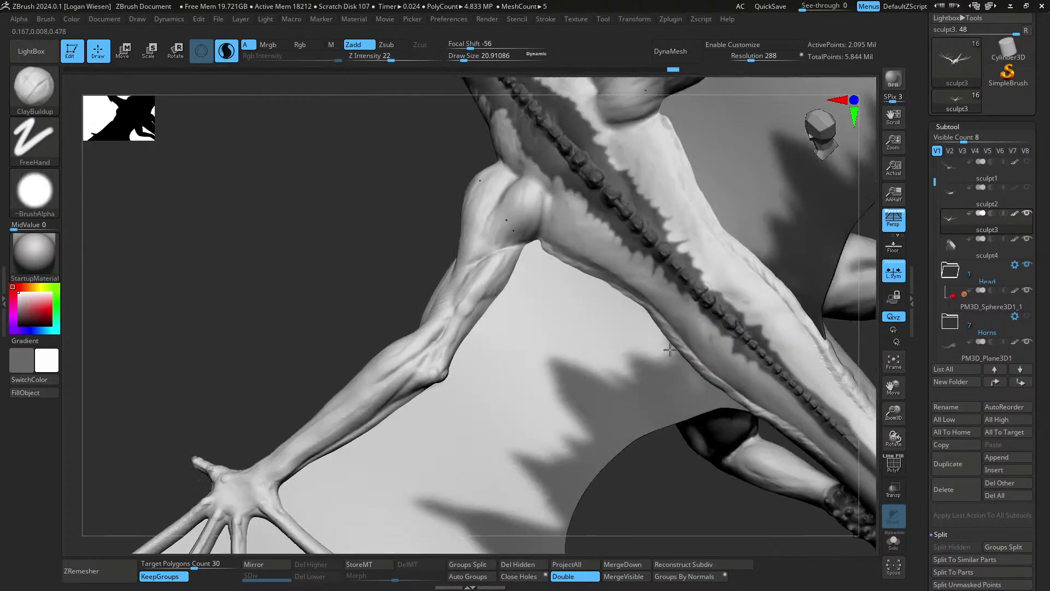
- Adjust the flank contour and the junction behind the wing arm with Move Topological at a draw size of about 59 to 65
key(b)
key(m)
key(t)
key(s)
drag(634, 315, 644, 316)
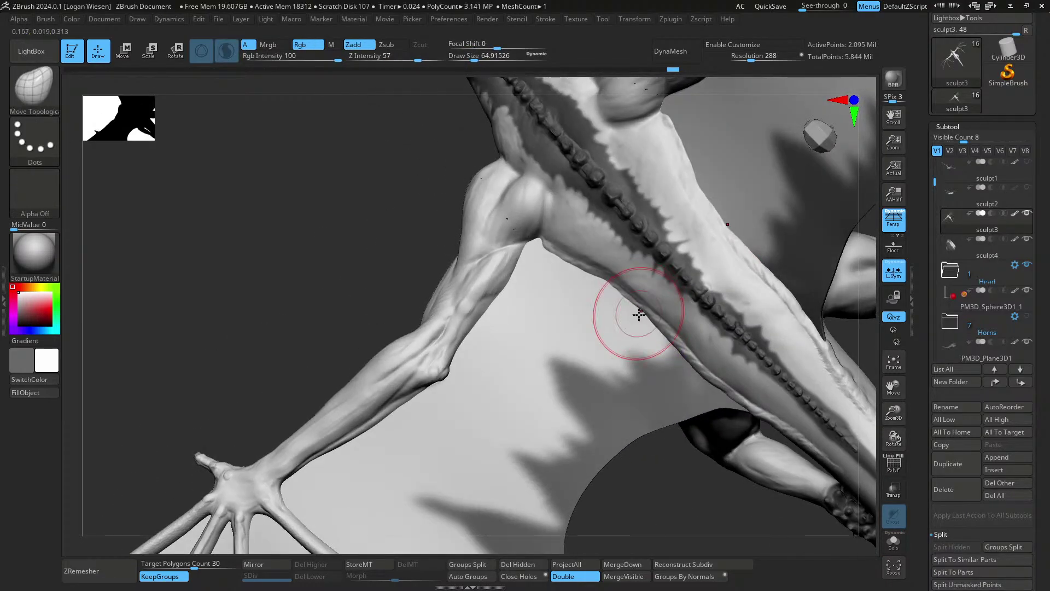
right_drag(570, 249, 534, 263)
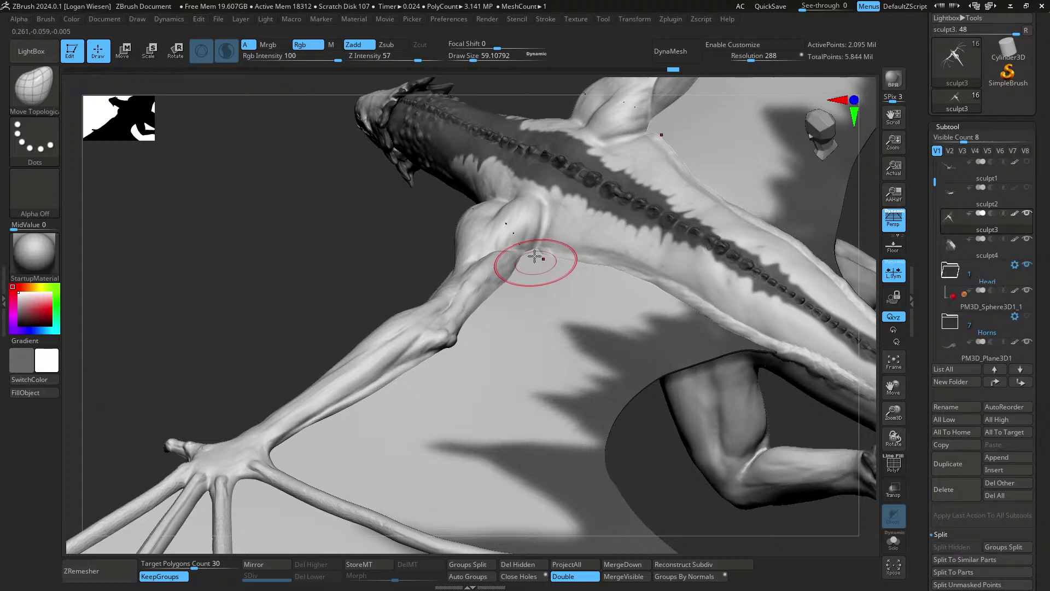
drag(535, 257, 533, 255)
mouse_move(531, 251)
right_down()
mouse_move(542, 290)
mouse_move(548, 261)
mouse_move(497, 219)
mouse_move(527, 268)
right_up()
- Isolate the sculpt3 subtool and fill out the armpit area behind the shoulder with ClayBuildup at a draw size of about 28
key(alt+s)
key(b)
key(c)
key(b)
key(s)
drag(527, 269, 520, 268)
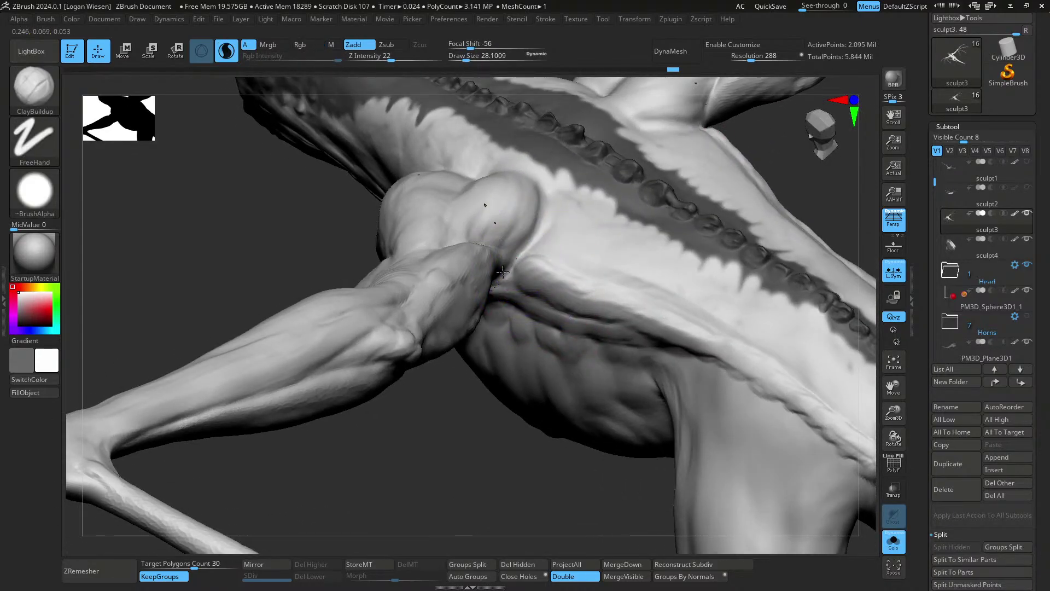
- Polypaint the top of the flank fold behind the wing arm in white with the Standard brush at a draw size of about 23
key(alt+s)
mouse_move(544, 300)
right_down()
mouse_move(591, 317)
mouse_move(576, 335)
mouse_move(673, 229)
mouse_move(594, 274)
mouse_move(589, 312)
right_up()
key(alt+s)
right_drag(678, 311, 597, 285)
key(b)
key(s)
key(t)
drag(597, 285, 583, 245)
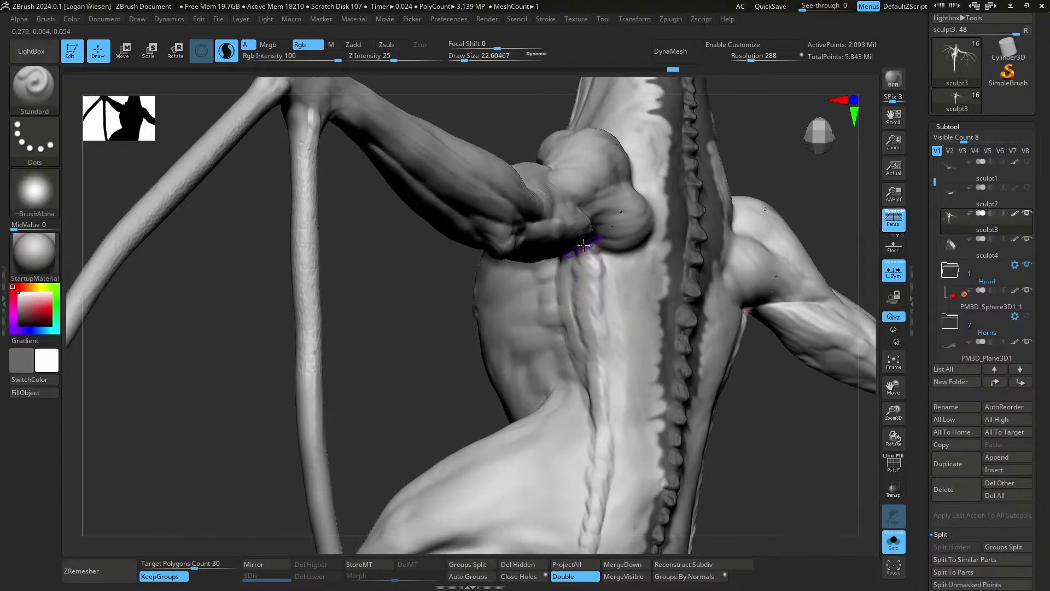
- Touch up the white paint around the wing arm and flank with the Standard brush at a draw size of about 18
right_drag(582, 279, 605, 260)
mouse_move(627, 323)
right_down()
mouse_move(635, 344)
mouse_move(655, 304)
mouse_move(569, 310)
mouse_move(651, 317)
mouse_move(684, 309)
mouse_move(599, 300)
mouse_move(713, 299)
mouse_move(605, 351)
mouse_move(626, 301)
mouse_move(626, 346)
mouse_move(685, 344)
mouse_move(722, 327)
mouse_move(667, 370)
mouse_move(703, 286)
mouse_move(615, 323)
mouse_move(610, 345)
mouse_move(627, 327)
right_up()
key(ctrl)
key([)
drag(627, 327, 628, 316)
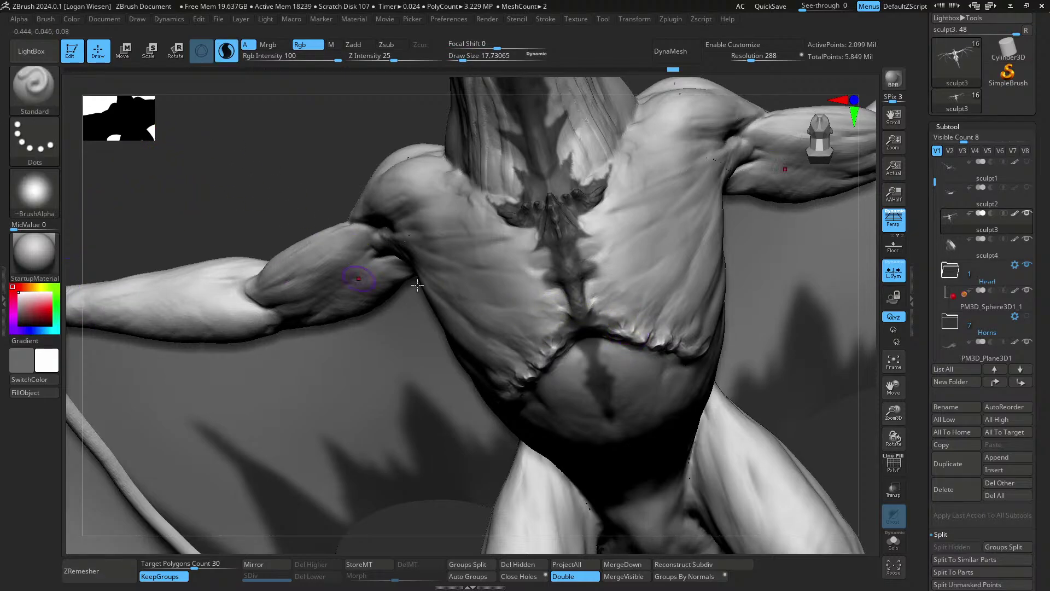
- With Sculptris Pro turned off, polypaint the crease below the chest muscles in gray at a draw size of about 11
key(v)
right_drag(605, 352, 597, 324)
key([)
key([)
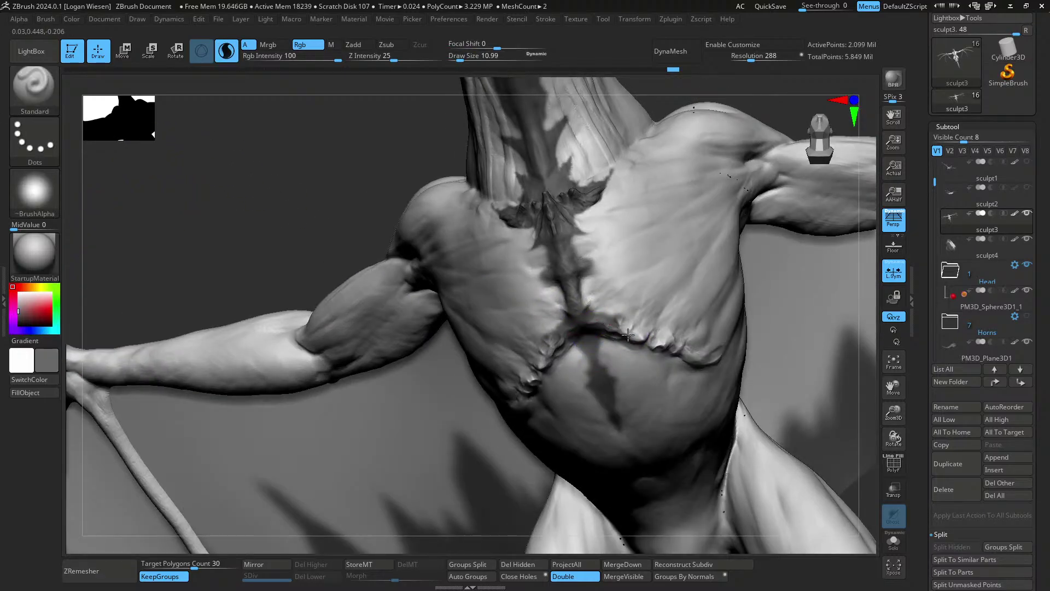
click(226, 51)
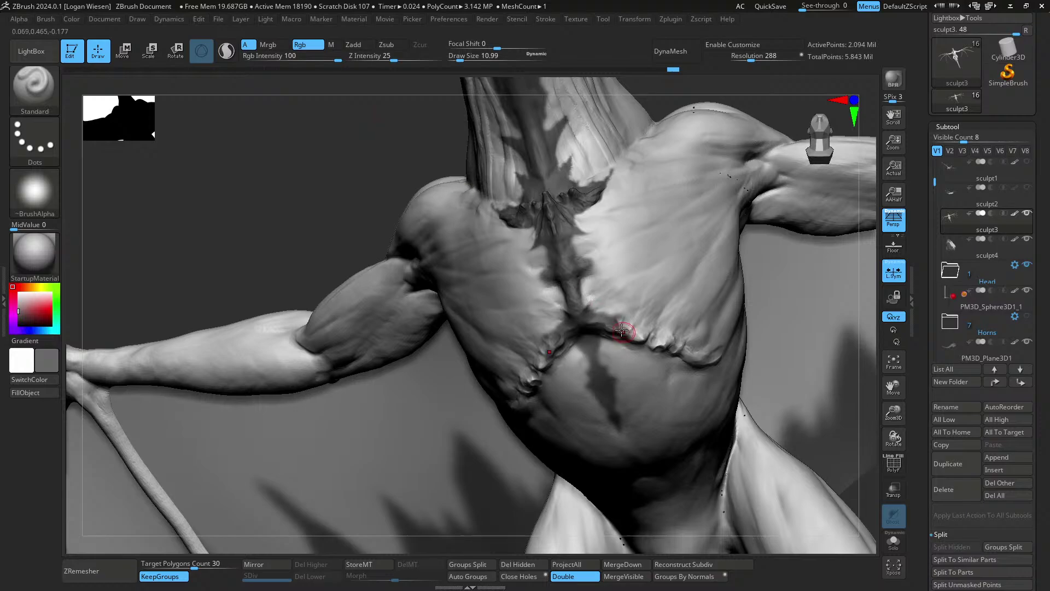
drag(639, 336, 627, 332)
right_drag(651, 339, 648, 341)
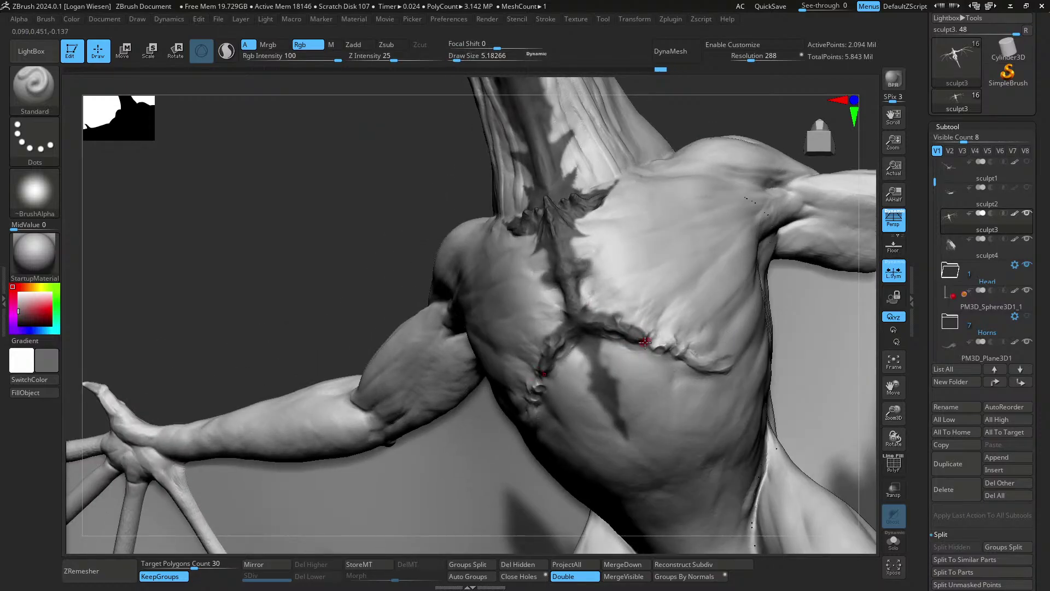
- Extend the gray paint outward along the chest crease with the Standard brush at a draw size of about 5
drag(637, 339, 646, 339)
right_drag(653, 331, 657, 351)
drag(642, 337, 724, 382)
- Darken the outer end of the chest crease in gray at a draw size of about 10, checking the stroke with undo and redo
key(s)
right_drag(727, 387, 735, 380)
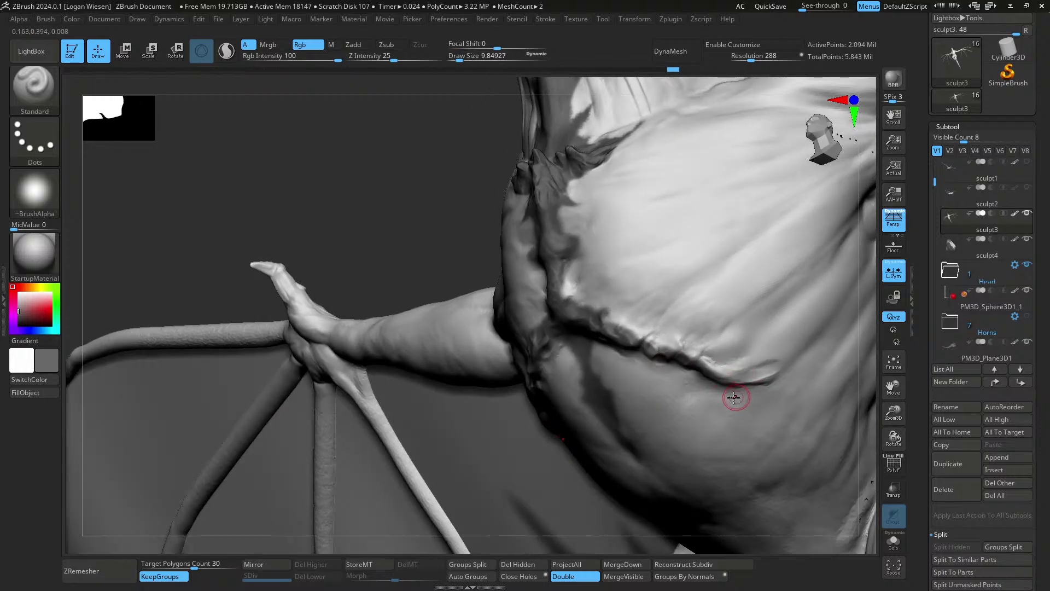
mouse_move(699, 360)
mouse_down()
mouse_move(736, 379)
mouse_move(767, 378)
mouse_up()
right_drag(712, 373, 680, 358)
drag(683, 357, 678, 343)
mouse_move(694, 345)
right_down()
mouse_move(641, 324)
mouse_move(650, 311)
right_up()
key(ctrl+z)
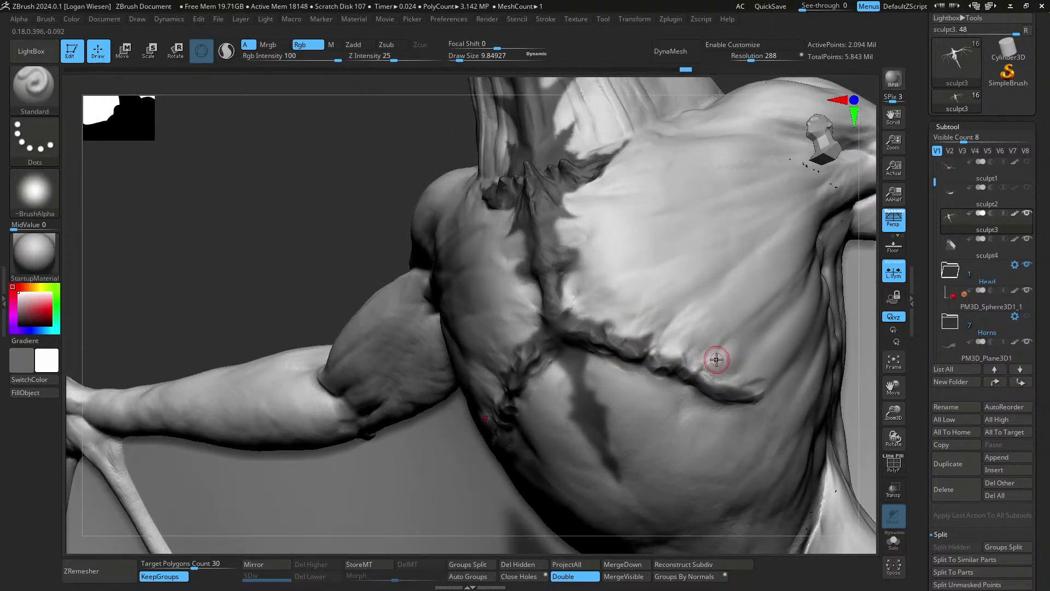
key(ctrl+shift+z)
- Refine the painted edge along the inner part of the chest crease at a draw size of about 9
key(v)
key(s)
drag(622, 338, 621, 338)
drag(612, 324, 605, 328)
right_drag(597, 330, 637, 326)
drag(619, 318, 618, 325)
right_drag(617, 325, 624, 344)
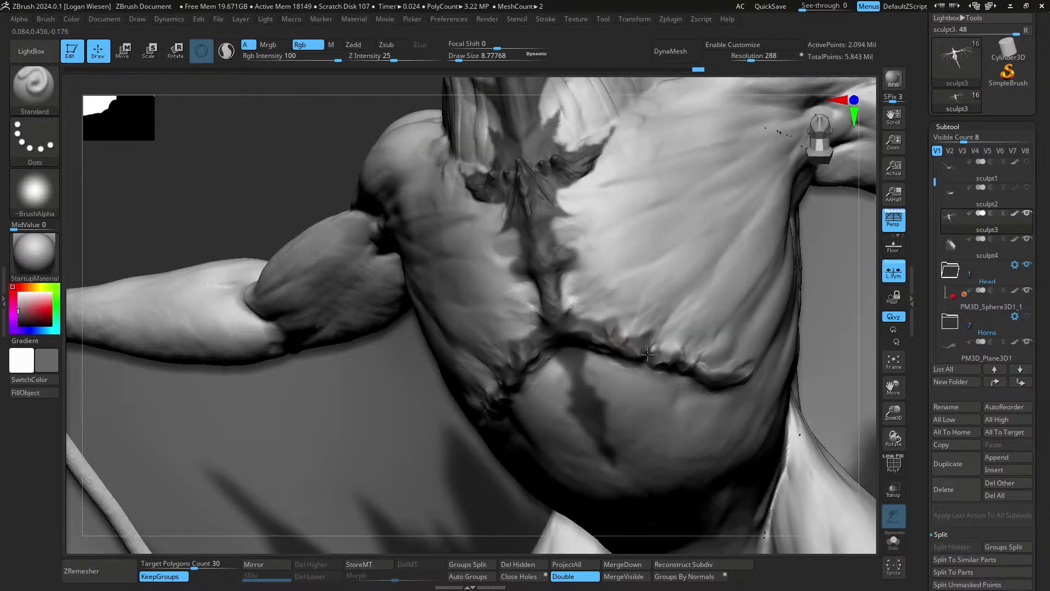
- Compare the latest paint strokes on the chest crease by undoing and redoing them, finishing on an undo
key(ctrl+z)
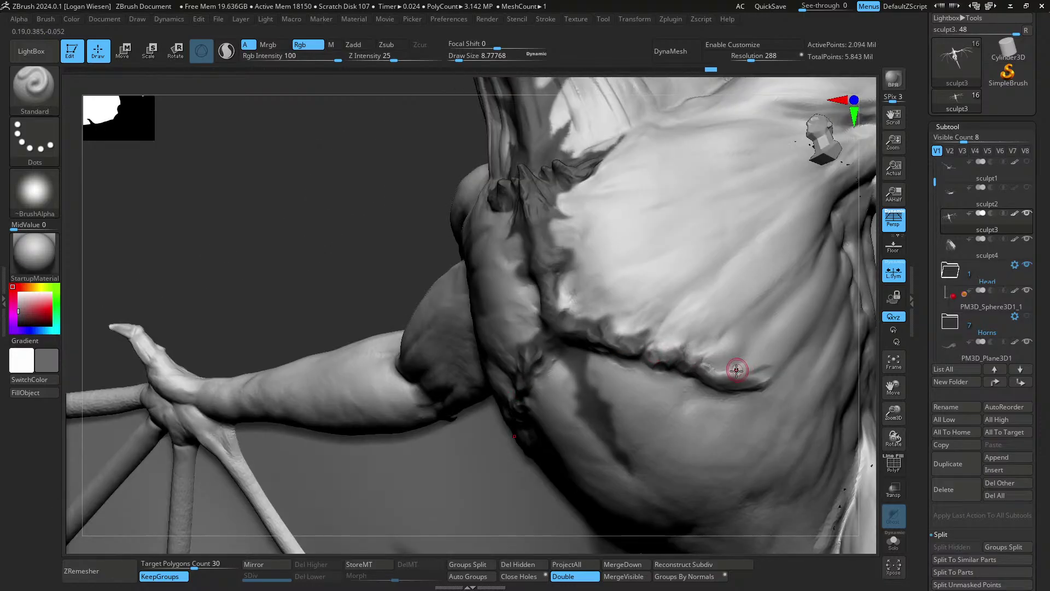
key(ctrl+shift+z)
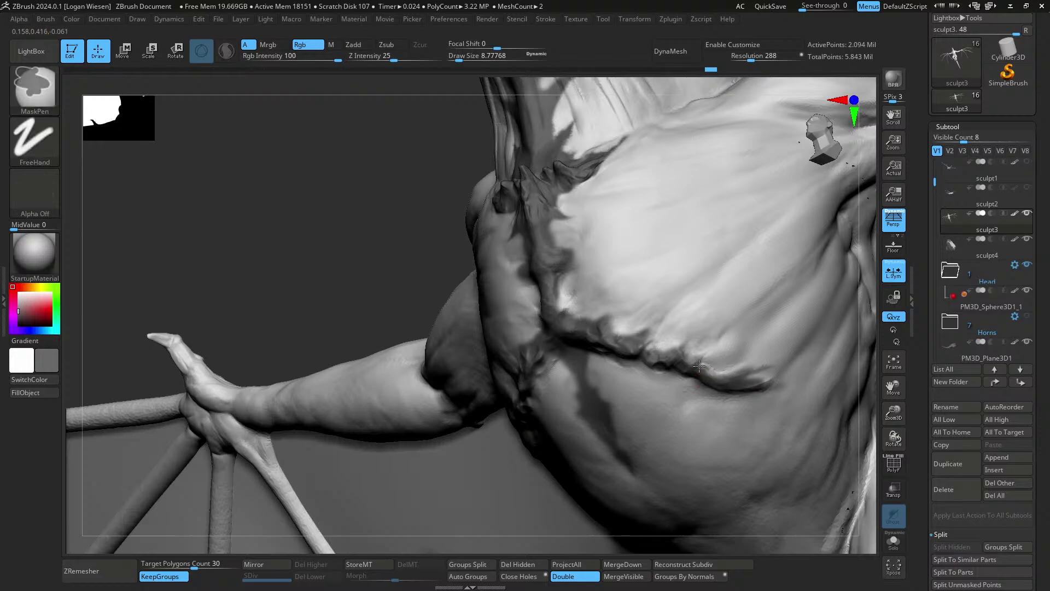
right_drag(699, 365, 661, 320)
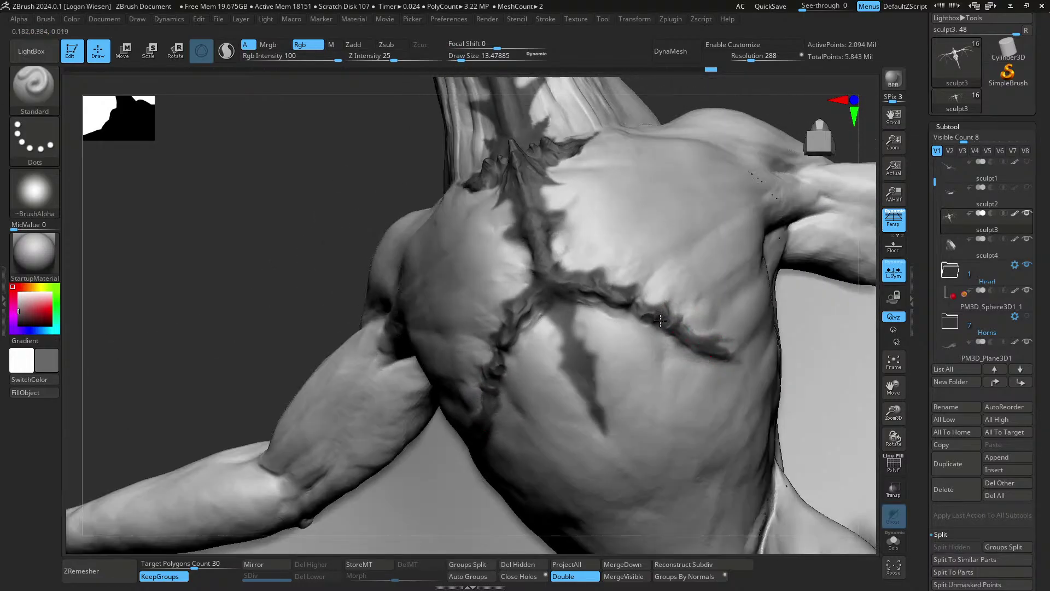
key(ctrl+z)
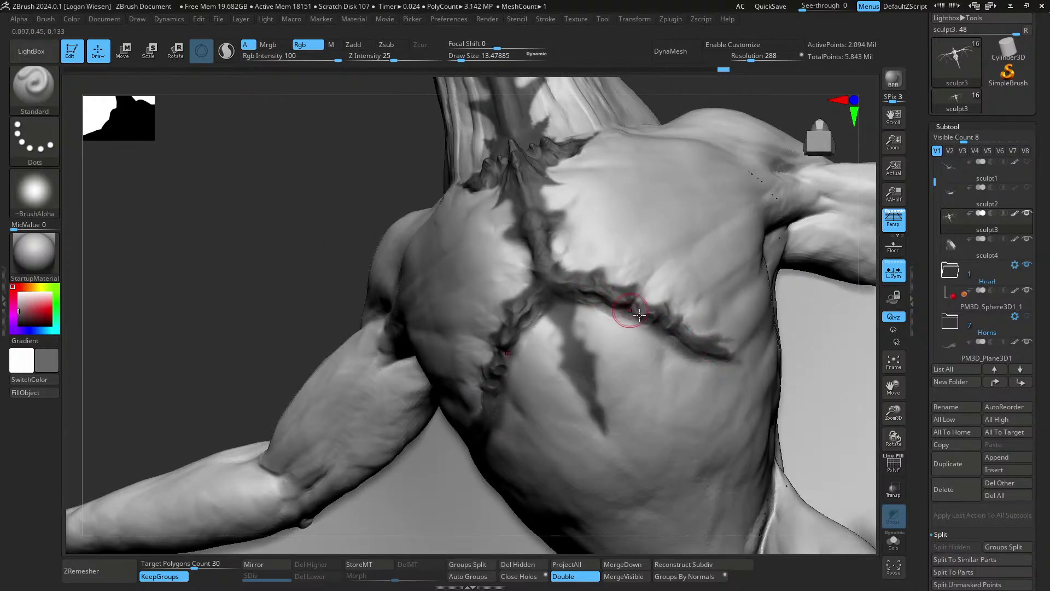
key(ctrl+shift+z)
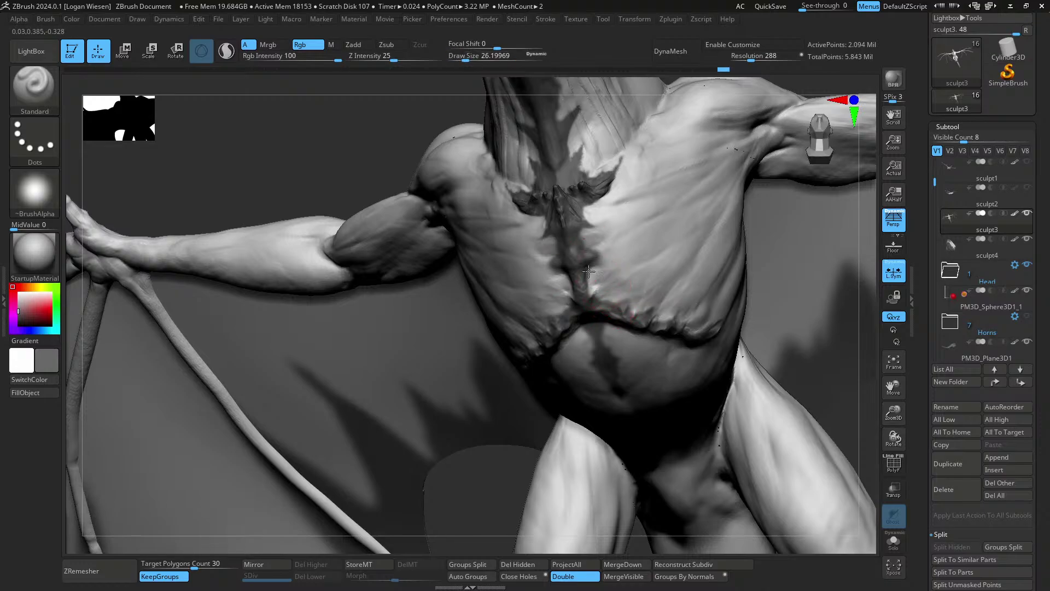
key(ctrl+z)
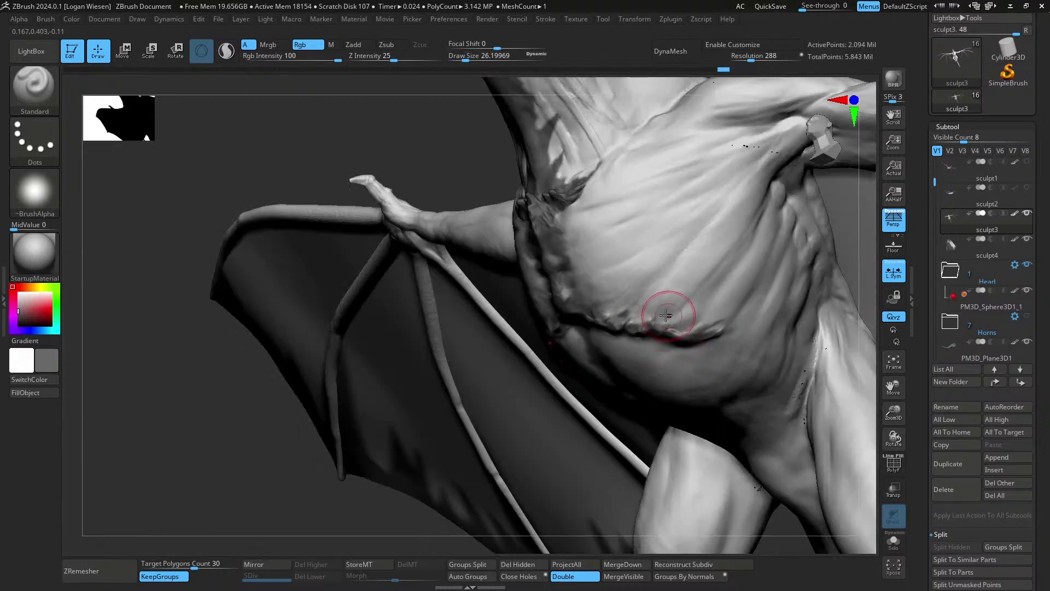
- Darken the outer part of the chest crease with the Standard brush at a draw size of about 26
right_drag(667, 316, 656, 310)
mouse_move(629, 306)
mouse_down()
mouse_move(614, 282)
mouse_move(651, 316)
mouse_move(695, 322)
mouse_up()
right_drag(670, 309, 691, 297)
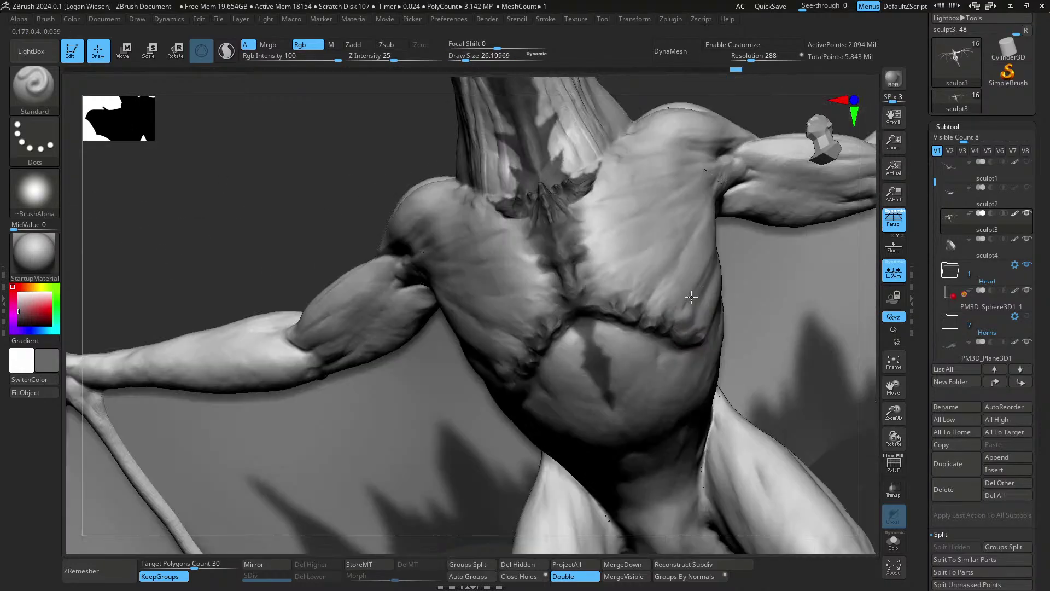
key(ctrl+shift+z)
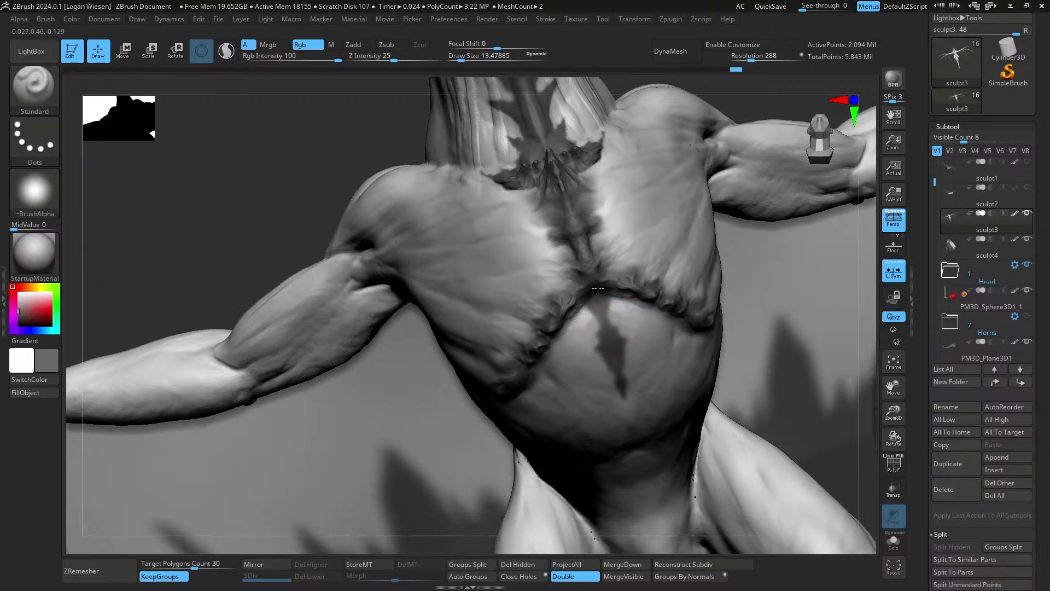
- Reshape the gray stripe below the chest crease at a draw size of about 23, comparing the latest strokes with undo
right_drag(598, 288, 584, 278)
alt+drag(600, 290, 617, 353)
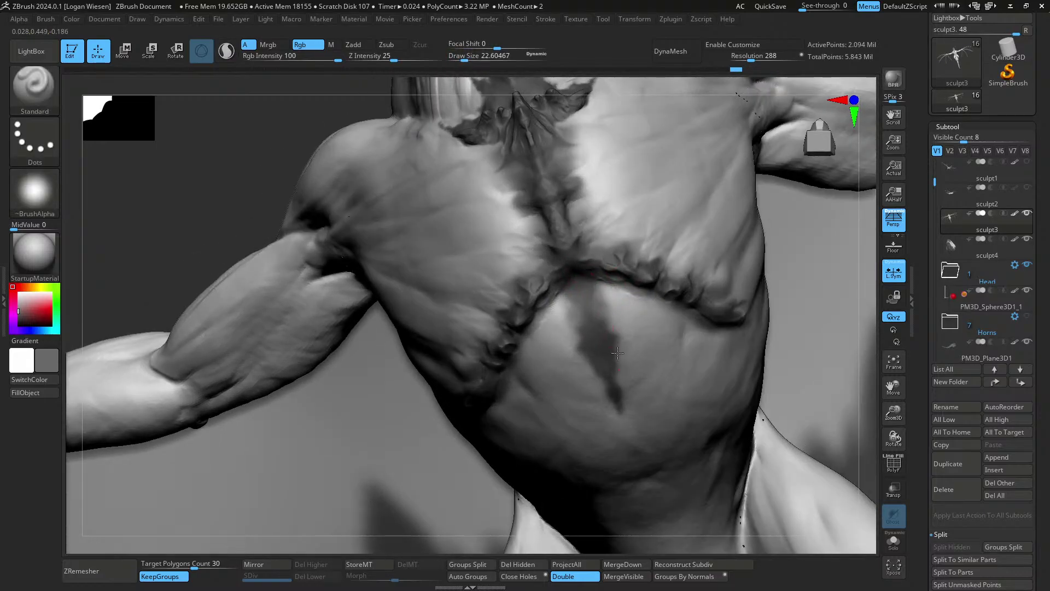
key(ctrl+z)
key(ctrl+z)
key(ctrl+z)
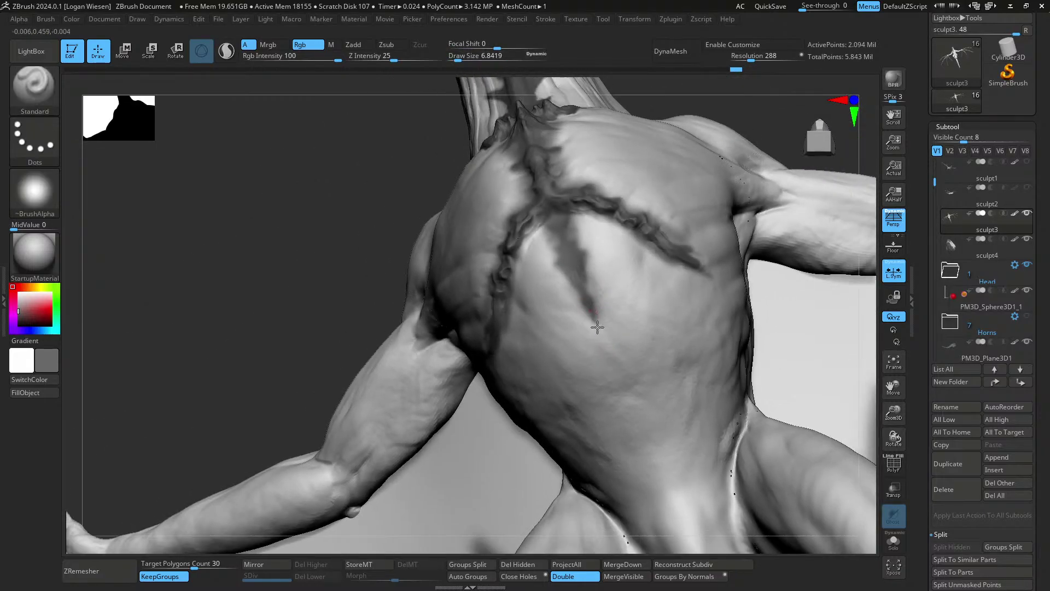
- Extend the gray belly stripe into a pointed tip and widen its middle at draw sizes of about 7 to 10
drag(601, 337, 588, 255)
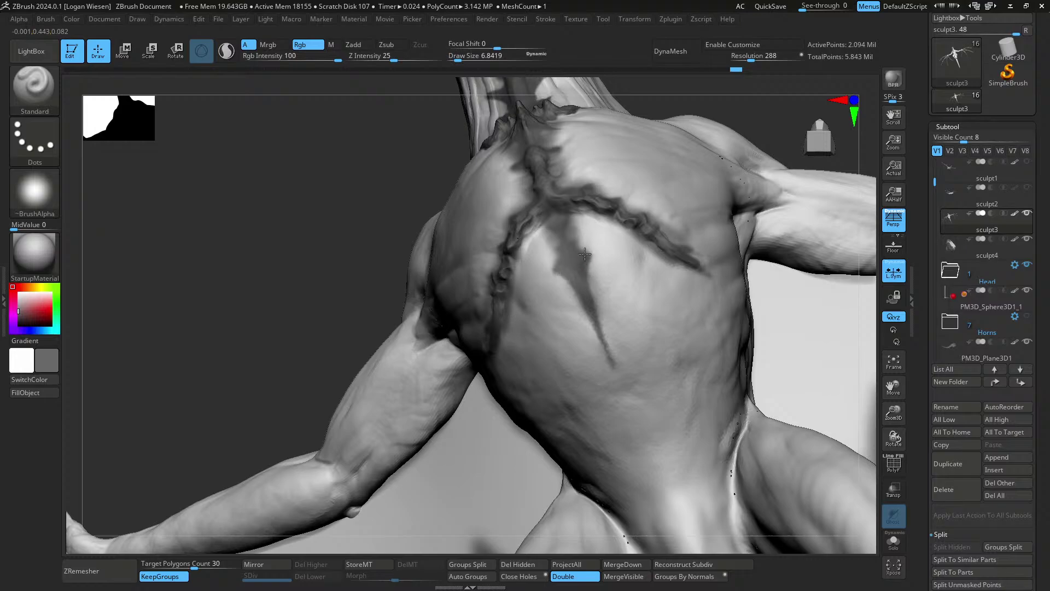
right_drag(592, 282, 592, 283)
key(ctrl+shift+z)
key(ctrl+shift+z)
key(ctrl+shift+z)
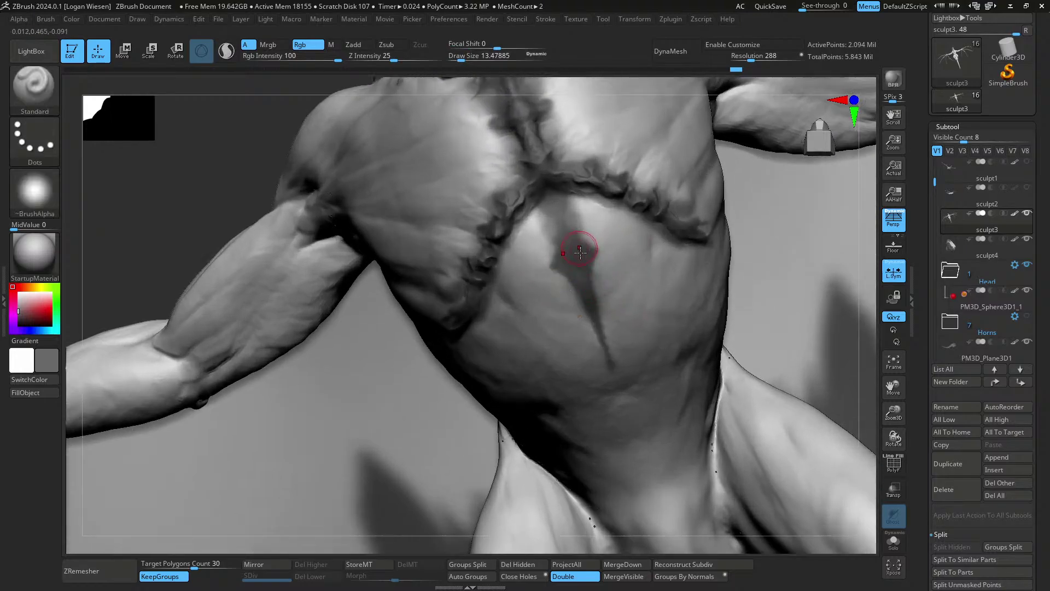
key(s)
drag(581, 252, 593, 259)
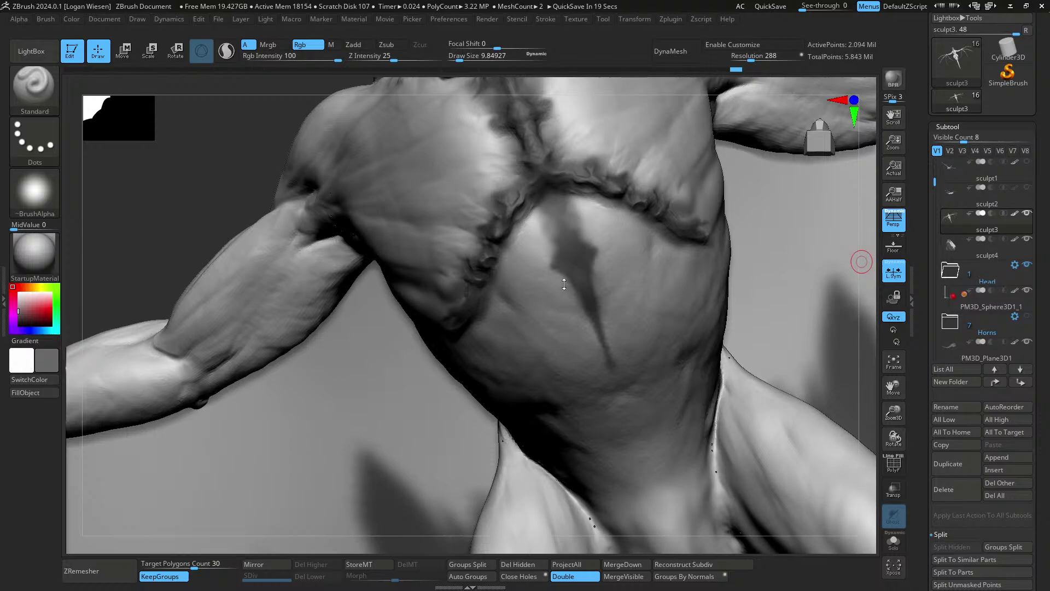
drag(670, 284, 655, 335)
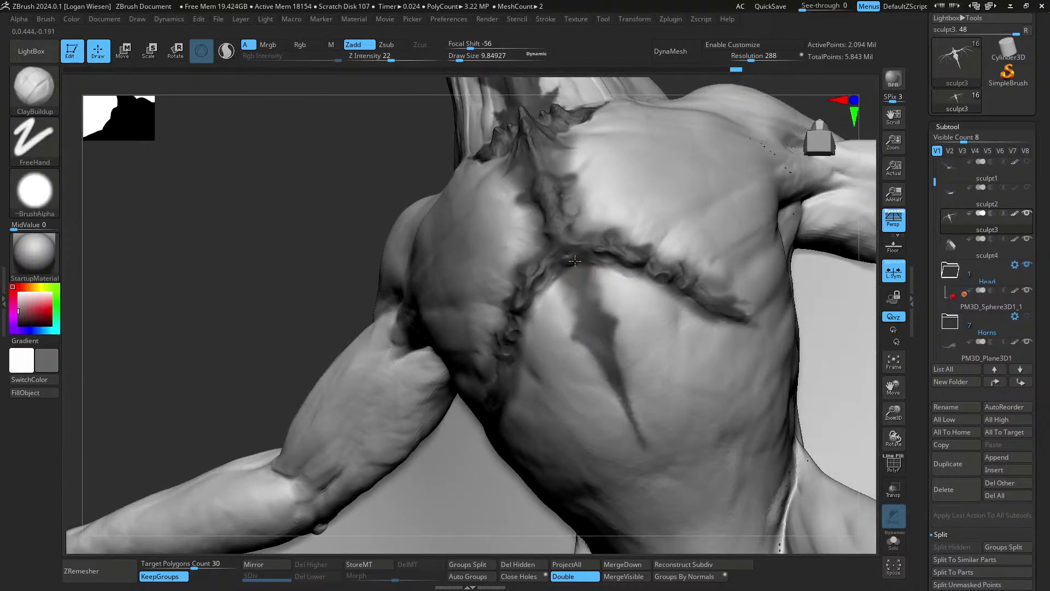
- Build up the upper thigh muscles with the ClayBuildup brush at a draw size of about 39
right_drag(574, 262, 580, 258)
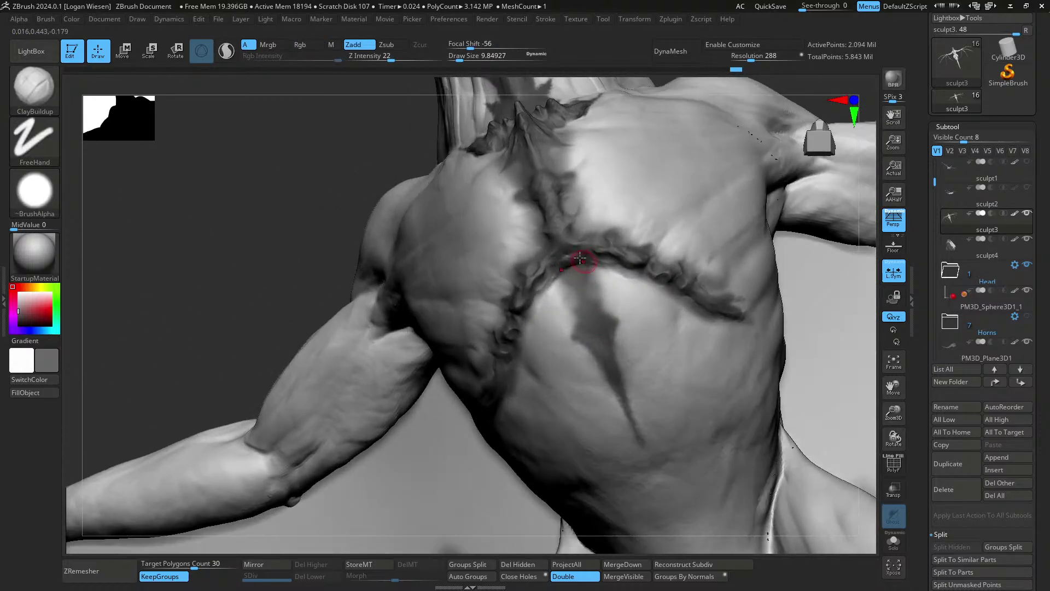
right_drag(611, 300, 654, 347)
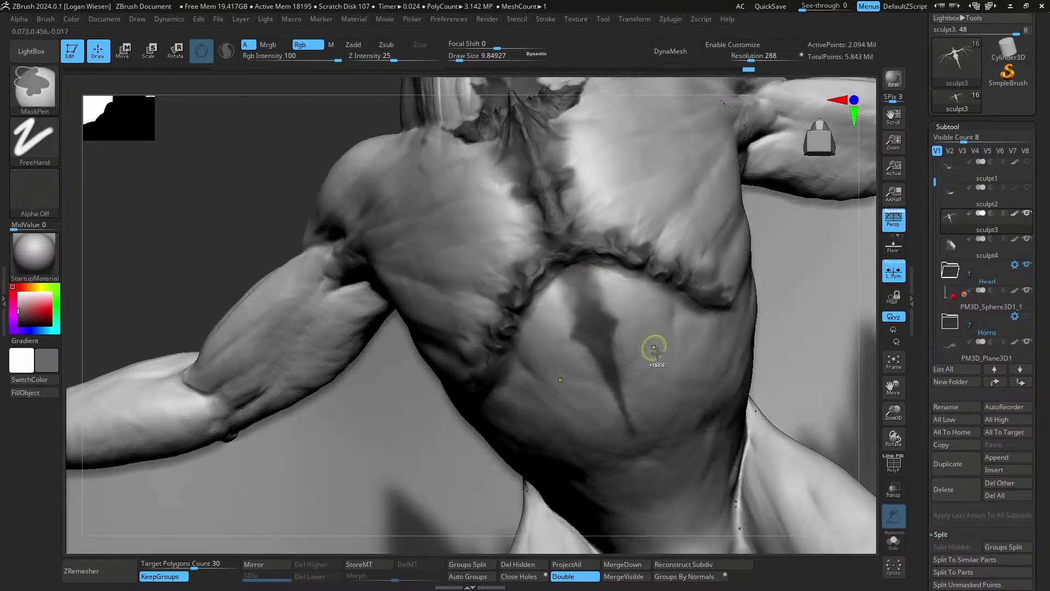
mouse_move(631, 282)
right_down()
mouse_move(645, 270)
mouse_move(670, 279)
mouse_move(326, 232)
mouse_move(633, 305)
mouse_move(654, 284)
mouse_move(632, 344)
mouse_move(696, 311)
right_up()
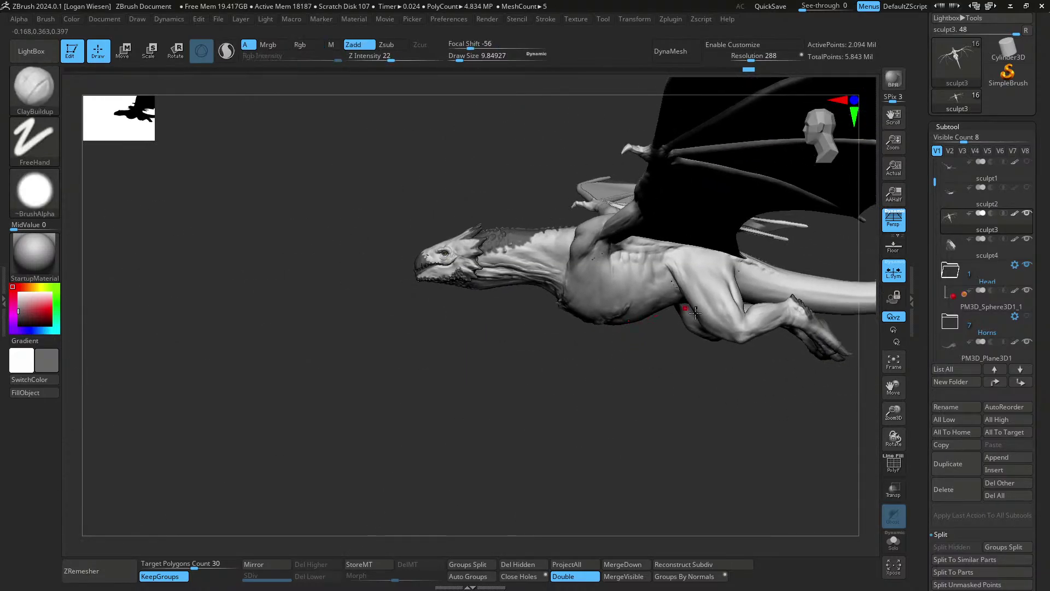
mouse_move(620, 287)
right_down()
mouse_move(689, 336)
mouse_move(587, 289)
mouse_move(645, 258)
mouse_move(557, 293)
right_up()
key(s)
drag(557, 293, 572, 294)
drag(497, 278, 574, 359)
right_drag(575, 359, 575, 349)
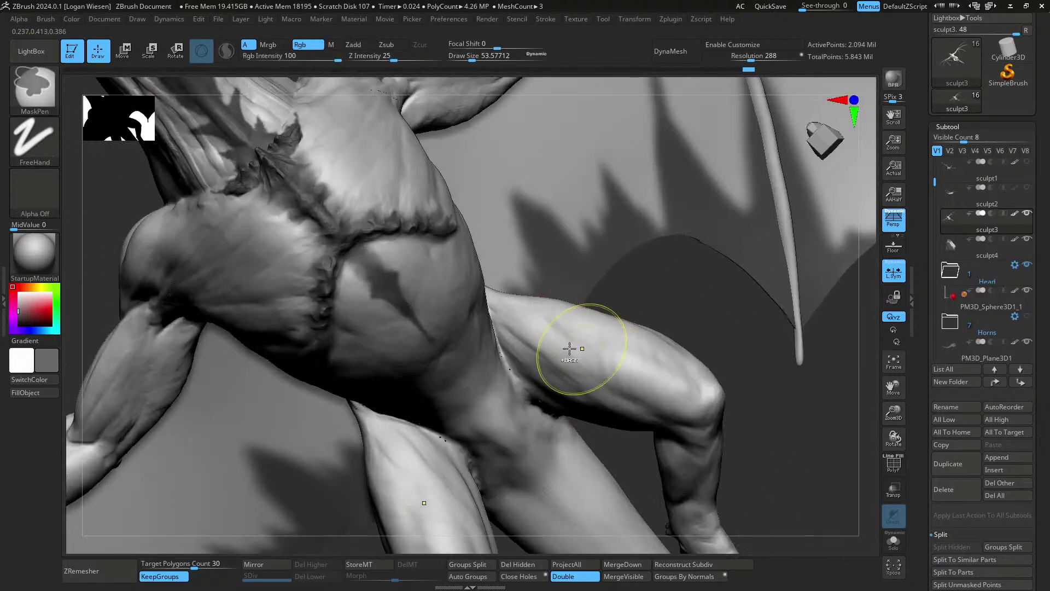
key(s)
drag(574, 349, 571, 349)
right_drag(624, 398, 552, 312)
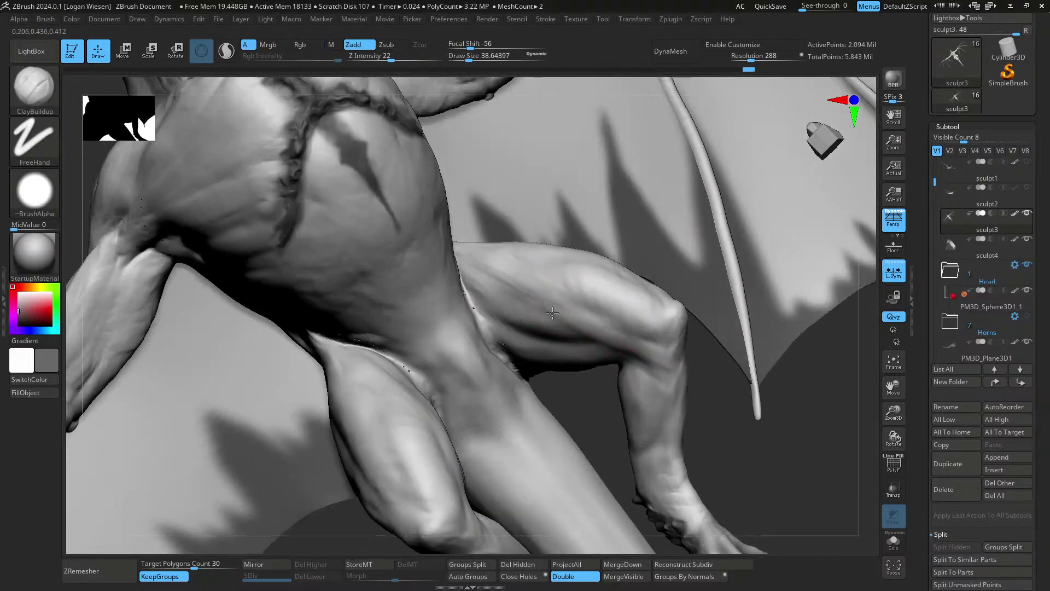
right_drag(611, 343, 573, 307)
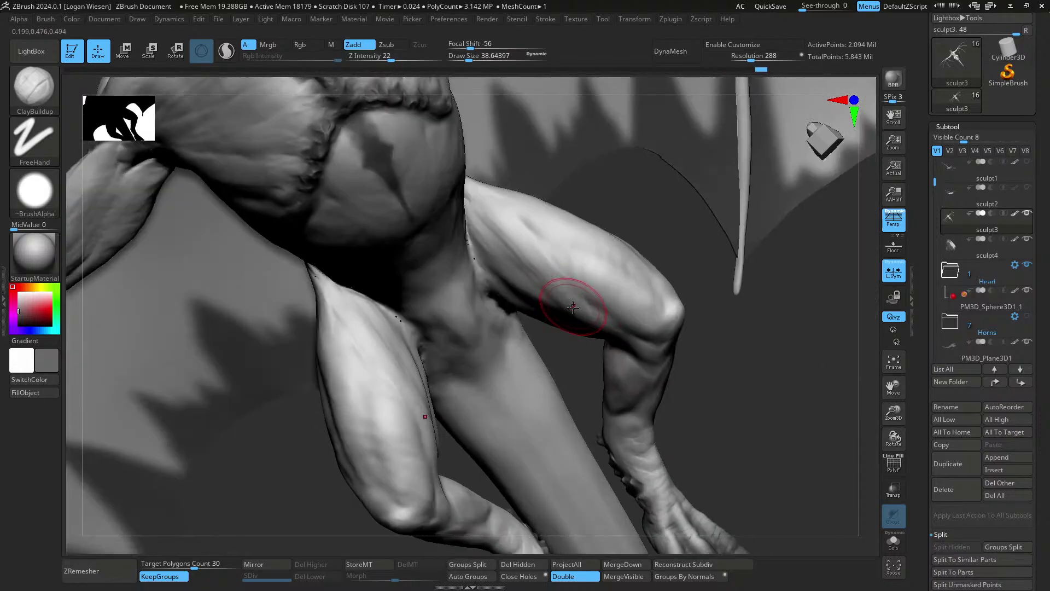
- Refine the inner thigh and the hip crease with ClayBuildup at a draw size of about 43
right_drag(530, 258, 586, 338)
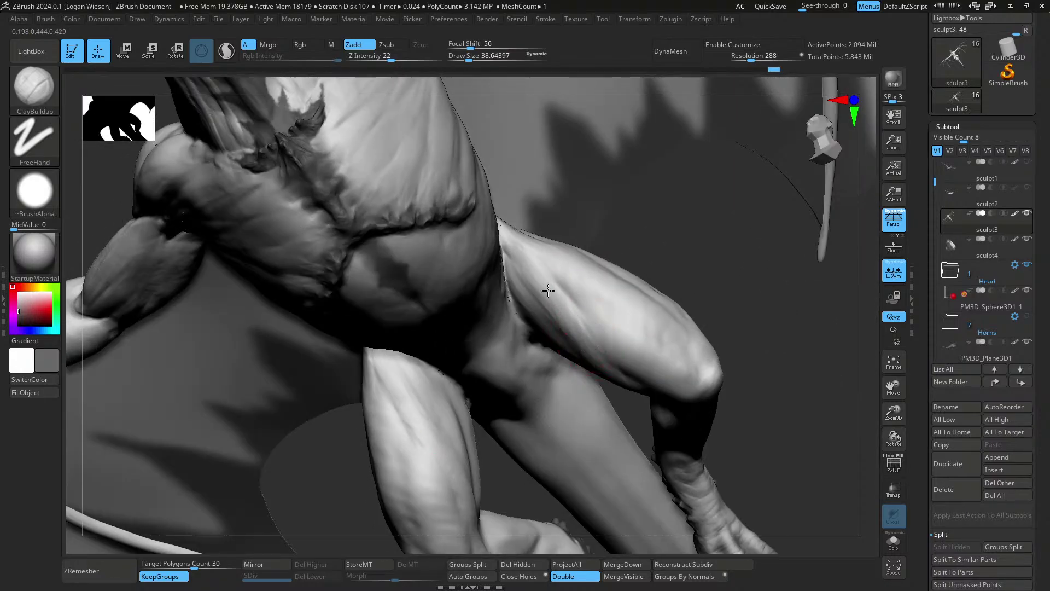
right_drag(538, 275, 527, 321)
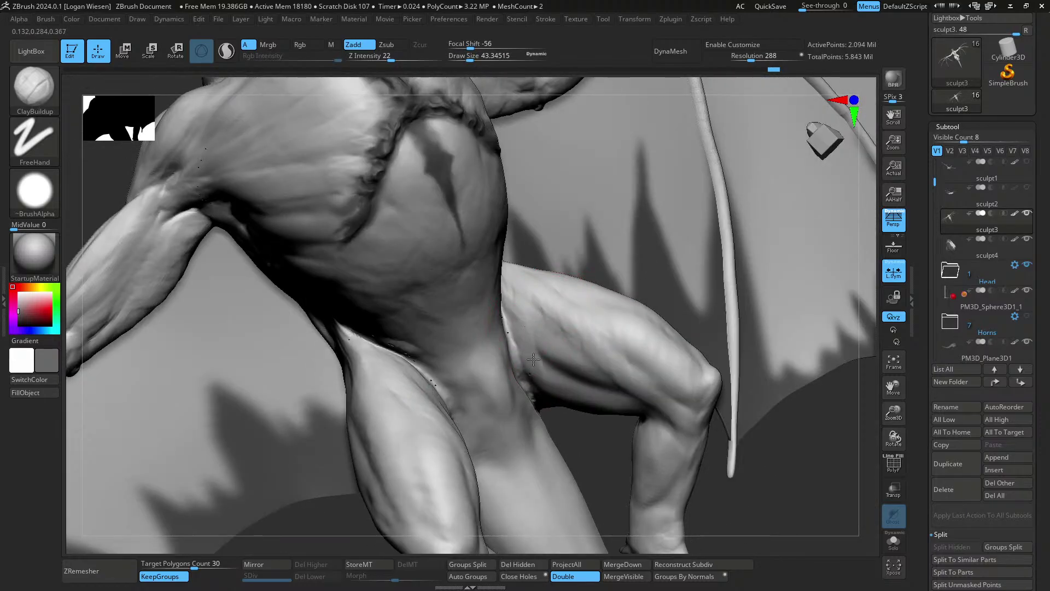
mouse_move(533, 359)
right_down()
mouse_move(549, 377)
mouse_move(551, 340)
right_up()
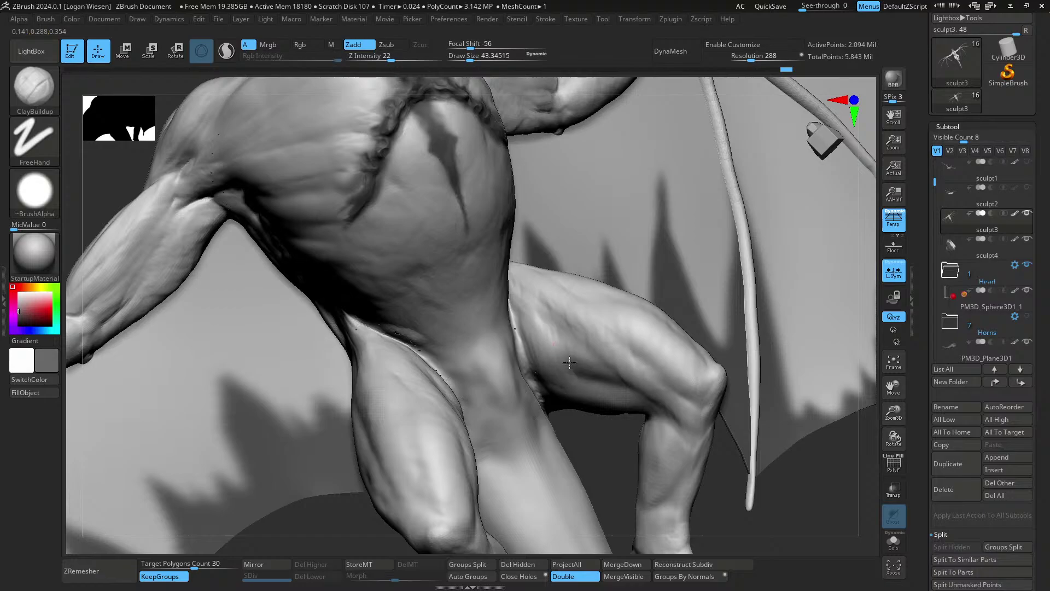
mouse_move(539, 328)
right_down()
mouse_move(622, 301)
mouse_move(553, 349)
mouse_move(680, 282)
mouse_move(673, 312)
mouse_move(703, 234)
right_up()
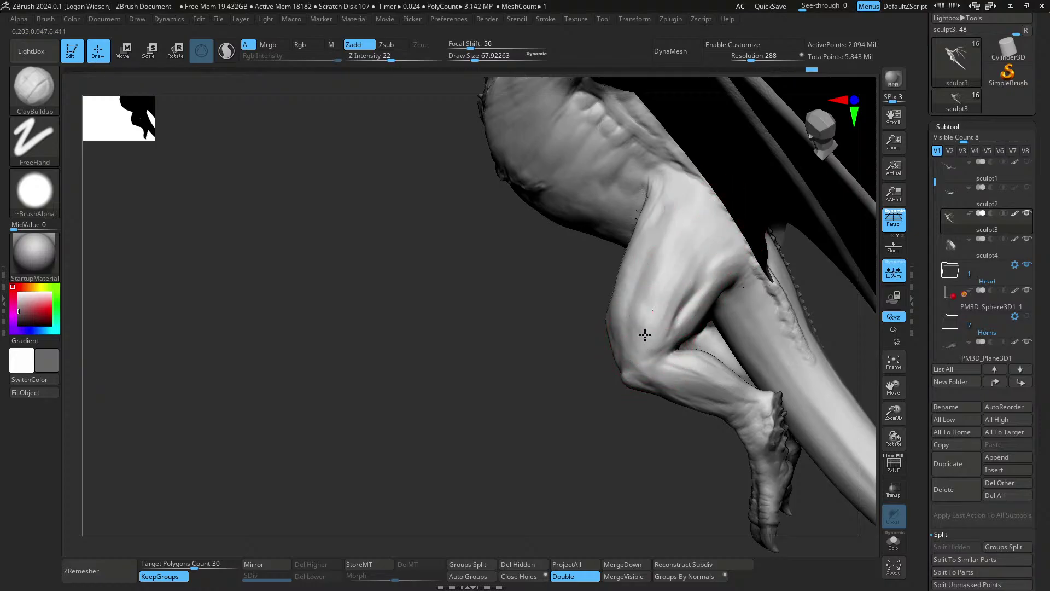
- Shape the hip crest and lower back beside the spine with ClayBuildup at draw sizes of about 46 to 59
mouse_move(652, 298)
right_down()
mouse_move(643, 275)
mouse_move(704, 230)
mouse_move(724, 245)
mouse_move(678, 257)
mouse_move(704, 222)
mouse_move(703, 269)
mouse_move(704, 246)
mouse_move(701, 268)
mouse_move(680, 241)
right_up()
mouse_move(685, 277)
right_down()
mouse_move(696, 300)
mouse_move(696, 264)
right_up()
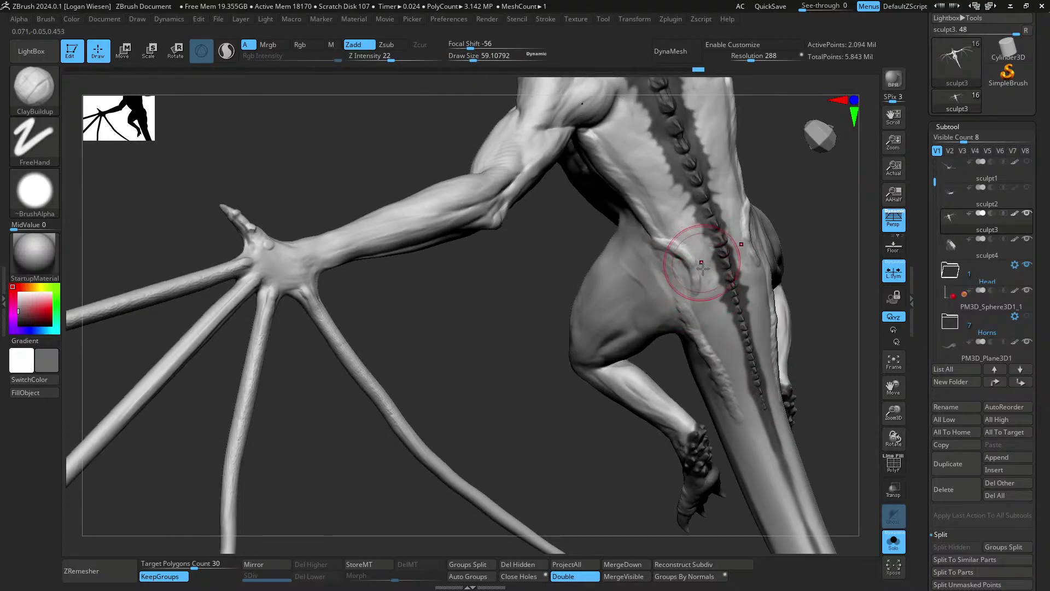
mouse_move(696, 246)
mouse_down()
mouse_move(680, 236)
mouse_move(704, 280)
mouse_move(673, 218)
mouse_up()
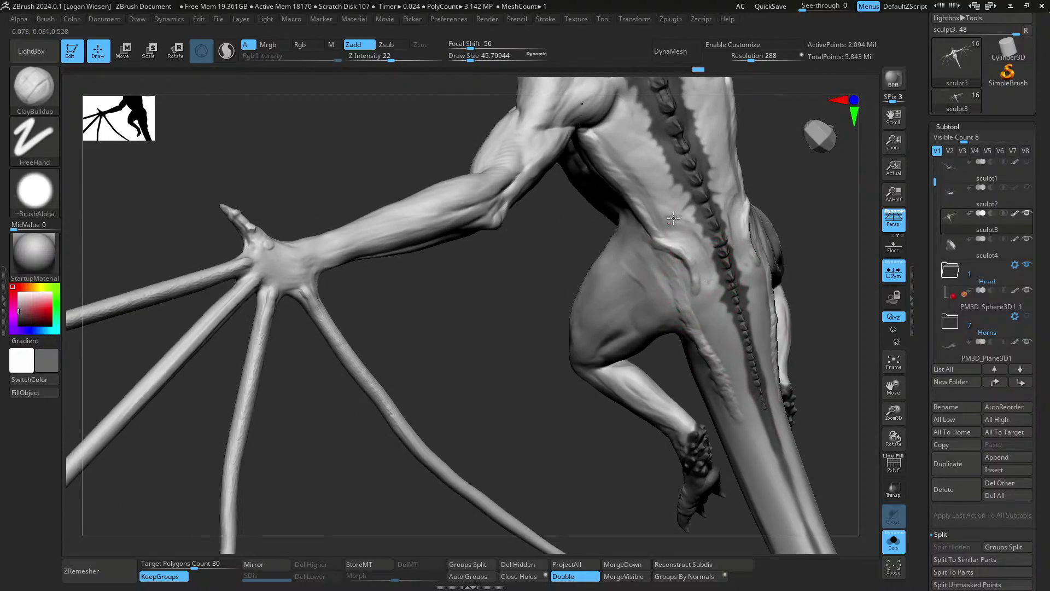
mouse_move(673, 218)
right_down()
mouse_move(673, 203)
mouse_move(673, 252)
mouse_move(638, 293)
mouse_move(446, 343)
mouse_move(666, 272)
mouse_move(683, 282)
mouse_move(638, 316)
mouse_move(667, 288)
right_up()
key(s)
drag(665, 289, 668, 288)
right_drag(668, 288, 661, 316)
mouse_move(674, 295)
mouse_down()
mouse_move(657, 327)
mouse_move(706, 304)
mouse_up()
- Build a raised ridge down the base of the neck with ClayBuildup at a draw size of about 87, and save the file
mouse_move(671, 335)
ctrl+right_down()
mouse_move(676, 312)
mouse_move(658, 307)
mouse_move(645, 352)
mouse_move(668, 314)
mouse_move(643, 344)
mouse_move(673, 321)
mouse_move(687, 330)
mouse_move(670, 337)
mouse_move(651, 301)
mouse_move(563, 371)
mouse_move(622, 269)
mouse_move(653, 294)
ctrl+right_up()
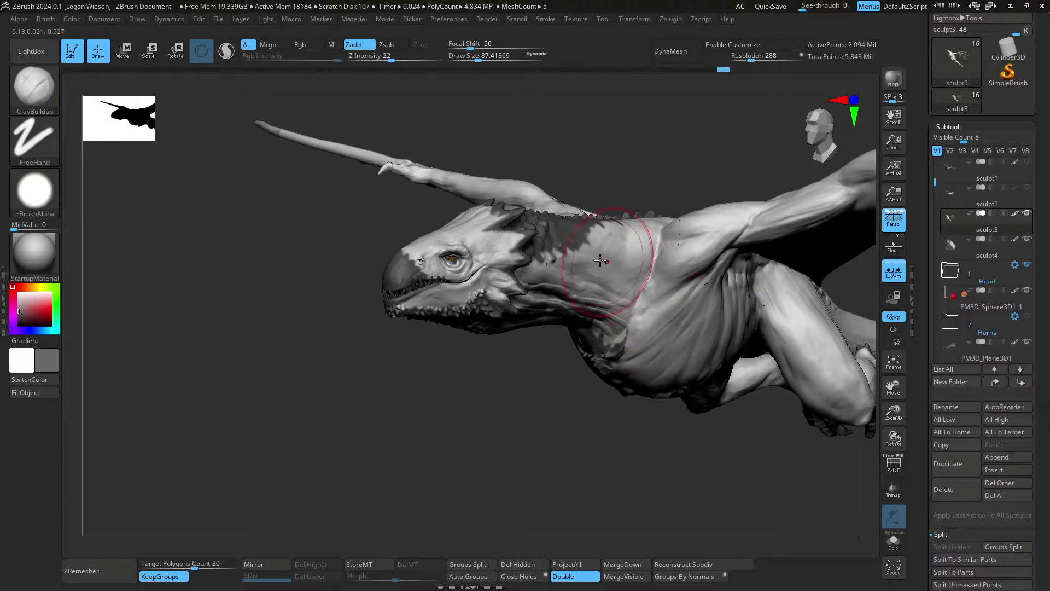
key(ctrl)
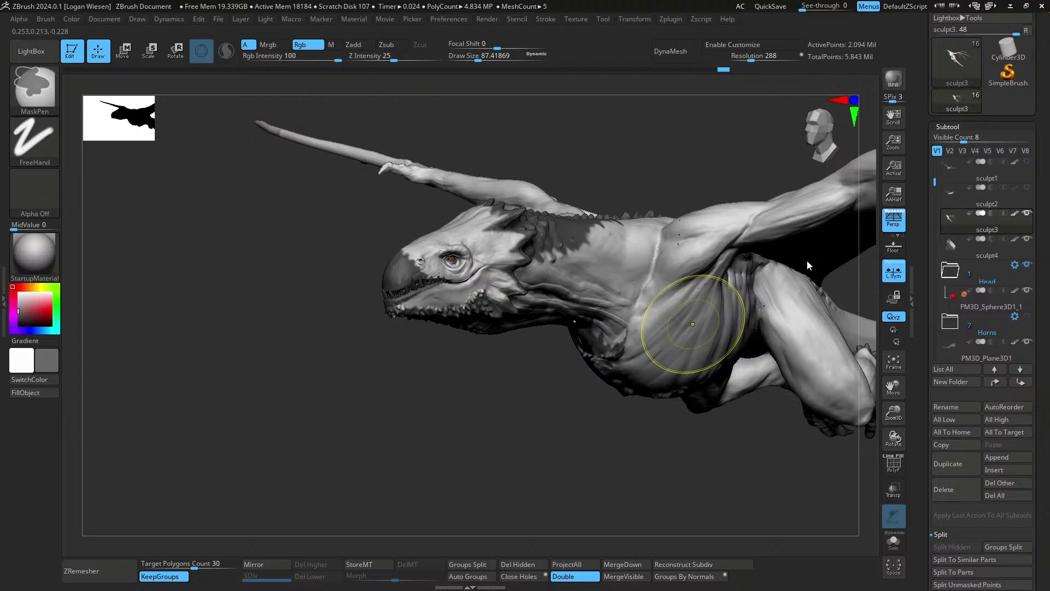
key(ctrl+s)
- Extend the neck-base ridge toward the chest with ClayBuildup at a draw size of about 54, and save again
mouse_move(637, 344)
right_down()
mouse_move(680, 304)
mouse_move(659, 376)
mouse_move(703, 333)
mouse_move(623, 356)
mouse_move(680, 357)
mouse_move(657, 272)
mouse_move(604, 260)
mouse_move(626, 257)
mouse_move(626, 368)
mouse_move(678, 321)
mouse_move(693, 333)
mouse_move(633, 351)
mouse_move(616, 328)
mouse_move(647, 342)
mouse_move(671, 323)
mouse_move(669, 345)
right_up()
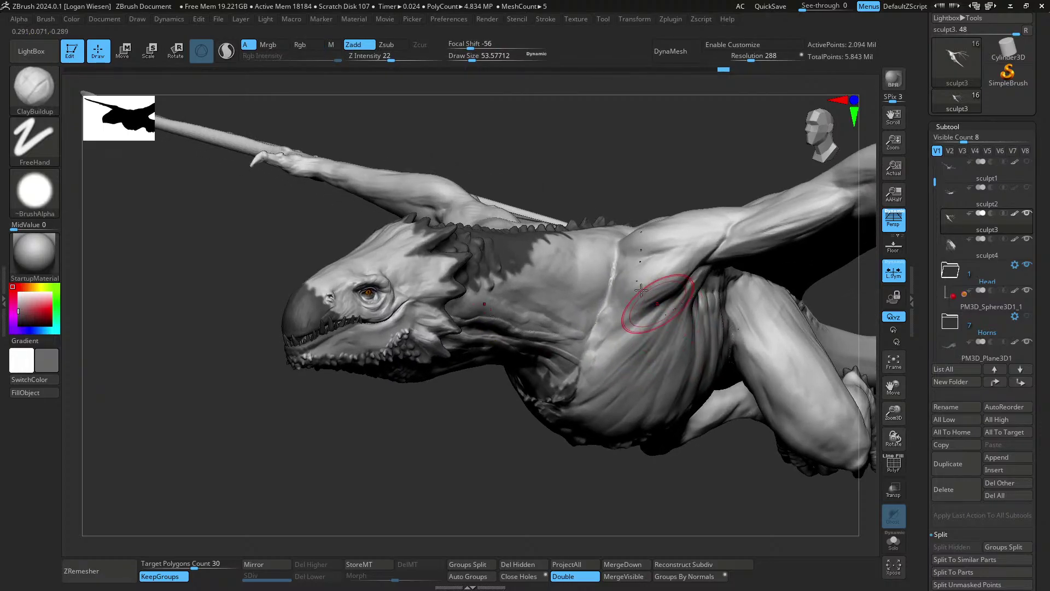
key(ctrl)
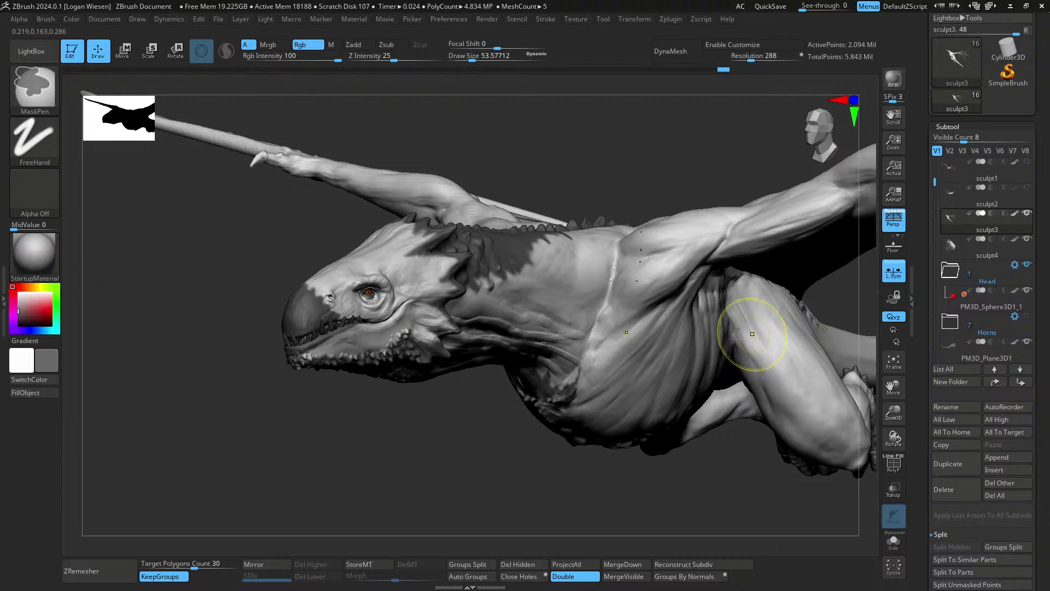
key(ctrl+s)
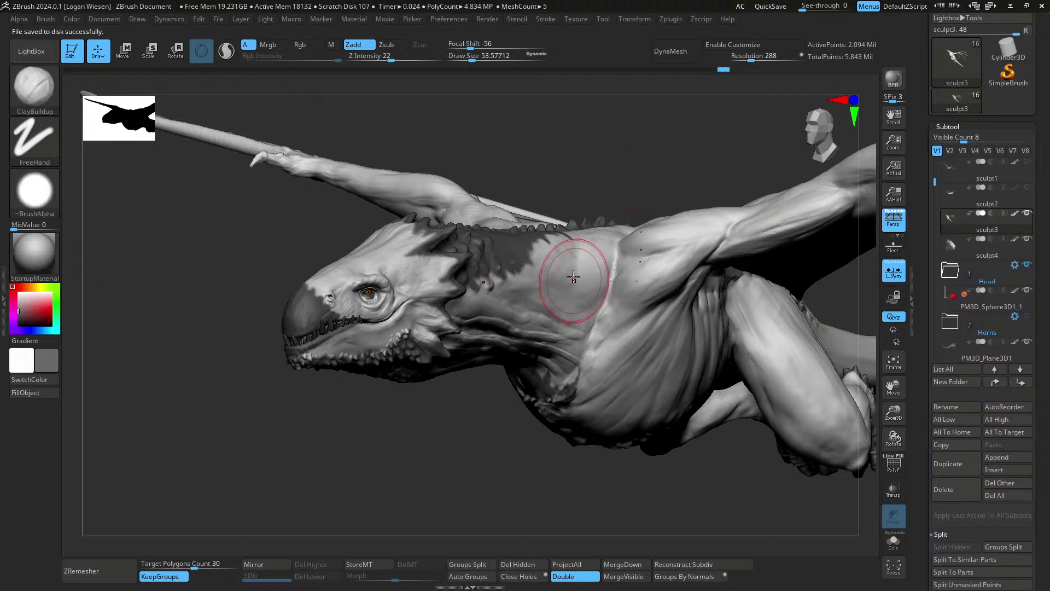
- Refine the ridge between the neck and the shoulder with ClayBuildup down to the chest crease
mouse_move(604, 308)
right_down()
mouse_move(614, 331)
mouse_move(663, 315)
mouse_move(680, 336)
mouse_move(577, 339)
mouse_move(592, 339)
mouse_move(611, 309)
right_up()
key(ctrl)
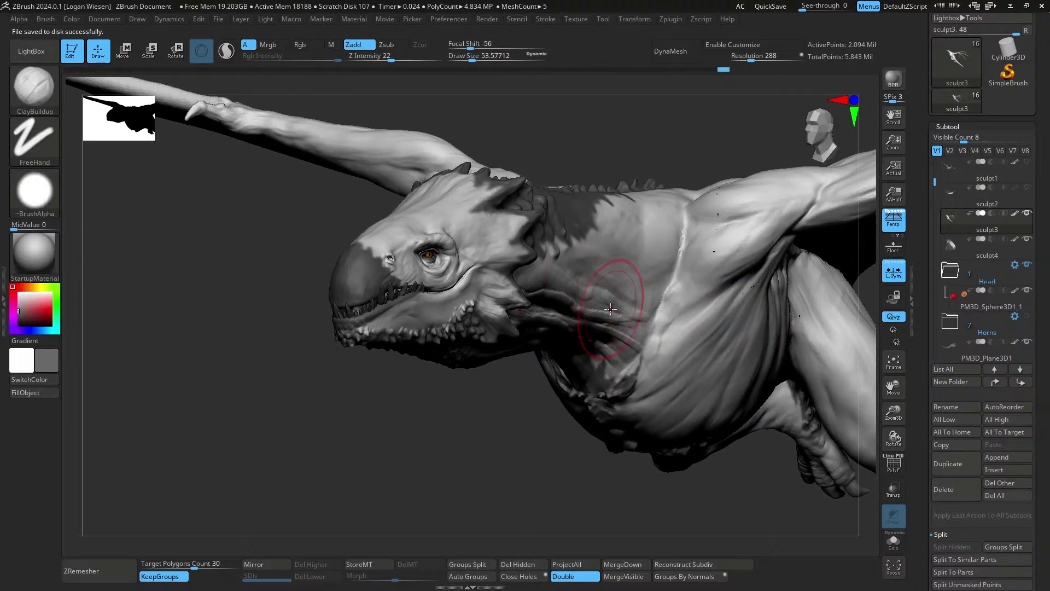
key(ctrl)
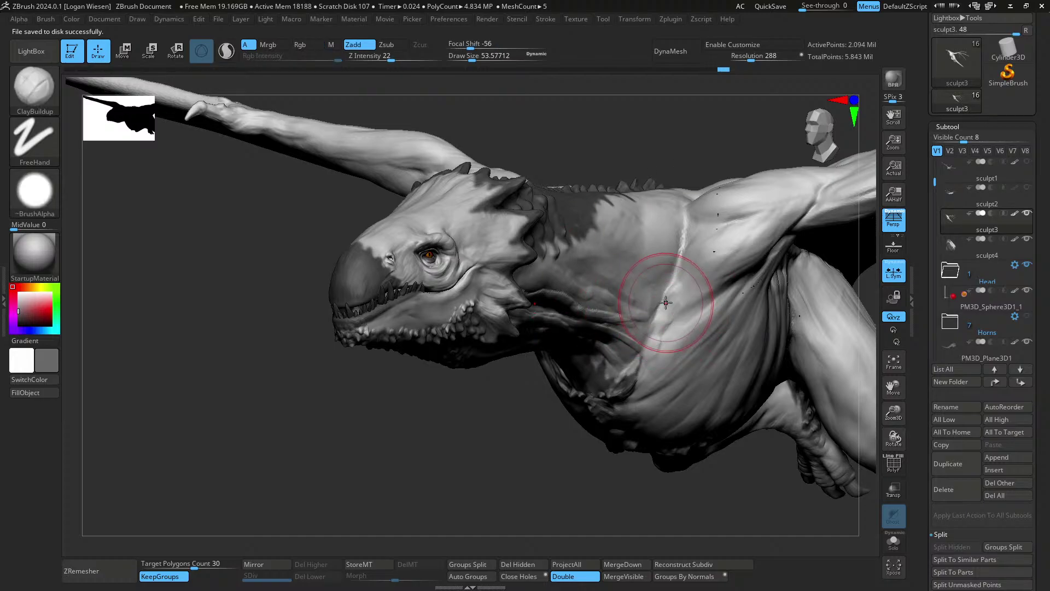
mouse_move(600, 377)
right_down()
mouse_move(671, 367)
mouse_move(637, 372)
right_up()
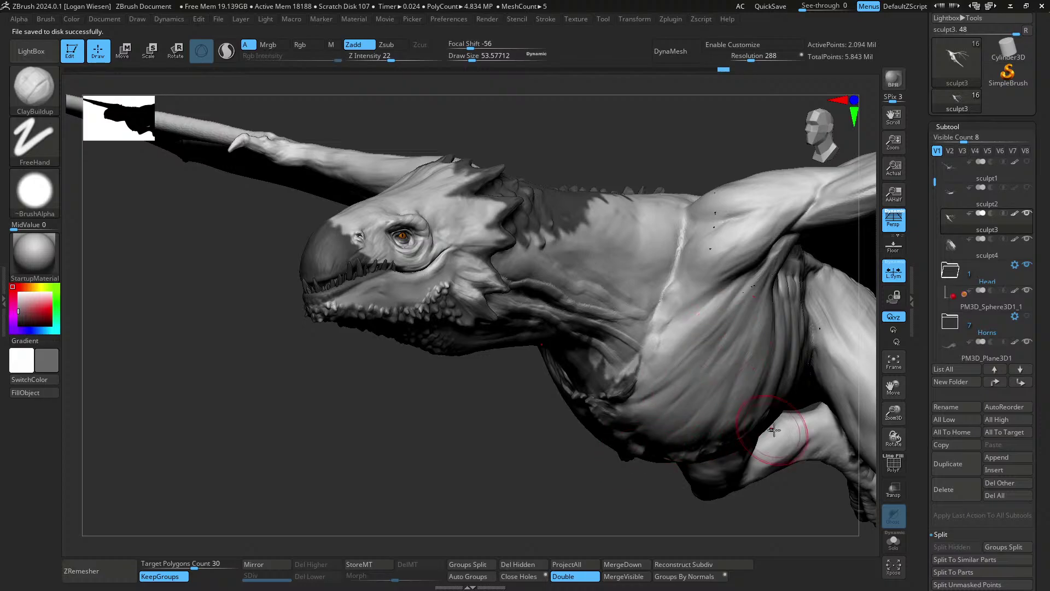